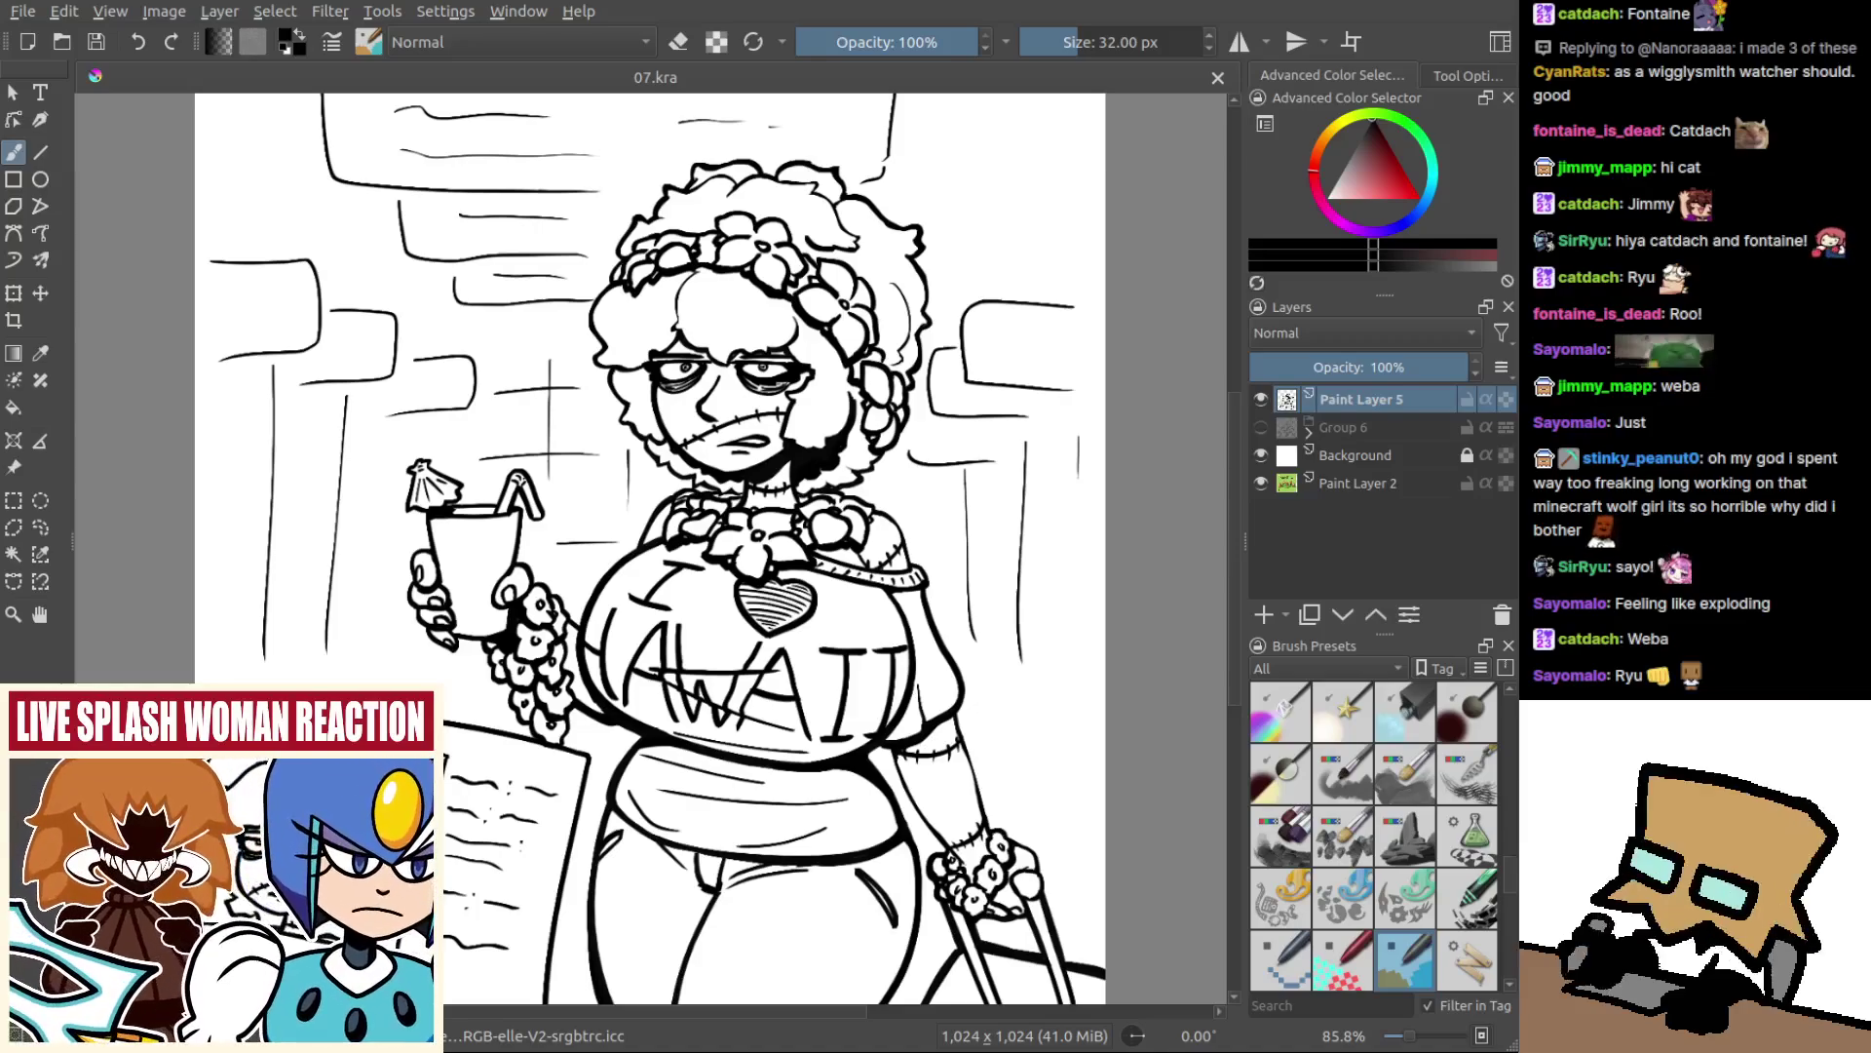
# Look over the finished 07.kra line drawing in a canvas-only view at different zoom levels.
pyautogui.press('-')
pyautogui.press('Tab')
pyautogui.scroll(1, 680, 451)
pyautogui.moveTo(679, 451); pyautogui.dragTo(900, 550)
pyautogui.scroll(1, 880, 550)
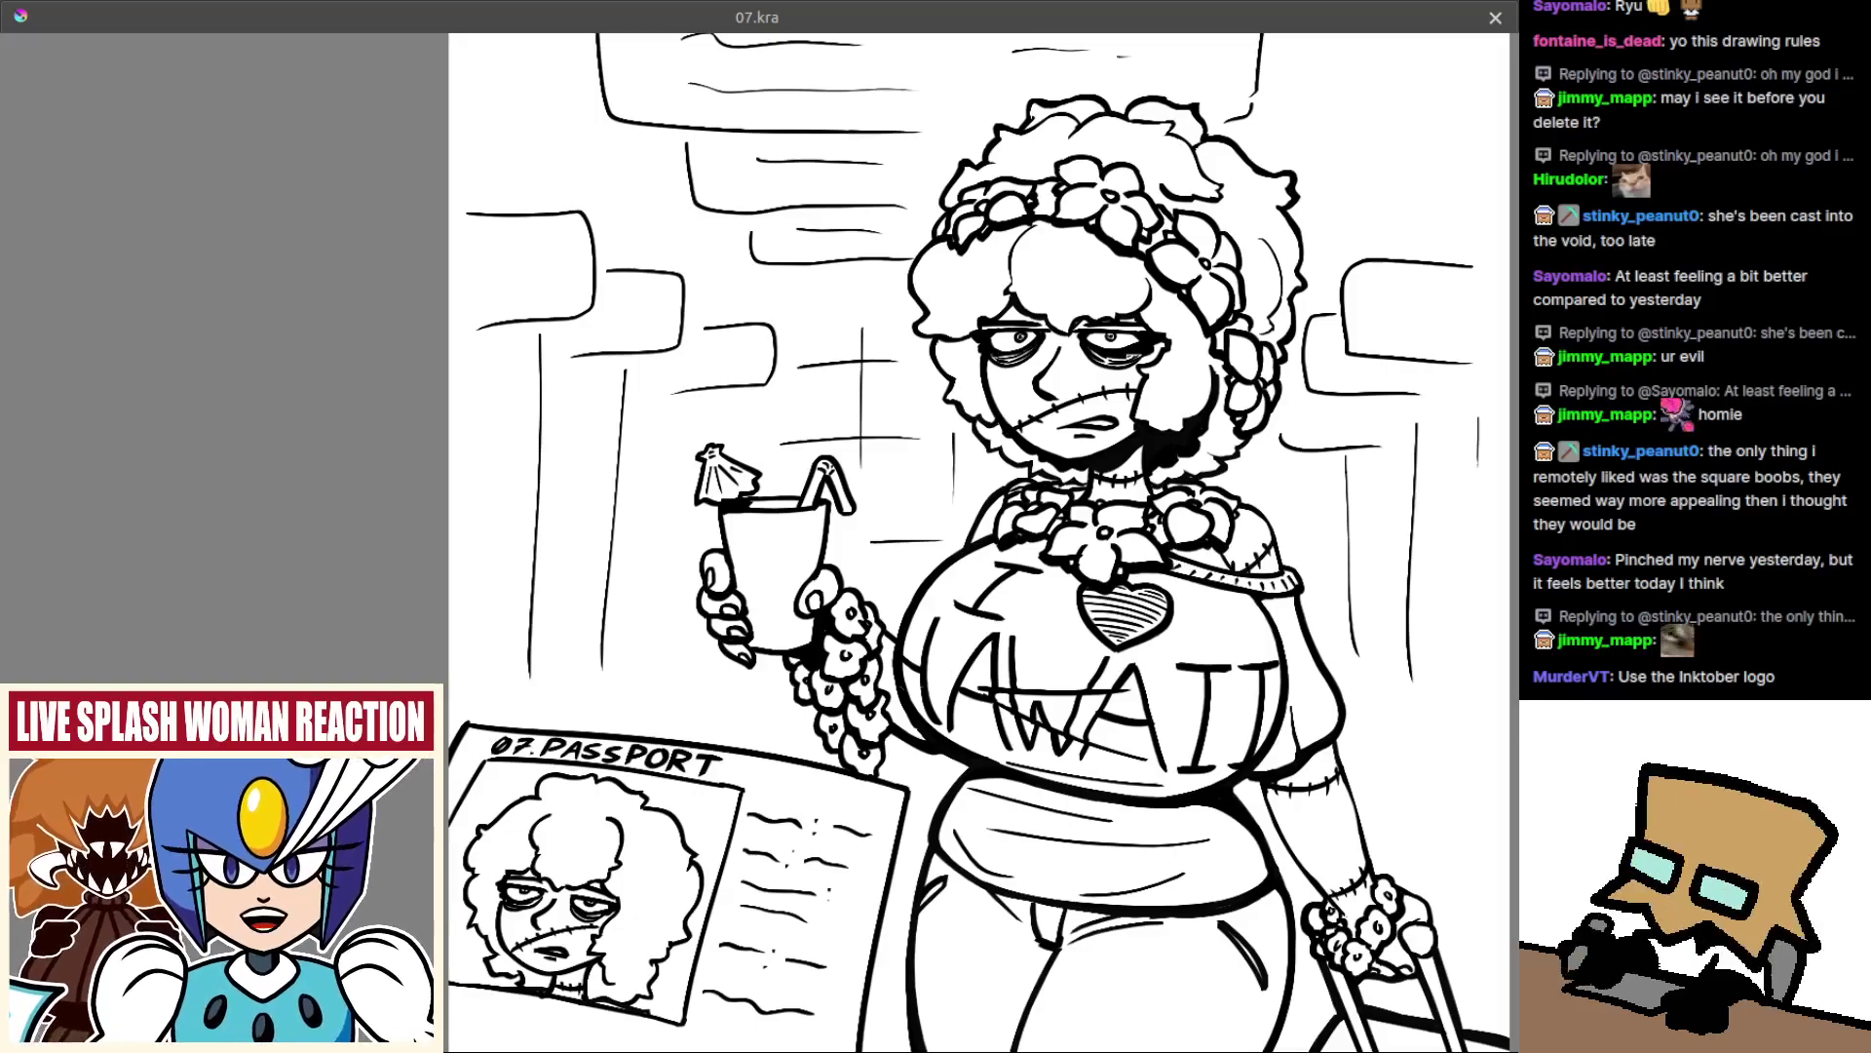
pyautogui.moveTo(884, 639); pyautogui.dragTo(813, 596)
pyautogui.scroll(-1, 813, 596)
pyautogui.moveTo(901, 646); pyautogui.dragTo(803, 673)
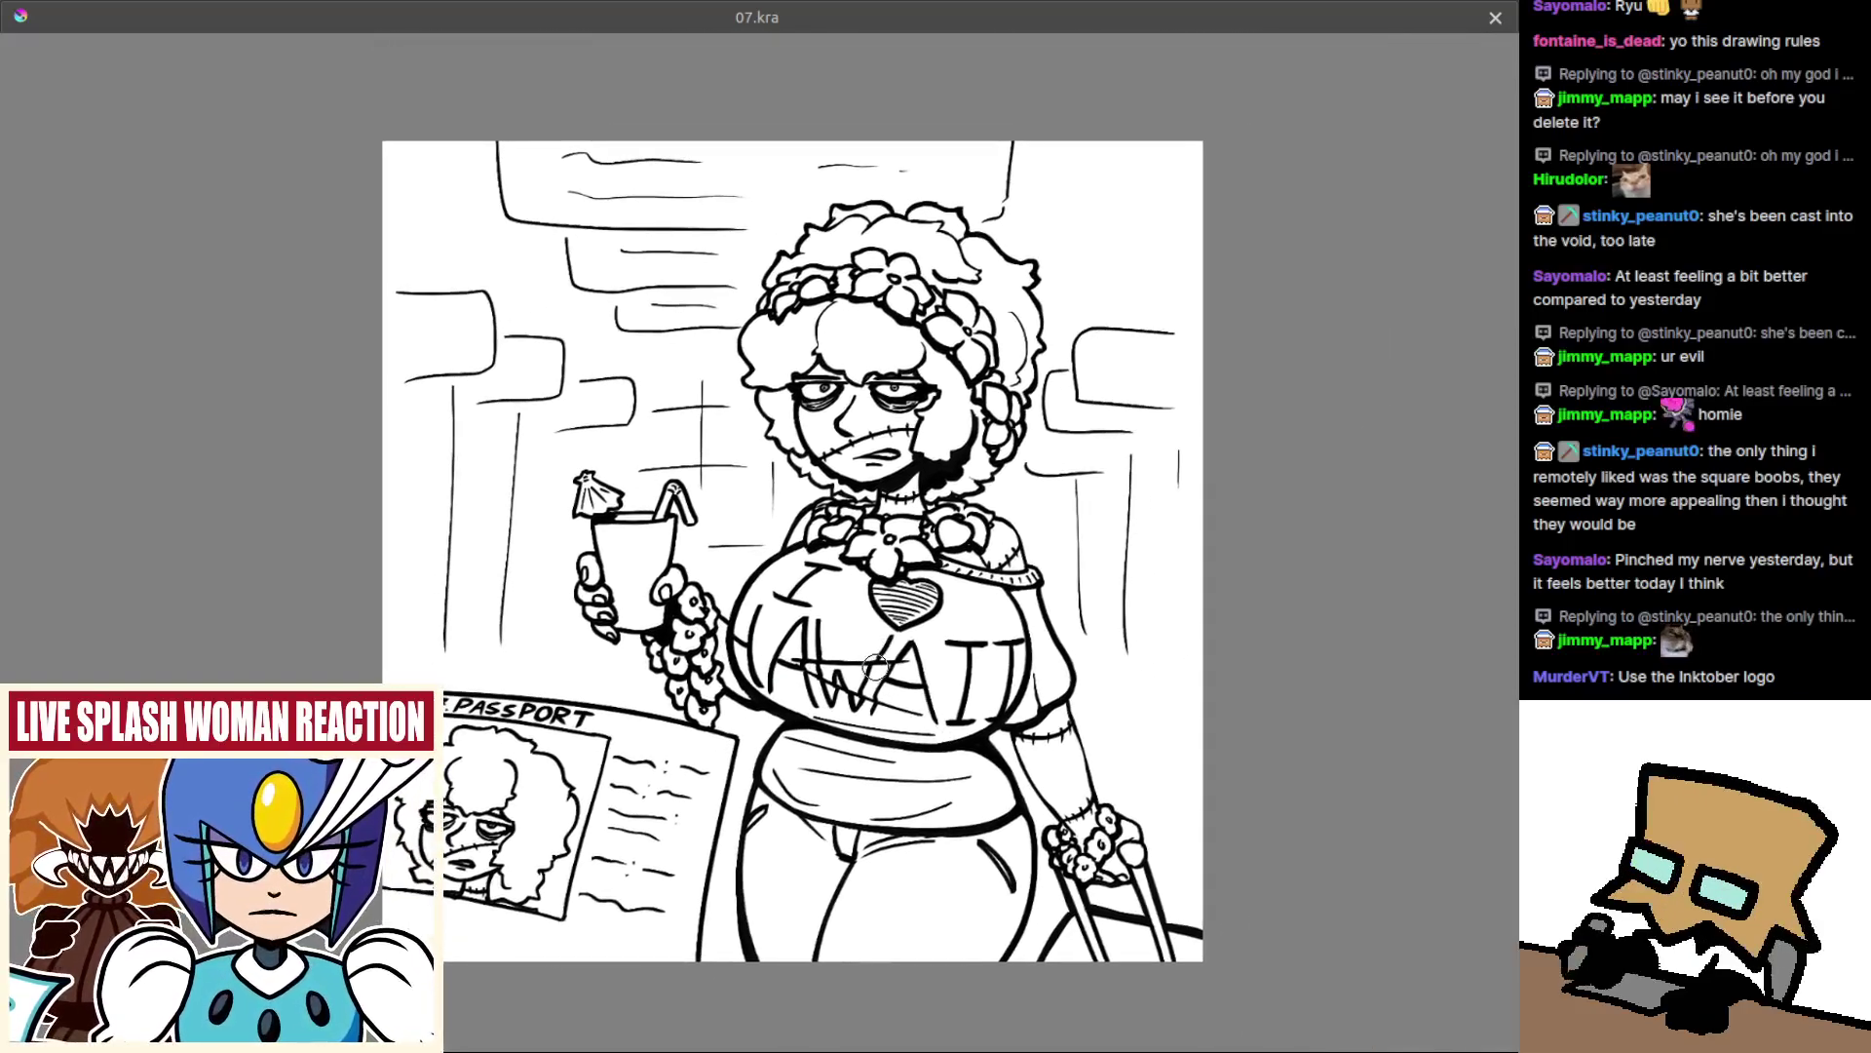
pyautogui.press('Tab')
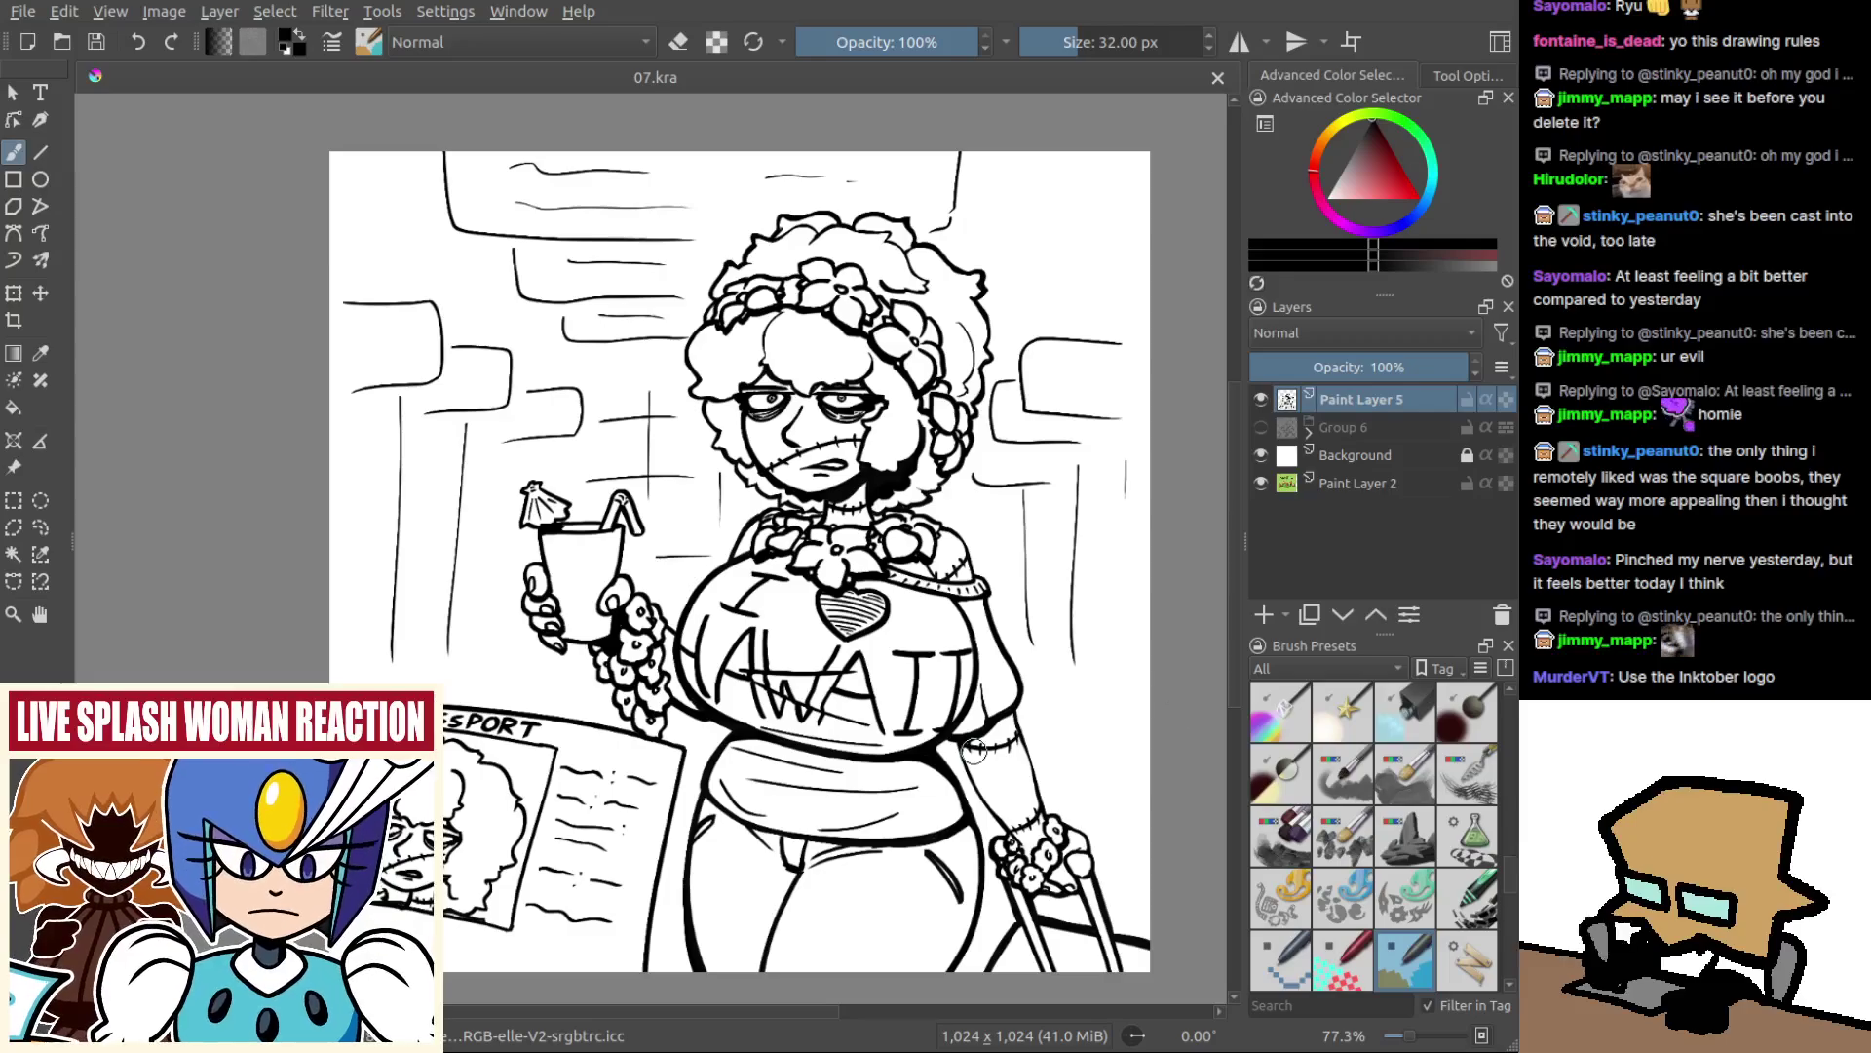
# Save the drawing as a new version named 08.kra and delete Paint Layer 5 and Group 6.
pyautogui.hotkey('ctrl', 'alt', 's')
pyautogui.moveTo(1069, 714)
pyautogui.mouseDown()
pyautogui.moveTo(1053, 809)
pyautogui.moveTo(1056, 686)
pyautogui.mouseUp()
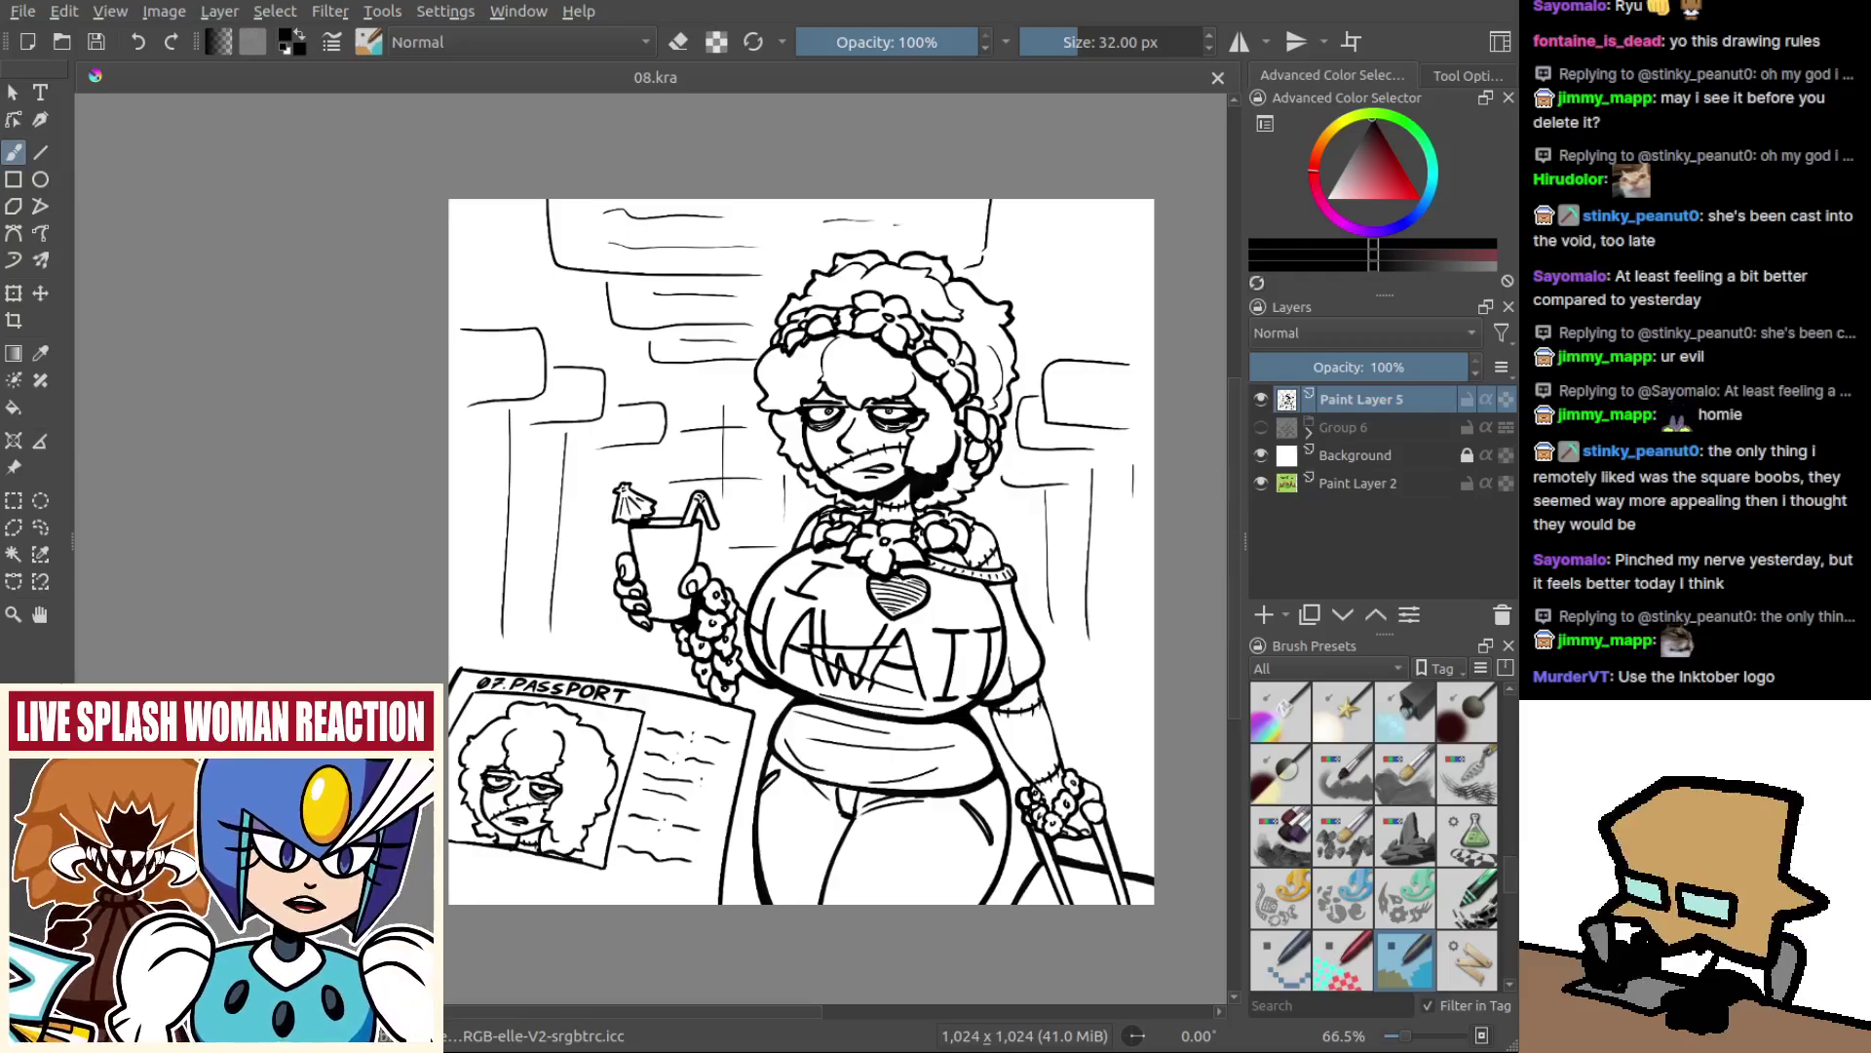
pyautogui.click(1348, 429)
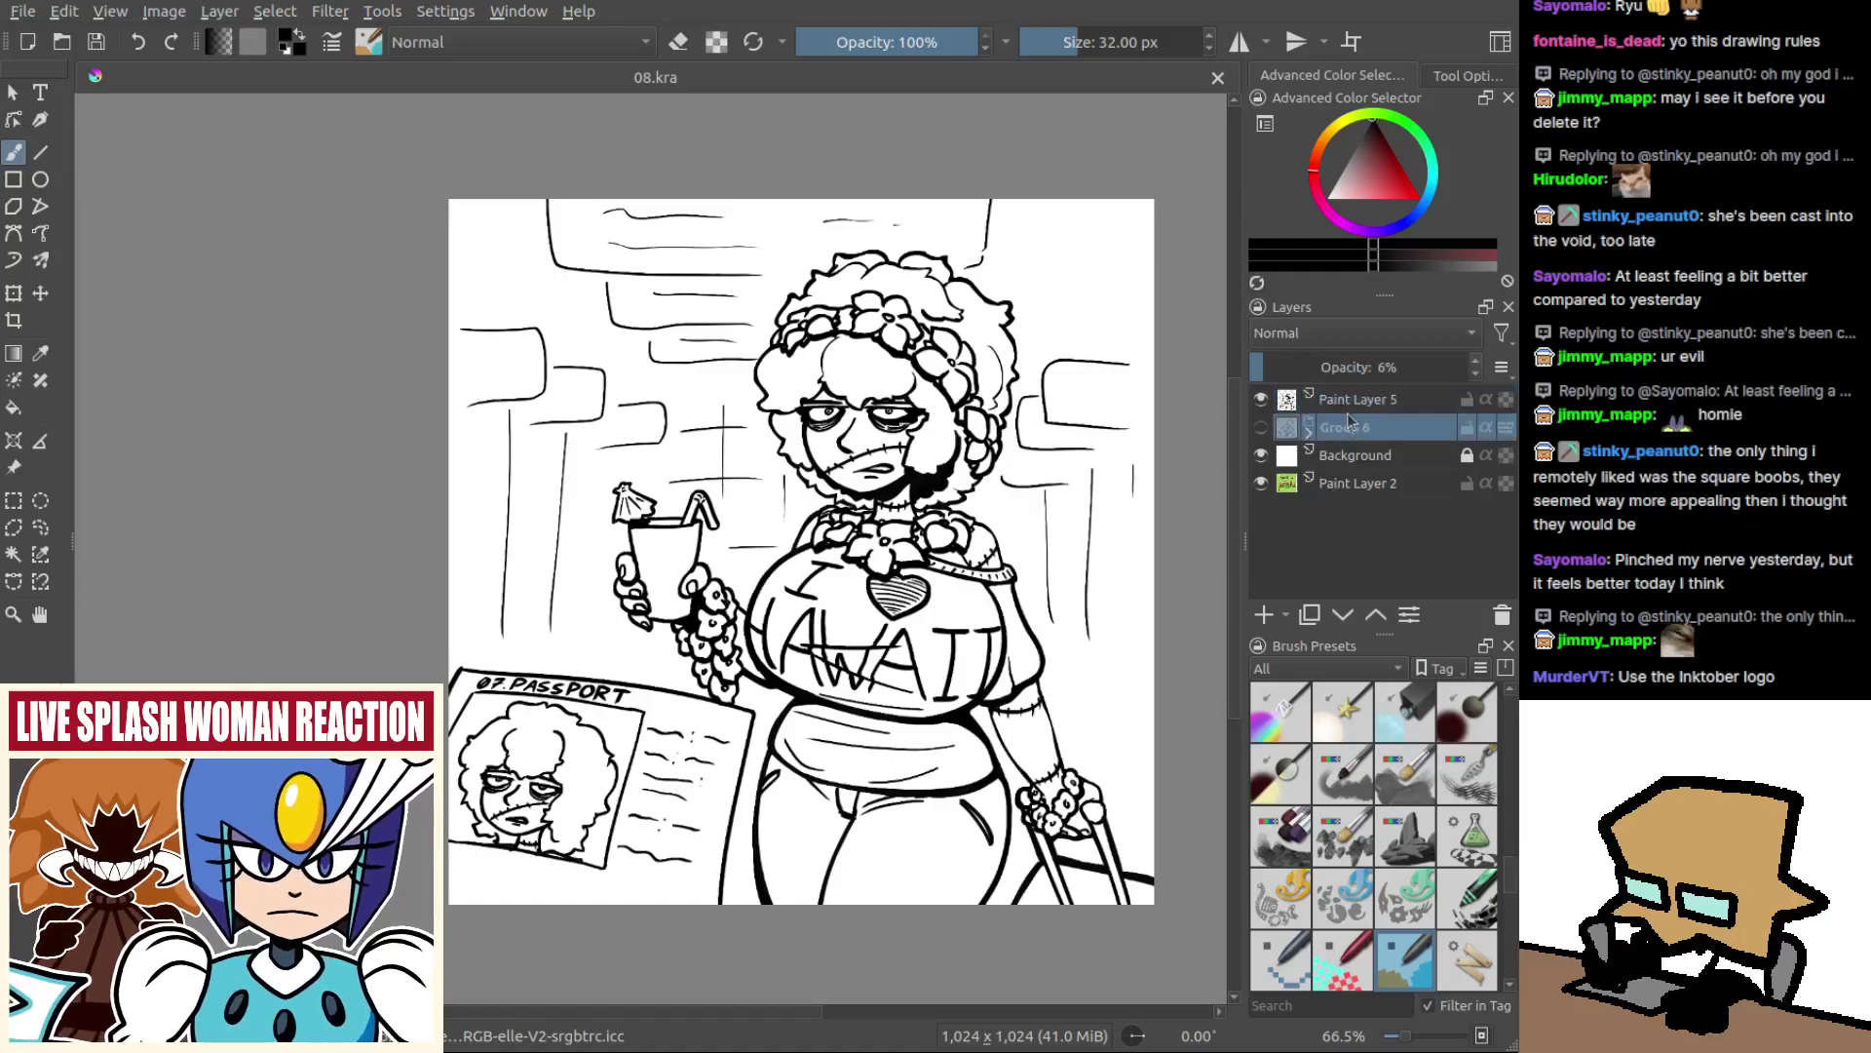
pyautogui.keyDown('shift'); pyautogui.click(1343, 412); pyautogui.keyUp('shift')
pyautogui.click(1502, 614)
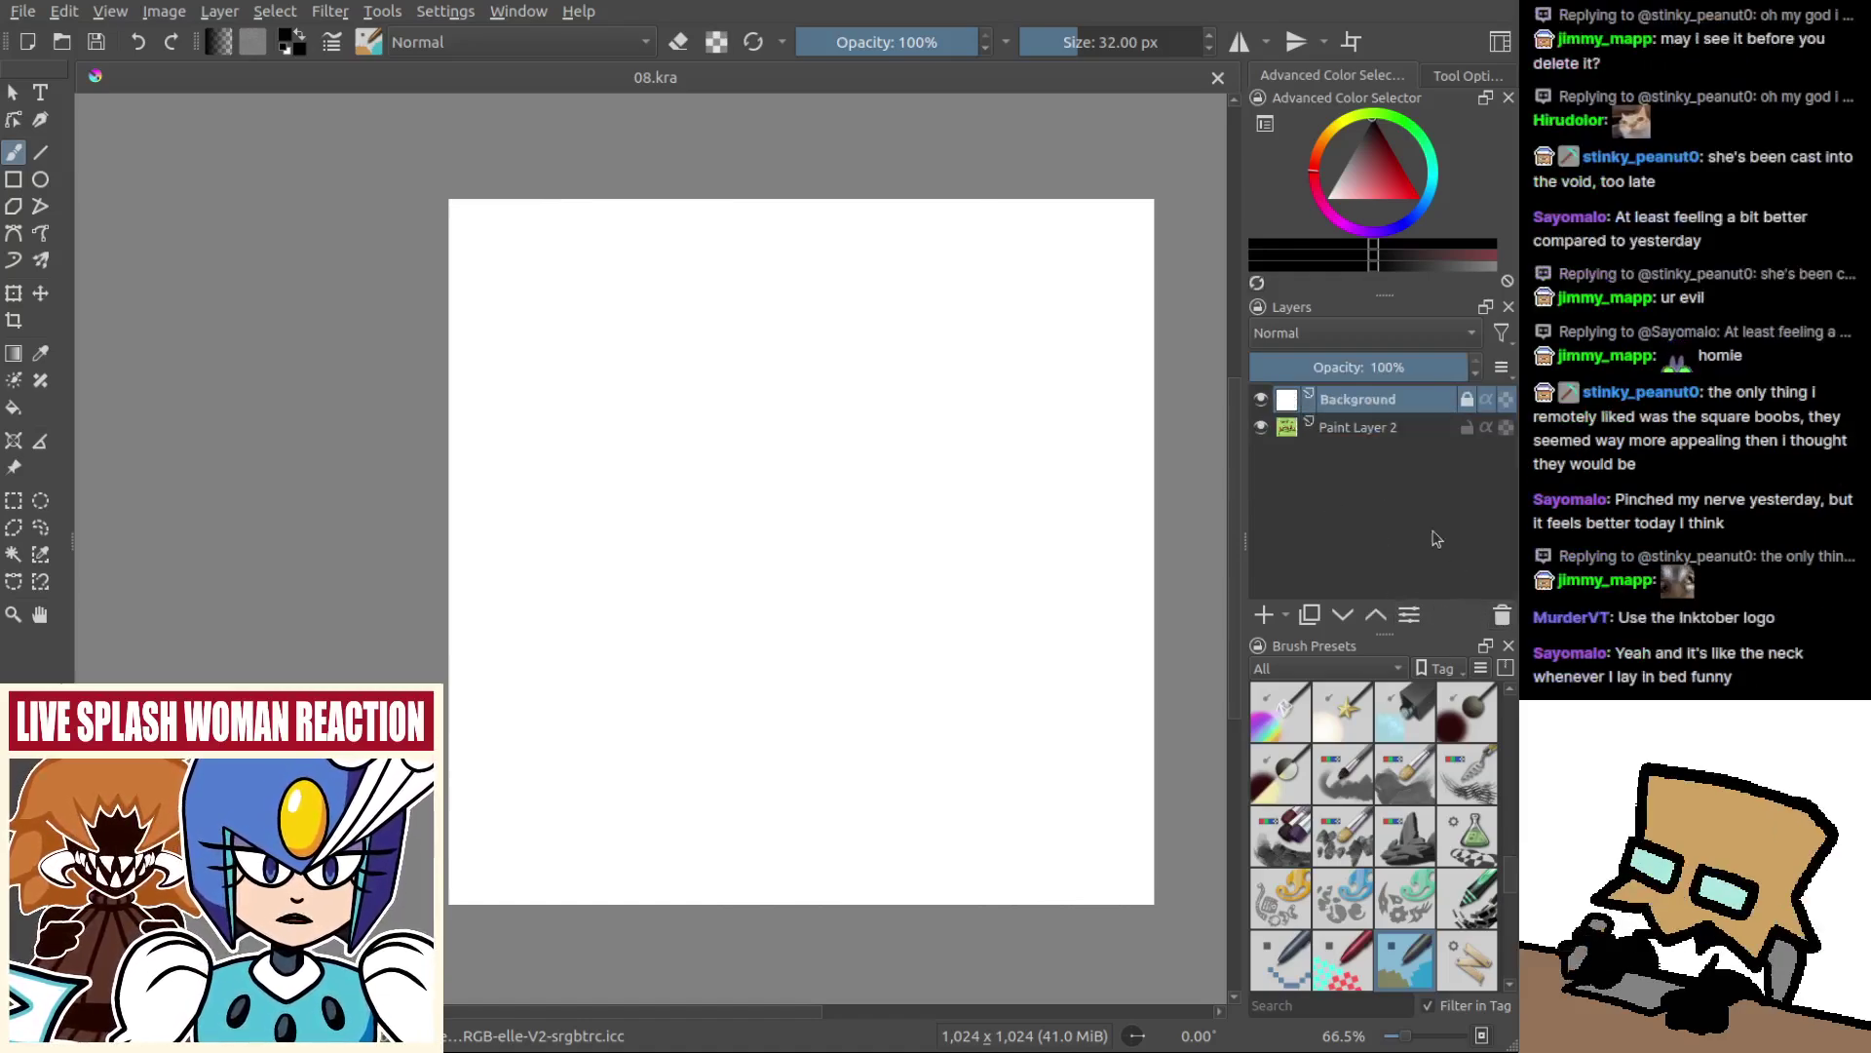
# Raise Paint Layer 2 above the Background to examine the kiwi figurine reference, and move it back below.
pyautogui.click(1370, 429)
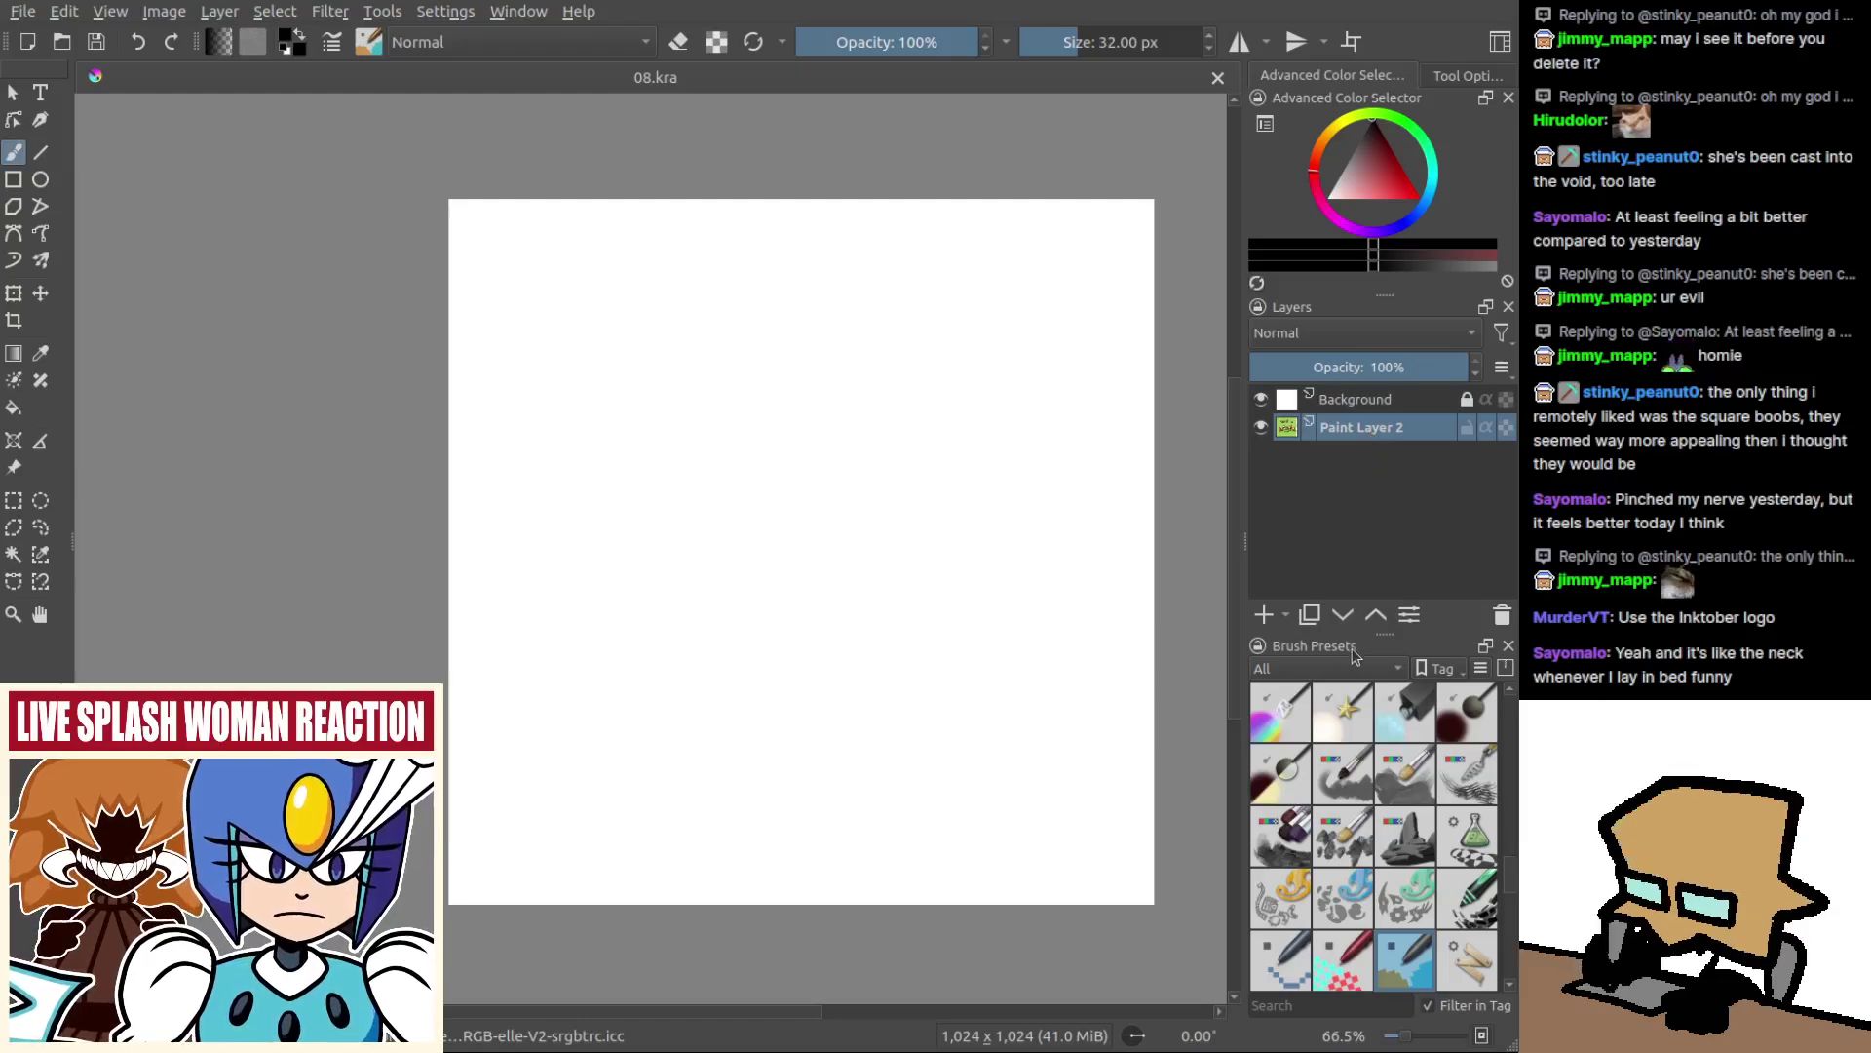
pyautogui.click(1374, 615)
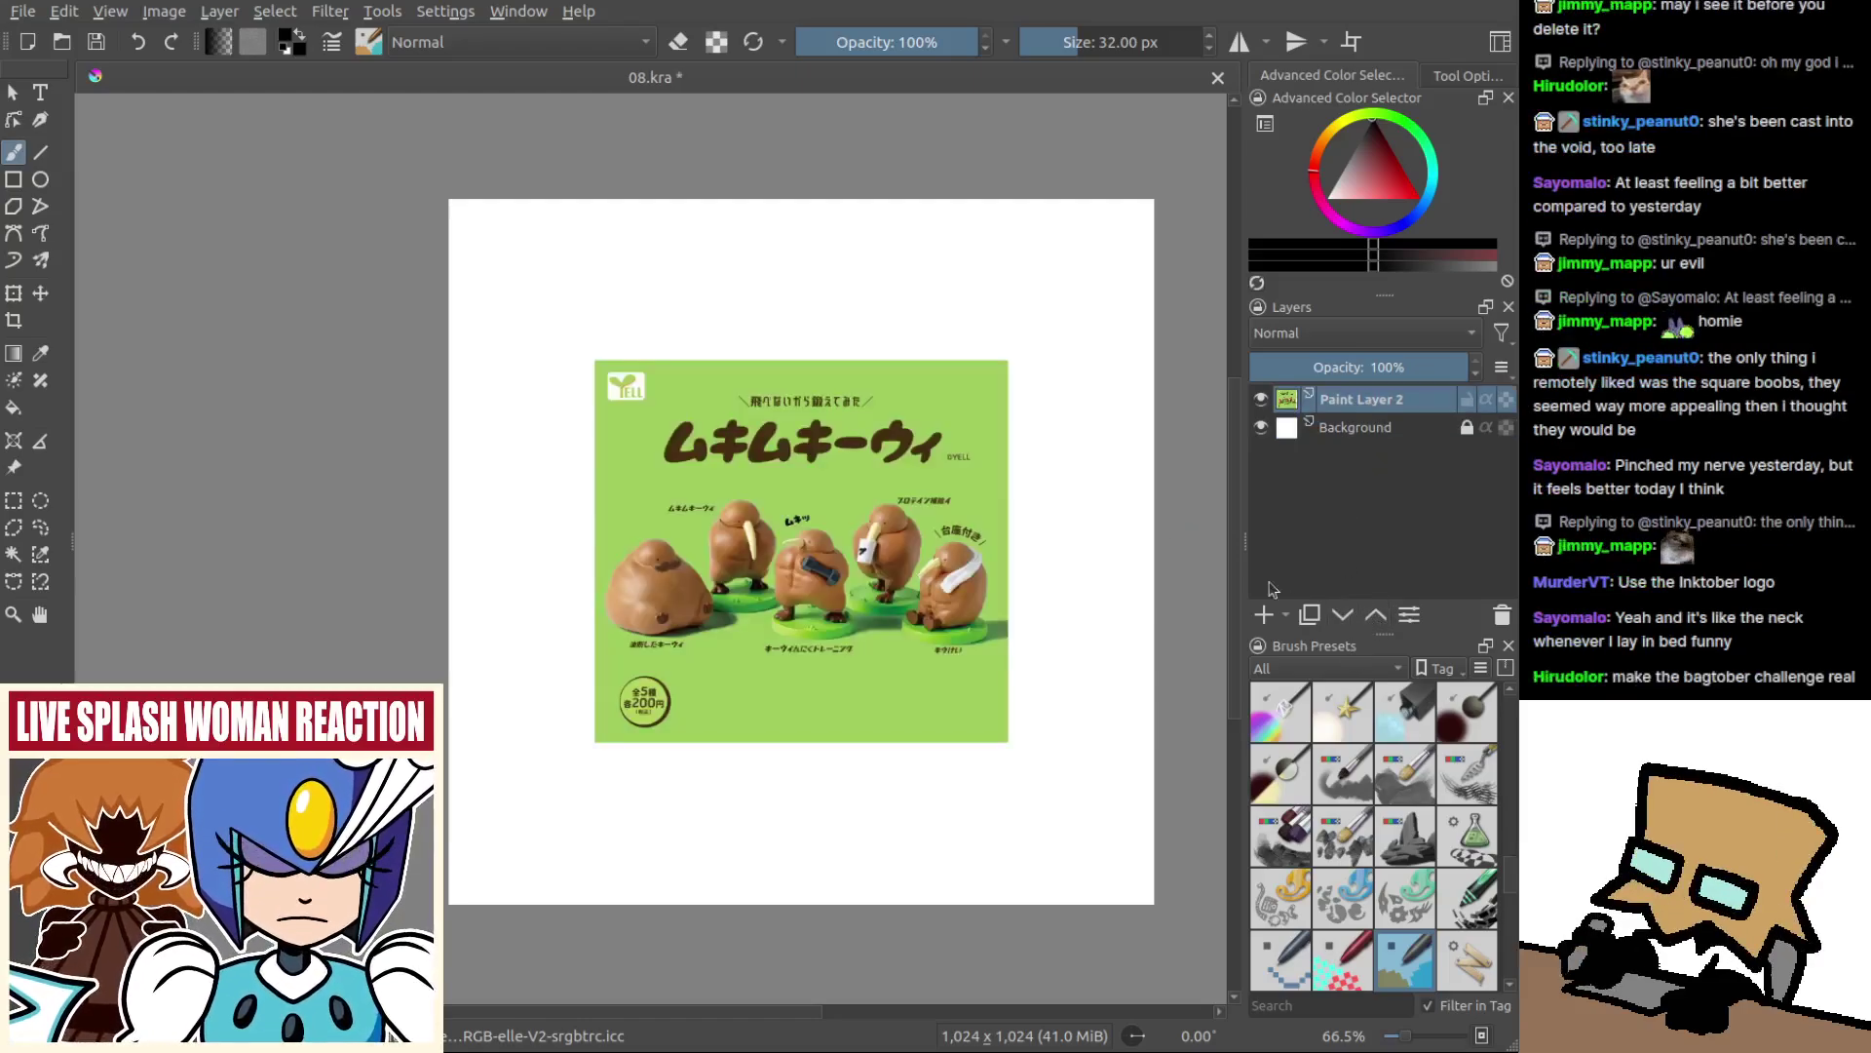
pyautogui.scroll(5, 739, 526)
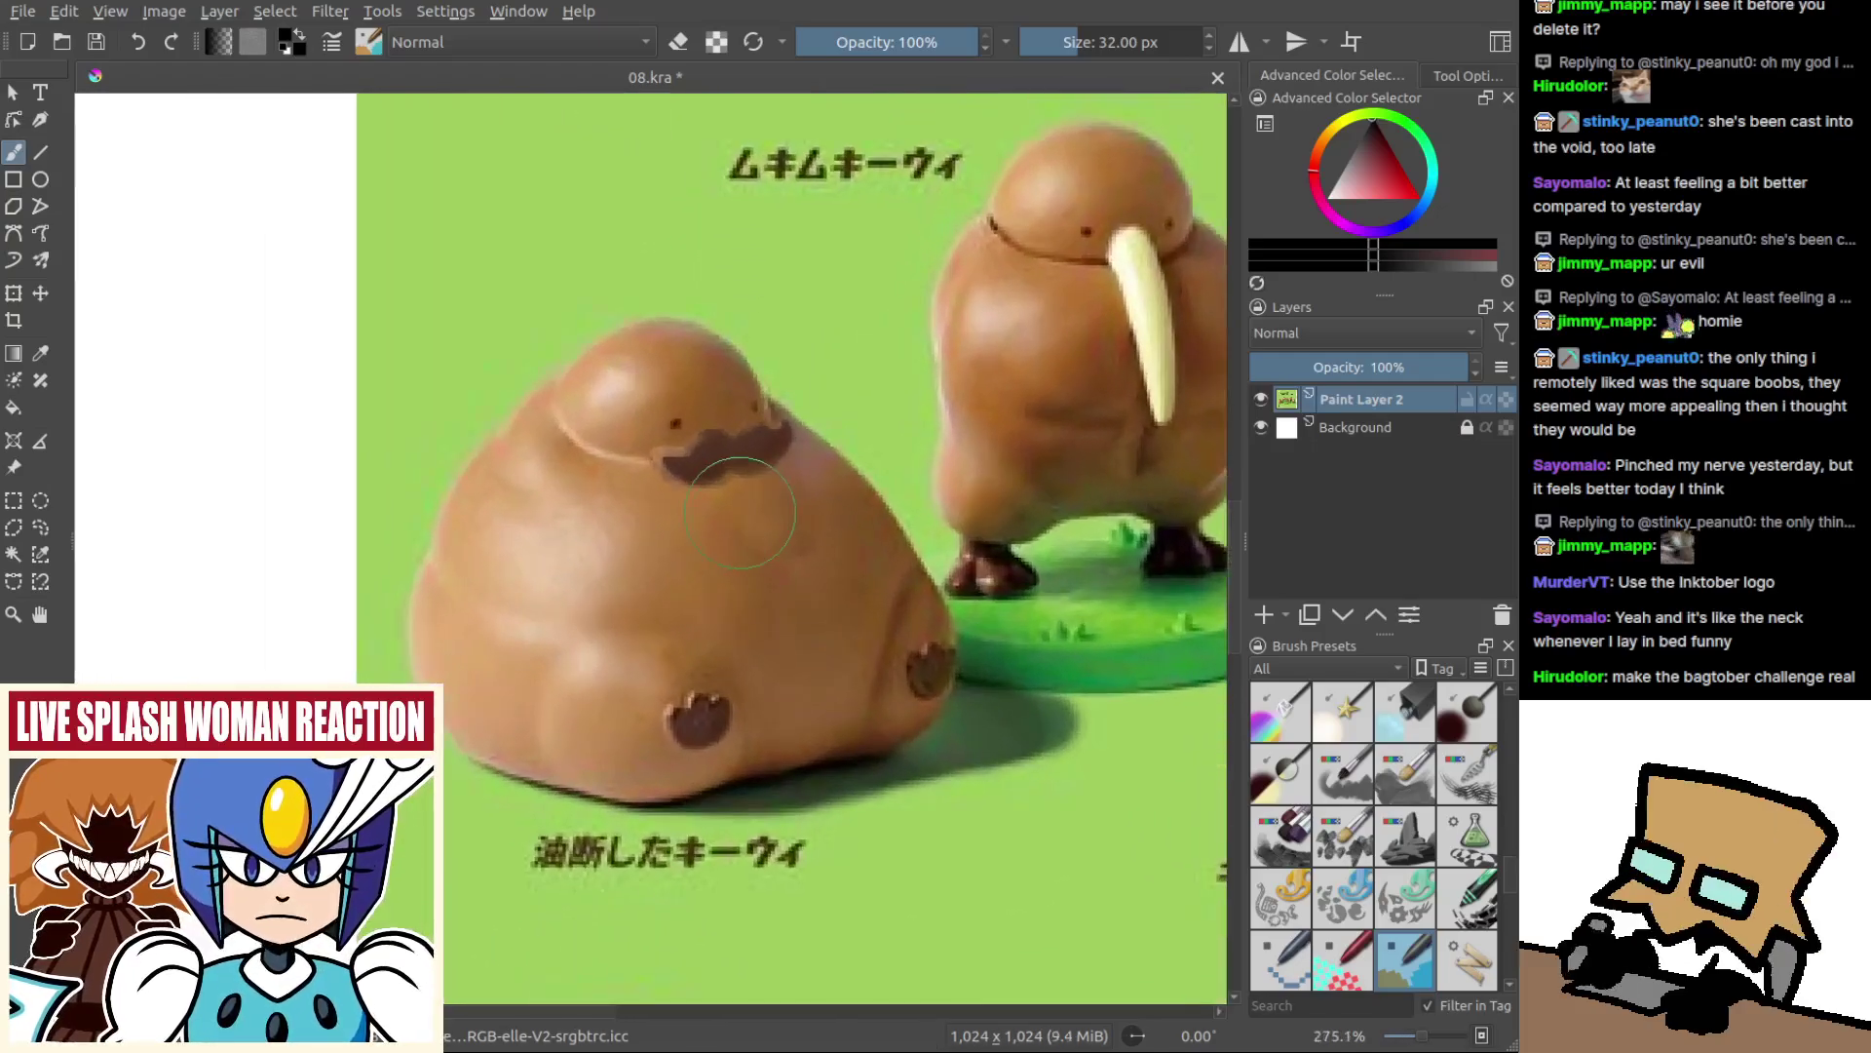
pyautogui.scroll(2, 739, 513)
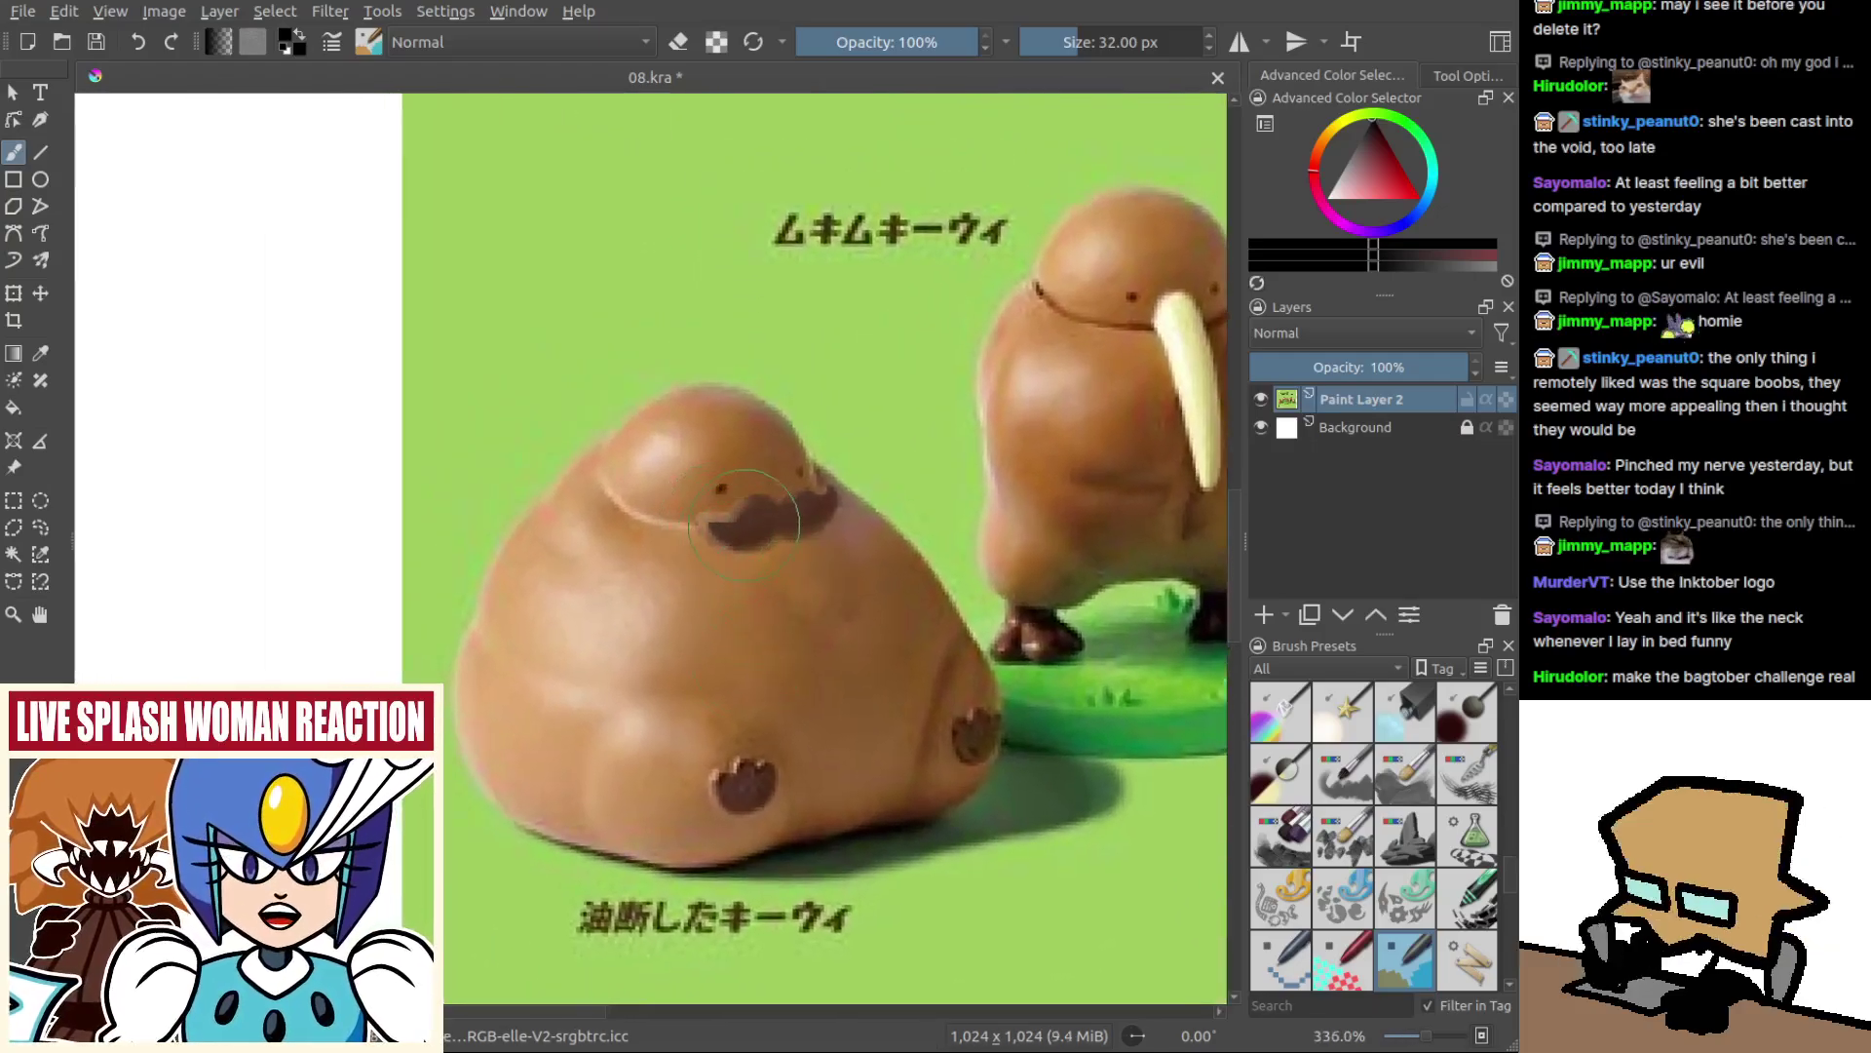
pyautogui.keyDown('shift'); pyautogui.moveTo(747, 525); pyautogui.dragTo(727, 524); pyautogui.keyUp('shift')
pyautogui.scroll(3, 727, 525)
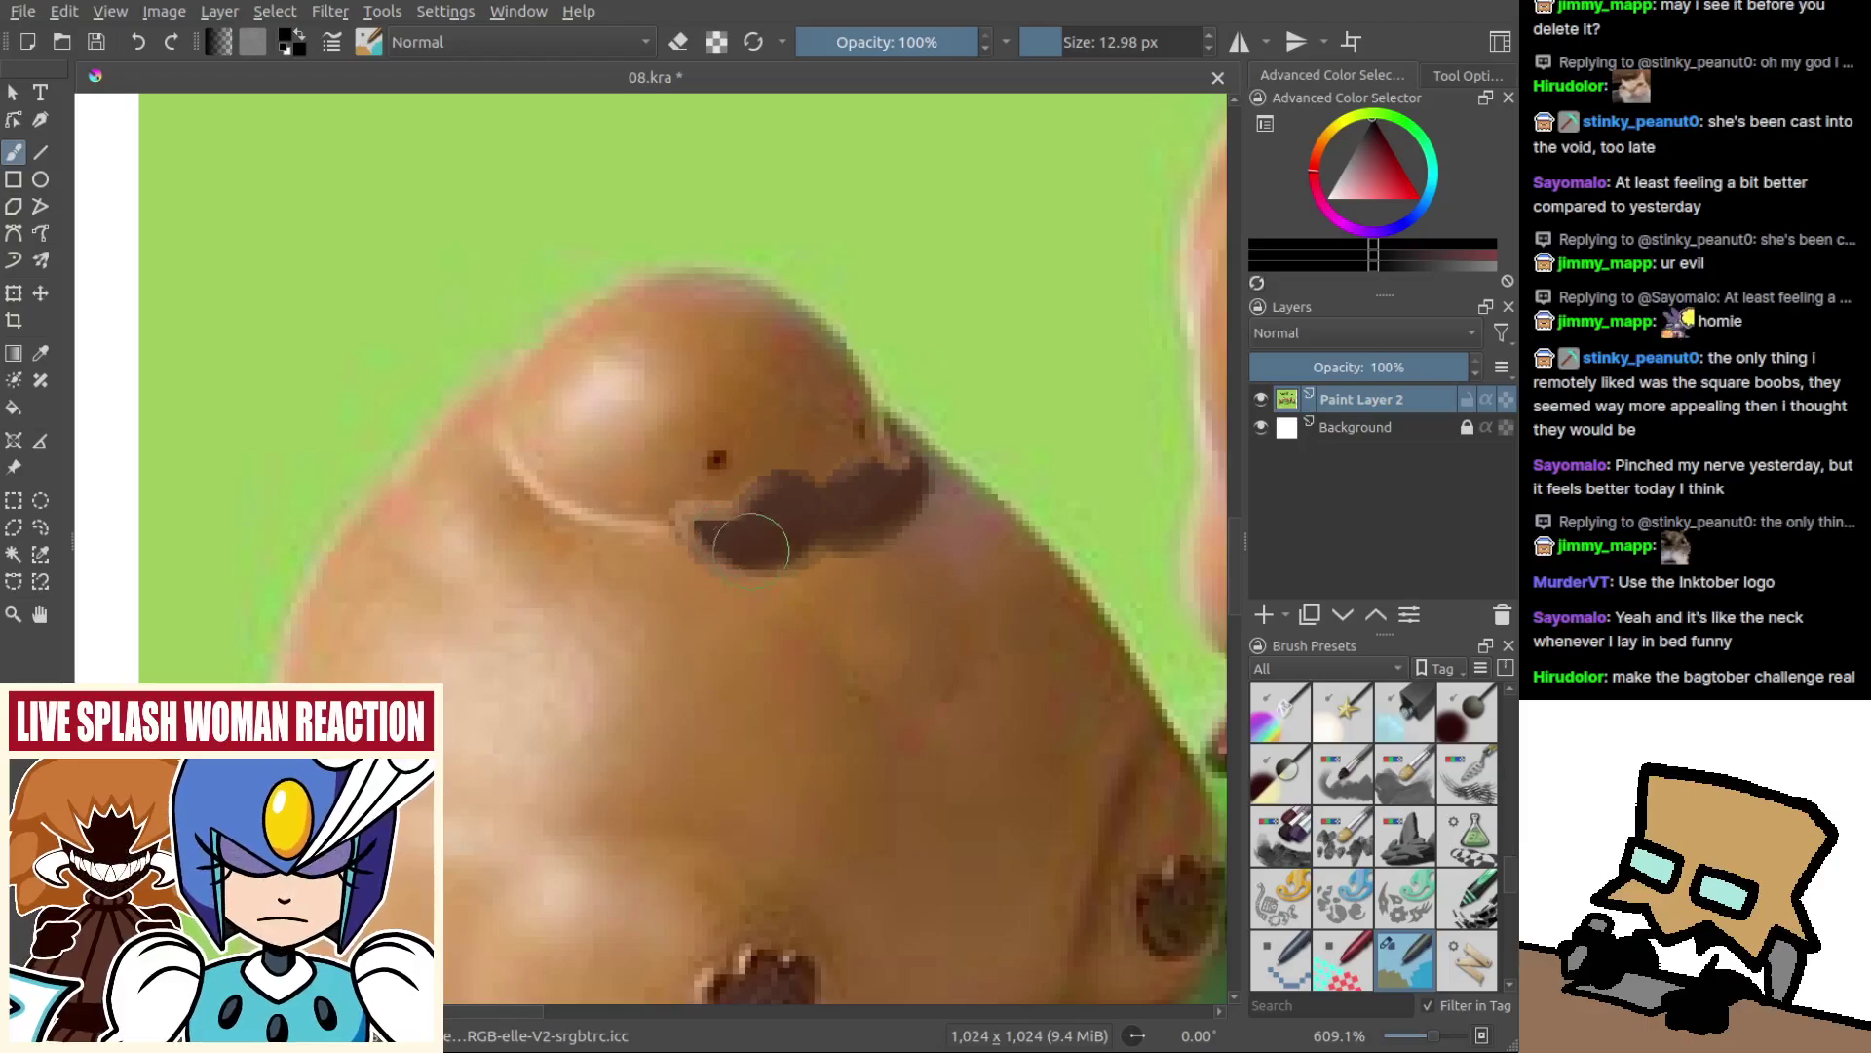
pyautogui.scroll(-8, 751, 549)
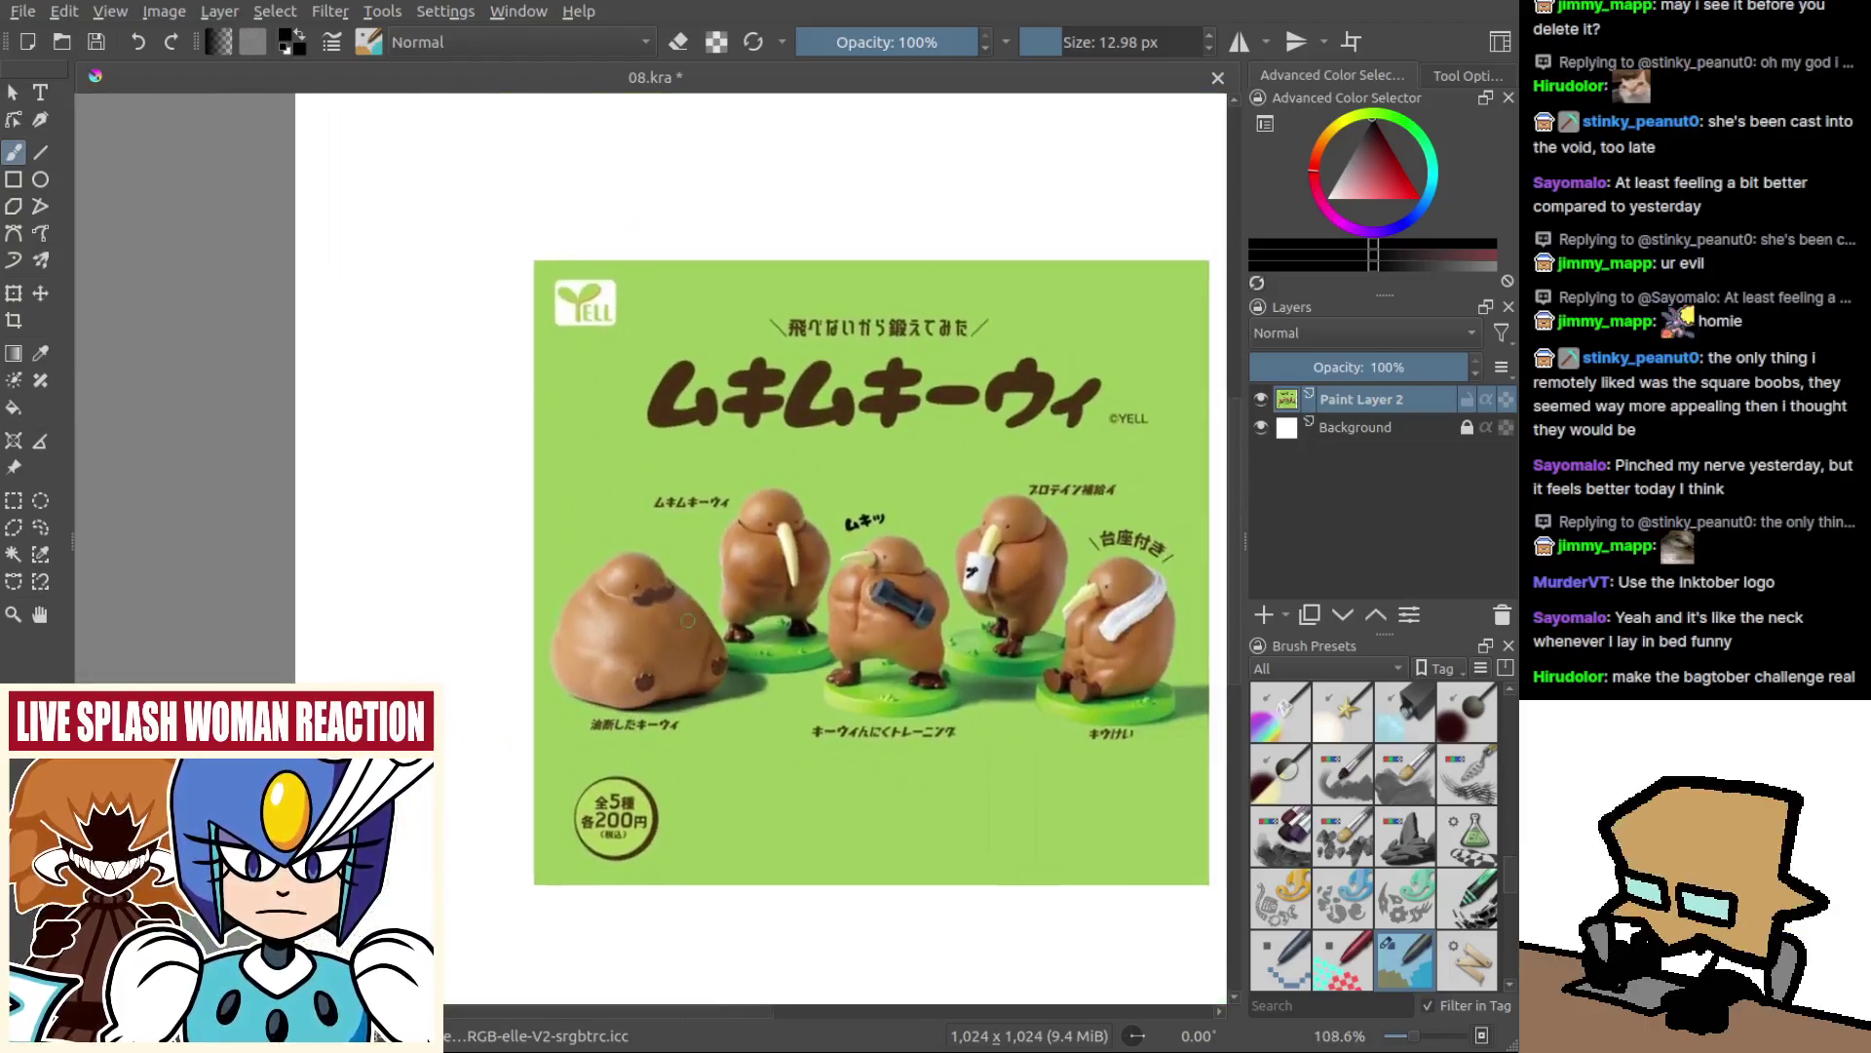
pyautogui.scroll(-1, 699, 622)
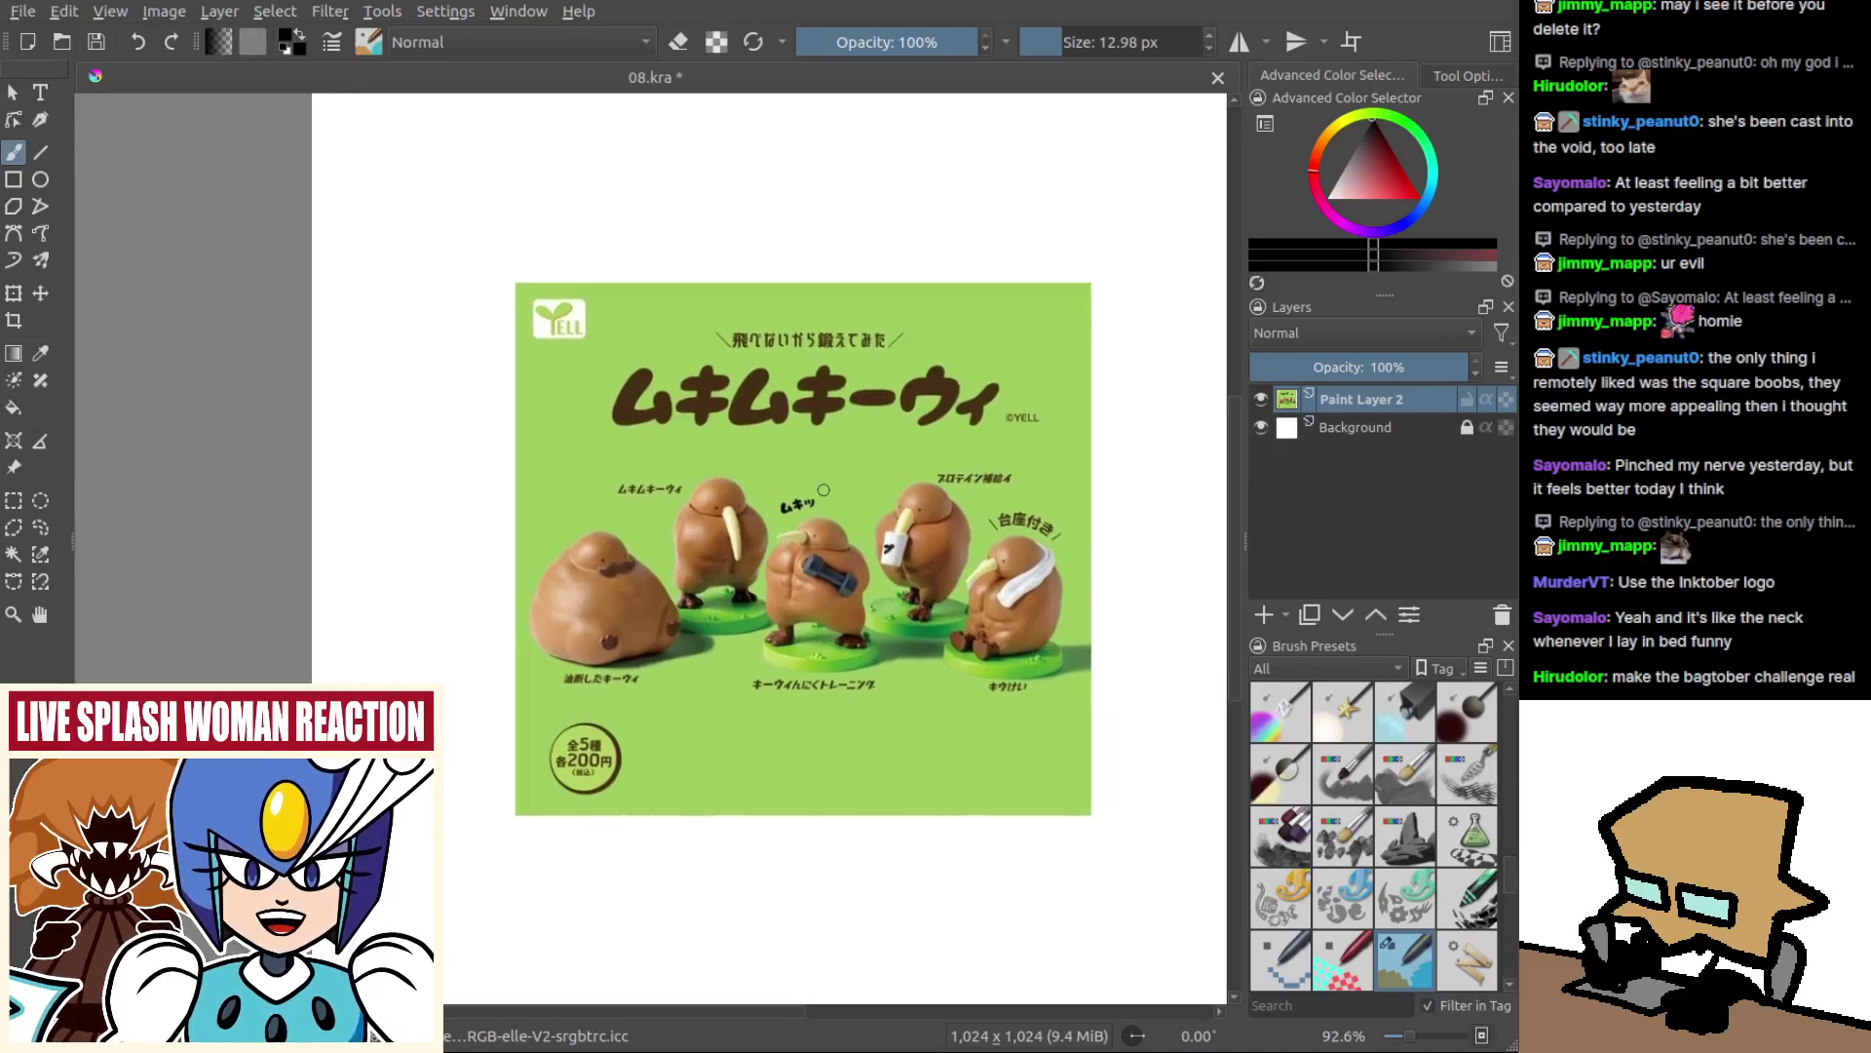
pyautogui.moveTo(857, 684); pyautogui.dragTo(923, 666)
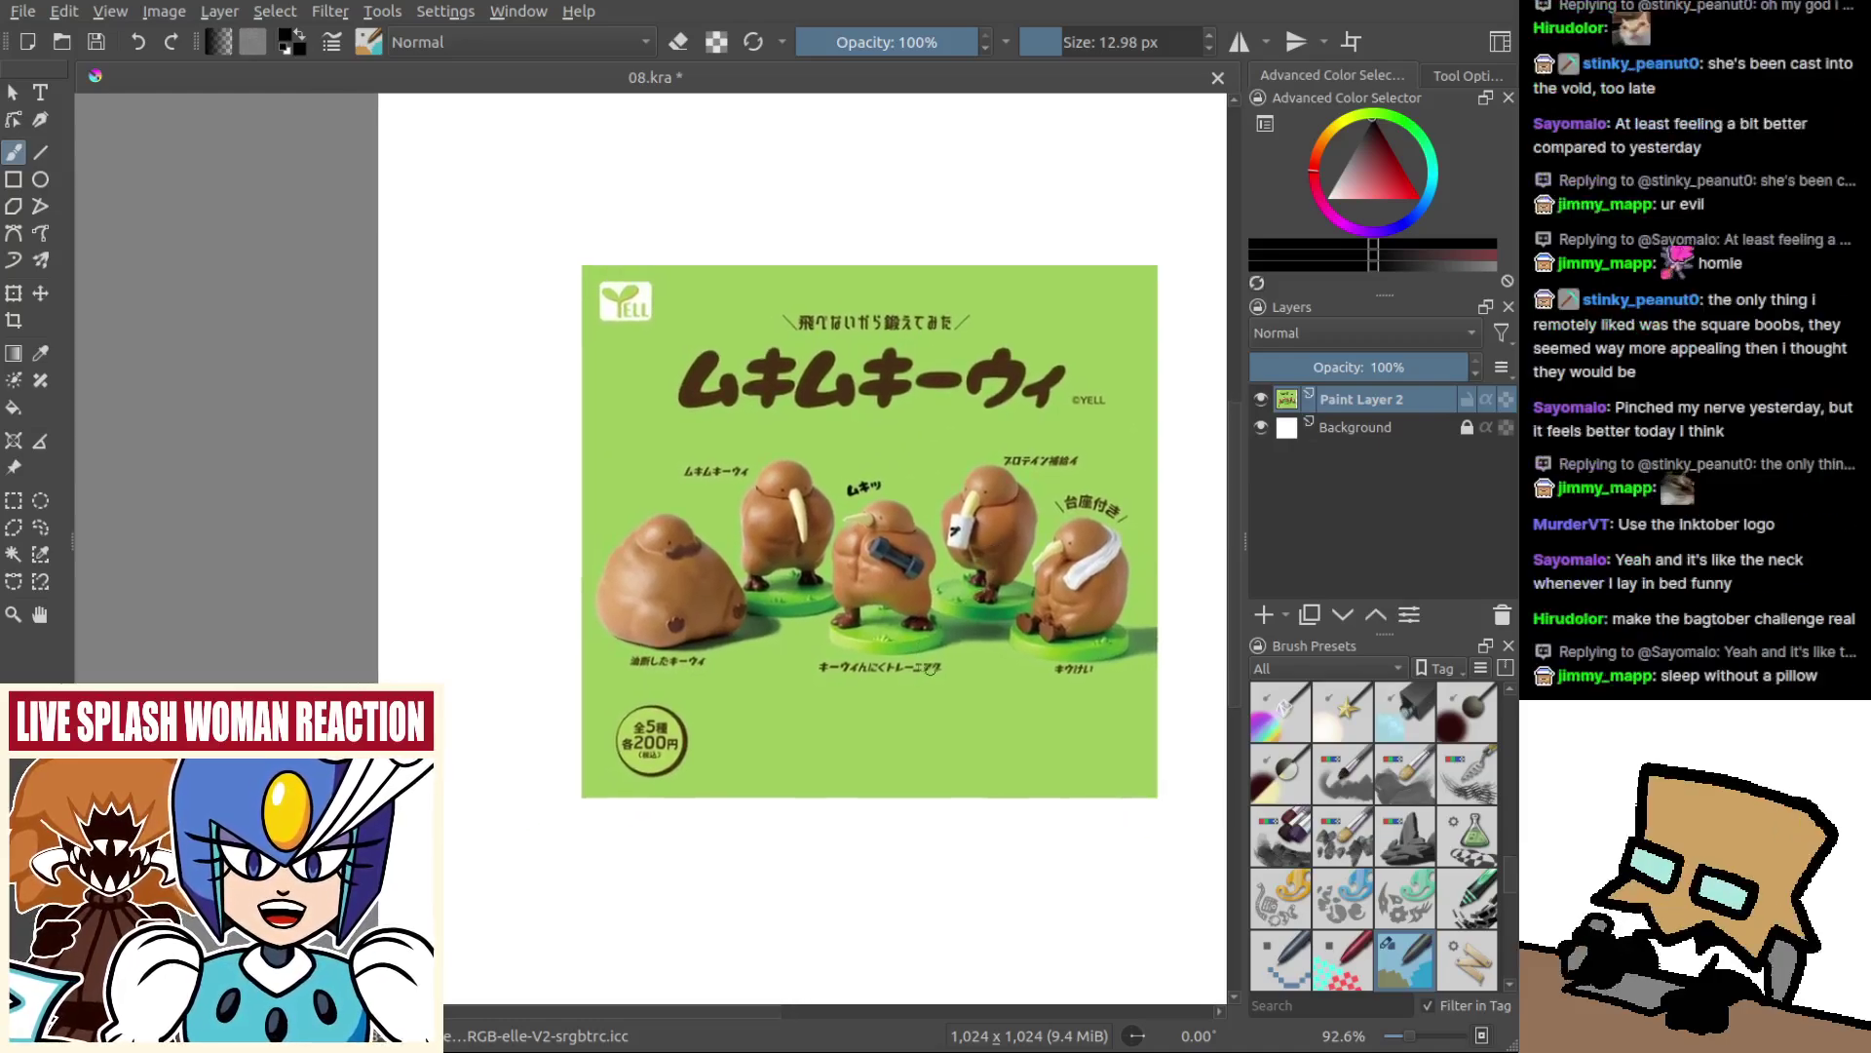
pyautogui.moveTo(1118, 504); pyautogui.dragTo(1062, 518)
pyautogui.click(1344, 615)
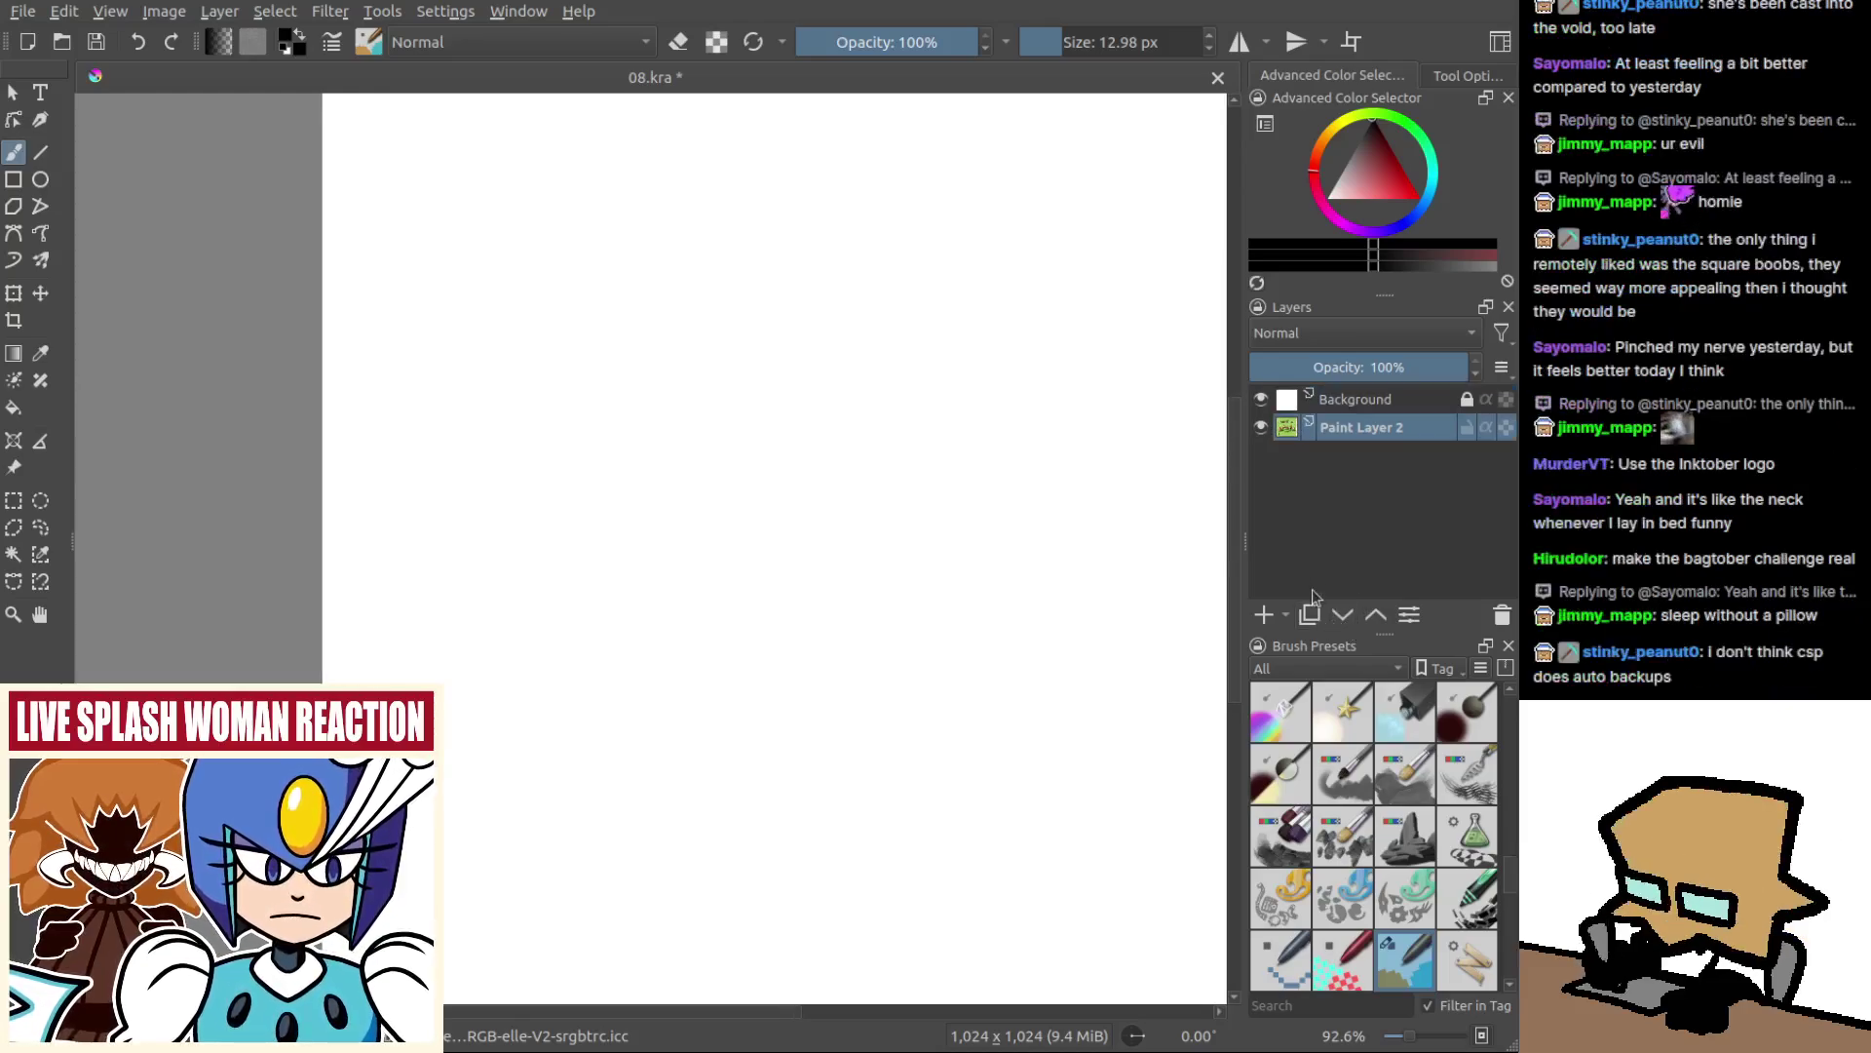
# Add a new paint layer above the Background and choose a soft, semi-transparent sketching brush preset.
pyautogui.click(1345, 406)
pyautogui.click(1264, 614)
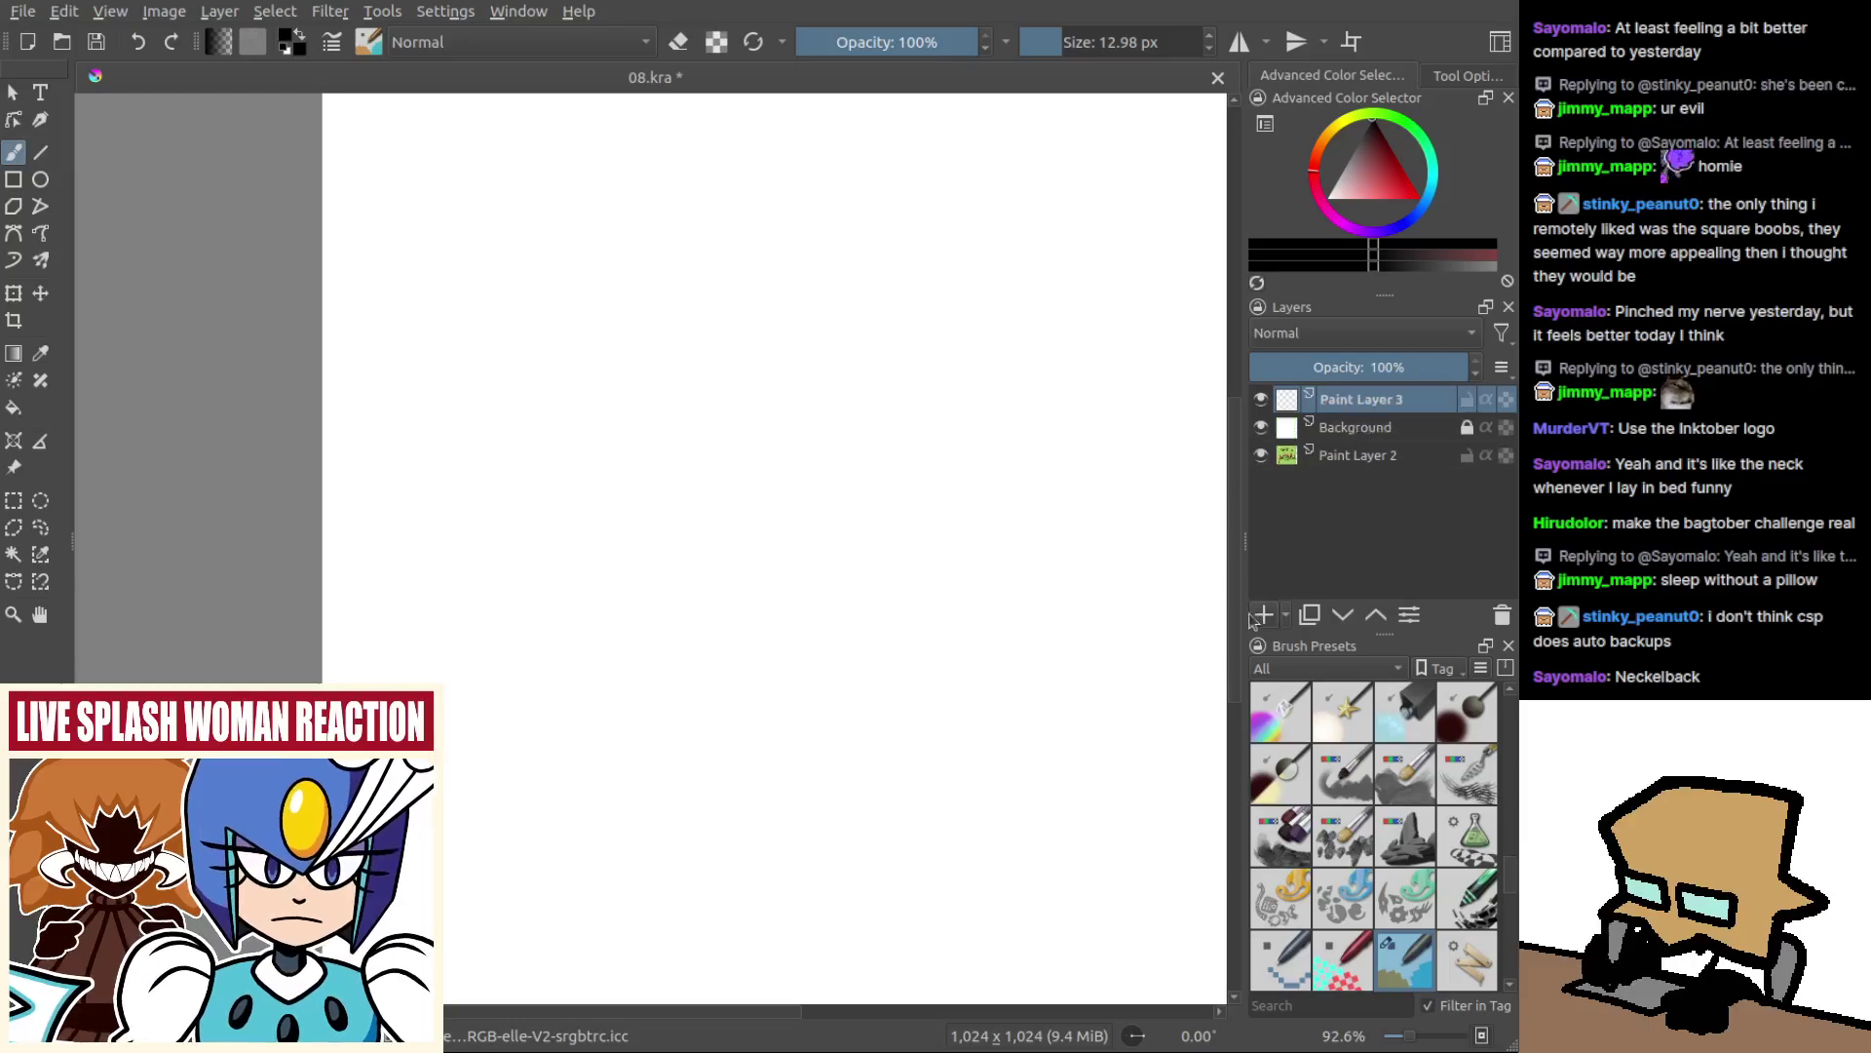
pyautogui.moveTo(1020, 556)
pyautogui.mouseDown()
pyautogui.moveTo(892, 568)
pyautogui.moveTo(891, 595)
pyautogui.mouseUp()
pyautogui.scroll(6, 1373, 779)
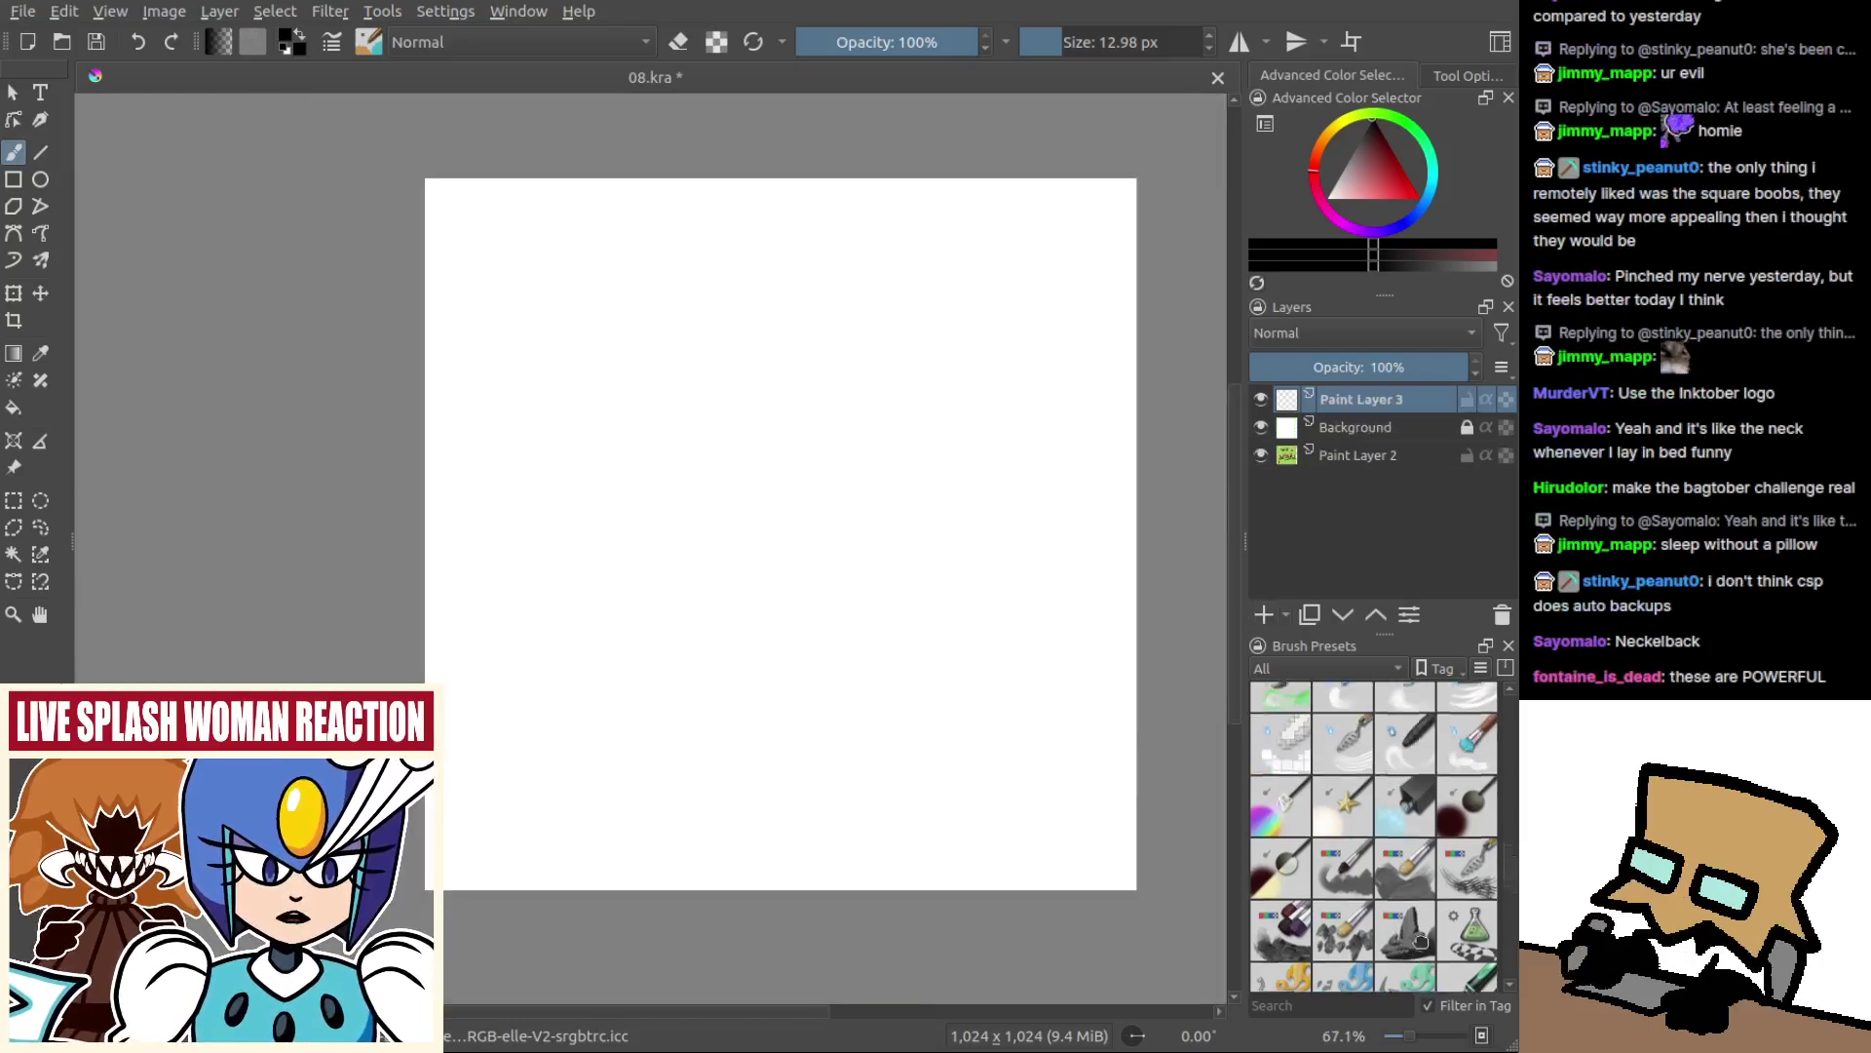
pyautogui.scroll(10, 1372, 880)
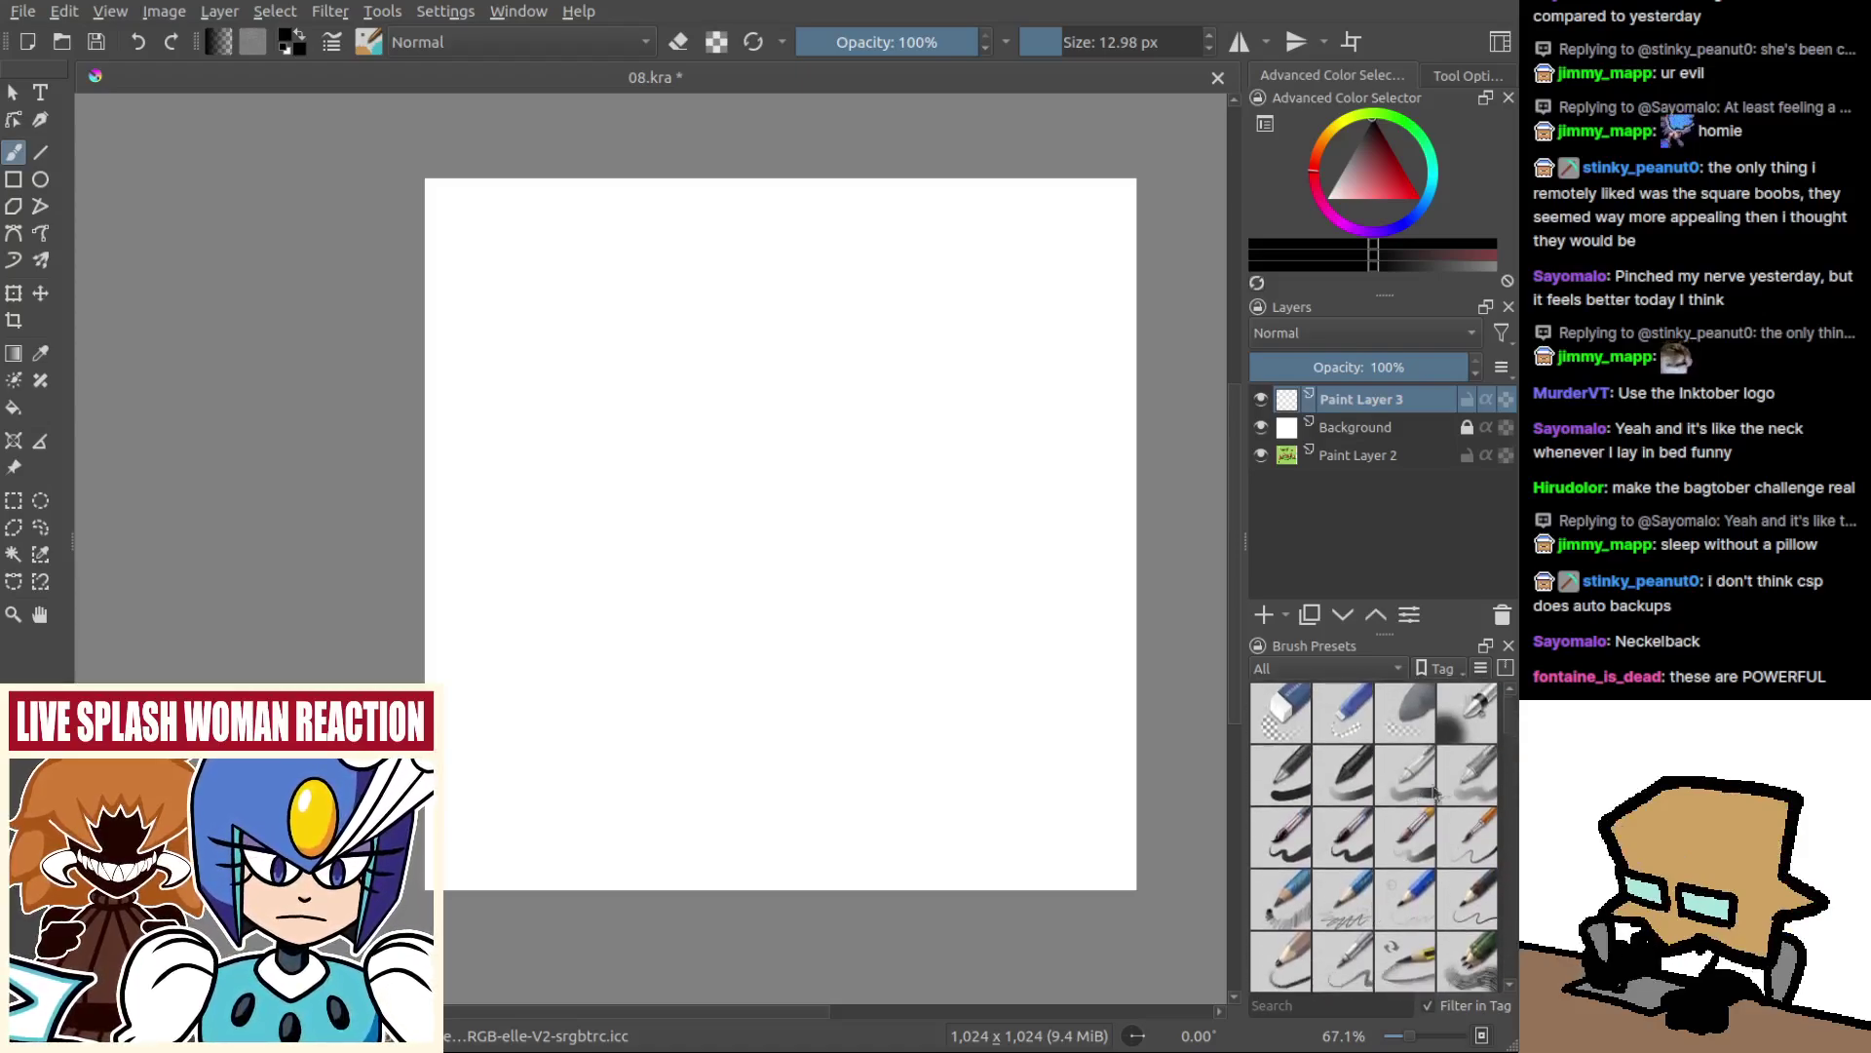
pyautogui.click(1441, 790)
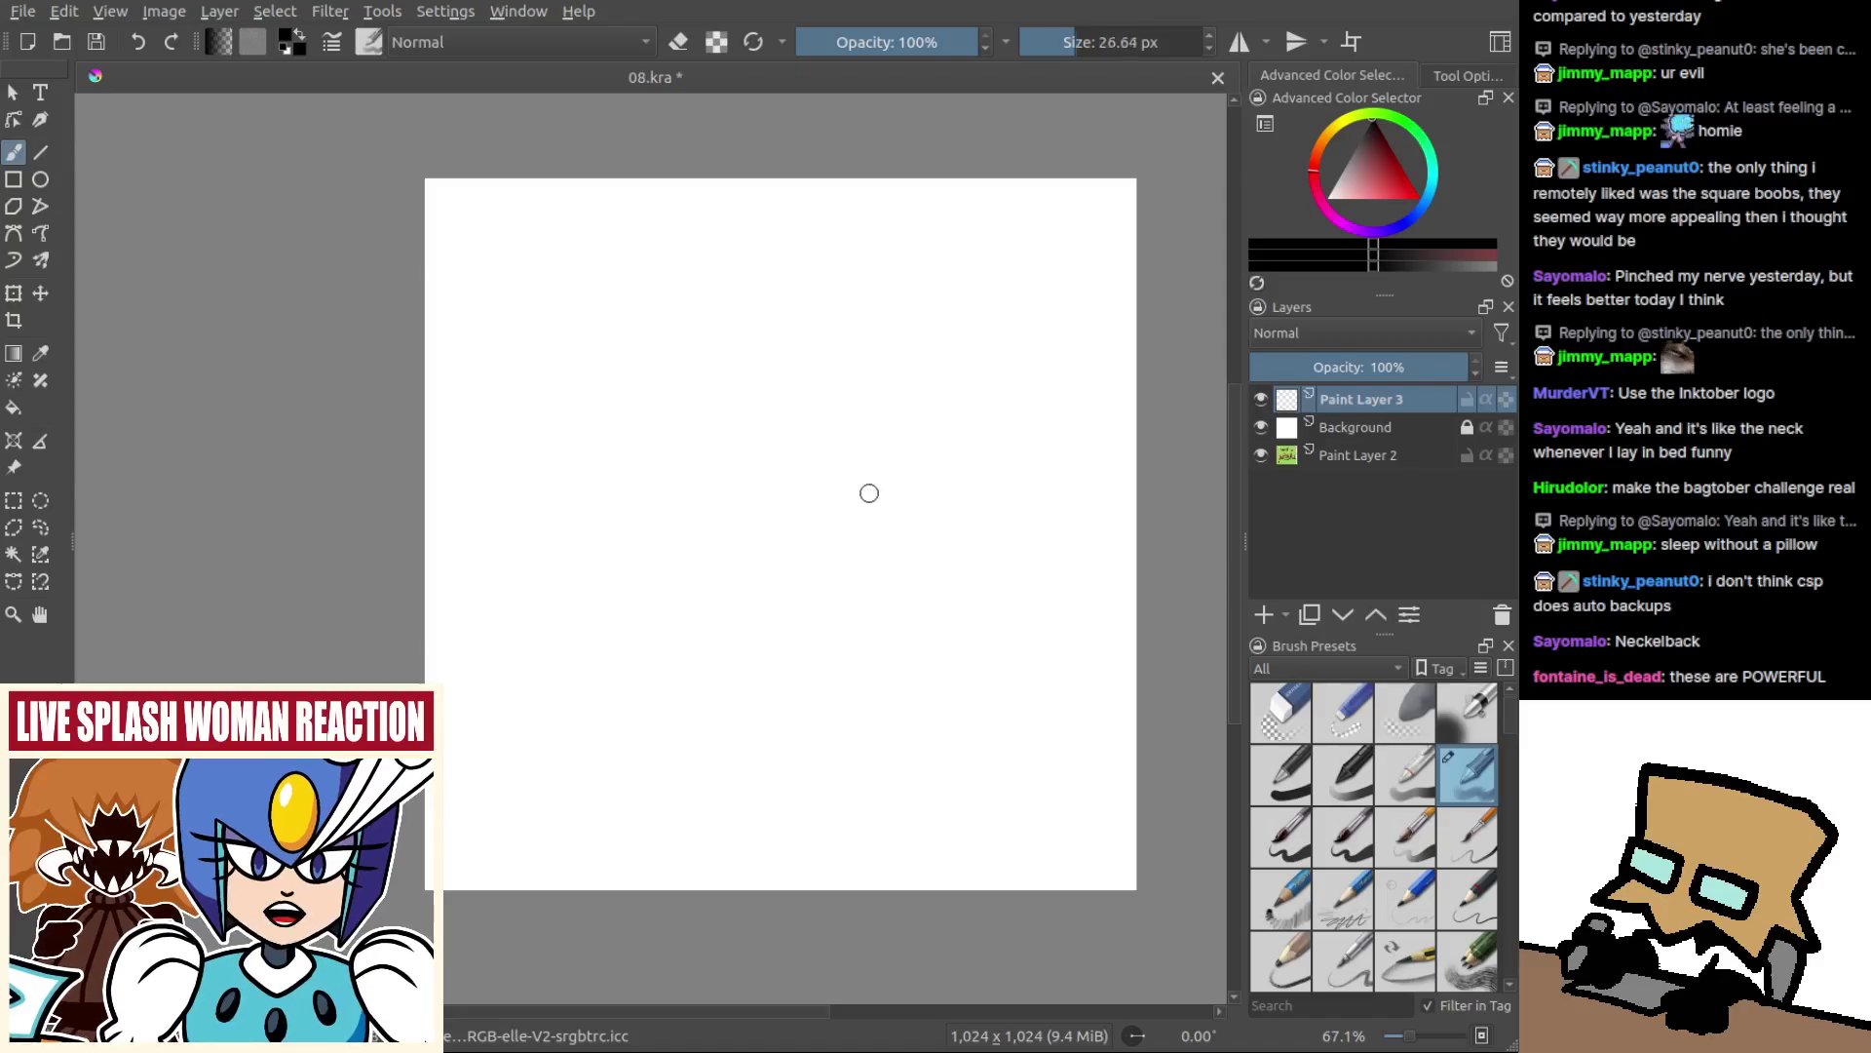
pyautogui.moveTo(704, 556); pyautogui.dragTo(919, 453)
pyautogui.hotkey('ctrl', 'z')
pyautogui.moveTo(718, 490)
pyautogui.mouseDown()
pyautogui.moveTo(857, 443)
pyautogui.moveTo(885, 471)
pyautogui.moveTo(877, 441)
pyautogui.moveTo(852, 438)
pyautogui.moveTo(749, 534)
pyautogui.moveTo(828, 530)
pyautogui.mouseUp()
pyautogui.hotkey('ctrl', 'z')
pyautogui.hotkey('ctrl', 'z')
pyautogui.hotkey('ctrl', 'z')
# Save 08.kra and show the blank page in an enlarged canvas-only view for sketching.
pyautogui.hotkey('ctrl', 's')
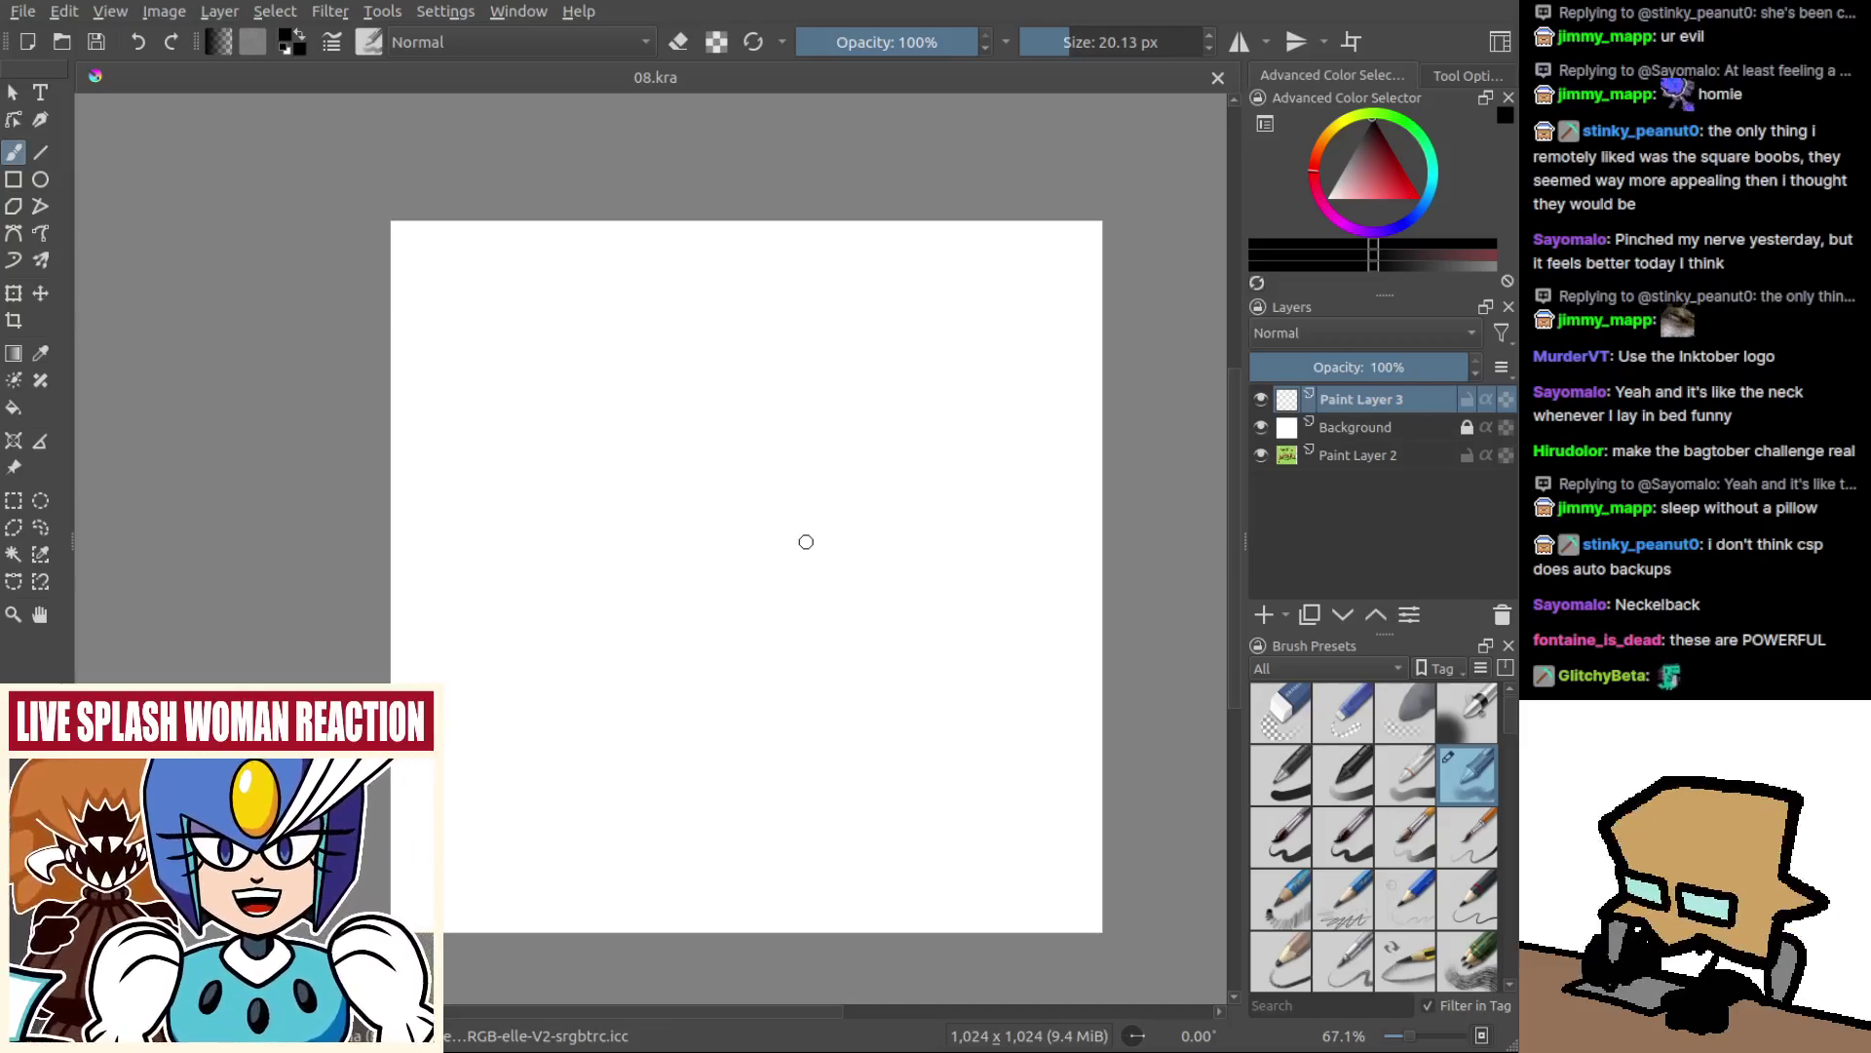
pyautogui.moveTo(725, 579)
pyautogui.mouseDown()
pyautogui.moveTo(773, 541)
pyautogui.moveTo(760, 513)
pyautogui.moveTo(763, 542)
pyautogui.mouseUp()
pyautogui.press('Tab')
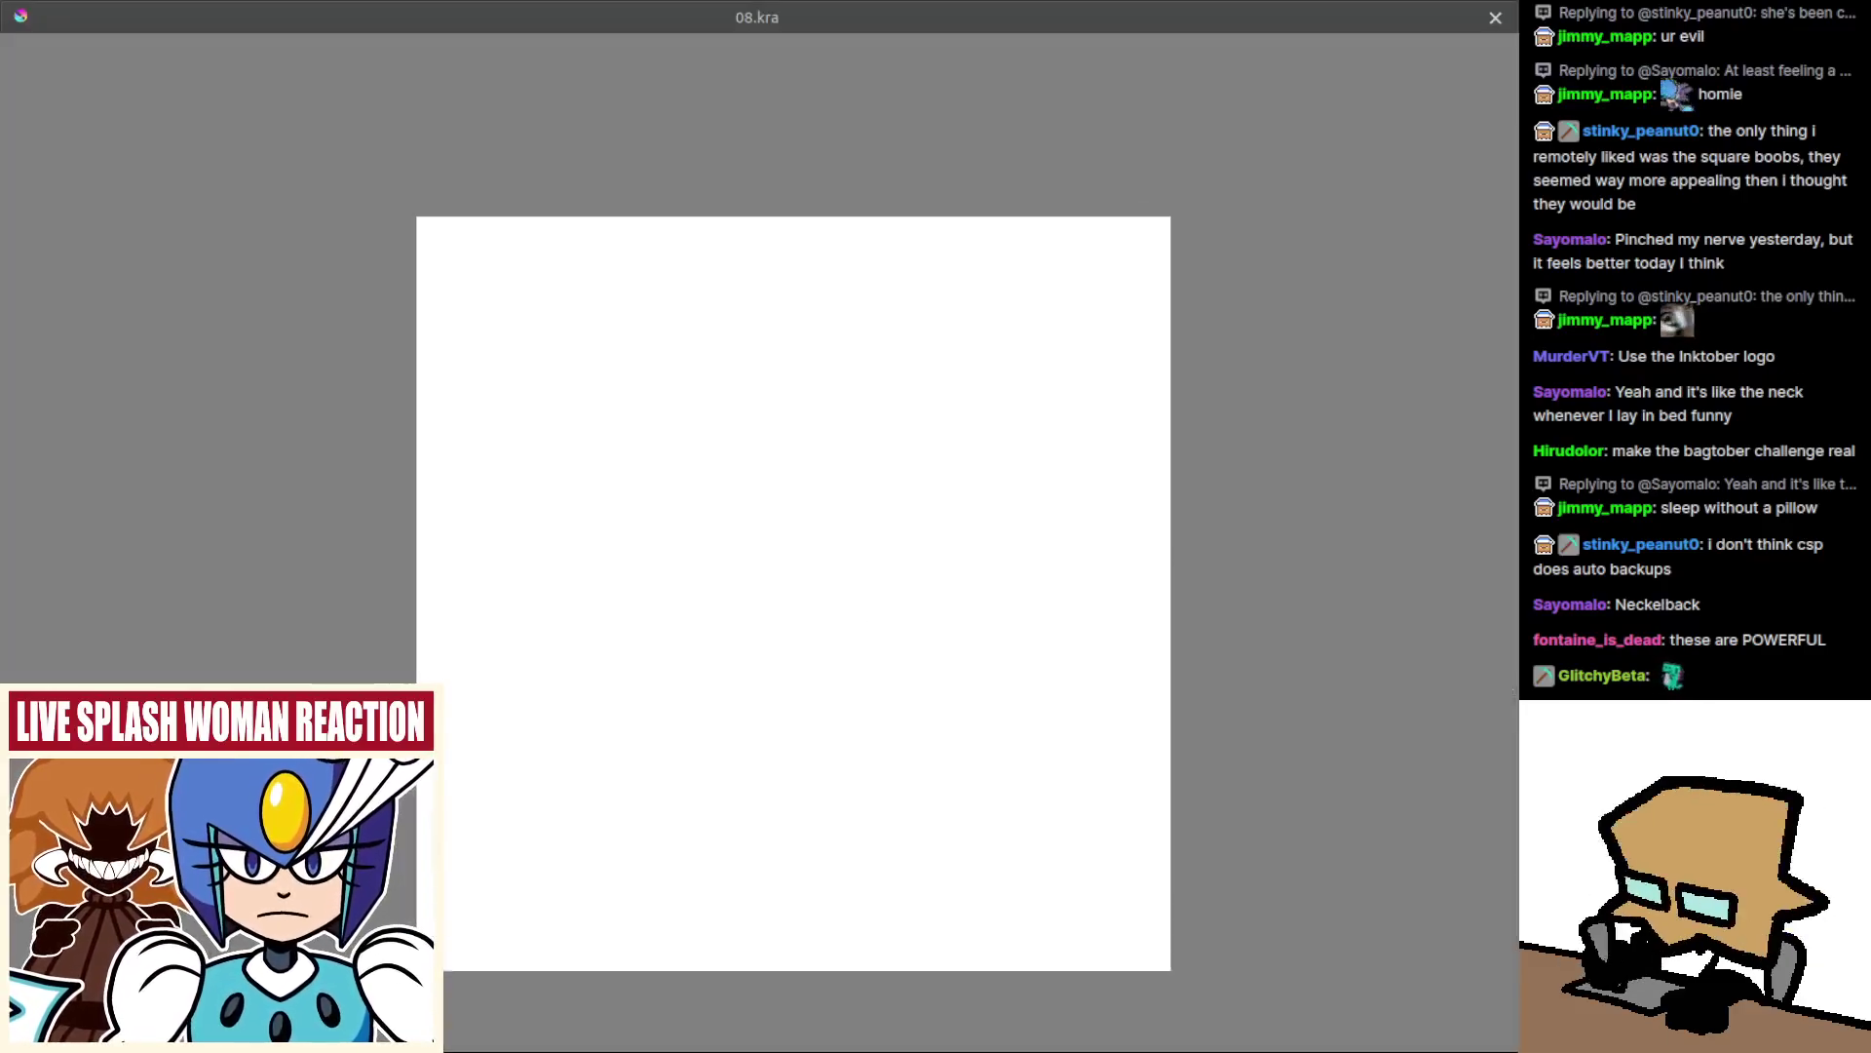
pyautogui.scroll(1, 789, 534)
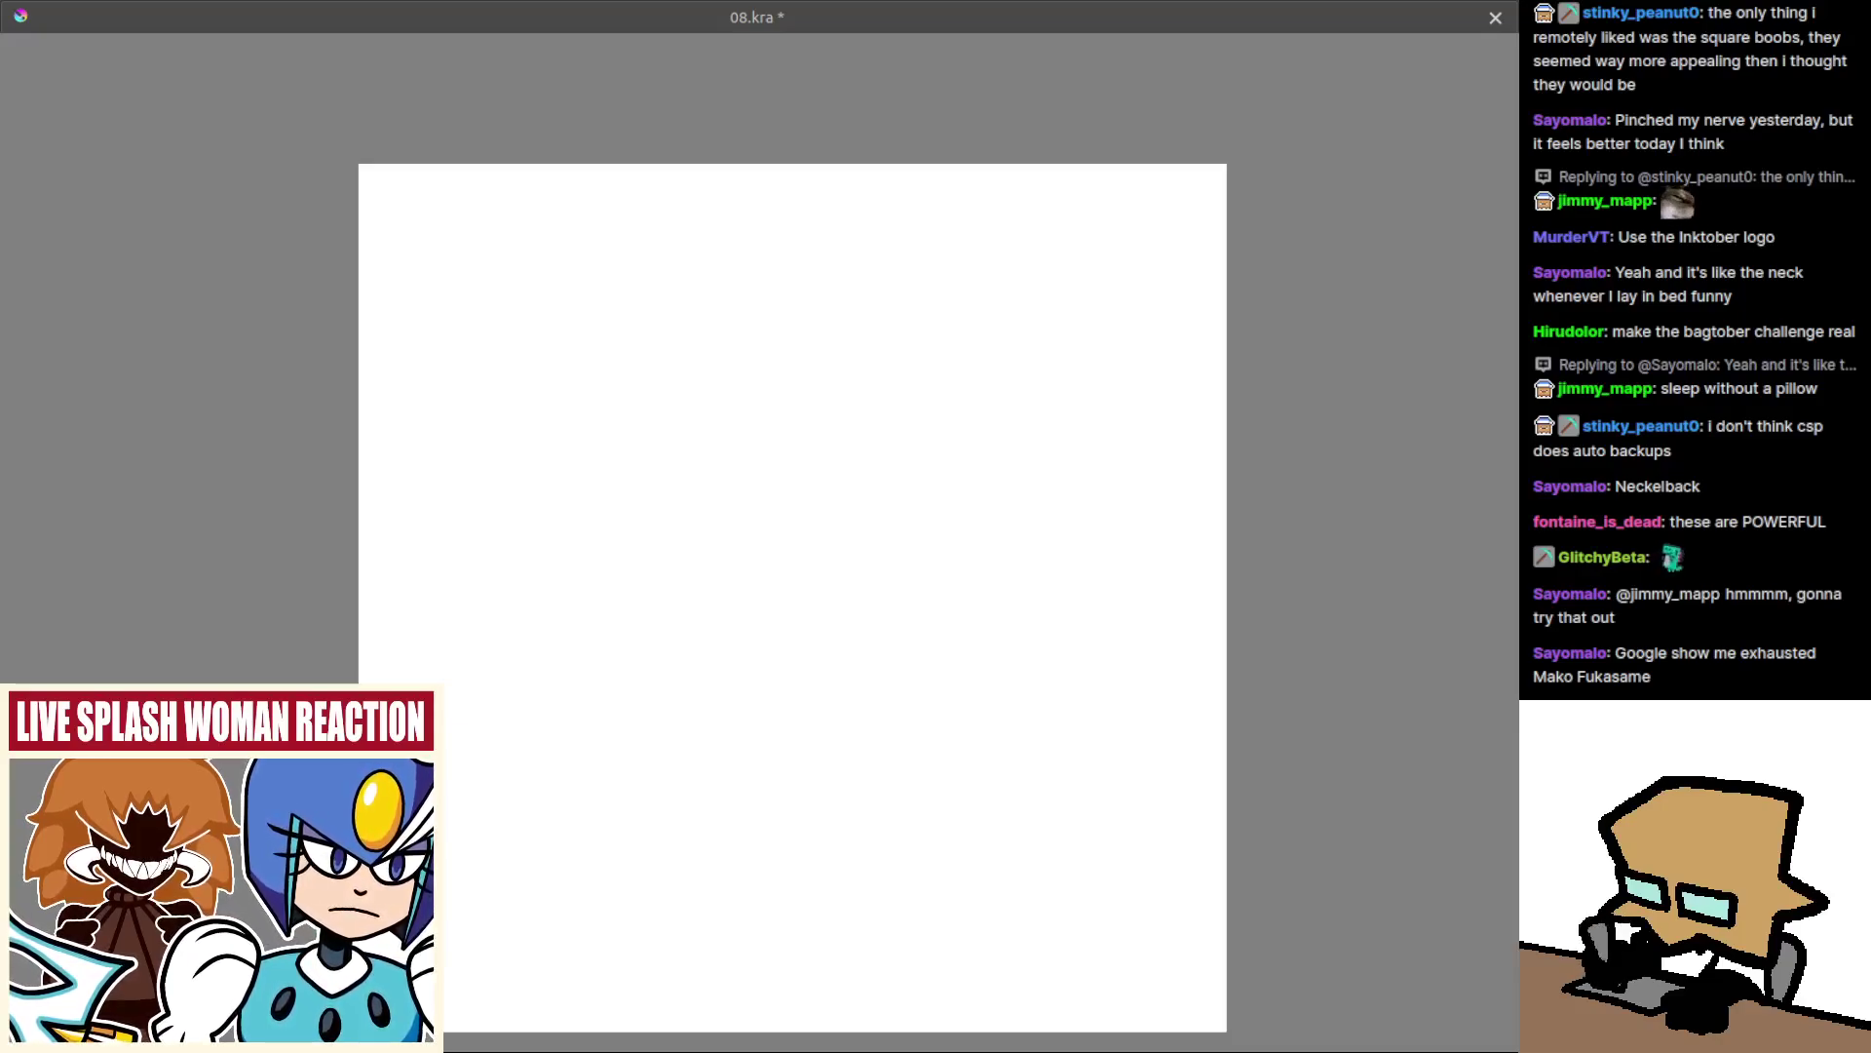
pyautogui.moveTo(906, 619)
pyautogui.mouseDown()
pyautogui.moveTo(945, 552)
pyautogui.moveTo(960, 633)
pyautogui.mouseUp()
pyautogui.press('ctrl')
pyautogui.scroll(1, 921, 537)
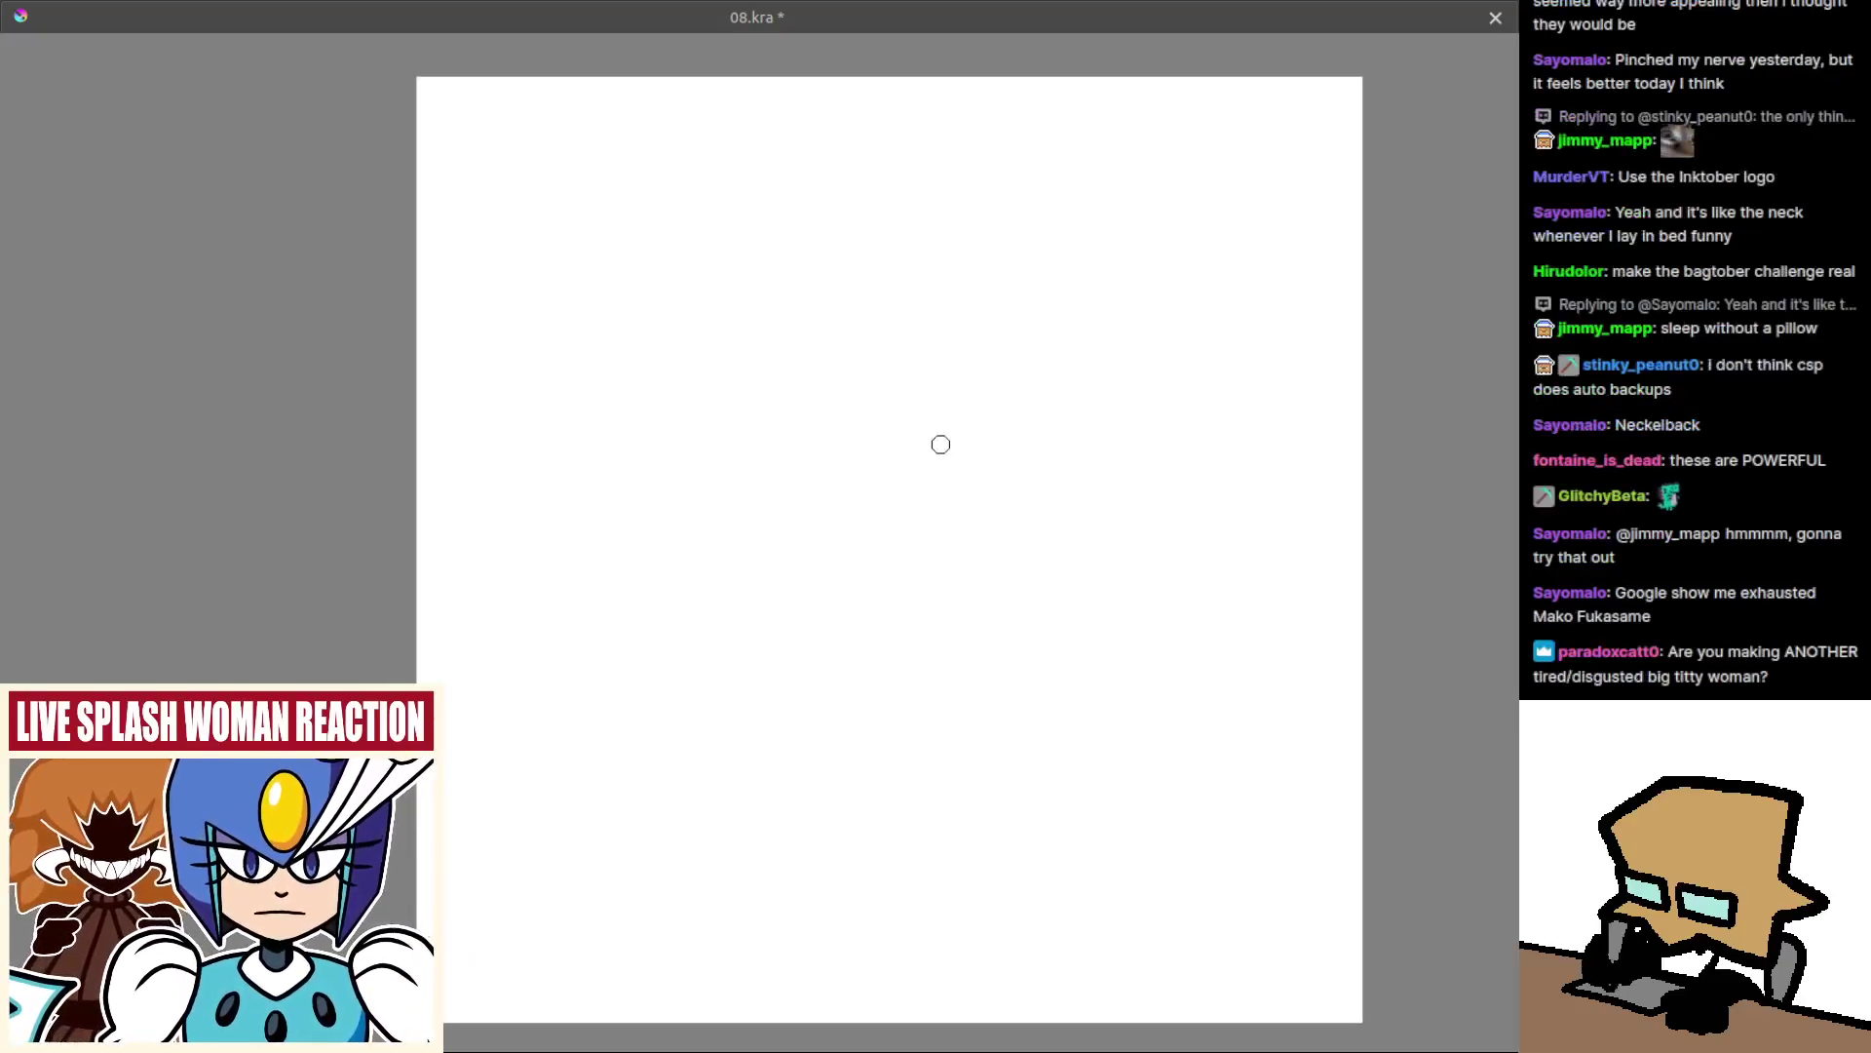
pyautogui.moveTo(924, 457)
pyautogui.mouseDown()
pyautogui.moveTo(890, 451)
pyautogui.moveTo(914, 489)
pyautogui.mouseUp()
pyautogui.hotkey('ctrl', 'z')
pyautogui.hotkey('ctrl', 'z')
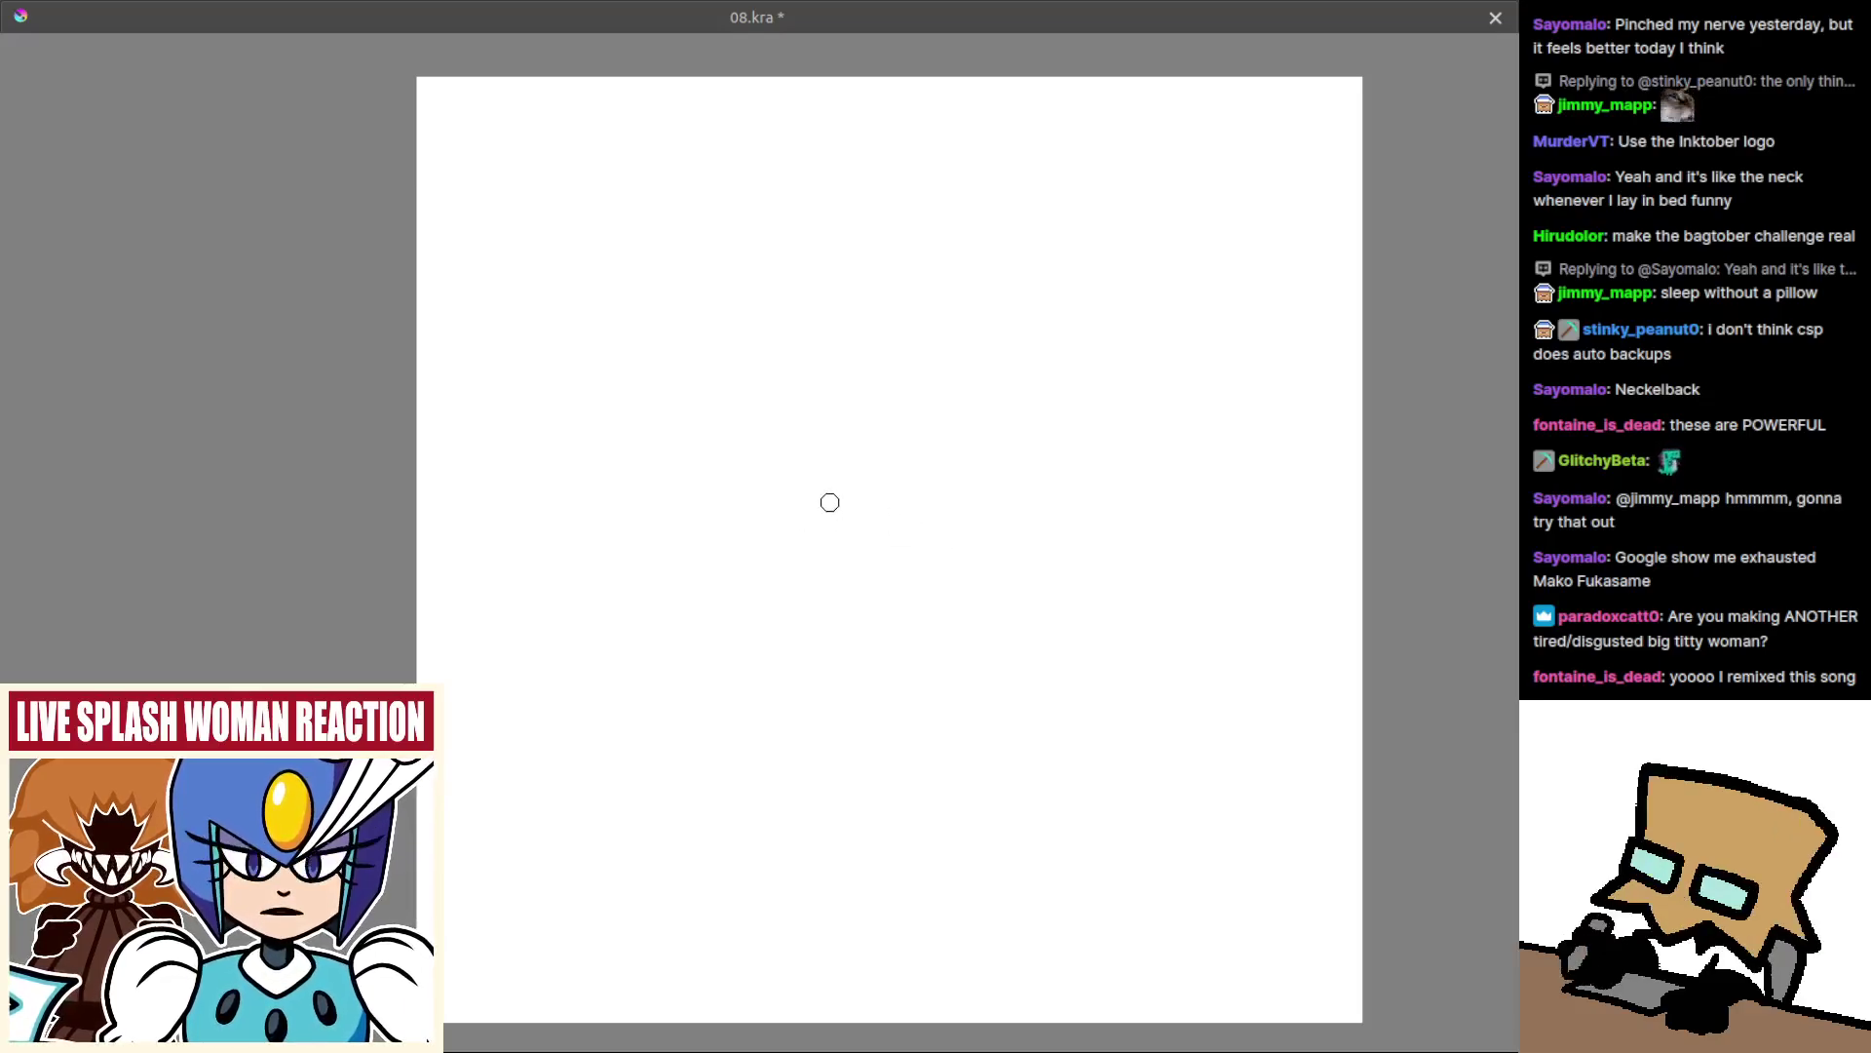
pyautogui.moveTo(819, 495)
pyautogui.mouseDown()
pyautogui.moveTo(793, 571)
pyautogui.moveTo(809, 553)
pyautogui.mouseUp()
pyautogui.hotkey('ctrl', 'z')
pyautogui.hotkey('ctrl', 'z')
pyautogui.moveTo(838, 456); pyautogui.dragTo(811, 571)
pyautogui.hotkey('ctrl', 'z')
pyautogui.moveTo(835, 456); pyautogui.dragTo(812, 577)
pyautogui.hotkey('ctrl', 'z')
pyautogui.moveTo(844, 466)
pyautogui.mouseDown()
pyautogui.moveTo(804, 554)
pyautogui.moveTo(793, 532)
pyautogui.mouseUp()
pyautogui.hotkey('ctrl', 'z')
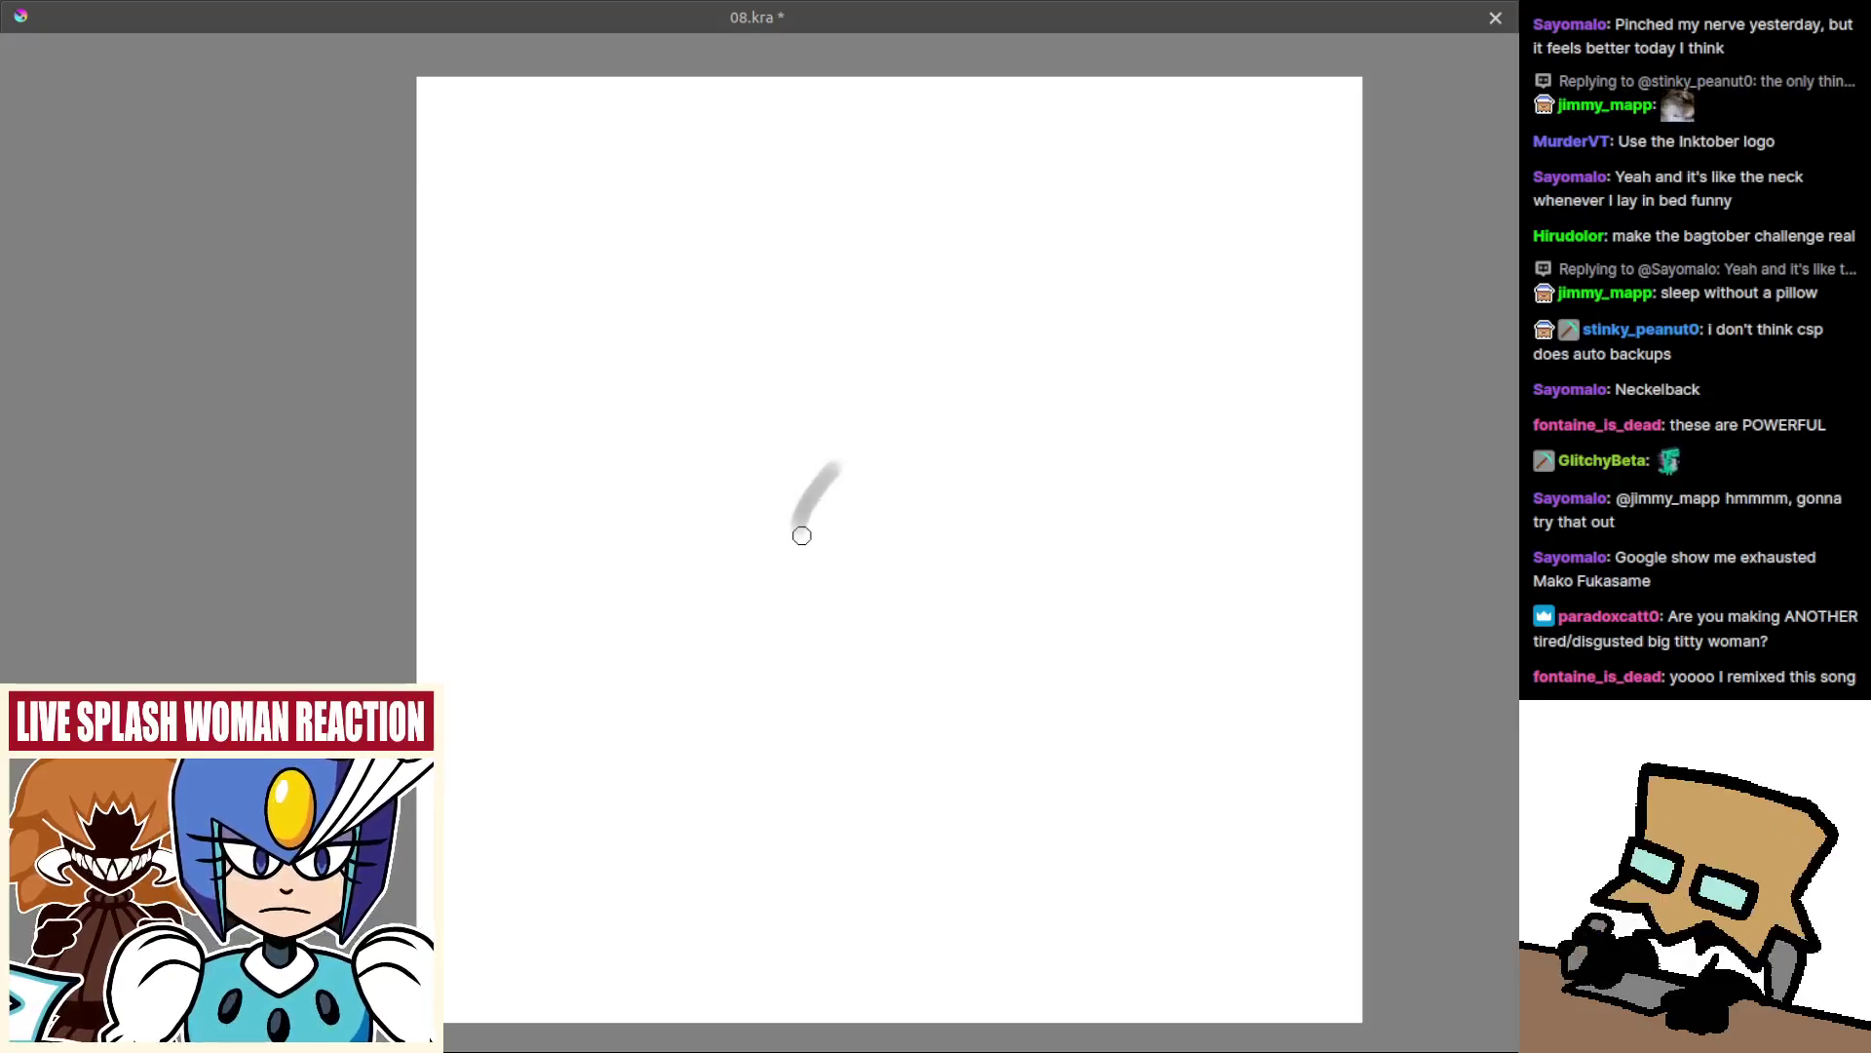
# Sketch a raised, bent arm leading to a shoulder near the middle of the page, redoing unsatisfactory strokes.
pyautogui.moveTo(827, 460)
pyautogui.mouseDown()
pyautogui.moveTo(767, 551)
pyautogui.moveTo(804, 472)
pyautogui.moveTo(756, 524)
pyautogui.moveTo(832, 543)
pyautogui.moveTo(861, 472)
pyautogui.moveTo(947, 536)
pyautogui.mouseUp()
pyautogui.hotkey('ctrl', 'z')
pyautogui.hotkey('ctrl', 'z')
pyautogui.moveTo(840, 517)
pyautogui.mouseDown()
pyautogui.moveTo(899, 524)
pyautogui.moveTo(877, 553)
pyautogui.moveTo(863, 537)
pyautogui.moveTo(861, 617)
pyautogui.moveTo(937, 608)
pyautogui.moveTo(919, 610)
pyautogui.moveTo(940, 627)
pyautogui.mouseUp()
pyautogui.scroll(1, 908, 514)
pyautogui.hotkey('ctrl', 'z')
pyautogui.hotkey('ctrl', 'z')
pyautogui.hotkey('ctrl', 'z')
pyautogui.hotkey('ctrl', 'z')
pyautogui.hotkey('ctrl', 'z')
pyautogui.hotkey('ctrl', 'z')
pyautogui.hotkey('ctrl', 'z')
pyautogui.hotkey('ctrl', 'z')
pyautogui.hotkey('ctrl', 'z')
pyautogui.moveTo(872, 554); pyautogui.dragTo(919, 594)
pyautogui.hotkey('ctrl', 'z')
pyautogui.moveTo(892, 726)
pyautogui.mouseDown()
pyautogui.moveTo(906, 640)
pyautogui.moveTo(890, 655)
pyautogui.mouseUp()
pyautogui.hotkey('ctrl', 'z')
pyautogui.moveTo(892, 723)
pyautogui.mouseDown()
pyautogui.moveTo(897, 683)
pyautogui.moveTo(956, 707)
pyautogui.moveTo(974, 672)
pyautogui.mouseUp()
pyautogui.hotkey('ctrl', 'z')
pyautogui.hotkey('ctrl', 'z')
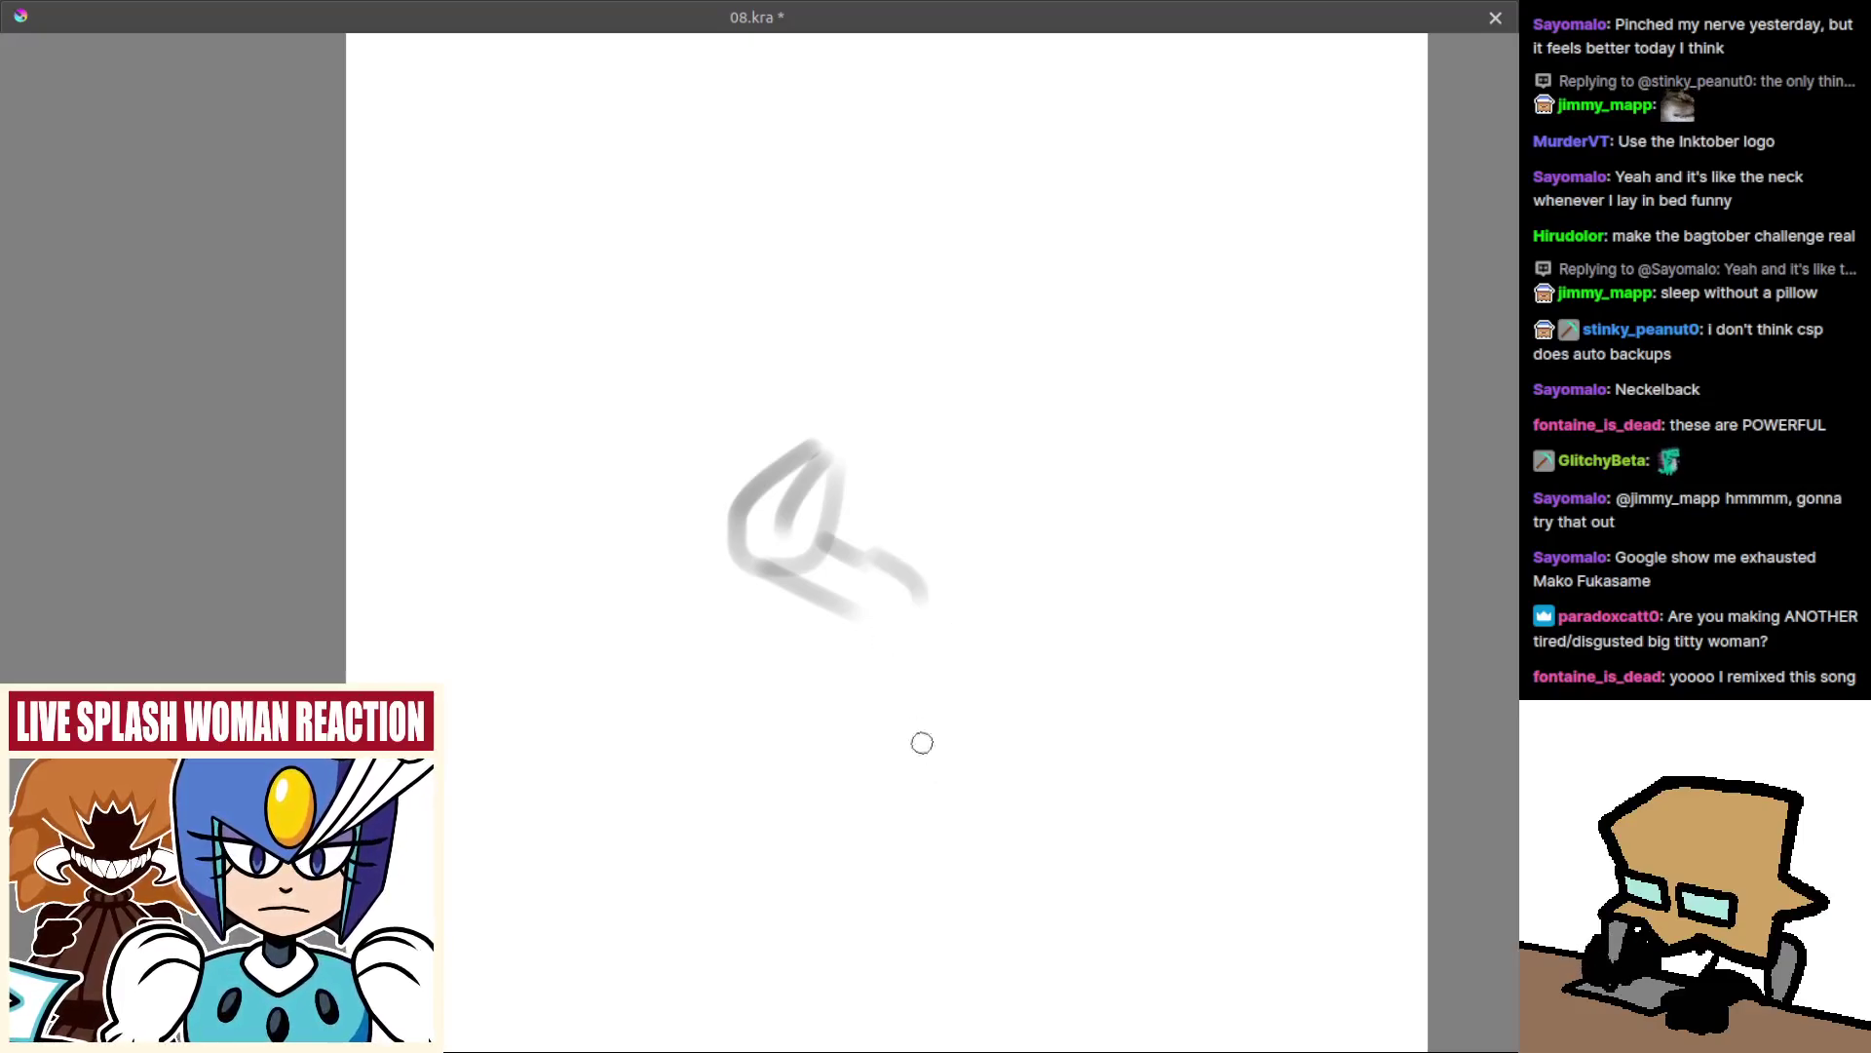
# Block in a squarish head beside the shoulder and a rounded shape directly beneath it.
pyautogui.moveTo(880, 635); pyautogui.dragTo(902, 738)
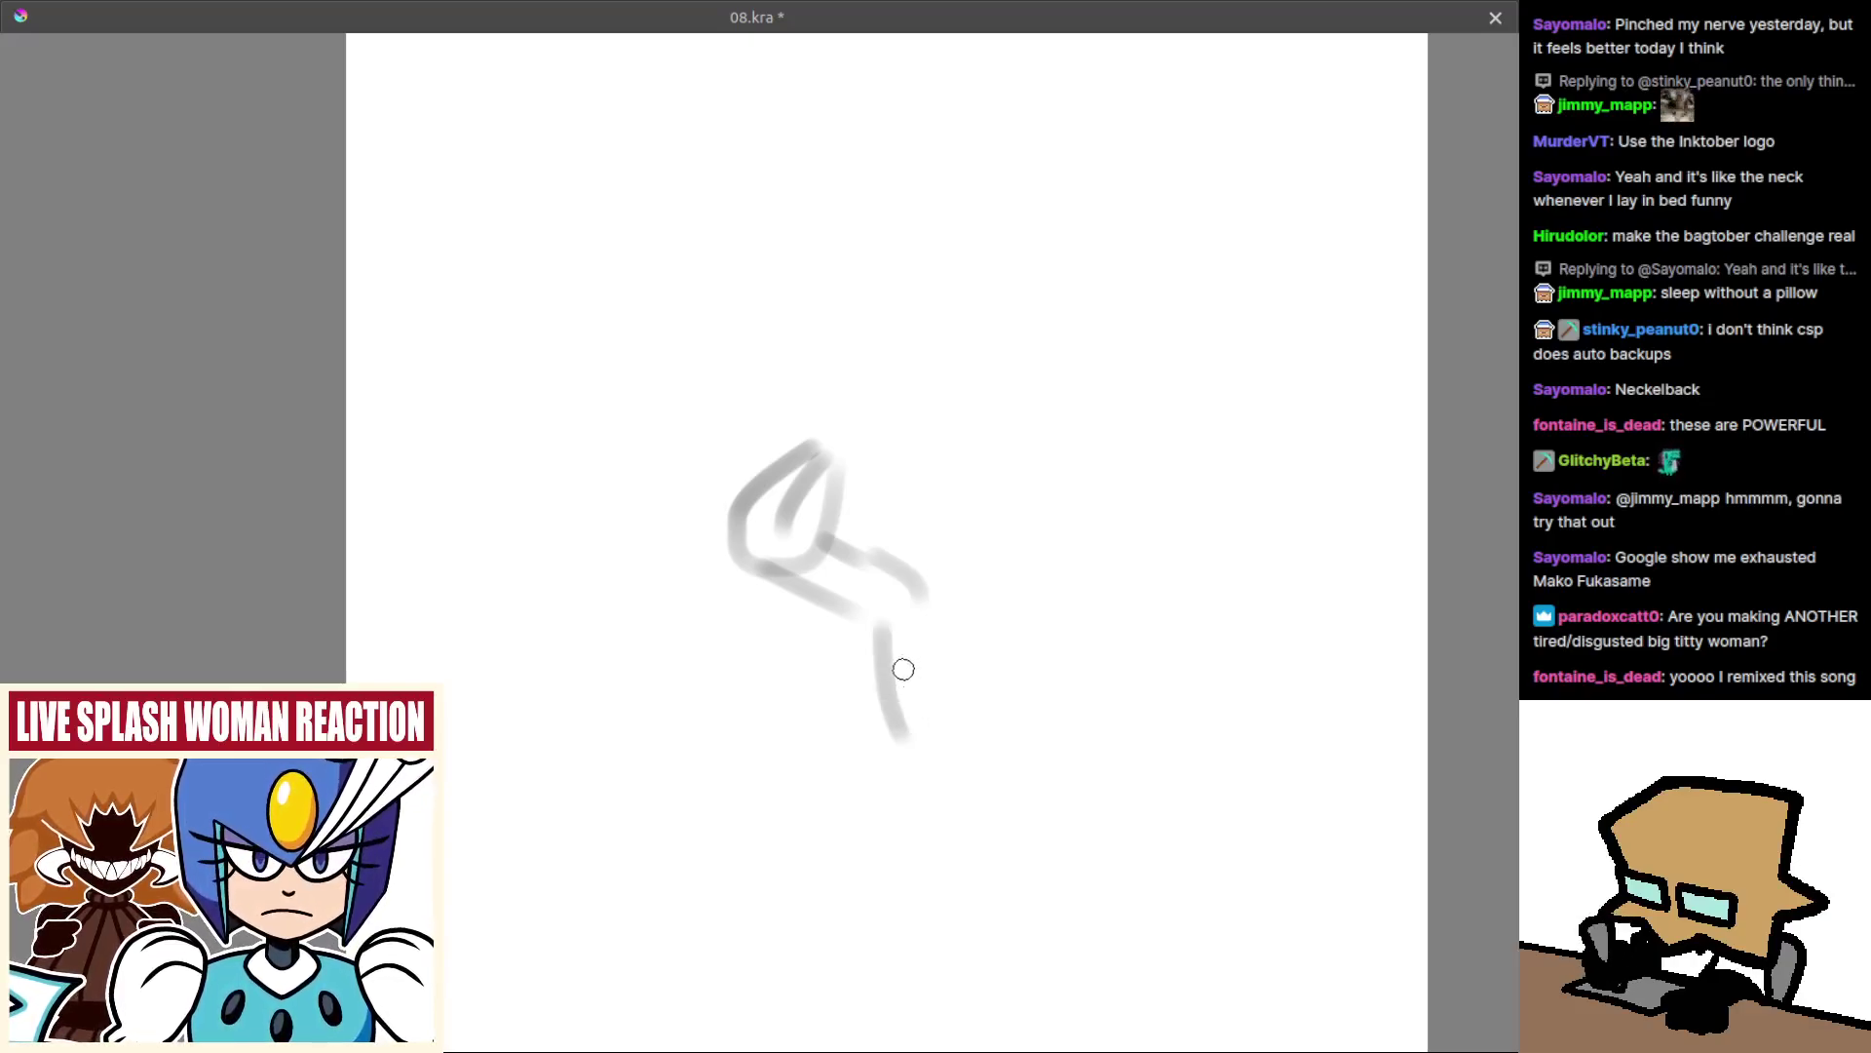
pyautogui.hotkey('ctrl', 'z')
pyautogui.moveTo(913, 476)
pyautogui.mouseDown()
pyautogui.moveTo(924, 591)
pyautogui.moveTo(1018, 611)
pyautogui.mouseUp()
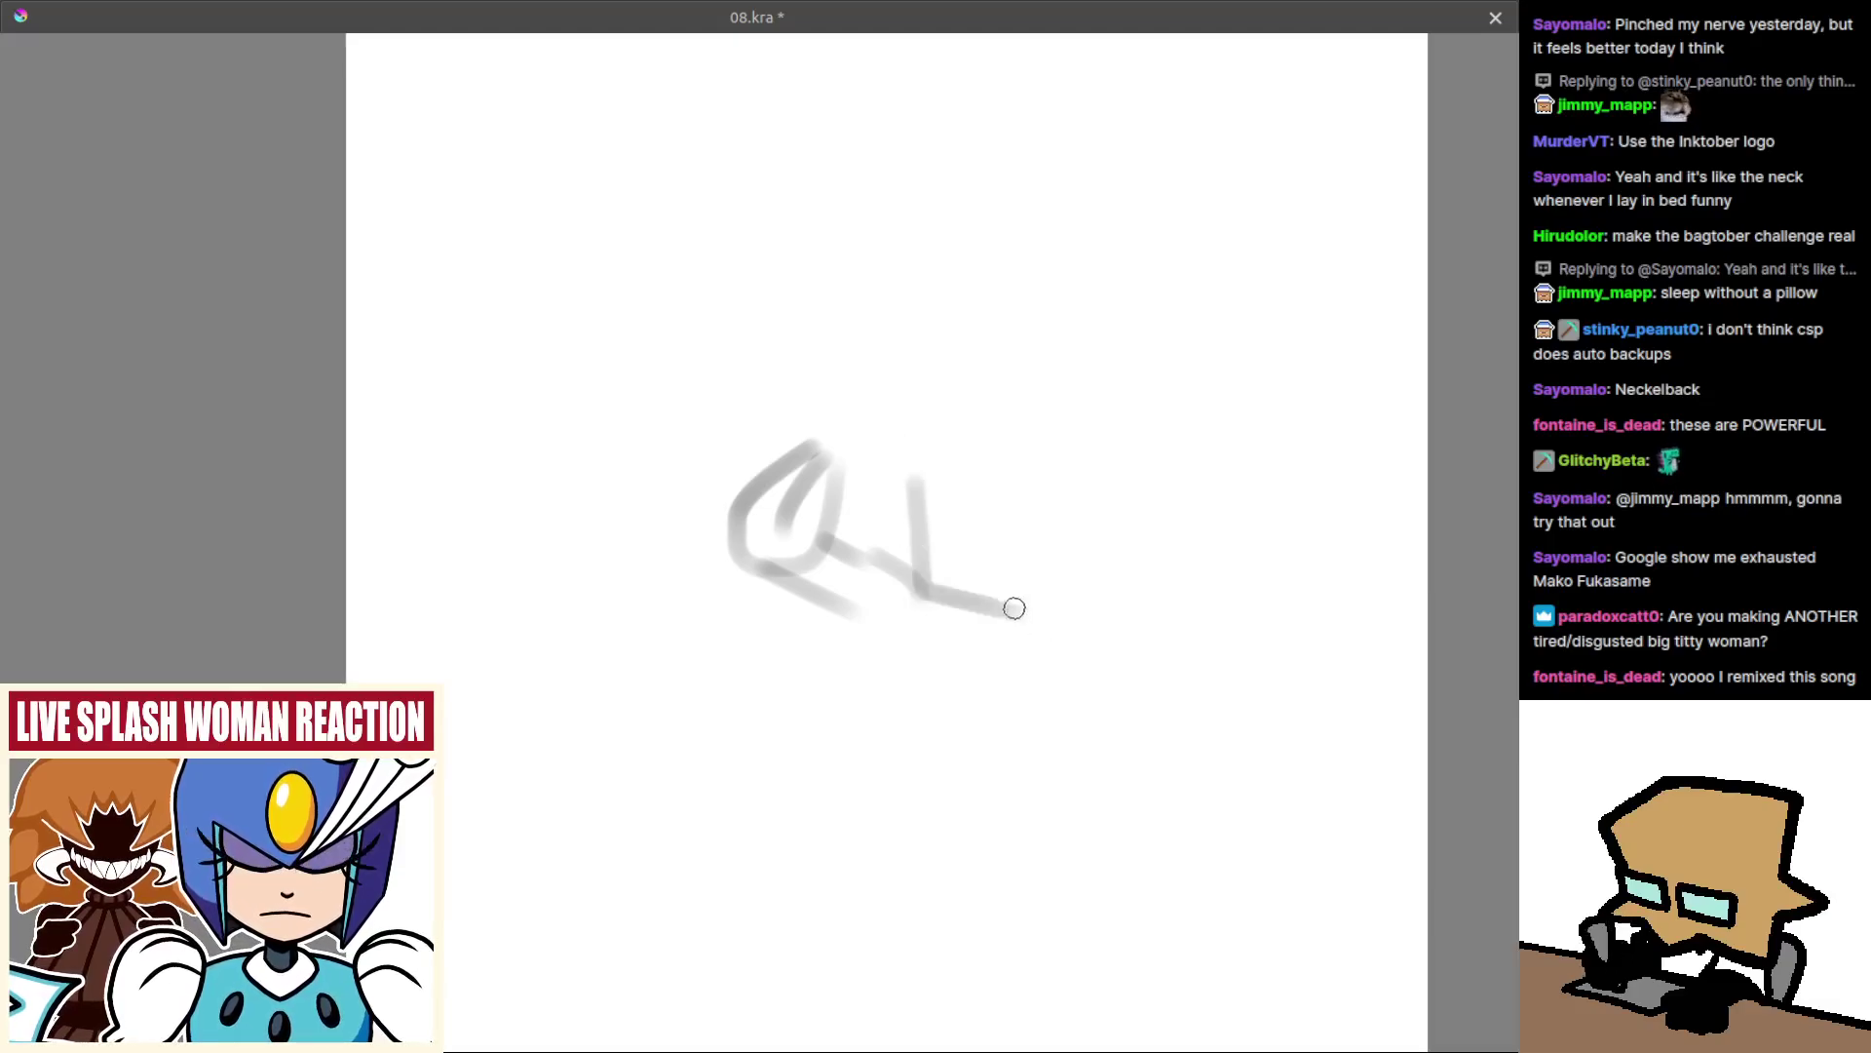
pyautogui.hotkey('ctrl', 'z')
pyautogui.moveTo(914, 468)
pyautogui.mouseDown()
pyautogui.moveTo(936, 589)
pyautogui.moveTo(1019, 606)
pyautogui.mouseUp()
pyautogui.hotkey('ctrl', 'z')
pyautogui.moveTo(914, 457)
pyautogui.mouseDown()
pyautogui.moveTo(931, 588)
pyautogui.moveTo(1036, 610)
pyautogui.moveTo(1033, 468)
pyautogui.moveTo(1056, 472)
pyautogui.moveTo(1042, 592)
pyautogui.mouseUp()
pyautogui.hotkey('ctrl', 'z')
pyautogui.moveTo(893, 640)
pyautogui.mouseDown()
pyautogui.moveTo(905, 727)
pyautogui.moveTo(1014, 744)
pyautogui.mouseUp()
pyautogui.hotkey('ctrl', 'z')
pyautogui.hotkey('ctrl', 'z')
pyautogui.moveTo(919, 656)
pyautogui.mouseDown()
pyautogui.moveTo(989, 635)
pyautogui.moveTo(1001, 726)
pyautogui.moveTo(1028, 676)
pyautogui.moveTo(1007, 730)
pyautogui.moveTo(926, 715)
pyautogui.mouseUp()
pyautogui.hotkey('ctrl', 'z')
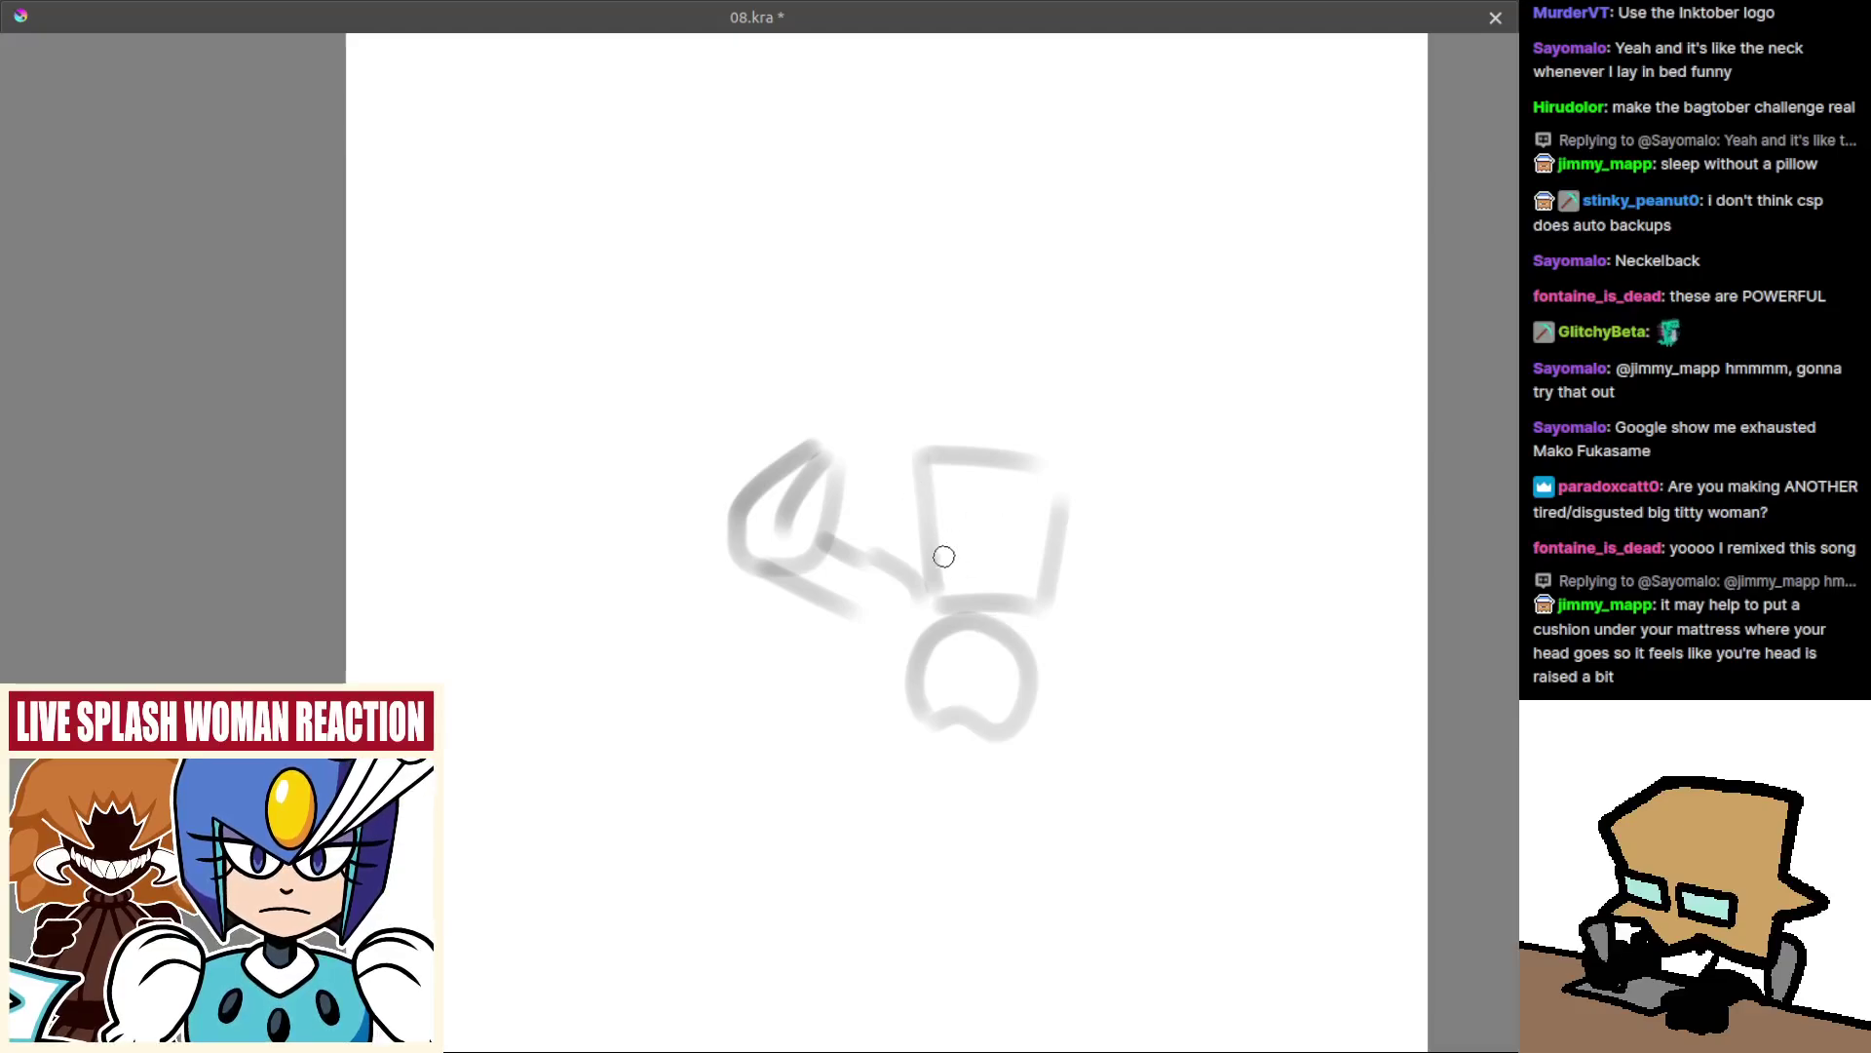
# Sketch a slightly curved horizontal guide line across the middle of the squarish head.
pyautogui.moveTo(919, 526); pyautogui.dragTo(1051, 548)
pyautogui.hotkey('ctrl', 'z')
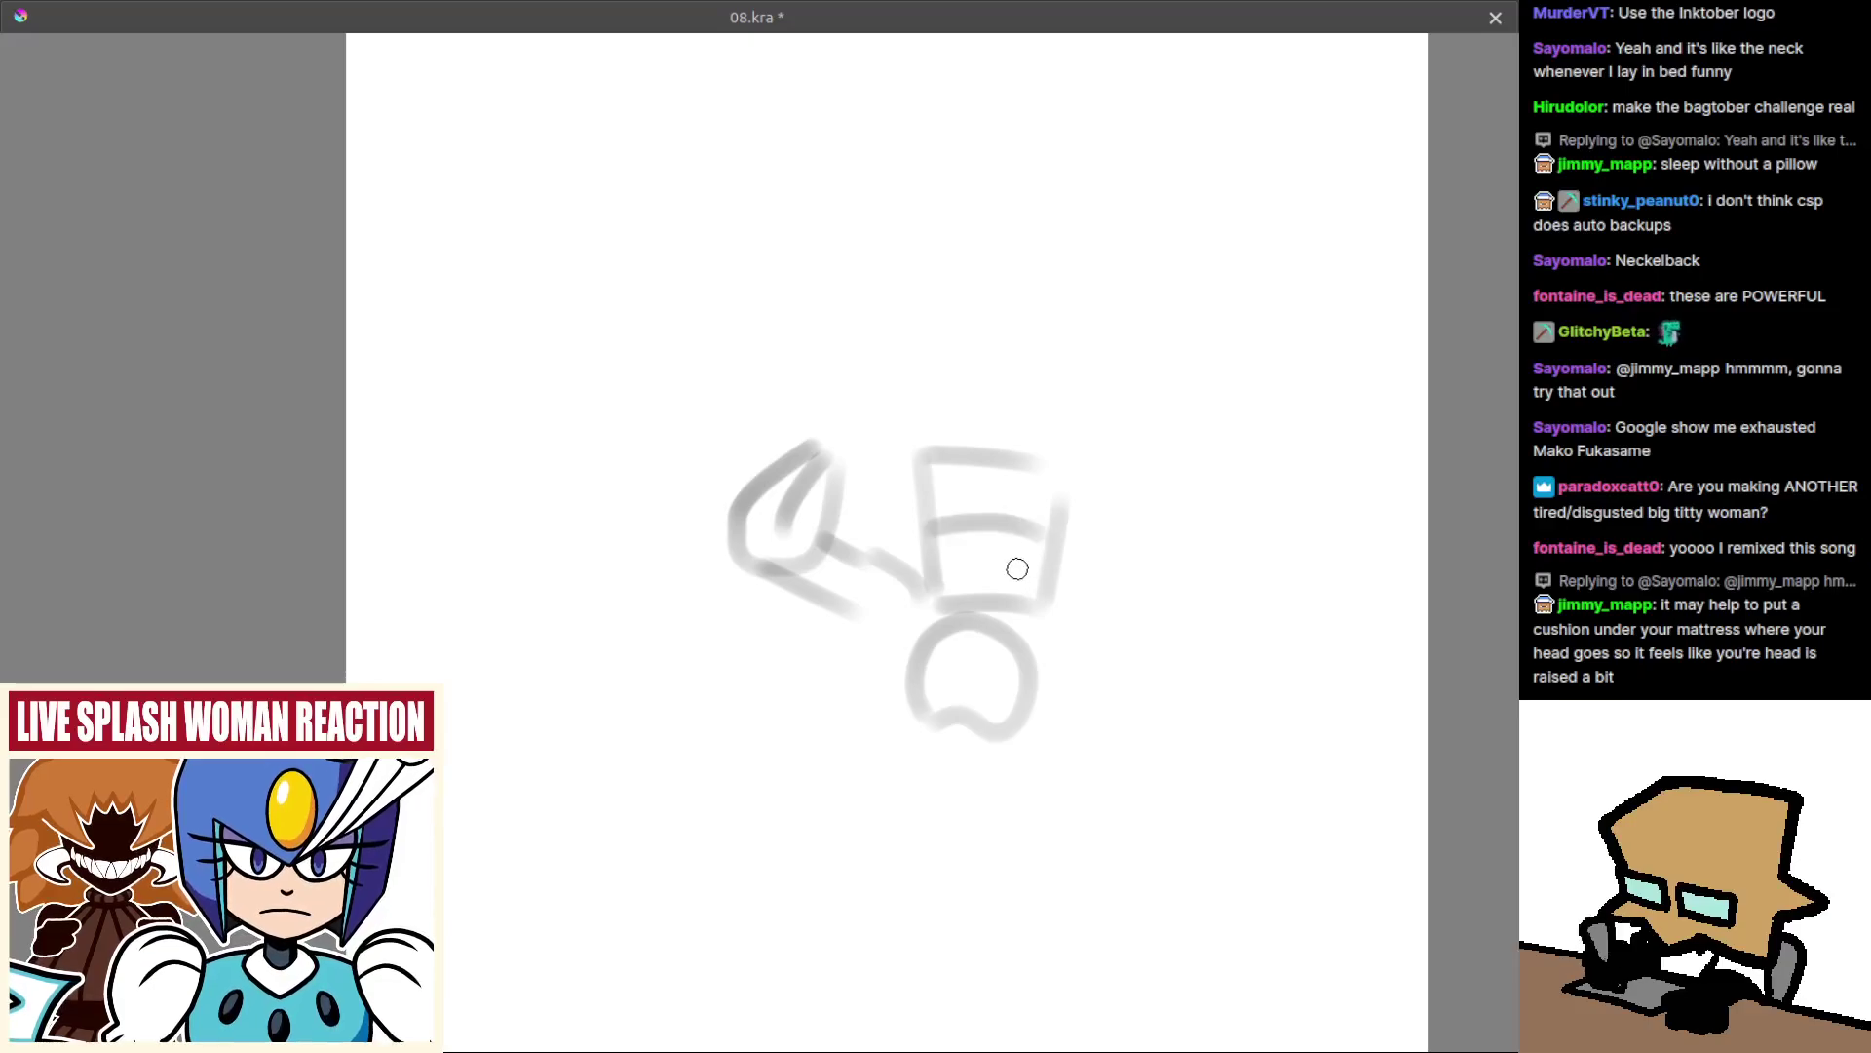
pyautogui.scroll(2, 985, 539)
pyautogui.scroll(-3, 916, 531)
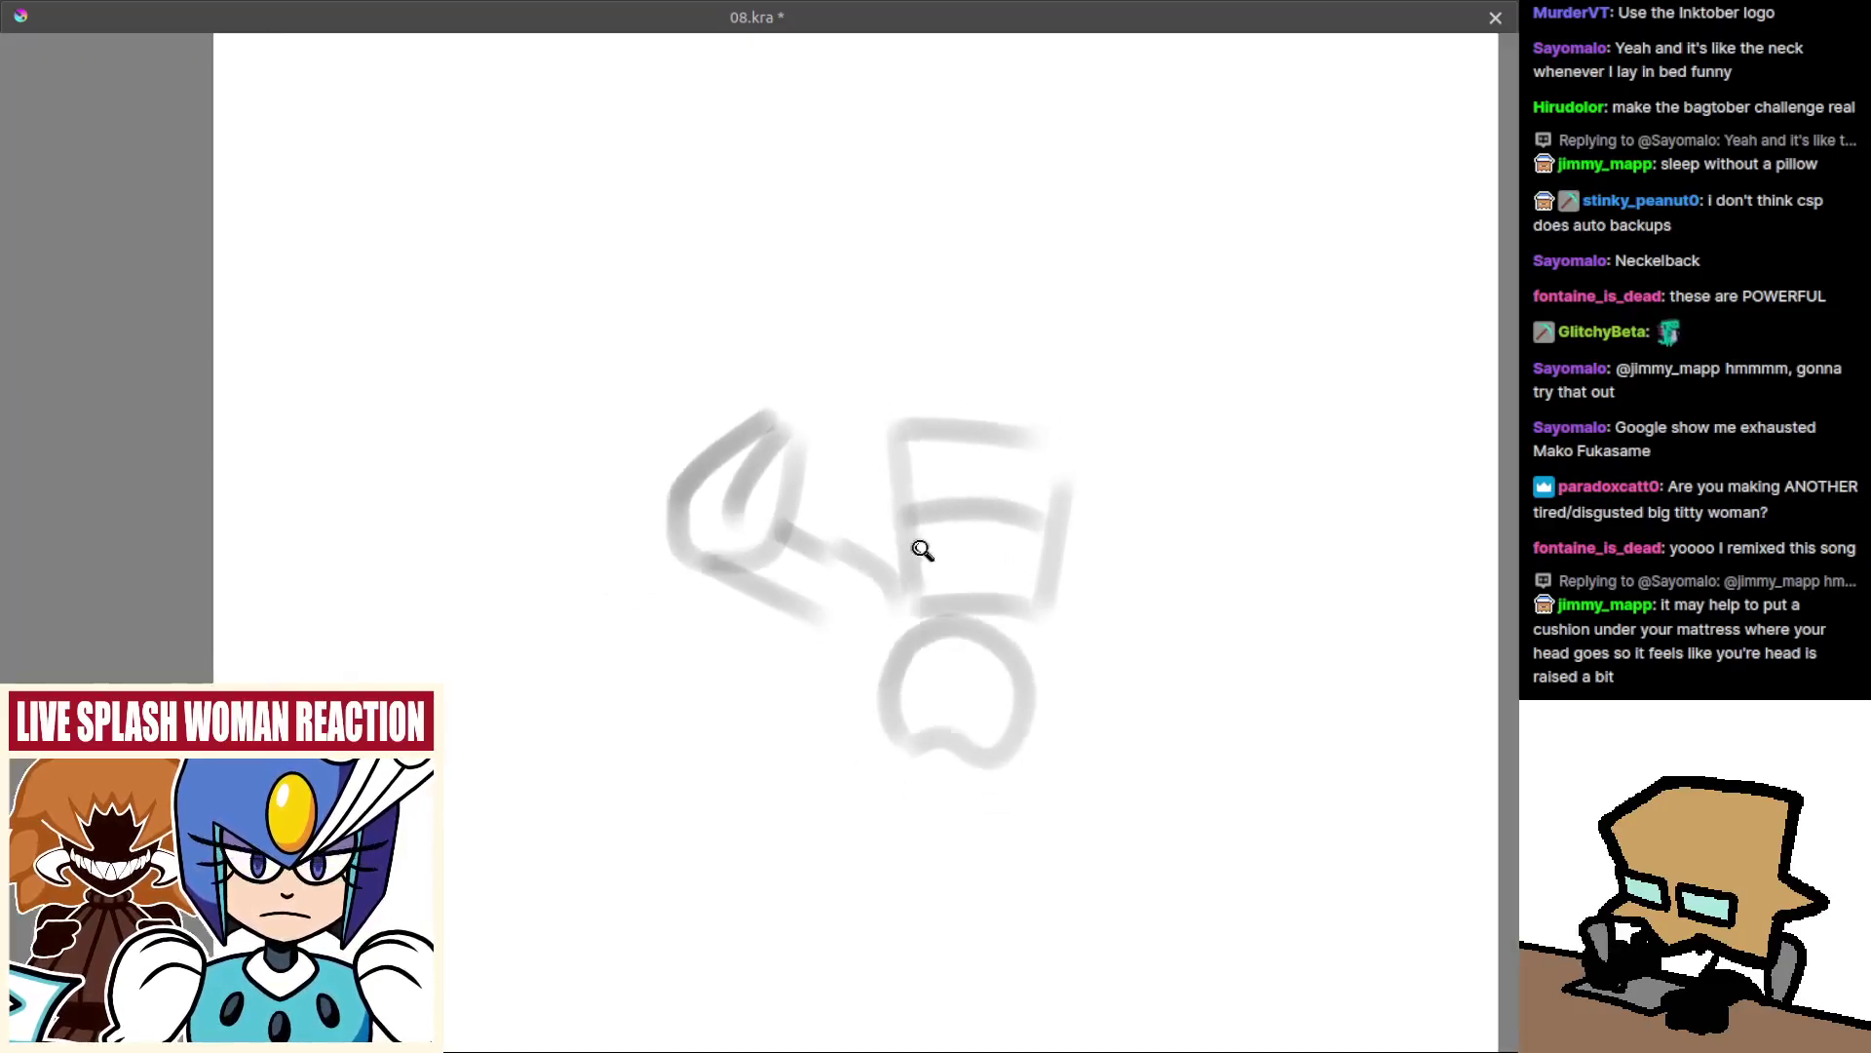
# Sketch the hair around the head, with a rounded outline, a tuft on top and locks down the sides.
pyautogui.moveTo(885, 440); pyautogui.dragTo(885, 507)
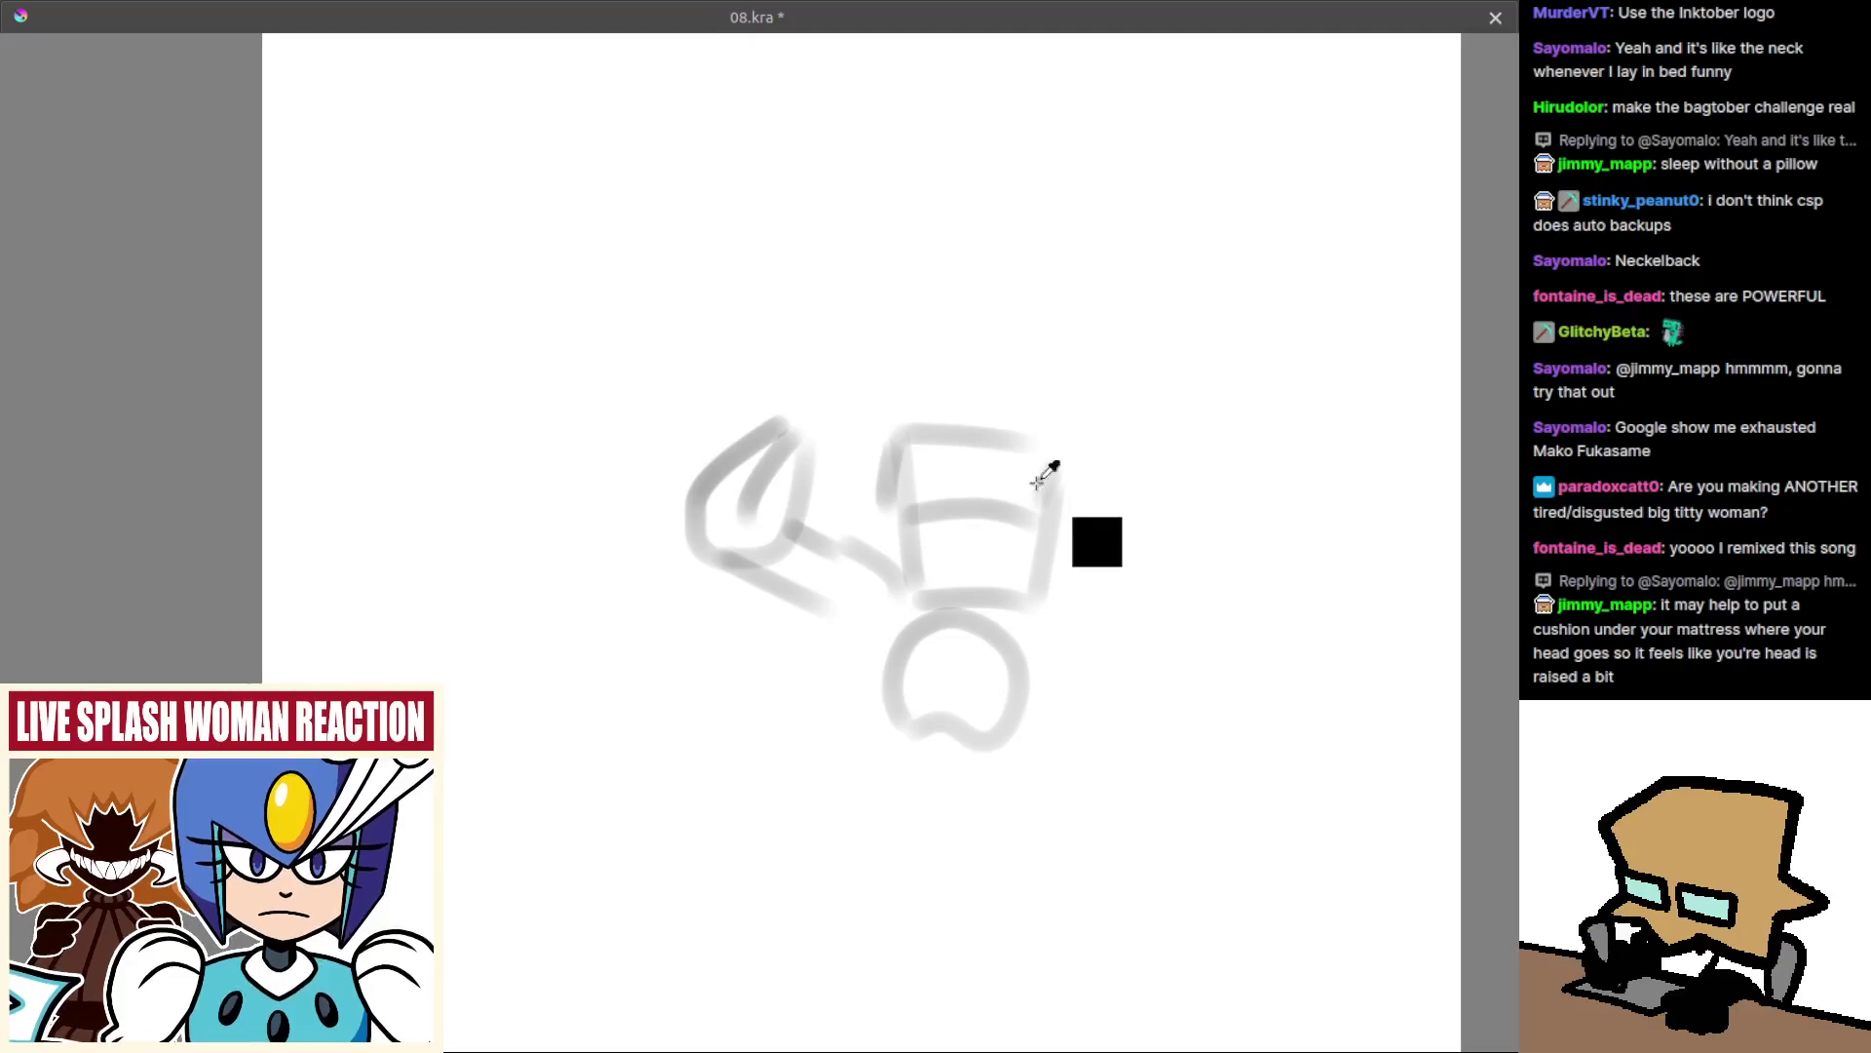
pyautogui.scroll(1, 902, 506)
pyautogui.moveTo(980, 452)
pyautogui.mouseDown()
pyautogui.moveTo(935, 474)
pyautogui.moveTo(1027, 468)
pyautogui.moveTo(960, 487)
pyautogui.moveTo(1021, 484)
pyautogui.mouseUp()
pyautogui.hotkey('ctrl', 'z')
pyautogui.hotkey('ctrl', 'z')
pyautogui.moveTo(992, 398)
pyautogui.mouseDown()
pyautogui.moveTo(893, 428)
pyautogui.moveTo(931, 372)
pyautogui.moveTo(848, 511)
pyautogui.mouseUp()
pyautogui.hotkey('ctrl', 'z')
pyautogui.hotkey('ctrl', 'z')
pyautogui.hotkey('ctrl', 'z')
pyautogui.moveTo(974, 382); pyautogui.dragTo(849, 502)
pyautogui.moveTo(985, 388)
pyautogui.mouseDown()
pyautogui.moveTo(1057, 393)
pyautogui.moveTo(1043, 404)
pyautogui.moveTo(1086, 526)
pyautogui.moveTo(1062, 566)
pyautogui.mouseUp()
pyautogui.hotkey('ctrl', 'z')
pyautogui.hotkey('ctrl', 'z')
pyautogui.moveTo(1043, 421)
pyautogui.mouseDown()
pyautogui.moveTo(1096, 559)
pyautogui.moveTo(1059, 599)
pyautogui.moveTo(963, 571)
pyautogui.moveTo(897, 495)
pyautogui.moveTo(977, 493)
pyautogui.moveTo(976, 509)
pyautogui.mouseUp()
pyautogui.hotkey('ctrl', 'z')
pyautogui.hotkey('ctrl', 'z')
# Sketch the face with arched upper eyelids along the guide line, rough eyes and an open mouth.
pyautogui.moveTo(885, 510)
pyautogui.mouseDown()
pyautogui.moveTo(960, 483)
pyautogui.moveTo(1066, 528)
pyautogui.mouseUp()
pyautogui.hotkey('ctrl', 'z')
pyautogui.moveTo(1025, 486)
pyautogui.mouseDown()
pyautogui.moveTo(1063, 542)
pyautogui.moveTo(1070, 528)
pyautogui.mouseUp()
pyautogui.hotkey('ctrl', 'z')
pyautogui.hotkey('ctrl', 'z')
pyautogui.hotkey('ctrl', 'z')
pyautogui.moveTo(998, 480); pyautogui.dragTo(1065, 543)
pyautogui.hotkey('ctrl', 'z')
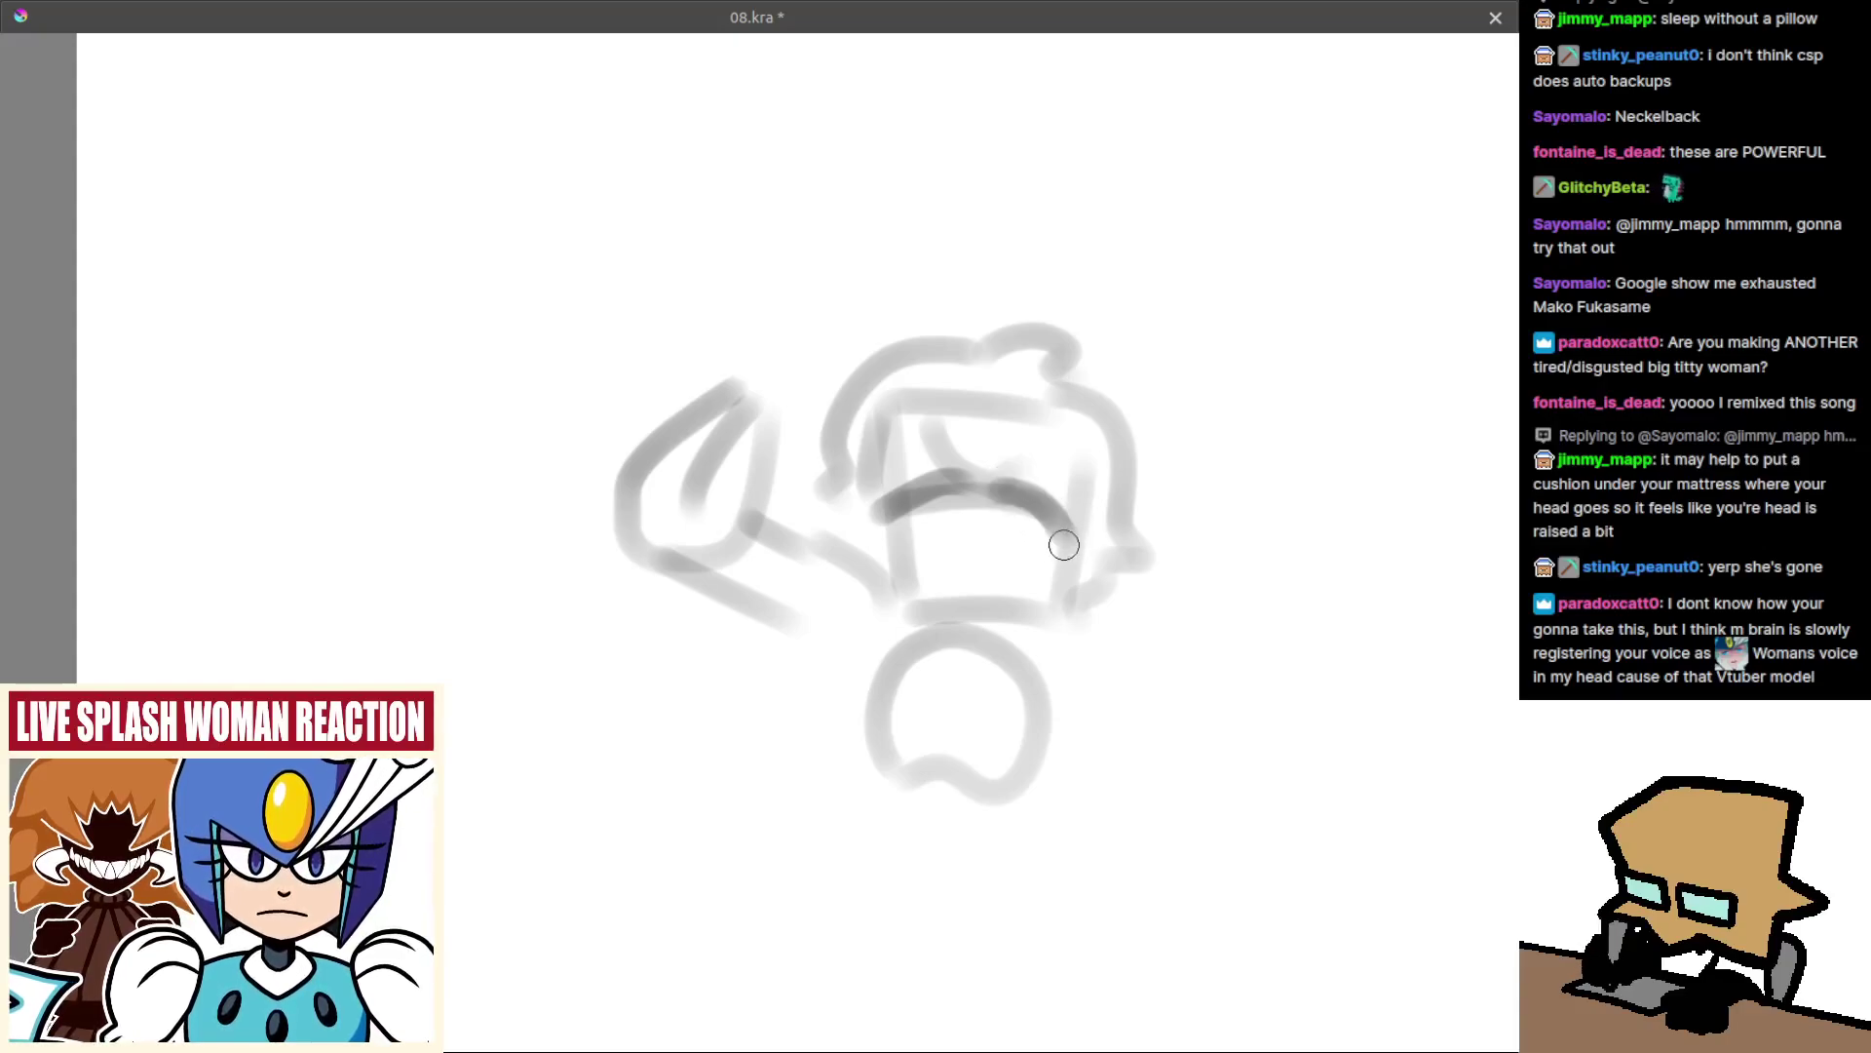
pyautogui.hotkey('ctrl', 'z')
pyautogui.moveTo(1003, 489); pyautogui.dragTo(1058, 534)
pyautogui.moveTo(882, 526)
pyautogui.mouseDown()
pyautogui.moveTo(932, 530)
pyautogui.moveTo(956, 507)
pyautogui.moveTo(925, 483)
pyautogui.moveTo(1033, 498)
pyautogui.mouseUp()
pyautogui.click(918, 494)
pyautogui.hotkey('ctrl', 'z')
pyautogui.moveTo(933, 598)
pyautogui.mouseDown()
pyautogui.moveTo(956, 573)
pyautogui.moveTo(1000, 614)
pyautogui.moveTo(944, 620)
pyautogui.mouseUp()
# Sketch a rounded fist on the raised arm and a spear with a pointed tip above it and a long two-line shaft below.
pyautogui.moveTo(951, 521)
pyautogui.mouseDown()
pyautogui.moveTo(902, 449)
pyautogui.moveTo(932, 465)
pyautogui.moveTo(881, 495)
pyautogui.moveTo(895, 447)
pyautogui.moveTo(951, 442)
pyautogui.moveTo(932, 507)
pyautogui.moveTo(886, 515)
pyautogui.moveTo(923, 514)
pyautogui.moveTo(924, 533)
pyautogui.moveTo(956, 463)
pyautogui.moveTo(946, 525)
pyautogui.mouseUp()
pyautogui.hotkey('ctrl', 'z')
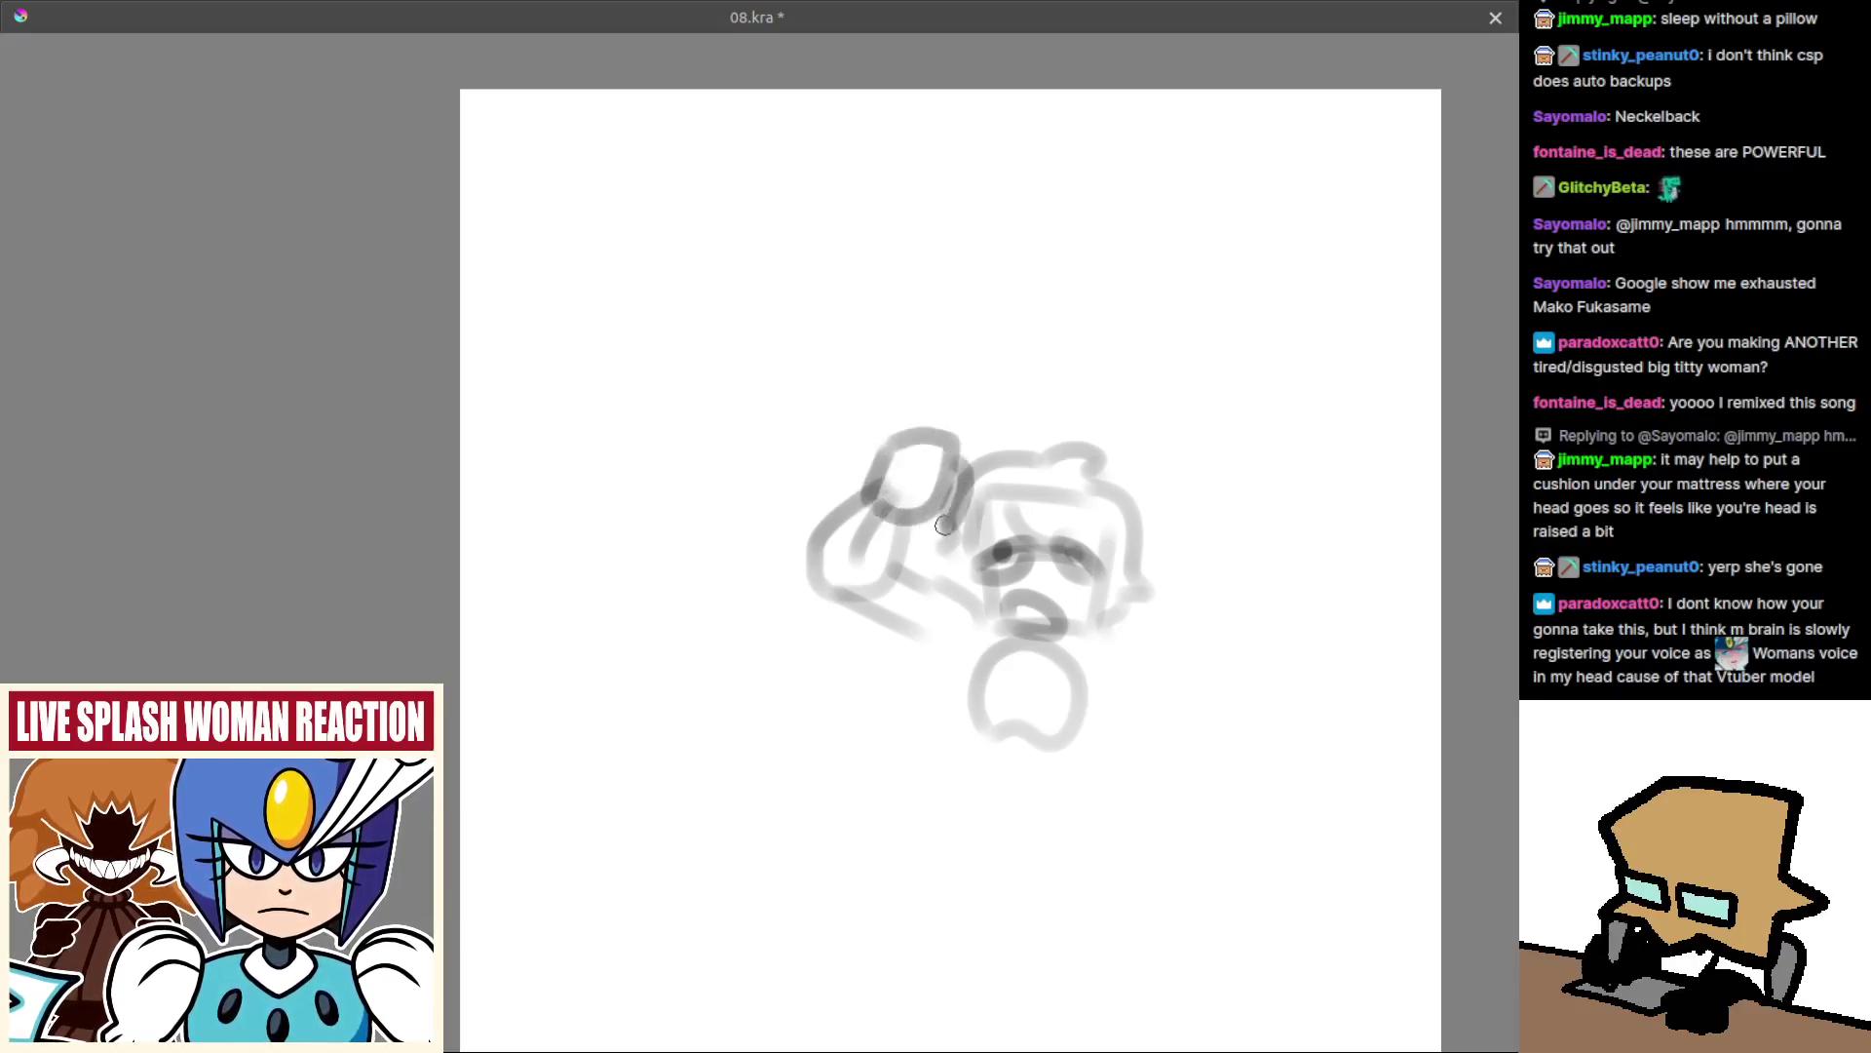
pyautogui.moveTo(906, 441)
pyautogui.mouseDown()
pyautogui.moveTo(919, 415)
pyautogui.moveTo(897, 395)
pyautogui.moveTo(940, 342)
pyautogui.moveTo(956, 432)
pyautogui.mouseUp()
pyautogui.hotkey('ctrl', 'z')
pyautogui.moveTo(905, 536)
pyautogui.mouseDown()
pyautogui.moveTo(857, 792)
pyautogui.moveTo(881, 723)
pyautogui.moveTo(892, 839)
pyautogui.mouseUp()
pyautogui.hotkey('ctrl', 'z')
pyautogui.hotkey('ctrl', 'z')
pyautogui.hotkey('ctrl', 'z')
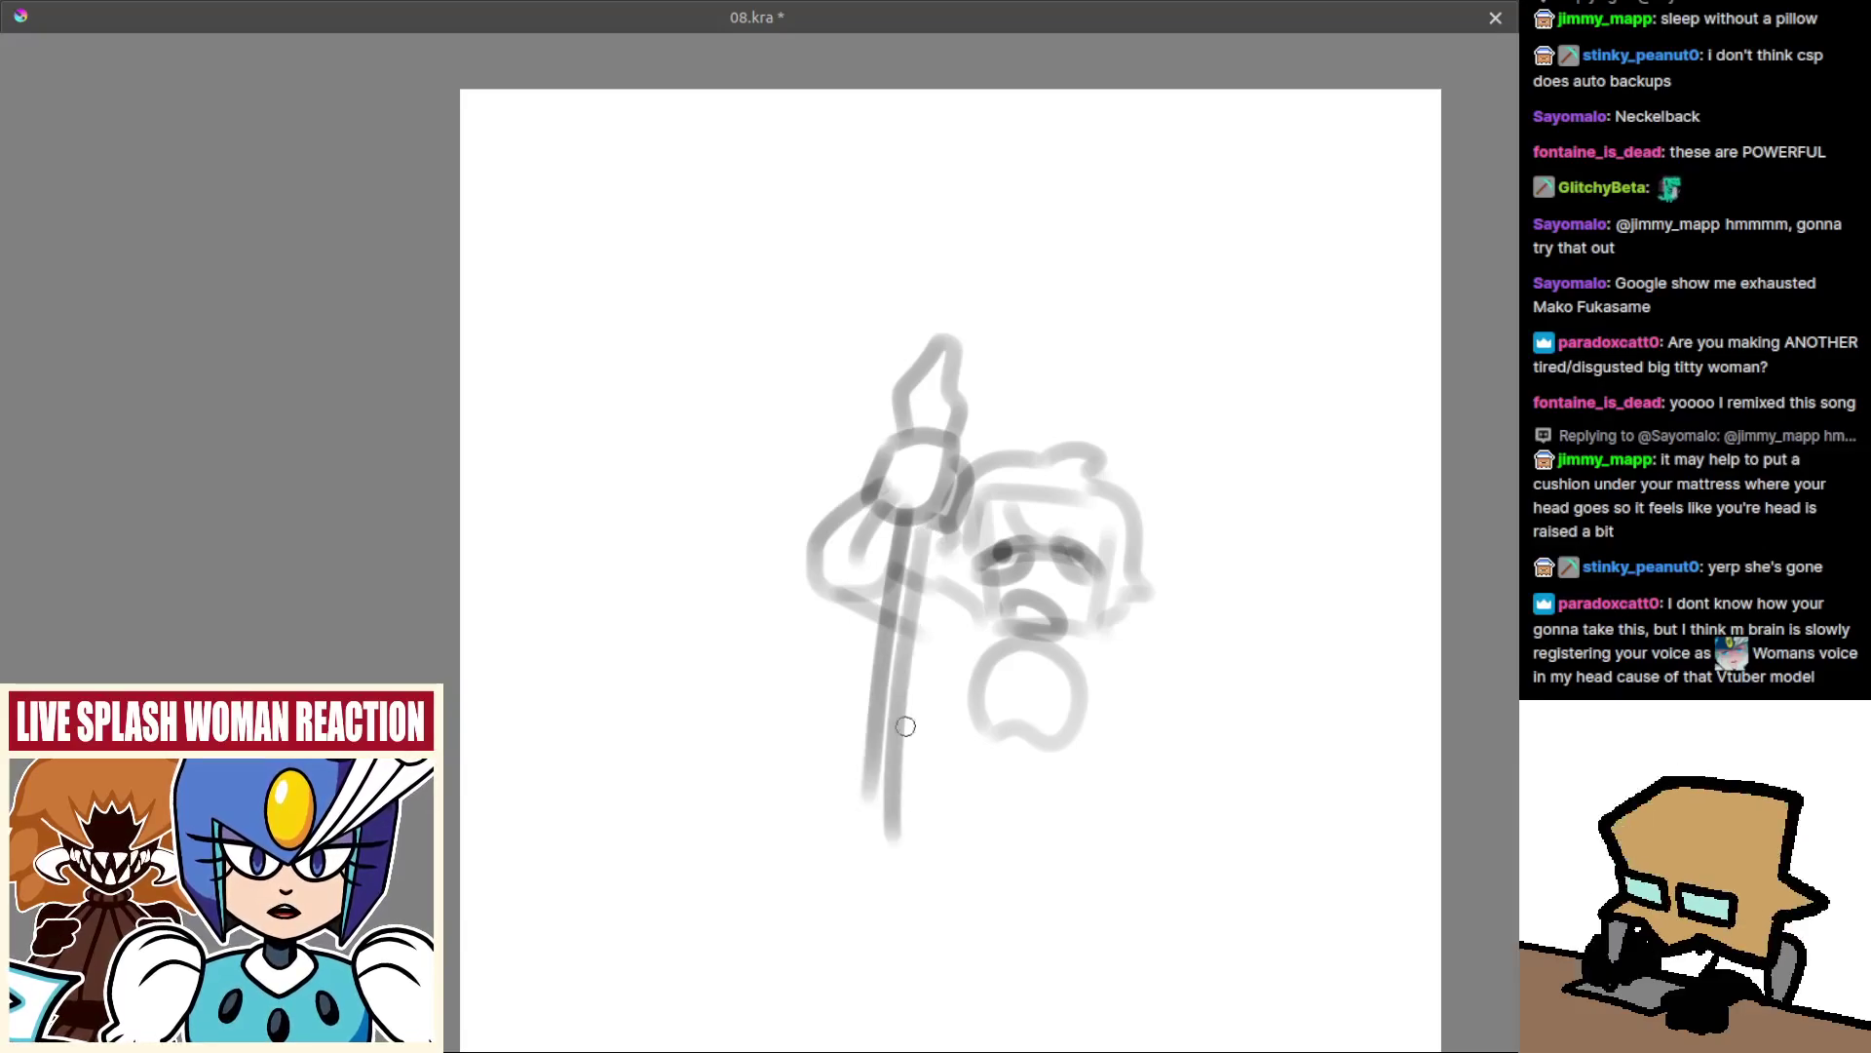
# Sketch the jaw line around the lower face and a curved shoulder line sloping down from the neck opposite the spear.
pyautogui.moveTo(897, 629); pyautogui.dragTo(856, 550)
pyautogui.moveTo(1004, 564)
pyautogui.mouseDown()
pyautogui.moveTo(968, 550)
pyautogui.moveTo(1054, 619)
pyautogui.moveTo(1044, 639)
pyautogui.mouseUp()
pyautogui.hotkey('ctrl', 'z')
pyautogui.moveTo(1025, 482); pyautogui.dragTo(1011, 536)
pyautogui.hotkey('ctrl', 'z')
pyautogui.hotkey('ctrl', 'z')
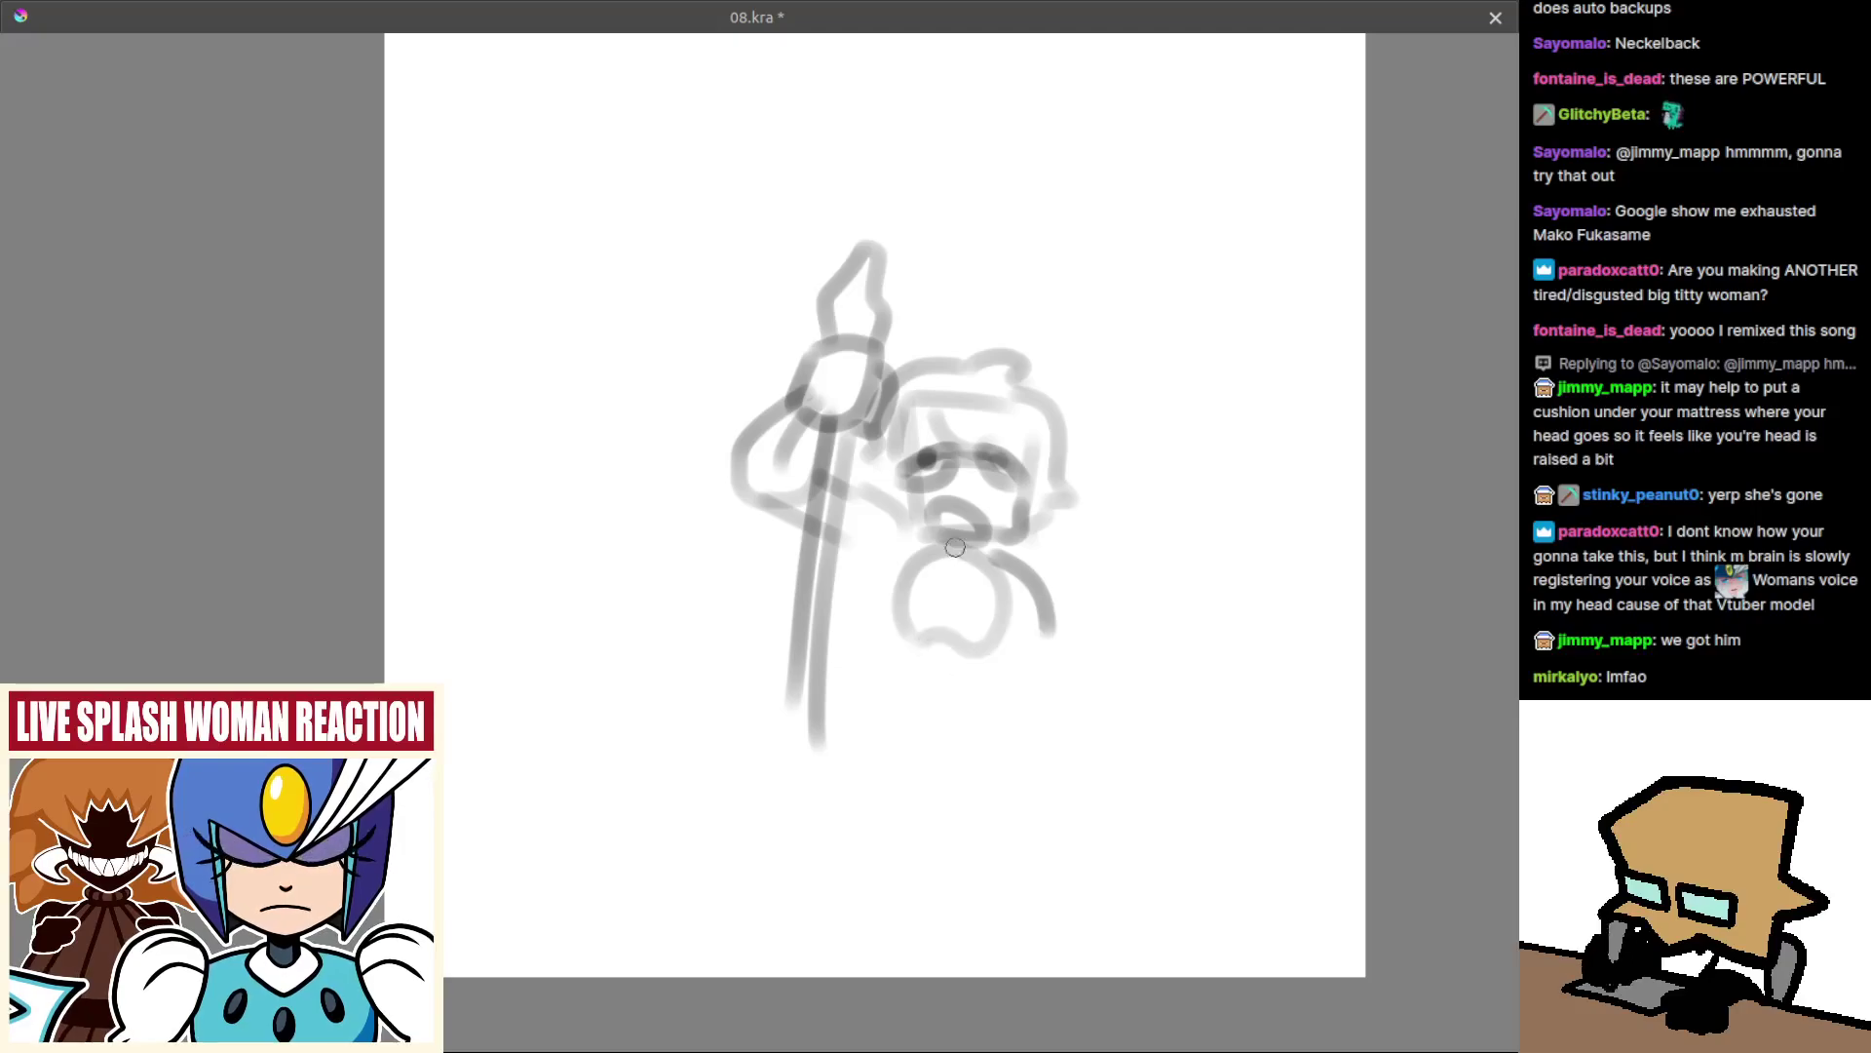
# Sketch a center line down the torso and a wider rounded chest outline around it, checking the pose in mirrored view.
pyautogui.moveTo(942, 558); pyautogui.dragTo(954, 682)
pyautogui.press('m')
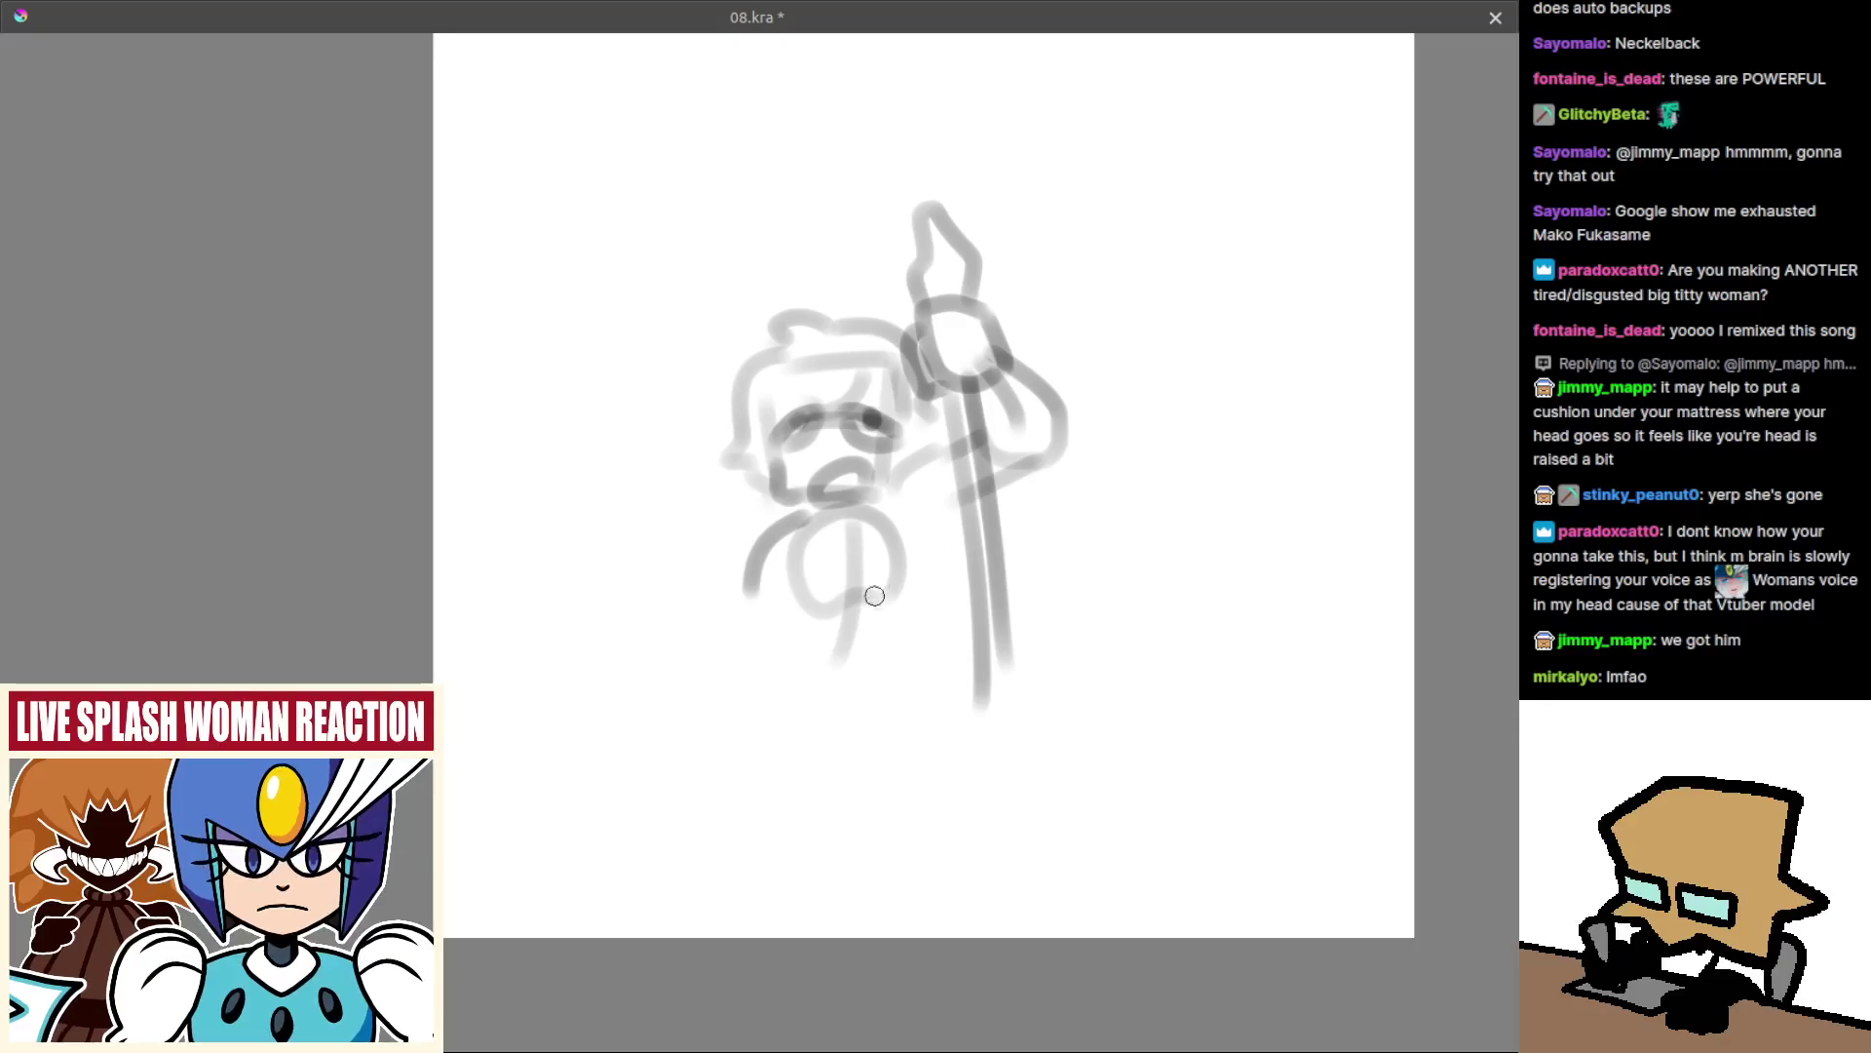
pyautogui.moveTo(902, 535); pyautogui.dragTo(881, 681)
pyautogui.moveTo(800, 542); pyautogui.dragTo(780, 614)
pyautogui.hotkey('ctrl', 'z')
pyautogui.moveTo(807, 538)
pyautogui.mouseDown()
pyautogui.moveTo(777, 606)
pyautogui.moveTo(875, 594)
pyautogui.moveTo(821, 632)
pyautogui.moveTo(862, 650)
pyautogui.mouseUp()
pyautogui.hotkey('ctrl', 'z')
pyautogui.hotkey('ctrl', 'z')
pyautogui.hotkey('ctrl', 'z')
# Sketch the side of the waist and a pelvis shape beneath the chest that tapers to a blunt point.
pyautogui.moveTo(890, 536)
pyautogui.mouseDown()
pyautogui.moveTo(923, 585)
pyautogui.moveTo(872, 648)
pyautogui.moveTo(854, 639)
pyautogui.moveTo(906, 675)
pyautogui.mouseUp()
pyautogui.hotkey('ctrl', 'z')
pyautogui.press('m')
pyautogui.hotkey('ctrl', 'z')
pyautogui.moveTo(934, 604)
pyautogui.mouseDown()
pyautogui.moveTo(922, 680)
pyautogui.moveTo(874, 710)
pyautogui.mouseUp()
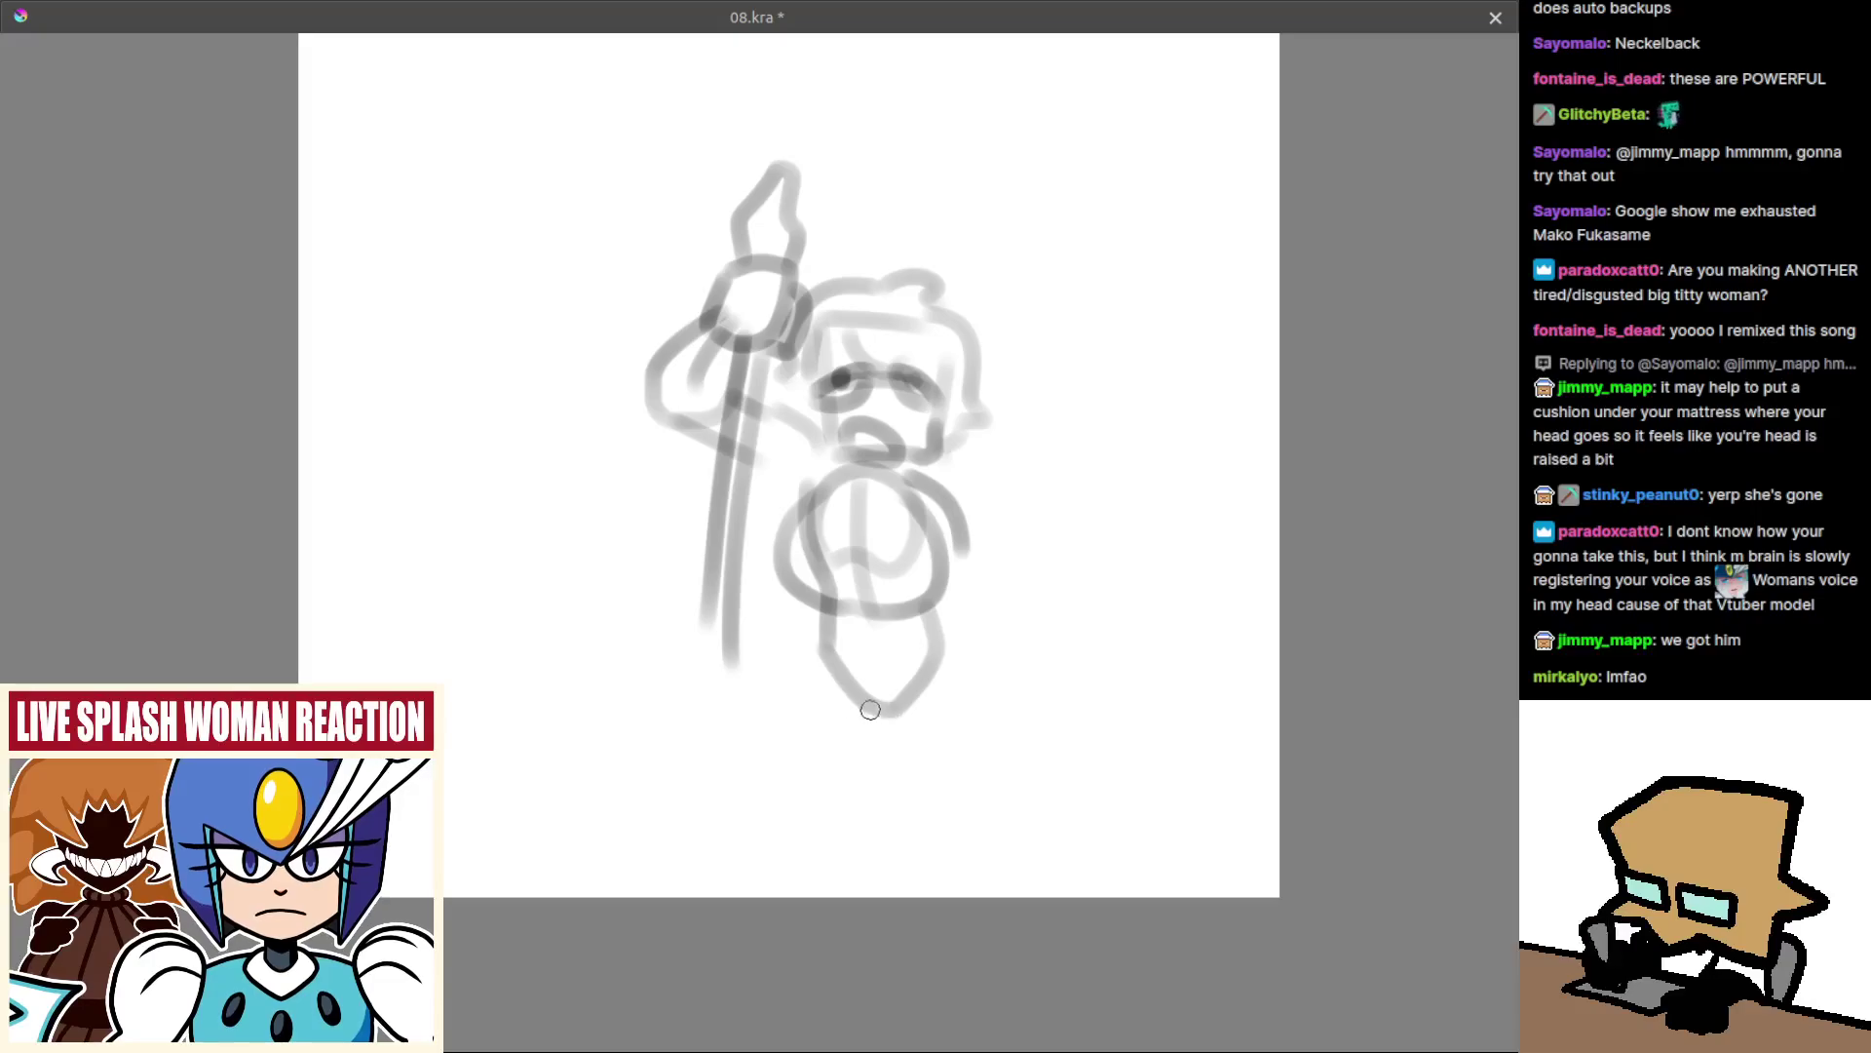
pyautogui.hotkey('ctrl', 'z')
# Try a long thigh curve bowing outward from the spear-side hip.
pyautogui.moveTo(829, 625)
pyautogui.mouseDown()
pyautogui.moveTo(784, 752)
pyautogui.moveTo(843, 856)
pyautogui.mouseUp()
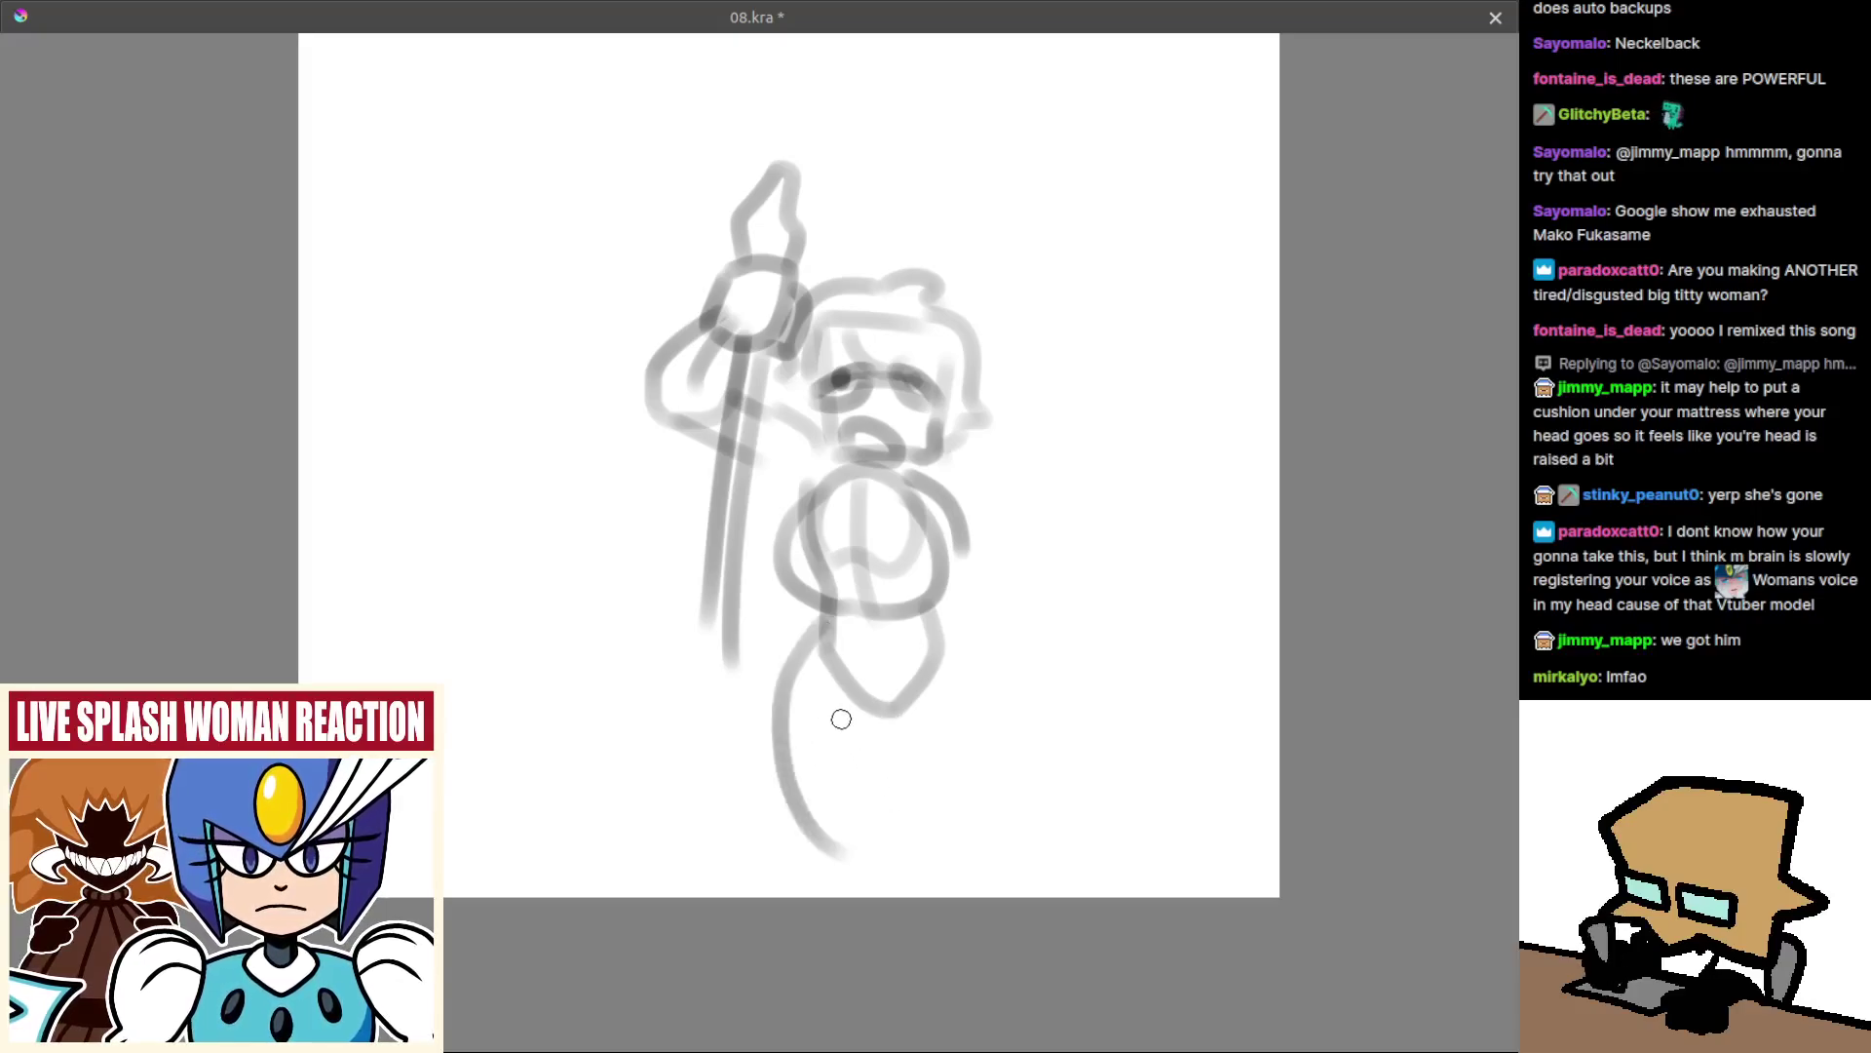
pyautogui.moveTo(901, 682); pyautogui.dragTo(865, 673)
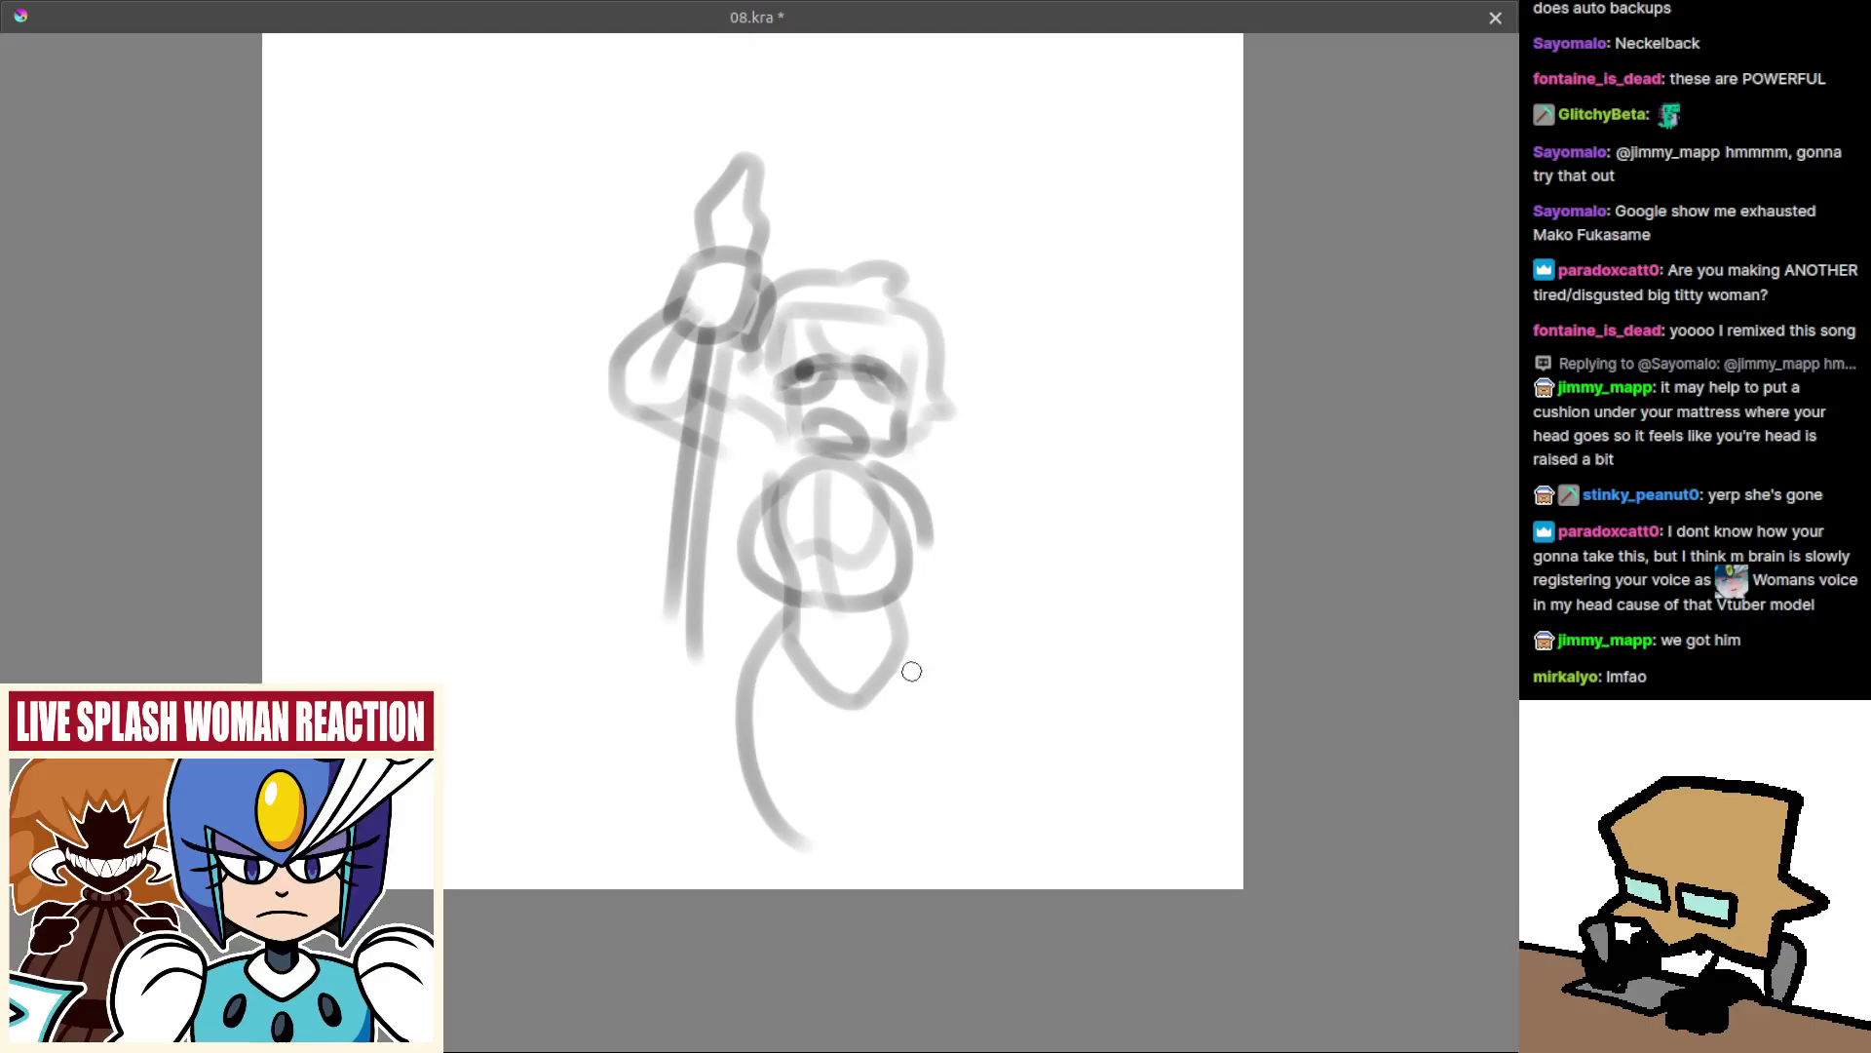
pyautogui.hotkey('ctrl', 'z')
pyautogui.moveTo(785, 602); pyautogui.dragTo(780, 785)
pyautogui.hotkey('ctrl', 'z')
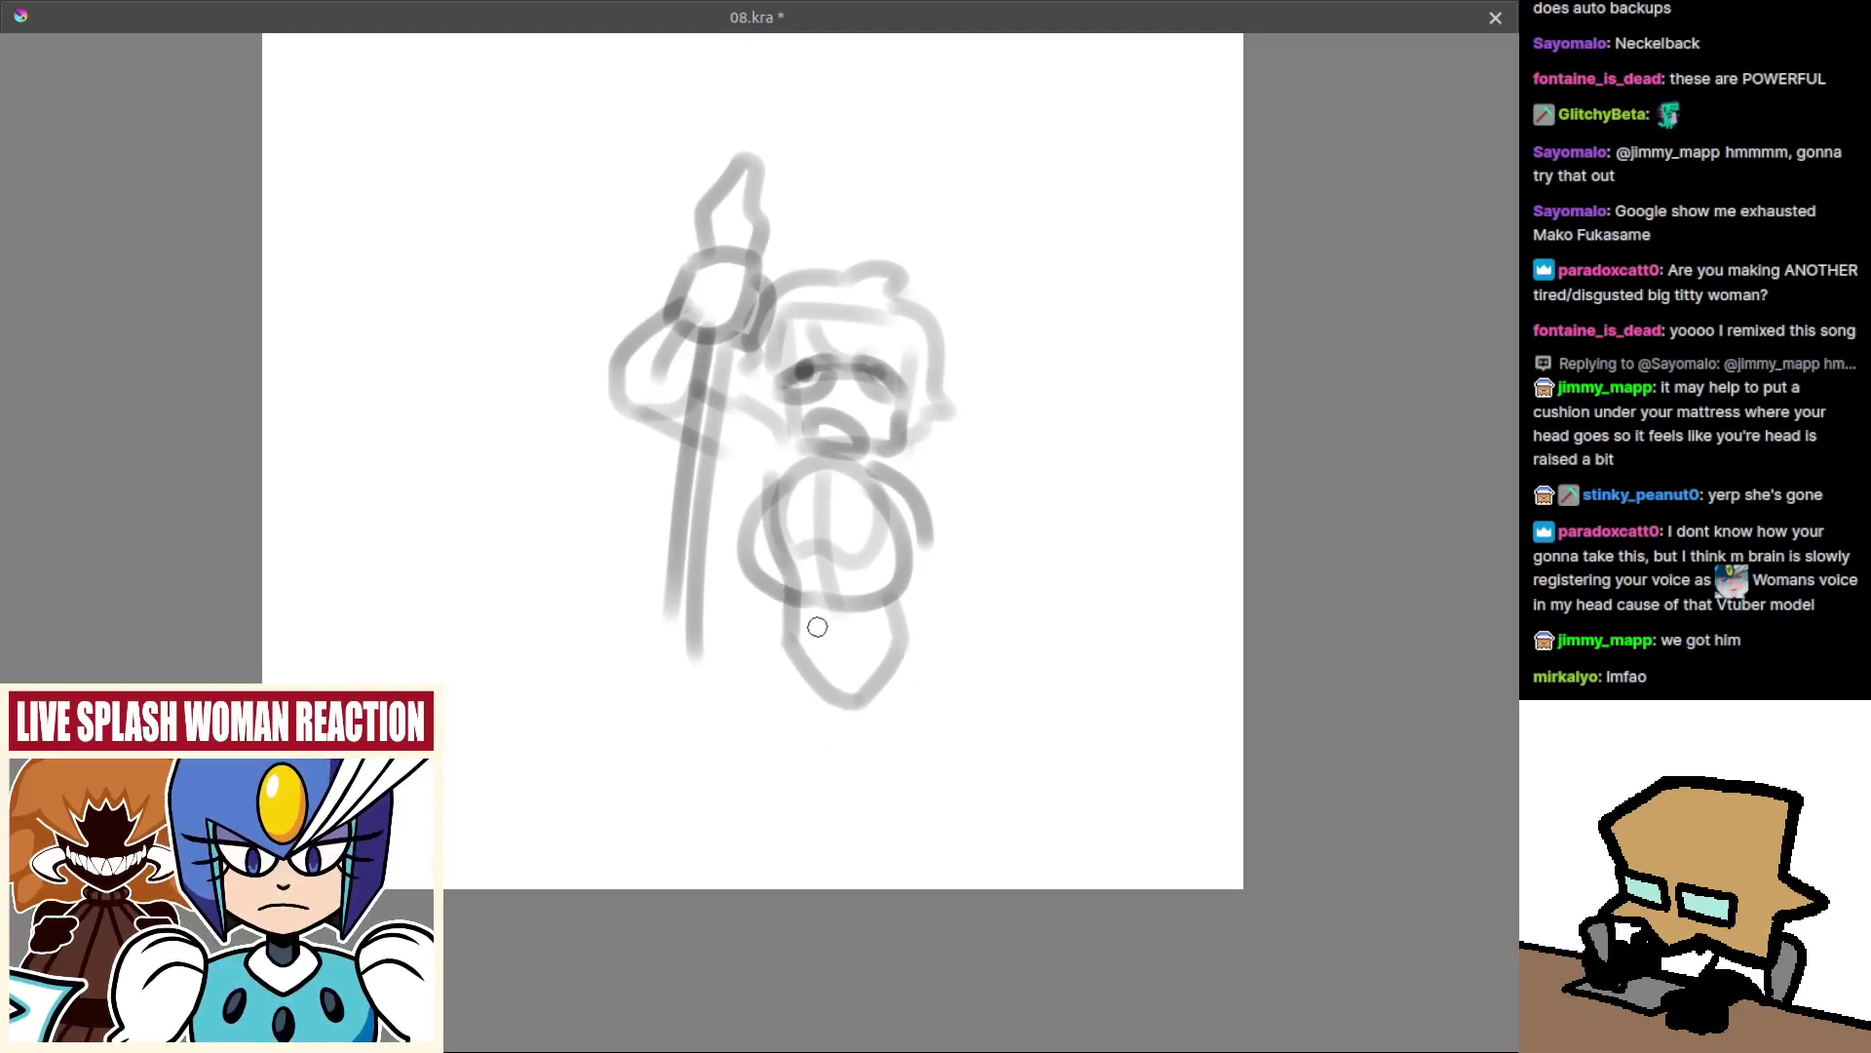
pyautogui.moveTo(795, 605); pyautogui.dragTo(725, 699)
pyautogui.hotkey('ctrl', 'z')
# Extend the center line down through the pelvis and sketch a short thigh curve from the spear-side hip.
pyautogui.moveTo(828, 599); pyautogui.dragTo(854, 684)
pyautogui.moveTo(795, 606)
pyautogui.mouseDown()
pyautogui.moveTo(722, 711)
pyautogui.moveTo(776, 783)
pyautogui.mouseUp()
pyautogui.hotkey('ctrl', 'z')
pyautogui.hotkey('ctrl', 'z')
pyautogui.moveTo(783, 622); pyautogui.dragTo(753, 747)
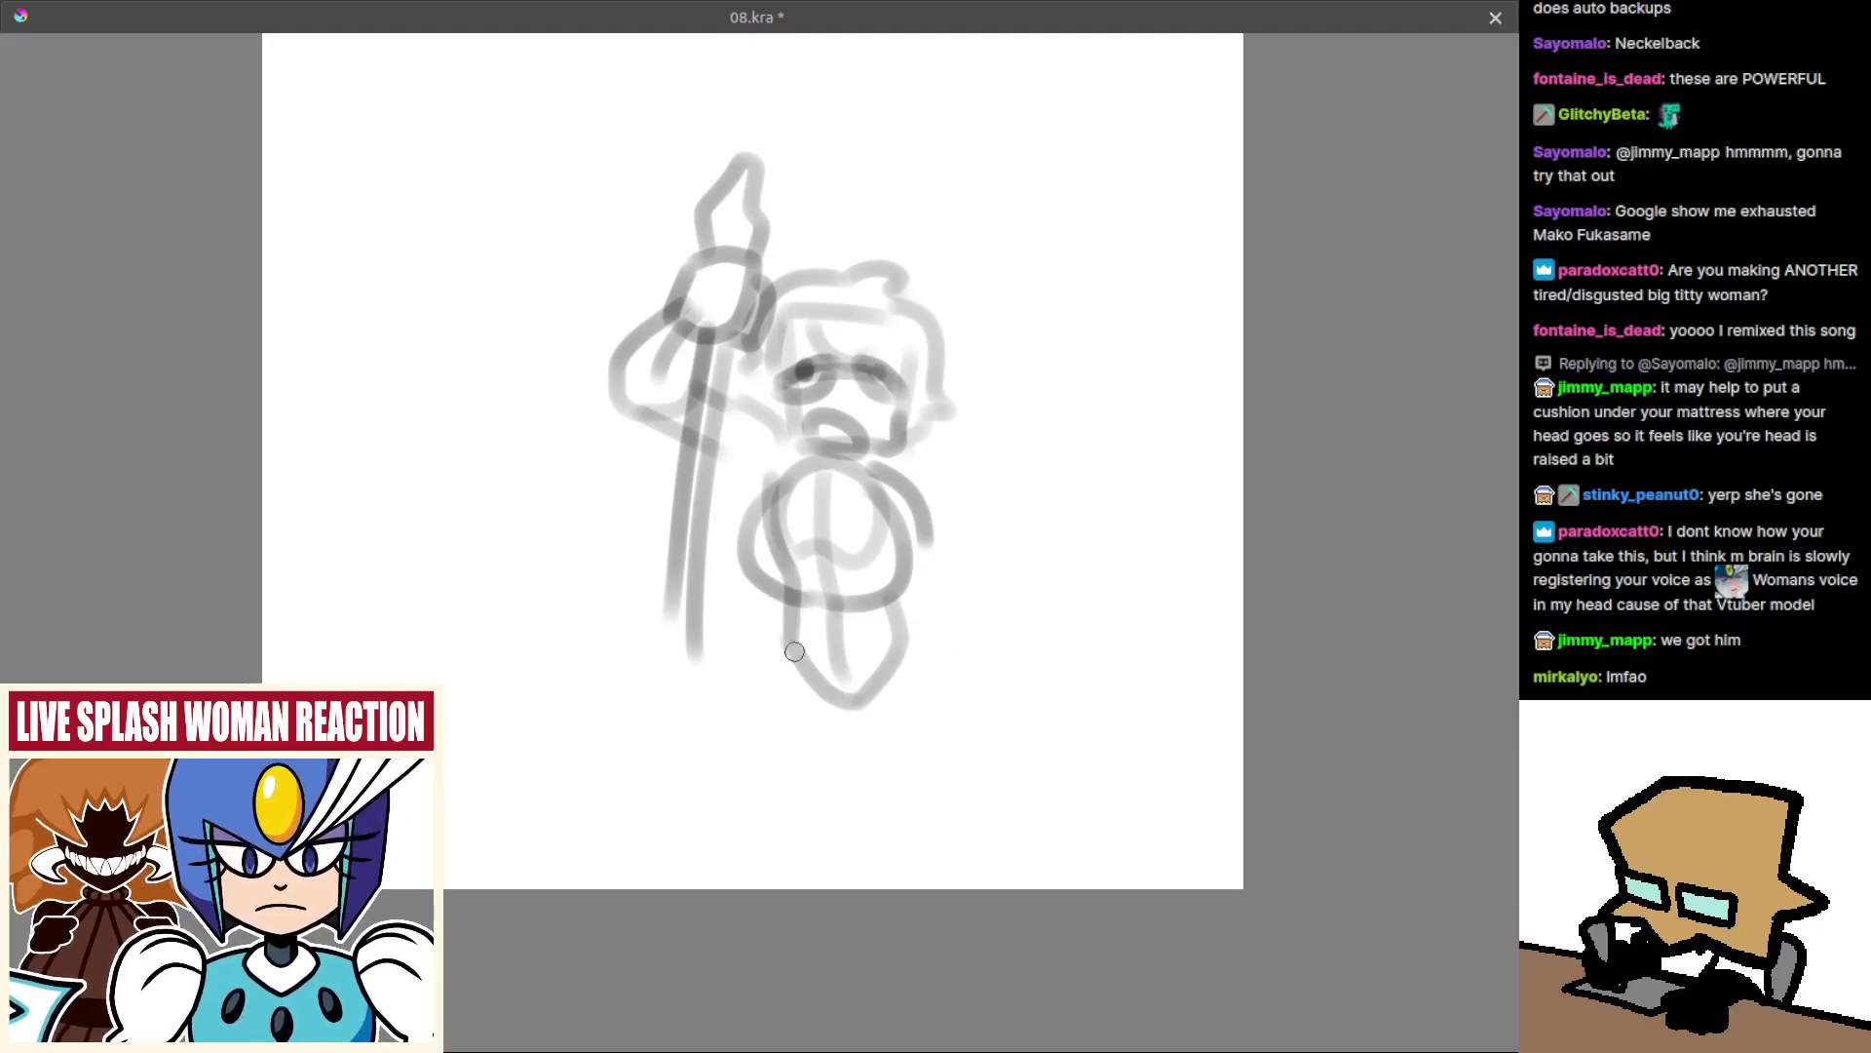
# Sketch the shoulder line across the top of the chest and restate the upper-arm curve opposite the spear.
pyautogui.moveTo(764, 490)
pyautogui.mouseDown()
pyautogui.moveTo(791, 456)
pyautogui.moveTo(790, 475)
pyautogui.moveTo(885, 488)
pyautogui.moveTo(985, 617)
pyautogui.mouseUp()
pyautogui.hotkey('ctrl', 'z')
pyautogui.moveTo(889, 472)
pyautogui.mouseDown()
pyautogui.moveTo(935, 538)
pyautogui.moveTo(889, 470)
pyautogui.moveTo(928, 577)
pyautogui.mouseUp()
pyautogui.hotkey('ctrl', 'z')
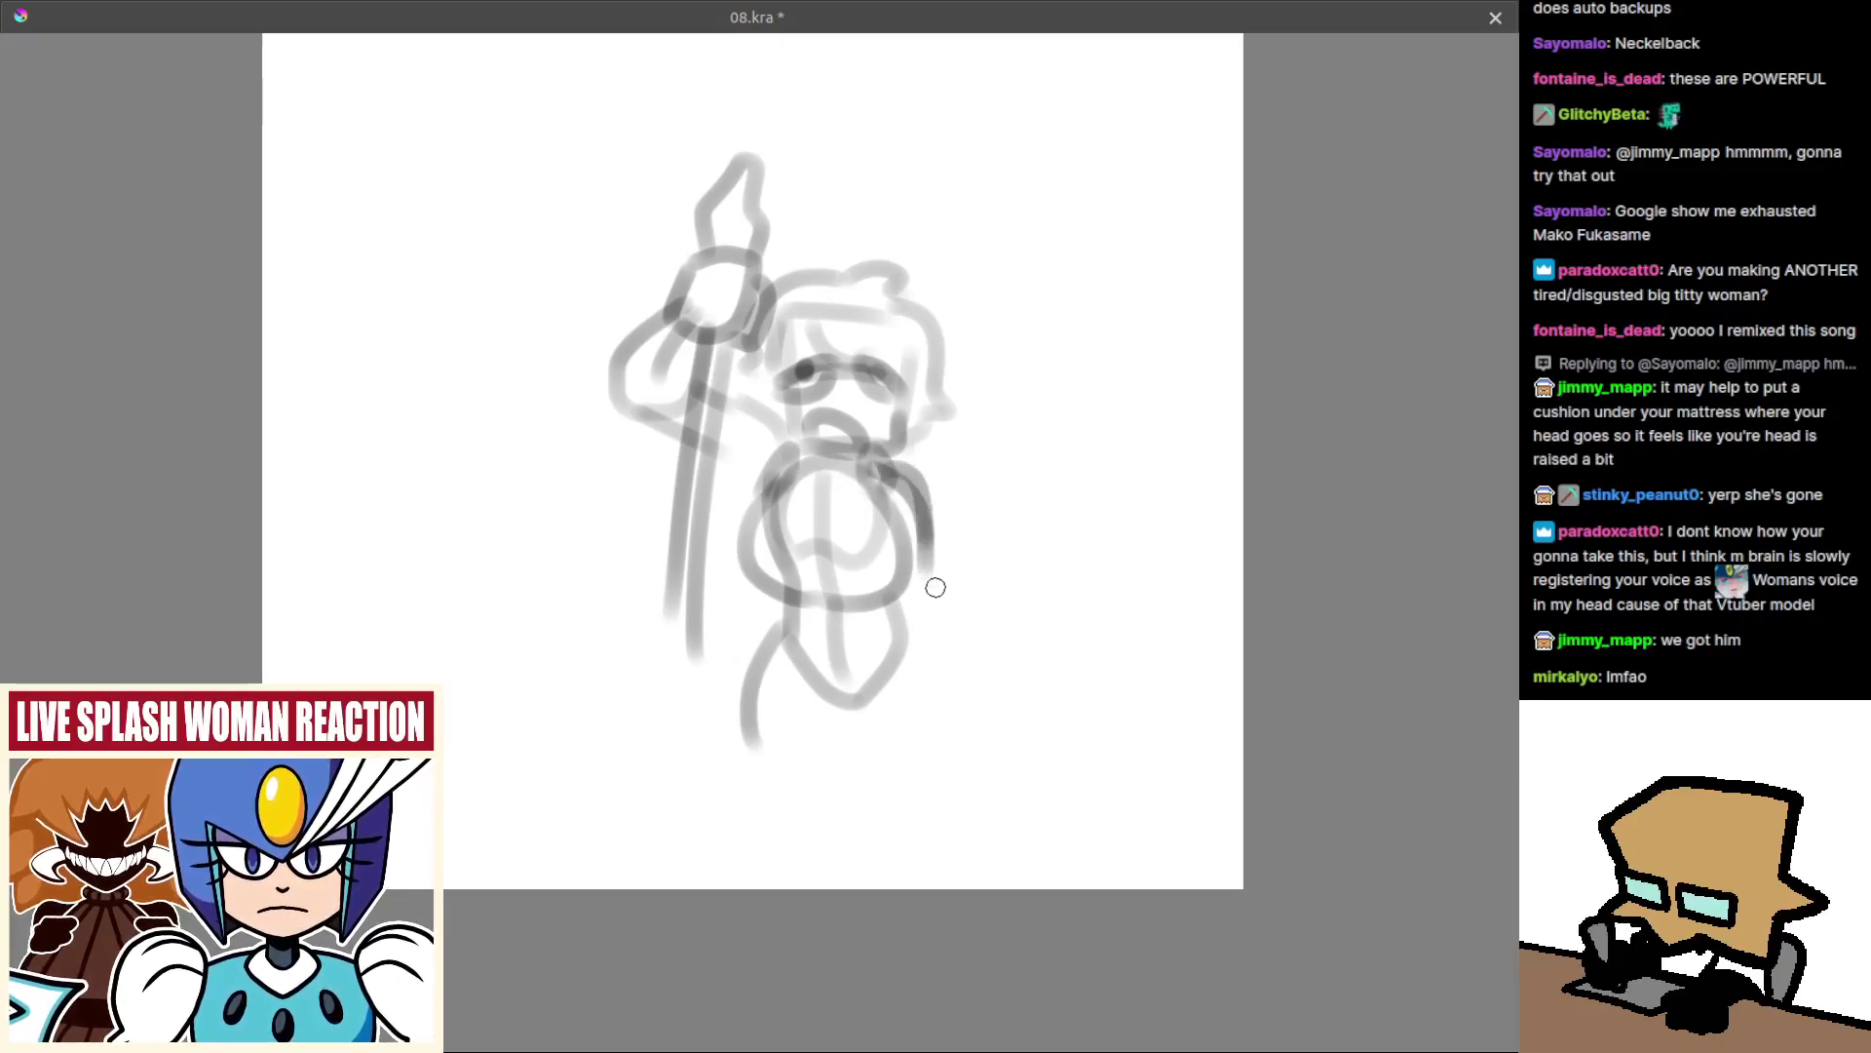
pyautogui.hotkey('ctrl', 'z')
pyautogui.moveTo(883, 460); pyautogui.dragTo(931, 575)
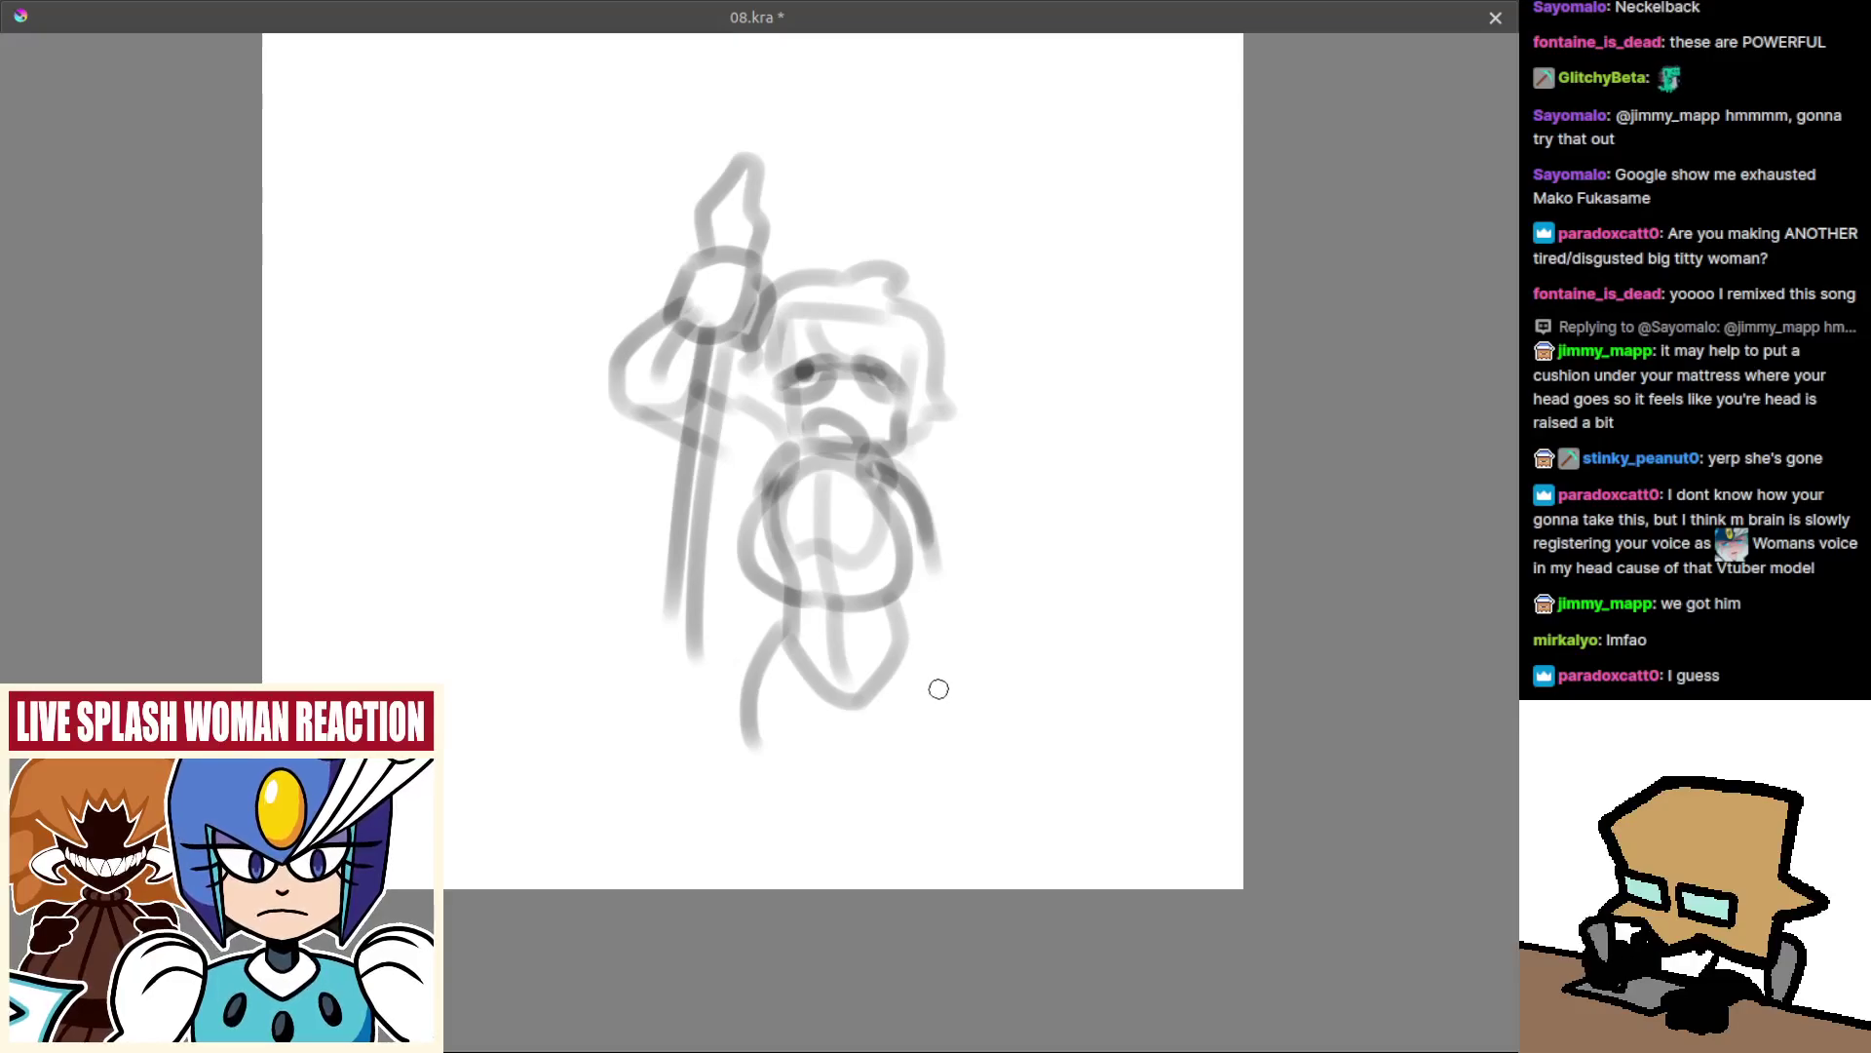
# Try a thigh curve outward from the hip opposite the spear and review the recent strokes through undo and redo.
pyautogui.moveTo(897, 612); pyautogui.dragTo(982, 688)
pyautogui.hotkey('ctrl', 'z')
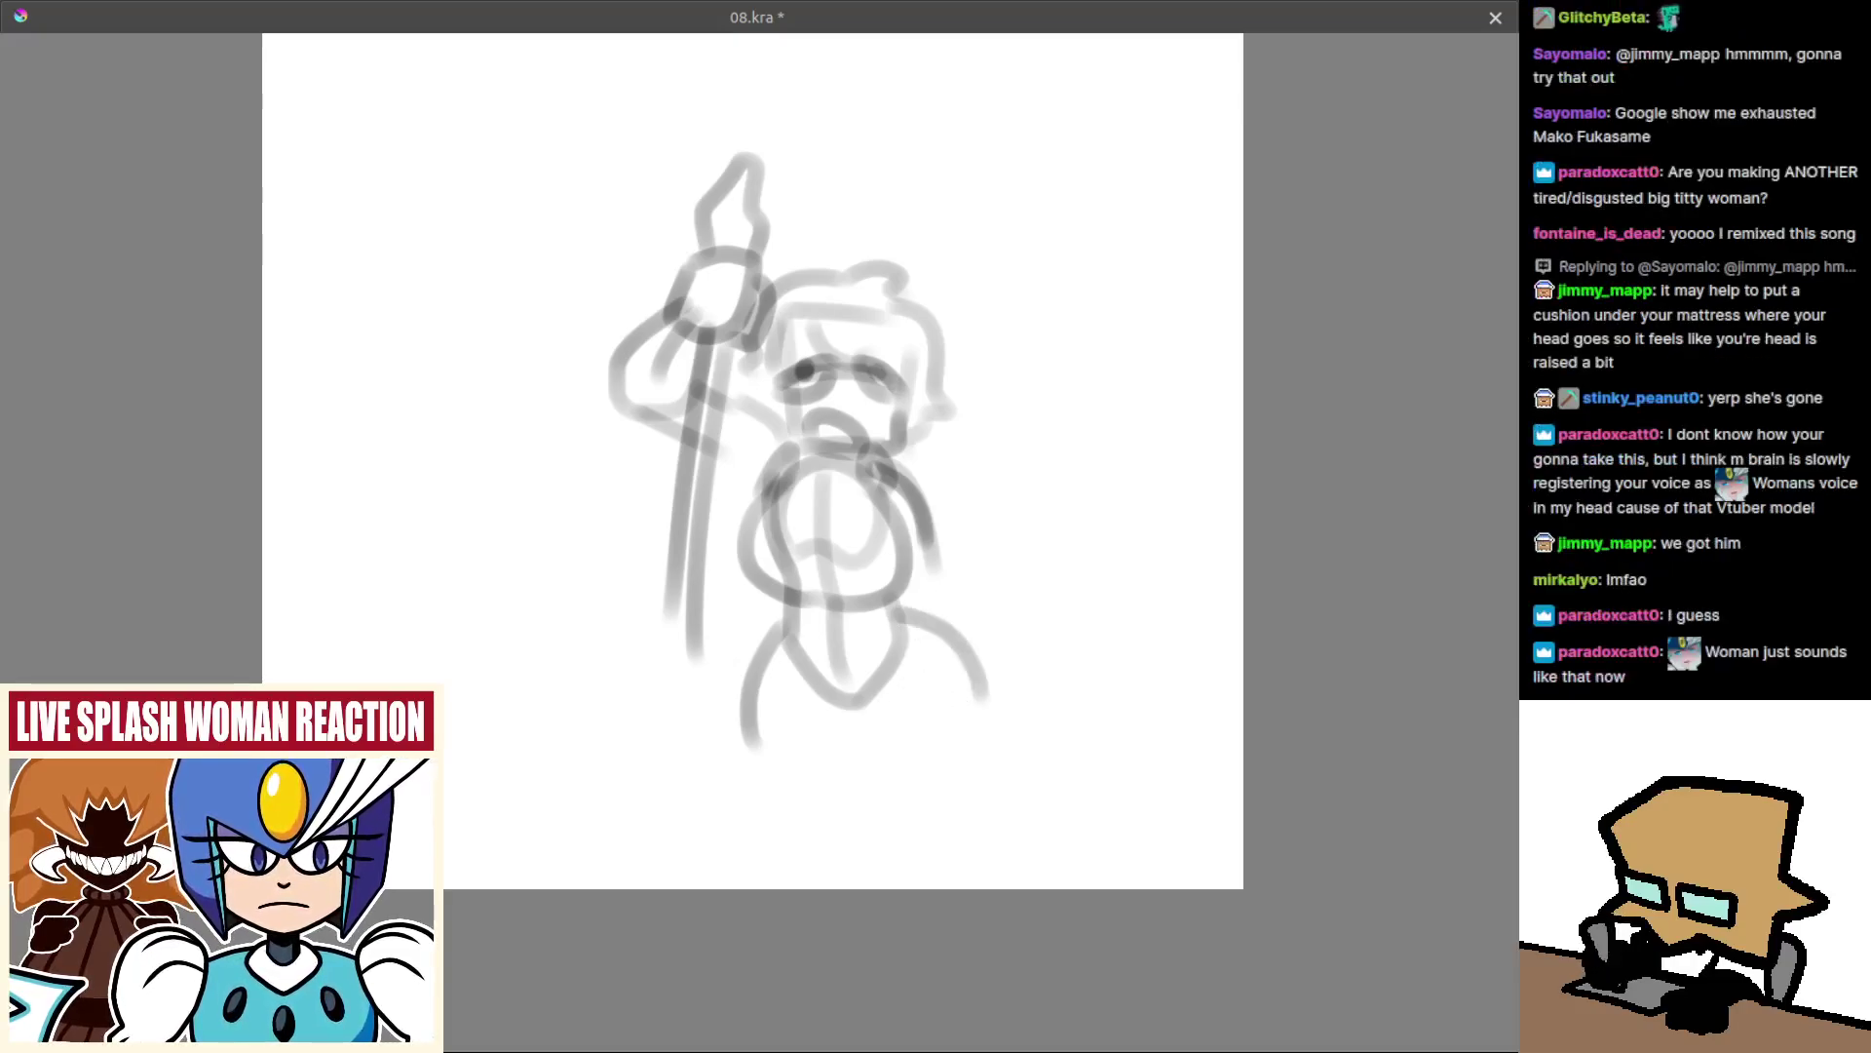
pyautogui.hotkey('ctrl', 'z')
pyautogui.hotkey('ctrl', 'z')
pyautogui.hotkey('ctrl', 'z')
pyautogui.hotkey('ctrl', 'z')
pyautogui.hotkey('ctrl', 'z')
pyautogui.hotkey('ctrl', 'shift', 'z')
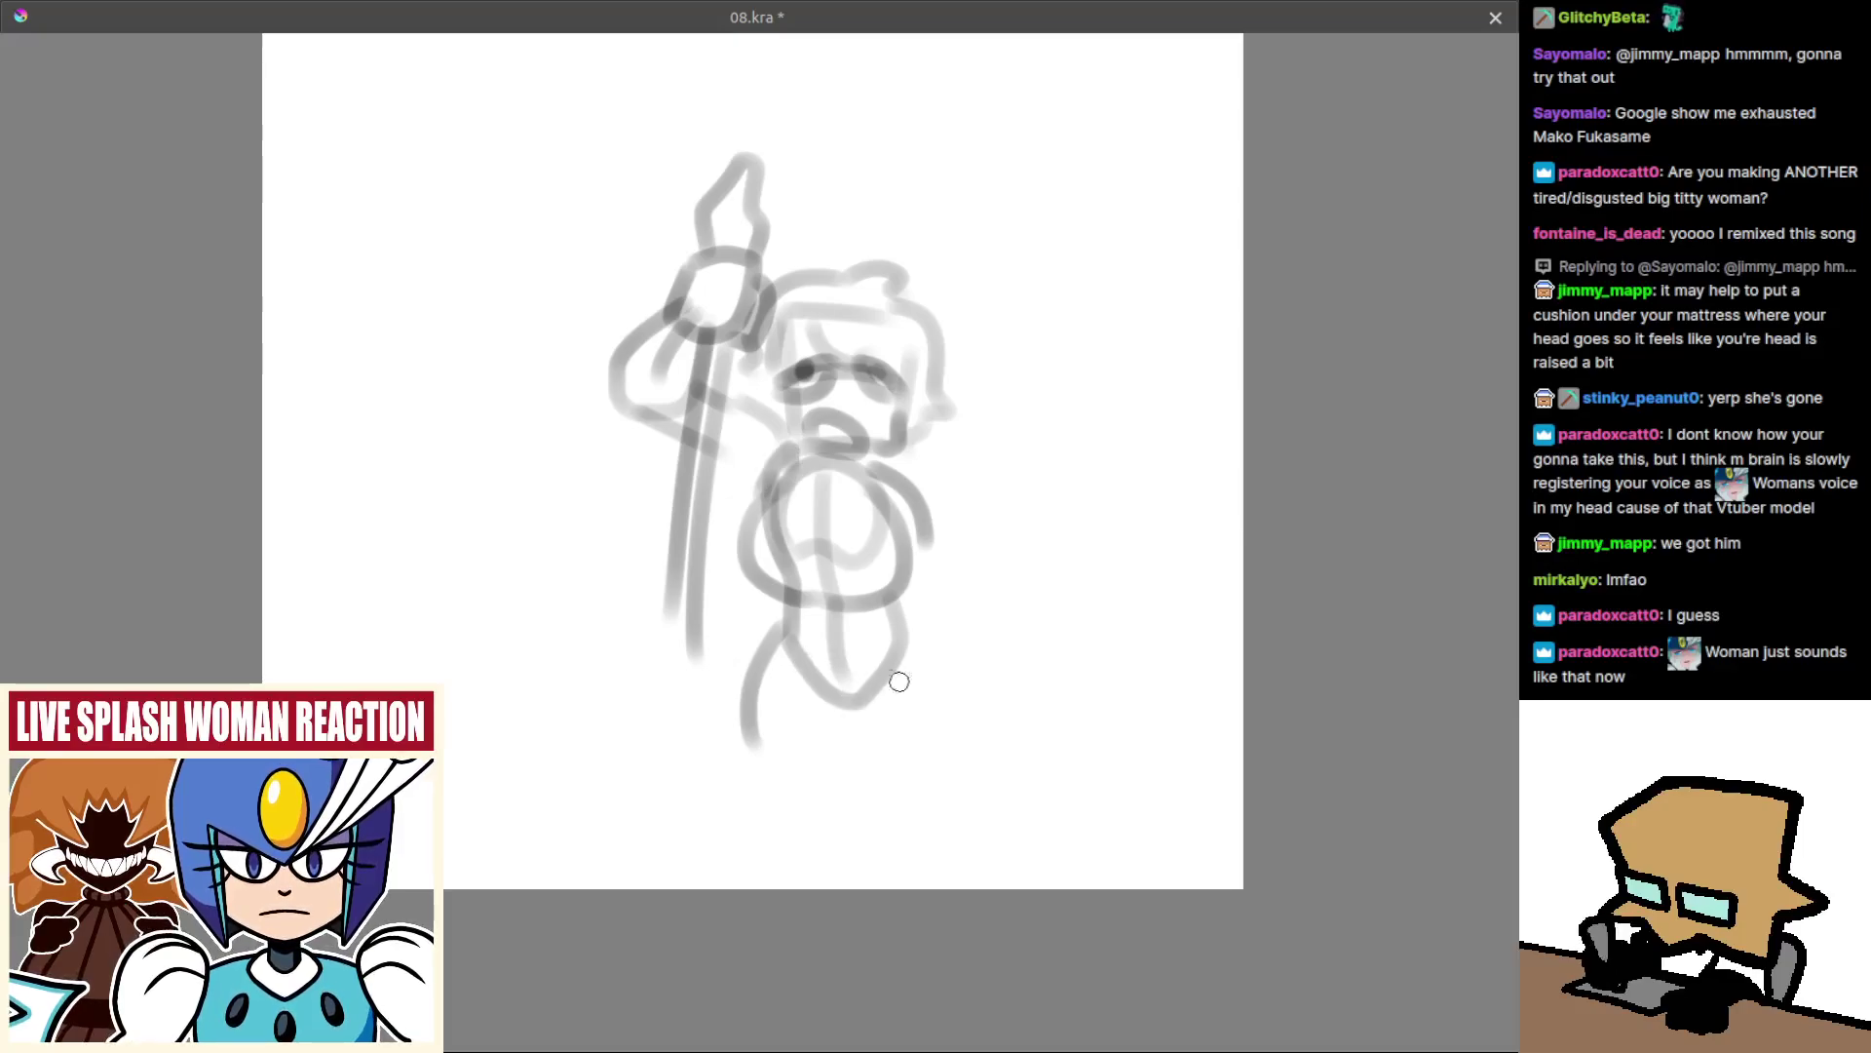
pyautogui.hotkey('ctrl', 'shift', 'z')
pyautogui.hotkey('ctrl', 'shift', 'z')
pyautogui.hotkey('ctrl', 'shift', 'z')
# Try new thigh curves from both hips and erase the short thigh curve on the spear side.
pyautogui.moveTo(887, 598)
pyautogui.mouseDown()
pyautogui.moveTo(958, 623)
pyautogui.moveTo(979, 715)
pyautogui.mouseUp()
pyautogui.hotkey('ctrl', 'z')
pyautogui.moveTo(780, 604); pyautogui.dragTo(777, 791)
pyautogui.hotkey('ctrl', 'z')
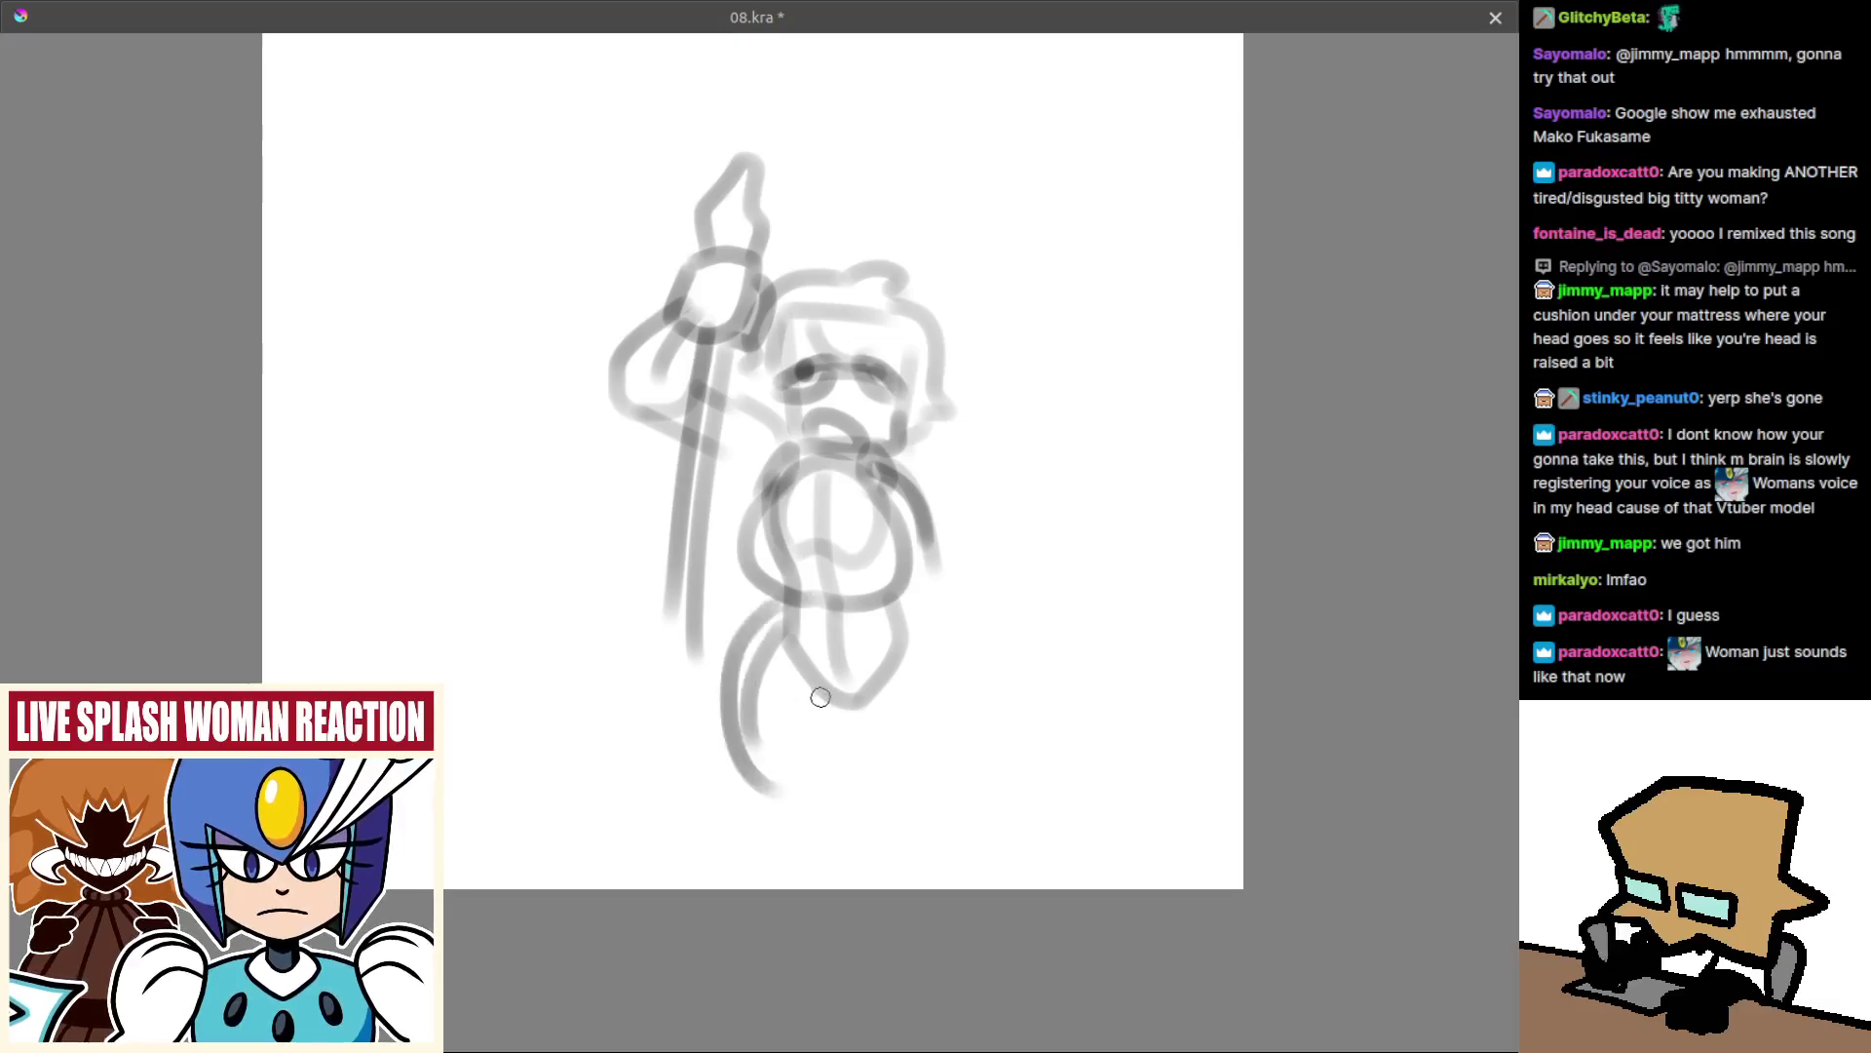
pyautogui.hotkey('ctrl', 'z')
pyautogui.moveTo(780, 616); pyautogui.dragTo(738, 722)
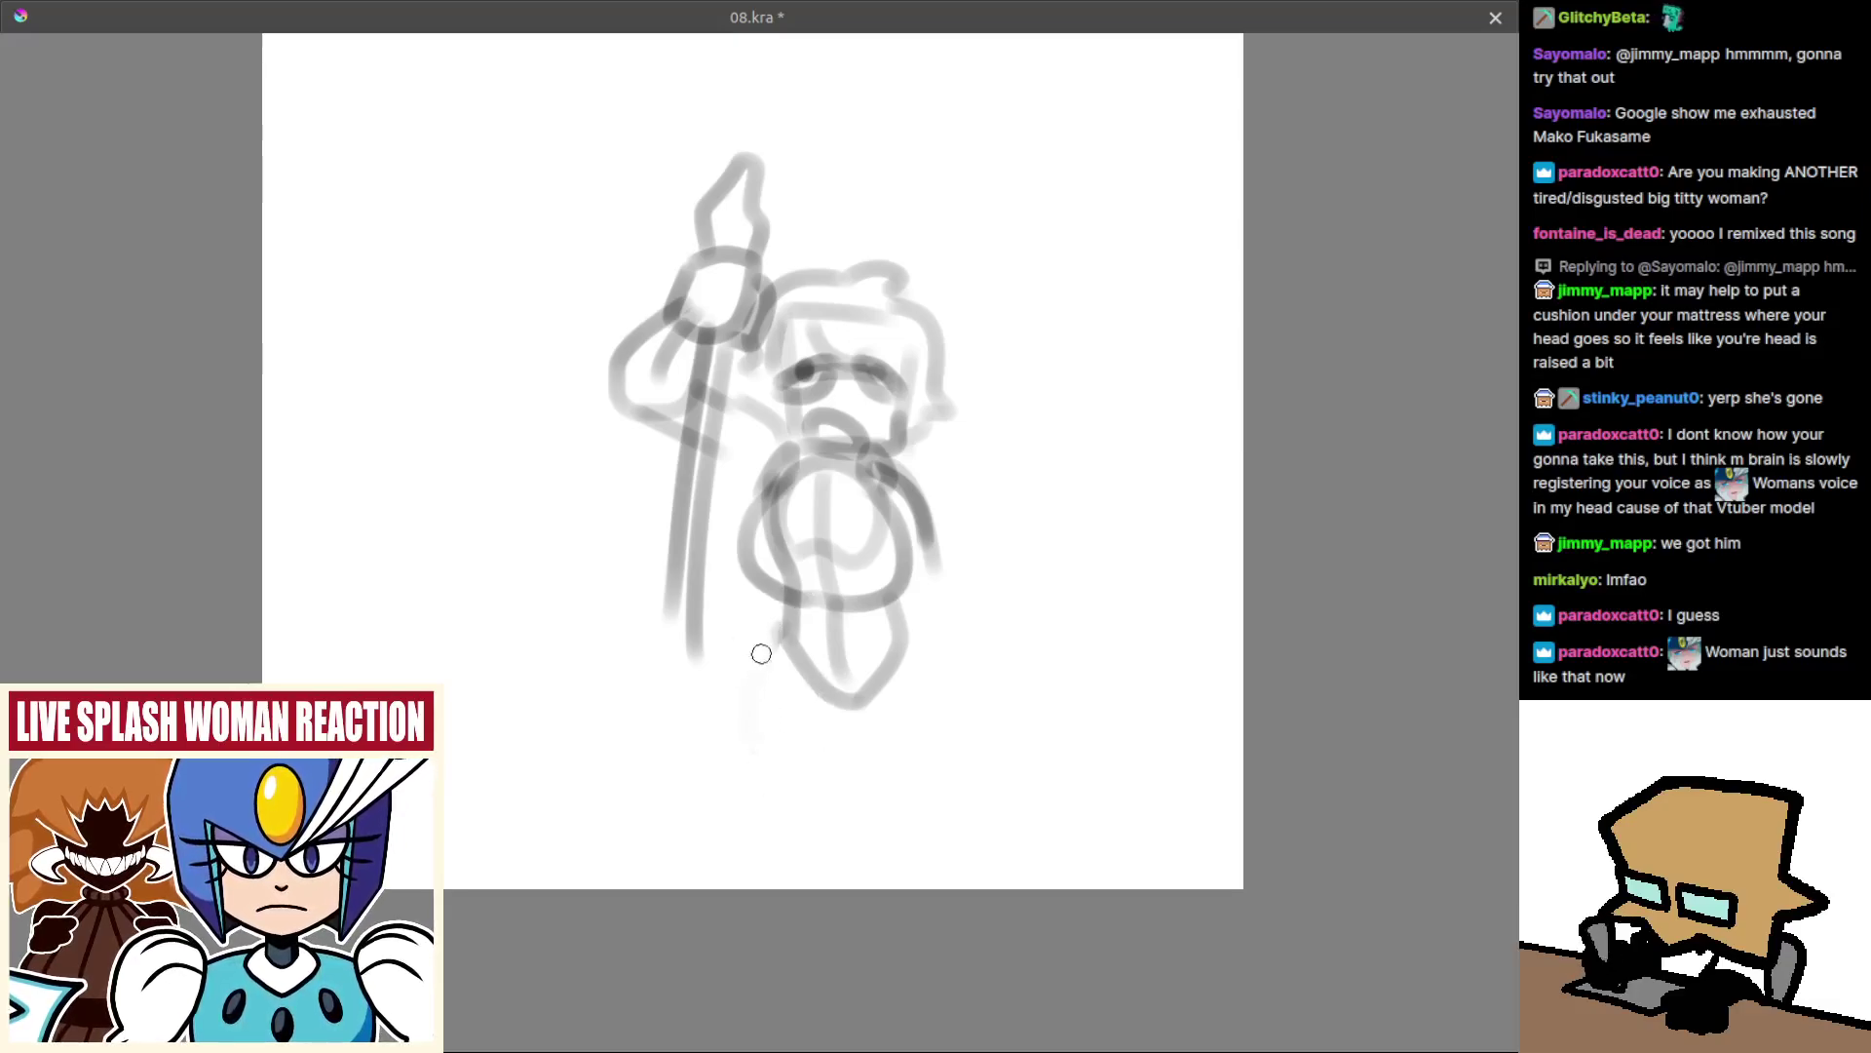
# Redraw the pelvis outline with angular sides and check it in mirrored view.
pyautogui.moveTo(804, 627)
pyautogui.mouseDown()
pyautogui.moveTo(758, 622)
pyautogui.moveTo(774, 612)
pyautogui.moveTo(762, 650)
pyautogui.moveTo(809, 688)
pyautogui.mouseUp()
pyautogui.hotkey('ctrl', 'z')
pyautogui.moveTo(880, 593)
pyautogui.mouseDown()
pyautogui.moveTo(906, 628)
pyautogui.moveTo(804, 680)
pyautogui.mouseUp()
pyautogui.hotkey('ctrl', 'z')
pyautogui.press('m')
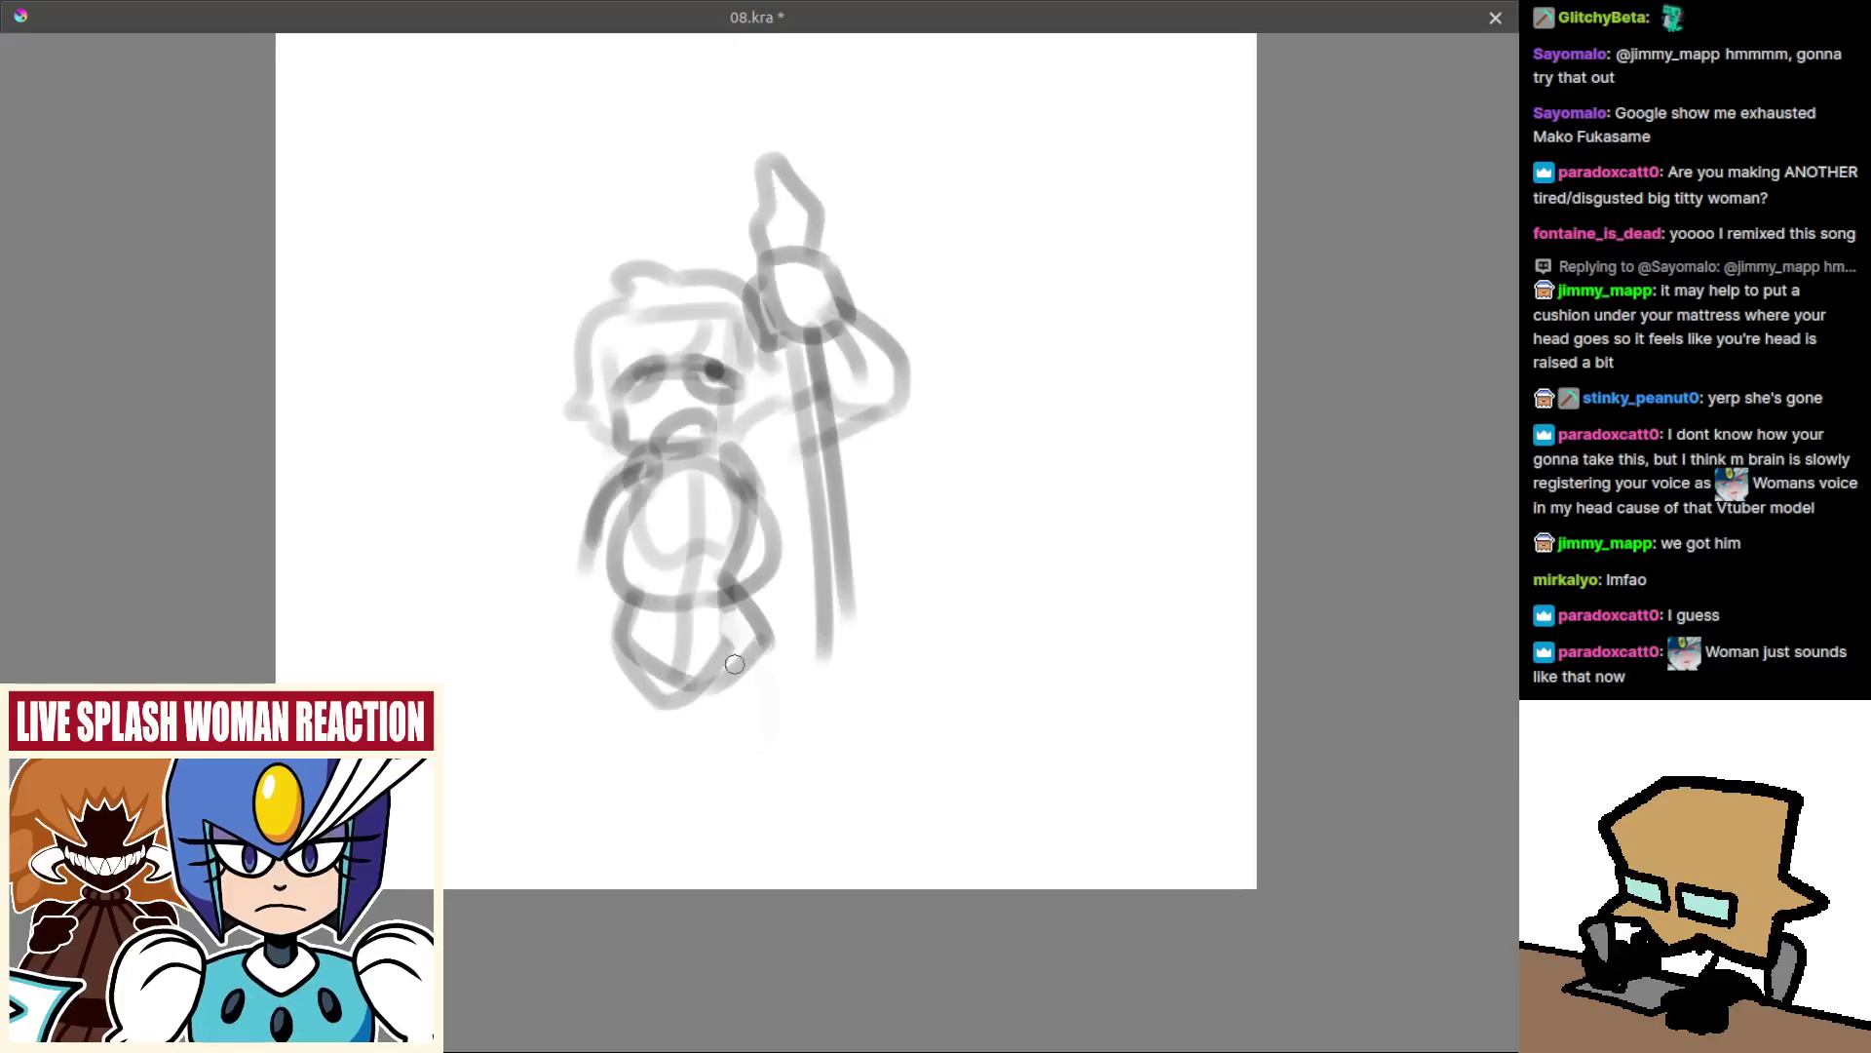
pyautogui.moveTo(830, 604)
pyautogui.mouseDown()
pyautogui.moveTo(854, 637)
pyautogui.moveTo(832, 589)
pyautogui.mouseUp()
# Erase the stray pelvis lines and the upper-arm curve, and darken the belly center line and the side of the hip.
pyautogui.press('e')
pyautogui.moveTo(858, 512); pyautogui.dragTo(866, 644)
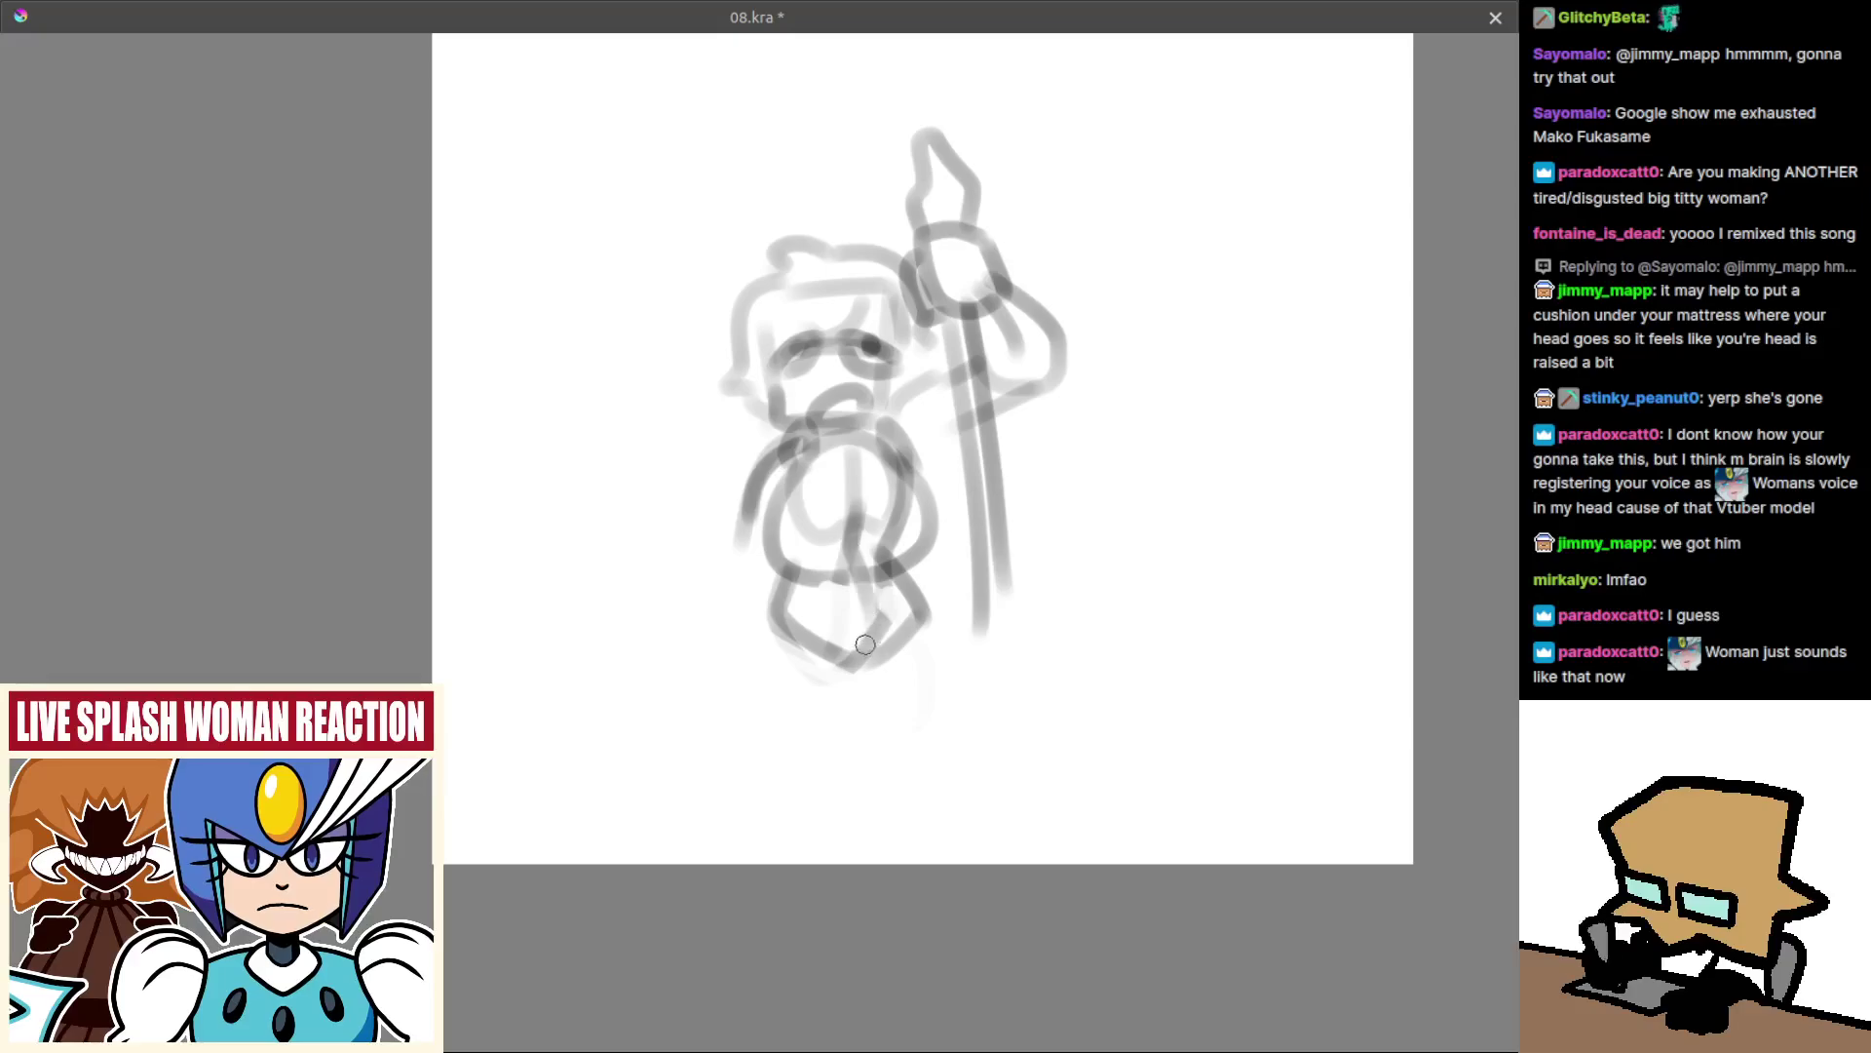
pyautogui.moveTo(777, 569)
pyautogui.mouseDown()
pyautogui.moveTo(762, 612)
pyautogui.moveTo(791, 626)
pyautogui.mouseUp()
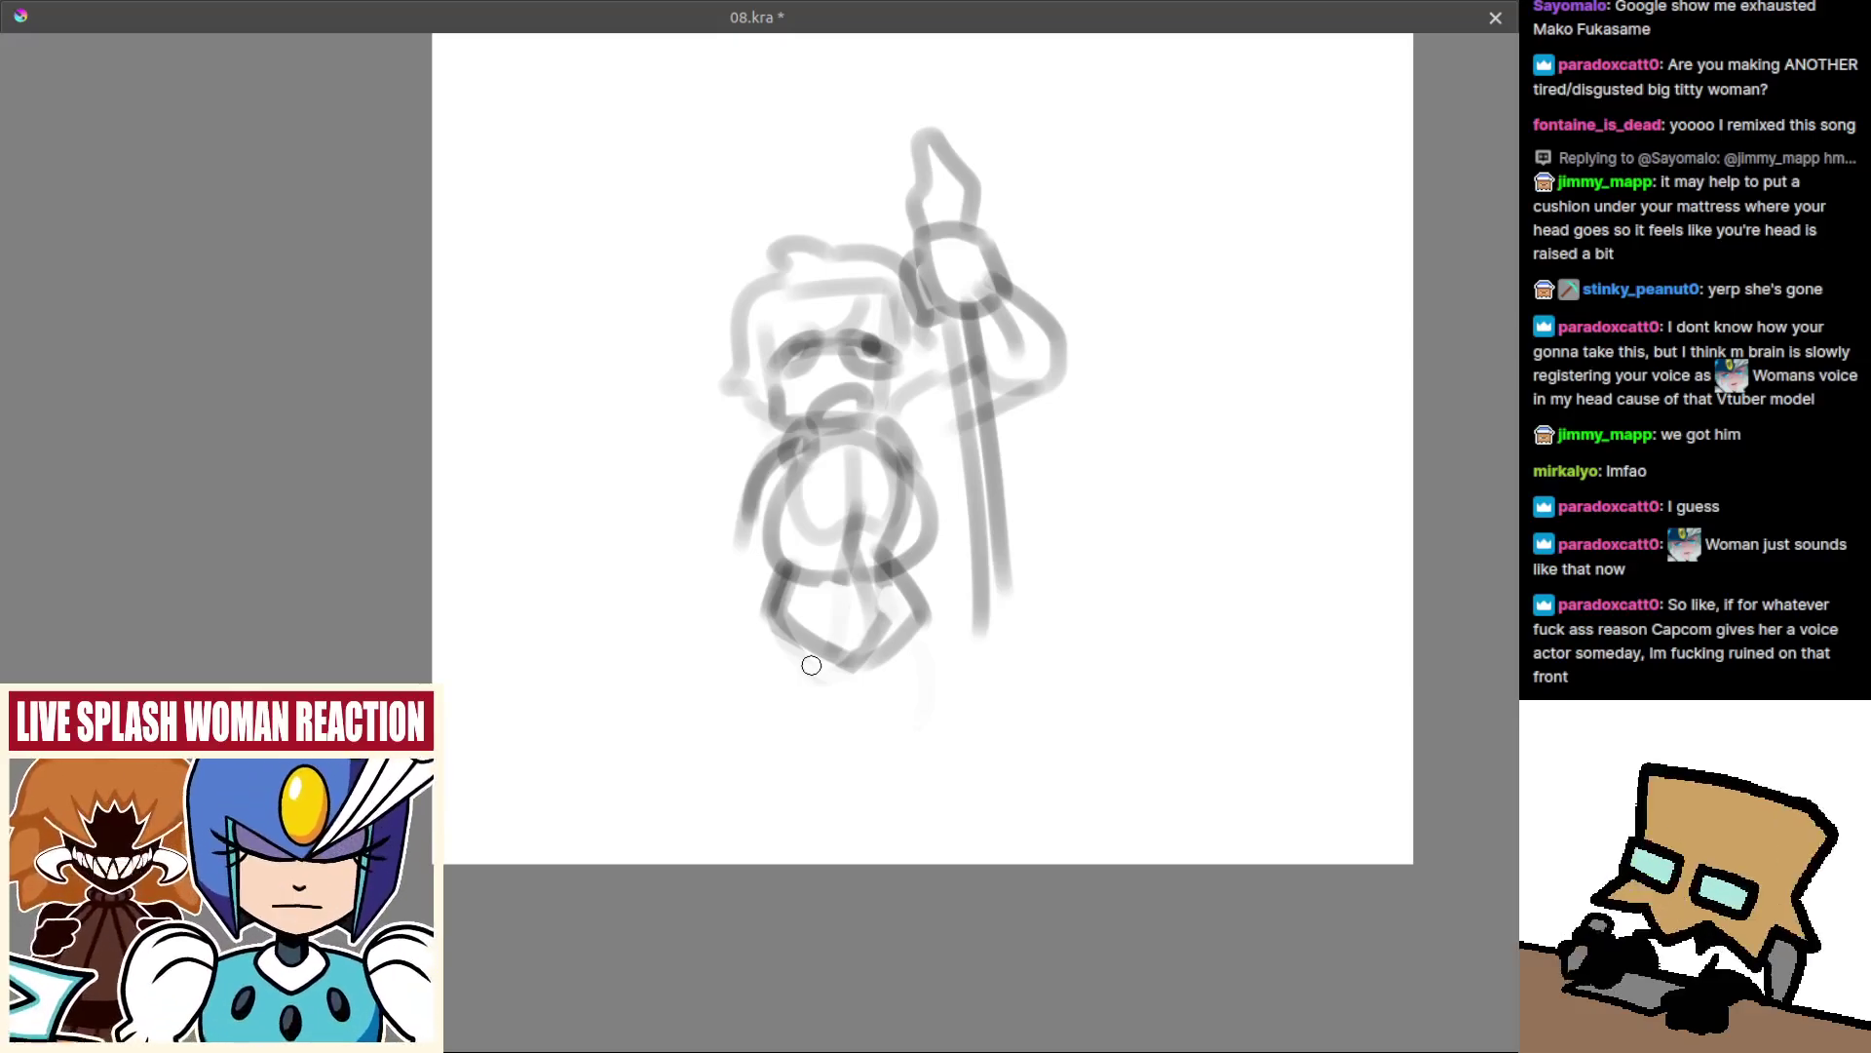
pyautogui.moveTo(863, 553); pyautogui.dragTo(877, 542)
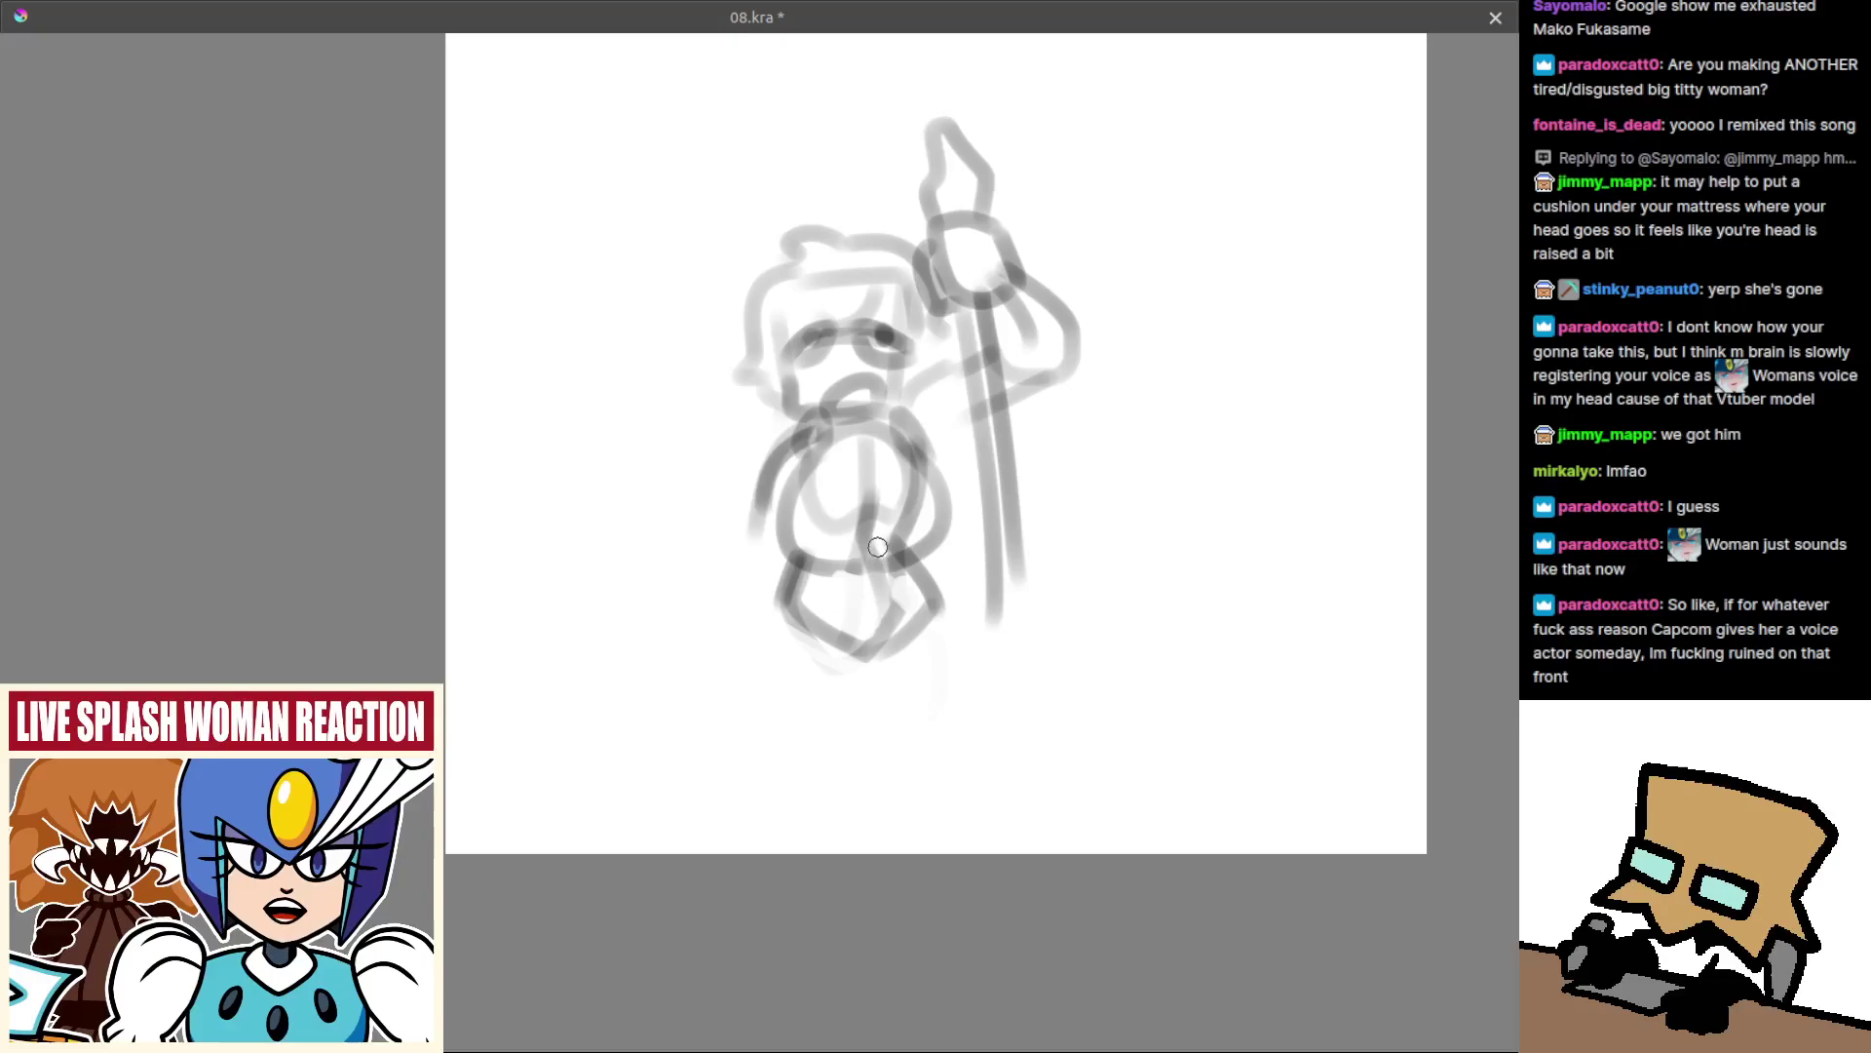
pyautogui.moveTo(783, 427); pyautogui.dragTo(749, 519)
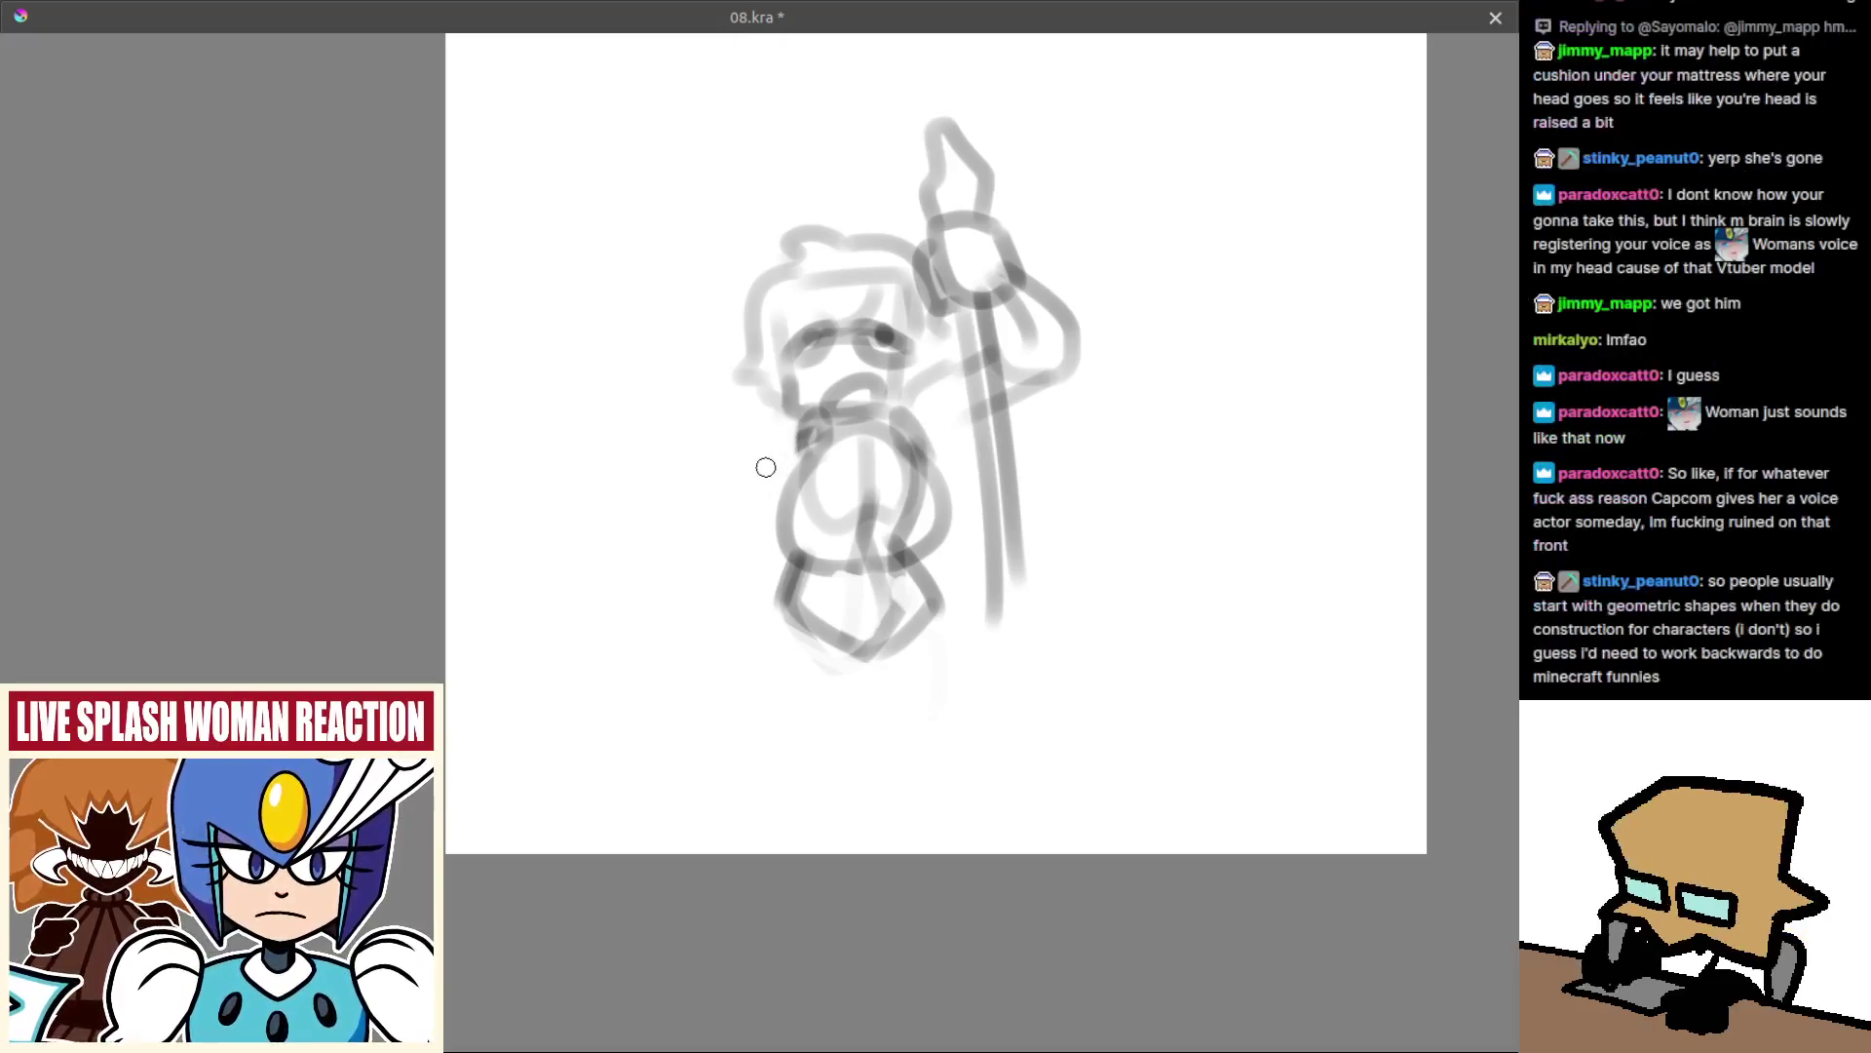
# Flip the mirrored view back and reinforce the pelvis outline with a heavier curve running from hip to hip.
pyautogui.press('m')
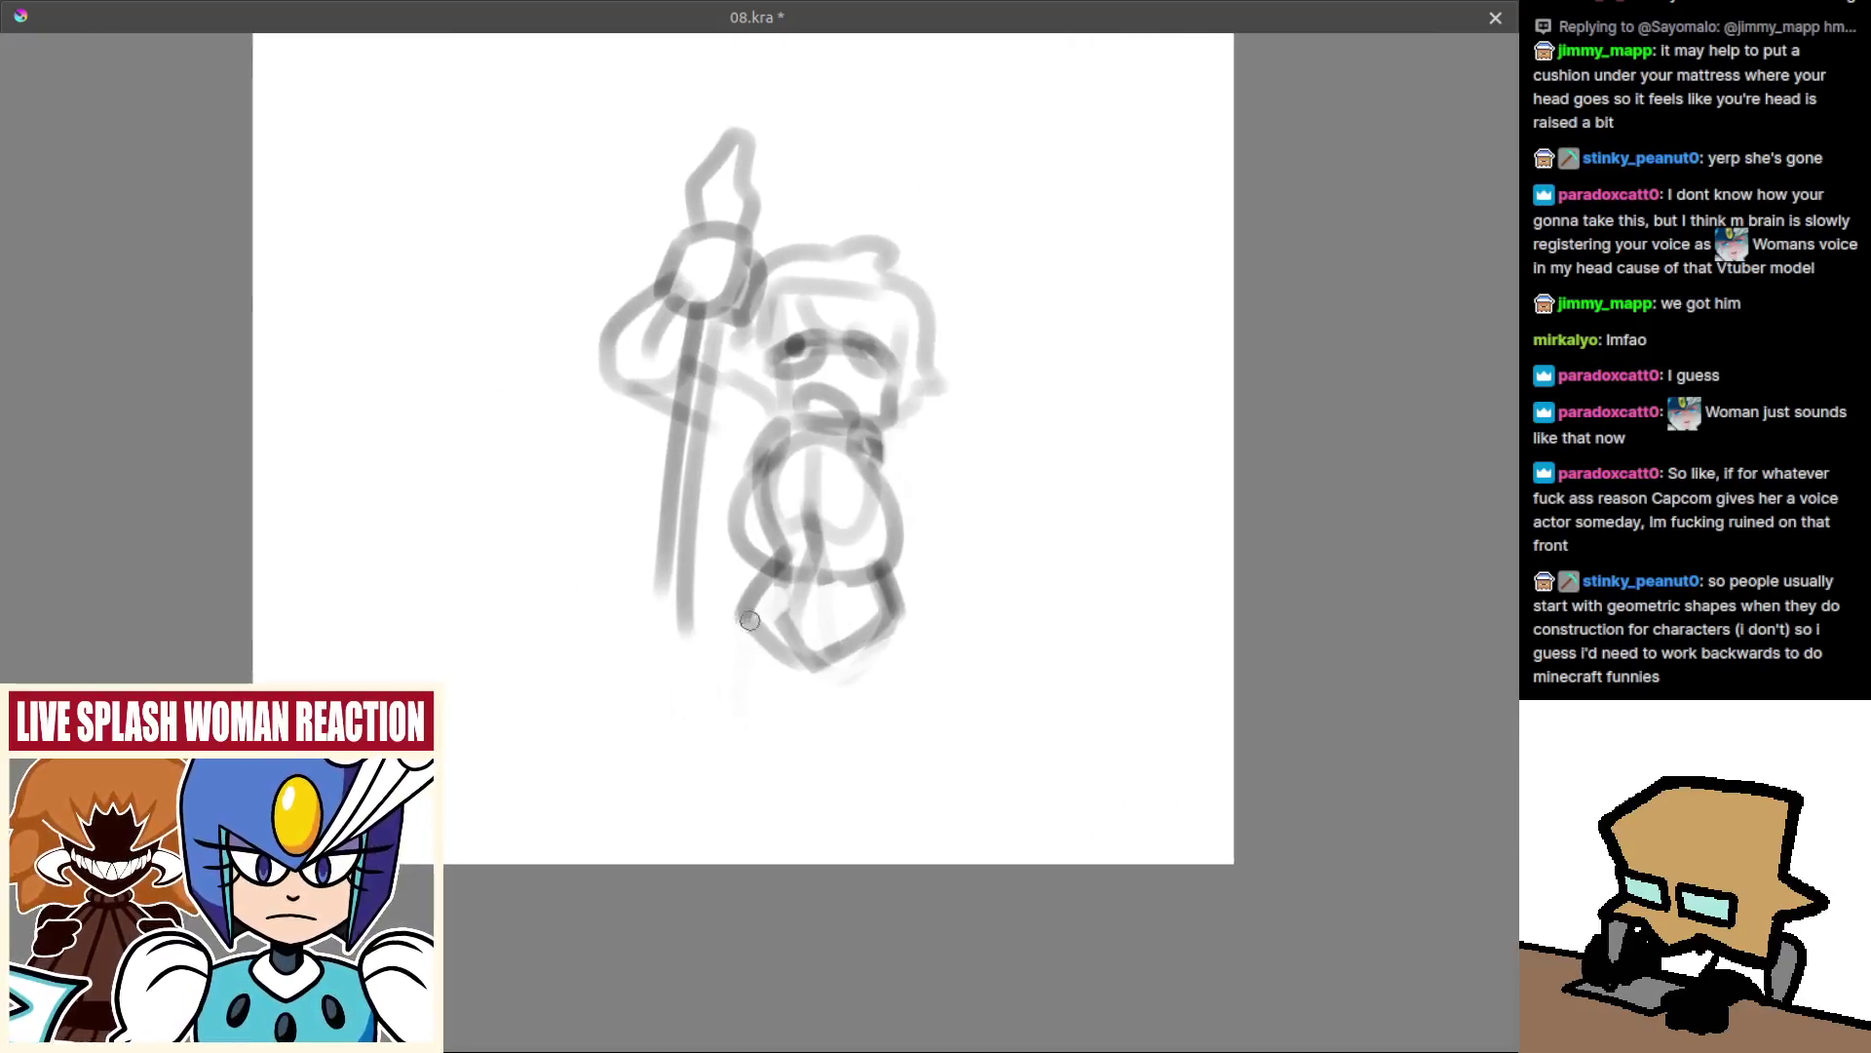
pyautogui.moveTo(739, 601)
pyautogui.mouseDown()
pyautogui.moveTo(787, 650)
pyautogui.moveTo(757, 644)
pyautogui.moveTo(836, 630)
pyautogui.moveTo(768, 631)
pyautogui.mouseUp()
pyautogui.hotkey('ctrl', 'z')
pyautogui.hotkey('ctrl', 'z')
pyautogui.hotkey('ctrl', 'z')
pyautogui.hotkey('ctrl', 'z')
pyautogui.moveTo(776, 559)
pyautogui.mouseDown()
pyautogui.moveTo(740, 589)
pyautogui.moveTo(805, 655)
pyautogui.moveTo(901, 601)
pyautogui.mouseUp()
pyautogui.hotkey('ctrl', 'z')
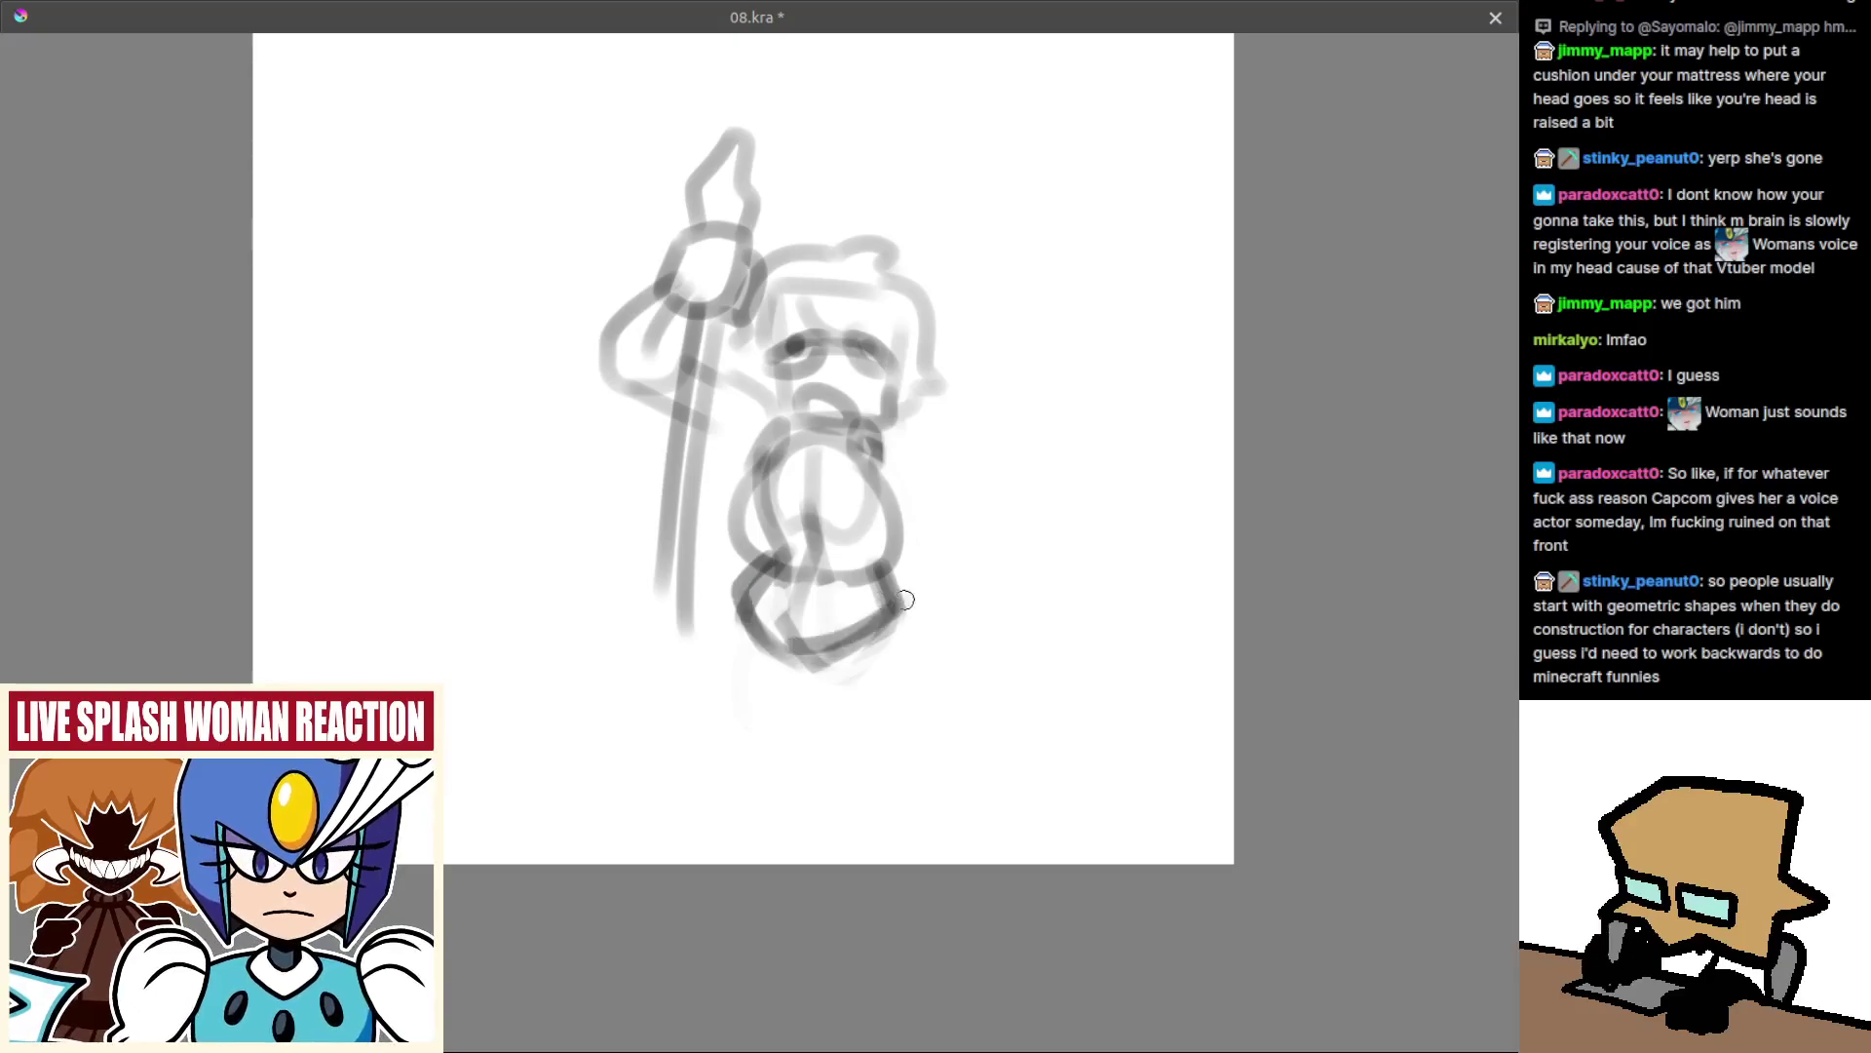
# Try a thigh curve sweeping down and outward from the spear-side hip across the spear shaft.
pyautogui.moveTo(740, 628); pyautogui.dragTo(724, 692)
pyautogui.hotkey('ctrl', 'z')
pyautogui.moveTo(743, 575)
pyautogui.mouseDown()
pyautogui.moveTo(665, 668)
pyautogui.moveTo(697, 731)
pyautogui.moveTo(675, 749)
pyautogui.mouseUp()
pyautogui.hotkey('ctrl', 'z')
pyautogui.hotkey('ctrl', 'z')
pyautogui.hotkey('ctrl', 'z')
pyautogui.hotkey('ctrl', 'z')
# Try a pair of wide thigh curves, one bowing outward from each hip.
pyautogui.moveTo(739, 578); pyautogui.dragTo(756, 802)
pyautogui.hotkey('ctrl', 'z')
pyautogui.moveTo(902, 594)
pyautogui.mouseDown()
pyautogui.moveTo(941, 630)
pyautogui.moveTo(891, 750)
pyautogui.mouseUp()
pyautogui.hotkey('ctrl', 'z')
pyautogui.hotkey('ctrl', 'z')
pyautogui.moveTo(898, 591)
pyautogui.mouseDown()
pyautogui.moveTo(927, 731)
pyautogui.moveTo(889, 775)
pyautogui.mouseUp()
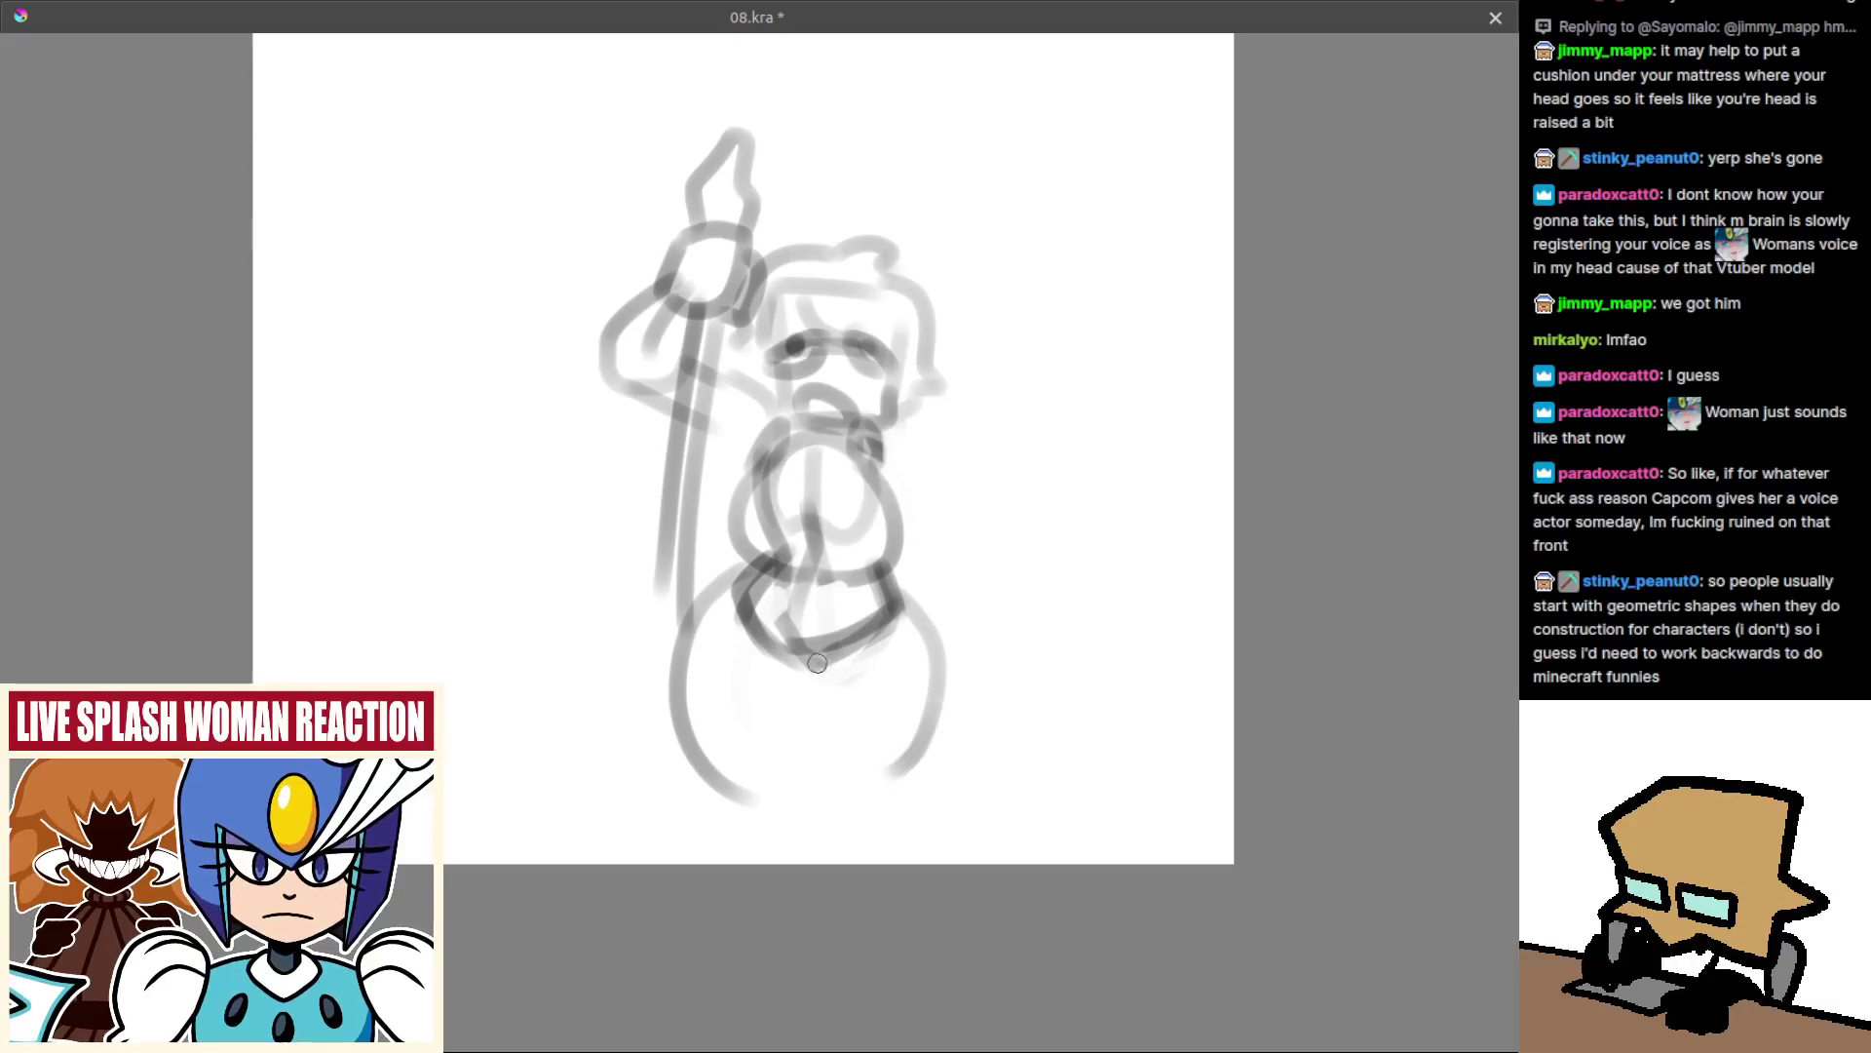
pyautogui.hotkey('ctrl', 'z')
pyautogui.hotkey('ctrl', 'z')
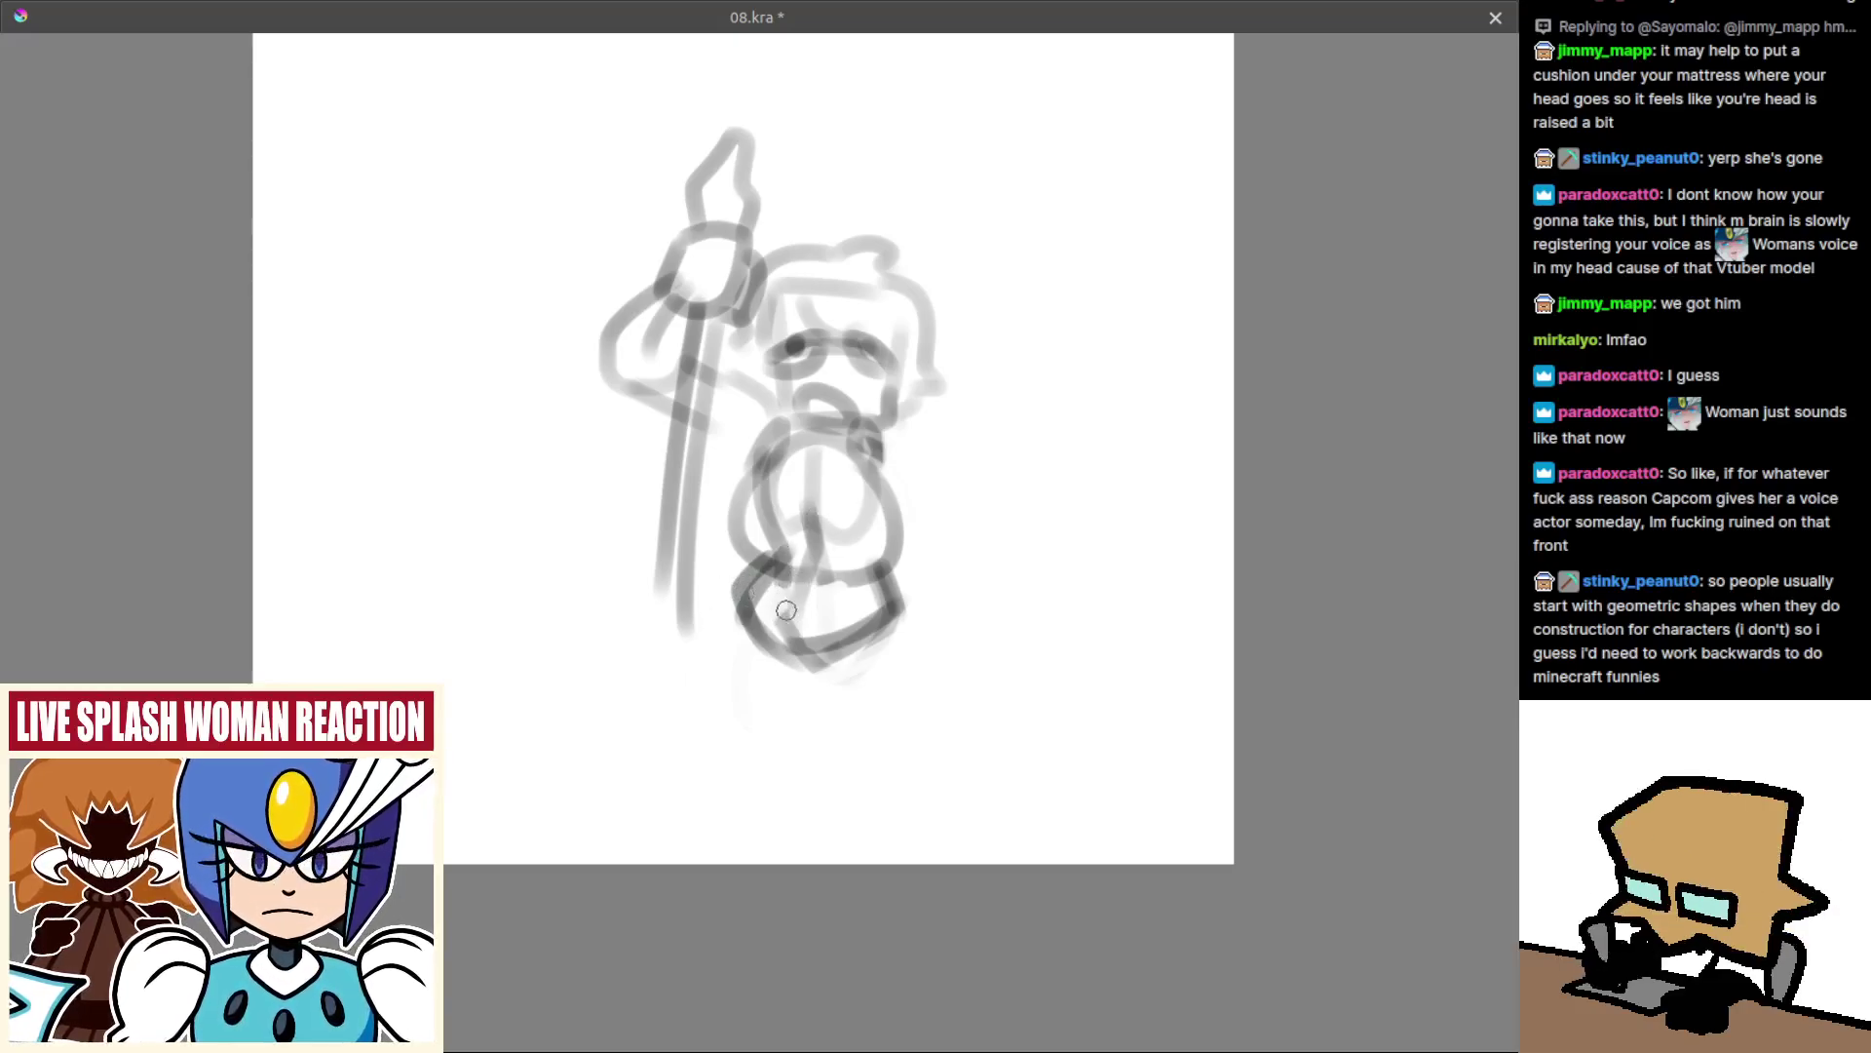
# Rework the pelvis with darker angular strokes that meet in a shallow V at its base.
pyautogui.hotkey('ctrl', 'z')
pyautogui.moveTo(766, 563)
pyautogui.mouseDown()
pyautogui.moveTo(743, 594)
pyautogui.moveTo(785, 649)
pyautogui.moveTo(887, 614)
pyautogui.moveTo(791, 645)
pyautogui.moveTo(738, 592)
pyautogui.mouseUp()
pyautogui.hotkey('ctrl', 'z')
pyautogui.hotkey('ctrl', 'z')
pyautogui.hotkey('ctrl', 'z')
# Try a long leg line sweeping far outward from the spear-side hip.
pyautogui.moveTo(794, 648)
pyautogui.mouseDown()
pyautogui.moveTo(756, 607)
pyautogui.moveTo(780, 629)
pyautogui.moveTo(696, 645)
pyautogui.moveTo(729, 600)
pyautogui.moveTo(638, 676)
pyautogui.mouseUp()
pyautogui.hotkey('ctrl', 'z')
pyautogui.moveTo(736, 576)
pyautogui.mouseDown()
pyautogui.moveTo(624, 775)
pyautogui.moveTo(581, 764)
pyautogui.moveTo(584, 799)
pyautogui.mouseUp()
pyautogui.hotkey('ctrl', 'z')
pyautogui.hotkey('ctrl', 'z')
pyautogui.moveTo(736, 575); pyautogui.dragTo(590, 809)
pyautogui.hotkey('ctrl', 'z')
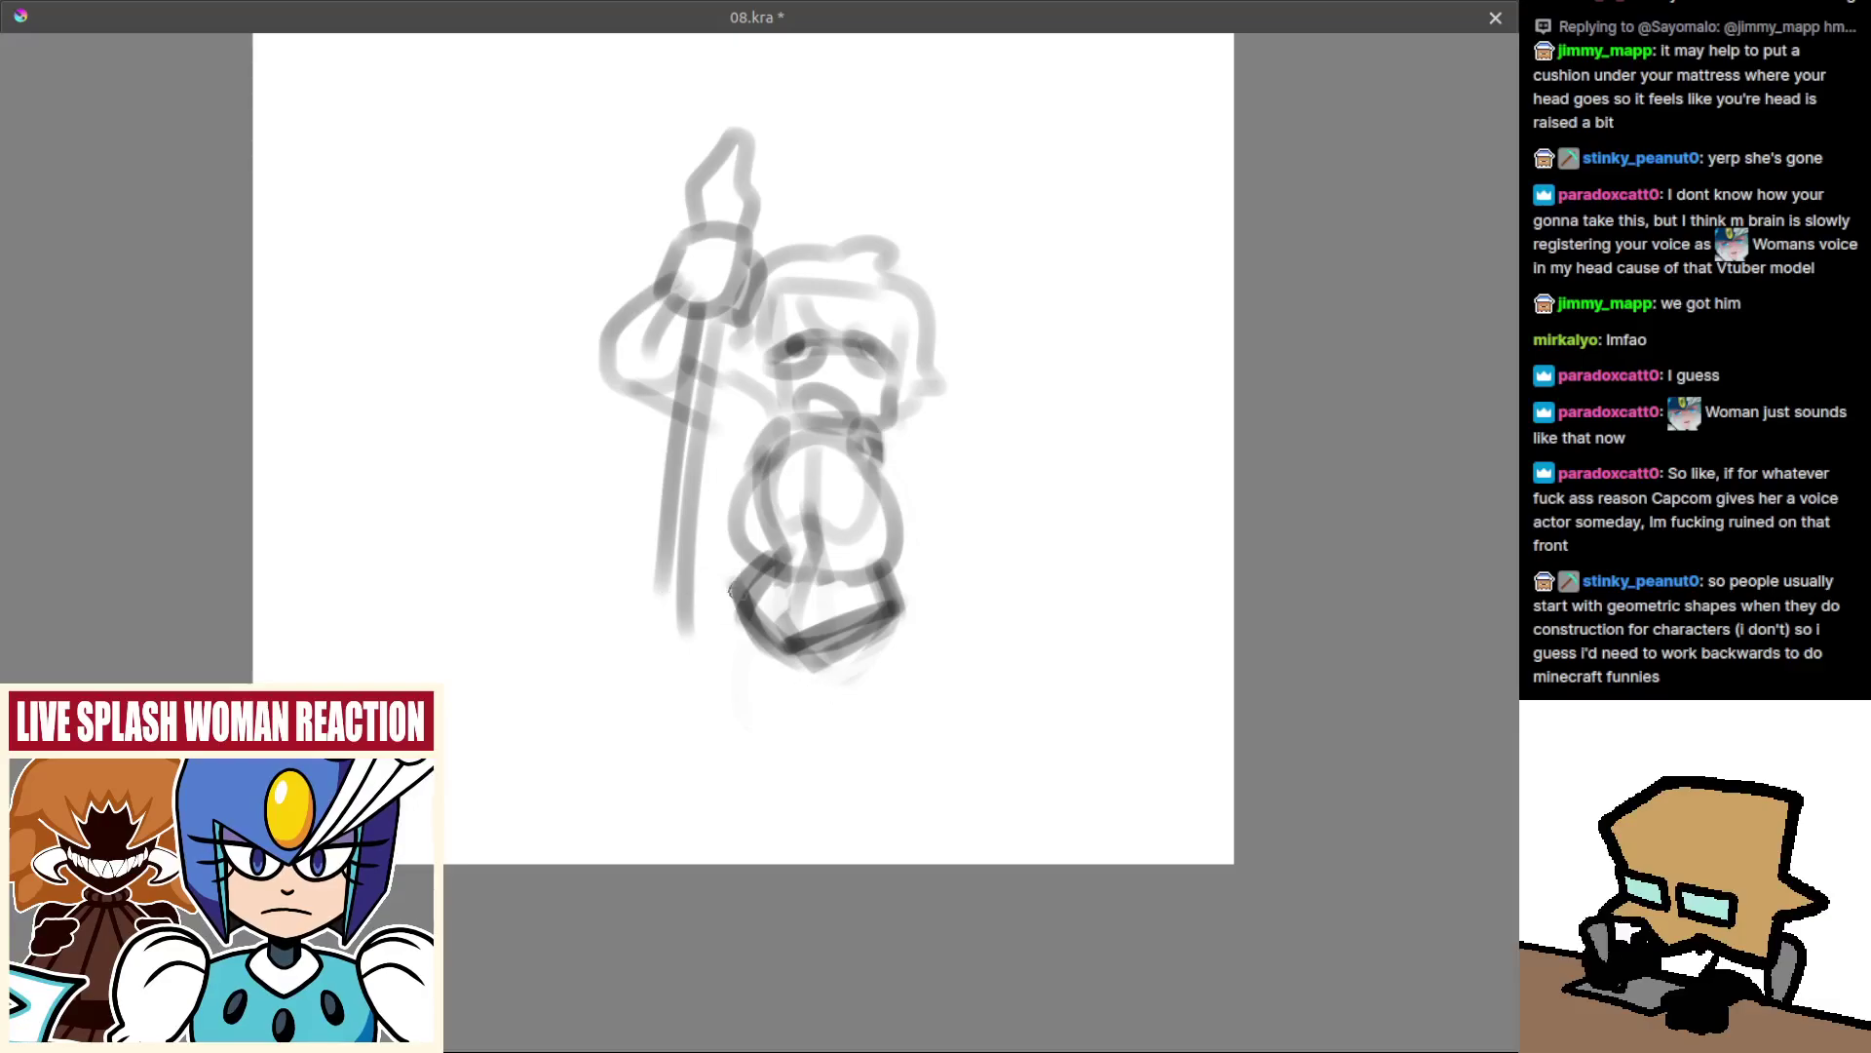
# Move the whole sketch up and to the left on the canvas, and switch back to the brush.
pyautogui.scroll(-2, 820, 728)
pyautogui.moveTo(820, 728); pyautogui.dragTo(835, 749)
pyautogui.press('t')
pyautogui.moveTo(823, 722)
pyautogui.mouseDown()
pyautogui.moveTo(772, 647)
pyautogui.moveTo(702, 623)
pyautogui.moveTo(712, 583)
pyautogui.moveTo(626, 613)
pyautogui.mouseUp()
pyautogui.press('b')
pyautogui.hotkey('ctrl', 'z')
pyautogui.hotkey('ctrl', 'z')
# Try a large rounded leg curve from the spear-side hip and a smaller one from the opposite hip.
pyautogui.moveTo(711, 532)
pyautogui.mouseDown()
pyautogui.moveTo(606, 657)
pyautogui.moveTo(676, 803)
pyautogui.mouseUp()
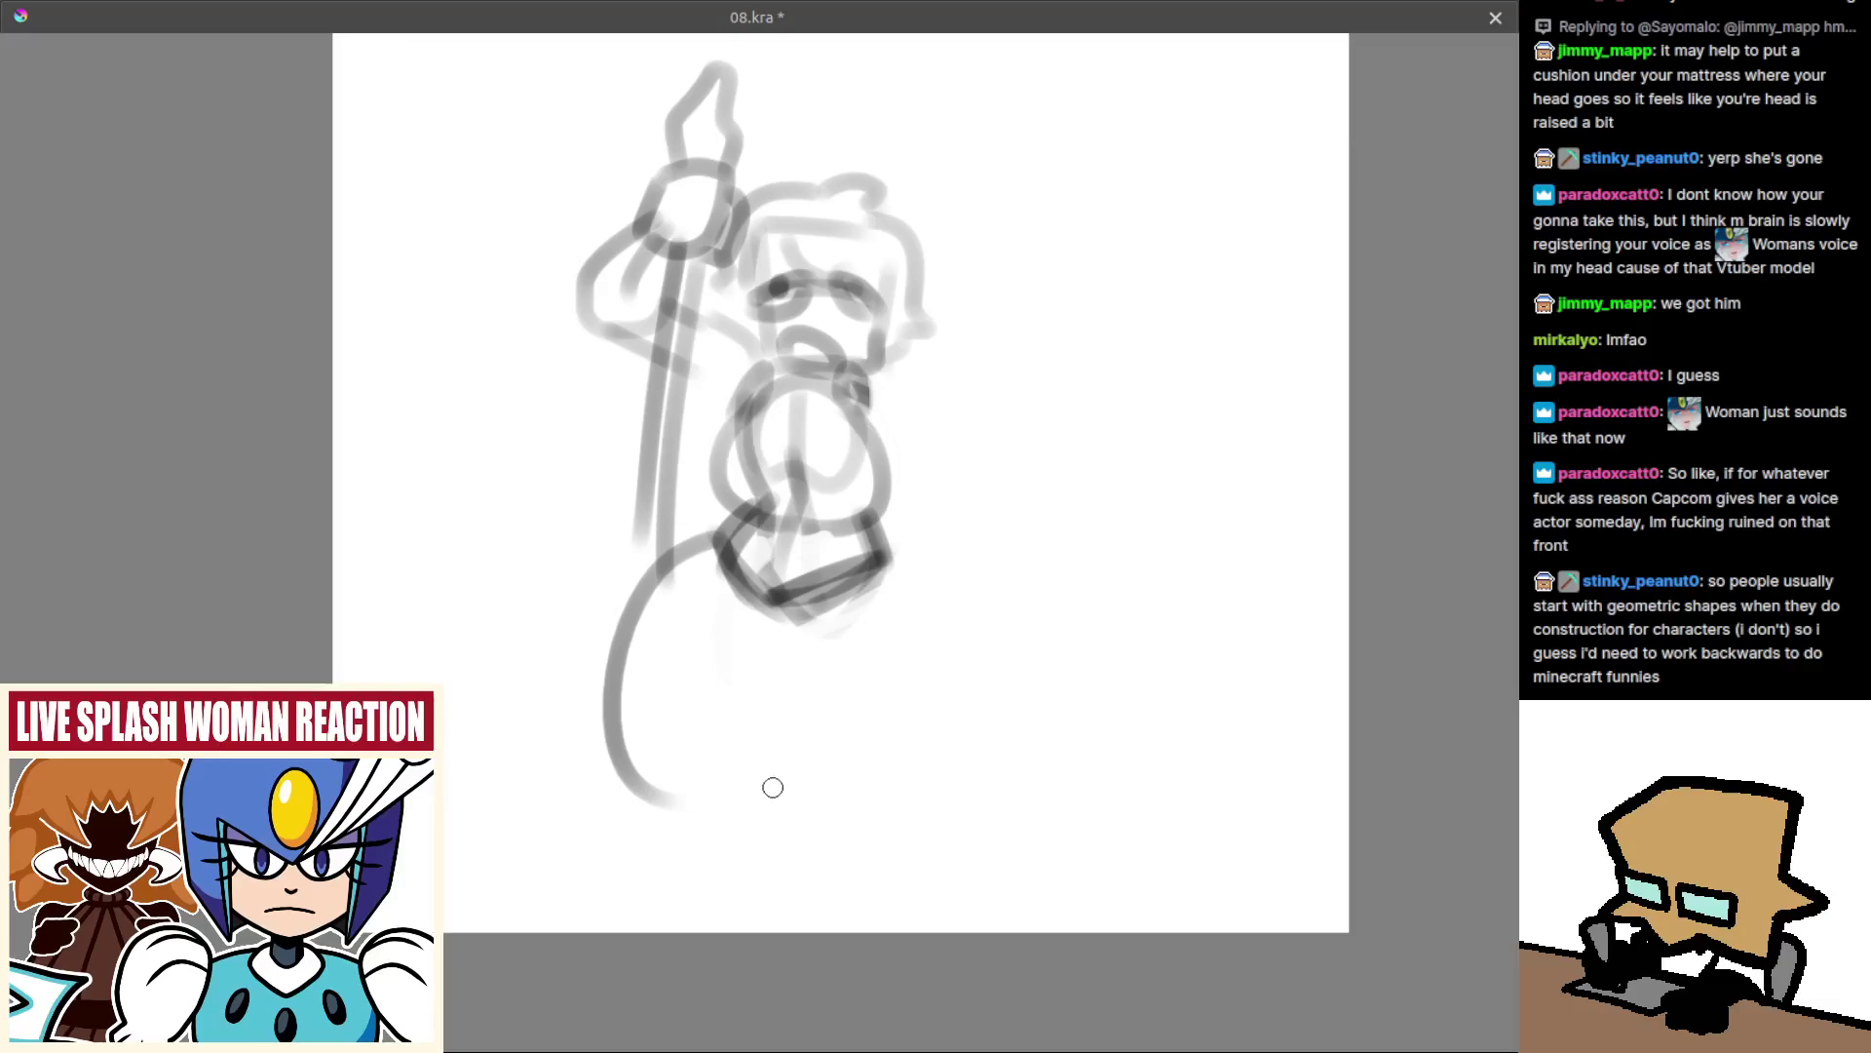
pyautogui.moveTo(889, 546)
pyautogui.mouseDown()
pyautogui.moveTo(915, 610)
pyautogui.moveTo(887, 611)
pyautogui.moveTo(837, 730)
pyautogui.mouseUp()
pyautogui.hotkey('ctrl', 'z')
pyautogui.hotkey('ctrl', 'z')
pyautogui.hotkey('ctrl', 'z')
pyautogui.hotkey('ctrl', 'z')
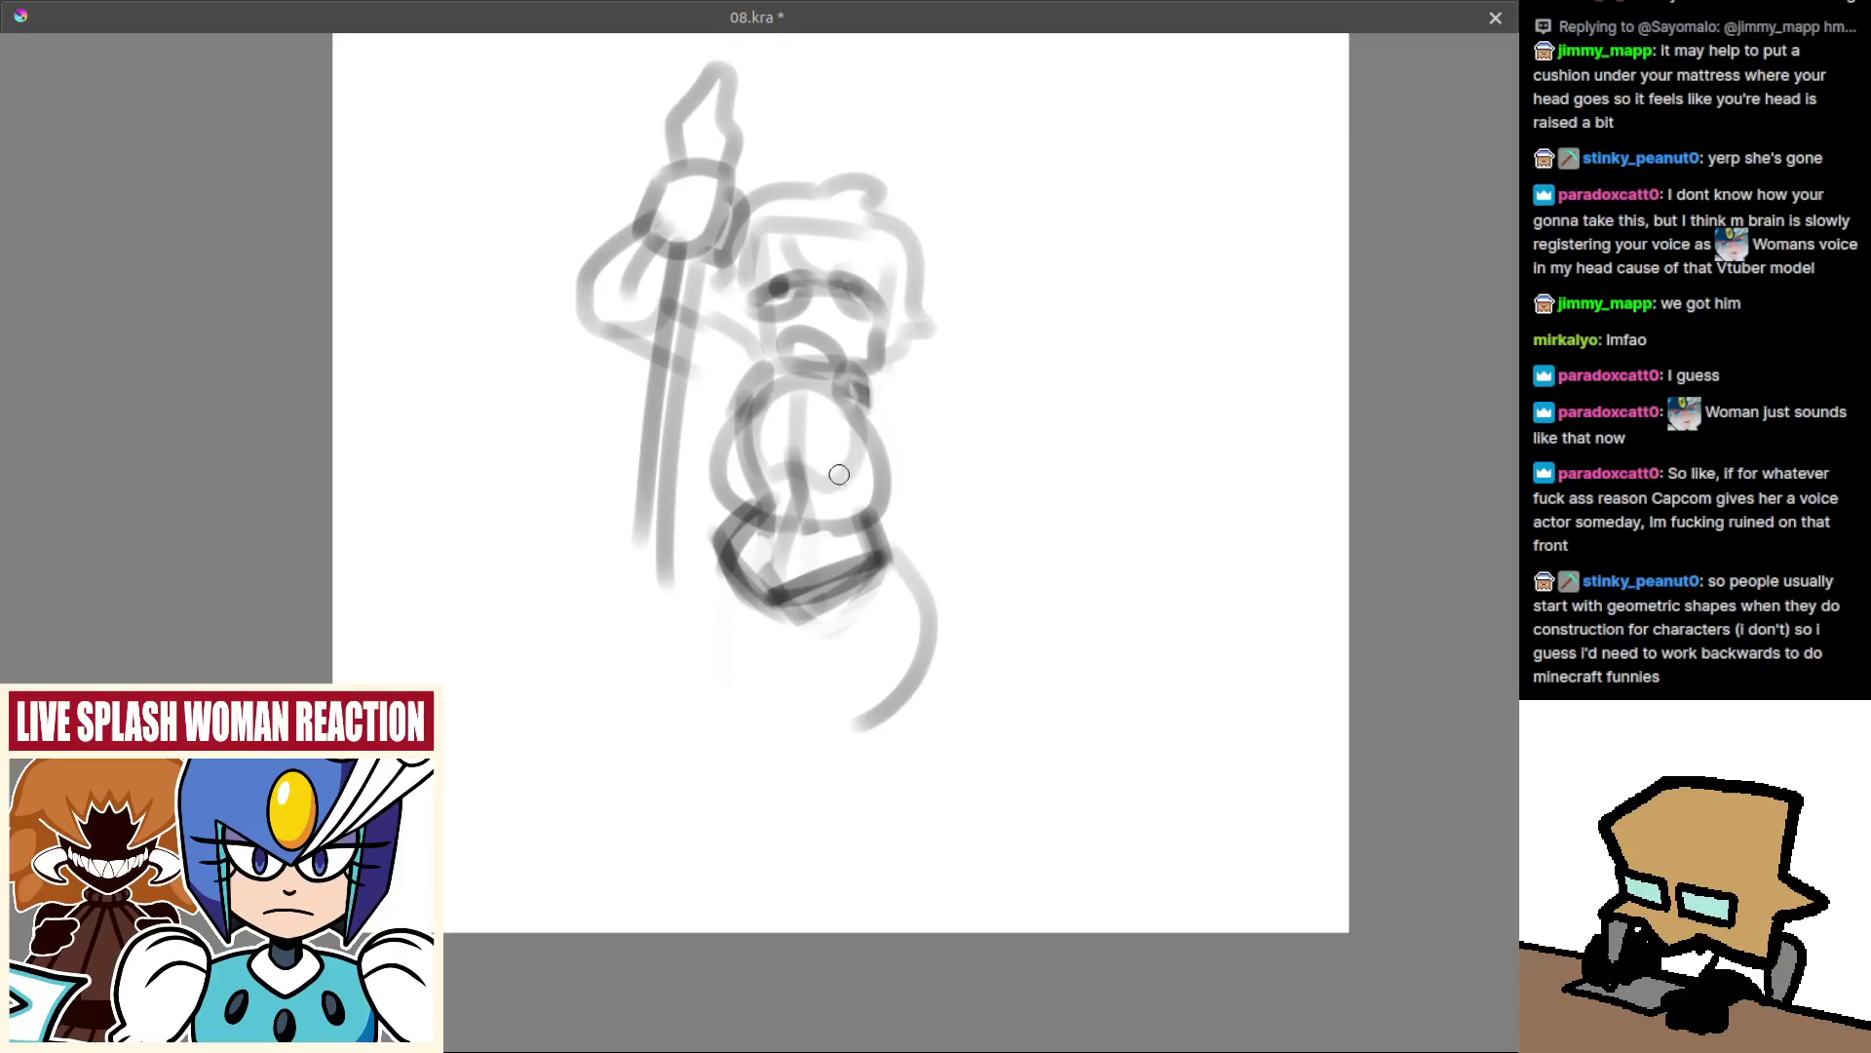
pyautogui.hotkey('ctrl', 'z')
# Sketch a long inner-leg curve starting beneath the pelvis, bowing toward the spear side and hooking back at its end.
pyautogui.moveTo(803, 524)
pyautogui.mouseDown()
pyautogui.moveTo(721, 838)
pyautogui.moveTo(702, 815)
pyautogui.mouseUp()
pyautogui.hotkey('ctrl', 'z')
pyautogui.hotkey('ctrl', 'z')
pyautogui.moveTo(804, 532); pyautogui.dragTo(721, 878)
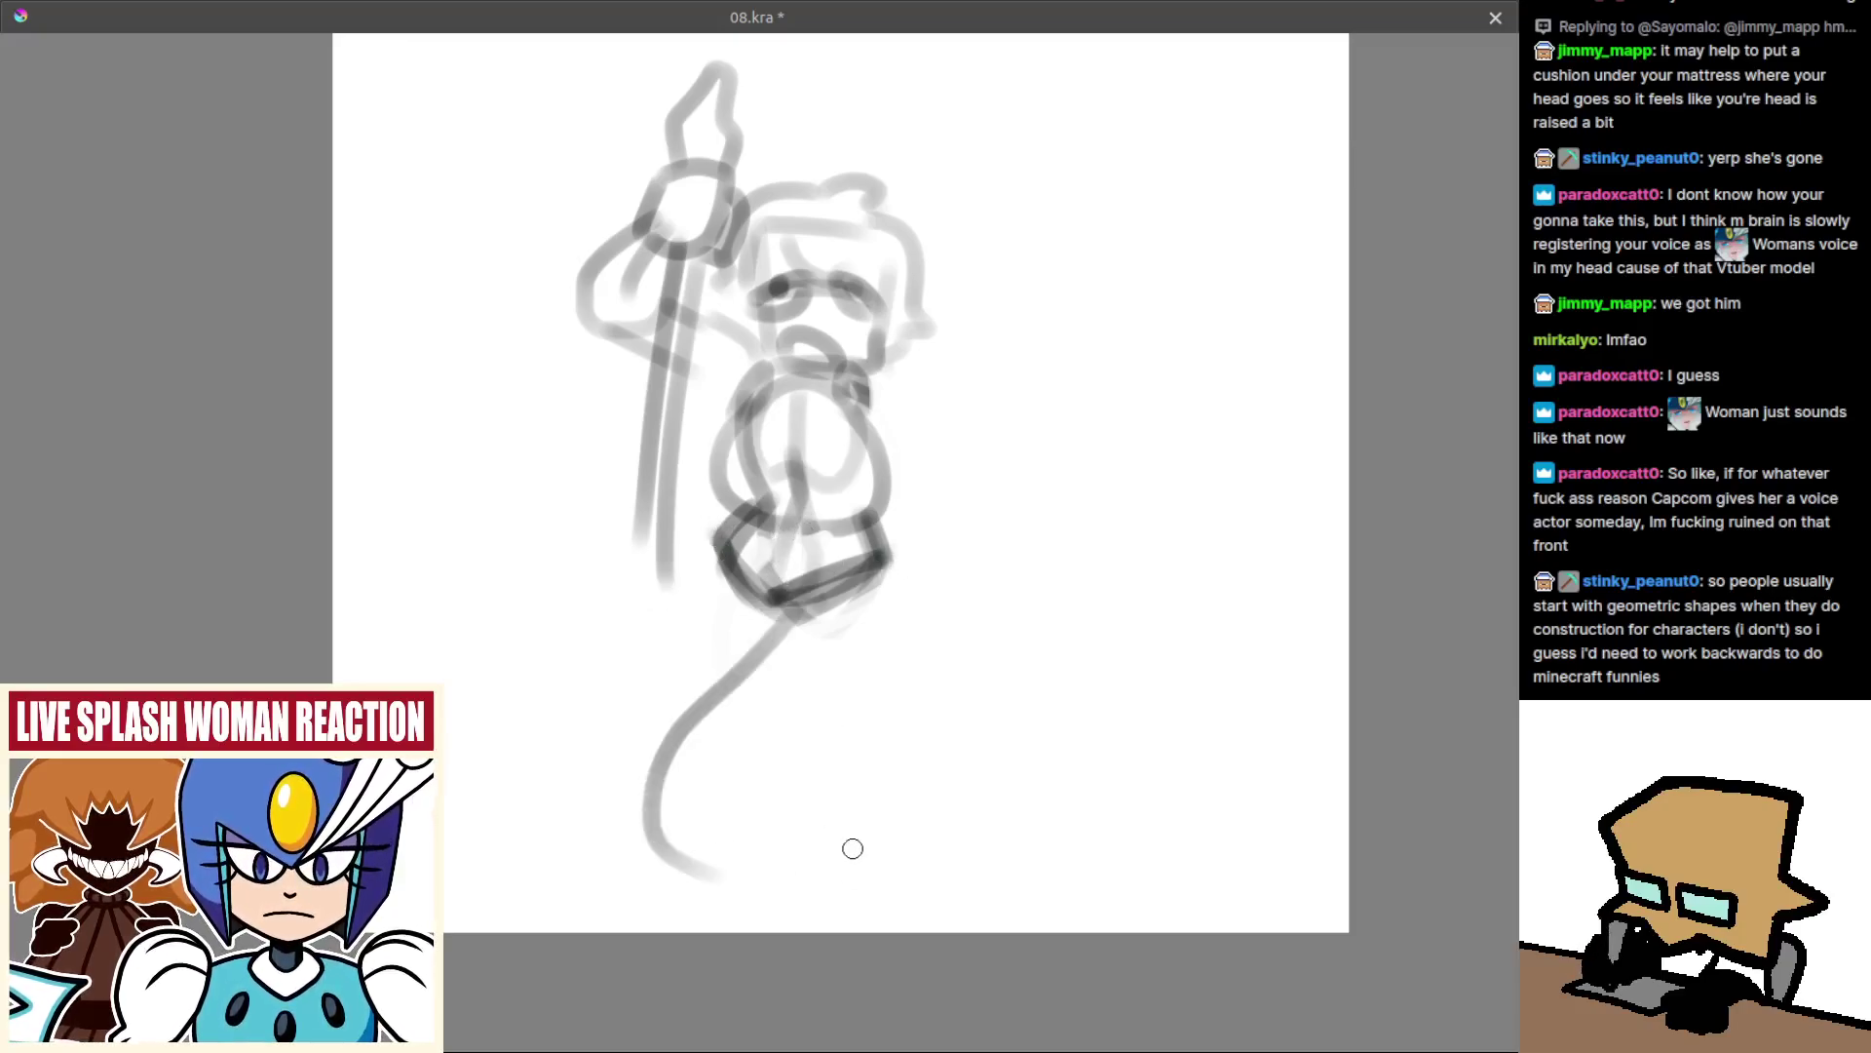
pyautogui.hotkey('ctrl', 'z')
pyautogui.moveTo(784, 512); pyautogui.dragTo(882, 849)
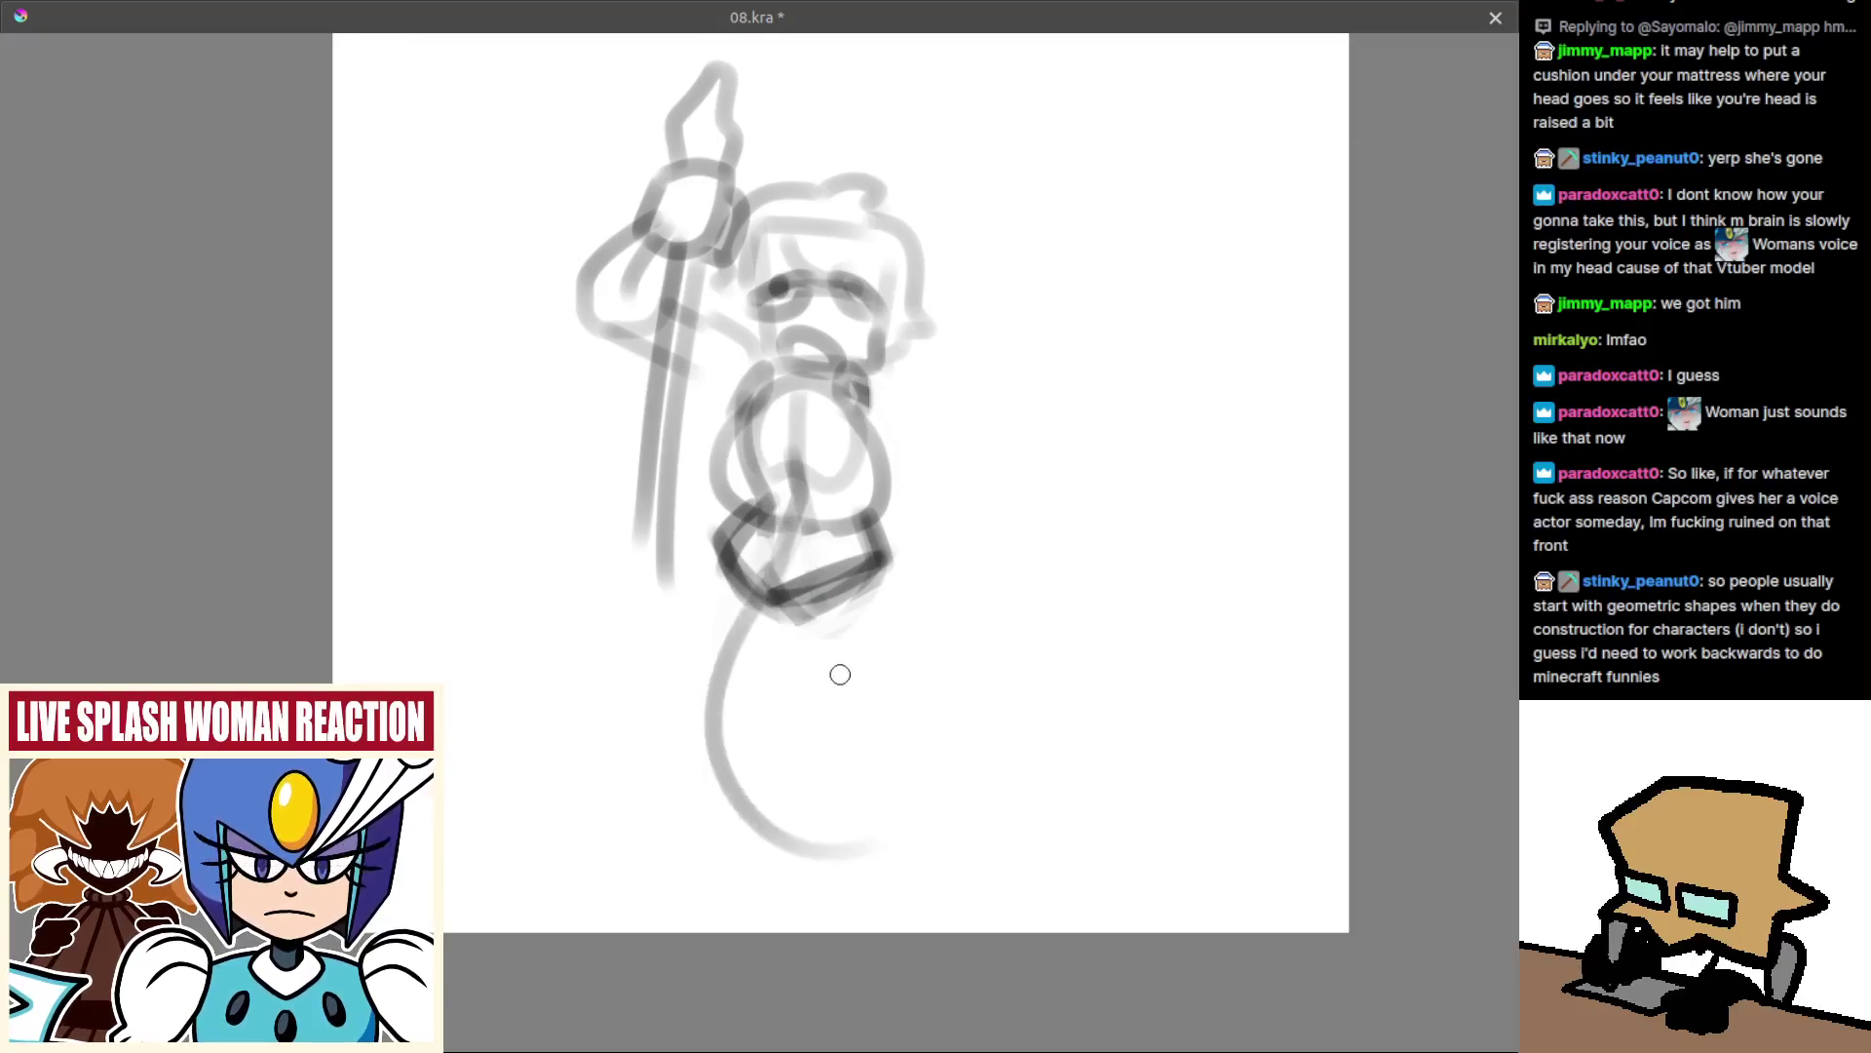
pyautogui.hotkey('ctrl', 'z')
# Try the outer leg curve from the spear-side hip in both the normal and mirrored views.
pyautogui.moveTo(715, 541)
pyautogui.mouseDown()
pyautogui.moveTo(638, 674)
pyautogui.moveTo(630, 610)
pyautogui.moveTo(633, 722)
pyautogui.mouseUp()
pyautogui.hotkey('ctrl', 'z')
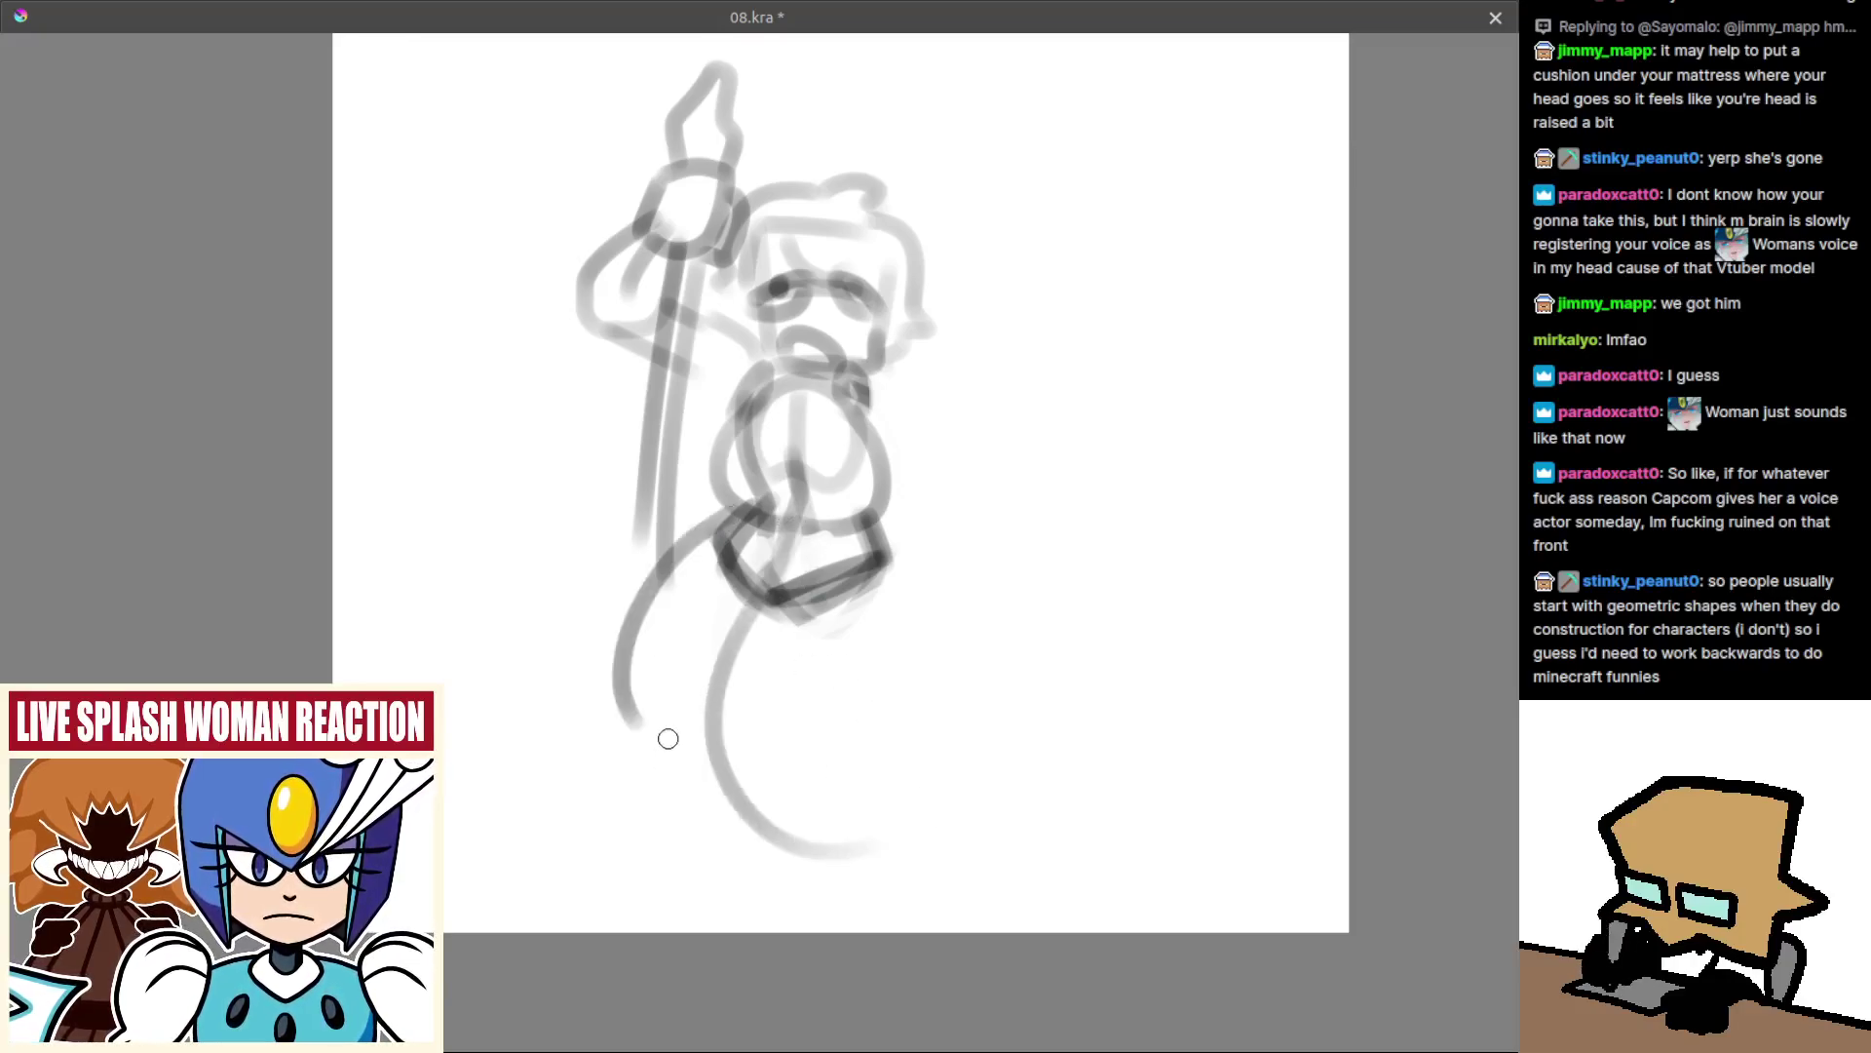
pyautogui.hotkey('ctrl', 'z')
pyautogui.moveTo(732, 517); pyautogui.dragTo(648, 804)
pyautogui.press('m')
pyautogui.hotkey('ctrl', 'z')
pyautogui.moveTo(792, 518)
pyautogui.mouseDown()
pyautogui.moveTo(898, 627)
pyautogui.moveTo(904, 729)
pyautogui.moveTo(863, 834)
pyautogui.mouseUp()
pyautogui.hotkey('ctrl', 'z')
pyautogui.hotkey('ctrl', 'z')
# Sketch the outer leg curve on a rotated canvas, sweeping from the spear-side hip around the inner-leg curve, and reset the rotation.
pyautogui.moveTo(860, 585)
pyautogui.mouseDown()
pyautogui.moveTo(818, 455)
pyautogui.moveTo(792, 447)
pyautogui.mouseUp()
pyautogui.hotkey('ctrl', 'z')
pyautogui.moveTo(752, 541)
pyautogui.mouseDown()
pyautogui.moveTo(974, 447)
pyautogui.moveTo(1054, 479)
pyautogui.mouseUp()
pyautogui.hotkey('ctrl', 'z')
pyautogui.moveTo(836, 508); pyautogui.dragTo(1017, 504)
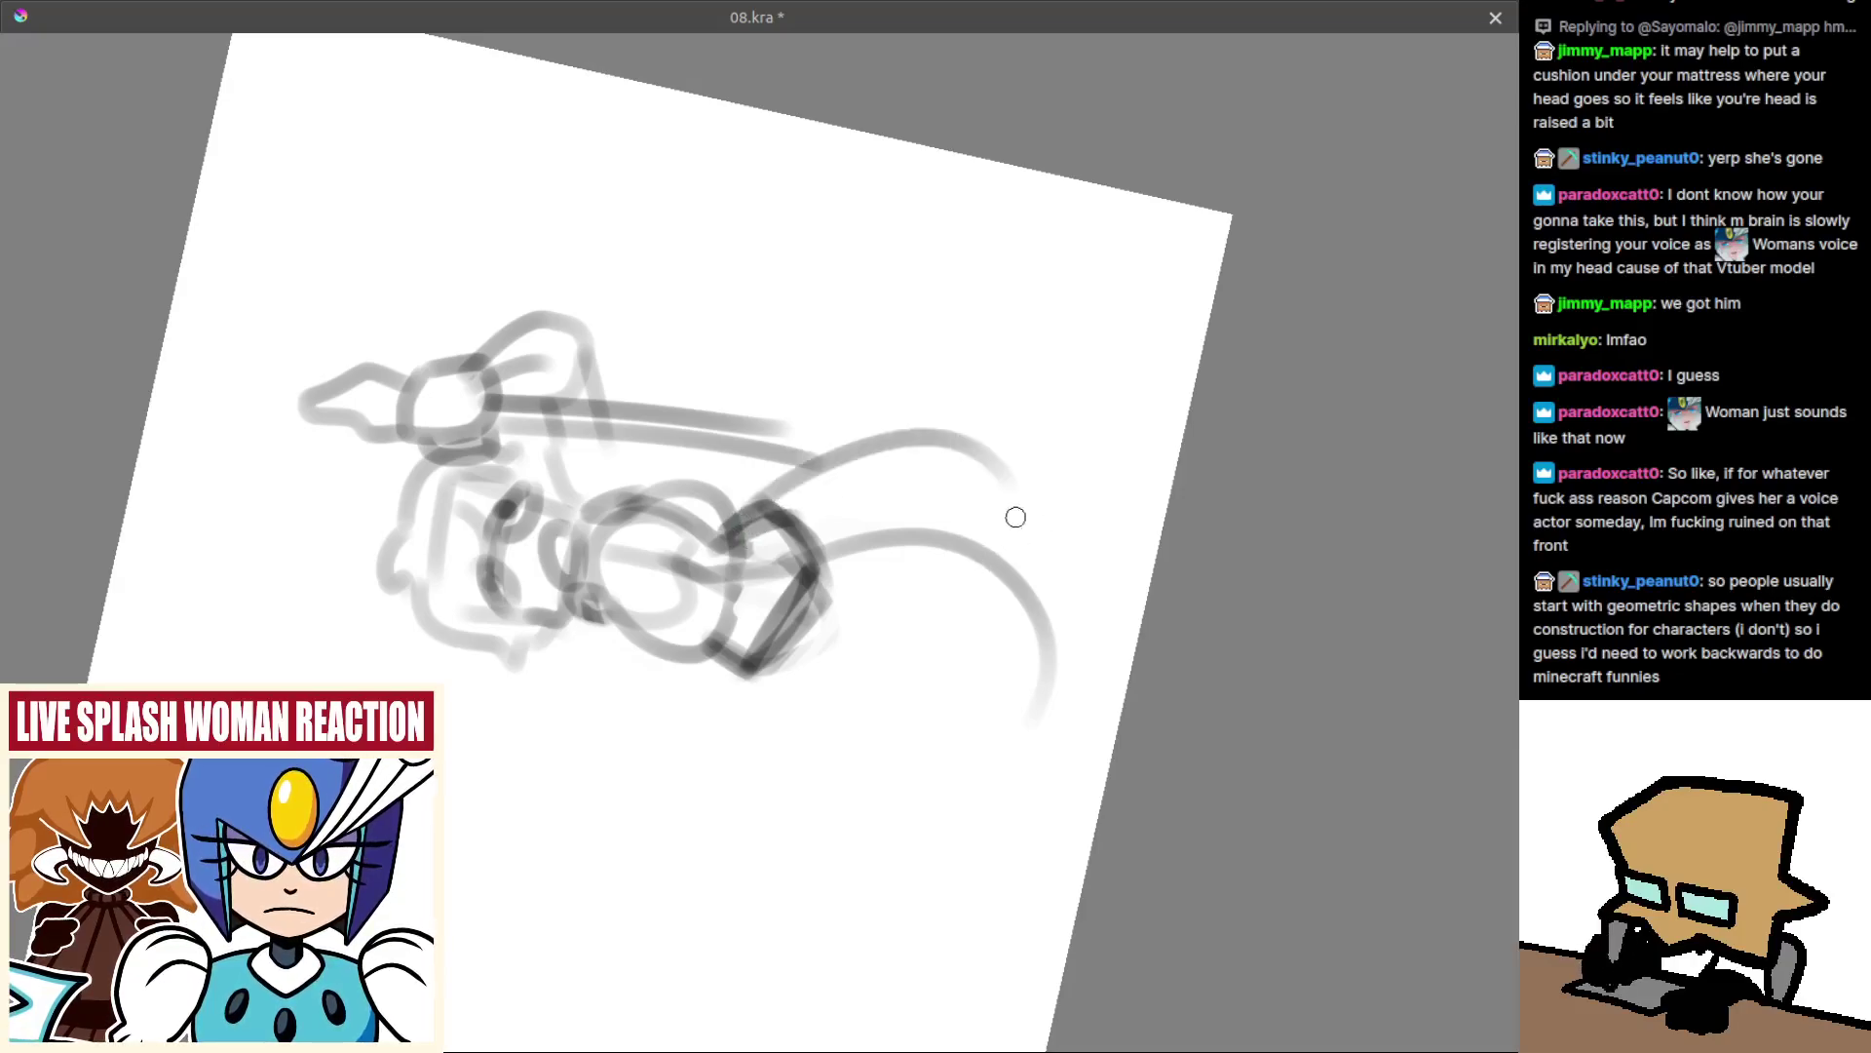
pyautogui.hotkey('ctrl', 'z')
pyautogui.moveTo(752, 499); pyautogui.dragTo(1100, 575)
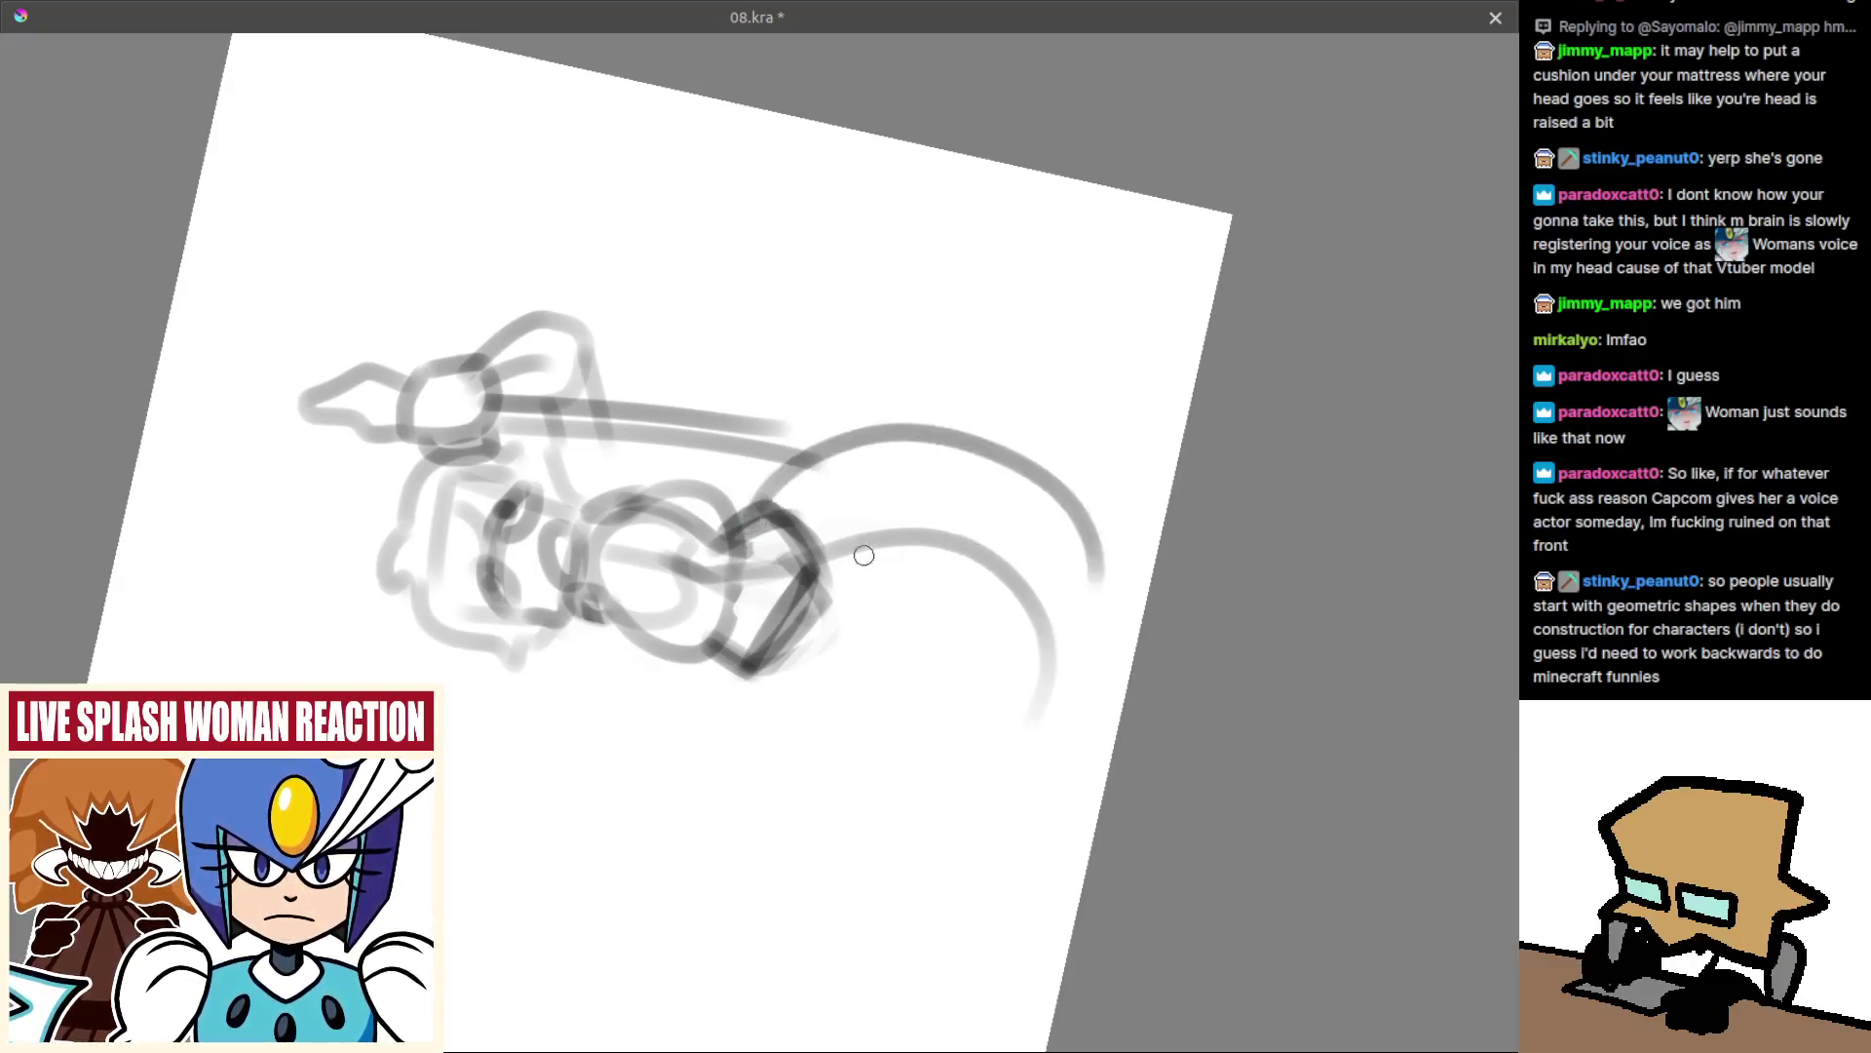
pyautogui.hotkey('ctrl', 'z')
pyautogui.moveTo(752, 492); pyautogui.dragTo(1076, 729)
pyautogui.press('5')
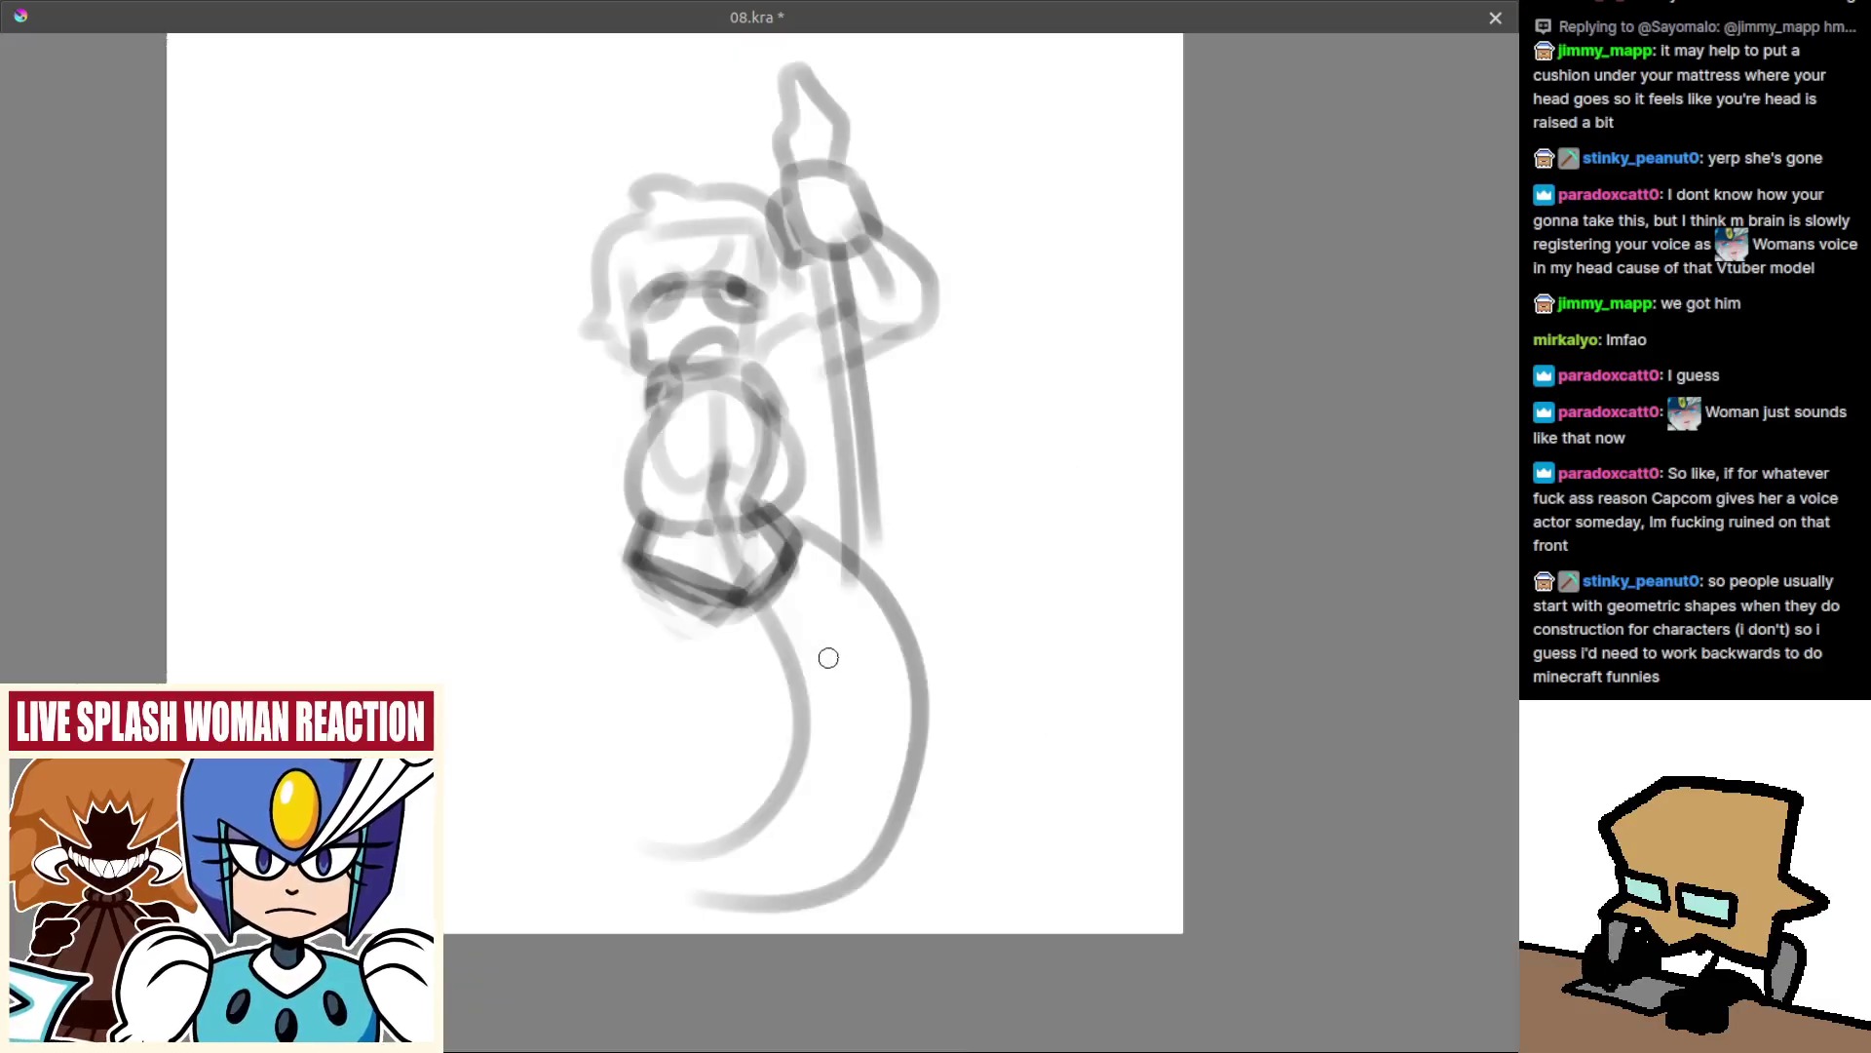
# Sketch a thigh curve from the hip opposite the spear, bowing outward and turning in toward the inner-leg curve.
pyautogui.moveTo(631, 544)
pyautogui.mouseDown()
pyautogui.moveTo(602, 672)
pyautogui.moveTo(673, 778)
pyautogui.moveTo(735, 733)
pyautogui.mouseUp()
pyautogui.hotkey('ctrl', 'z')
pyautogui.moveTo(748, 893); pyautogui.dragTo(563, 731)
pyautogui.hotkey('ctrl', 'z')
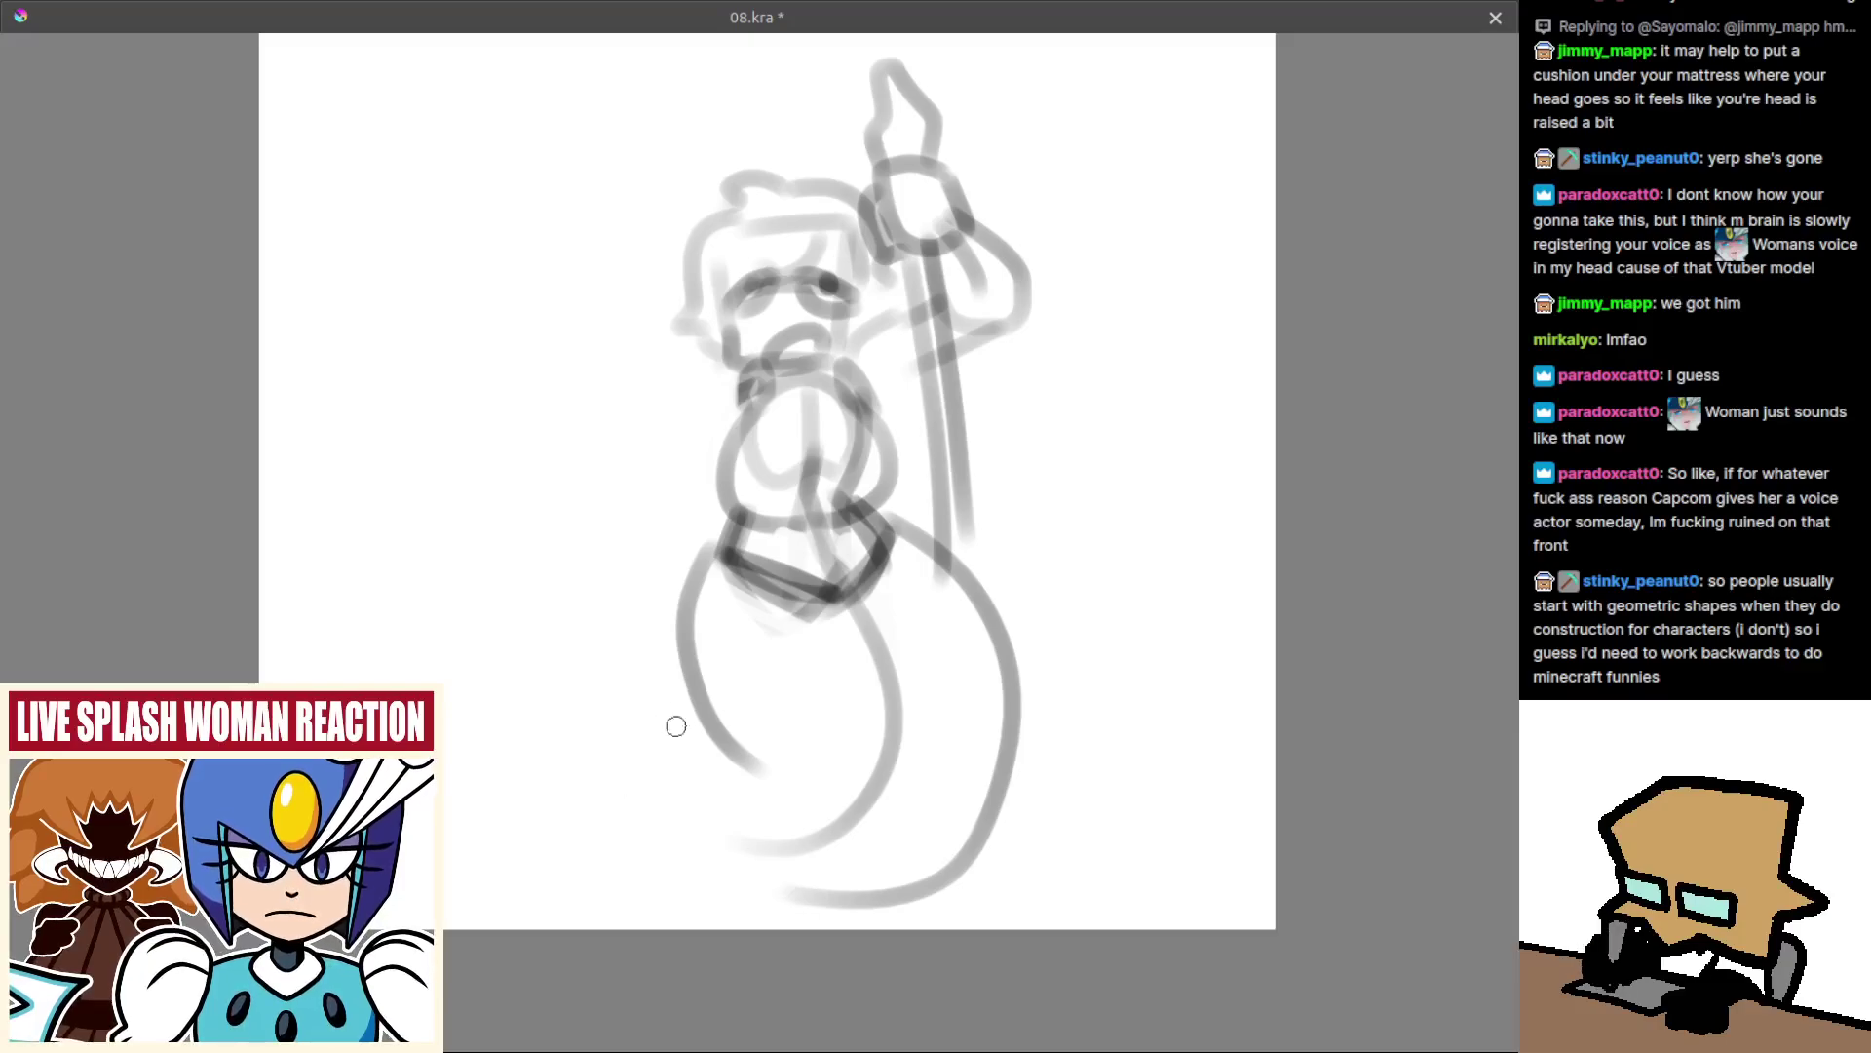
# Sketch a folded-leg loop on the side opposite the spear, sweeping along the ground to meet the outer leg curve.
pyautogui.hotkey('ctrl', 'z')
pyautogui.moveTo(681, 739); pyautogui.dragTo(541, 701)
pyautogui.hotkey('ctrl', 'z')
pyautogui.moveTo(796, 891)
pyautogui.mouseDown()
pyautogui.moveTo(557, 825)
pyautogui.moveTo(518, 850)
pyautogui.moveTo(497, 822)
pyautogui.moveTo(636, 670)
pyautogui.moveTo(682, 881)
pyautogui.moveTo(801, 883)
pyautogui.mouseUp()
pyautogui.hotkey('ctrl', 'z')
pyautogui.hotkey('ctrl', 'z')
pyautogui.hotkey('ctrl', 'z')
pyautogui.hotkey('ctrl', 'z')
pyautogui.hotkey('ctrl', 'z')
pyautogui.moveTo(647, 869); pyautogui.dragTo(848, 895)
pyautogui.moveTo(885, 731); pyautogui.dragTo(821, 699)
# Sketch short, curved foot shapes protruding from behind the spear-side leg, undoing unsuitable strokes.
pyautogui.moveTo(947, 728); pyautogui.dragTo(1069, 756)
pyautogui.hotkey('ctrl', 'z')
pyautogui.moveTo(932, 657)
pyautogui.mouseDown()
pyautogui.moveTo(1061, 740)
pyautogui.moveTo(968, 784)
pyautogui.moveTo(994, 756)
pyautogui.moveTo(1070, 803)
pyautogui.moveTo(1007, 769)
pyautogui.moveTo(951, 787)
pyautogui.mouseUp()
pyautogui.hotkey('ctrl', 'z')
pyautogui.hotkey('ctrl', 'z')
pyautogui.hotkey('ctrl', 'z')
pyautogui.hotkey('ctrl', 'z')
pyautogui.moveTo(955, 689)
pyautogui.mouseDown()
pyautogui.moveTo(1027, 733)
pyautogui.moveTo(948, 793)
pyautogui.moveTo(1028, 735)
pyautogui.moveTo(938, 786)
pyautogui.mouseUp()
pyautogui.hotkey('ctrl', 'z')
pyautogui.moveTo(970, 664); pyautogui.dragTo(1045, 670)
pyautogui.hotkey('ctrl', 'z')
pyautogui.moveTo(943, 644)
pyautogui.mouseDown()
pyautogui.moveTo(990, 693)
pyautogui.moveTo(1031, 682)
pyautogui.moveTo(1010, 691)
pyautogui.mouseUp()
pyautogui.hotkey('ctrl', 'z')
pyautogui.moveTo(835, 712); pyautogui.dragTo(764, 868)
# Sketch the arm opposite the spear as a rounded shoulder with a line angled down and outward beside the torso.
pyautogui.scroll(5, 790, 751)
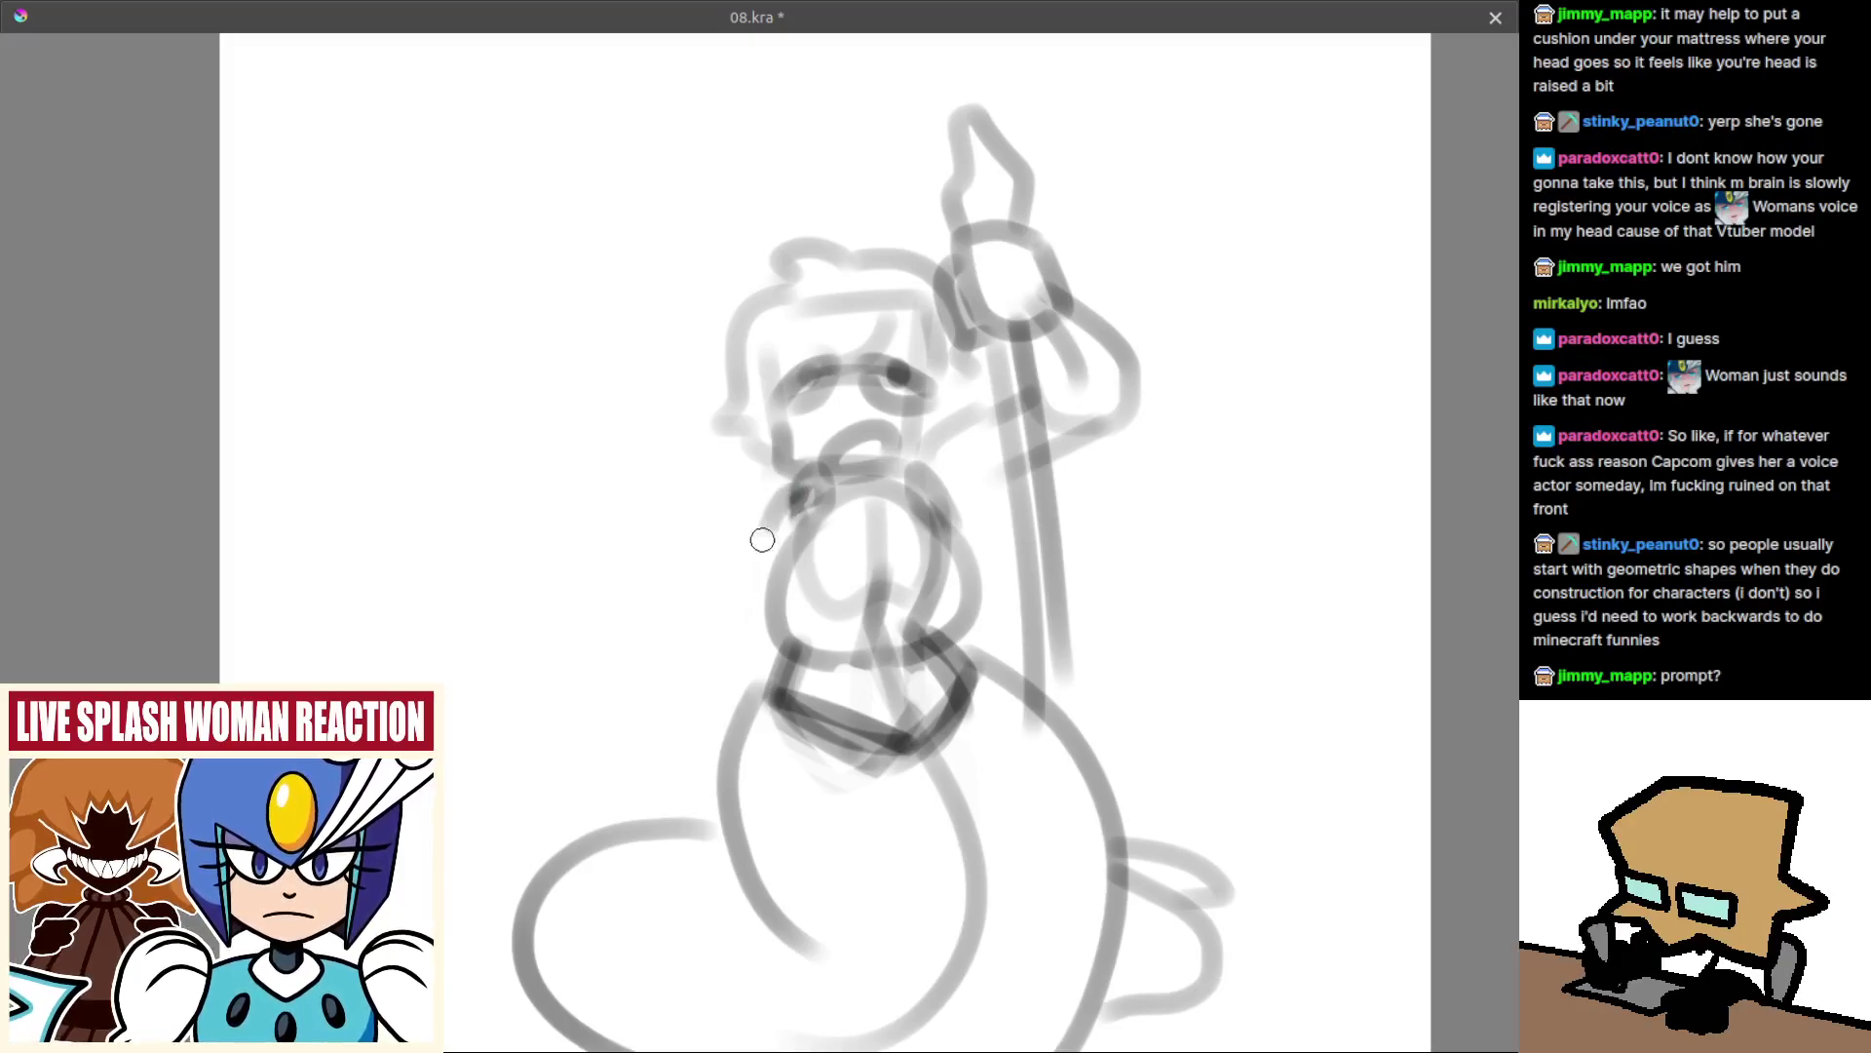
pyautogui.moveTo(763, 534)
pyautogui.mouseDown()
pyautogui.moveTo(789, 489)
pyautogui.moveTo(804, 529)
pyautogui.moveTo(771, 527)
pyautogui.moveTo(767, 498)
pyautogui.moveTo(815, 508)
pyautogui.moveTo(727, 643)
pyautogui.mouseUp()
pyautogui.hotkey('ctrl', 'z')
pyautogui.hotkey('ctrl', 'z')
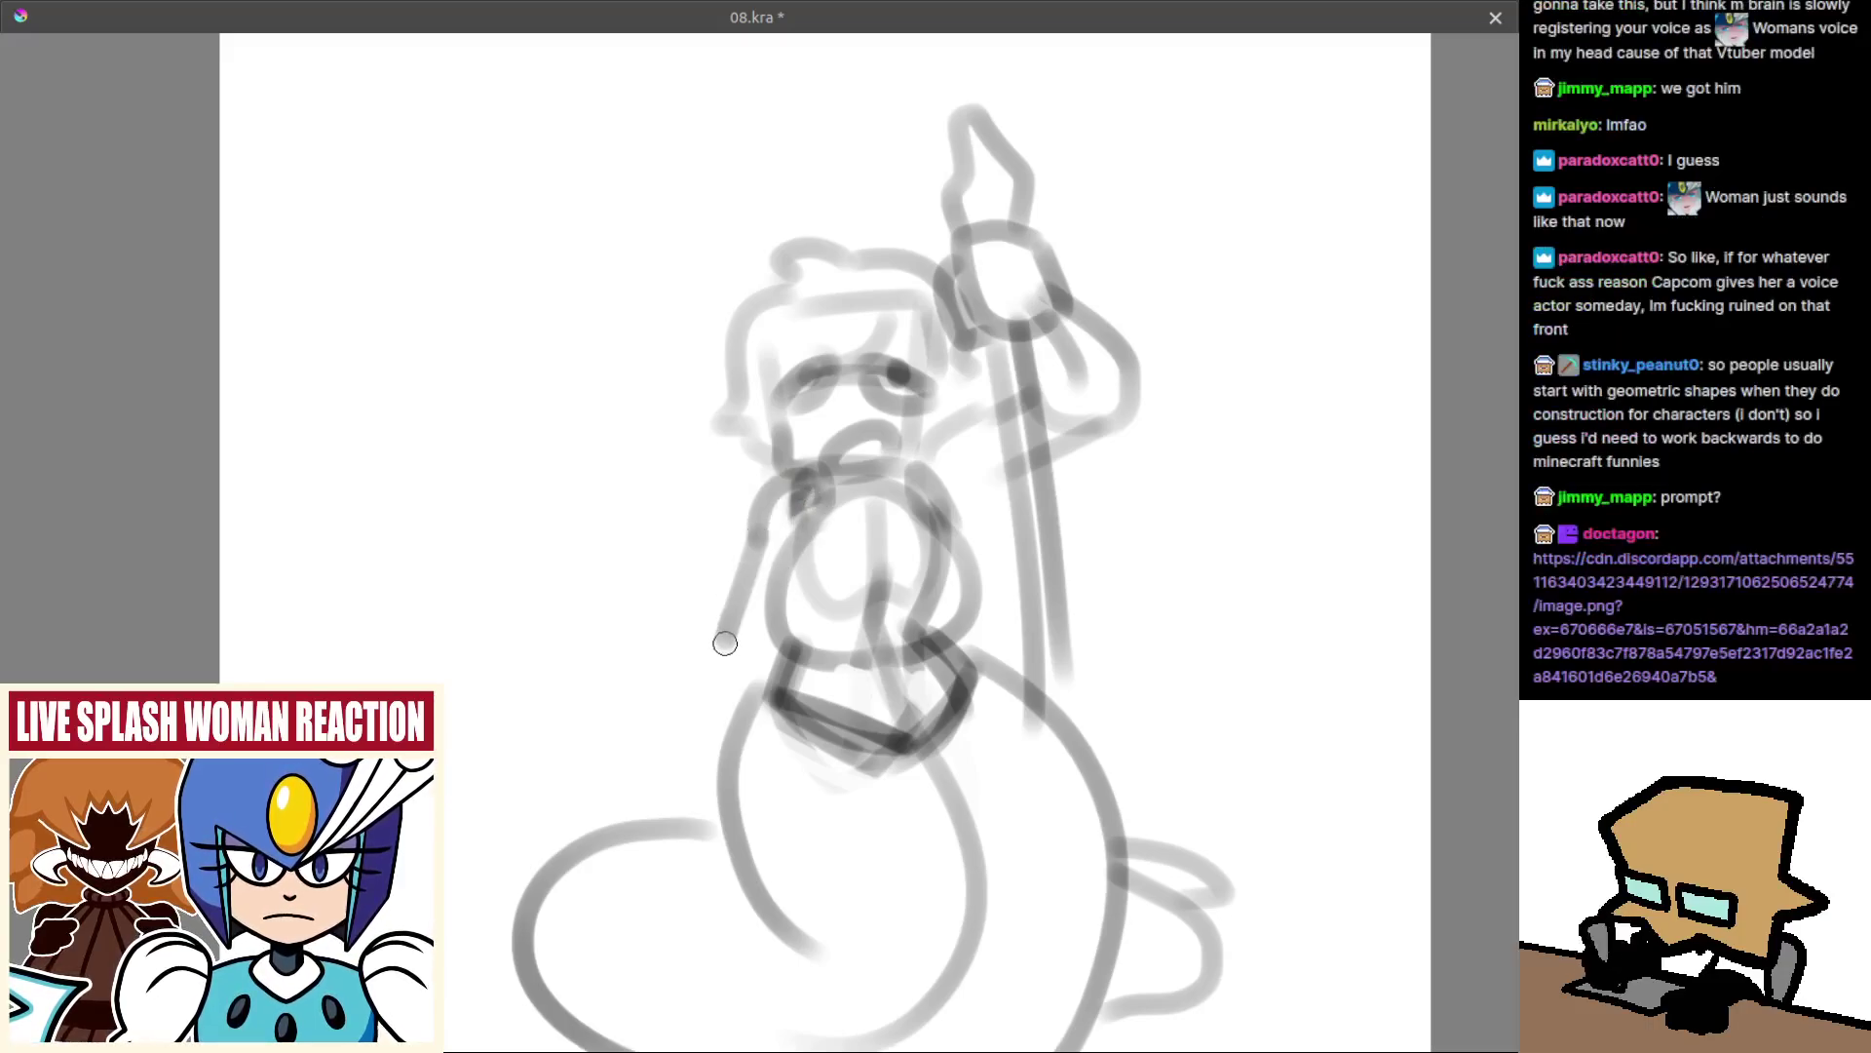
pyautogui.hotkey('ctrl', 'z')
pyautogui.moveTo(755, 539); pyautogui.dragTo(708, 670)
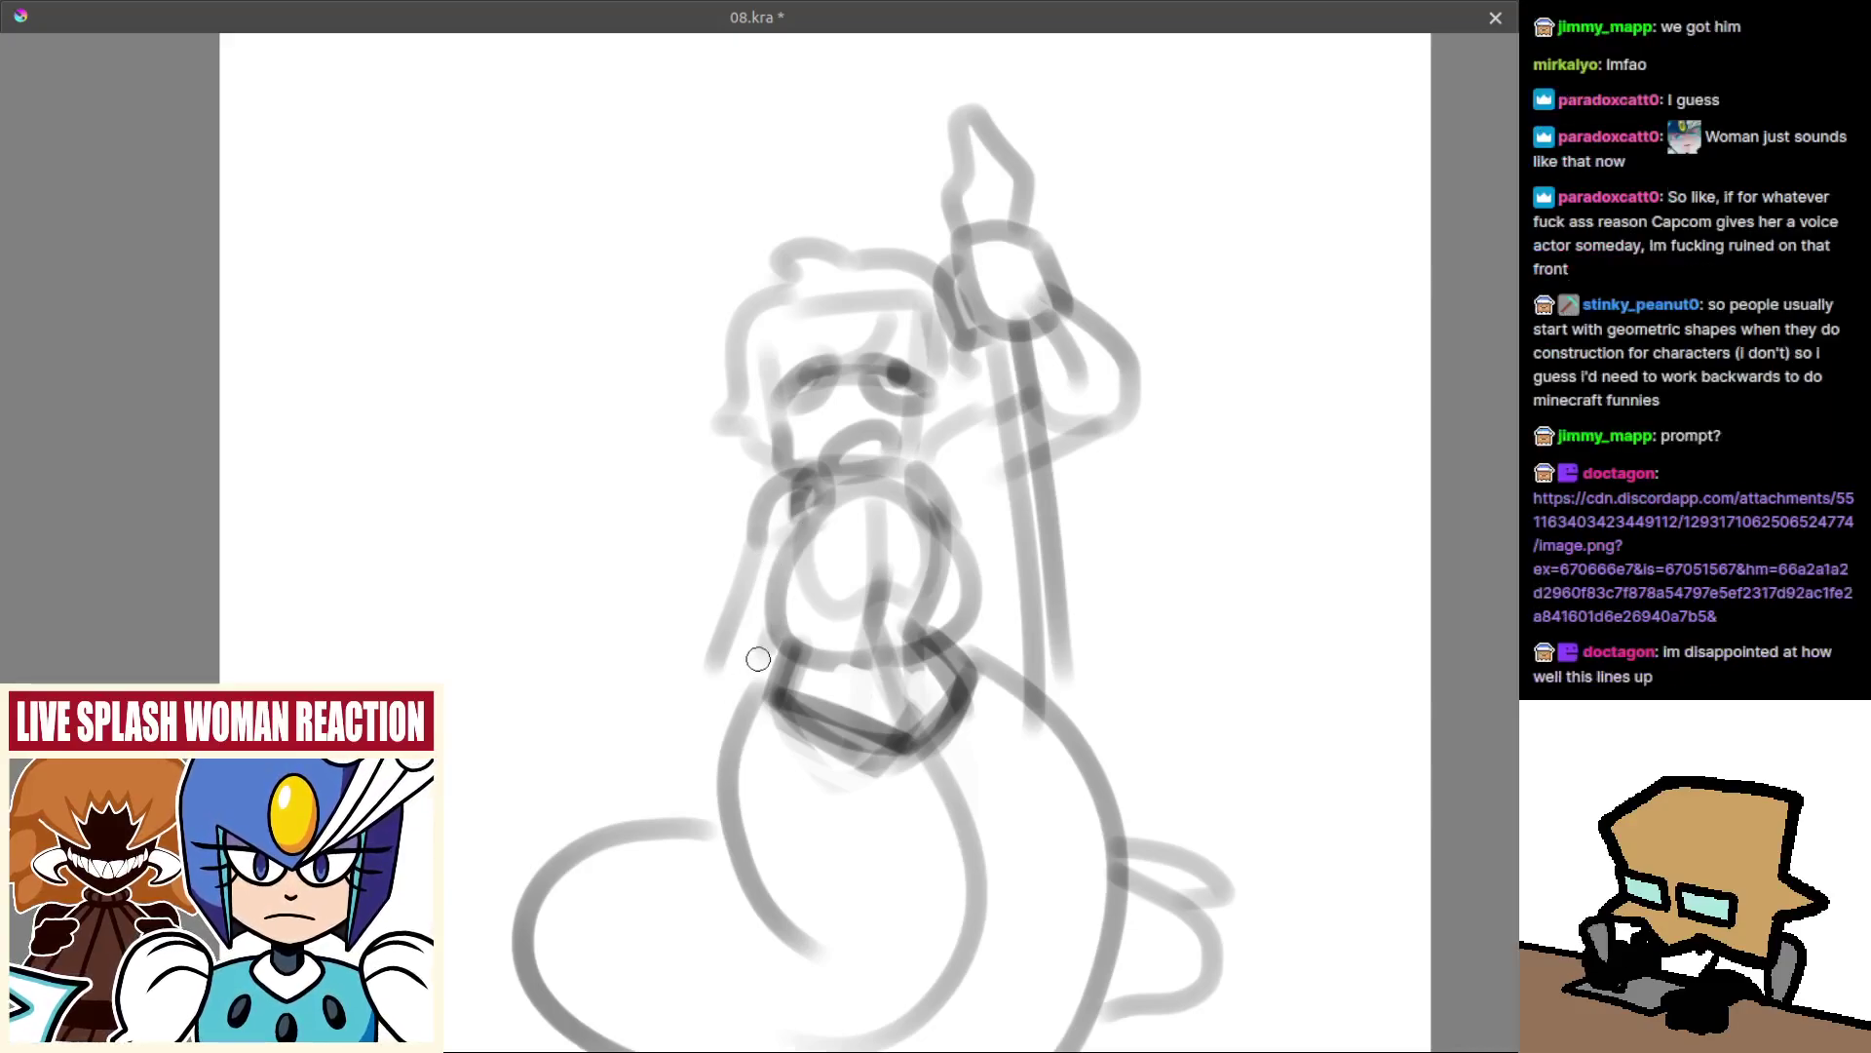
# Mirror the canvas and look closely at the pasted Plum Witch Hat picture.
pyautogui.press('m')
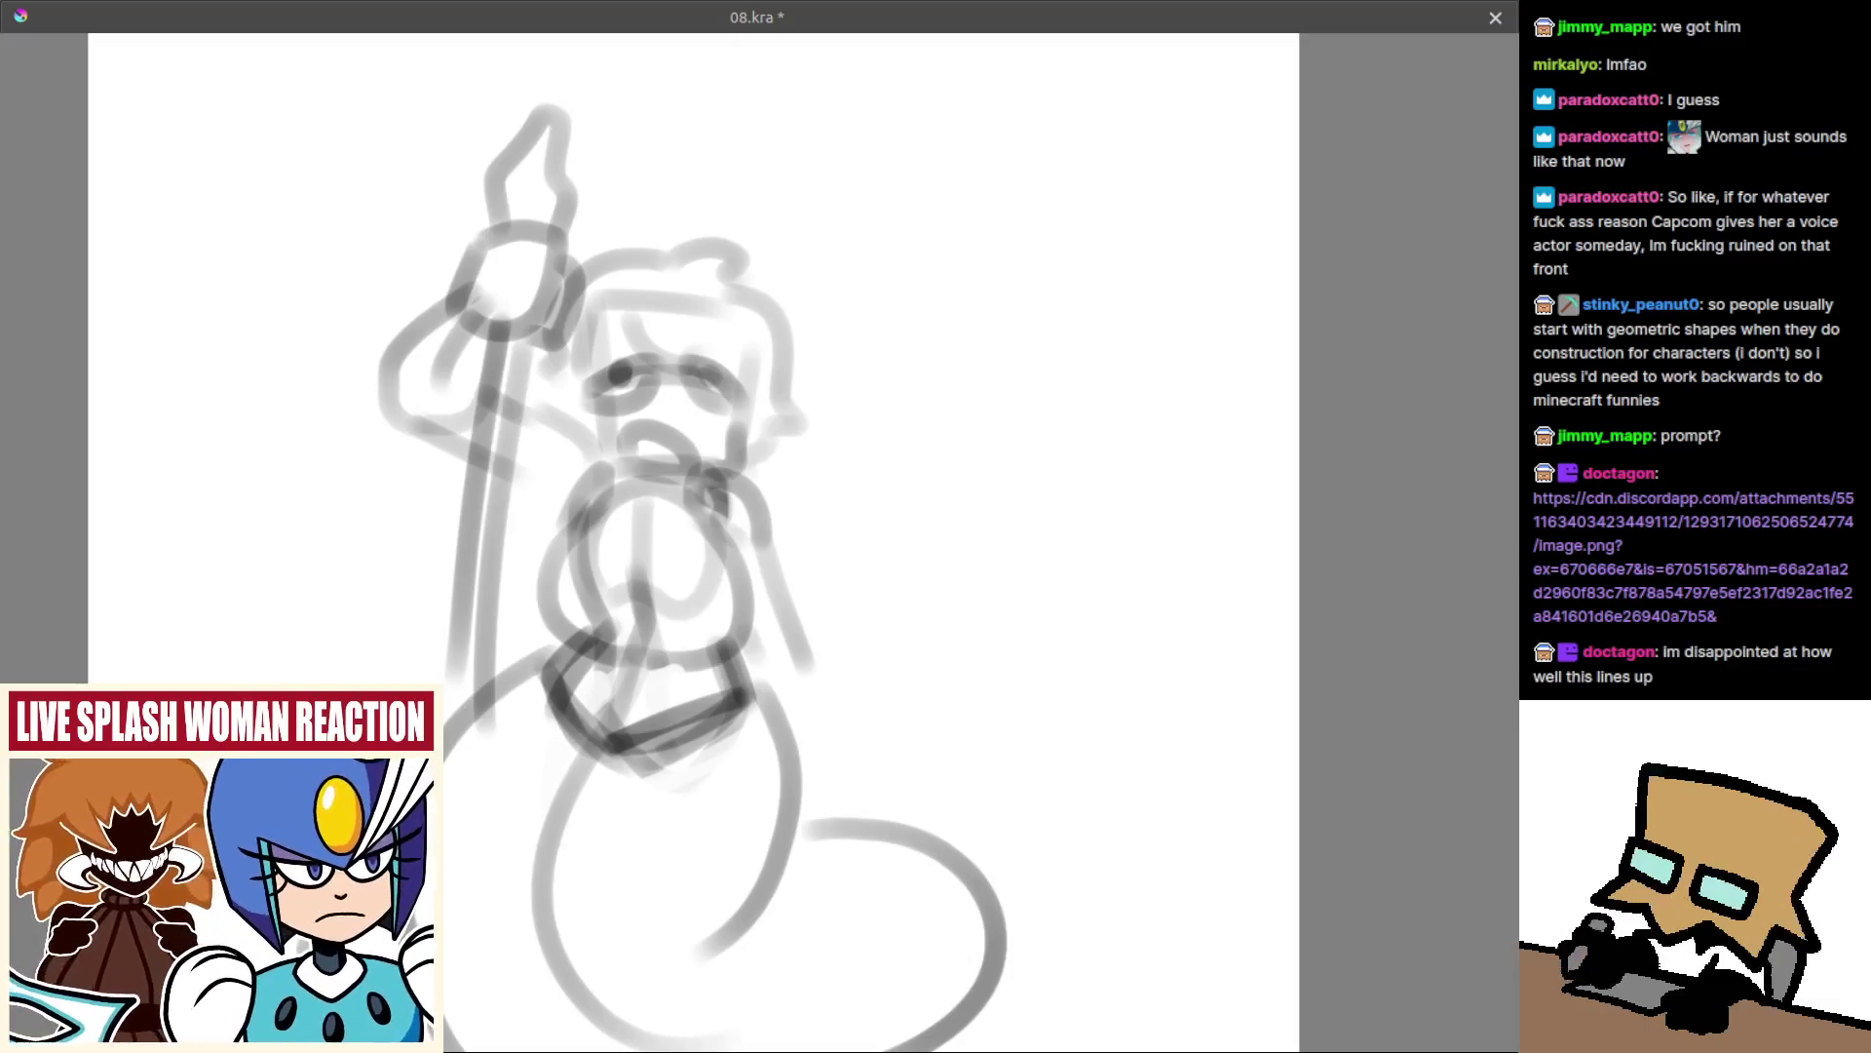
pyautogui.scroll(1, 758, 502)
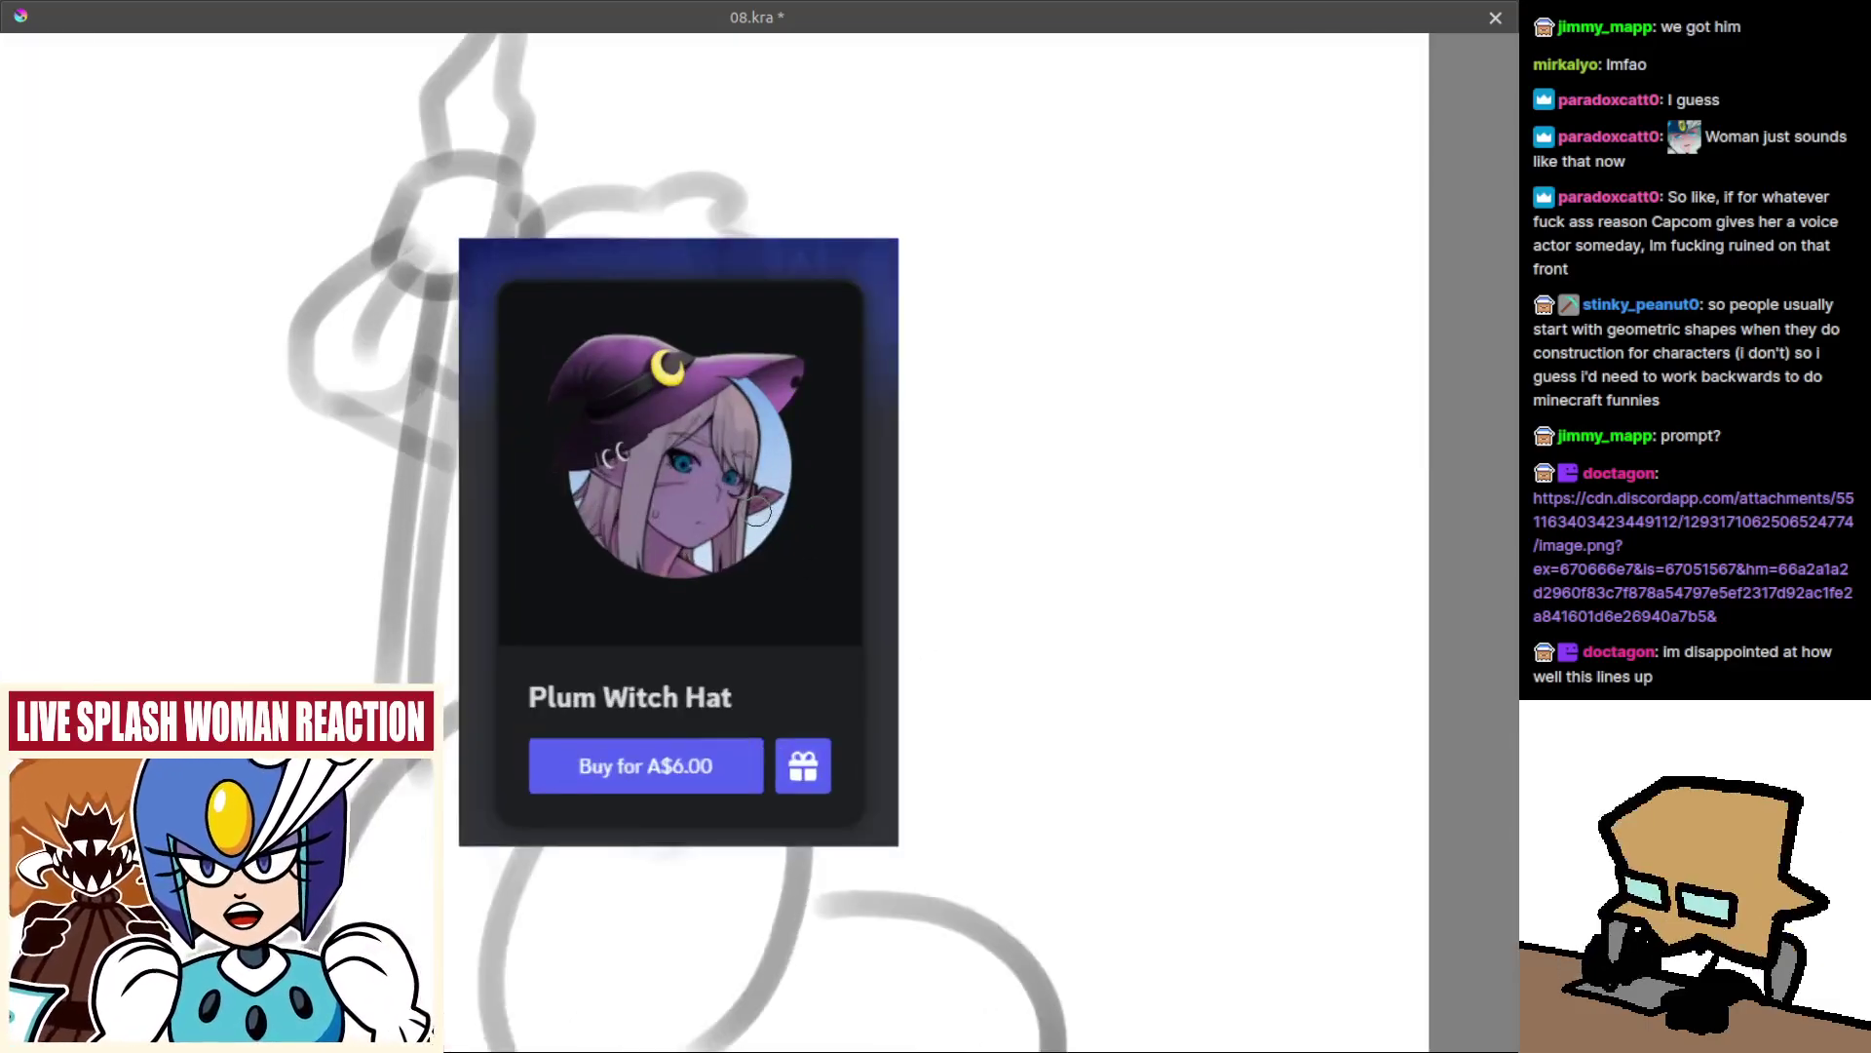
pyautogui.moveTo(767, 518); pyautogui.dragTo(844, 541)
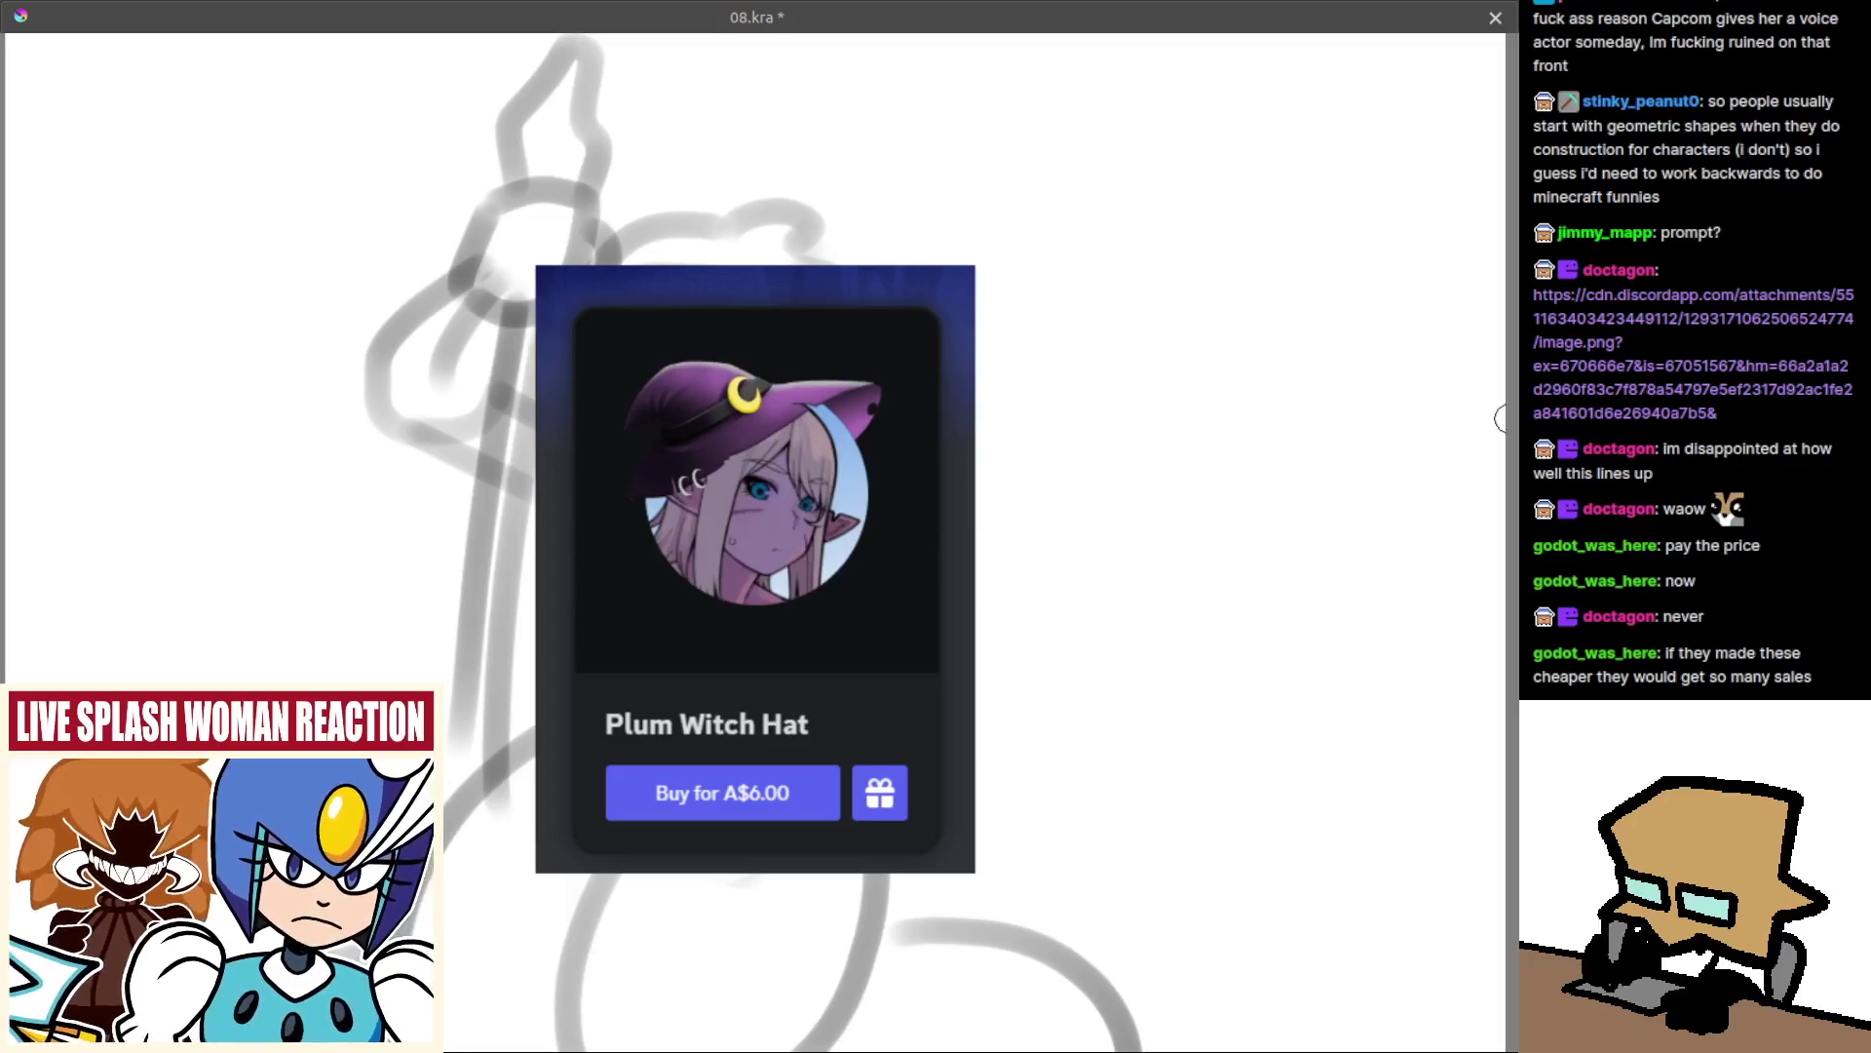
# Paste the stippled moai drawing onto the canvas and scale it down until the whole picture fits.
pyautogui.hotkey('ctrl', 'v')
pyautogui.scroll(-2, 1148, 491)
pyautogui.scroll(2, 1148, 491)
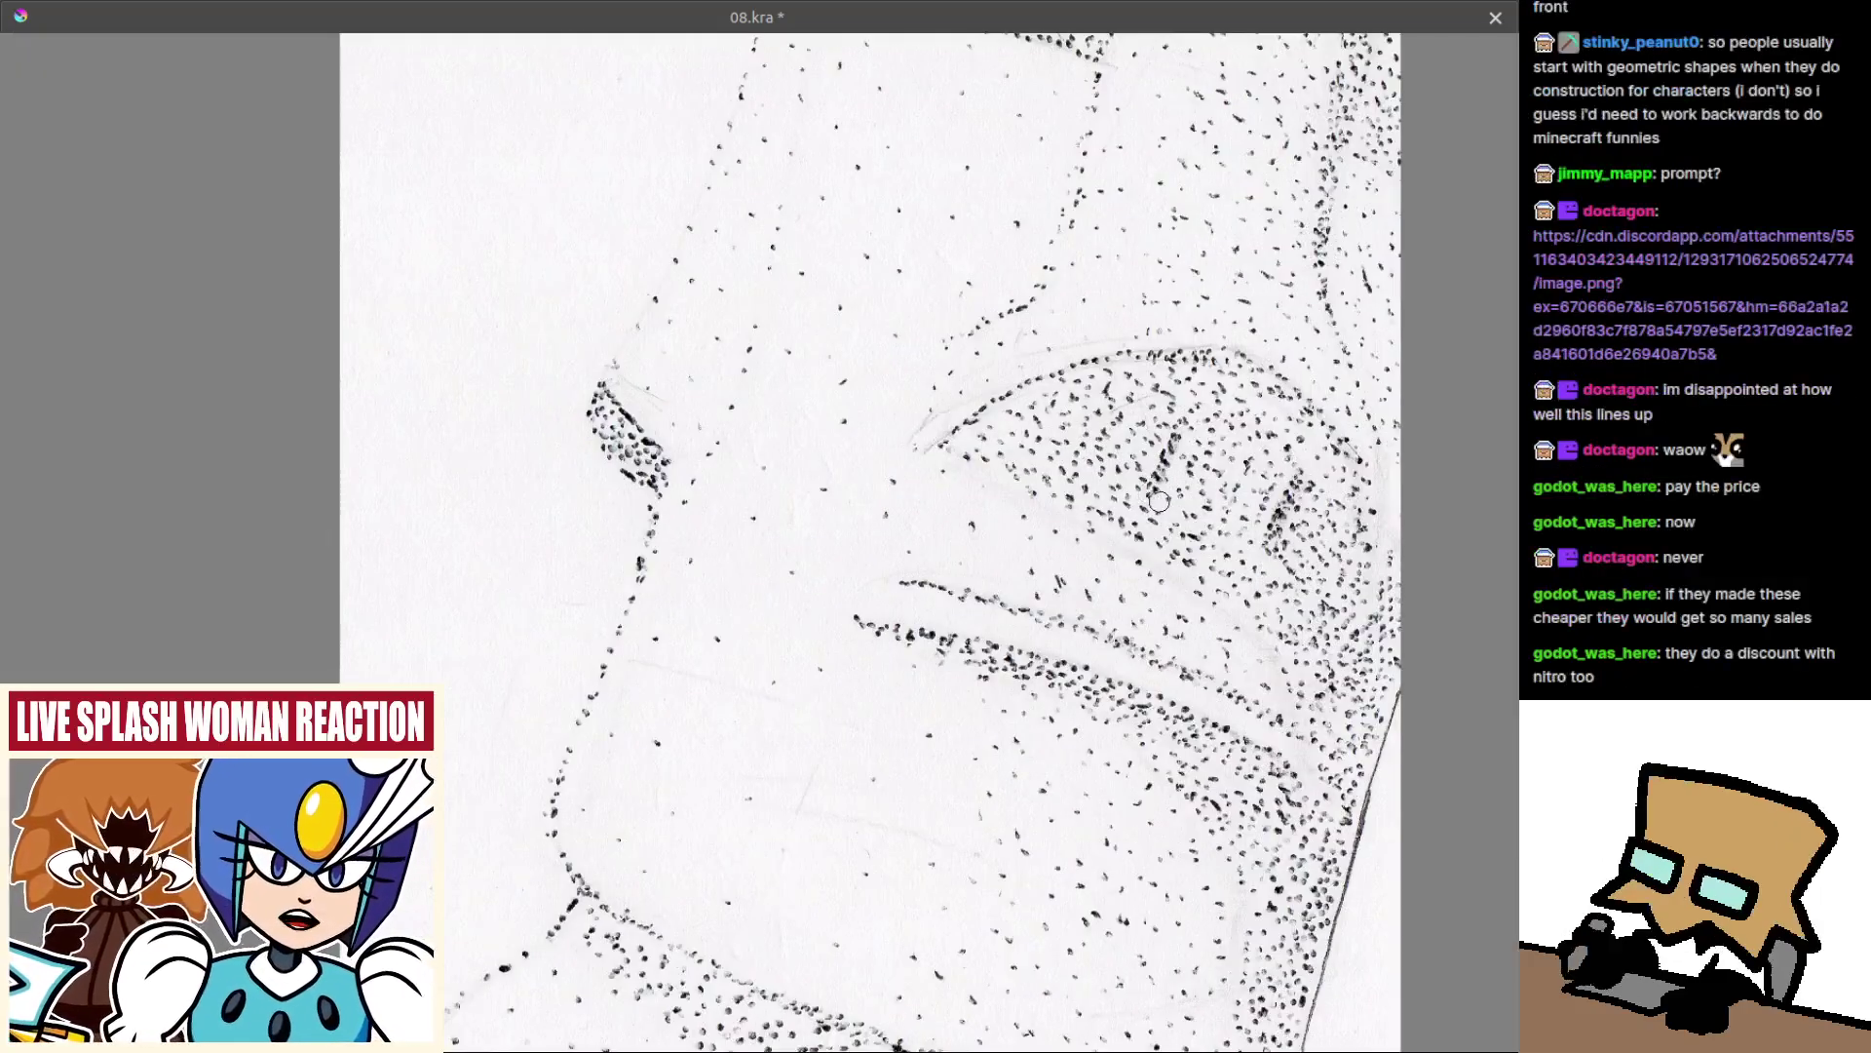
pyautogui.scroll(-5, 1158, 501)
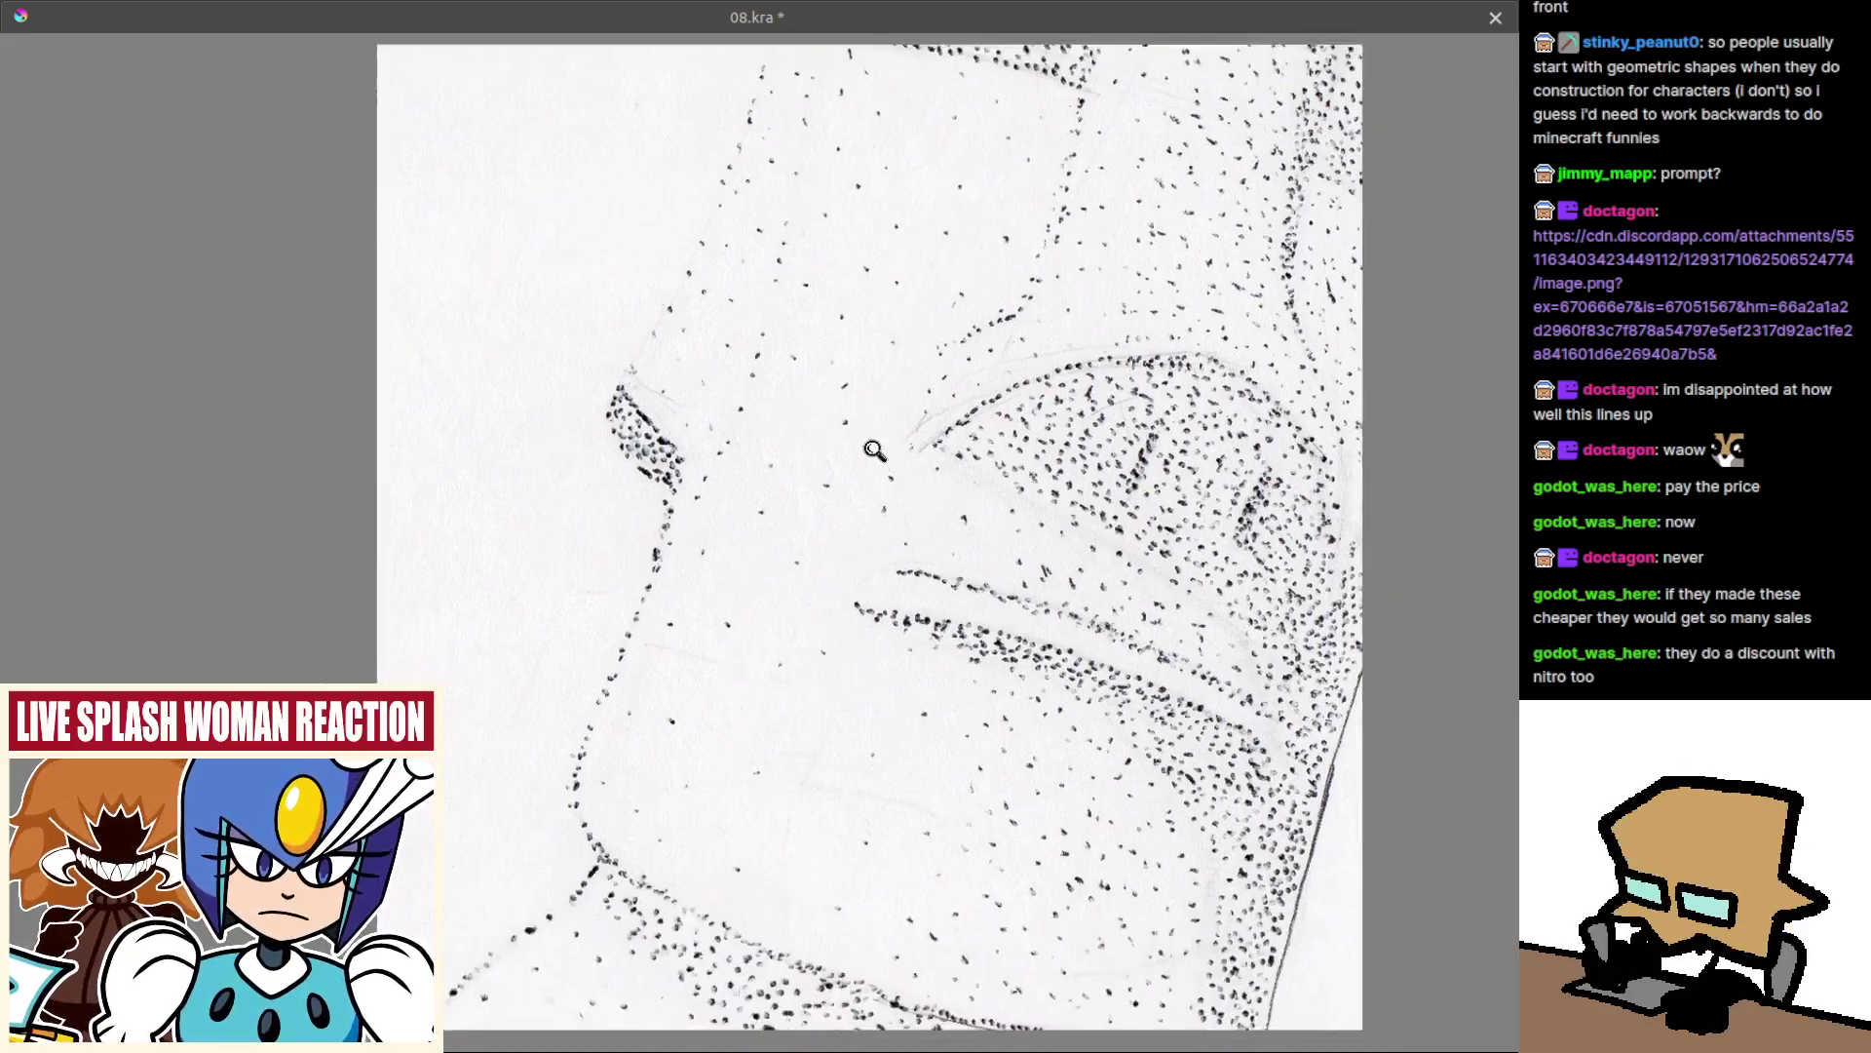
pyautogui.hotkey('ctrl', 't')
pyautogui.moveTo(1239, 163); pyautogui.dragTo(856, 452)
pyautogui.press('b')
pyautogui.moveTo(713, 579)
pyautogui.mouseDown()
pyautogui.moveTo(801, 420)
pyautogui.moveTo(828, 540)
pyautogui.mouseUp()
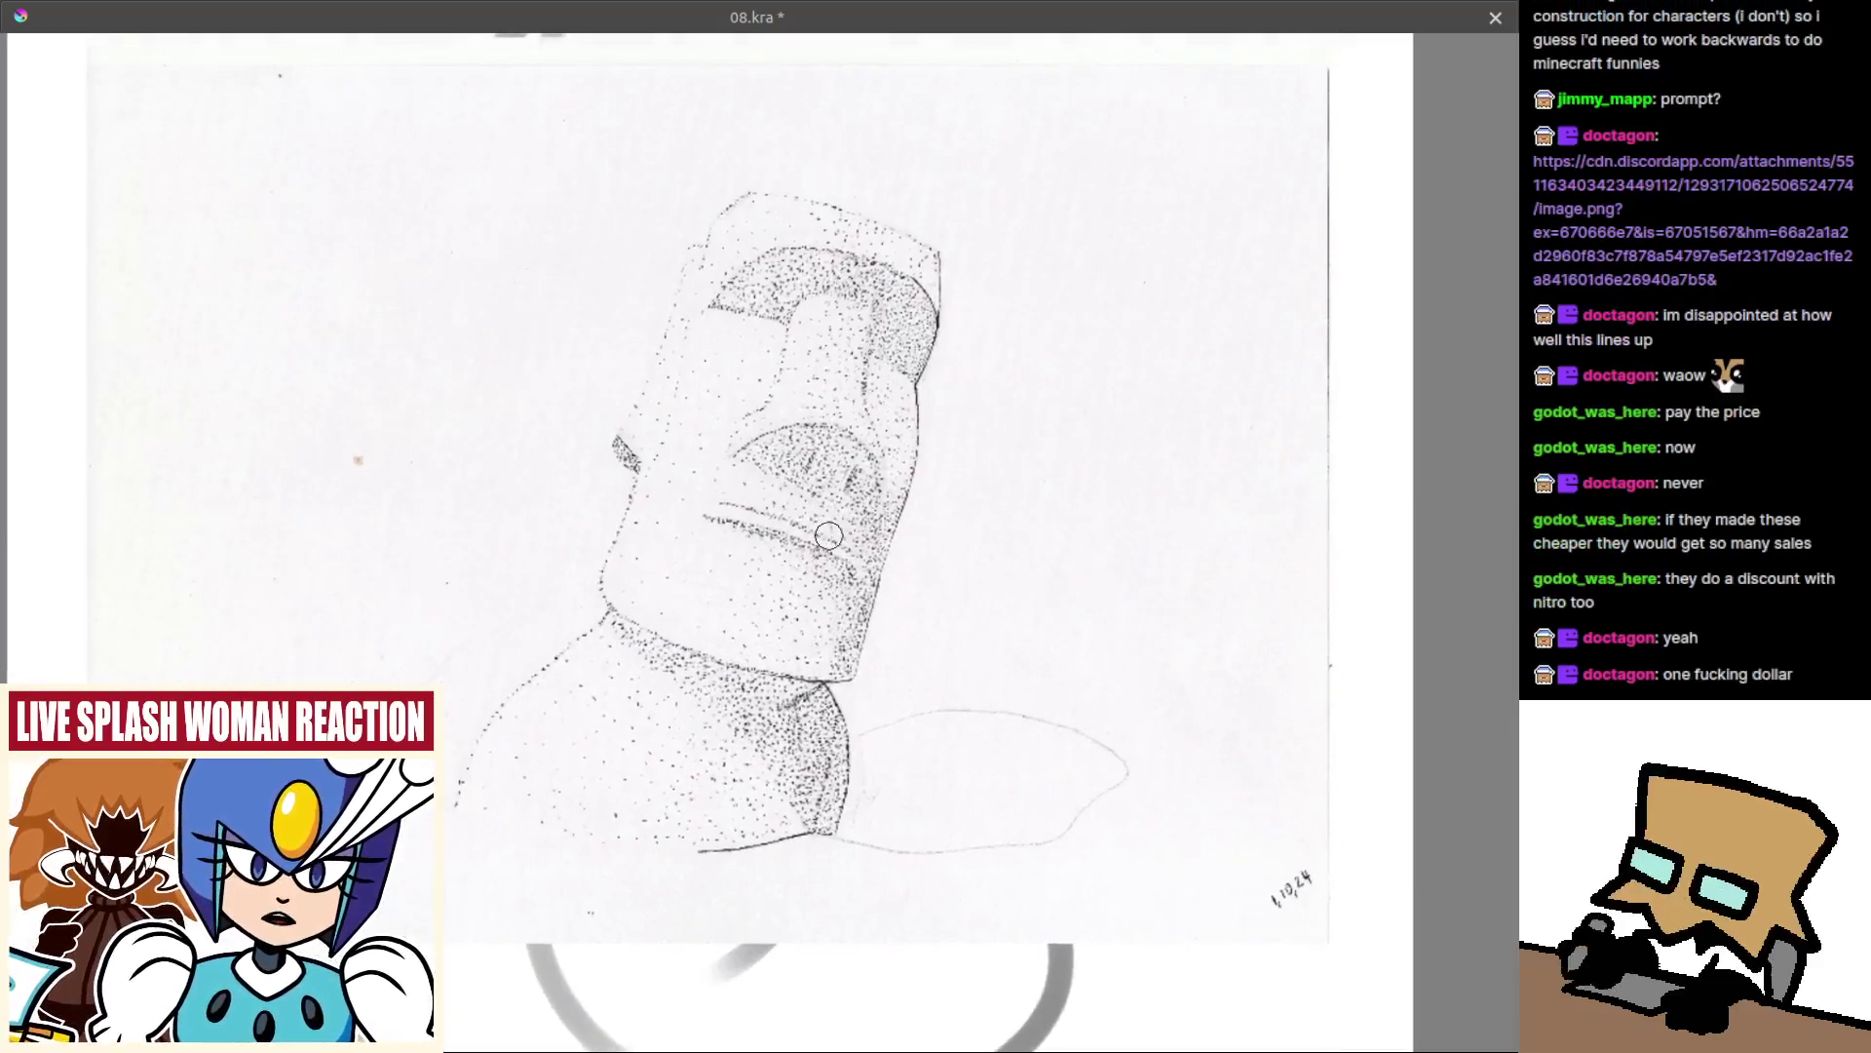
pyautogui.moveTo(930, 618); pyautogui.dragTo(998, 604)
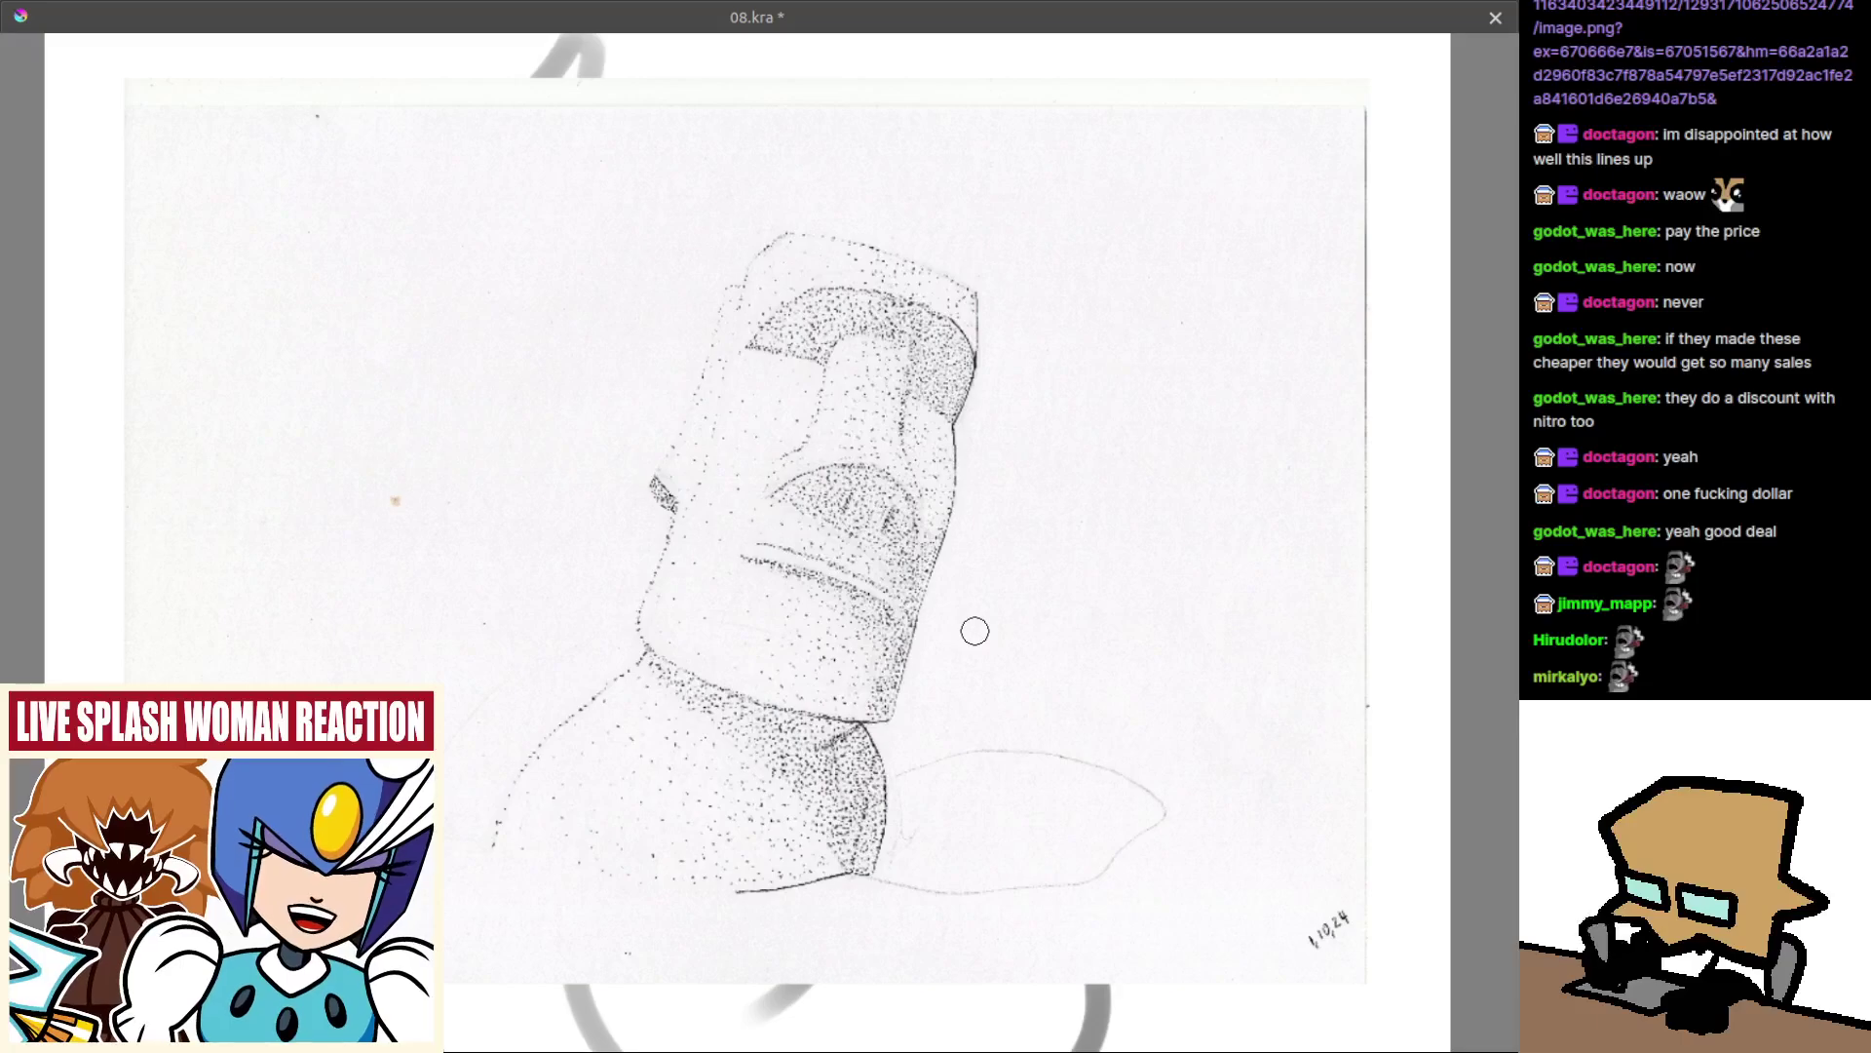
# Undo the pasted moai drawing and the Plum Witch Hat picture to uncover the character sketch.
pyautogui.moveTo(926, 596); pyautogui.dragTo(926, 697)
pyautogui.hotkey('ctrl', 'z')
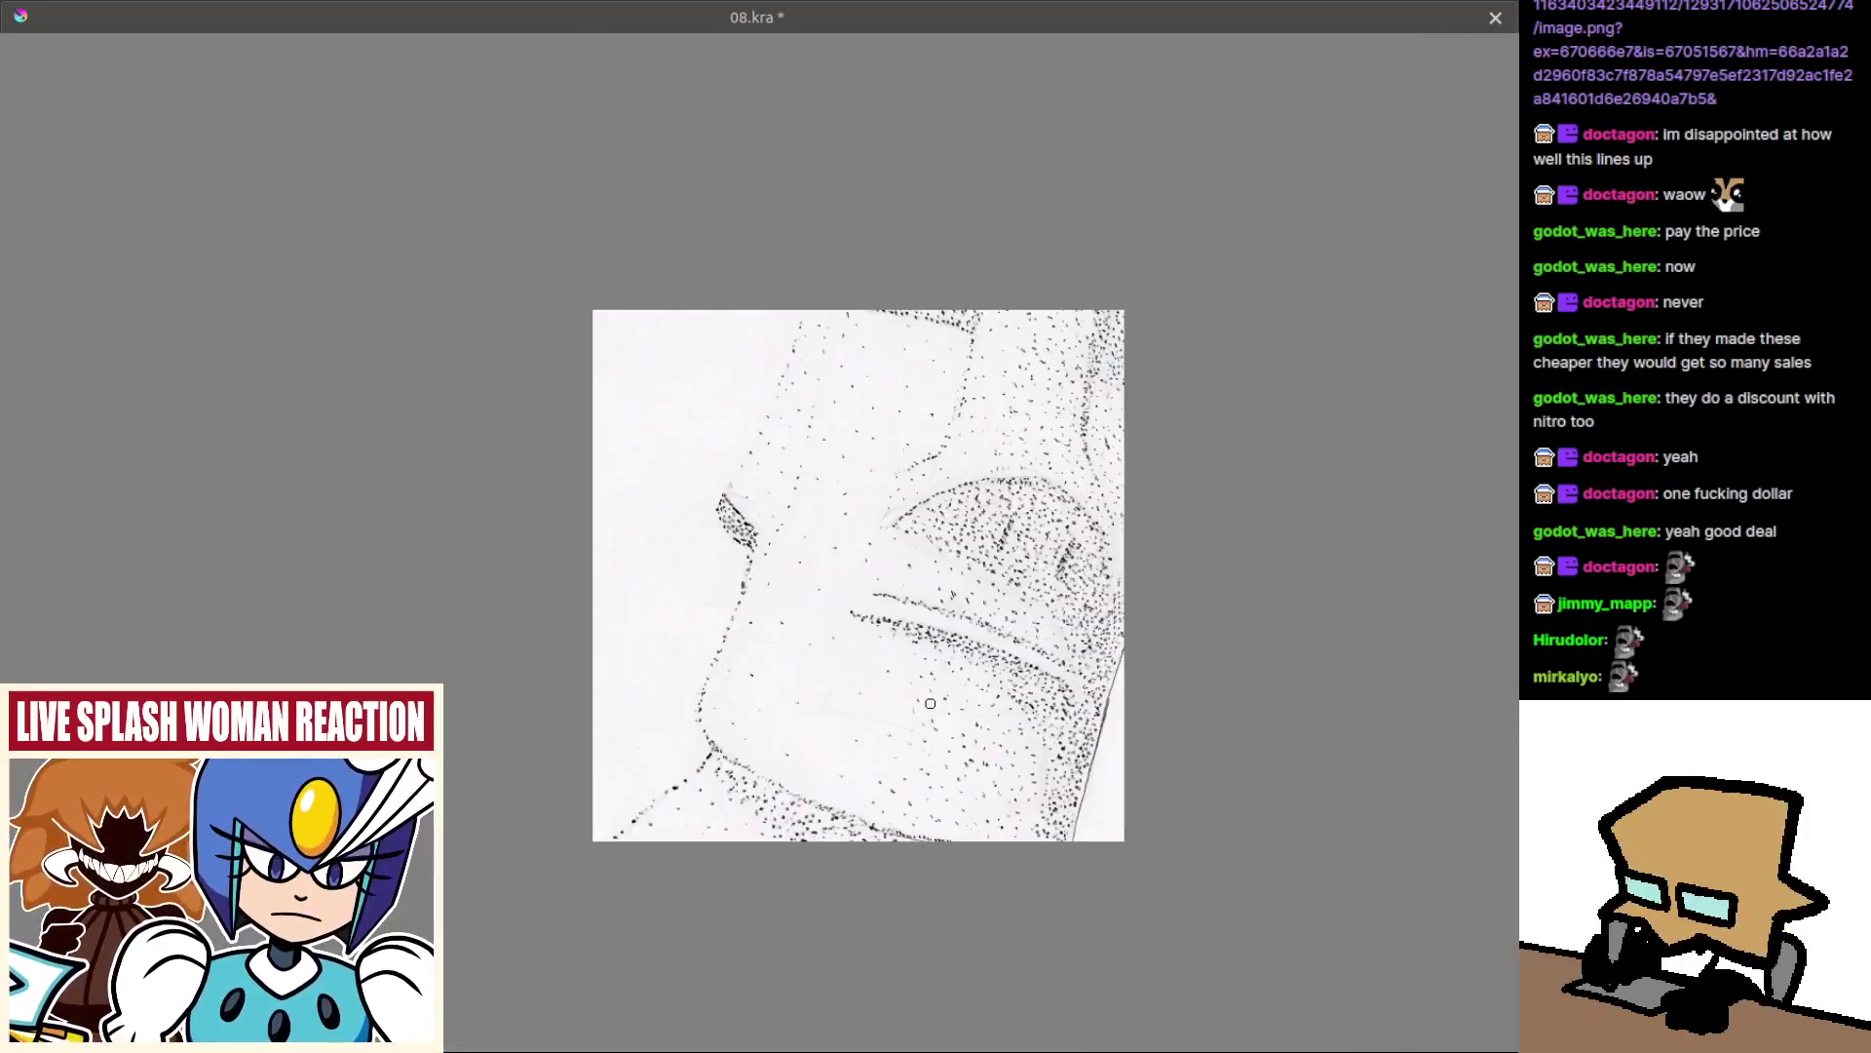
pyautogui.hotkey('ctrl', 'z')
pyautogui.scroll(5, 882, 672)
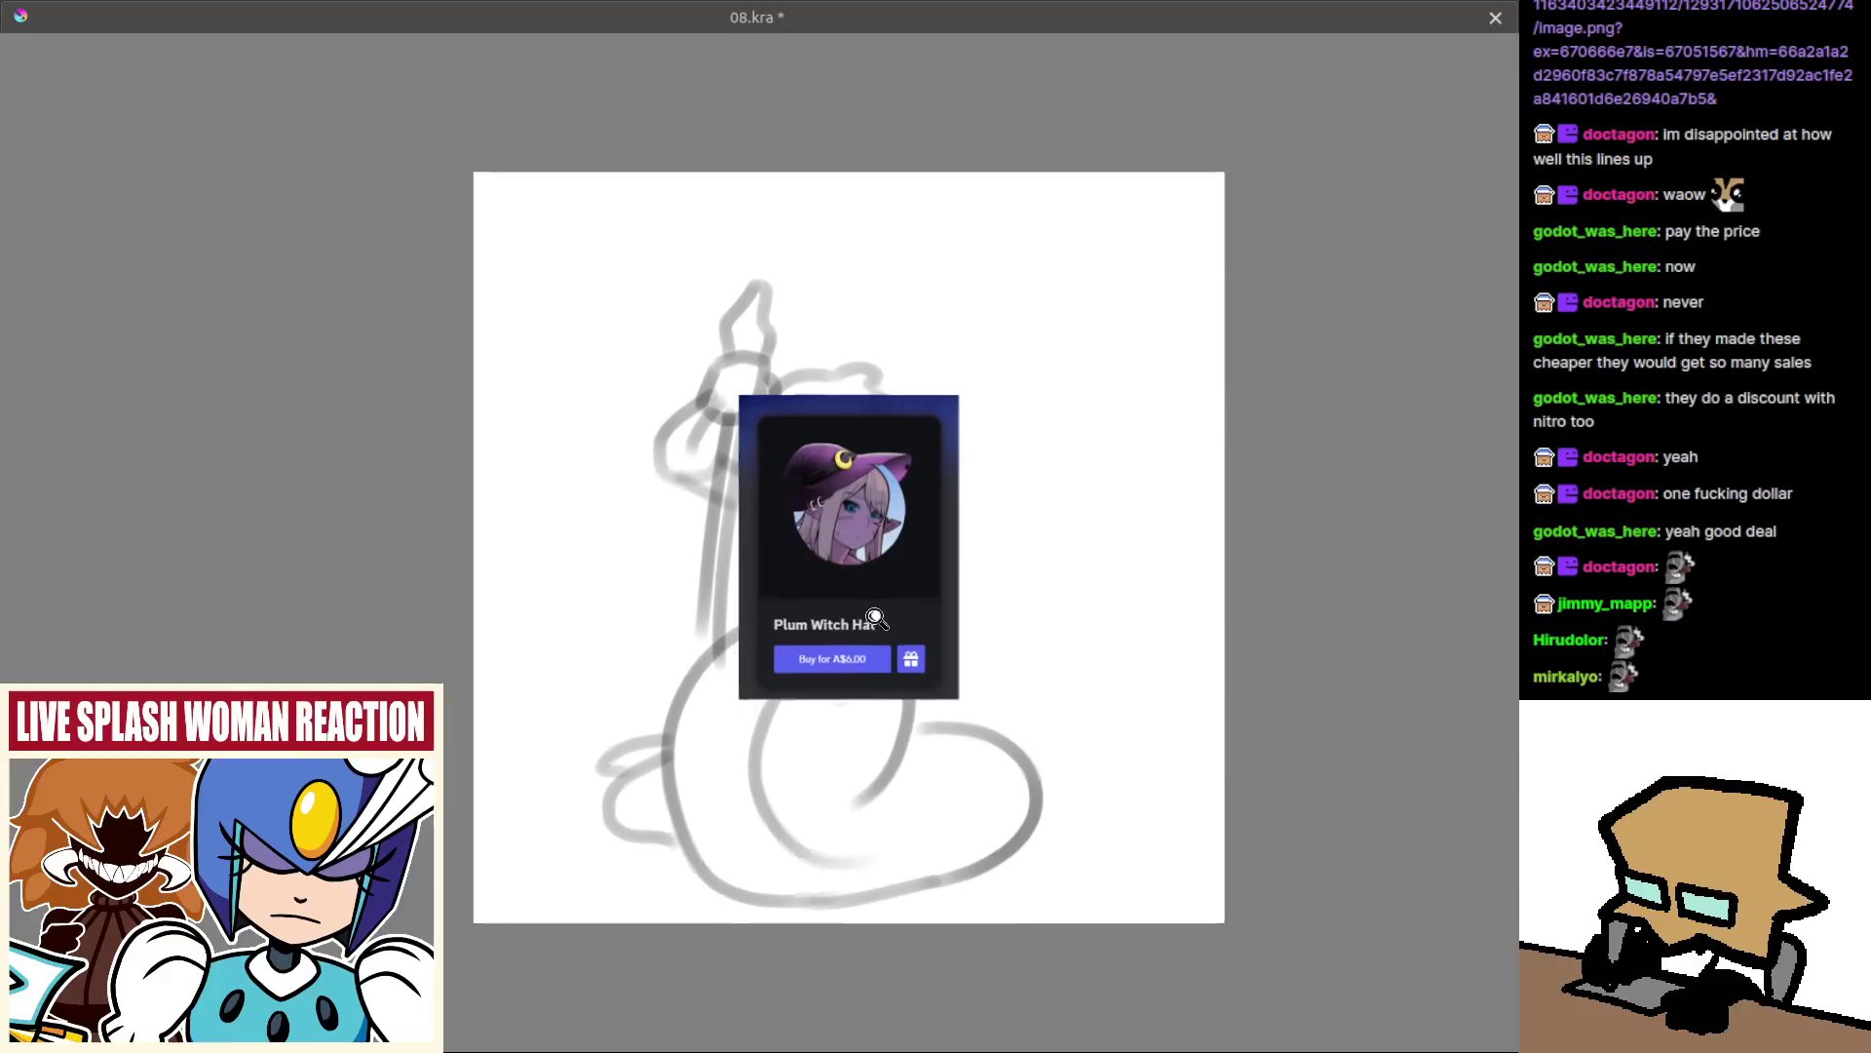
pyautogui.scroll(2, 858, 774)
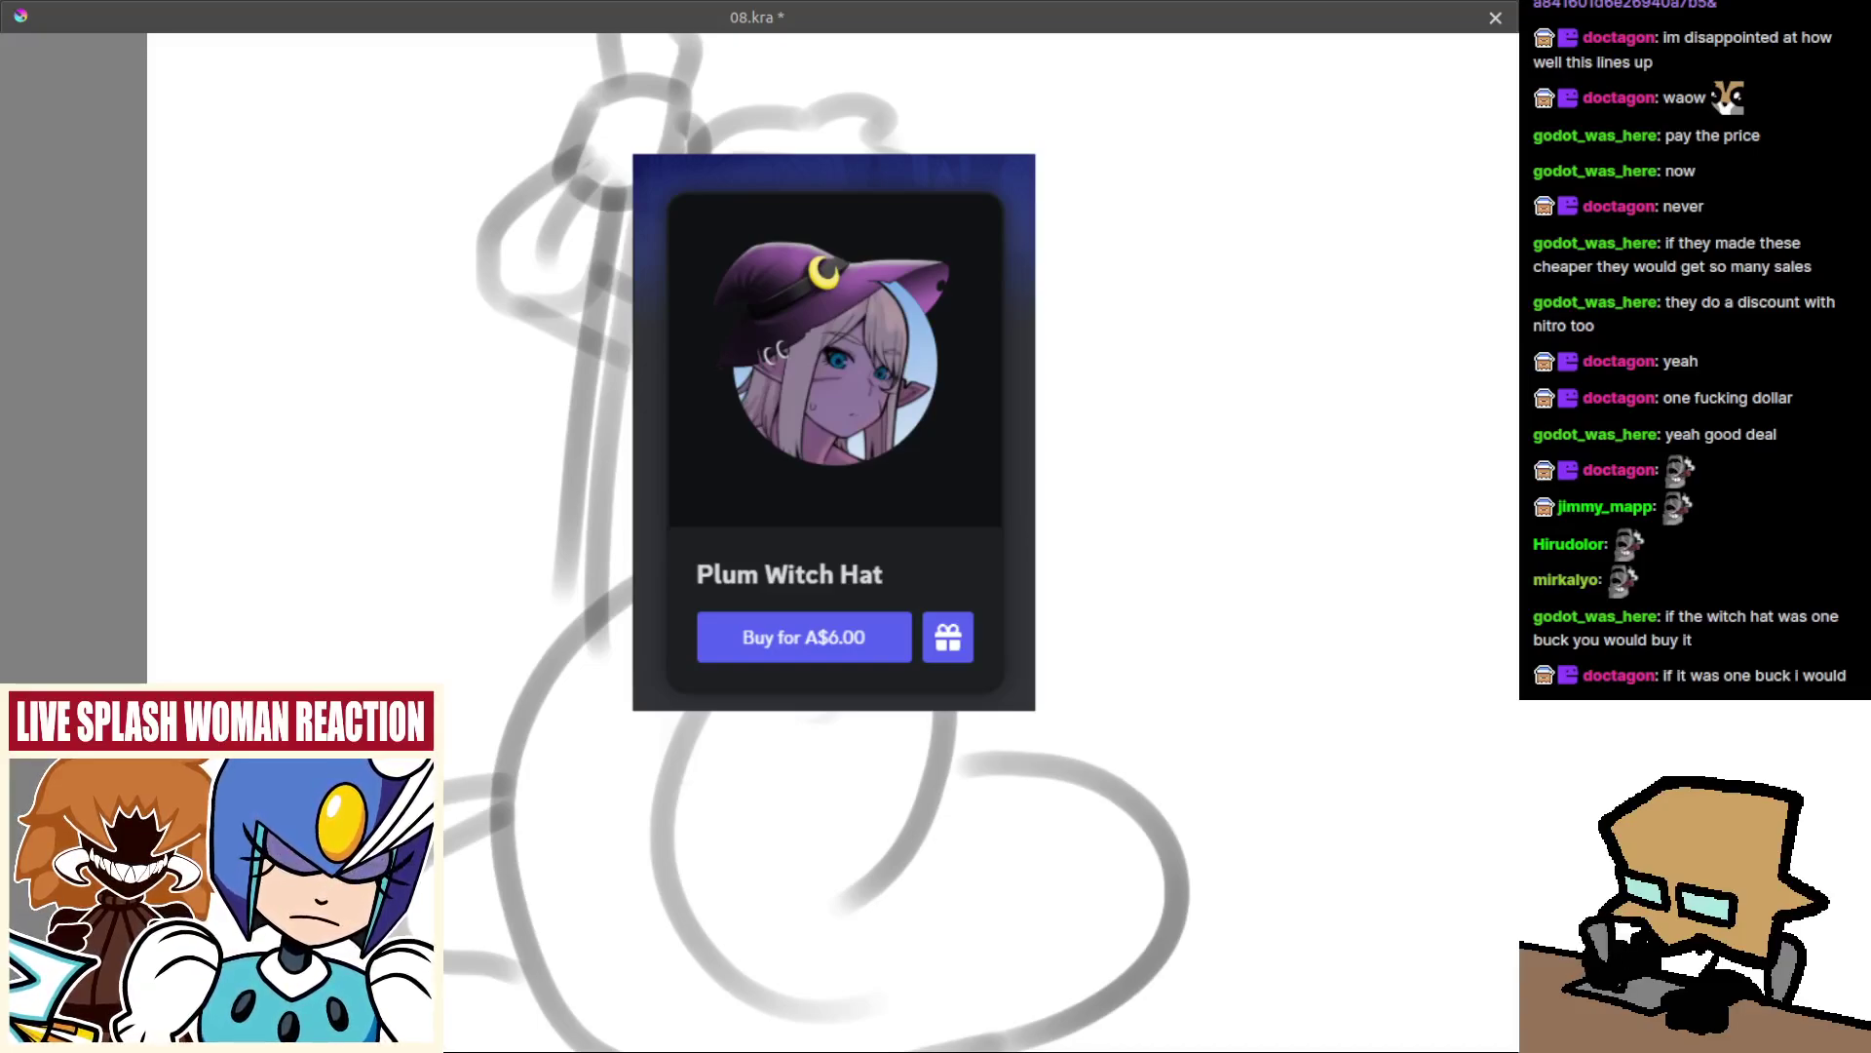
pyautogui.moveTo(733, 624); pyautogui.dragTo(718, 697)
pyautogui.hotkey('ctrl', 'z')
pyautogui.moveTo(756, 586); pyautogui.dragTo(765, 623)
pyautogui.scroll(1, 702, 612)
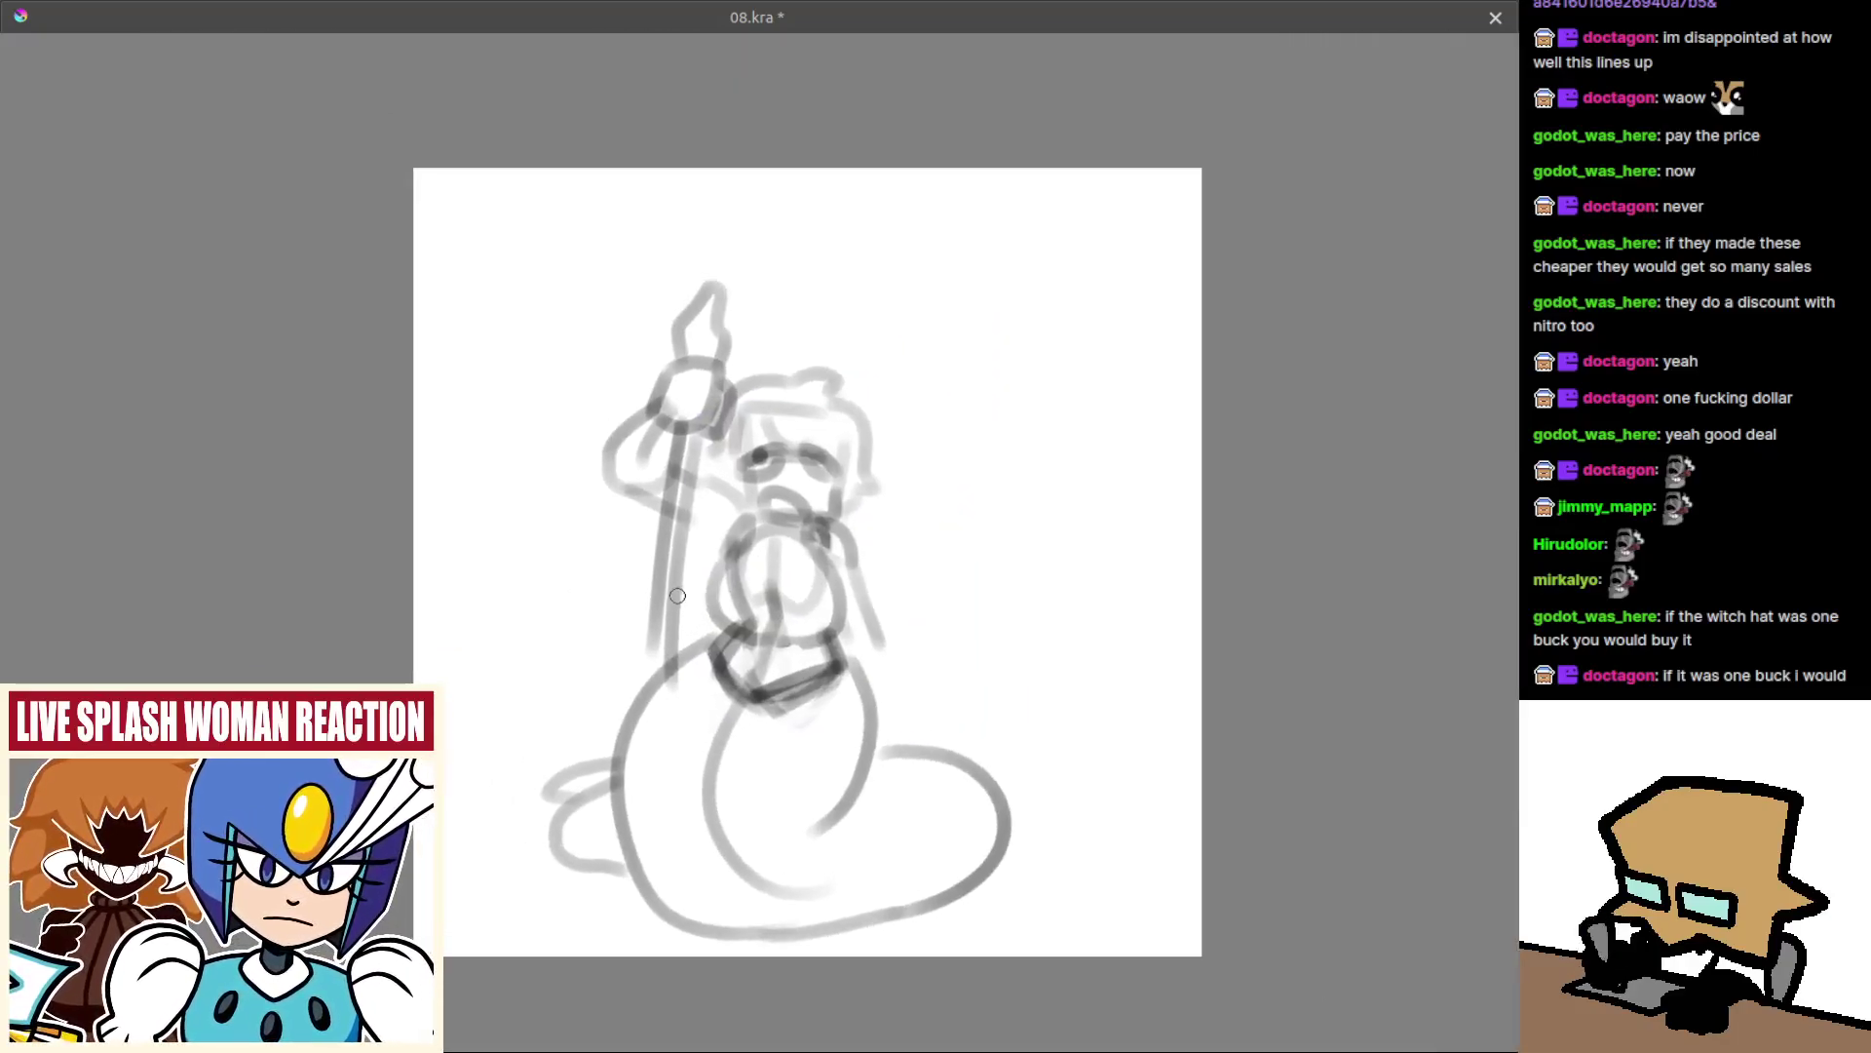
# Unmirror the canvas and sketch an arm crossing the chest, with its forearm rising toward the spear shaft.
pyautogui.press('m')
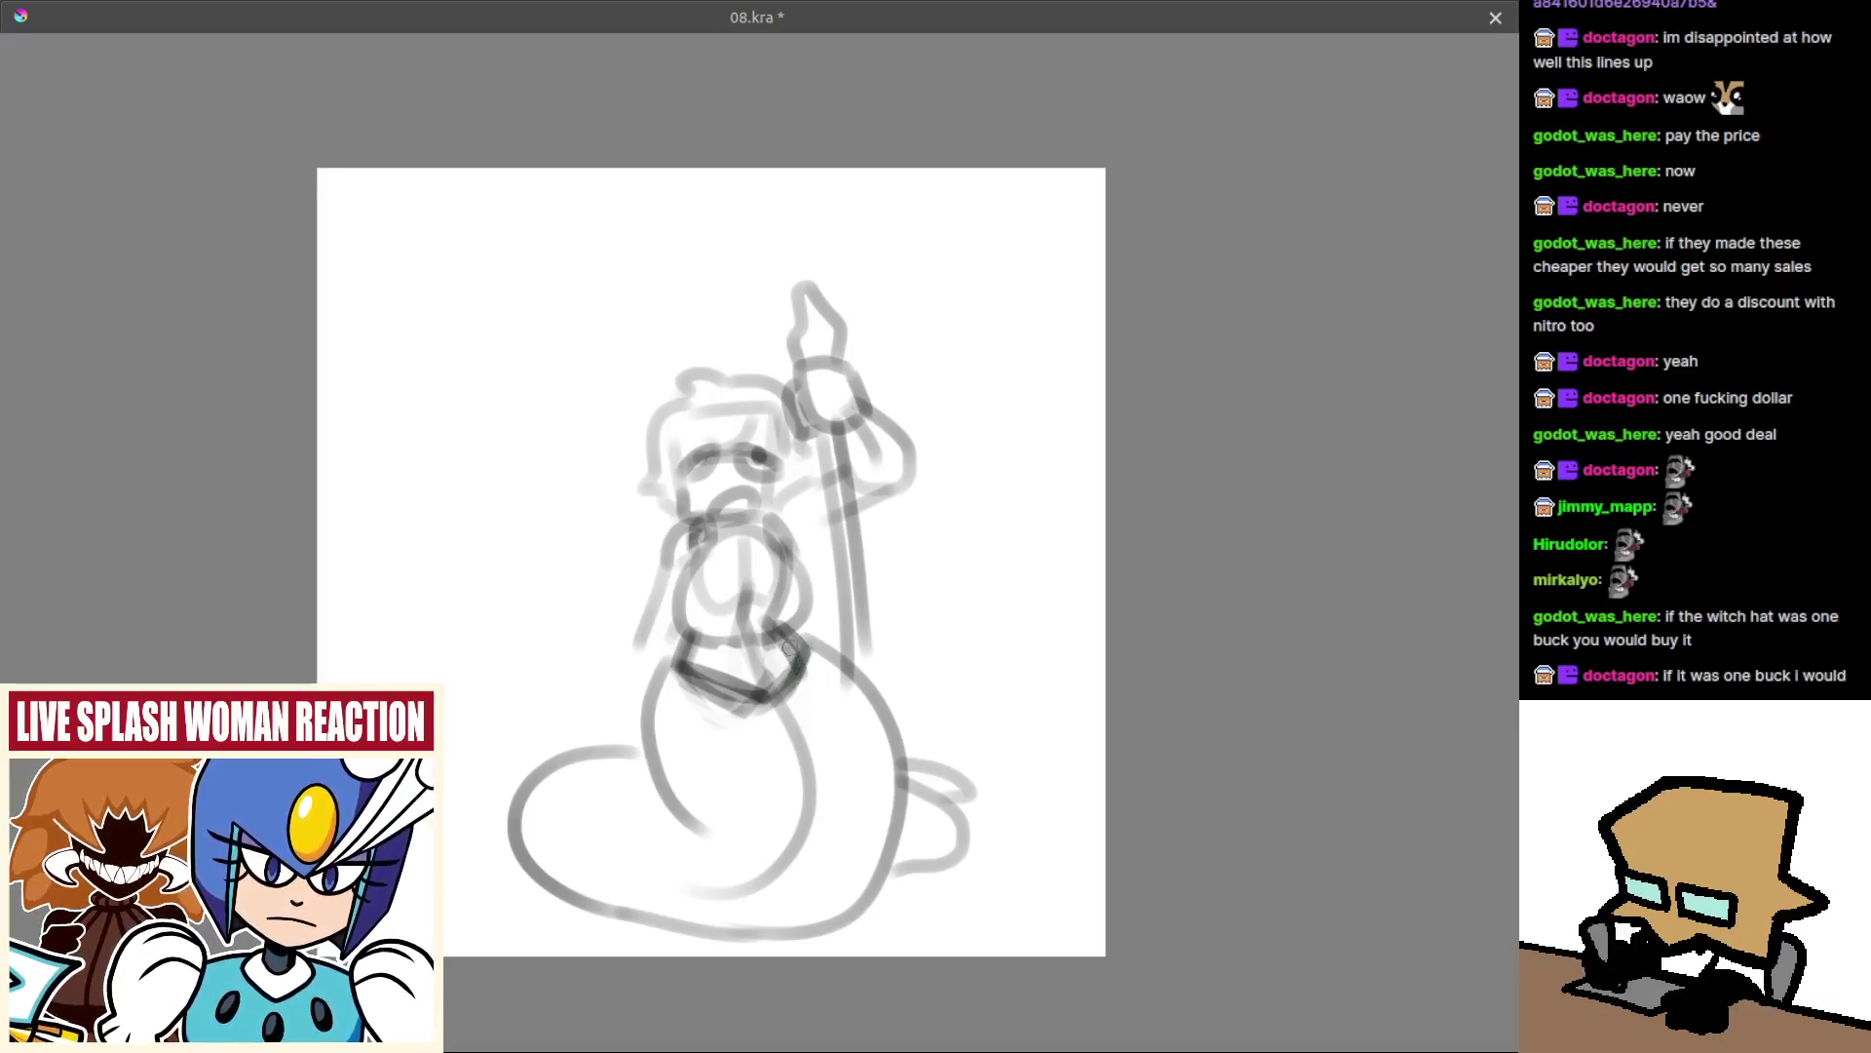
pyautogui.moveTo(664, 546)
pyautogui.mouseDown()
pyautogui.moveTo(733, 516)
pyautogui.moveTo(655, 562)
pyautogui.moveTo(690, 580)
pyautogui.moveTo(741, 570)
pyautogui.moveTo(751, 520)
pyautogui.moveTo(780, 512)
pyautogui.moveTo(796, 550)
pyautogui.moveTo(816, 546)
pyautogui.moveTo(838, 475)
pyautogui.moveTo(805, 592)
pyautogui.mouseUp()
pyautogui.hotkey('ctrl', 'z')
pyautogui.hotkey('ctrl', 'z')
pyautogui.hotkey('ctrl', 'z')
pyautogui.hotkey('ctrl', 'z')
pyautogui.hotkey('ctrl', 'z')
pyautogui.hotkey('ctrl', 'z')
pyautogui.hotkey('ctrl', 'z')
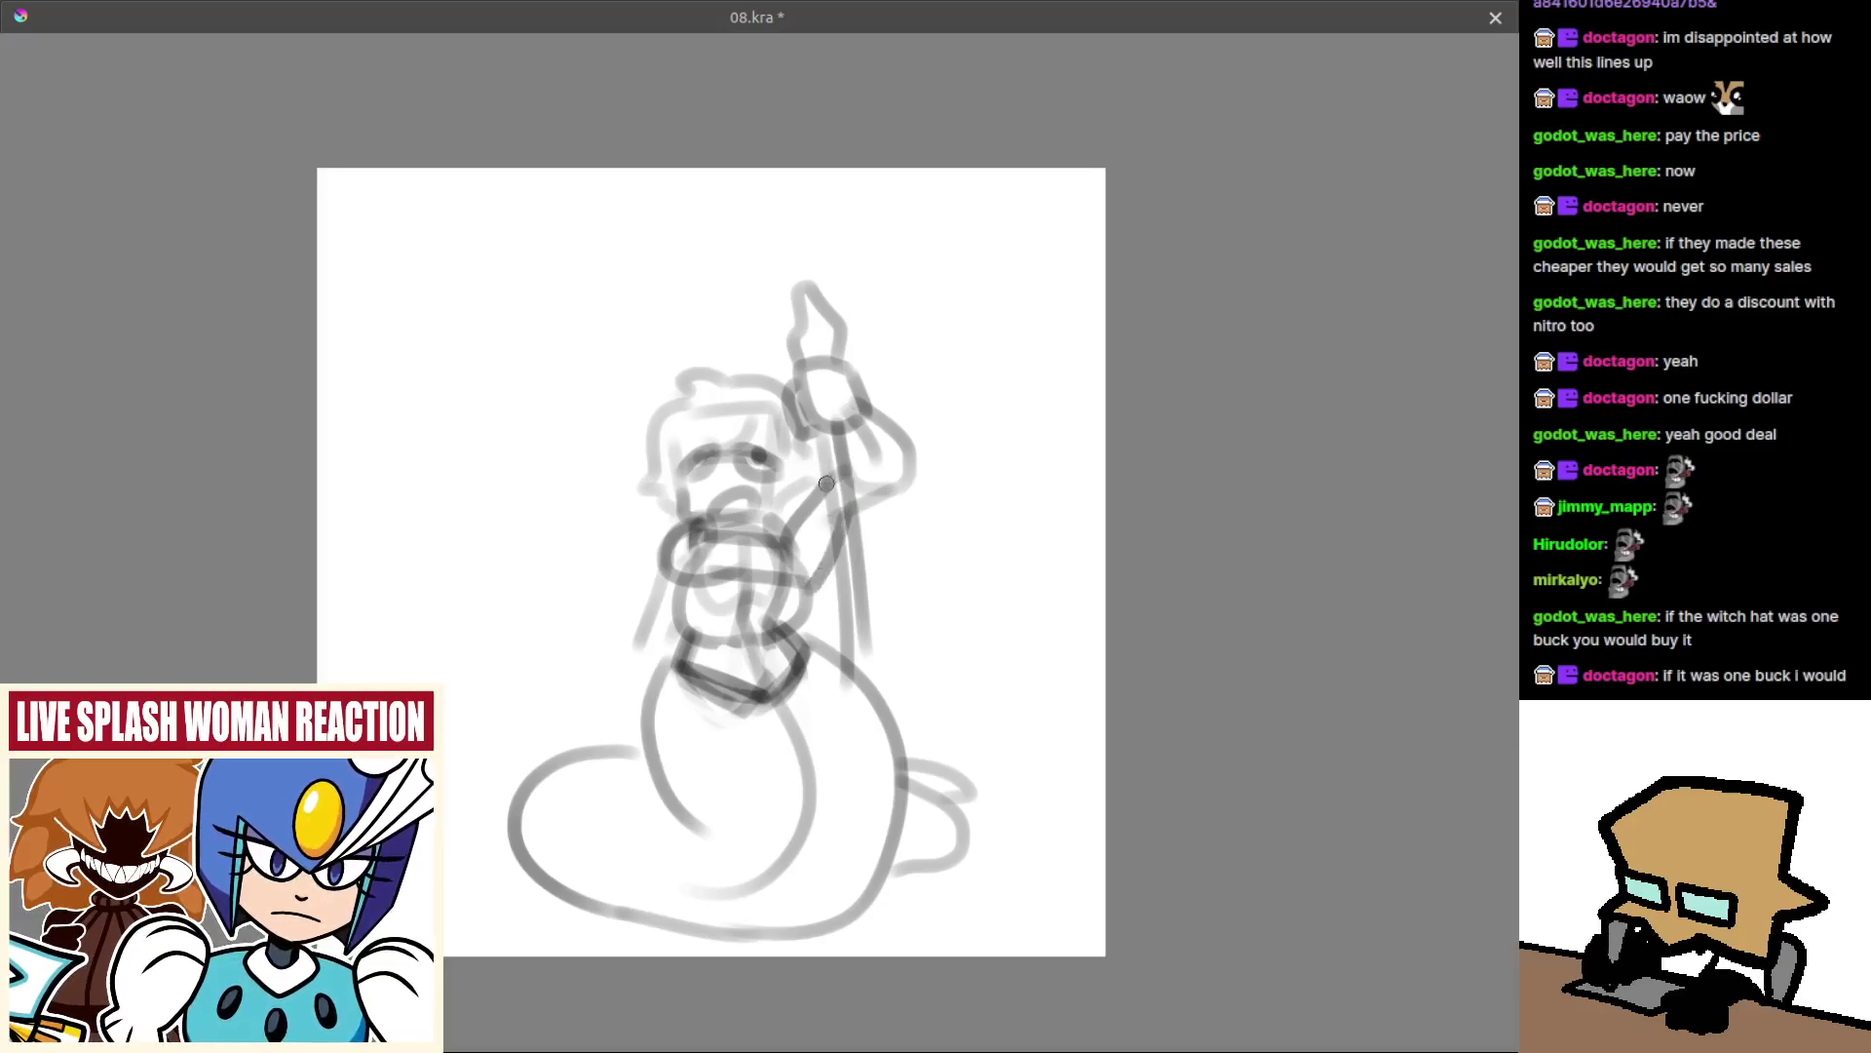
# Sketch the crossing arm's hand gripping the spear shaft just below the raised hand.
pyautogui.hotkey('ctrl', 'z')
pyautogui.moveTo(823, 478)
pyautogui.mouseDown()
pyautogui.moveTo(847, 431)
pyautogui.moveTo(857, 518)
pyautogui.mouseUp()
pyautogui.hotkey('ctrl', 'z')
pyautogui.hotkey('ctrl', 'z')
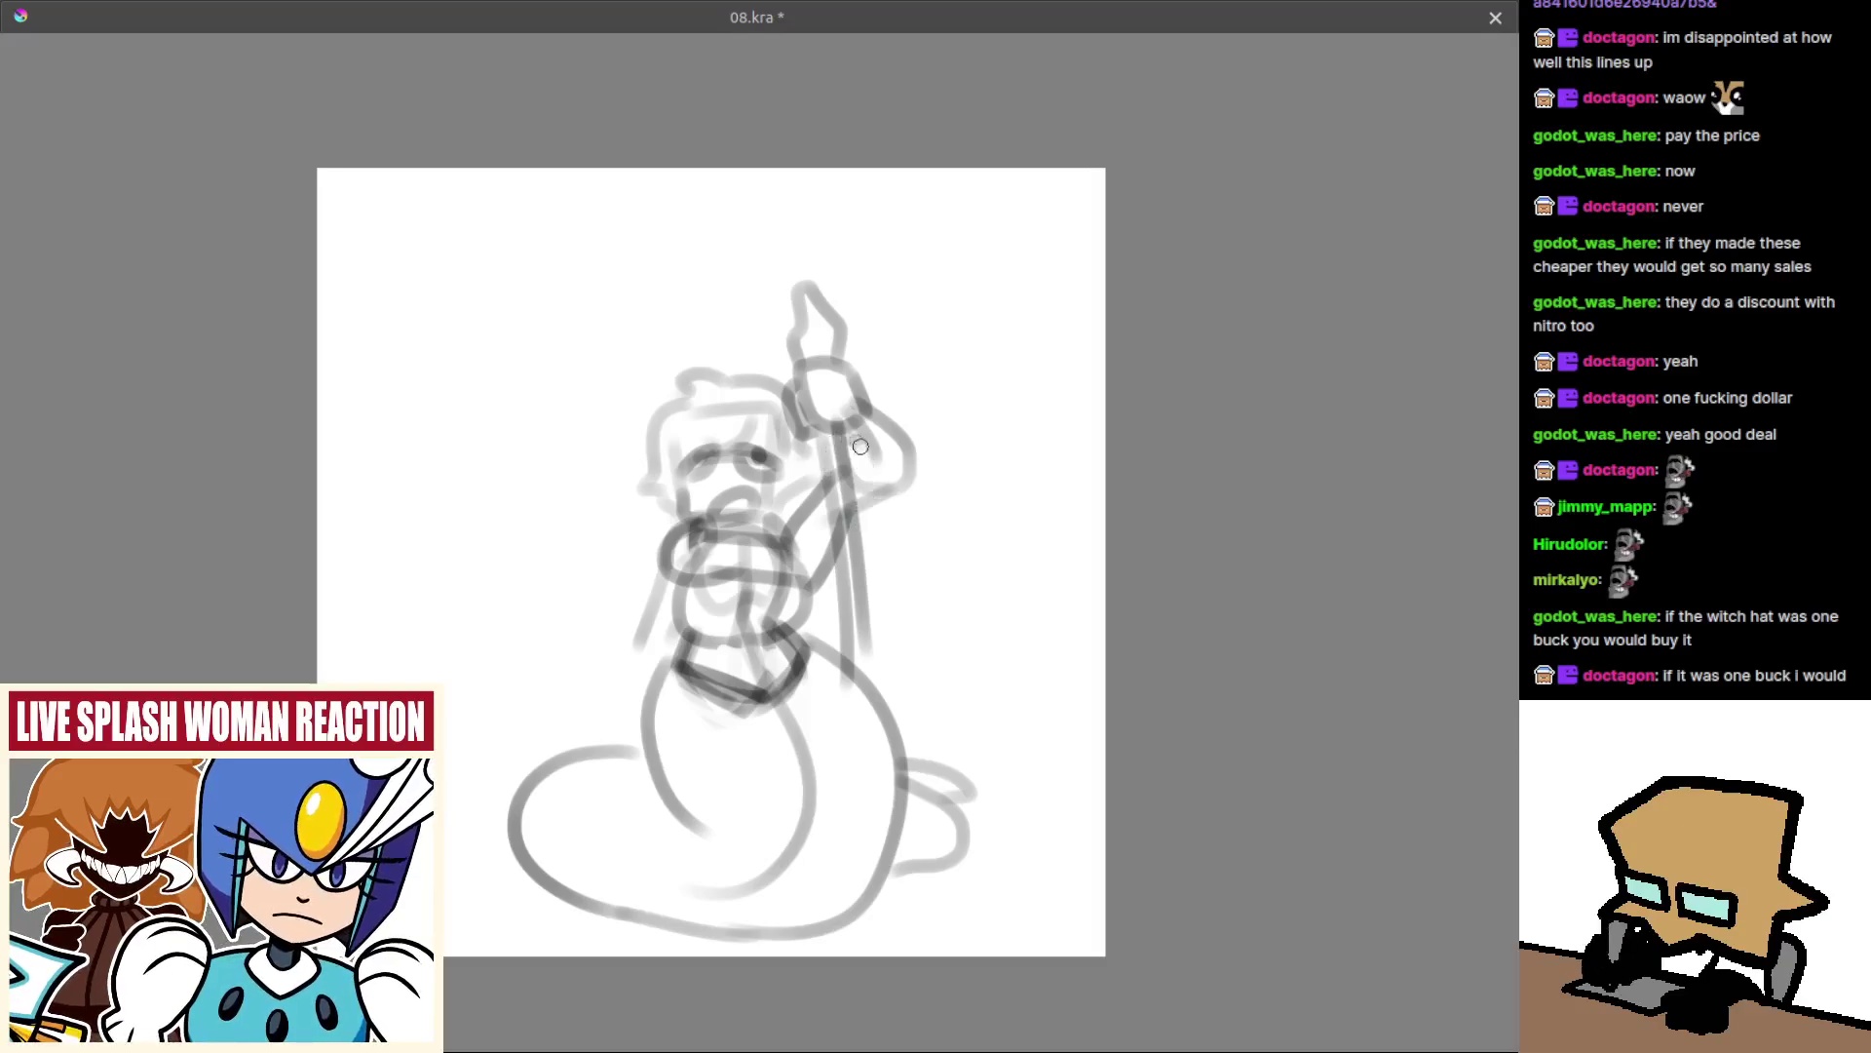
pyautogui.moveTo(851, 440); pyautogui.dragTo(844, 519)
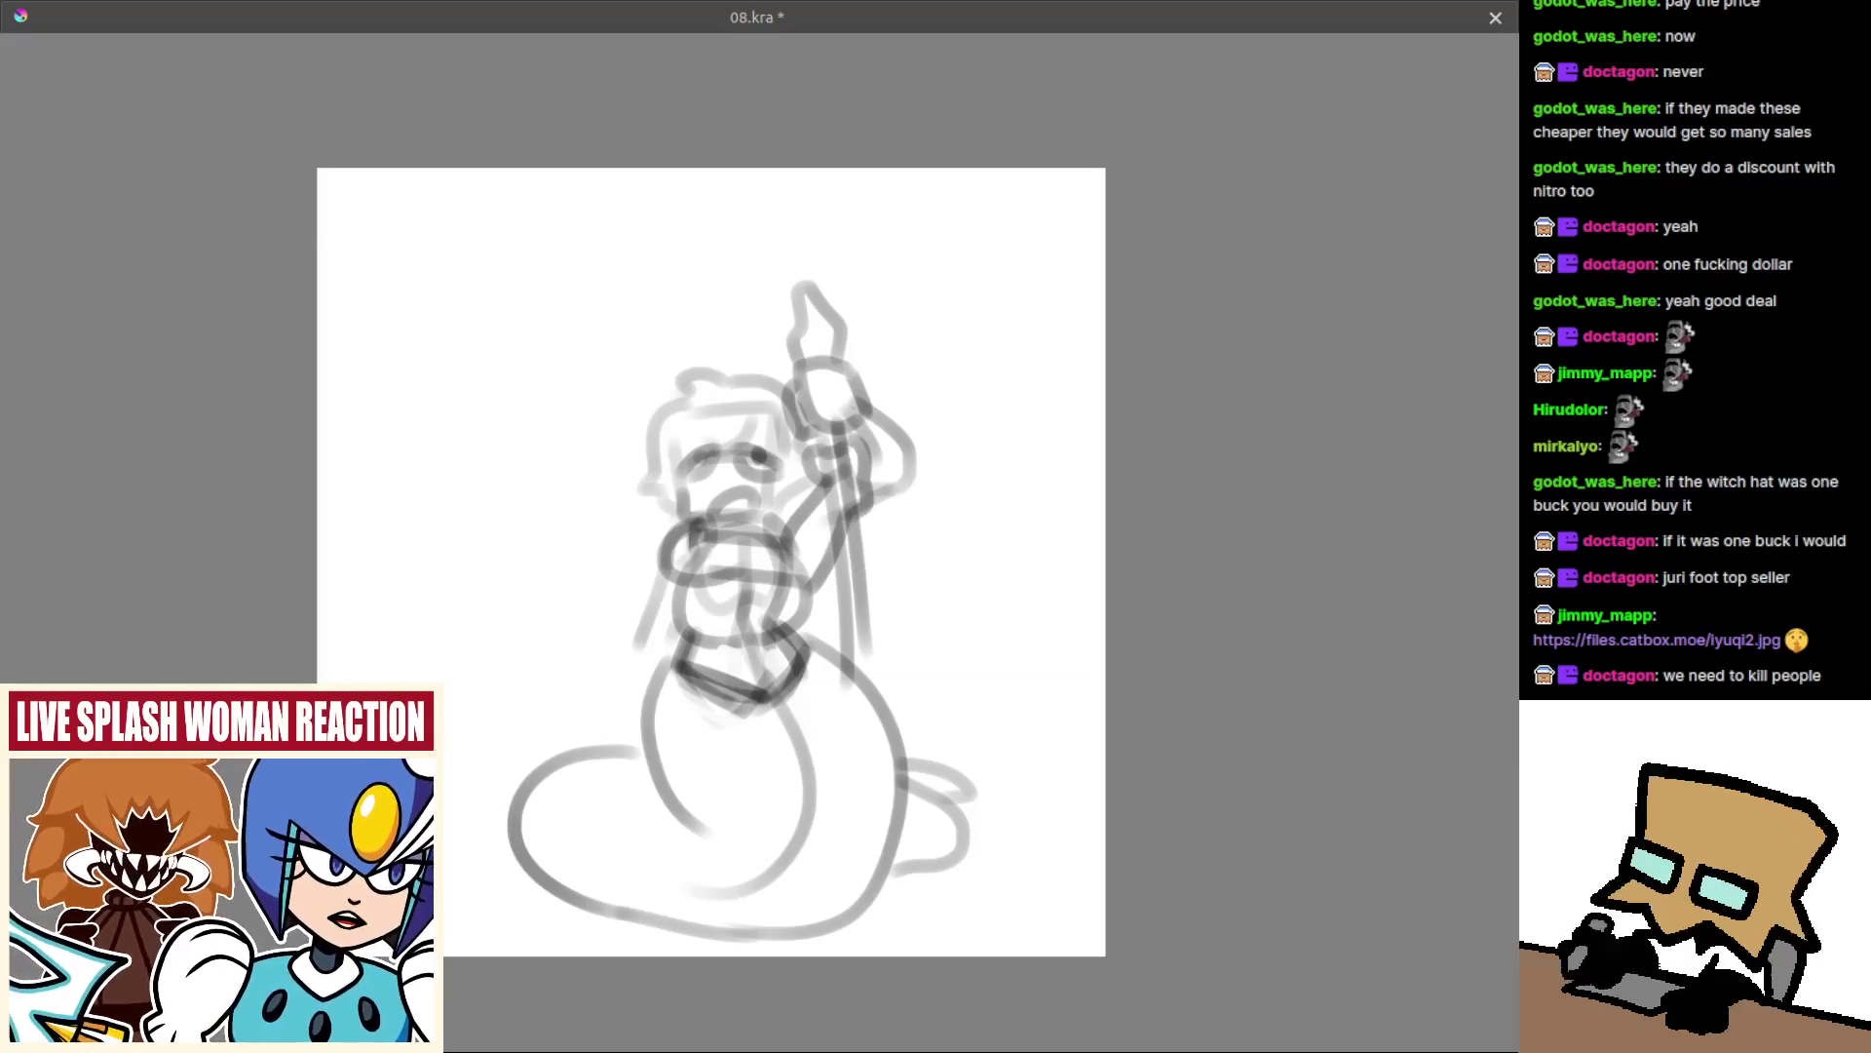
# Paste the pencil sketch of a seated woman, scale it down to fit the canvas, and mirror the view.
pyautogui.hotkey('ctrl', 'v')
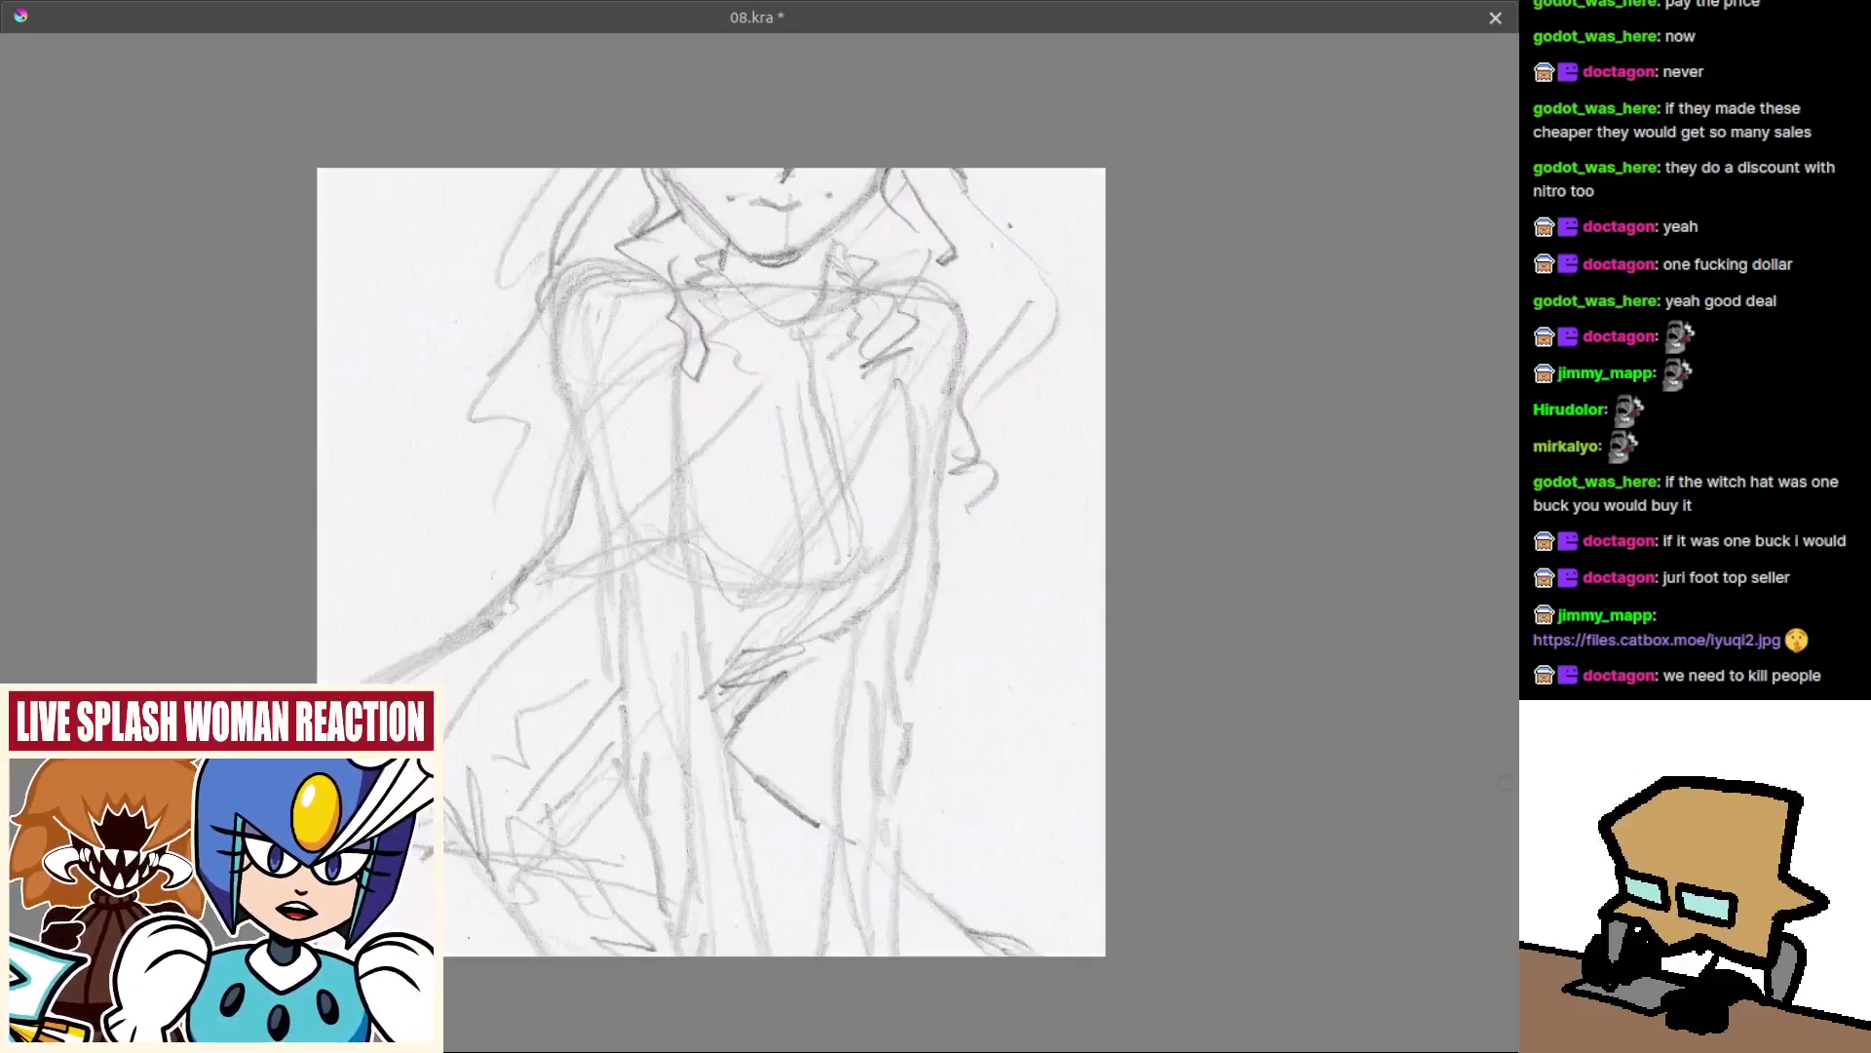
pyautogui.scroll(-5, 814, 547)
pyautogui.hotkey('ctrl', 't')
pyautogui.moveTo(1072, 192); pyautogui.dragTo(894, 396)
pyautogui.moveTo(832, 539)
pyautogui.mouseDown()
pyautogui.moveTo(867, 444)
pyautogui.moveTo(865, 555)
pyautogui.mouseUp()
pyautogui.press('m')
pyautogui.moveTo(946, 787); pyautogui.dragTo(944, 760)
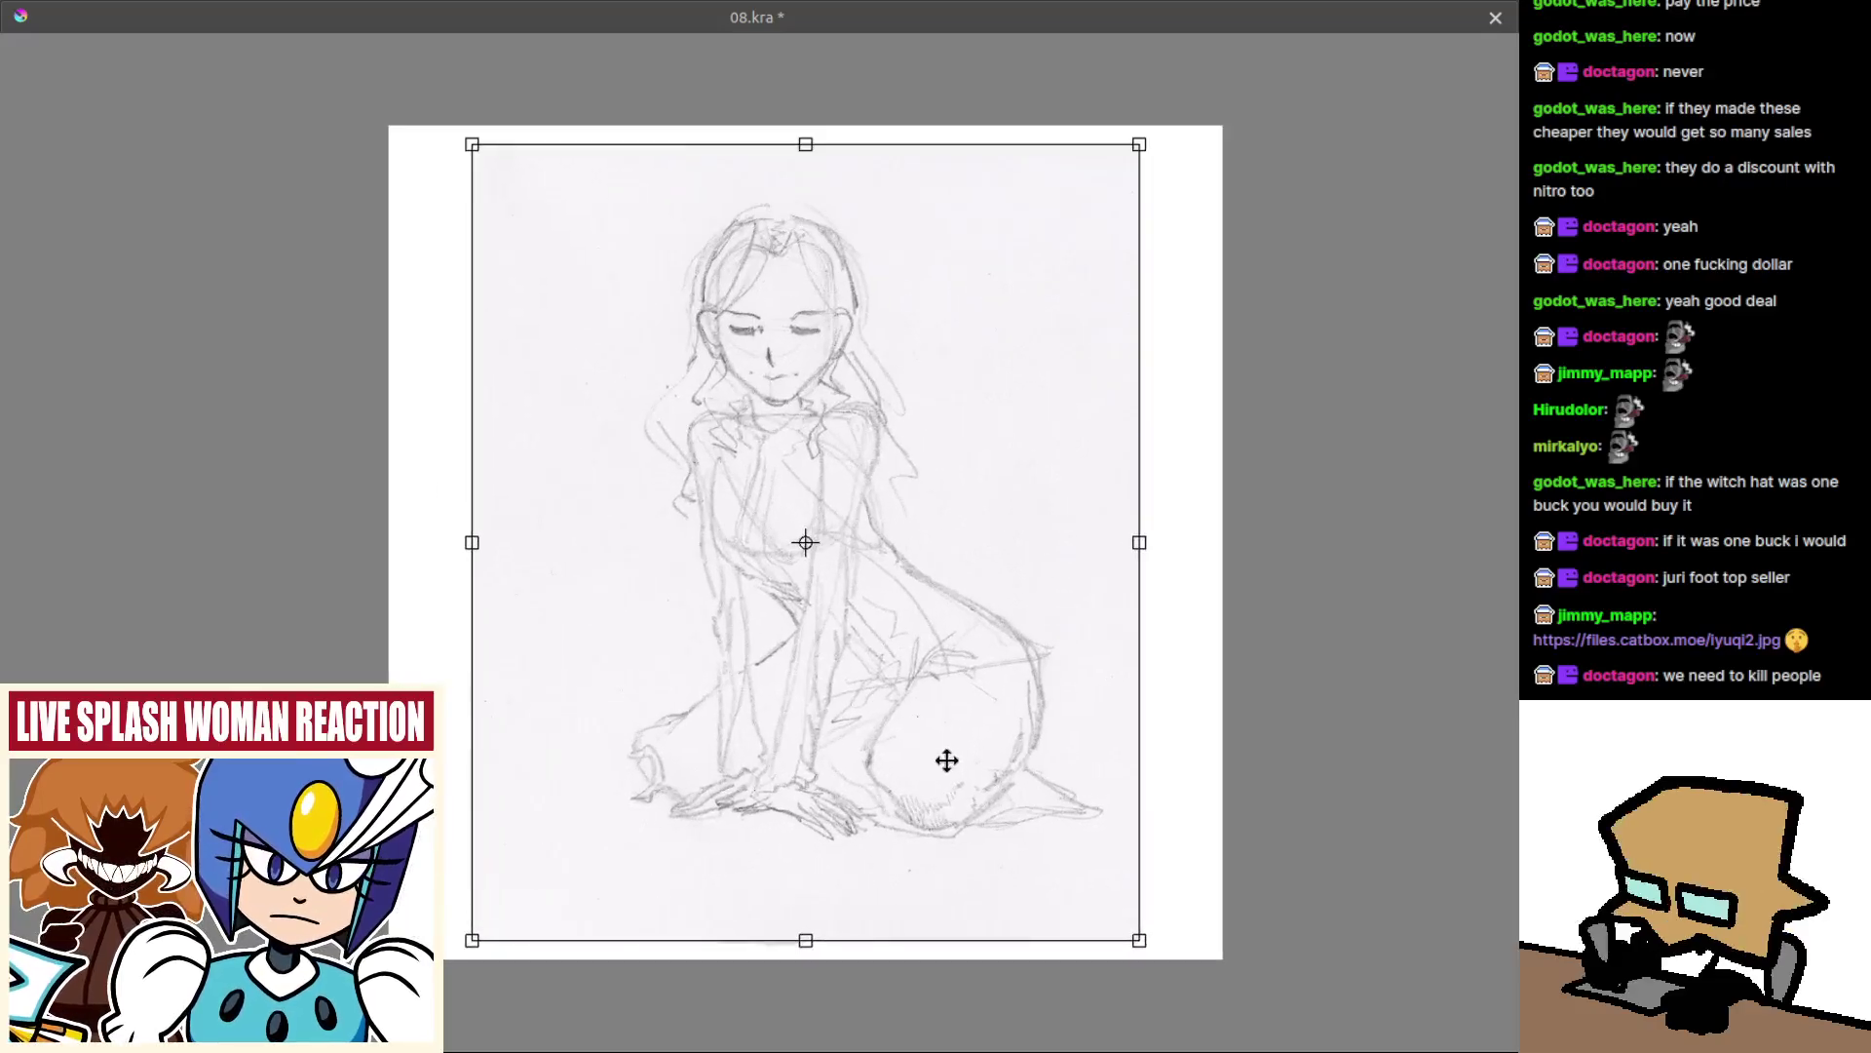
pyautogui.press('Return')
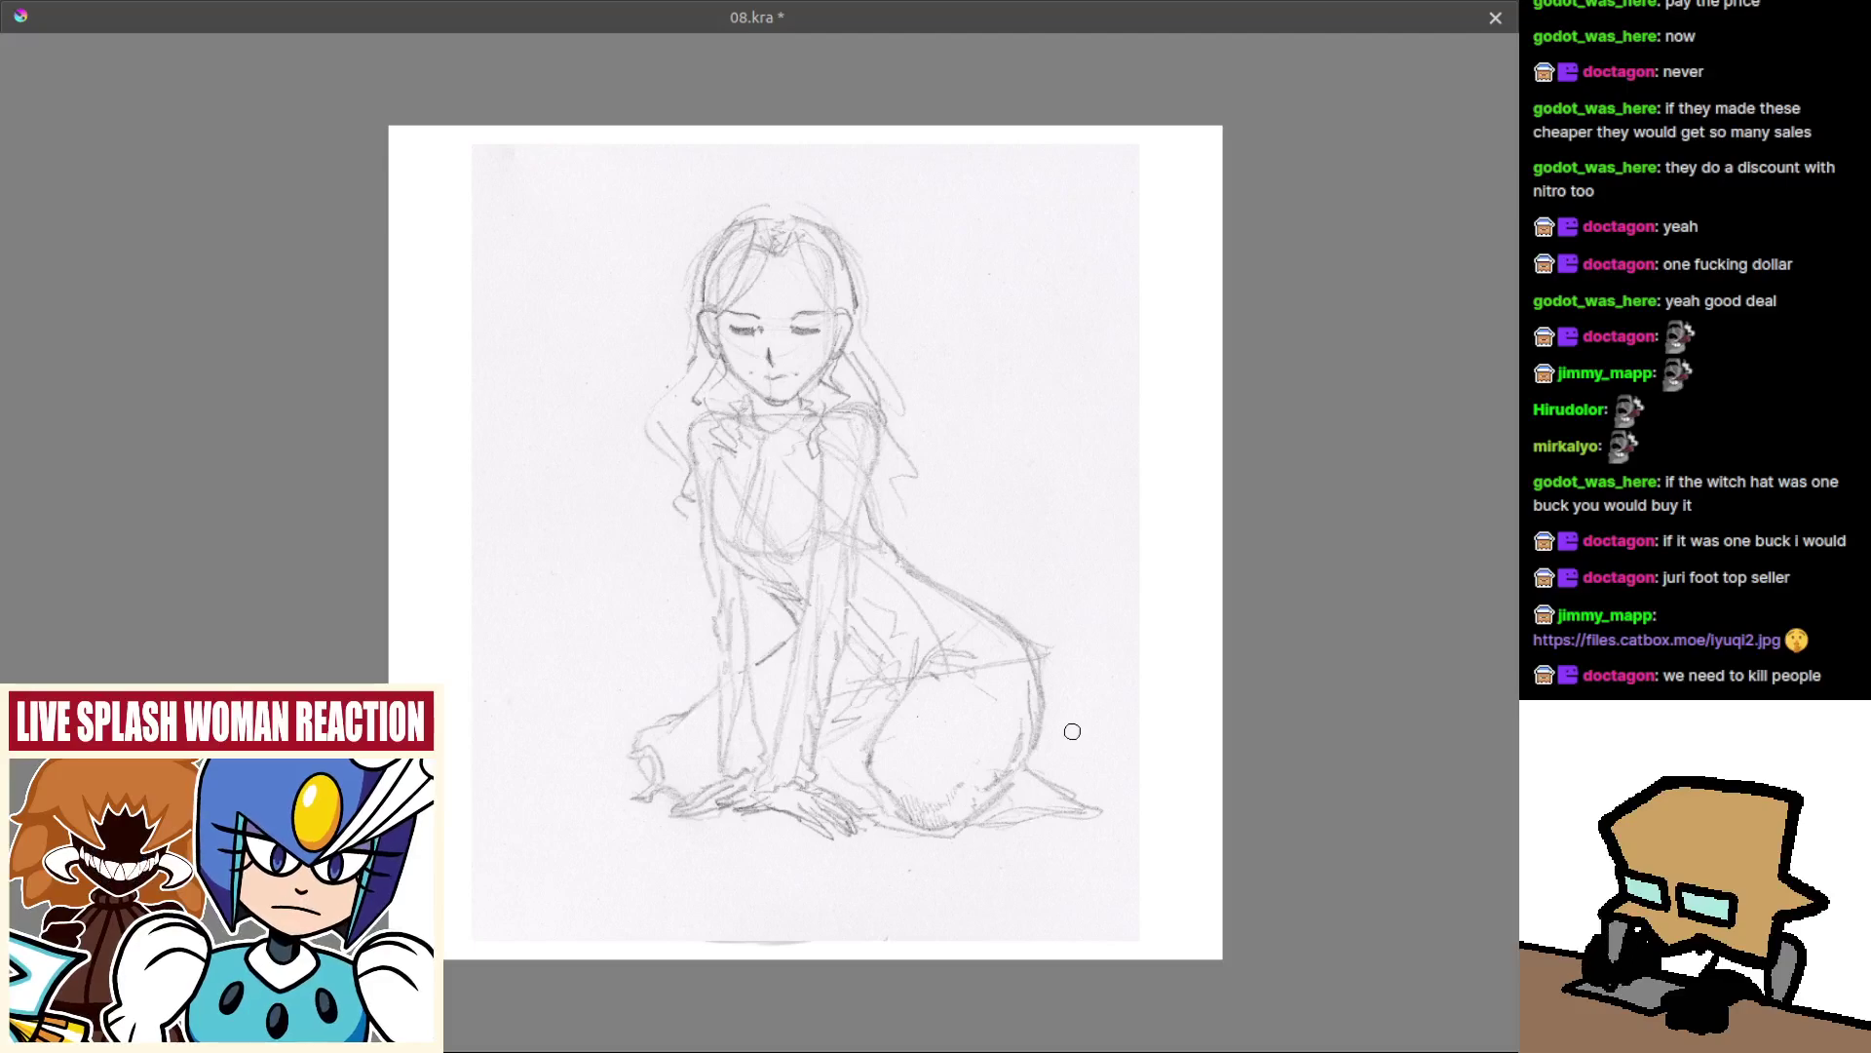
# Flip the canvas back and forth repeatedly to view the pasted woman sketch in both orientations.
pyautogui.moveTo(933, 571)
pyautogui.mouseDown()
pyautogui.moveTo(1033, 616)
pyautogui.moveTo(977, 773)
pyautogui.moveTo(951, 731)
pyautogui.mouseUp()
pyautogui.hotkey('ctrl', 'z')
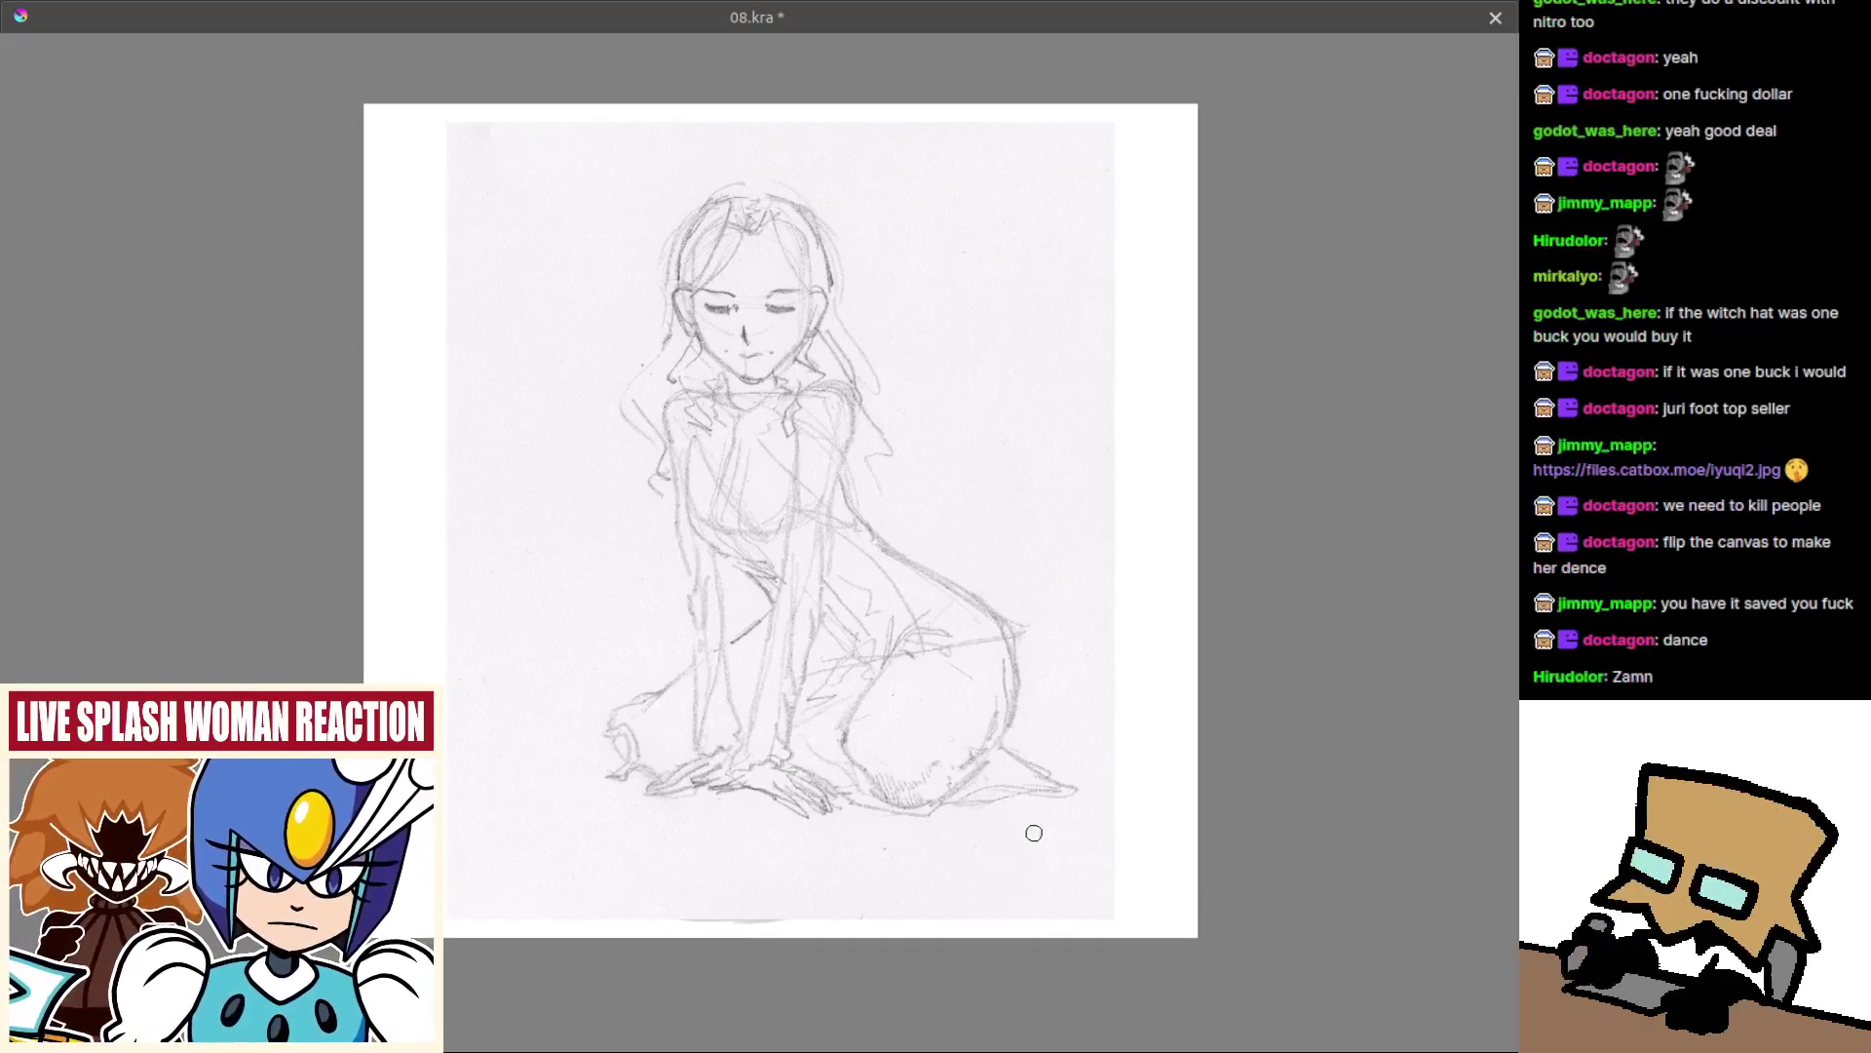
pyautogui.moveTo(1025, 841); pyautogui.dragTo(1015, 860)
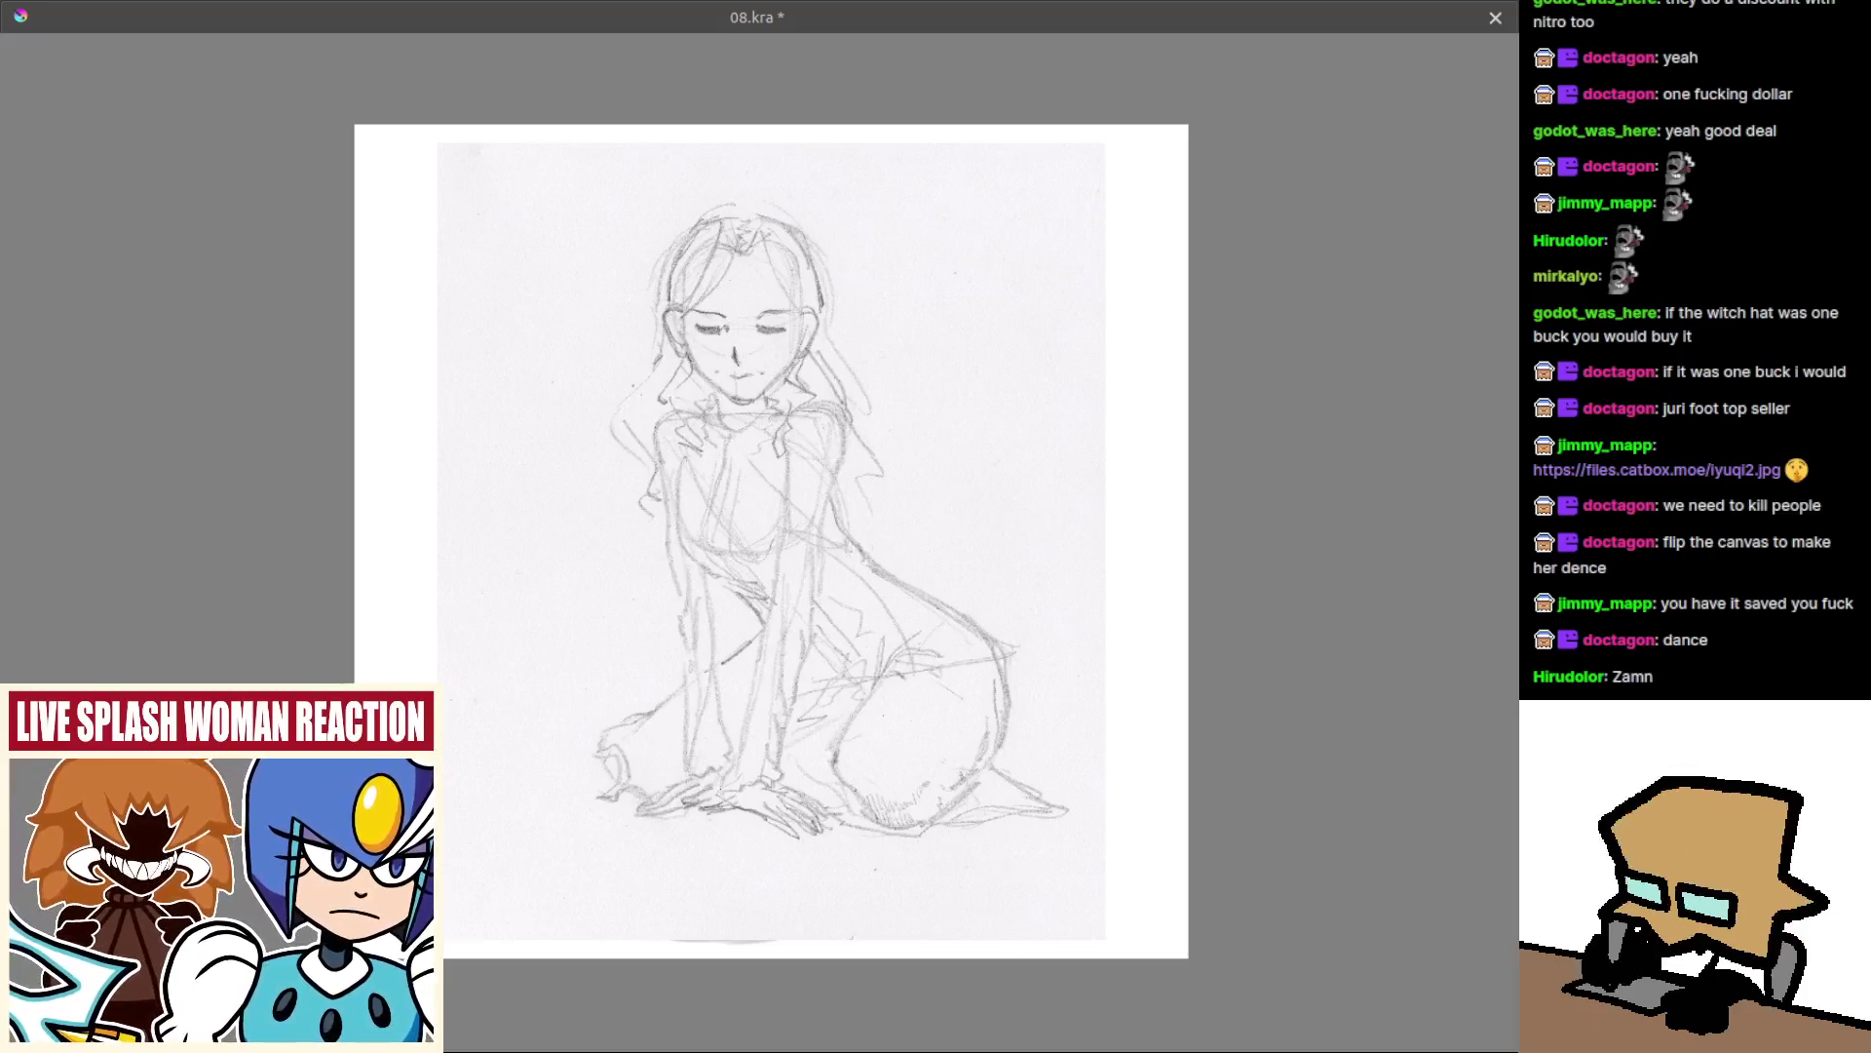
pyautogui.moveTo(951, 747); pyautogui.dragTo(922, 748)
pyautogui.press('m')
pyautogui.press('m')
pyautogui.press('m')
pyautogui.press('m')
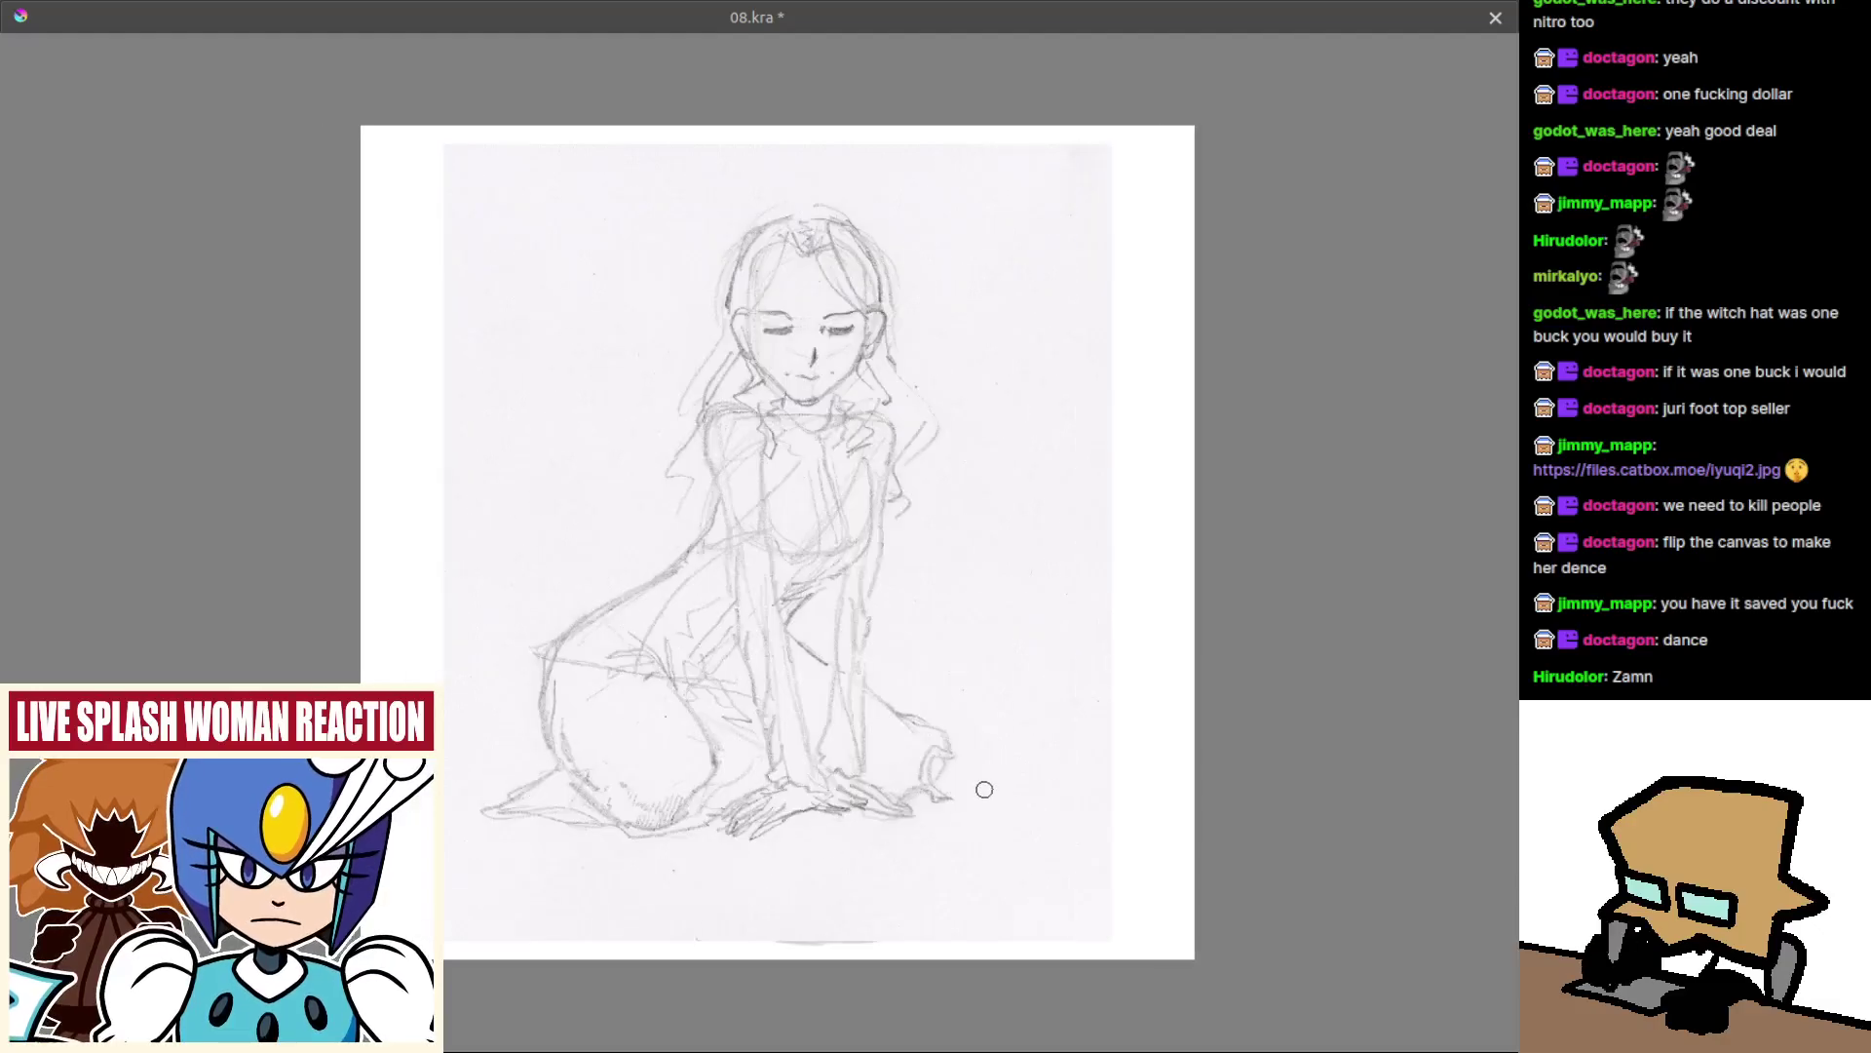
pyautogui.press('m')
pyautogui.press('m')
pyautogui.press('m')
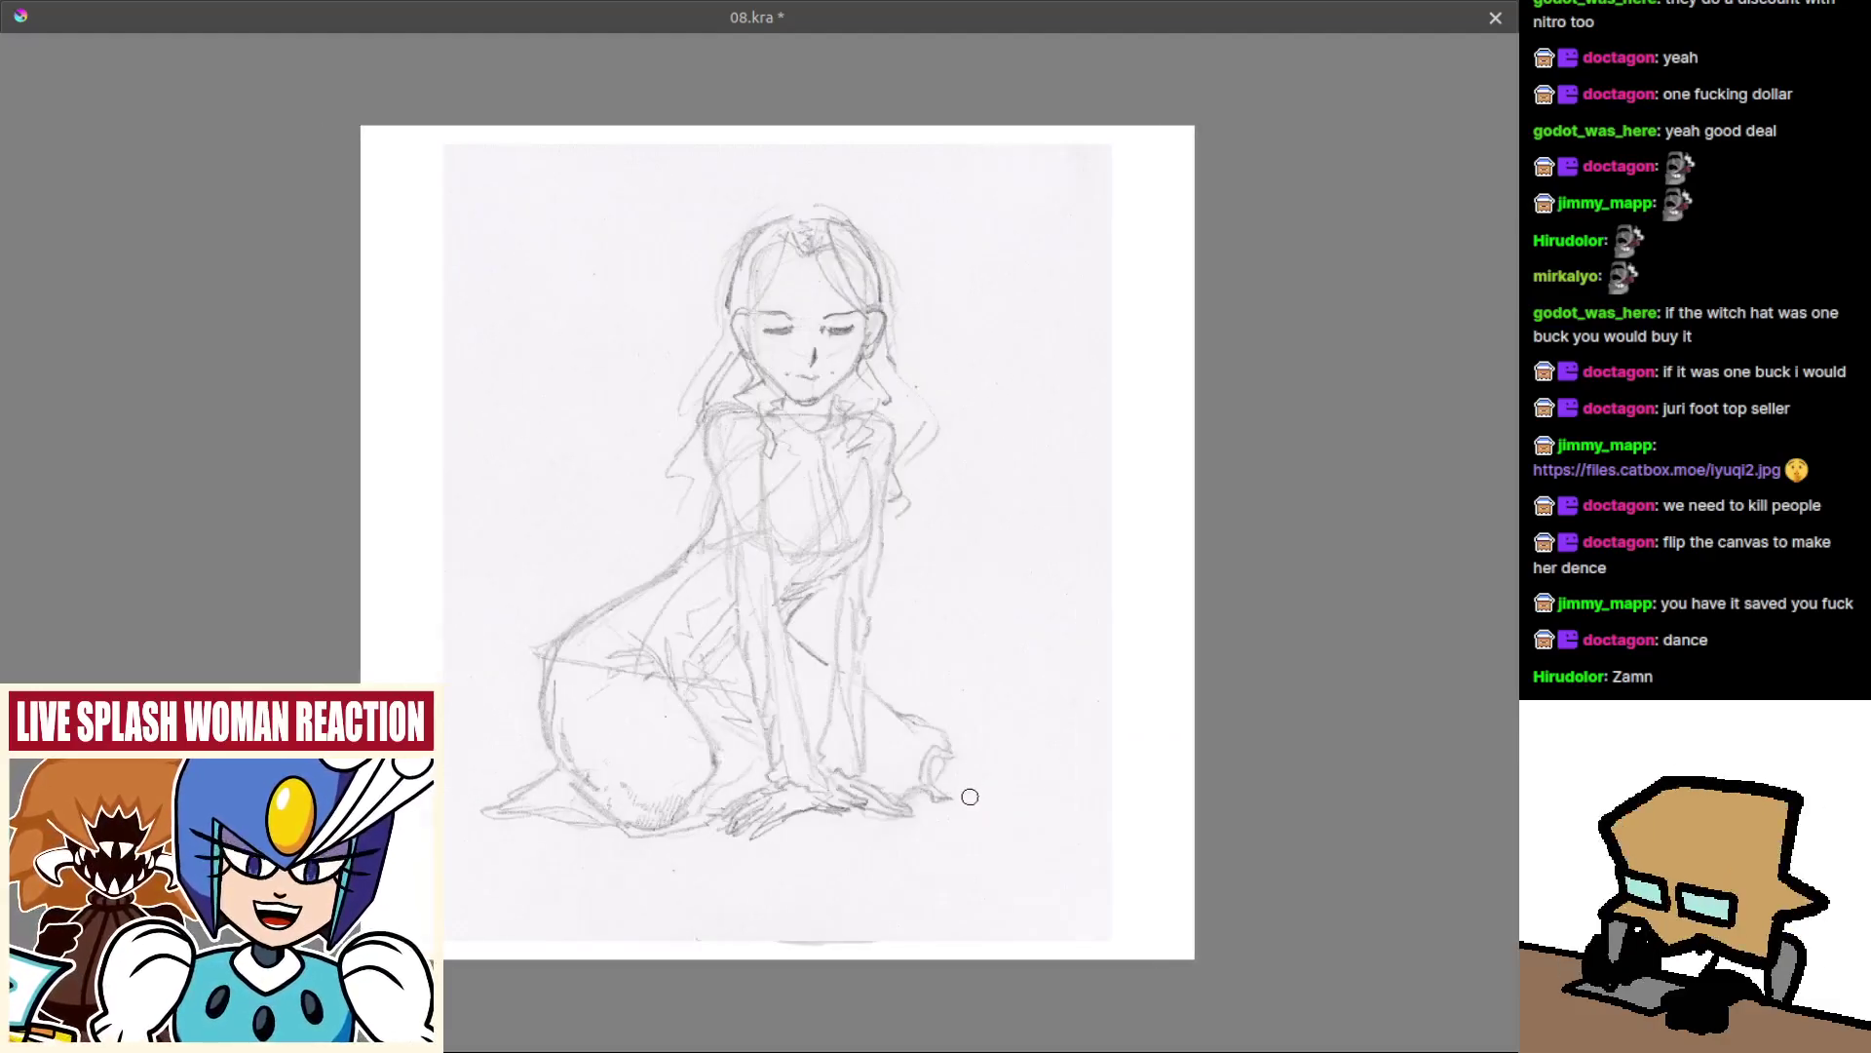
pyautogui.press('m')
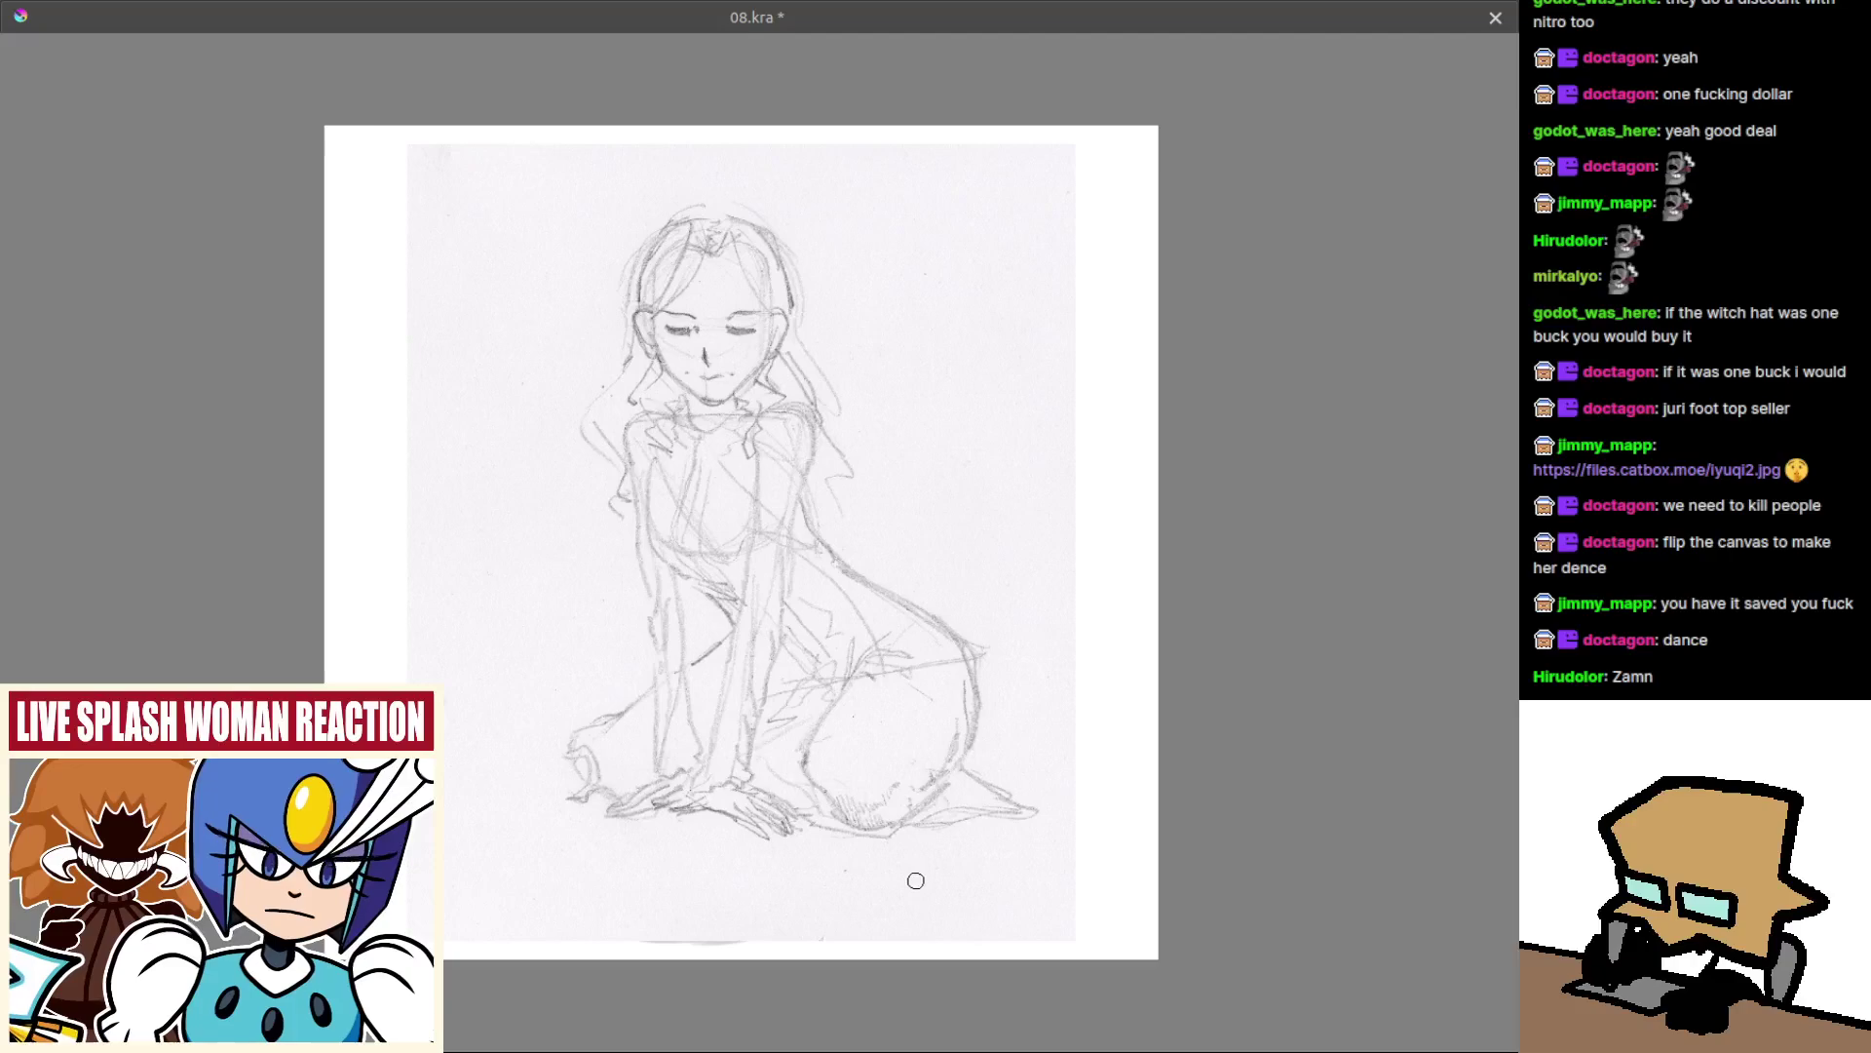
# Undo the pasted woman sketch to return to the character drawing.
pyautogui.moveTo(910, 877); pyautogui.dragTo(897, 952)
pyautogui.scroll(4, 926, 857)
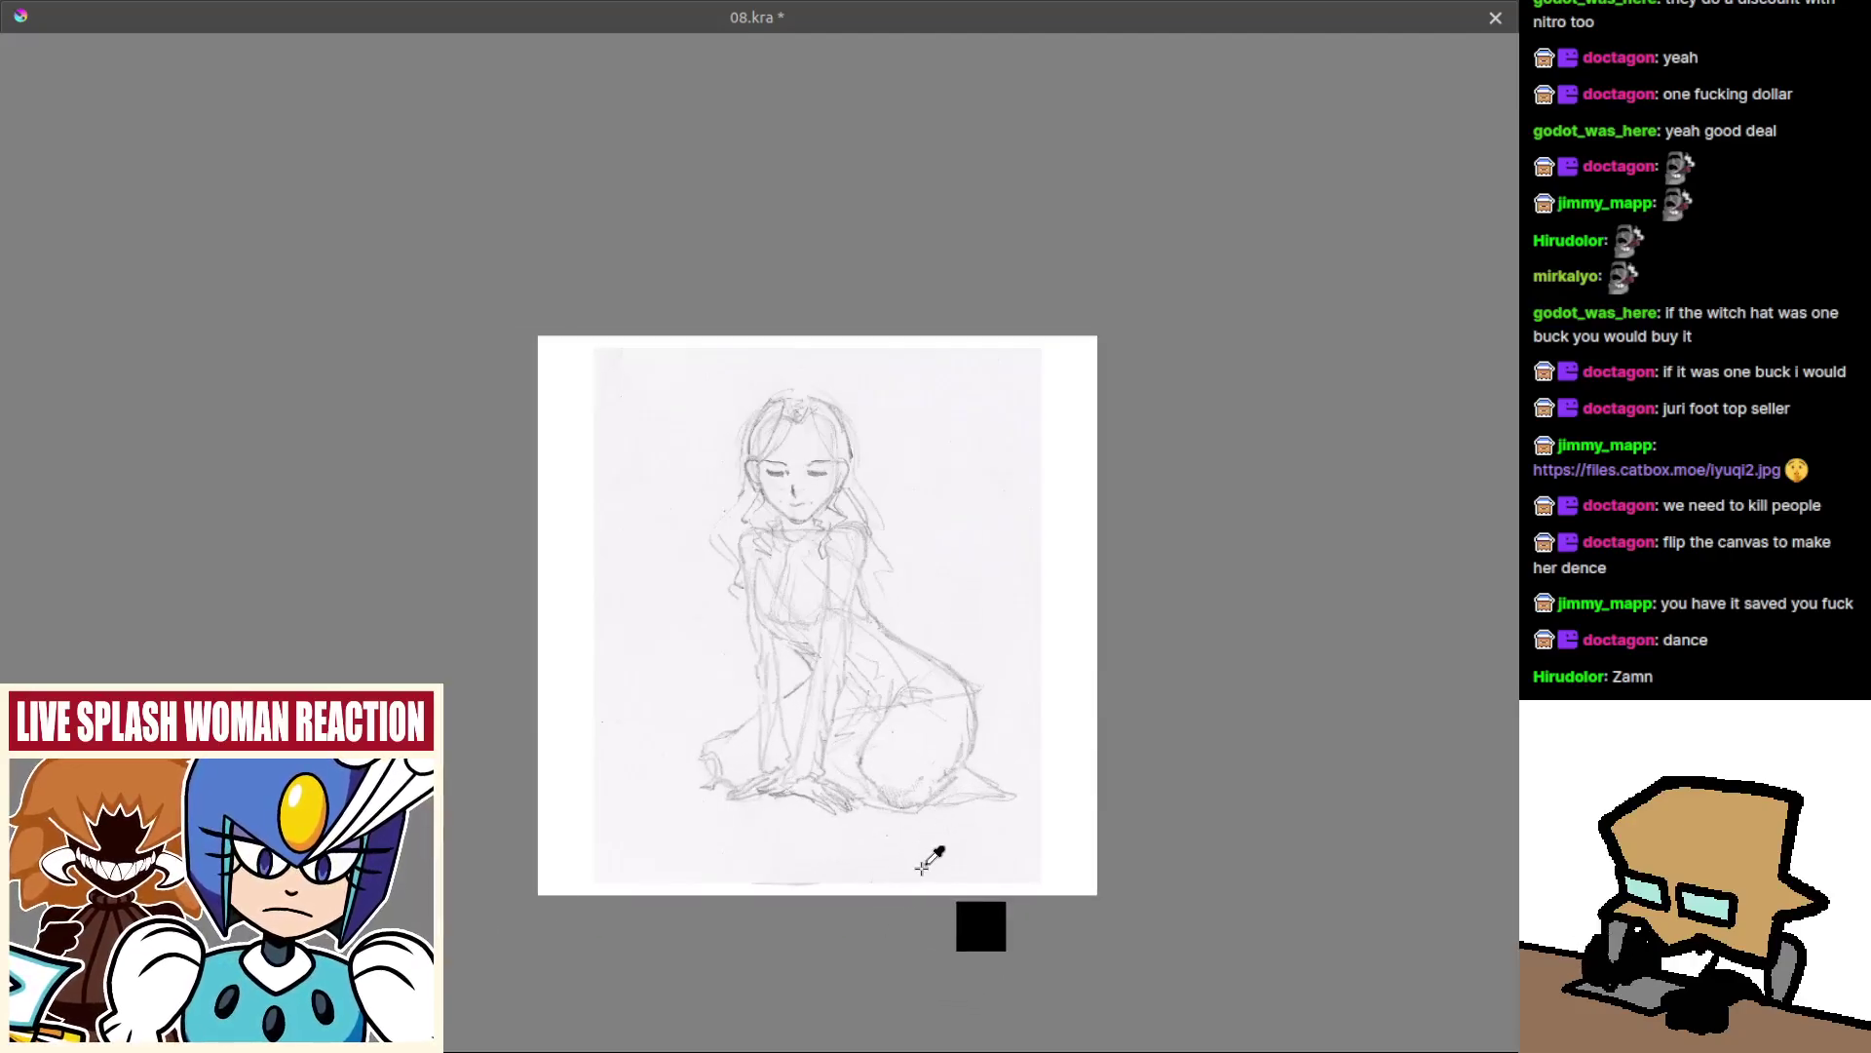
pyautogui.hotkey('ctrl', 'z')
pyautogui.moveTo(921, 866); pyautogui.dragTo(957, 863)
pyautogui.moveTo(935, 765)
pyautogui.mouseDown()
pyautogui.moveTo(956, 656)
pyautogui.moveTo(932, 661)
pyautogui.mouseUp()
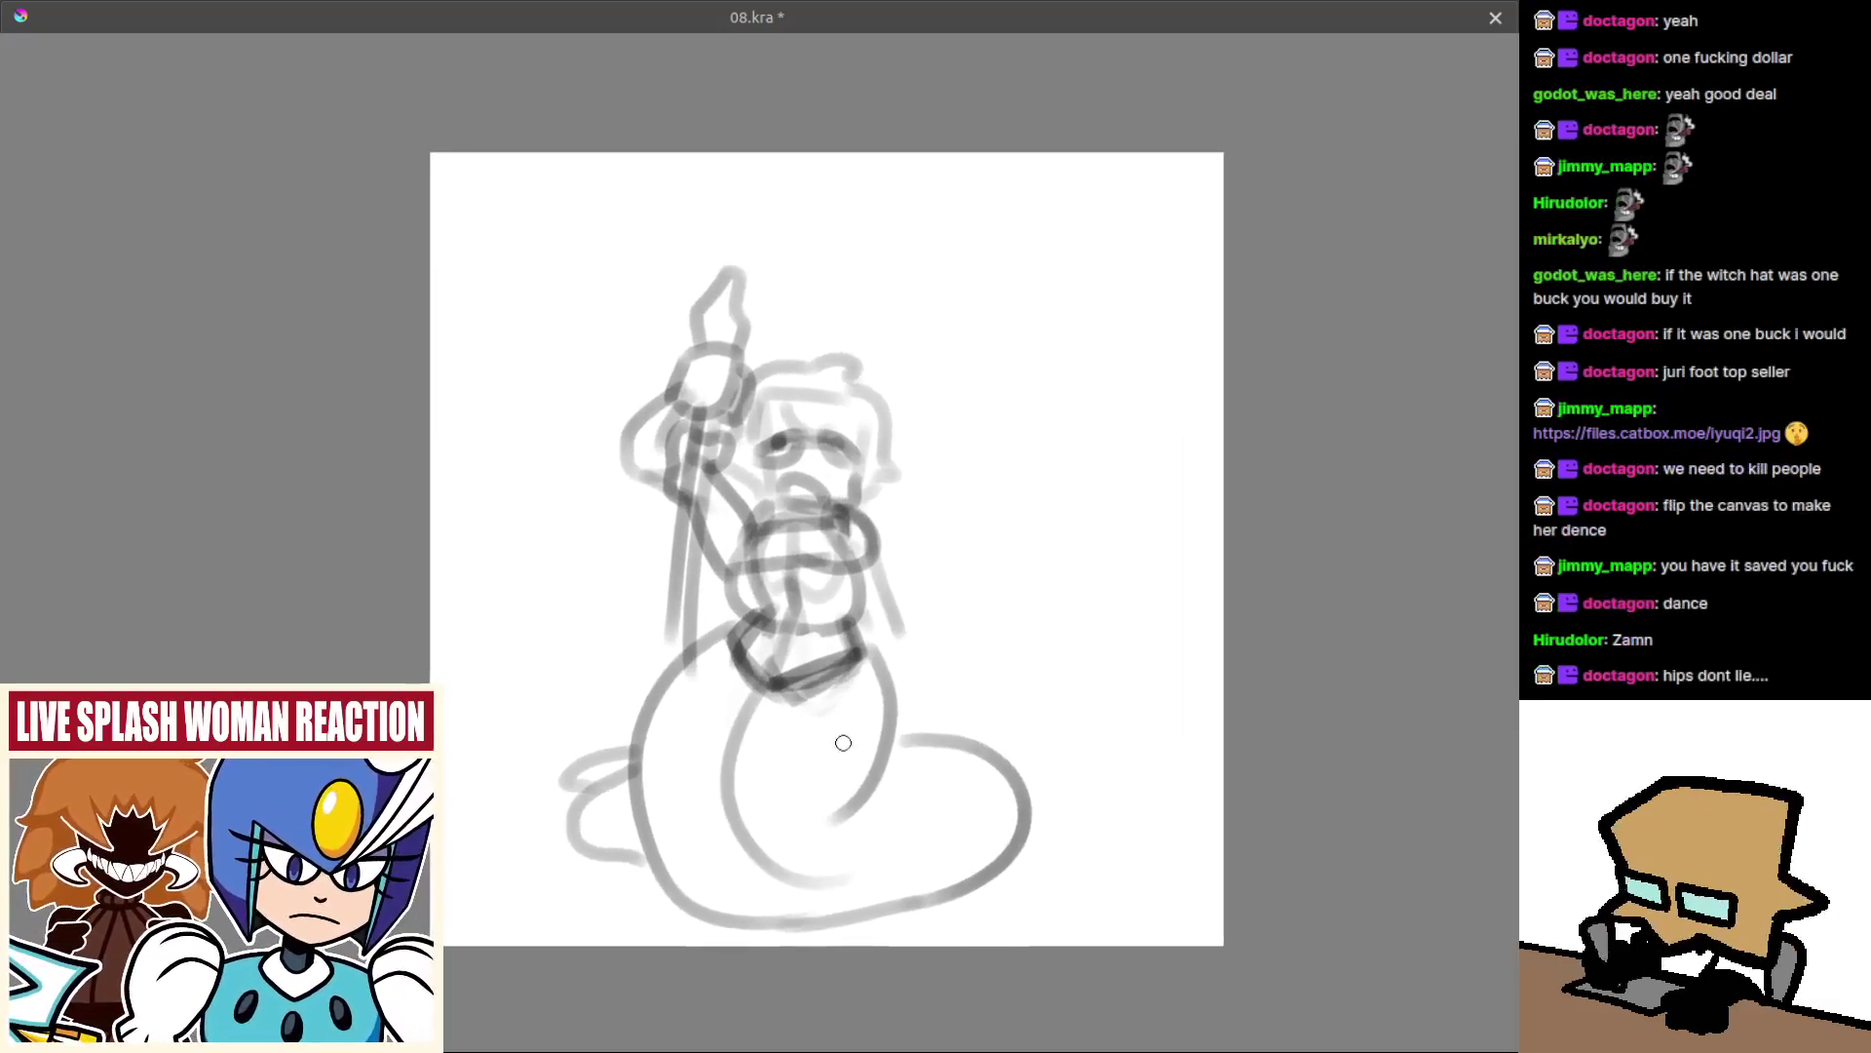
# Erase the raised arm's wide elbow outline and redraw the arm narrower, bending close beside the spear shaft.
pyautogui.moveTo(814, 662); pyautogui.dragTo(848, 679)
pyautogui.moveTo(752, 715); pyautogui.dragTo(746, 694)
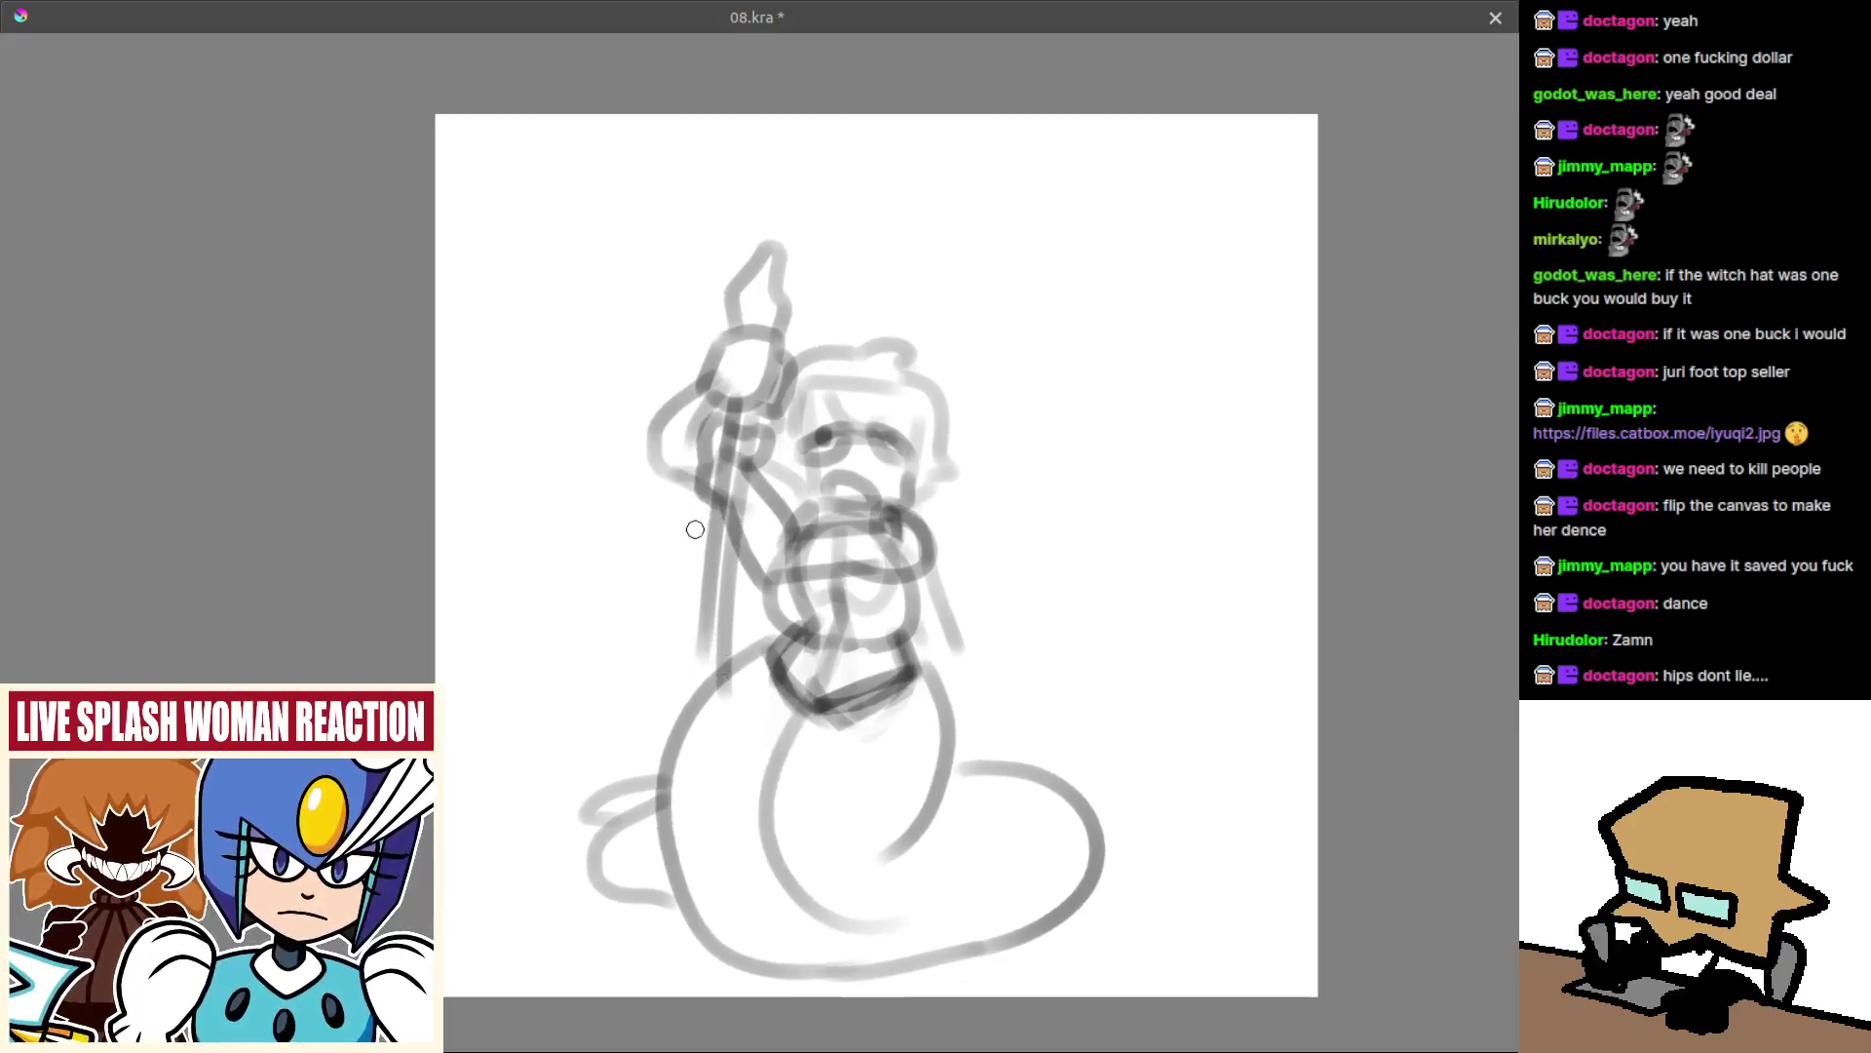
pyautogui.moveTo(686, 405)
pyautogui.mouseDown()
pyautogui.moveTo(652, 476)
pyautogui.moveTo(672, 419)
pyautogui.moveTo(678, 525)
pyautogui.mouseUp()
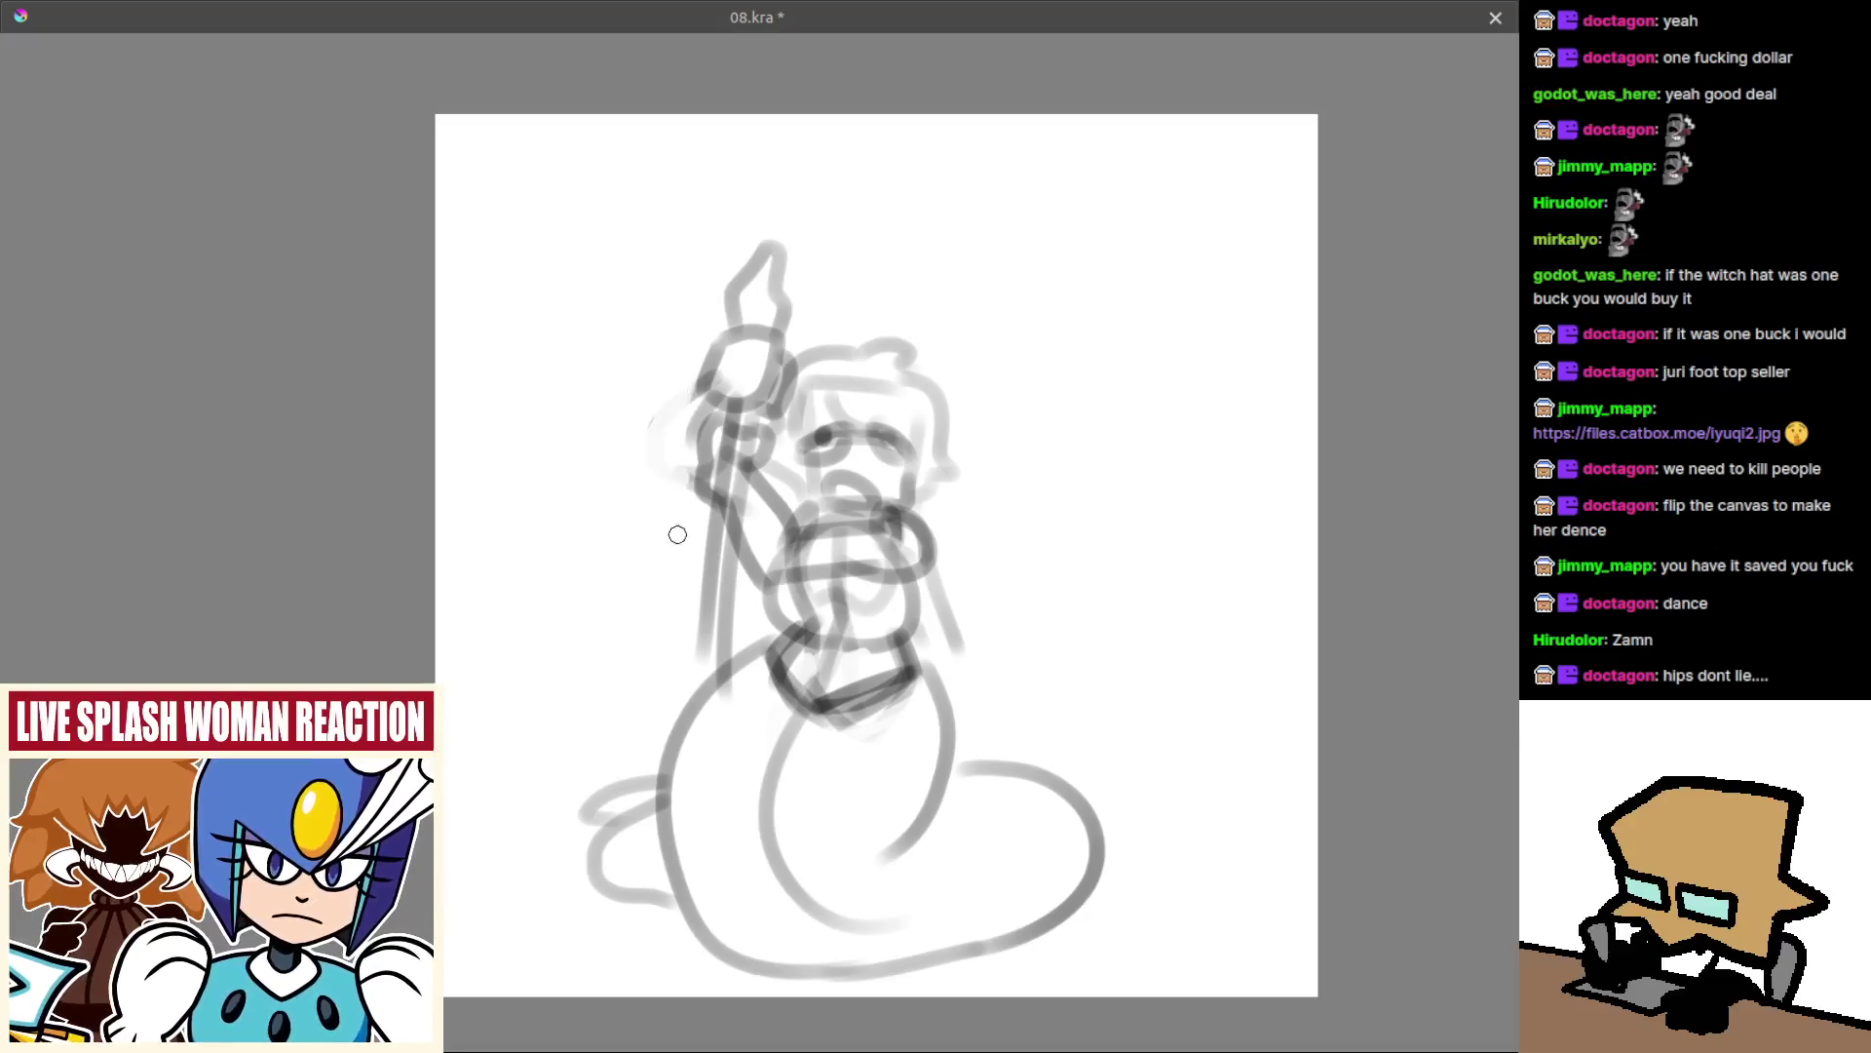
pyautogui.hotkey('ctrl', 'z')
pyautogui.moveTo(700, 395)
pyautogui.mouseDown()
pyautogui.moveTo(702, 512)
pyautogui.moveTo(674, 483)
pyautogui.moveTo(688, 509)
pyautogui.moveTo(783, 490)
pyautogui.moveTo(803, 515)
pyautogui.mouseUp()
pyautogui.hotkey('ctrl', 'z')
pyautogui.hotkey('ctrl', 'z')
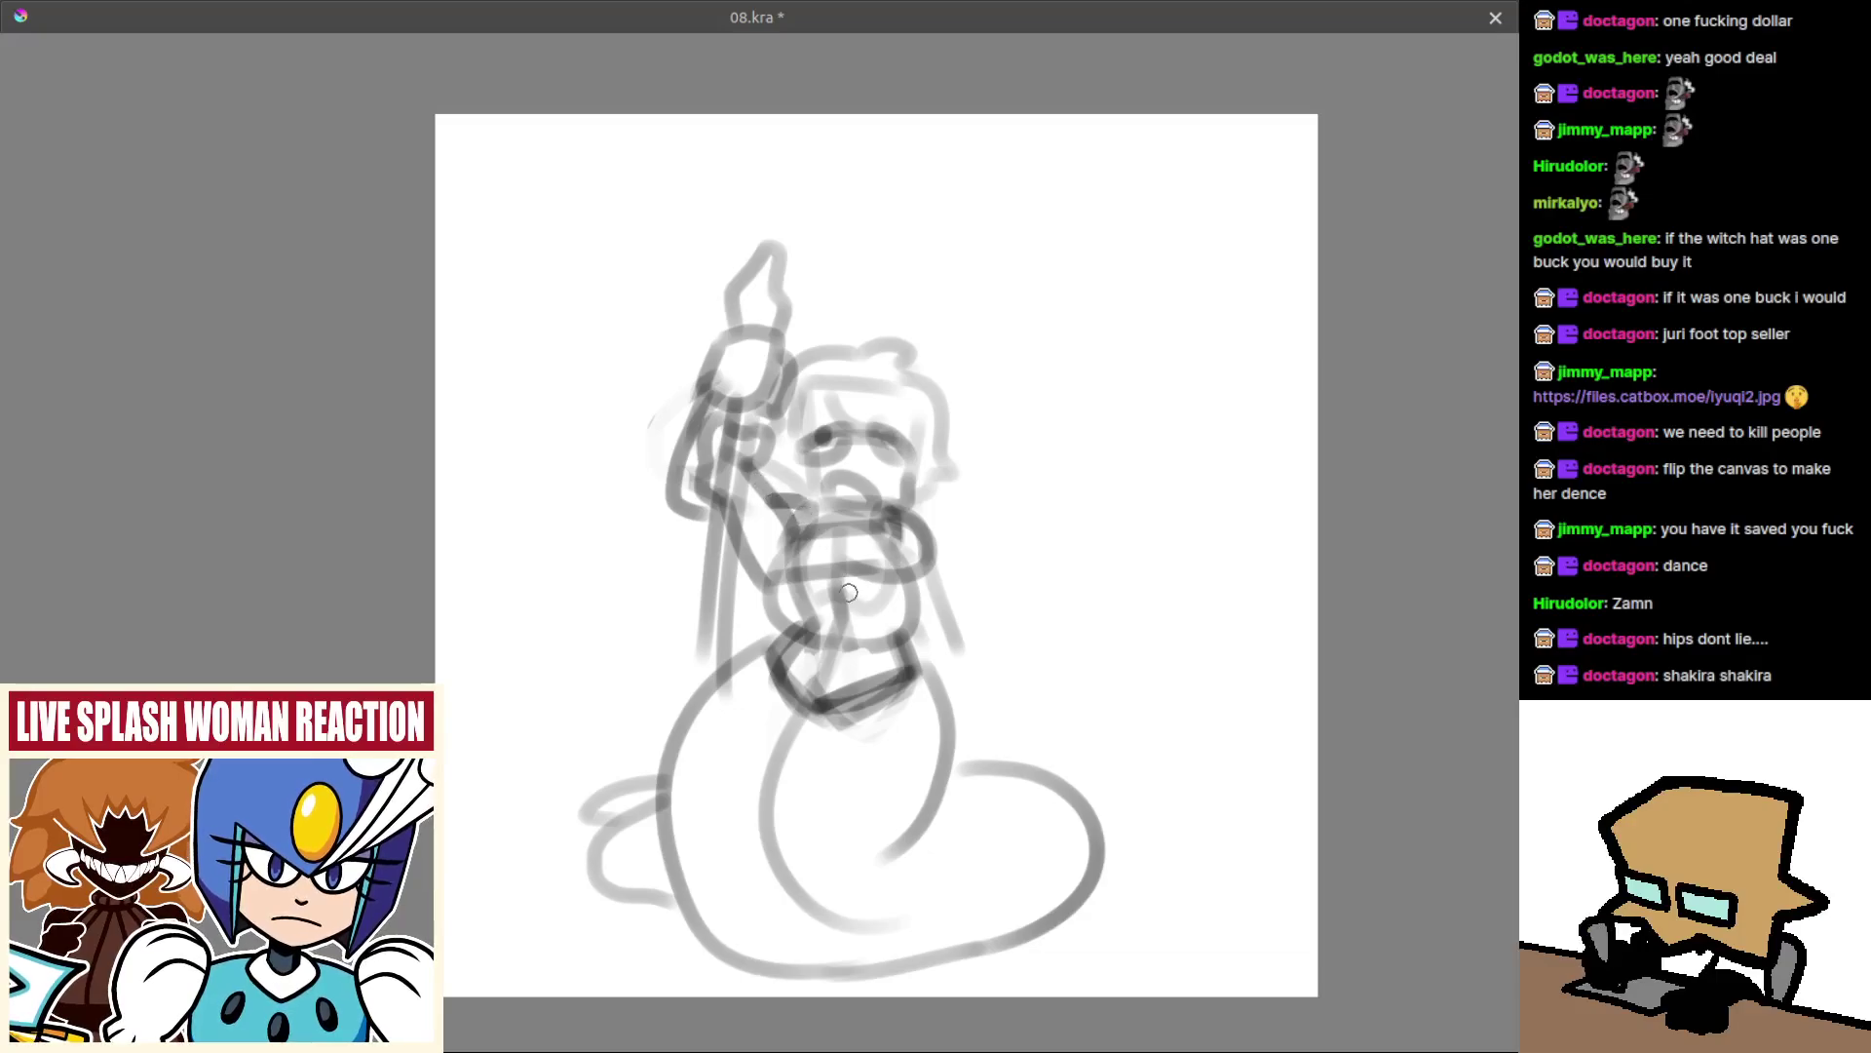
# Redraw the spear shaft as two long lines reaching the ground in front of the leg, with a closed end.
pyautogui.moveTo(826, 679); pyautogui.dragTo(704, 651)
pyautogui.moveTo(740, 566); pyautogui.dragTo(740, 531)
pyautogui.press('m')
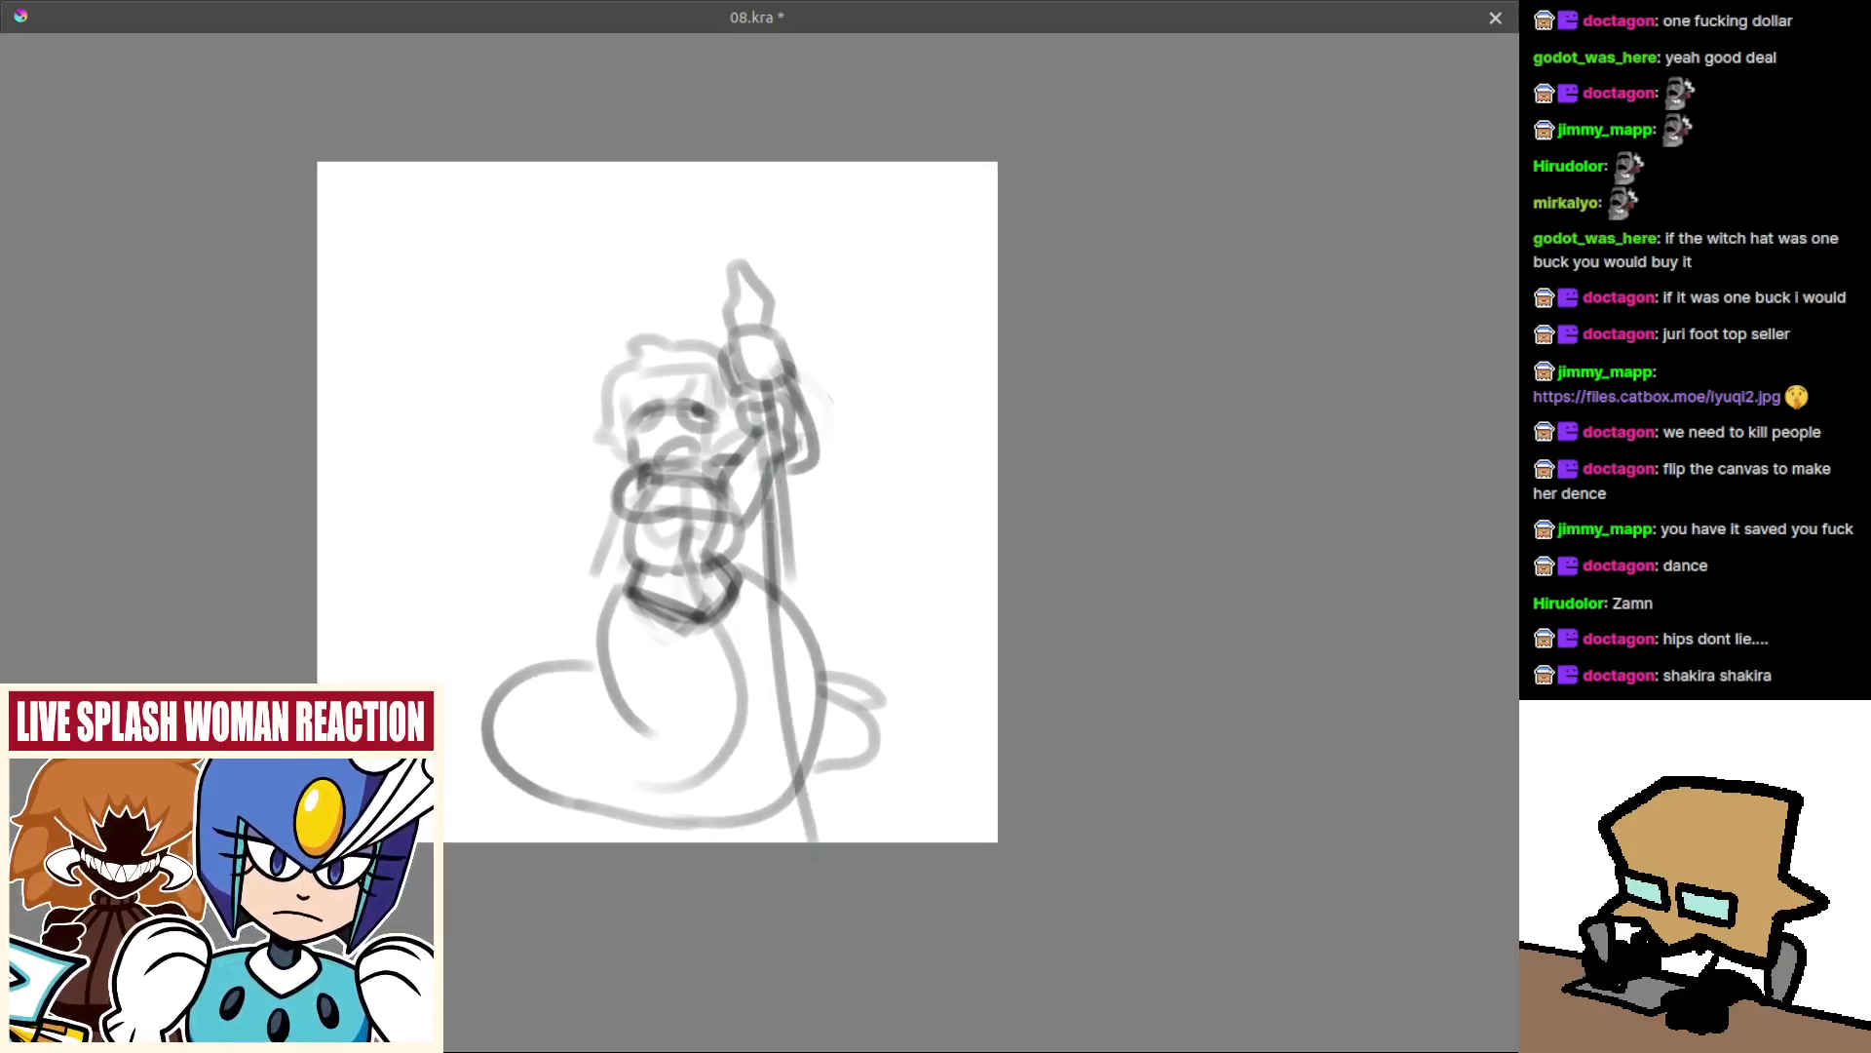
pyautogui.moveTo(766, 514)
pyautogui.mouseDown()
pyautogui.moveTo(780, 813)
pyautogui.moveTo(801, 818)
pyautogui.mouseUp()
pyautogui.moveTo(794, 531)
pyautogui.mouseDown()
pyautogui.moveTo(813, 772)
pyautogui.moveTo(792, 816)
pyautogui.mouseUp()
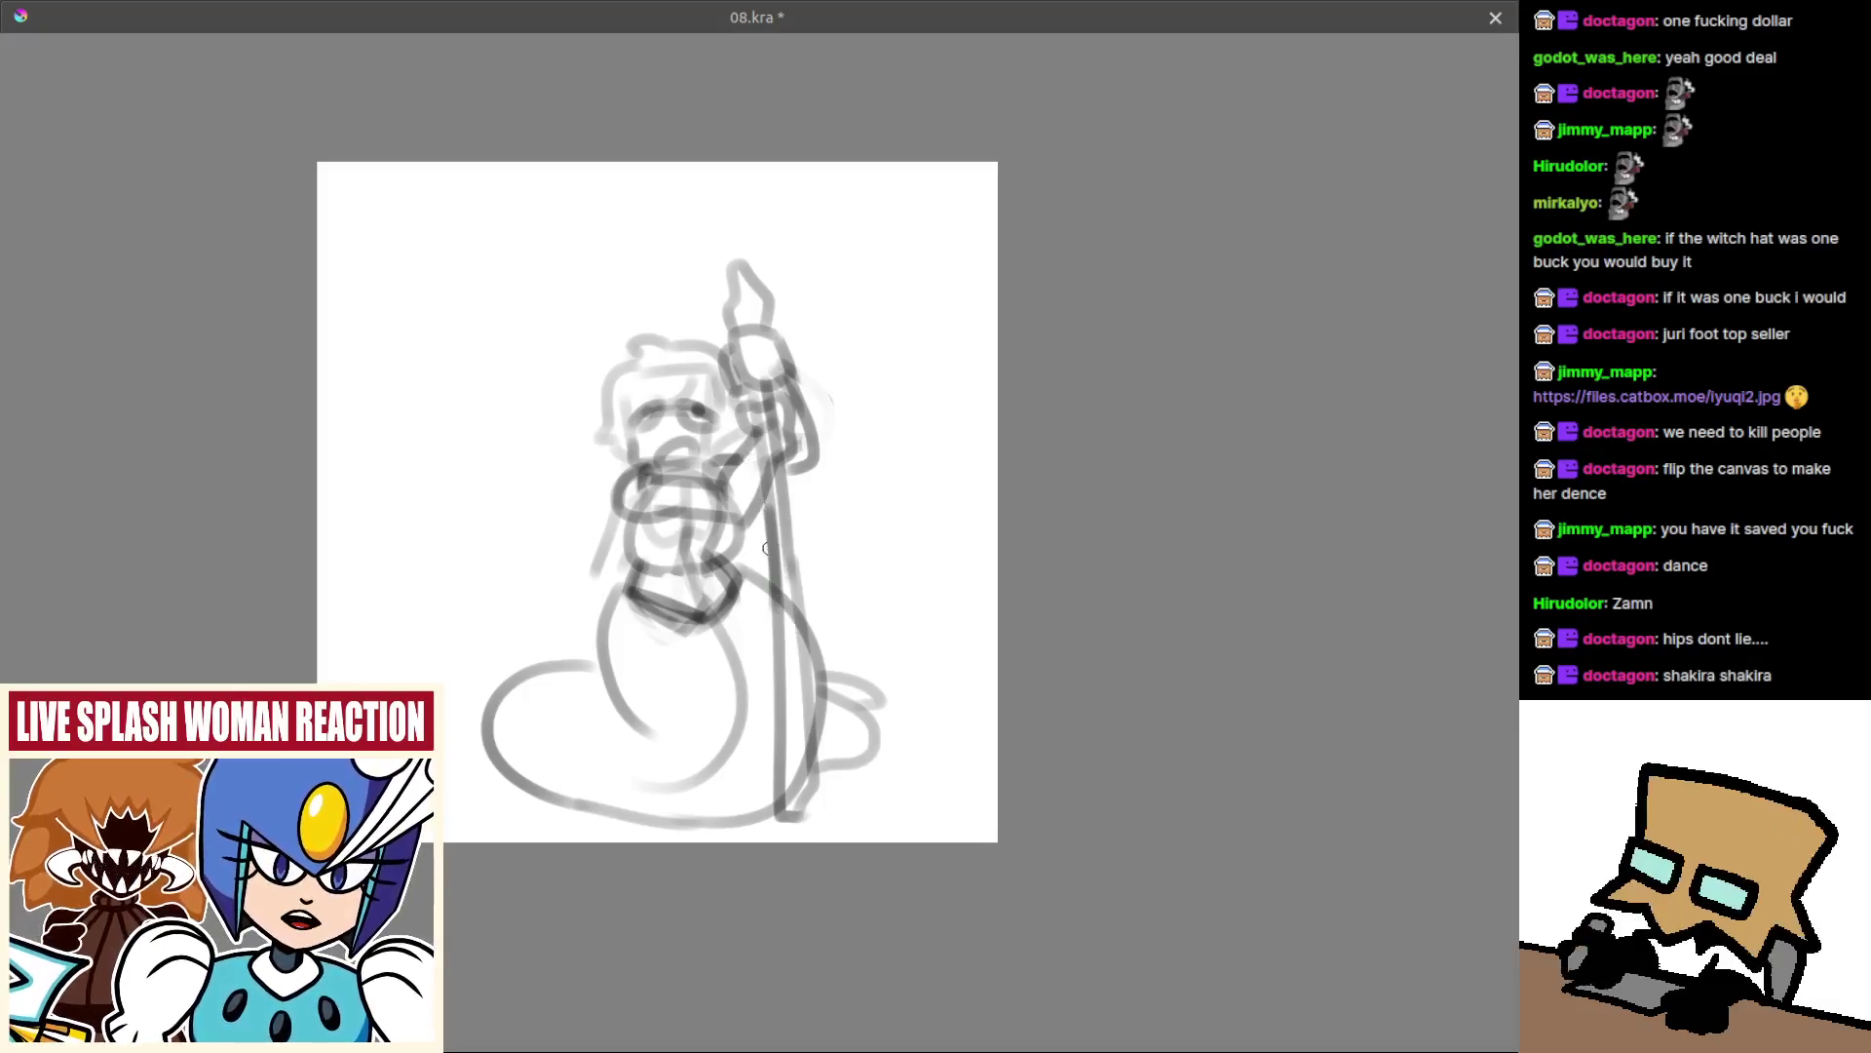
# Paste the purple-and-white robot model photo from the chat, scale it down to fit inside the canvas, and view it closely.
pyautogui.moveTo(790, 572); pyautogui.dragTo(823, 601)
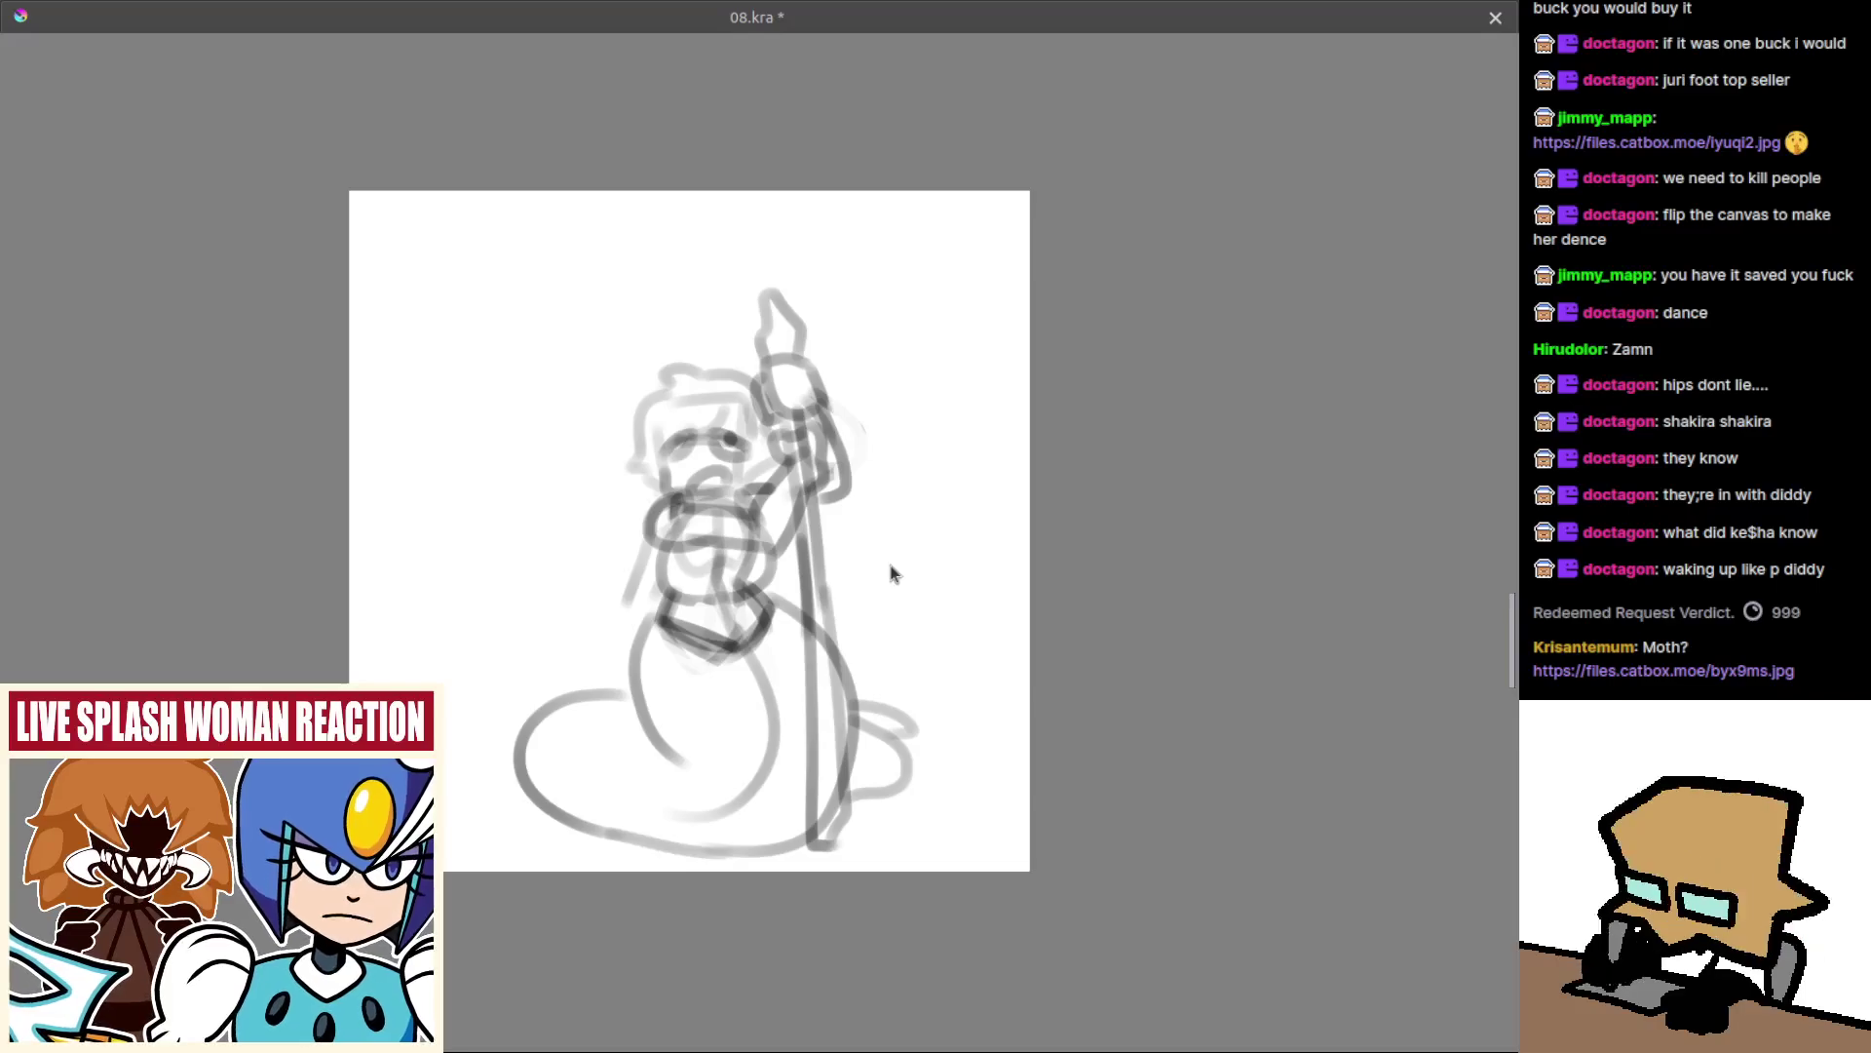
pyautogui.hotkey('ctrl', 'v')
pyautogui.moveTo(722, 547)
pyautogui.mouseDown()
pyautogui.moveTo(801, 544)
pyautogui.moveTo(907, 598)
pyautogui.mouseUp()
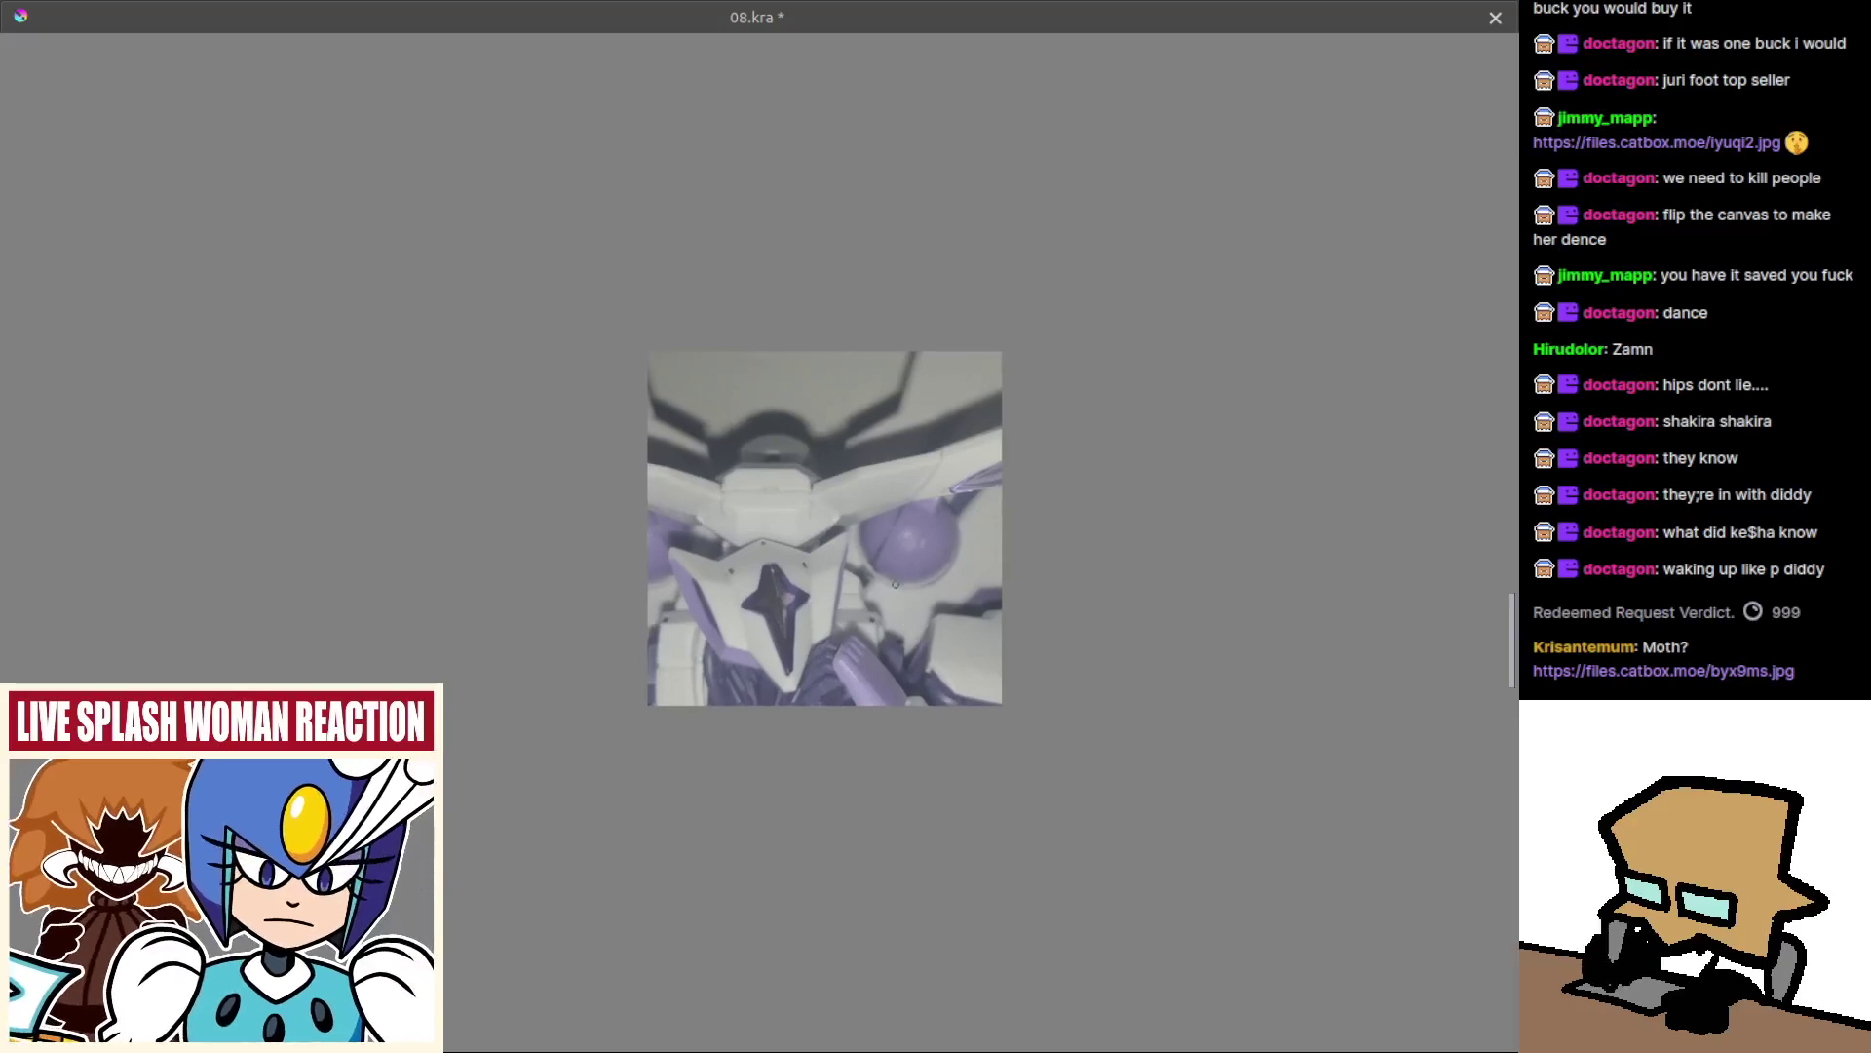
pyautogui.scroll(-5, 883, 546)
pyautogui.hotkey('ctrl', 't')
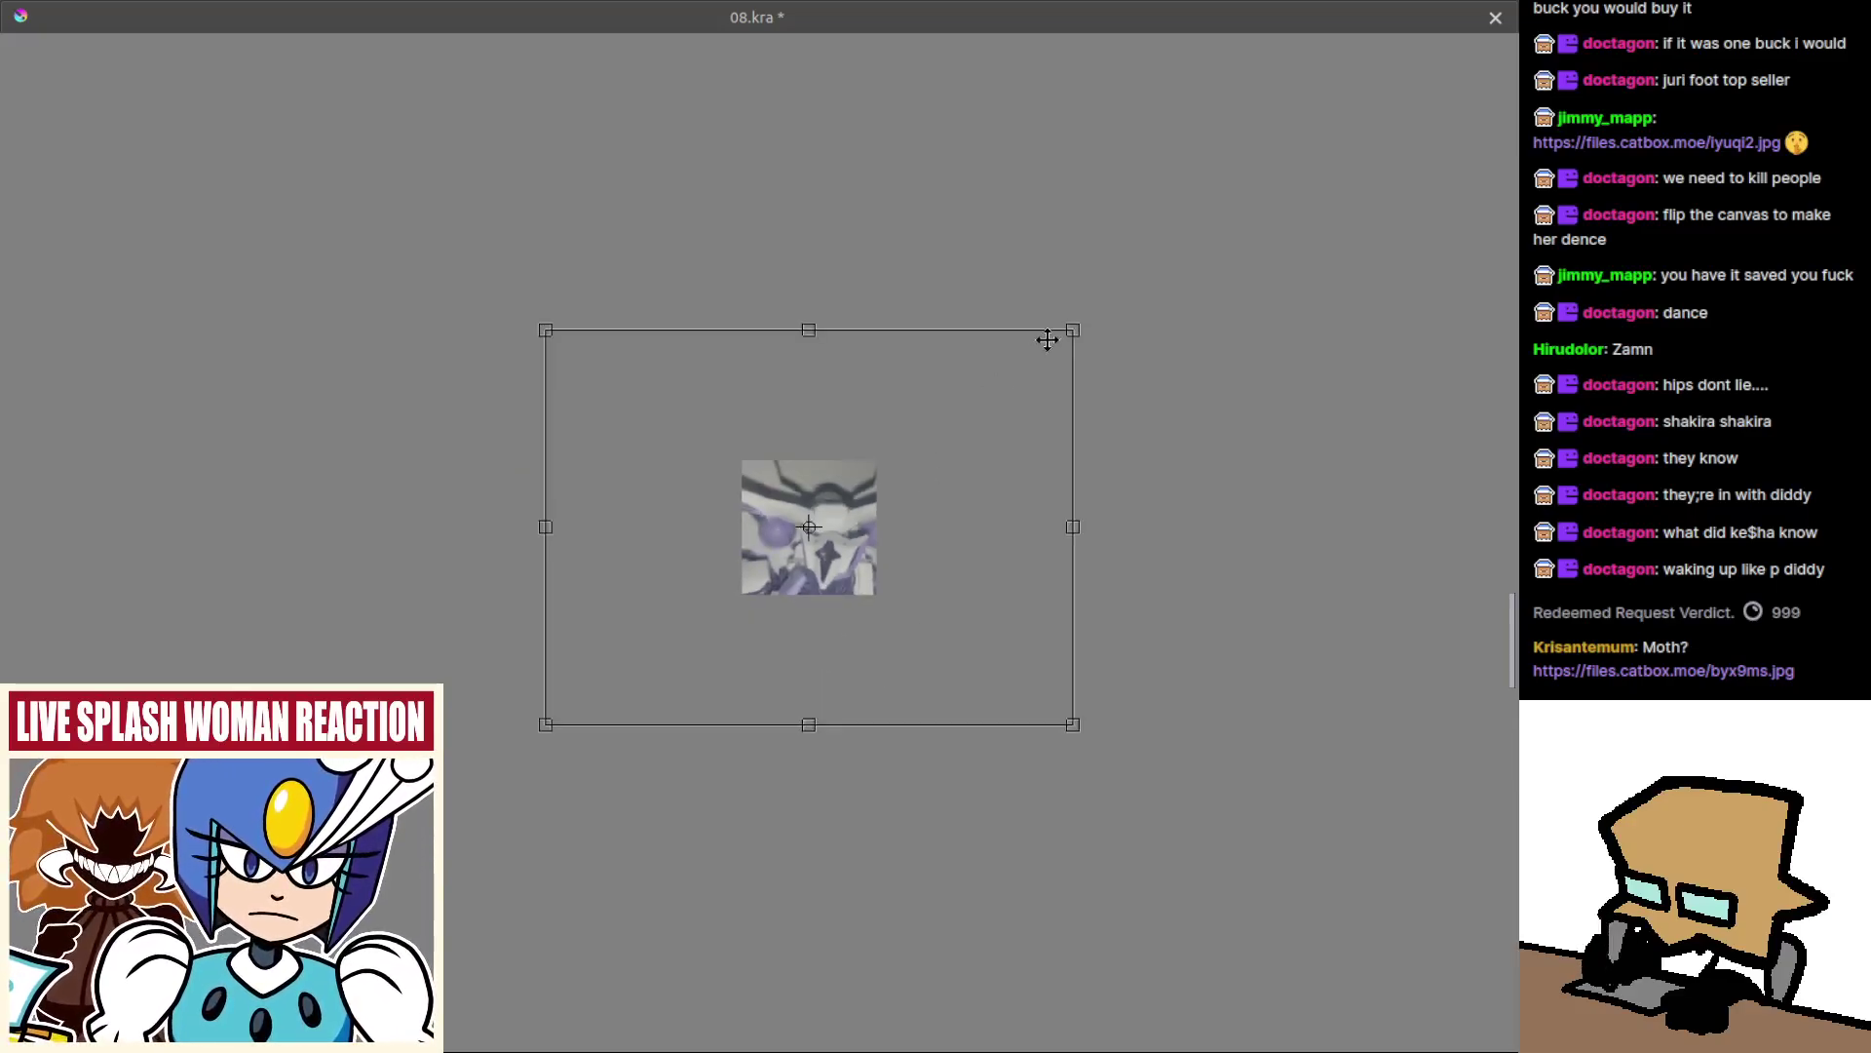
pyautogui.moveTo(1072, 330); pyautogui.dragTo(1057, 344)
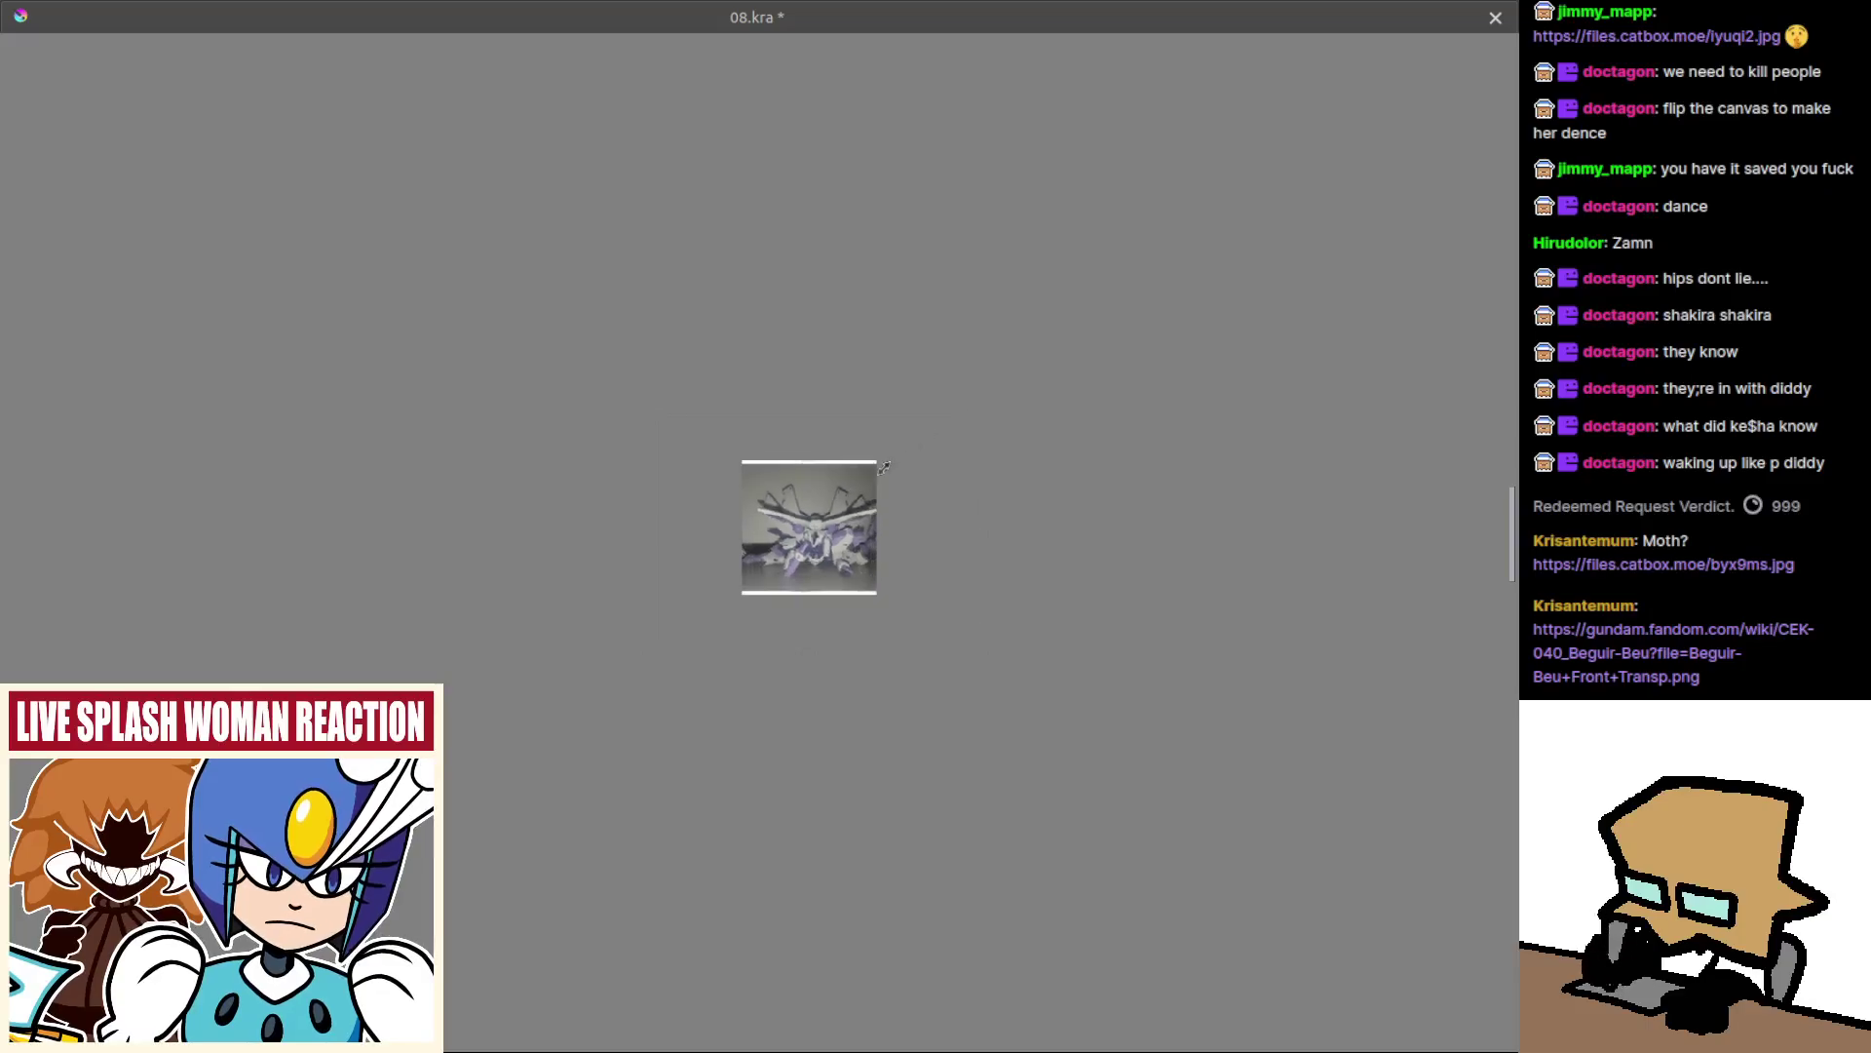
pyautogui.moveTo(867, 470); pyautogui.dragTo(874, 486)
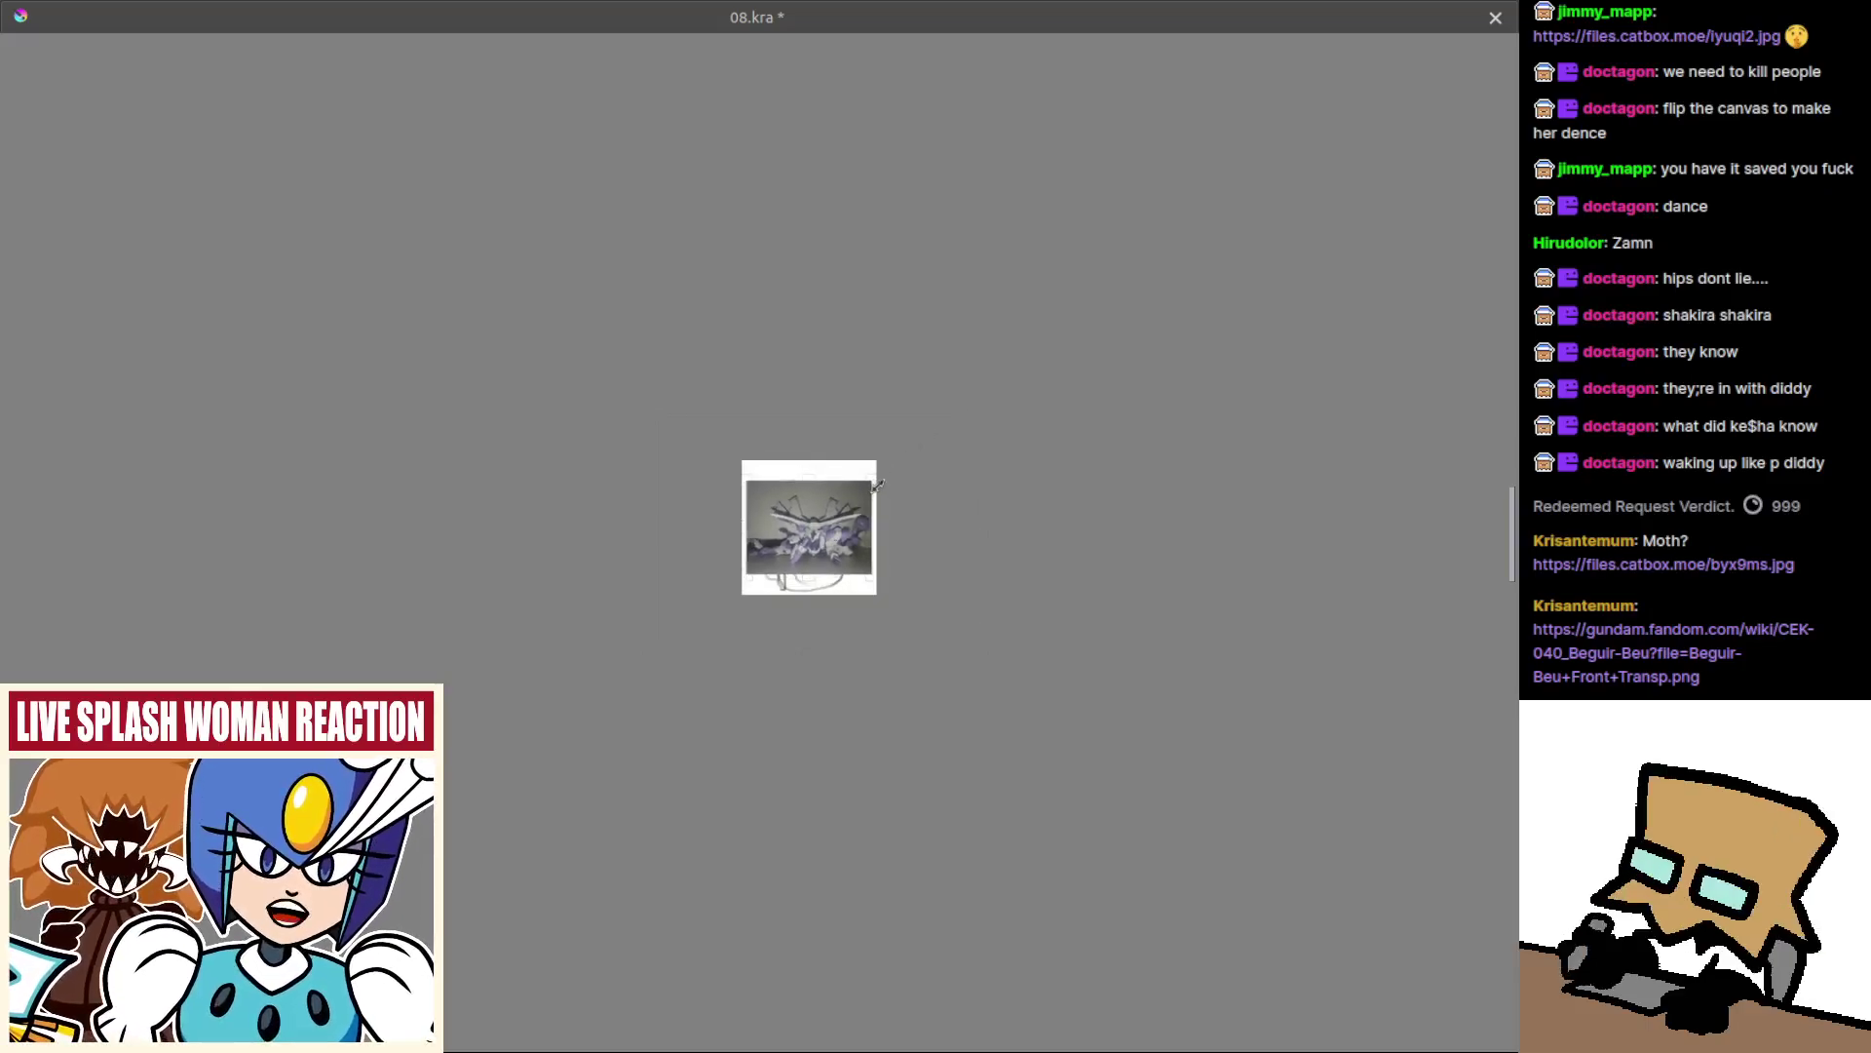
pyautogui.scroll(3, 877, 489)
pyautogui.press('b')
pyautogui.scroll(3, 780, 558)
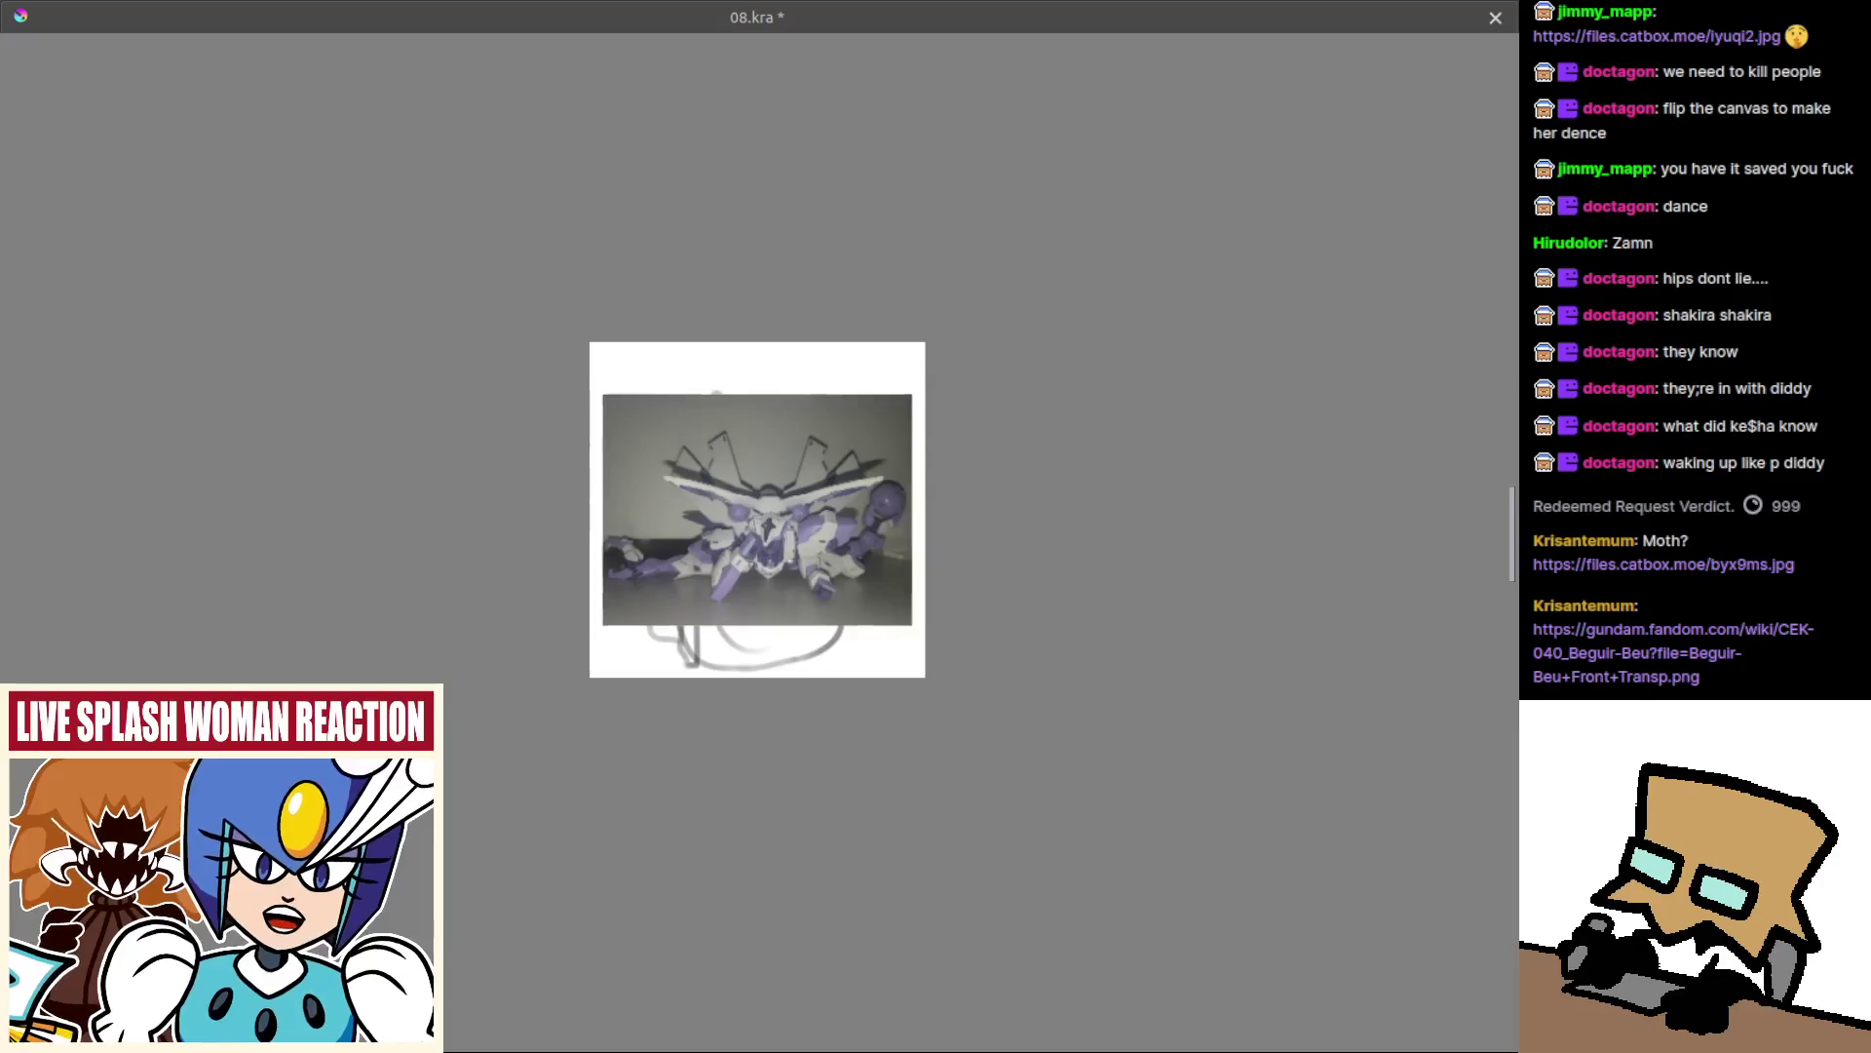
pyautogui.moveTo(802, 557); pyautogui.dragTo(824, 618)
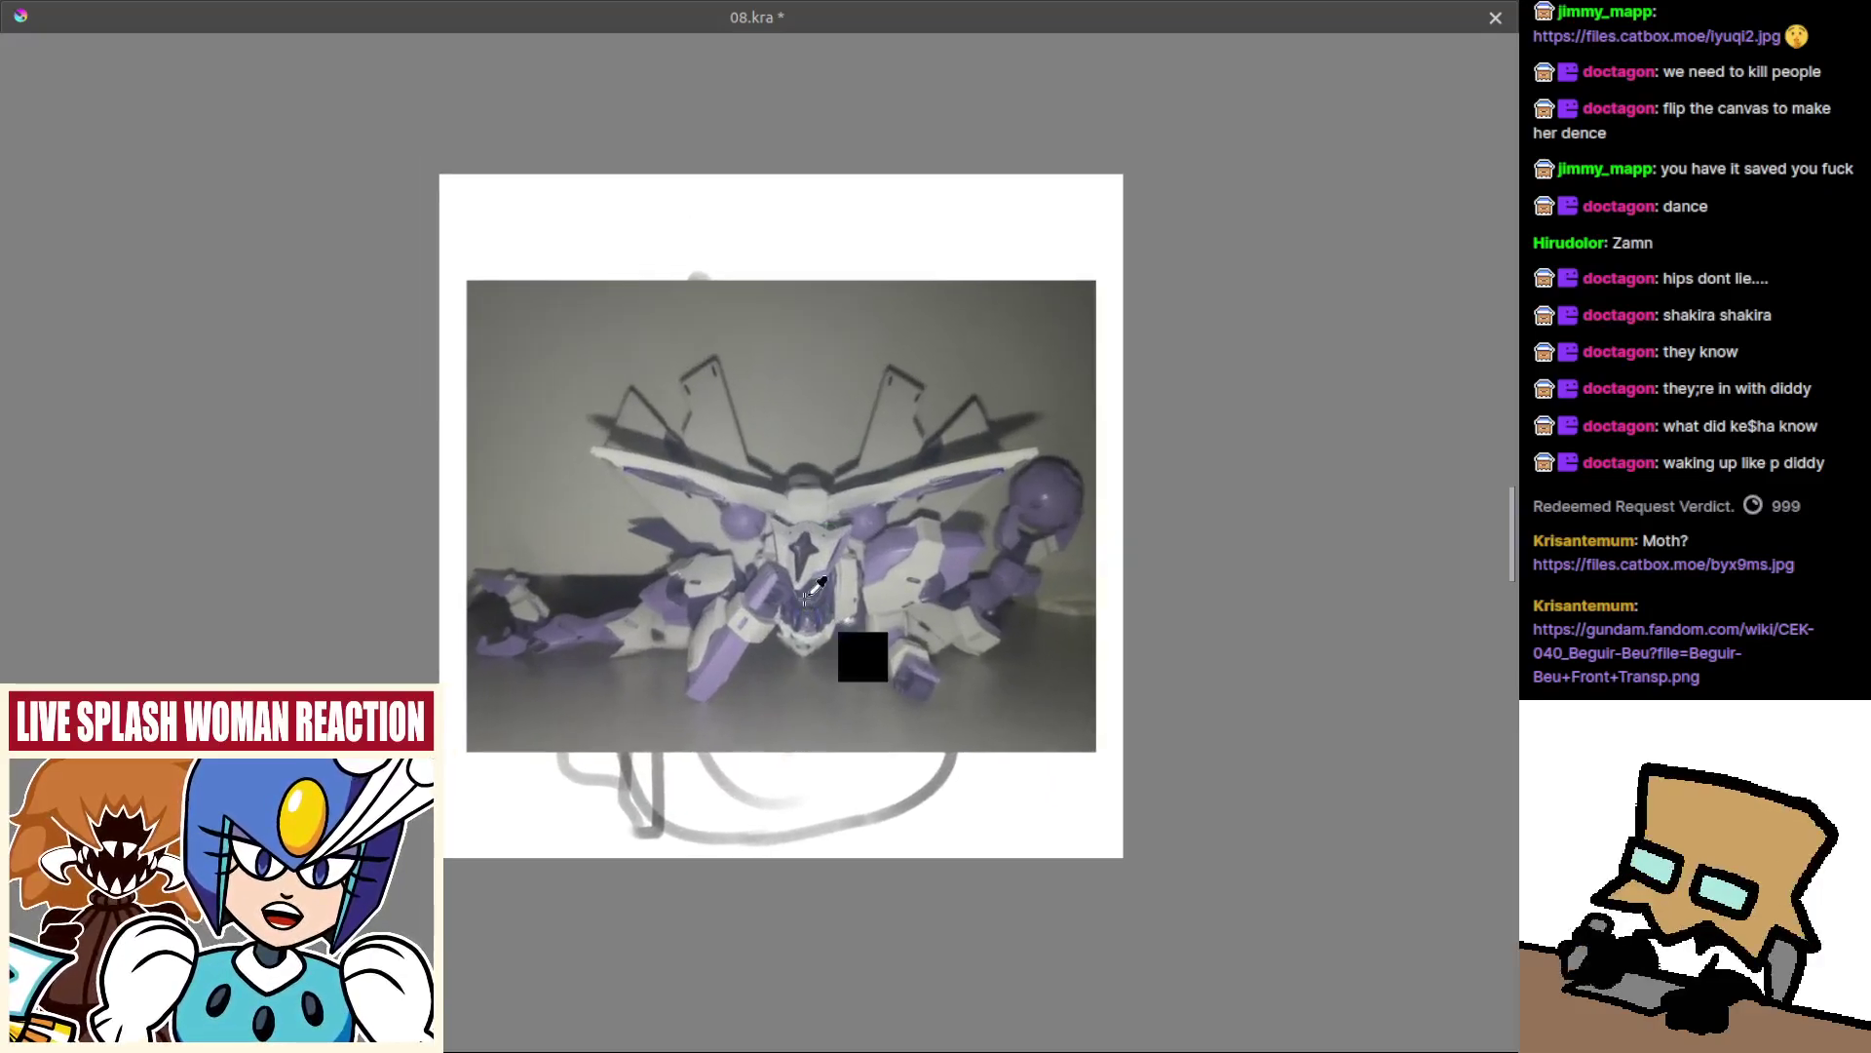
pyautogui.scroll(2, 886, 634)
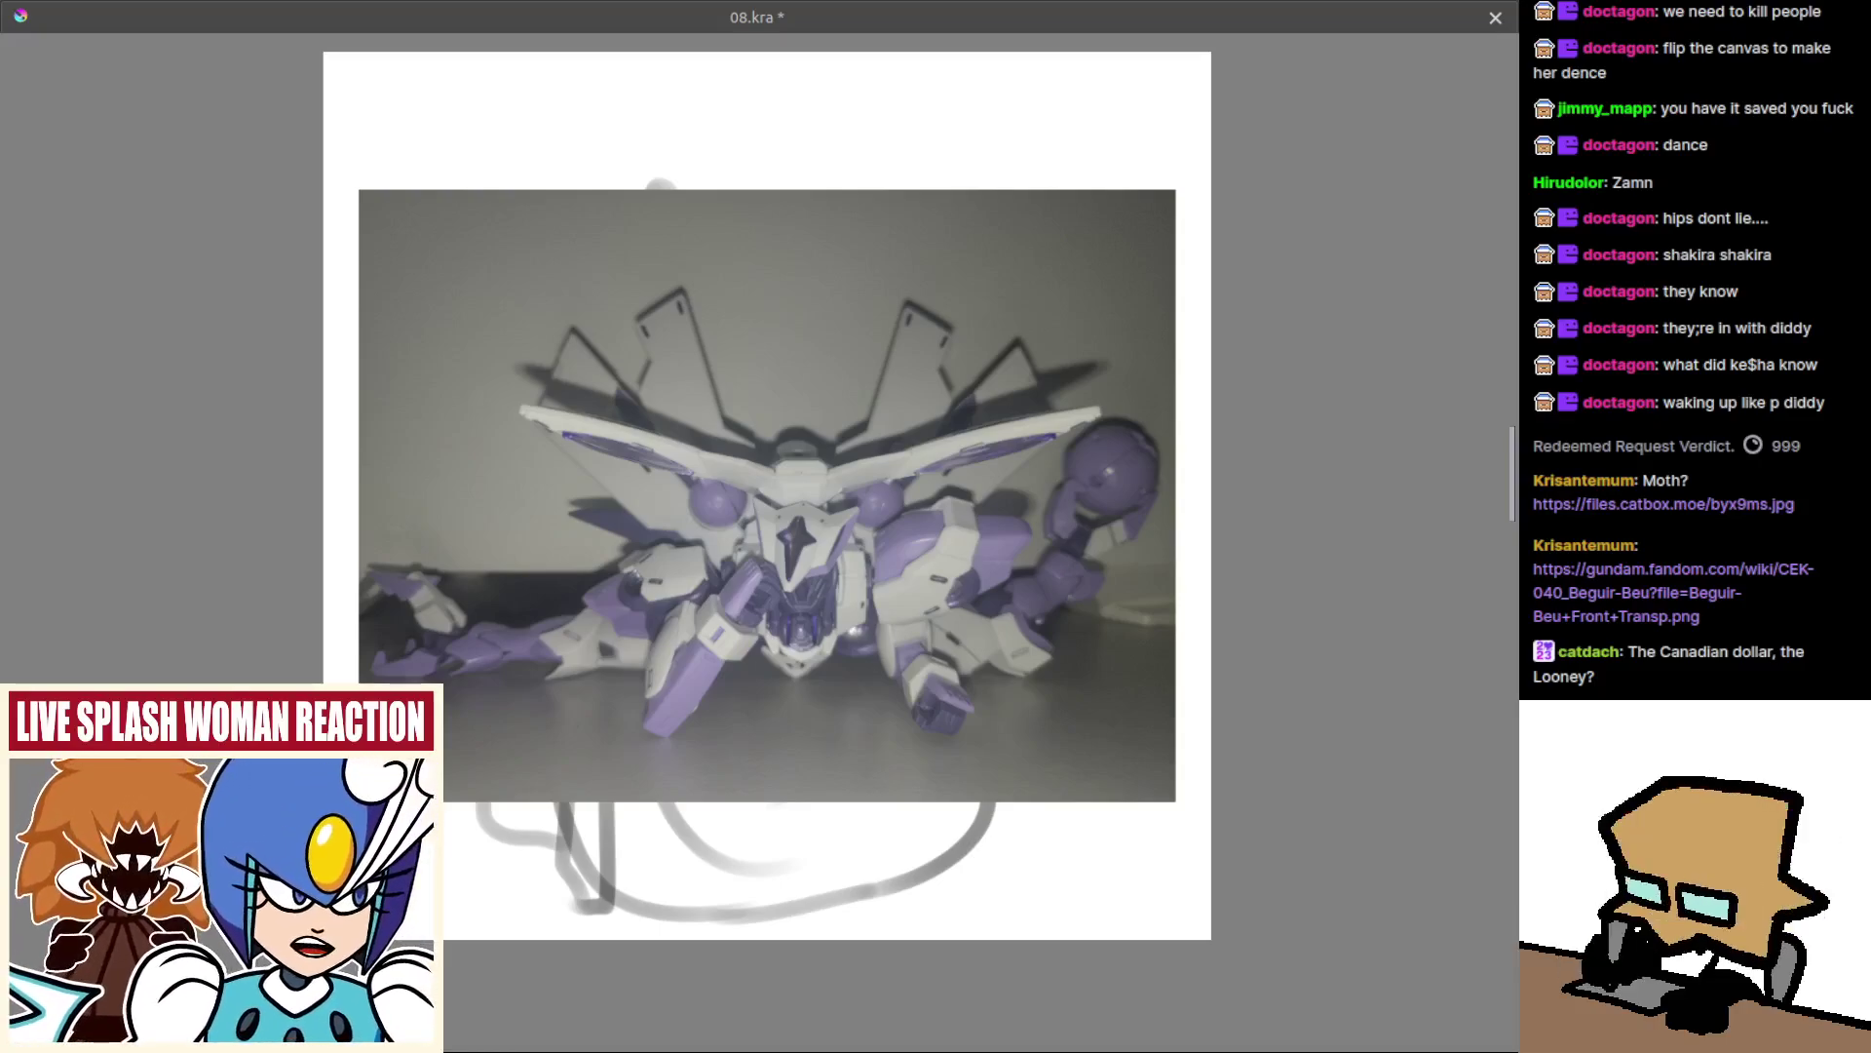
# Undo the scaling and pasting of the robot photo to return to the character drawing.
pyautogui.moveTo(893, 607)
pyautogui.mouseDown()
pyautogui.moveTo(853, 687)
pyautogui.moveTo(861, 581)
pyautogui.moveTo(890, 689)
pyautogui.moveTo(871, 601)
pyautogui.mouseUp()
pyautogui.hotkey('ctrl', 'z')
pyautogui.hotkey('ctrl', 'z')
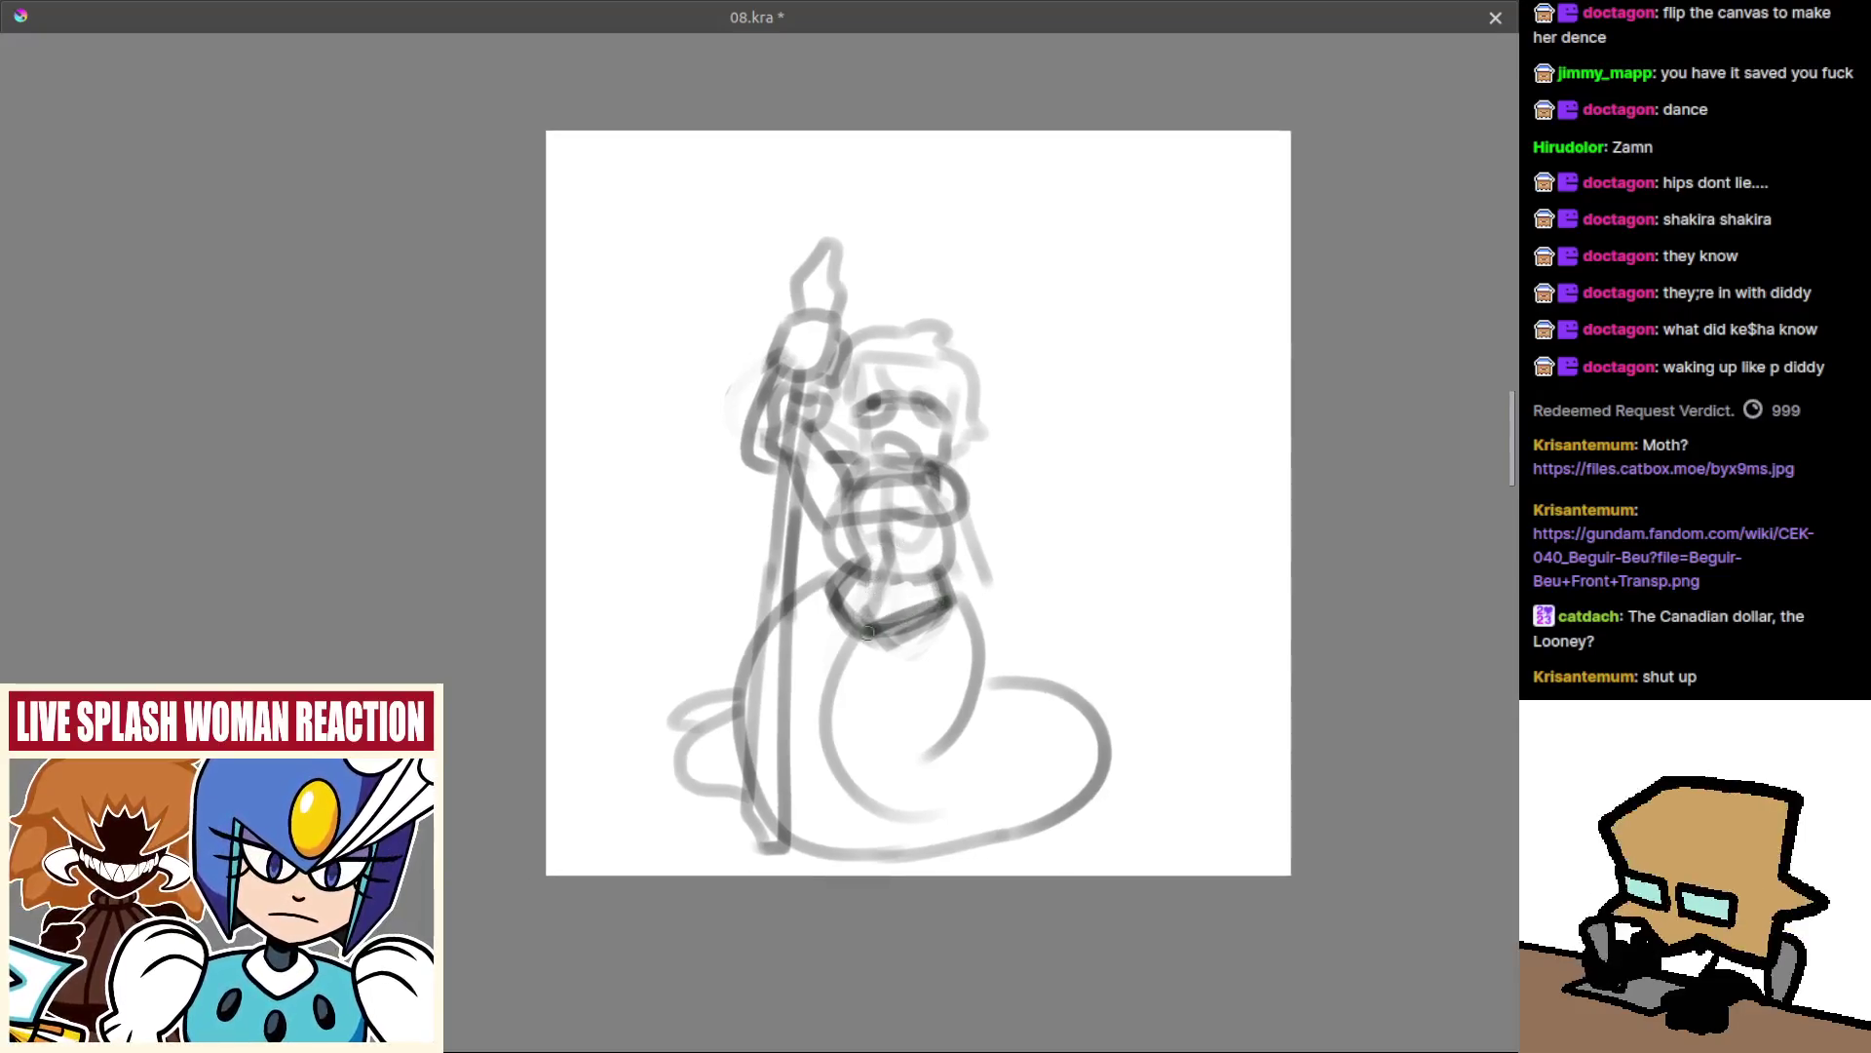
# Erase the lower part of the spear shaft and the shaft lines crossing the gripping hand.
pyautogui.moveTo(776, 671)
pyautogui.mouseDown()
pyautogui.moveTo(794, 632)
pyautogui.moveTo(752, 679)
pyautogui.moveTo(785, 742)
pyautogui.moveTo(768, 667)
pyautogui.moveTo(765, 746)
pyautogui.moveTo(804, 779)
pyautogui.mouseUp()
pyautogui.moveTo(799, 617); pyautogui.dragTo(775, 636)
pyautogui.moveTo(745, 816)
pyautogui.mouseDown()
pyautogui.moveTo(786, 794)
pyautogui.moveTo(768, 752)
pyautogui.mouseUp()
pyautogui.moveTo(789, 587); pyautogui.dragTo(783, 617)
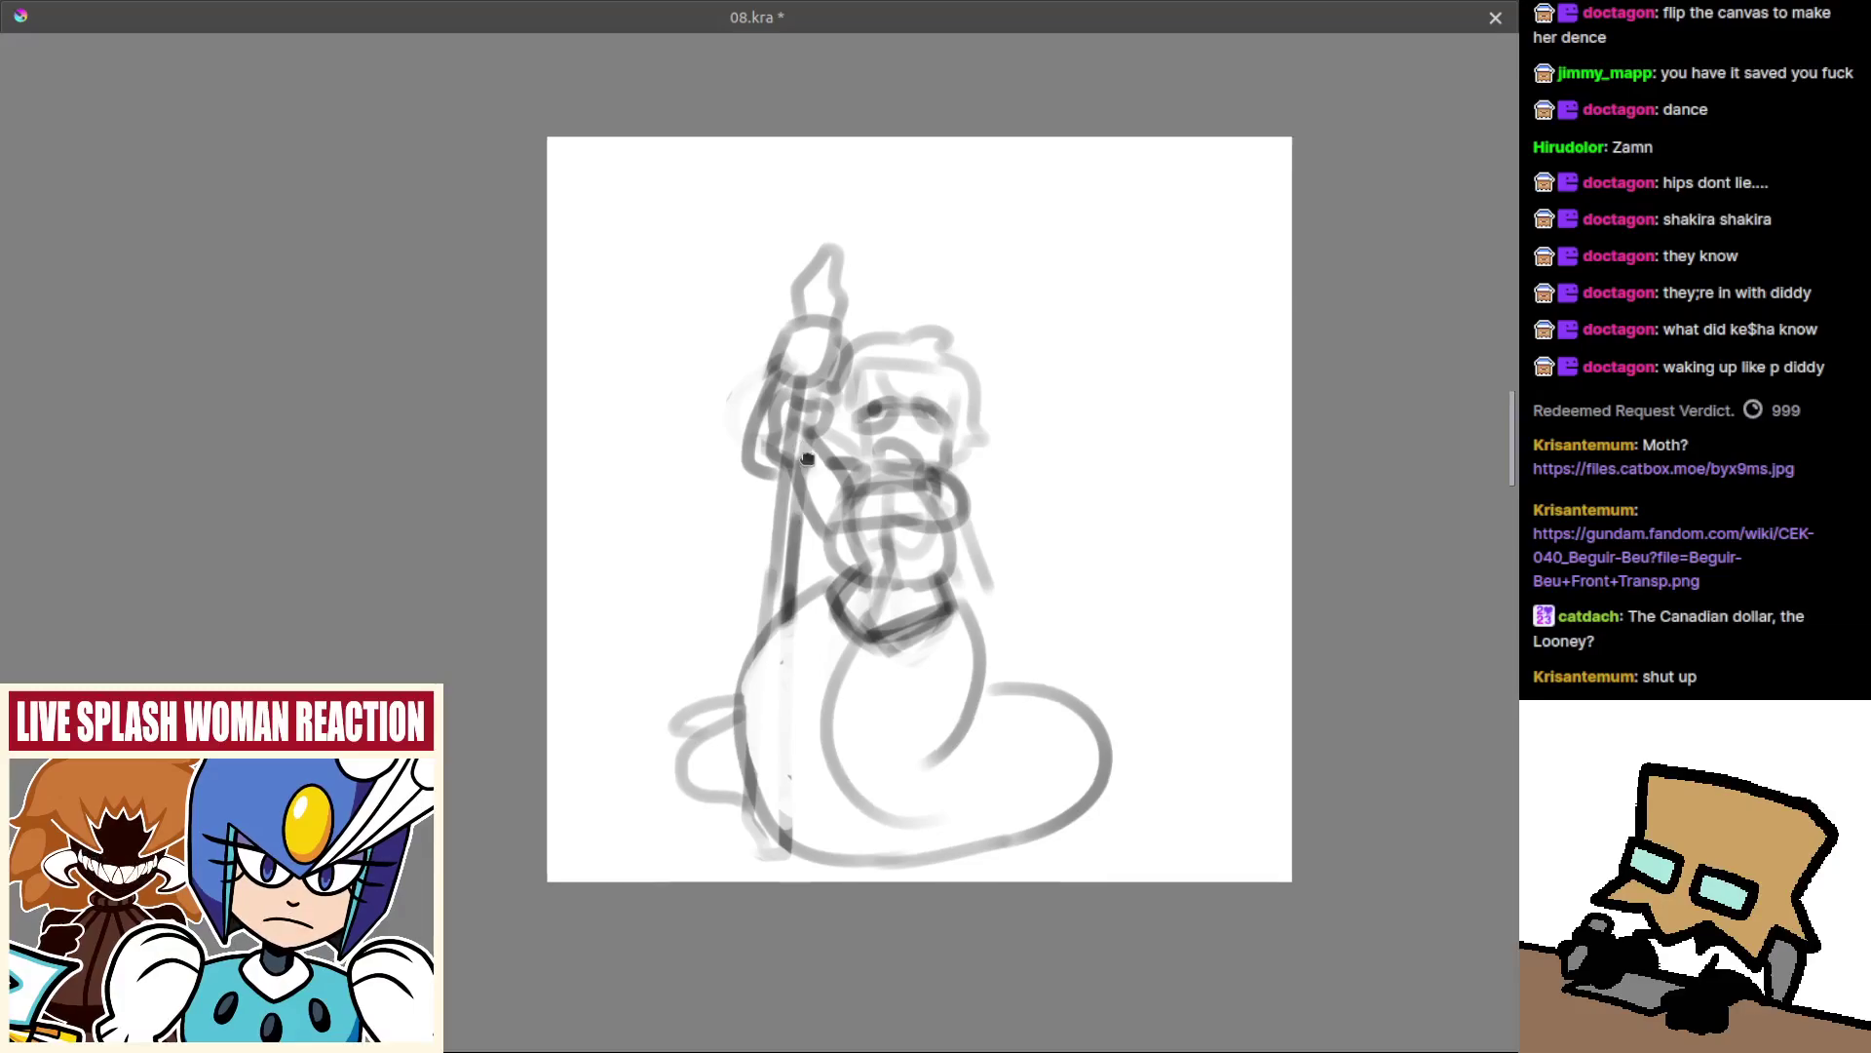
pyautogui.scroll(2, 804, 447)
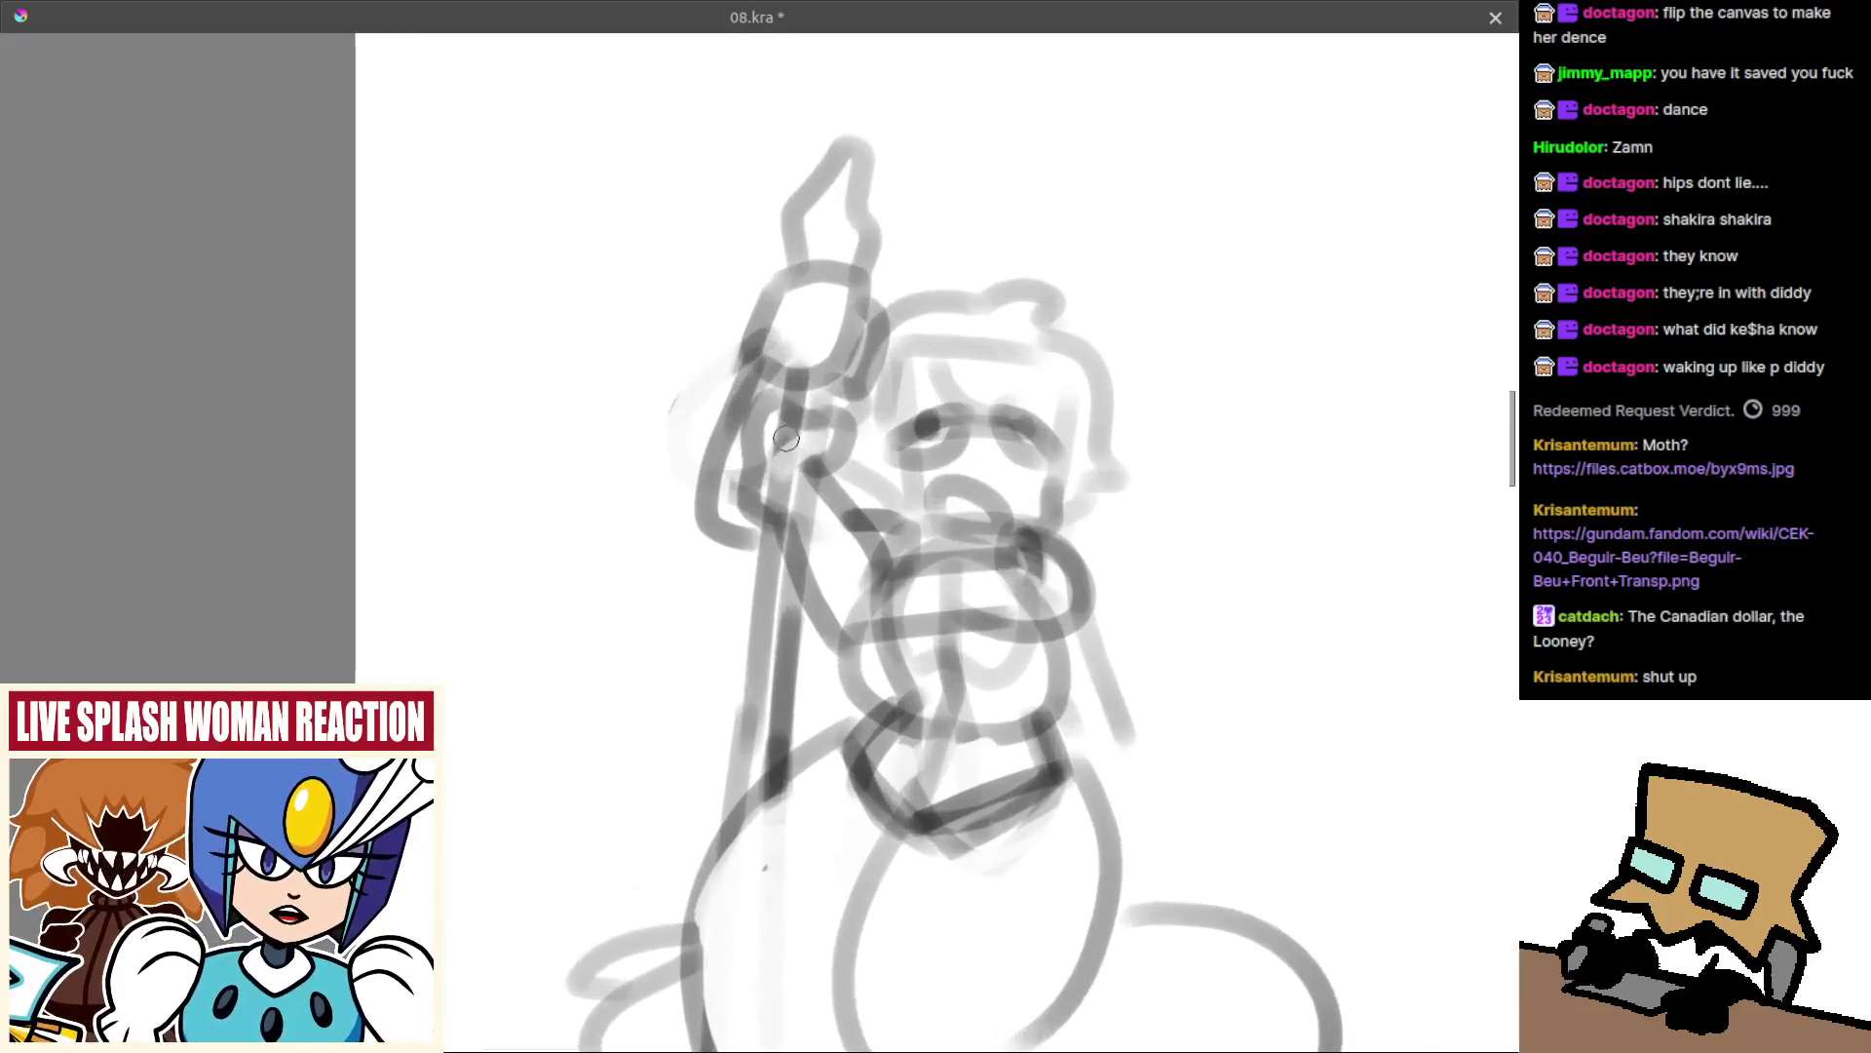
pyautogui.moveTo(796, 442)
pyautogui.mouseDown()
pyautogui.moveTo(777, 451)
pyautogui.moveTo(793, 524)
pyautogui.mouseUp()
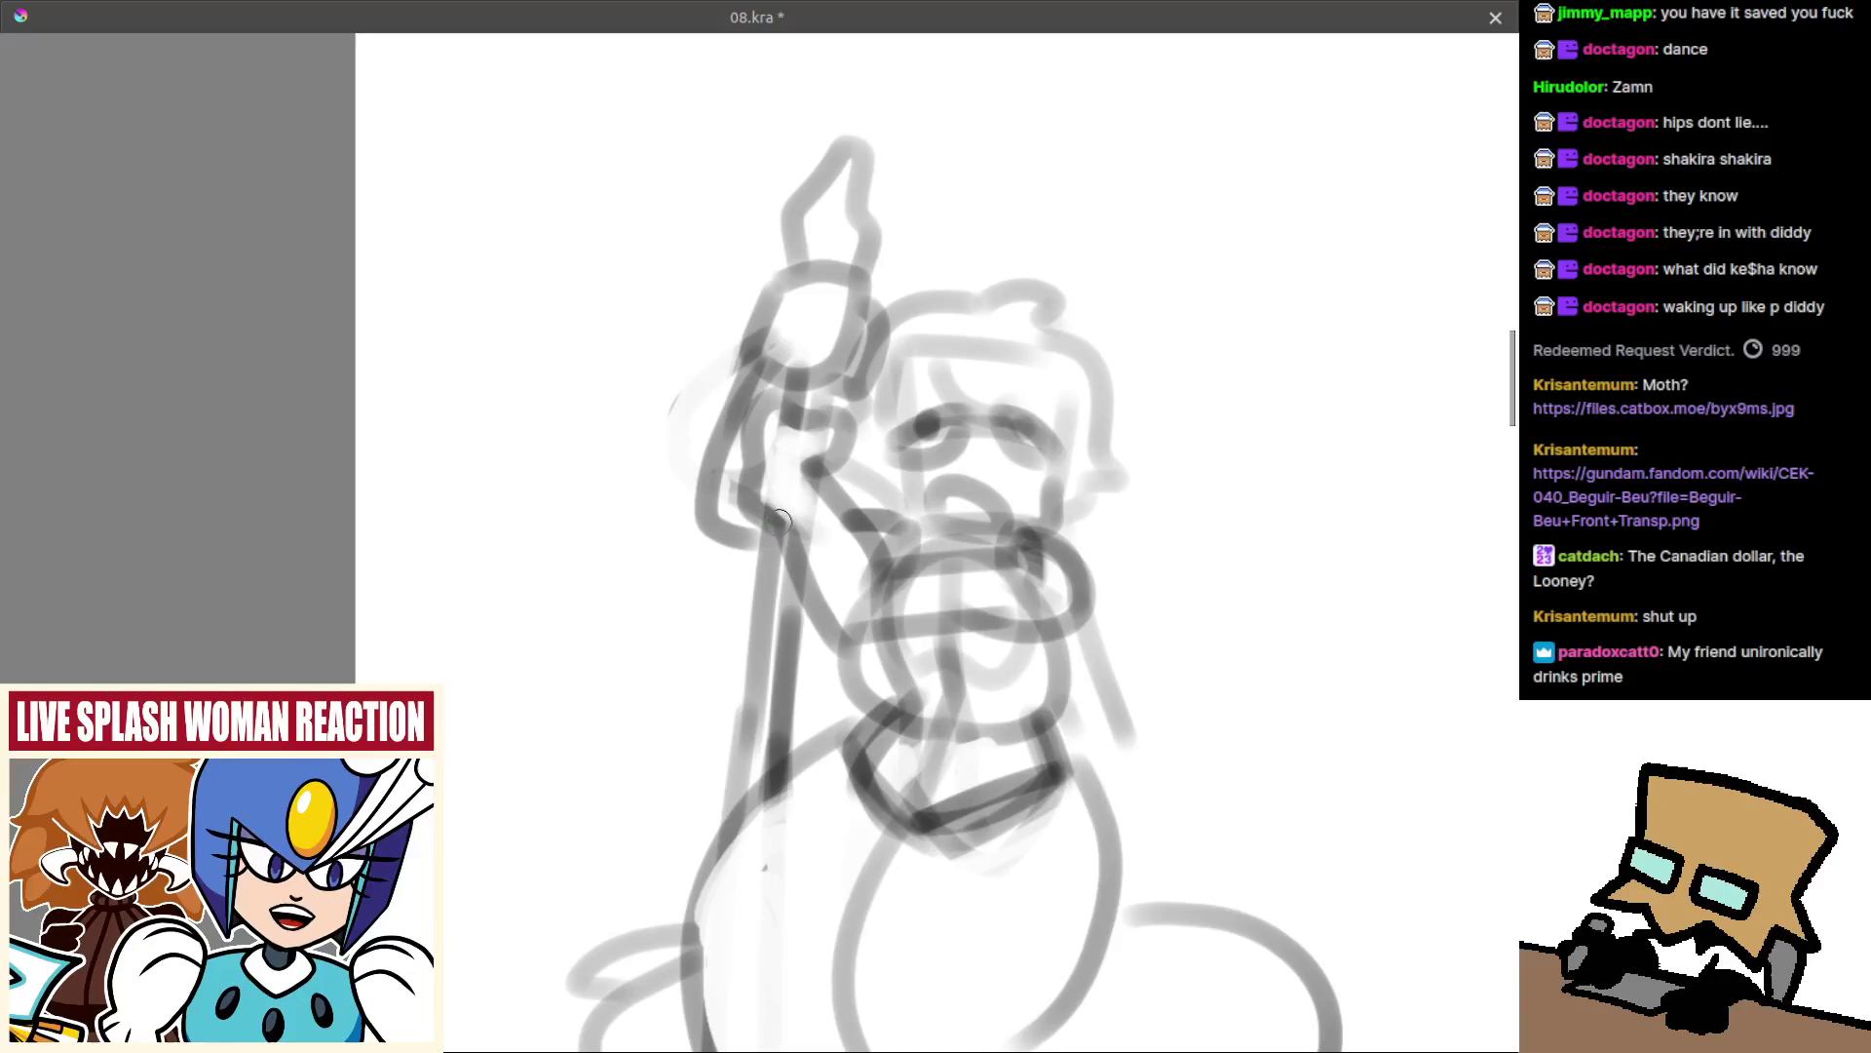
# Redraw the raised forearm with two bold lines and add a rounded bold curve around the torso just above the waist.
pyautogui.press('m')
pyautogui.moveTo(646, 628)
pyautogui.mouseDown()
pyautogui.moveTo(802, 649)
pyautogui.moveTo(894, 635)
pyautogui.moveTo(950, 501)
pyautogui.moveTo(885, 566)
pyautogui.mouseUp()
pyautogui.moveTo(947, 495); pyautogui.dragTo(875, 573)
pyautogui.moveTo(742, 657)
pyautogui.mouseDown()
pyautogui.moveTo(789, 591)
pyautogui.moveTo(888, 681)
pyautogui.mouseUp()
pyautogui.hotkey('ctrl', 'z')
pyautogui.hotkey('ctrl', 'z')
pyautogui.moveTo(777, 580); pyautogui.dragTo(931, 682)
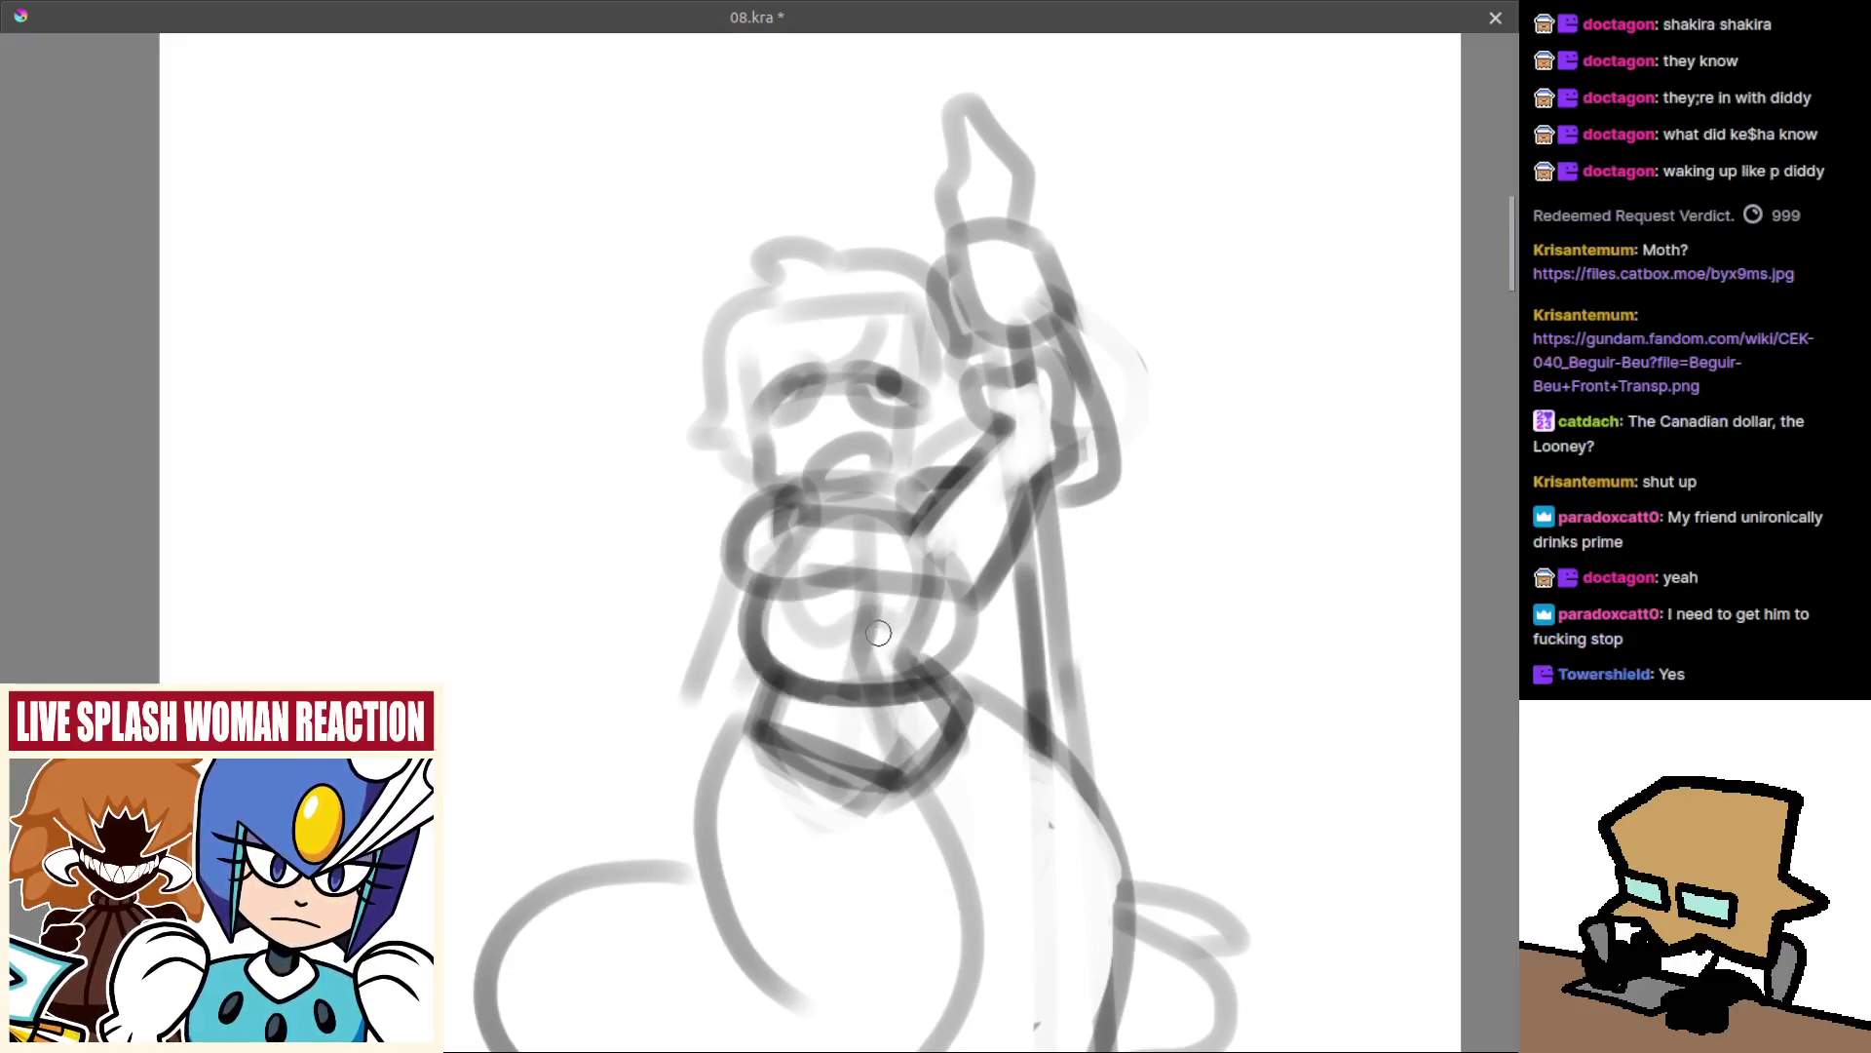
pyautogui.hotkey('ctrl', 'z')
pyautogui.moveTo(974, 610)
pyautogui.mouseDown()
pyautogui.moveTo(959, 656)
pyautogui.moveTo(983, 636)
pyautogui.moveTo(915, 689)
pyautogui.mouseUp()
pyautogui.hotkey('ctrl', 'z')
pyautogui.moveTo(791, 692)
pyautogui.mouseDown()
pyautogui.moveTo(838, 640)
pyautogui.moveTo(790, 634)
pyautogui.moveTo(792, 670)
pyautogui.moveTo(902, 741)
pyautogui.moveTo(926, 720)
pyautogui.mouseUp()
pyautogui.hotkey('ctrl', 'z')
pyautogui.hotkey('ctrl', 'z')
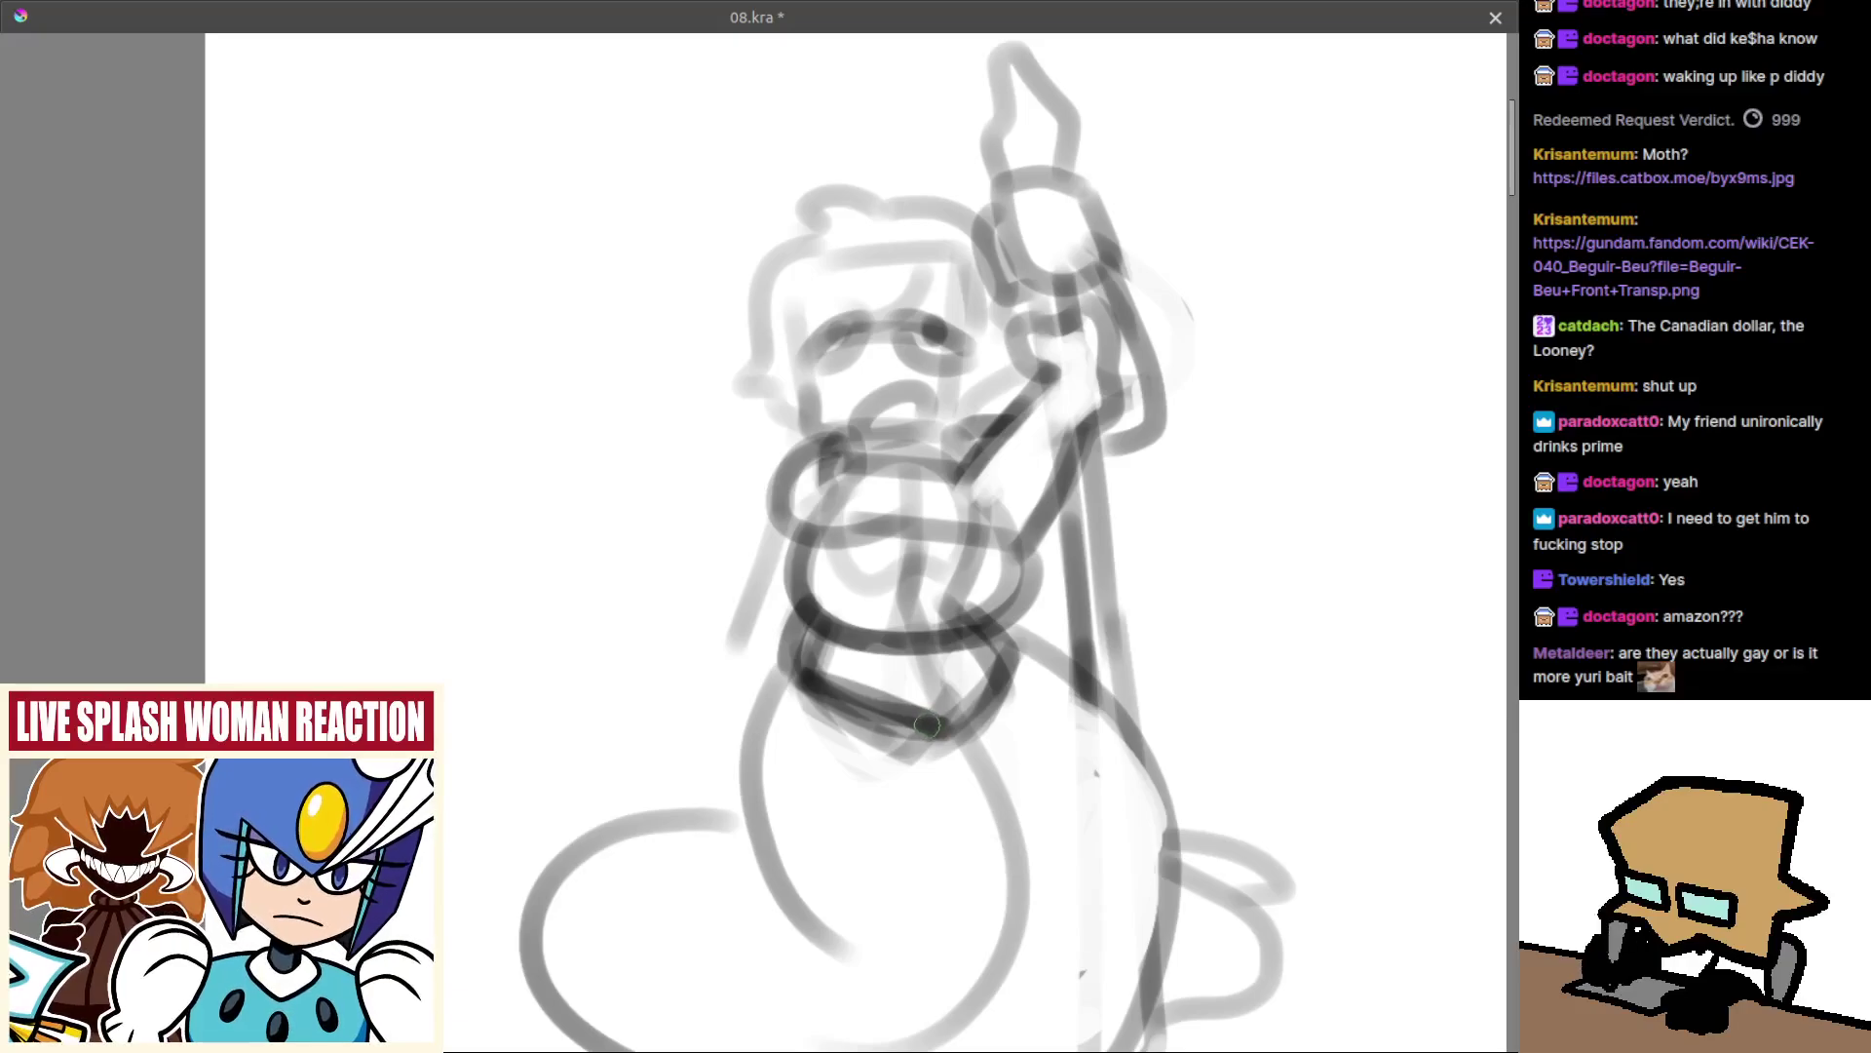
# Darken the curved line running down from the hip along the folded body's outer edge.
pyautogui.press('m')
pyautogui.moveTo(877, 704)
pyautogui.mouseDown()
pyautogui.moveTo(821, 669)
pyautogui.moveTo(998, 614)
pyautogui.moveTo(921, 582)
pyautogui.moveTo(902, 559)
pyautogui.moveTo(923, 531)
pyautogui.moveTo(962, 629)
pyautogui.mouseUp()
pyautogui.hotkey('ctrl', 'z')
pyautogui.moveTo(924, 480); pyautogui.dragTo(920, 677)
pyautogui.moveTo(935, 552)
pyautogui.mouseDown()
pyautogui.moveTo(952, 593)
pyautogui.moveTo(848, 685)
pyautogui.moveTo(802, 549)
pyautogui.moveTo(998, 592)
pyautogui.mouseUp()
# Redraw the lower spear shaft as two long bold lines with a rounded end in front of the leg, and reset the canvas rotation.
pyautogui.press('m')
pyautogui.moveTo(829, 608); pyautogui.dragTo(989, 589)
pyautogui.moveTo(848, 592); pyautogui.dragTo(992, 404)
pyautogui.moveTo(838, 585)
pyautogui.mouseDown()
pyautogui.moveTo(962, 401)
pyautogui.moveTo(994, 406)
pyautogui.mouseUp()
pyautogui.moveTo(959, 496); pyautogui.dragTo(919, 535)
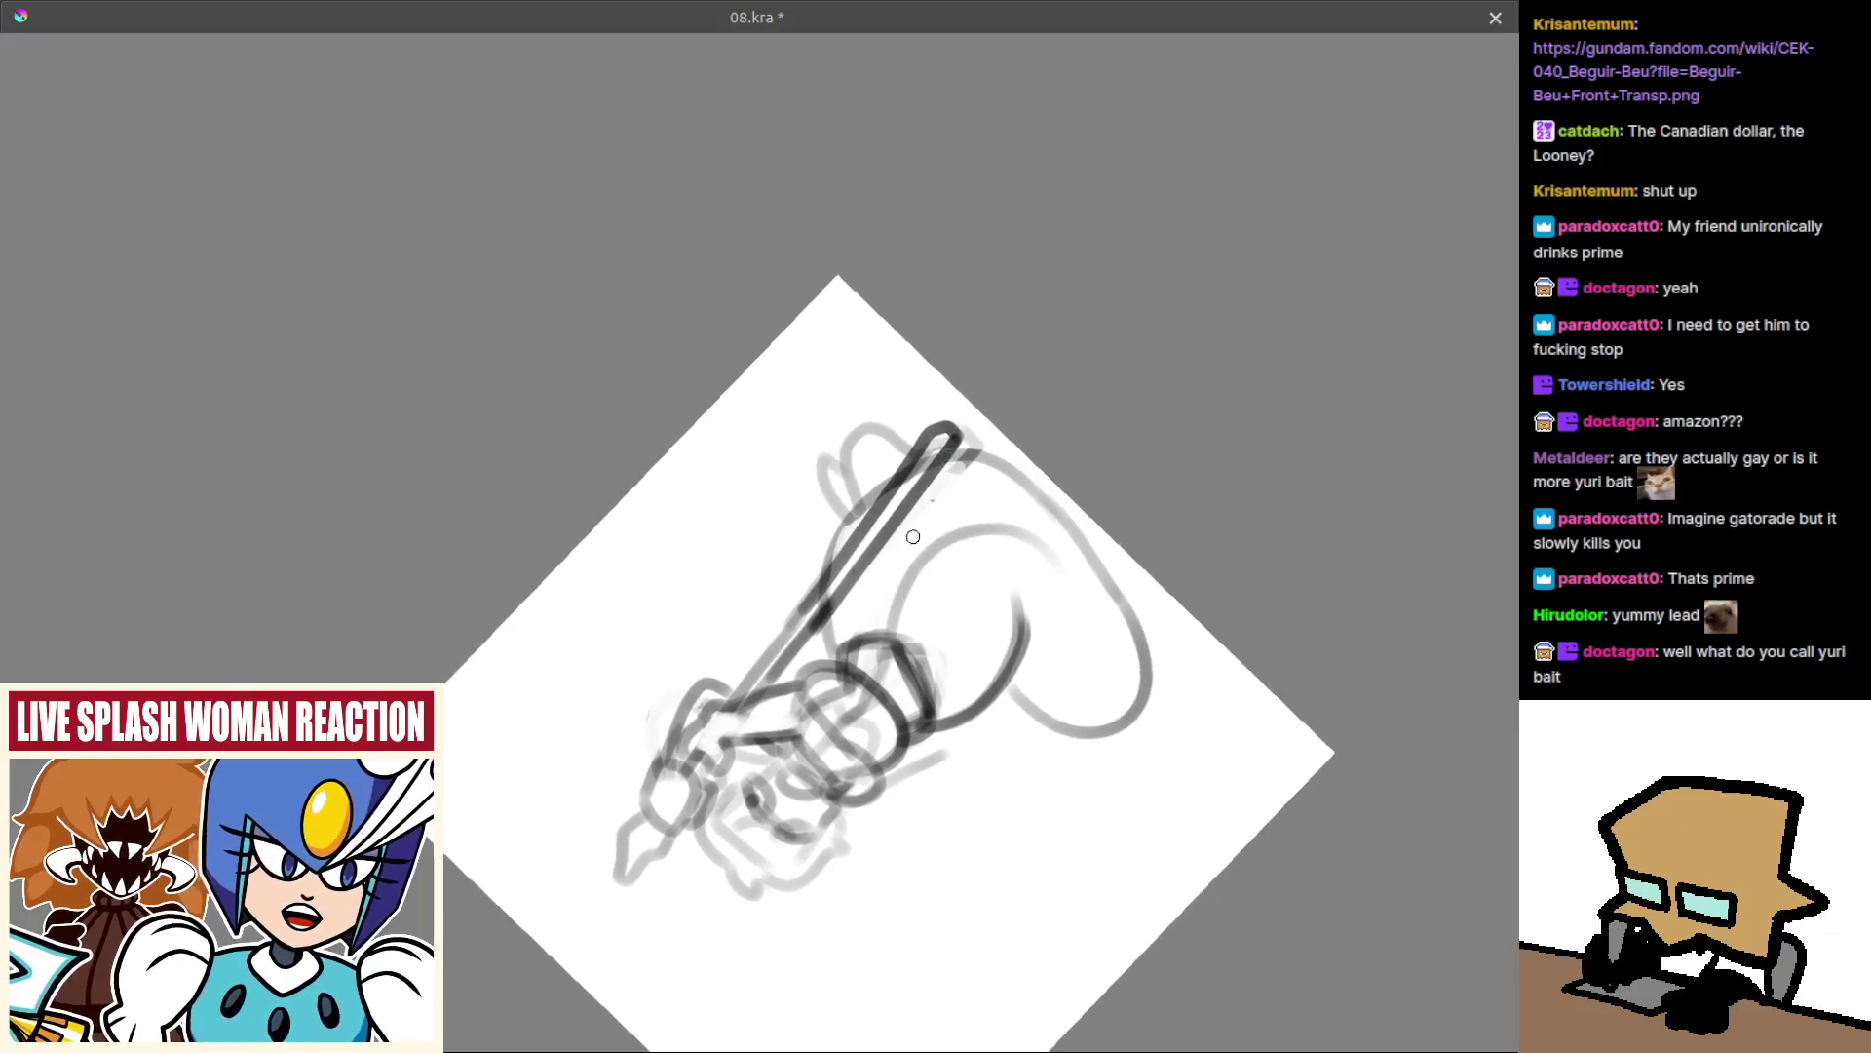
pyautogui.press('5')
pyautogui.moveTo(625, 630)
pyautogui.mouseDown()
pyautogui.moveTo(836, 696)
pyautogui.moveTo(839, 669)
pyautogui.mouseUp()
pyautogui.press('m')
pyautogui.moveTo(743, 427); pyautogui.dragTo(893, 554)
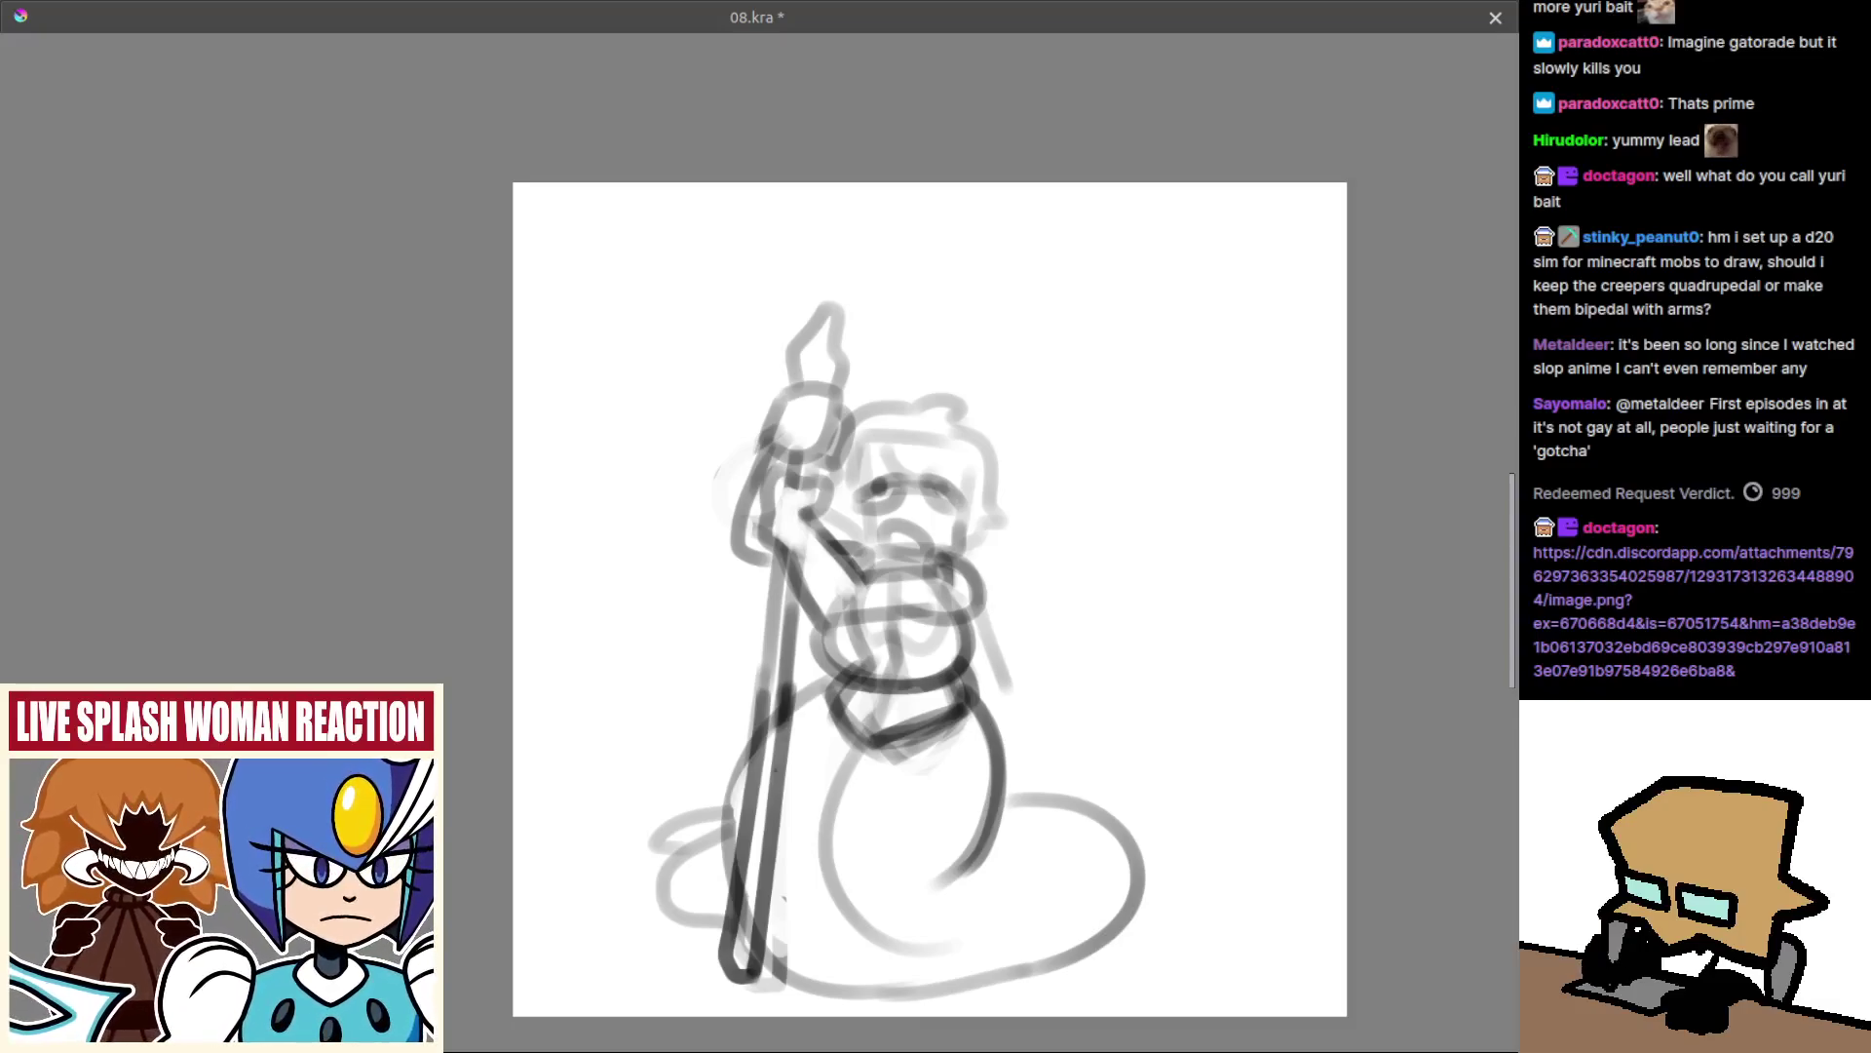
# Paste the bat-winged character sketch from the chat, view it closely, and undo the paste.
pyautogui.hotkey('ctrl', 'v')
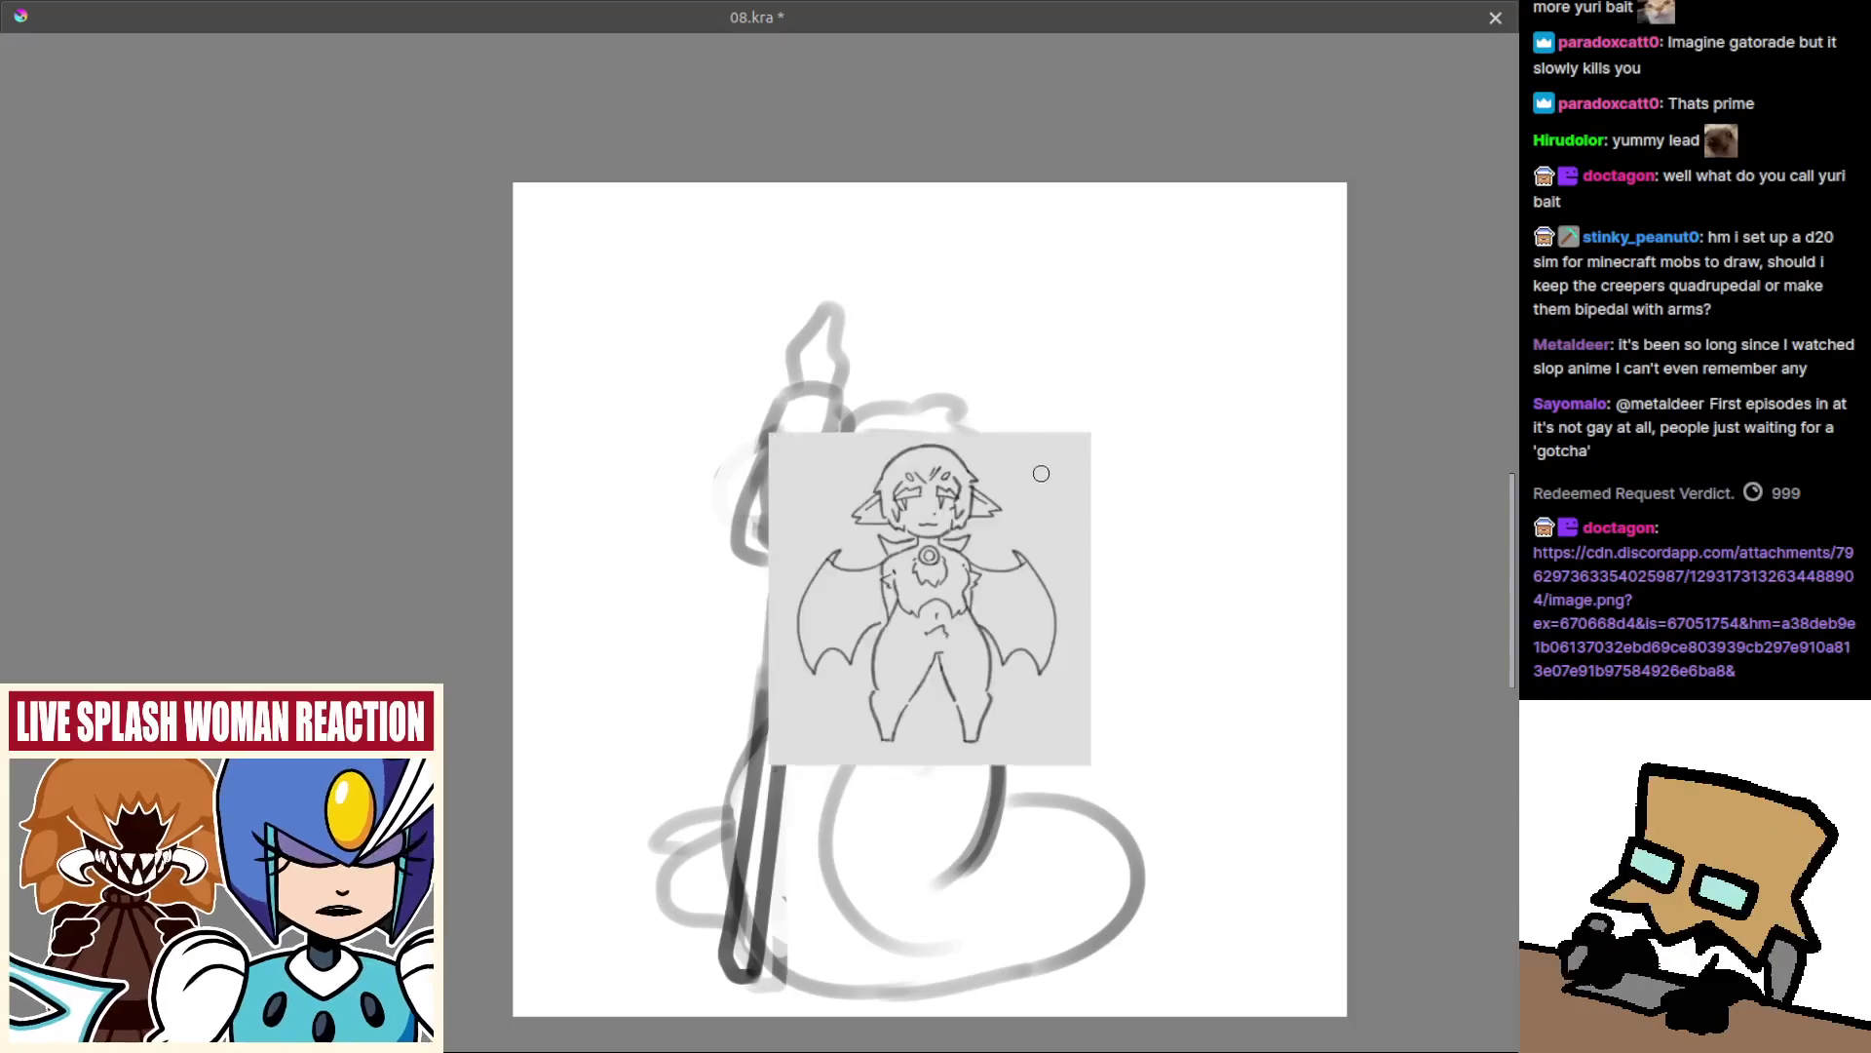
pyautogui.scroll(1, 997, 614)
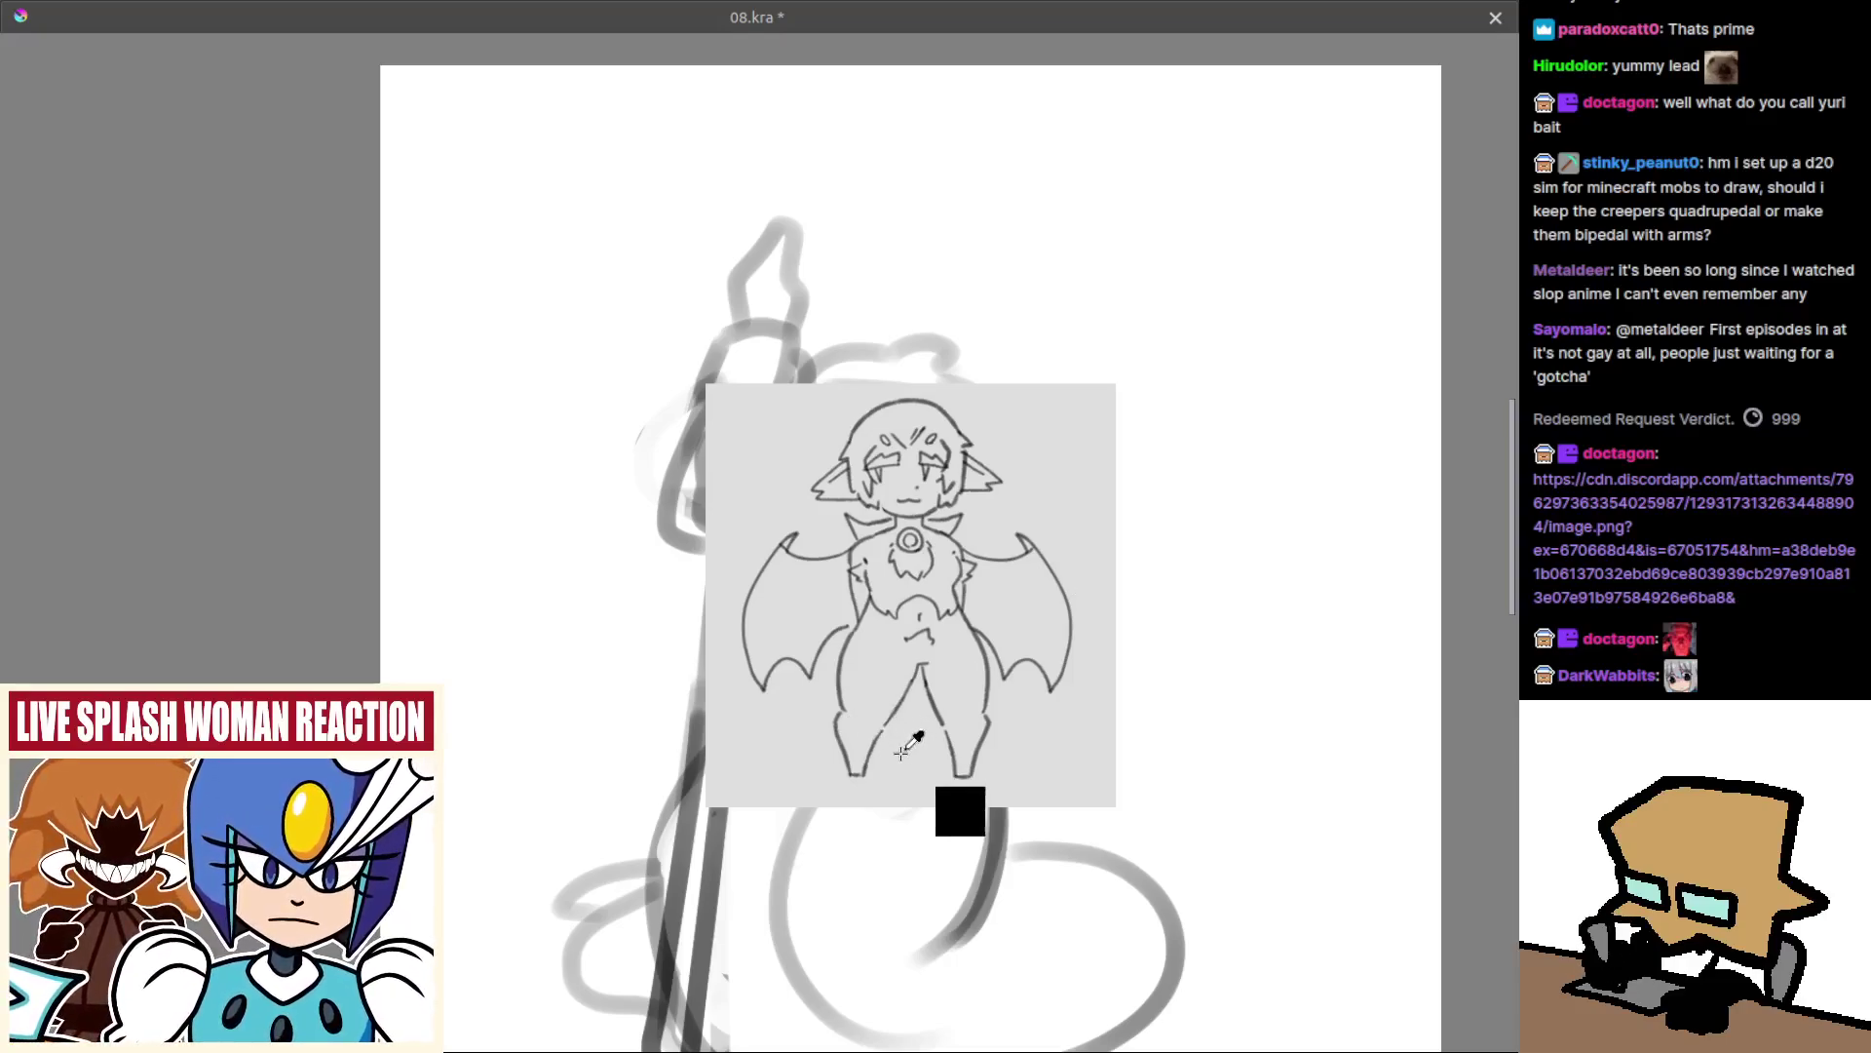
pyautogui.moveTo(904, 761); pyautogui.dragTo(875, 663)
pyautogui.hotkey('ctrl', 'z')
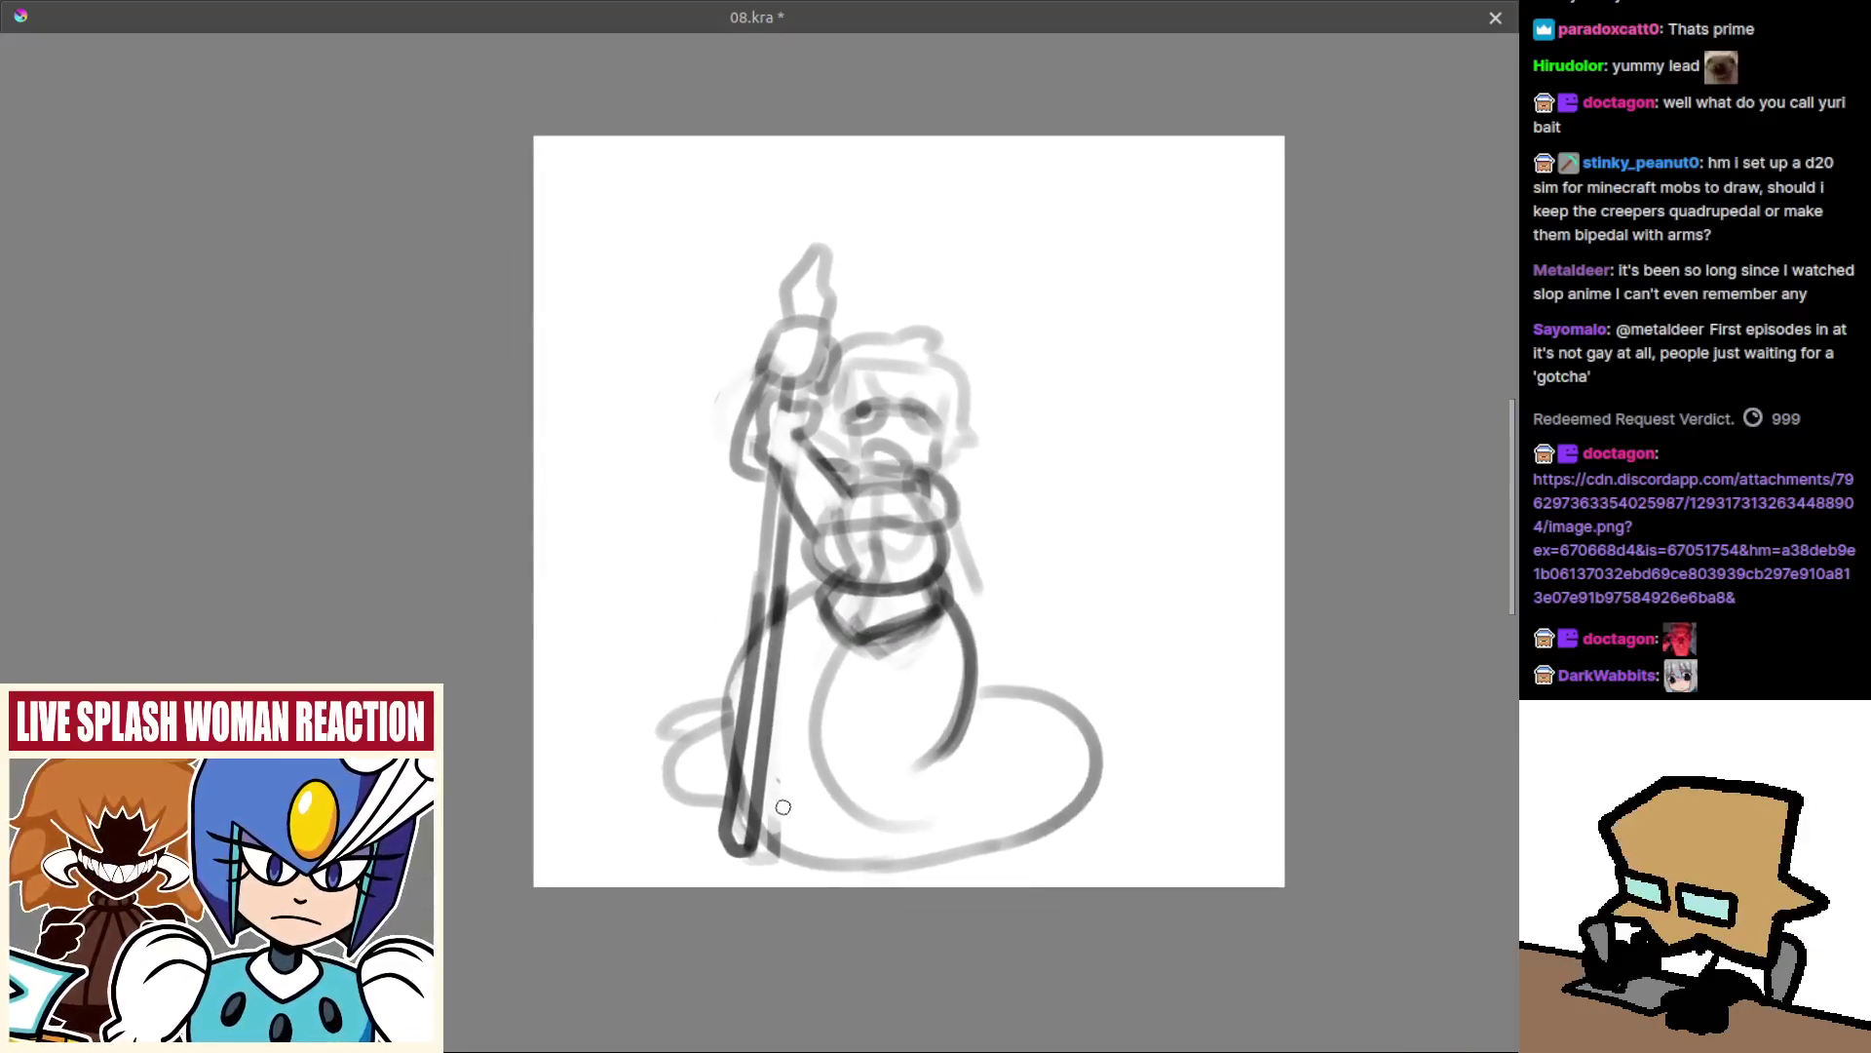
# Redraw the hanging strand beside the torso, from the side of the head down to hip height, with darker lines.
pyautogui.scroll(2, 936, 494)
pyautogui.moveTo(960, 441)
pyautogui.mouseDown()
pyautogui.moveTo(964, 572)
pyautogui.moveTo(996, 706)
pyautogui.mouseUp()
pyautogui.moveTo(851, 705); pyautogui.dragTo(959, 714)
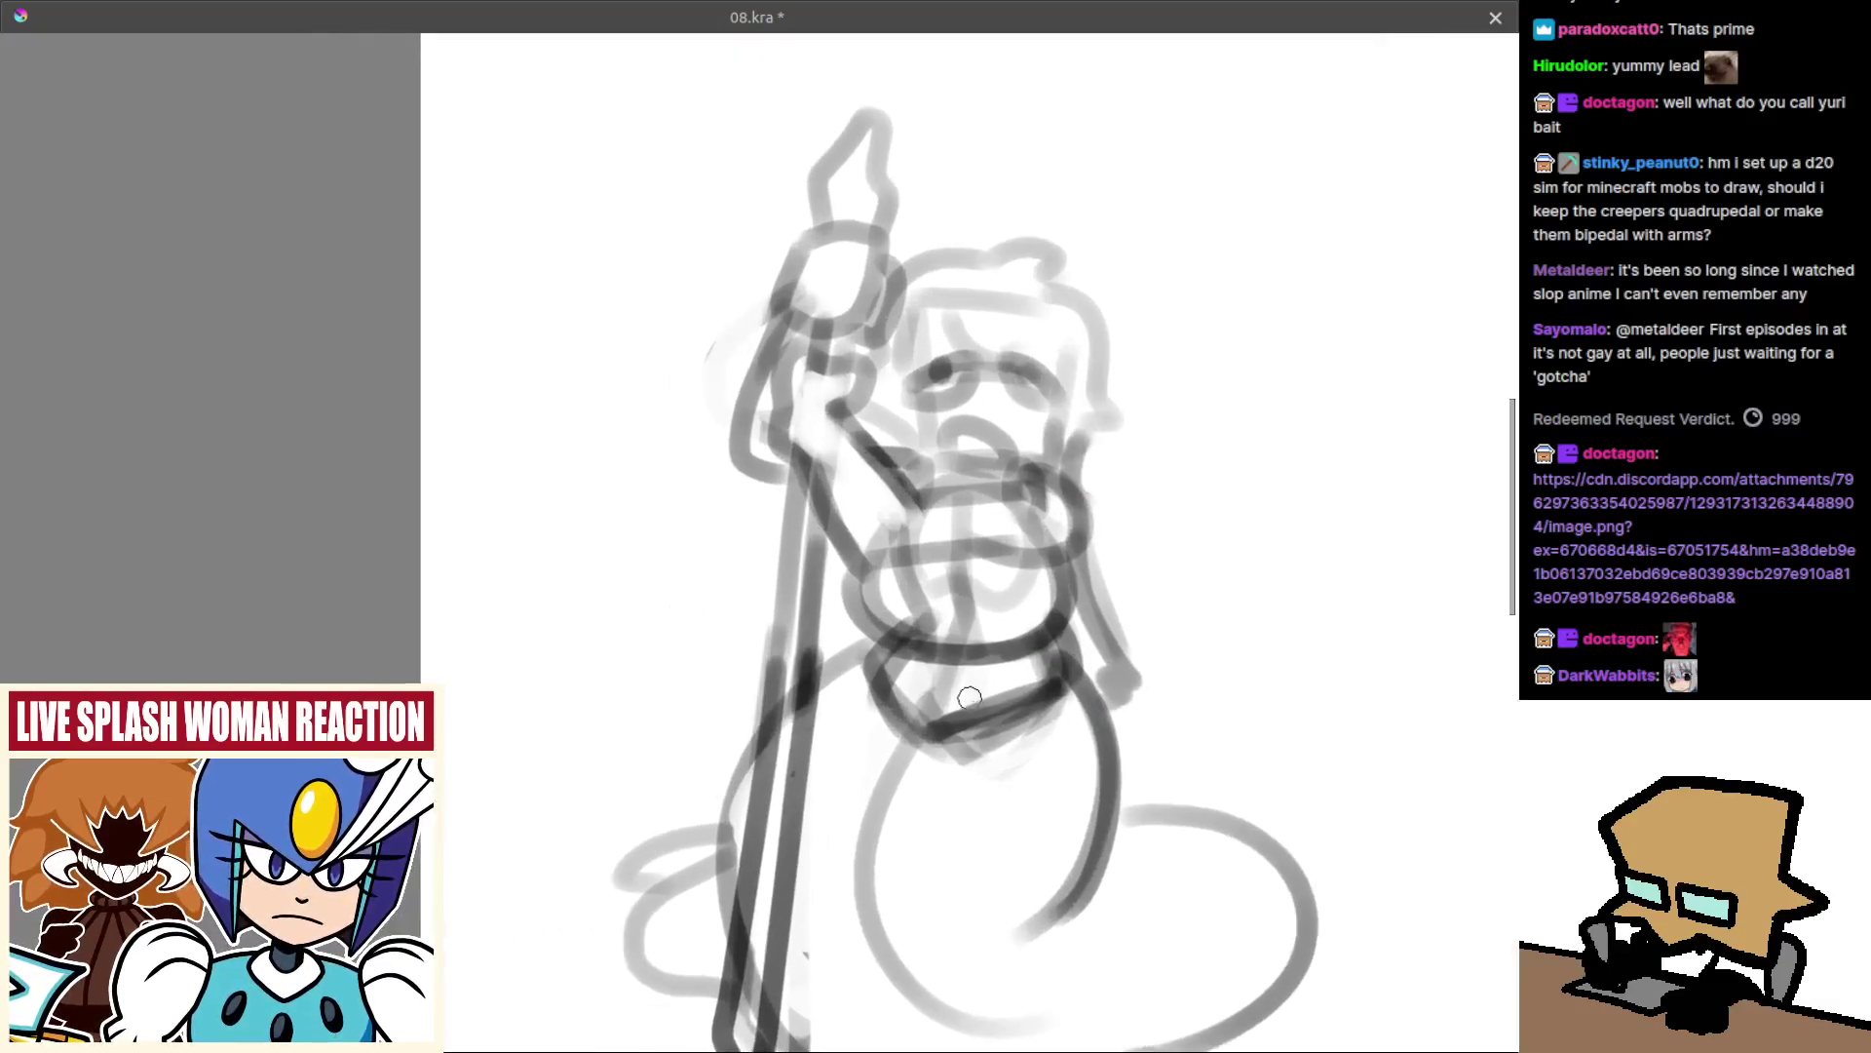
pyautogui.moveTo(901, 619); pyautogui.dragTo(877, 738)
pyautogui.moveTo(935, 661); pyautogui.dragTo(935, 601)
pyautogui.scroll(1, 856, 670)
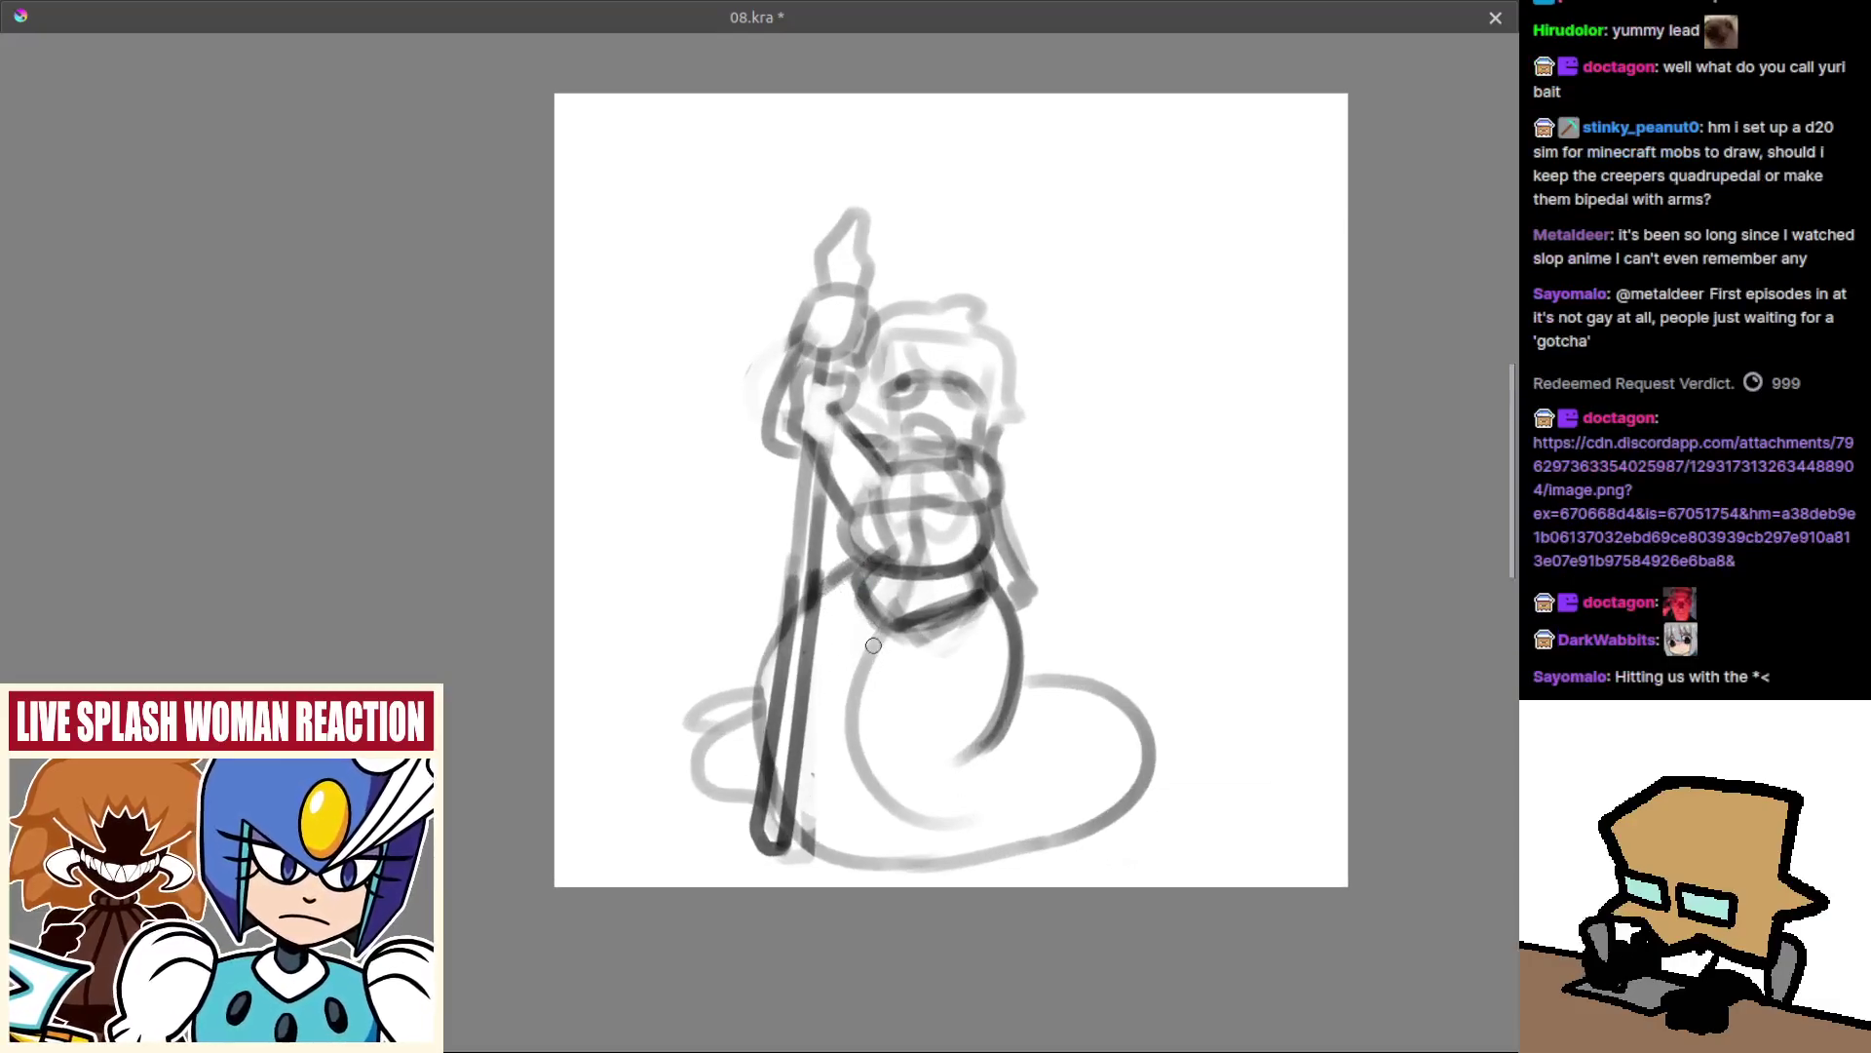
pyautogui.press('ctrl')
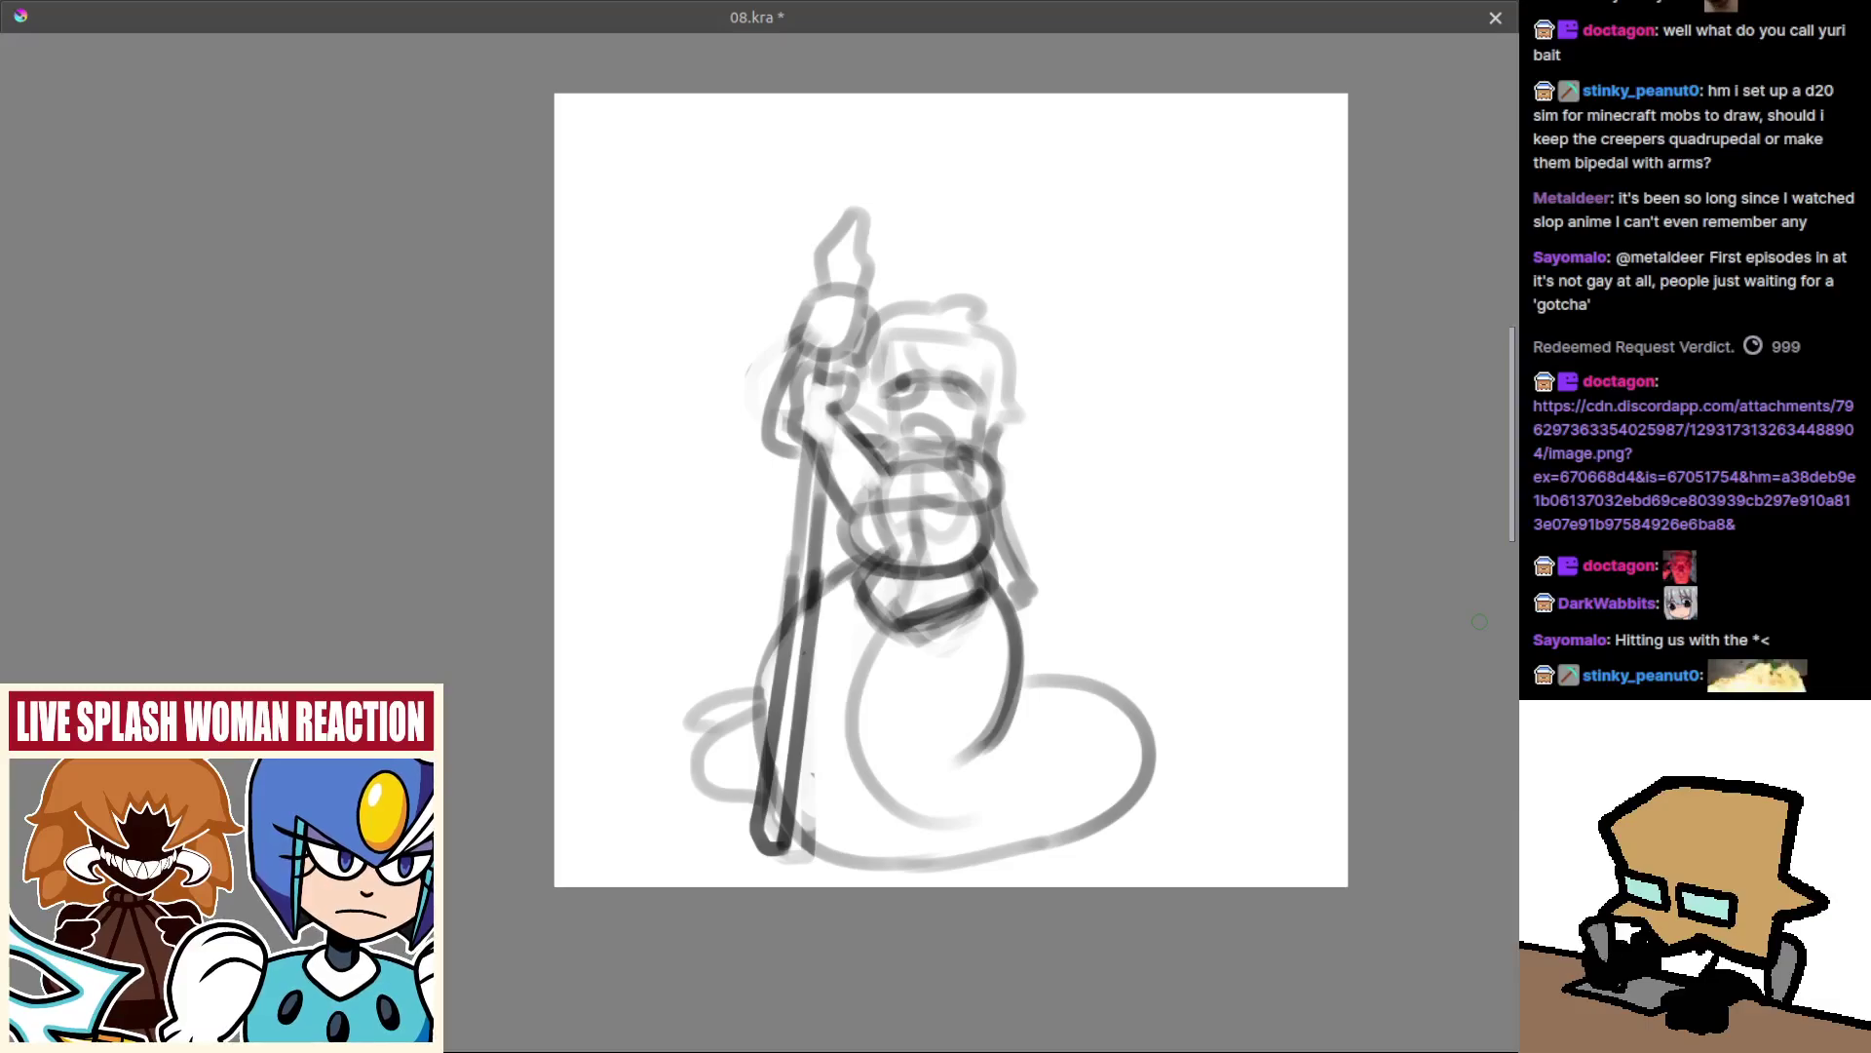
# Reshape the spear's pointed tip into a rounded head with a hooked, curved side, undoing unwanted strokes.
pyautogui.moveTo(944, 364)
pyautogui.mouseDown()
pyautogui.moveTo(864, 501)
pyautogui.moveTo(854, 410)
pyautogui.mouseUp()
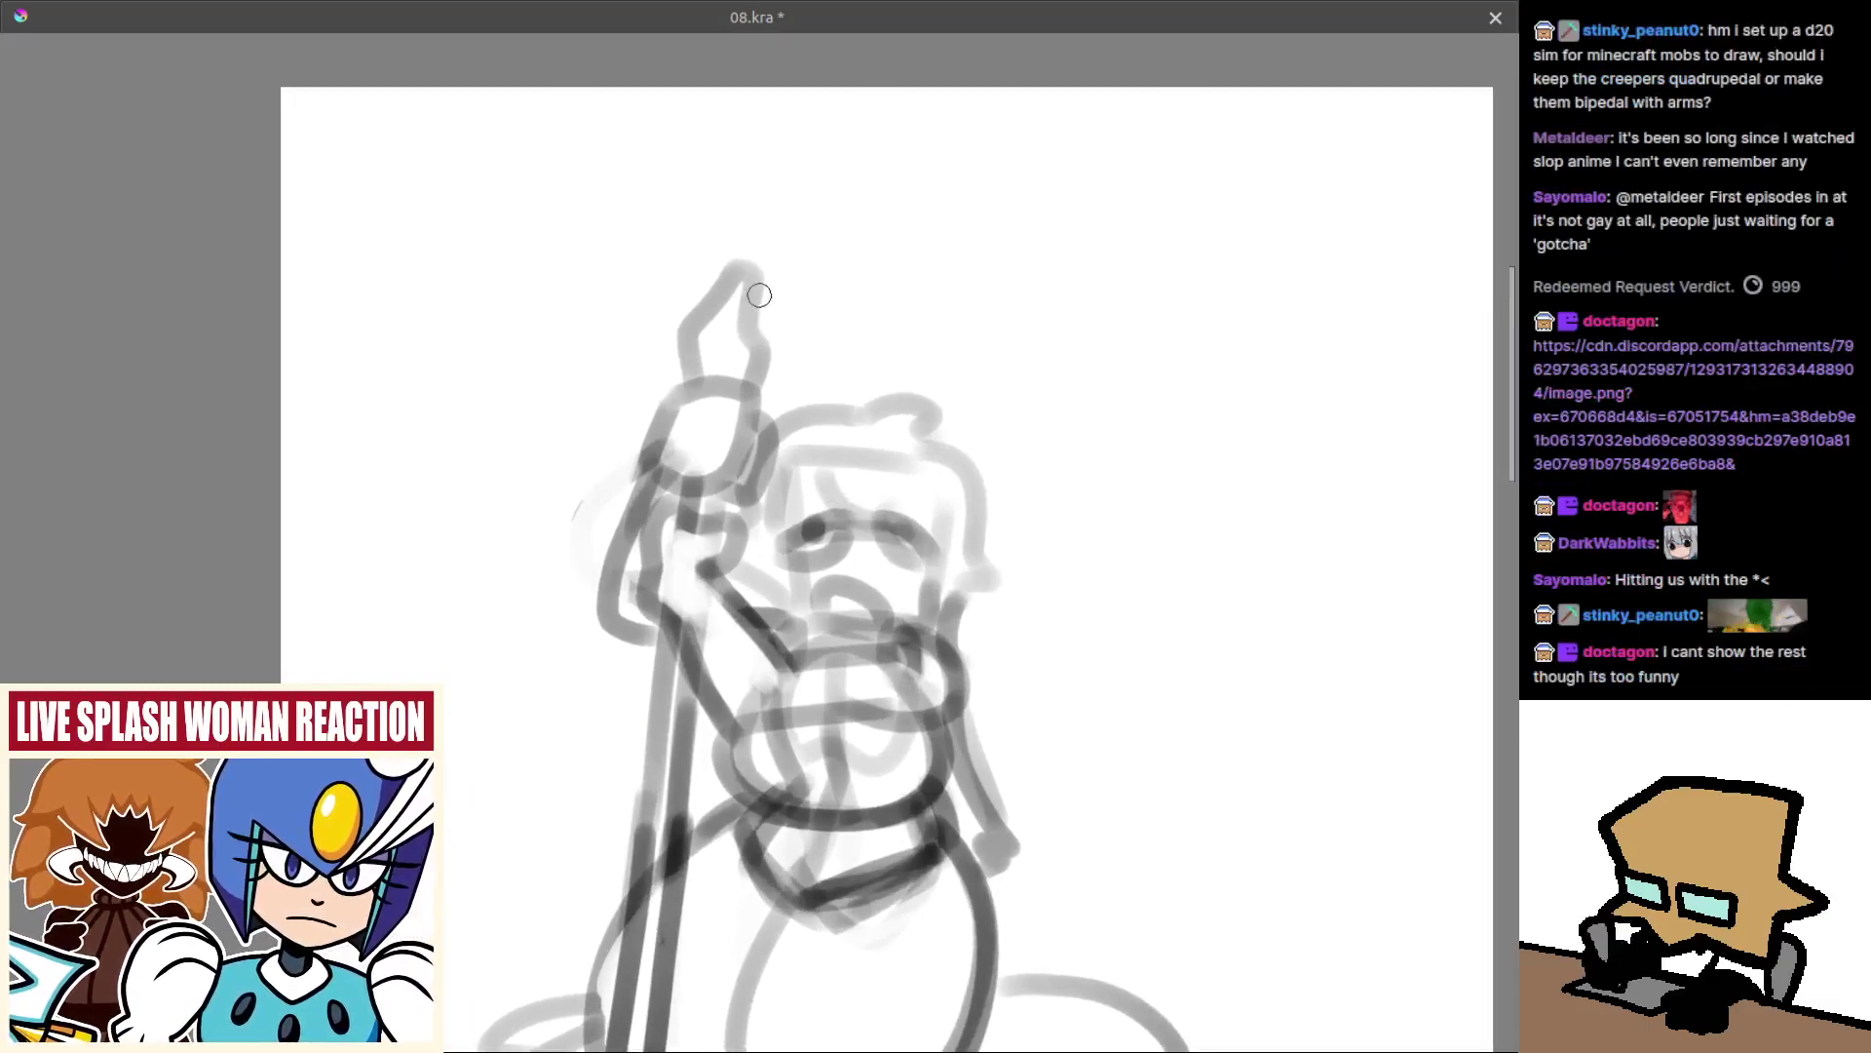
pyautogui.moveTo(745, 276); pyautogui.dragTo(766, 373)
pyautogui.moveTo(776, 369)
pyautogui.mouseDown()
pyautogui.moveTo(804, 398)
pyautogui.moveTo(817, 384)
pyautogui.moveTo(808, 367)
pyautogui.moveTo(773, 413)
pyautogui.moveTo(823, 352)
pyautogui.moveTo(777, 420)
pyautogui.moveTo(832, 388)
pyautogui.moveTo(809, 379)
pyautogui.moveTo(781, 413)
pyautogui.moveTo(812, 383)
pyautogui.moveTo(778, 355)
pyautogui.moveTo(824, 325)
pyautogui.moveTo(791, 344)
pyautogui.moveTo(855, 349)
pyautogui.moveTo(815, 435)
pyautogui.mouseUp()
pyautogui.moveTo(854, 373)
pyautogui.mouseDown()
pyautogui.moveTo(800, 457)
pyautogui.moveTo(807, 420)
pyautogui.moveTo(828, 448)
pyautogui.moveTo(823, 420)
pyautogui.moveTo(785, 427)
pyautogui.moveTo(827, 444)
pyautogui.mouseUp()
pyautogui.hotkey('ctrl', 'z')
pyautogui.hotkey('ctrl', 'z')
pyautogui.hotkey('ctrl', 'z')
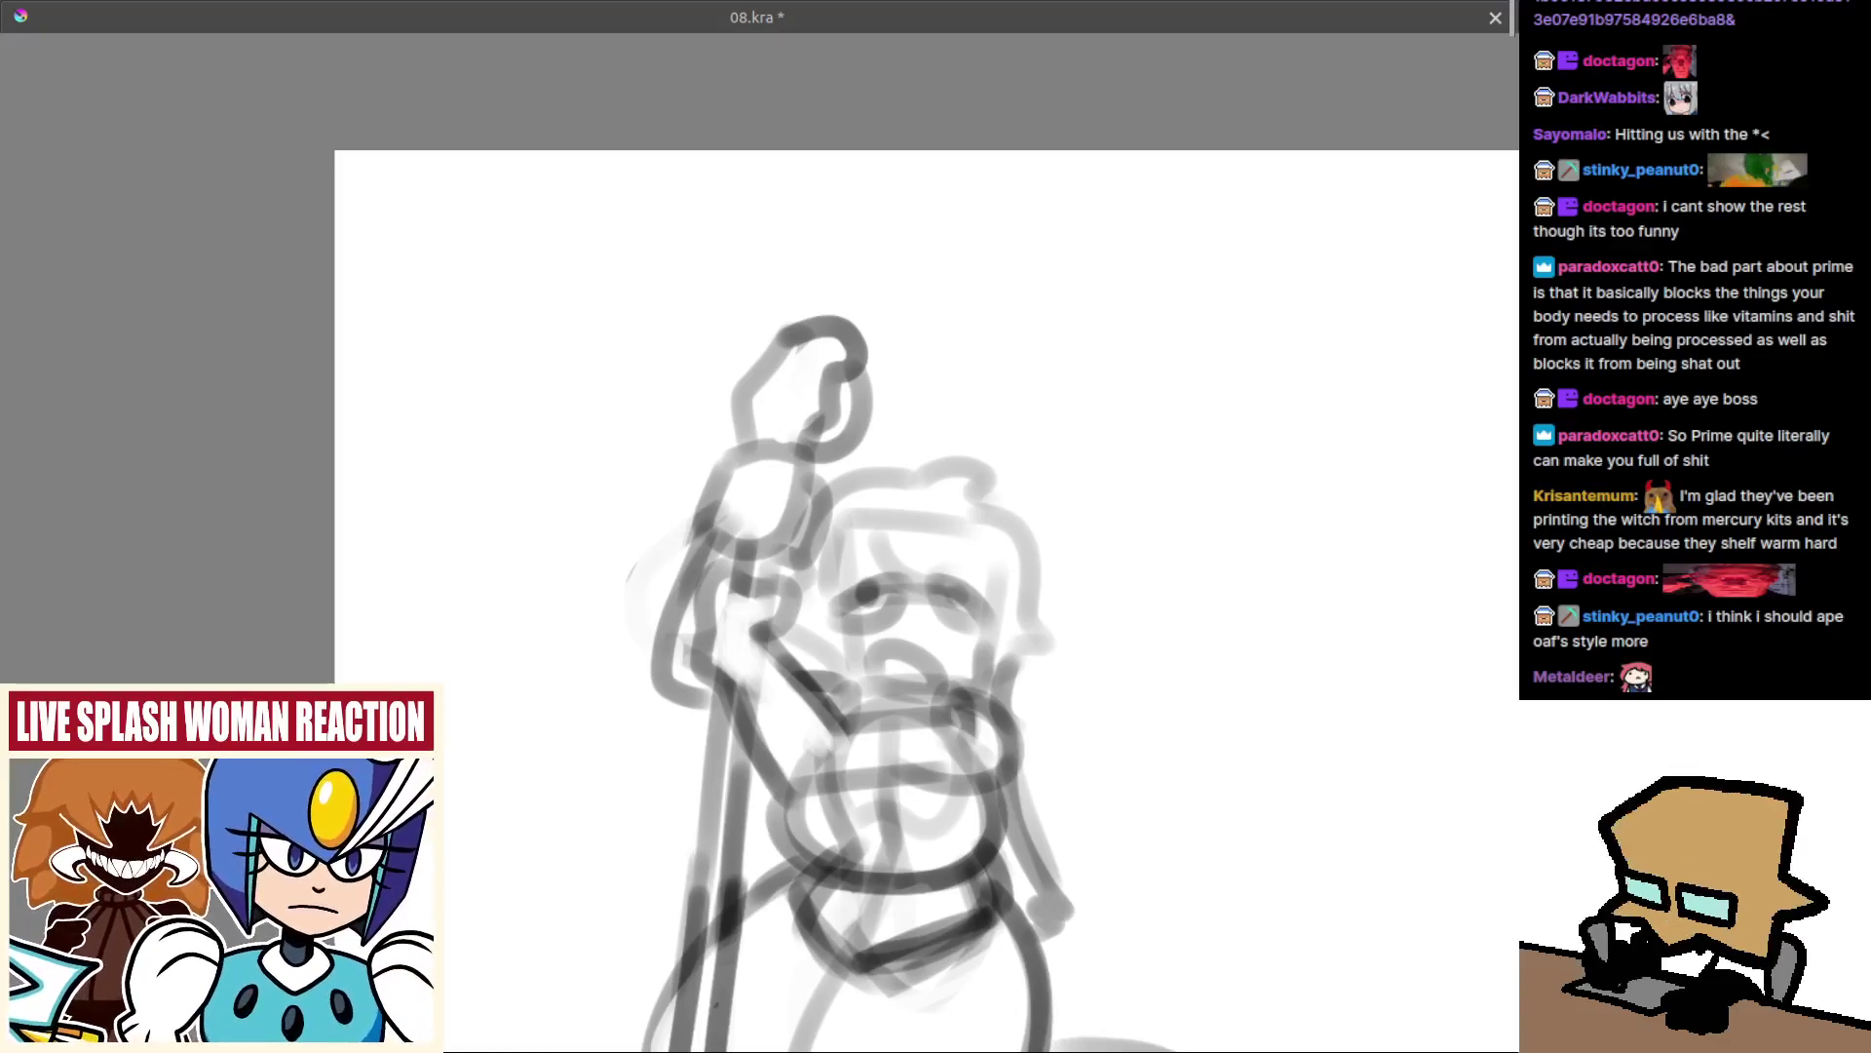
pyautogui.moveTo(1282, 548)
pyautogui.mouseDown()
pyautogui.moveTo(1282, 518)
pyautogui.moveTo(1140, 302)
pyautogui.moveTo(1160, 430)
pyautogui.mouseUp()
pyautogui.scroll(-1, 1140, 301)
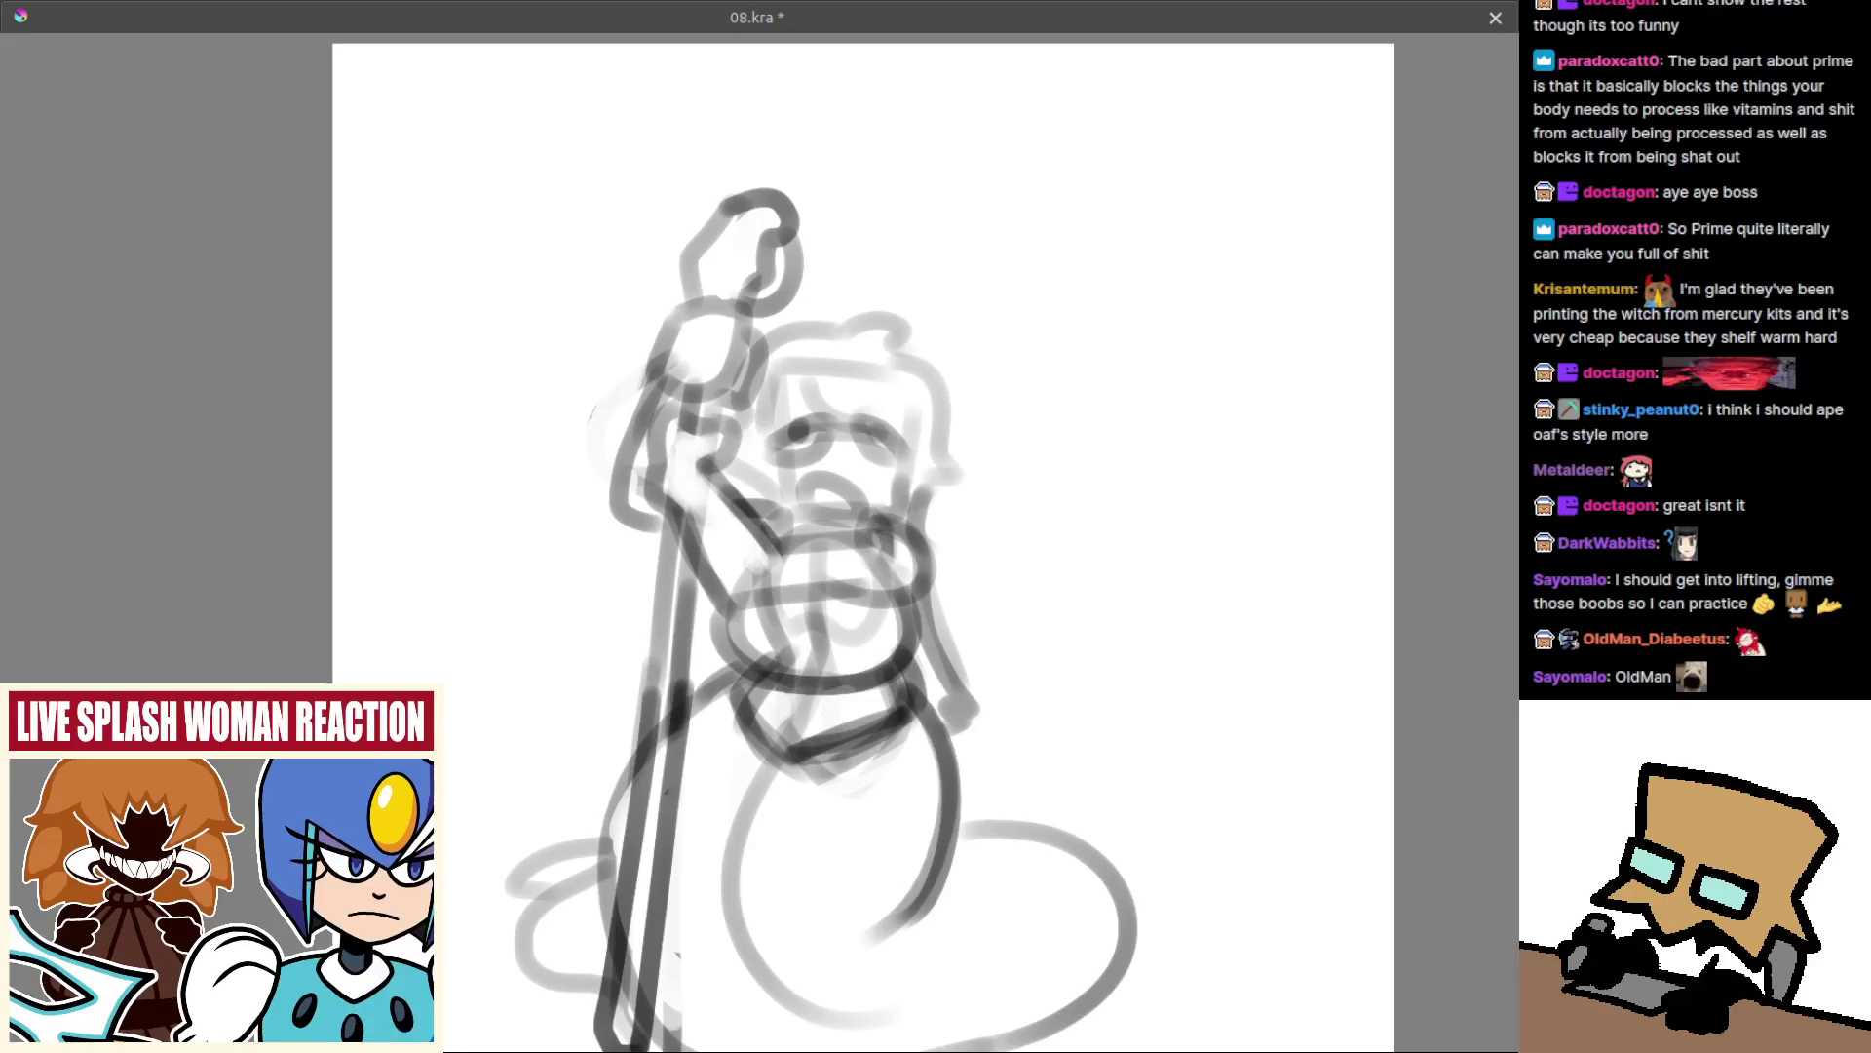
# Rework the upper edge of the band across the chest, undoing unwanted strokes.
pyautogui.moveTo(813, 592)
pyautogui.mouseDown()
pyautogui.moveTo(798, 675)
pyautogui.moveTo(806, 613)
pyautogui.moveTo(758, 567)
pyautogui.moveTo(769, 504)
pyautogui.moveTo(787, 527)
pyautogui.moveTo(883, 501)
pyautogui.moveTo(797, 555)
pyautogui.moveTo(842, 572)
pyautogui.moveTo(799, 584)
pyautogui.moveTo(901, 550)
pyautogui.mouseUp()
pyautogui.scroll(1, 816, 583)
pyautogui.hotkey('ctrl', 'z')
pyautogui.hotkey('ctrl', 'z')
pyautogui.moveTo(758, 575)
pyautogui.mouseDown()
pyautogui.moveTo(918, 571)
pyautogui.moveTo(754, 579)
pyautogui.moveTo(917, 565)
pyautogui.mouseUp()
pyautogui.hotkey('ctrl', 'z')
pyautogui.hotkey('ctrl', 'z')
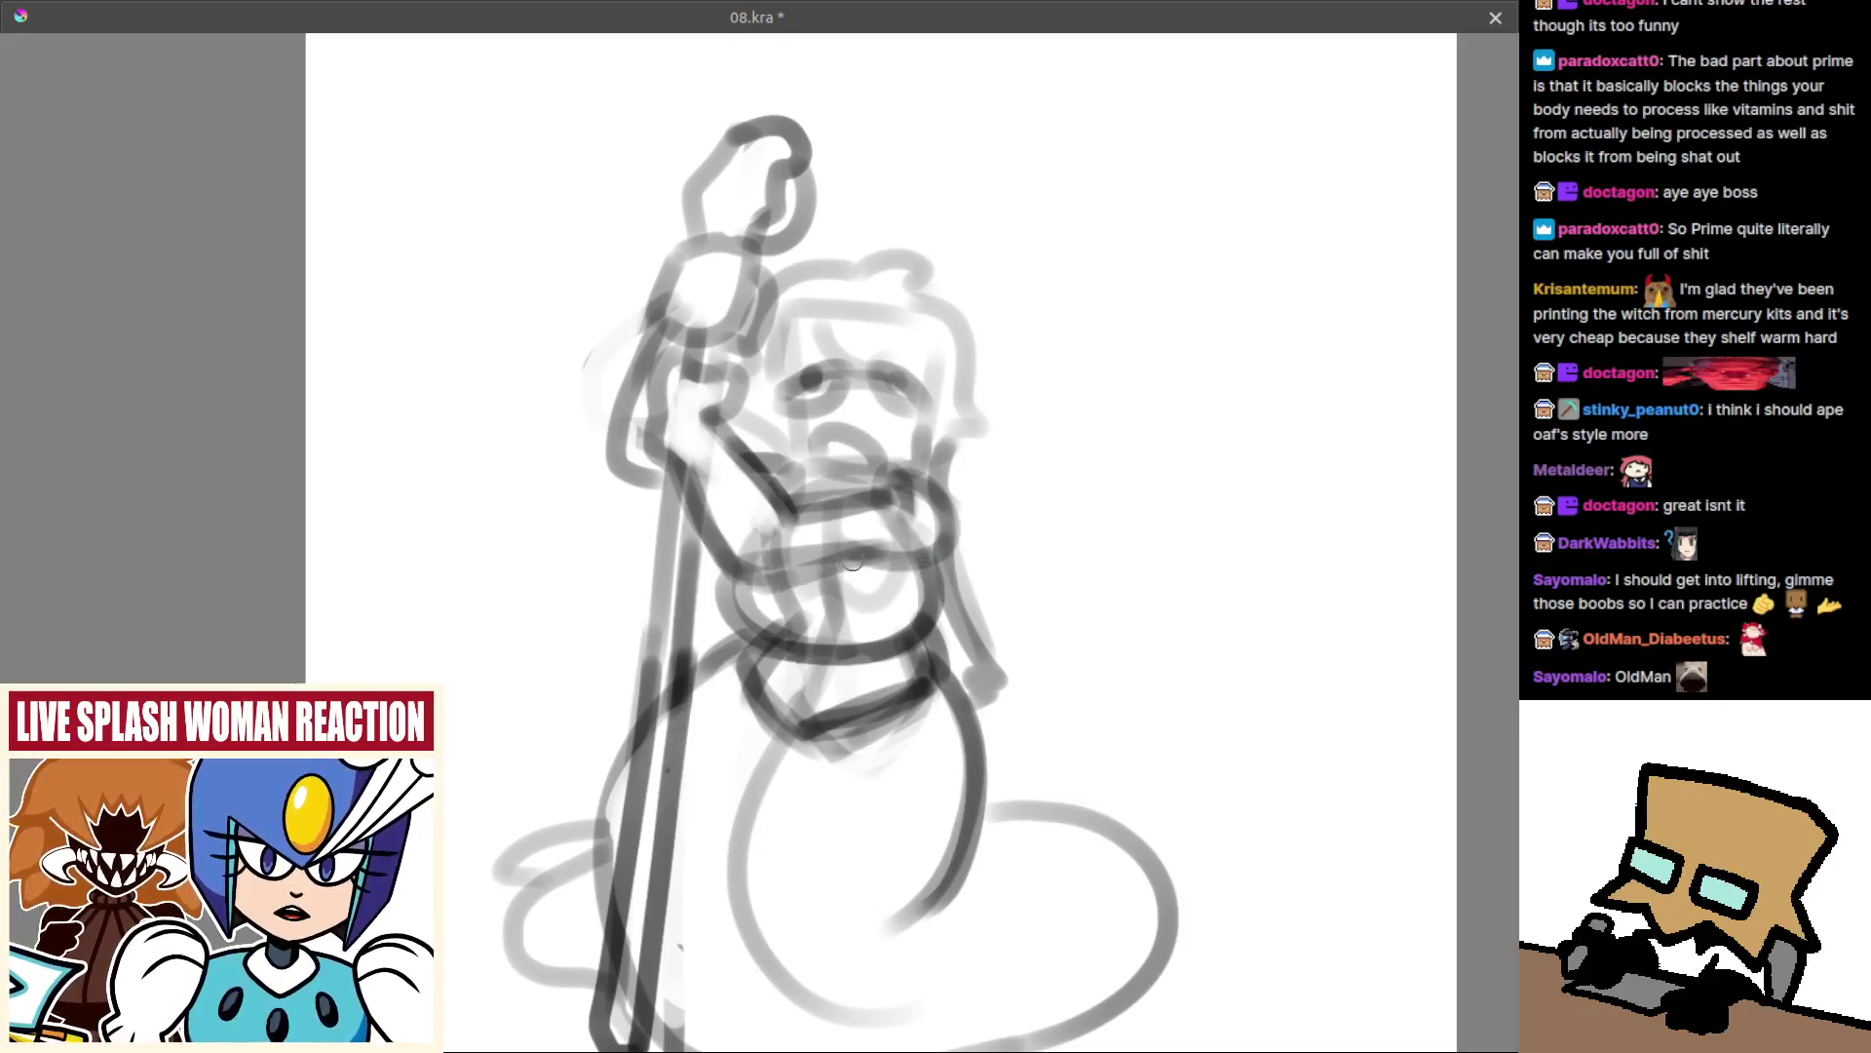
# Outline the fist gripping the spear shaft and its wrist with bold lines, and save the drawing.
pyautogui.press('m')
pyautogui.moveTo(805, 520); pyautogui.dragTo(869, 547)
pyautogui.scroll(1, 849, 454)
pyautogui.moveTo(865, 450); pyautogui.dragTo(897, 502)
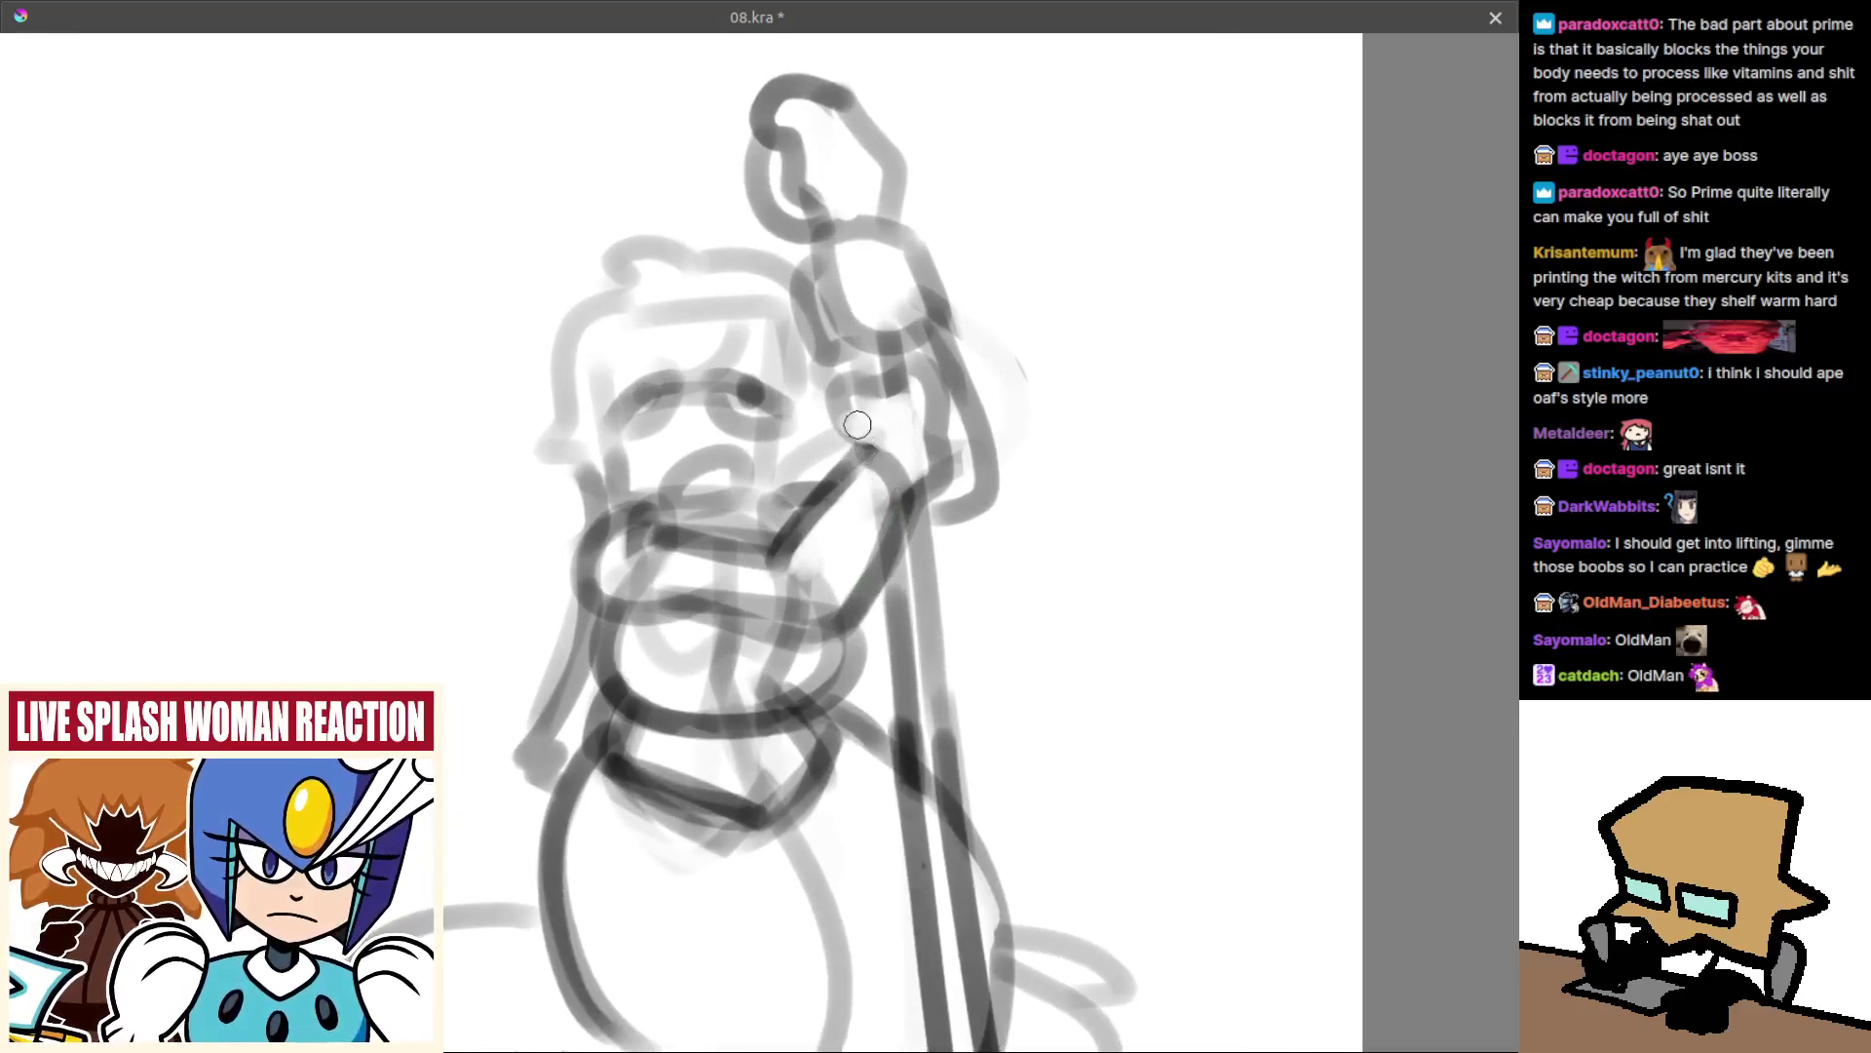
pyautogui.moveTo(863, 448)
pyautogui.mouseDown()
pyautogui.moveTo(853, 384)
pyautogui.moveTo(920, 396)
pyautogui.moveTo(891, 461)
pyautogui.moveTo(899, 420)
pyautogui.moveTo(873, 390)
pyautogui.moveTo(927, 372)
pyautogui.moveTo(944, 493)
pyautogui.mouseUp()
pyautogui.hotkey('ctrl', 'z')
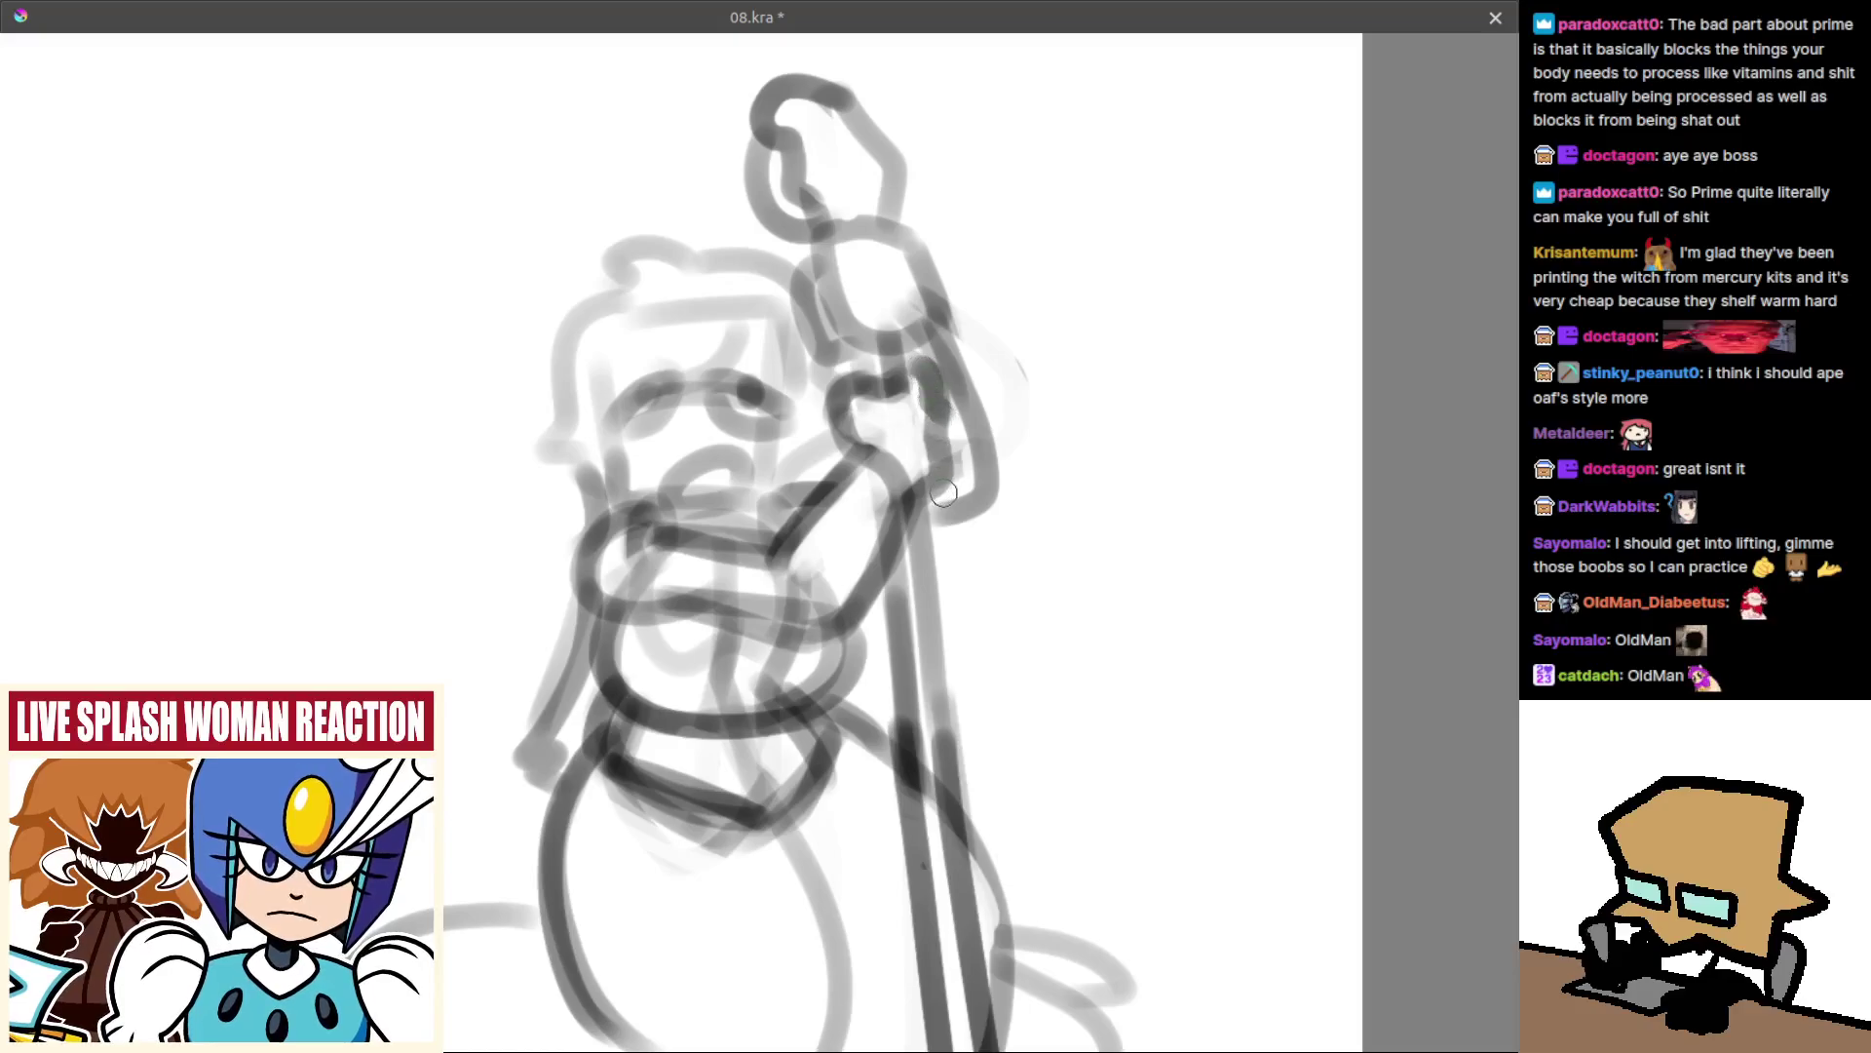
pyautogui.moveTo(942, 429); pyautogui.dragTo(908, 518)
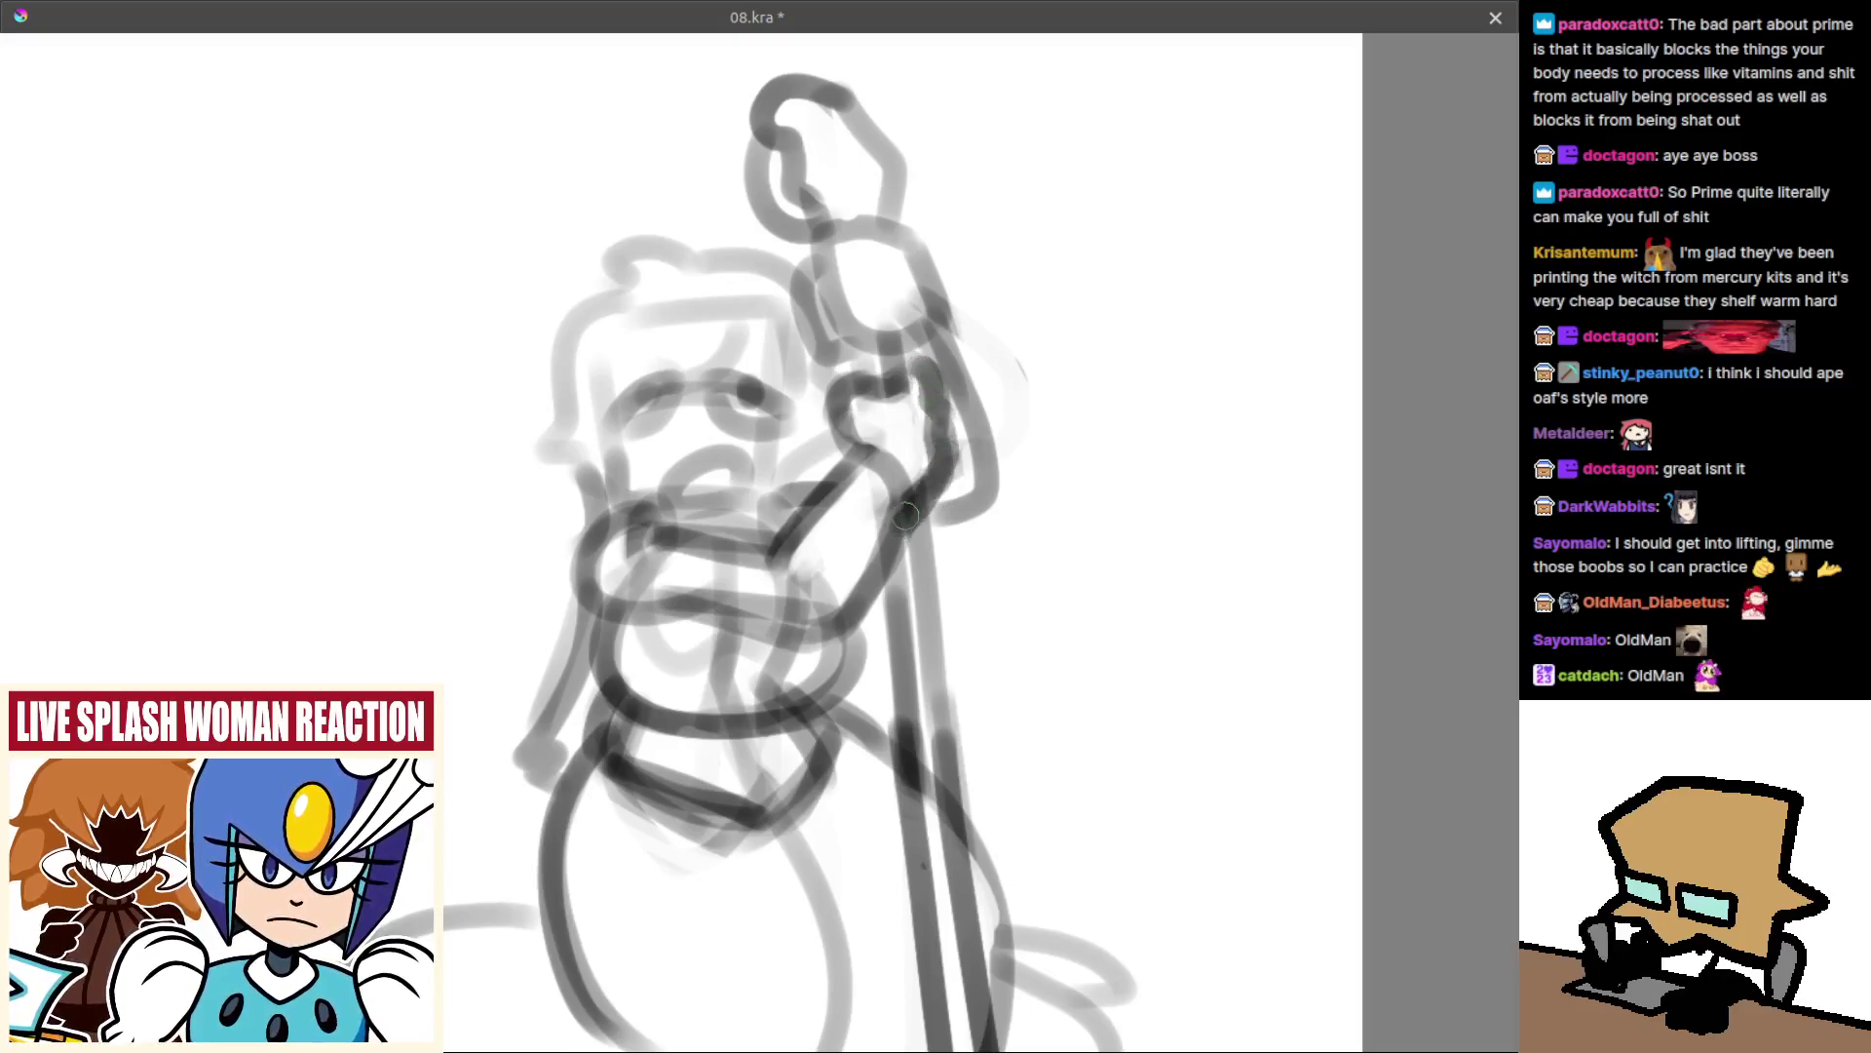
pyautogui.hotkey('ctrl', 's')
pyautogui.scroll(-2, 915, 504)
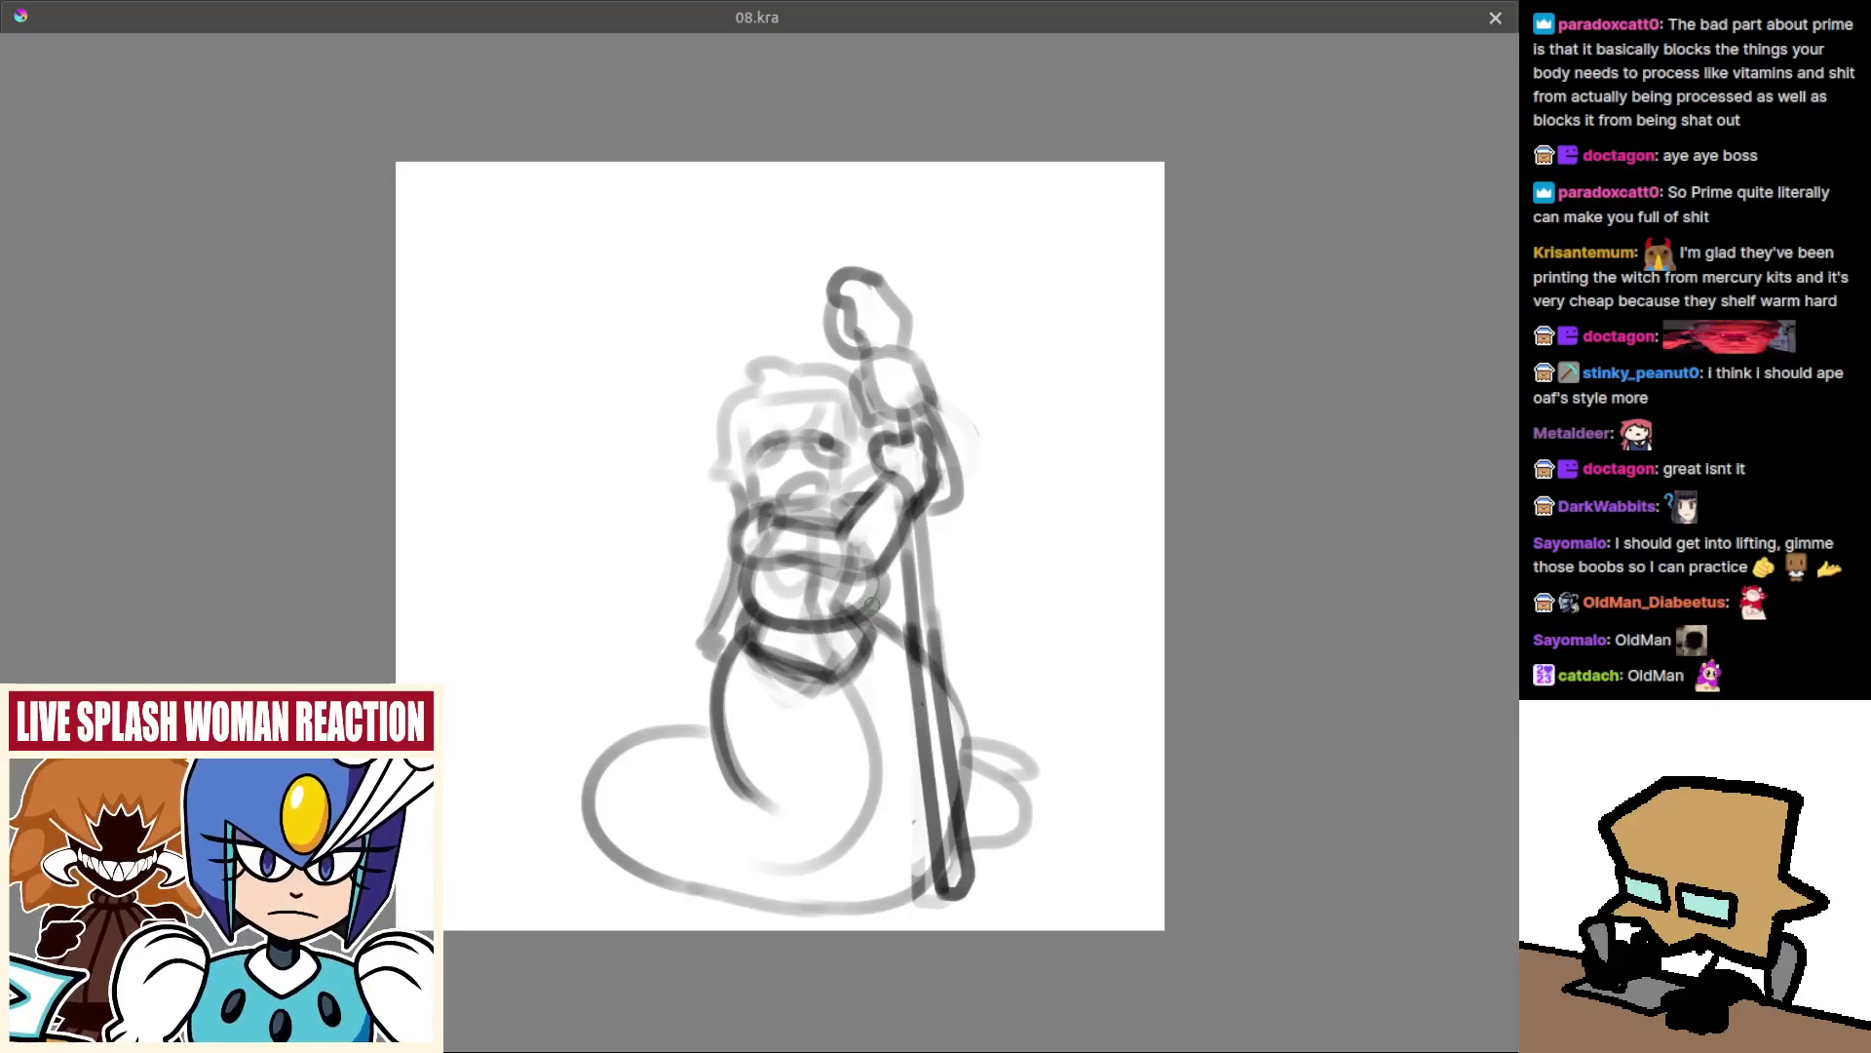
# Redraw the rounded band across the chest and the torso curve beneath it with bold lines, undoing unwanted strokes.
pyautogui.moveTo(872, 605); pyautogui.dragTo(969, 604)
pyautogui.scroll(2, 969, 605)
pyautogui.moveTo(831, 484)
pyautogui.mouseDown()
pyautogui.moveTo(892, 511)
pyautogui.moveTo(851, 478)
pyautogui.moveTo(778, 472)
pyautogui.moveTo(806, 555)
pyautogui.moveTo(938, 570)
pyautogui.mouseUp()
pyautogui.hotkey('ctrl', 'z')
pyautogui.hotkey('ctrl', 'z')
pyautogui.hotkey('ctrl', 'z')
pyautogui.hotkey('ctrl', 'z')
pyautogui.hotkey('ctrl', 'z')
pyautogui.hotkey('ctrl', 'z')
pyautogui.moveTo(789, 541); pyautogui.dragTo(933, 625)
pyautogui.hotkey('ctrl', 'z')
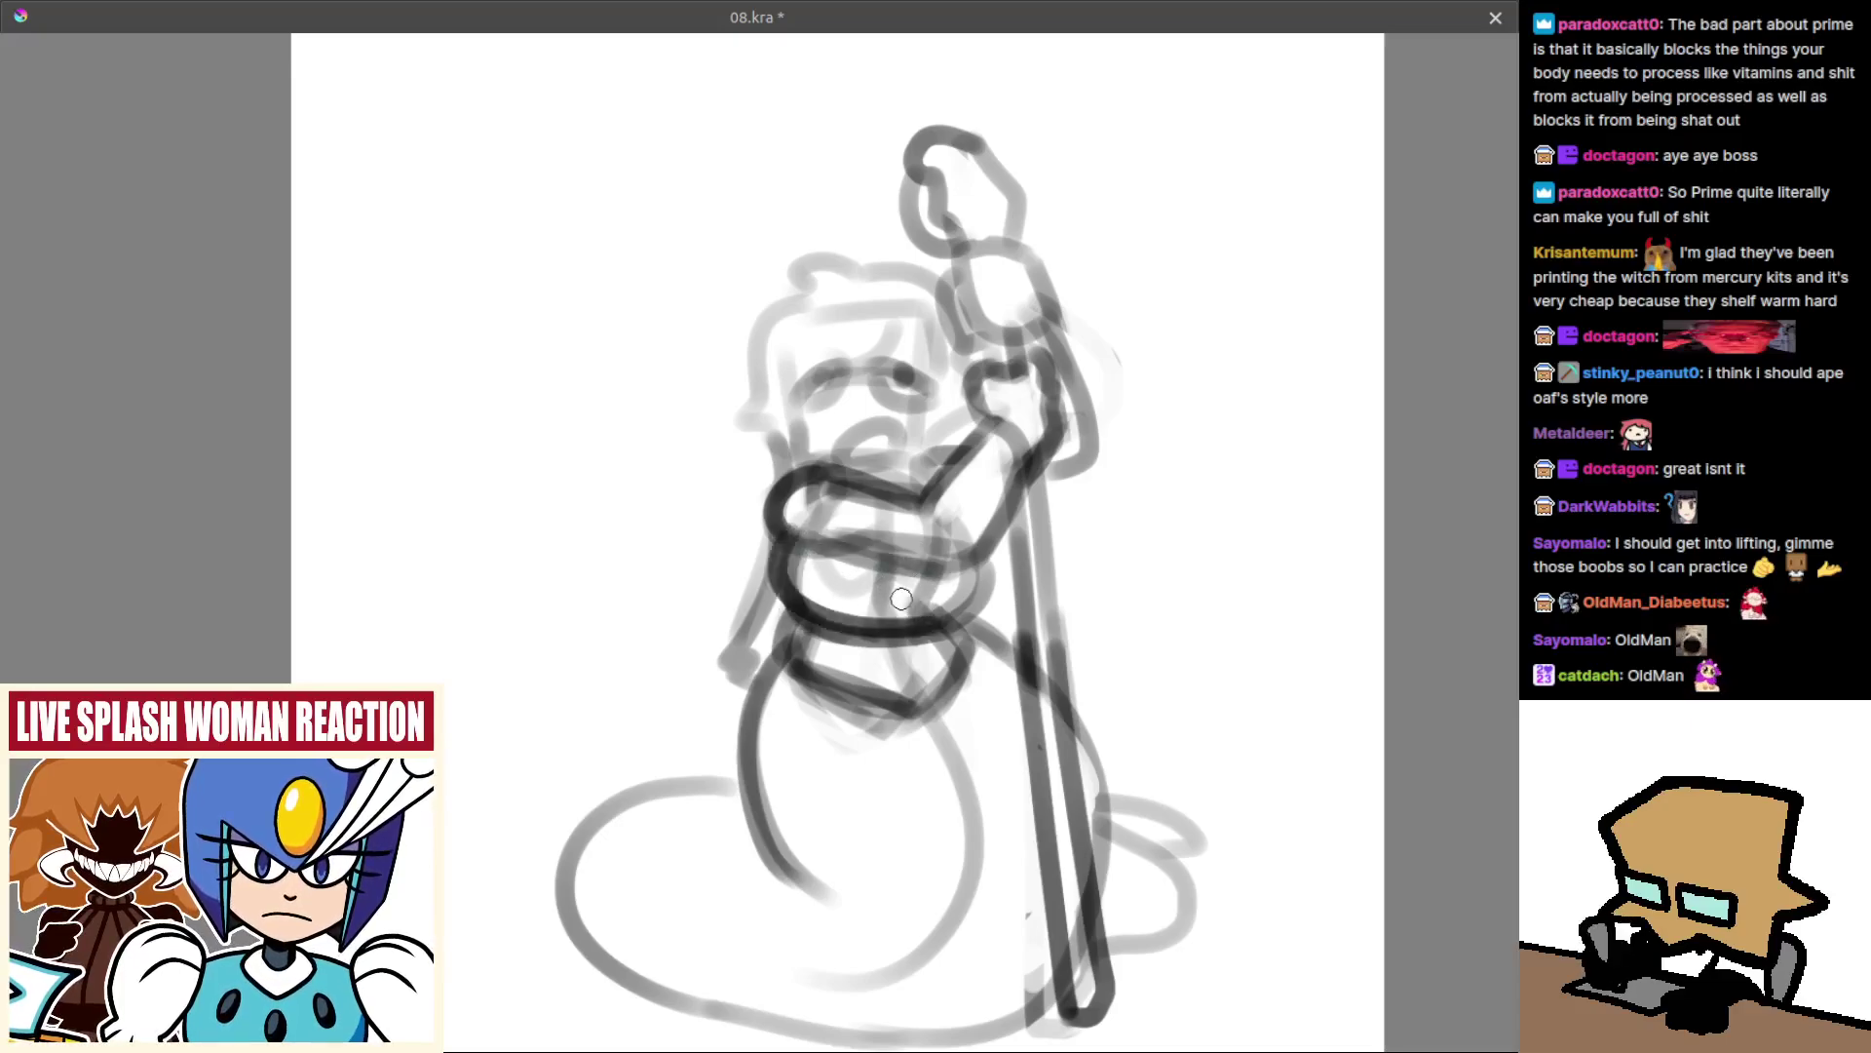
pyautogui.moveTo(979, 559); pyautogui.dragTo(937, 621)
# Mirror the view and darken the upper arc of the rounded section below the spear's head, undoing the unwanted stripes across it.
pyautogui.press('m')
pyautogui.moveTo(725, 674); pyautogui.dragTo(910, 678)
pyautogui.moveTo(808, 619); pyautogui.dragTo(858, 473)
pyautogui.moveTo(750, 627); pyautogui.dragTo(849, 613)
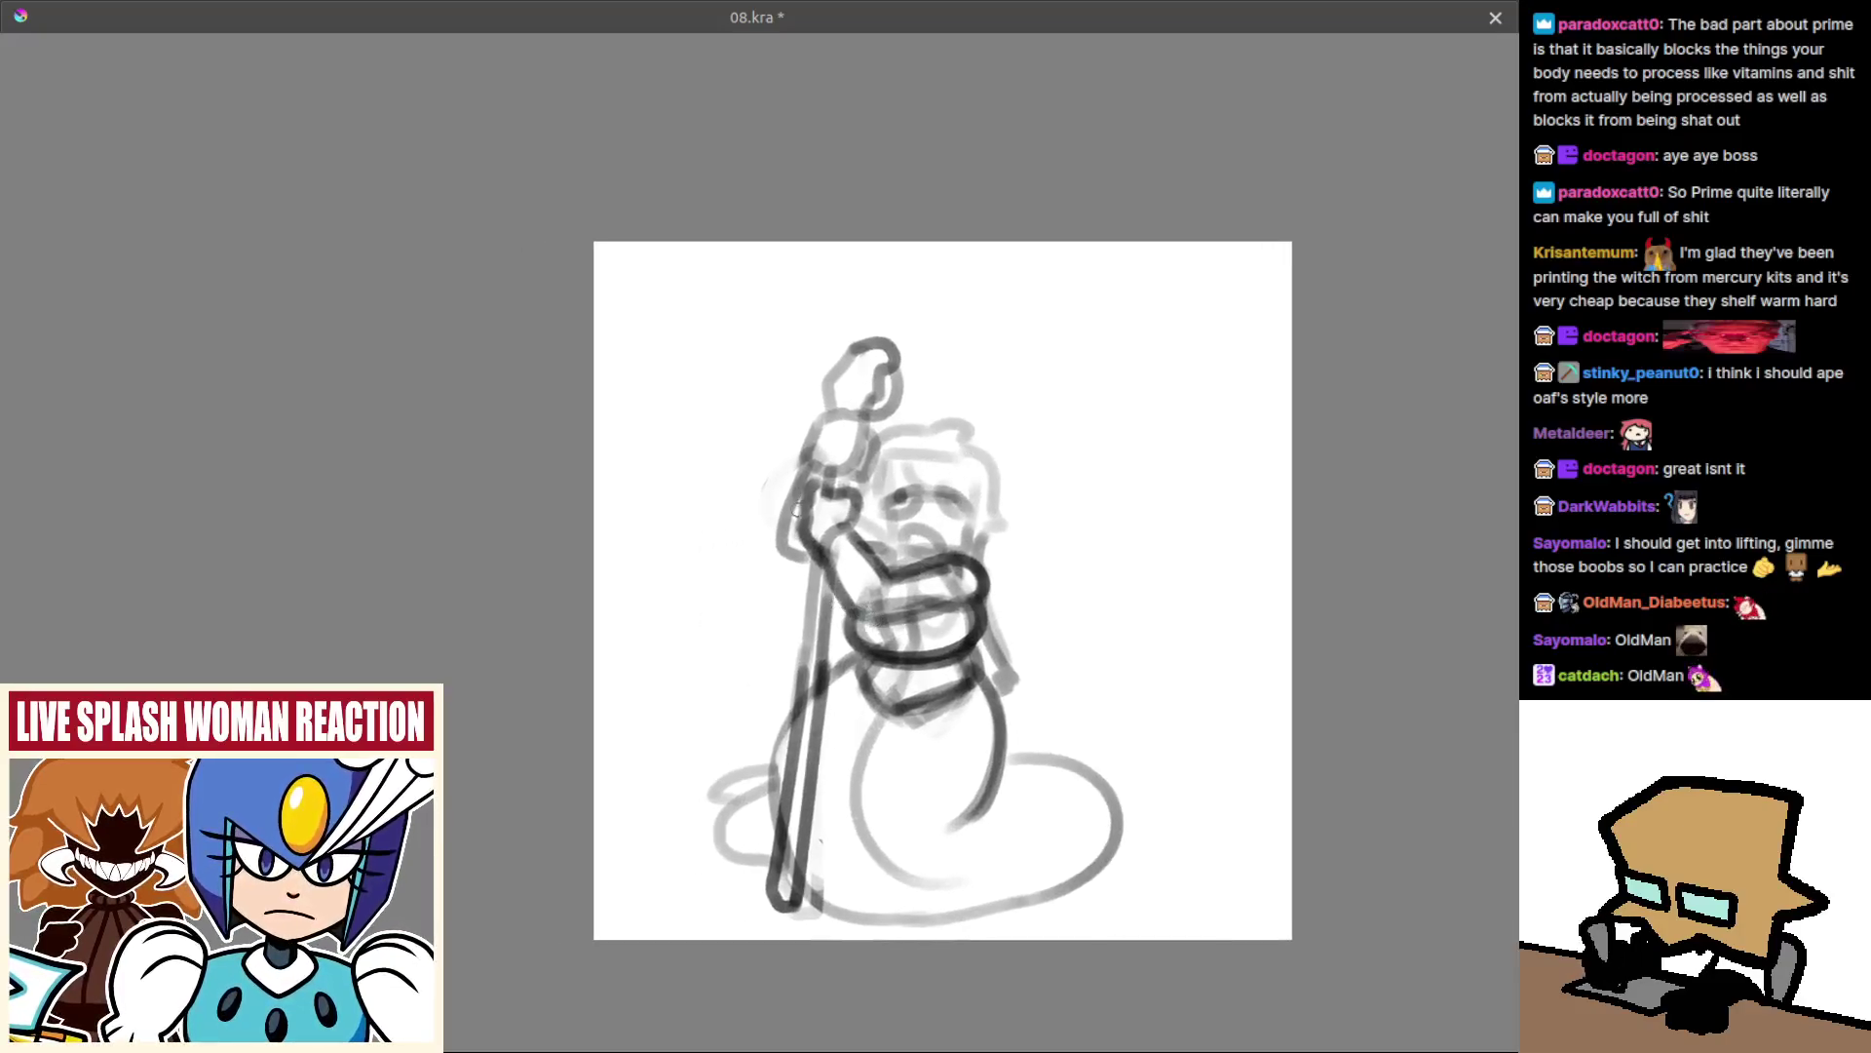
pyautogui.scroll(2, 801, 519)
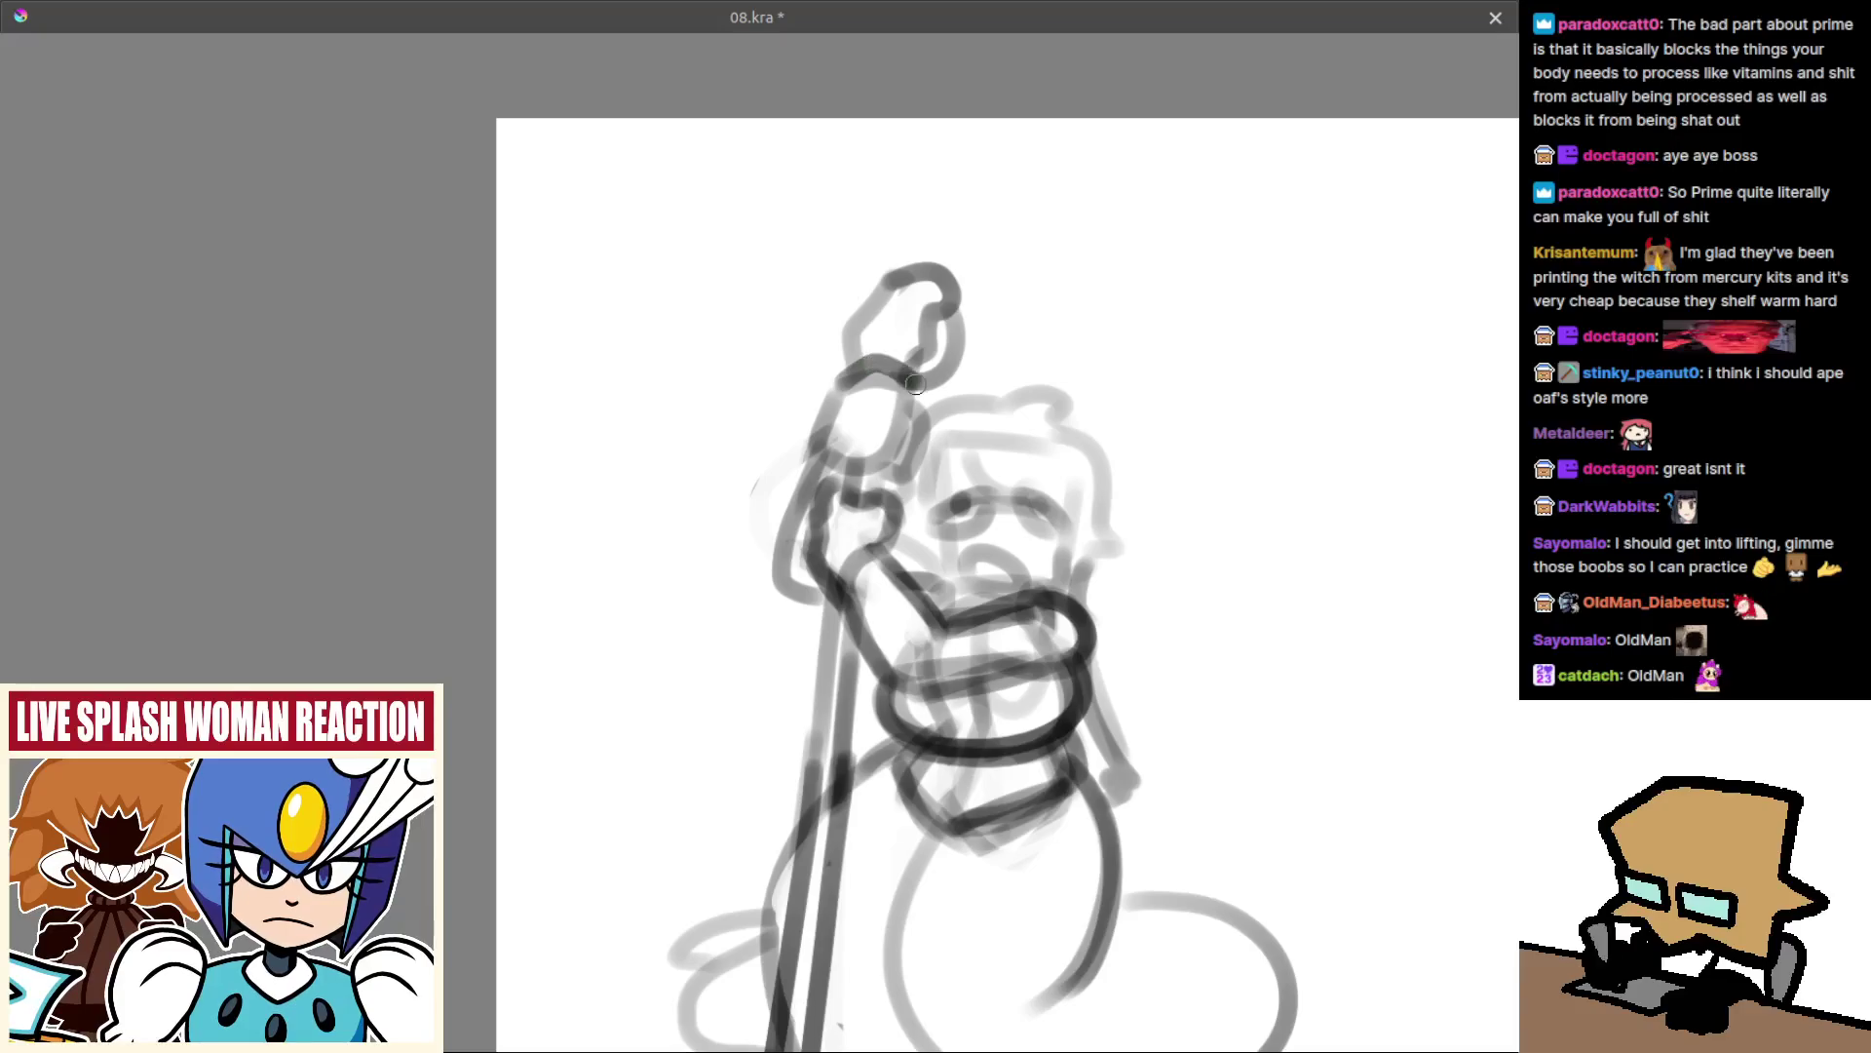
pyautogui.scroll(2, 906, 390)
pyautogui.moveTo(919, 399)
pyautogui.mouseDown()
pyautogui.moveTo(811, 412)
pyautogui.moveTo(821, 394)
pyautogui.moveTo(890, 400)
pyautogui.moveTo(907, 426)
pyautogui.moveTo(818, 392)
pyautogui.moveTo(898, 400)
pyautogui.moveTo(911, 430)
pyautogui.moveTo(884, 470)
pyautogui.moveTo(810, 449)
pyautogui.moveTo(838, 435)
pyautogui.moveTo(890, 452)
pyautogui.moveTo(890, 486)
pyautogui.moveTo(824, 468)
pyautogui.mouseUp()
pyautogui.hotkey('ctrl', 'z')
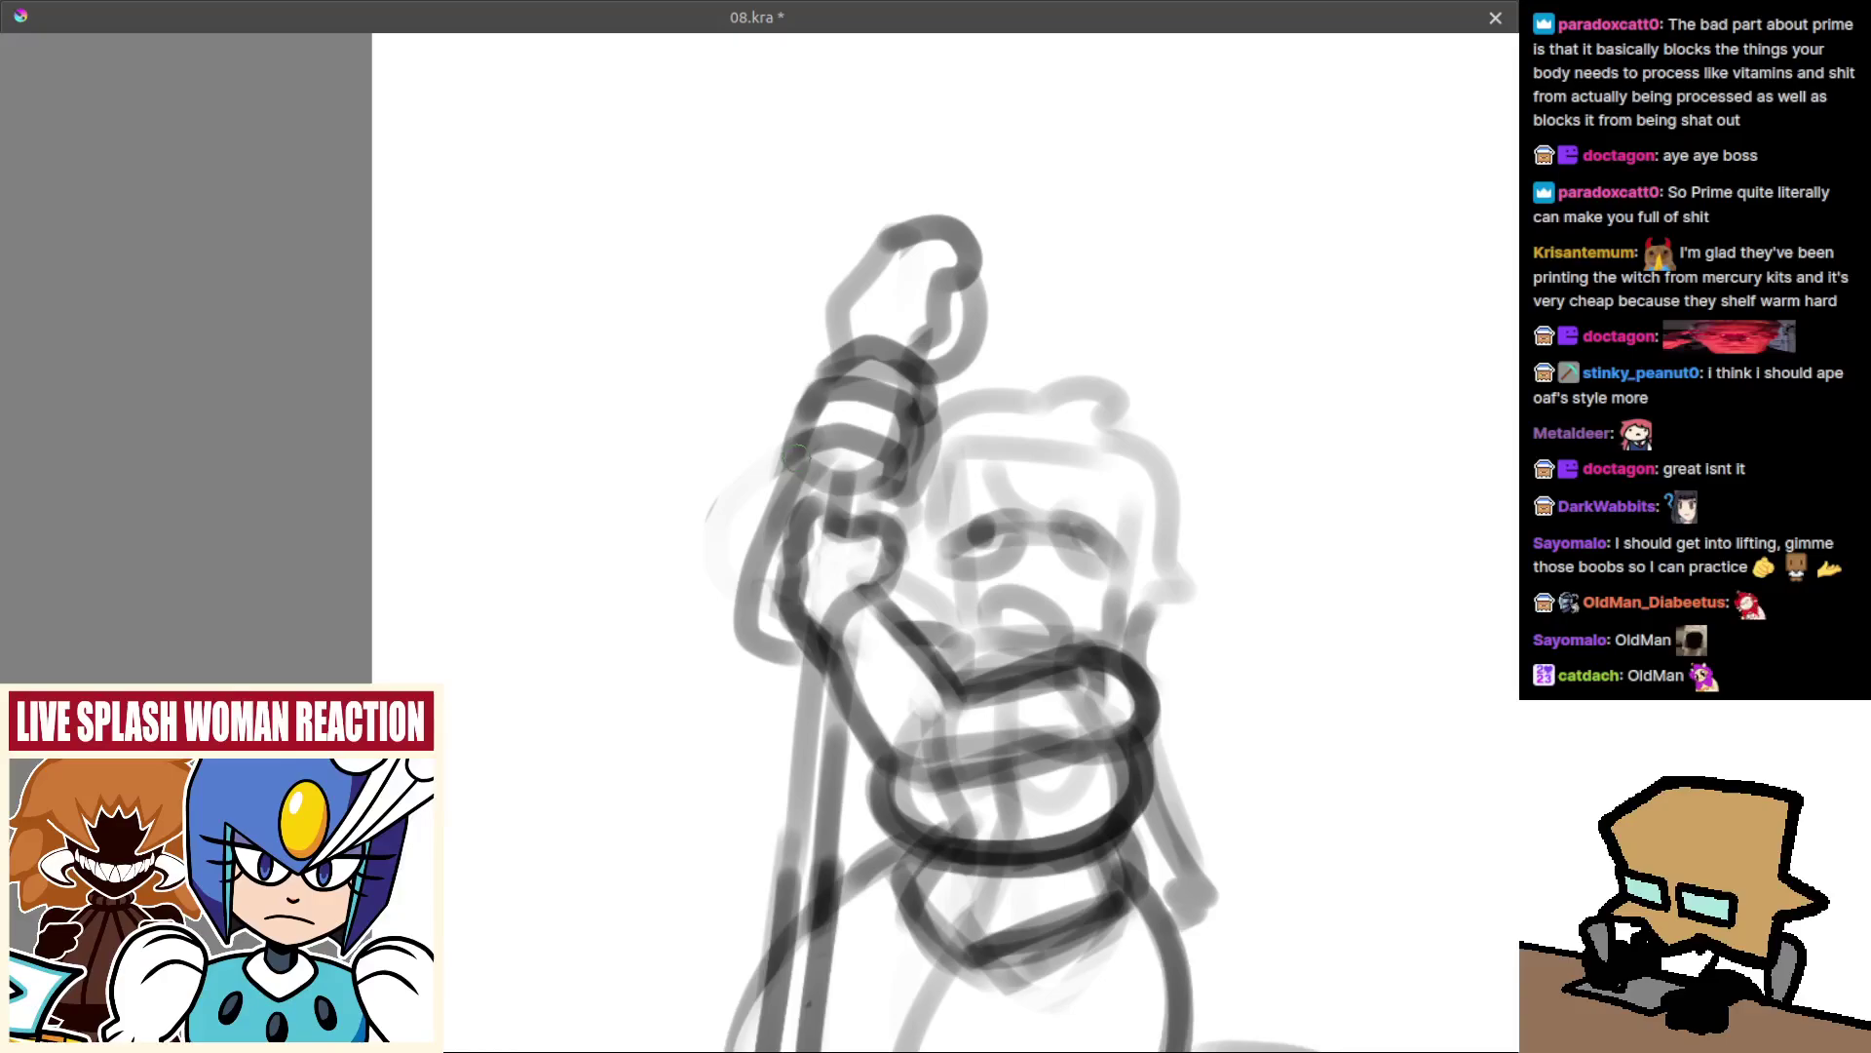
pyautogui.hotkey('ctrl', 'z')
pyautogui.hotkey('ctrl', 'z')
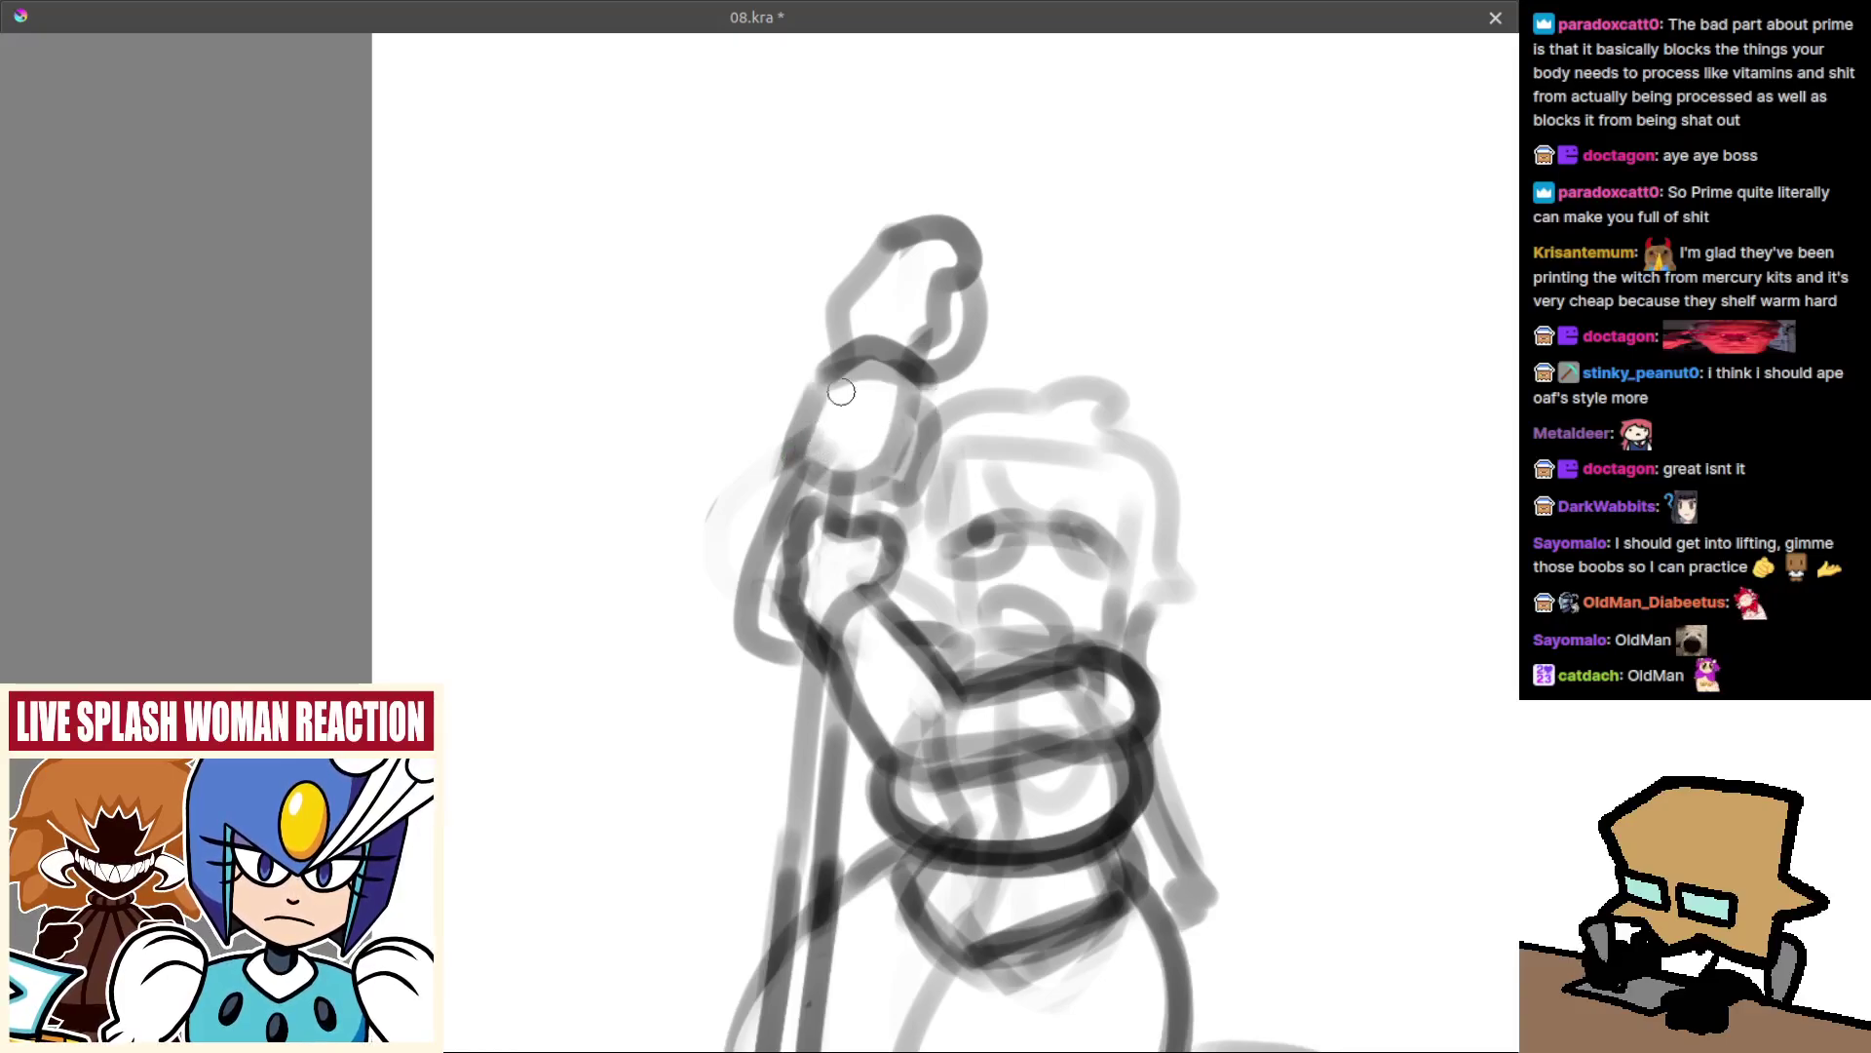
# Outline the inner side of the spear's rounded section and the short neck joining it to the fist with bold lines.
pyautogui.moveTo(919, 370)
pyautogui.mouseDown()
pyautogui.moveTo(884, 484)
pyautogui.moveTo(914, 478)
pyautogui.mouseUp()
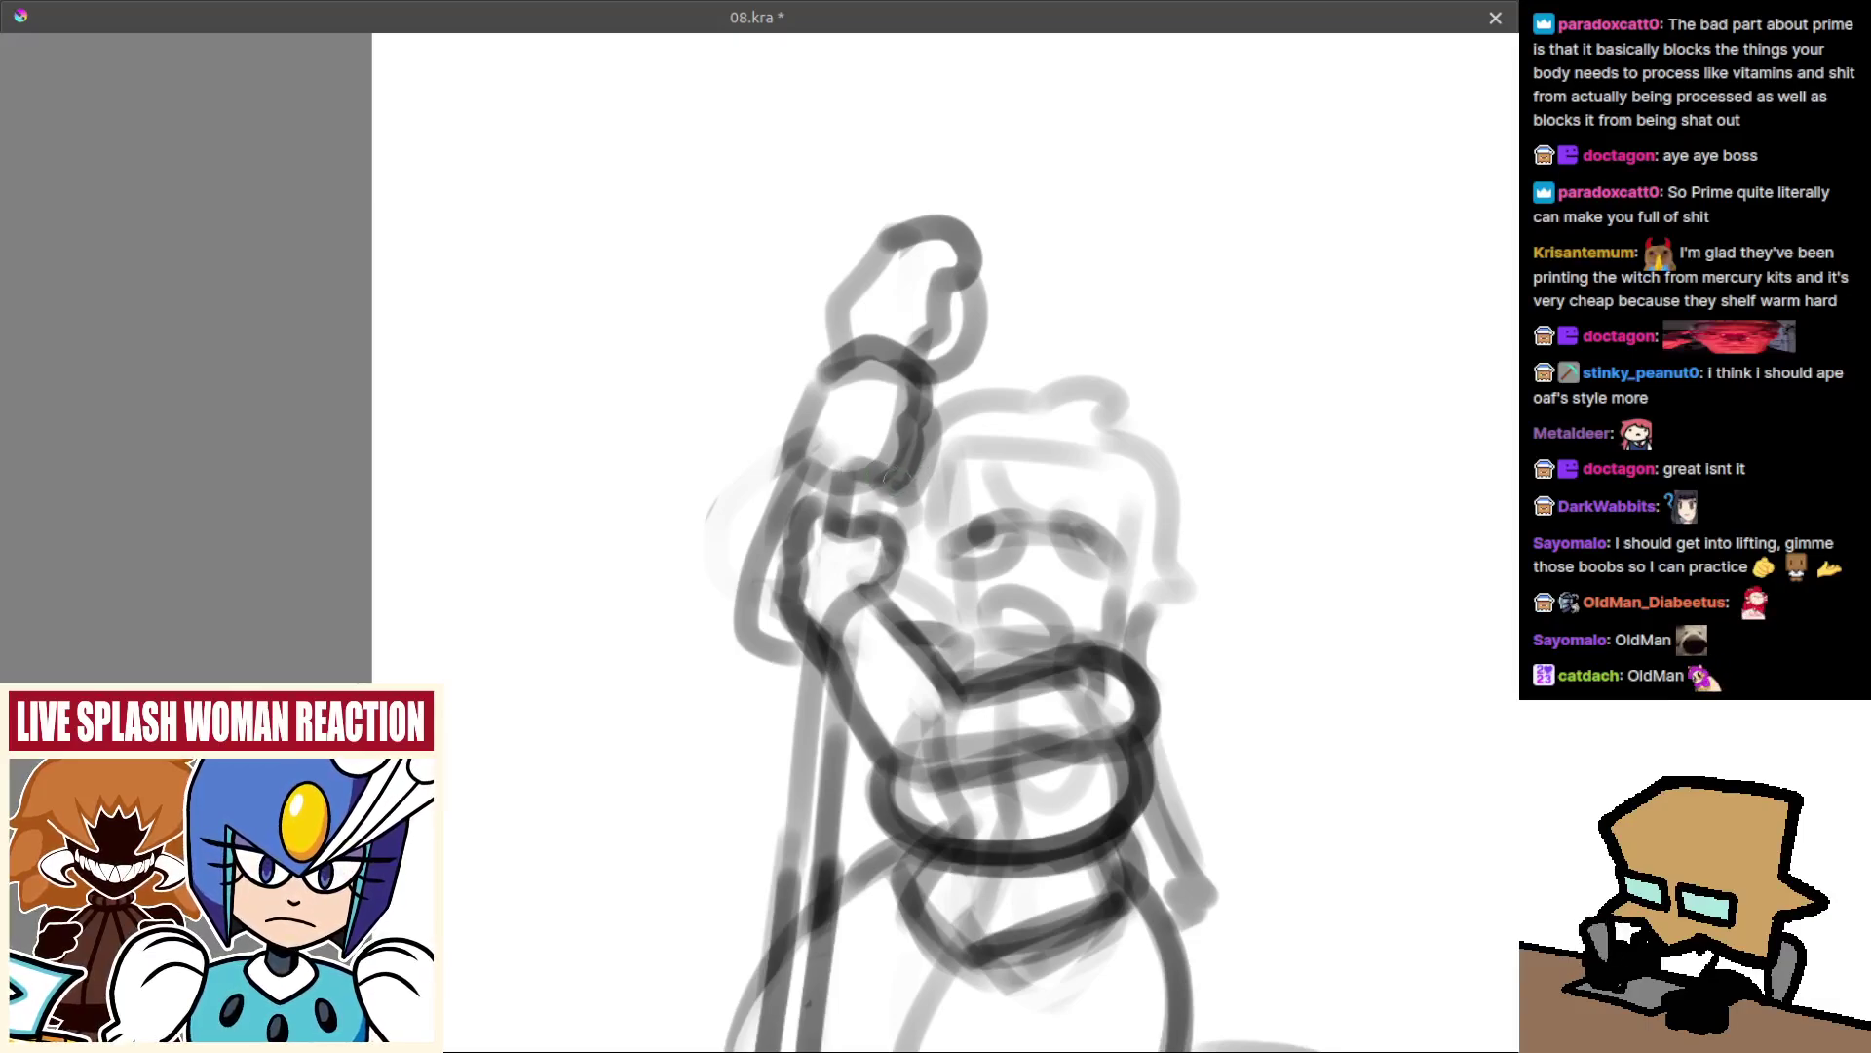
pyautogui.moveTo(809, 498); pyautogui.dragTo(868, 518)
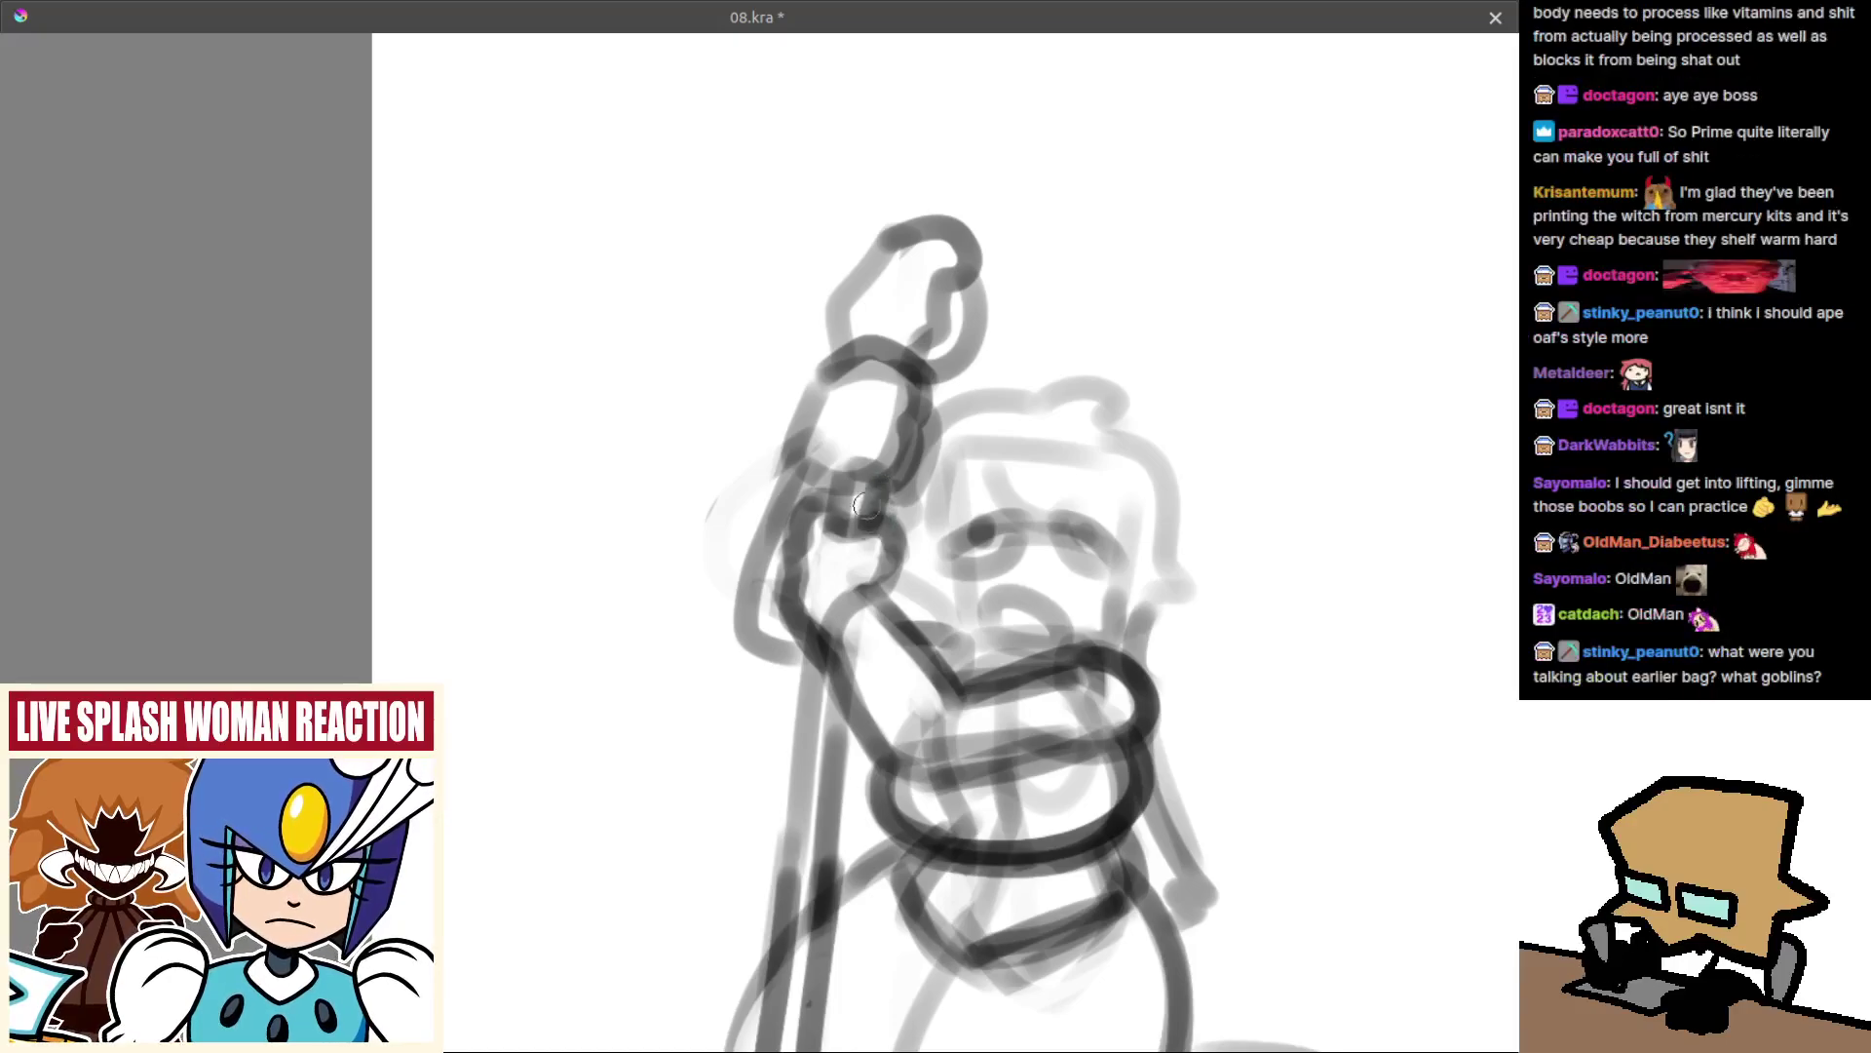
pyautogui.scroll(-3, 867, 492)
pyautogui.scroll(1, 895, 410)
pyautogui.moveTo(864, 683); pyautogui.dragTo(843, 507)
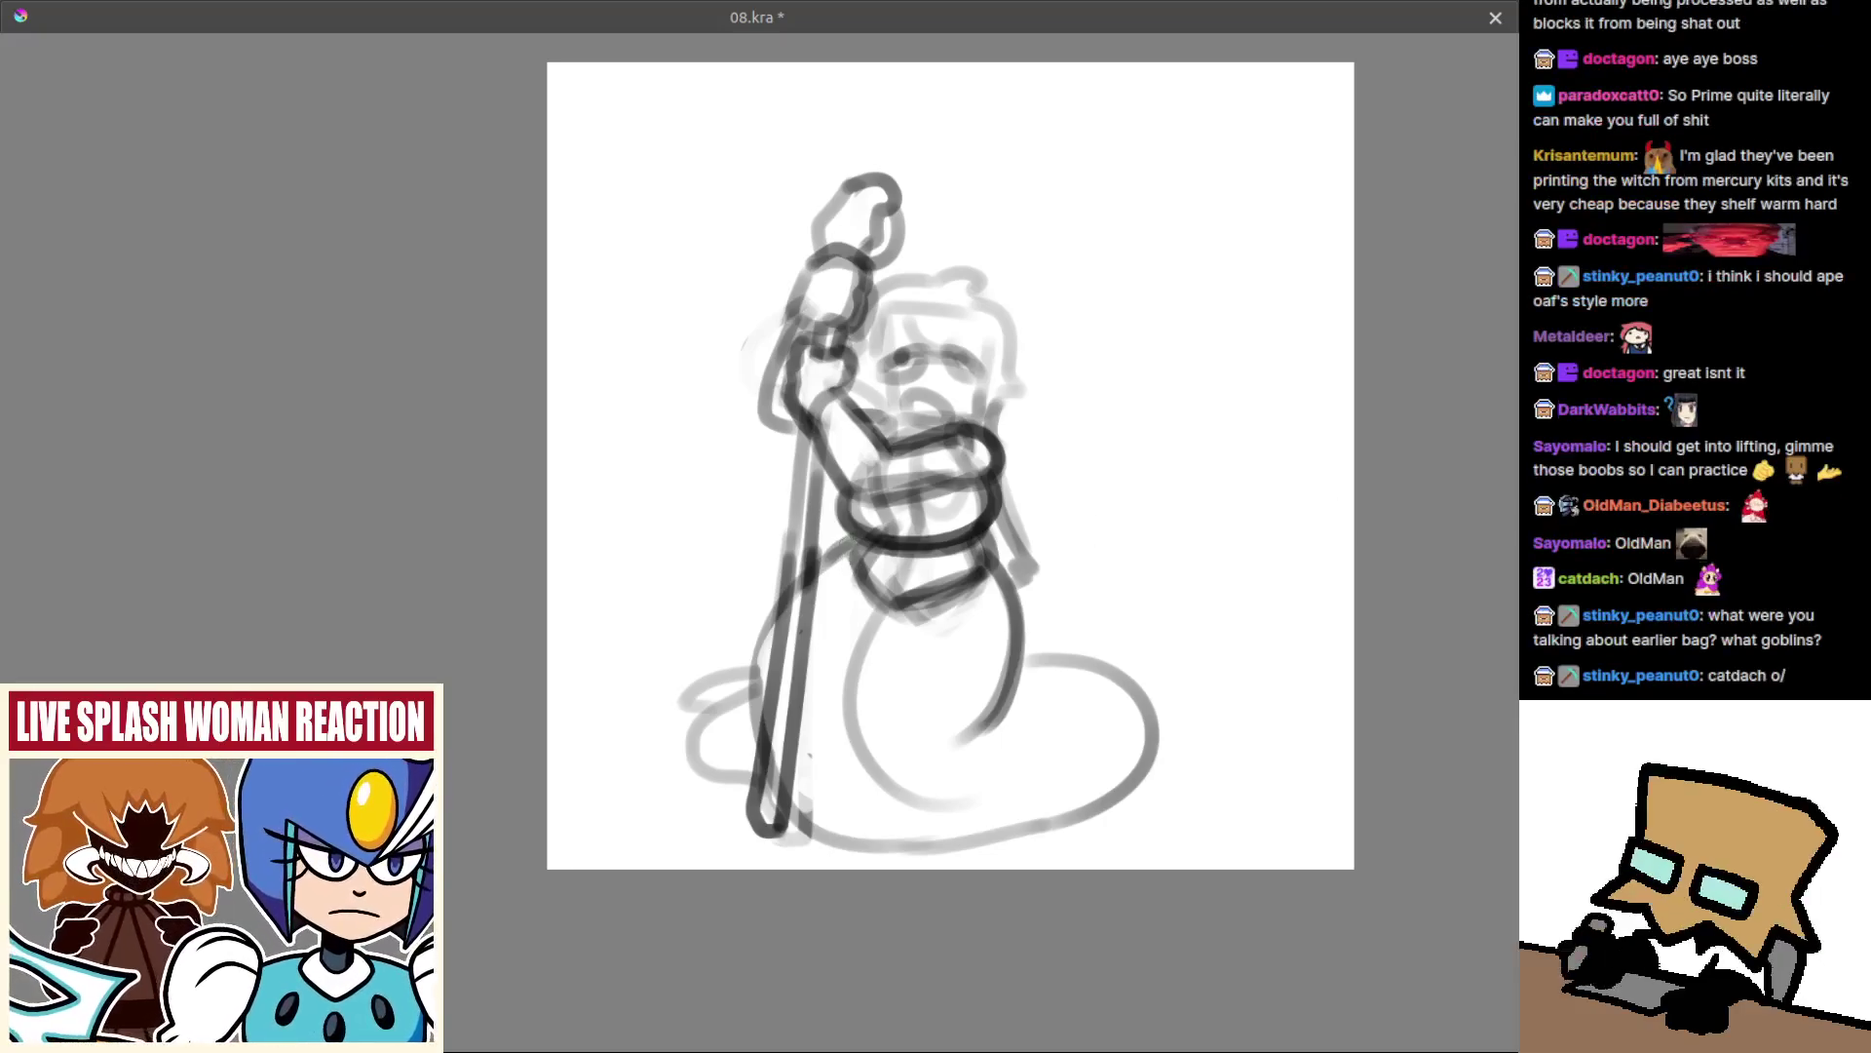
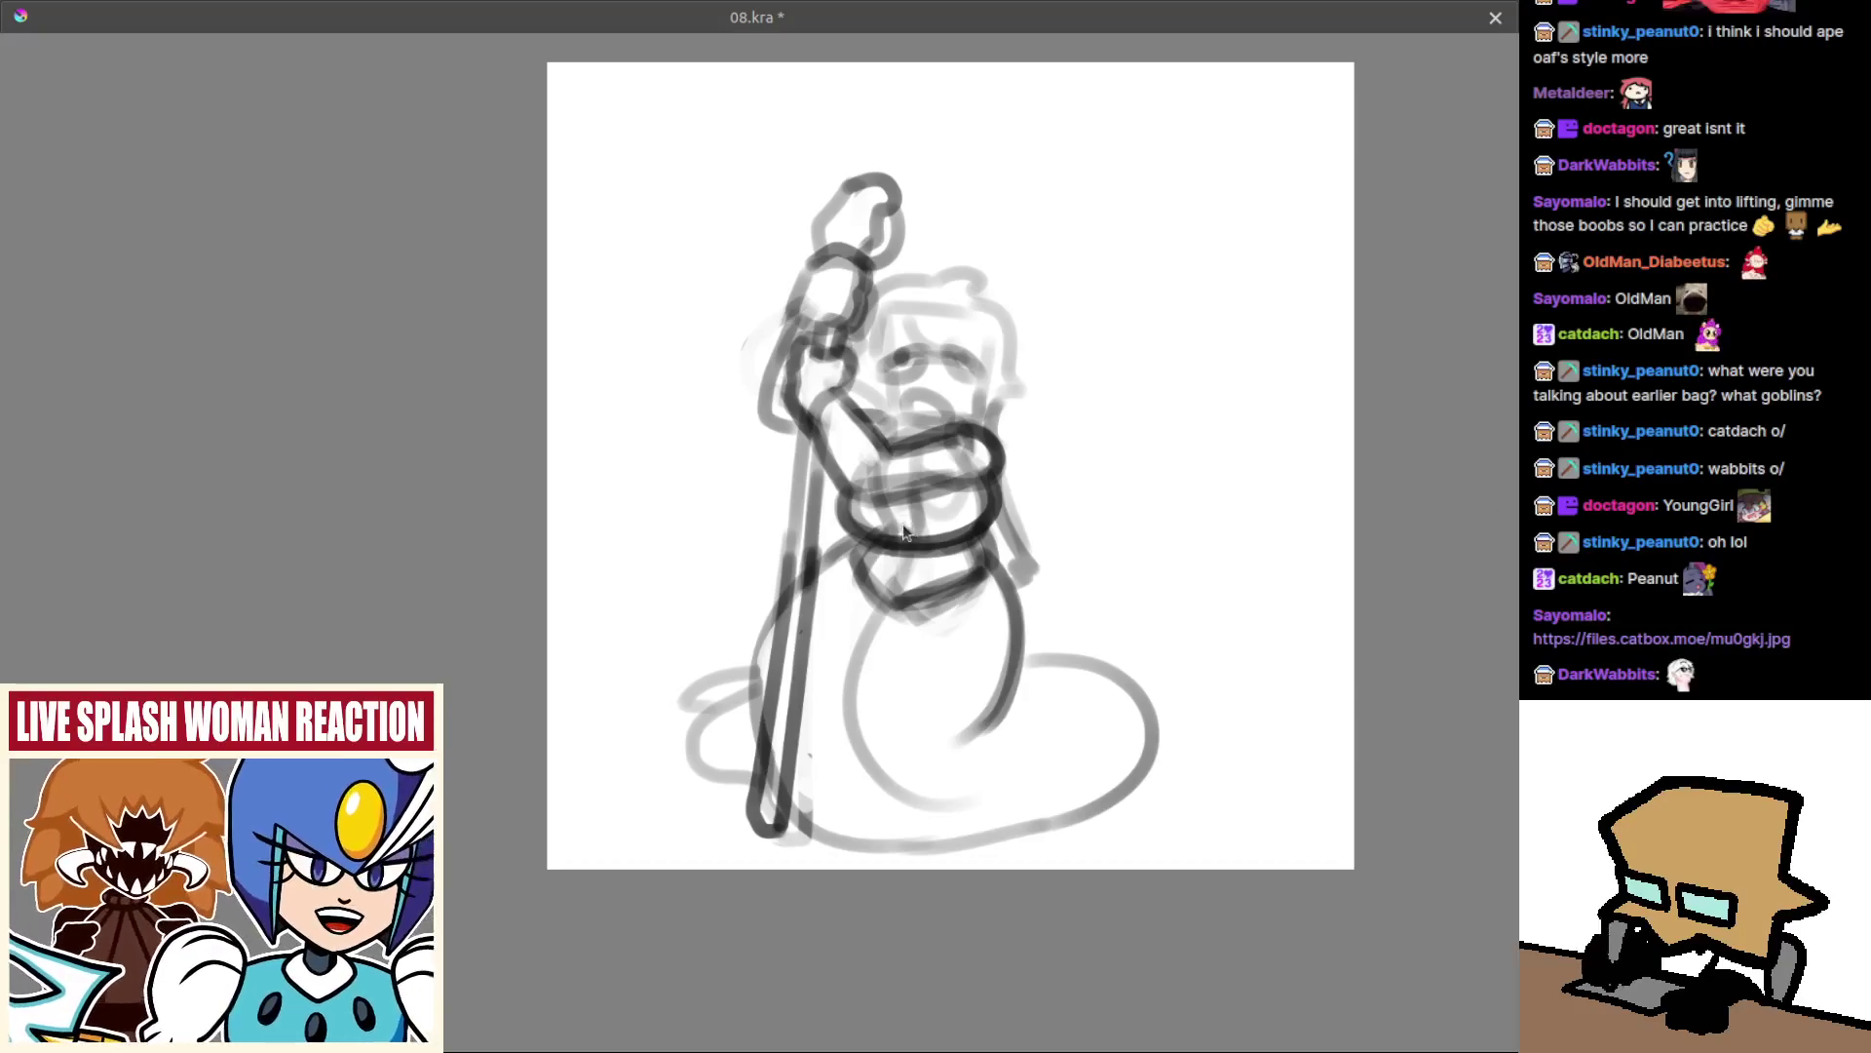
# Paste the cat picture from chat over the drawing to view it, and undo the paste.
pyautogui.hotkey('ctrl', 'v')
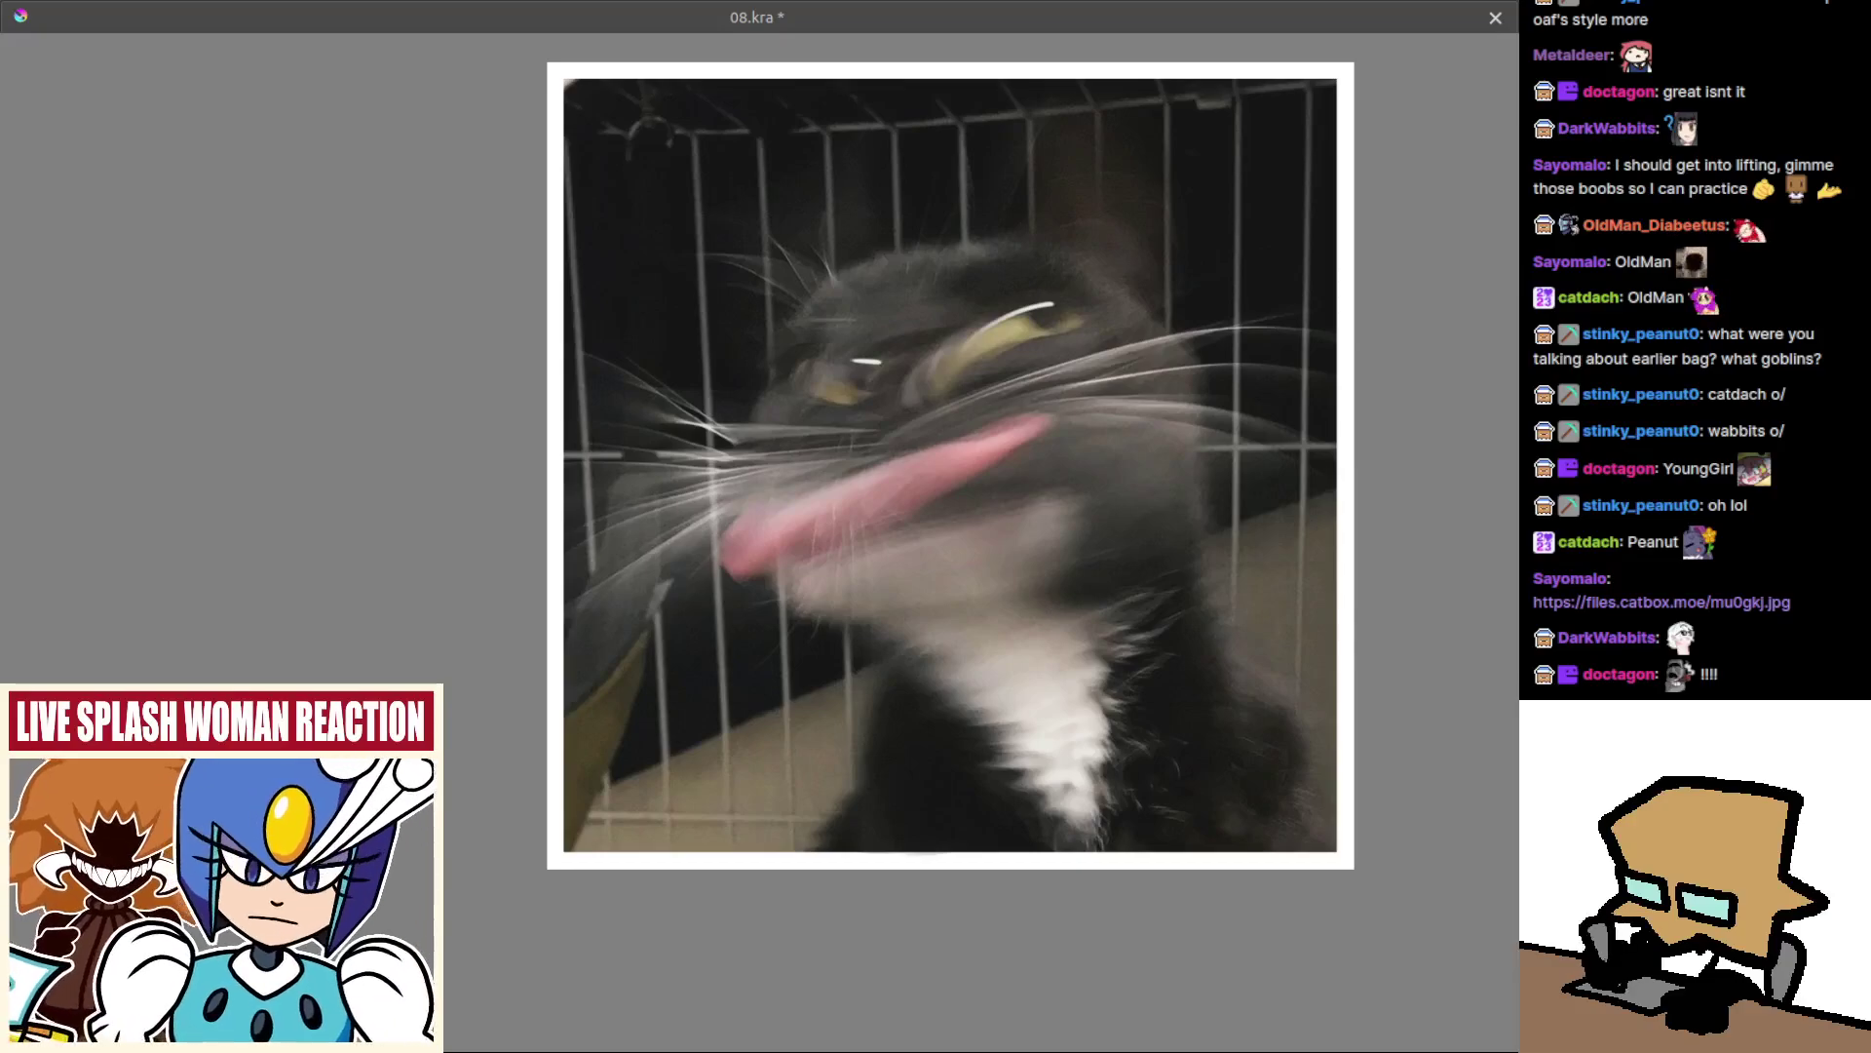
pyautogui.moveTo(950, 465); pyautogui.dragTo(865, 479)
pyautogui.moveTo(849, 554); pyautogui.dragTo(855, 491)
pyautogui.scroll(-1, 871, 514)
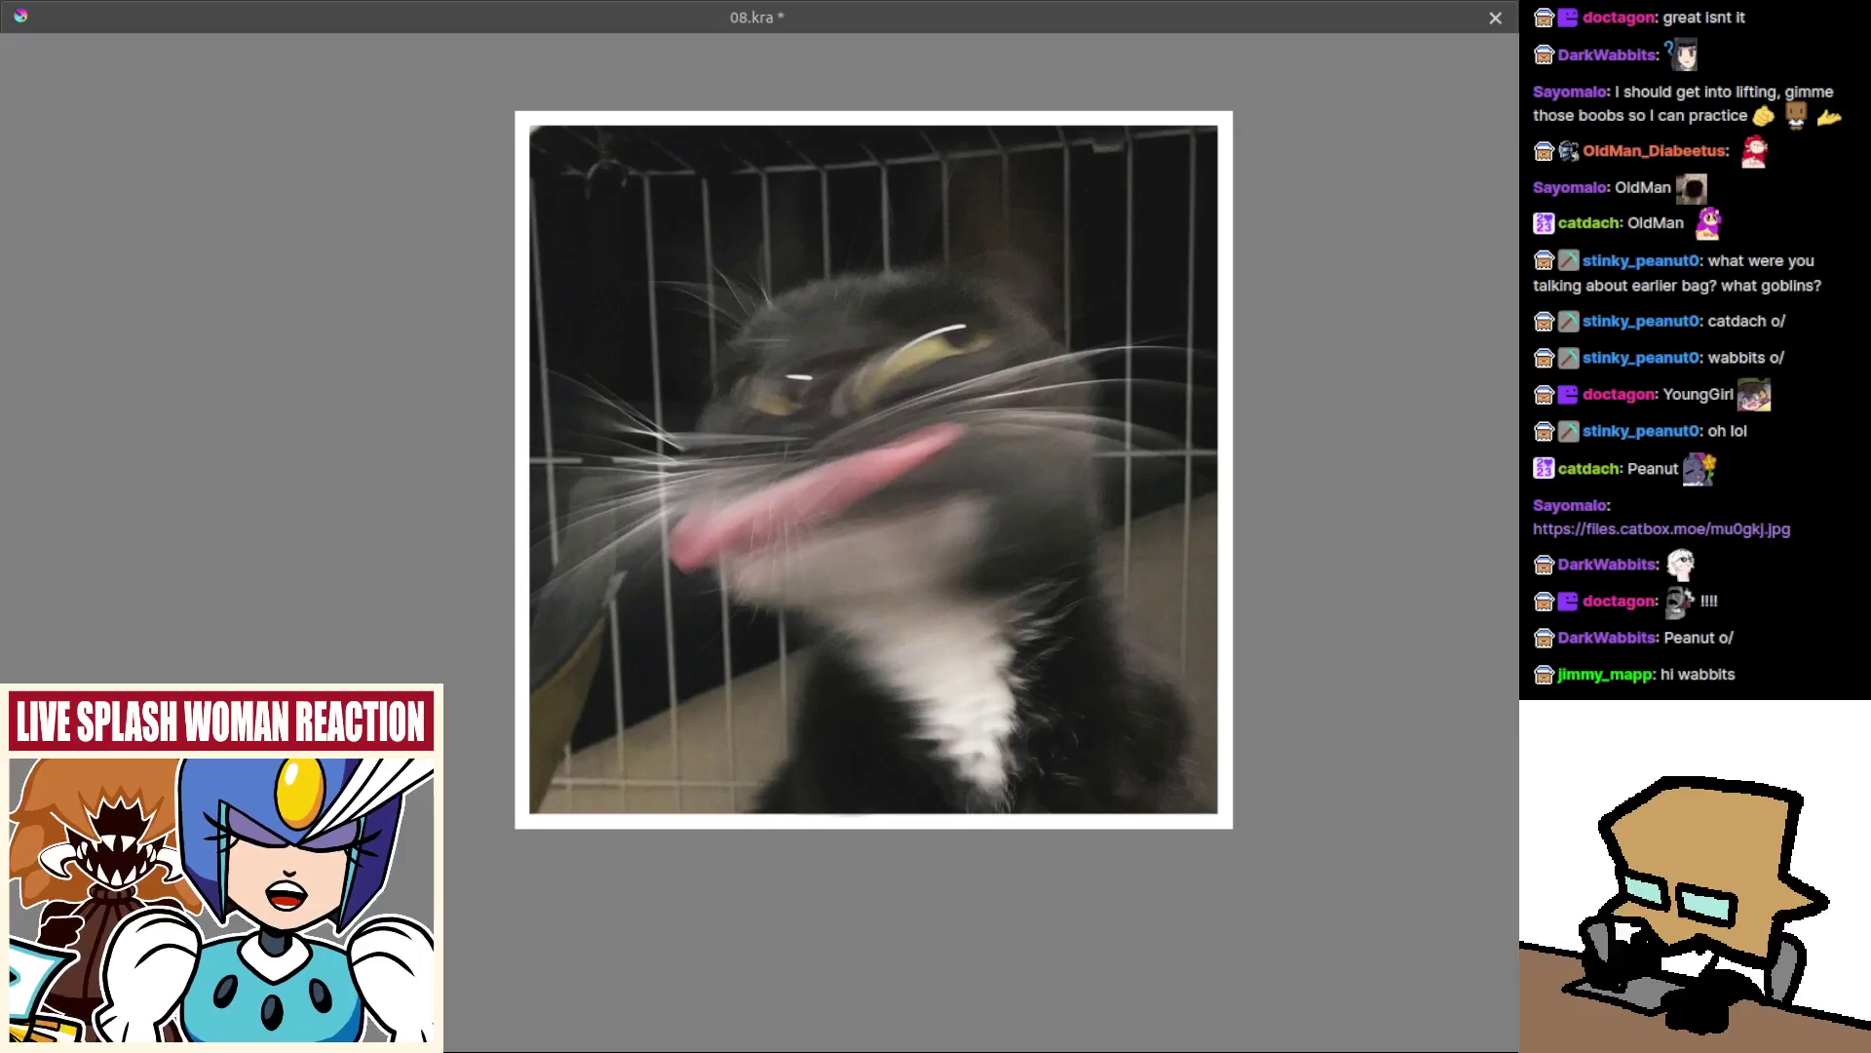
pyautogui.moveTo(987, 616); pyautogui.dragTo(903, 518)
pyautogui.hotkey('ctrl', 'z')
# Outline the hair tuft on top of the head and the hair along its outer side with bold lines, undoing unwanted strokes.
pyautogui.moveTo(826, 312)
pyautogui.mouseDown()
pyautogui.moveTo(830, 373)
pyautogui.moveTo(780, 328)
pyautogui.moveTo(910, 310)
pyautogui.moveTo(887, 327)
pyautogui.moveTo(931, 385)
pyautogui.moveTo(911, 492)
pyautogui.mouseUp()
pyautogui.hotkey('ctrl', 'z')
pyautogui.hotkey('ctrl', 'z')
pyautogui.hotkey('ctrl', 'z')
pyautogui.hotkey('ctrl', 'z')
pyautogui.moveTo(887, 428); pyautogui.dragTo(873, 469)
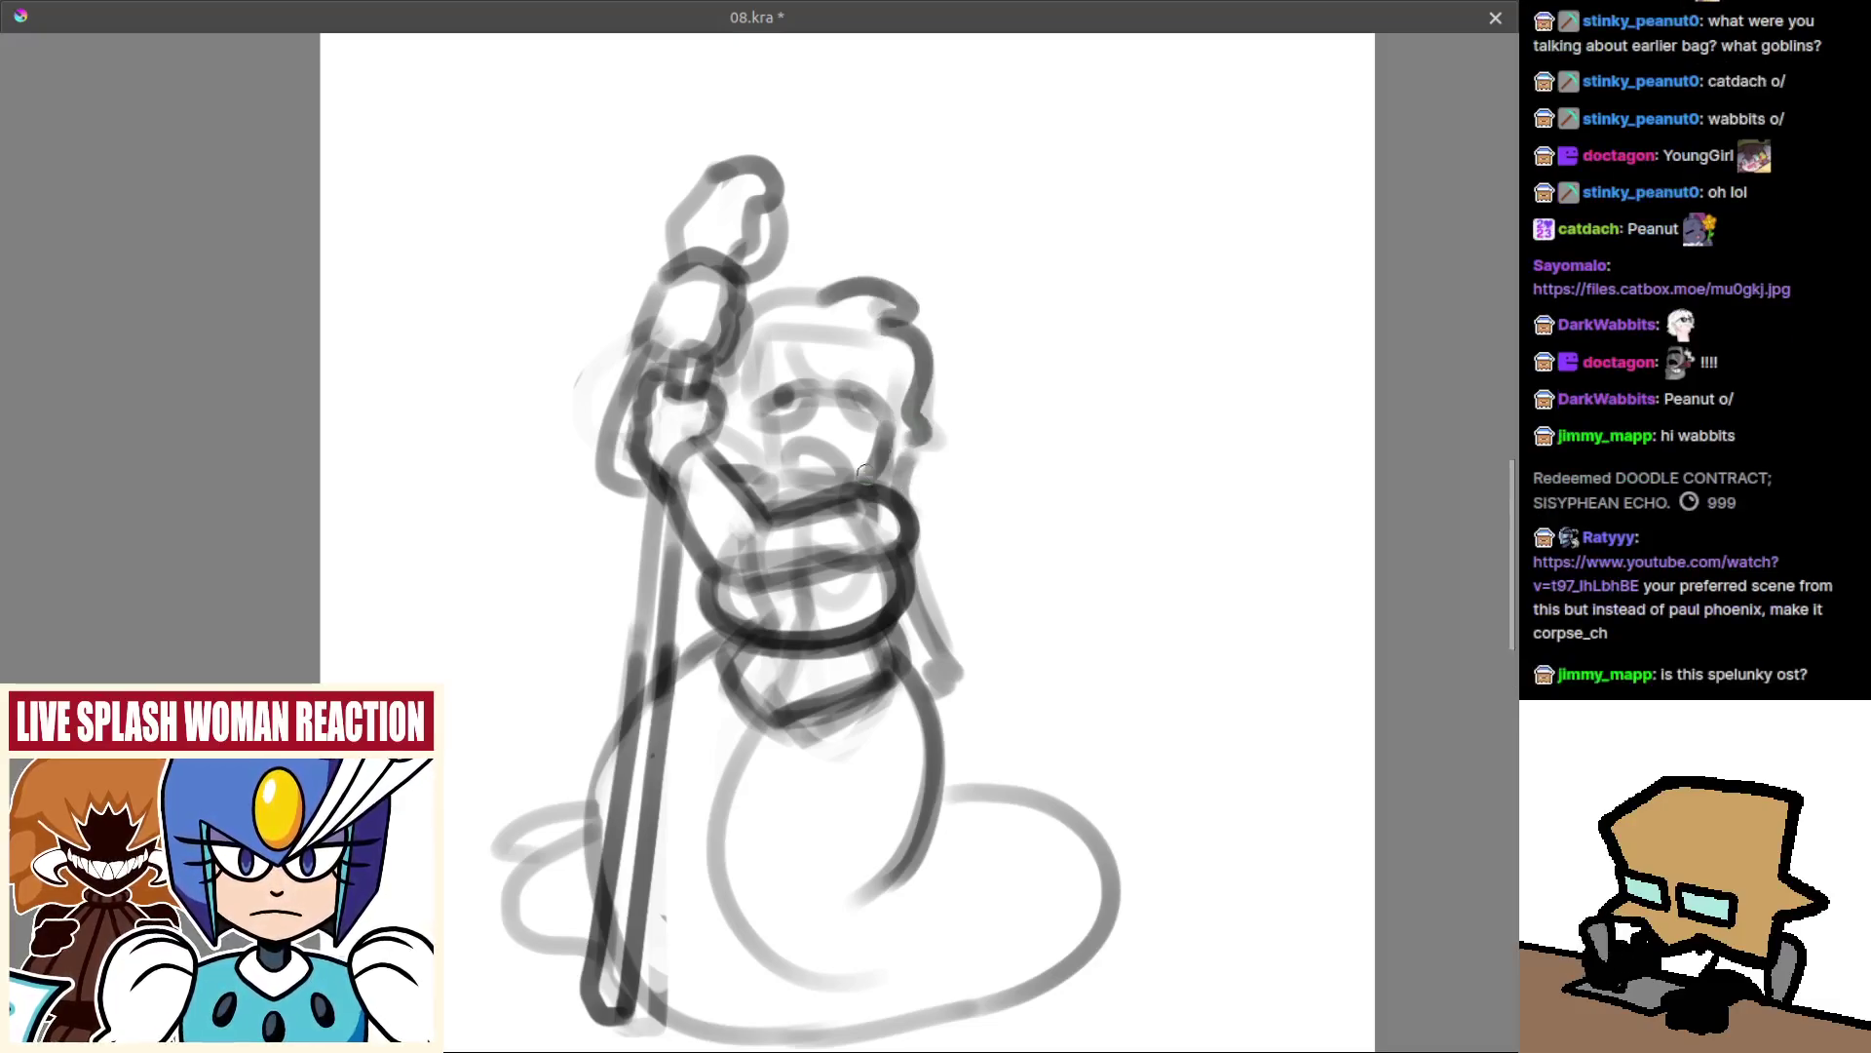
# Draw a jagged fringe over the eyes and the pointed lower end of the side hair, undoing unwanted strokes.
pyautogui.moveTo(797, 345)
pyautogui.mouseDown()
pyautogui.moveTo(833, 352)
pyautogui.moveTo(846, 371)
pyautogui.moveTo(820, 381)
pyautogui.moveTo(845, 363)
pyautogui.moveTo(882, 408)
pyautogui.moveTo(776, 365)
pyautogui.moveTo(790, 345)
pyautogui.moveTo(738, 430)
pyautogui.mouseUp()
pyautogui.hotkey('ctrl', 'z')
pyautogui.hotkey('ctrl', 'z')
pyautogui.moveTo(900, 431)
pyautogui.mouseDown()
pyautogui.moveTo(950, 471)
pyautogui.moveTo(873, 471)
pyautogui.mouseUp()
pyautogui.hotkey('ctrl', 'z')
# Add a long curve down the lower body between the spear and the belly, undoing unwanted strokes.
pyautogui.moveTo(812, 817); pyautogui.dragTo(857, 635)
pyautogui.moveTo(898, 534)
pyautogui.mouseDown()
pyautogui.moveTo(872, 637)
pyautogui.moveTo(886, 601)
pyautogui.mouseUp()
pyautogui.hotkey('ctrl', 'z')
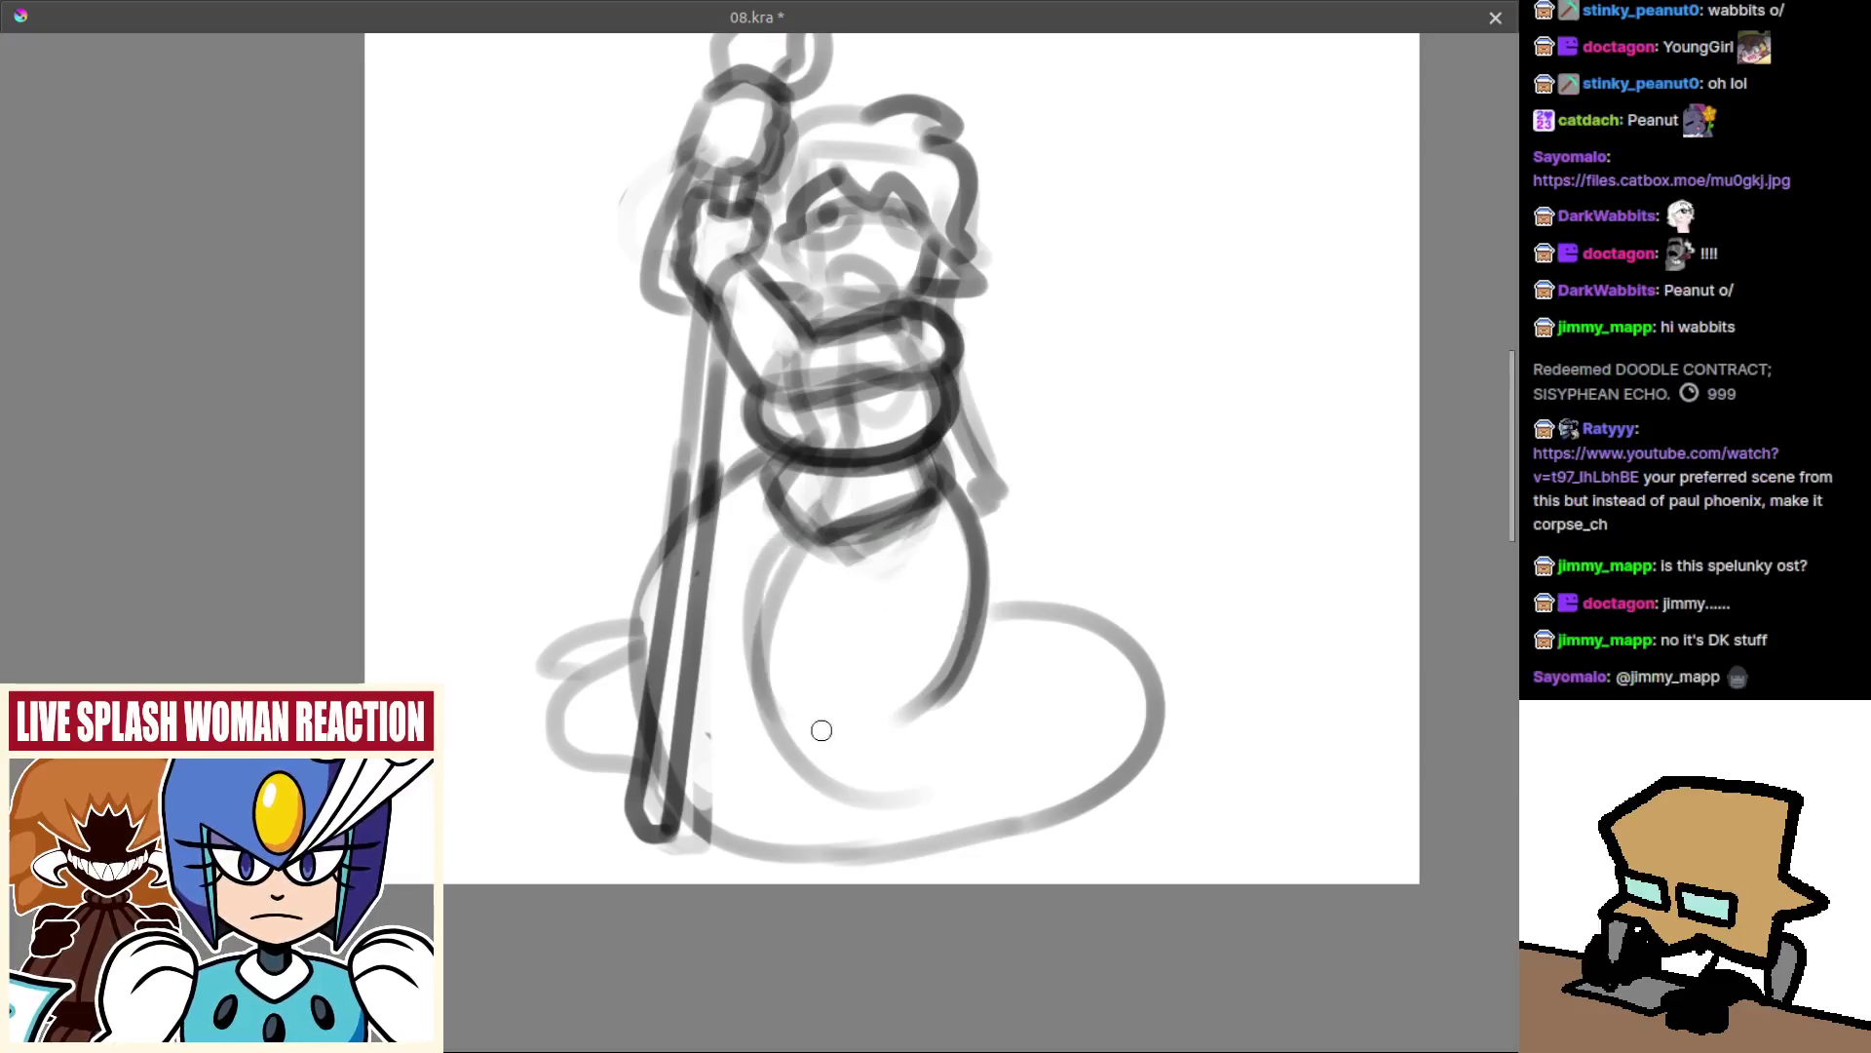
pyautogui.moveTo(784, 545)
pyautogui.mouseDown()
pyautogui.moveTo(791, 877)
pyautogui.moveTo(748, 584)
pyautogui.moveTo(785, 840)
pyautogui.mouseUp()
pyautogui.hotkey('ctrl', 'z')
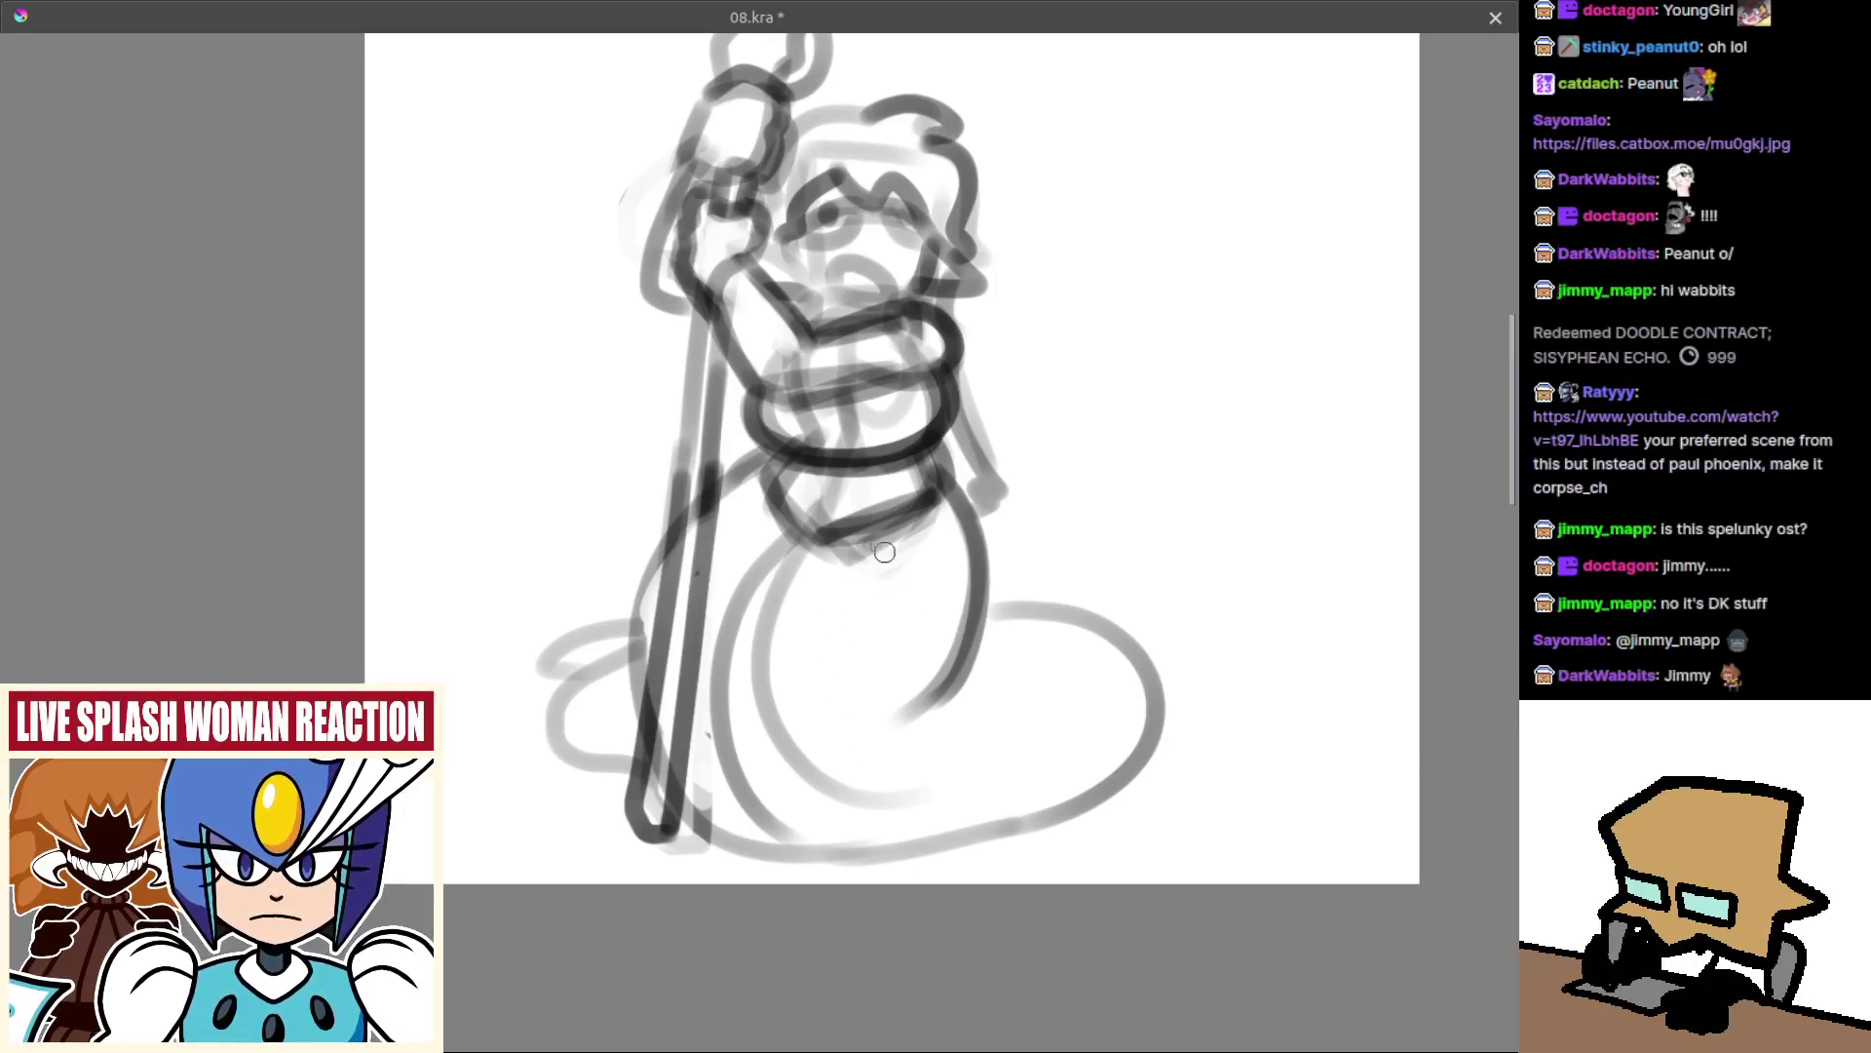
pyautogui.hotkey('ctrl', 'z')
# Draw the topmost curved underbelly band just below the waist, undoing unwanted attempts.
pyautogui.moveTo(743, 492); pyautogui.dragTo(921, 597)
pyautogui.hotkey('ctrl', 'z')
pyautogui.hotkey('ctrl', 'z')
pyautogui.moveTo(750, 495)
pyautogui.mouseDown()
pyautogui.moveTo(911, 602)
pyautogui.moveTo(855, 537)
pyautogui.moveTo(917, 595)
pyautogui.mouseUp()
pyautogui.hotkey('ctrl', 'z')
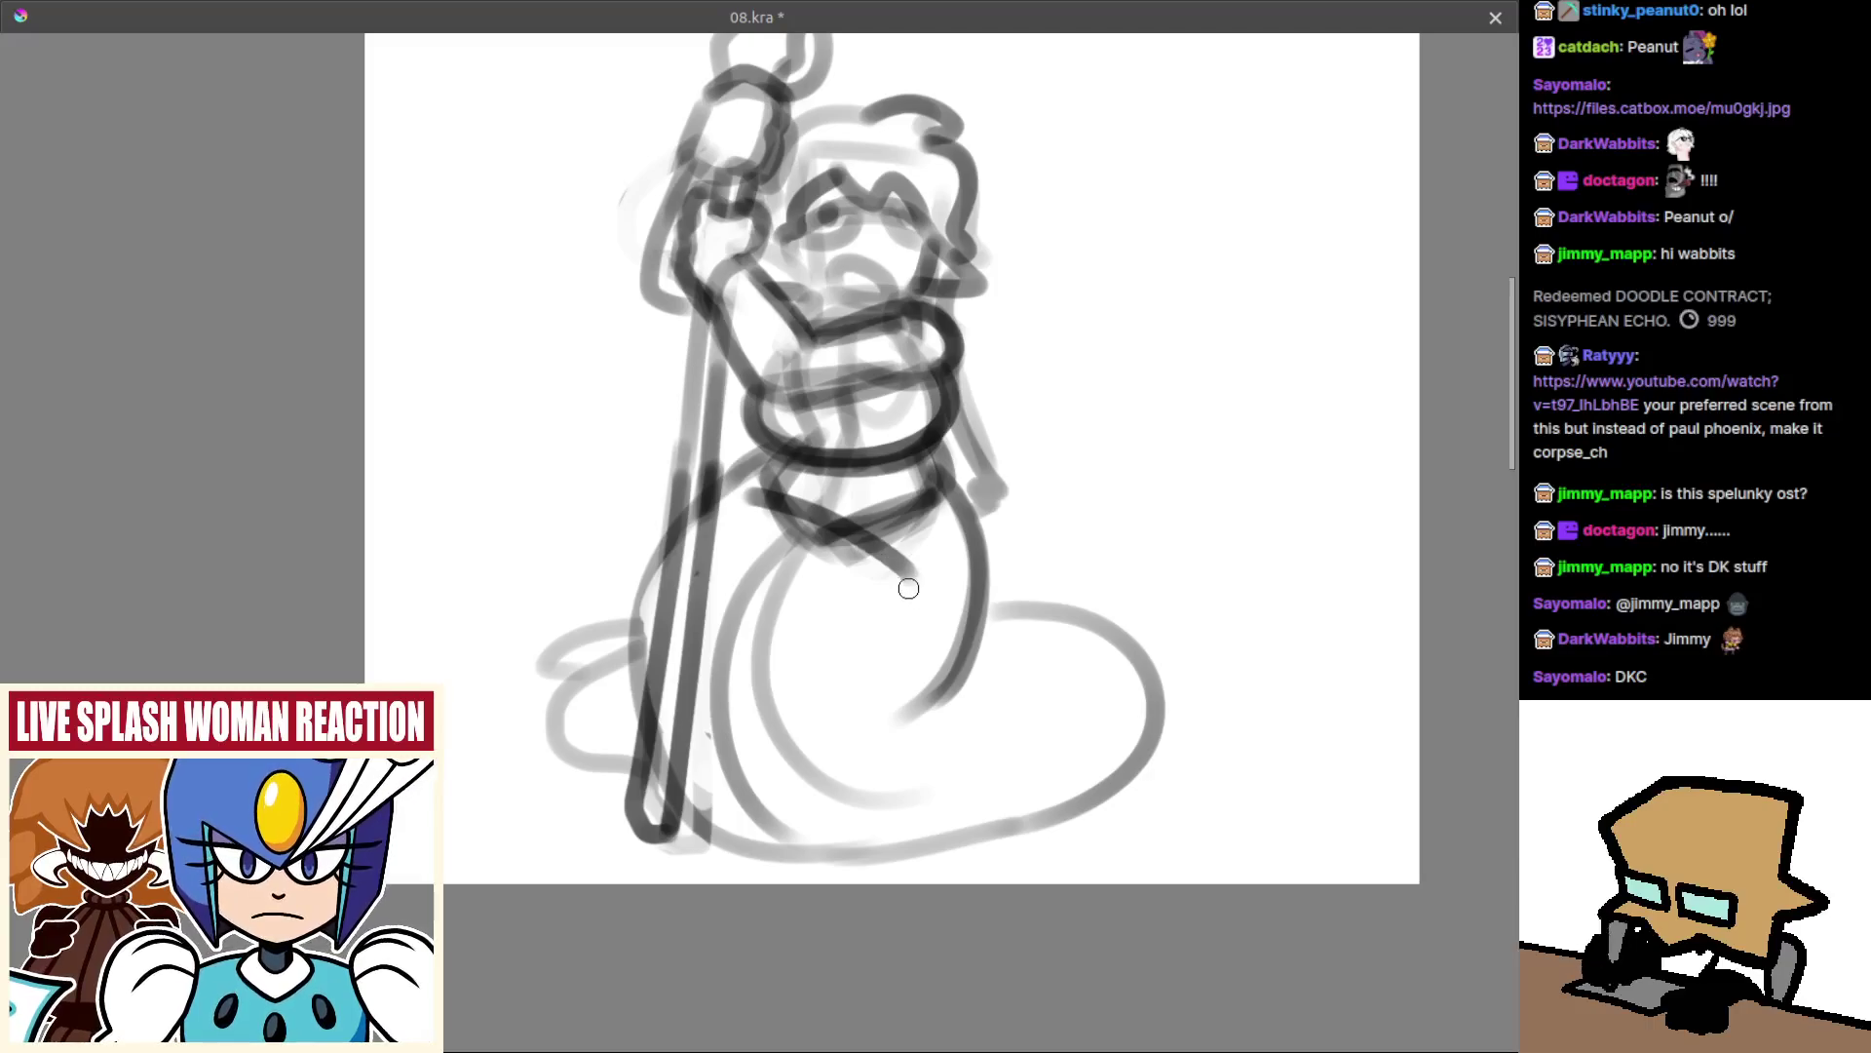
pyautogui.hotkey('ctrl', 'z')
pyautogui.moveTo(752, 493); pyautogui.dragTo(868, 585)
# Add three more curved bands across the underbelly down to the base, undoing unwanted strokes.
pyautogui.moveTo(717, 587); pyautogui.dragTo(852, 656)
pyautogui.hotkey('ctrl', 'z')
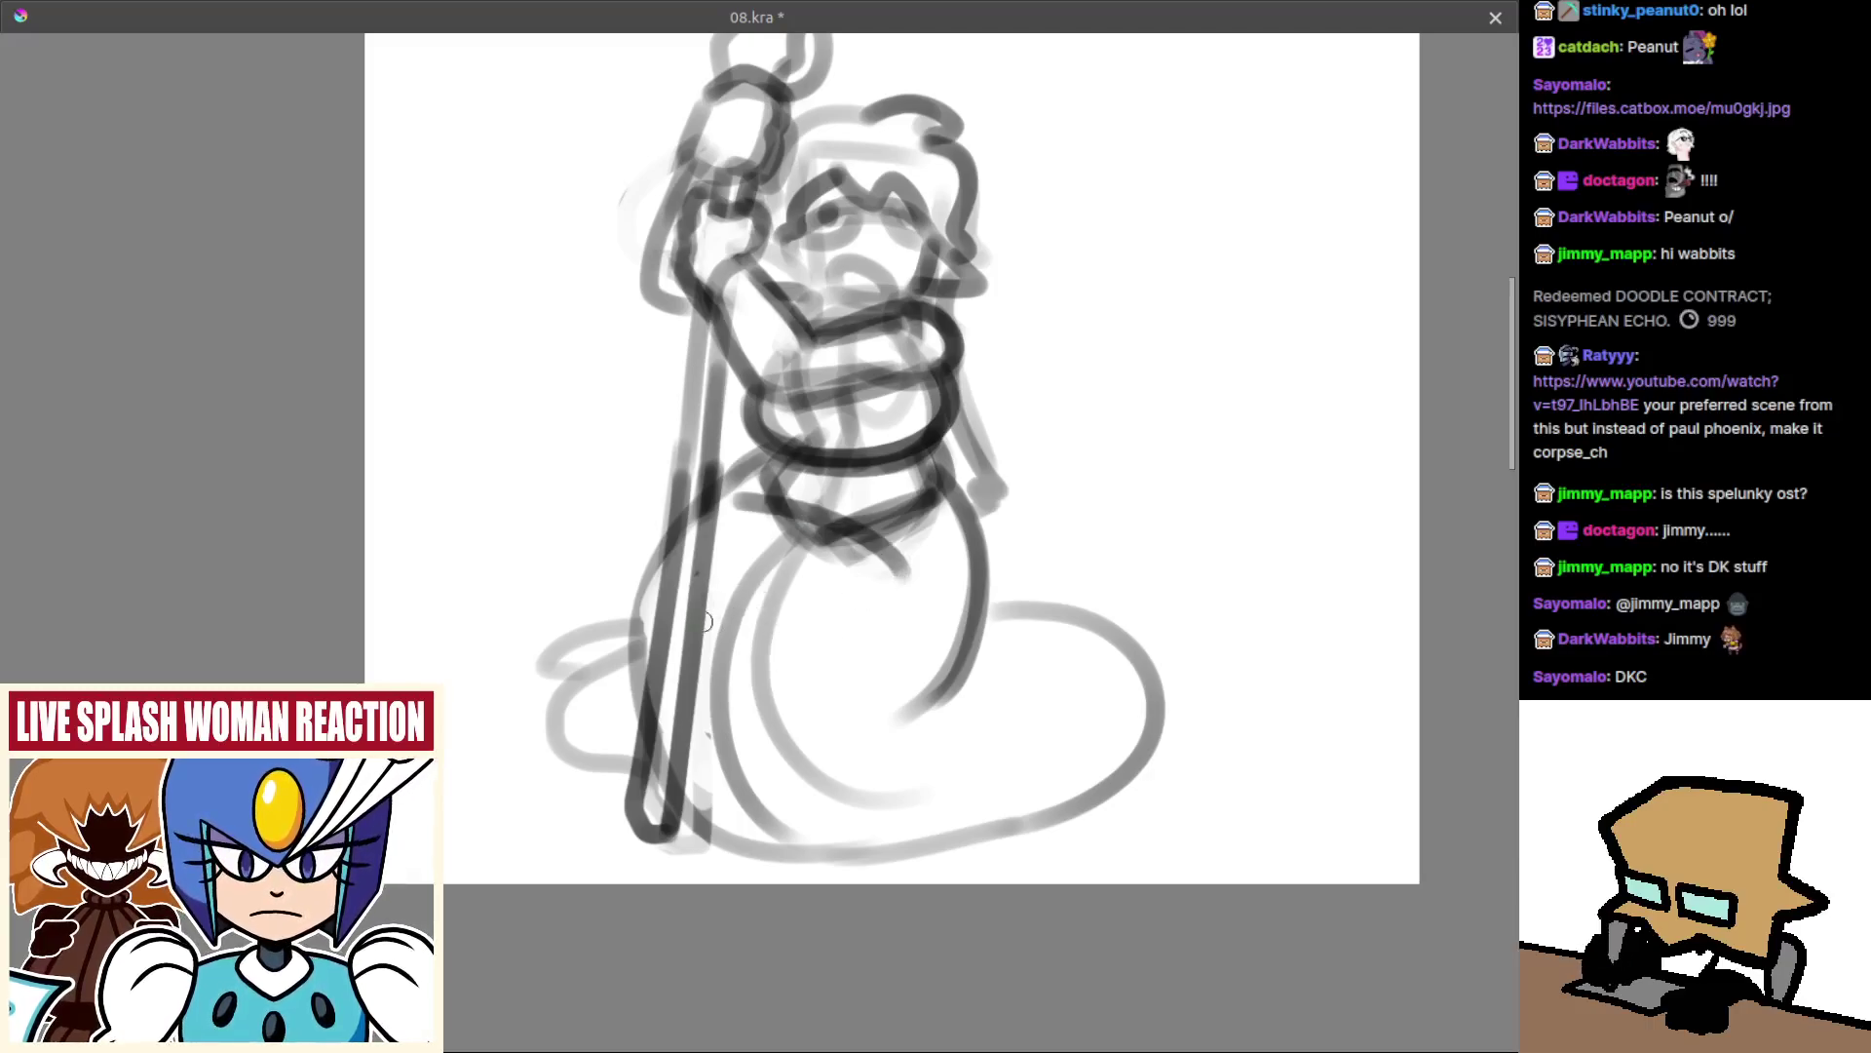
pyautogui.moveTo(704, 621); pyautogui.dragTo(844, 663)
pyautogui.moveTo(694, 726); pyautogui.dragTo(848, 713)
pyautogui.moveTo(711, 825)
pyautogui.mouseDown()
pyautogui.moveTo(846, 787)
pyautogui.moveTo(854, 806)
pyautogui.mouseUp()
pyautogui.hotkey('ctrl', 'z')
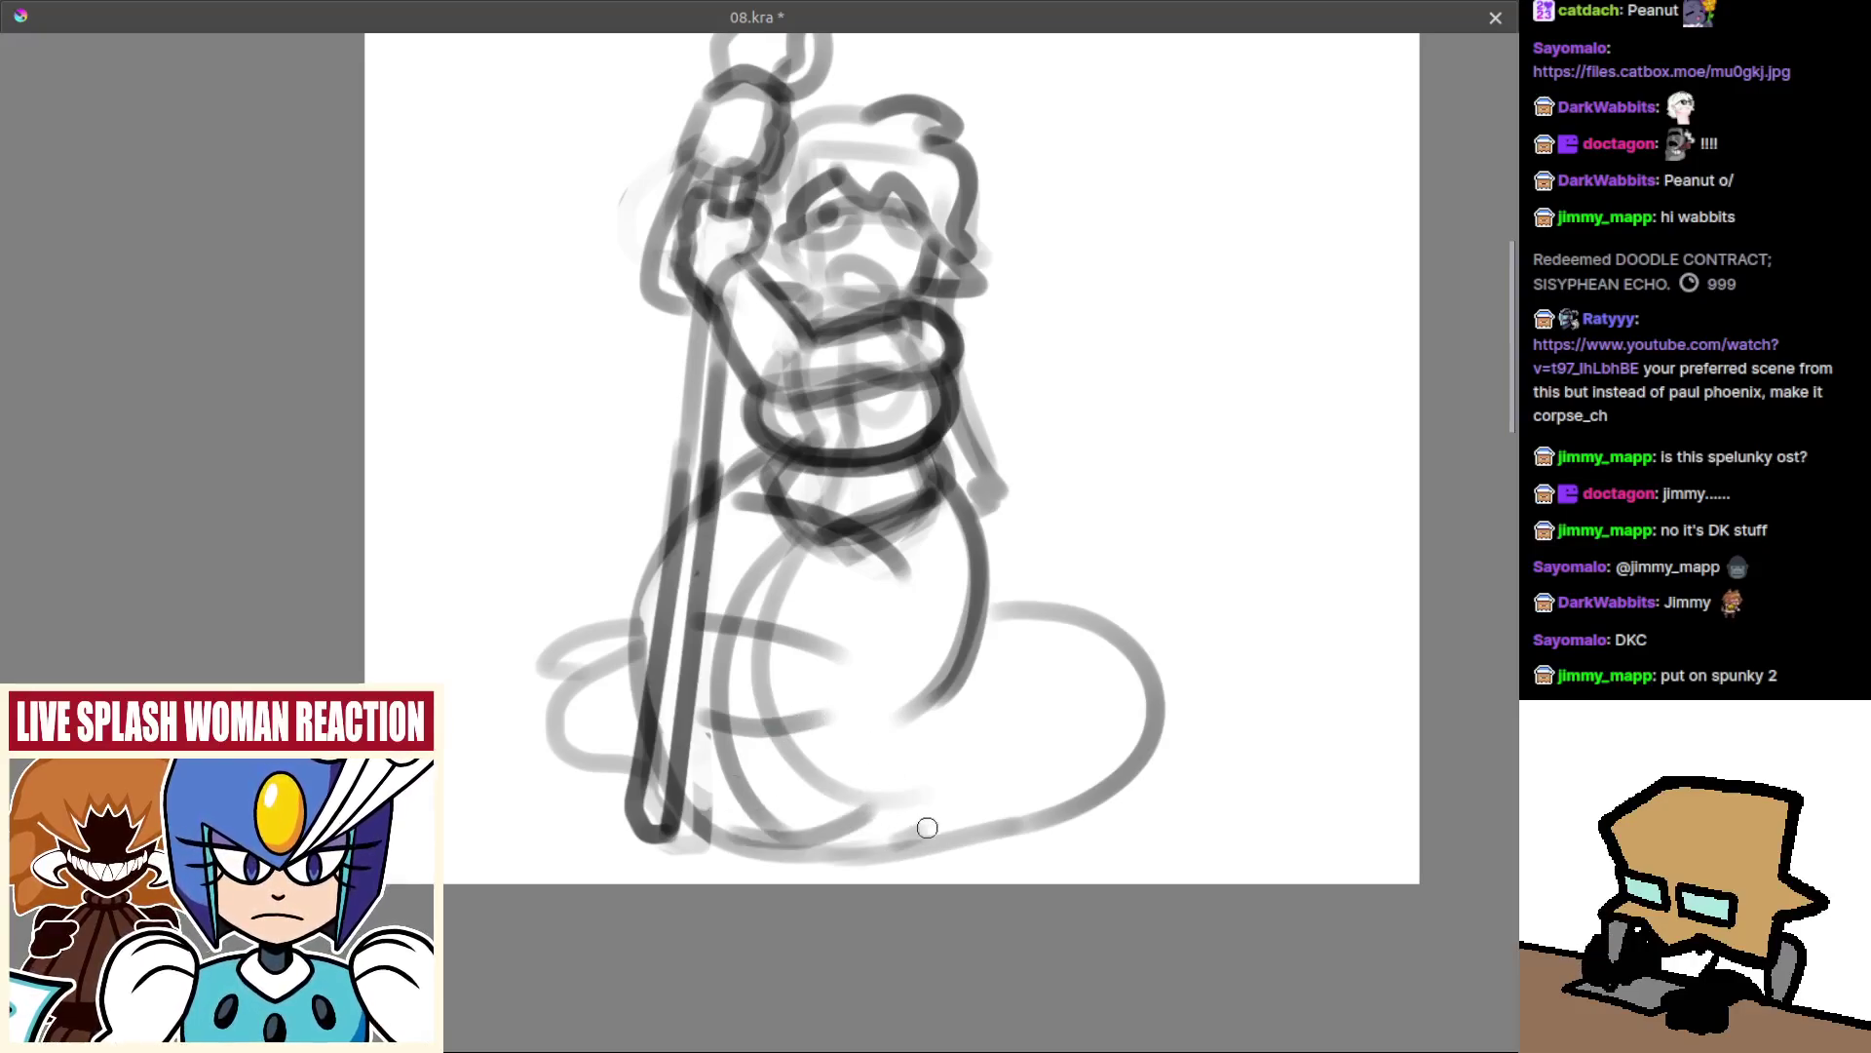
# Connect the underbelly bands' ends with a jagged edge and add an extra band near the top, undoing unwanted strokes.
pyautogui.moveTo(824, 782)
pyautogui.mouseDown()
pyautogui.moveTo(871, 793)
pyautogui.moveTo(860, 859)
pyautogui.mouseUp()
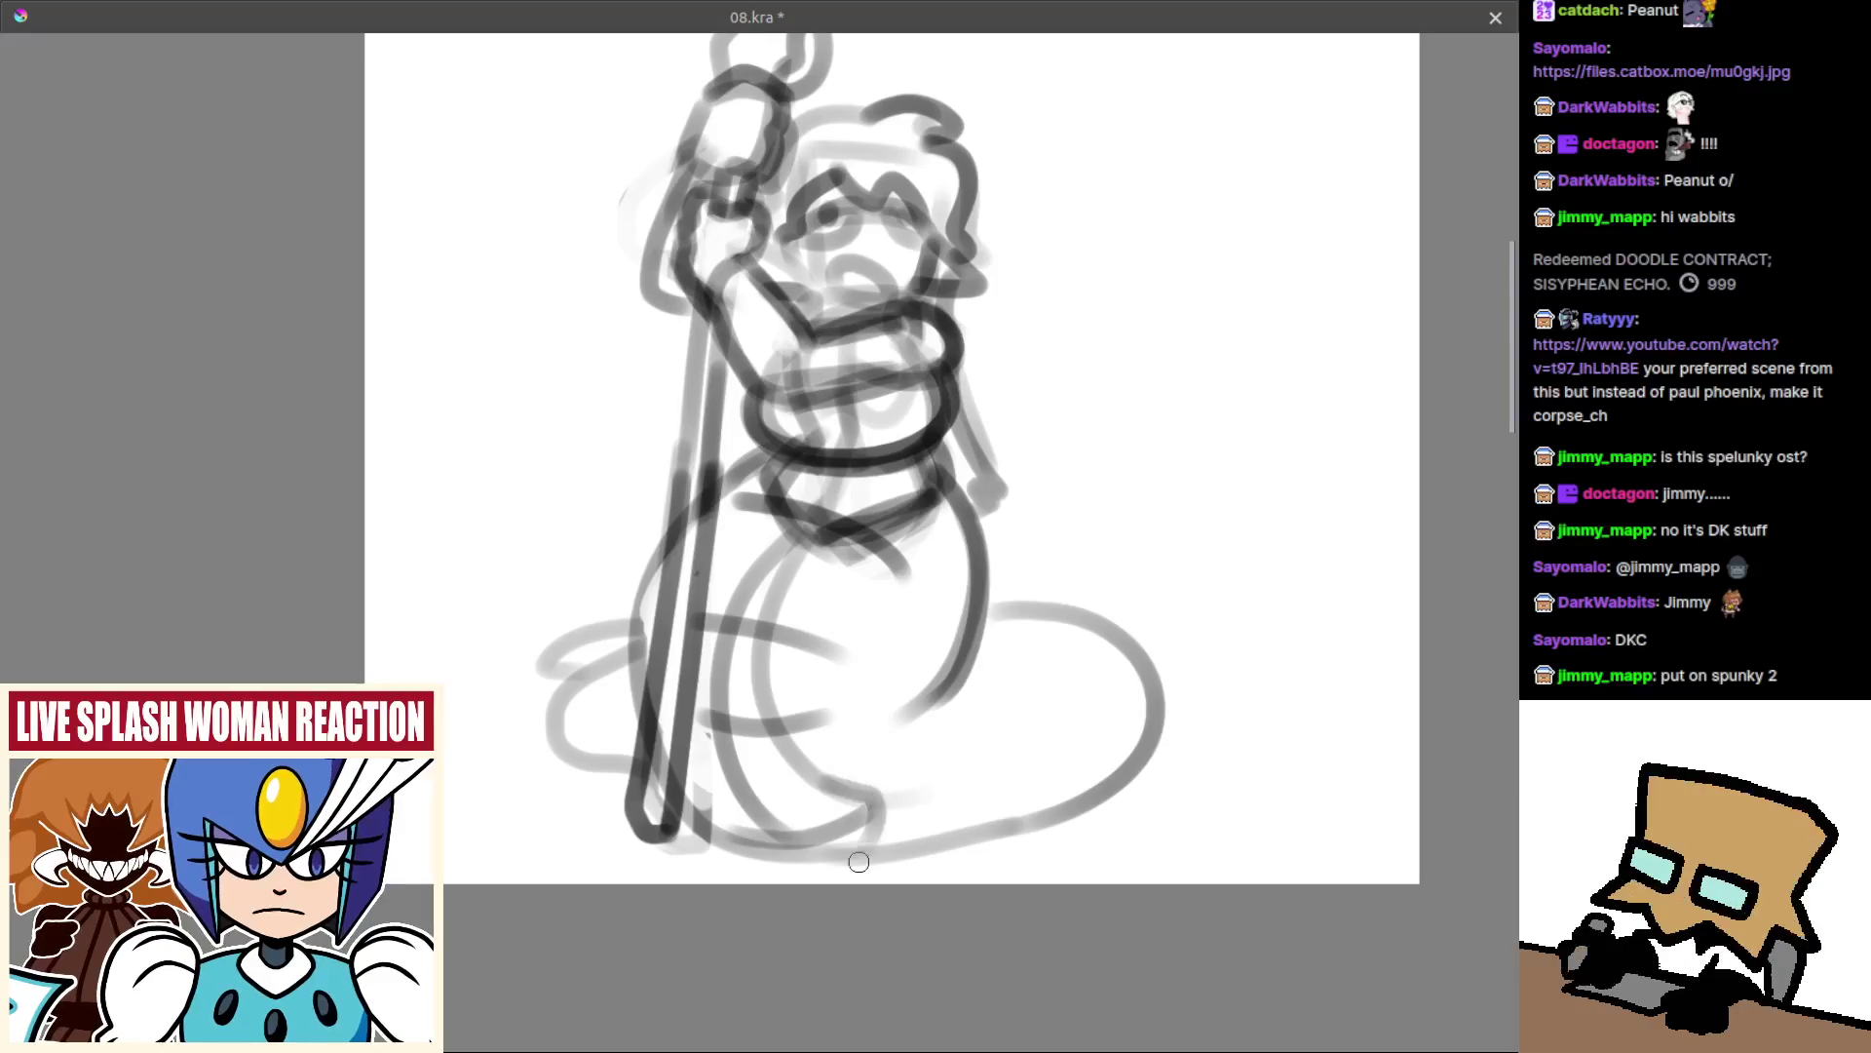
pyautogui.moveTo(828, 700); pyautogui.dragTo(808, 767)
pyautogui.moveTo(840, 695)
pyautogui.mouseDown()
pyautogui.moveTo(865, 655)
pyautogui.moveTo(865, 604)
pyautogui.moveTo(847, 606)
pyautogui.moveTo(853, 660)
pyautogui.mouseUp()
pyautogui.hotkey('ctrl', 'z')
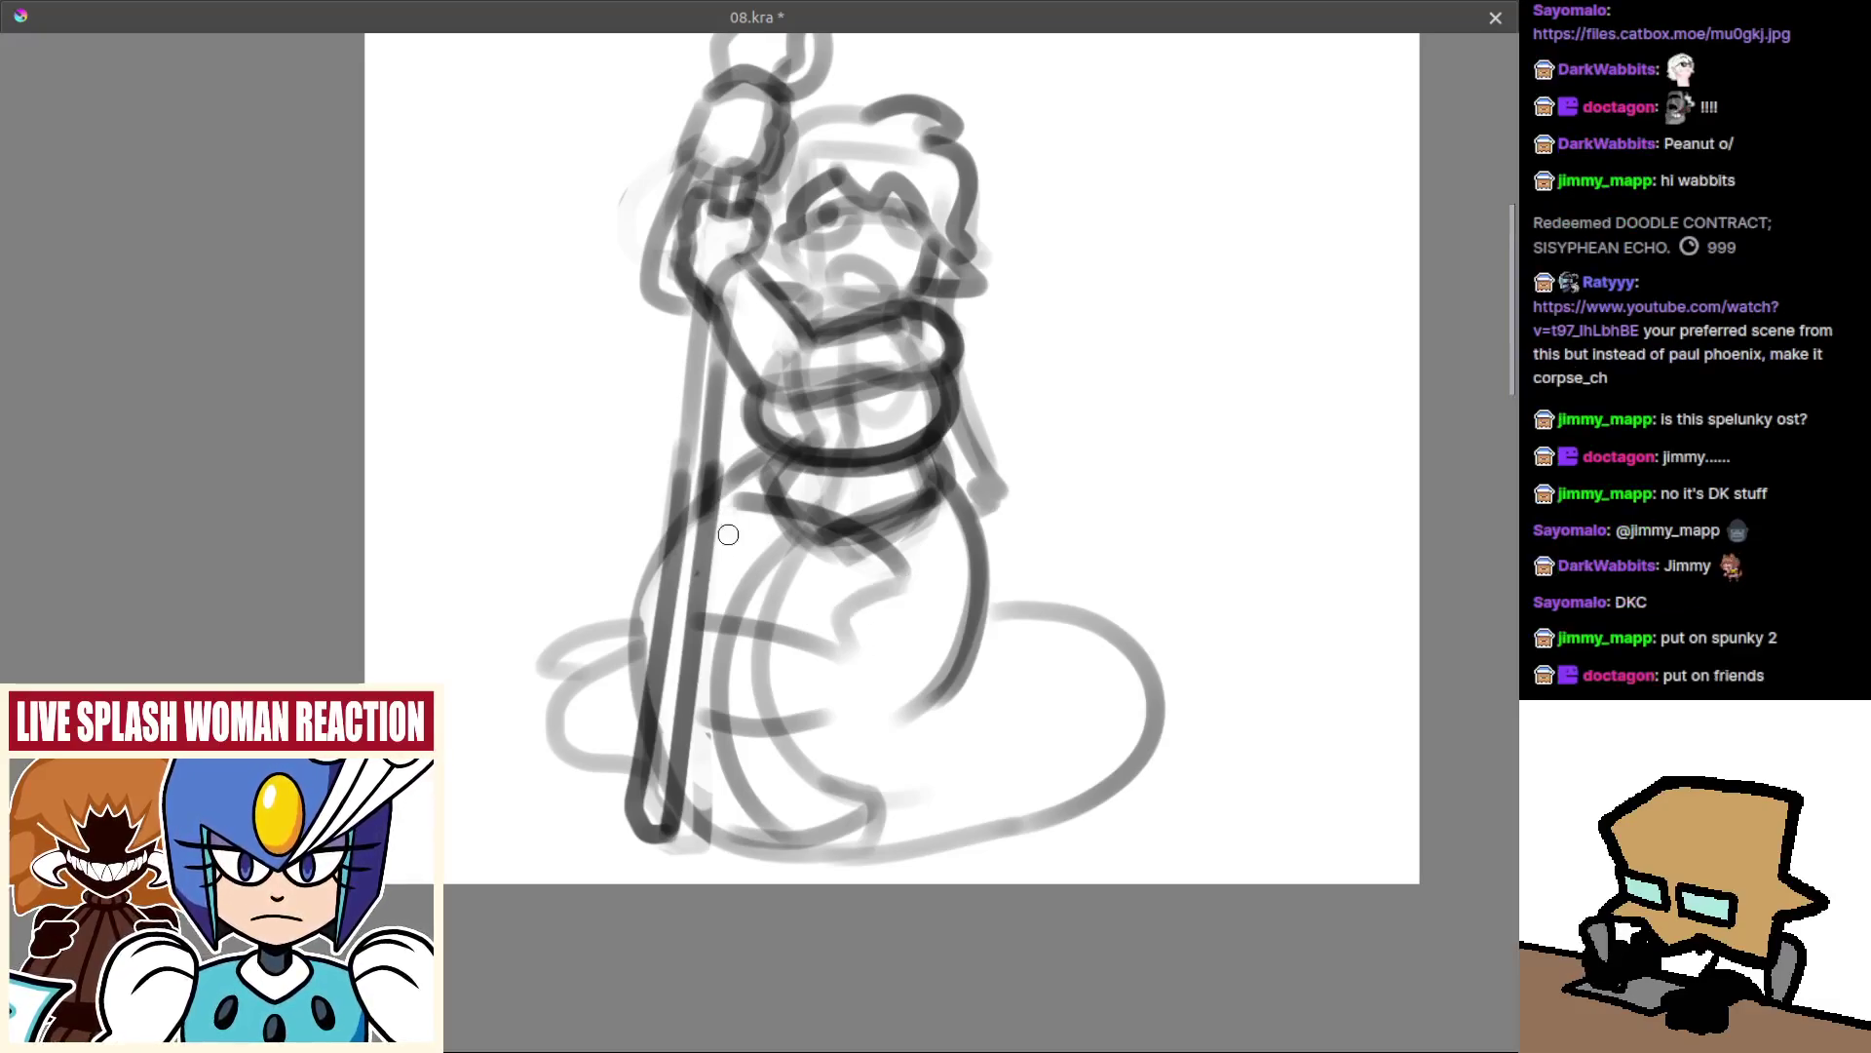
pyautogui.hotkey('ctrl', 'z')
pyautogui.moveTo(924, 524)
pyautogui.mouseDown()
pyautogui.moveTo(892, 546)
pyautogui.moveTo(912, 582)
pyautogui.mouseUp()
pyautogui.moveTo(722, 567)
pyautogui.mouseDown()
pyautogui.moveTo(811, 610)
pyautogui.moveTo(817, 591)
pyautogui.mouseUp()
pyautogui.hotkey('ctrl', 'z')
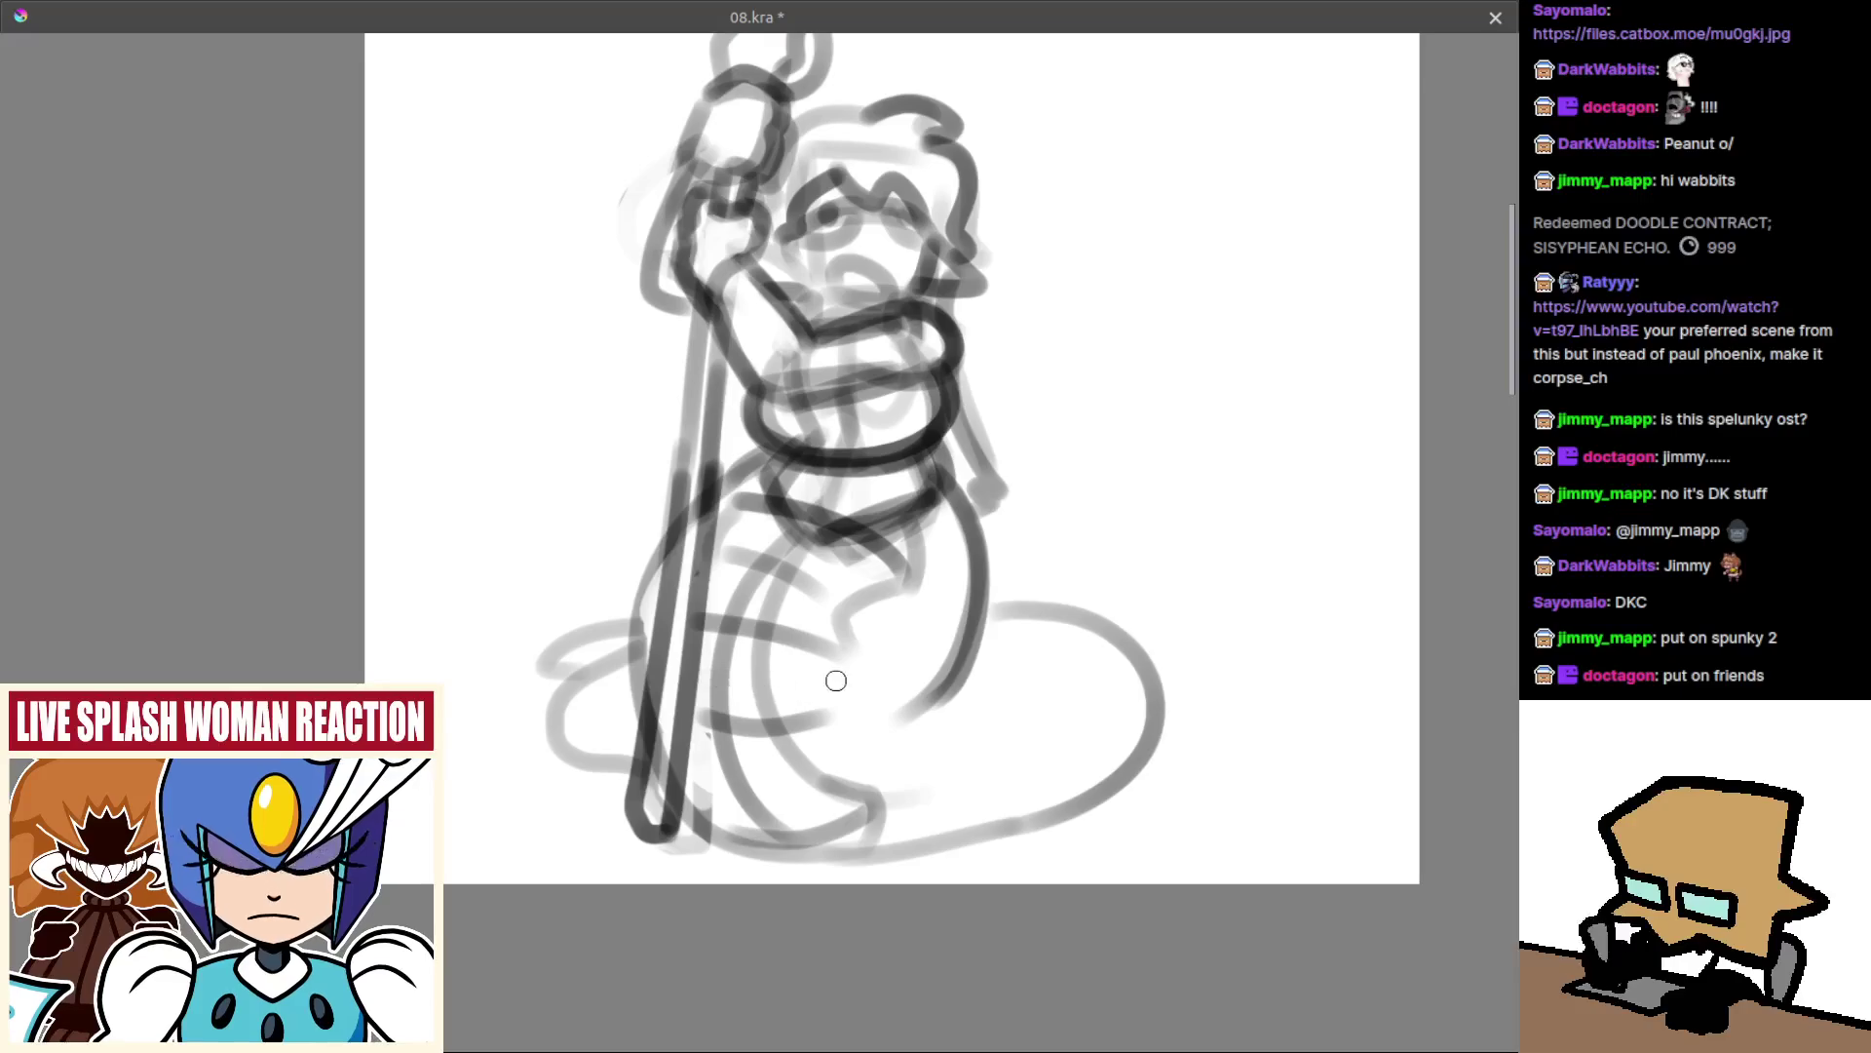
# Continue the underbelly's jagged edge down to the lowest bands at the base, undoing unwanted strokes.
pyautogui.moveTo(848, 669)
pyautogui.mouseDown()
pyautogui.moveTo(823, 702)
pyautogui.moveTo(889, 766)
pyautogui.moveTo(846, 793)
pyautogui.mouseUp()
pyautogui.moveTo(710, 818)
pyautogui.mouseDown()
pyautogui.moveTo(770, 829)
pyautogui.moveTo(856, 799)
pyautogui.moveTo(846, 788)
pyautogui.moveTo(913, 831)
pyautogui.mouseUp()
pyautogui.hotkey('ctrl', 'z')
pyautogui.hotkey('ctrl', 'z')
pyautogui.hotkey('ctrl', 'z')
pyautogui.moveTo(801, 753); pyautogui.dragTo(803, 887)
pyautogui.moveTo(988, 648); pyautogui.dragTo(952, 601)
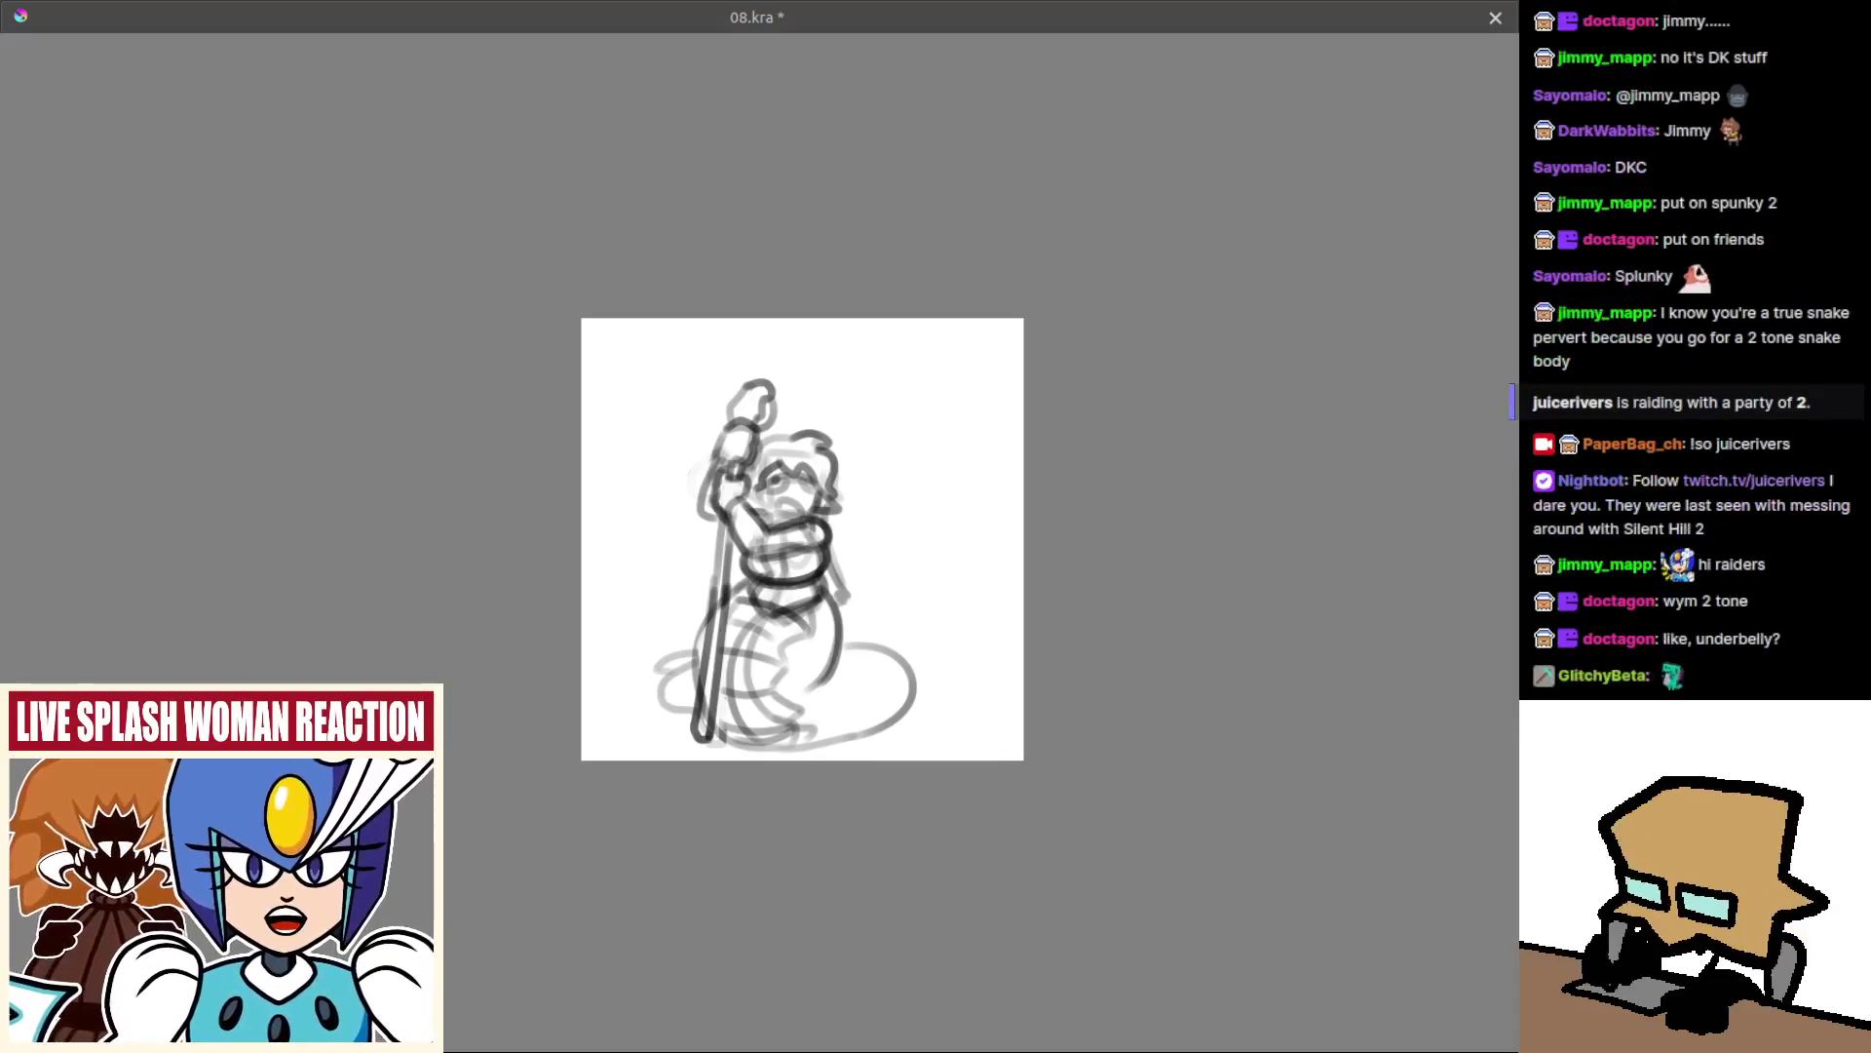
# Move the whole figure slightly higher on the canvas and return to the brush.
pyautogui.moveTo(822, 781); pyautogui.dragTo(815, 752)
pyautogui.press('t')
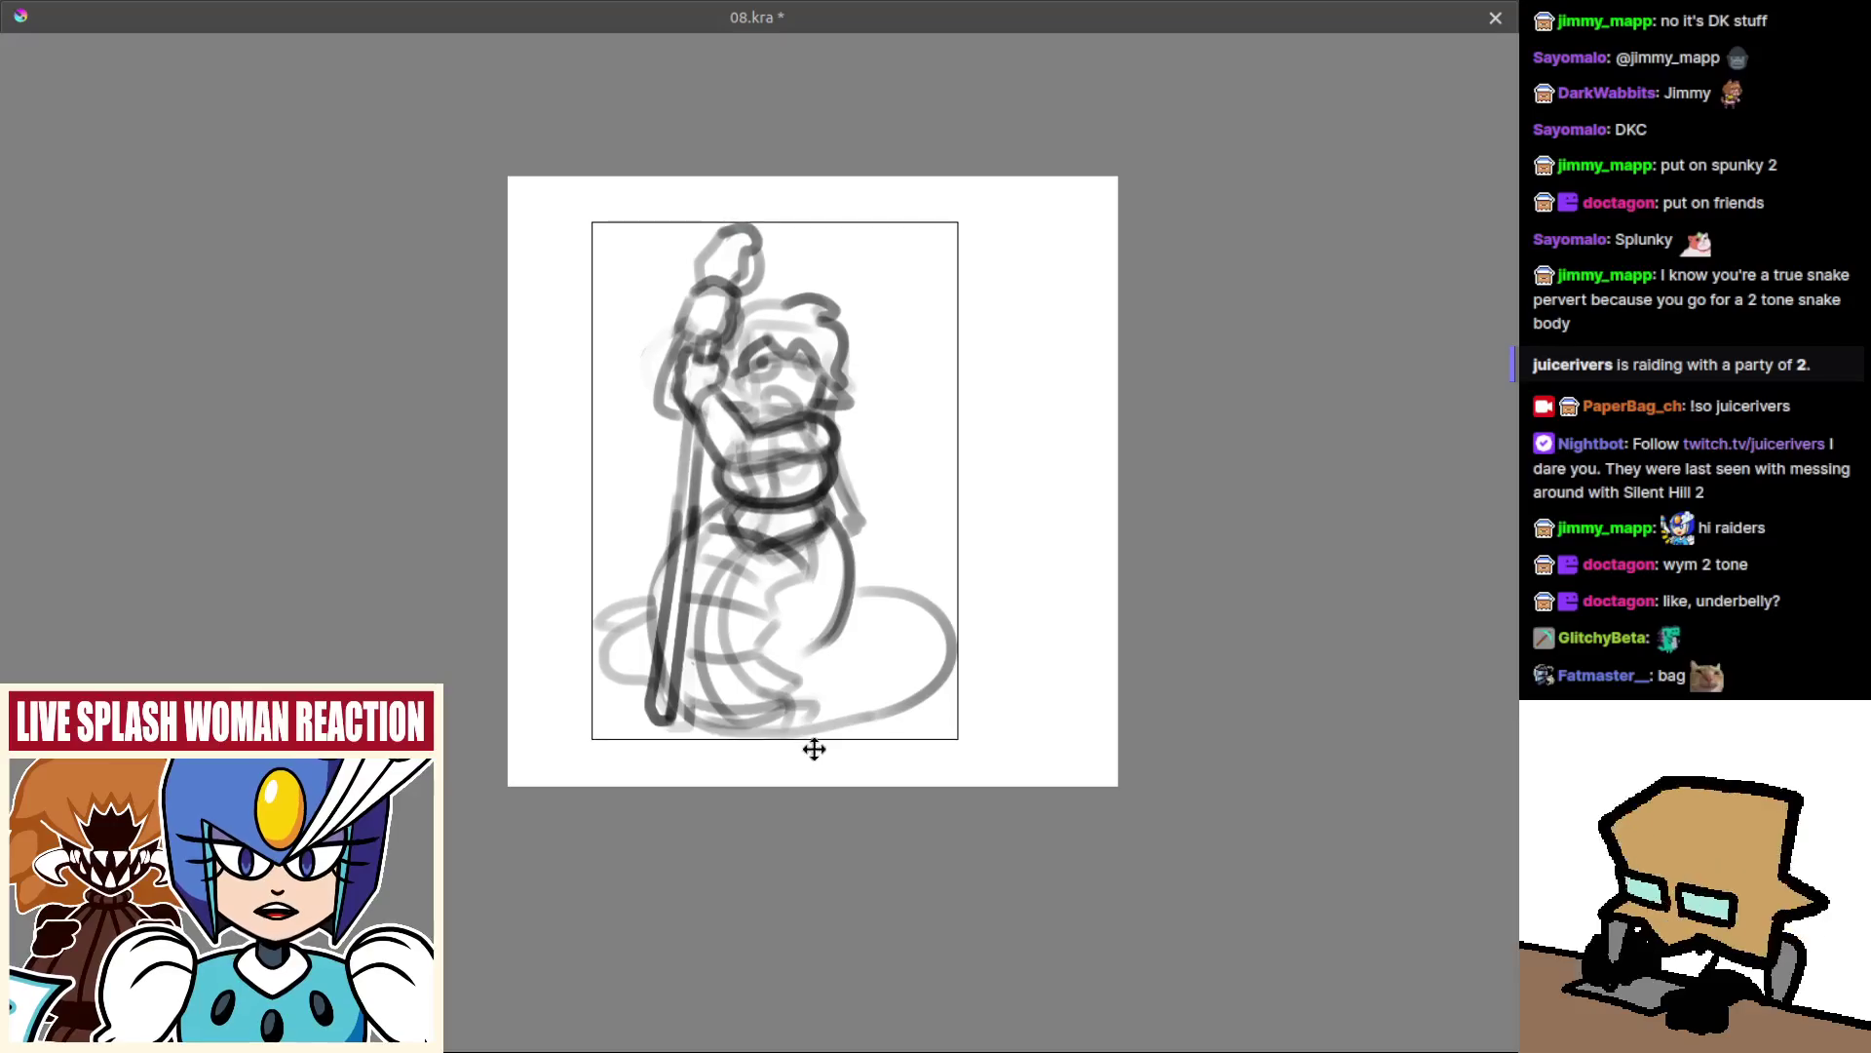
pyautogui.press('b')
pyautogui.press('ctrl')
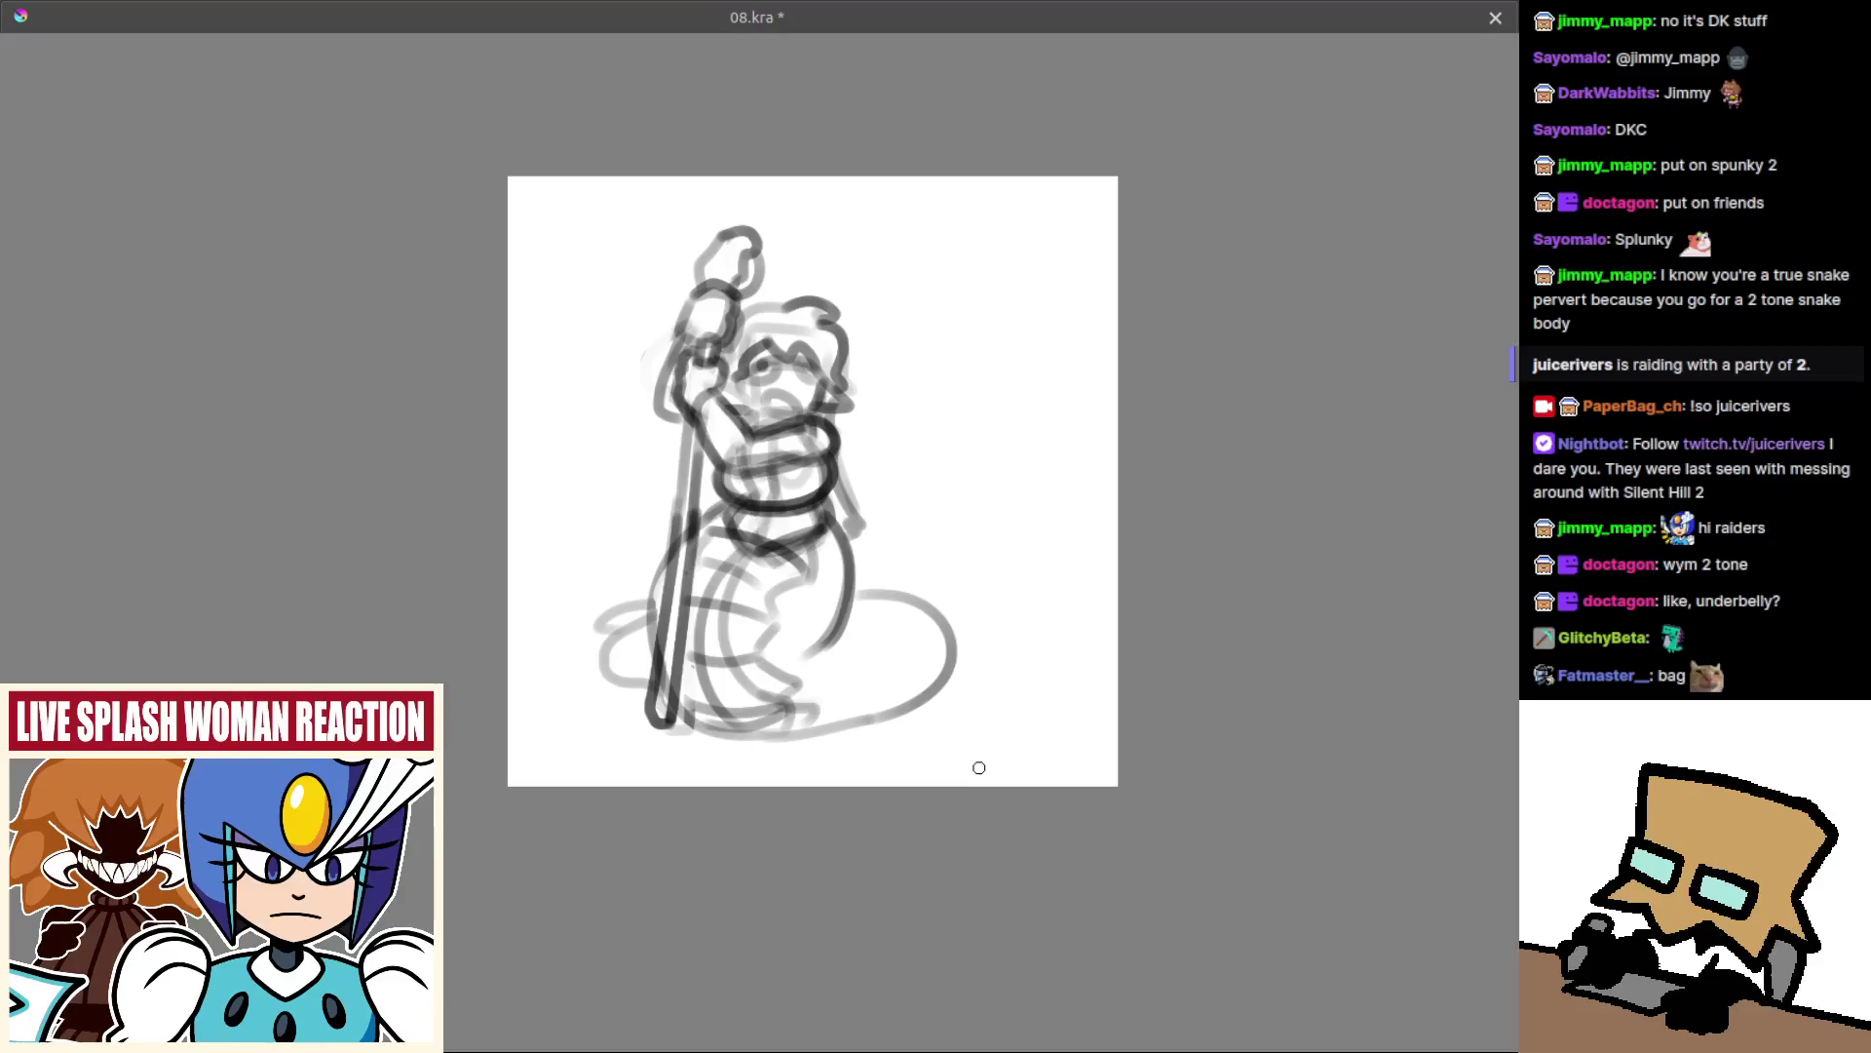
pyautogui.moveTo(931, 716); pyautogui.dragTo(945, 747)
pyautogui.press('ctrl')
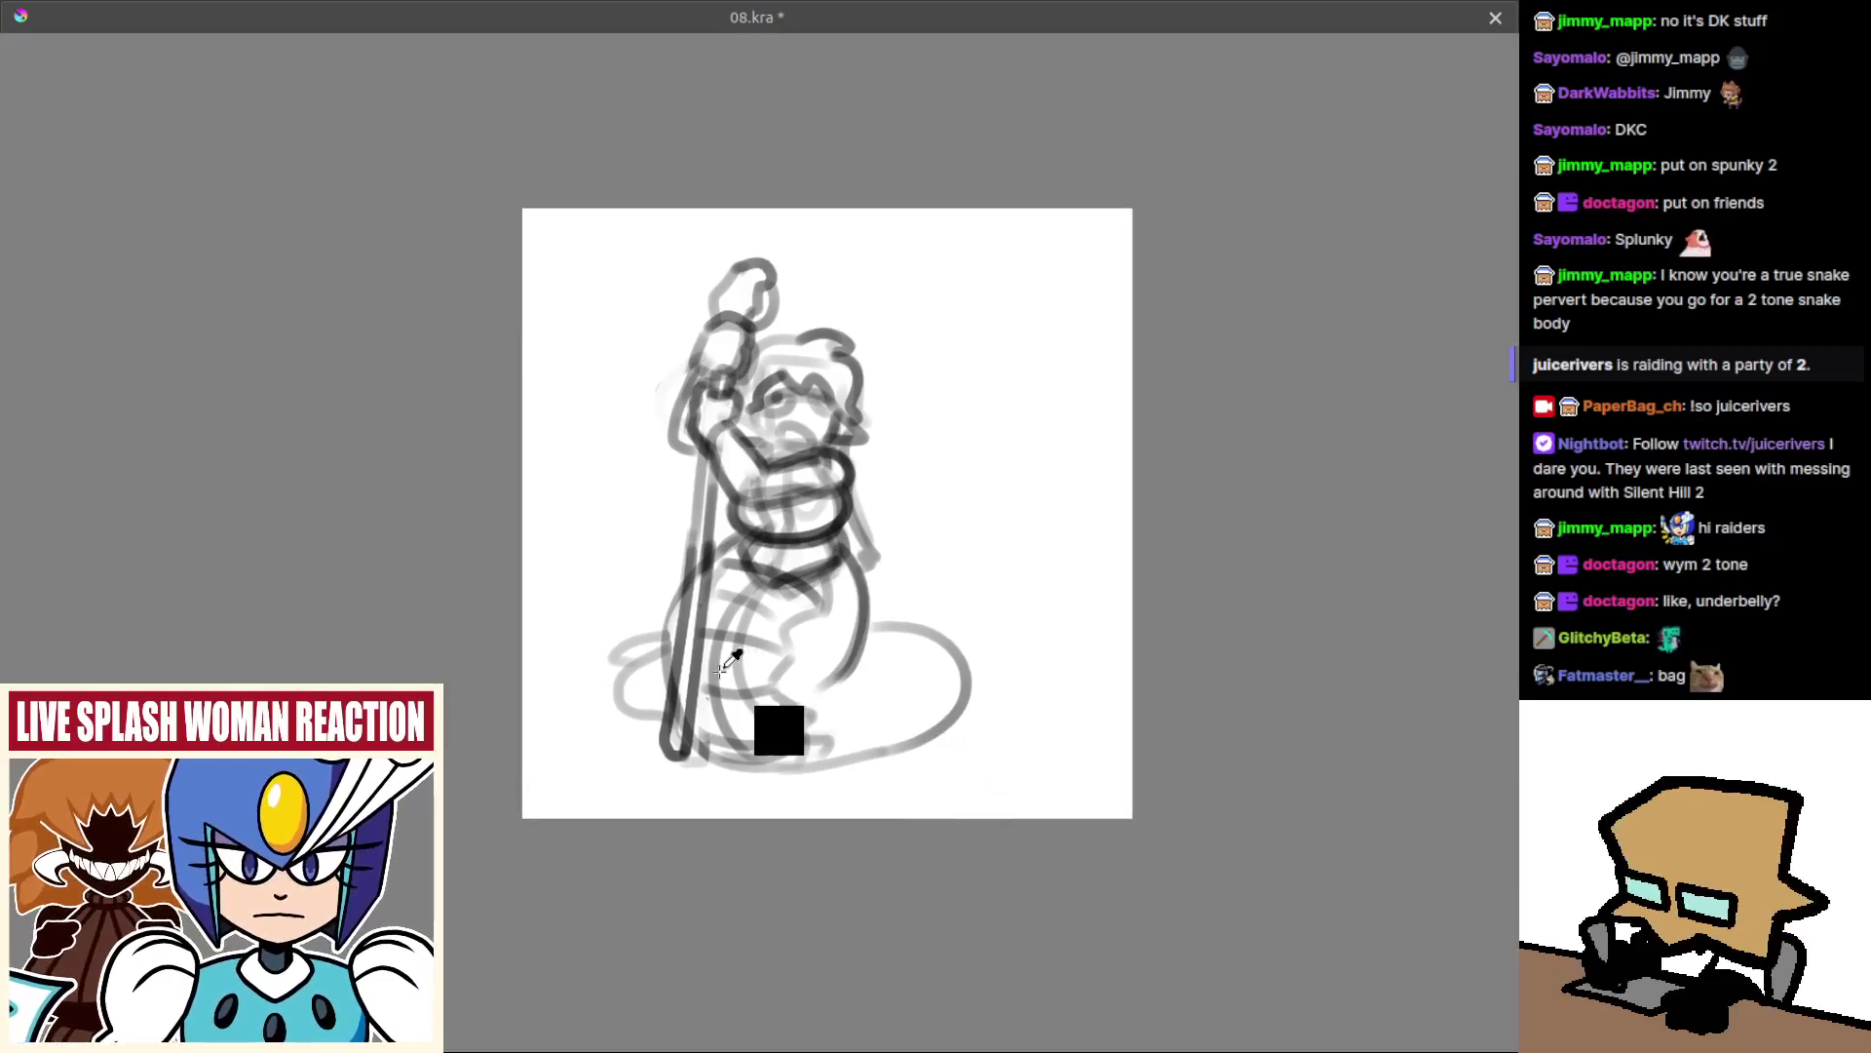
pyautogui.scroll(2, 665, 624)
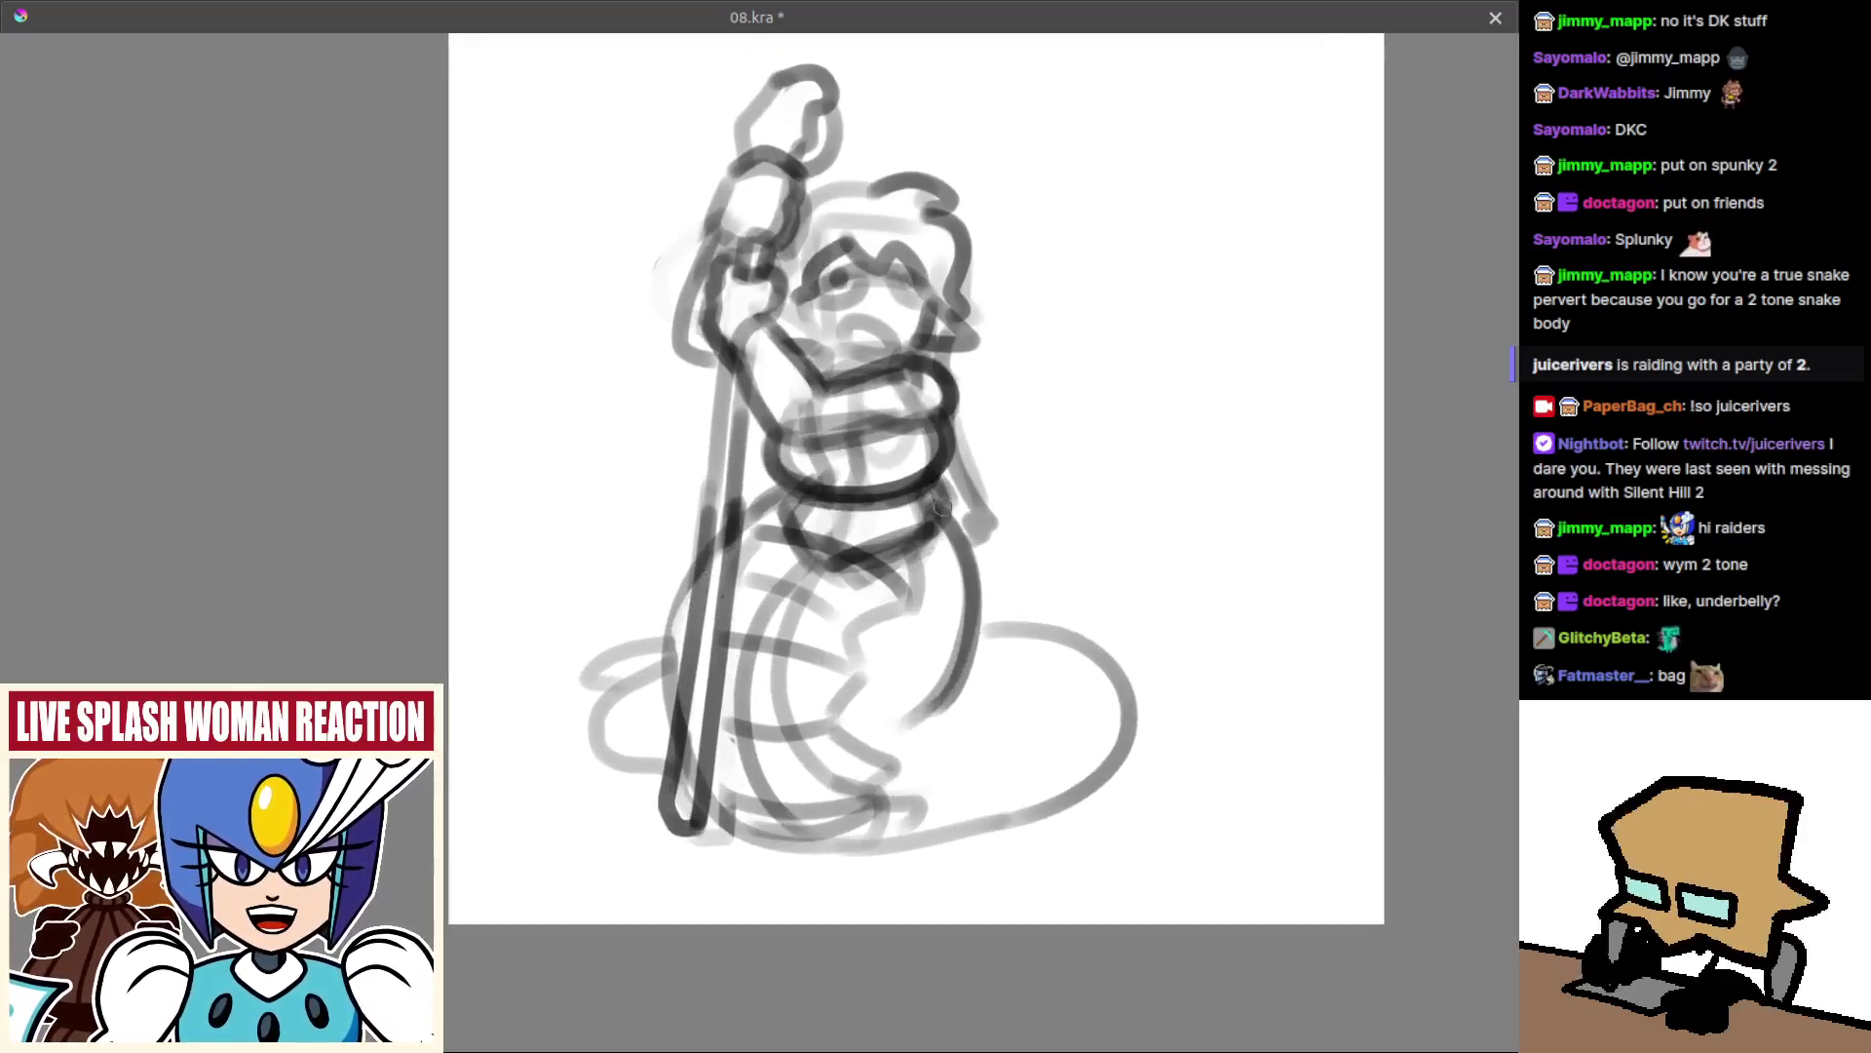
# Redraw the rounded waist and the body's side curve below it with bold lines, undoing unwanted strokes.
pyautogui.moveTo(788, 484)
pyautogui.mouseDown()
pyautogui.moveTo(796, 536)
pyautogui.moveTo(778, 501)
pyautogui.moveTo(849, 537)
pyautogui.moveTo(786, 534)
pyautogui.moveTo(898, 537)
pyautogui.moveTo(816, 497)
pyautogui.moveTo(924, 537)
pyautogui.moveTo(894, 519)
pyautogui.moveTo(940, 695)
pyautogui.moveTo(913, 717)
pyautogui.moveTo(948, 735)
pyautogui.mouseUp()
pyautogui.hotkey('ctrl', 'z')
pyautogui.hotkey('ctrl', 'z')
pyautogui.hotkey('ctrl', 'z')
pyautogui.hotkey('ctrl', 'z')
pyautogui.hotkey('ctrl', 'z')
pyautogui.hotkey('ctrl', 'z')
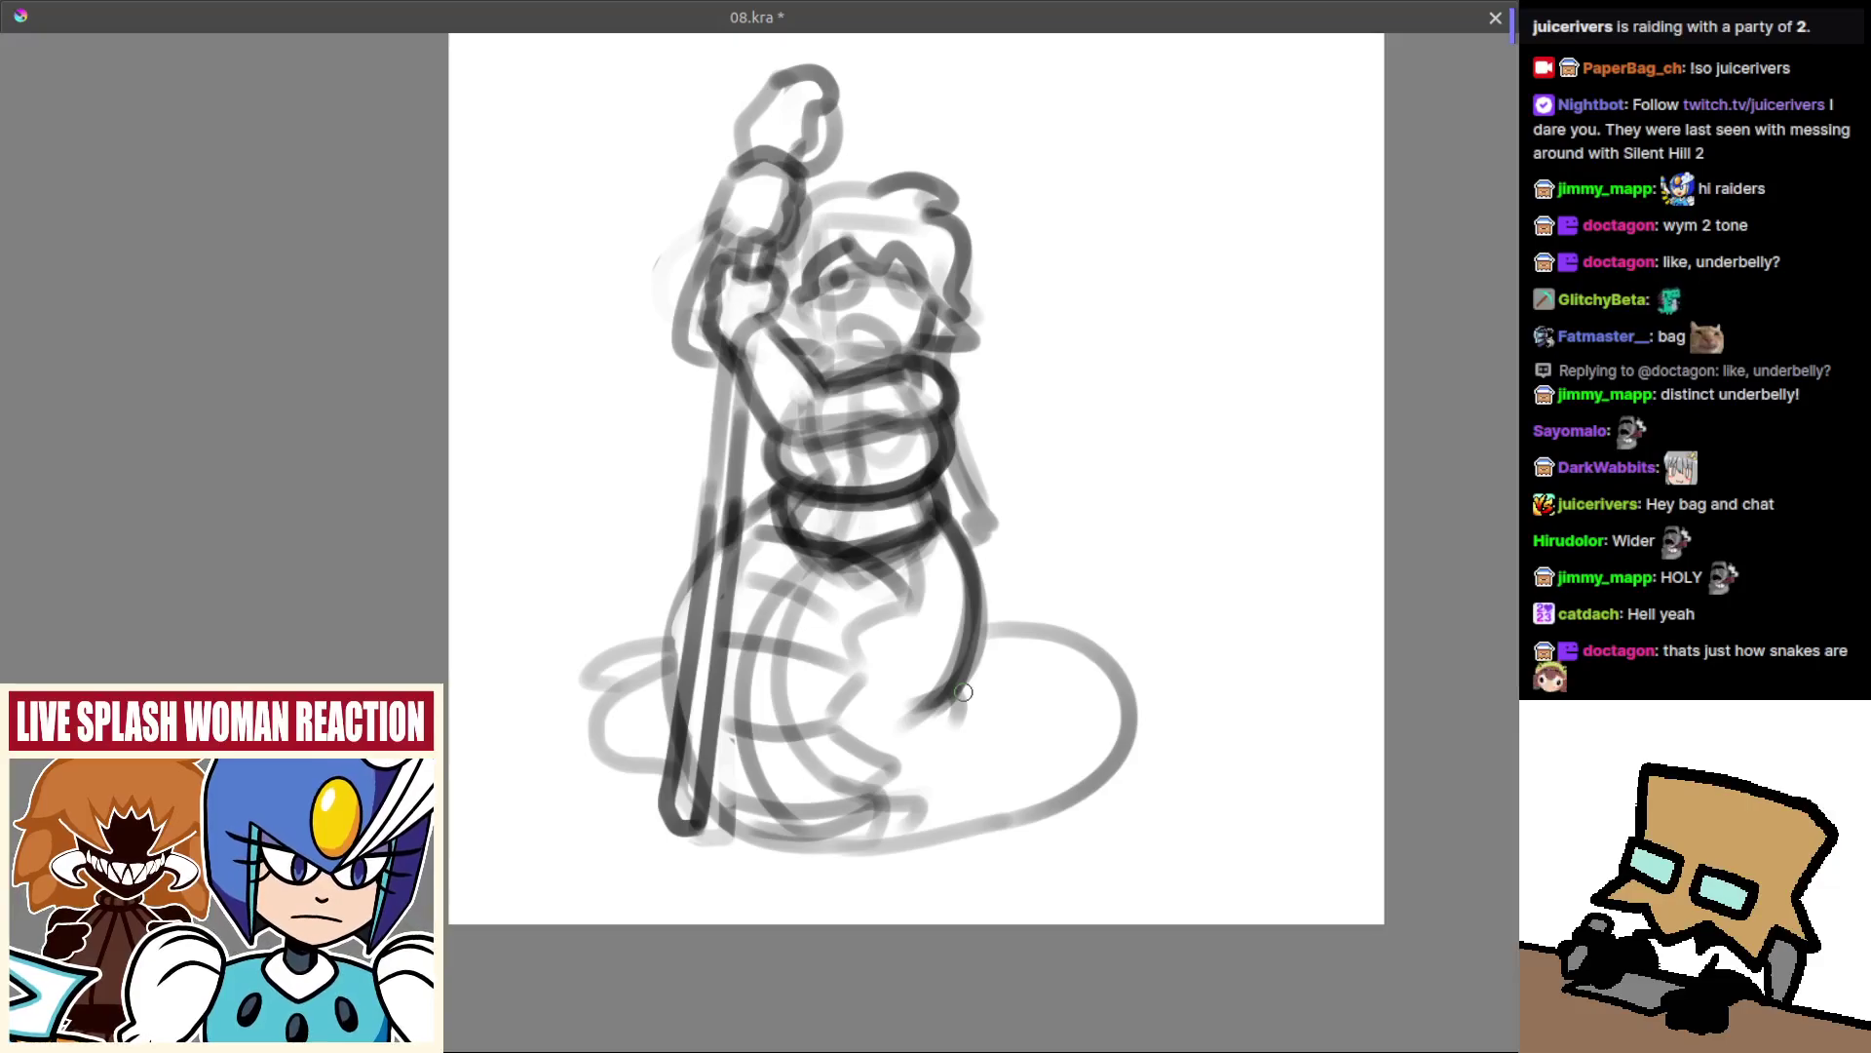
# Outline the outer curve of the large tail coil beside the body with bold lines, flipping and rotating the view and undoing unwanted strokes.
pyautogui.moveTo(845, 672); pyautogui.dragTo(864, 645)
pyautogui.moveTo(1011, 639)
pyautogui.mouseDown()
pyautogui.moveTo(957, 643)
pyautogui.moveTo(1099, 659)
pyautogui.moveTo(965, 489)
pyautogui.moveTo(834, 500)
pyautogui.moveTo(785, 672)
pyautogui.mouseUp()
pyautogui.press('m')
pyautogui.hotkey('ctrl', 'z')
pyautogui.moveTo(836, 502)
pyautogui.mouseDown()
pyautogui.moveTo(858, 711)
pyautogui.moveTo(849, 687)
pyautogui.moveTo(878, 673)
pyautogui.mouseUp()
pyautogui.hotkey('ctrl', 'z')
pyautogui.hotkey('ctrl', 'z')
pyautogui.hotkey('ctrl', 'z')
pyautogui.hotkey('ctrl', 'z')
pyautogui.hotkey('ctrl', 'z')
pyautogui.moveTo(828, 509)
pyautogui.mouseDown()
pyautogui.moveTo(886, 717)
pyautogui.moveTo(1023, 623)
pyautogui.mouseUp()
pyautogui.hotkey('ctrl', 'z')
pyautogui.hotkey('ctrl', 'z')
pyautogui.moveTo(828, 495)
pyautogui.mouseDown()
pyautogui.moveTo(951, 617)
pyautogui.moveTo(927, 637)
pyautogui.moveTo(1041, 593)
pyautogui.mouseUp()
pyautogui.hotkey('ctrl', 'z')
pyautogui.moveTo(901, 671); pyautogui.dragTo(1099, 588)
pyautogui.hotkey('ctrl', 'z')
pyautogui.hotkey('ctrl', 'z')
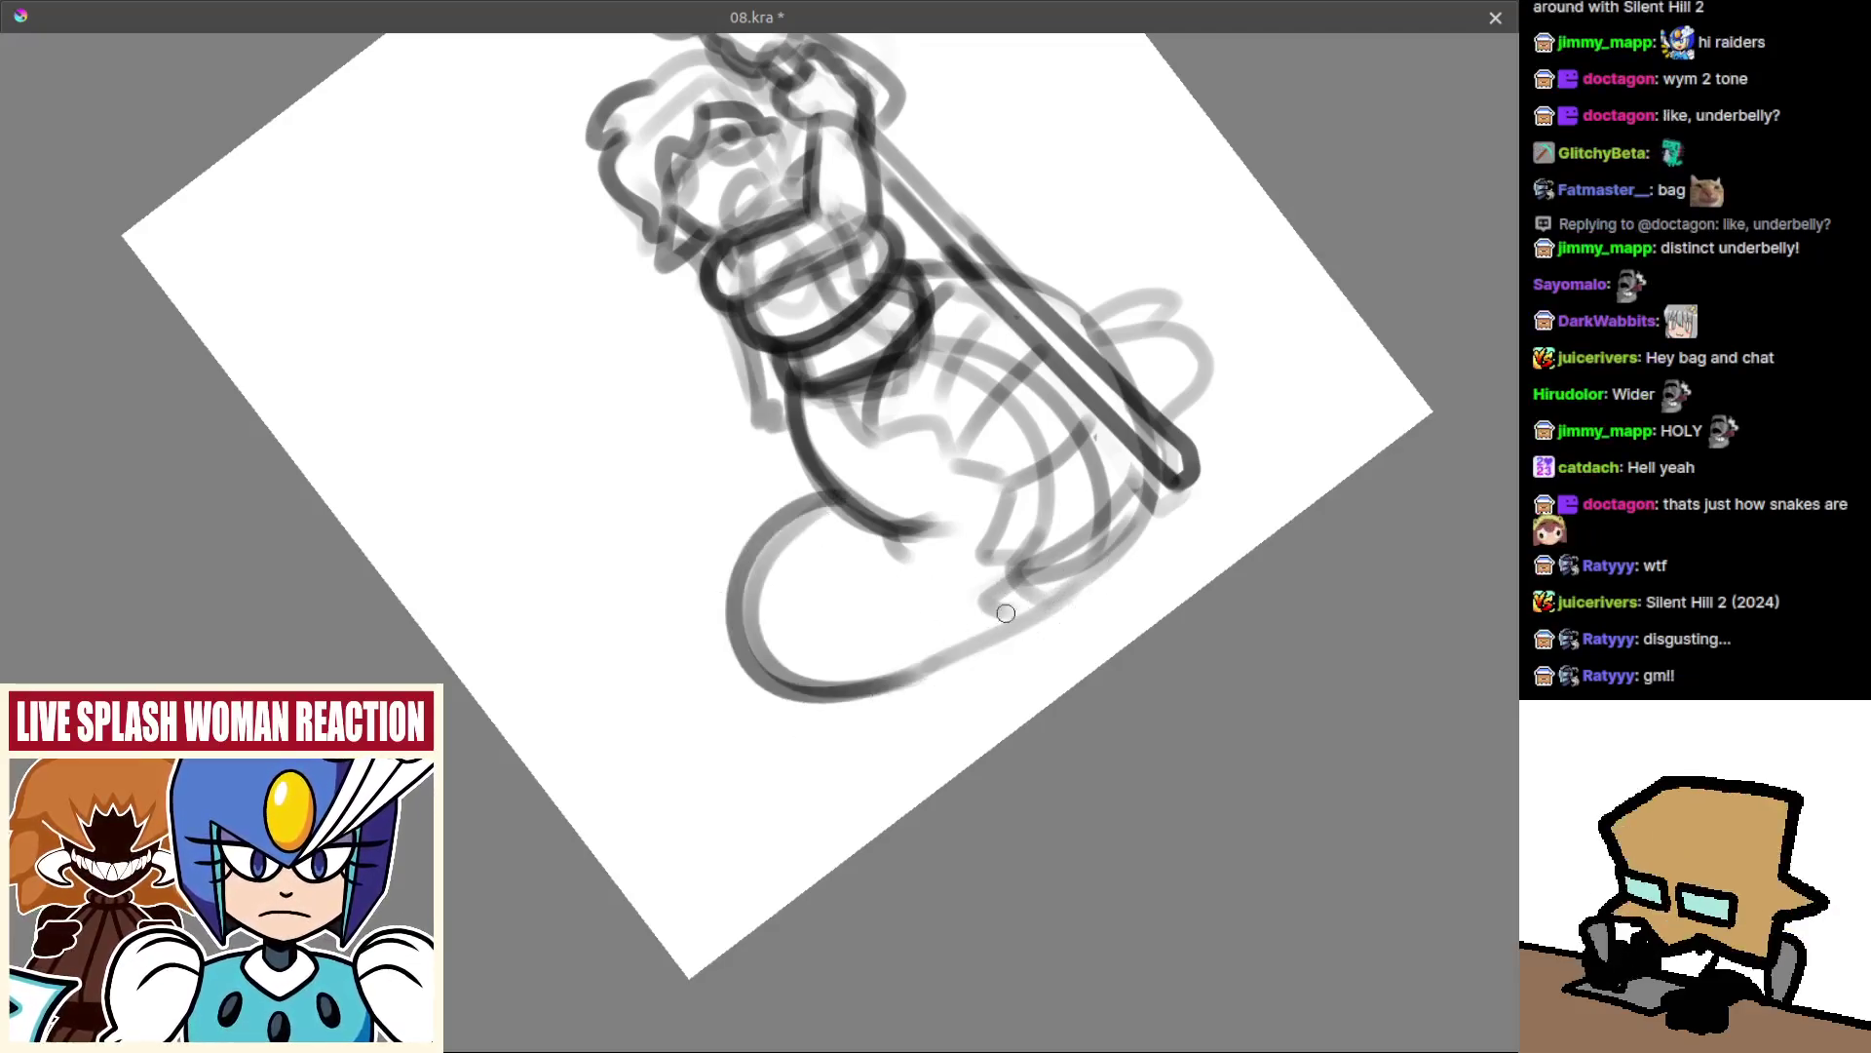
# Extend the tail coil's bold outline along its underside to the foot of the spear, undoing unwanted strokes.
pyautogui.moveTo(991, 620); pyautogui.dragTo(873, 703)
pyautogui.hotkey('ctrl', 'z')
pyautogui.press('m')
pyautogui.moveTo(901, 599); pyautogui.dragTo(1056, 509)
pyautogui.moveTo(826, 472)
pyautogui.mouseDown()
pyautogui.moveTo(860, 459)
pyautogui.moveTo(953, 482)
pyautogui.moveTo(975, 513)
pyautogui.moveTo(965, 478)
pyautogui.moveTo(996, 590)
pyautogui.mouseUp()
pyautogui.hotkey('ctrl', 'z')
pyautogui.hotkey('ctrl', 'z')
pyautogui.moveTo(836, 475)
pyautogui.mouseDown()
pyautogui.moveTo(1008, 526)
pyautogui.moveTo(878, 468)
pyautogui.moveTo(1002, 562)
pyautogui.moveTo(798, 708)
pyautogui.mouseUp()
pyautogui.hotkey('ctrl', 'z')
pyautogui.hotkey('ctrl', 'z')
pyautogui.moveTo(840, 479)
pyautogui.mouseDown()
pyautogui.moveTo(952, 471)
pyautogui.moveTo(1000, 533)
pyautogui.moveTo(850, 466)
pyautogui.moveTo(967, 467)
pyautogui.moveTo(1002, 538)
pyautogui.moveTo(963, 640)
pyautogui.moveTo(820, 704)
pyautogui.mouseUp()
pyautogui.hotkey('ctrl', 'z')
pyautogui.moveTo(926, 604); pyautogui.dragTo(854, 713)
pyautogui.moveTo(851, 645)
pyautogui.mouseDown()
pyautogui.moveTo(950, 639)
pyautogui.moveTo(731, 659)
pyautogui.mouseUp()
pyautogui.moveTo(719, 659); pyautogui.dragTo(844, 661)
pyautogui.hotkey('ctrl', 'z')
pyautogui.moveTo(778, 467)
pyautogui.mouseDown()
pyautogui.moveTo(731, 593)
pyautogui.moveTo(776, 707)
pyautogui.moveTo(782, 588)
pyautogui.moveTo(738, 592)
pyautogui.moveTo(765, 653)
pyautogui.moveTo(742, 696)
pyautogui.mouseUp()
pyautogui.hotkey('ctrl', 'z')
pyautogui.hotkey('ctrl', 'z')
pyautogui.hotkey('ctrl', 'z')
pyautogui.moveTo(790, 469); pyautogui.dragTo(743, 697)
pyautogui.moveTo(805, 445); pyautogui.dragTo(773, 476)
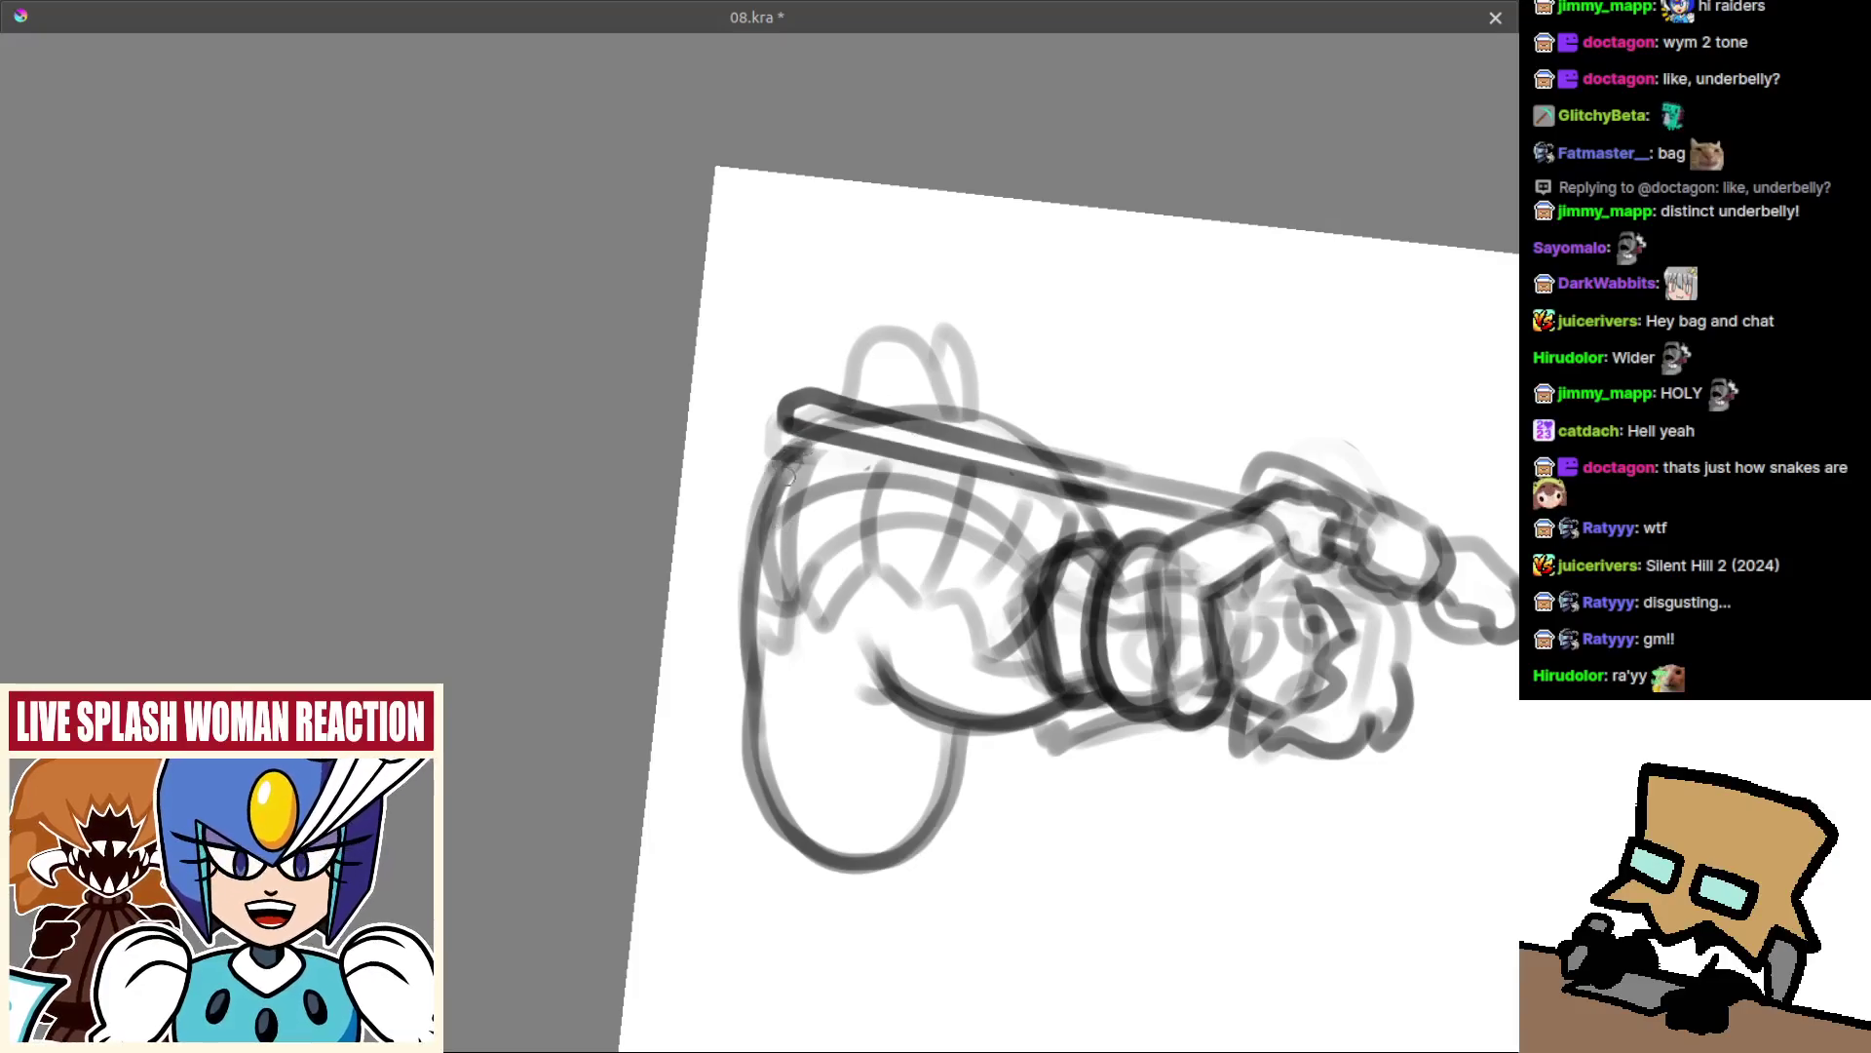
# Outline the lower body's outer curve behind the spear shaft with a bold line, and reset the view rotation.
pyautogui.moveTo(897, 415)
pyautogui.mouseDown()
pyautogui.moveTo(1042, 471)
pyautogui.moveTo(1018, 440)
pyautogui.mouseUp()
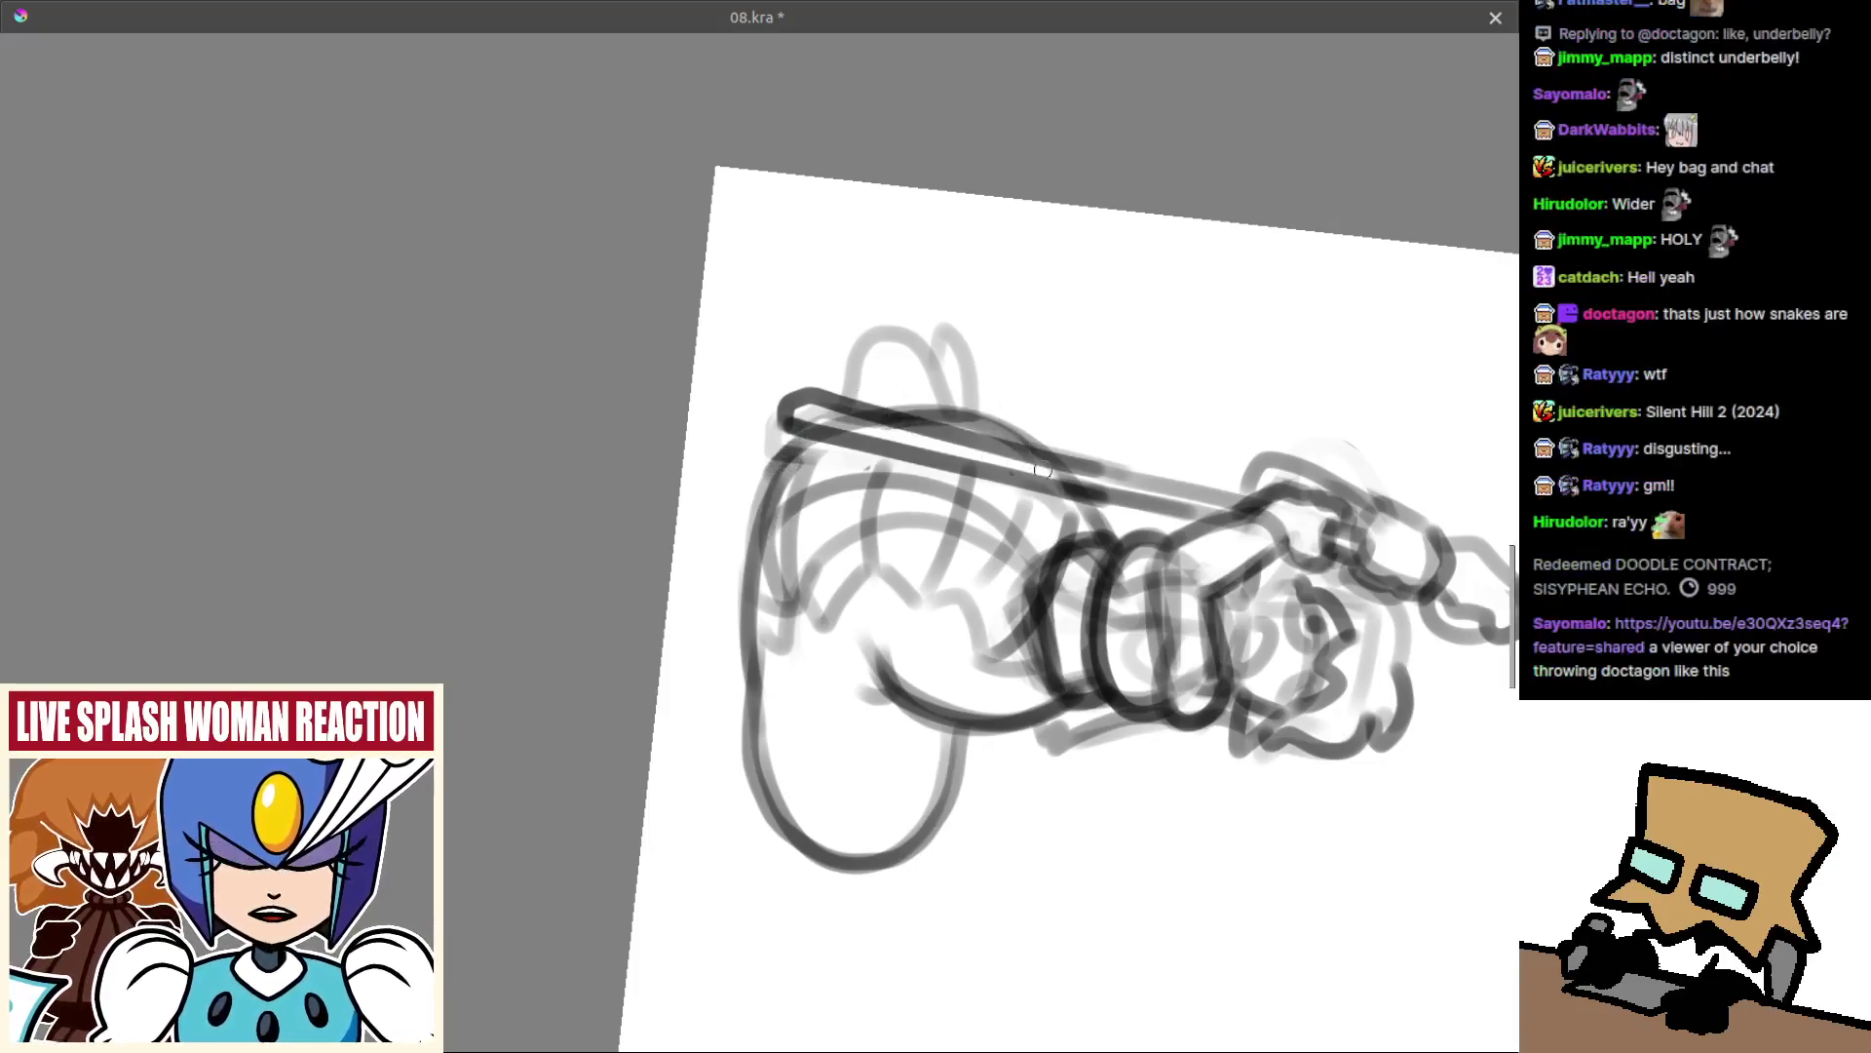
pyautogui.moveTo(1076, 574); pyautogui.dragTo(969, 609)
pyautogui.press('5')
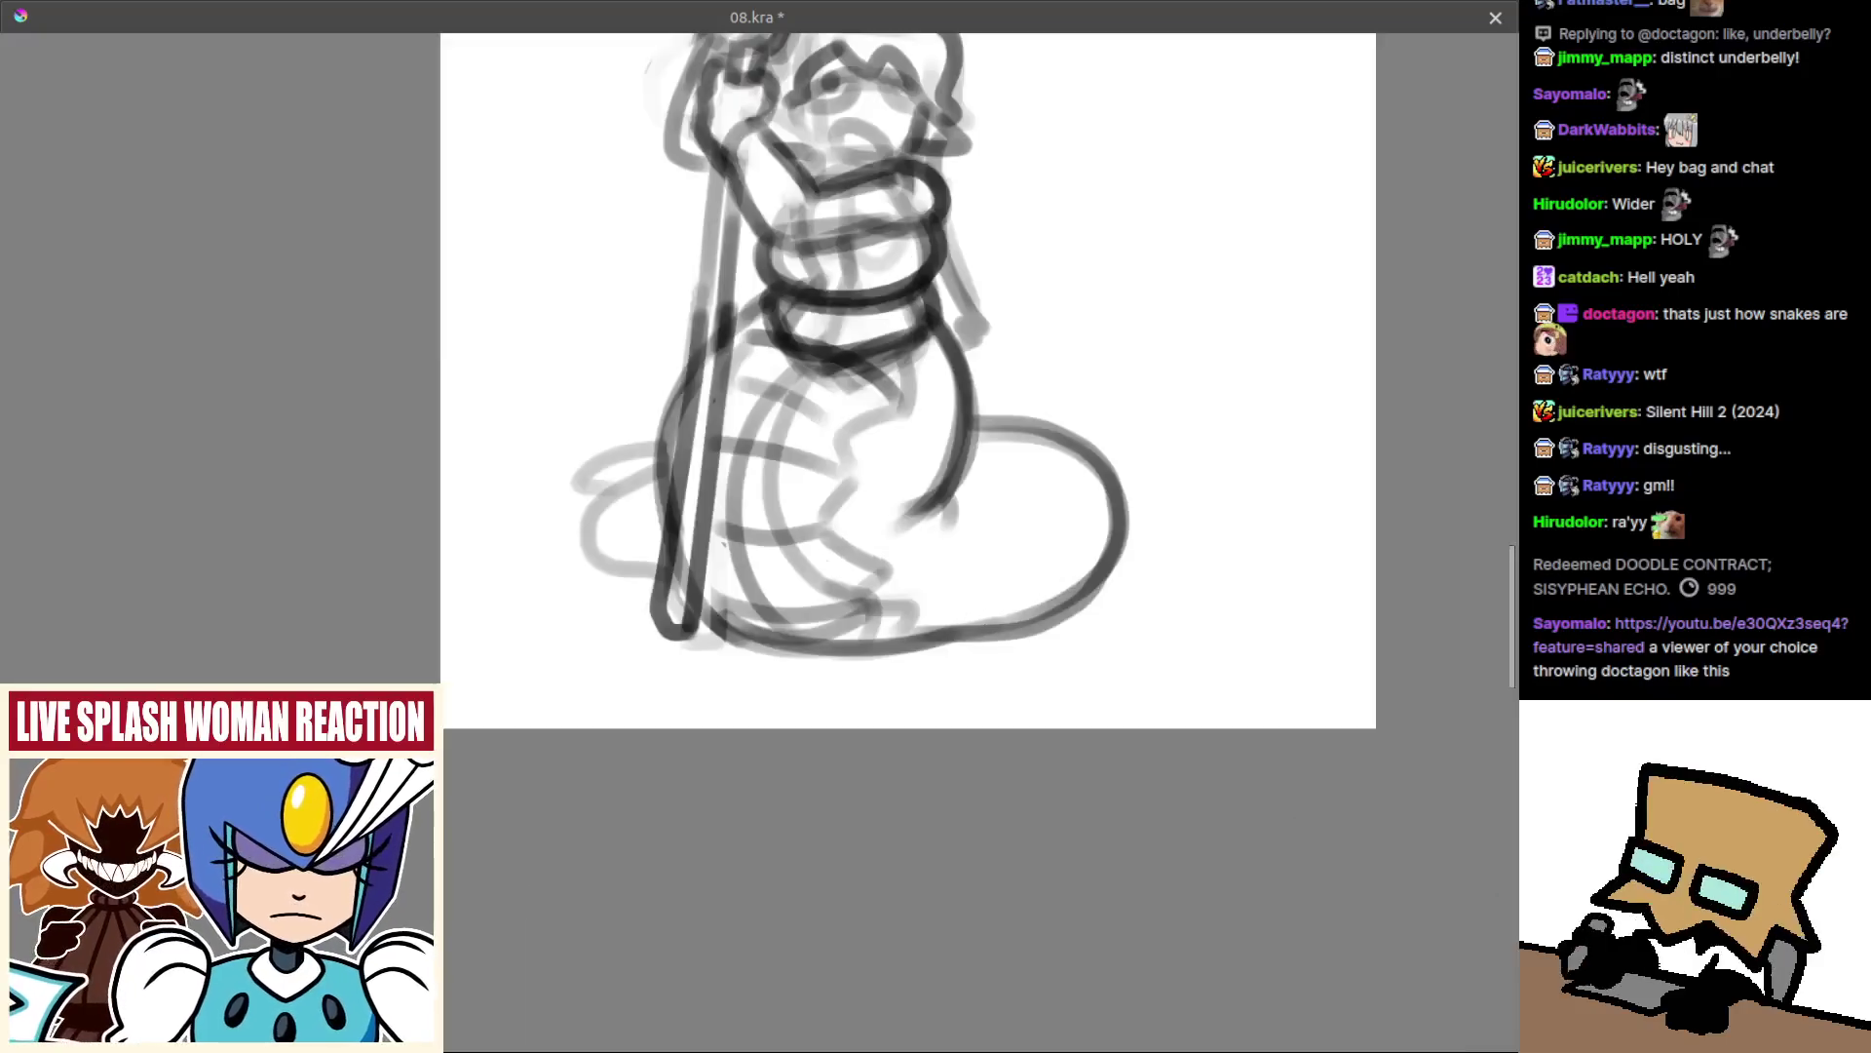
# Outline the small tail loop behind the spear and the body edge beside the shaft with bold lines, undoing unwanted strokes.
pyautogui.moveTo(633, 488); pyautogui.dragTo(690, 583)
pyautogui.moveTo(690, 583)
pyautogui.mouseDown()
pyautogui.moveTo(673, 531)
pyautogui.moveTo(710, 702)
pyautogui.moveTo(723, 692)
pyautogui.mouseUp()
pyautogui.hotkey('ctrl', 'z')
pyautogui.hotkey('ctrl', 'z')
pyautogui.moveTo(724, 557); pyautogui.dragTo(726, 688)
pyautogui.hotkey('ctrl', 'z')
pyautogui.moveTo(724, 556); pyautogui.dragTo(723, 696)
pyautogui.hotkey('ctrl', 'z')
pyautogui.moveTo(716, 546); pyautogui.dragTo(719, 681)
pyautogui.moveTo(708, 580)
pyautogui.mouseDown()
pyautogui.moveTo(744, 594)
pyautogui.moveTo(723, 599)
pyautogui.moveTo(754, 564)
pyautogui.moveTo(792, 685)
pyautogui.mouseUp()
pyautogui.hotkey('ctrl', 'z')
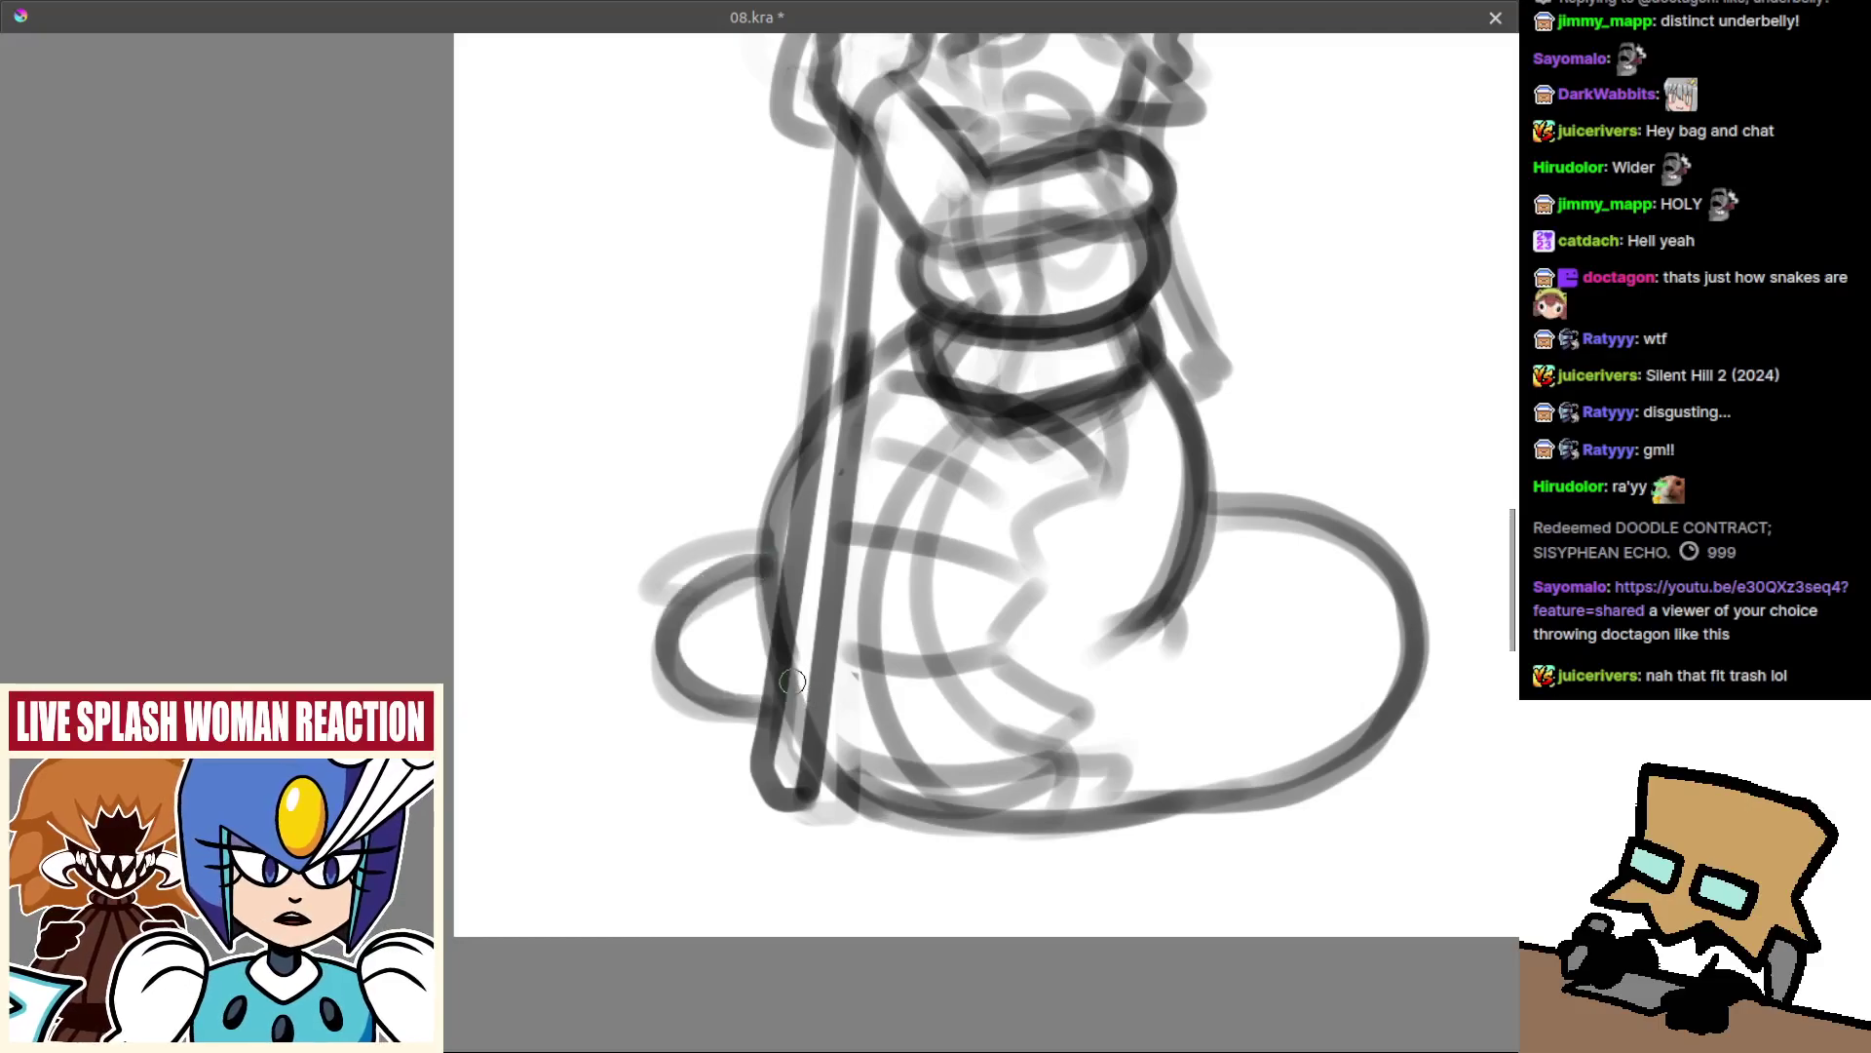
# Draw the pointed tail tip above the small loop behind the spear with bold lines, undoing the unwanted attempt.
pyautogui.hotkey('ctrl', 'z')
pyautogui.moveTo(765, 531)
pyautogui.mouseDown()
pyautogui.moveTo(663, 544)
pyautogui.moveTo(609, 596)
pyautogui.mouseUp()
pyautogui.hotkey('ctrl', 'z')
pyautogui.moveTo(772, 531); pyautogui.dragTo(672, 596)
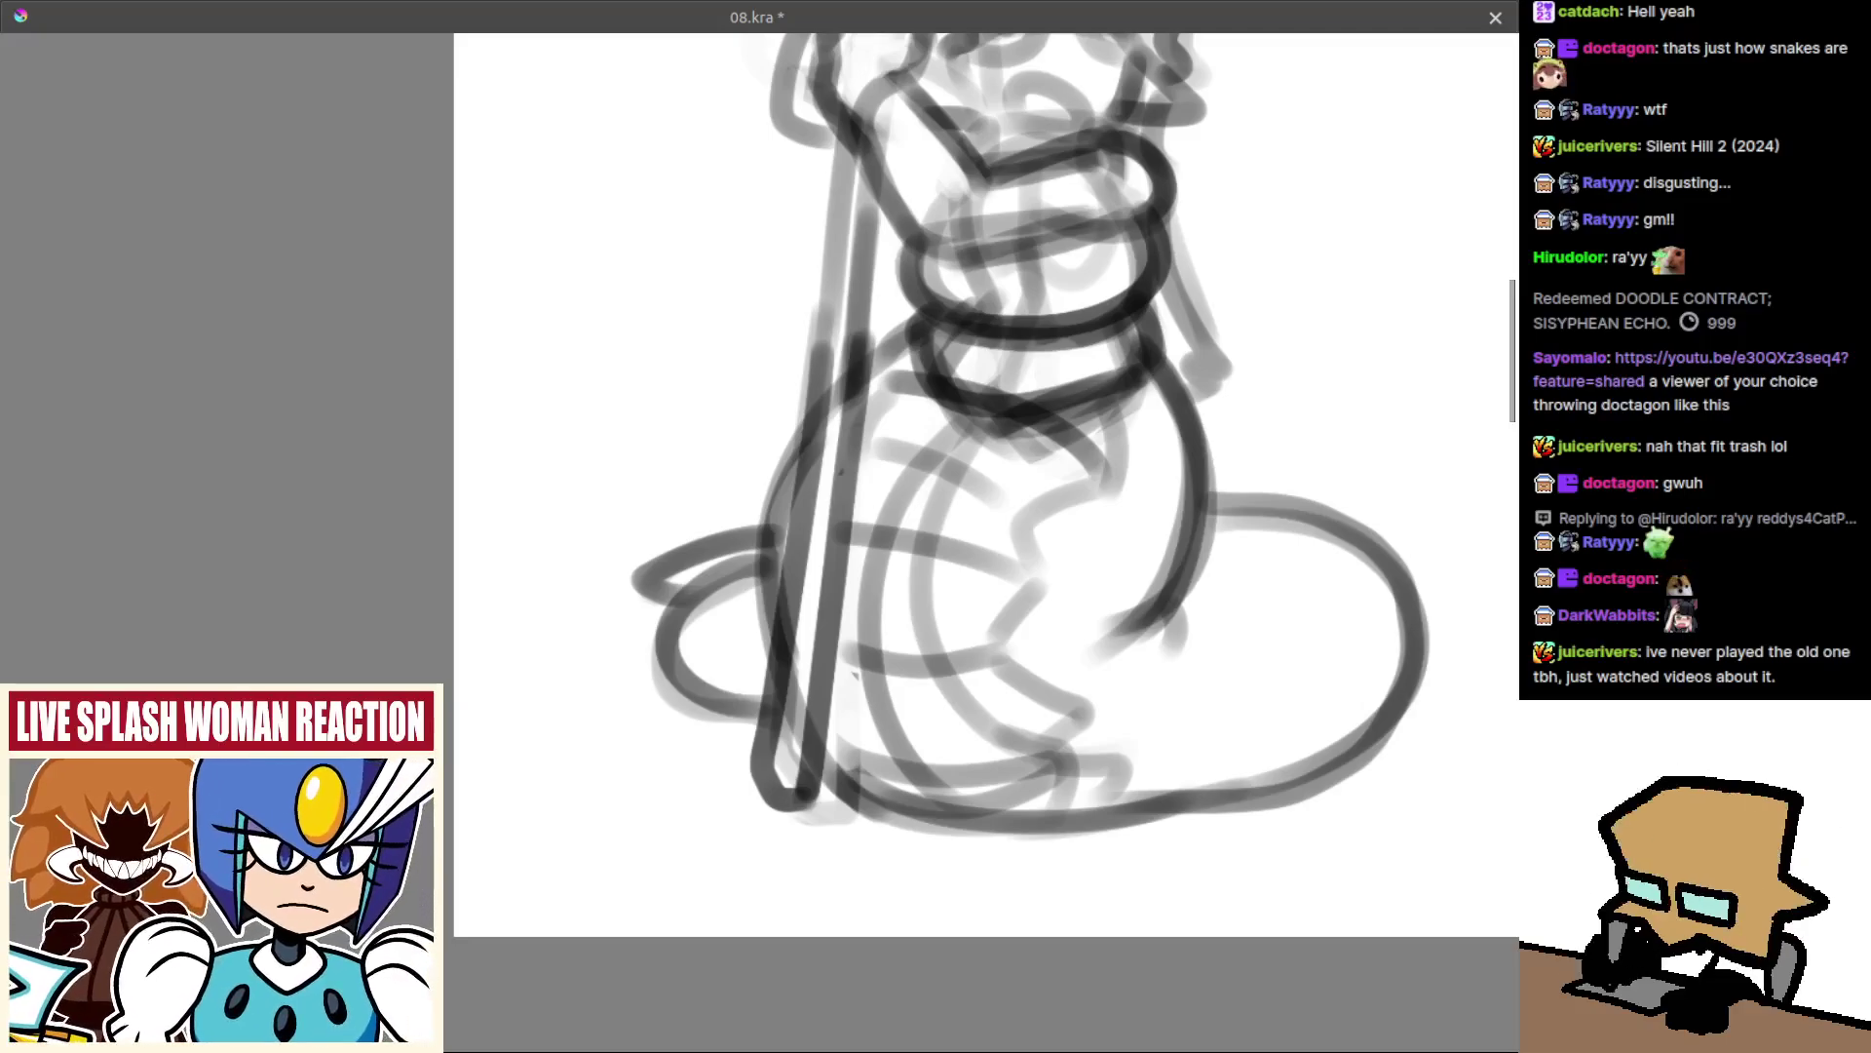
# Add the dark pupil of the second eye beneath the fringe.
pyautogui.moveTo(838, 501)
pyautogui.mouseDown()
pyautogui.moveTo(840, 877)
pyautogui.moveTo(801, 567)
pyautogui.moveTo(877, 361)
pyautogui.mouseUp()
pyautogui.scroll(2, 893, 346)
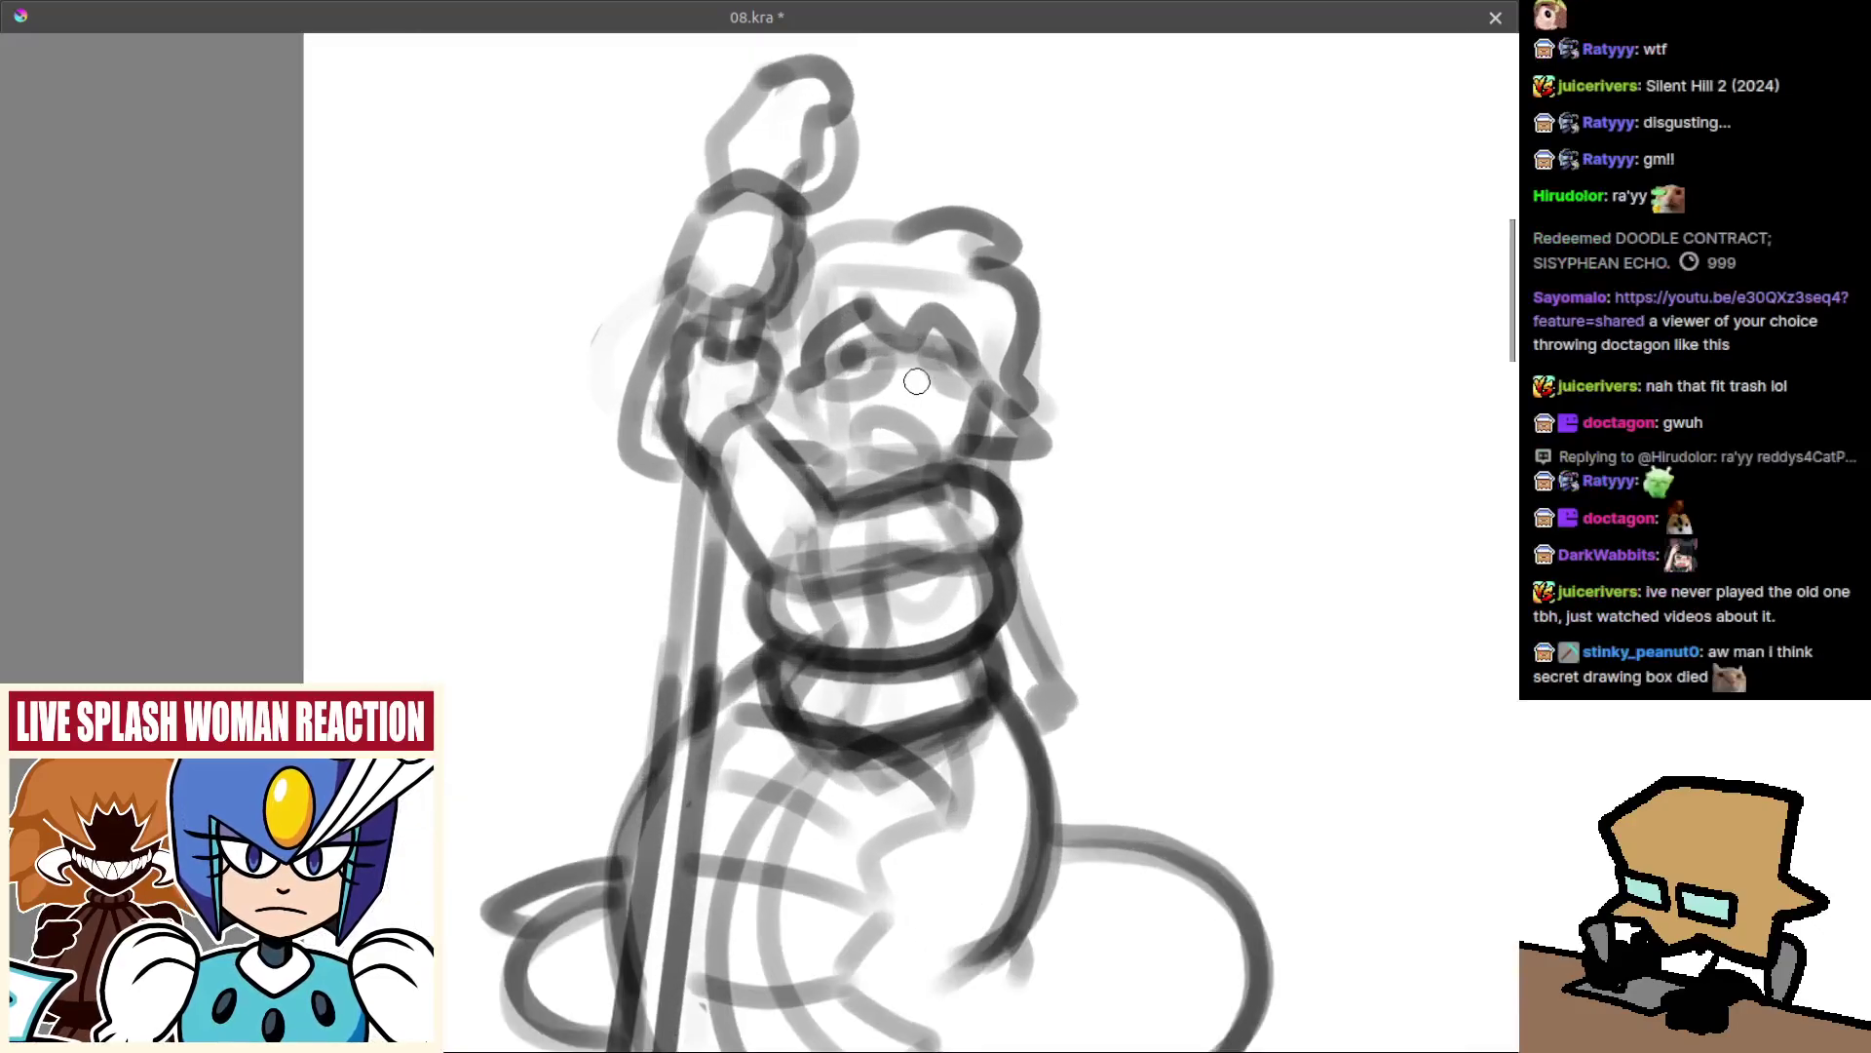
pyautogui.scroll(-5, 935, 425)
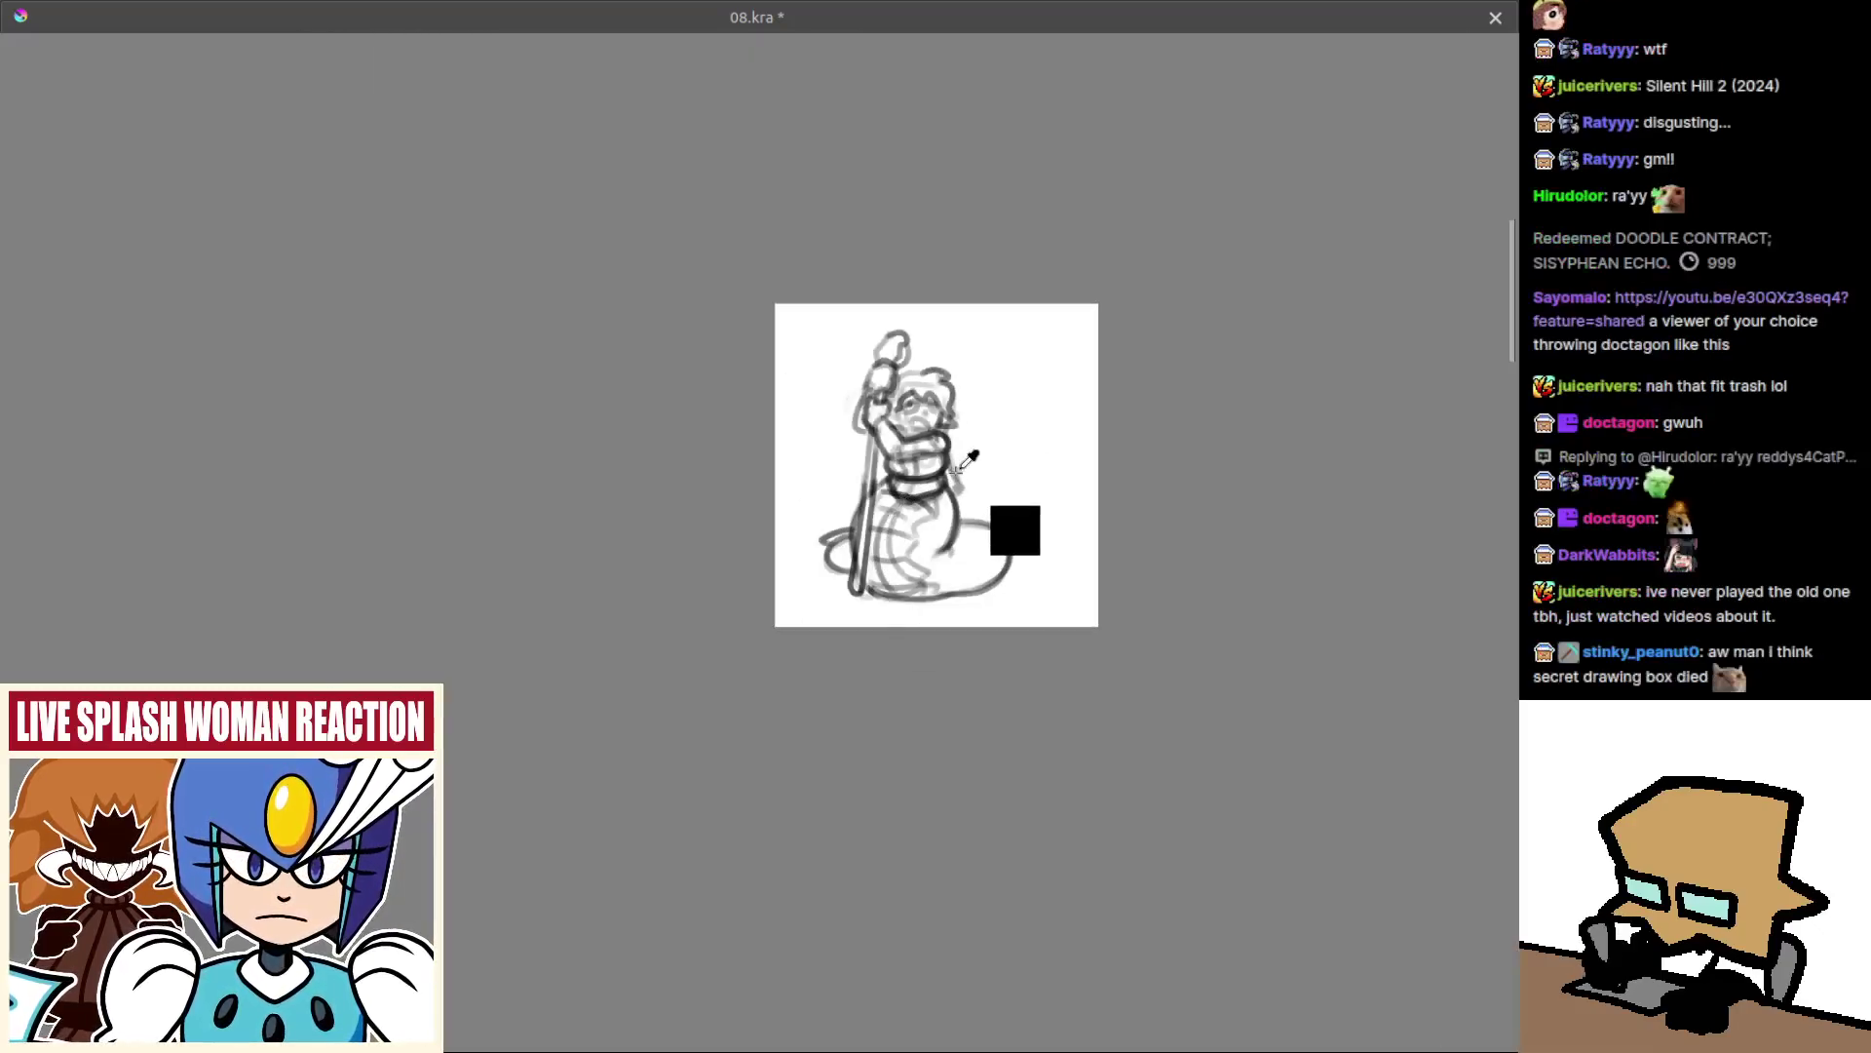
pyautogui.scroll(3, 969, 380)
pyautogui.scroll(2, 935, 387)
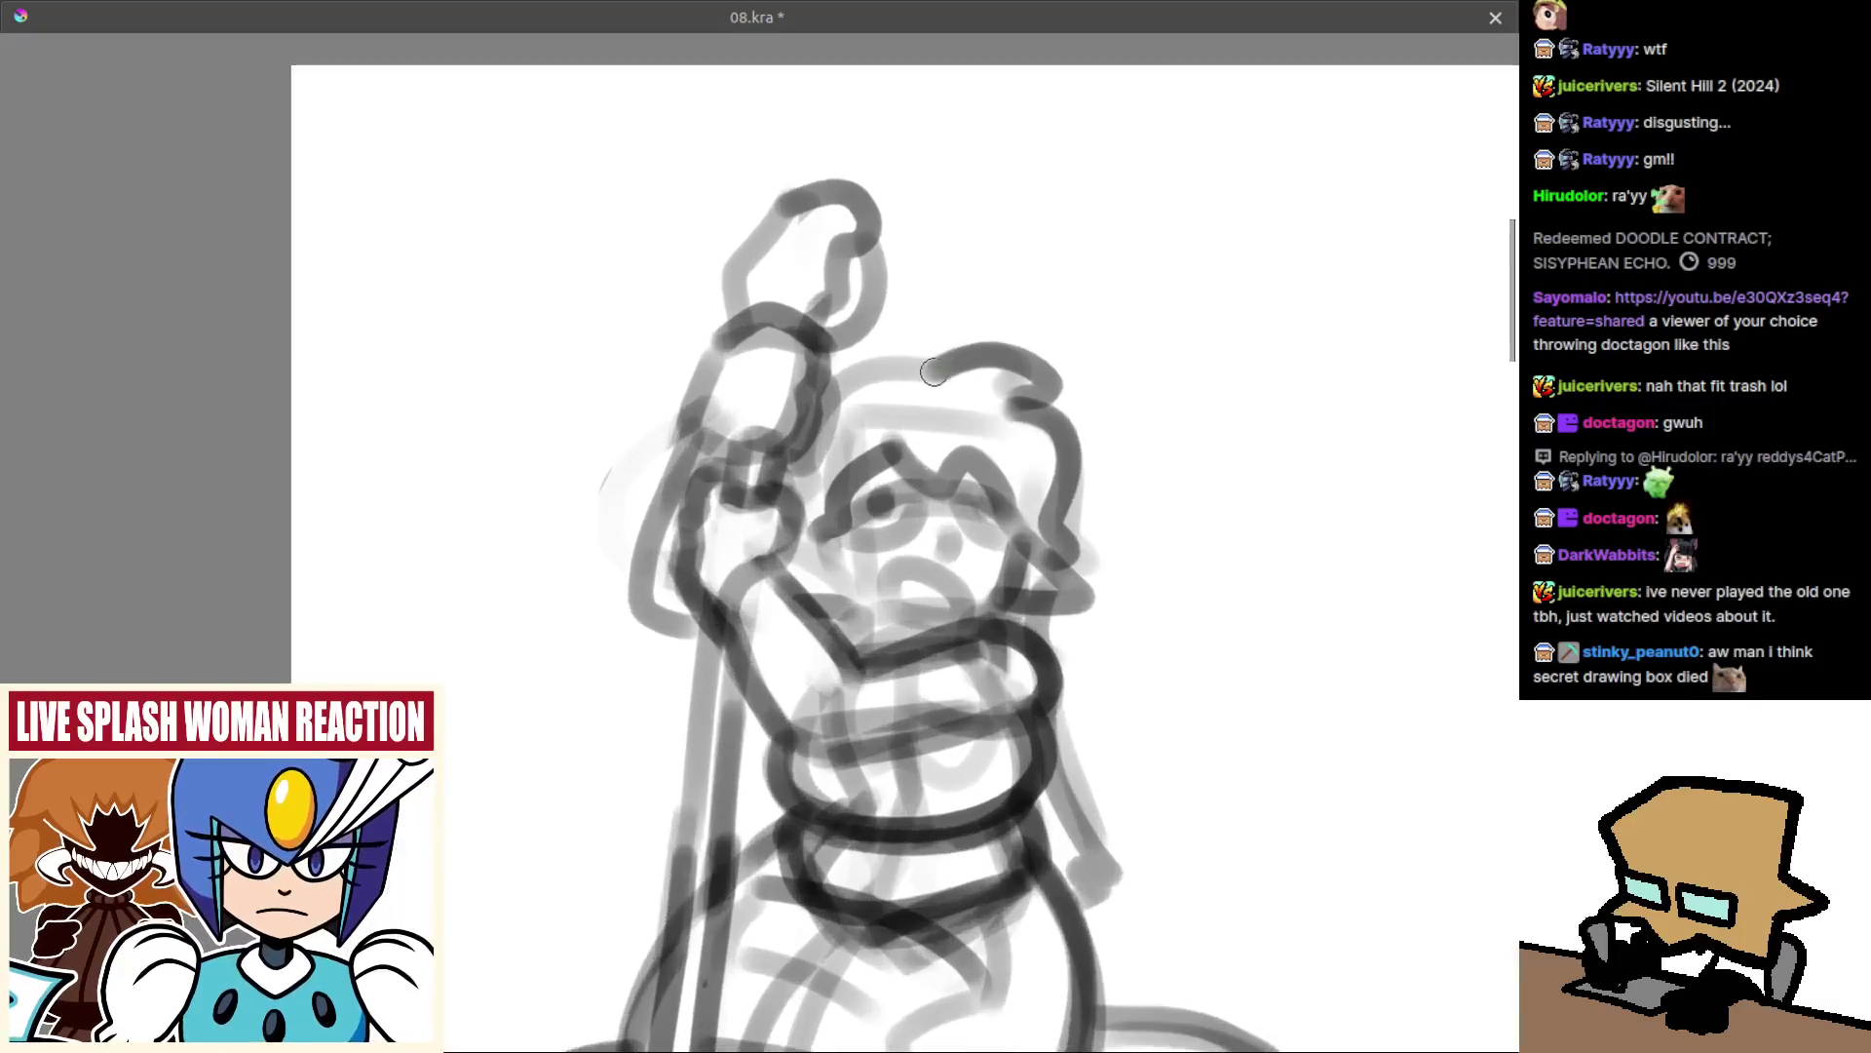
# Extend the bold hair outline across the top of the head toward the spear, undoing unwanted strokes.
pyautogui.hotkey('ctrl', 'z')
pyautogui.moveTo(931, 380)
pyautogui.mouseDown()
pyautogui.moveTo(835, 395)
pyautogui.moveTo(778, 511)
pyautogui.mouseUp()
pyautogui.hotkey('ctrl', 'z')
pyautogui.moveTo(829, 423)
pyautogui.mouseDown()
pyautogui.moveTo(780, 509)
pyautogui.moveTo(812, 407)
pyautogui.mouseUp()
pyautogui.scroll(-3, 987, 521)
pyautogui.scroll(2, 987, 521)
pyautogui.moveTo(987, 521); pyautogui.dragTo(905, 473)
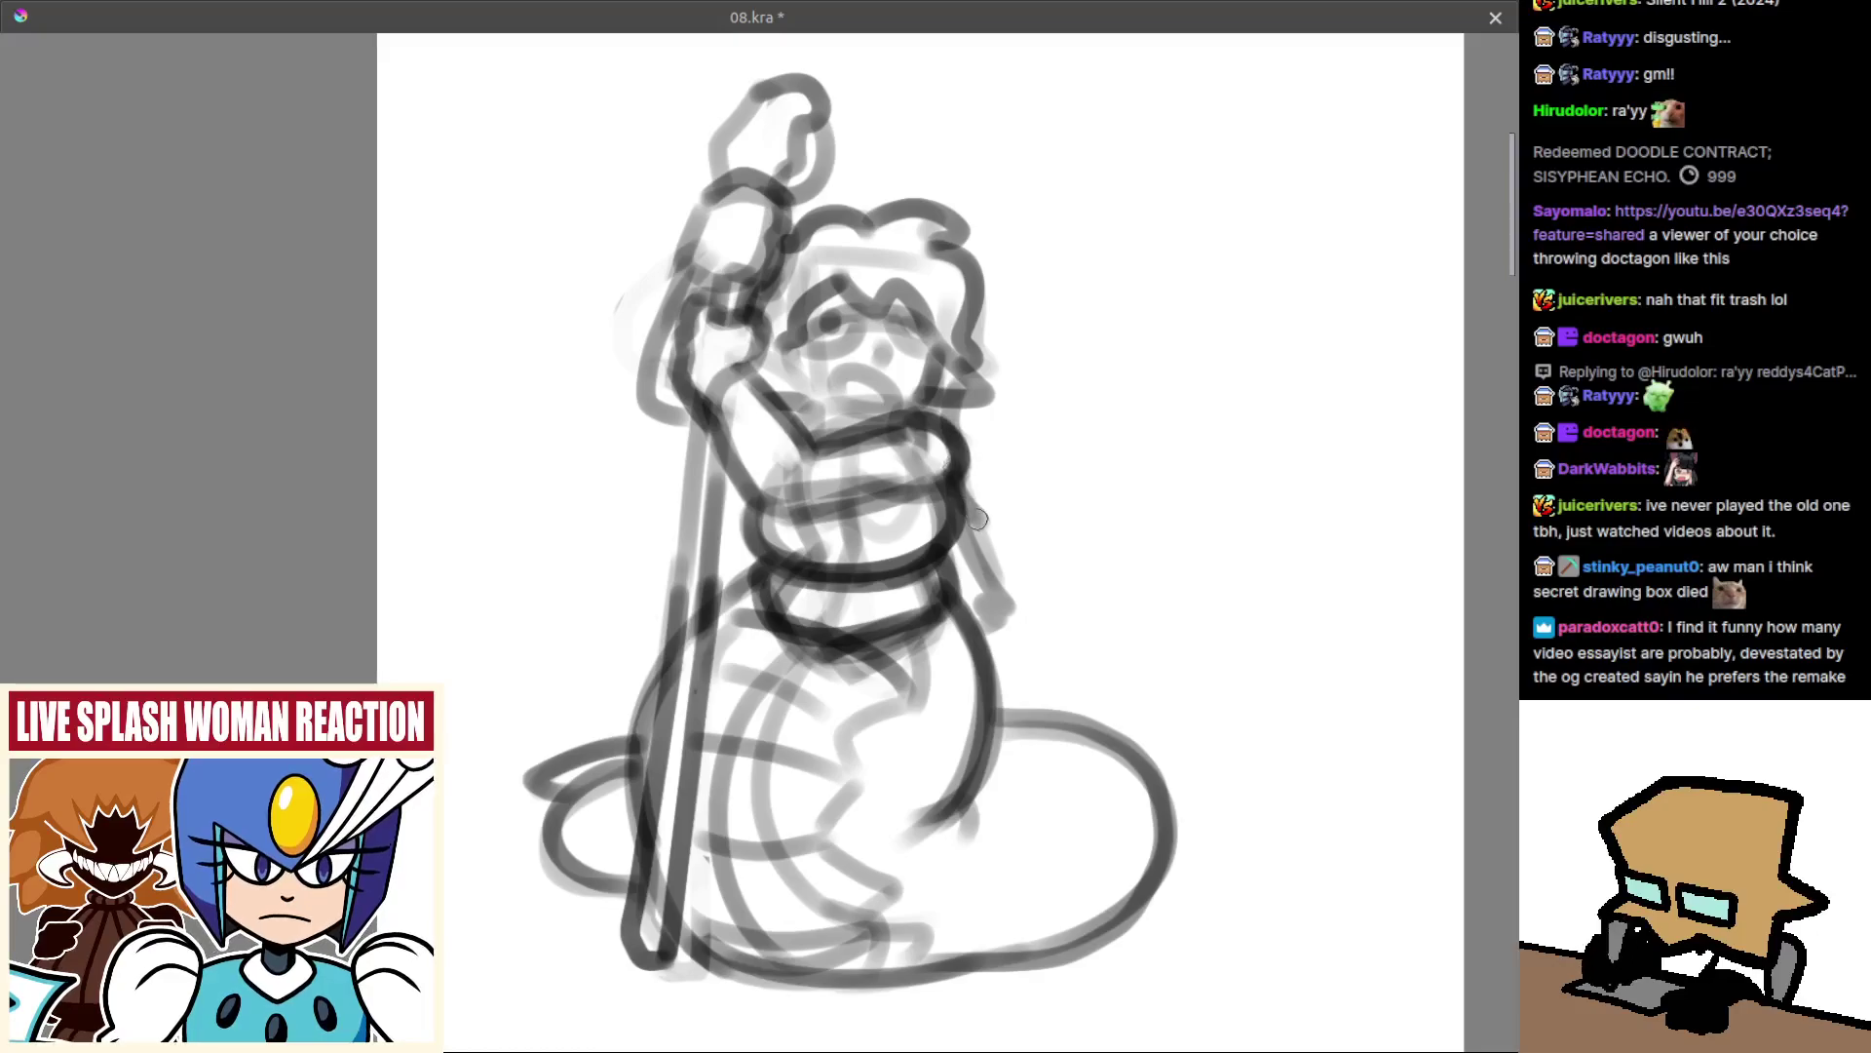
# Add a pointed bend to the loose shape trailing behind the torso.
pyautogui.moveTo(975, 495); pyautogui.dragTo(975, 547)
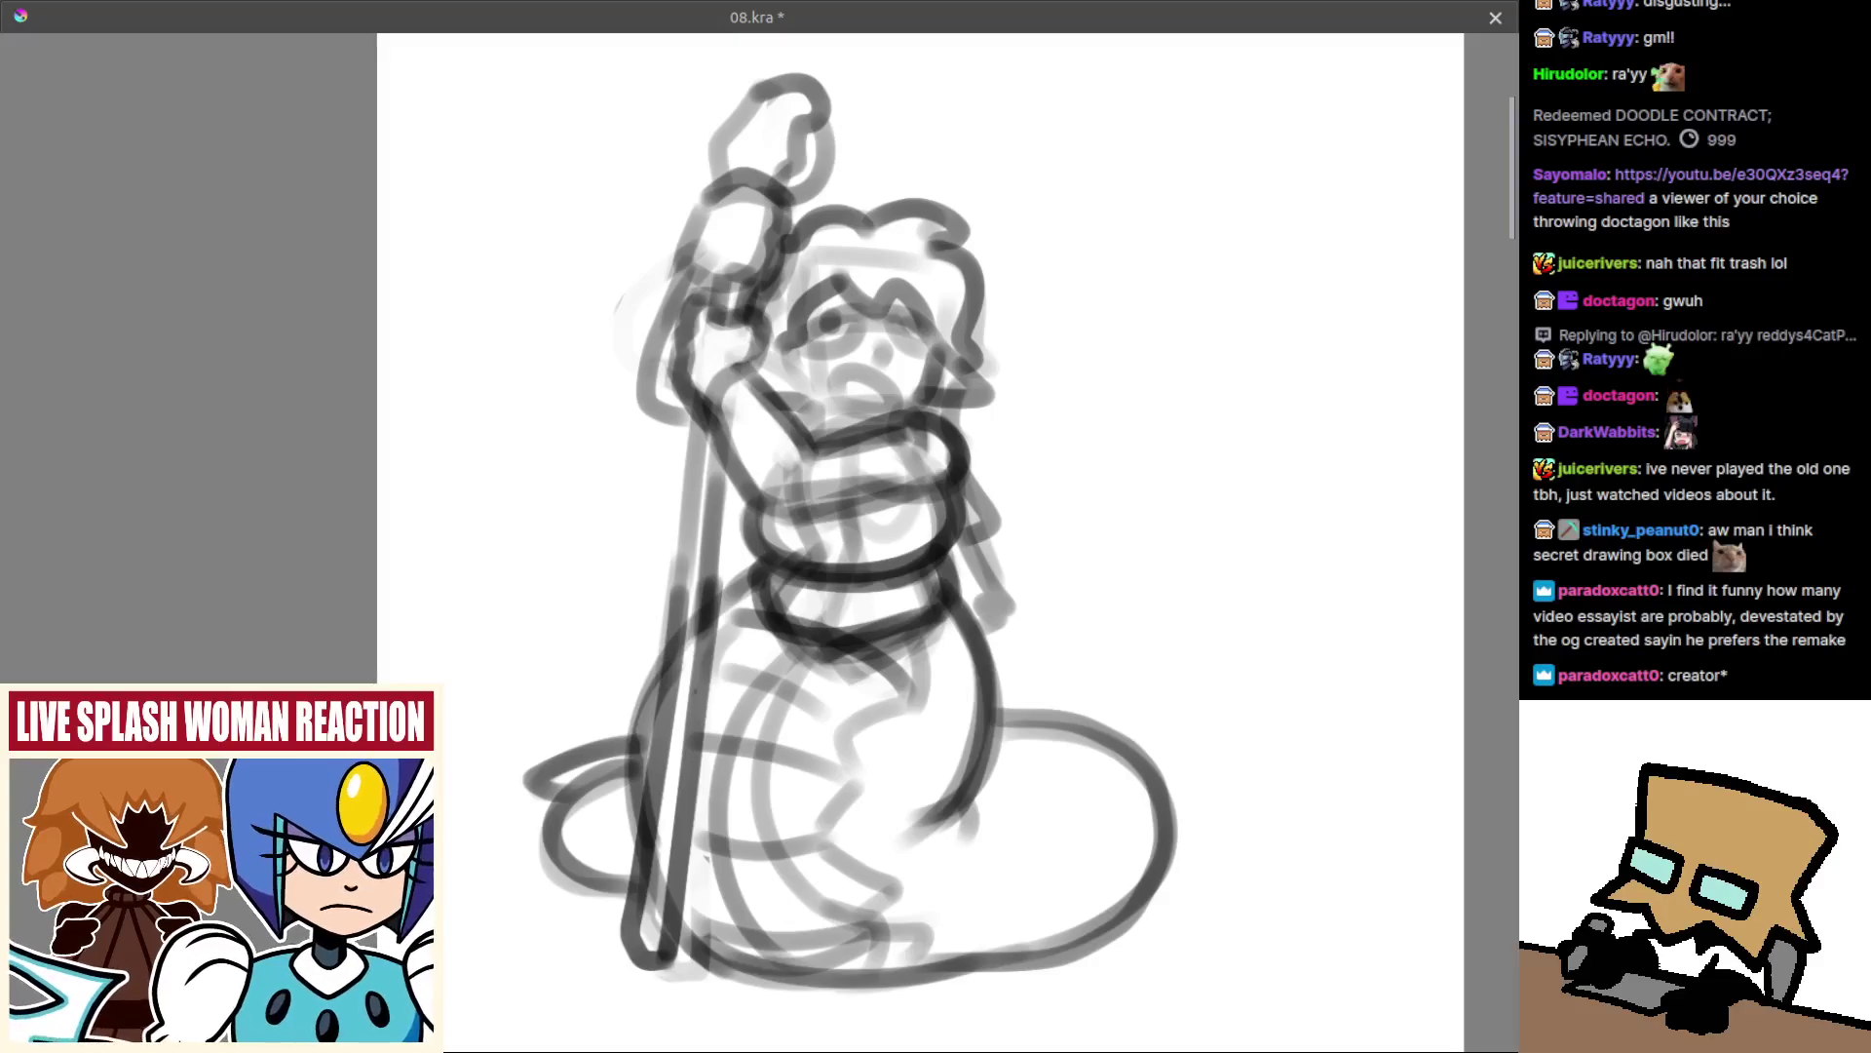
pyautogui.moveTo(894, 541)
pyautogui.mouseDown()
pyautogui.moveTo(863, 625)
pyautogui.moveTo(995, 649)
pyautogui.mouseUp()
pyautogui.scroll(-2, 858, 619)
pyautogui.scroll(3, 843, 619)
pyautogui.press('m')
pyautogui.moveTo(919, 600); pyautogui.dragTo(998, 559)
pyautogui.moveTo(794, 664); pyautogui.dragTo(806, 623)
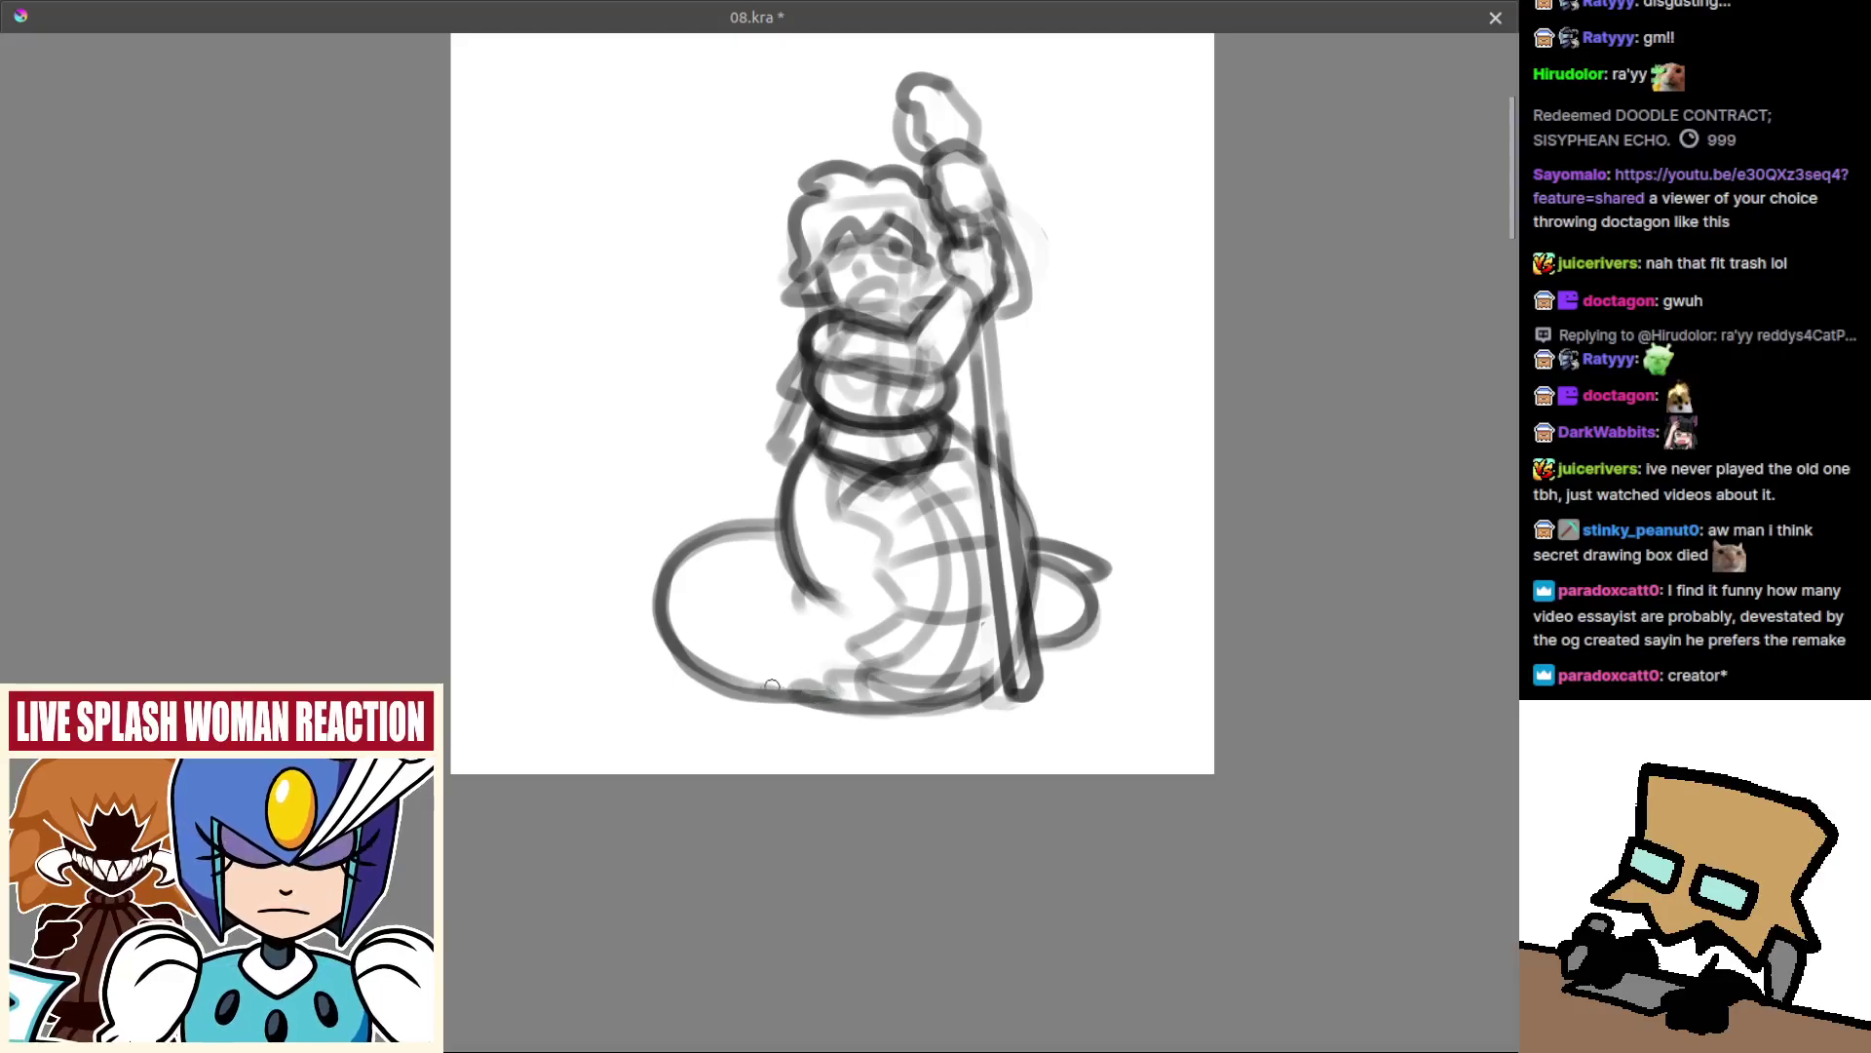
# Strengthen the underside of the large tail coil with bold lines, undoing unwanted strokes there and beside the spear.
pyautogui.moveTo(762, 686)
pyautogui.mouseDown()
pyautogui.moveTo(799, 685)
pyautogui.moveTo(687, 671)
pyautogui.moveTo(671, 631)
pyautogui.mouseUp()
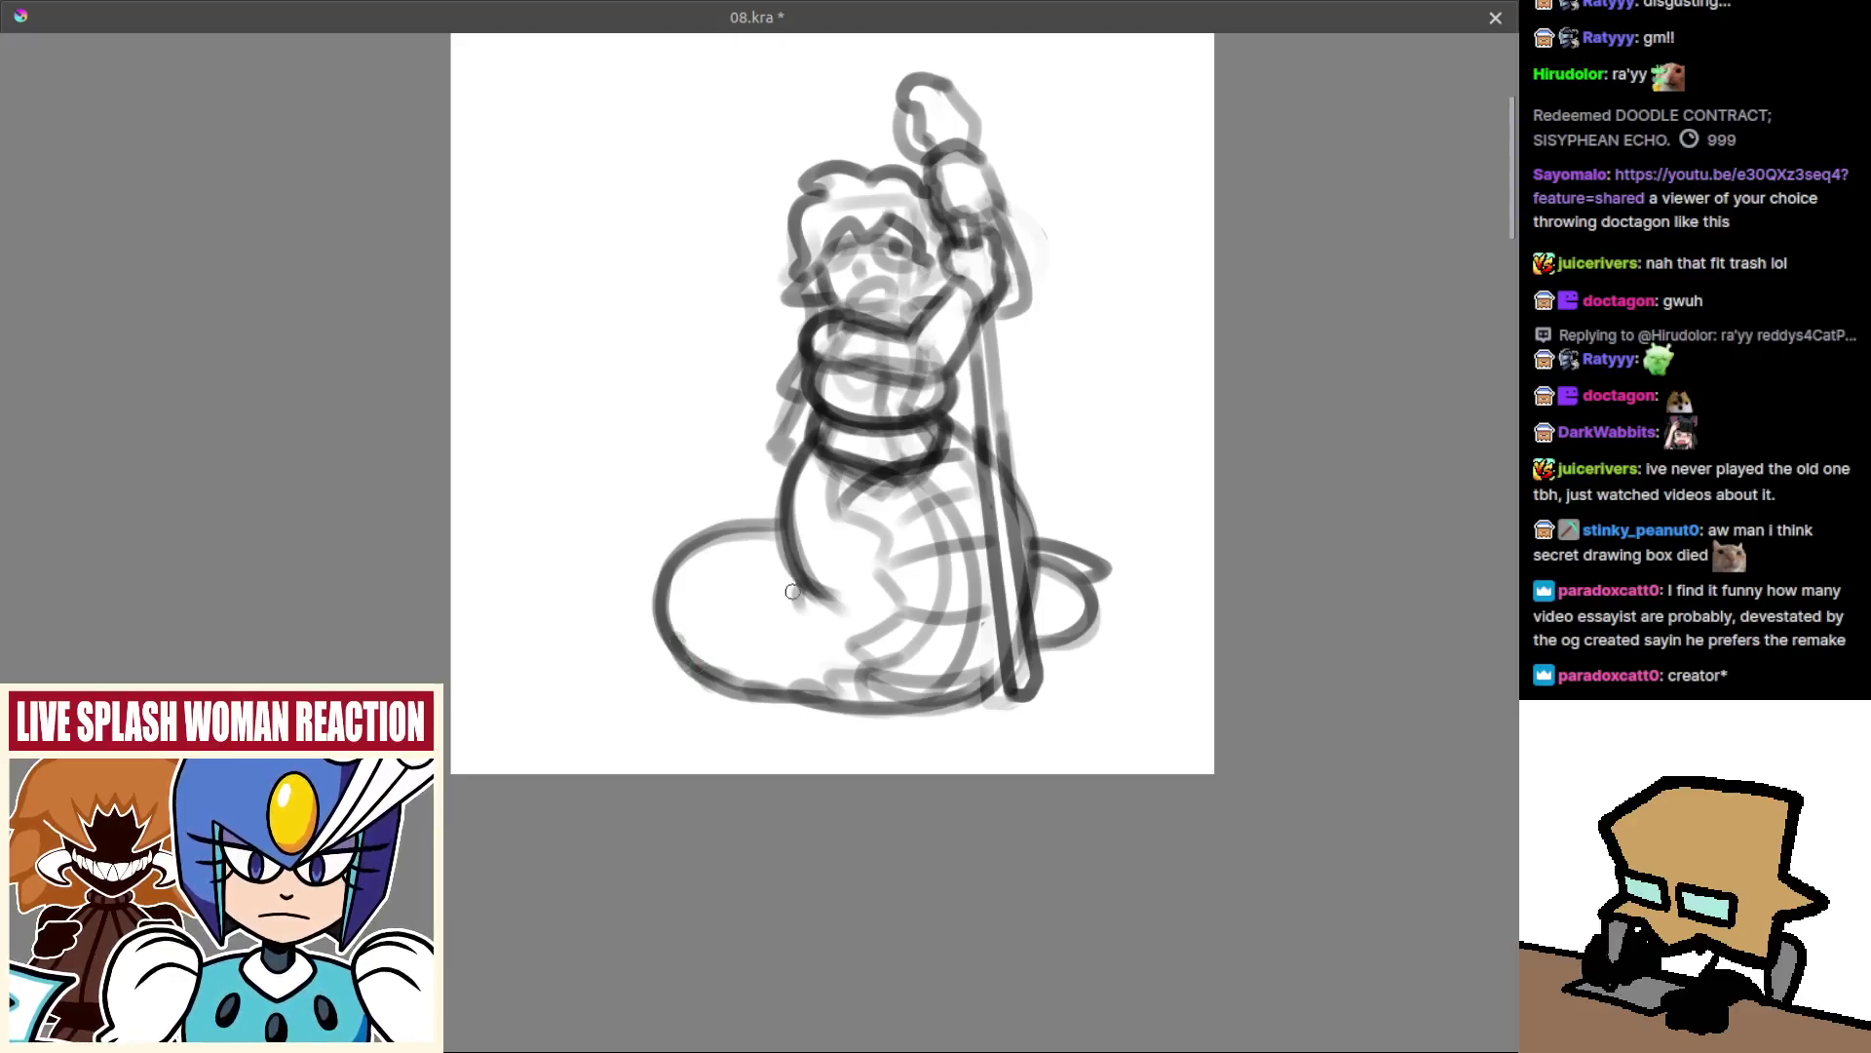
pyautogui.hotkey('ctrl', 'z')
pyautogui.moveTo(798, 509)
pyautogui.mouseDown()
pyautogui.moveTo(837, 592)
pyautogui.moveTo(848, 801)
pyautogui.moveTo(819, 668)
pyautogui.mouseUp()
pyautogui.moveTo(696, 595); pyautogui.dragTo(871, 632)
pyautogui.hotkey('ctrl', 'z')
pyautogui.moveTo(721, 609); pyautogui.dragTo(915, 635)
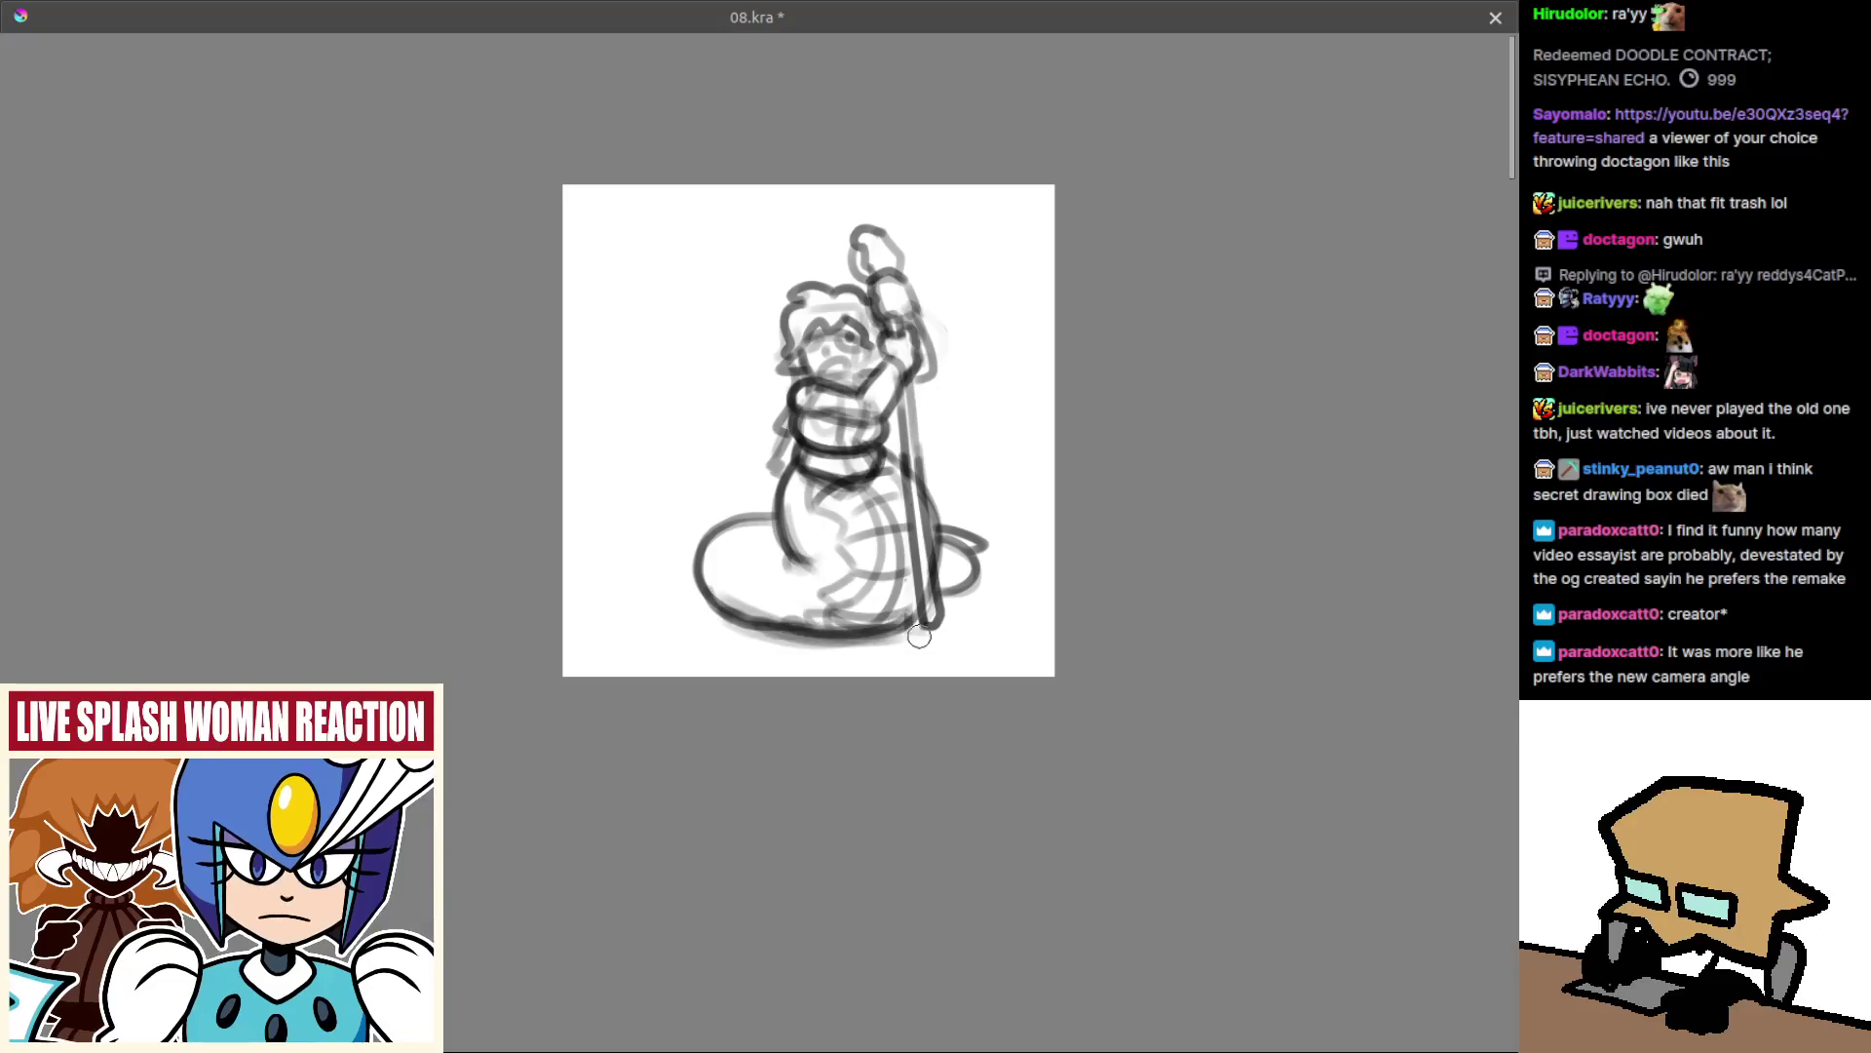
pyautogui.press('m')
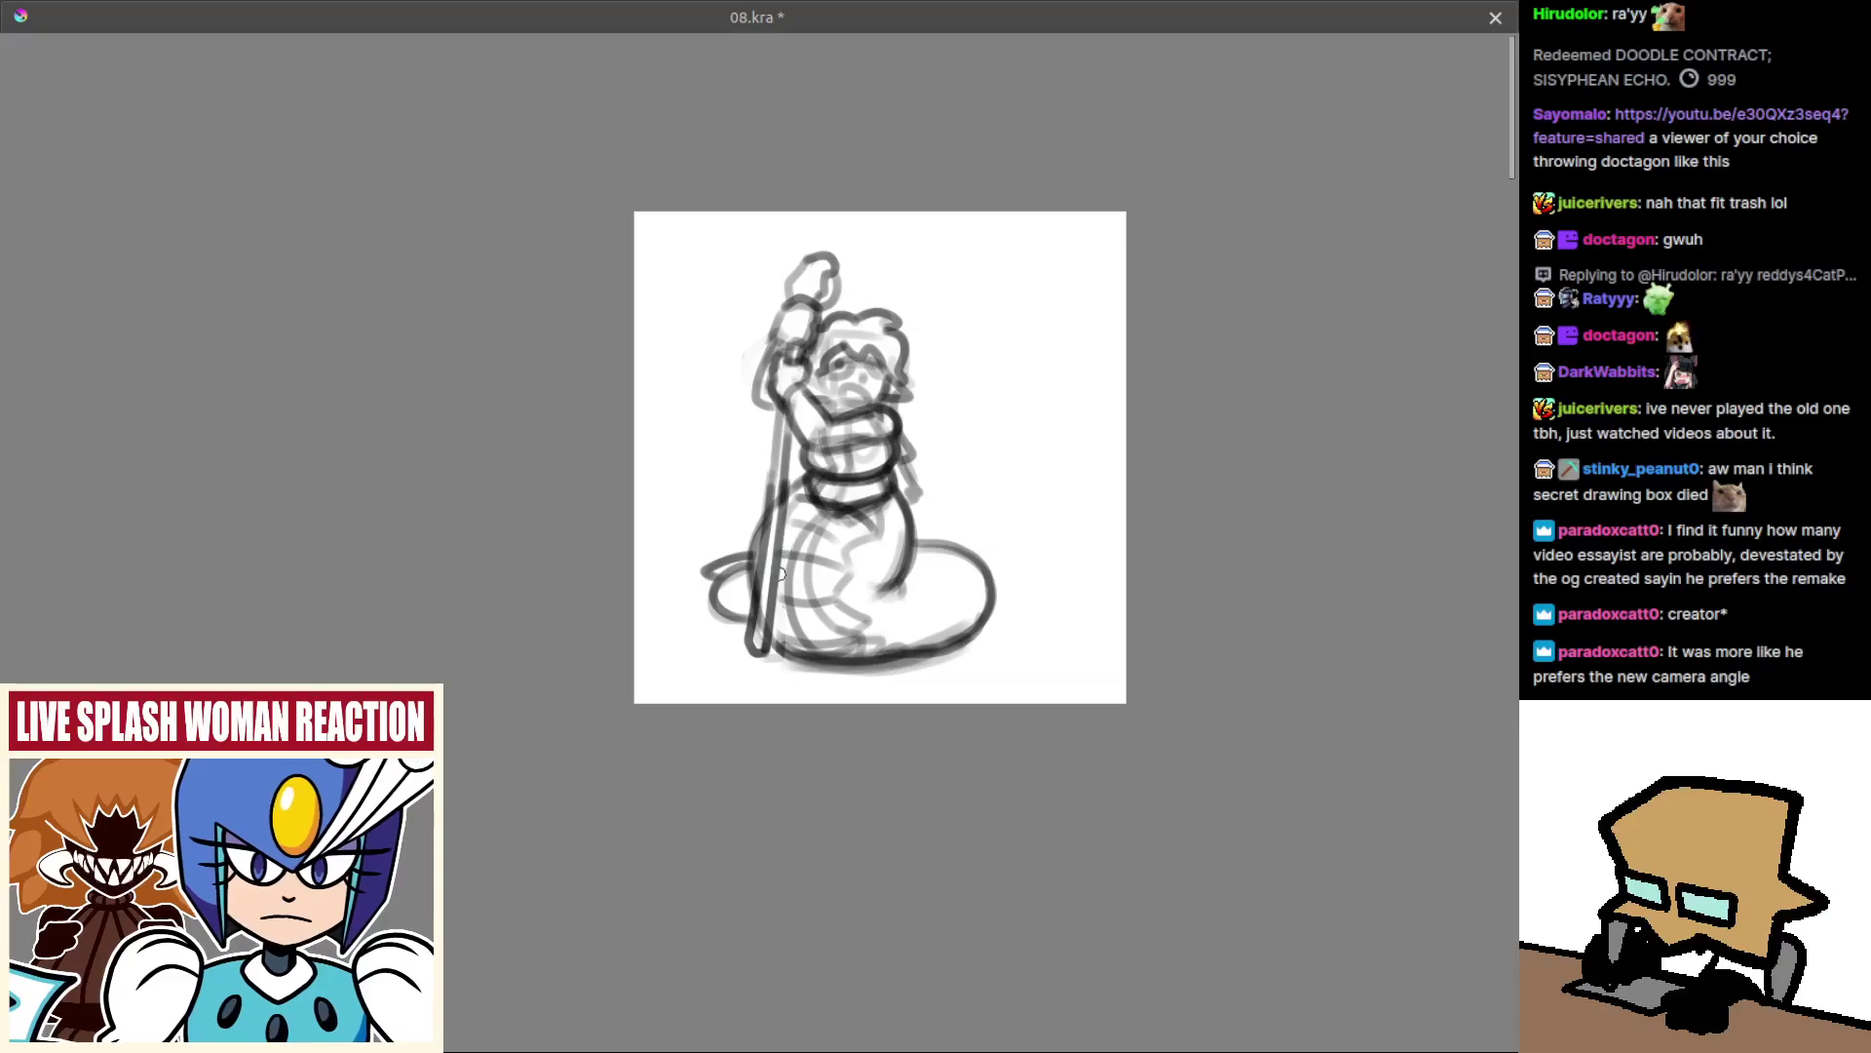
pyautogui.moveTo(789, 491)
pyautogui.mouseDown()
pyautogui.moveTo(781, 617)
pyautogui.moveTo(757, 651)
pyautogui.mouseUp()
pyautogui.hotkey('ctrl', 'z')
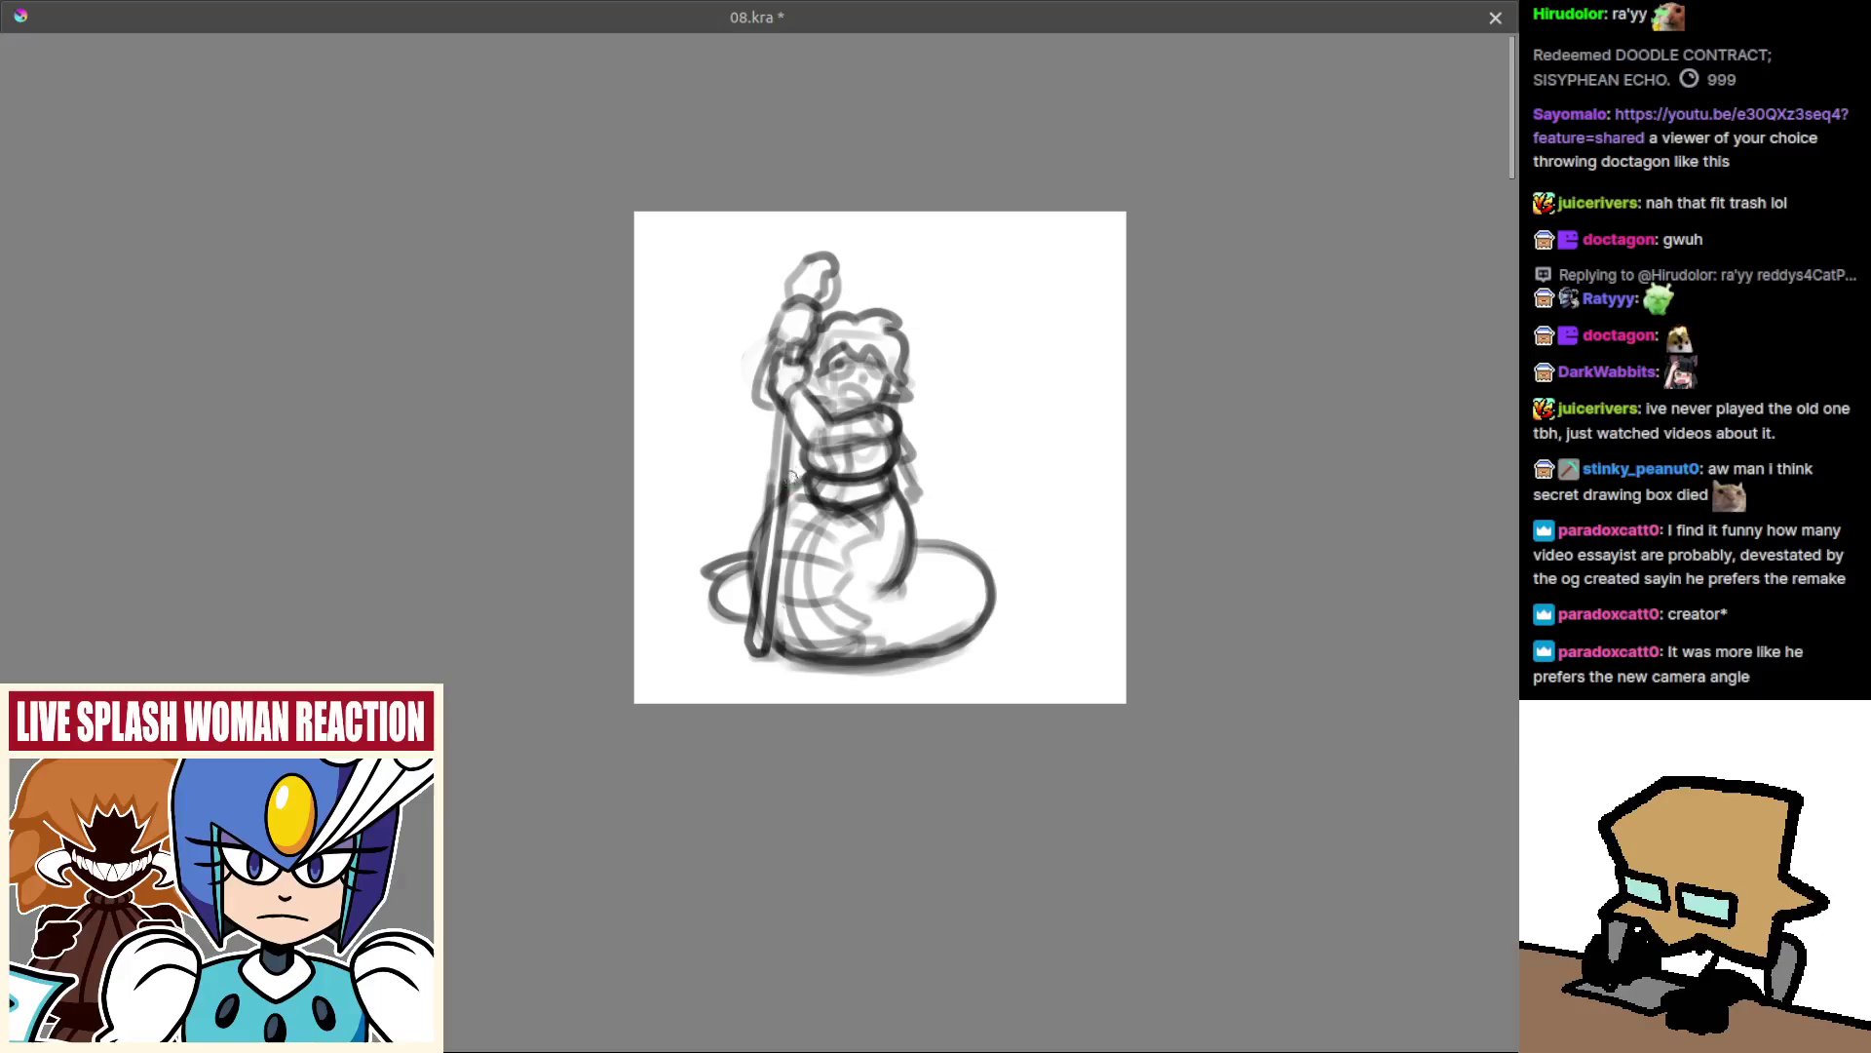
# Darken the lower edge of the arm crossing the chest, undoing unwanted strokes.
pyautogui.moveTo(840, 421); pyautogui.dragTo(840, 370)
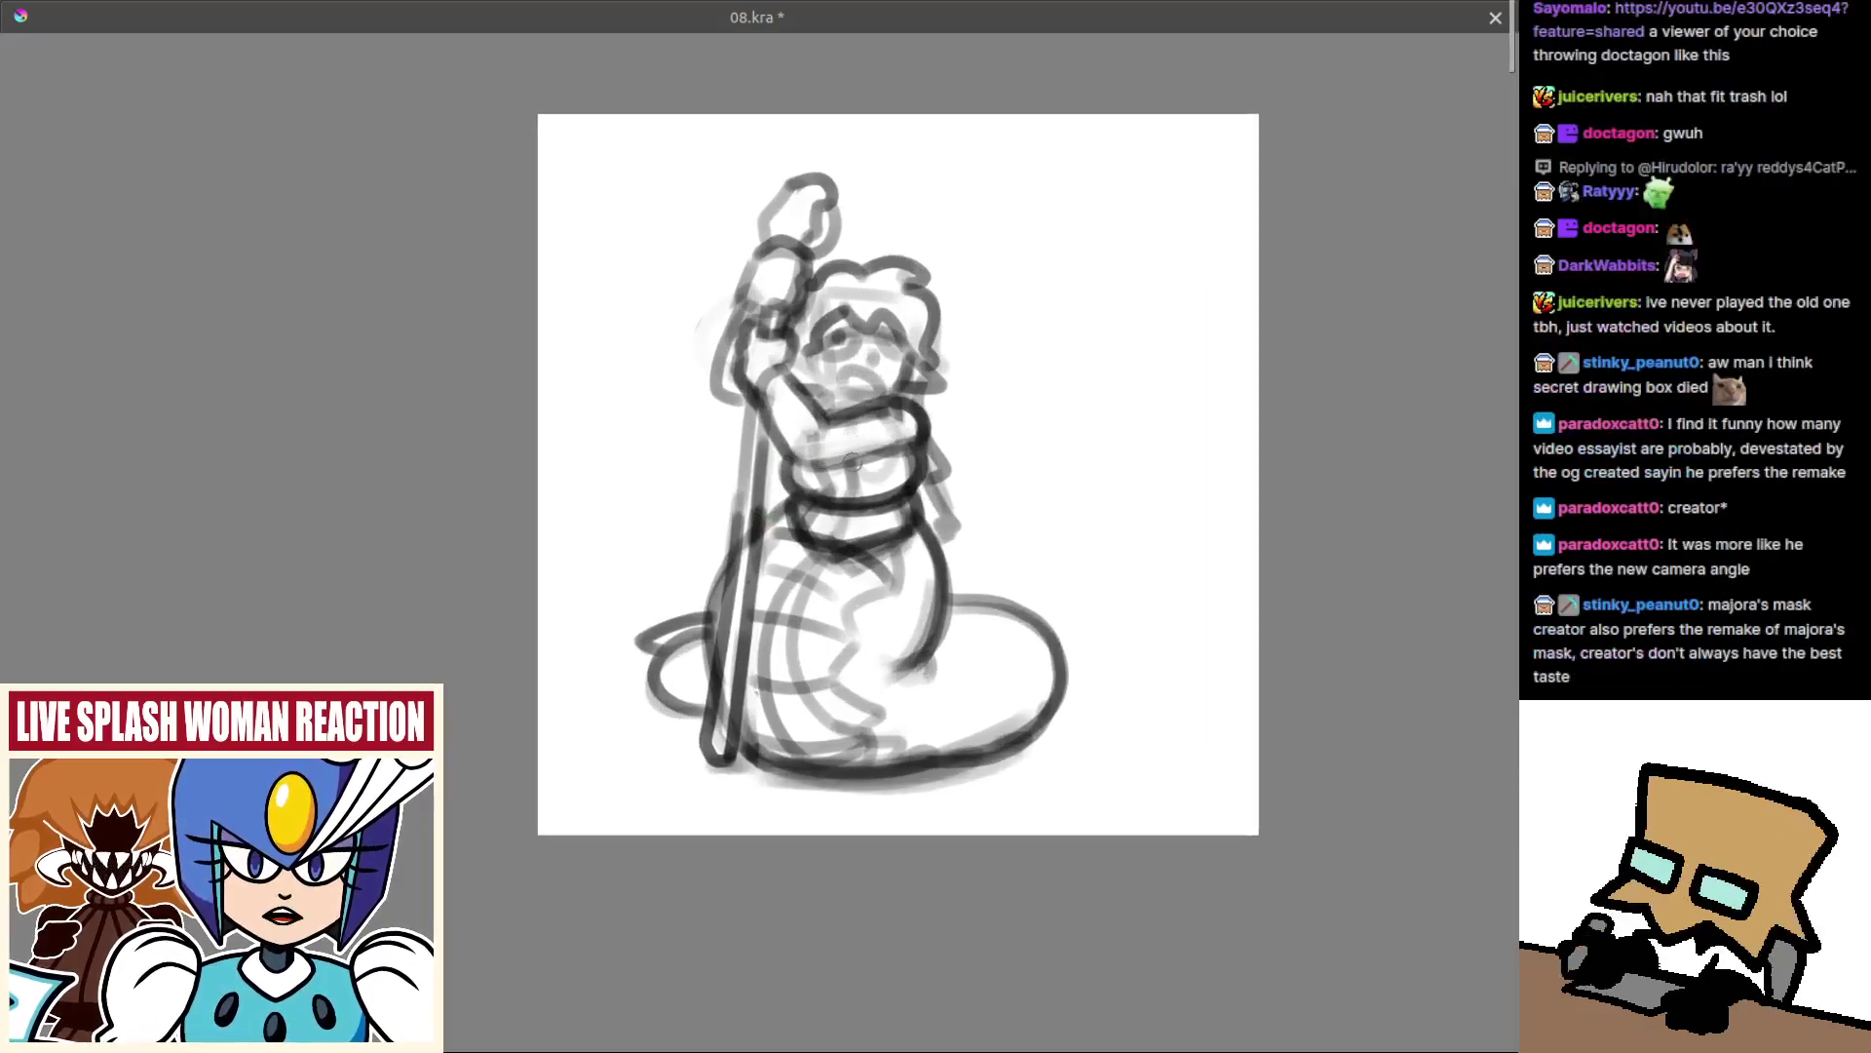
pyautogui.scroll(2, 846, 442)
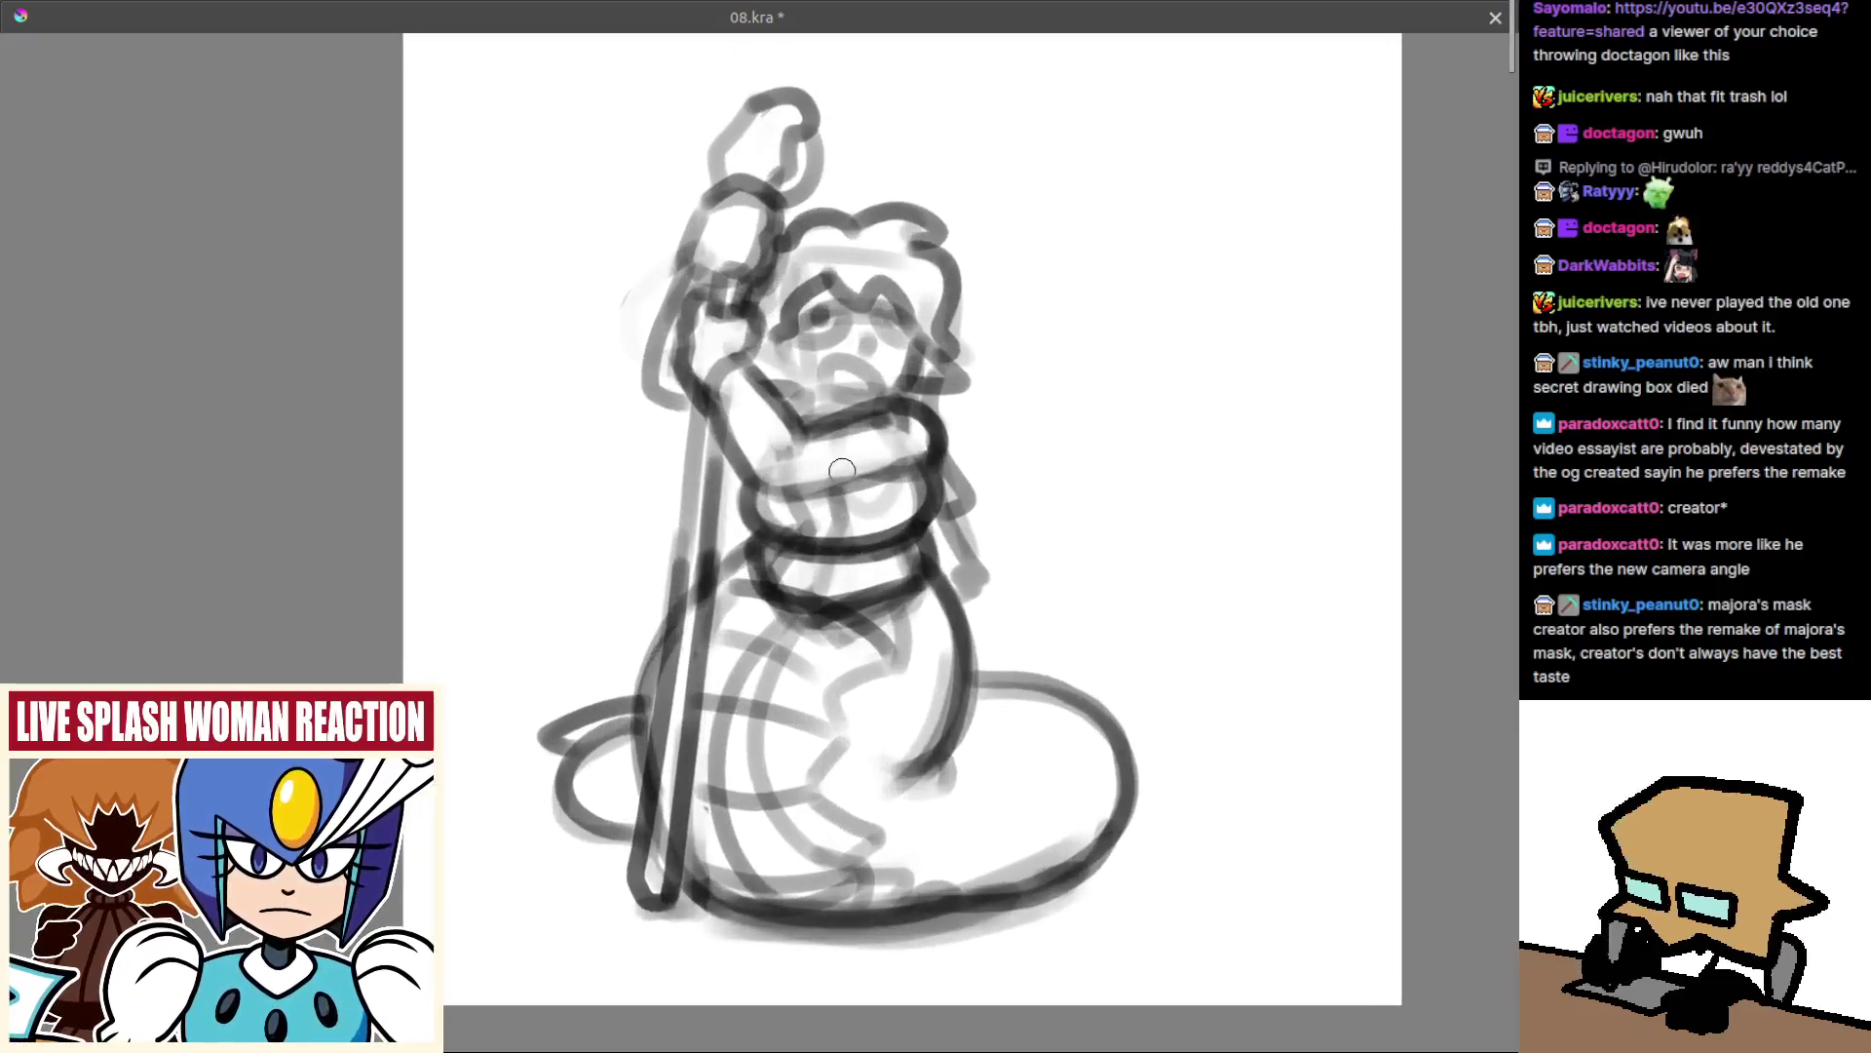
pyautogui.moveTo(842, 471)
pyautogui.mouseDown()
pyautogui.moveTo(866, 436)
pyautogui.moveTo(851, 486)
pyautogui.mouseUp()
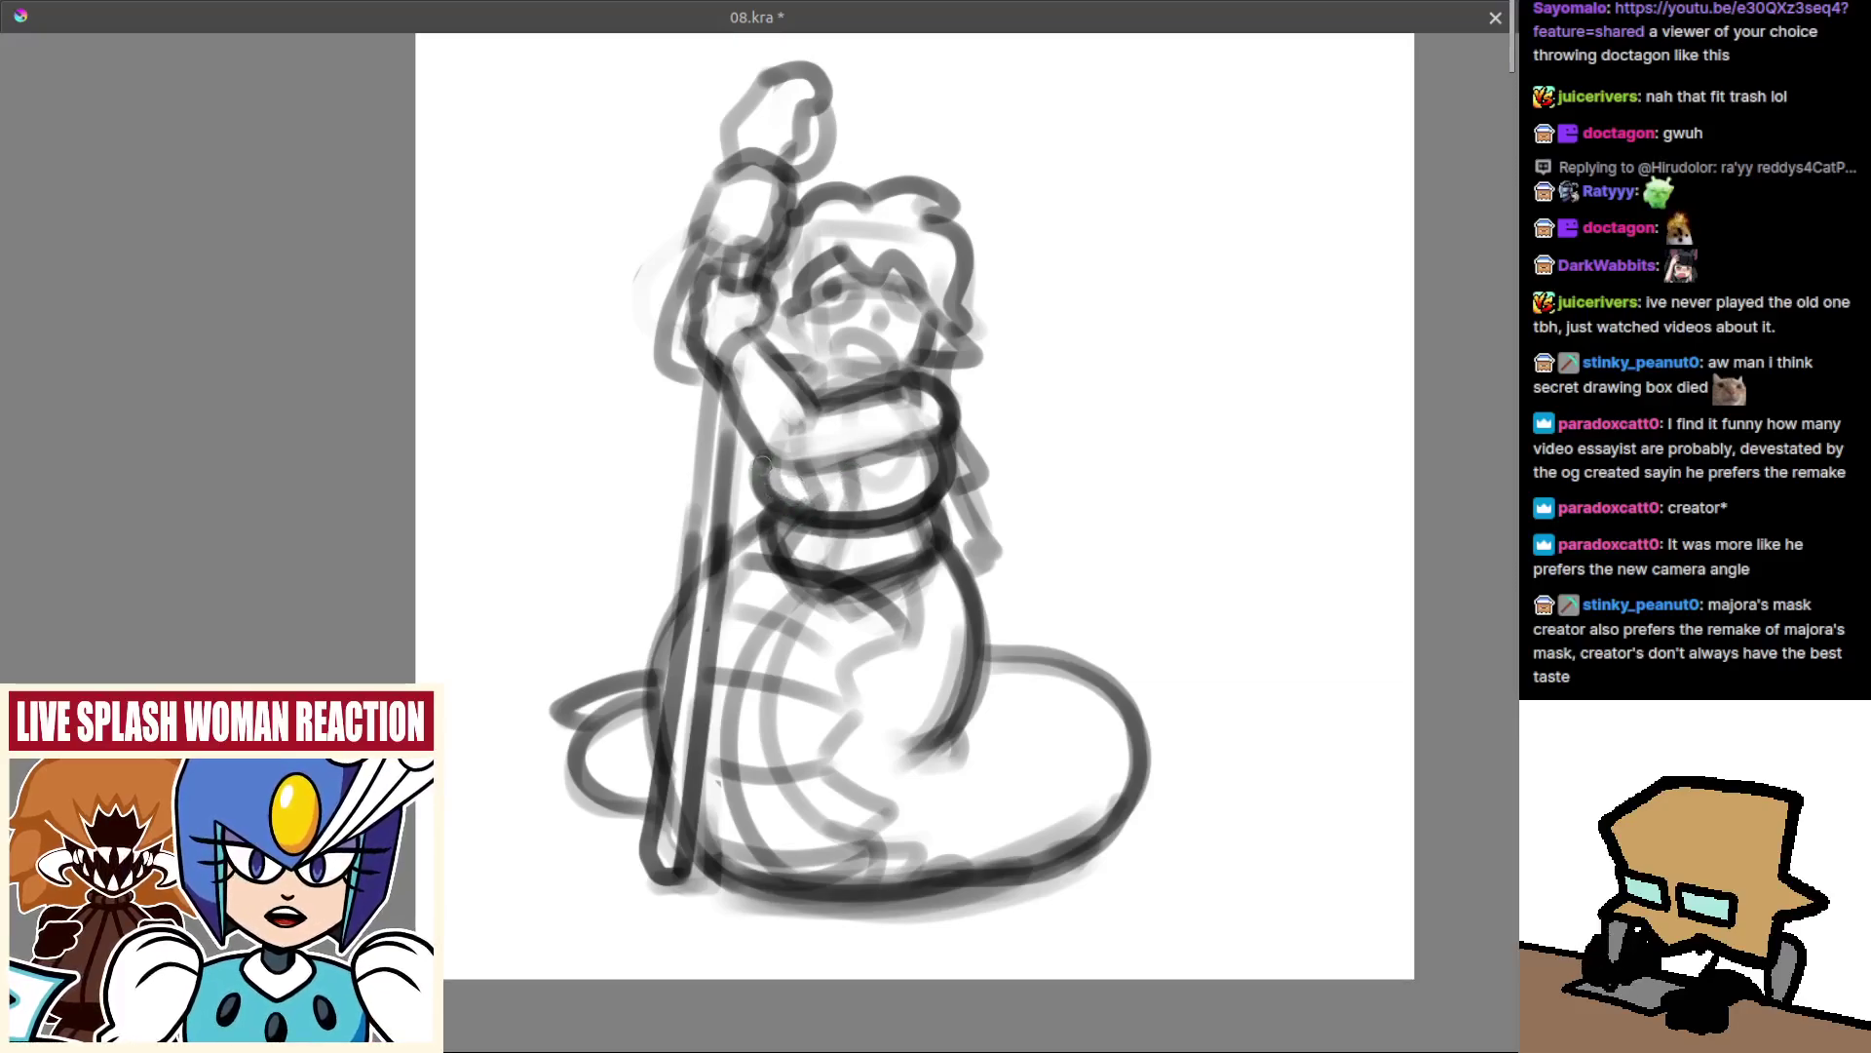
pyautogui.hotkey('ctrl', 'z')
pyautogui.moveTo(758, 458)
pyautogui.mouseDown()
pyautogui.moveTo(874, 522)
pyautogui.moveTo(764, 455)
pyautogui.moveTo(749, 460)
pyautogui.moveTo(831, 503)
pyautogui.moveTo(752, 474)
pyautogui.moveTo(877, 530)
pyautogui.mouseUp()
pyautogui.hotkey('ctrl', 'z')
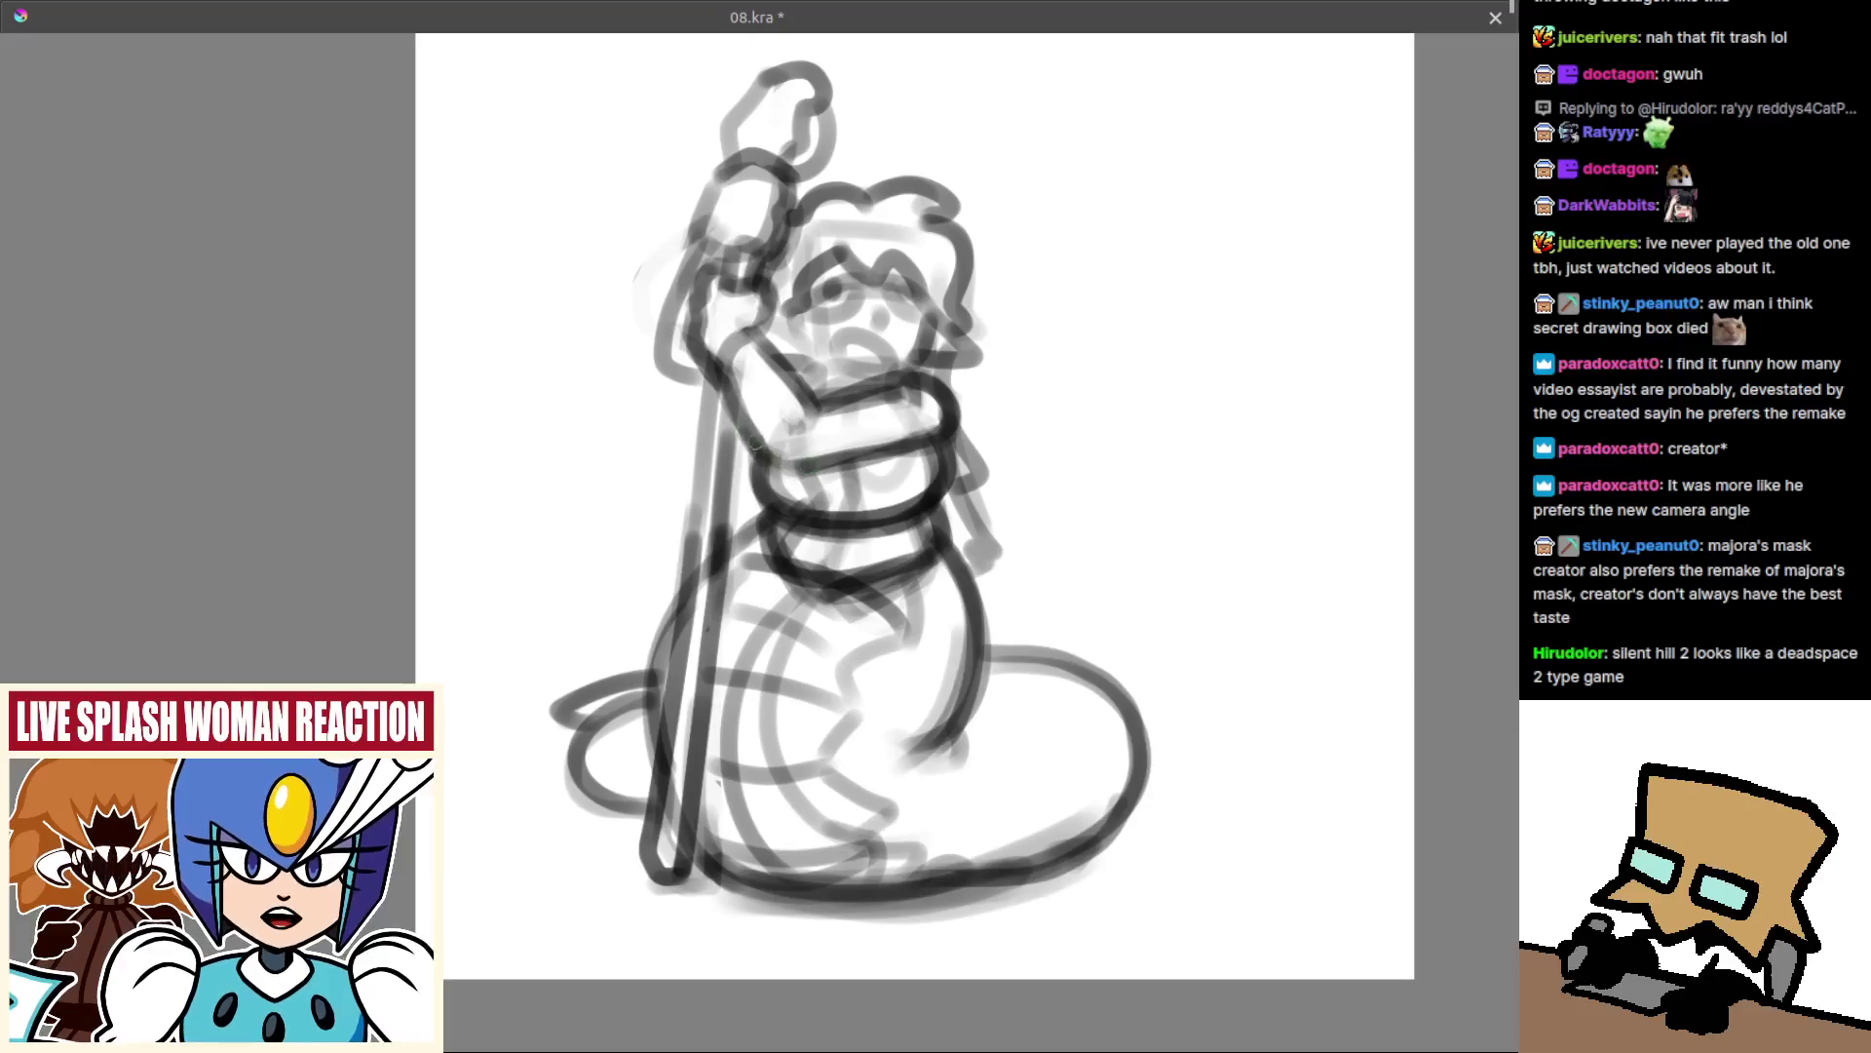
# Clear the sketch lines inside the rounded shoulder and the arm crossing the chest, undoing unwanted attempts.
pyautogui.scroll(-2, 847, 423)
pyautogui.press('m')
pyautogui.moveTo(824, 457); pyautogui.dragTo(858, 512)
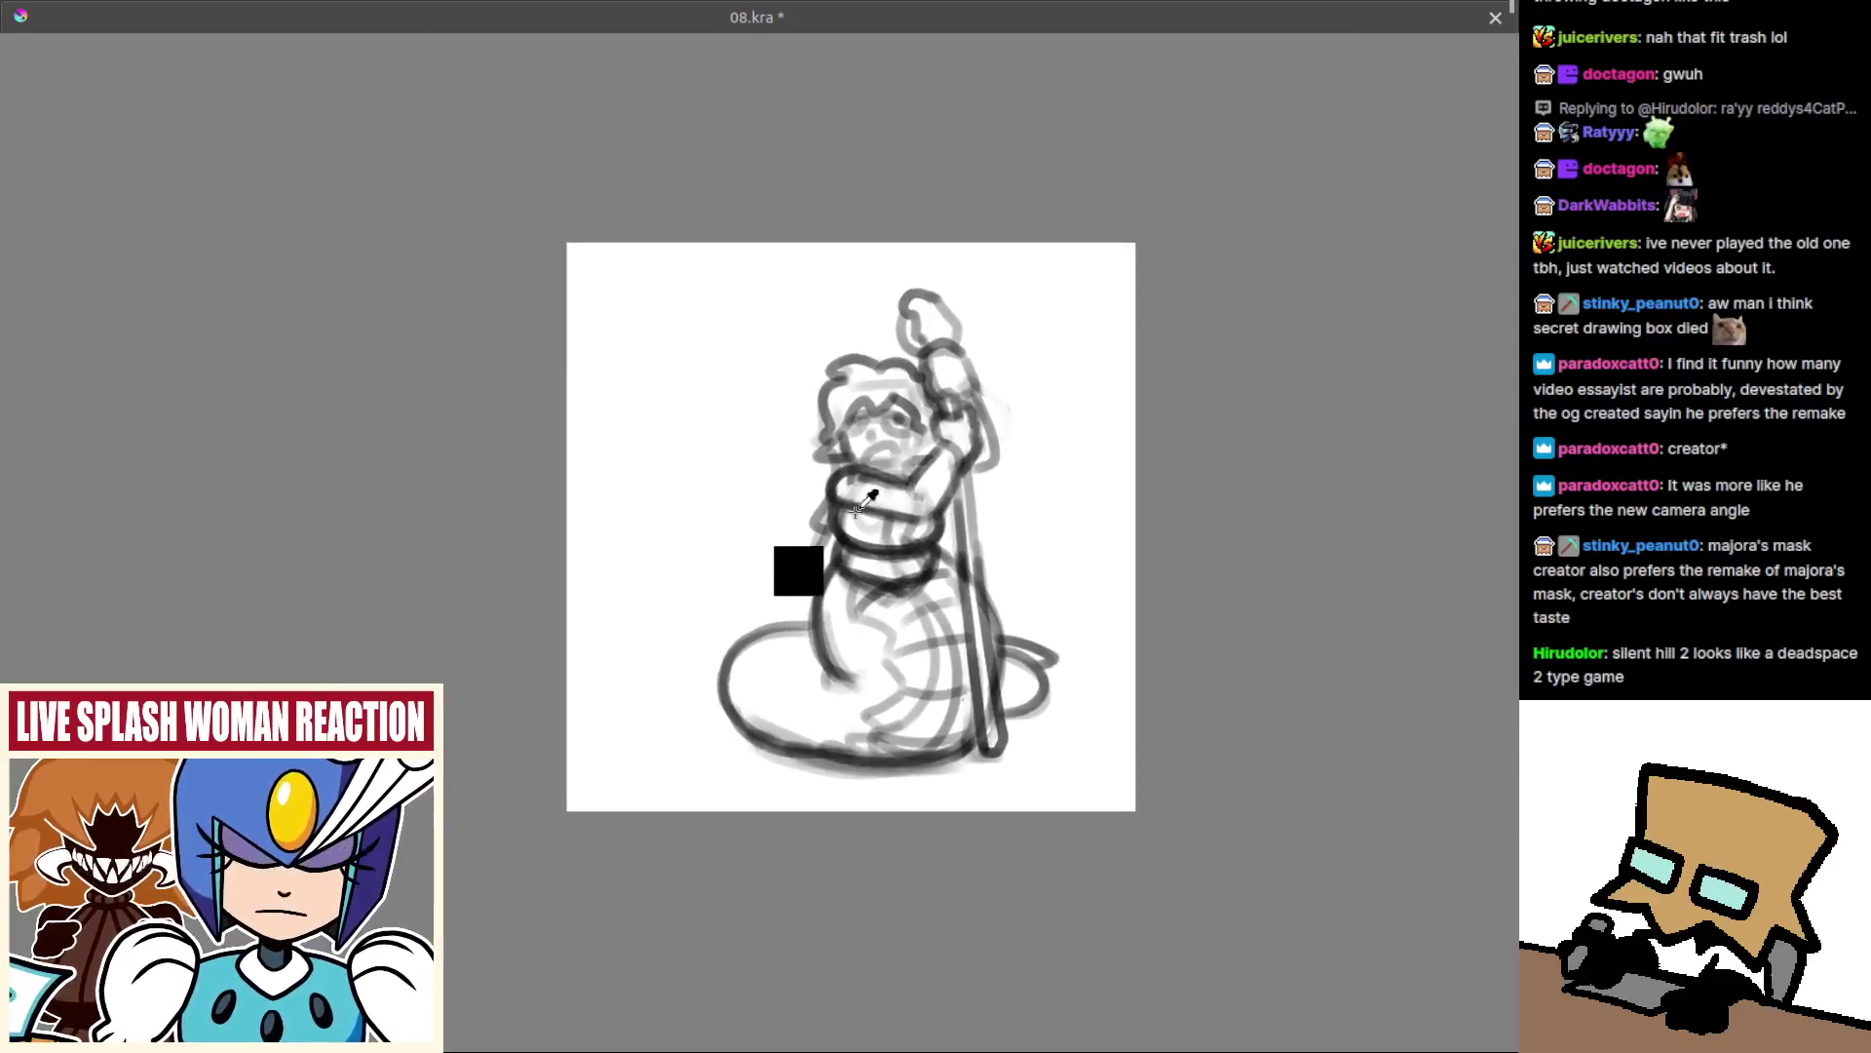
pyautogui.scroll(3, 870, 501)
pyautogui.moveTo(830, 447)
pyautogui.mouseDown()
pyautogui.moveTo(871, 429)
pyautogui.moveTo(834, 449)
pyautogui.moveTo(789, 433)
pyautogui.moveTo(868, 429)
pyautogui.moveTo(818, 519)
pyautogui.mouseUp()
pyautogui.hotkey('ctrl', 'z')
pyautogui.hotkey('ctrl', 'z')
pyautogui.moveTo(867, 421)
pyautogui.mouseDown()
pyautogui.moveTo(819, 489)
pyautogui.moveTo(810, 605)
pyautogui.moveTo(766, 599)
pyautogui.mouseUp()
pyautogui.hotkey('ctrl', 'z')
pyautogui.moveTo(882, 536)
pyautogui.mouseDown()
pyautogui.moveTo(884, 492)
pyautogui.moveTo(868, 510)
pyautogui.mouseUp()
pyautogui.moveTo(950, 431); pyautogui.dragTo(950, 365)
pyautogui.press('m')
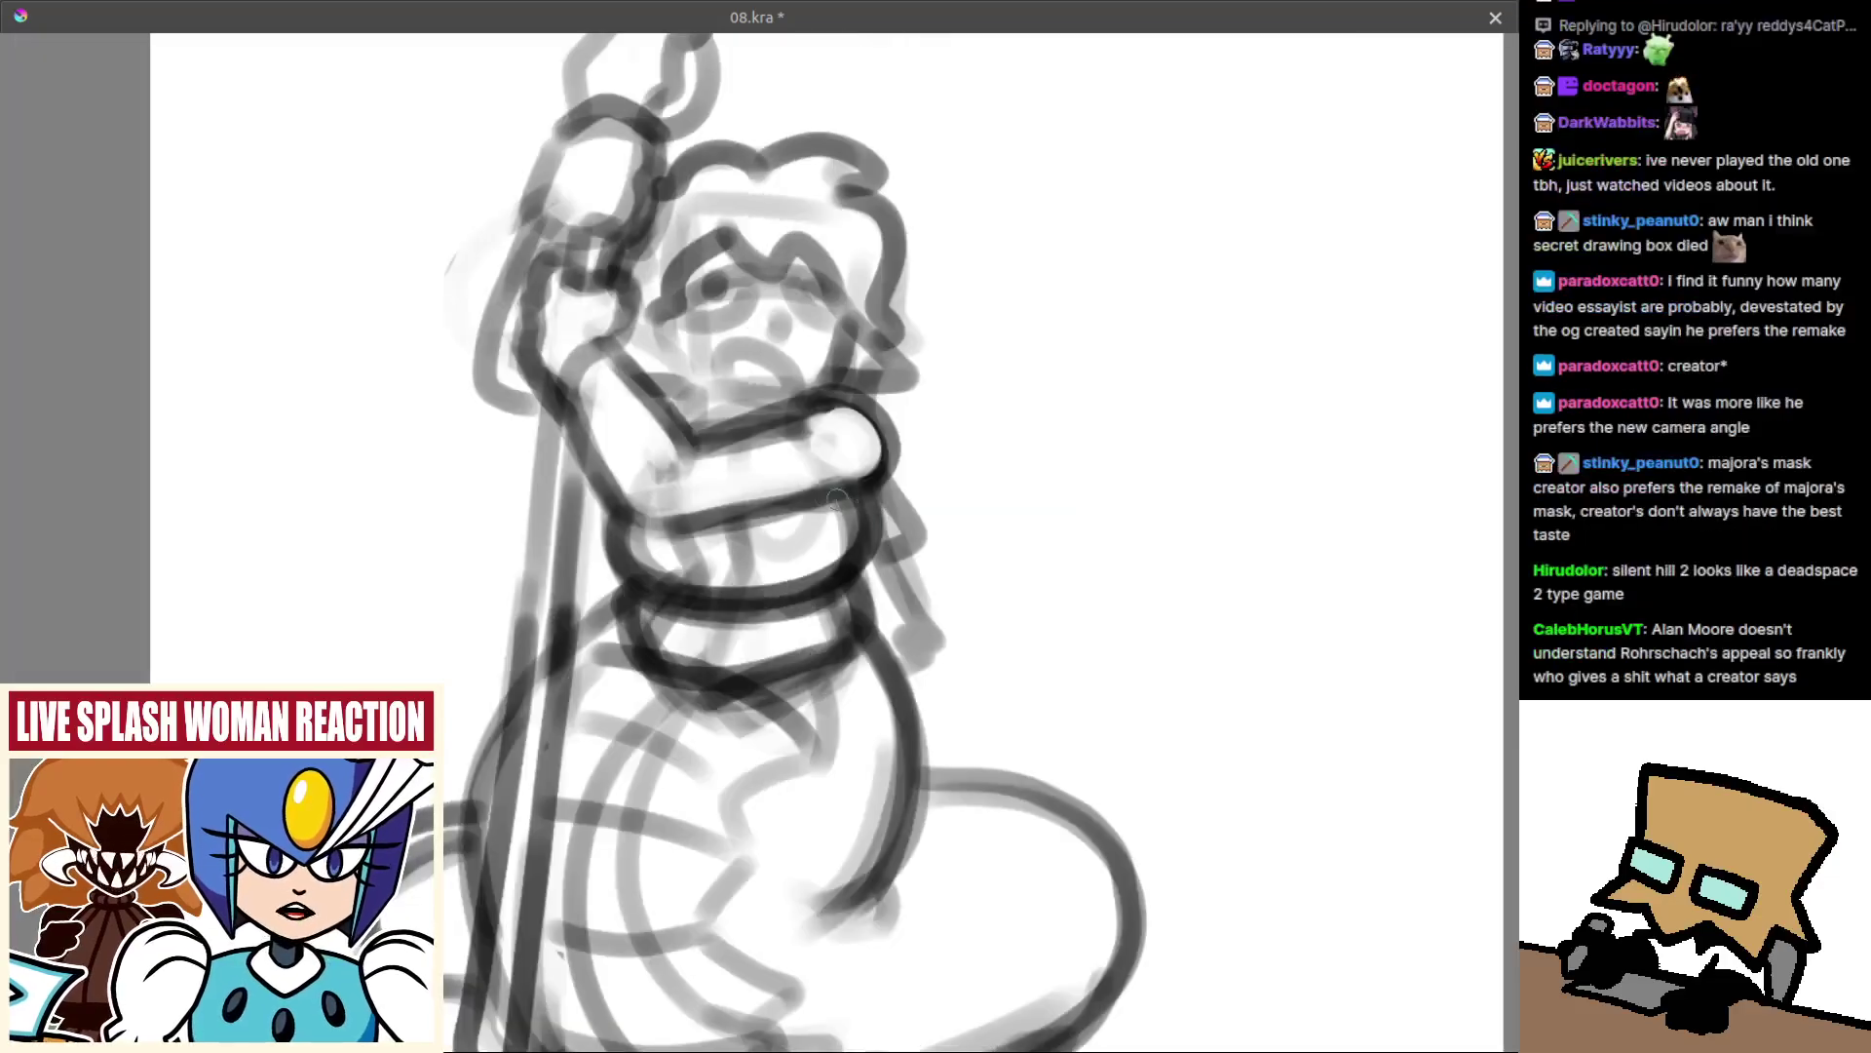
# Darken the curved outline hanging beside the raised spear hand and tidy the raised arm, undoing unwanted strokes.
pyautogui.scroll(-4, 848, 497)
pyautogui.moveTo(898, 570)
pyautogui.mouseDown()
pyautogui.moveTo(898, 526)
pyautogui.moveTo(785, 496)
pyautogui.mouseUp()
pyautogui.moveTo(785, 496); pyautogui.dragTo(784, 537)
pyautogui.scroll(3, 786, 537)
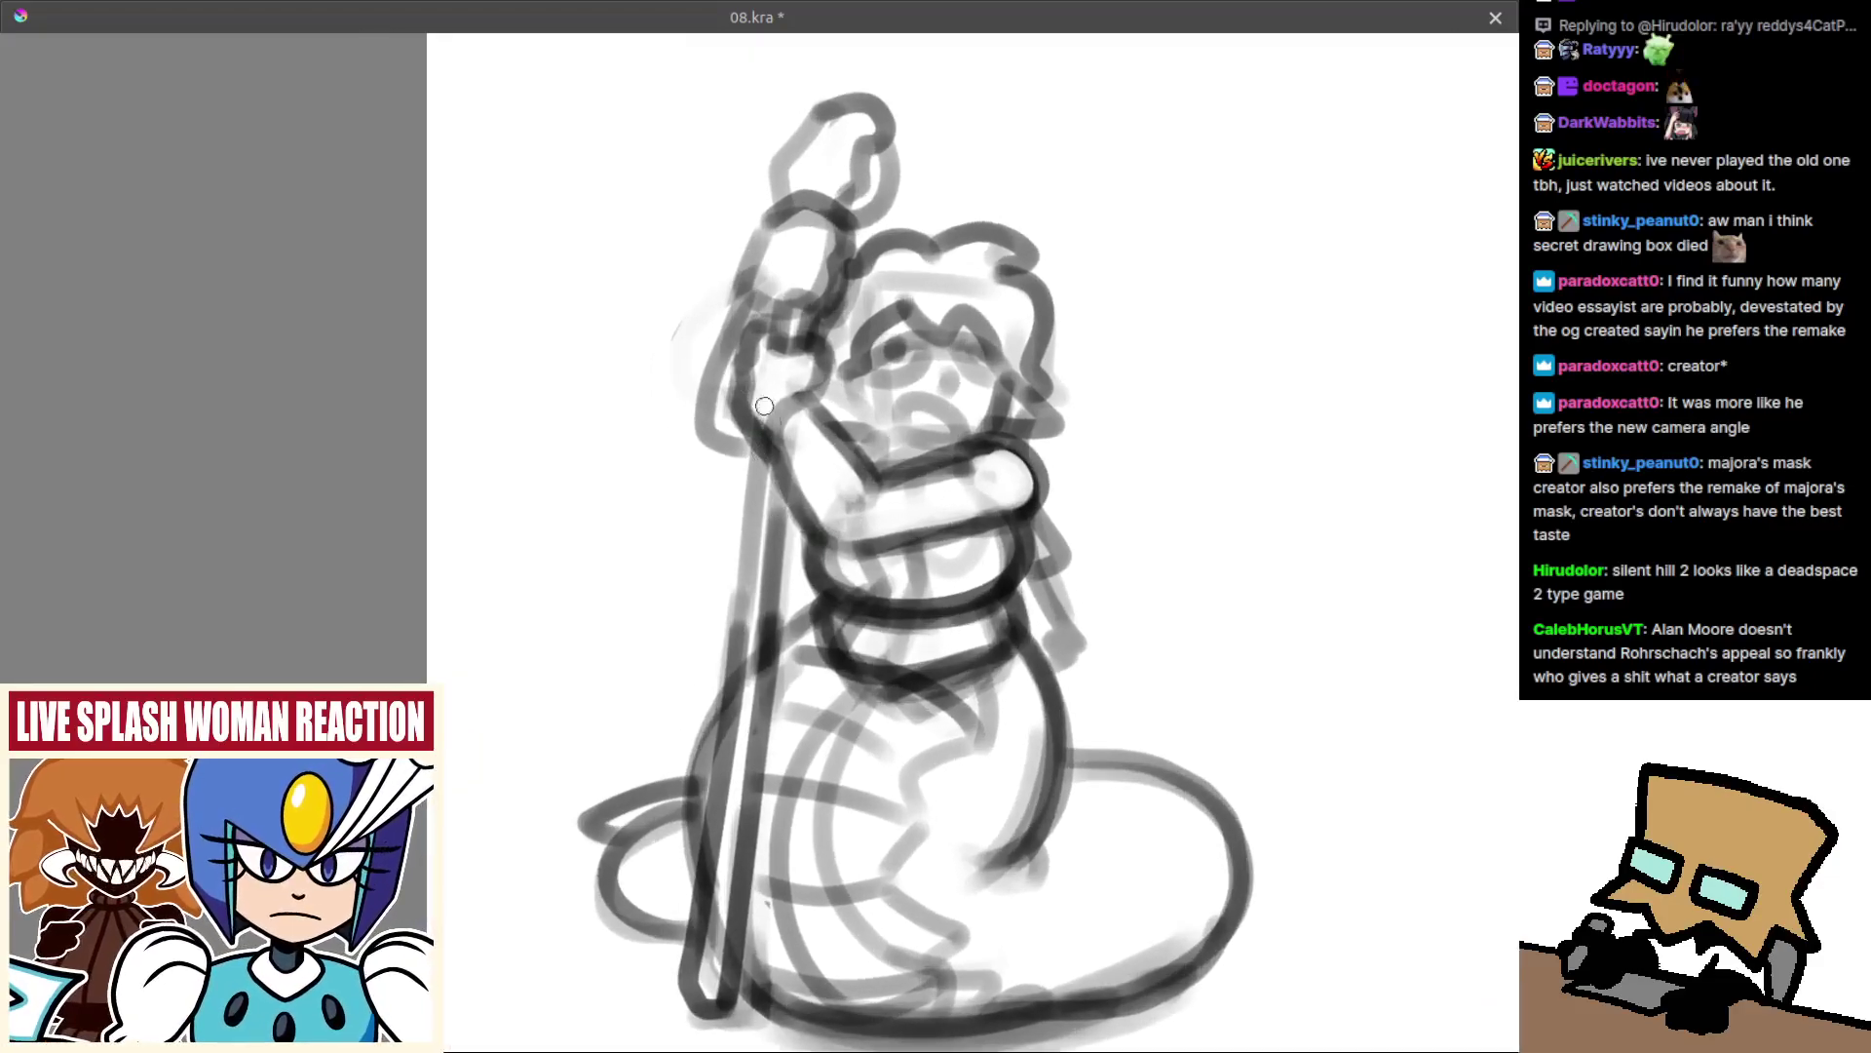
pyautogui.moveTo(756, 388); pyautogui.dragTo(783, 430)
pyautogui.hotkey('ctrl', 'z')
pyautogui.moveTo(772, 340)
pyautogui.mouseDown()
pyautogui.moveTo(732, 475)
pyautogui.moveTo(754, 482)
pyautogui.moveTo(727, 456)
pyautogui.moveTo(743, 474)
pyautogui.mouseUp()
pyautogui.hotkey('ctrl', 'z')
pyautogui.hotkey('ctrl', 'z')
pyautogui.hotkey('ctrl', 'z')
pyautogui.hotkey('ctrl', 'z')
pyautogui.moveTo(765, 349); pyautogui.dragTo(743, 492)
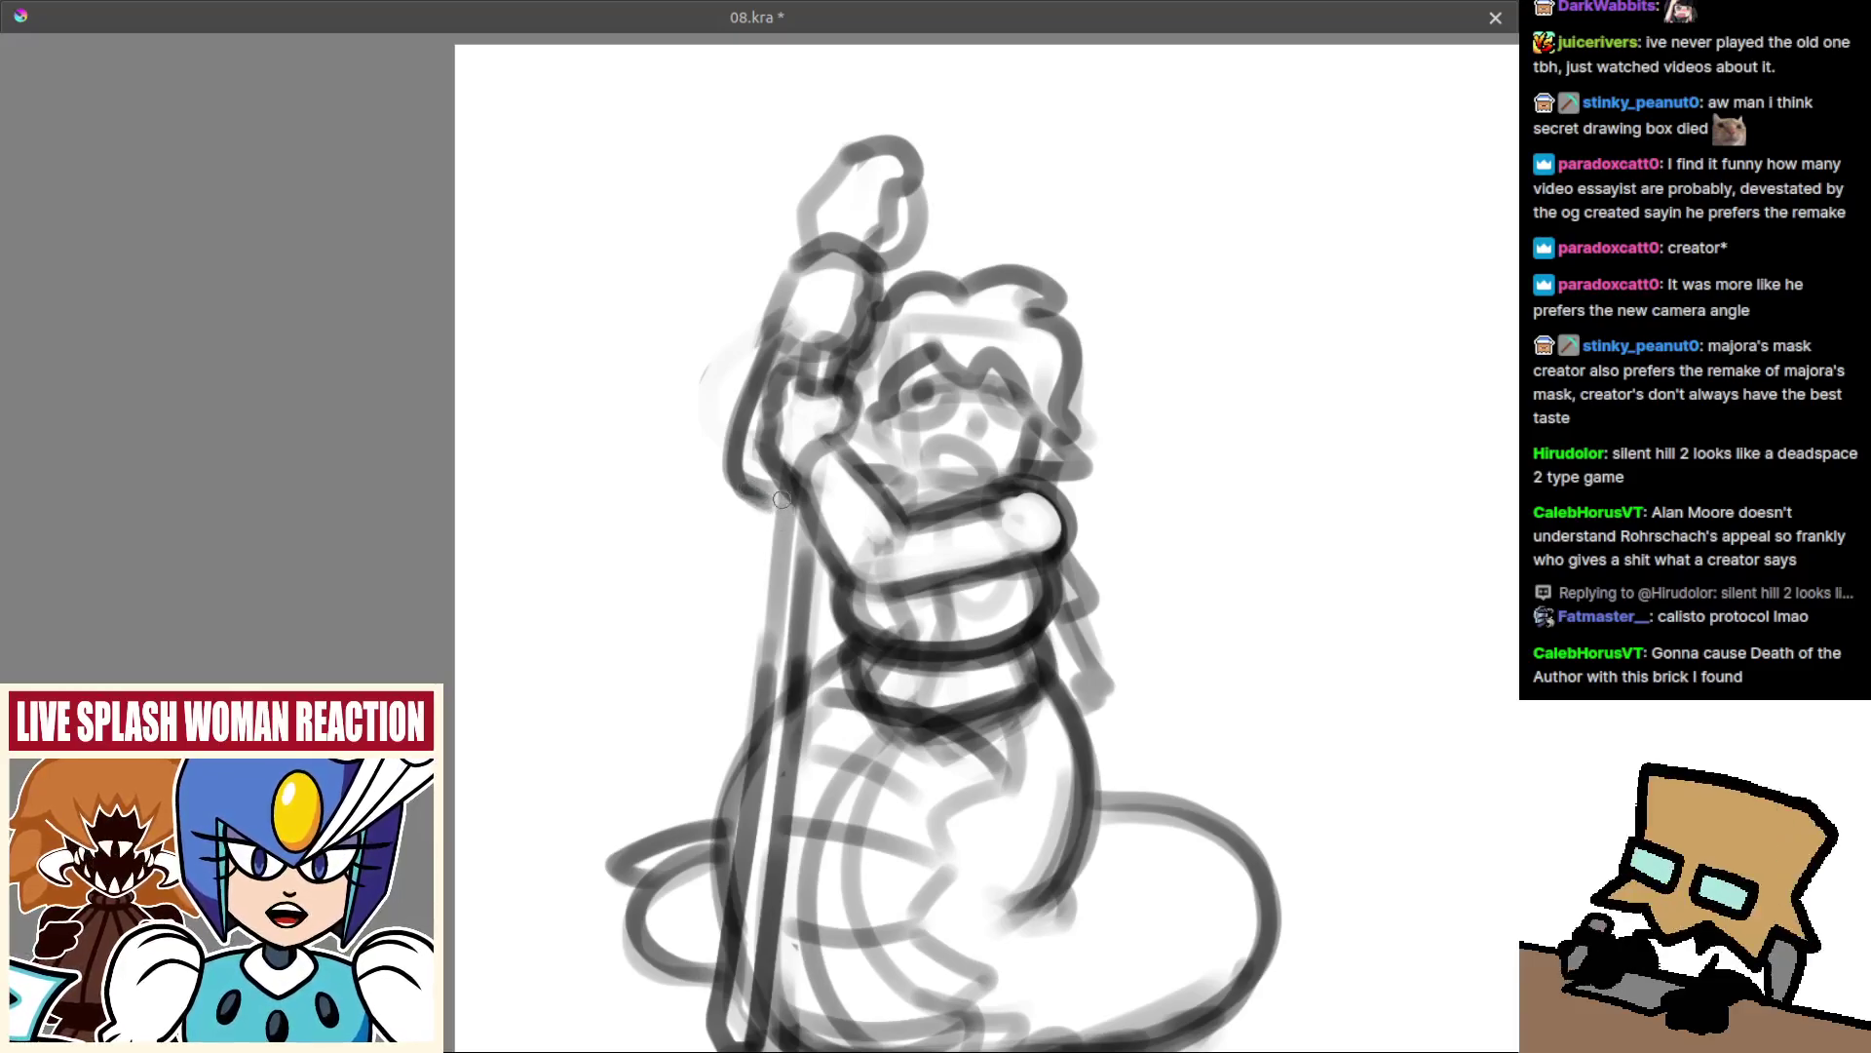
pyautogui.moveTo(838, 446)
pyautogui.mouseDown()
pyautogui.moveTo(877, 482)
pyautogui.moveTo(811, 449)
pyautogui.moveTo(916, 497)
pyautogui.moveTo(870, 496)
pyautogui.mouseUp()
pyautogui.hotkey('ctrl', 'z')
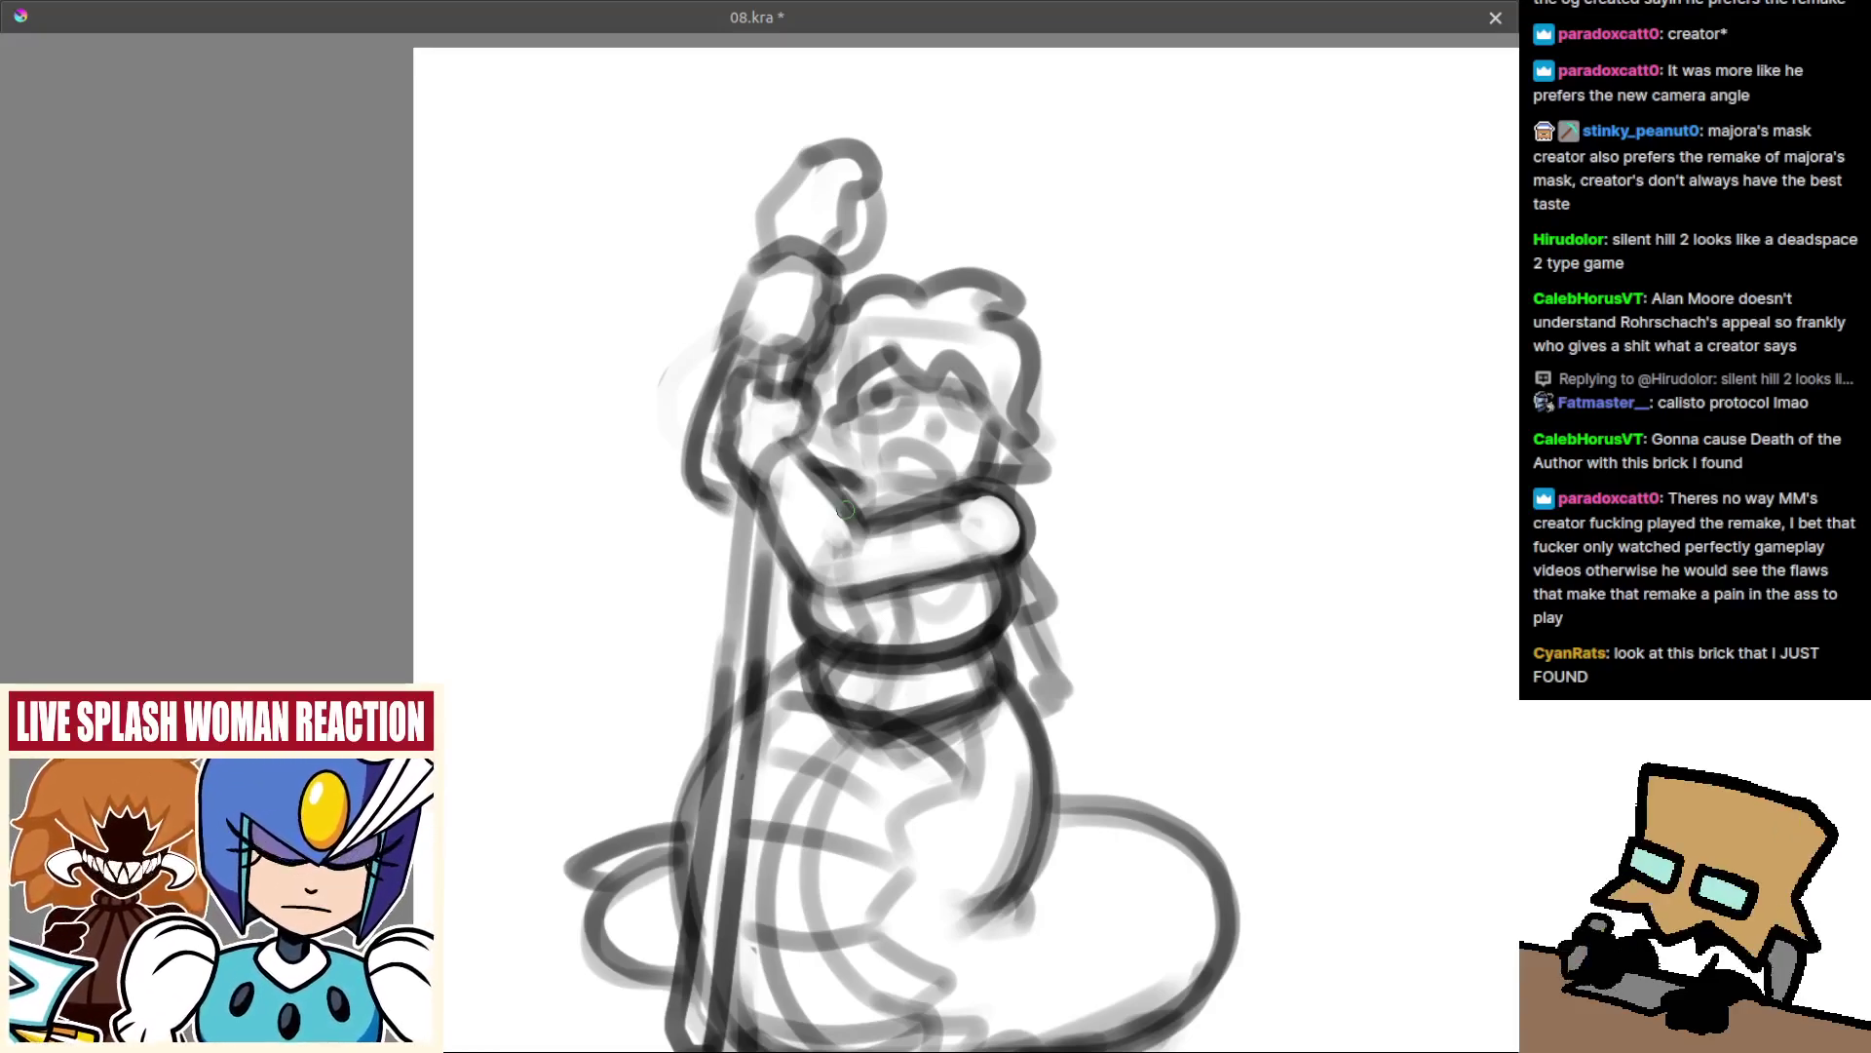
# Redraw the outer curve and inner notch of the spearhead with bold lines, undoing unwanted attempts.
pyautogui.moveTo(834, 523); pyautogui.dragTo(846, 626)
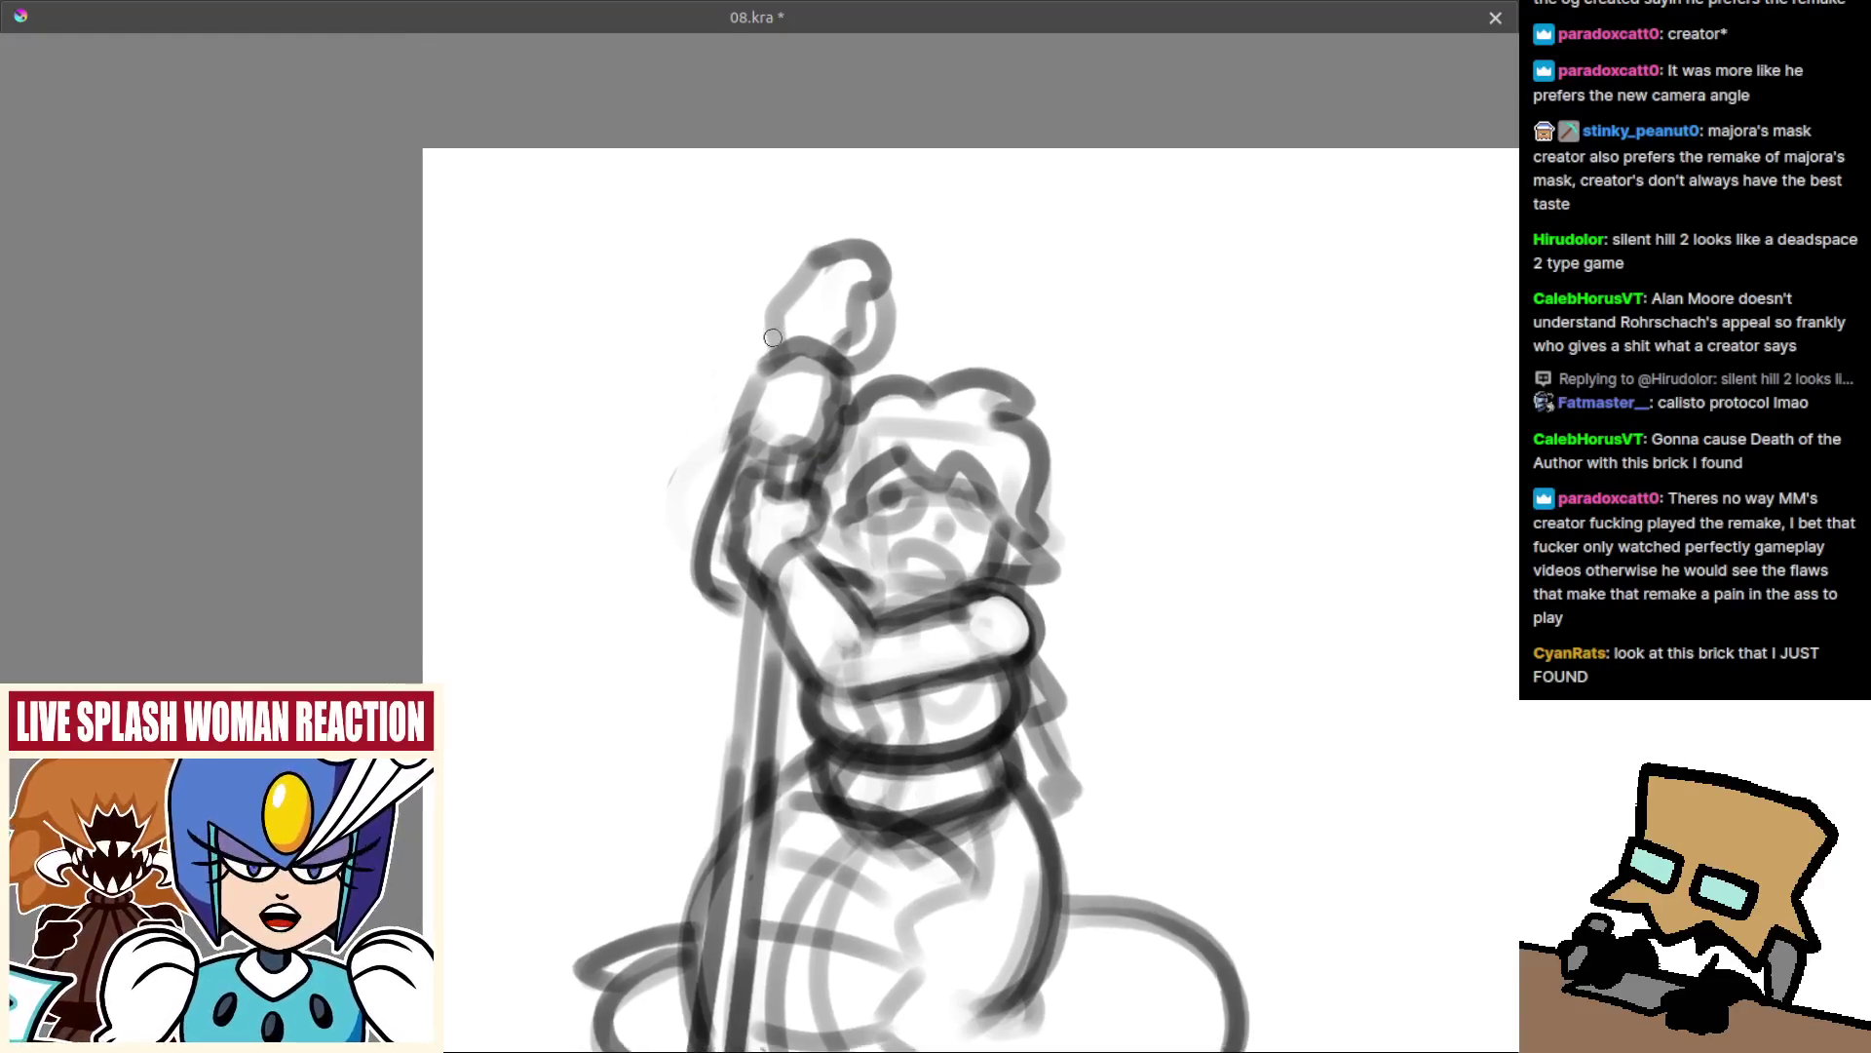
pyautogui.hotkey('ctrl', 'z')
pyautogui.moveTo(781, 340)
pyautogui.mouseDown()
pyautogui.moveTo(857, 257)
pyautogui.moveTo(894, 289)
pyautogui.moveTo(888, 265)
pyautogui.moveTo(856, 356)
pyautogui.mouseUp()
pyautogui.hotkey('ctrl', 'z')
pyautogui.hotkey('ctrl', 'z')
pyautogui.moveTo(880, 292); pyautogui.dragTo(854, 359)
pyautogui.moveTo(859, 394)
pyautogui.mouseDown()
pyautogui.moveTo(919, 509)
pyautogui.moveTo(842, 341)
pyautogui.moveTo(867, 463)
pyautogui.moveTo(836, 482)
pyautogui.moveTo(848, 512)
pyautogui.moveTo(868, 472)
pyautogui.moveTo(895, 516)
pyautogui.mouseUp()
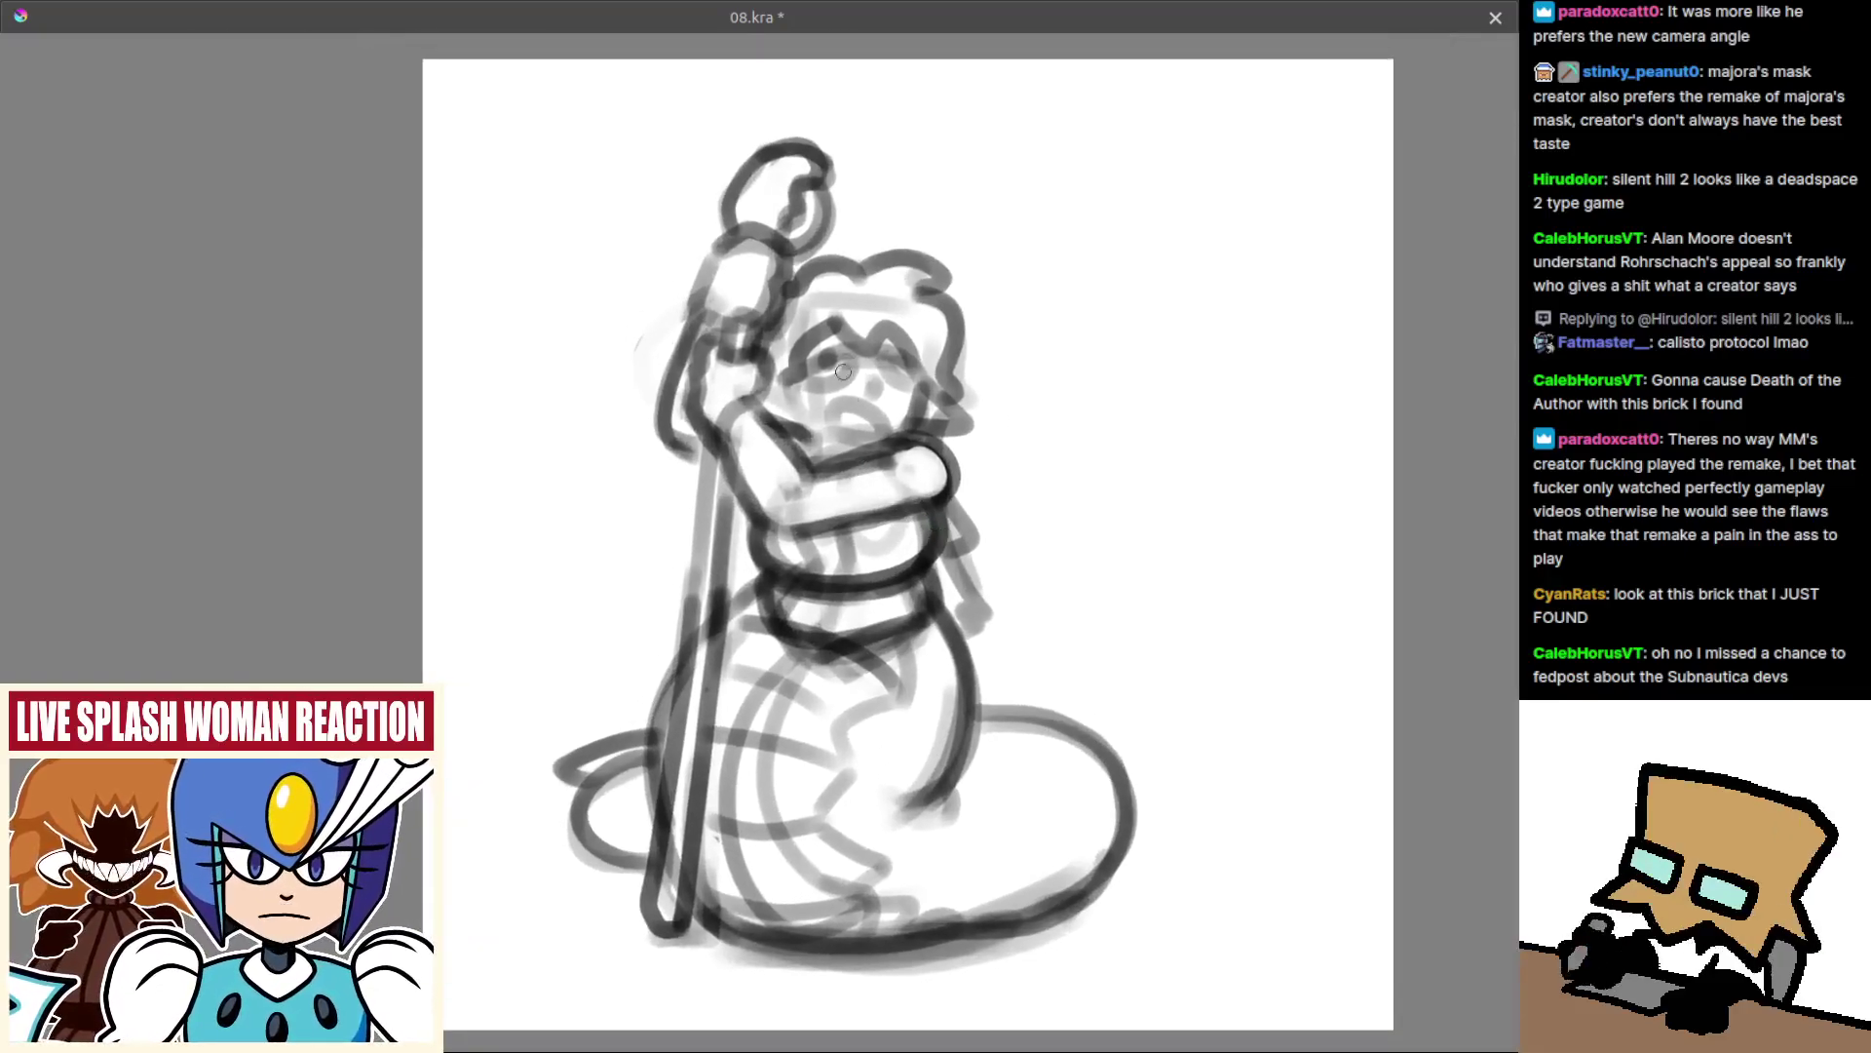
# Try a bold arc across the upper face over both eyes, undoing the unwanted attempts.
pyautogui.scroll(1, 823, 369)
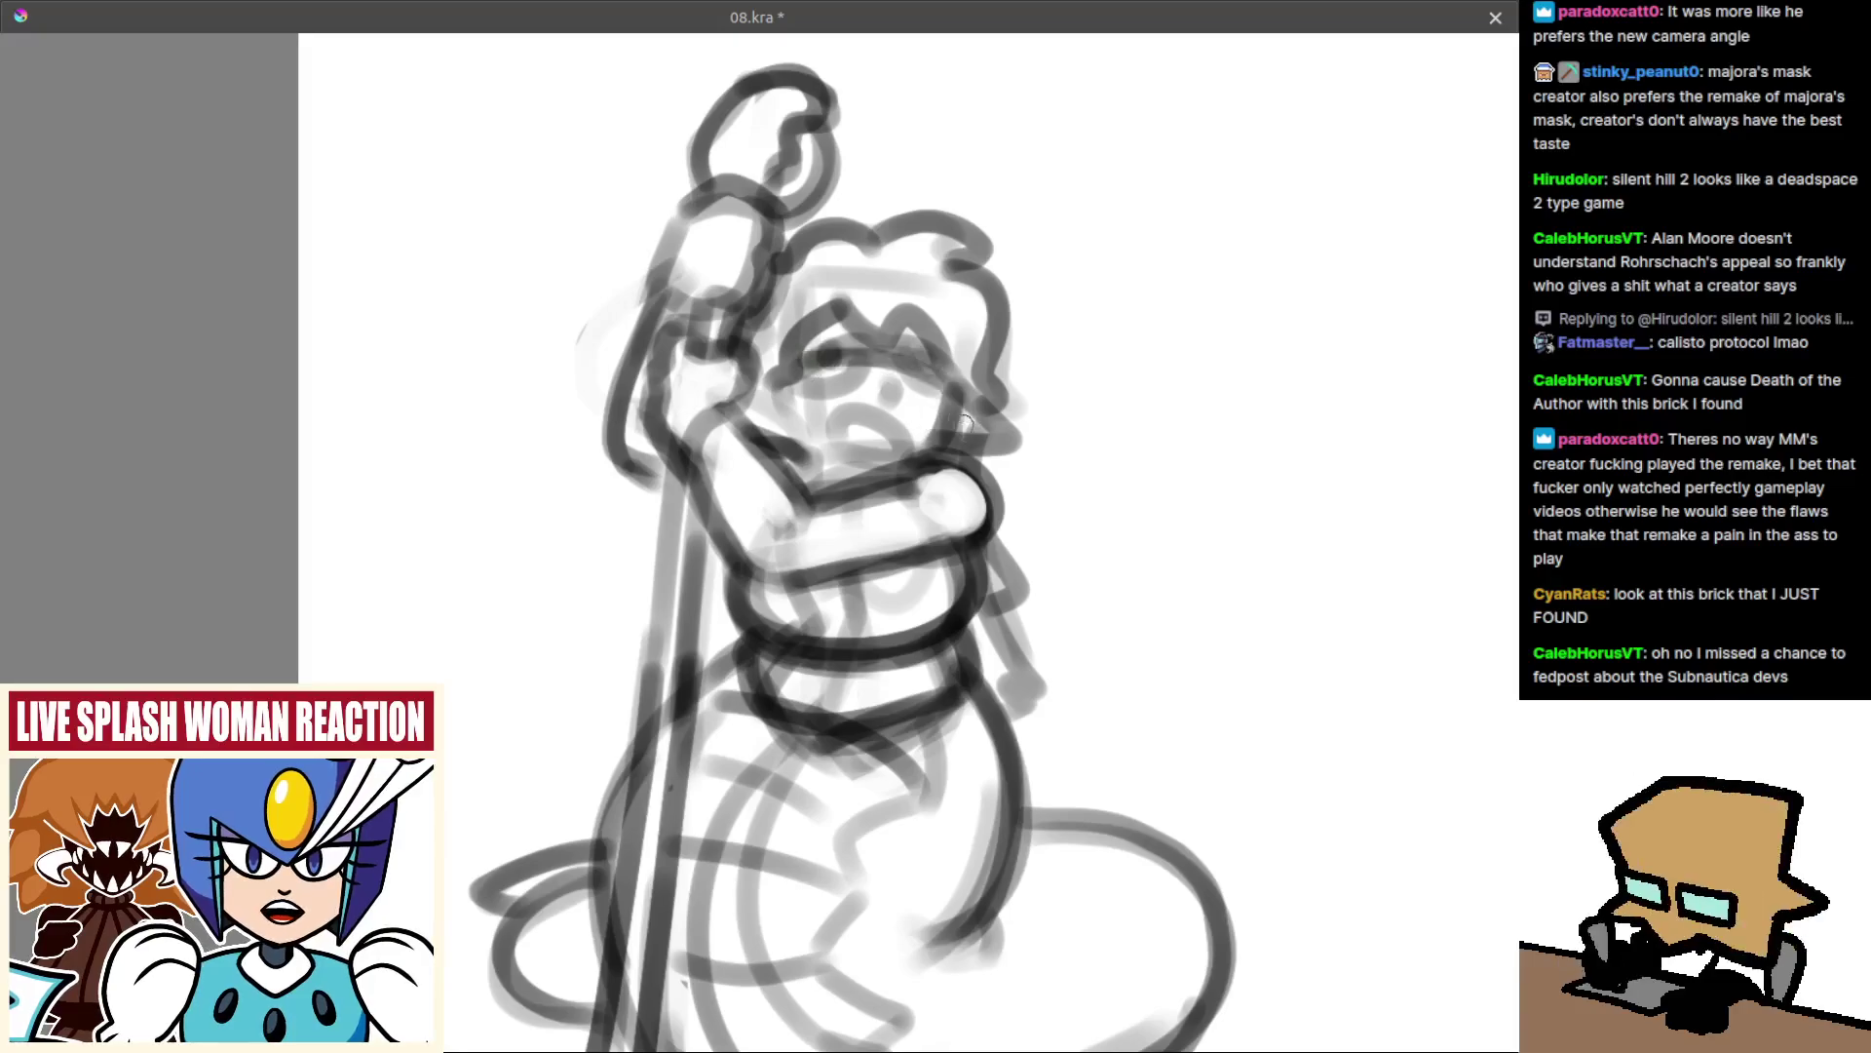
pyautogui.hotkey('ctrl', 'z')
pyautogui.moveTo(805, 368); pyautogui.dragTo(938, 378)
pyautogui.hotkey('ctrl', 'z')
pyautogui.hotkey('ctrl', 'z')
pyautogui.moveTo(805, 367); pyautogui.dragTo(936, 390)
pyautogui.hotkey('ctrl', 'z')
pyautogui.press('m')
pyautogui.moveTo(663, 396)
pyautogui.mouseDown()
pyautogui.moveTo(905, 485)
pyautogui.moveTo(912, 446)
pyautogui.moveTo(953, 468)
pyautogui.mouseUp()
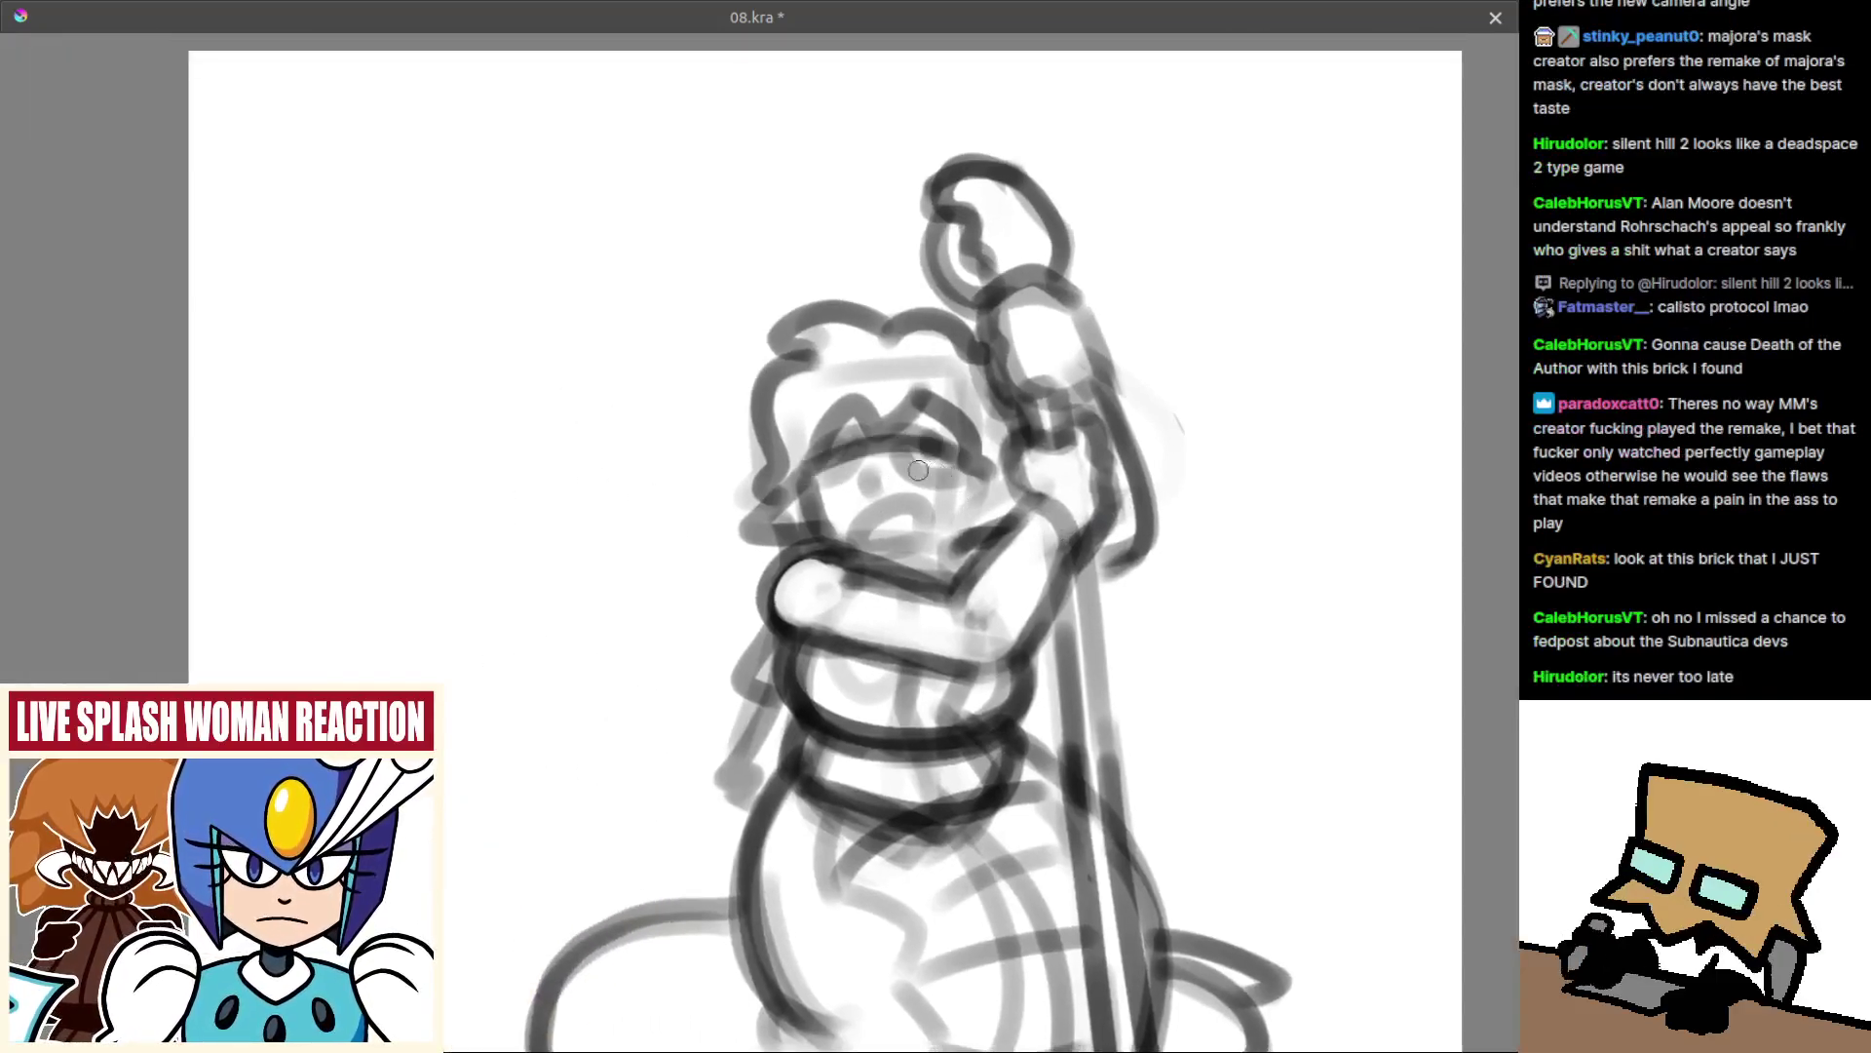
# Try the eyelid arc repeatedly on the mirrored view of the face, undoing each version.
pyautogui.hotkey('ctrl', 'z')
pyautogui.hotkey('ctrl', 'z')
pyautogui.moveTo(801, 464)
pyautogui.mouseDown()
pyautogui.moveTo(939, 450)
pyautogui.moveTo(966, 480)
pyautogui.moveTo(957, 438)
pyautogui.moveTo(885, 362)
pyautogui.mouseUp()
pyautogui.hotkey('ctrl', 'z')
pyautogui.hotkey('ctrl', 'z')
pyautogui.moveTo(766, 451)
pyautogui.mouseDown()
pyautogui.moveTo(981, 419)
pyautogui.moveTo(1070, 495)
pyautogui.moveTo(1106, 476)
pyautogui.mouseUp()
pyautogui.hotkey('ctrl', 'z')
pyautogui.hotkey('ctrl', 'z')
pyautogui.hotkey('ctrl', 'z')
pyautogui.moveTo(762, 442); pyautogui.dragTo(1080, 451)
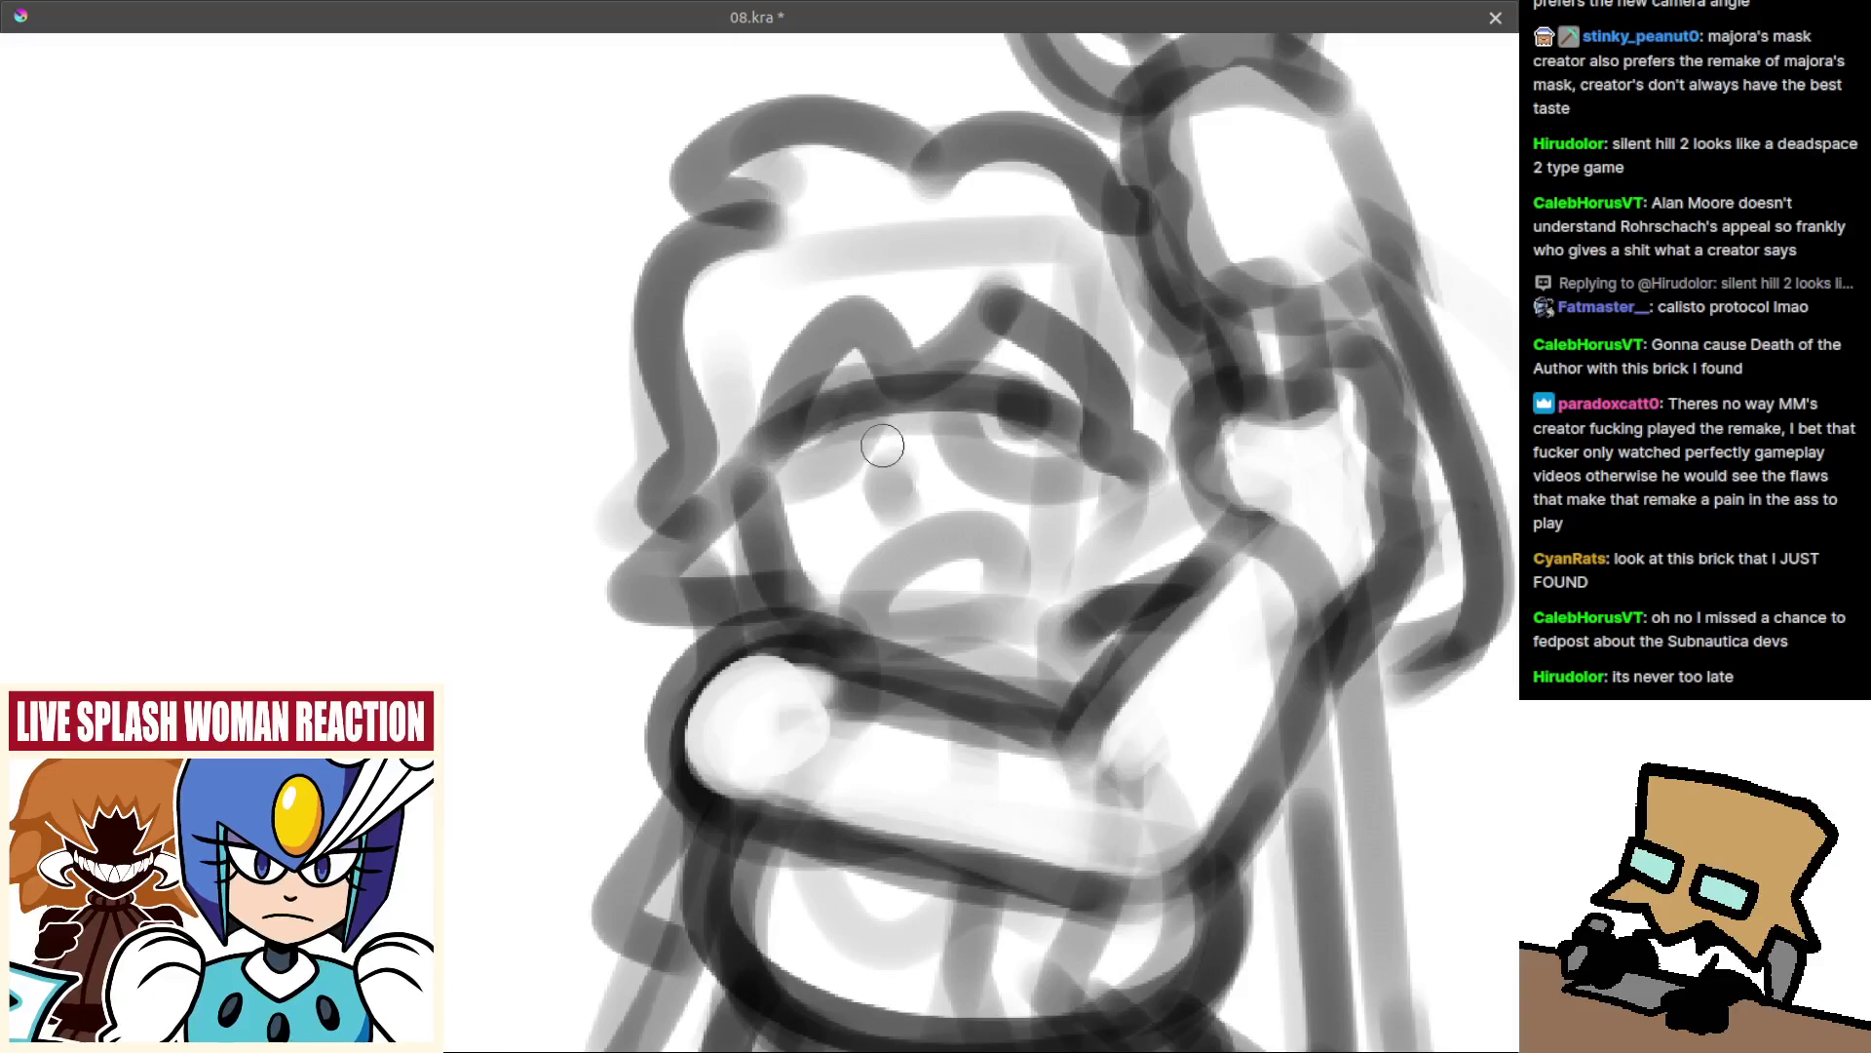
pyautogui.hotkey('ctrl', 'z')
pyautogui.moveTo(770, 454); pyautogui.dragTo(1091, 419)
pyautogui.hotkey('ctrl', 'z')
pyautogui.moveTo(751, 473); pyautogui.dragTo(1028, 405)
pyautogui.hotkey('ctrl', 'z')
# Try bold strokes along the cheek, over the eyes and down the middle of the face, undoing them.
pyautogui.moveTo(774, 431)
pyautogui.mouseDown()
pyautogui.moveTo(1003, 447)
pyautogui.moveTo(882, 290)
pyautogui.moveTo(801, 256)
pyautogui.mouseUp()
pyautogui.moveTo(850, 328)
pyautogui.mouseDown()
pyautogui.moveTo(894, 422)
pyautogui.moveTo(849, 282)
pyautogui.mouseUp()
pyautogui.hotkey('ctrl', 'z')
pyautogui.moveTo(743, 546)
pyautogui.mouseDown()
pyautogui.moveTo(851, 247)
pyautogui.moveTo(775, 575)
pyautogui.mouseUp()
pyautogui.hotkey('ctrl', 'z')
pyautogui.press('5')
pyautogui.press('m')
pyautogui.moveTo(835, 520)
pyautogui.mouseDown()
pyautogui.moveTo(881, 440)
pyautogui.moveTo(1057, 400)
pyautogui.mouseUp()
pyautogui.hotkey('ctrl', 'z')
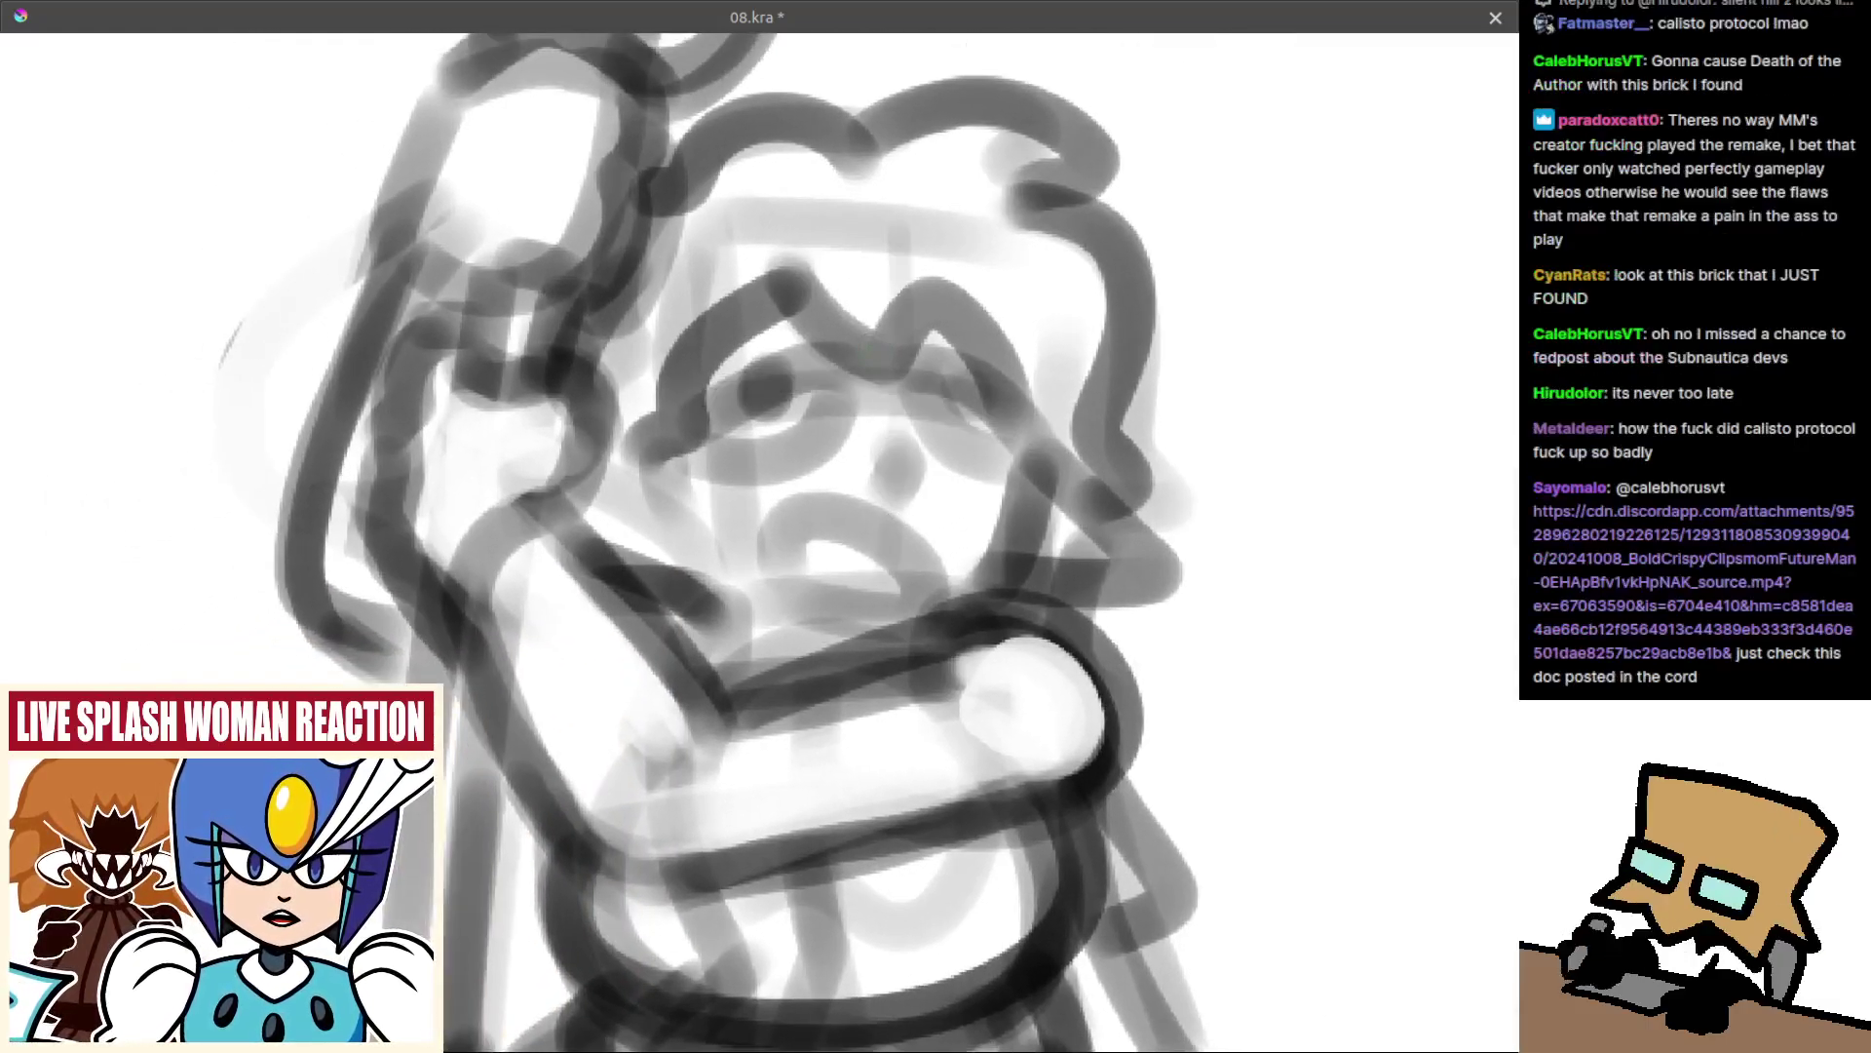
pyautogui.hotkey('ctrl', 'z')
pyautogui.moveTo(885, 378); pyautogui.dragTo(889, 587)
pyautogui.hotkey('ctrl', 'z')
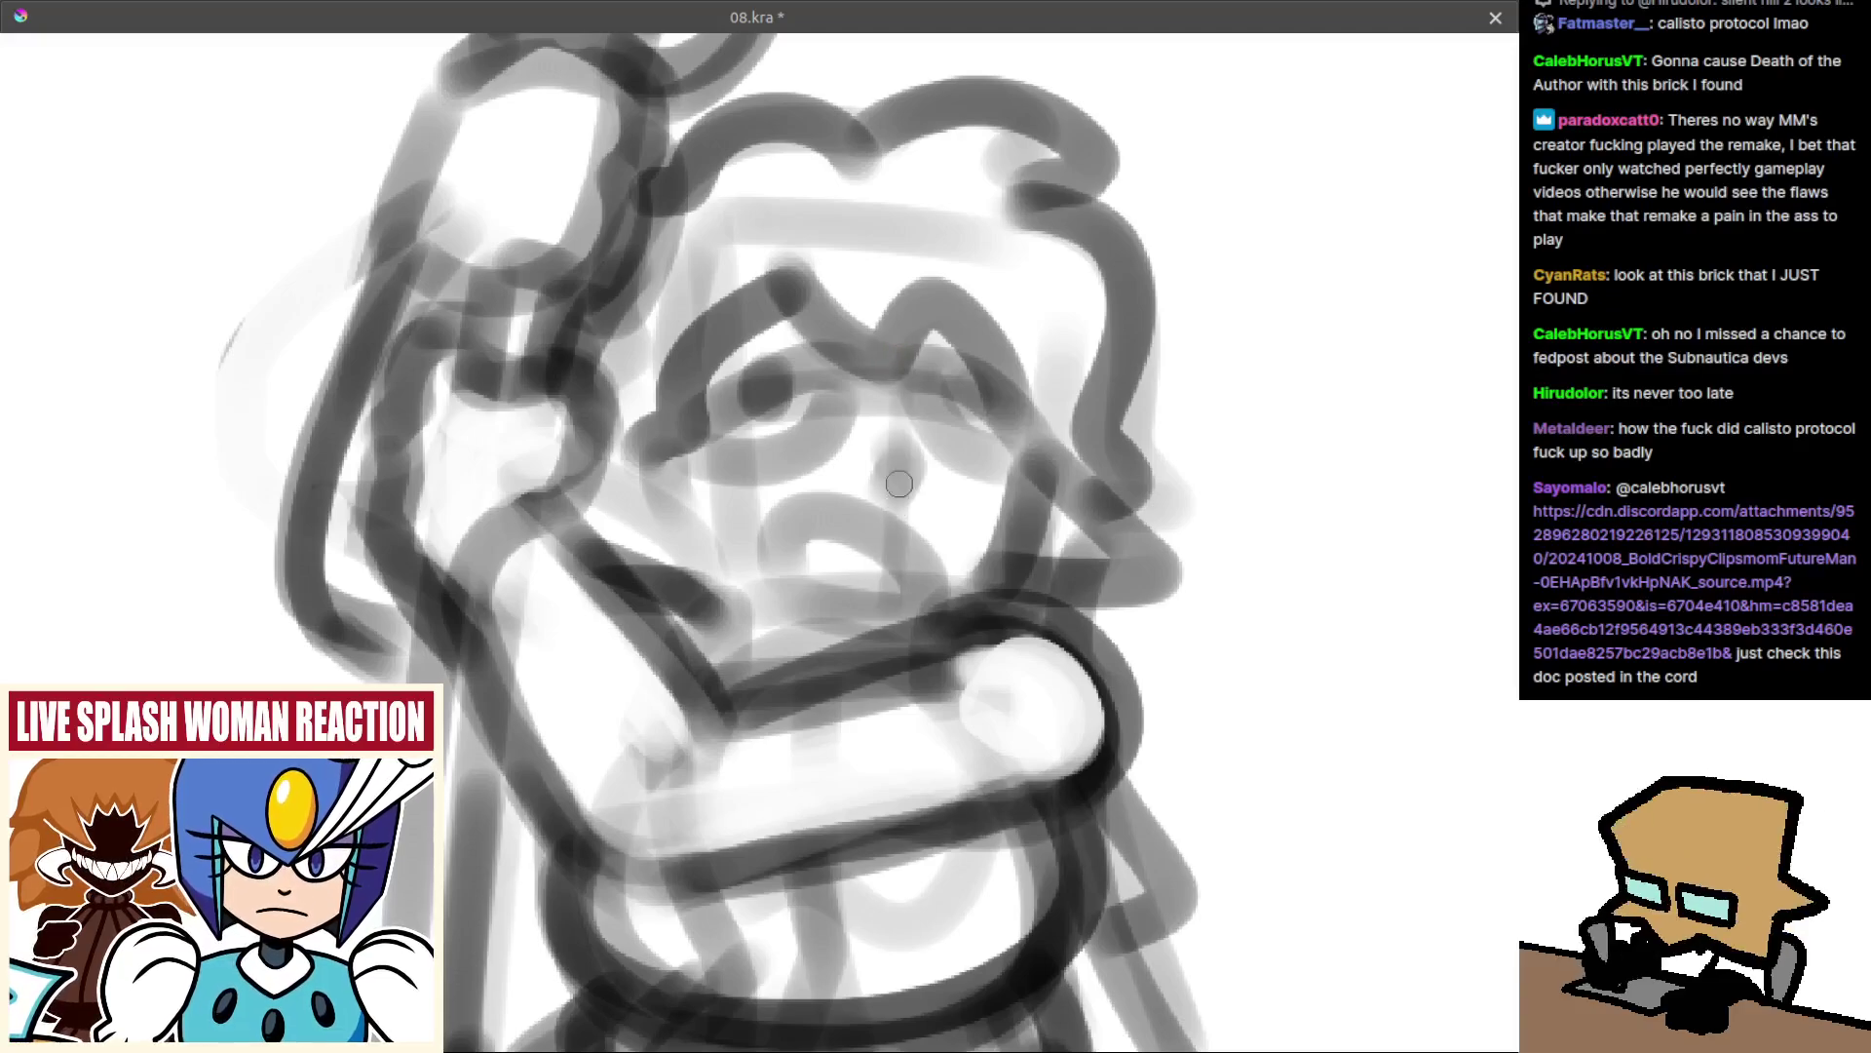
# Draw the bold eyelid arc beneath the fringe on a rotated canvas and bring back the hidden interface.
pyautogui.press('4')
pyautogui.press('4')
pyautogui.moveTo(904, 214); pyautogui.dragTo(768, 183)
pyautogui.moveTo(635, 468)
pyautogui.mouseDown()
pyautogui.moveTo(819, 290)
pyautogui.moveTo(667, 432)
pyautogui.mouseUp()
pyautogui.hotkey('ctrl', 'z')
pyautogui.hotkey('ctrl', 'z')
pyautogui.moveTo(787, 265); pyautogui.dragTo(628, 480)
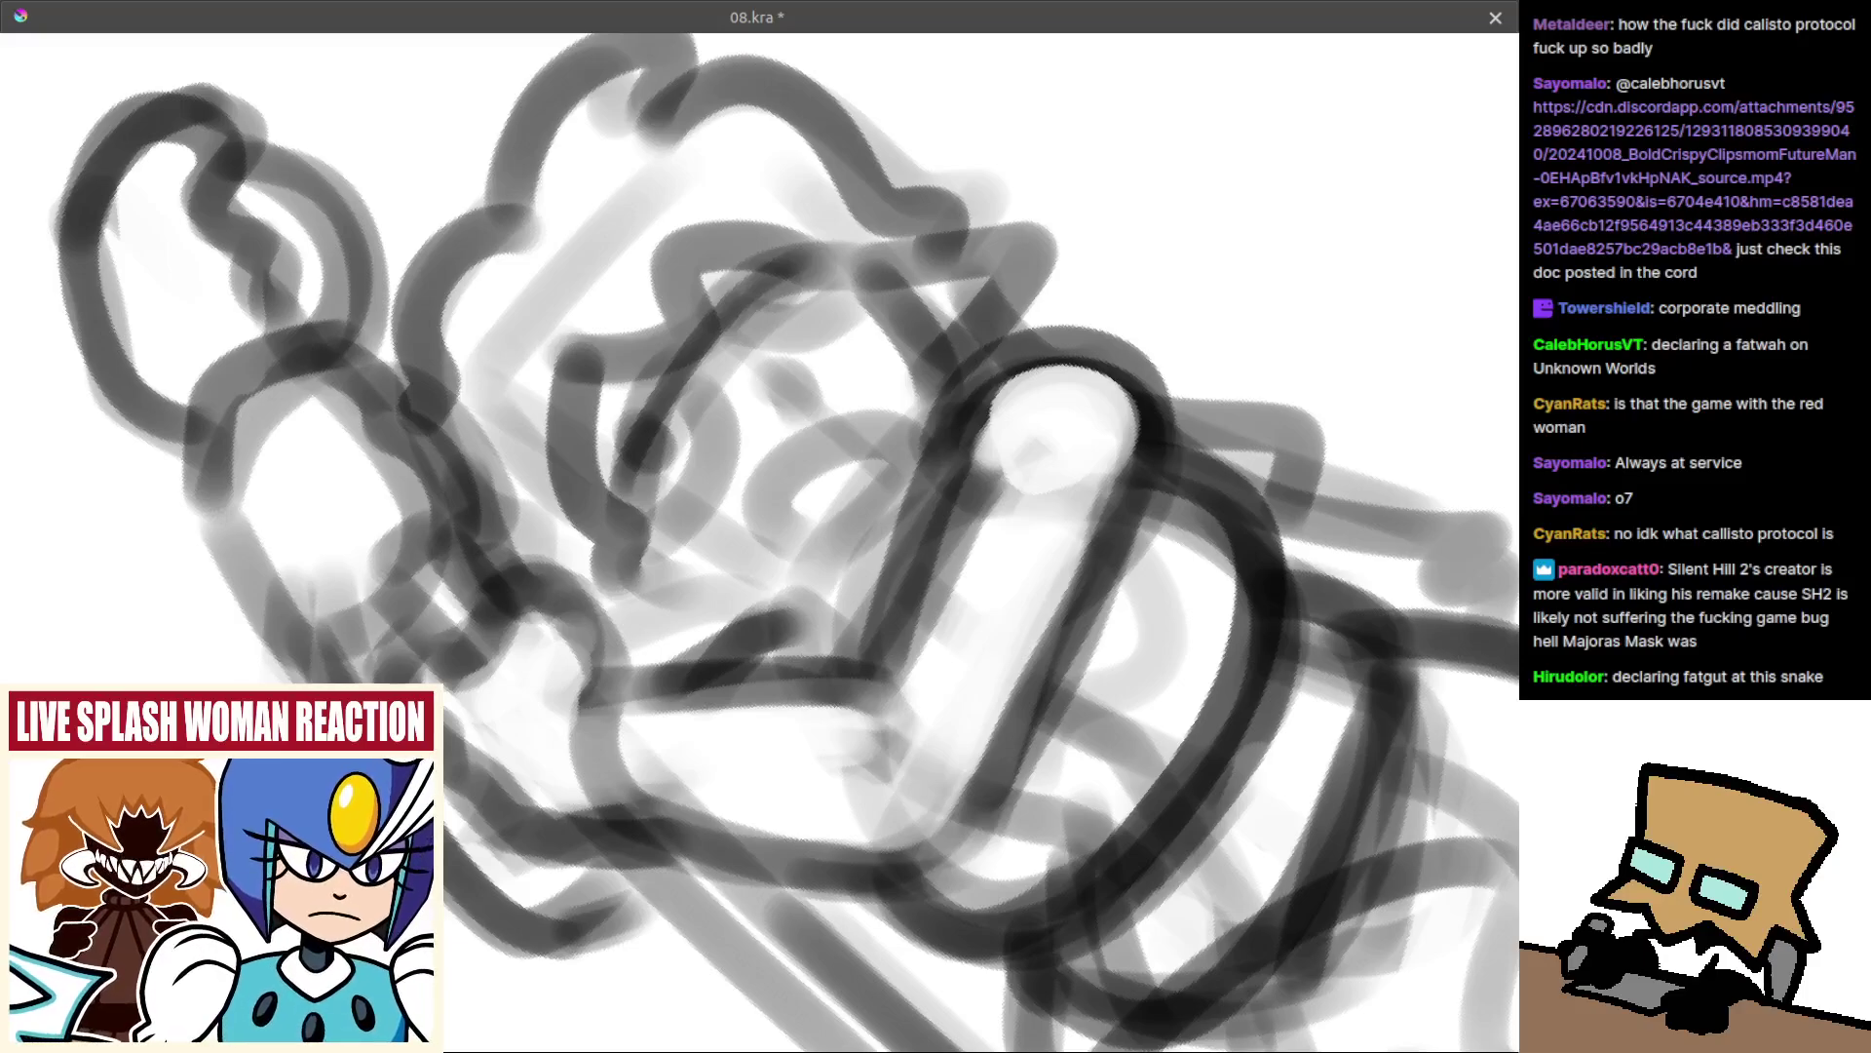
pyautogui.moveTo(978, 593); pyautogui.dragTo(915, 459)
pyautogui.scroll(-3, 930, 487)
pyautogui.moveTo(1035, 565)
pyautogui.mouseDown()
pyautogui.moveTo(981, 712)
pyautogui.moveTo(907, 773)
pyautogui.moveTo(909, 735)
pyautogui.mouseUp()
pyautogui.press('m')
pyautogui.moveTo(639, 688); pyautogui.dragTo(910, 609)
pyautogui.press('Tab')
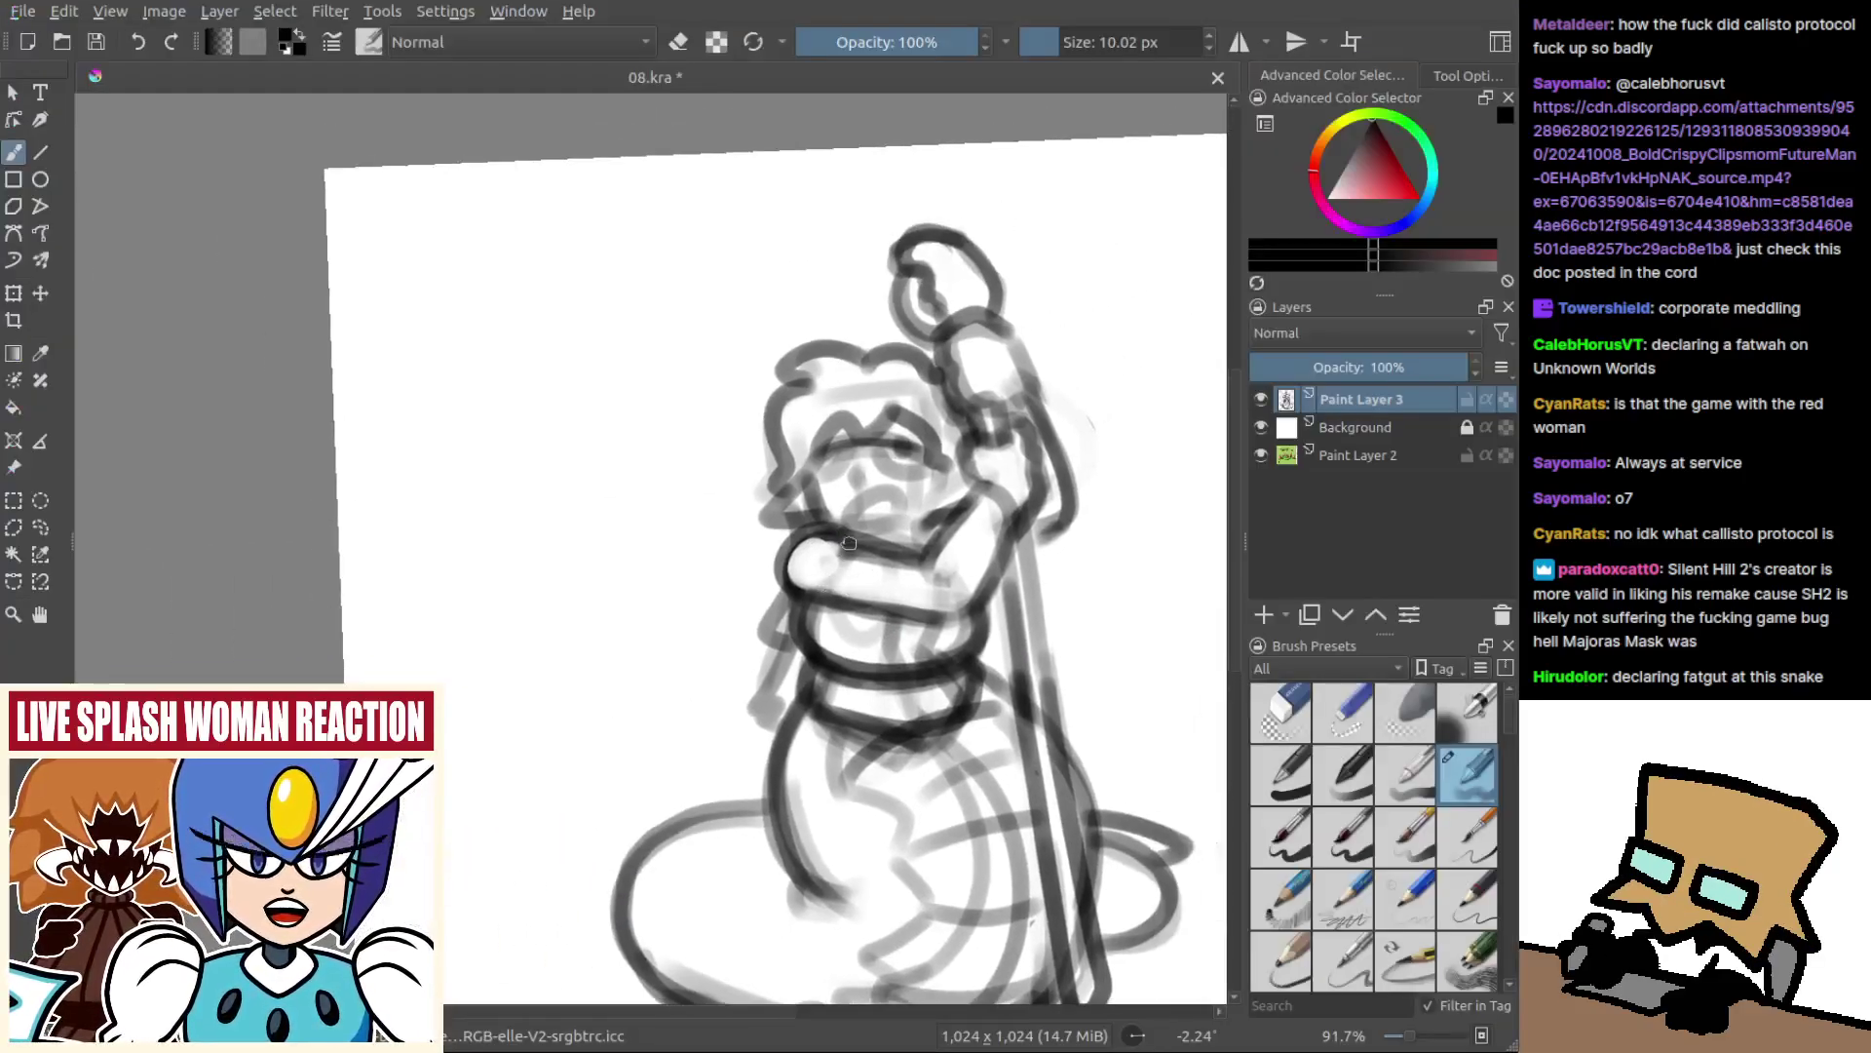
# Redraw the arc over both eyes and outline the eye nearest the spear in bold, undoing unwanted strokes.
pyautogui.scroll(2, 934, 428)
pyautogui.moveTo(828, 460)
pyautogui.mouseDown()
pyautogui.moveTo(878, 460)
pyautogui.moveTo(829, 448)
pyautogui.moveTo(908, 478)
pyautogui.moveTo(879, 449)
pyautogui.moveTo(915, 486)
pyautogui.moveTo(834, 459)
pyautogui.moveTo(910, 491)
pyautogui.moveTo(854, 487)
pyautogui.moveTo(816, 452)
pyautogui.moveTo(924, 490)
pyautogui.moveTo(837, 482)
pyautogui.moveTo(824, 453)
pyautogui.moveTo(850, 500)
pyautogui.moveTo(916, 499)
pyautogui.mouseUp()
pyautogui.hotkey('ctrl', 'z')
pyautogui.hotkey('ctrl', 'z')
pyautogui.hotkey('ctrl', 'z')
pyautogui.hotkey('ctrl', 'z')
pyautogui.press('m')
pyautogui.moveTo(532, 444)
pyautogui.mouseDown()
pyautogui.moveTo(897, 450)
pyautogui.moveTo(924, 474)
pyautogui.mouseUp()
pyautogui.hotkey('ctrl', 'z')
pyautogui.moveTo(785, 516)
pyautogui.mouseDown()
pyautogui.moveTo(860, 479)
pyautogui.moveTo(762, 521)
pyautogui.mouseUp()
pyautogui.scroll(2, 894, 551)
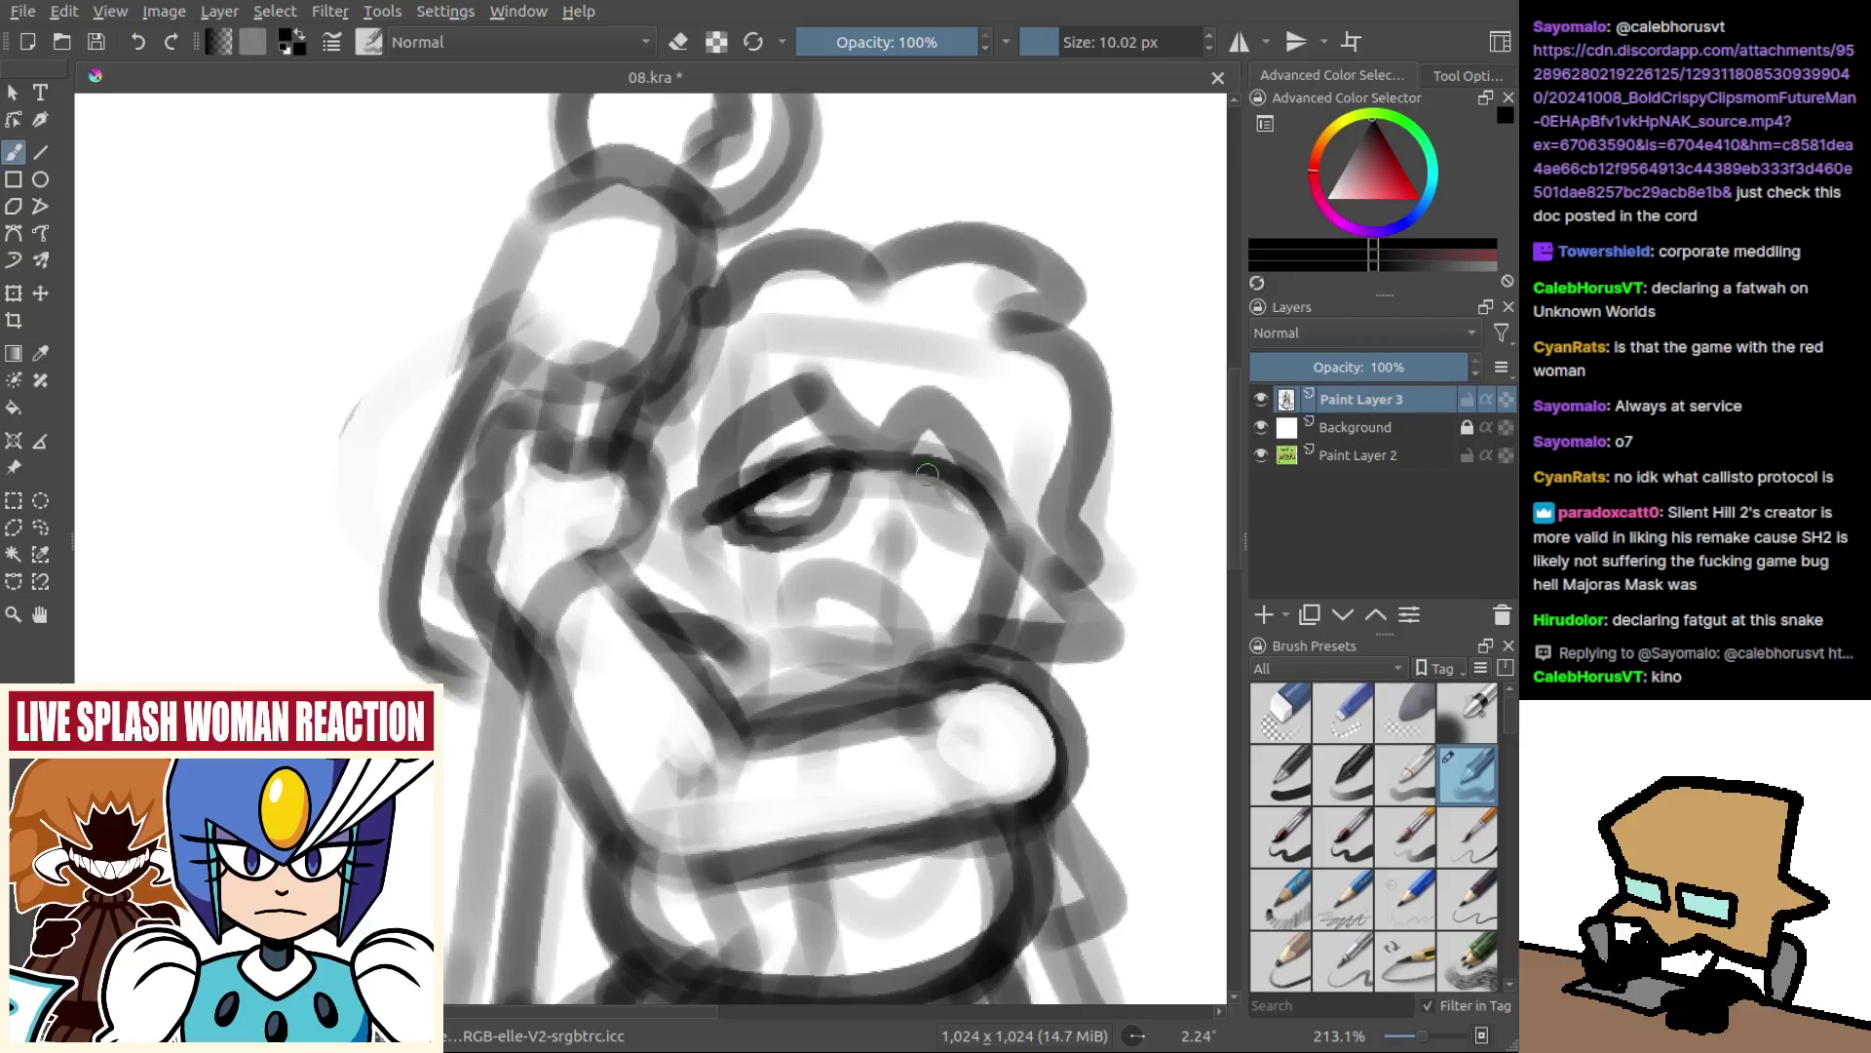
# Outline the eye farther from the spear in bold and add the pupil of the nearer eye.
pyautogui.hotkey('ctrl', 'z')
pyautogui.moveTo(911, 471)
pyautogui.mouseDown()
pyautogui.moveTo(928, 527)
pyautogui.moveTo(977, 554)
pyautogui.mouseUp()
pyautogui.hotkey('ctrl', 'z')
pyautogui.moveTo(914, 468)
pyautogui.mouseDown()
pyautogui.moveTo(917, 525)
pyautogui.moveTo(950, 549)
pyautogui.moveTo(983, 521)
pyautogui.mouseUp()
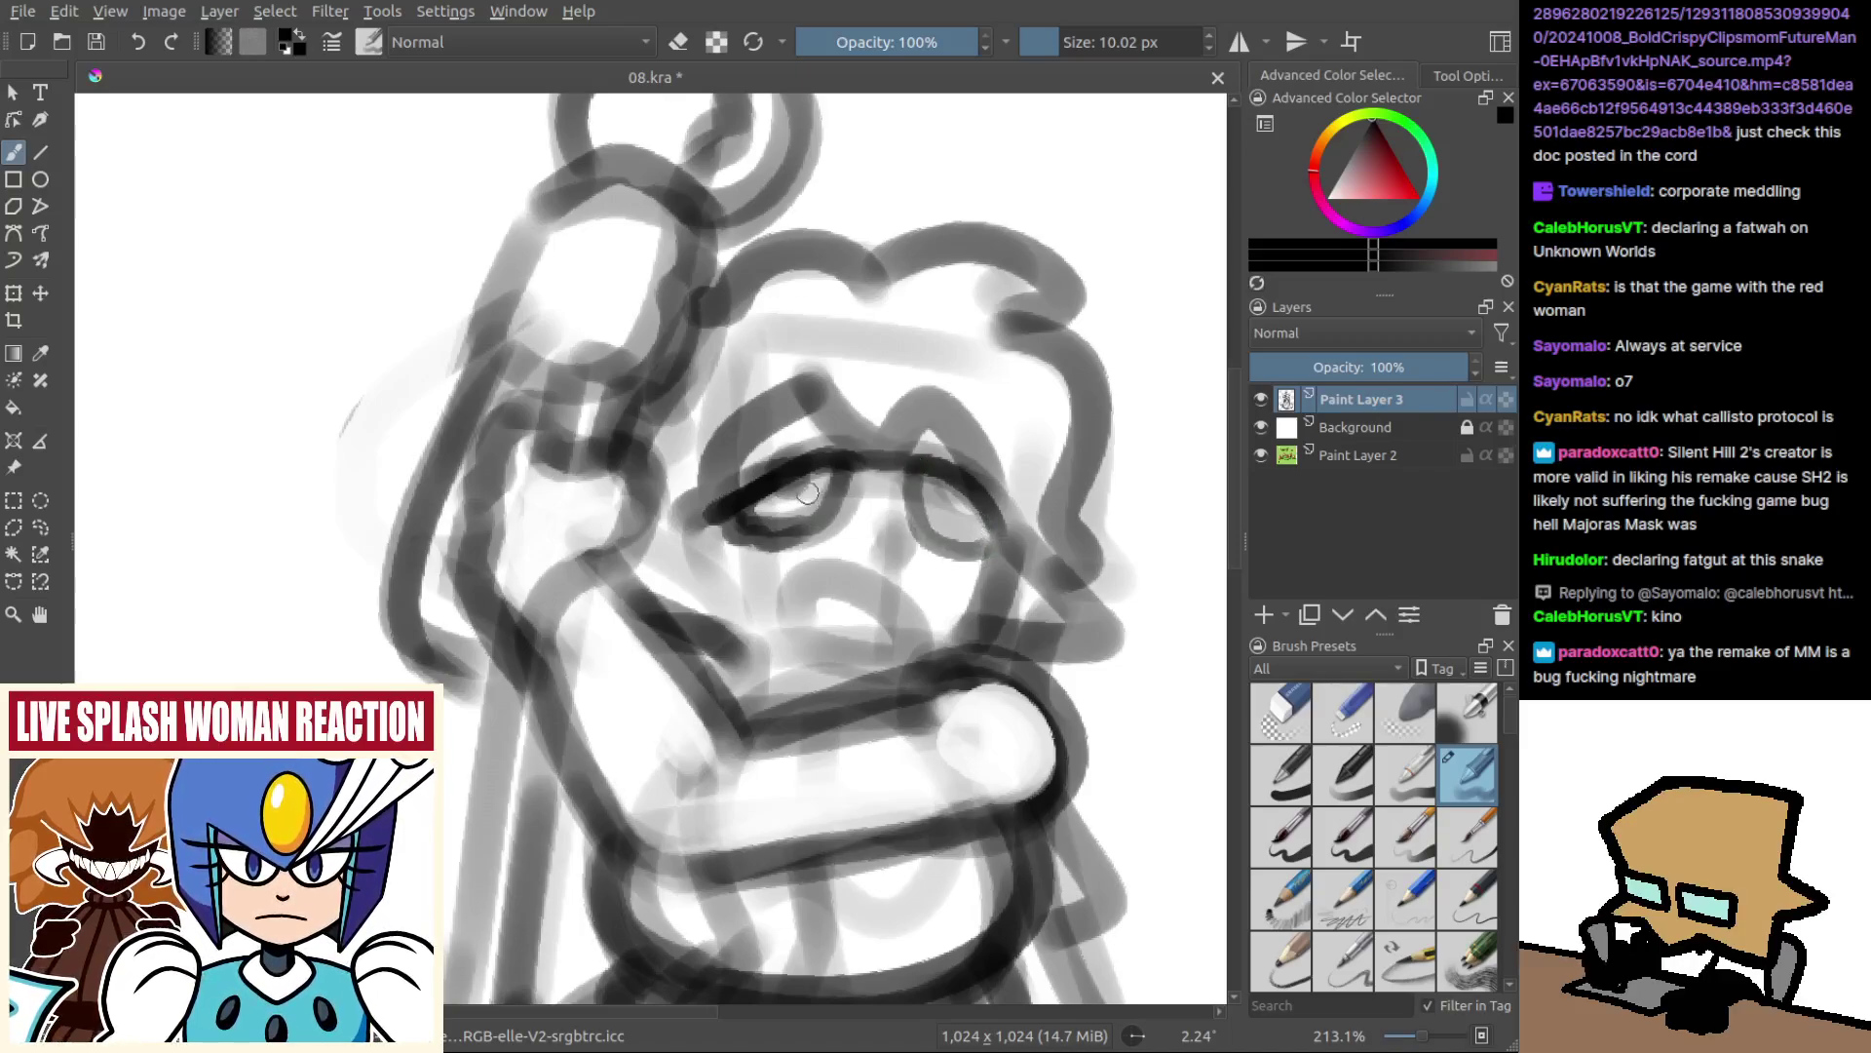
pyautogui.moveTo(792, 488); pyautogui.dragTo(801, 480)
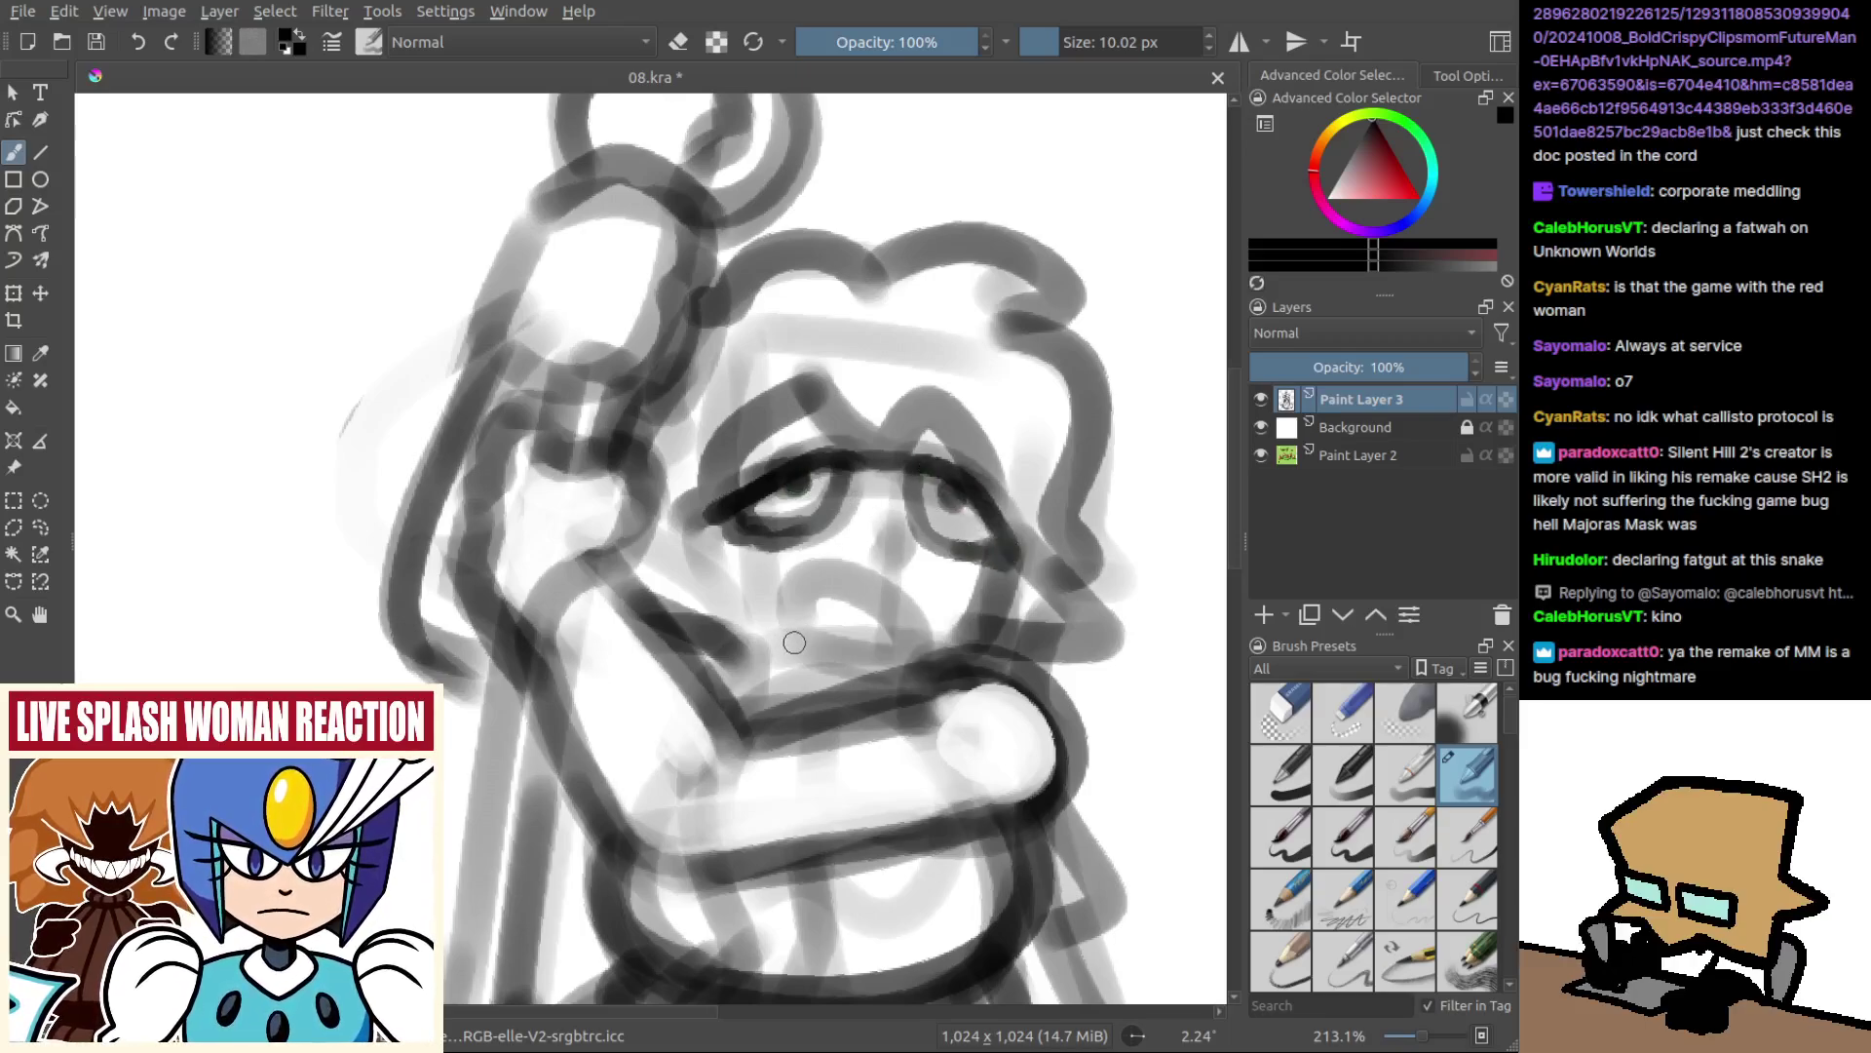
# Outline the cheeks and rounded chin of the face with bold lines, undoing the unwanted stroke.
pyautogui.moveTo(773, 651); pyautogui.dragTo(863, 666)
pyautogui.scroll(-2, 828, 655)
pyautogui.press('m')
pyautogui.scroll(4, 787, 692)
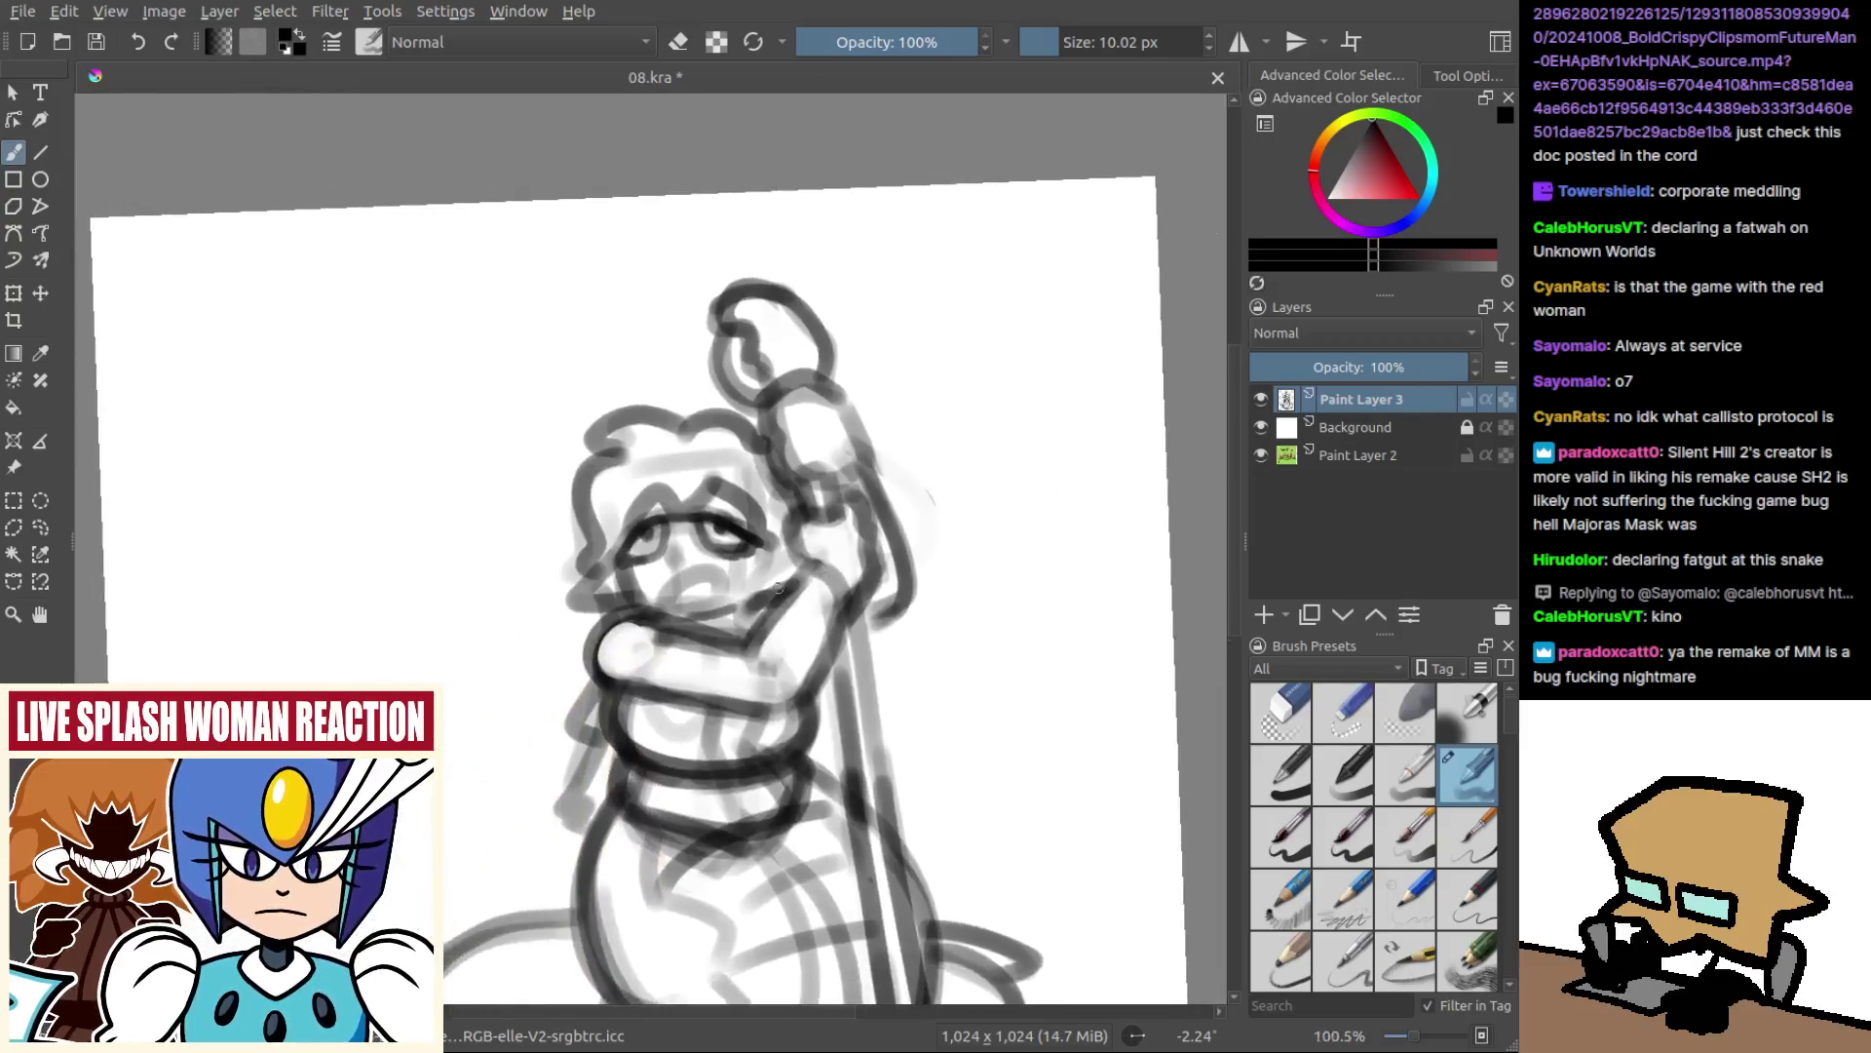
pyautogui.moveTo(649, 616); pyautogui.dragTo(811, 585)
pyautogui.moveTo(830, 499); pyautogui.dragTo(796, 583)
pyautogui.moveTo(591, 531)
pyautogui.mouseDown()
pyautogui.moveTo(640, 600)
pyautogui.moveTo(766, 601)
pyautogui.moveTo(690, 570)
pyautogui.mouseUp()
pyautogui.moveTo(645, 597)
pyautogui.mouseDown()
pyautogui.moveTo(719, 560)
pyautogui.moveTo(784, 592)
pyautogui.mouseUp()
pyautogui.hotkey('ctrl', 'z')
# Refine the lower face curve and the downturned mouth, undoing unwanted strokes.
pyautogui.press('m')
pyautogui.moveTo(596, 557)
pyautogui.mouseDown()
pyautogui.moveTo(810, 548)
pyautogui.moveTo(815, 520)
pyautogui.moveTo(868, 574)
pyautogui.mouseUp()
pyautogui.hotkey('ctrl', 'z')
pyautogui.moveTo(735, 568)
pyautogui.mouseDown()
pyautogui.moveTo(835, 561)
pyautogui.moveTo(828, 531)
pyautogui.moveTo(753, 571)
pyautogui.moveTo(817, 555)
pyautogui.moveTo(790, 541)
pyautogui.moveTo(819, 552)
pyautogui.mouseUp()
pyautogui.hotkey('ctrl', 'z')
pyautogui.hotkey('ctrl', 'z')
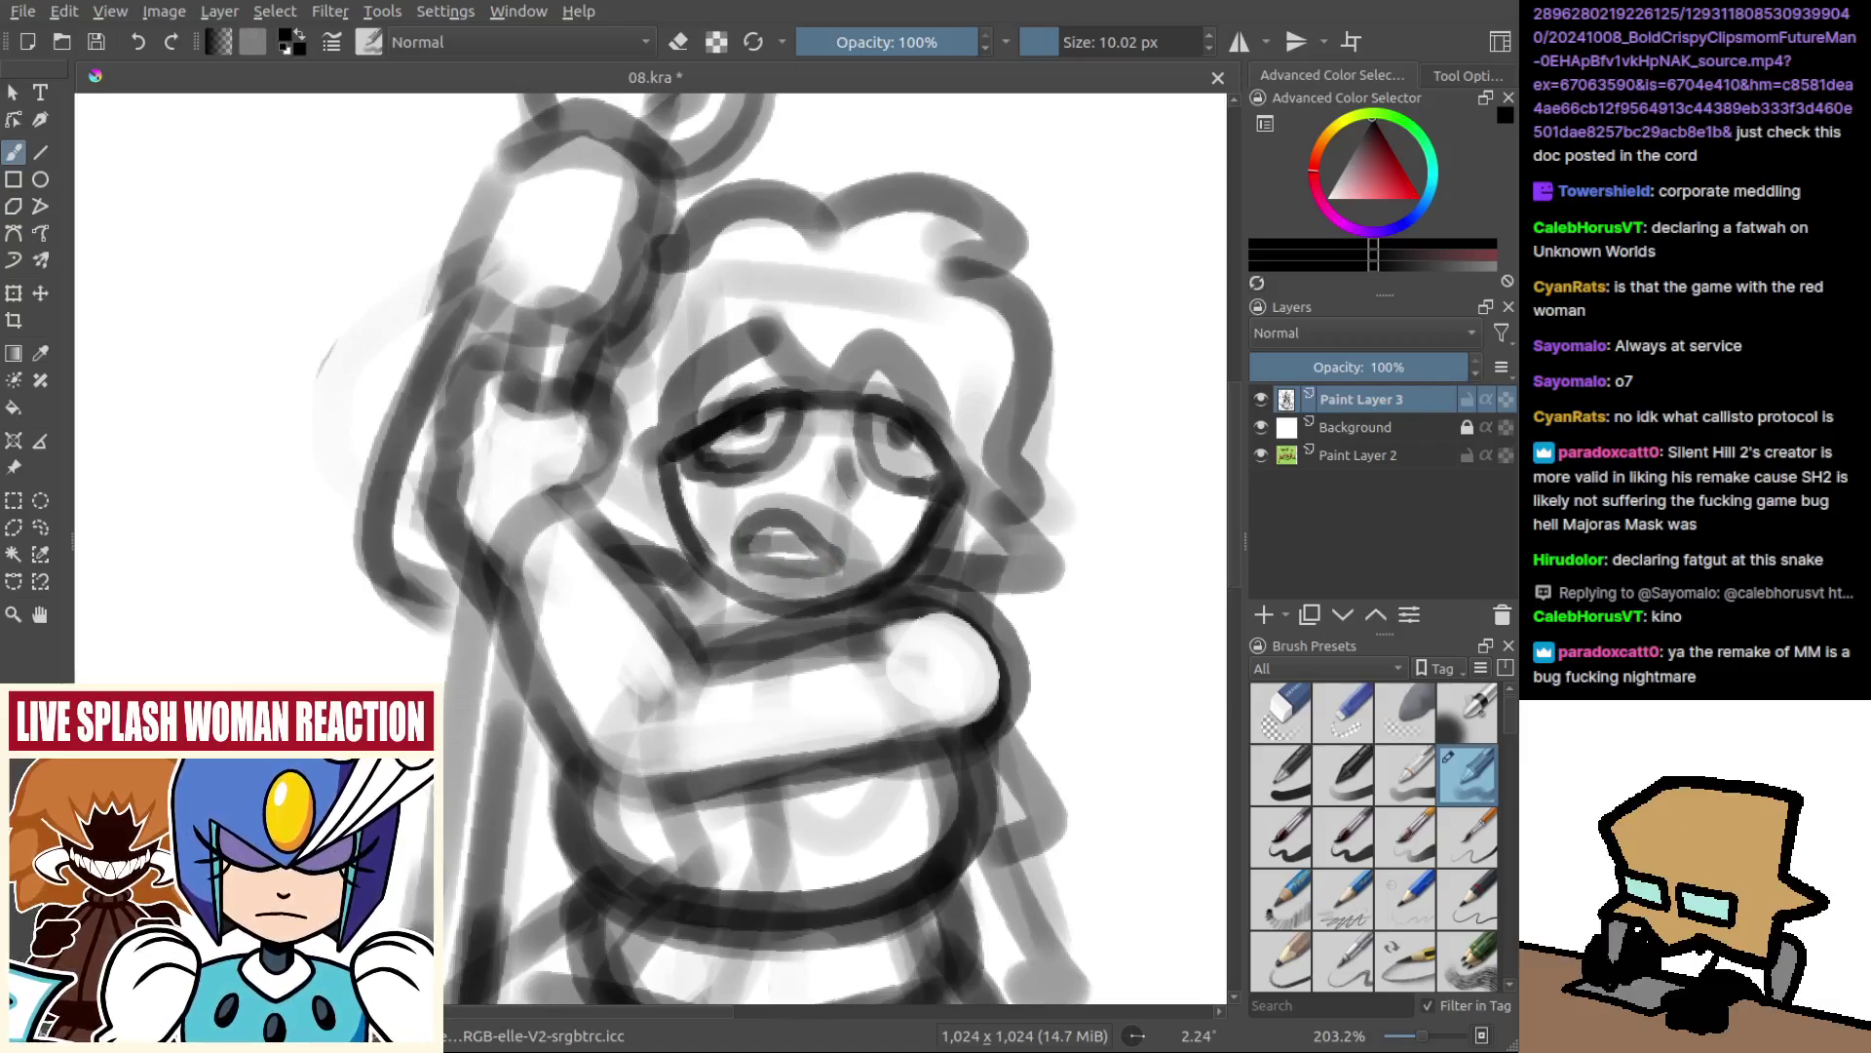
# Erase the part of the eyelid arc that joins the two eyes above the nose.
pyautogui.scroll(-6, 834, 517)
pyautogui.moveTo(946, 530); pyautogui.dragTo(789, 404)
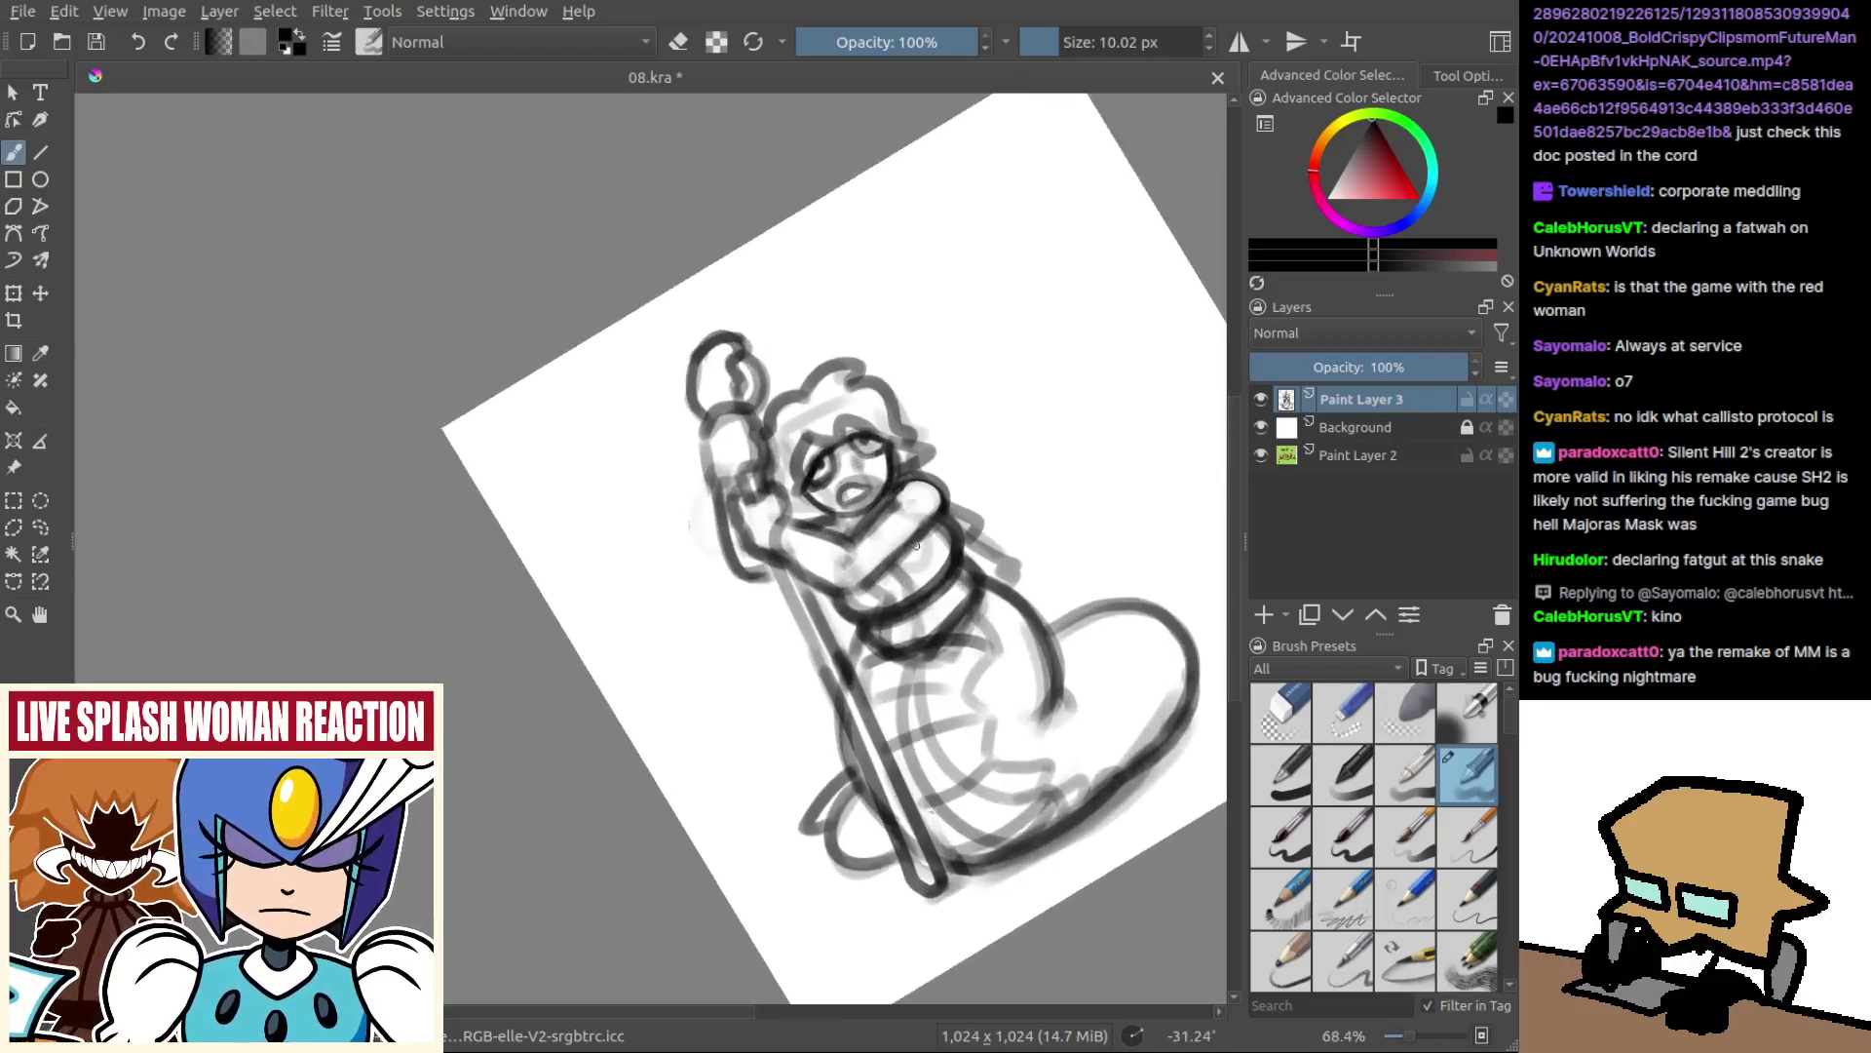
pyautogui.scroll(3, 840, 472)
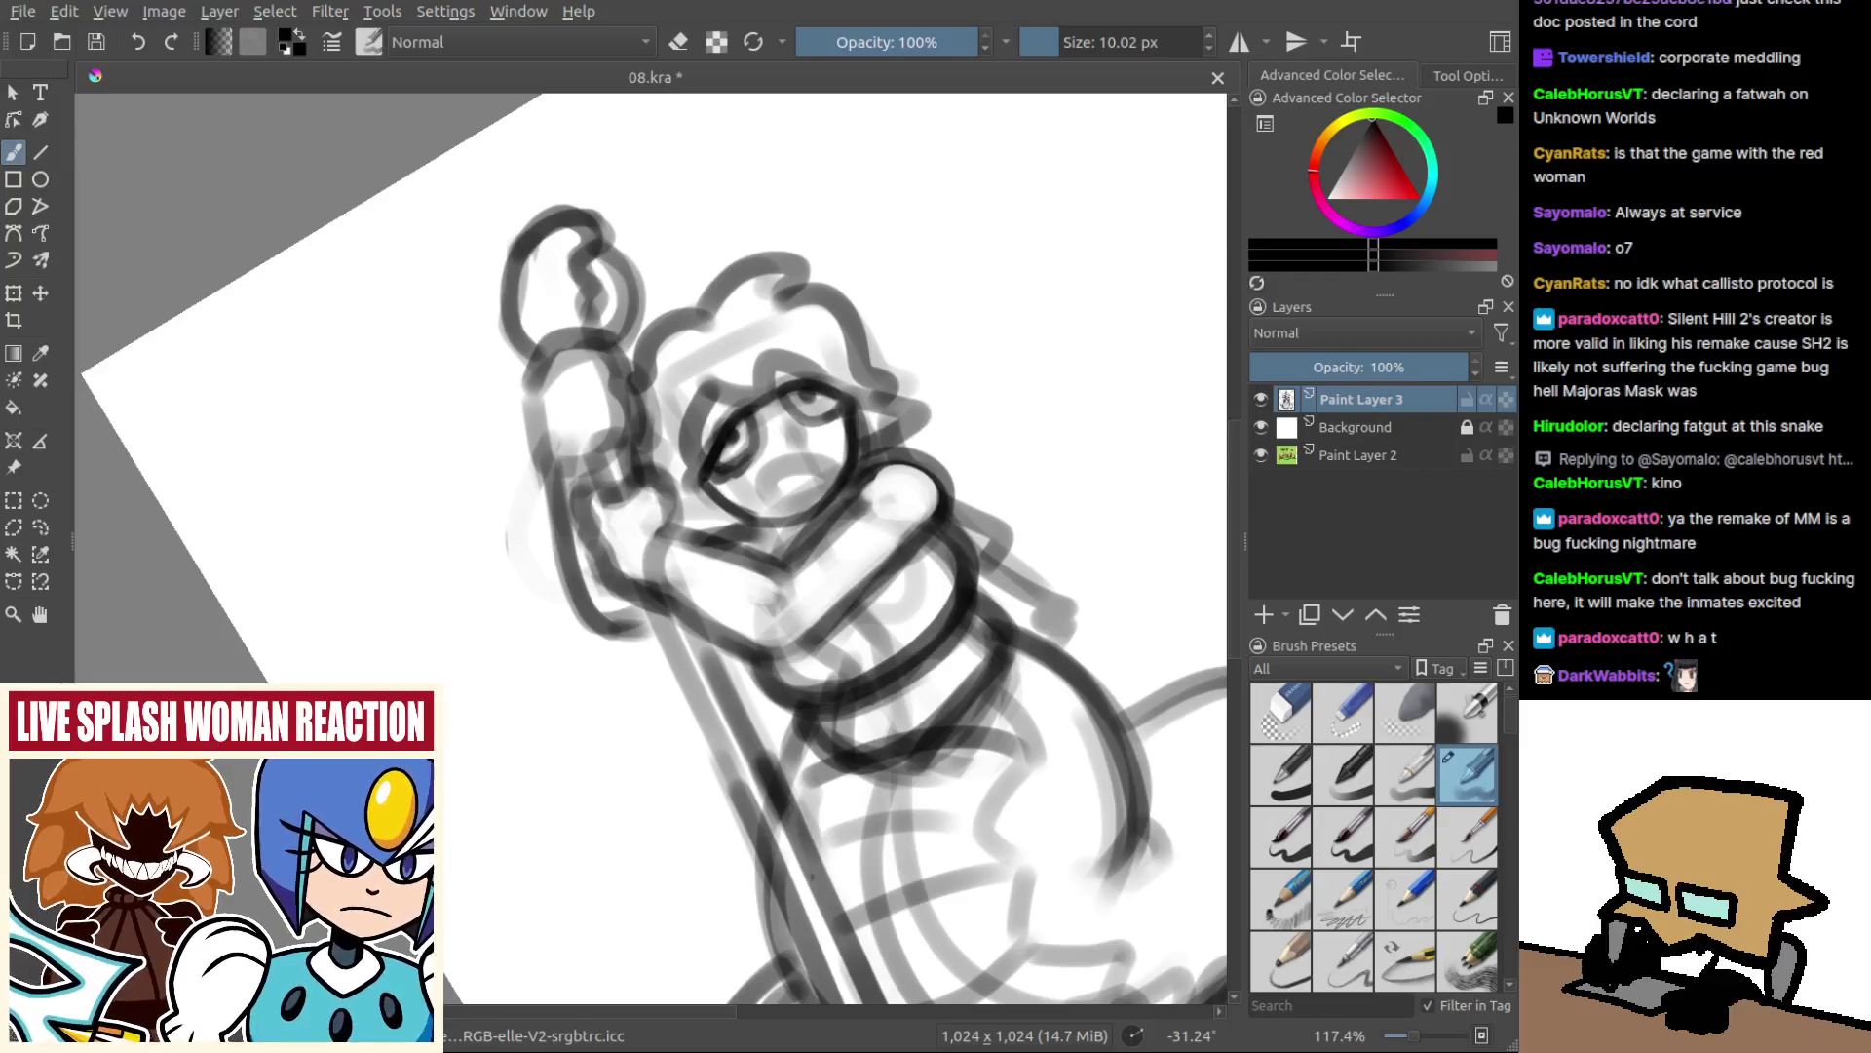
pyautogui.scroll(4, 799, 478)
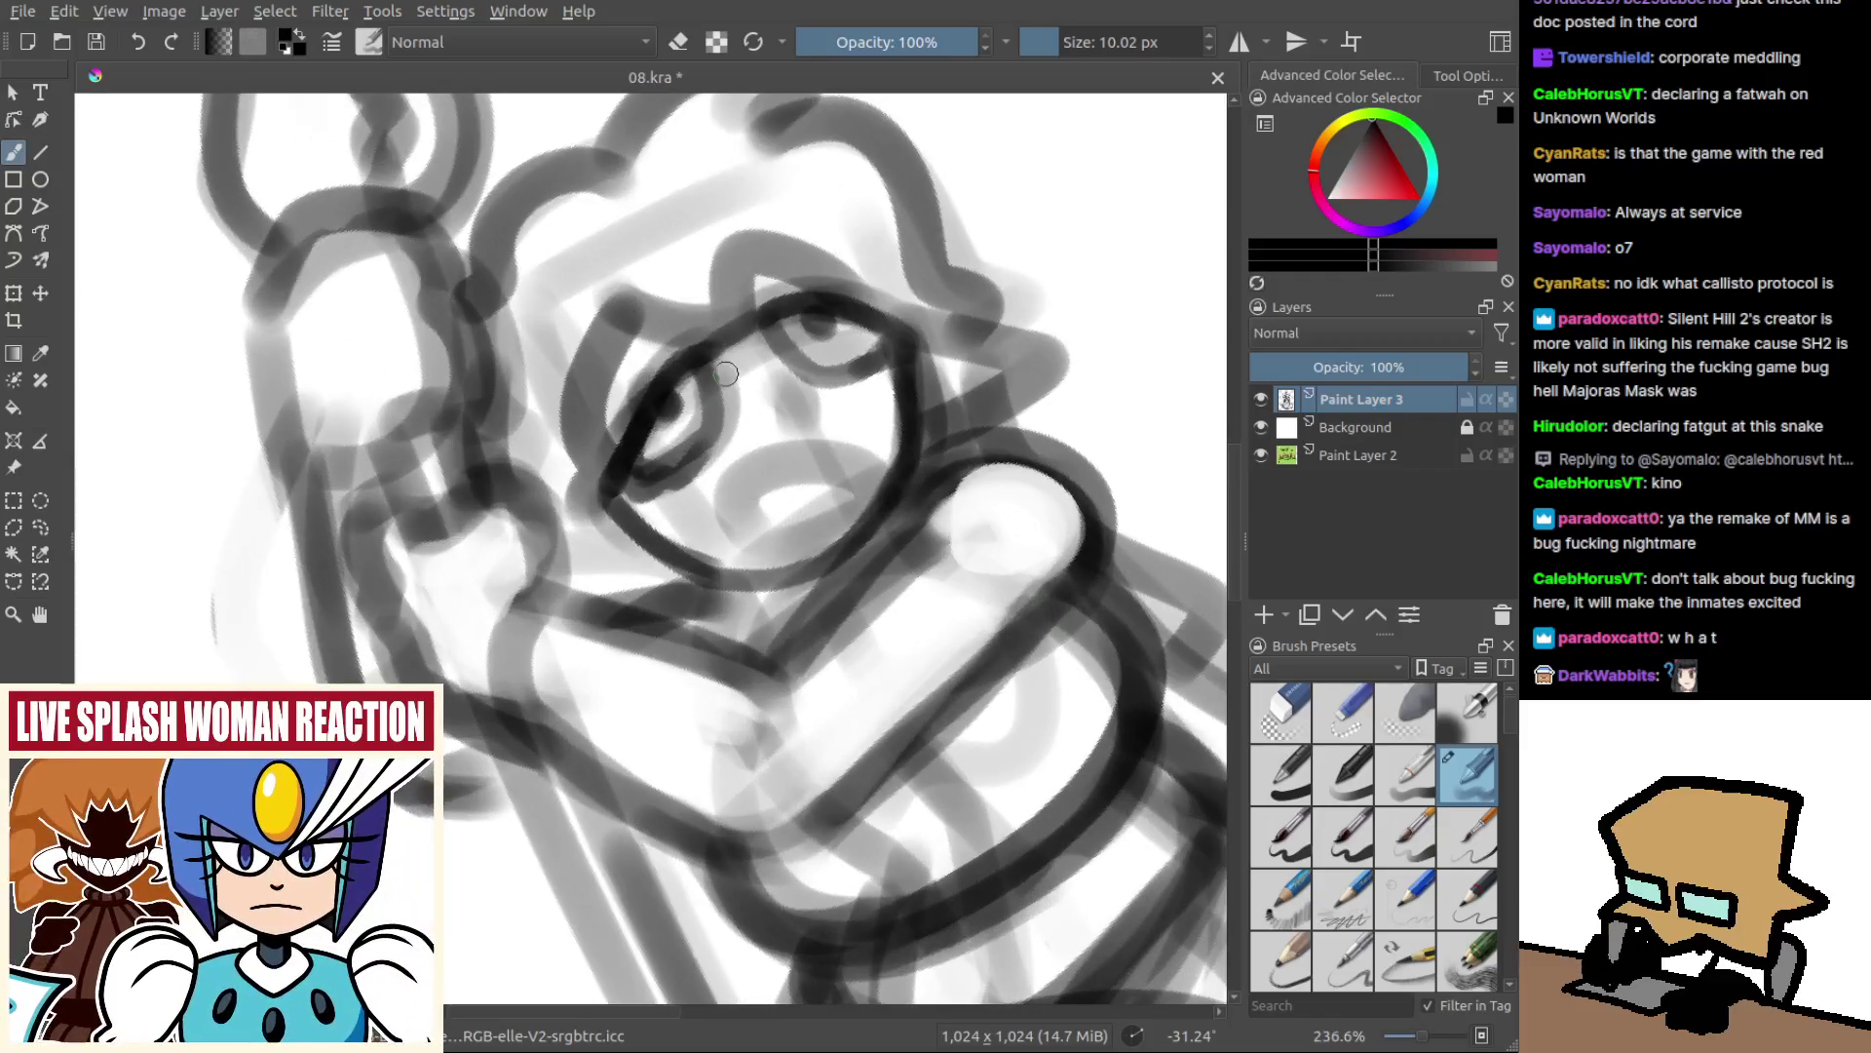
pyautogui.press('e')
pyautogui.moveTo(735, 341)
pyautogui.mouseDown()
pyautogui.moveTo(686, 363)
pyautogui.moveTo(708, 428)
pyautogui.moveTo(690, 365)
pyautogui.moveTo(626, 434)
pyautogui.moveTo(713, 401)
pyautogui.moveTo(789, 314)
pyautogui.moveTo(834, 333)
pyautogui.moveTo(841, 302)
pyautogui.moveTo(776, 313)
pyautogui.moveTo(902, 326)
pyautogui.moveTo(881, 376)
pyautogui.mouseUp()
pyautogui.press('e')
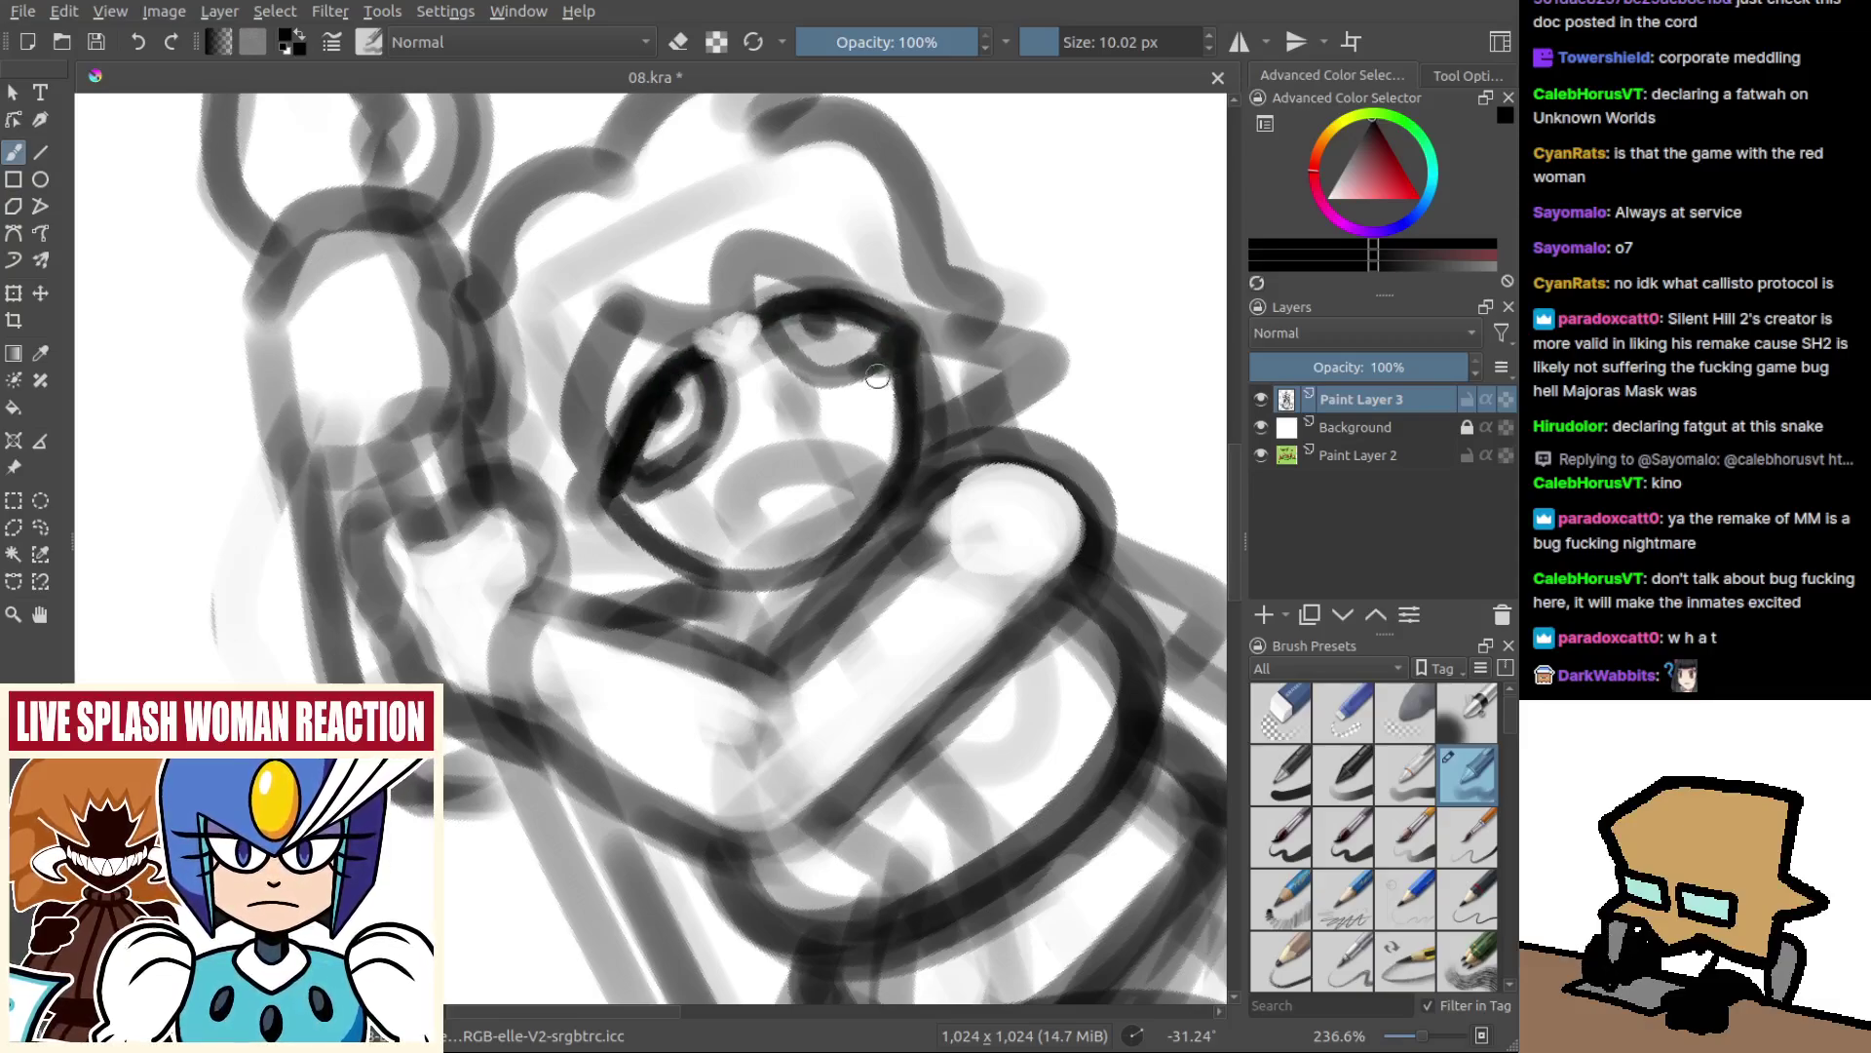
# Thicken the outer lid of the eye nearest the spear and erase stray marks inside both eyes.
pyautogui.moveTo(621, 466); pyautogui.dragTo(672, 483)
pyautogui.press('e')
pyautogui.moveTo(691, 382)
pyautogui.mouseDown()
pyautogui.moveTo(649, 441)
pyautogui.moveTo(729, 367)
pyautogui.moveTo(811, 381)
pyautogui.moveTo(770, 348)
pyautogui.moveTo(804, 334)
pyautogui.moveTo(861, 354)
pyautogui.moveTo(790, 333)
pyautogui.moveTo(858, 335)
pyautogui.moveTo(865, 366)
pyautogui.moveTo(898, 344)
pyautogui.moveTo(853, 376)
pyautogui.mouseUp()
pyautogui.press('e')
pyautogui.press('5')
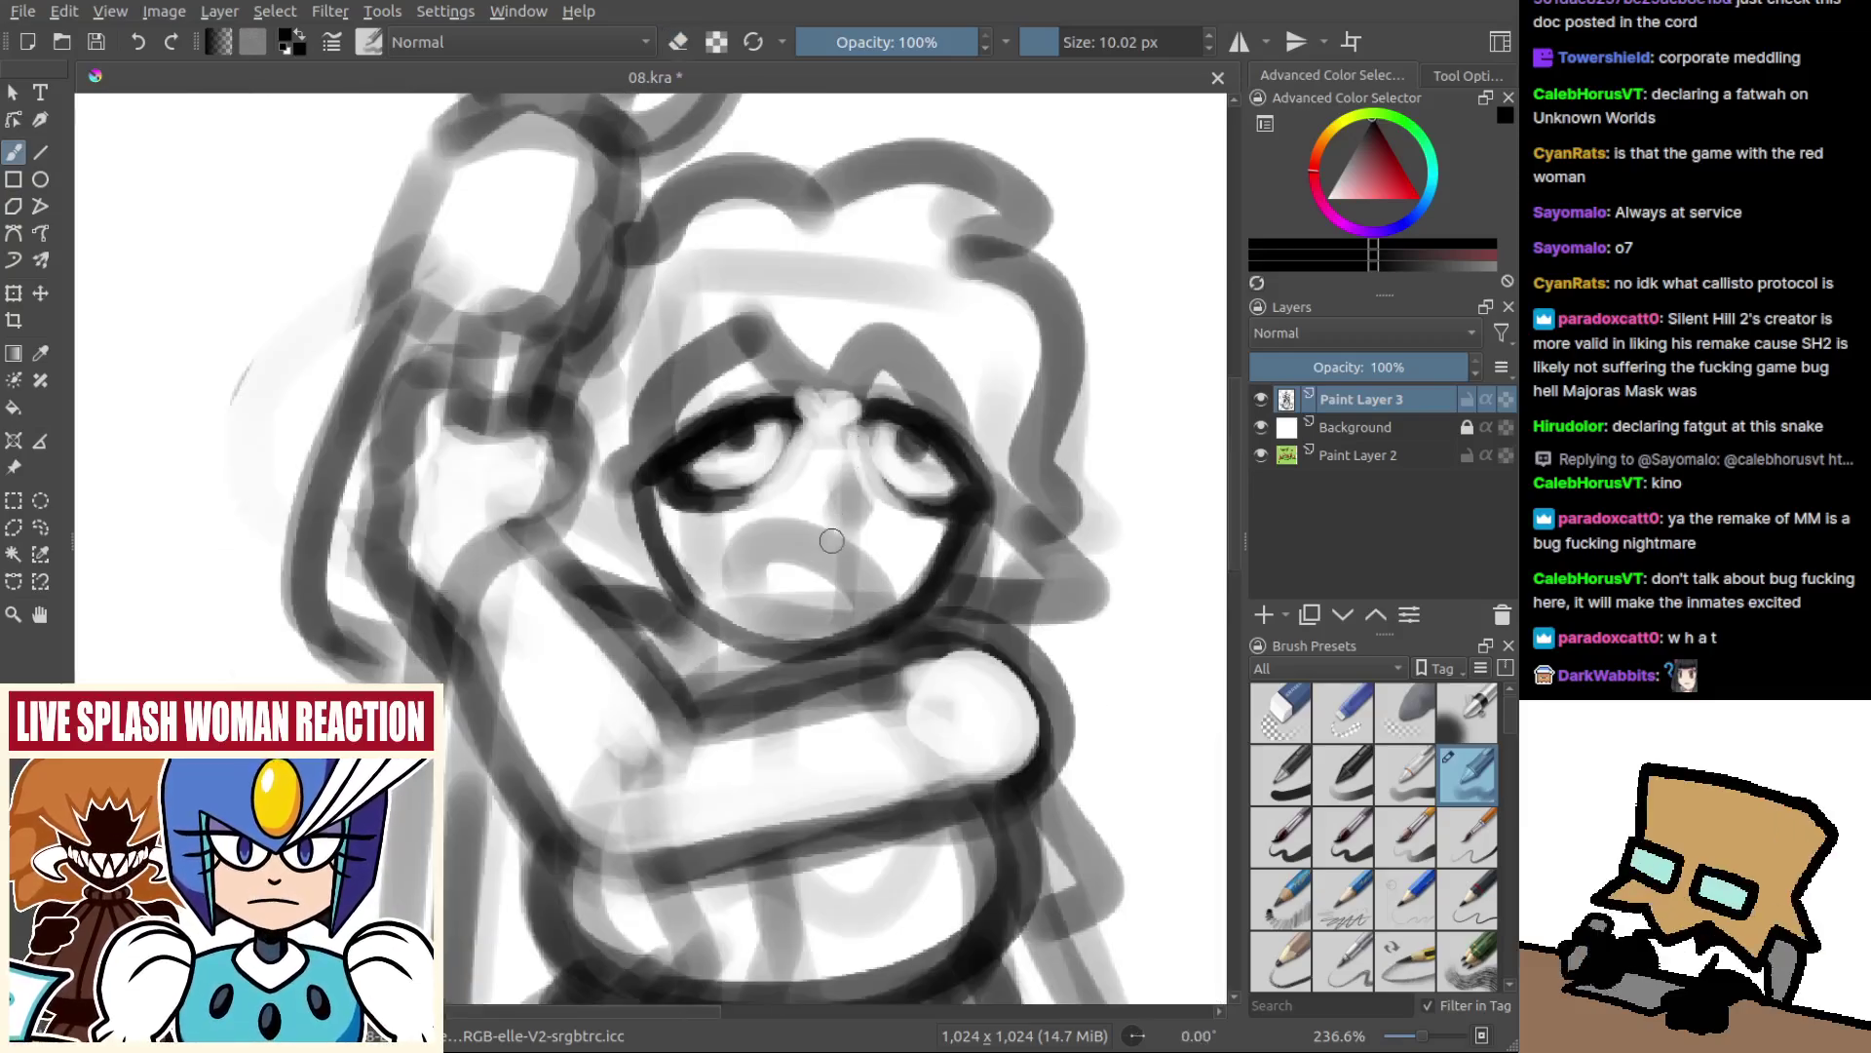
# Draw the open, downturned mouth with bold lines, undoing the unwanted attempts.
pyautogui.moveTo(834, 538); pyautogui.dragTo(826, 511)
pyautogui.moveTo(745, 587)
pyautogui.mouseDown()
pyautogui.moveTo(778, 548)
pyautogui.moveTo(862, 570)
pyautogui.moveTo(780, 567)
pyautogui.moveTo(858, 561)
pyautogui.moveTo(765, 572)
pyautogui.moveTo(838, 779)
pyautogui.mouseUp()
pyautogui.hotkey('ctrl', 'z')
pyautogui.hotkey('ctrl', 'z')
pyautogui.moveTo(859, 534); pyautogui.dragTo(862, 417)
pyautogui.scroll(5, 761, 535)
pyautogui.moveTo(686, 549); pyautogui.dragTo(756, 572)
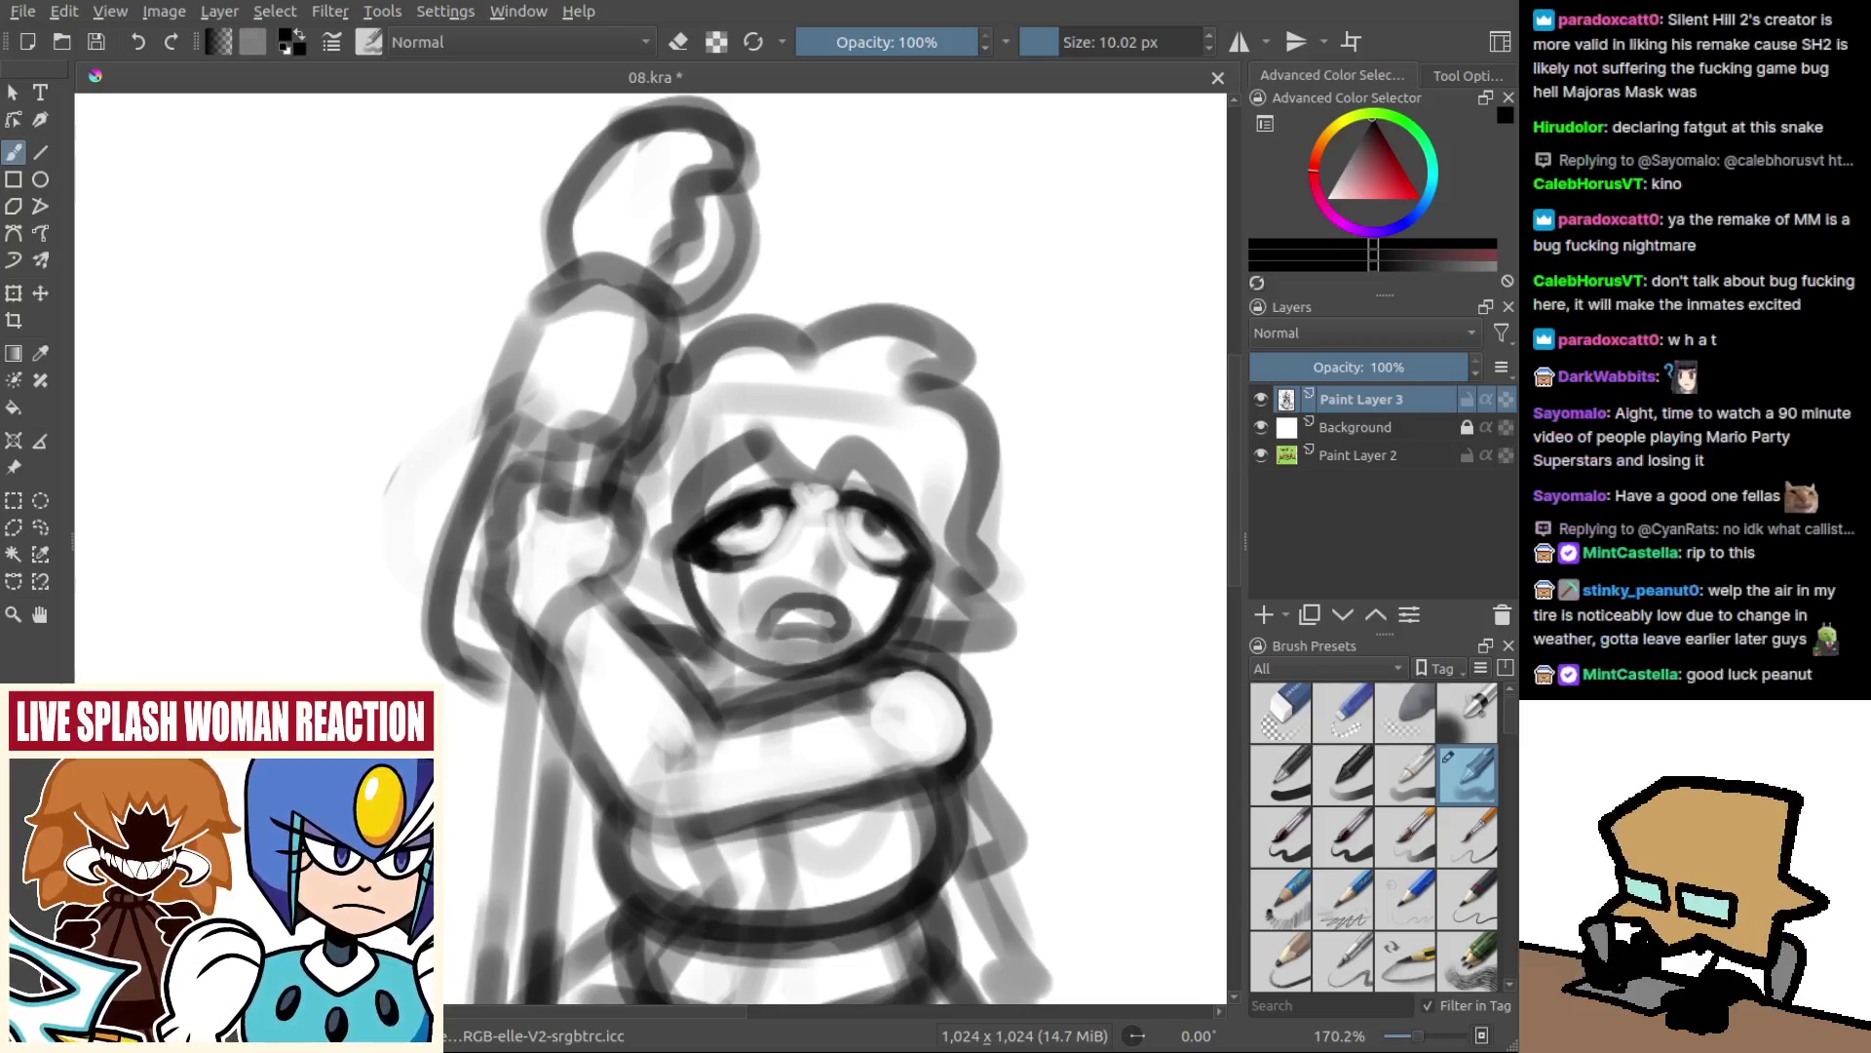
pyautogui.hotkey('ctrl', 'v')
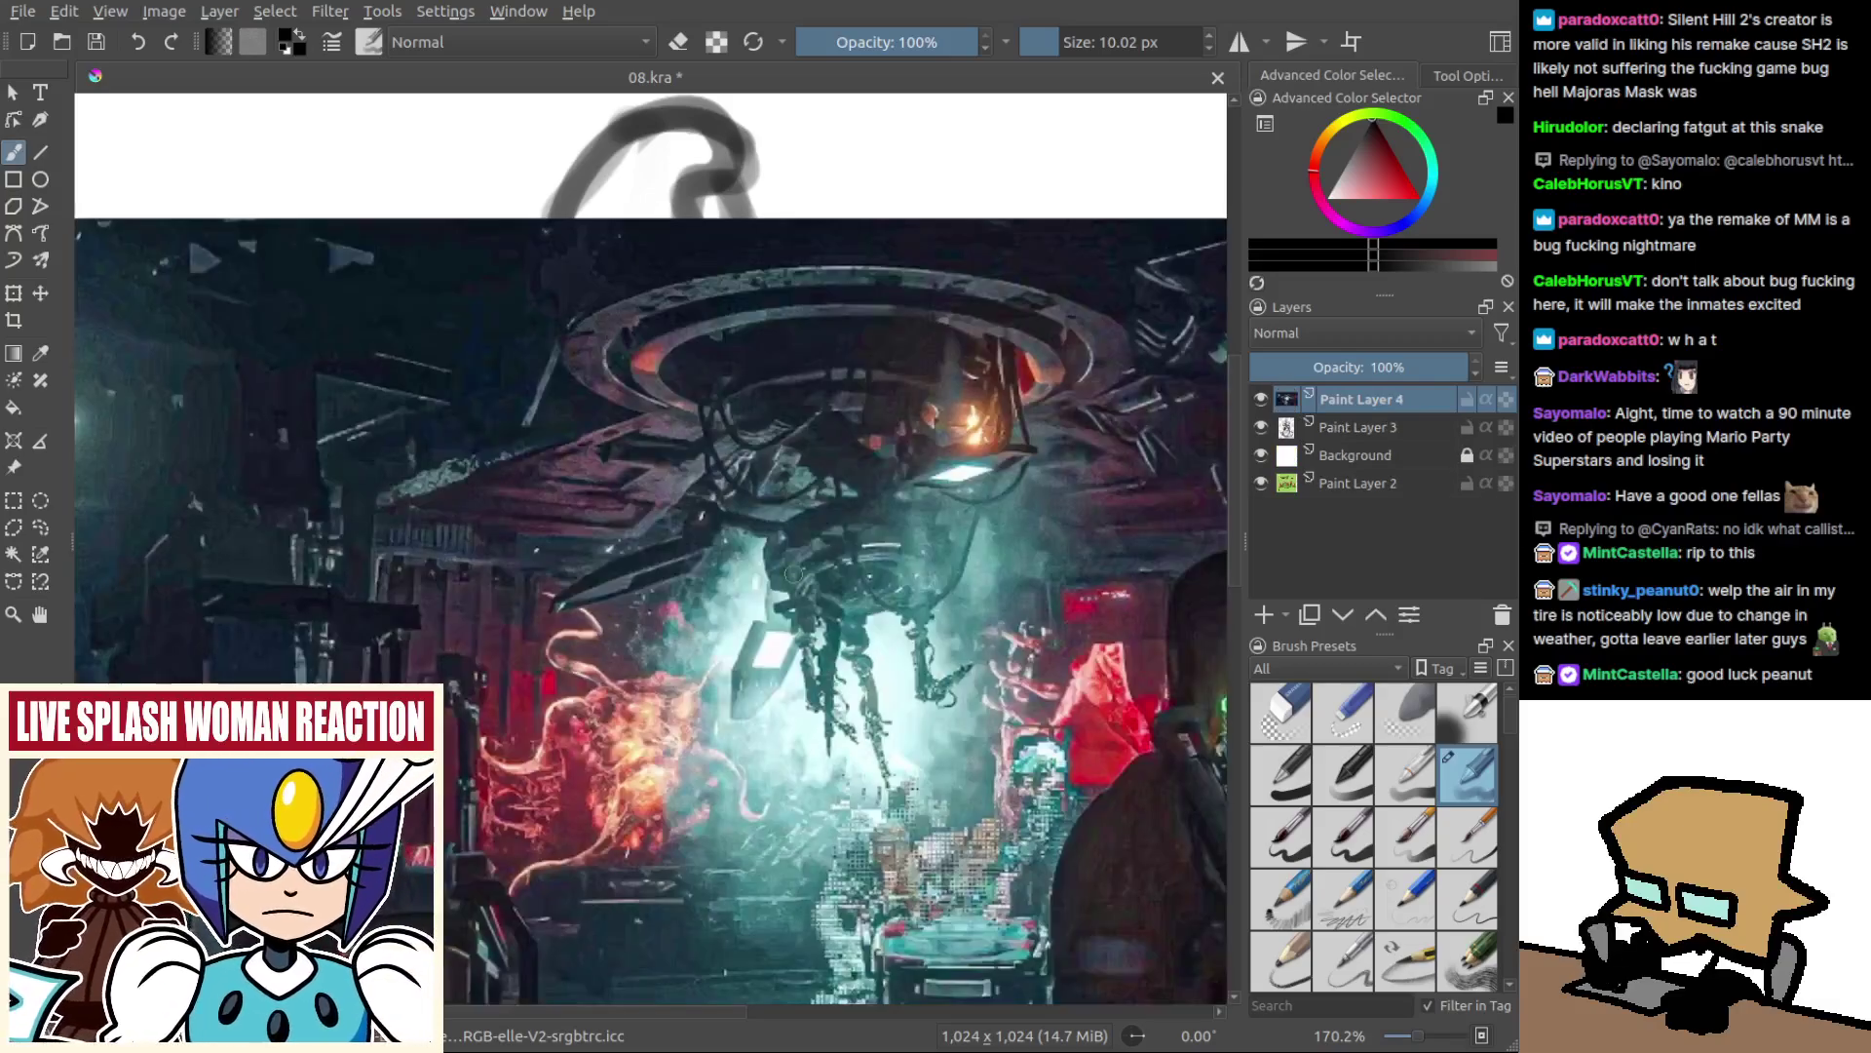
pyautogui.scroll(-3, 793, 574)
pyautogui.moveTo(982, 692); pyautogui.dragTo(995, 655)
pyautogui.scroll(2, 1004, 655)
pyautogui.press('Tab')
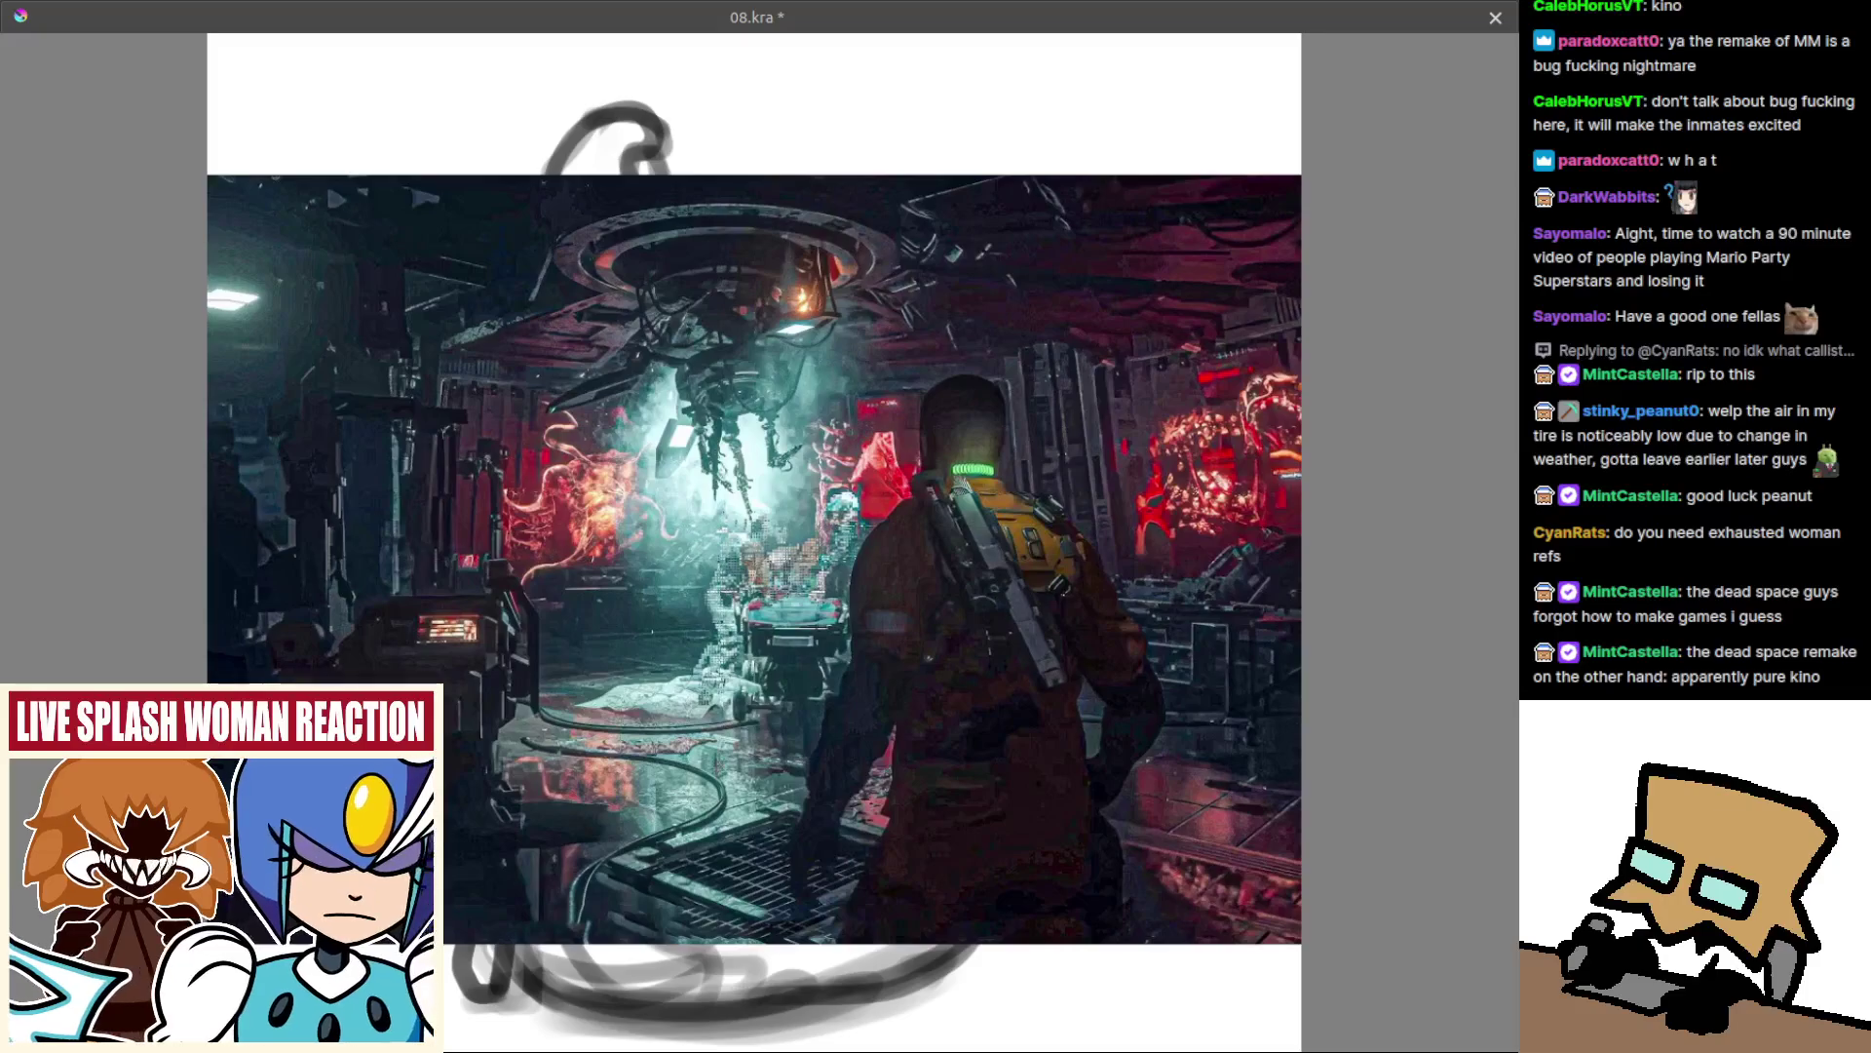
pyautogui.moveTo(932, 693); pyautogui.dragTo(875, 655)
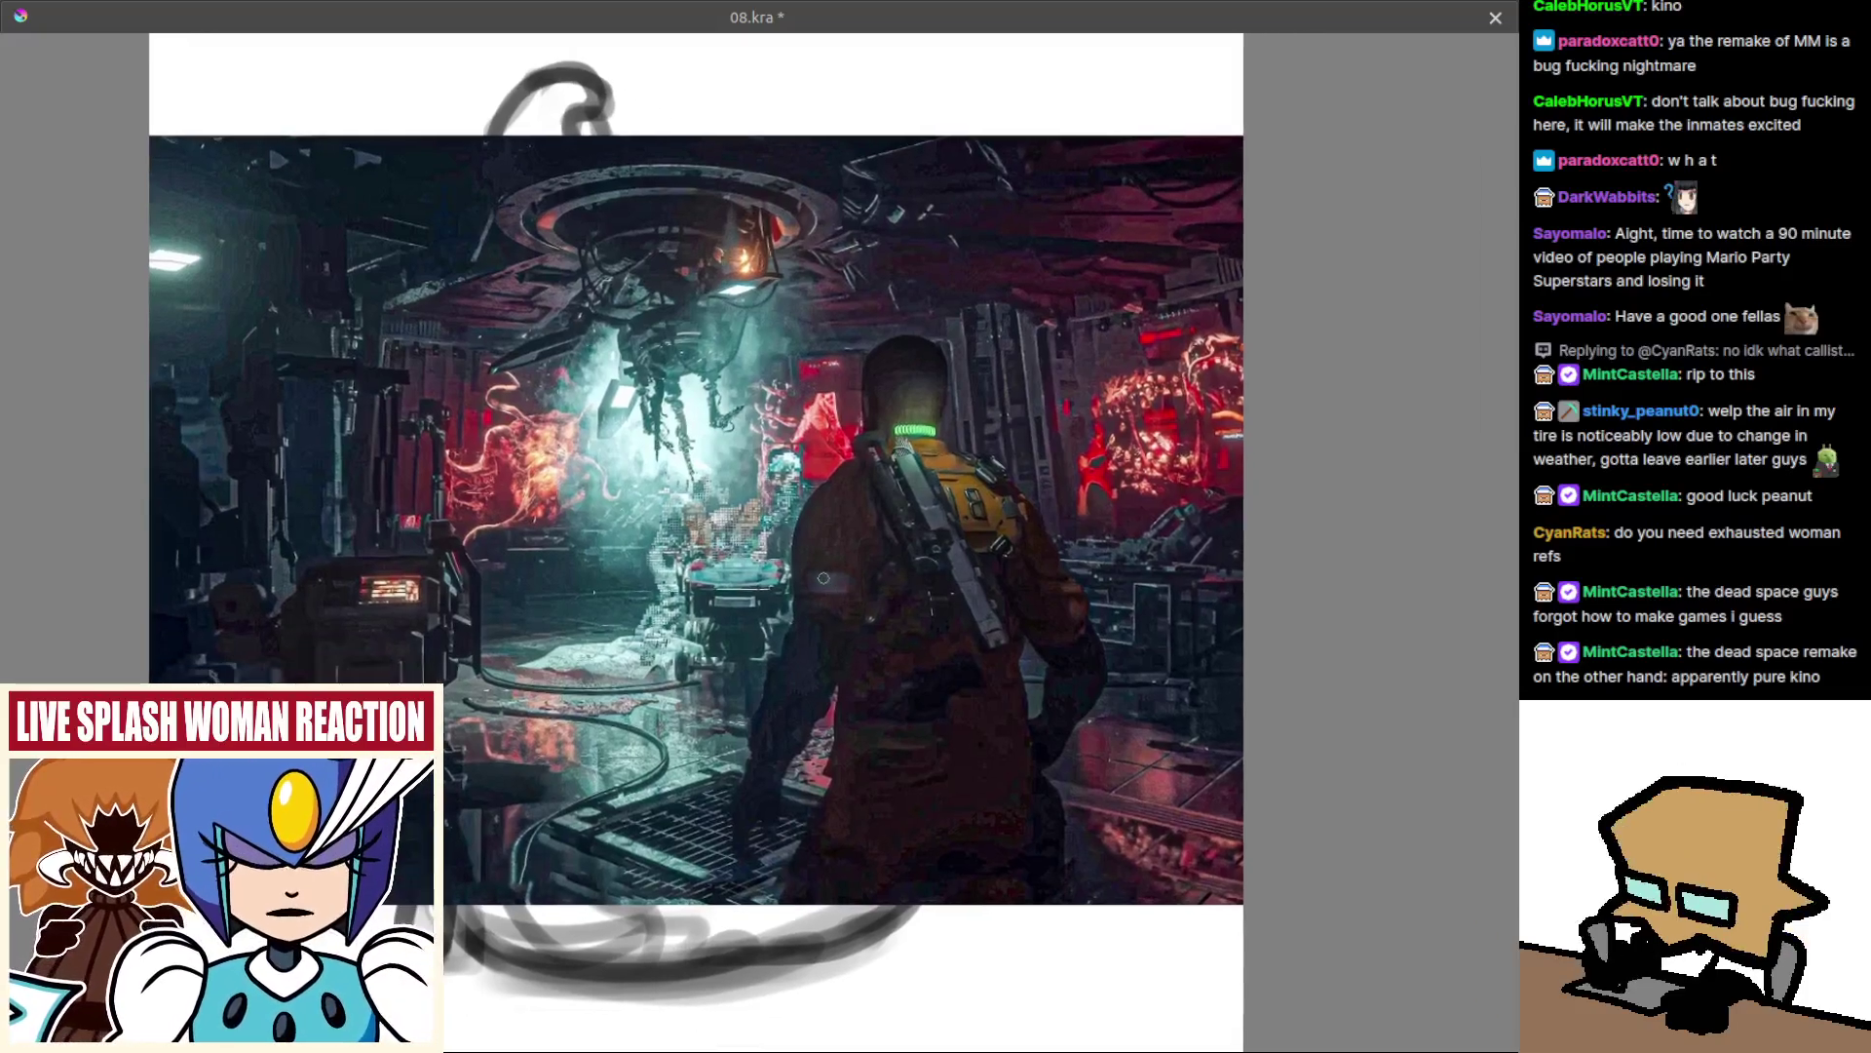
pyautogui.scroll(-2, 827, 611)
pyautogui.hotkey('ctrl', 'z')
pyautogui.moveTo(759, 714); pyautogui.dragTo(856, 703)
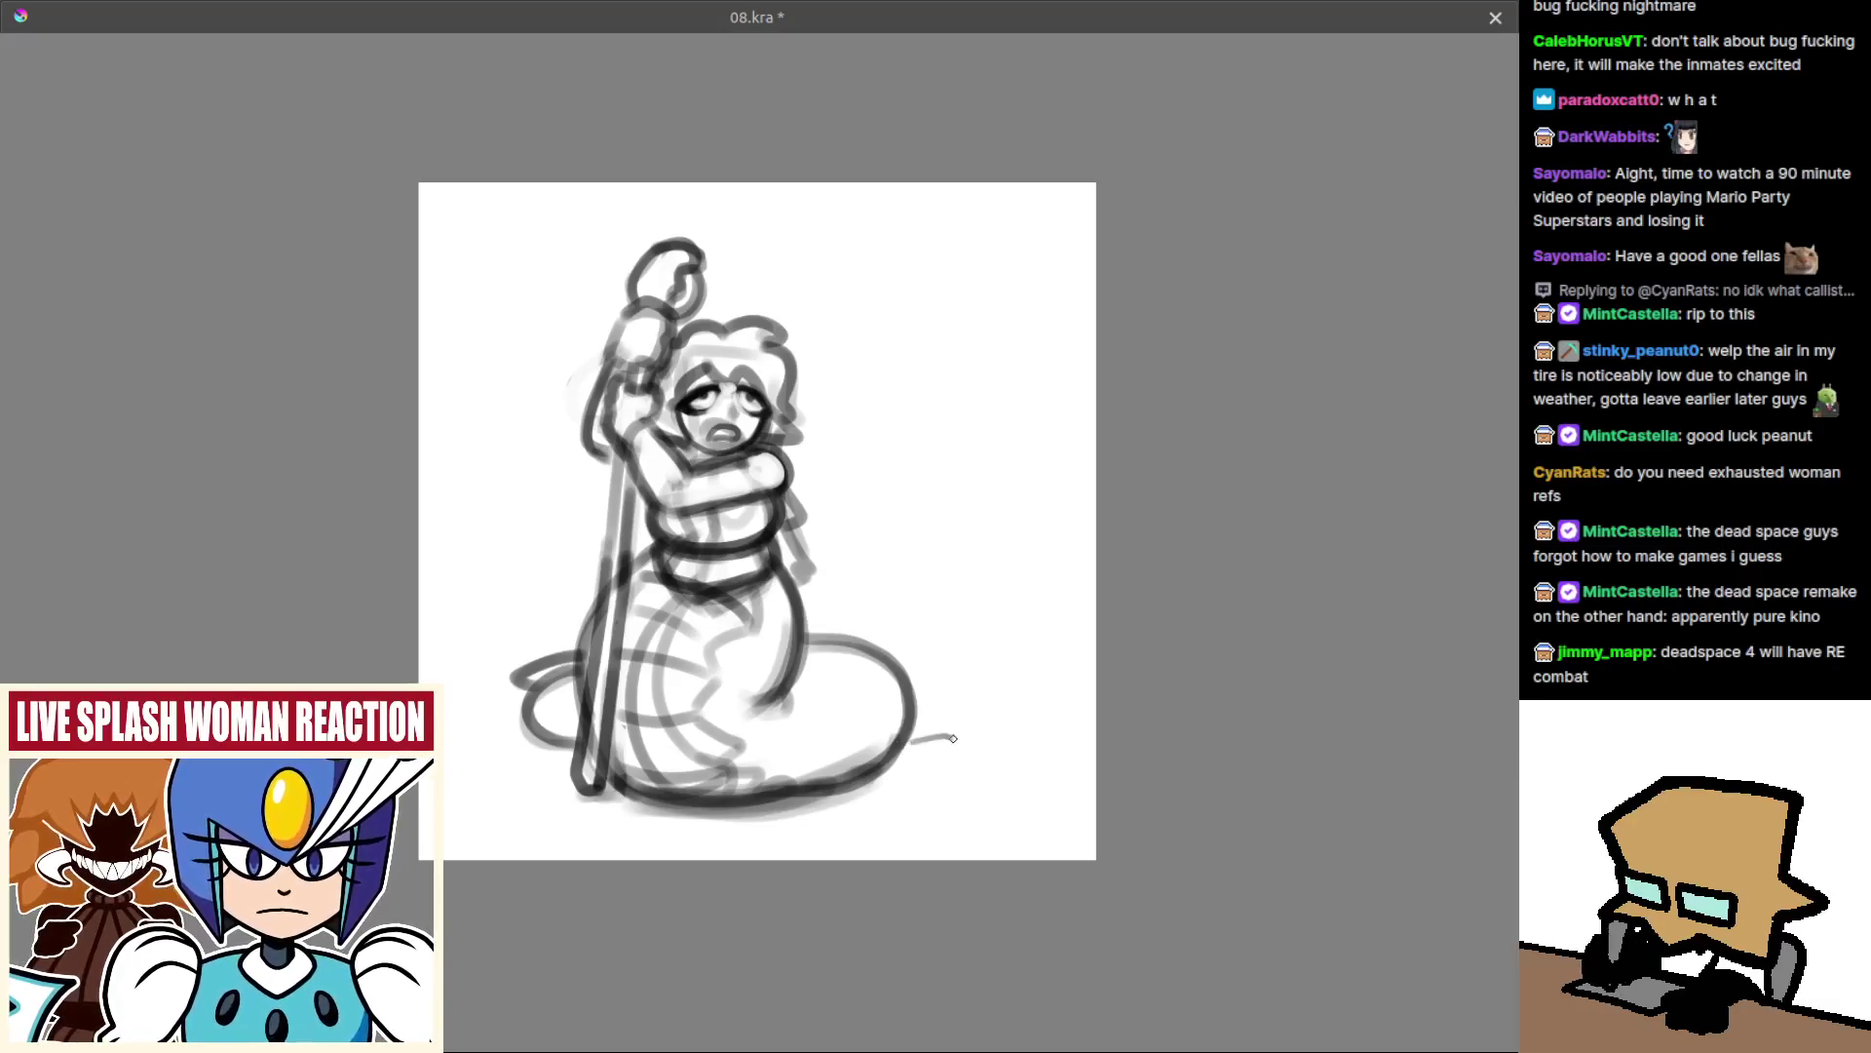
pyautogui.moveTo(912, 712); pyautogui.dragTo(963, 724)
pyautogui.hotkey('ctrl', 'z')
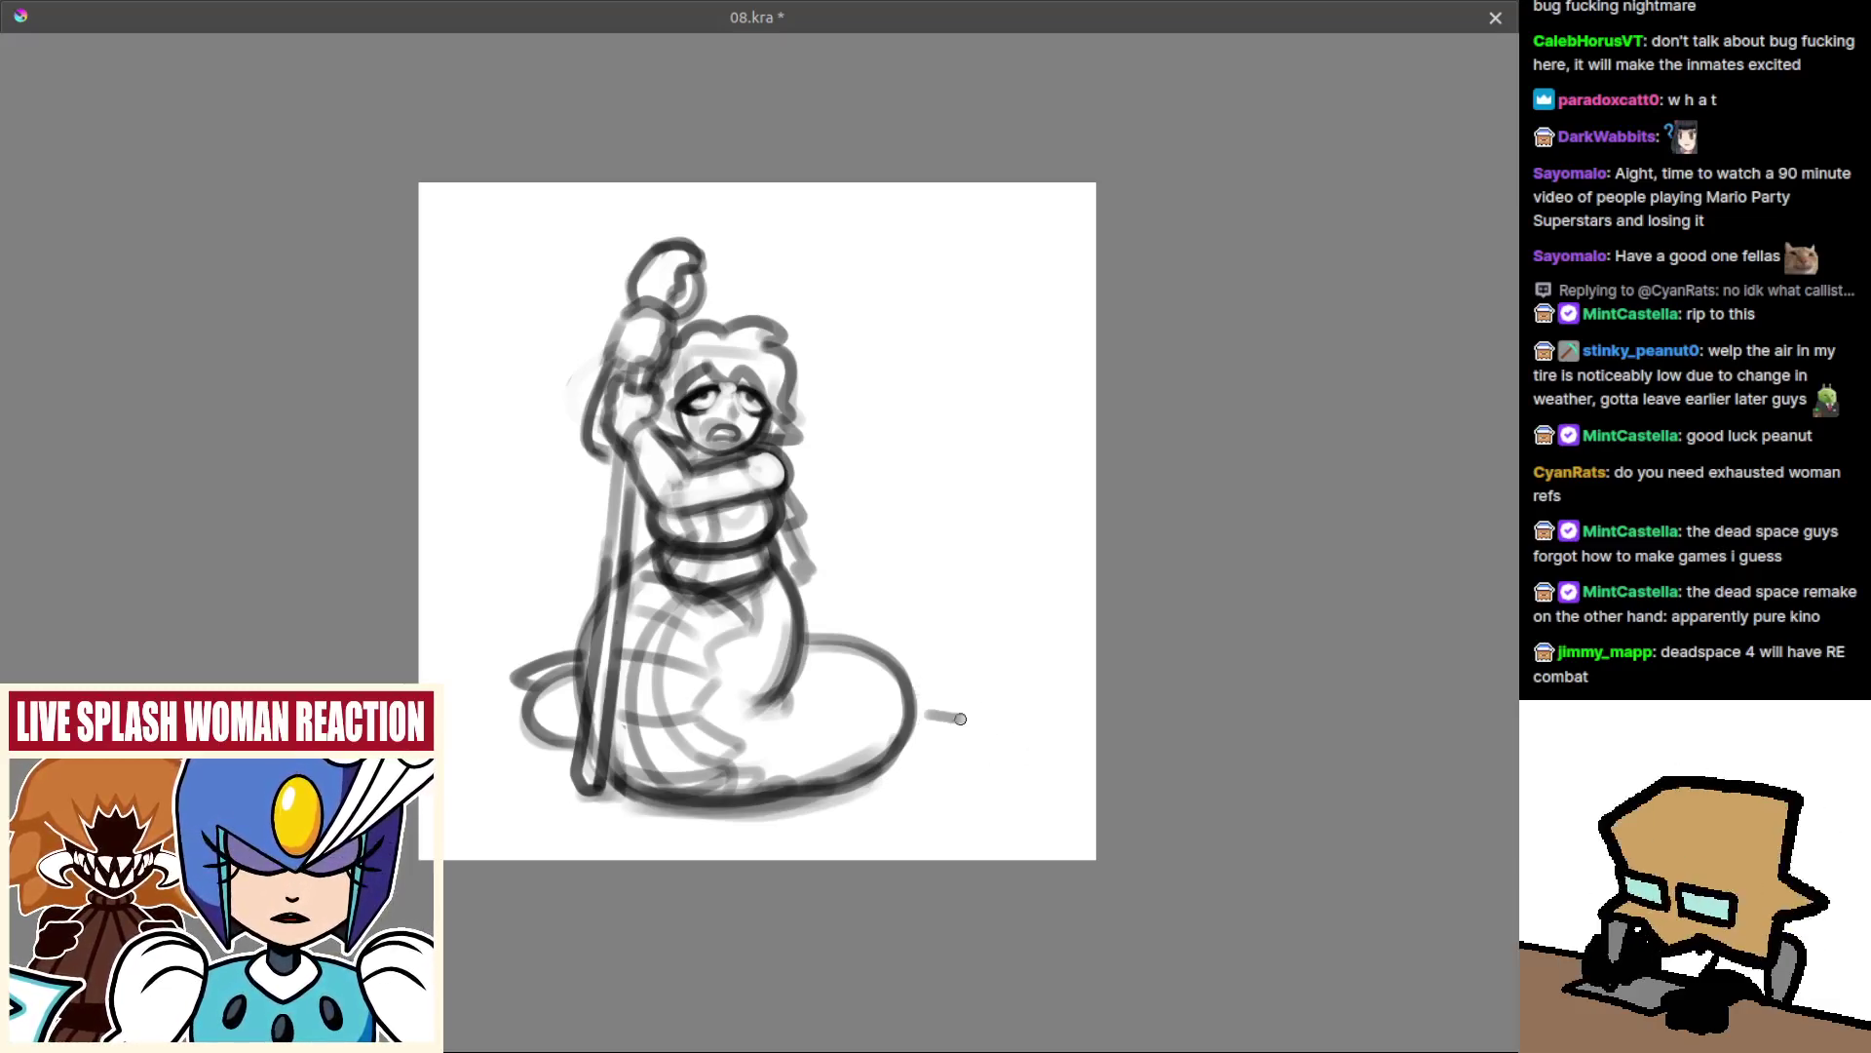
pyautogui.moveTo(916, 749)
pyautogui.mouseDown()
pyautogui.moveTo(1033, 821)
pyautogui.moveTo(970, 755)
pyautogui.moveTo(1028, 856)
pyautogui.mouseUp()
pyautogui.hotkey('ctrl', 'z')
pyautogui.moveTo(863, 844)
pyautogui.mouseDown()
pyautogui.moveTo(928, 815)
pyautogui.moveTo(966, 774)
pyautogui.mouseUp()
pyautogui.moveTo(883, 715); pyautogui.dragTo(951, 766)
pyautogui.moveTo(544, 401)
pyautogui.mouseDown()
pyautogui.moveTo(615, 484)
pyautogui.moveTo(603, 620)
pyautogui.moveTo(624, 672)
pyautogui.moveTo(604, 684)
pyautogui.mouseUp()
pyautogui.hotkey('ctrl', 'z')
pyautogui.hotkey('ctrl', 'z')
pyautogui.hotkey('ctrl', 'z')
pyautogui.hotkey('ctrl', 'z')
# Scale the whole character sketch down slightly around its centre with the Transform tool.
pyautogui.moveTo(723, 800); pyautogui.dragTo(708, 779)
pyautogui.press('t')
pyautogui.moveTo(840, 789); pyautogui.dragTo(809, 801)
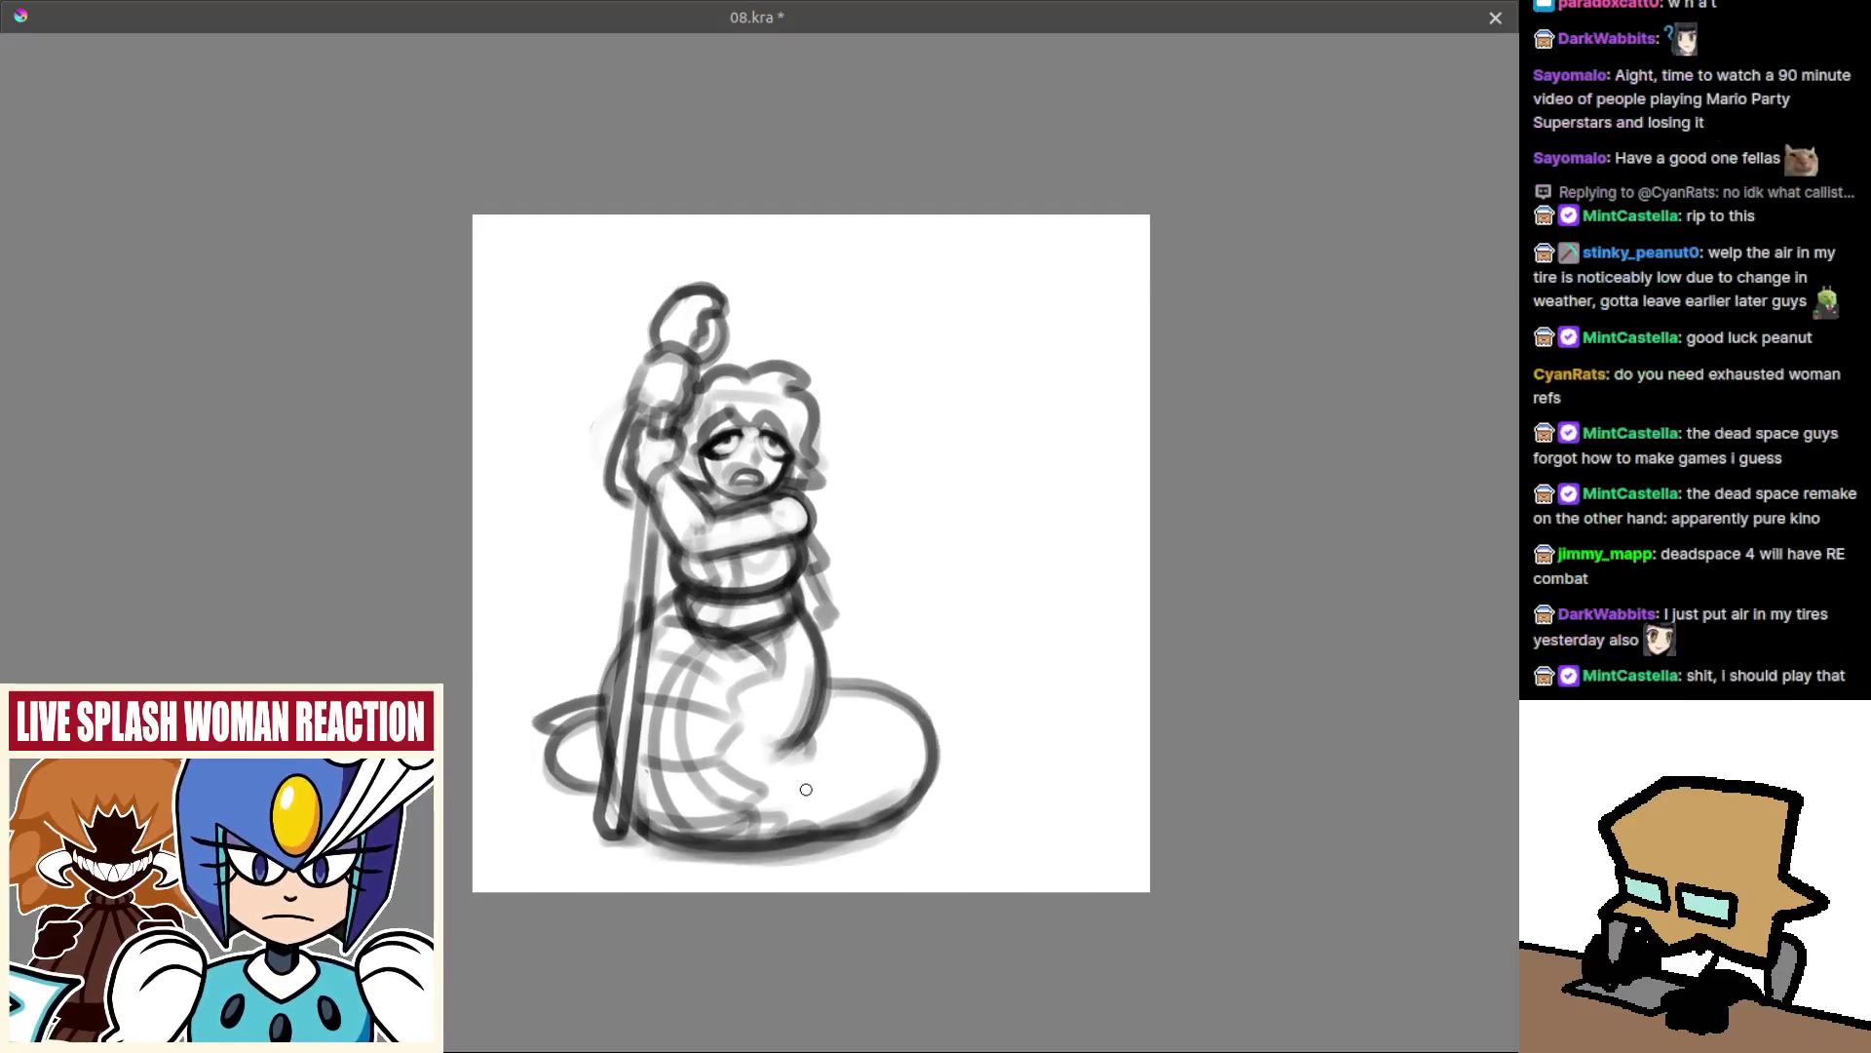
pyautogui.scroll(-3, 853, 726)
pyautogui.scroll(2, 843, 713)
pyautogui.hotkey('ctrl', 't')
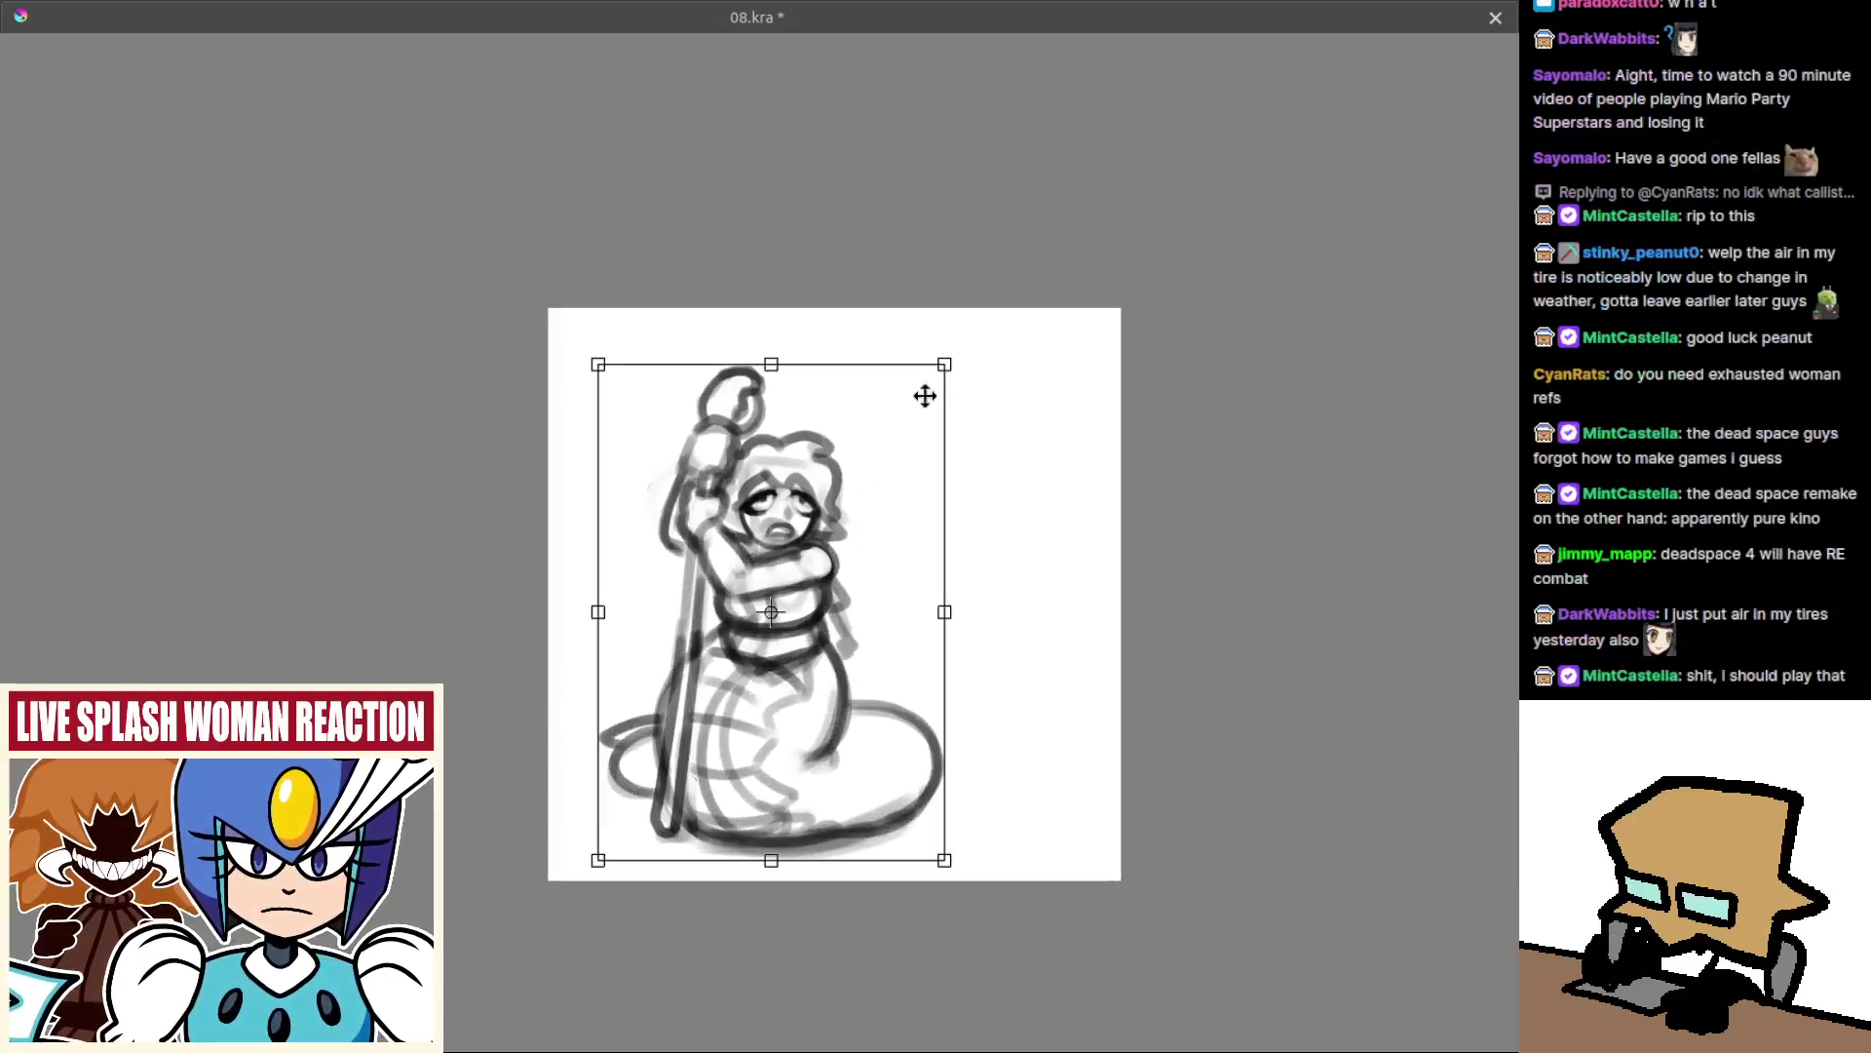
pyautogui.moveTo(942, 368); pyautogui.dragTo(919, 384)
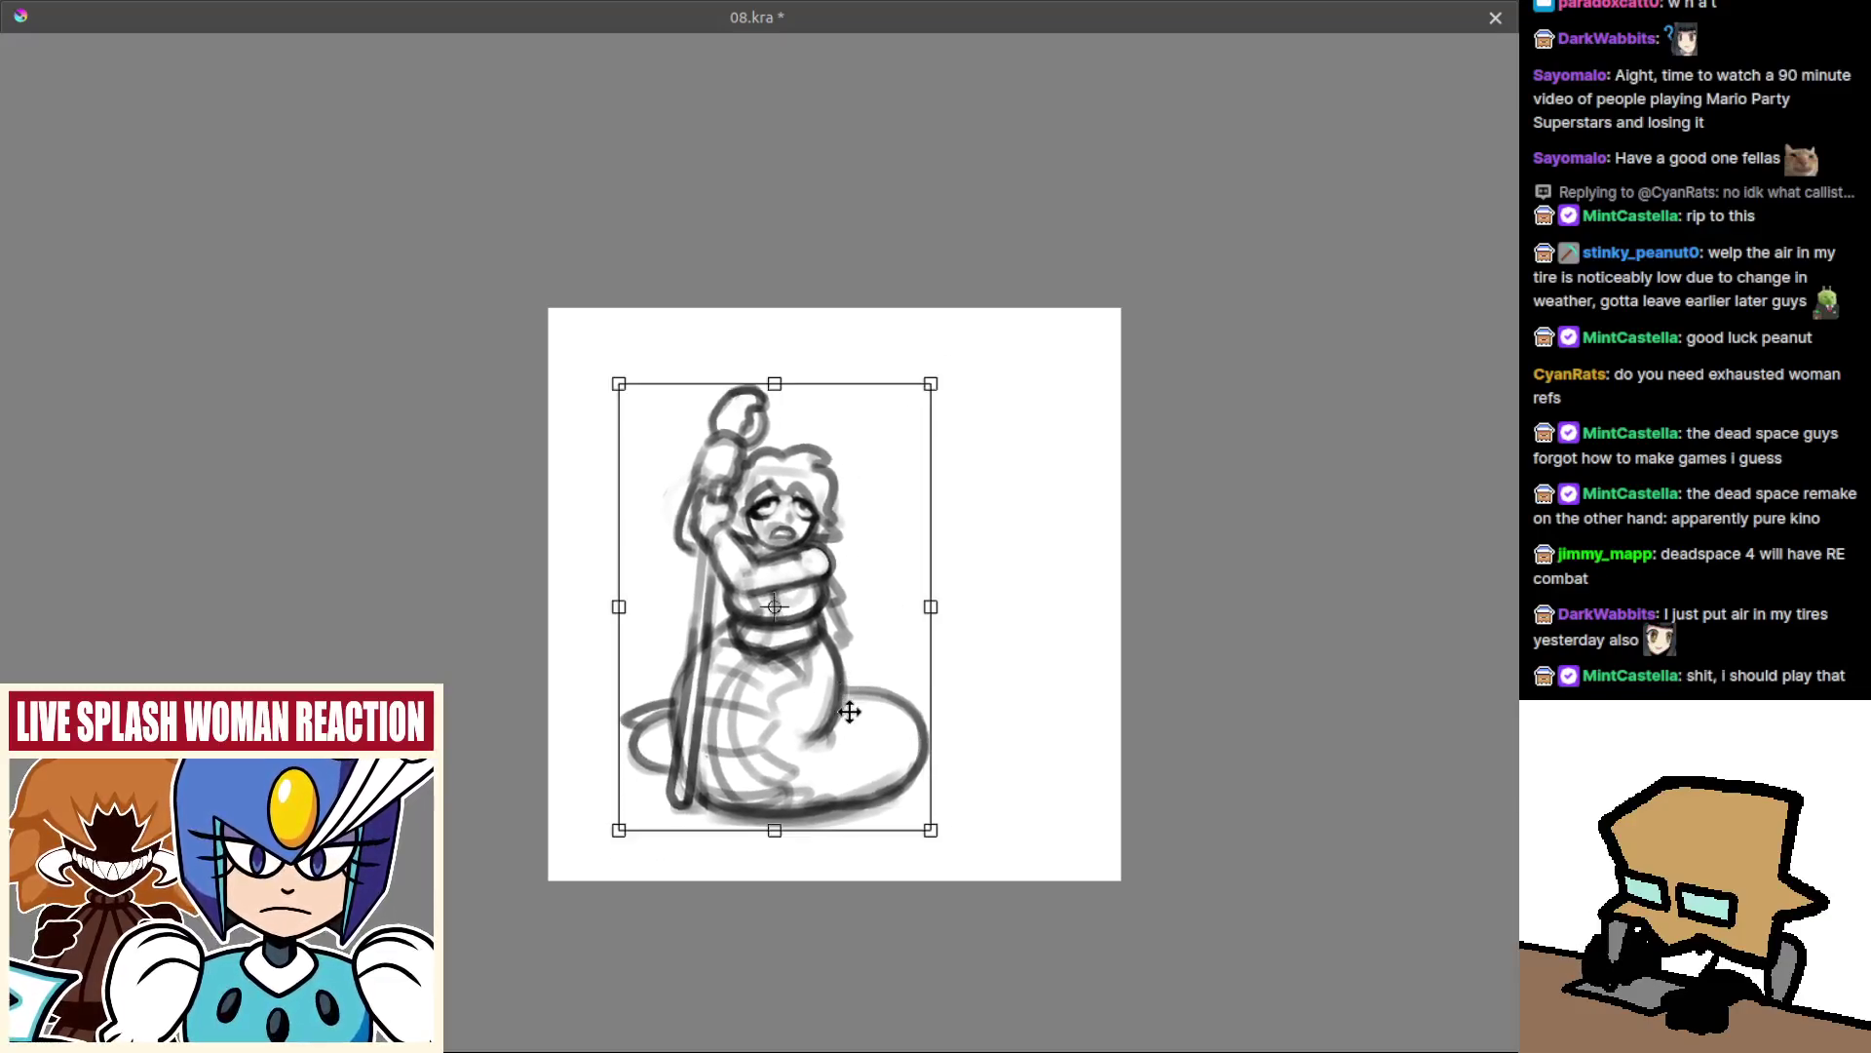
pyautogui.press('b')
# Shrink the character sketch a little more and shift it toward the lower left of the canvas.
pyautogui.scroll(-4, 848, 735)
pyautogui.scroll(3, 848, 735)
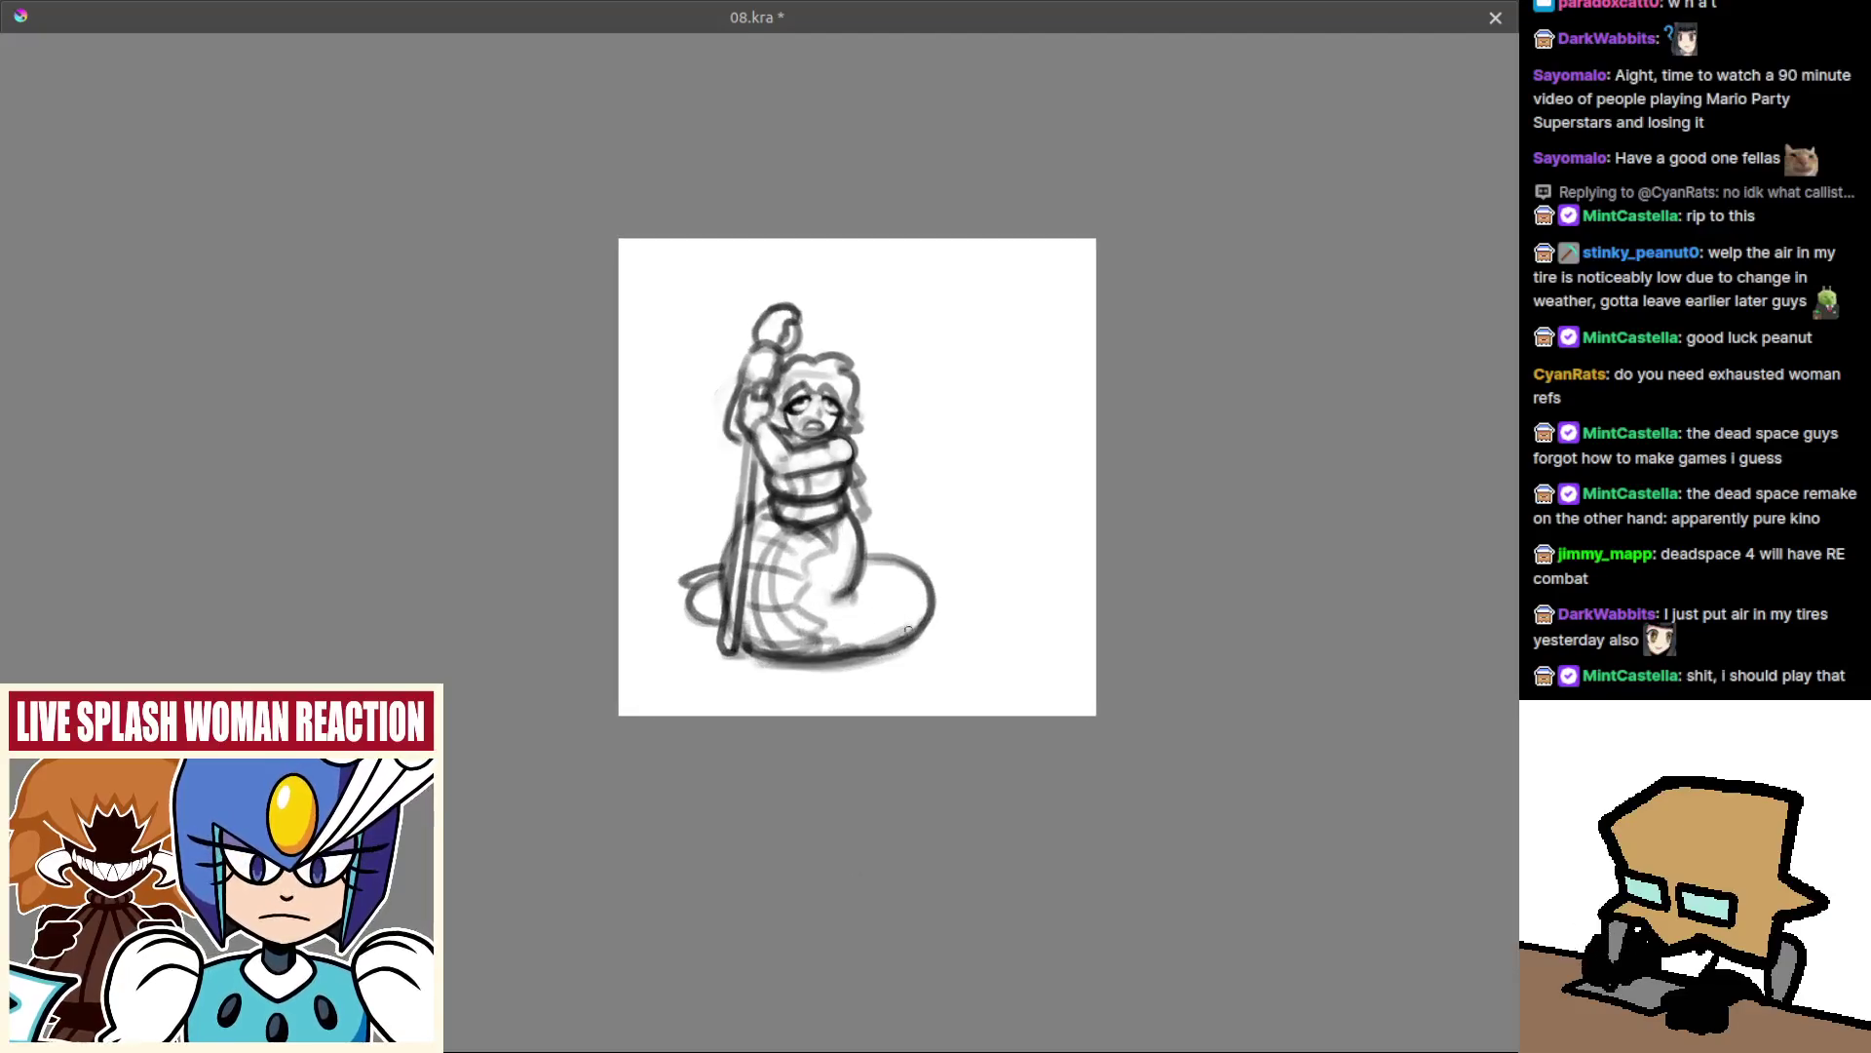
pyautogui.hotkey('ctrl', 't')
pyautogui.moveTo(934, 302); pyautogui.dragTo(918, 328)
pyautogui.moveTo(888, 425); pyautogui.dragTo(877, 439)
pyautogui.press('b')
# Sketch rough, branching ground lines running from the tail coil to the canvas's right edge, undoing unwanted strokes.
pyautogui.moveTo(907, 635)
pyautogui.mouseDown()
pyautogui.moveTo(965, 655)
pyautogui.moveTo(1003, 707)
pyautogui.moveTo(974, 615)
pyautogui.mouseUp()
pyautogui.hotkey('ctrl', 'z')
pyautogui.hotkey('ctrl', 'z')
pyautogui.hotkey('ctrl', 'z')
pyautogui.hotkey('ctrl', 'z')
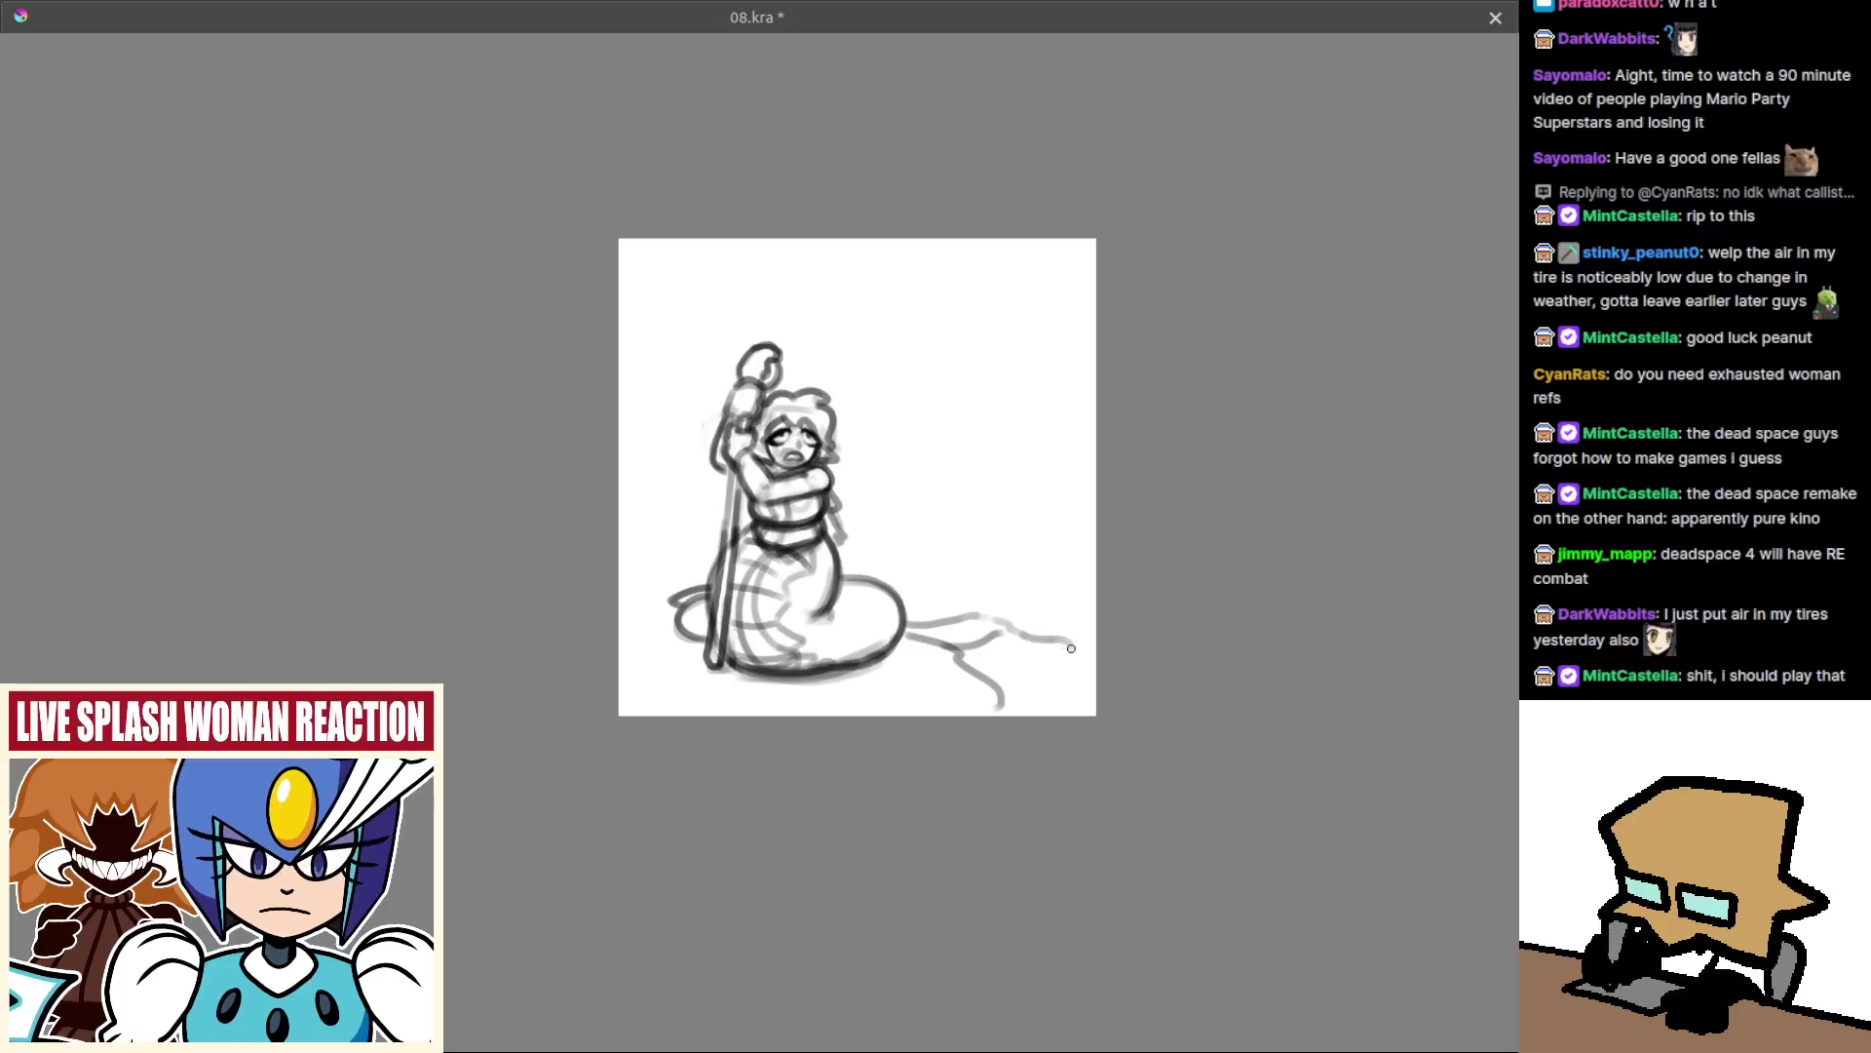
# Sketch a jagged mountain slope descending behind the character to the ground on the right, undoing unwanted strokes.
pyautogui.moveTo(971, 436)
pyautogui.mouseDown()
pyautogui.moveTo(1036, 559)
pyautogui.moveTo(968, 491)
pyautogui.moveTo(1036, 601)
pyautogui.mouseUp()
pyautogui.hotkey('ctrl', 'z')
pyautogui.hotkey('ctrl', 'z')
pyautogui.moveTo(889, 466)
pyautogui.mouseDown()
pyautogui.moveTo(1013, 590)
pyautogui.moveTo(1017, 640)
pyautogui.mouseUp()
pyautogui.moveTo(914, 502); pyautogui.dragTo(840, 372)
pyautogui.hotkey('ctrl', 'z')
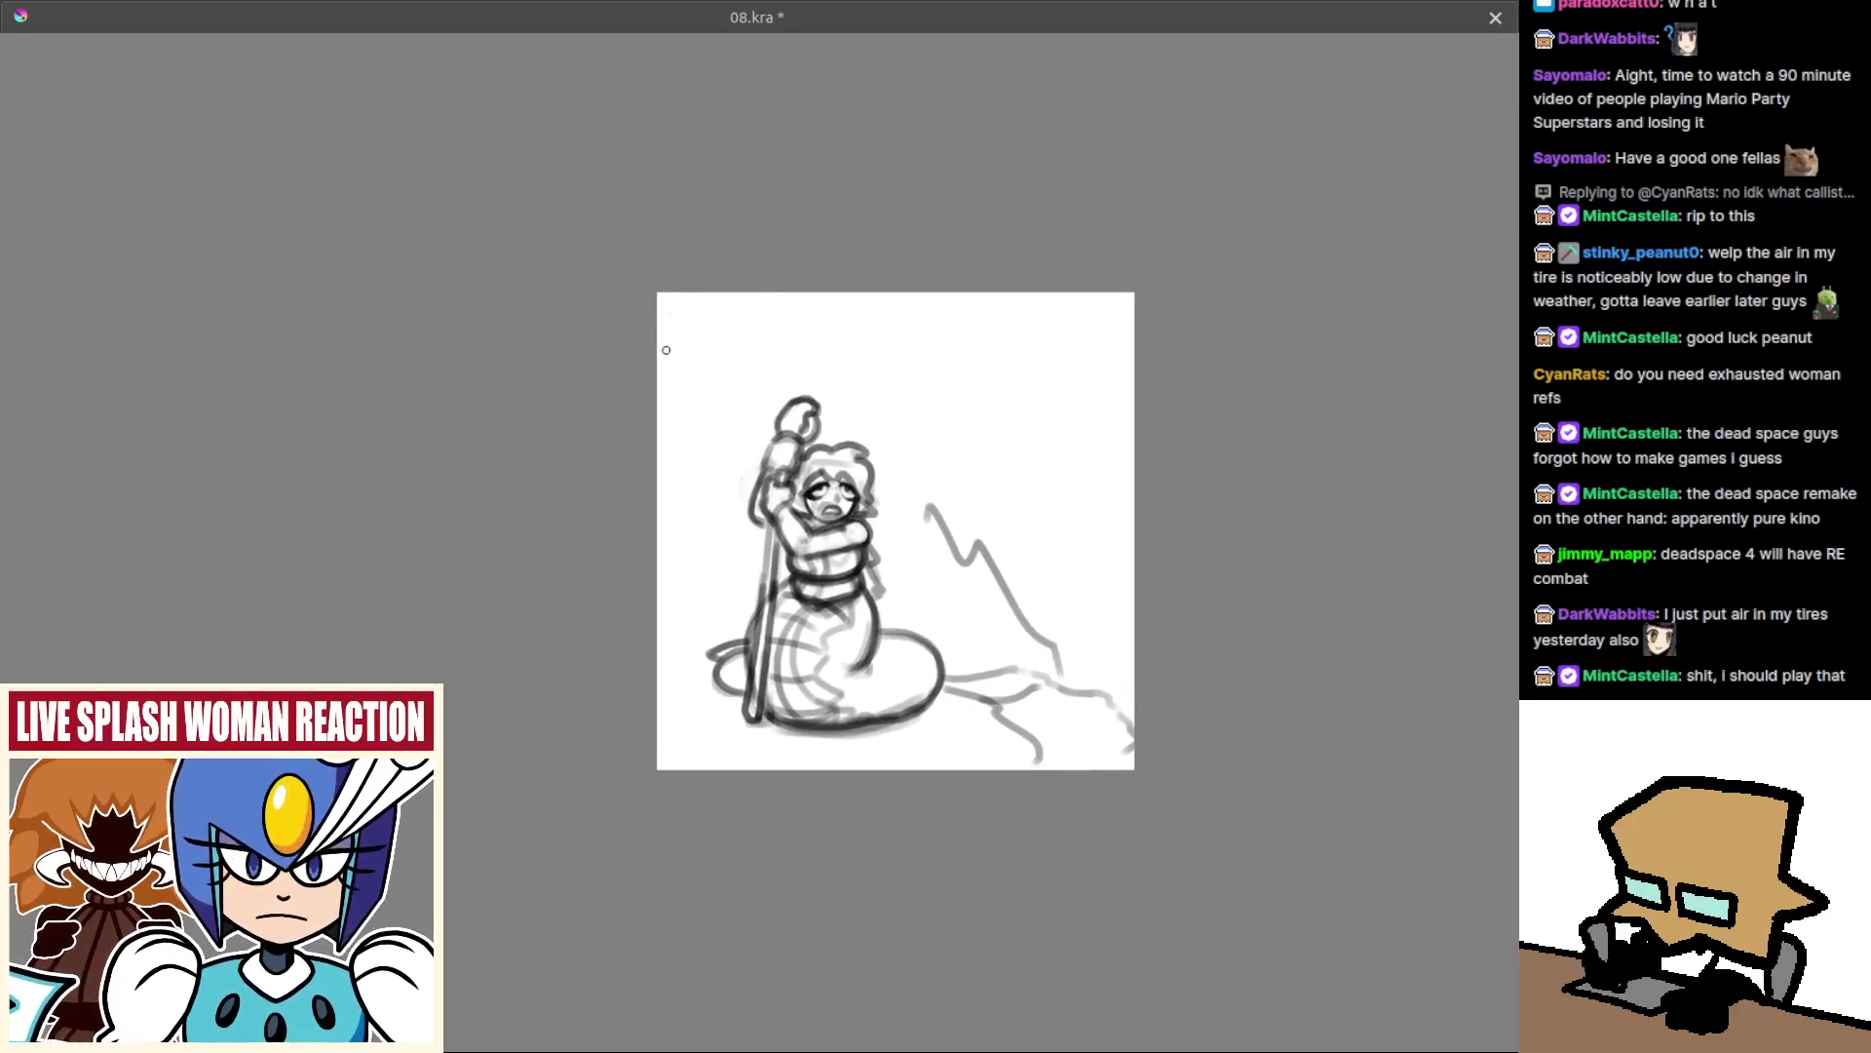
# Sketch a short ground line from the canvas's left edge to the tail, undoing unwanted strokes.
pyautogui.hotkey('ctrl', 'z')
pyautogui.moveTo(659, 478)
pyautogui.mouseDown()
pyautogui.moveTo(673, 422)
pyautogui.moveTo(694, 512)
pyautogui.mouseUp()
pyautogui.hotkey('ctrl', 'z')
pyautogui.moveTo(658, 686); pyautogui.dragTo(704, 674)
pyautogui.hotkey('ctrl', 'z')
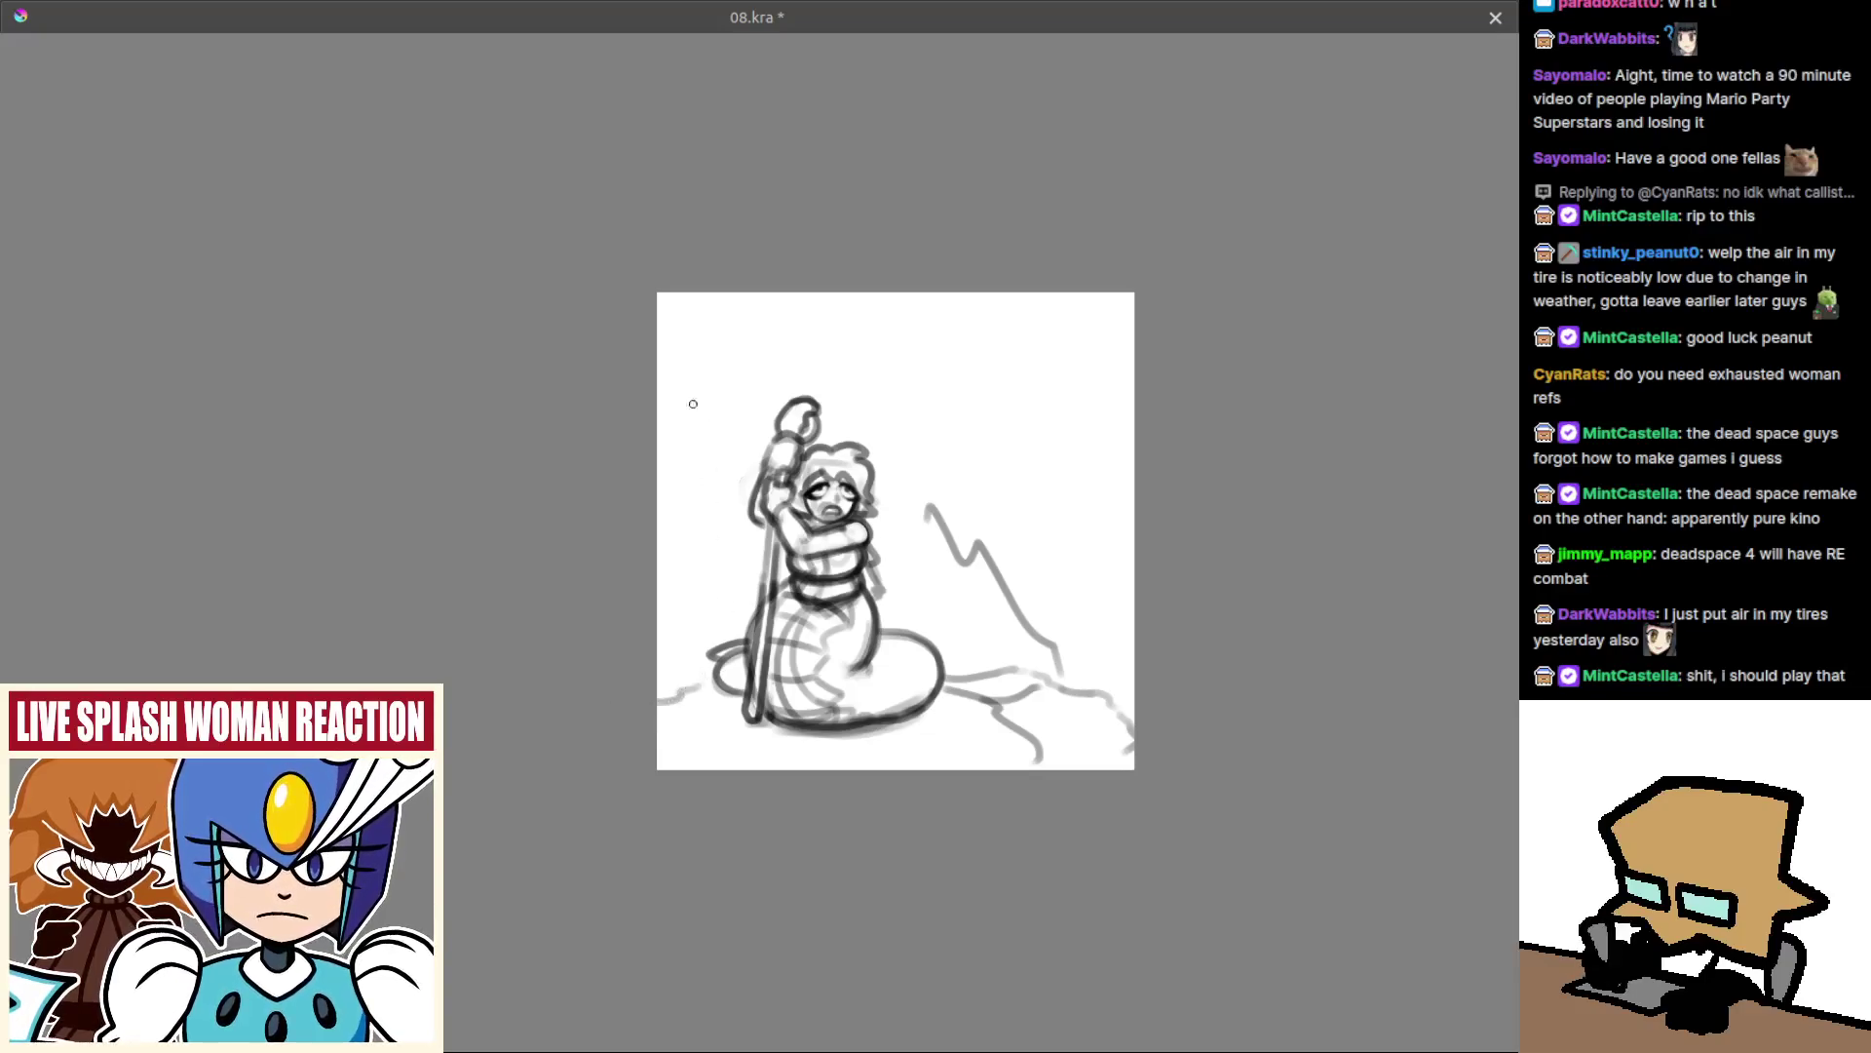
pyautogui.hotkey('ctrl', 'z')
# Sketch a jagged ridge left of the spear and a tall cliff edge descending behind the character's head.
pyautogui.moveTo(683, 367); pyautogui.dragTo(733, 424)
pyautogui.moveTo(767, 294); pyautogui.dragTo(848, 430)
pyautogui.hotkey('ctrl', 'z')
pyautogui.hotkey('ctrl', 'z')
pyautogui.moveTo(827, 294); pyautogui.dragTo(911, 497)
# Rough in rock contours on the ground at the lower right, undoing the stray marks.
pyautogui.moveTo(1025, 651)
pyautogui.mouseDown()
pyautogui.moveTo(924, 608)
pyautogui.moveTo(1003, 624)
pyautogui.moveTo(1031, 670)
pyautogui.moveTo(1023, 709)
pyautogui.mouseUp()
pyautogui.hotkey('ctrl', 'z')
pyautogui.hotkey('ctrl', 'z')
pyautogui.hotkey('ctrl', 'z')
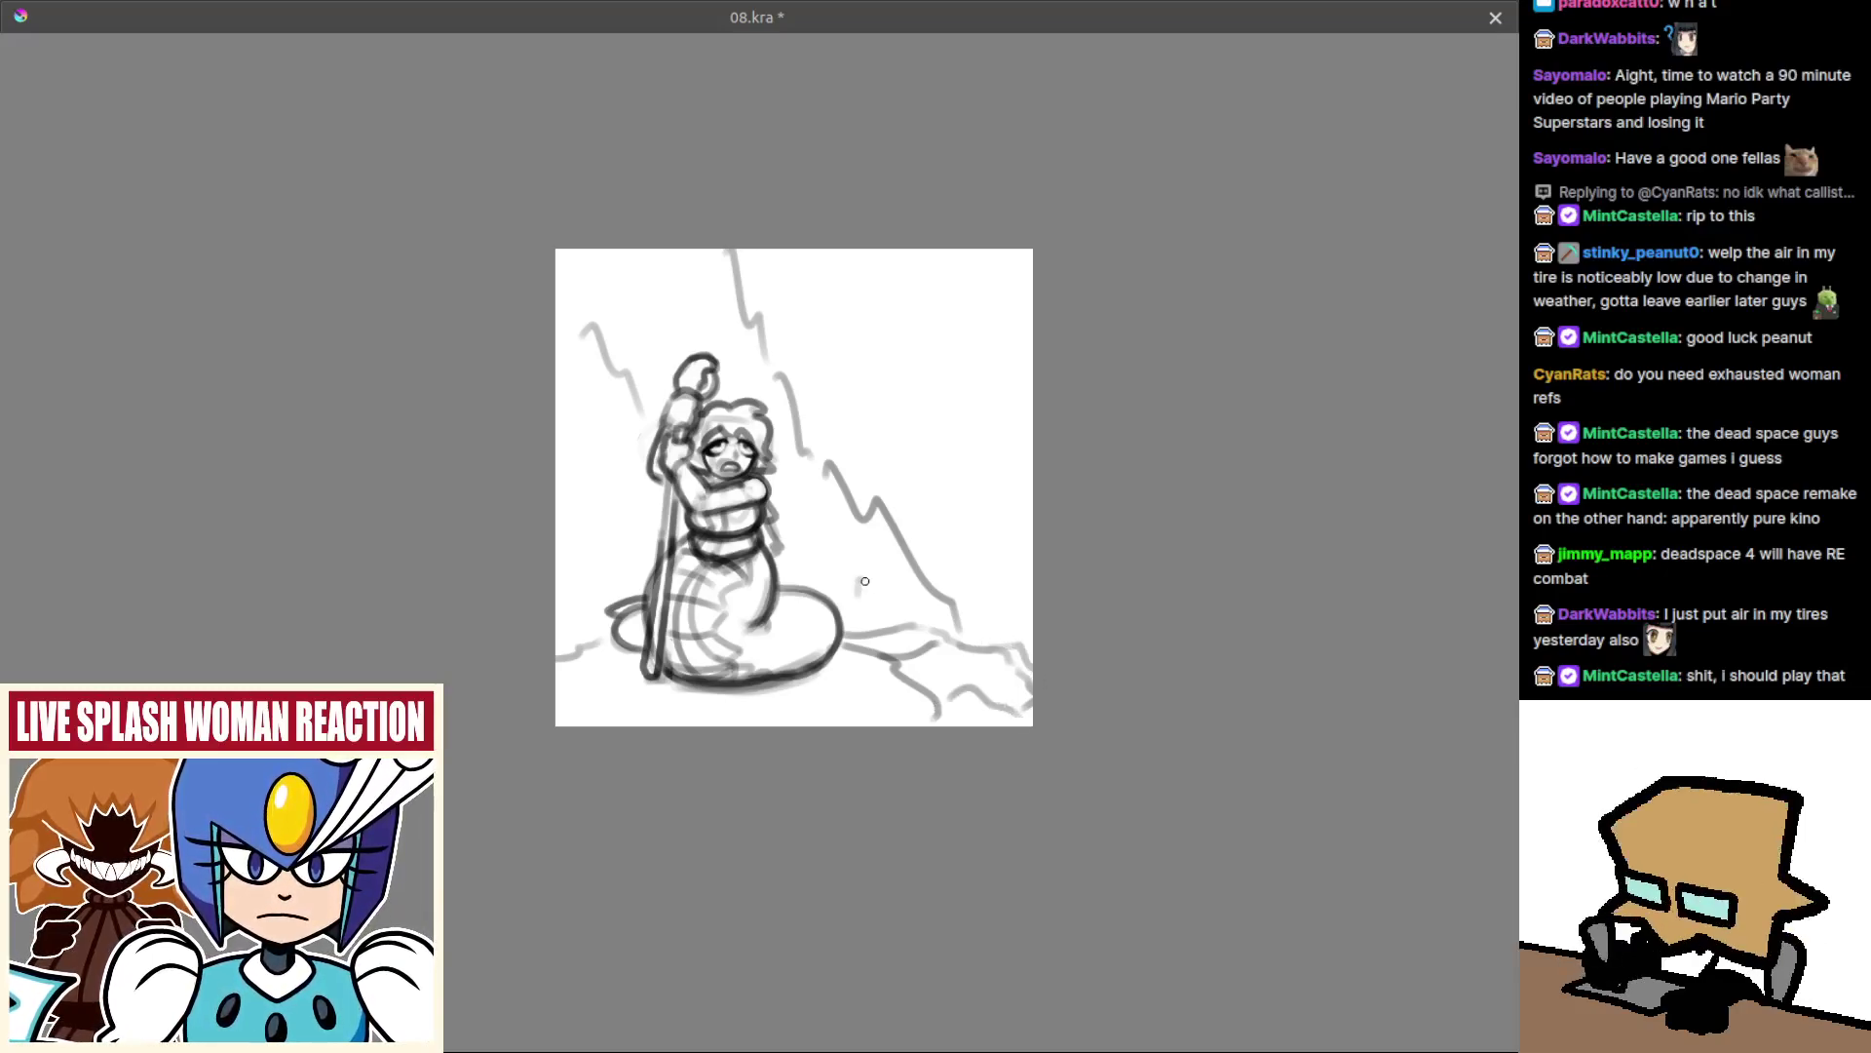
pyautogui.moveTo(862, 580); pyautogui.dragTo(898, 589)
pyautogui.hotkey('ctrl', 'z')
# Add small jagged rock marks to the mountain faces on both sides and a curved ground line below the tail.
pyautogui.moveTo(805, 544)
pyautogui.mouseDown()
pyautogui.moveTo(815, 511)
pyautogui.moveTo(828, 566)
pyautogui.moveTo(872, 574)
pyautogui.mouseUp()
pyautogui.moveTo(877, 561); pyautogui.dragTo(947, 655)
pyautogui.moveTo(718, 385)
pyautogui.mouseDown()
pyautogui.moveTo(745, 437)
pyautogui.moveTo(676, 390)
pyautogui.mouseUp()
pyautogui.hotkey('ctrl', 'z')
pyautogui.moveTo(640, 552); pyautogui.dragTo(665, 549)
pyautogui.moveTo(726, 626)
pyautogui.mouseDown()
pyautogui.moveTo(793, 648)
pyautogui.moveTo(751, 718)
pyautogui.moveTo(831, 593)
pyautogui.moveTo(902, 652)
pyautogui.moveTo(846, 702)
pyautogui.mouseUp()
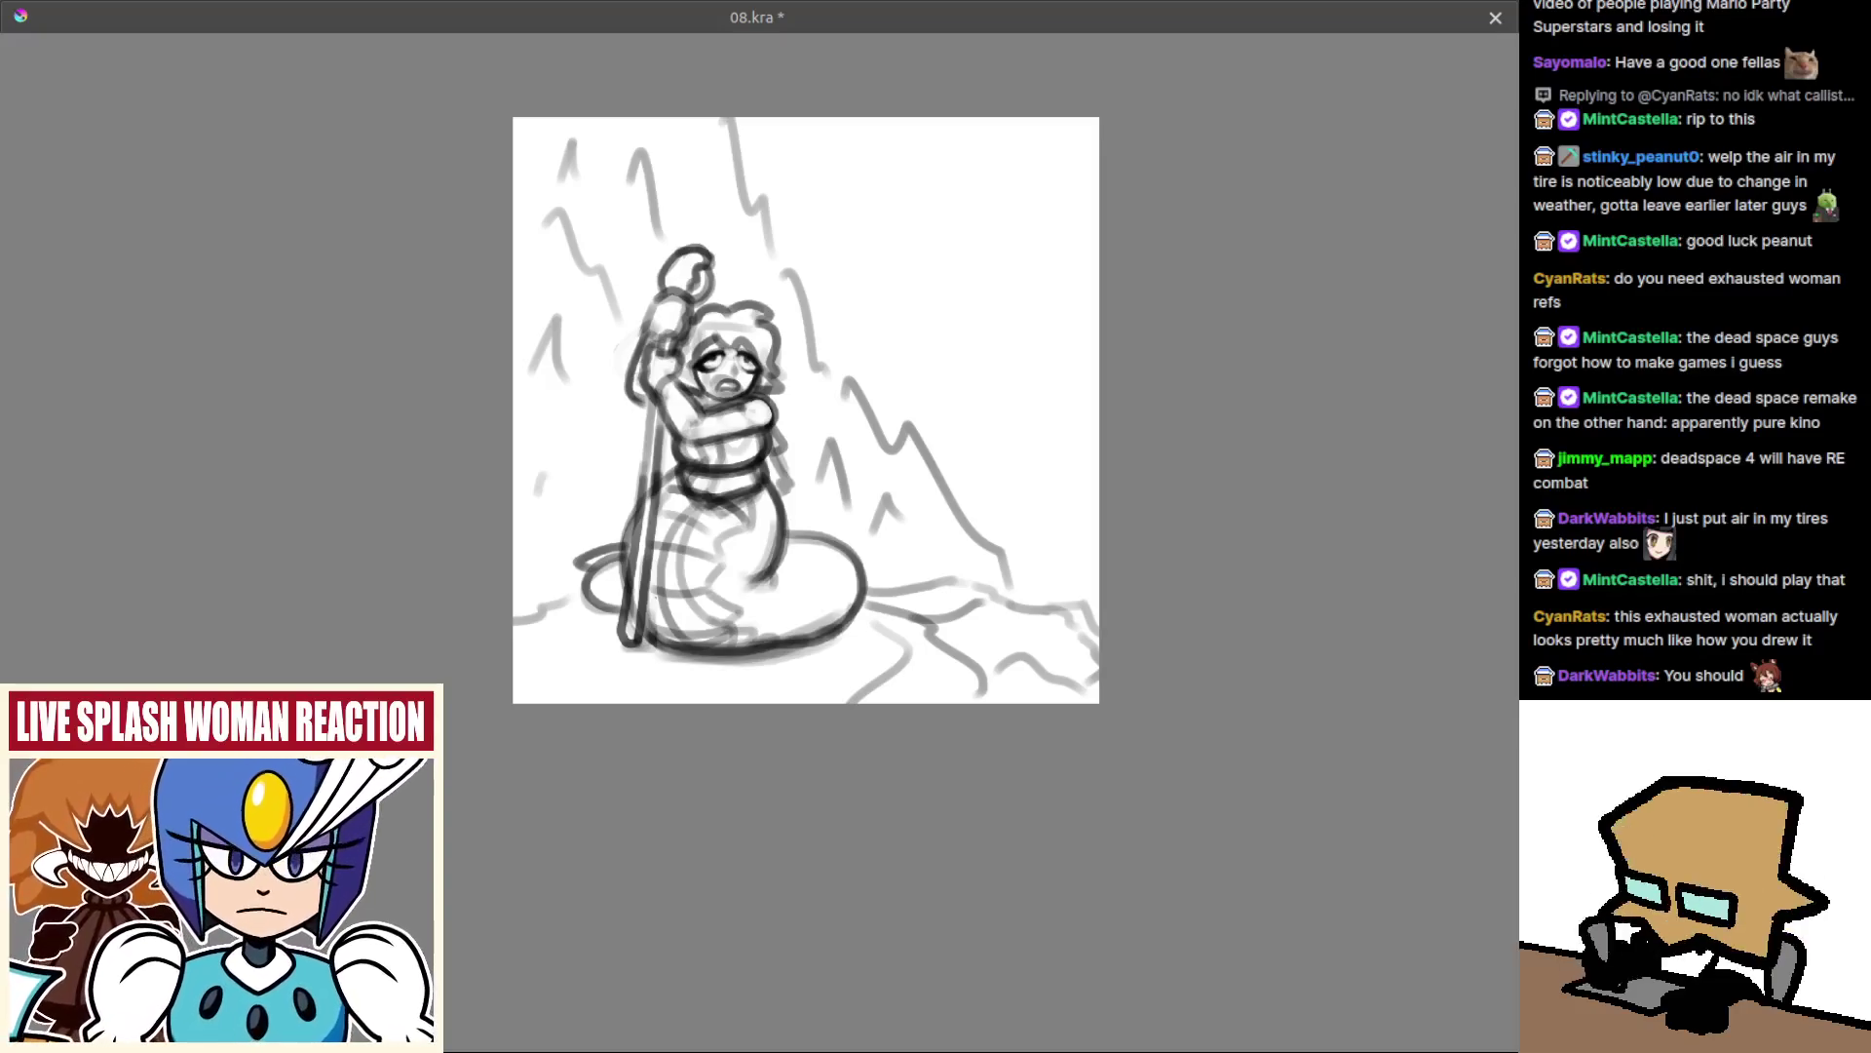
# Sketch a low distant mountain range at the right edge and check the composition in mirrored view.
pyautogui.moveTo(899, 389)
pyautogui.mouseDown()
pyautogui.moveTo(871, 393)
pyautogui.moveTo(868, 635)
pyautogui.mouseUp()
pyautogui.moveTo(920, 458)
pyautogui.mouseDown()
pyautogui.moveTo(922, 414)
pyautogui.moveTo(986, 495)
pyautogui.moveTo(974, 506)
pyautogui.moveTo(957, 441)
pyautogui.mouseUp()
pyautogui.hotkey('ctrl', 'z')
pyautogui.hotkey('ctrl', 'z')
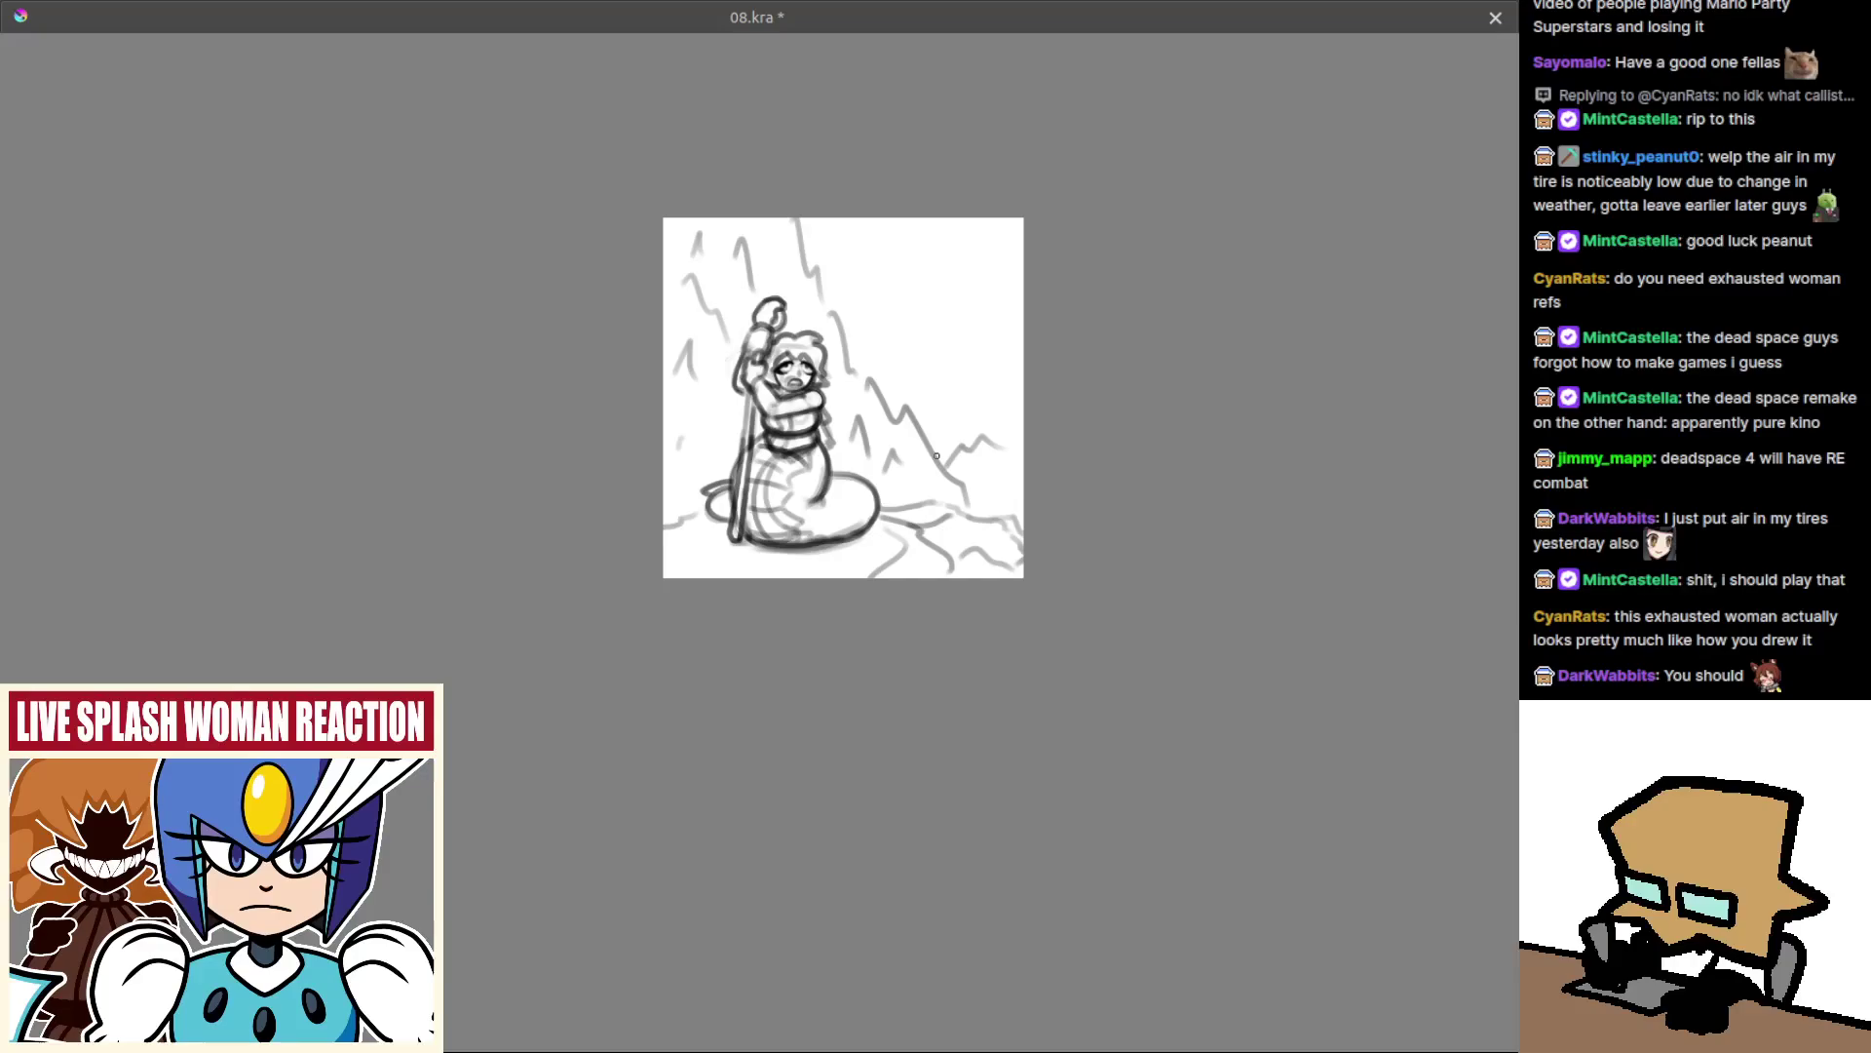
pyautogui.moveTo(1004, 421)
pyautogui.mouseDown()
pyautogui.moveTo(1023, 547)
pyautogui.moveTo(1048, 535)
pyautogui.moveTo(1021, 450)
pyautogui.moveTo(1196, 474)
pyautogui.mouseUp()
pyautogui.press('m')
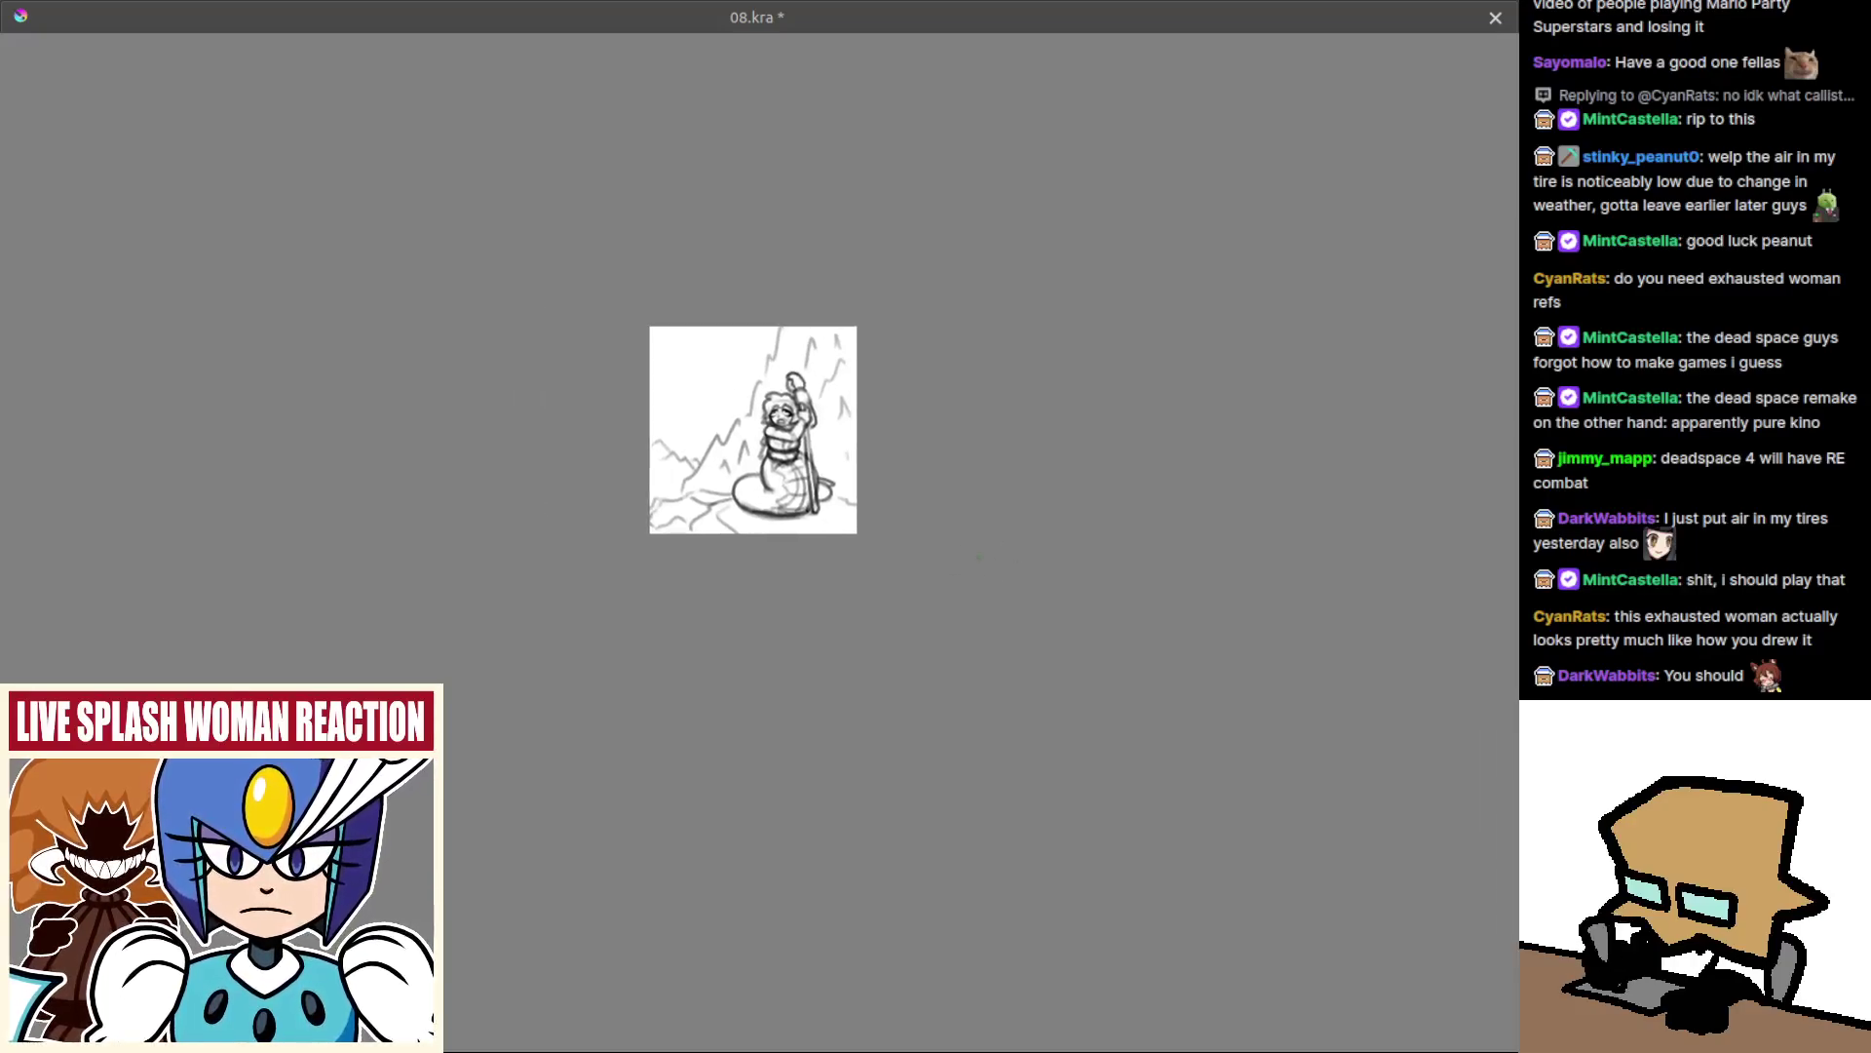
pyautogui.press('m')
# Lower the sketch layer's opacity to a faint guide and add a new paint layer above it.
pyautogui.press('Tab')
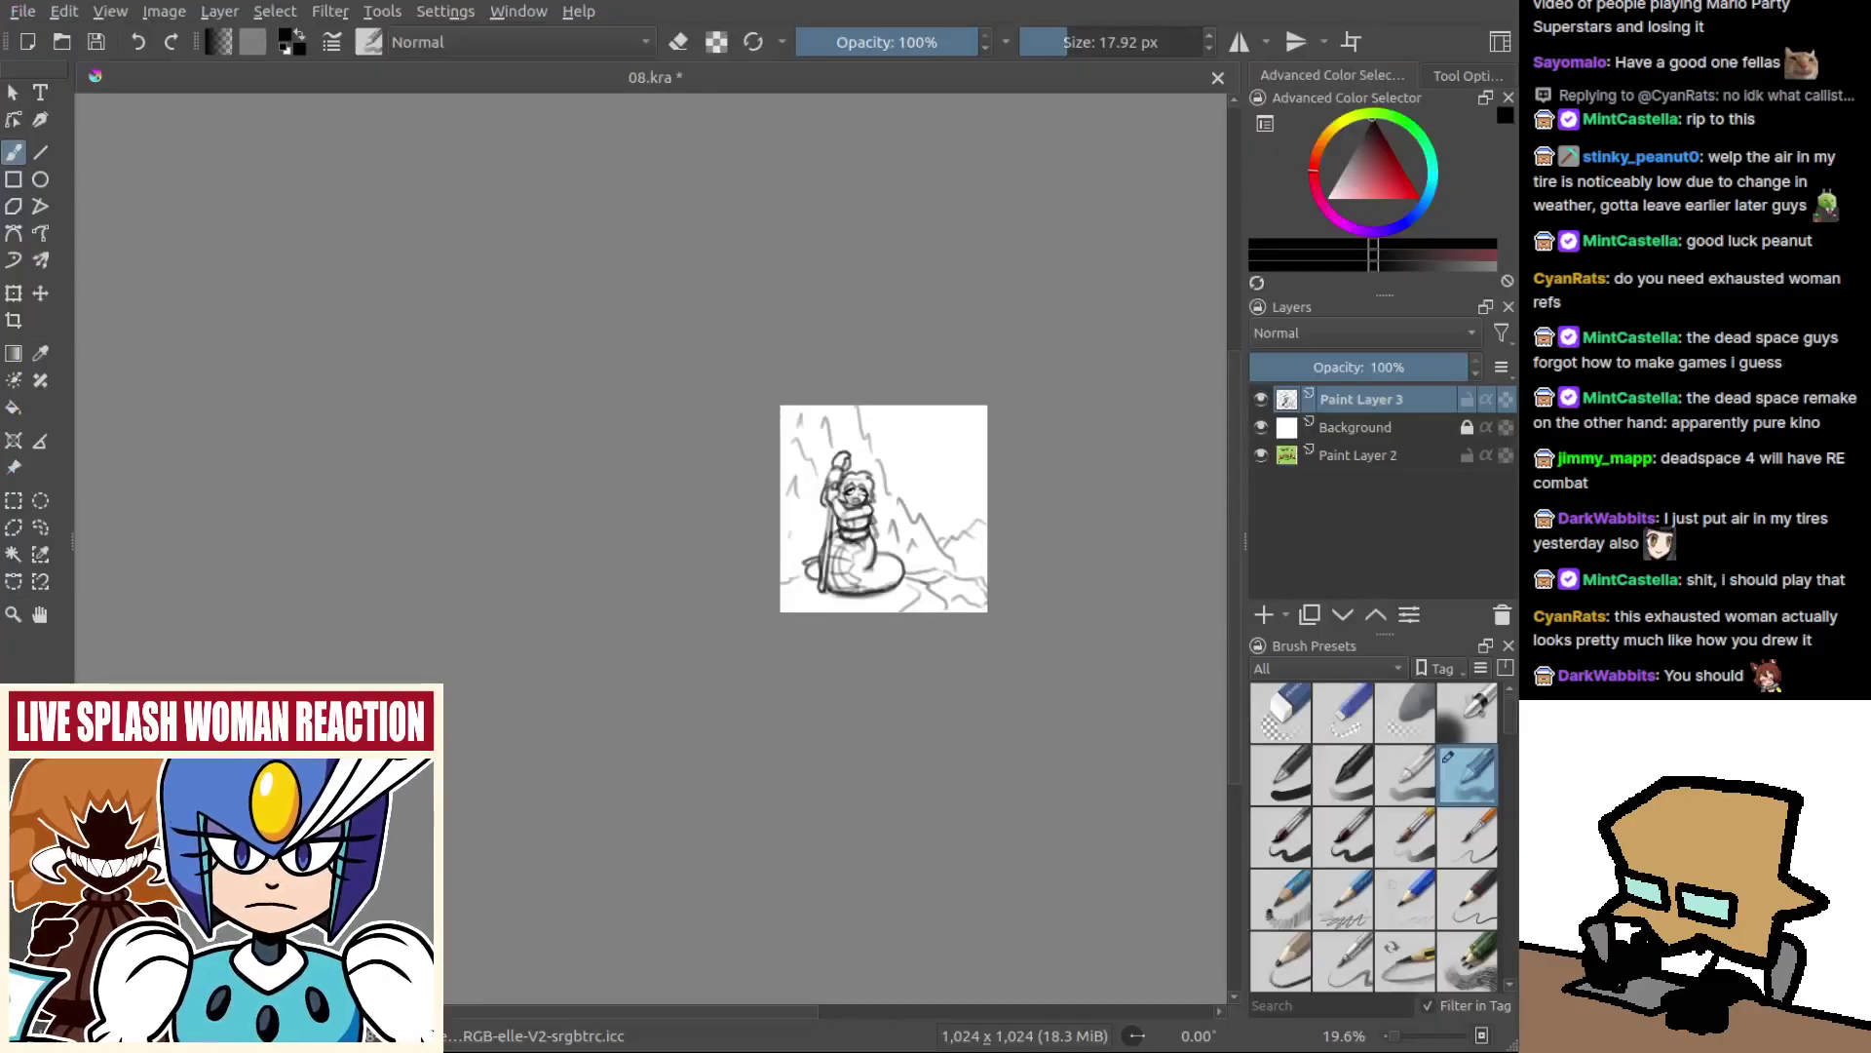
pyautogui.moveTo(1296, 365); pyautogui.dragTo(1265, 366)
pyautogui.click(1263, 614)
pyautogui.moveTo(950, 605); pyautogui.dragTo(1000, 470)
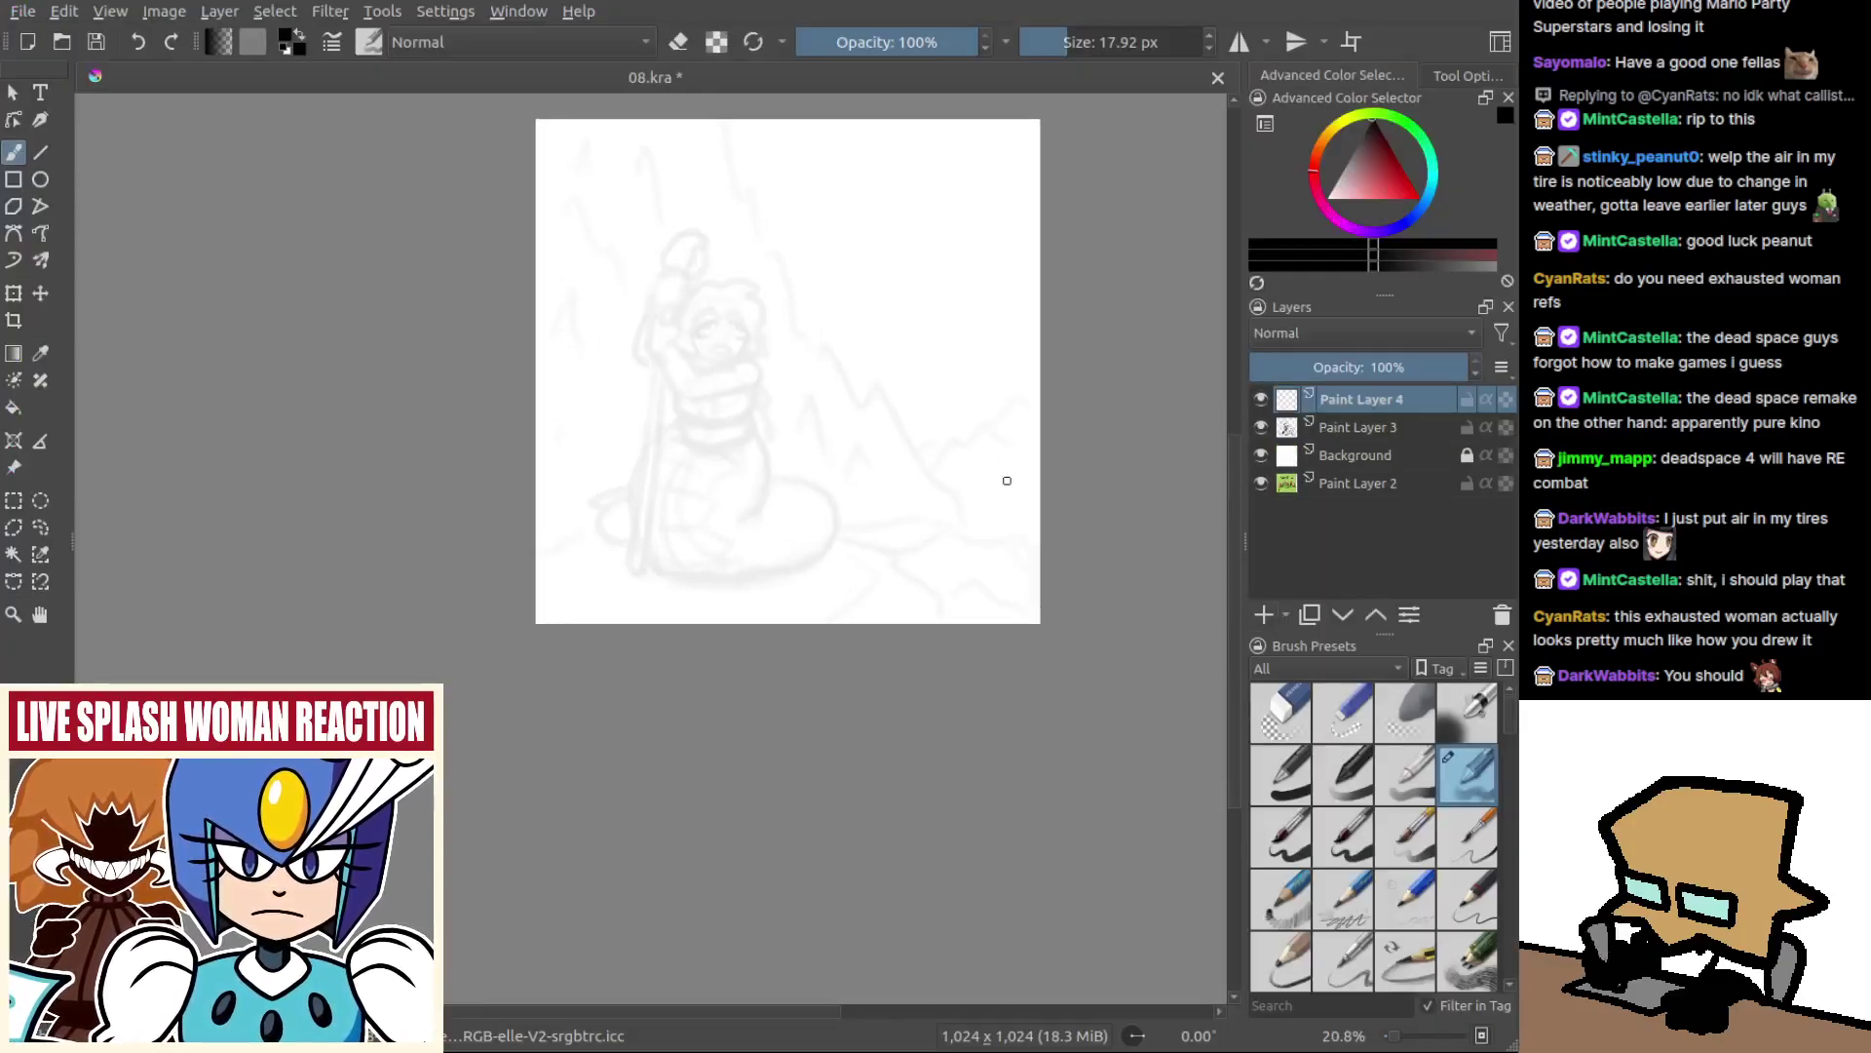
# Switch to an inking brush preset at 20 px and test a stroke on the forehead fringe, undoing it.
pyautogui.click(1345, 838)
pyautogui.scroll(2, 714, 430)
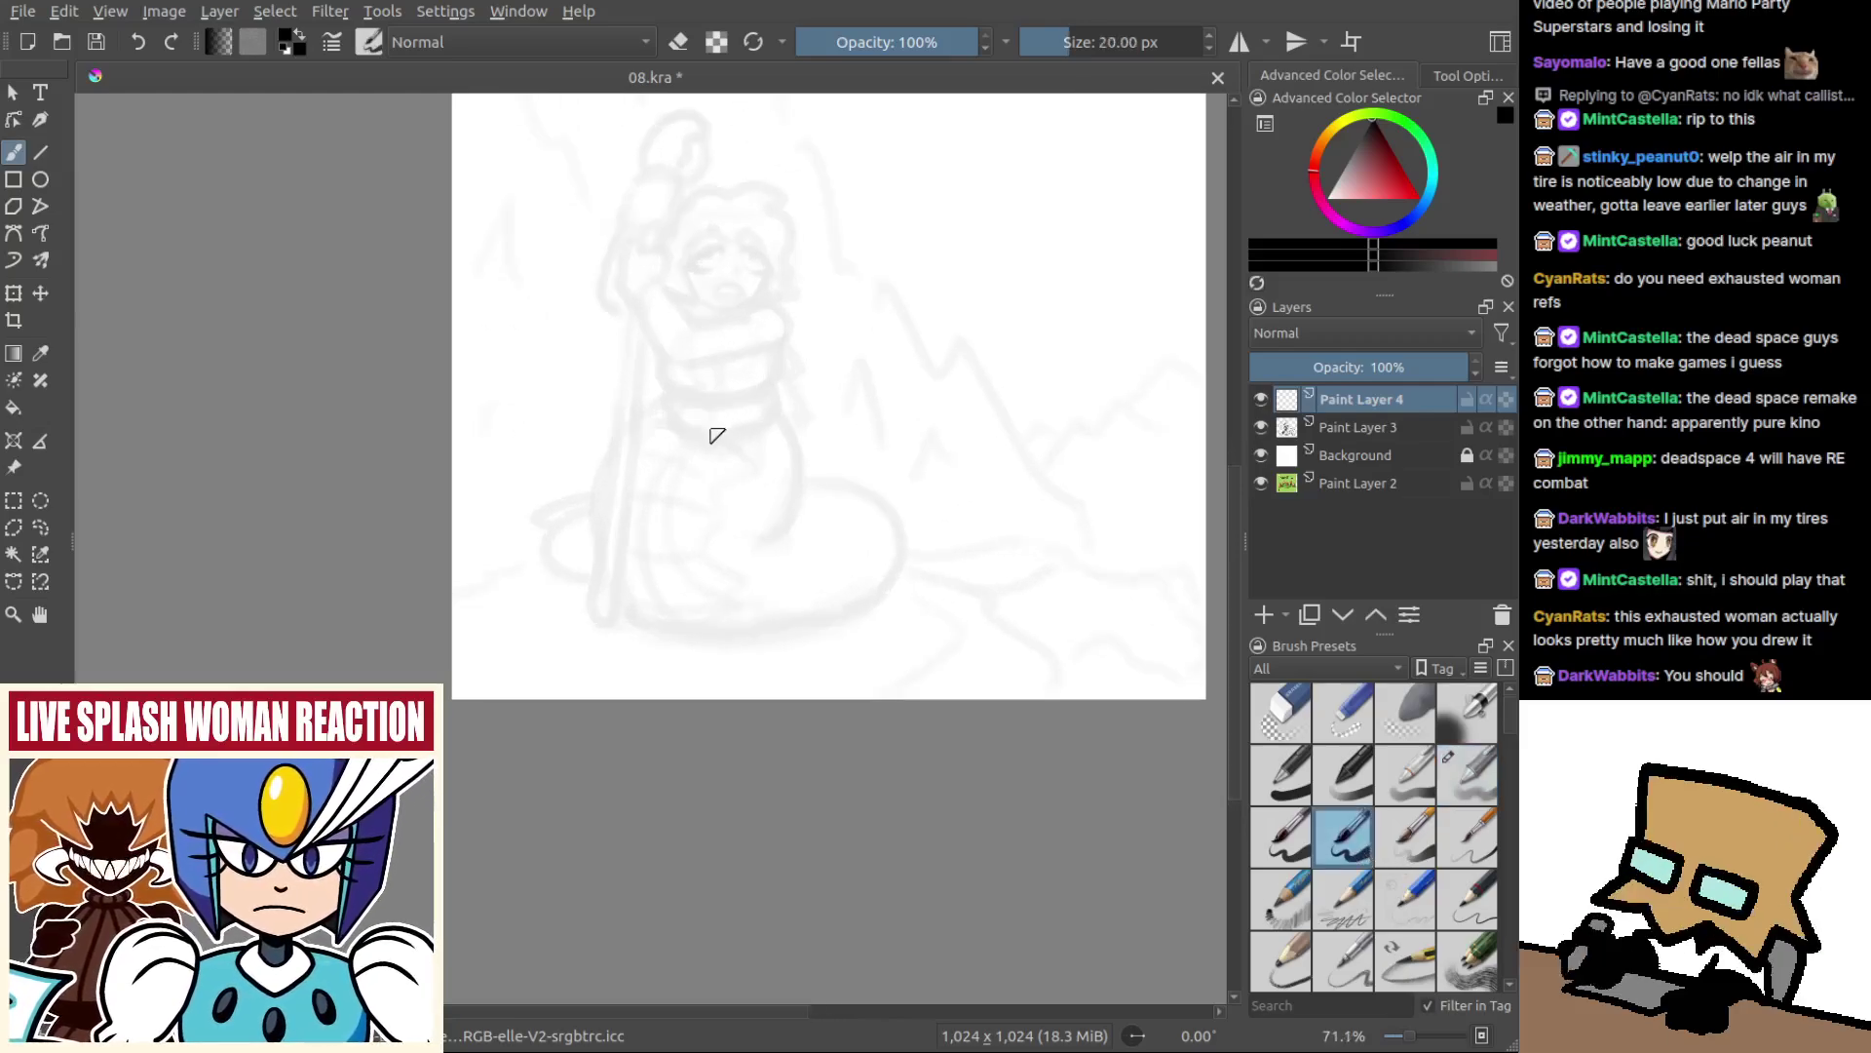
pyautogui.press('Tab')
pyautogui.scroll(2, 718, 546)
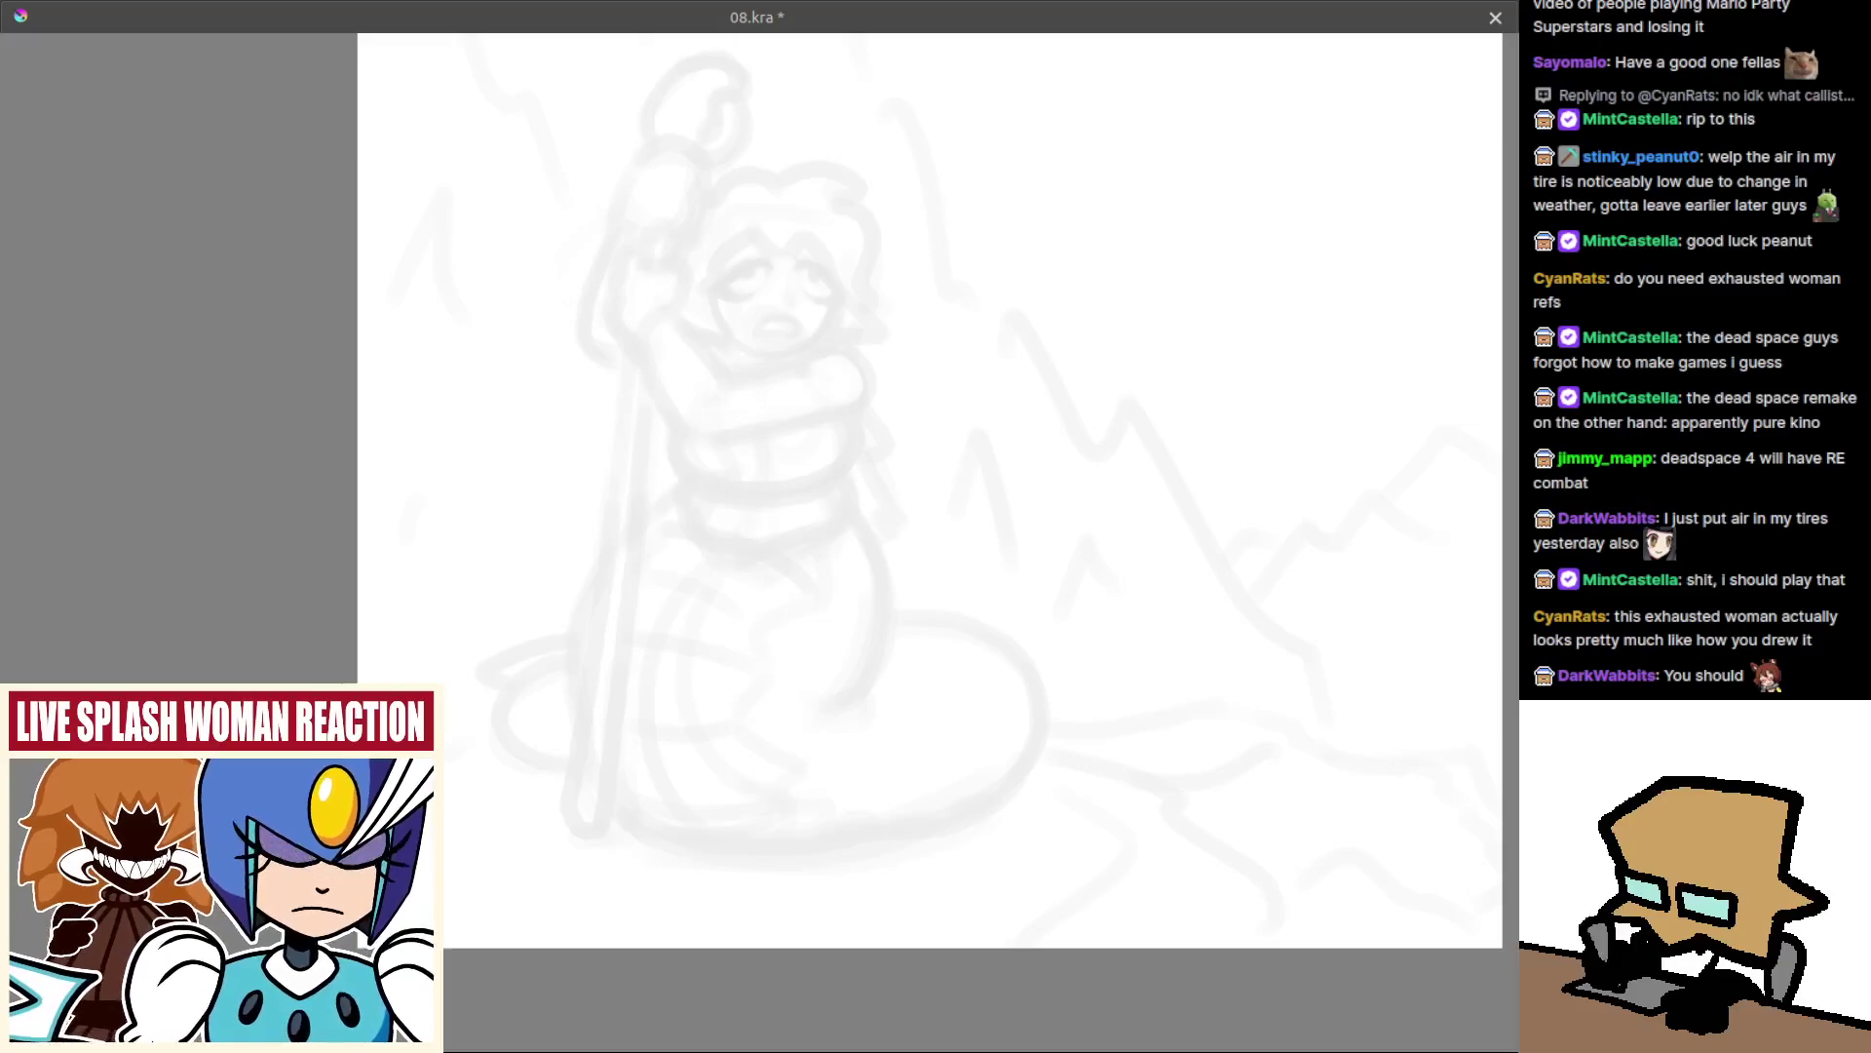
pyautogui.moveTo(882, 431); pyautogui.dragTo(916, 621)
pyautogui.moveTo(817, 484); pyautogui.dragTo(815, 413)
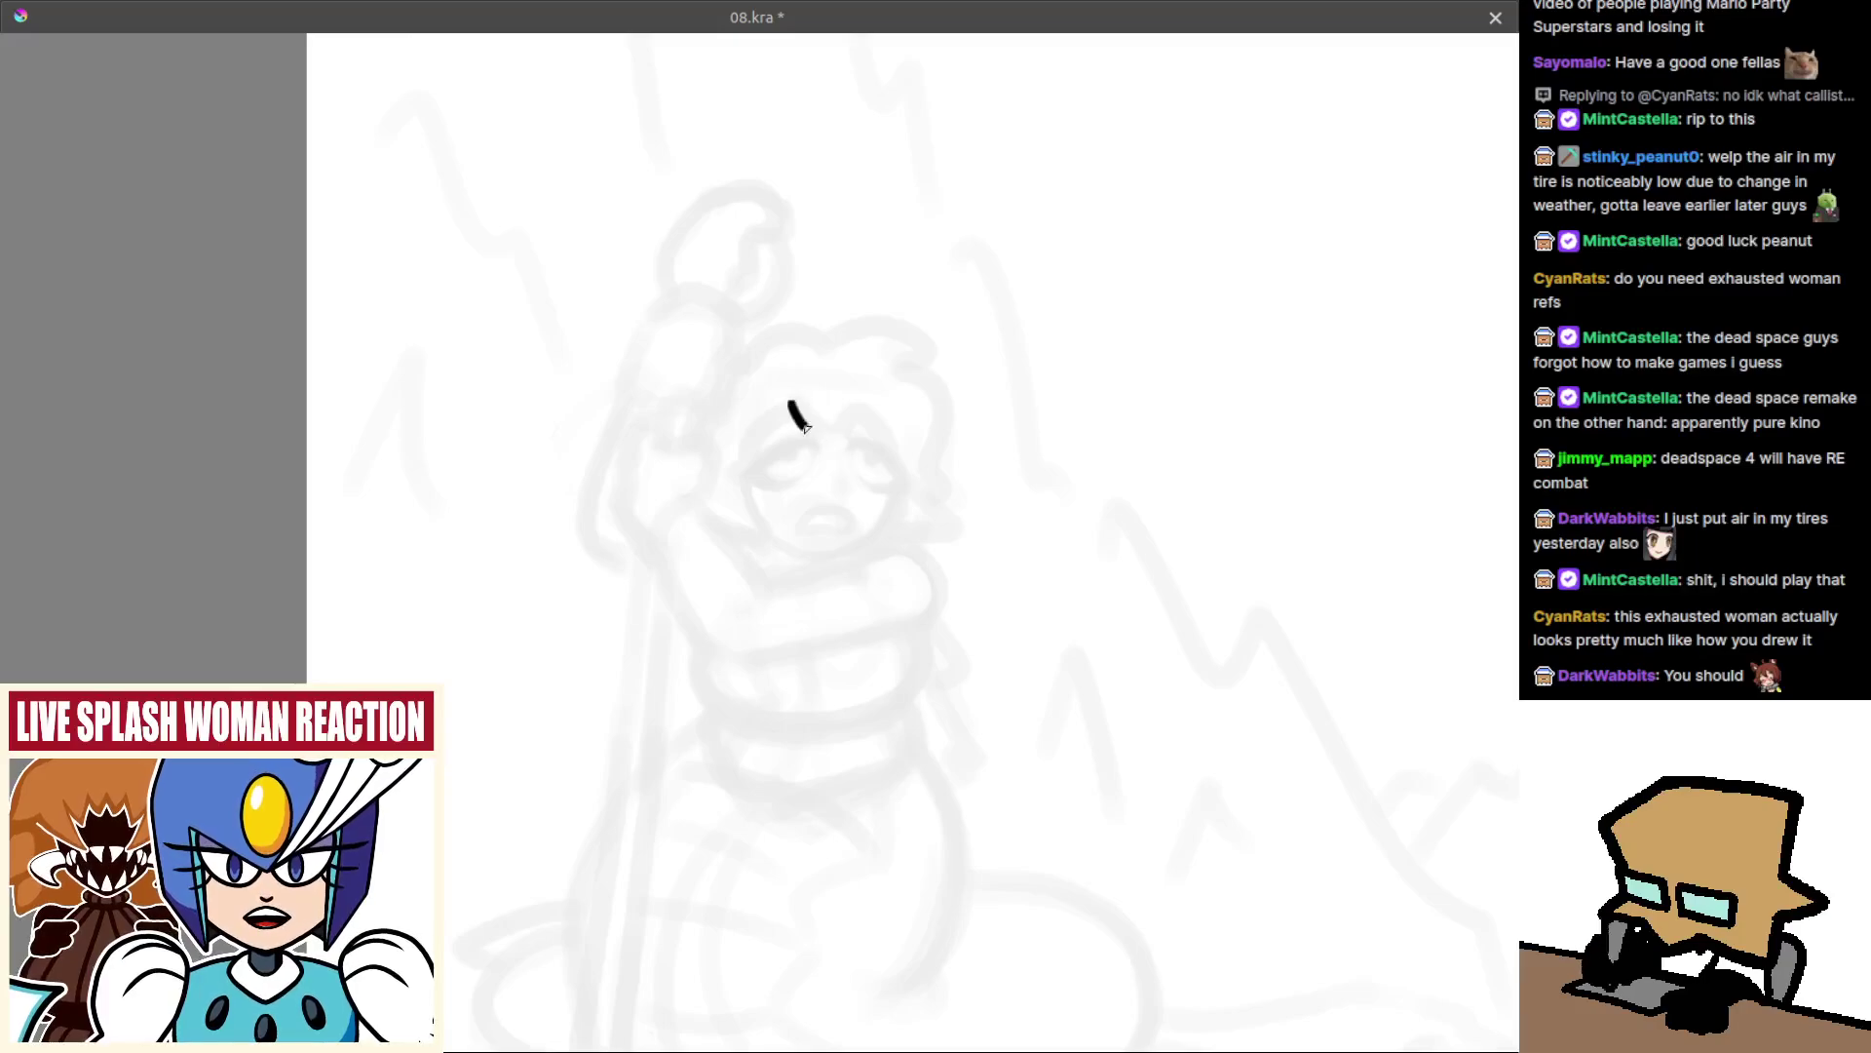
pyautogui.moveTo(788, 407)
pyautogui.mouseDown()
pyautogui.moveTo(836, 435)
pyautogui.moveTo(851, 418)
pyautogui.mouseUp()
pyautogui.hotkey('ctrl', 'z')
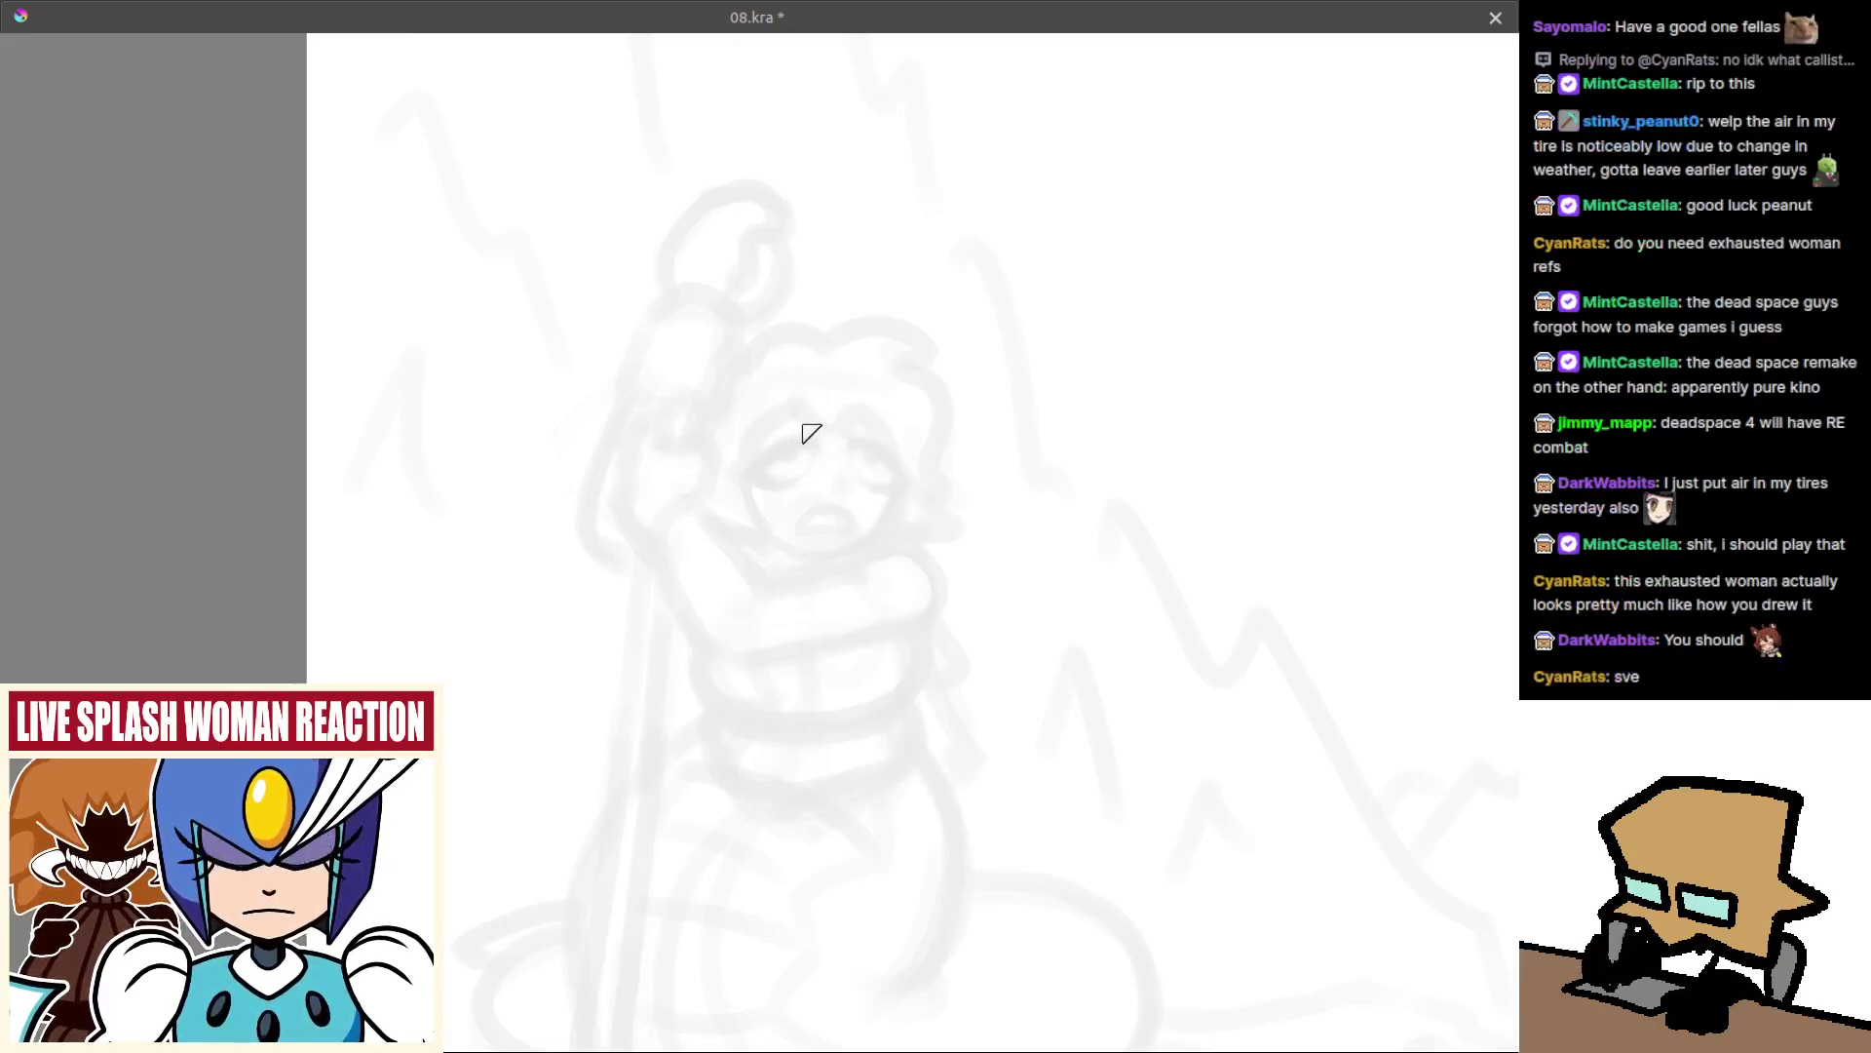
# Save 08.kra and try an ink stroke on the top of the hair, undoing it.
pyautogui.hotkey('ctrl', 's')
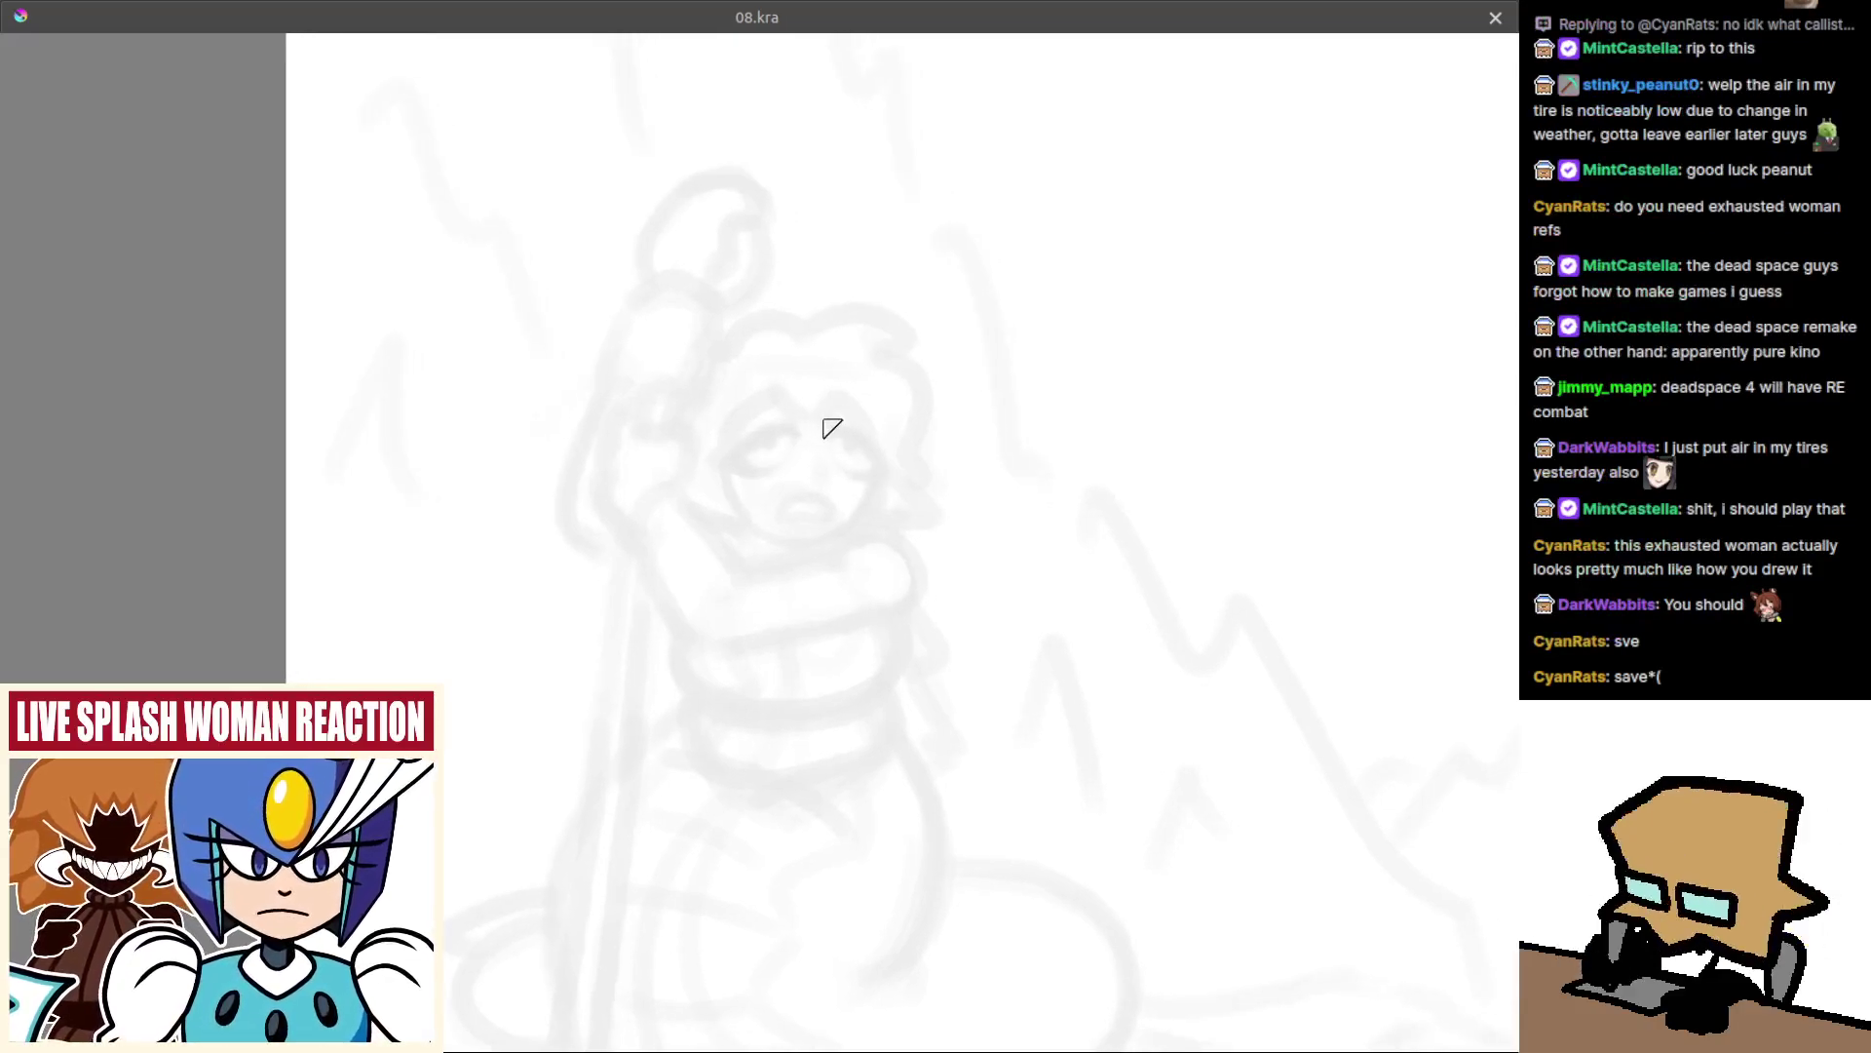
pyautogui.moveTo(921, 538)
pyautogui.mouseDown()
pyautogui.moveTo(894, 559)
pyautogui.moveTo(875, 448)
pyautogui.mouseUp()
pyautogui.moveTo(892, 354); pyautogui.dragTo(933, 357)
pyautogui.hotkey('ctrl', 'z')
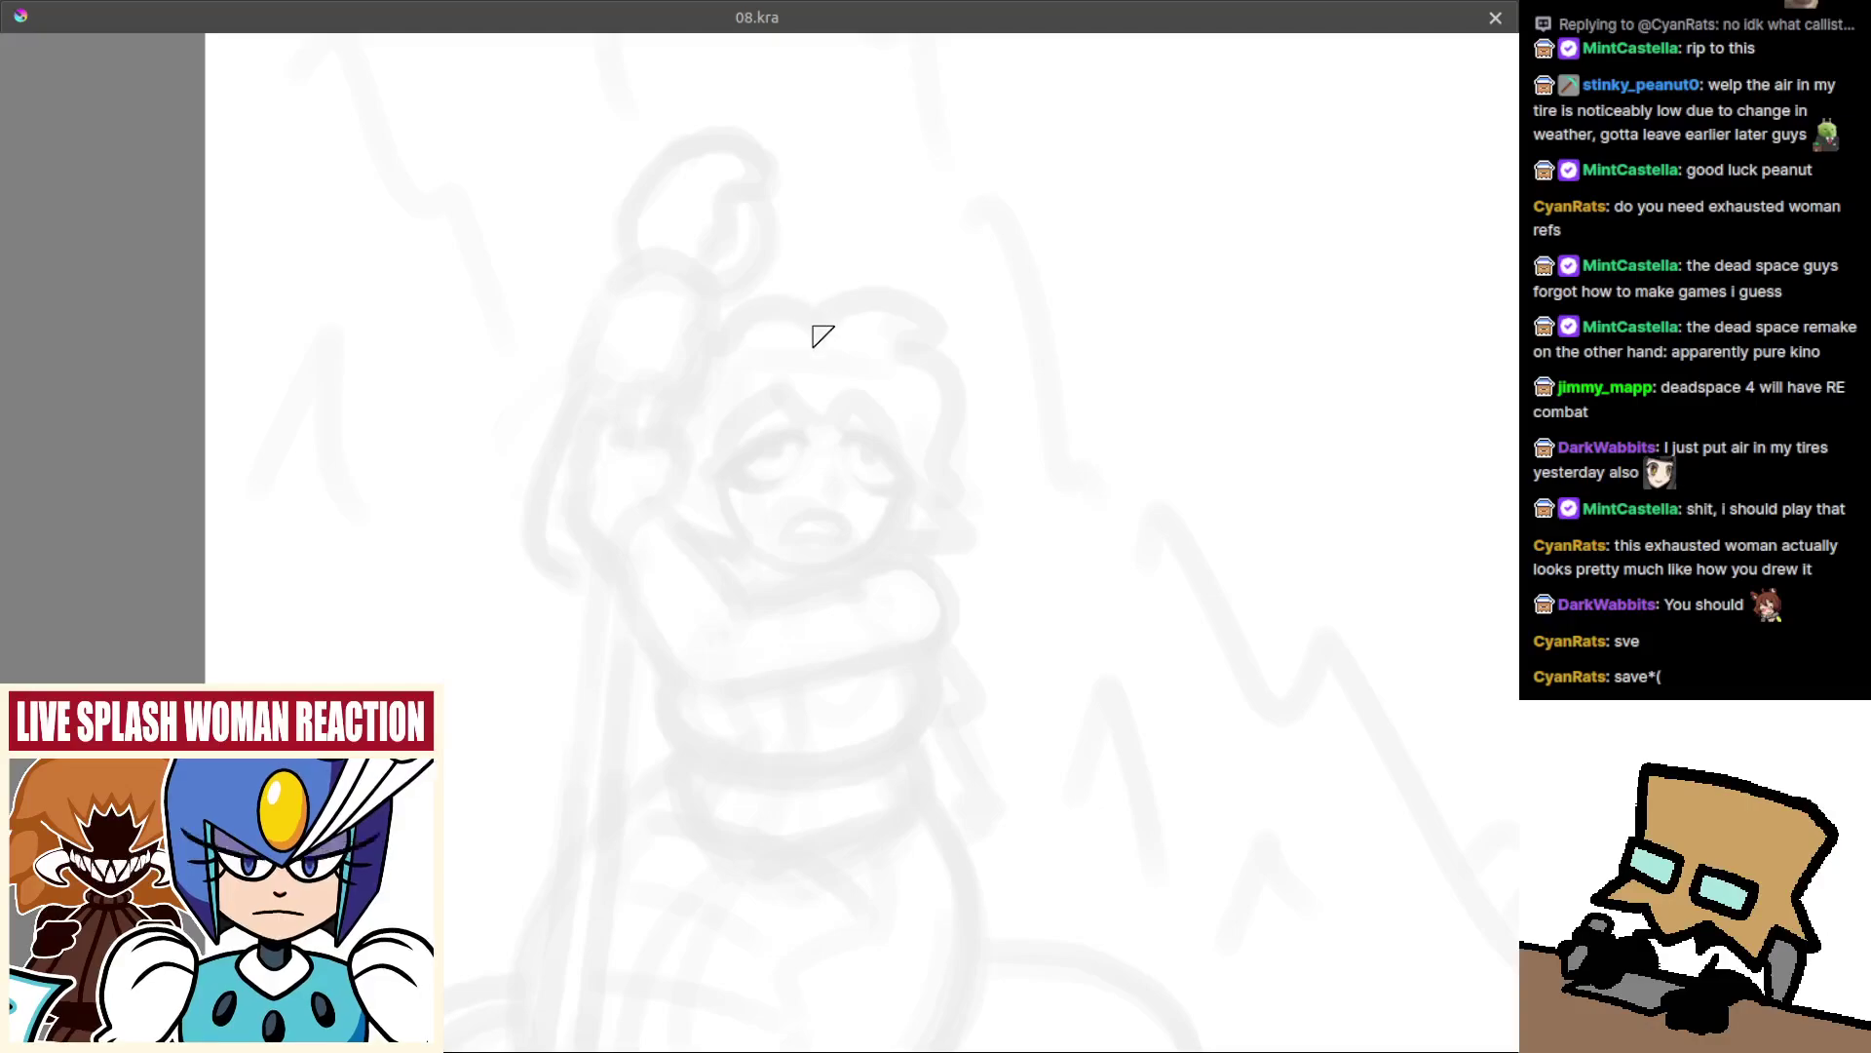
pyautogui.moveTo(827, 363); pyautogui.dragTo(804, 427)
pyautogui.scroll(1, 824, 412)
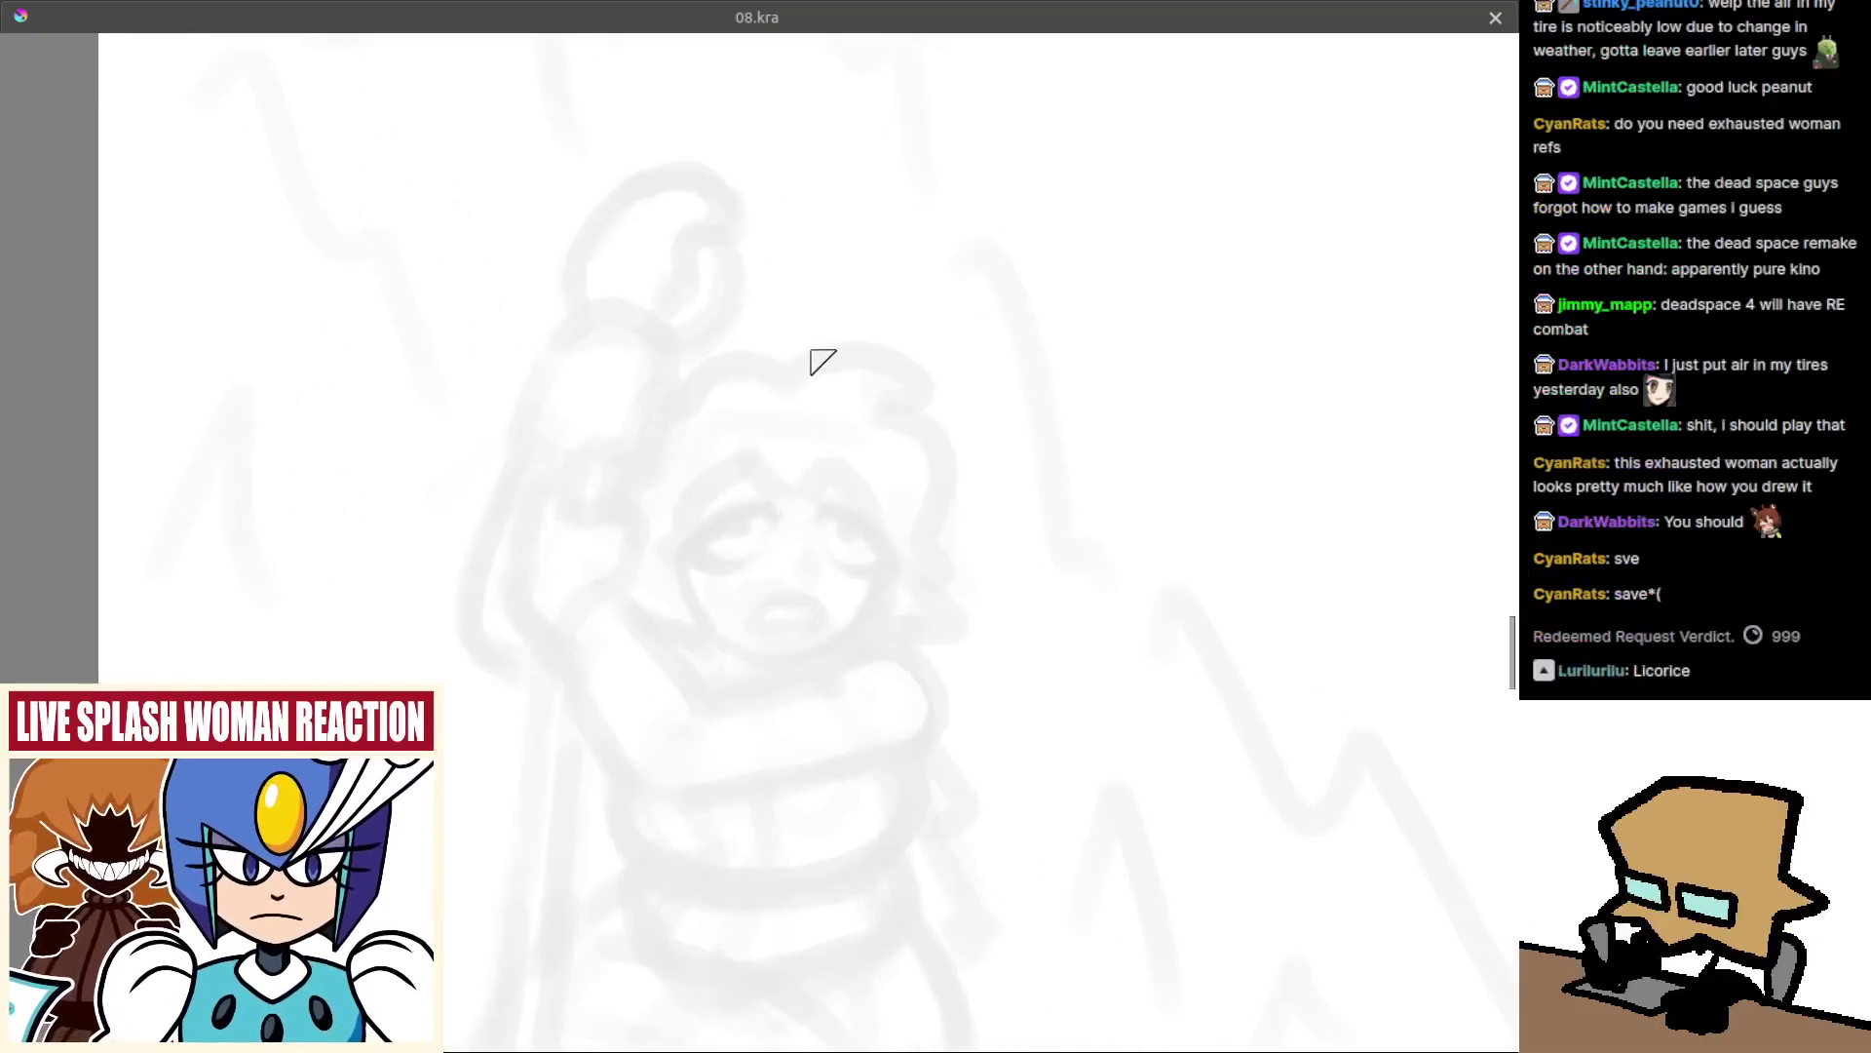
# Ink the arched lock at the top of the hair away from the spear, redoing the stroke several times.
pyautogui.moveTo(787, 370)
pyautogui.mouseDown()
pyautogui.moveTo(893, 357)
pyautogui.moveTo(827, 344)
pyautogui.moveTo(914, 378)
pyautogui.mouseUp()
pyautogui.hotkey('ctrl', 'z')
pyautogui.hotkey('ctrl', 'z')
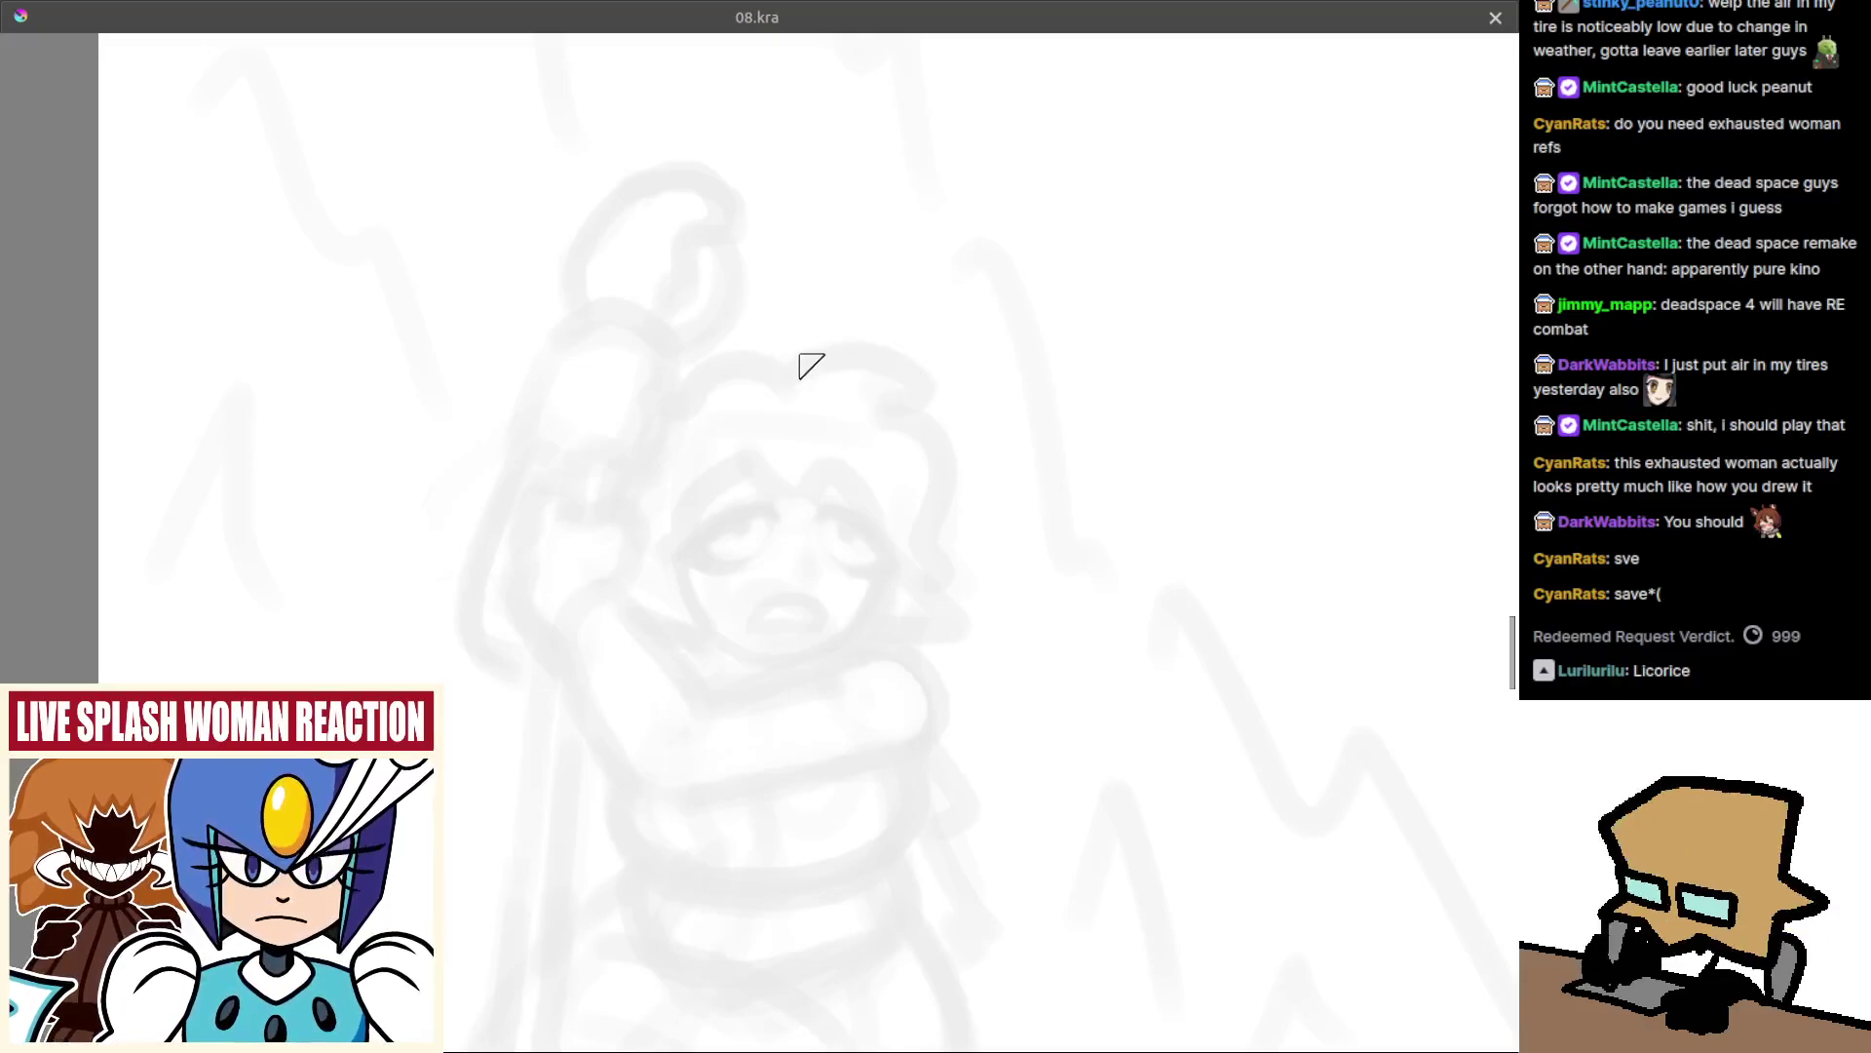
pyautogui.moveTo(794, 368)
pyautogui.mouseDown()
pyautogui.moveTo(860, 345)
pyautogui.moveTo(918, 377)
pyautogui.mouseUp()
pyautogui.hotkey('ctrl', 'z')
pyautogui.moveTo(797, 373)
pyautogui.mouseDown()
pyautogui.moveTo(855, 340)
pyautogui.moveTo(912, 371)
pyautogui.mouseUp()
pyautogui.hotkey('ctrl', 'z')
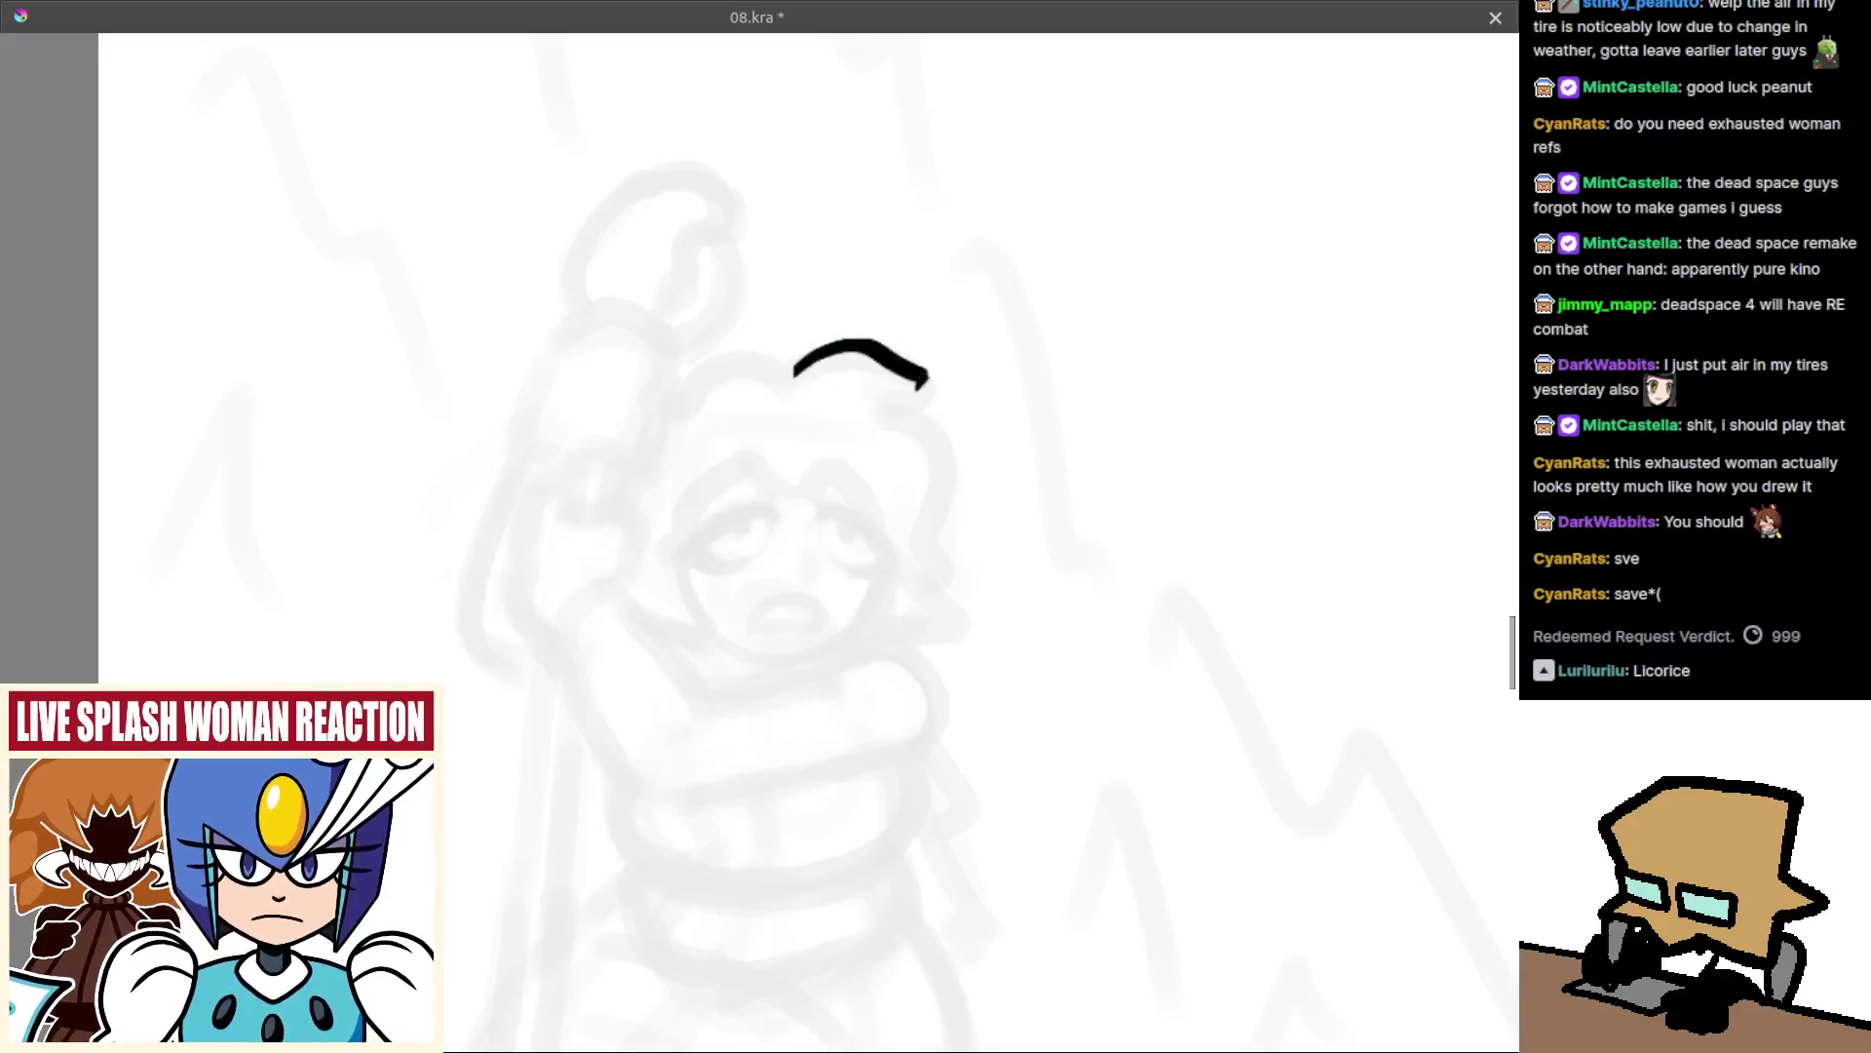
pyautogui.hotkey('ctrl', 'z')
pyautogui.moveTo(791, 378)
pyautogui.mouseDown()
pyautogui.moveTo(837, 345)
pyautogui.moveTo(919, 376)
pyautogui.mouseUp()
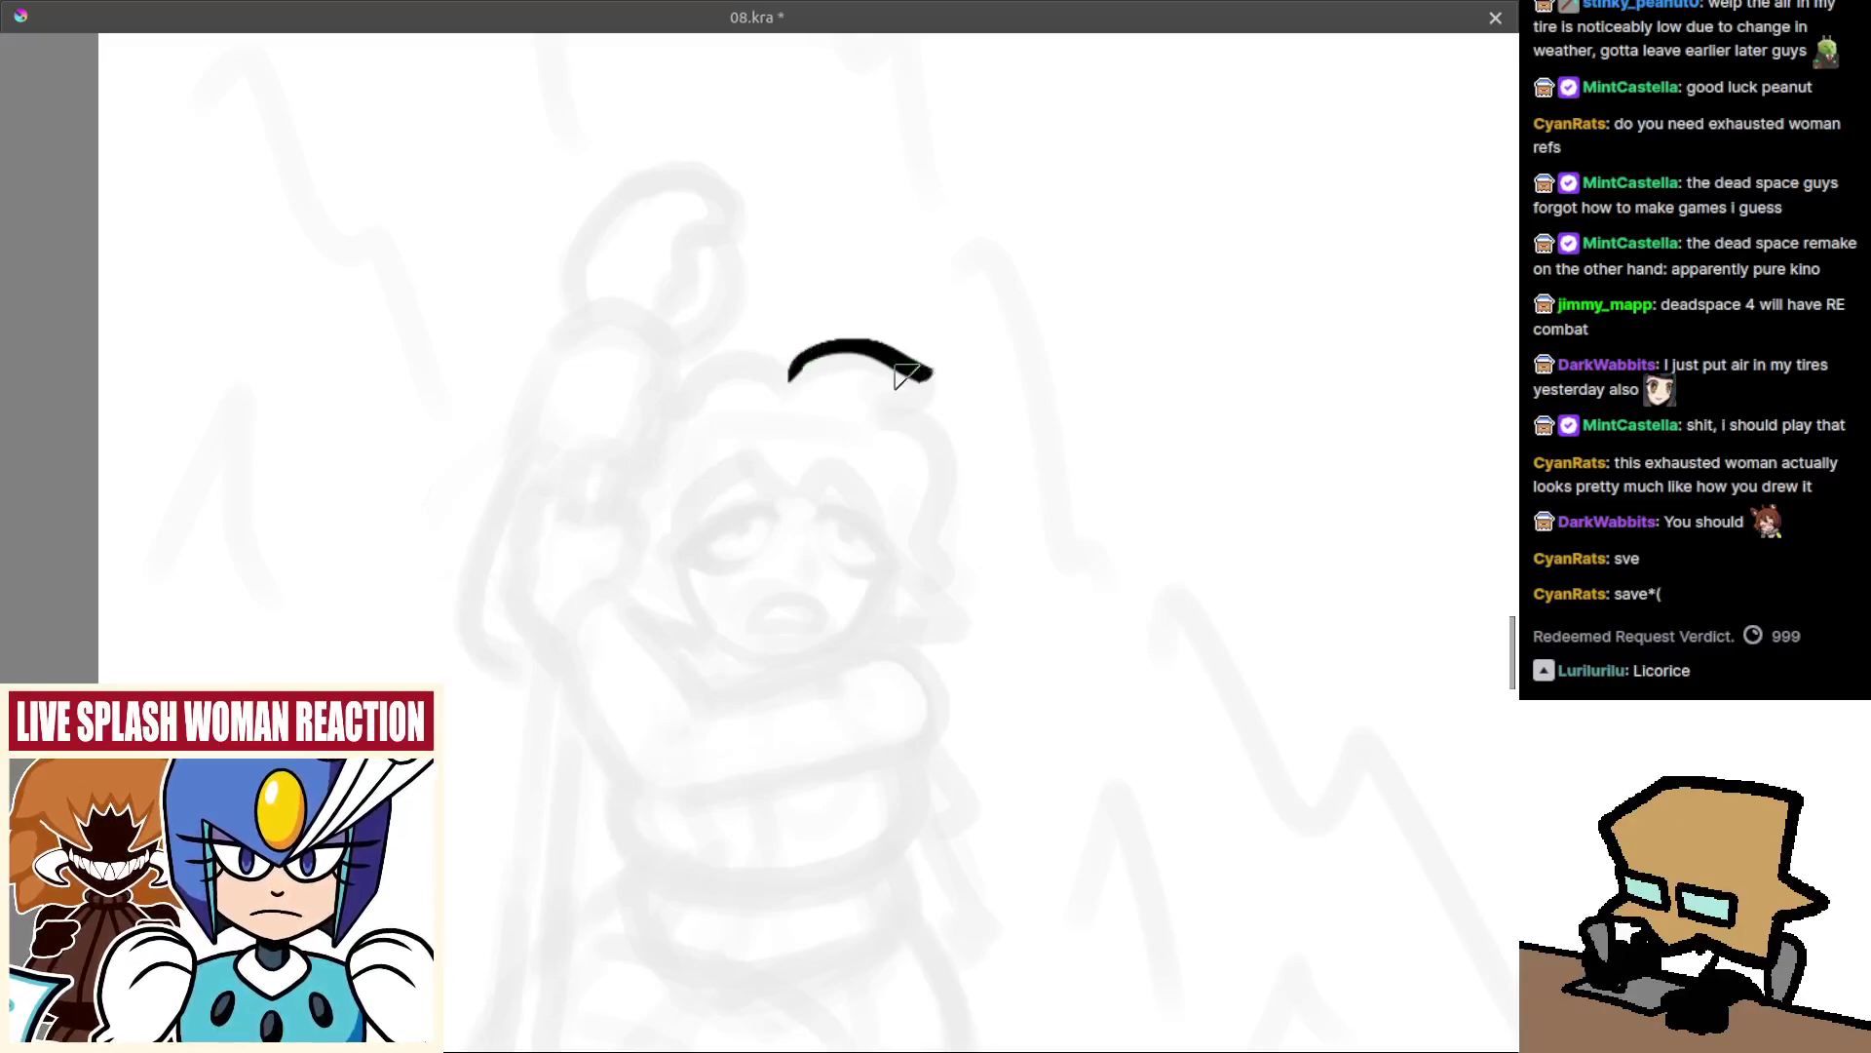
pyautogui.hotkey('ctrl', 'z')
pyautogui.moveTo(800, 374)
pyautogui.mouseDown()
pyautogui.moveTo(881, 365)
pyautogui.moveTo(917, 387)
pyautogui.mouseUp()
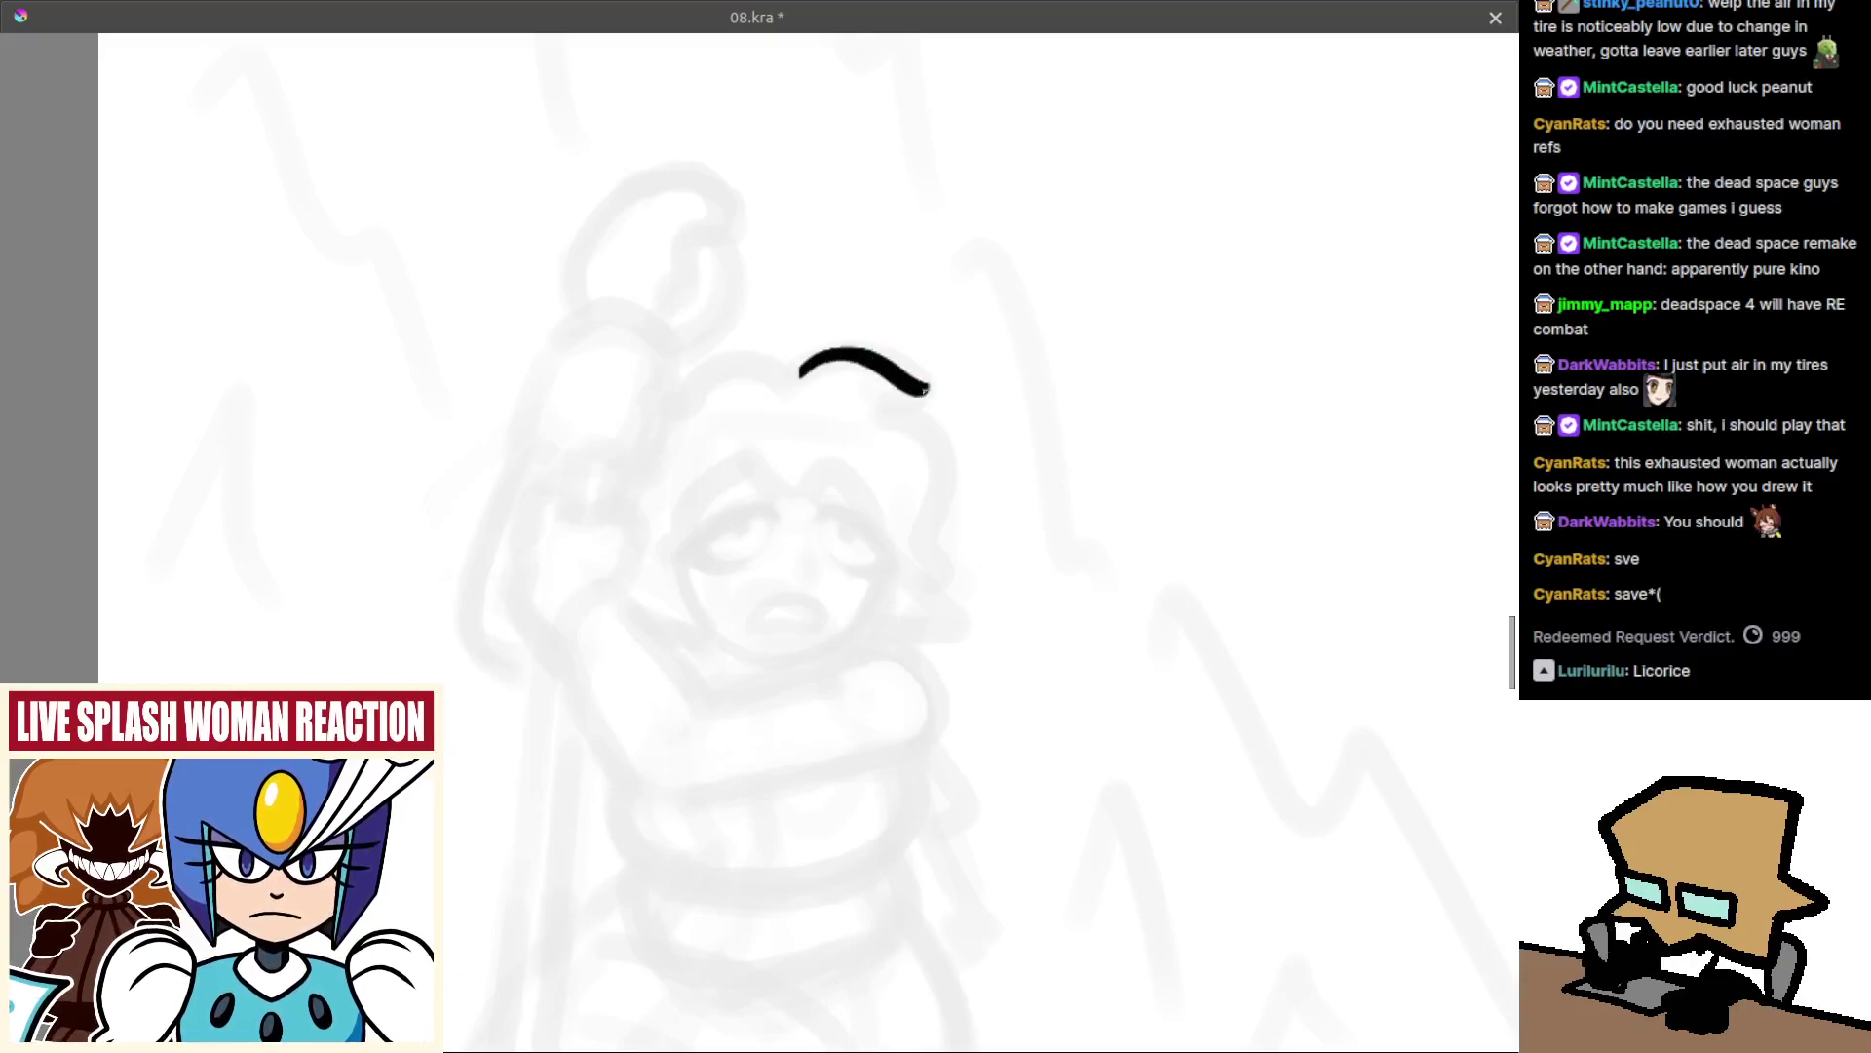
# Ink the lock's pointed tip and the outer side of the hair, undoing unwanted strokes, and mirror the view.
pyautogui.moveTo(905, 414)
pyautogui.mouseDown()
pyautogui.moveTo(897, 388)
pyautogui.moveTo(919, 501)
pyautogui.mouseUp()
pyautogui.hotkey('ctrl', 'z')
pyautogui.moveTo(921, 404); pyautogui.dragTo(950, 517)
pyautogui.hotkey('ctrl', 'z')
pyautogui.moveTo(882, 385)
pyautogui.mouseDown()
pyautogui.moveTo(925, 419)
pyautogui.moveTo(928, 516)
pyautogui.mouseUp()
pyautogui.hotkey('ctrl', 'z')
pyautogui.moveTo(882, 385)
pyautogui.mouseDown()
pyautogui.moveTo(941, 467)
pyautogui.moveTo(934, 541)
pyautogui.mouseUp()
pyautogui.hotkey('ctrl', 'z')
pyautogui.moveTo(914, 390)
pyautogui.mouseDown()
pyautogui.moveTo(923, 535)
pyautogui.moveTo(898, 547)
pyautogui.mouseUp()
pyautogui.press('m')
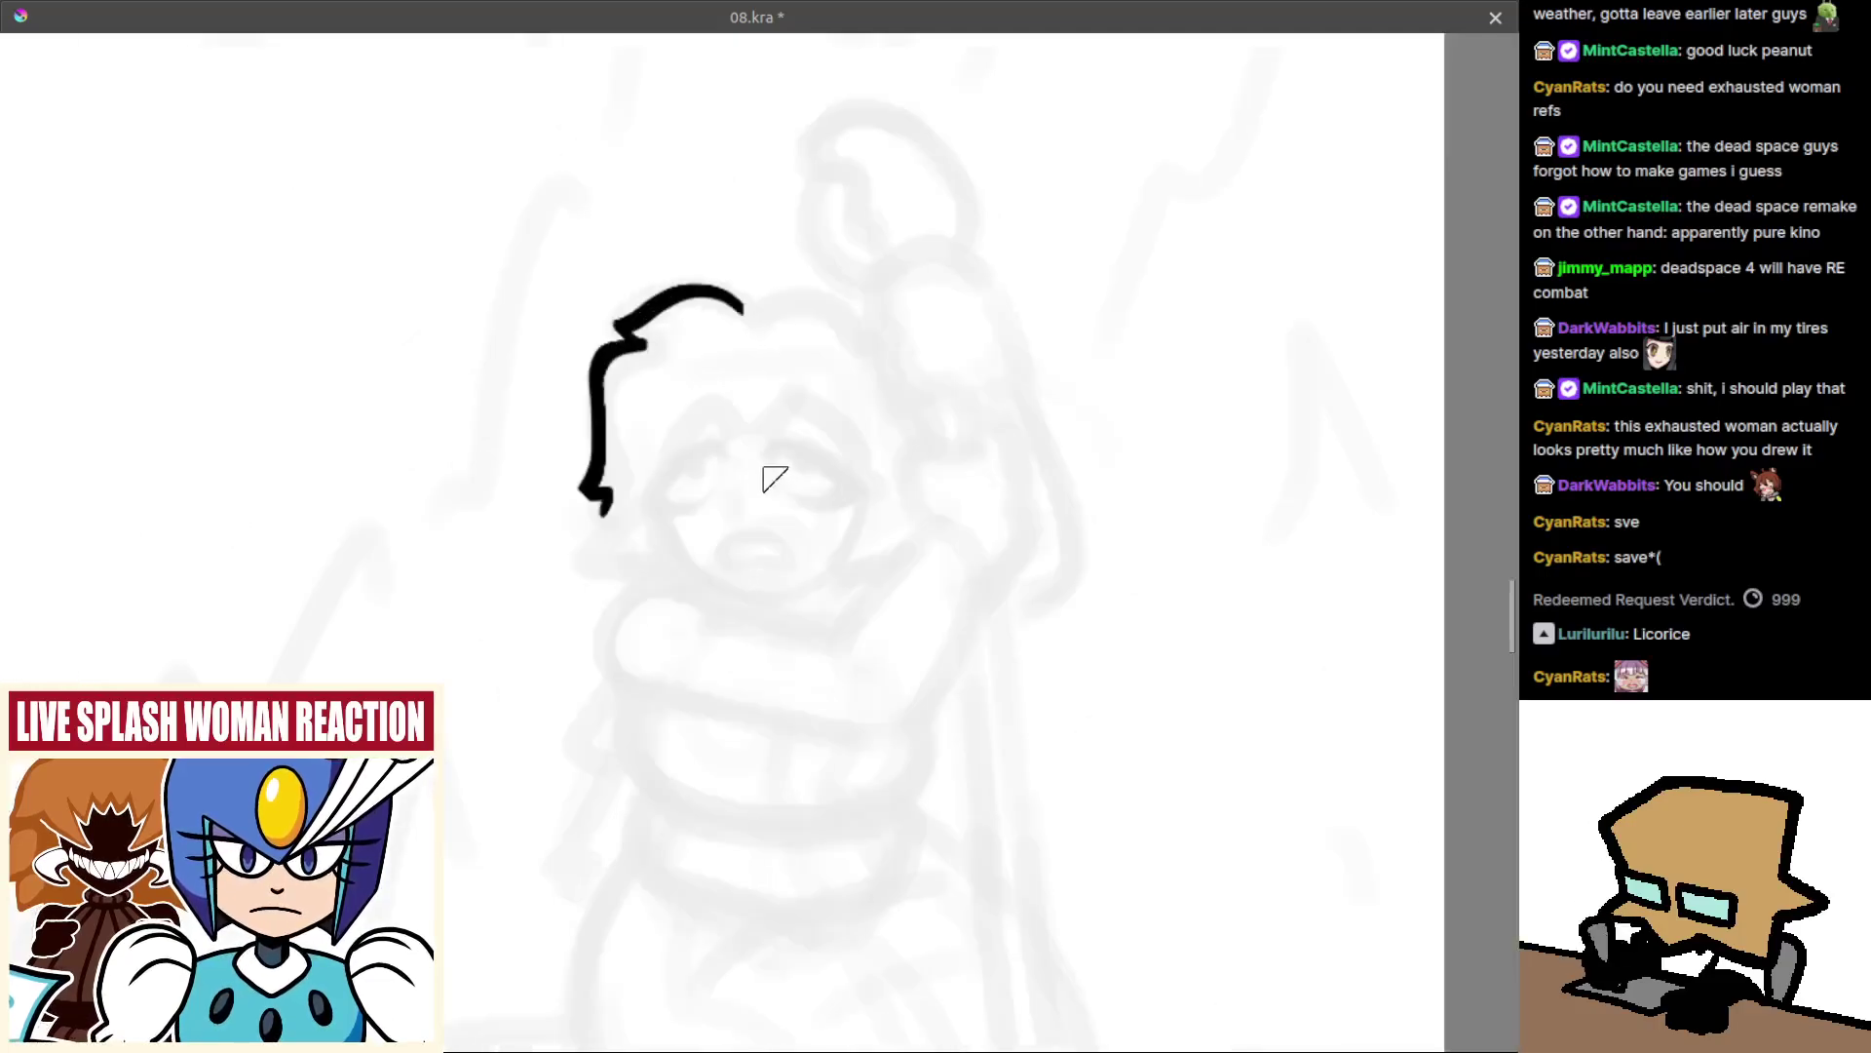
# Redraw the hair's outer side as a rounded curve ending in a small flick, and restore the unmirrored view.
pyautogui.moveTo(772, 479); pyautogui.dragTo(1027, 472)
pyautogui.hotkey('ctrl', 'z')
pyautogui.hotkey('ctrl', 'z')
pyautogui.moveTo(899, 347); pyautogui.dragTo(842, 414)
pyautogui.hotkey('ctrl', 'z')
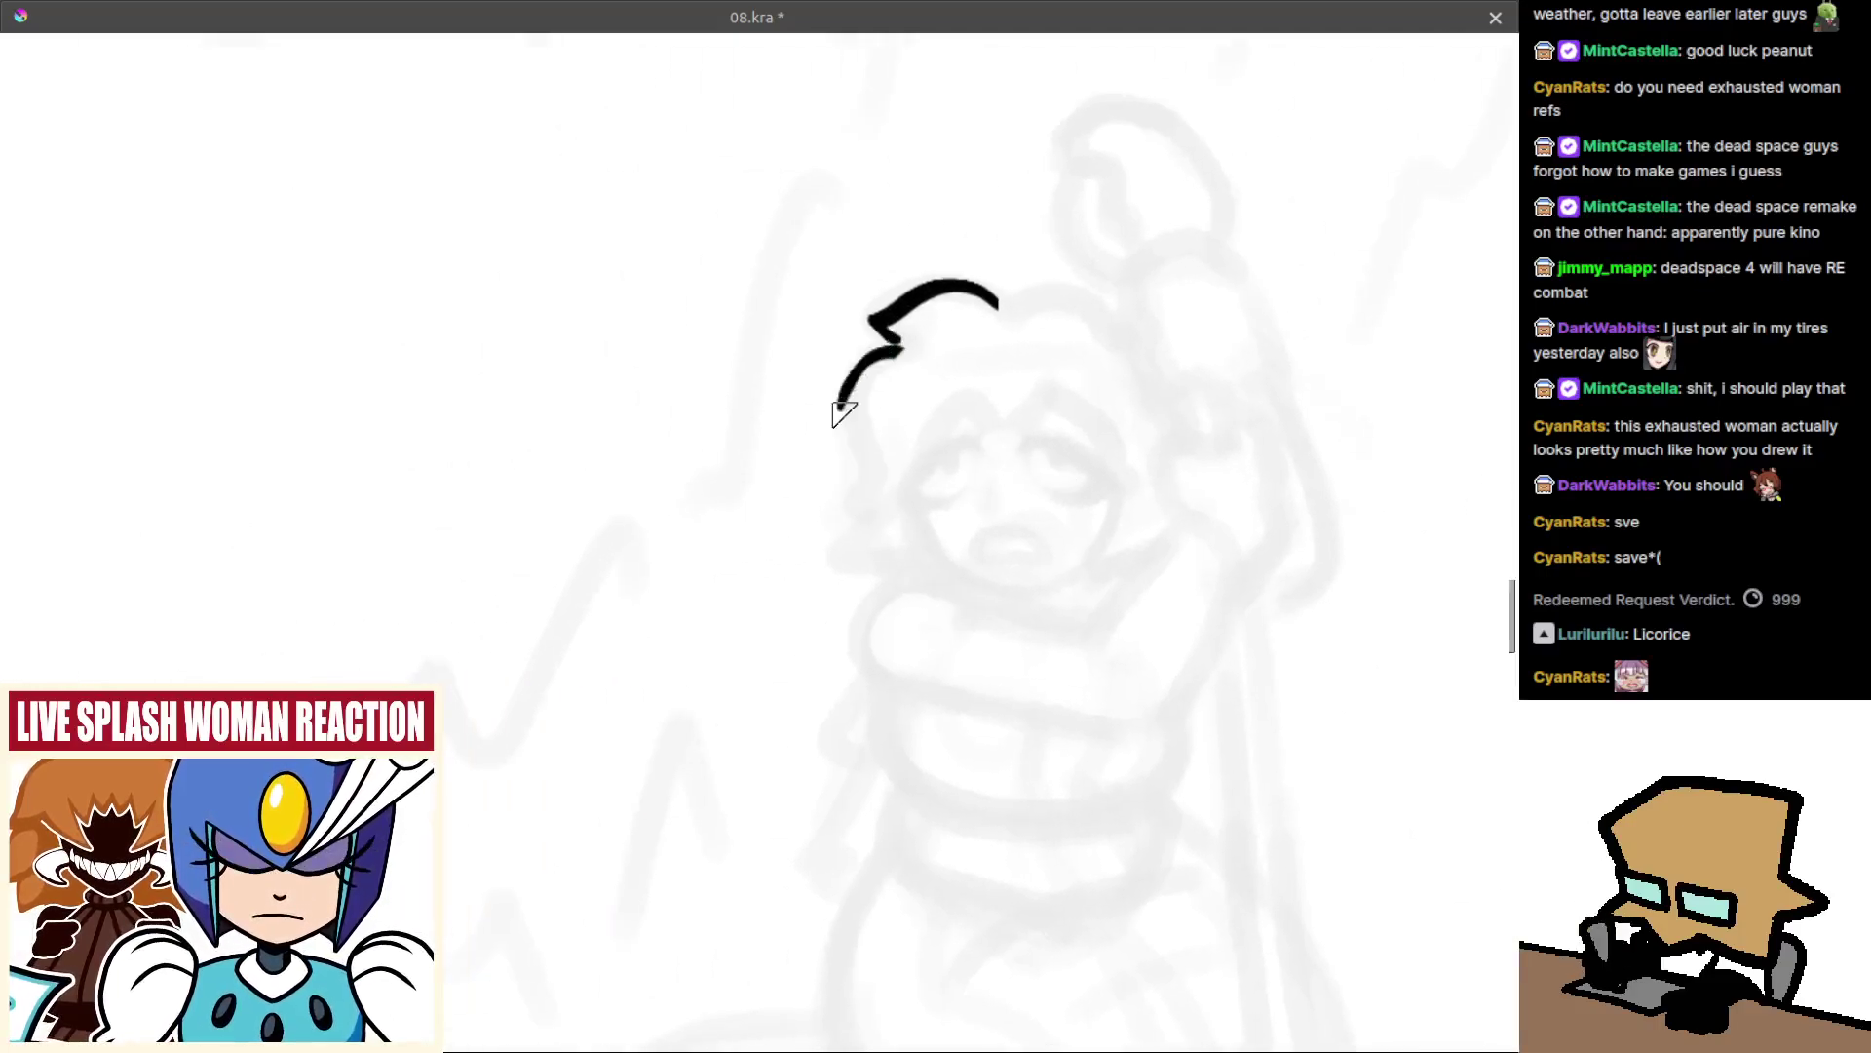
pyautogui.hotkey('ctrl', 'z')
pyautogui.moveTo(896, 347); pyautogui.dragTo(855, 414)
pyautogui.hotkey('ctrl', 'z')
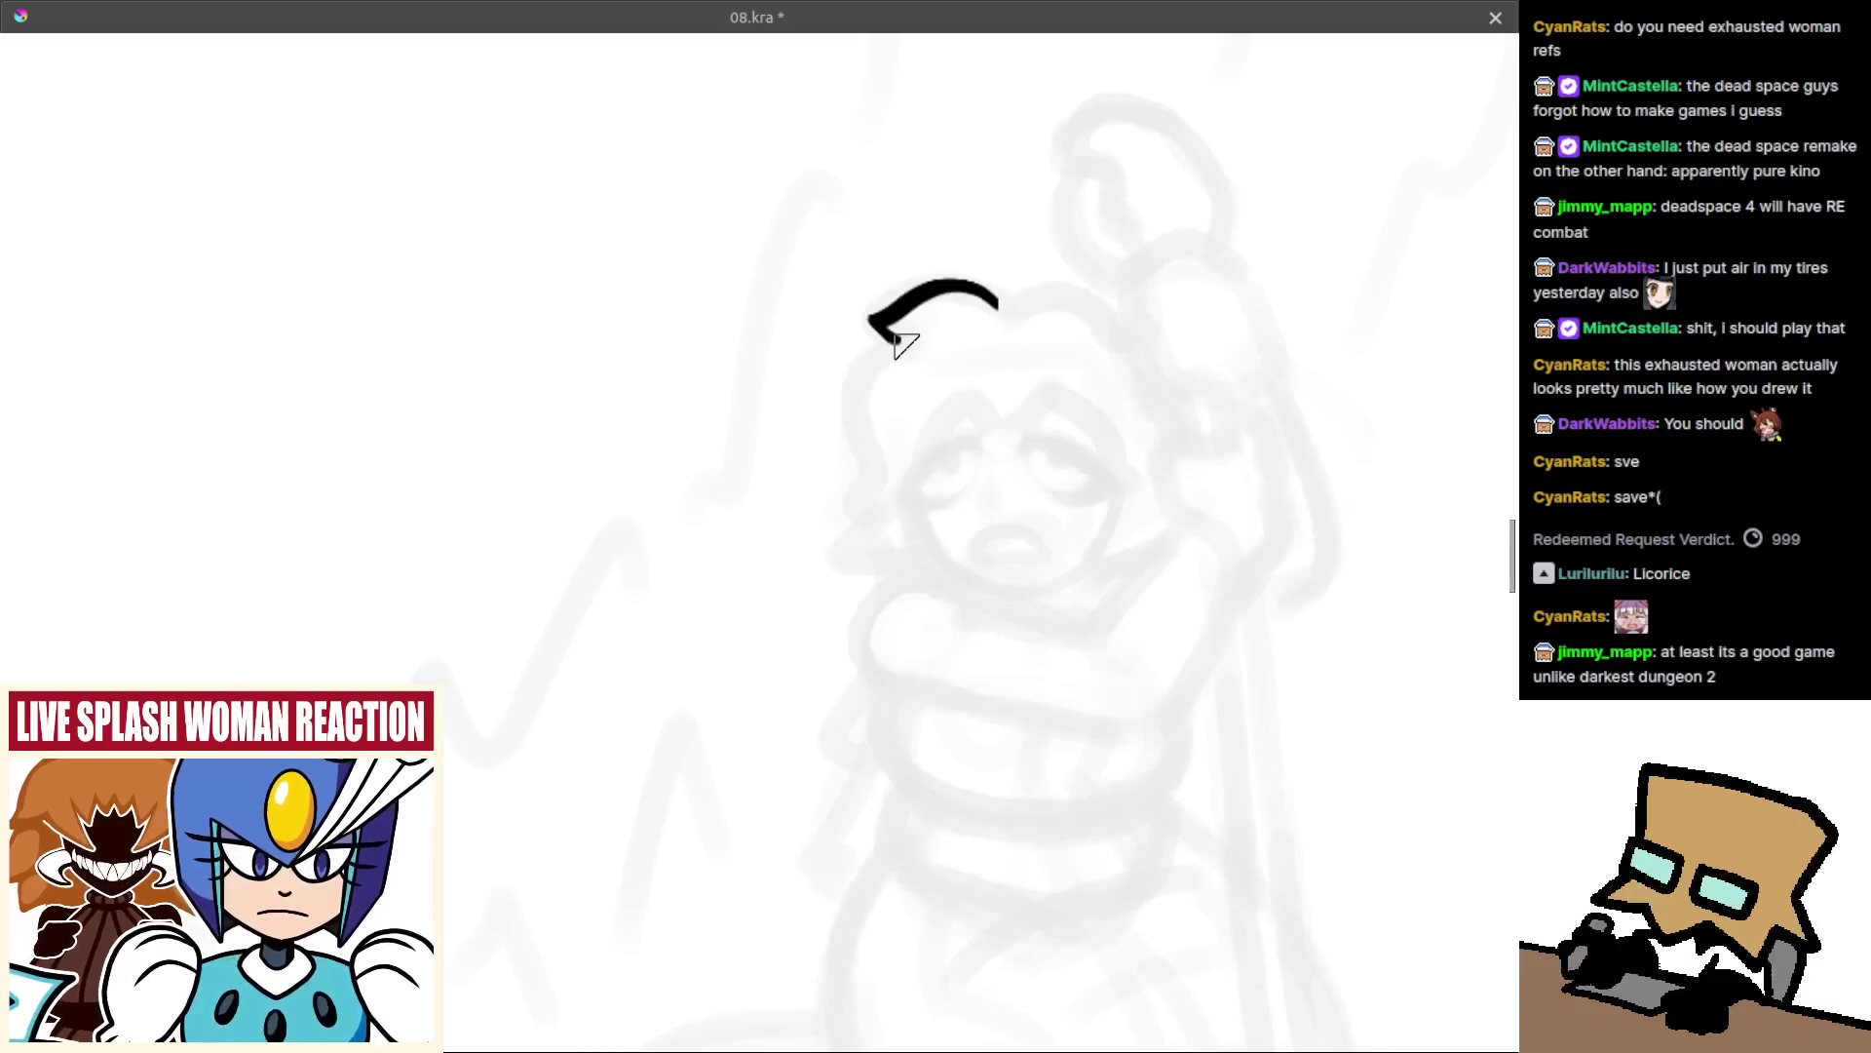
pyautogui.moveTo(923, 342)
pyautogui.mouseDown()
pyautogui.moveTo(848, 365)
pyautogui.moveTo(835, 409)
pyautogui.moveTo(893, 349)
pyautogui.moveTo(864, 357)
pyautogui.moveTo(838, 421)
pyautogui.mouseUp()
pyautogui.hotkey('ctrl', 'z')
pyautogui.hotkey('ctrl', 'z')
pyautogui.hotkey('ctrl', 'z')
pyautogui.hotkey('ctrl', 'z')
pyautogui.moveTo(924, 336)
pyautogui.mouseDown()
pyautogui.moveTo(852, 385)
pyautogui.moveTo(870, 468)
pyautogui.mouseUp()
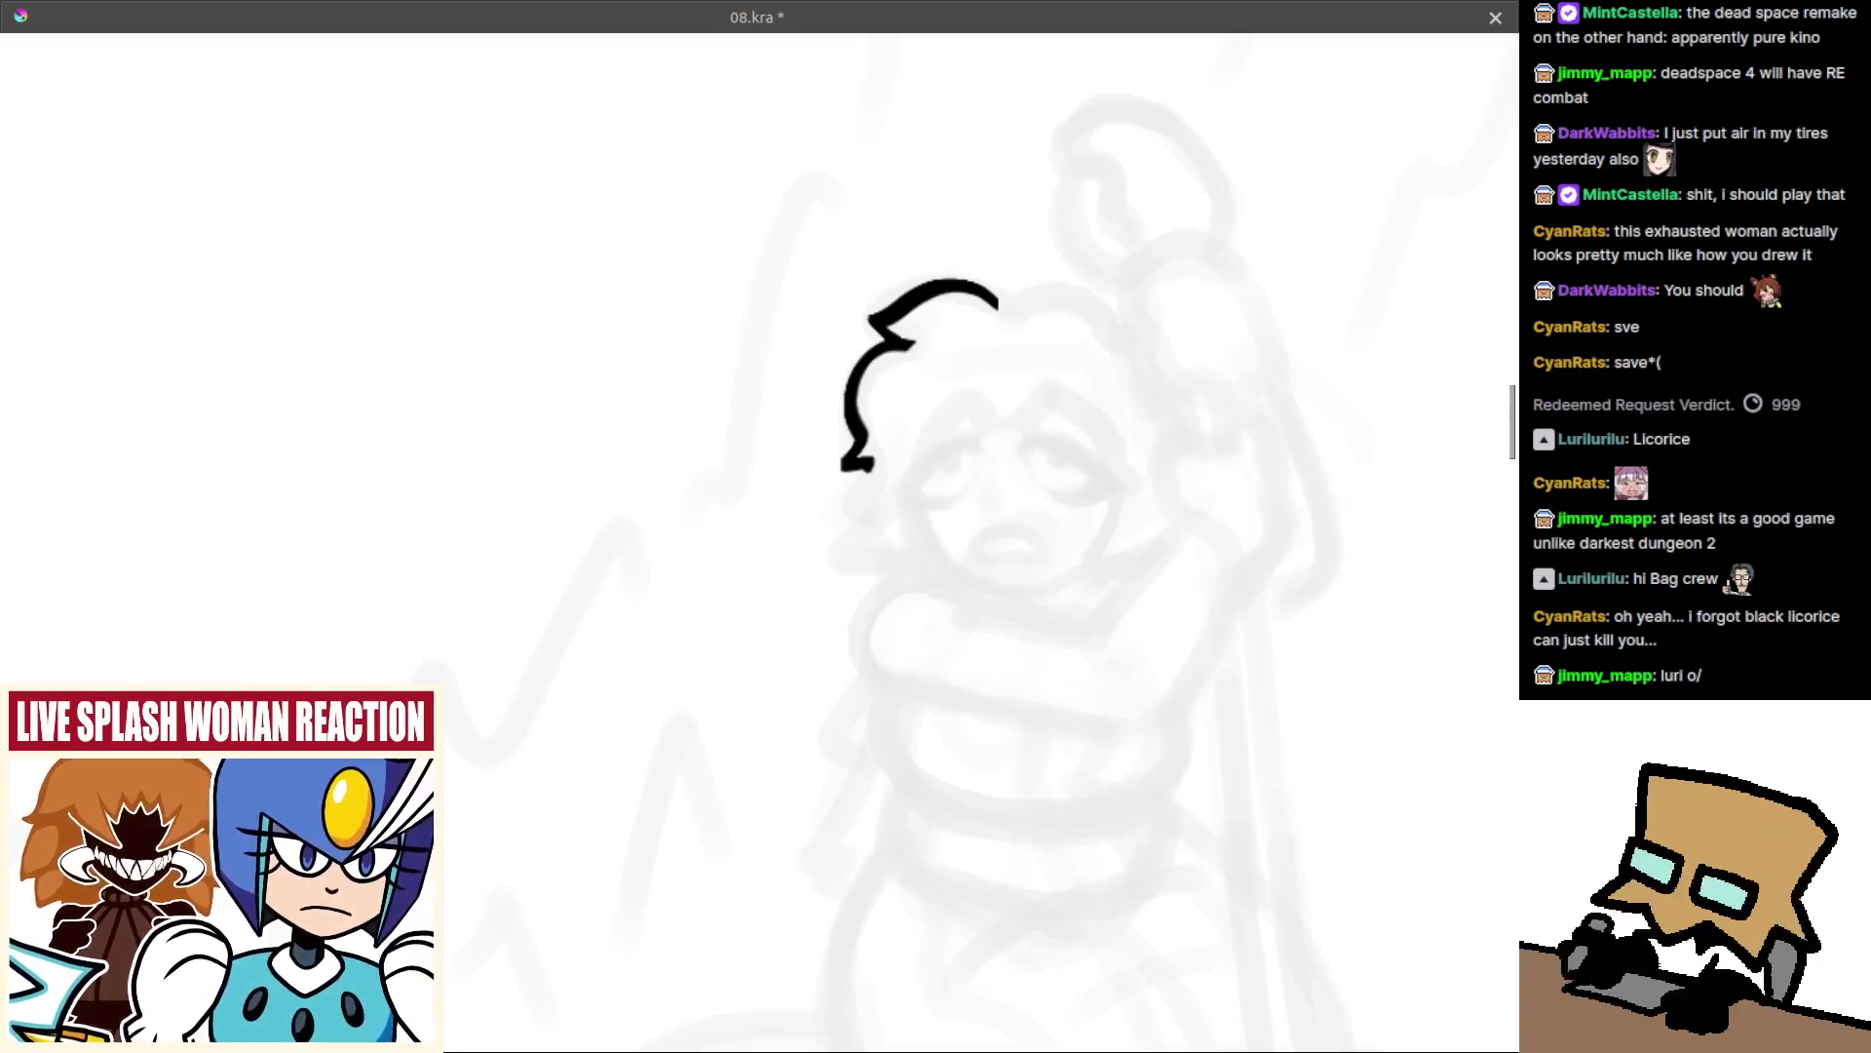
pyautogui.moveTo(1003, 464)
pyautogui.mouseDown()
pyautogui.moveTo(836, 473)
pyautogui.moveTo(967, 509)
pyautogui.mouseUp()
pyautogui.press('m')
pyautogui.scroll(1, 942, 487)
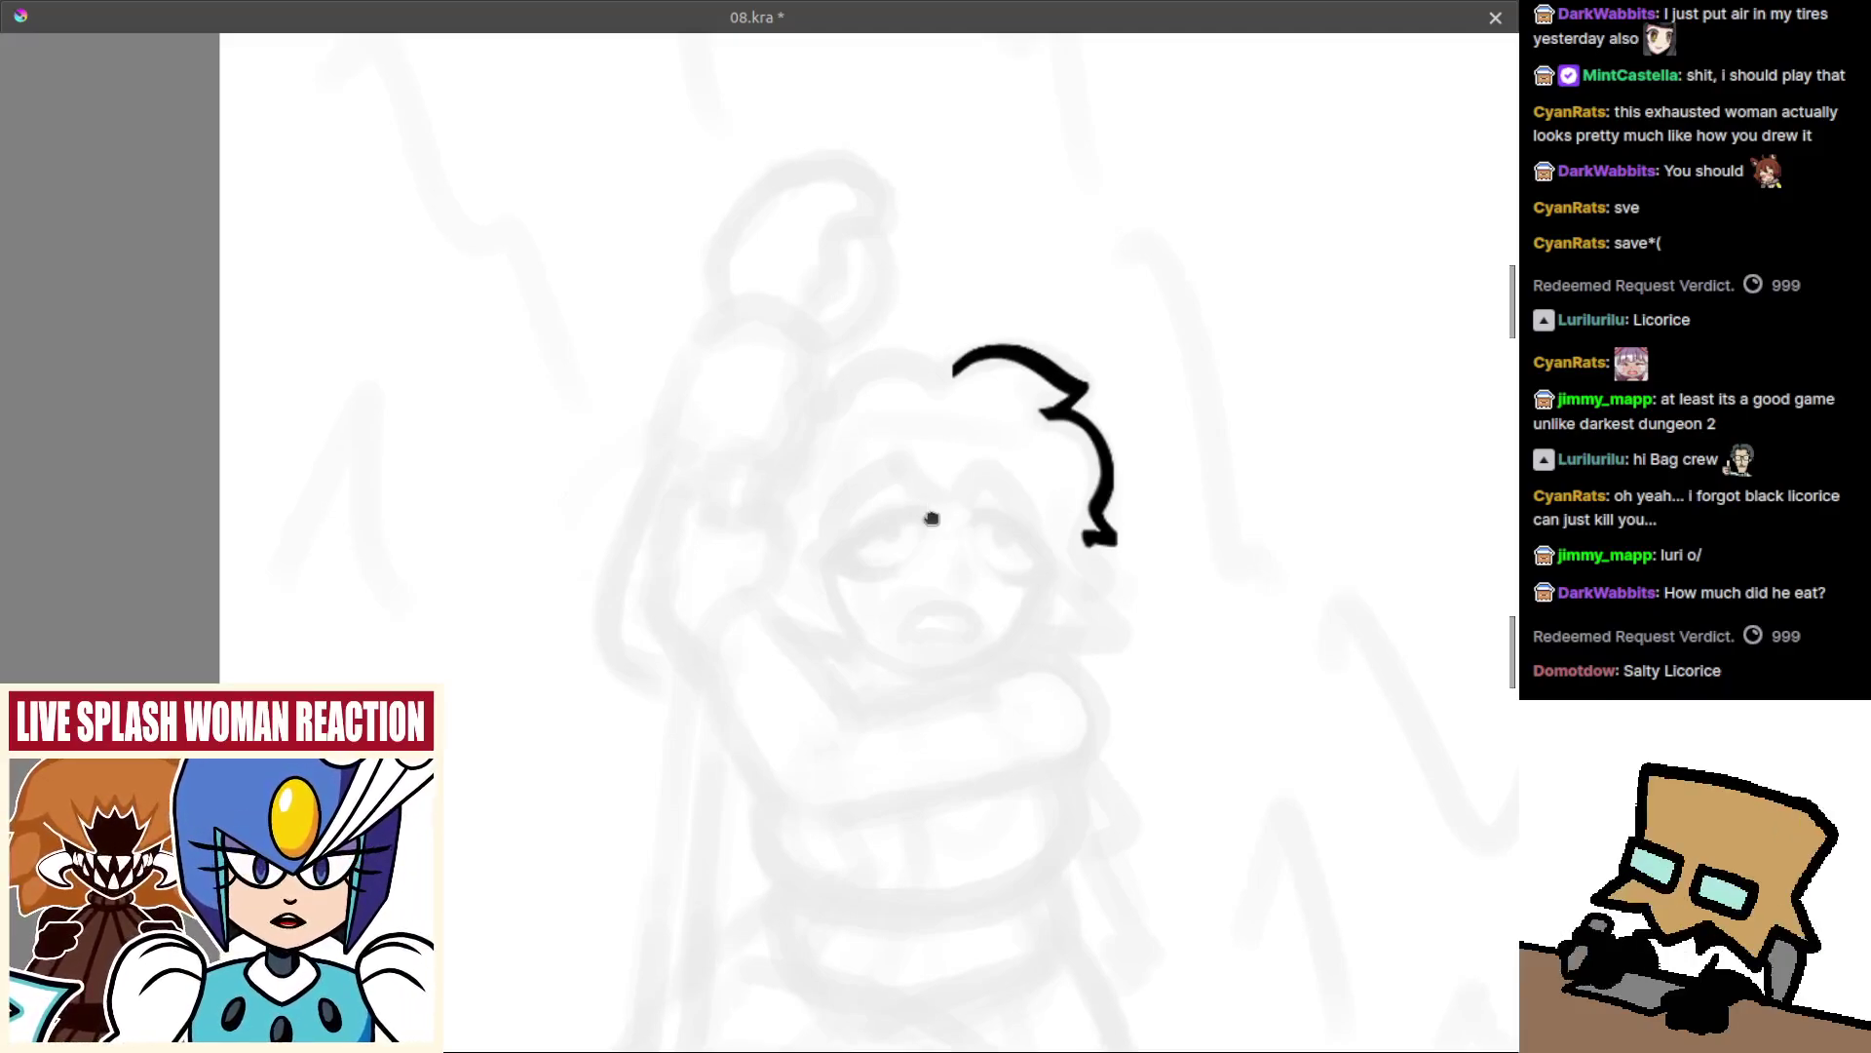
pyautogui.scroll(1, 927, 518)
pyautogui.moveTo(894, 450); pyautogui.dragTo(923, 494)
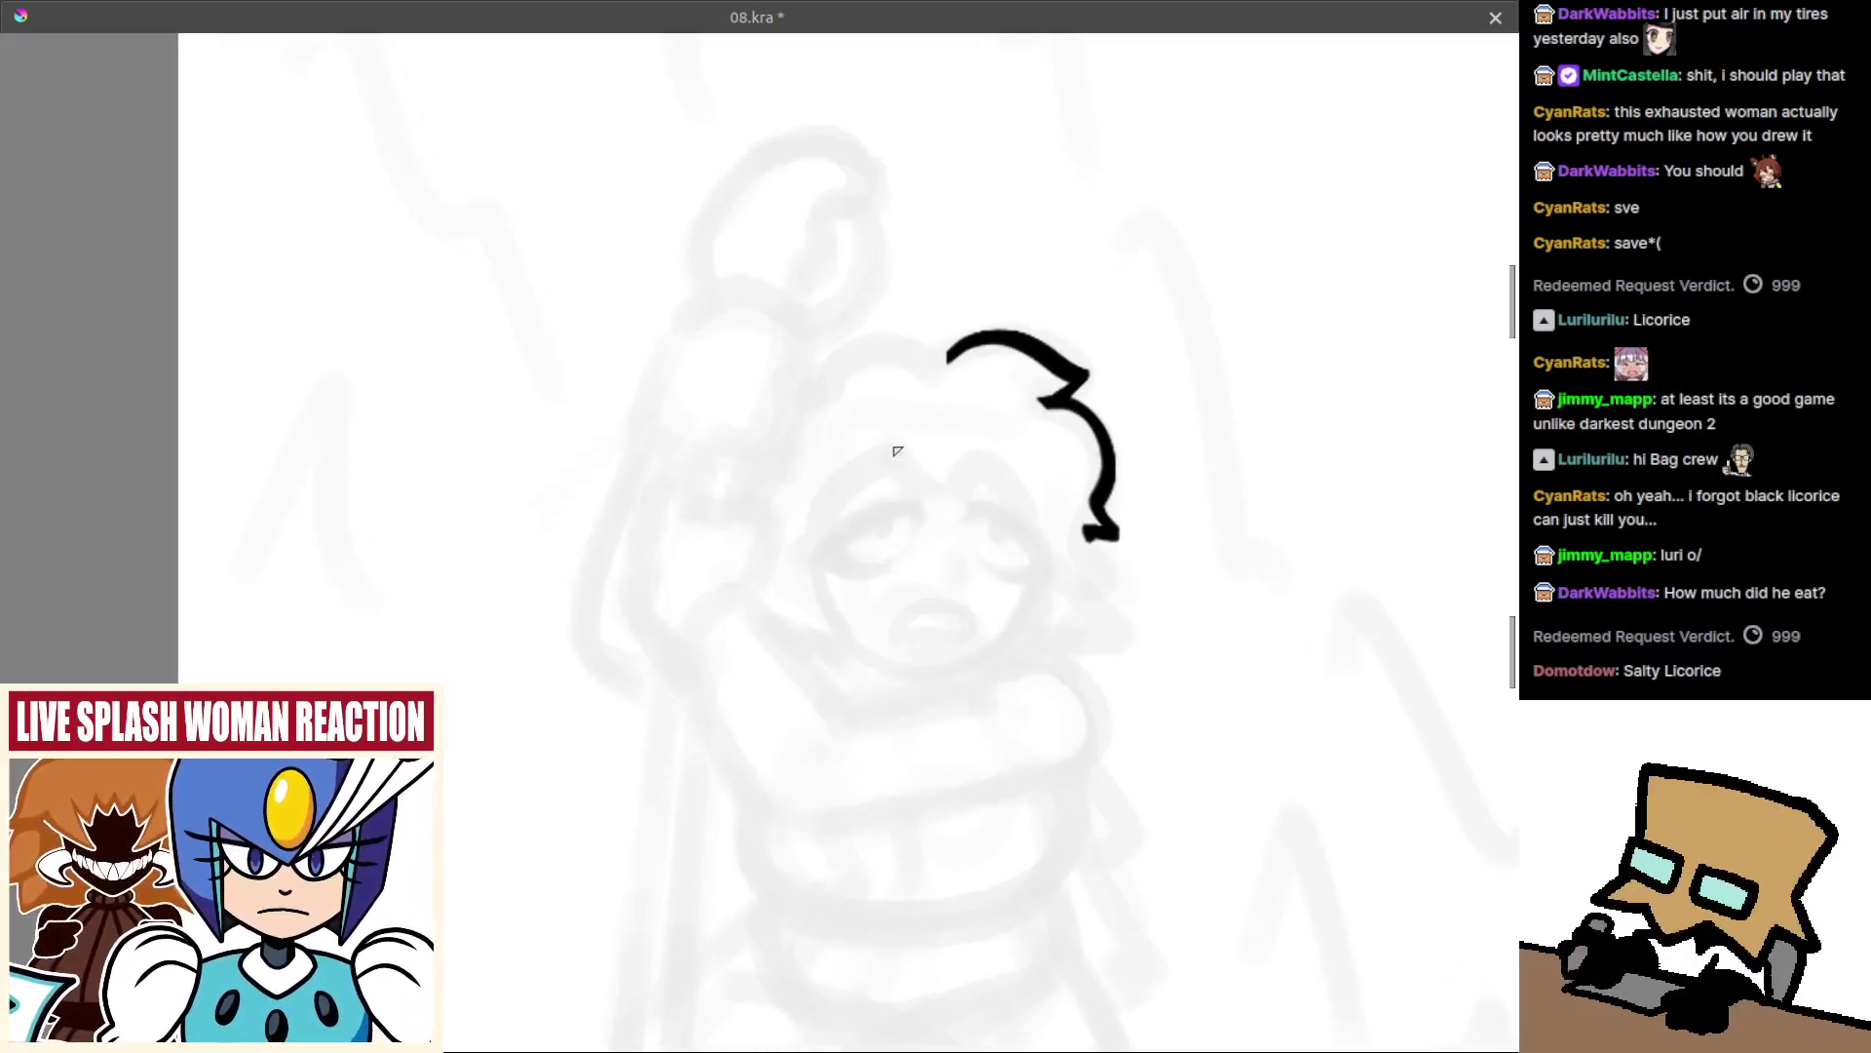
# Ink the V-shaped furrowed brow line on the forehead above the sketched eyes.
pyautogui.hotkey('ctrl', 'z')
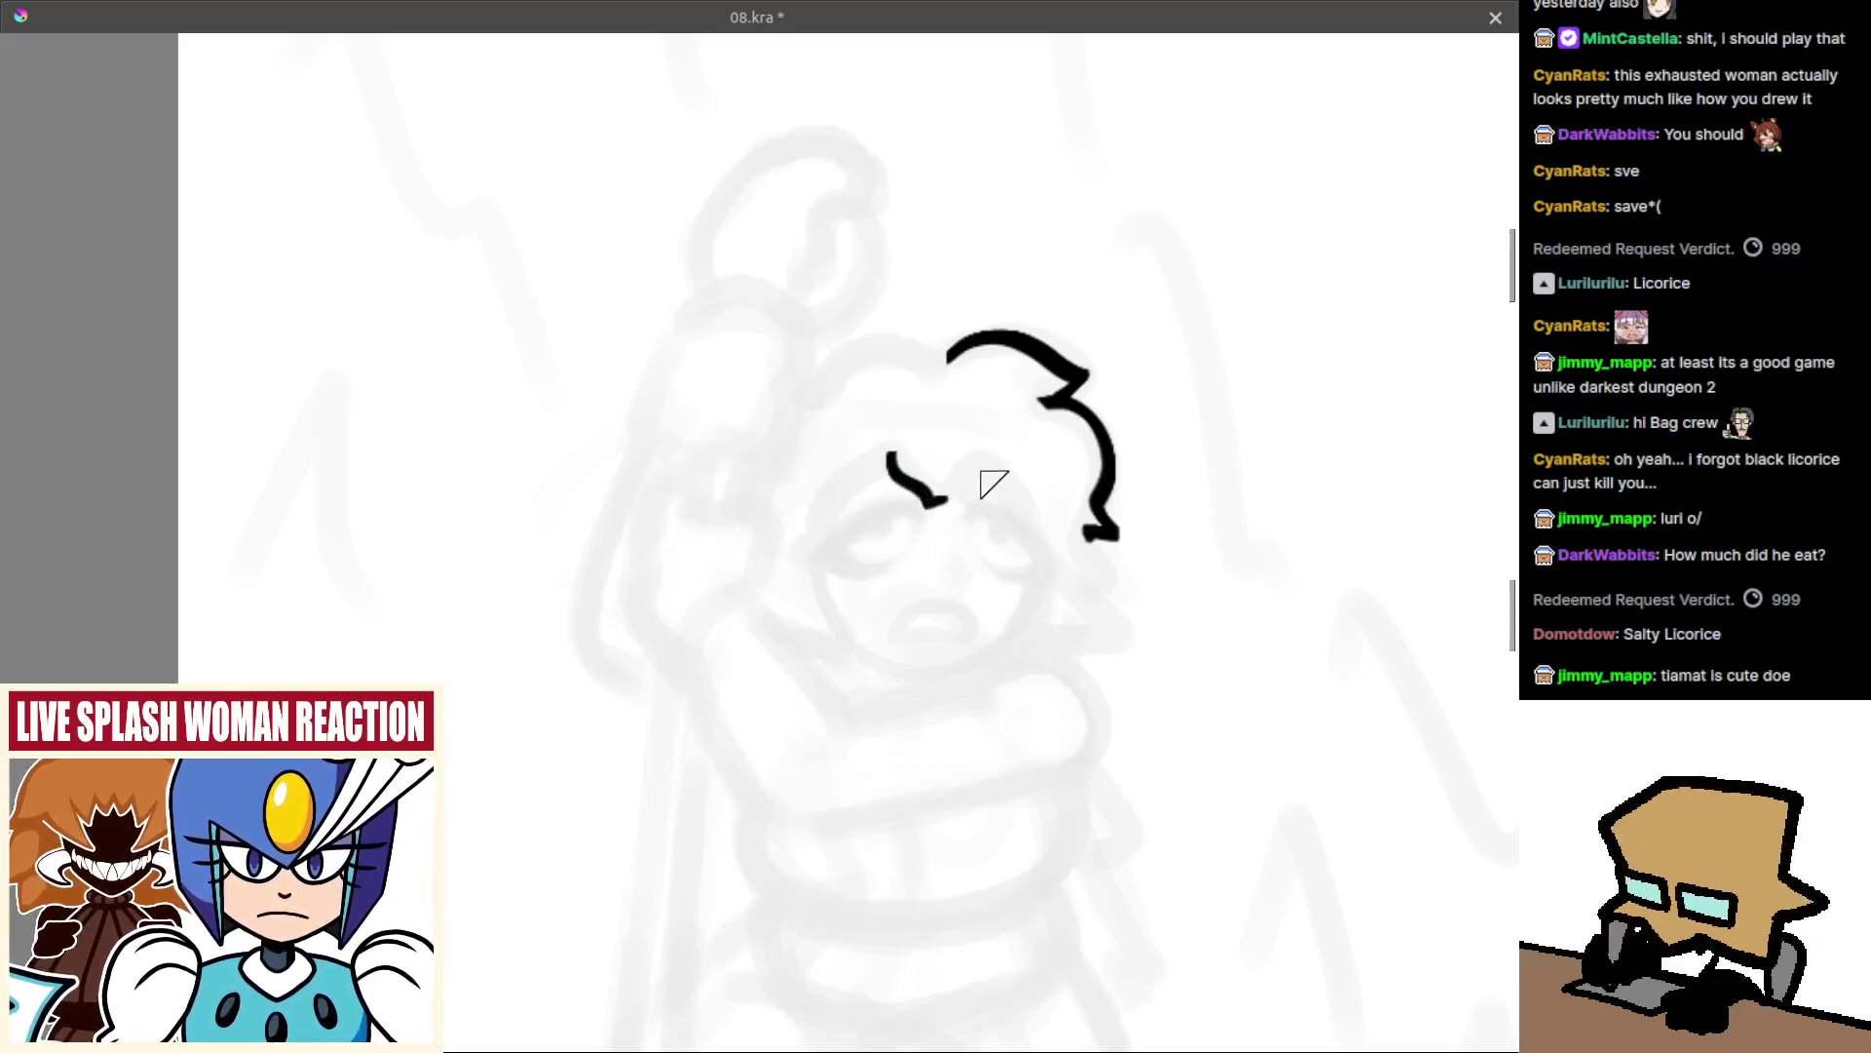
pyautogui.hotkey('ctrl', 'z')
pyautogui.moveTo(995, 458); pyautogui.dragTo(965, 498)
pyautogui.hotkey('ctrl', 'z')
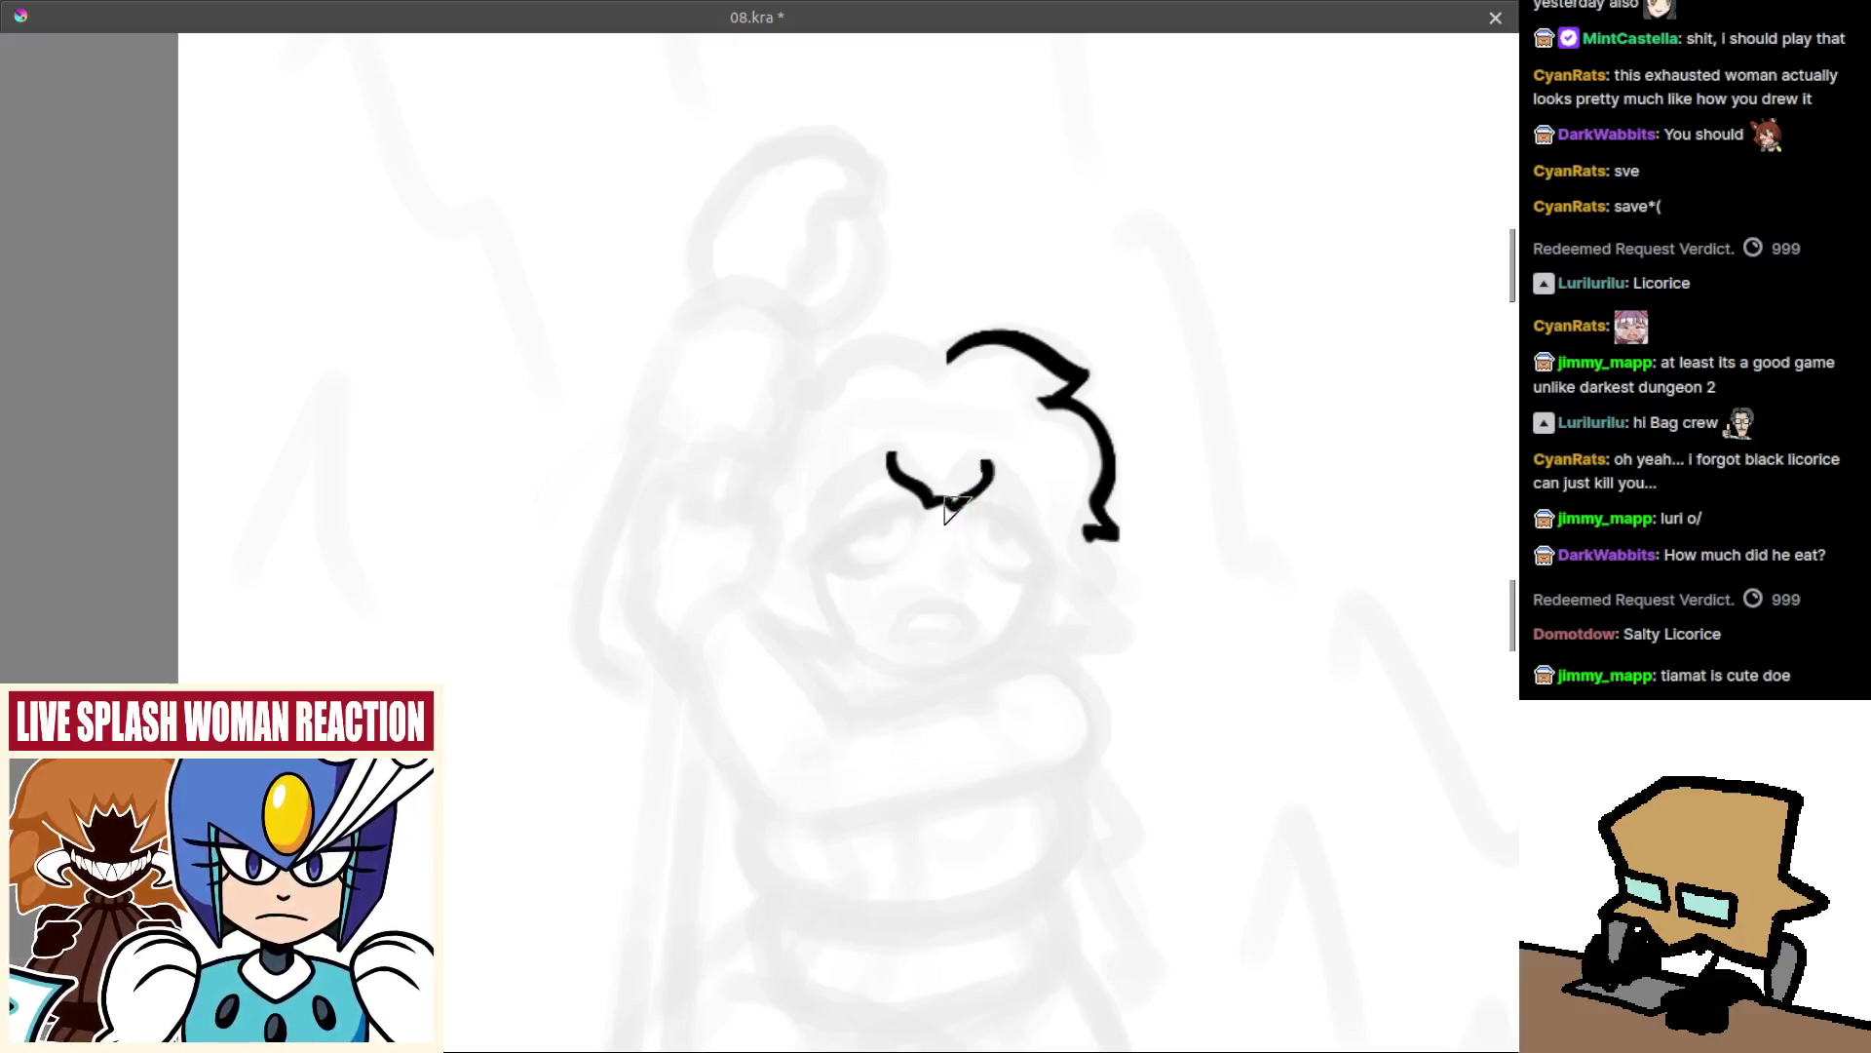
pyautogui.hotkey('ctrl', 'z')
pyautogui.moveTo(889, 466)
pyautogui.mouseDown()
pyautogui.moveTo(854, 503)
pyautogui.moveTo(918, 455)
pyautogui.mouseUp()
pyautogui.hotkey('ctrl', 'z')
# Ink the curved top outline of the left half of the hair and join it to the right half at the parting.
pyautogui.moveTo(959, 394)
pyautogui.mouseDown()
pyautogui.moveTo(949, 480)
pyautogui.moveTo(913, 353)
pyautogui.moveTo(842, 403)
pyautogui.moveTo(848, 425)
pyautogui.mouseUp()
pyautogui.hotkey('ctrl', 'z')
pyautogui.hotkey('ctrl', 'z')
pyautogui.hotkey('ctrl', 'z')
pyautogui.moveTo(978, 370)
pyautogui.mouseDown()
pyautogui.moveTo(878, 366)
pyautogui.moveTo(838, 398)
pyautogui.mouseUp()
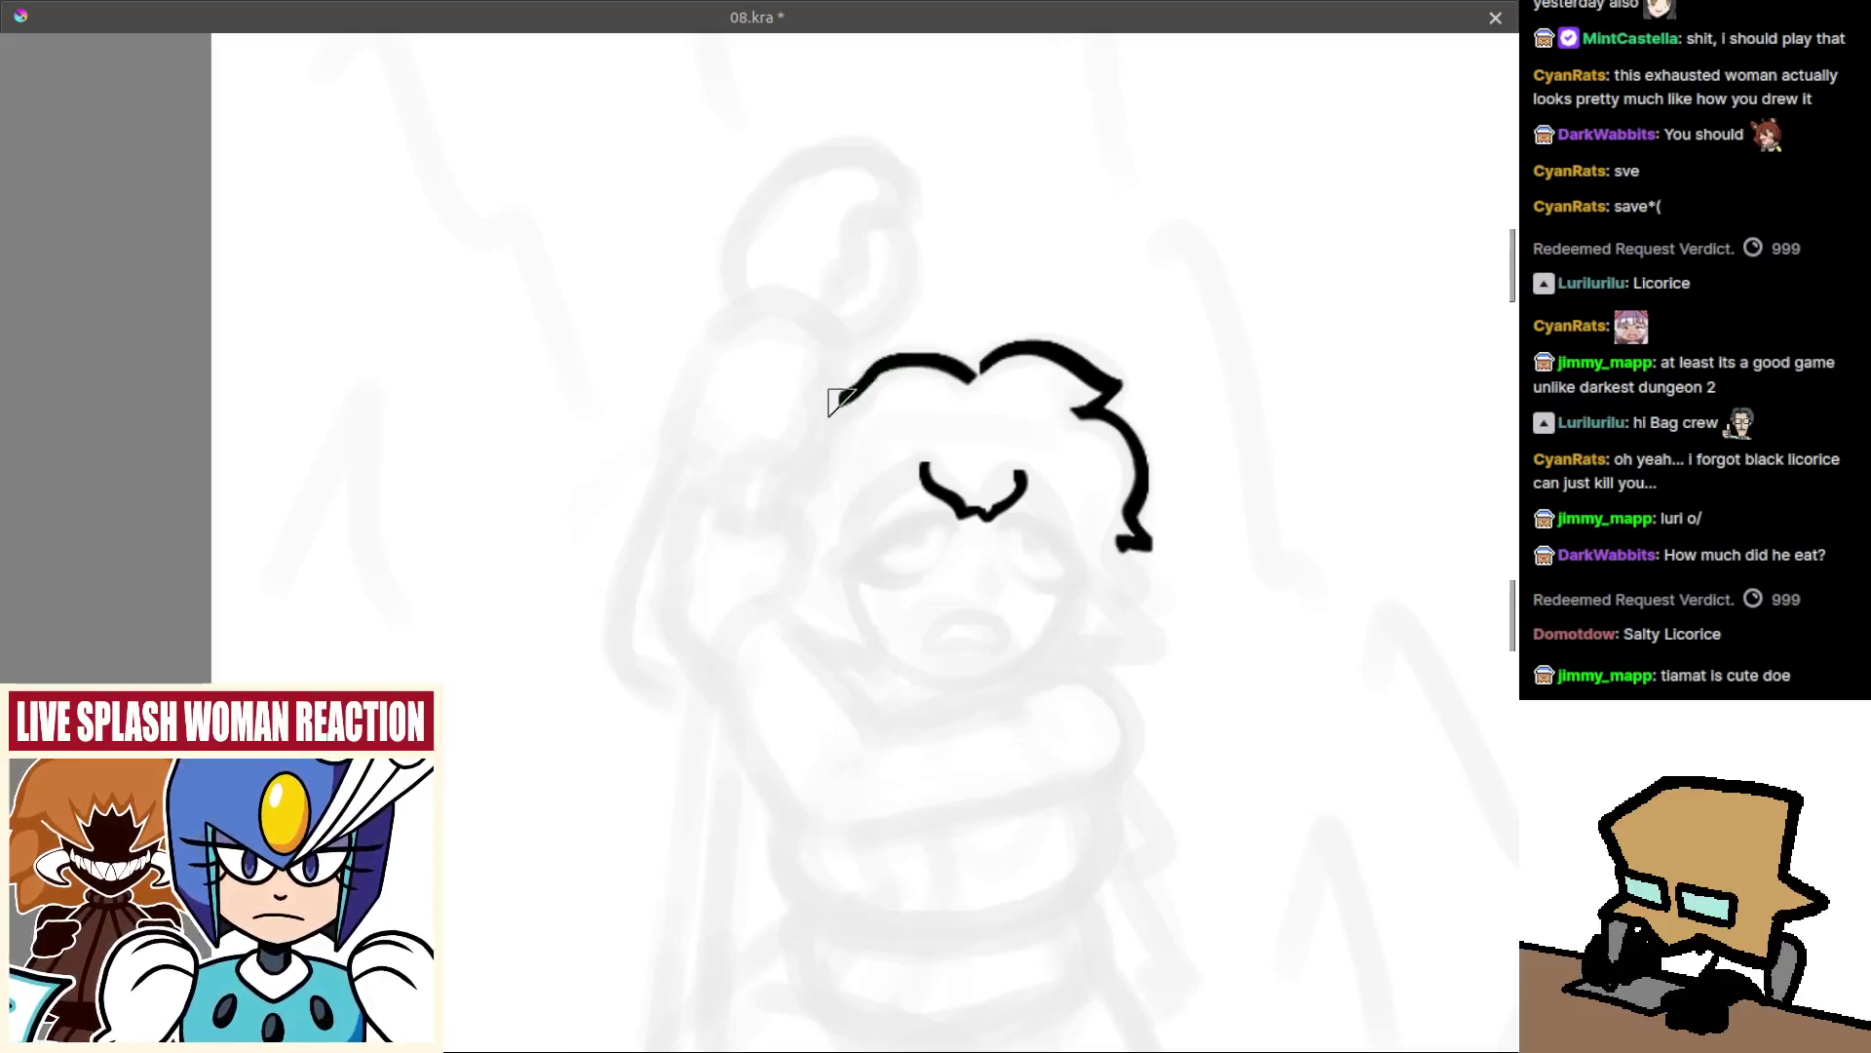
pyautogui.moveTo(980, 361); pyautogui.dragTo(985, 356)
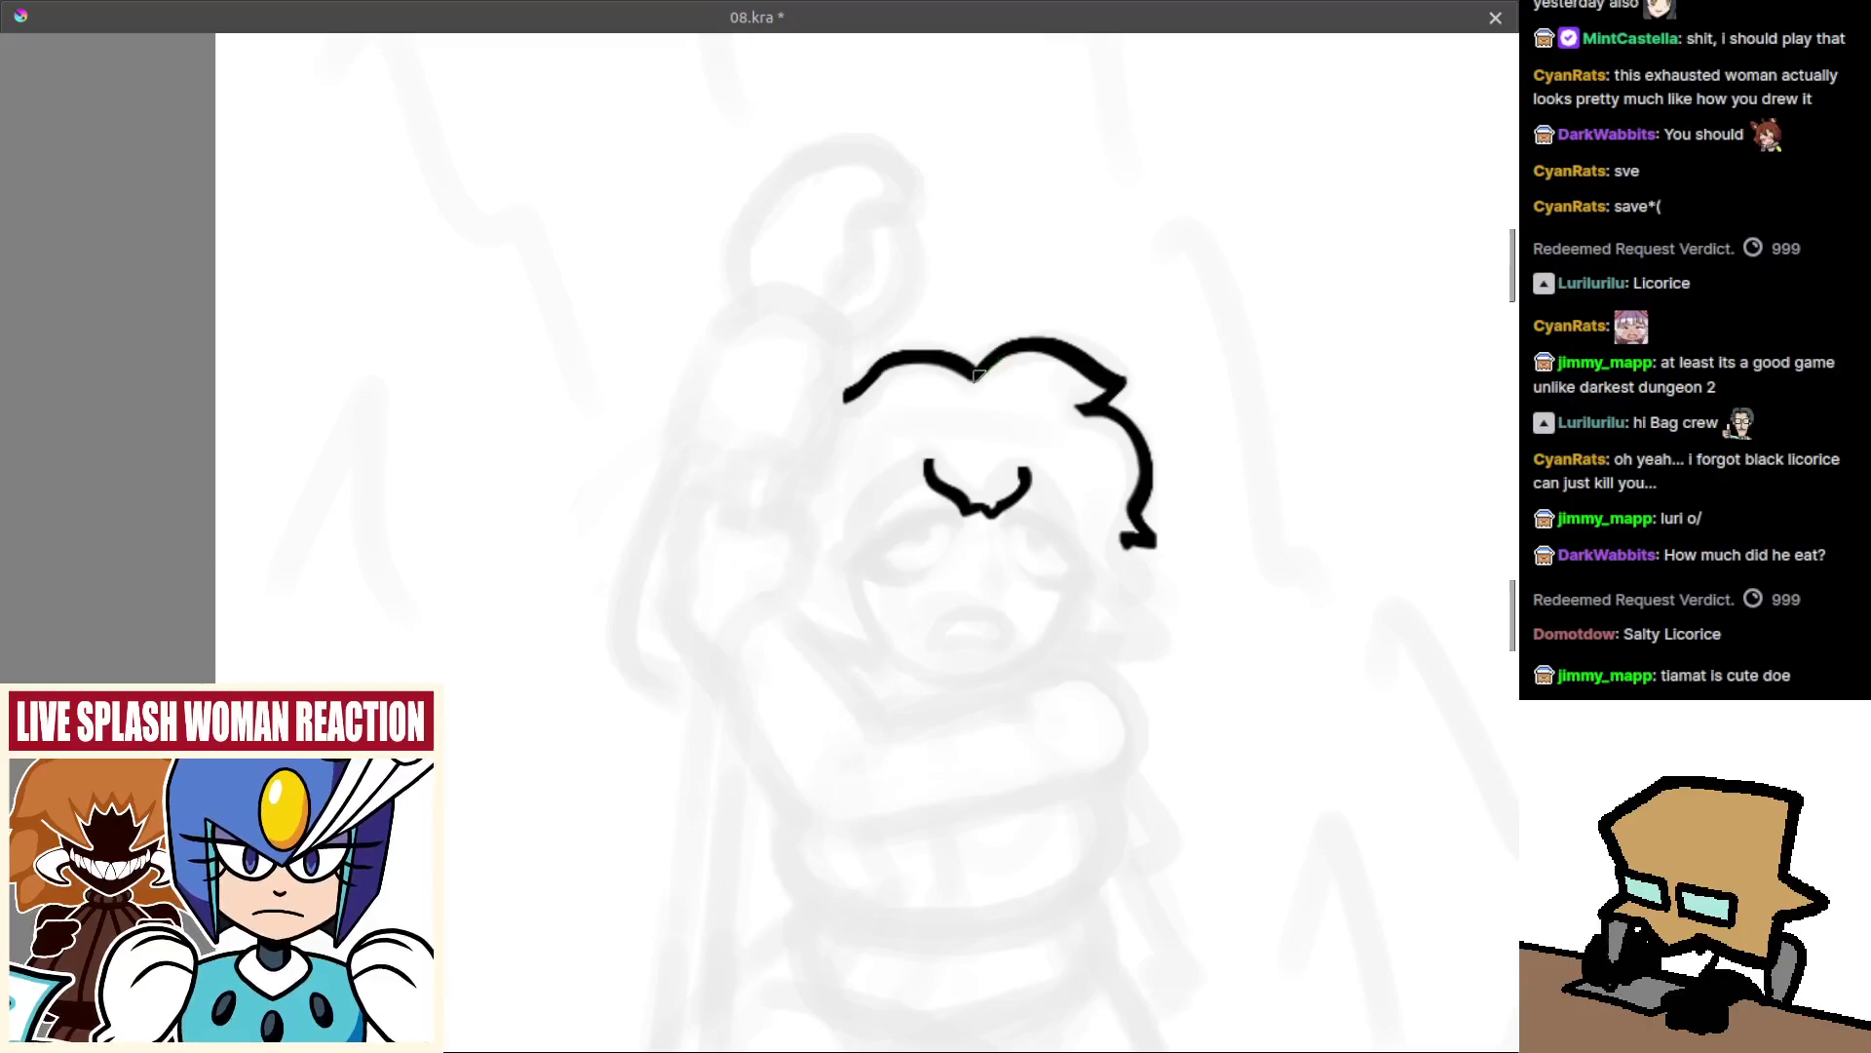
pyautogui.moveTo(944, 390); pyautogui.dragTo(963, 367)
# Ink the arched upper eyelid of the left eye, running outward from the brow line.
pyautogui.moveTo(931, 529); pyautogui.dragTo(926, 506)
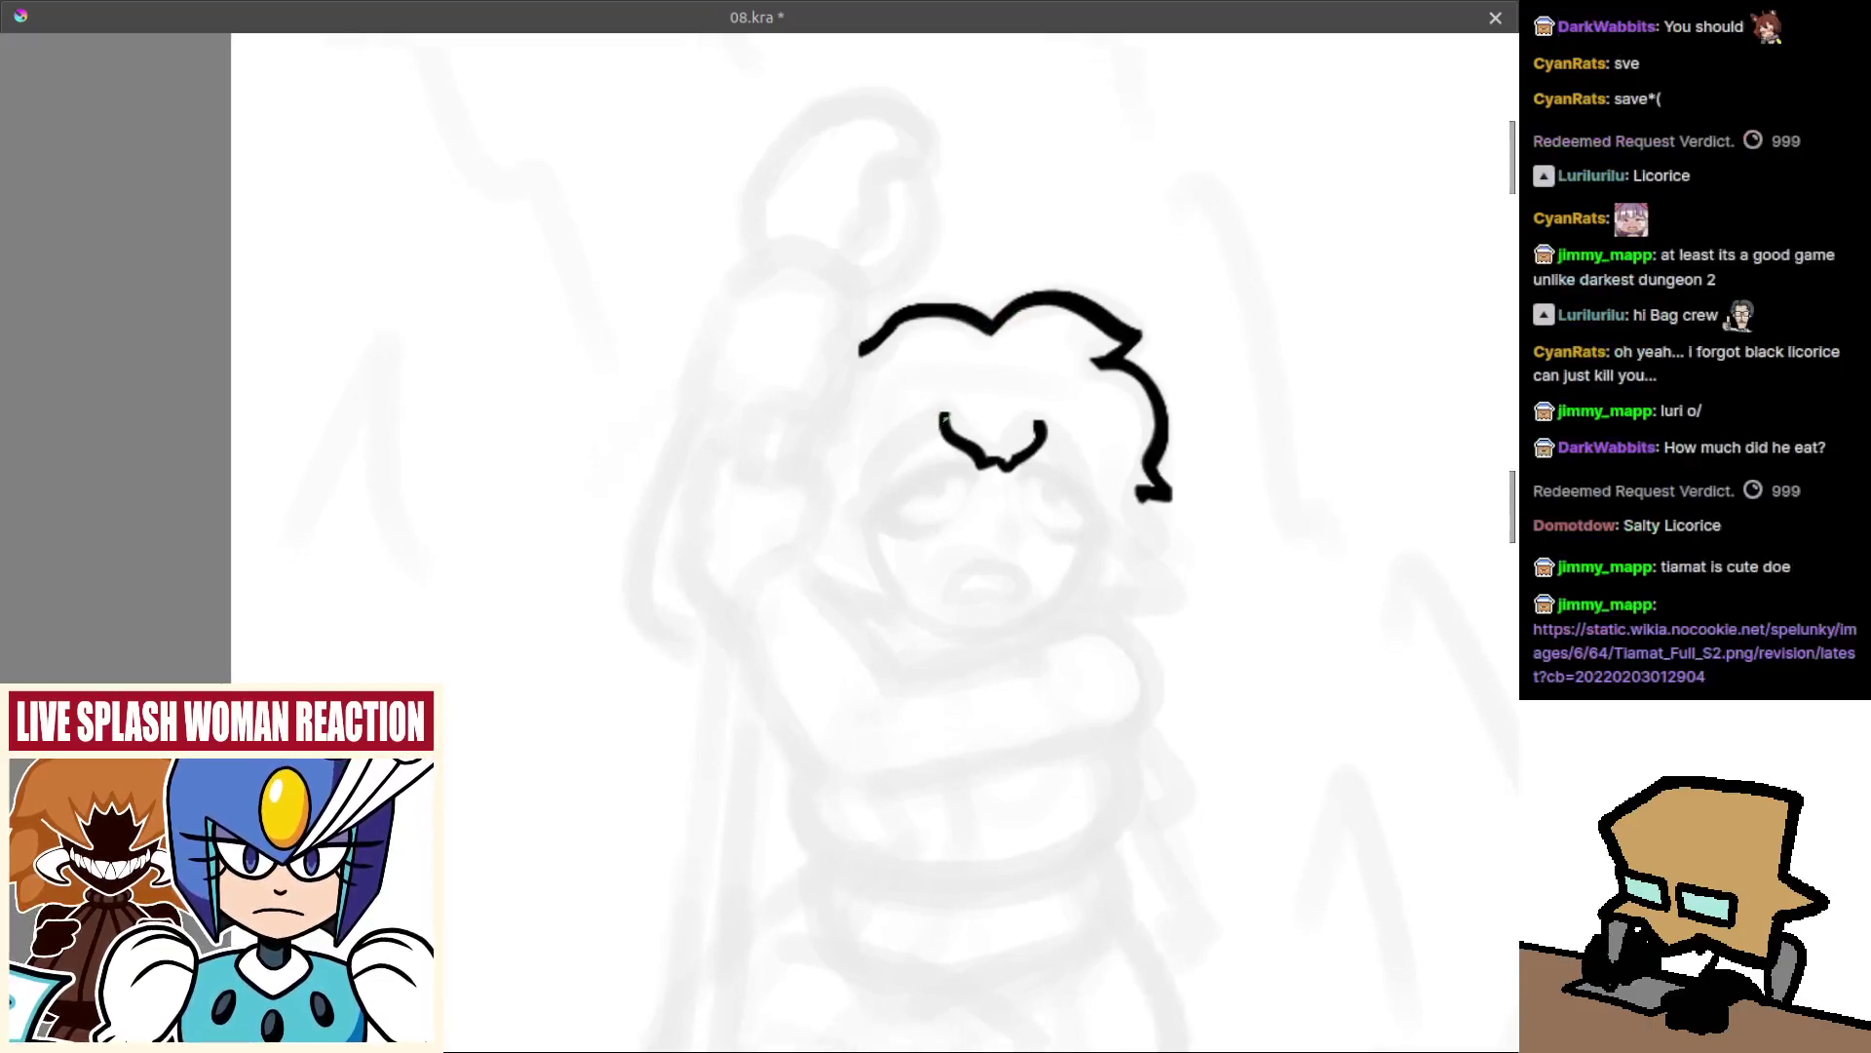
pyautogui.moveTo(943, 413)
pyautogui.mouseDown()
pyautogui.moveTo(855, 500)
pyautogui.moveTo(969, 457)
pyautogui.mouseUp()
pyautogui.scroll(1, 894, 493)
pyautogui.hotkey('ctrl', 'z')
pyautogui.hotkey('ctrl', 'z')
pyautogui.moveTo(862, 526); pyautogui.dragTo(972, 466)
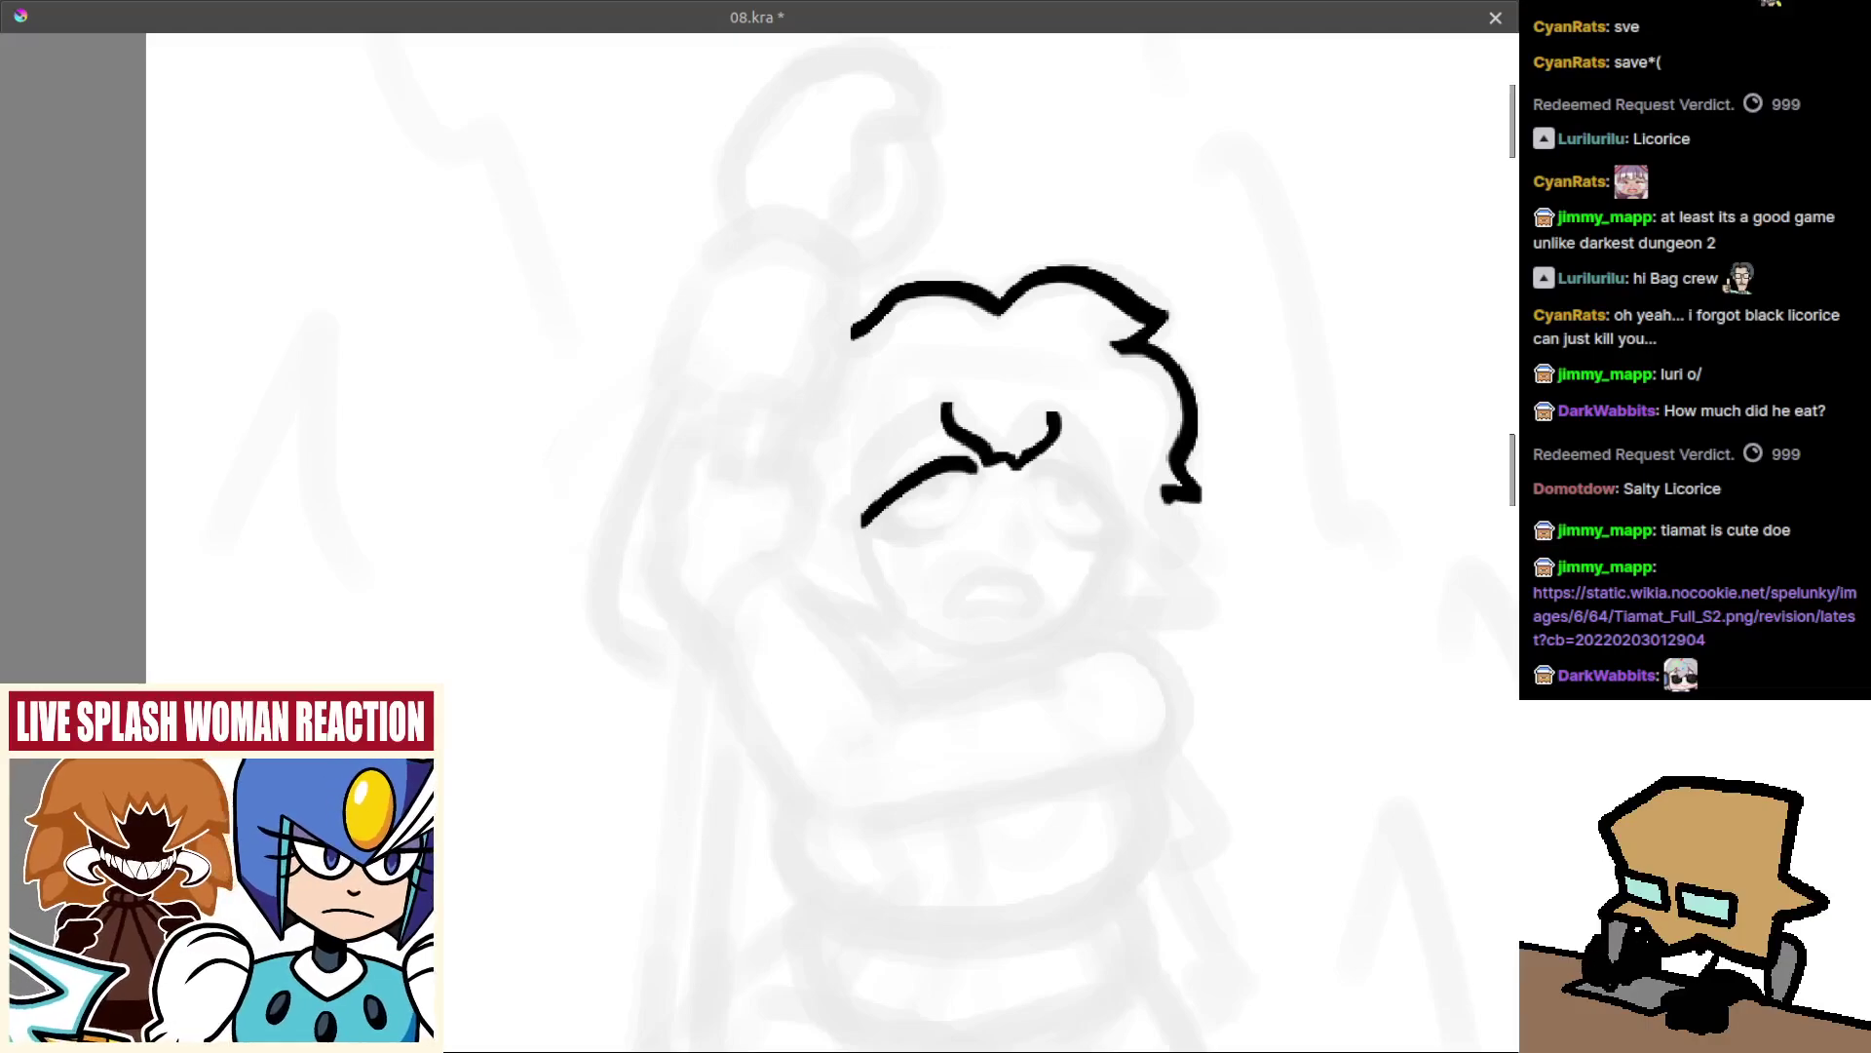
# Paste the enthroned Tiamat picture onto the canvas and scale it down to fit inside the page.
pyautogui.moveTo(1241, 592); pyautogui.dragTo(1158, 582)
pyautogui.scroll(-2, 1158, 567)
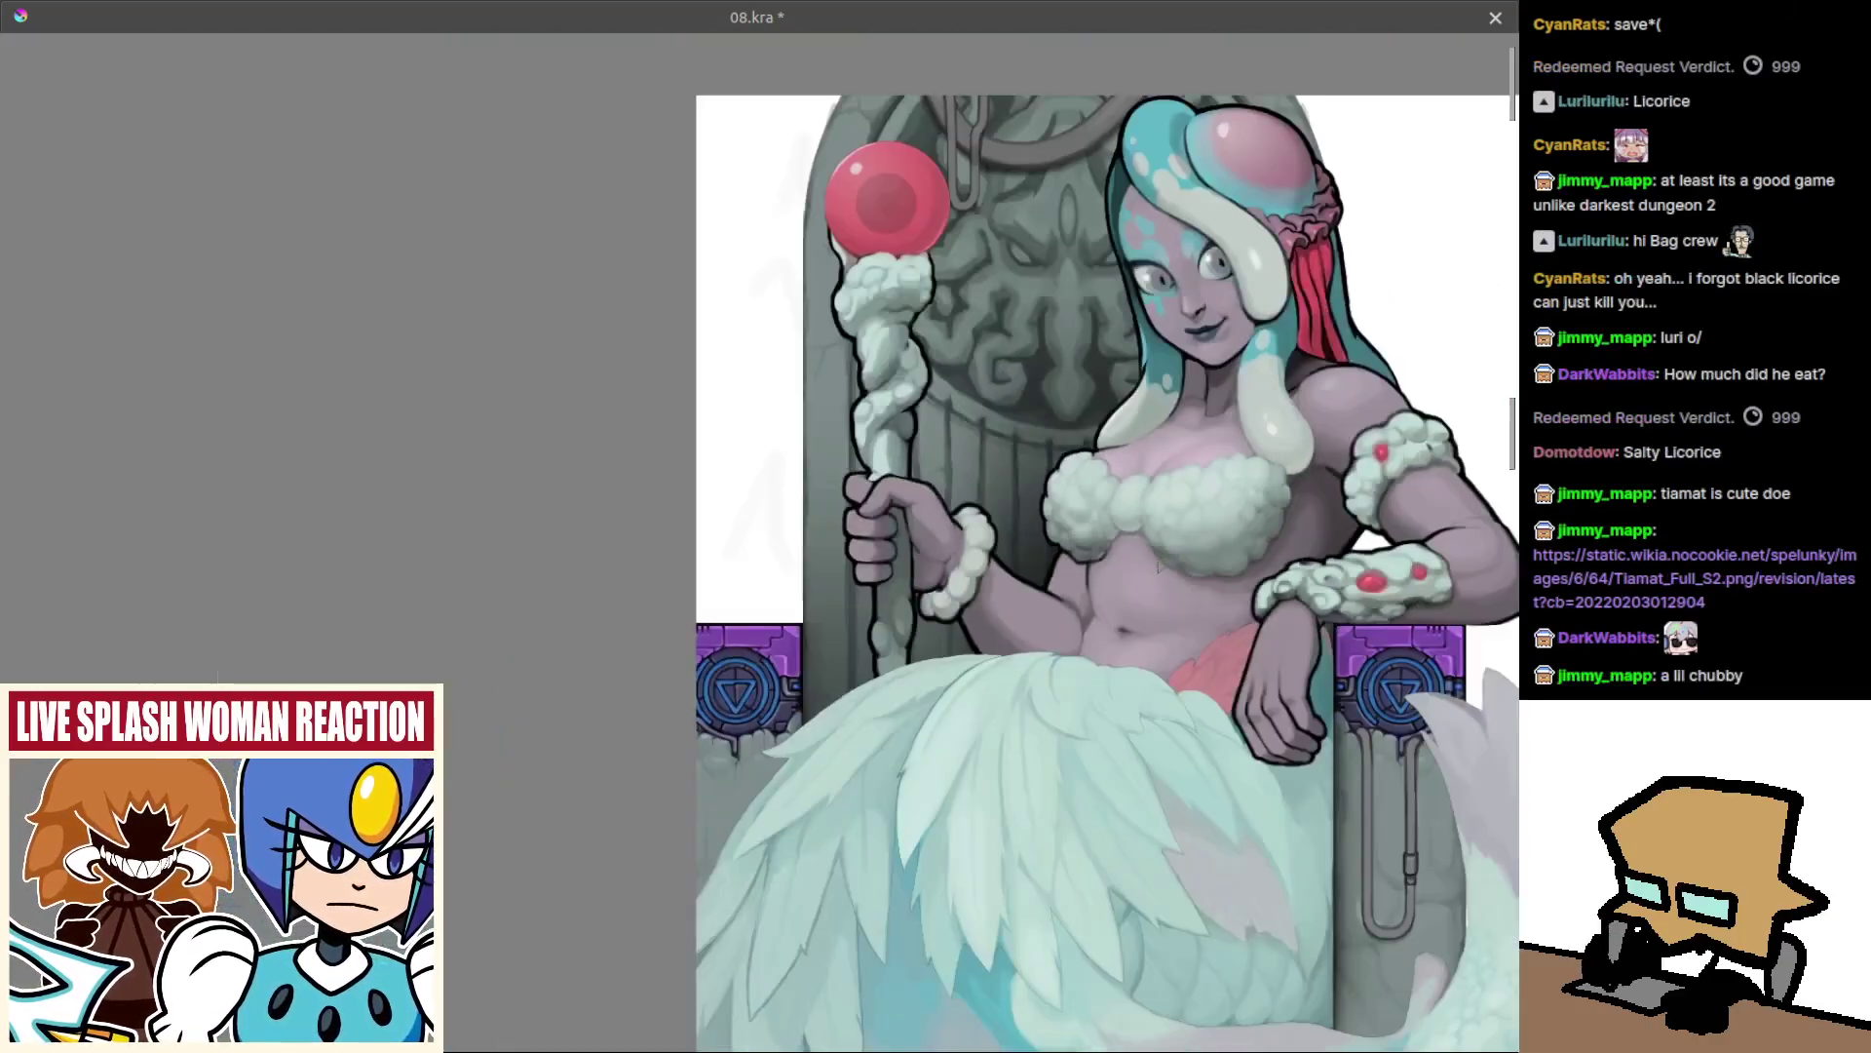
pyautogui.scroll(-3, 1225, 584)
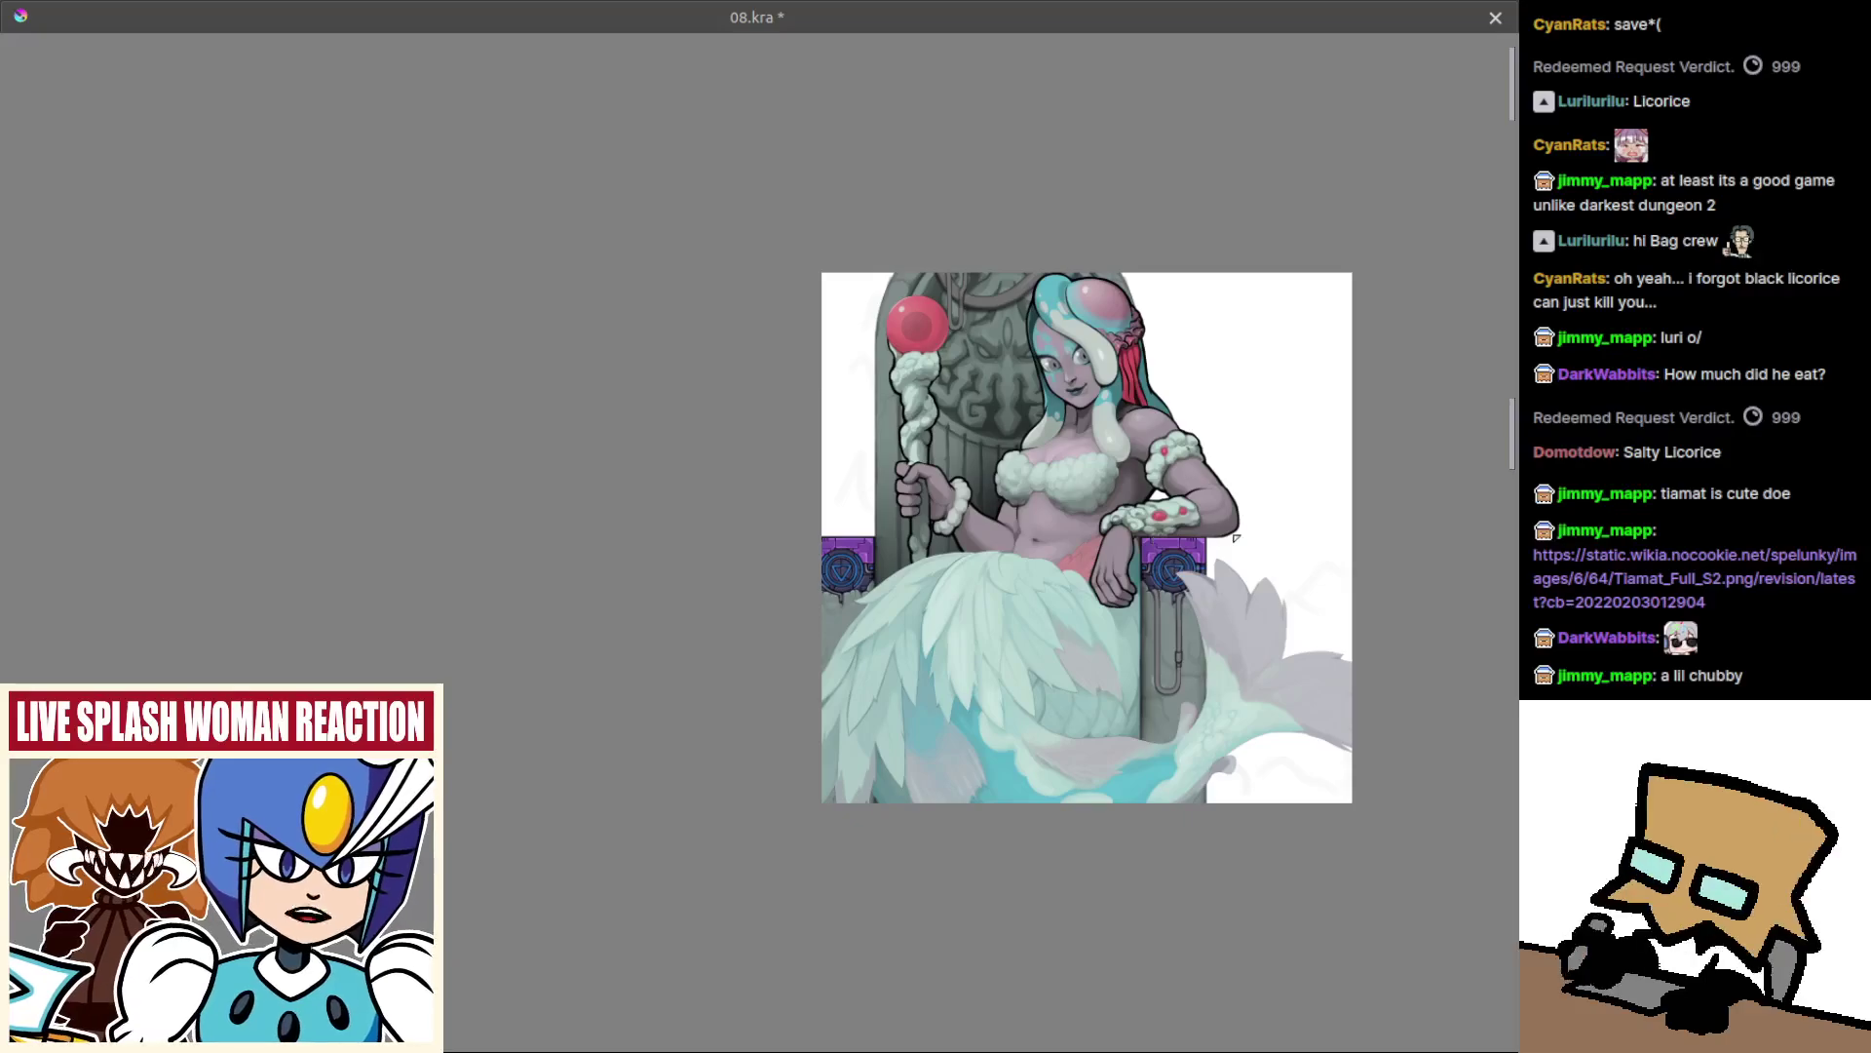
pyautogui.moveTo(938, 533); pyautogui.dragTo(773, 559)
pyautogui.hotkey('ctrl', 't')
pyautogui.moveTo(1215, 242); pyautogui.dragTo(1133, 328)
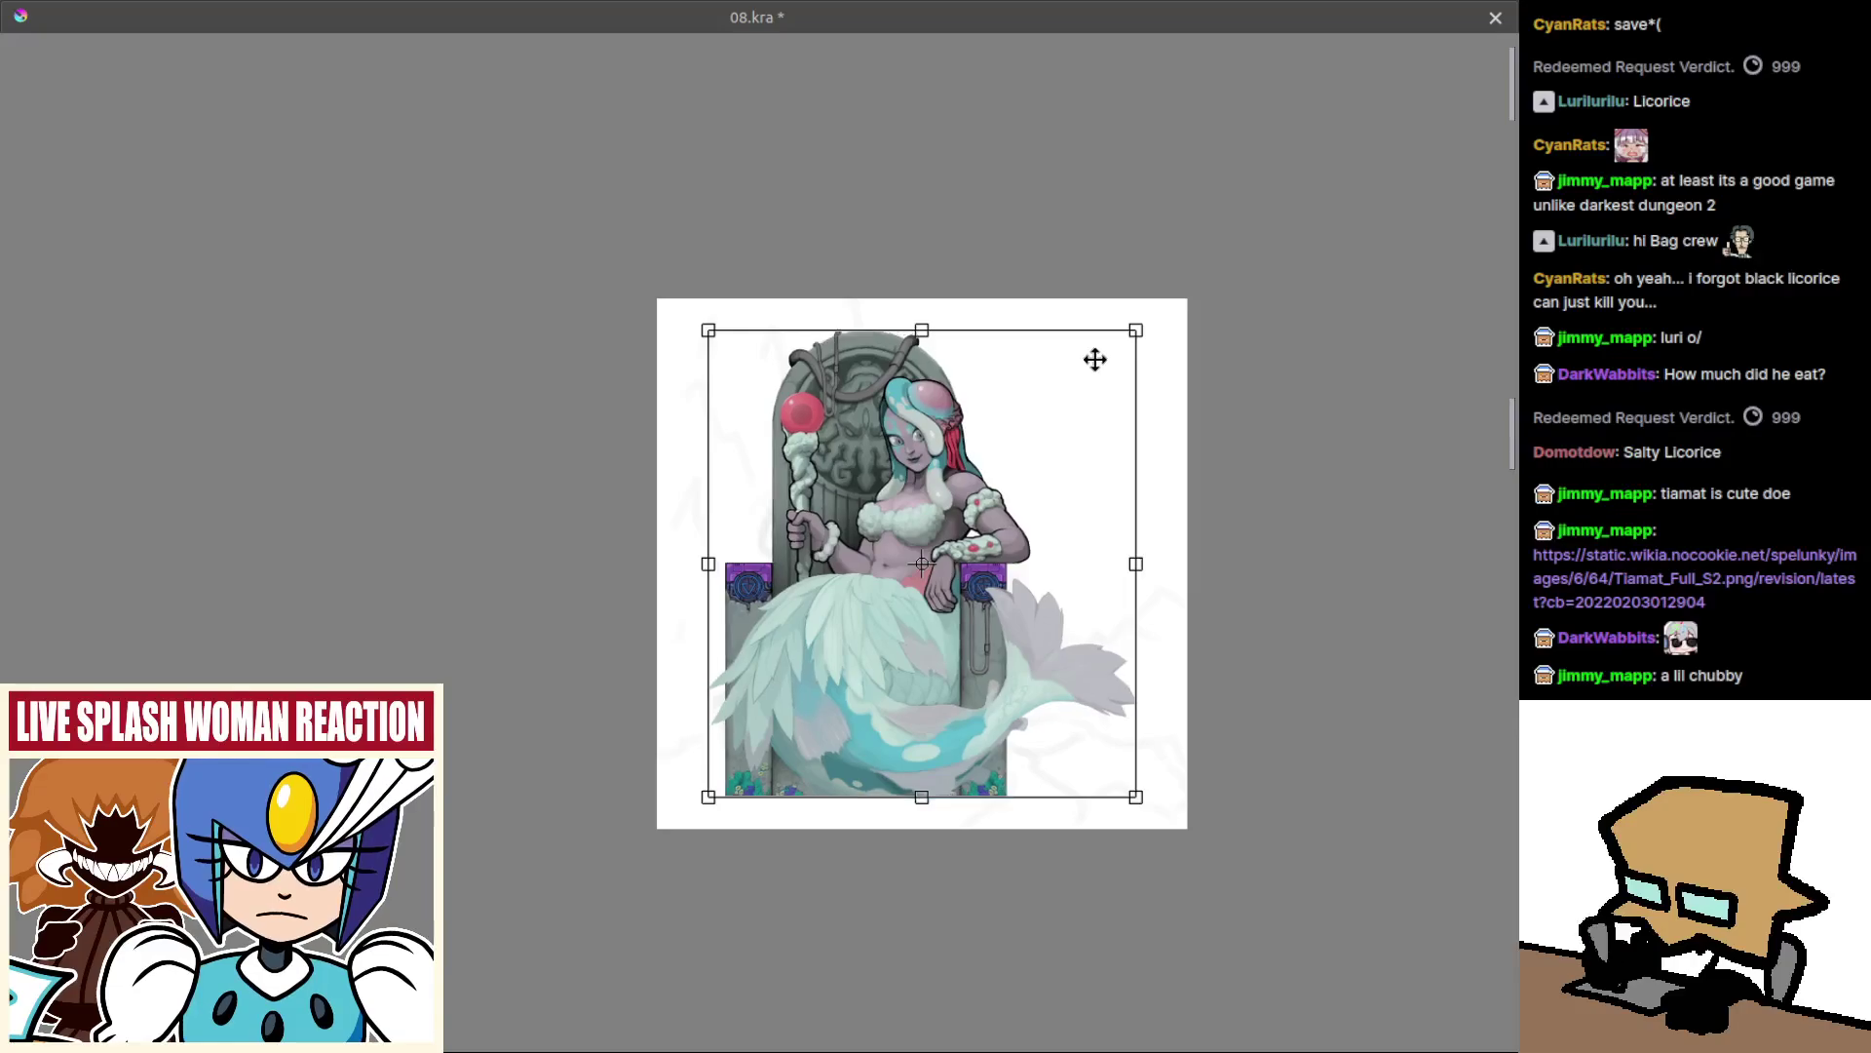
pyautogui.press('Return')
# Examine the pasted Tiamat picture up close, and undo its scaling and pasting.
pyautogui.scroll(3, 925, 627)
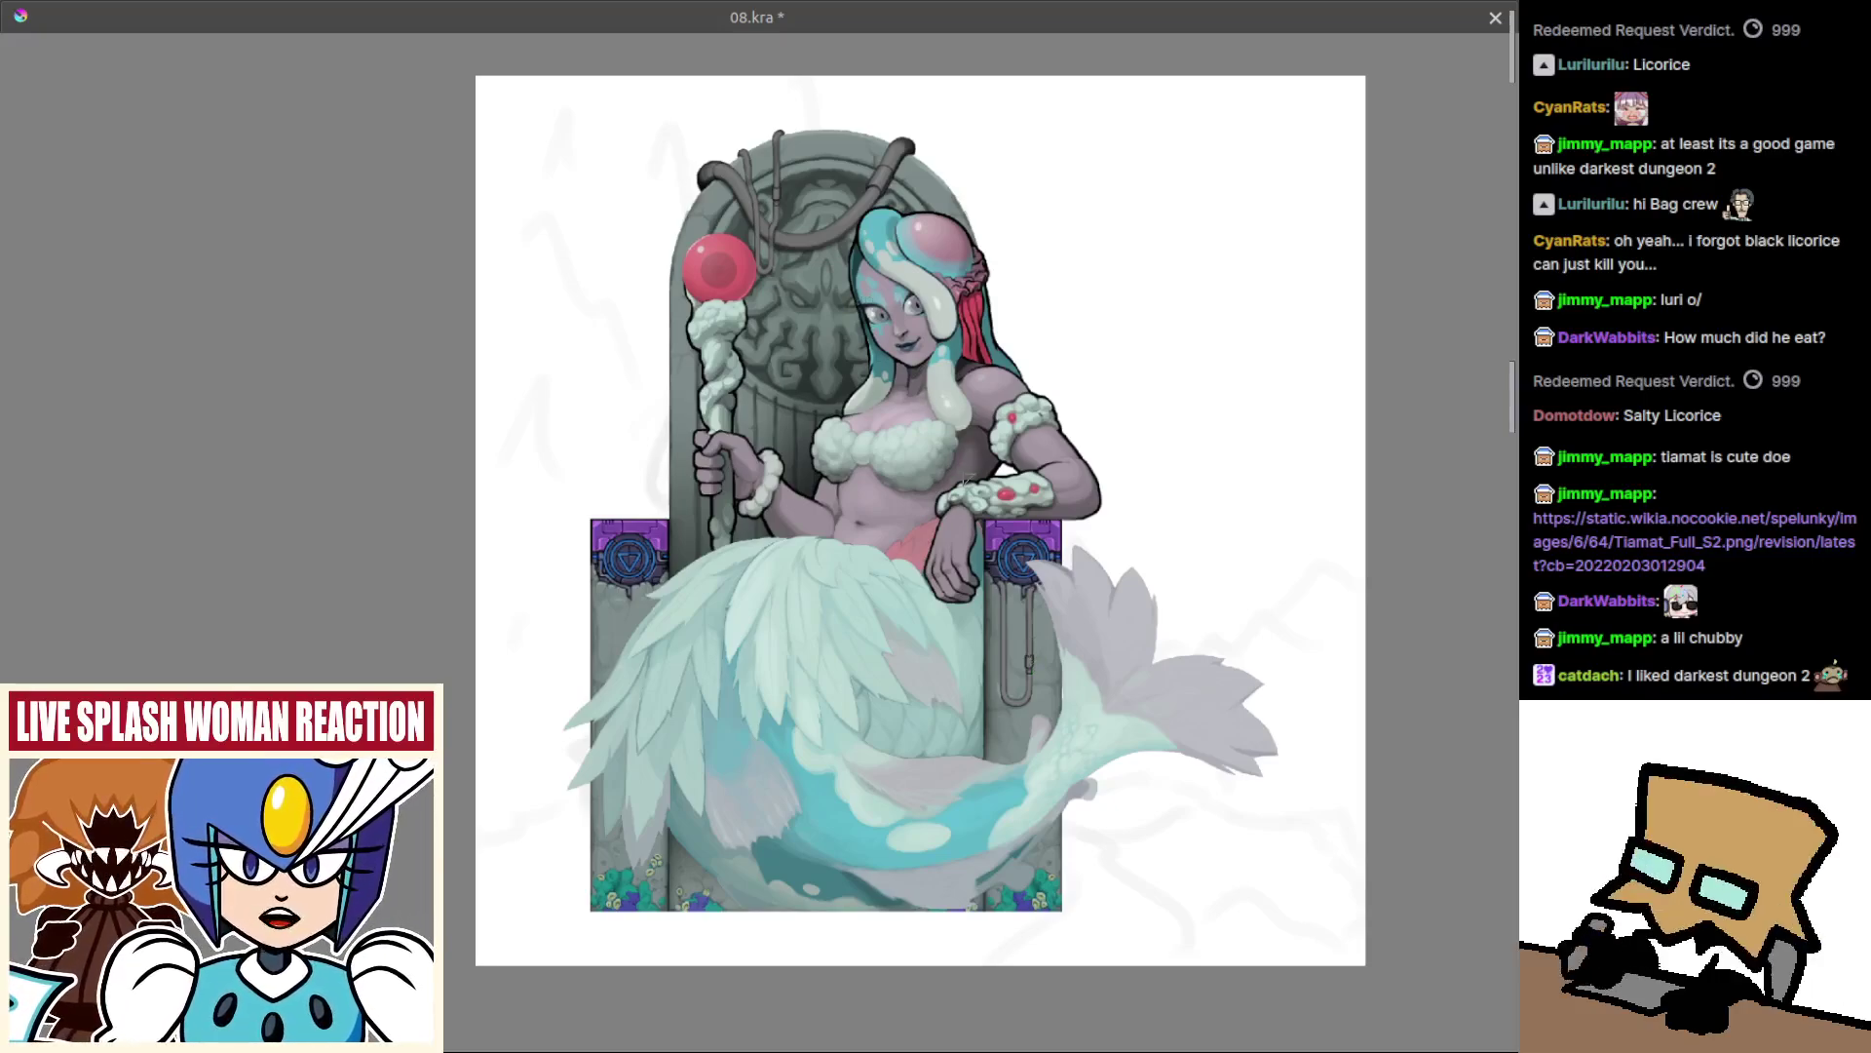
pyautogui.moveTo(985, 488)
pyautogui.mouseDown()
pyautogui.moveTo(984, 505)
pyautogui.moveTo(976, 478)
pyautogui.mouseUp()
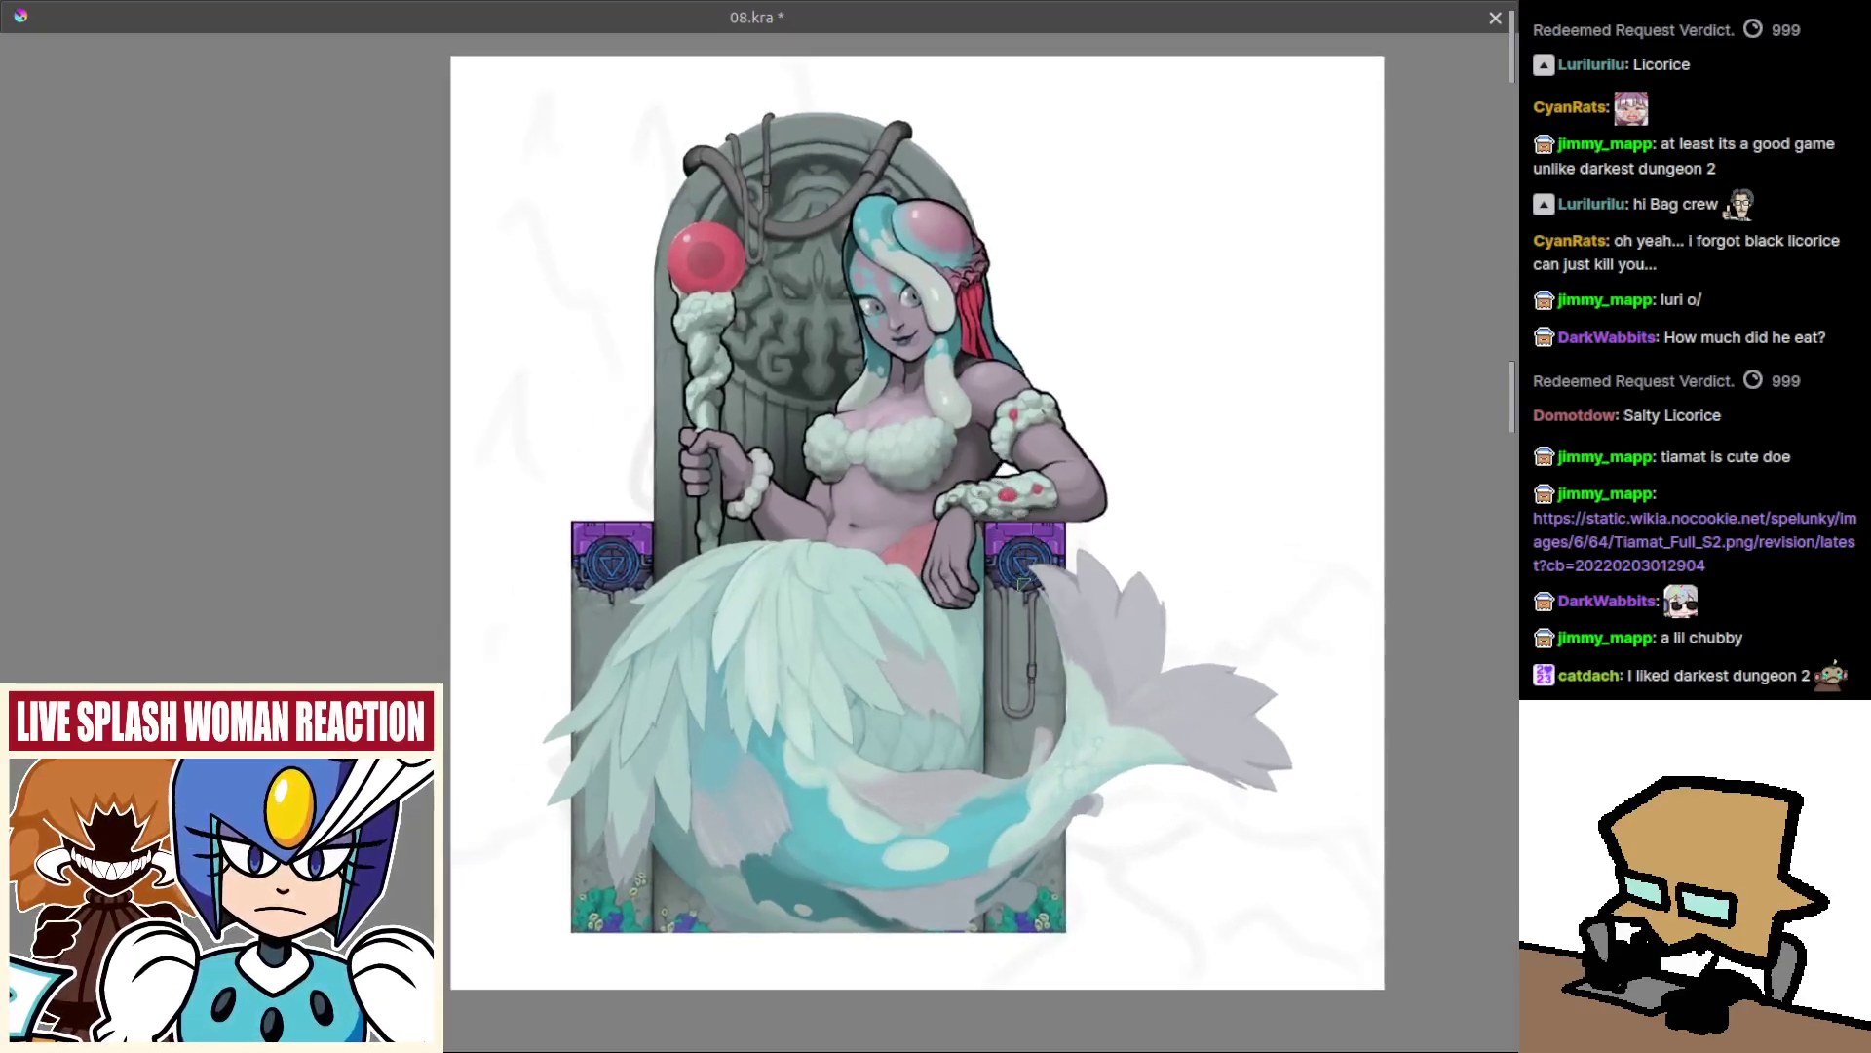
pyautogui.scroll(5, 1022, 585)
pyautogui.scroll(-5, 984, 694)
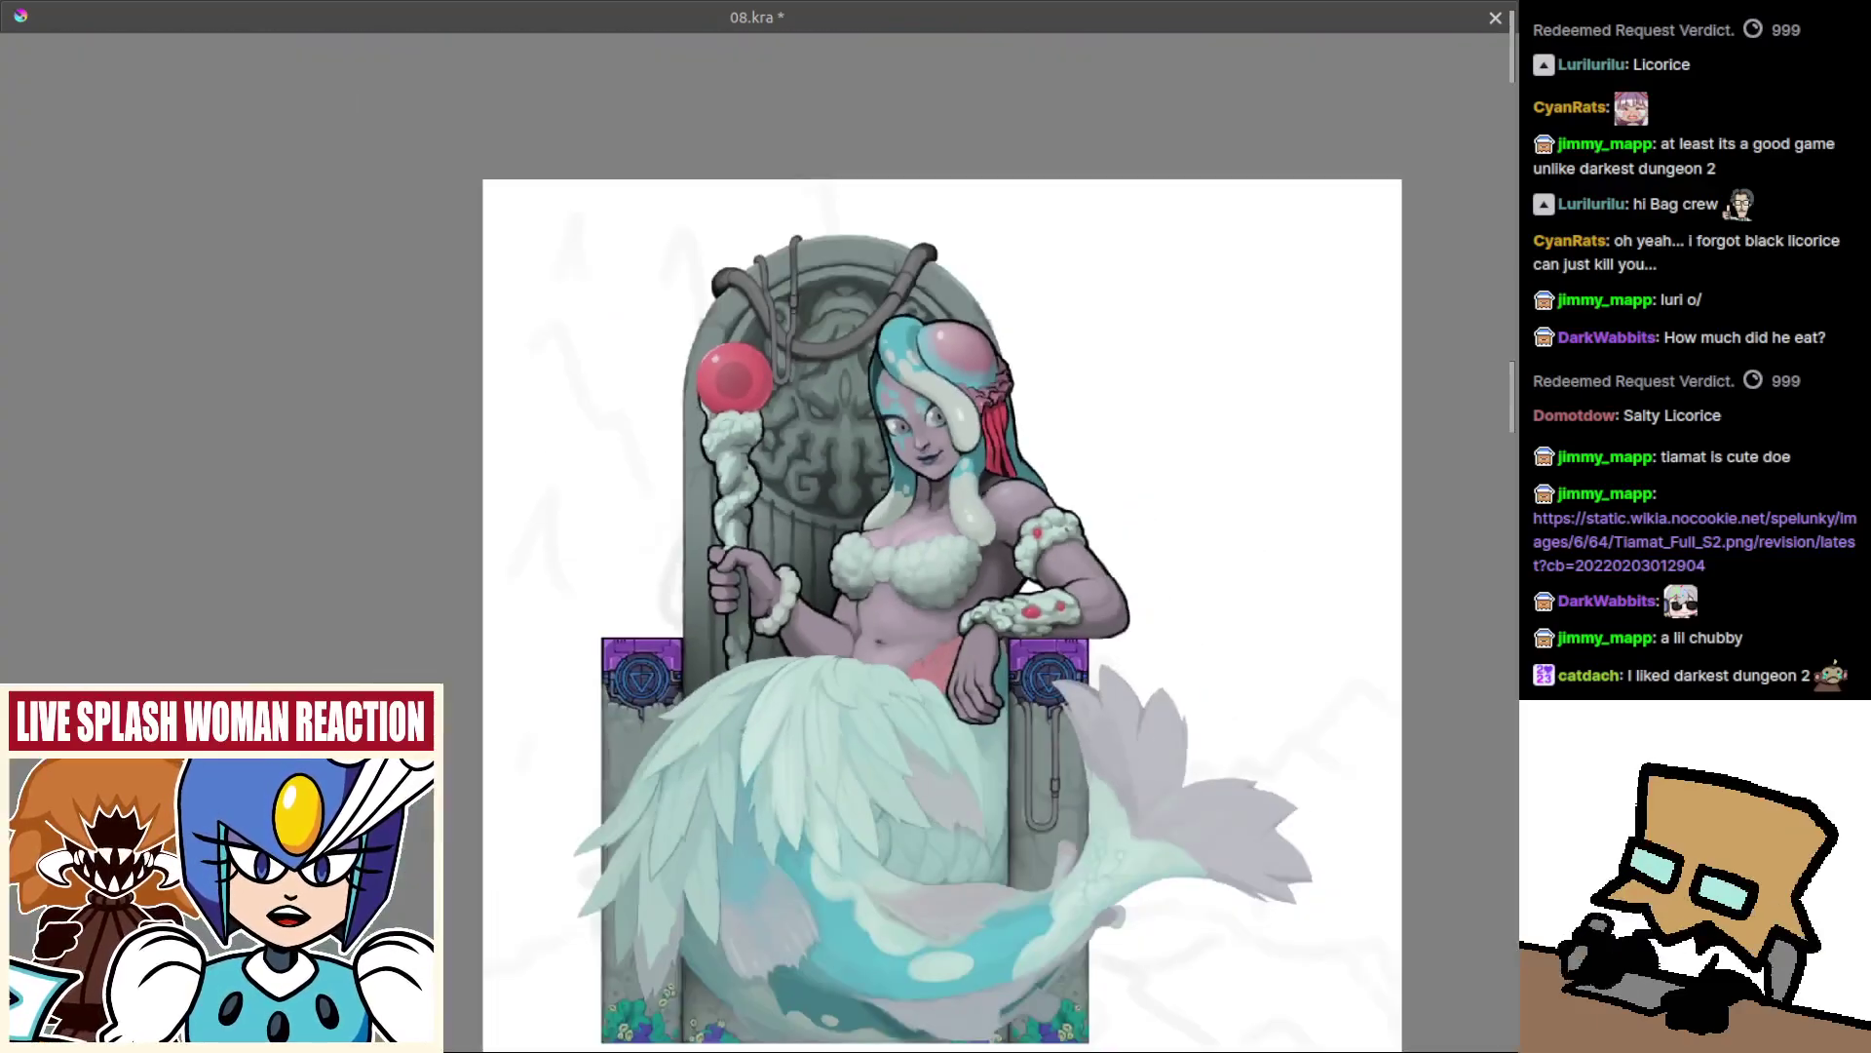
pyautogui.scroll(1, 960, 707)
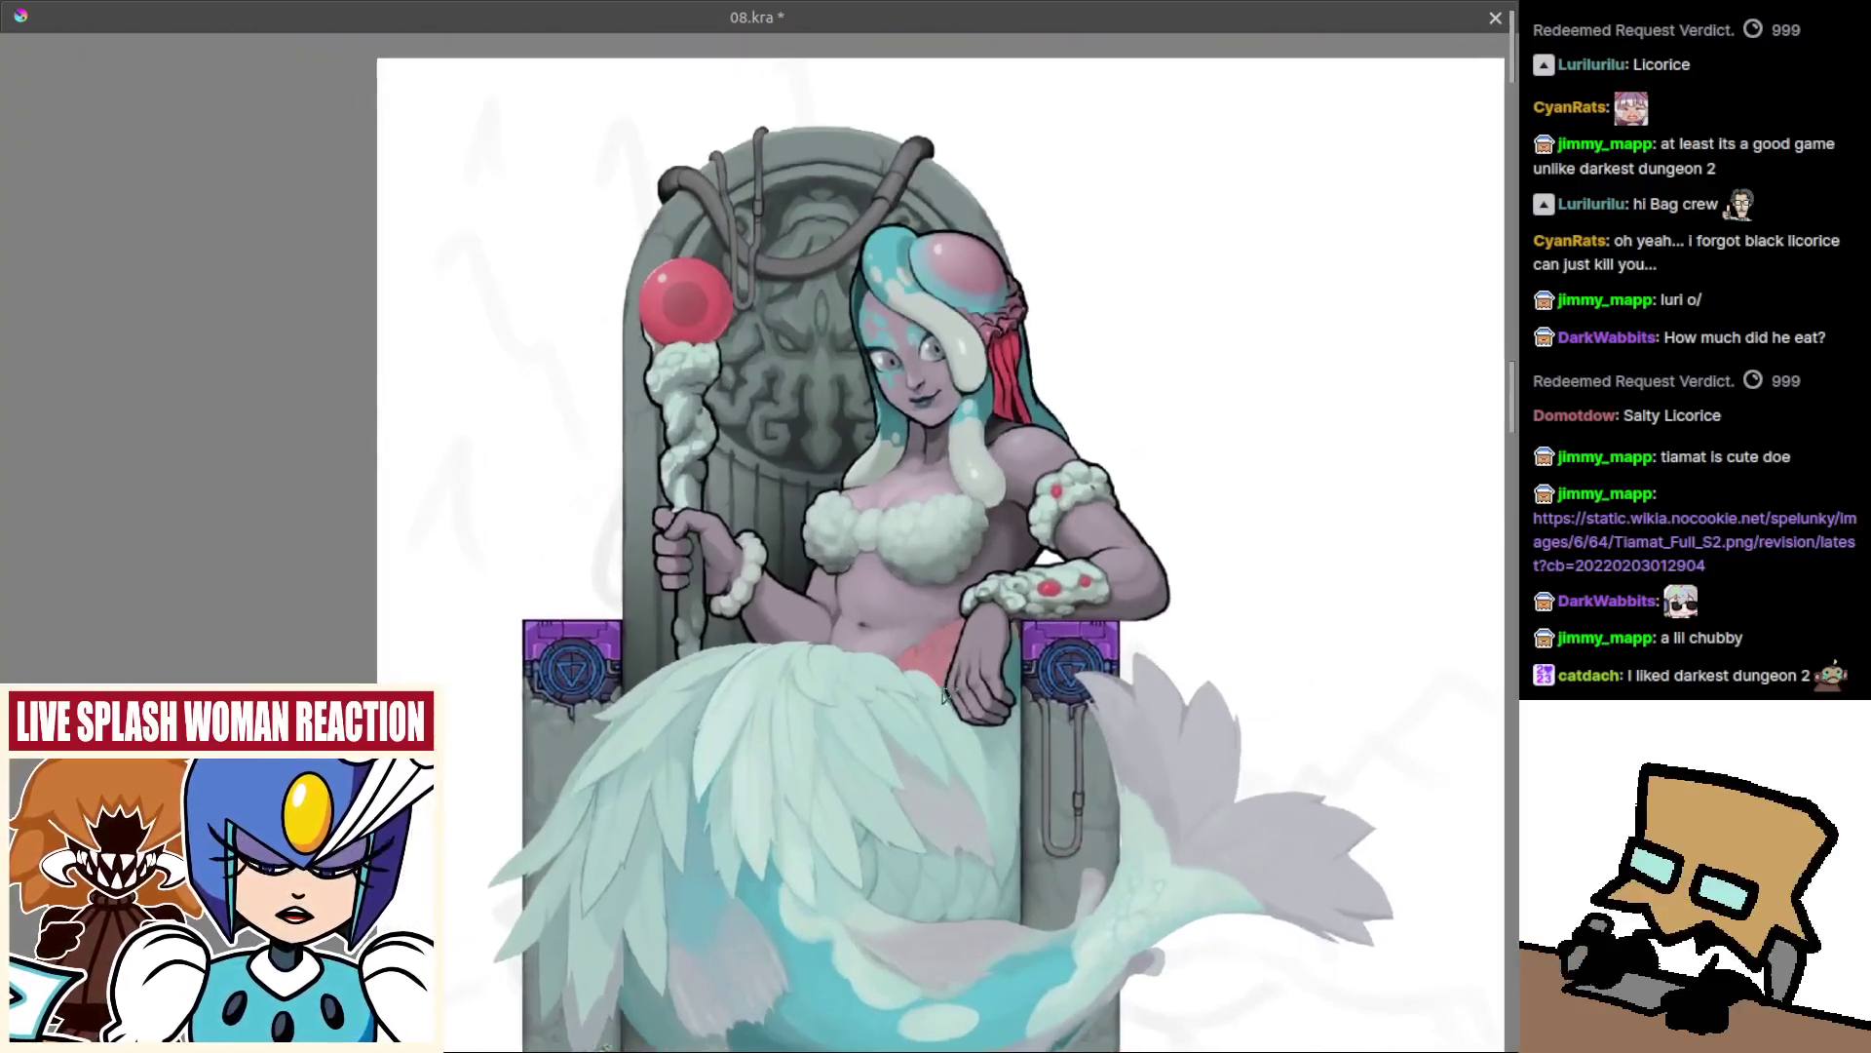
pyautogui.hotkey('ctrl', 'z')
pyautogui.hotkey('ctrl', 'z')
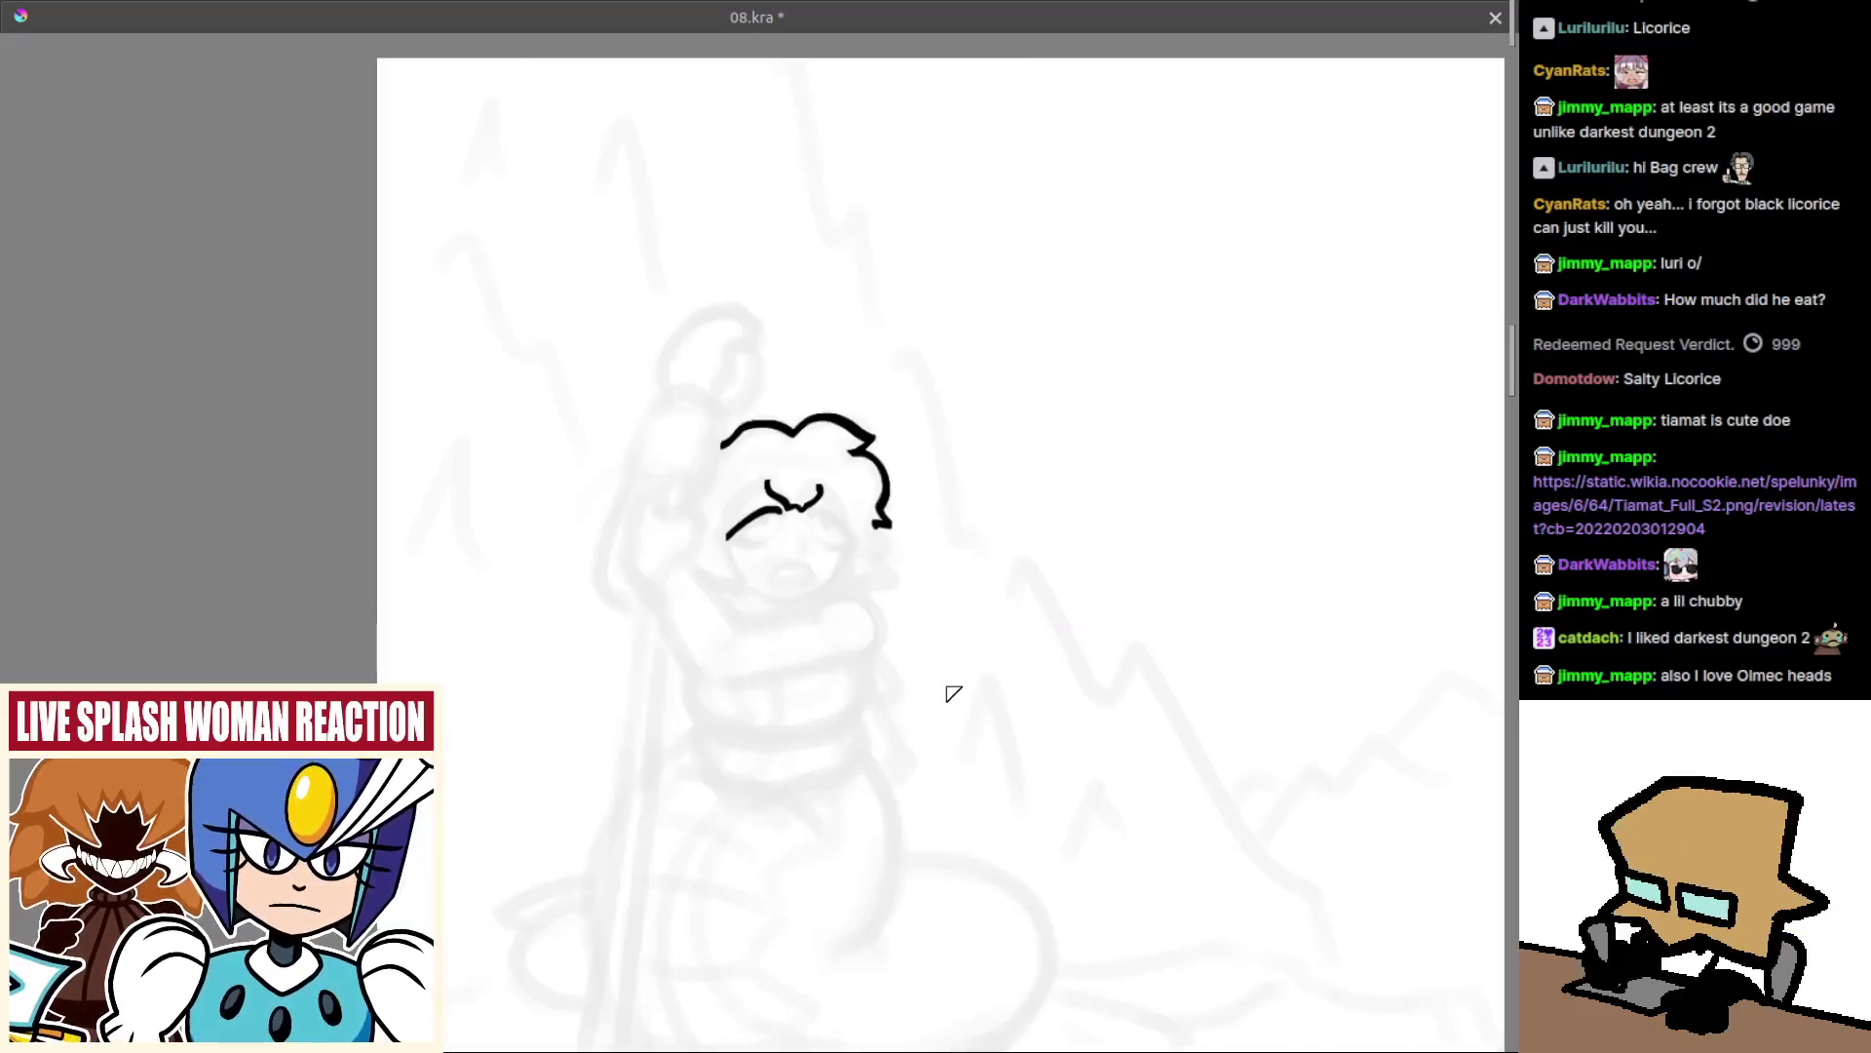
# With the view mirrored, ink the arched upper eyelid of the other eye and add a thick pointed lash at its outer corner.
pyautogui.scroll(3, 897, 621)
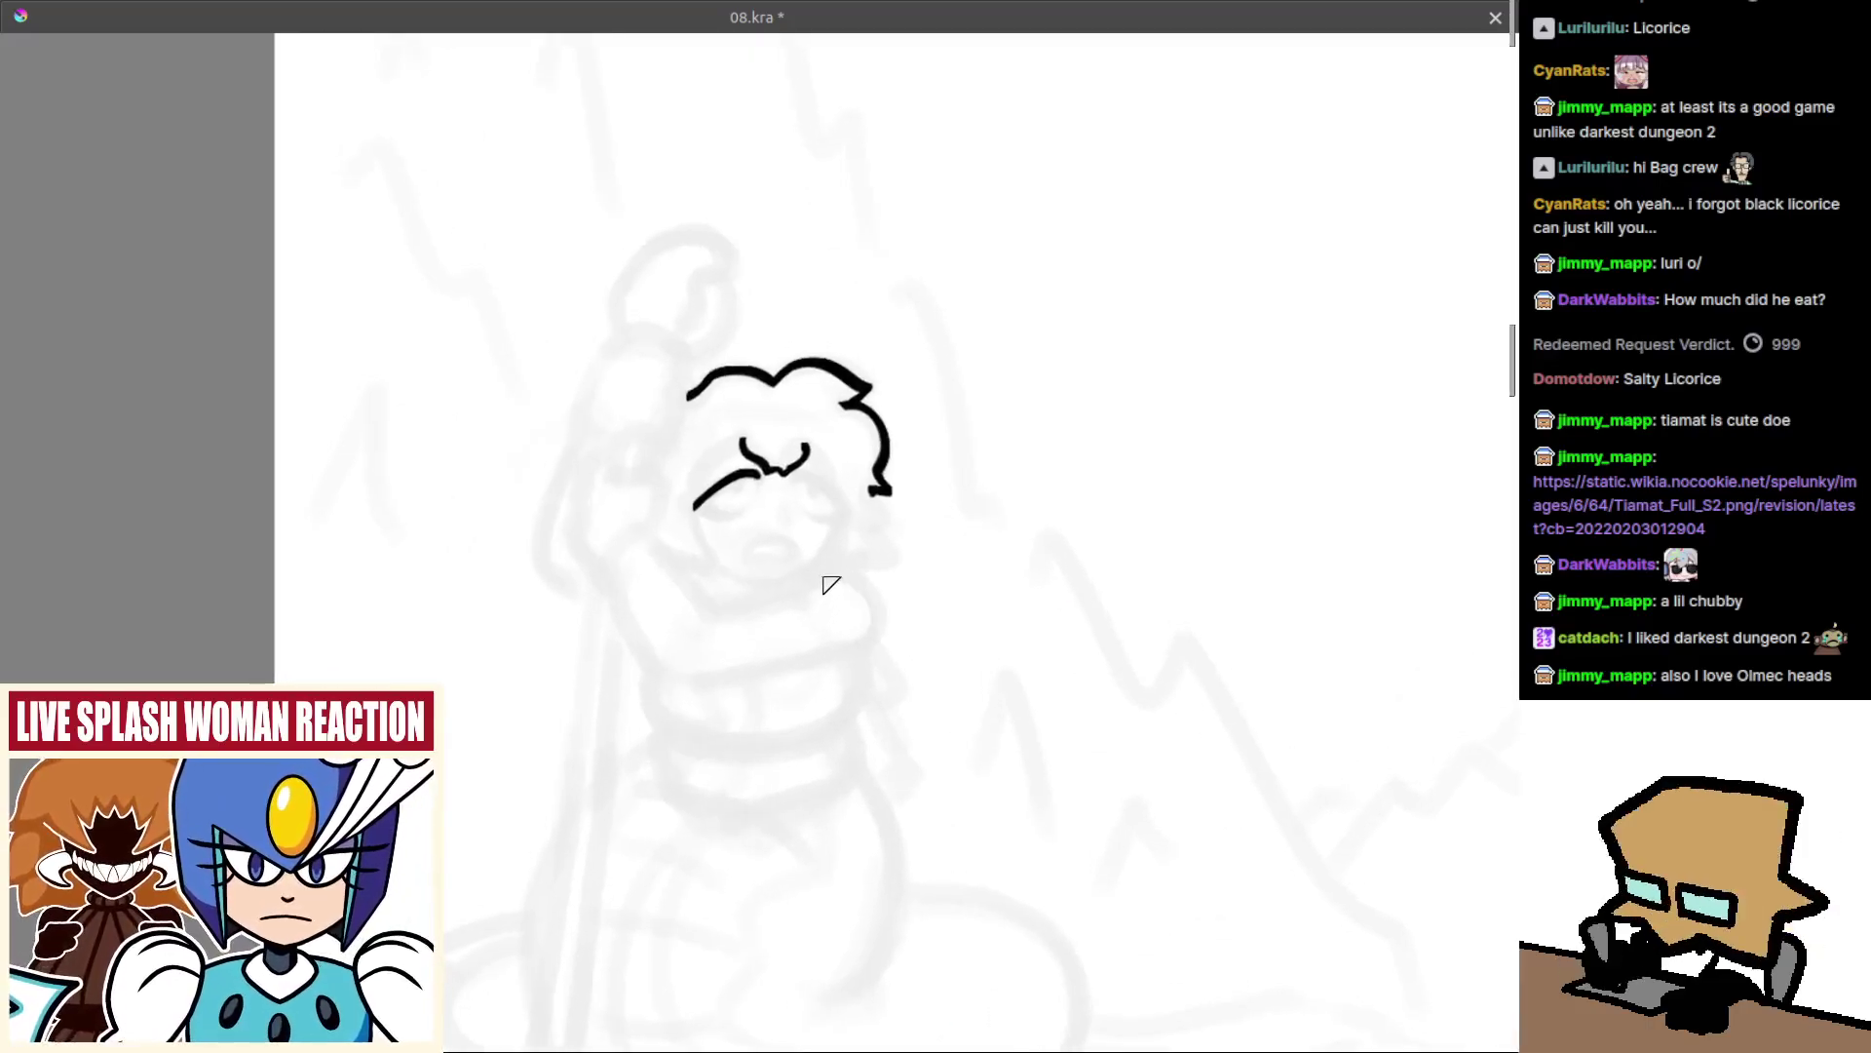
pyautogui.press('m')
pyautogui.scroll(5, 824, 565)
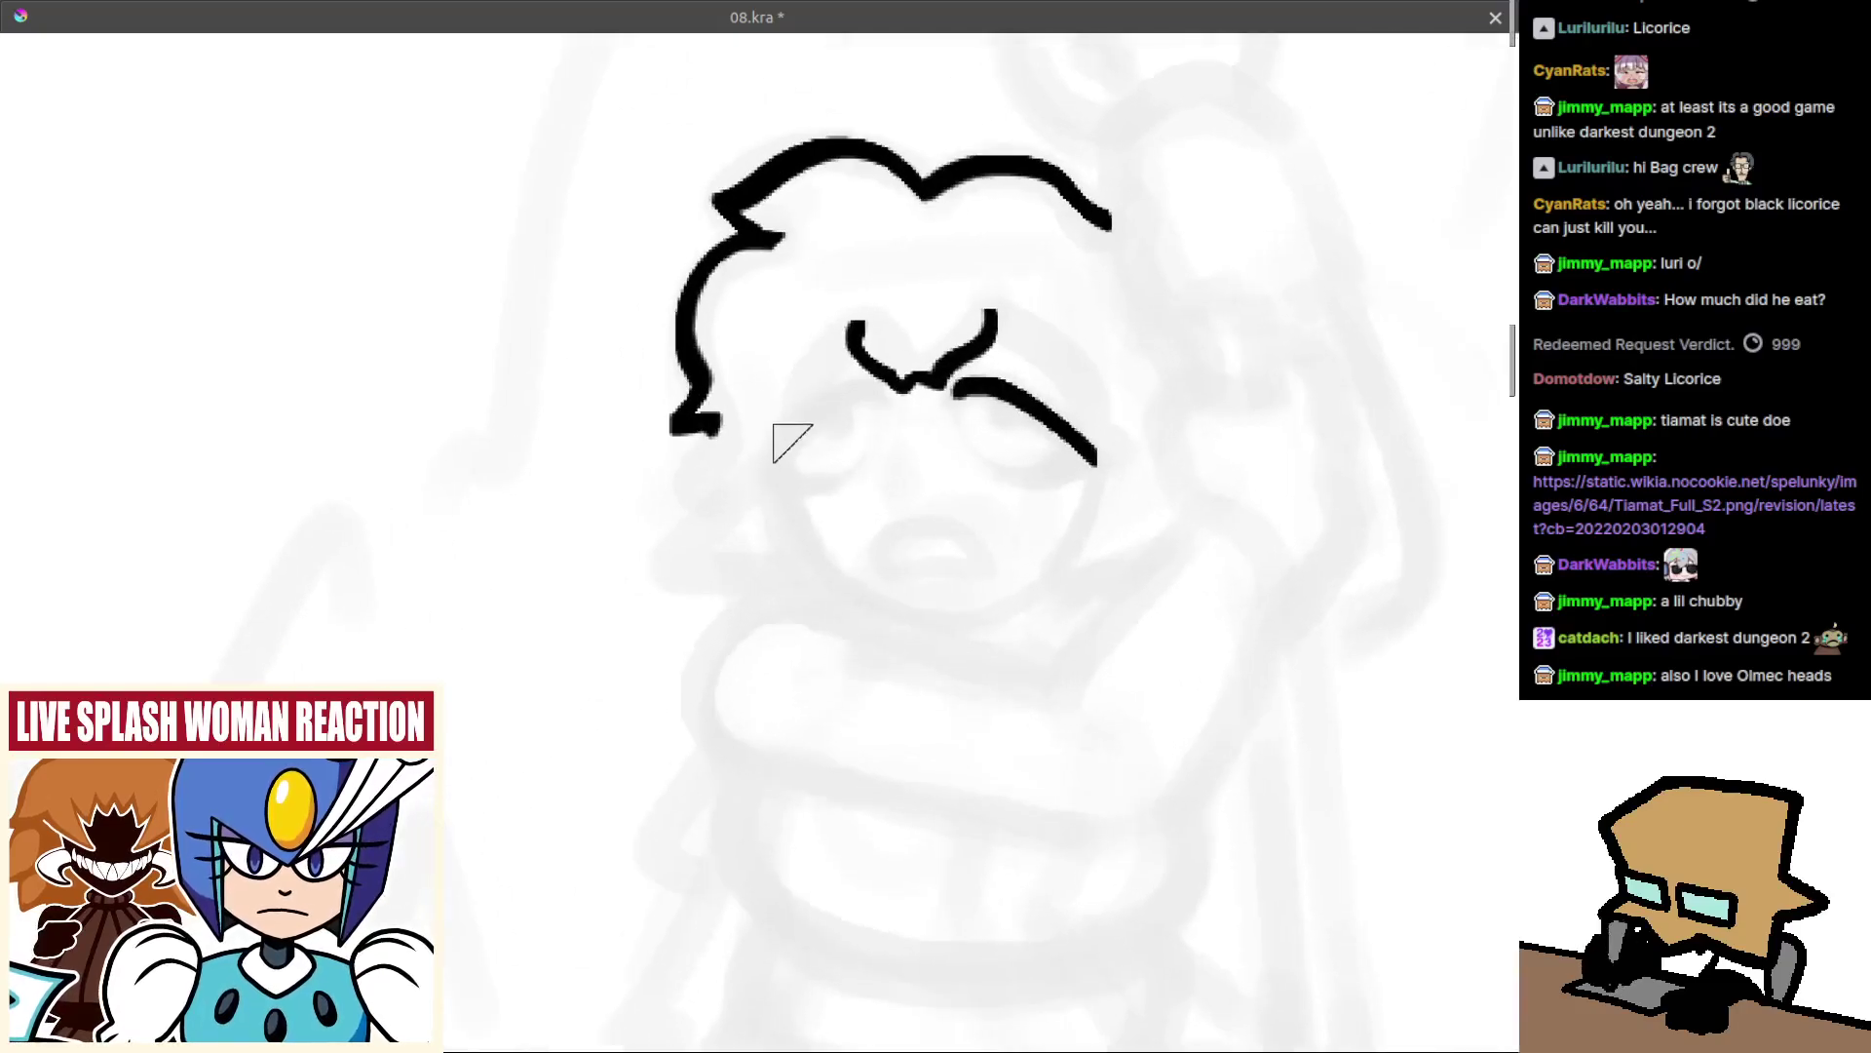
pyautogui.moveTo(783, 475)
pyautogui.mouseDown()
pyautogui.moveTo(819, 417)
pyautogui.moveTo(860, 400)
pyautogui.moveTo(840, 403)
pyautogui.moveTo(873, 414)
pyautogui.mouseUp()
pyautogui.hotkey('ctrl', 'z')
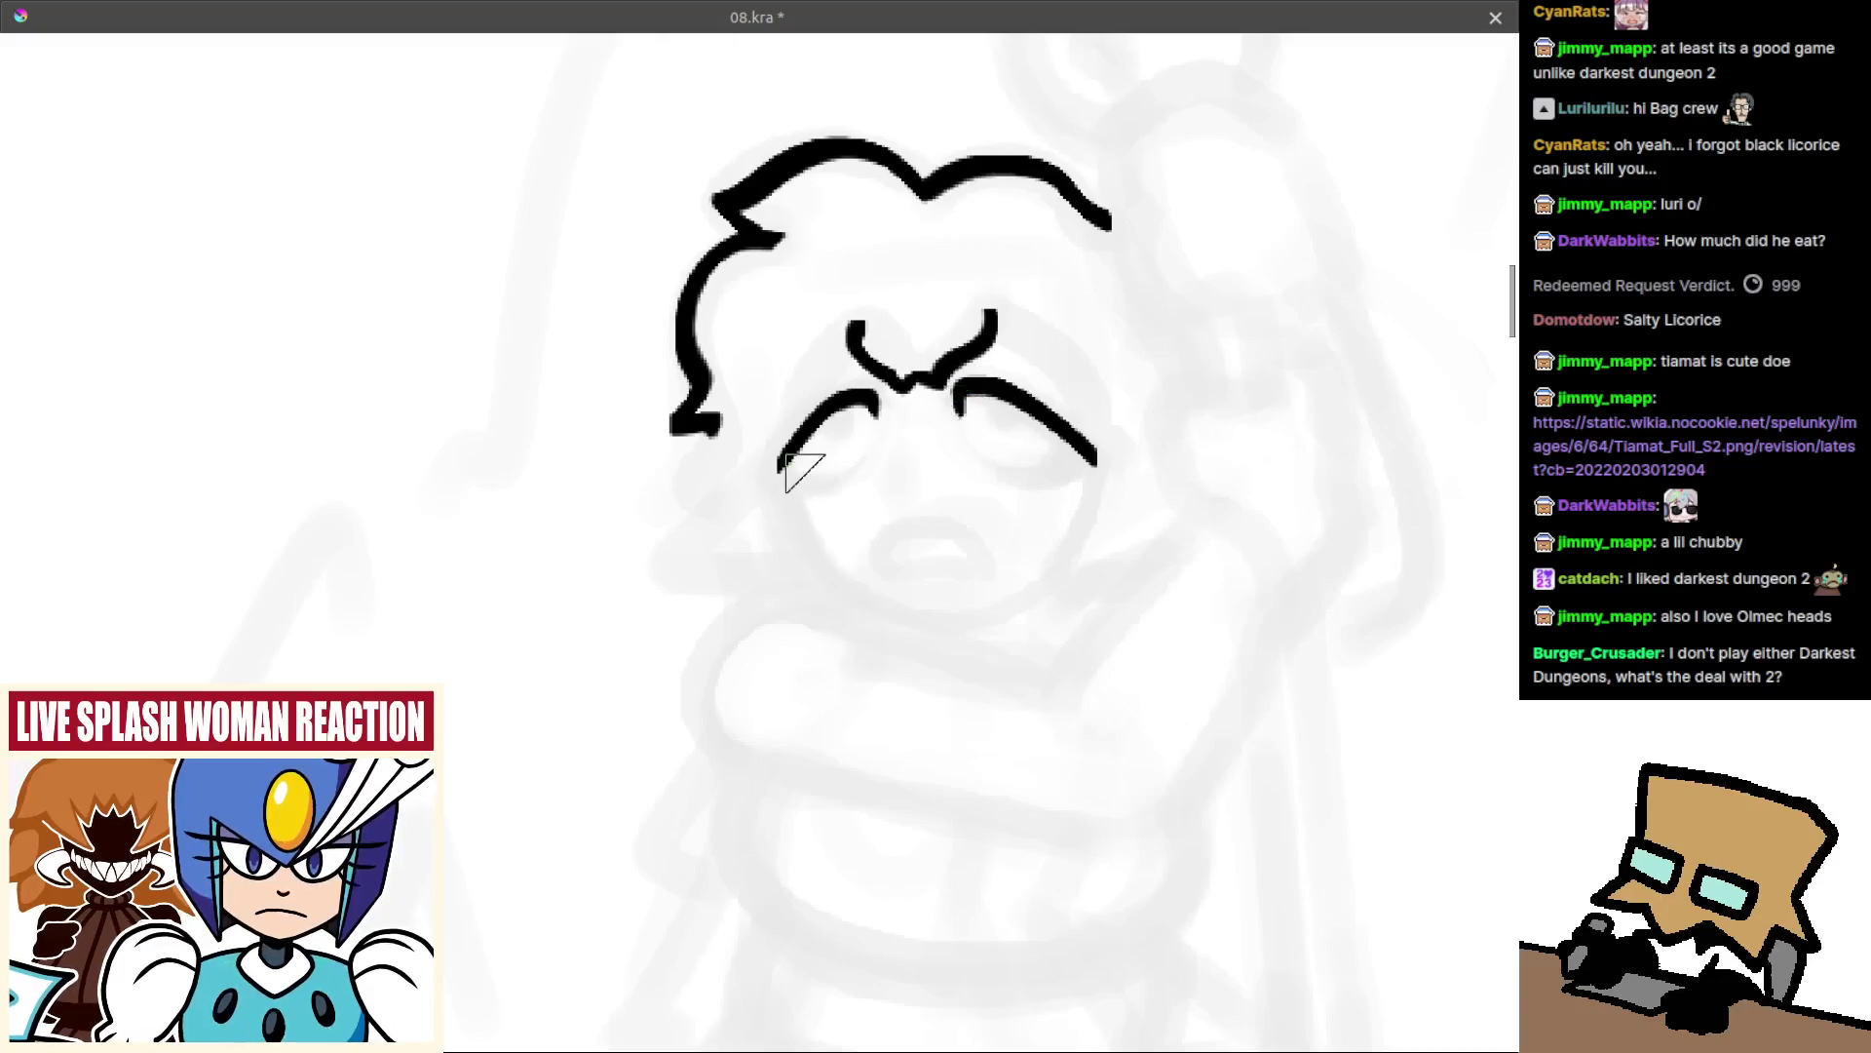
pyautogui.moveTo(779, 460); pyautogui.dragTo(823, 483)
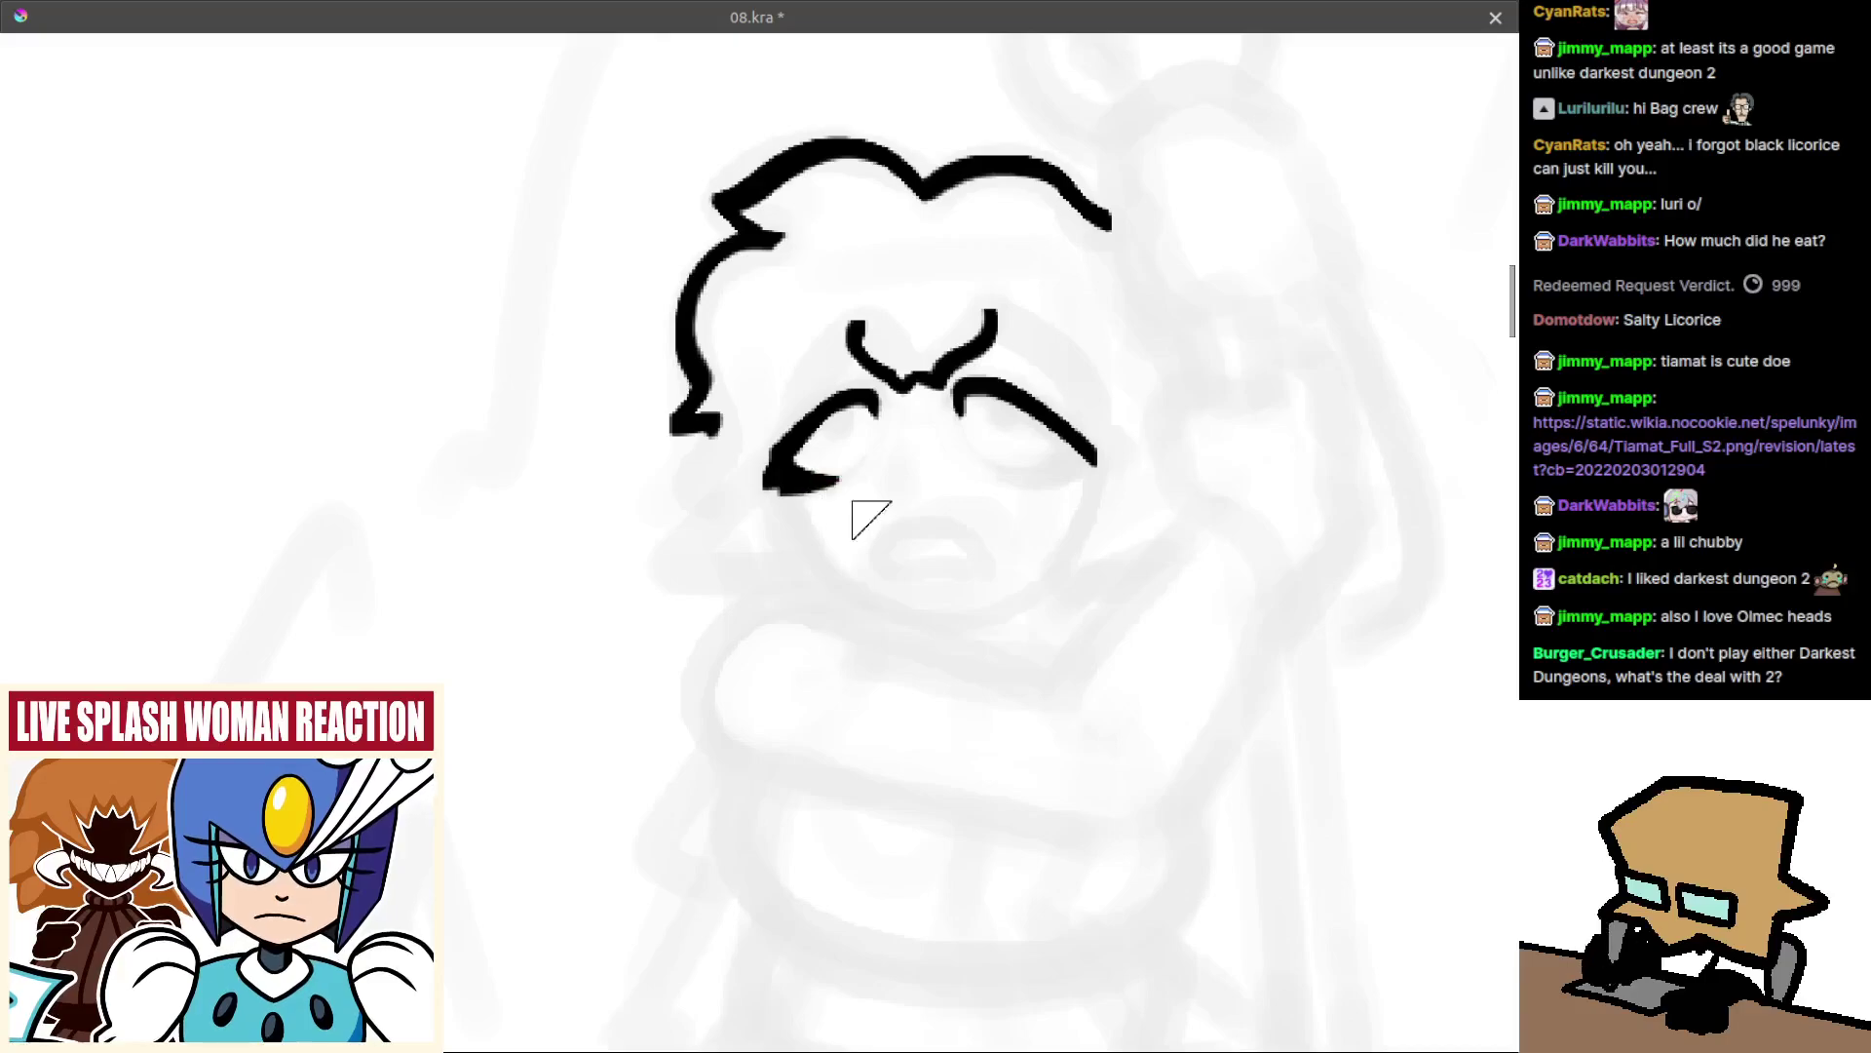
# Restore the unmirrored view and ink a matching thick outer lash on the left eye.
pyautogui.press('m')
pyautogui.moveTo(649, 497); pyautogui.dragTo(994, 483)
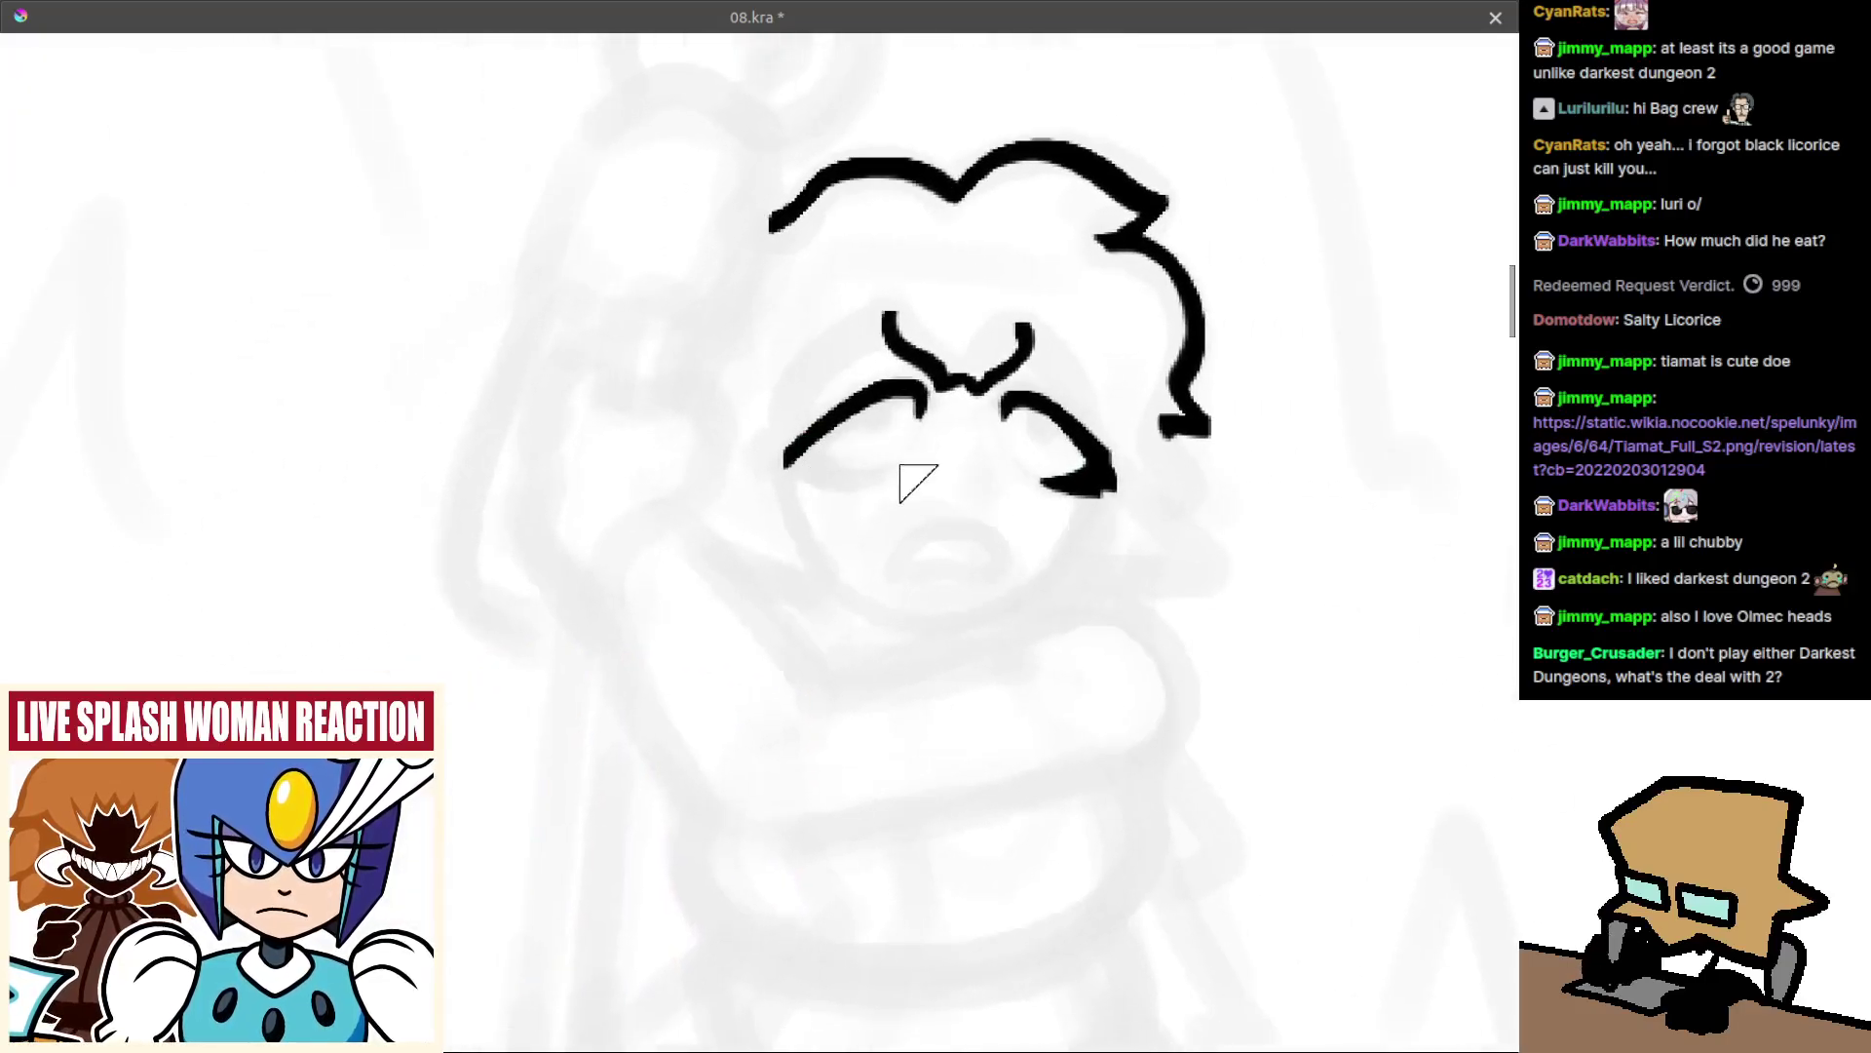
pyautogui.moveTo(874, 496); pyautogui.dragTo(831, 509)
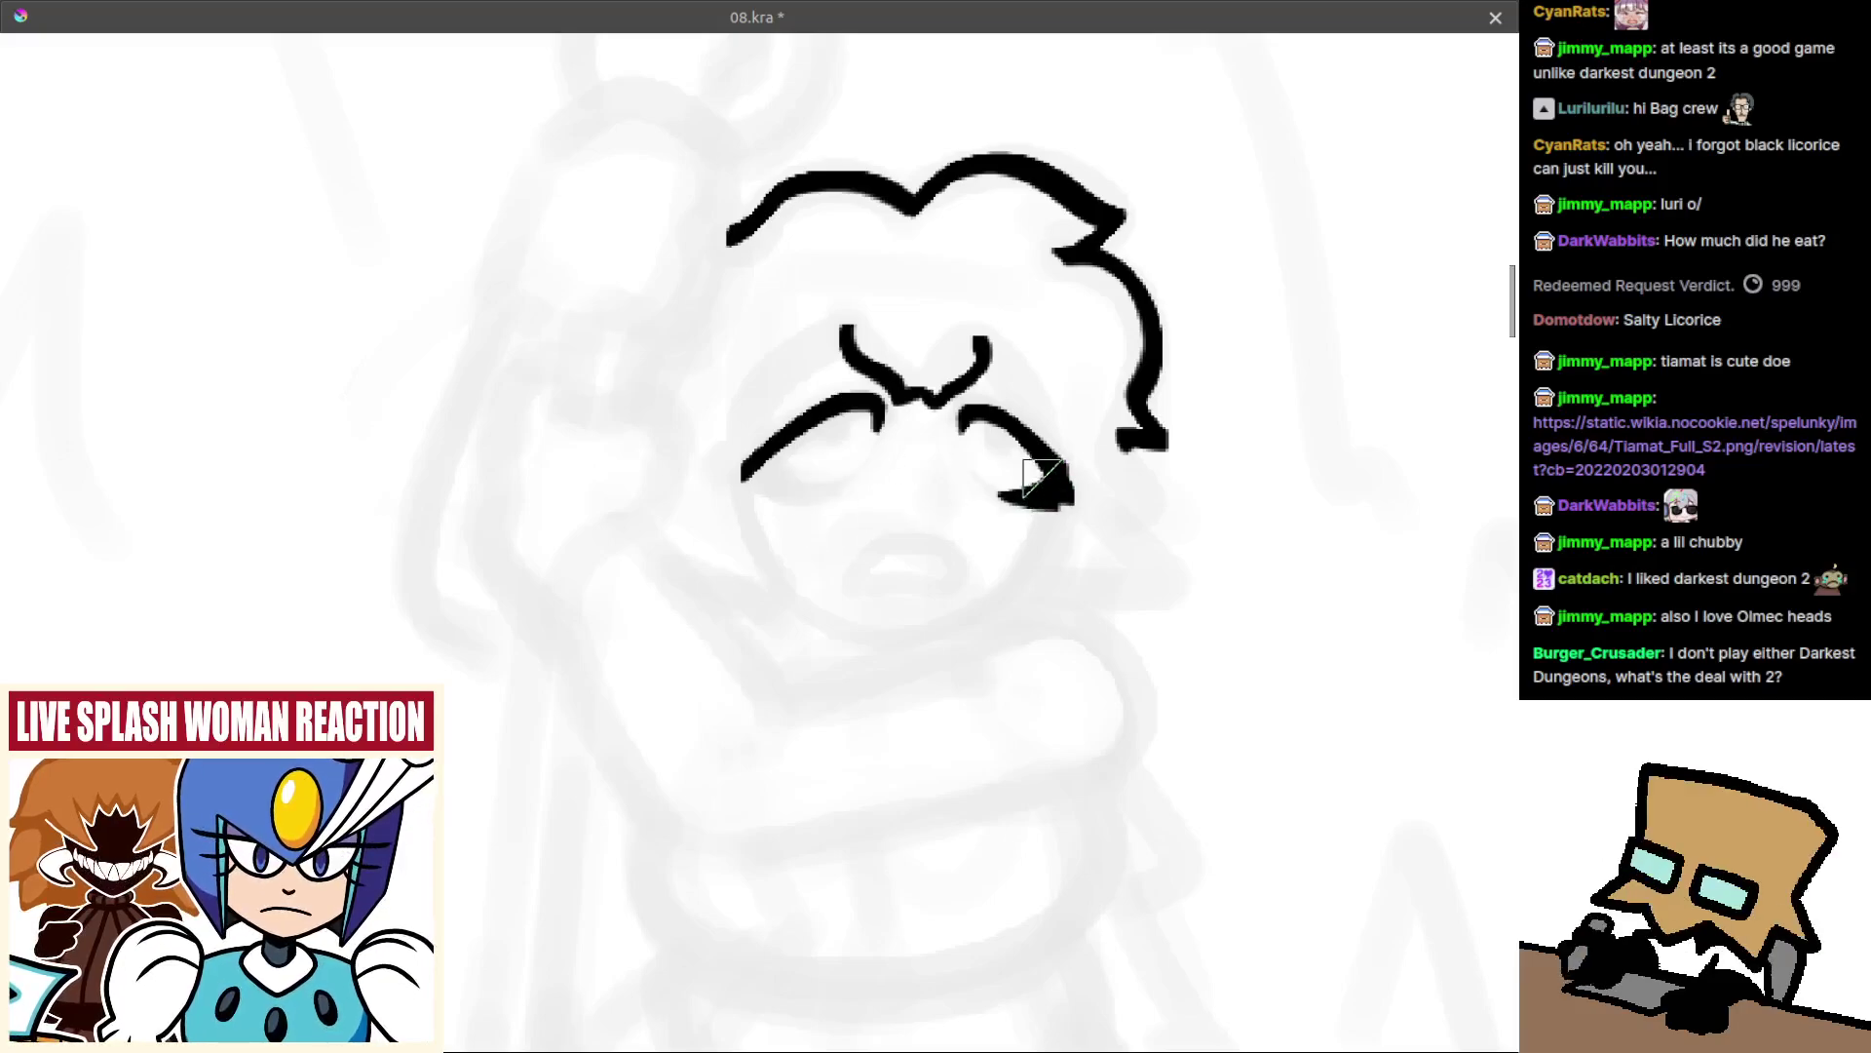
pyautogui.press('ctrl')
pyautogui.moveTo(1009, 466); pyautogui.dragTo(860, 545)
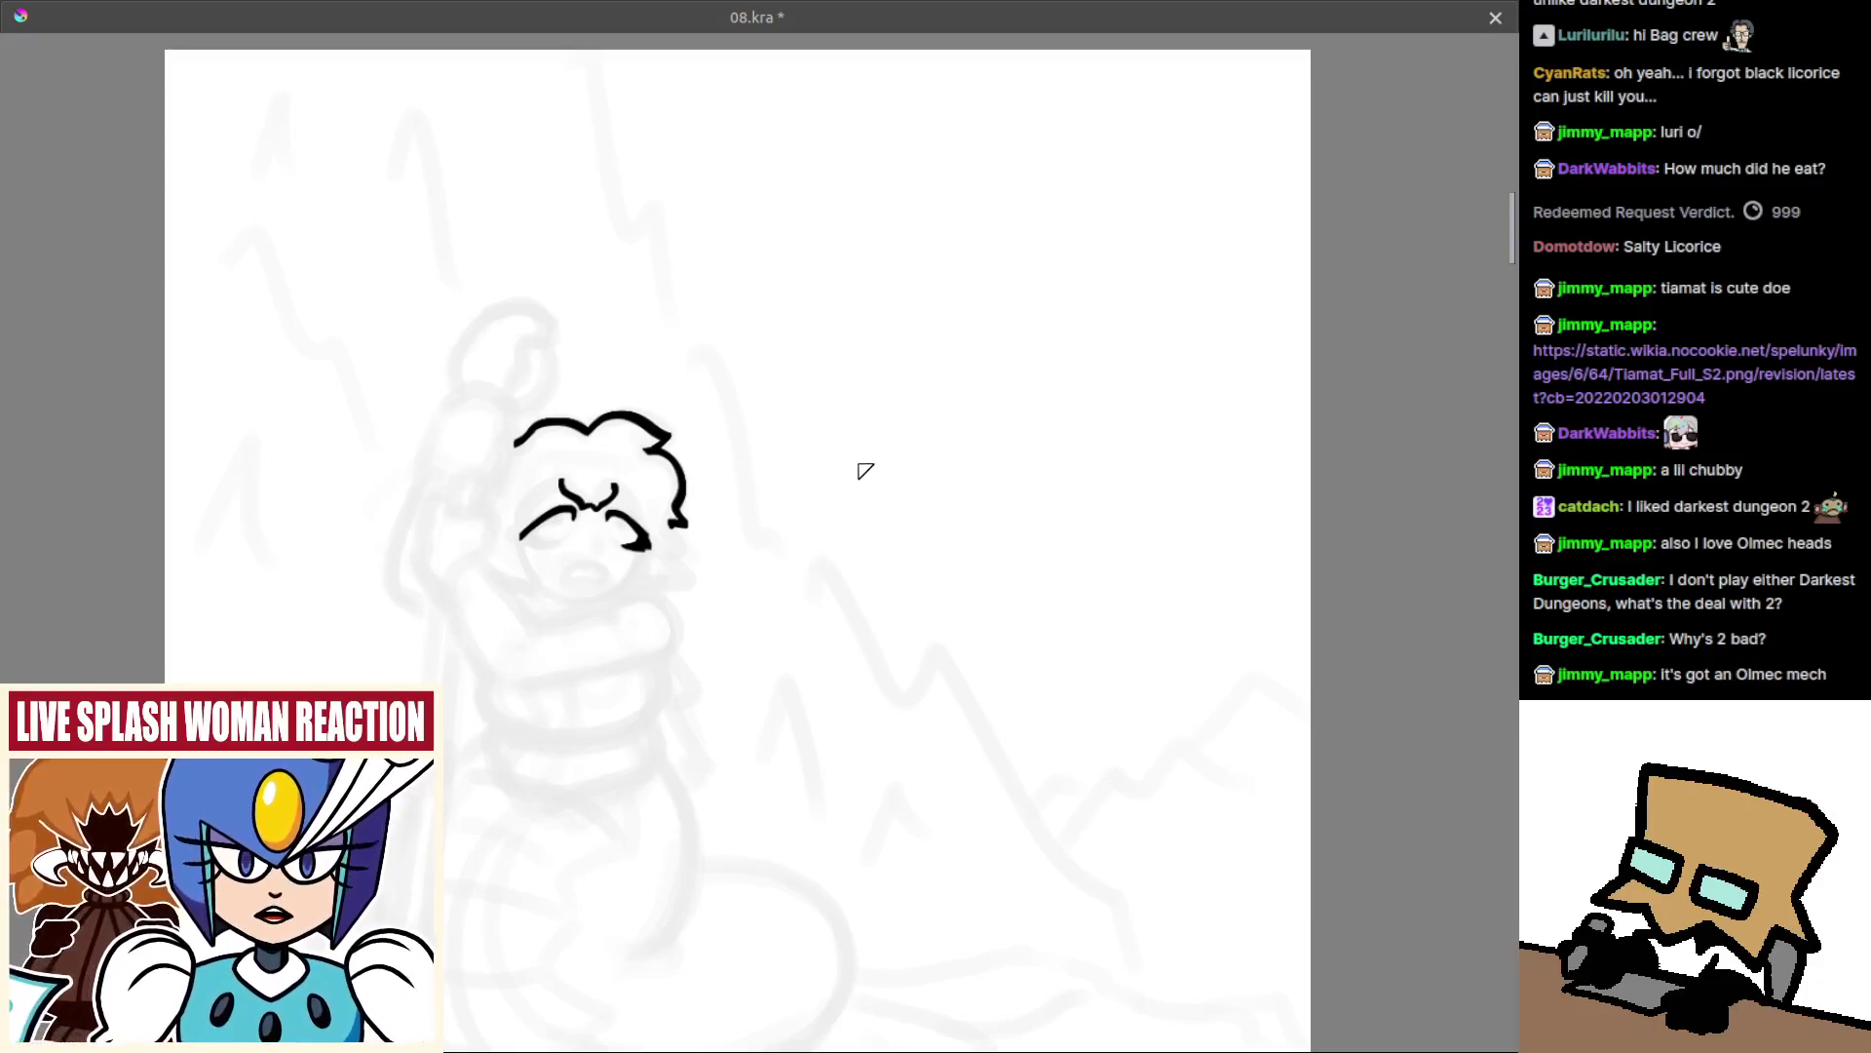
pyautogui.moveTo(785, 538); pyautogui.dragTo(1017, 526)
pyautogui.moveTo(729, 506); pyautogui.dragTo(764, 435)
pyautogui.moveTo(769, 535)
pyautogui.mouseDown()
pyautogui.moveTo(784, 524)
pyautogui.moveTo(769, 493)
pyautogui.mouseUp()
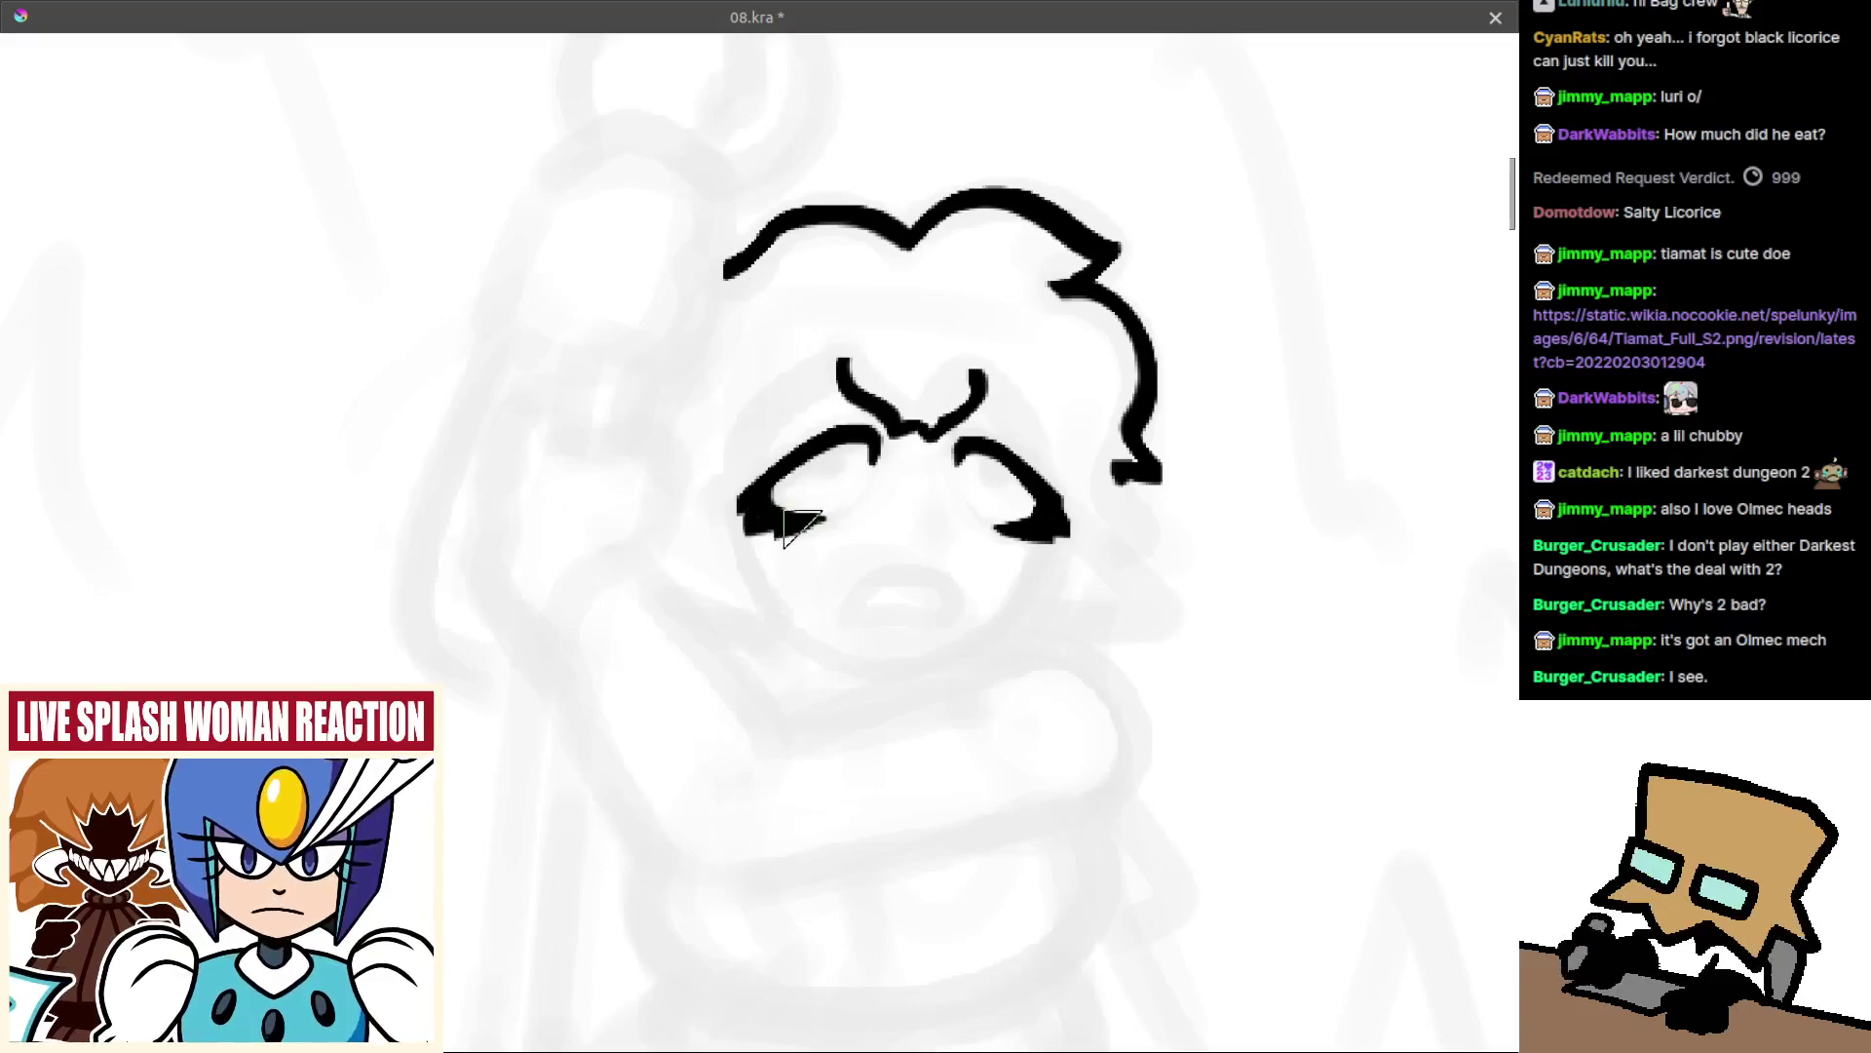
pyautogui.moveTo(813, 511); pyautogui.dragTo(842, 668)
# Ink a dark pupil tucked under the left eye's upper lid and start the right eye's pupil.
pyautogui.scroll(4, 826, 508)
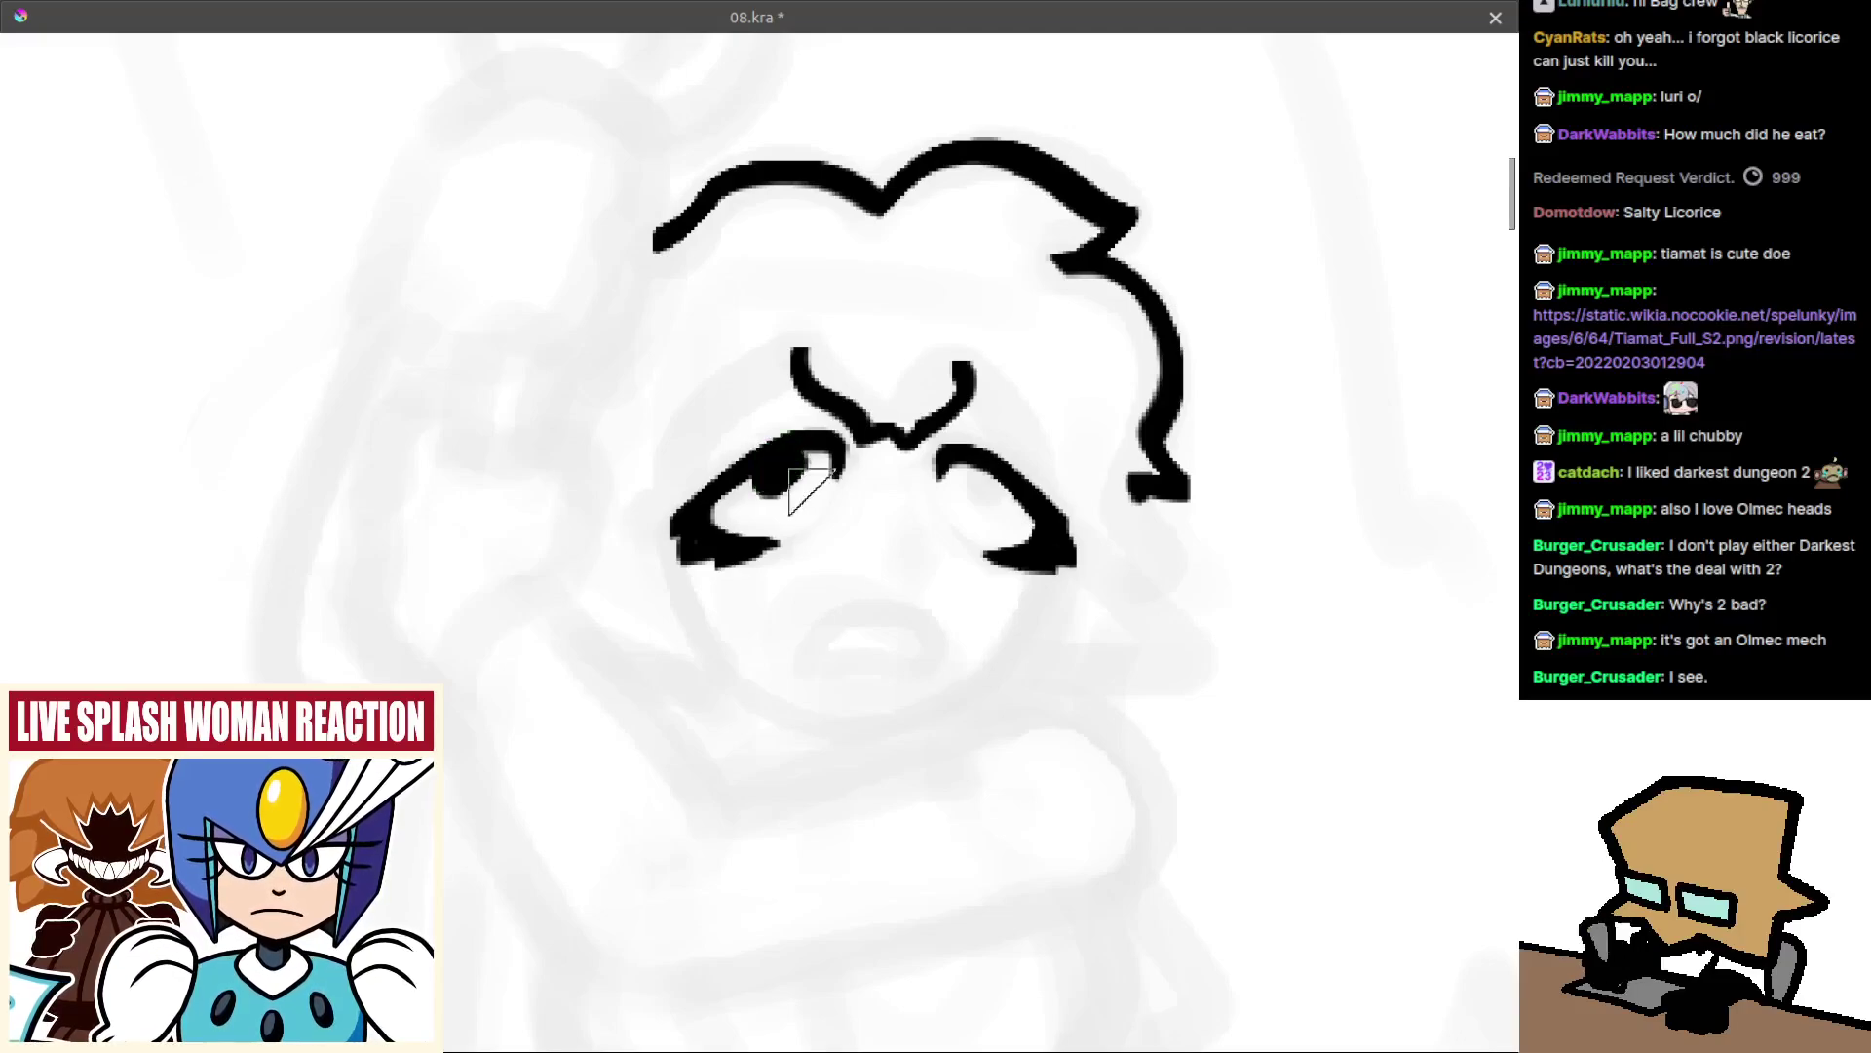
pyautogui.moveTo(778, 478)
pyautogui.mouseDown()
pyautogui.moveTo(765, 466)
pyautogui.moveTo(801, 492)
pyautogui.moveTo(761, 466)
pyautogui.moveTo(663, 460)
pyautogui.mouseUp()
pyautogui.moveTo(849, 463); pyautogui.dragTo(863, 492)
pyautogui.hotkey('ctrl', 'z')
pyautogui.hotkey('ctrl', 'z')
pyautogui.hotkey('ctrl', 'z')
pyautogui.moveTo(634, 464); pyautogui.dragTo(779, 506)
pyautogui.scroll(1, 712, 487)
pyautogui.hotkey('ctrl', 'z')
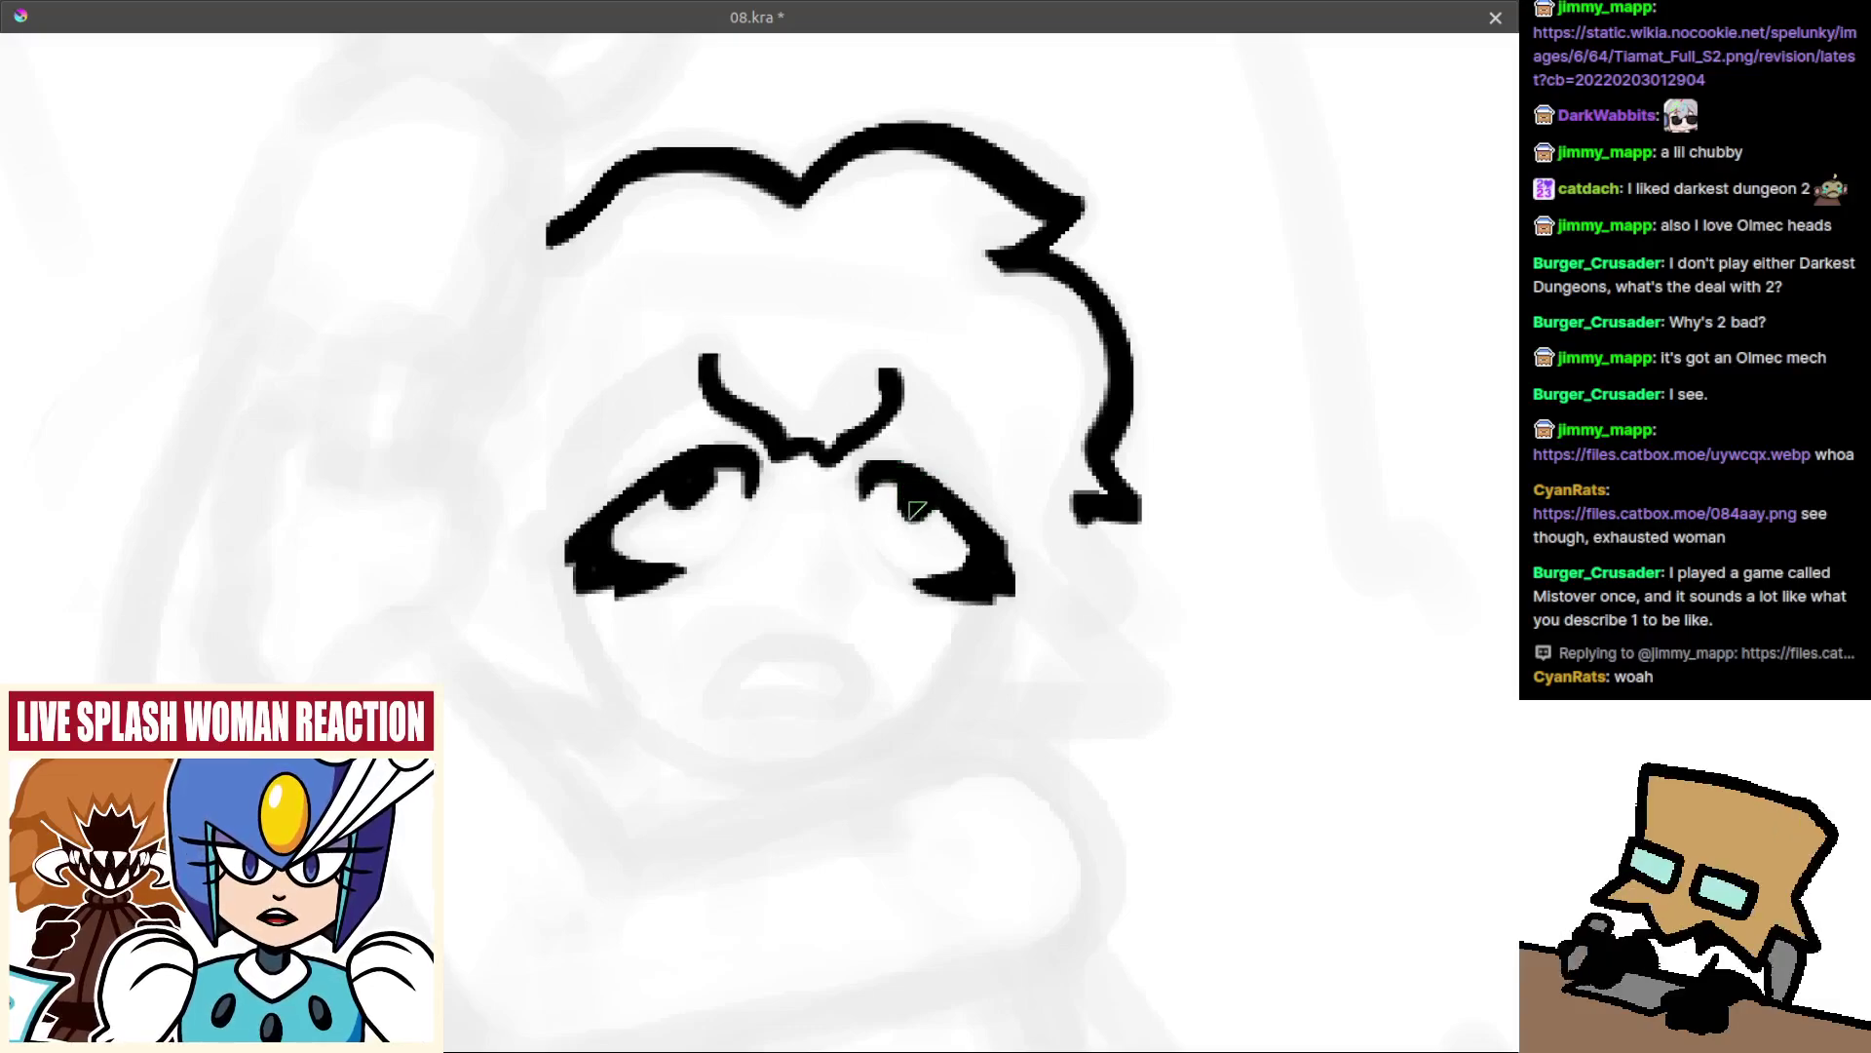
# Finish the right eye's pupil in the mirrored view so both eyes match, and save the drawing.
pyautogui.scroll(-4, 922, 534)
pyautogui.press('m')
pyautogui.moveTo(794, 616); pyautogui.dragTo(986, 612)
pyautogui.scroll(4, 844, 534)
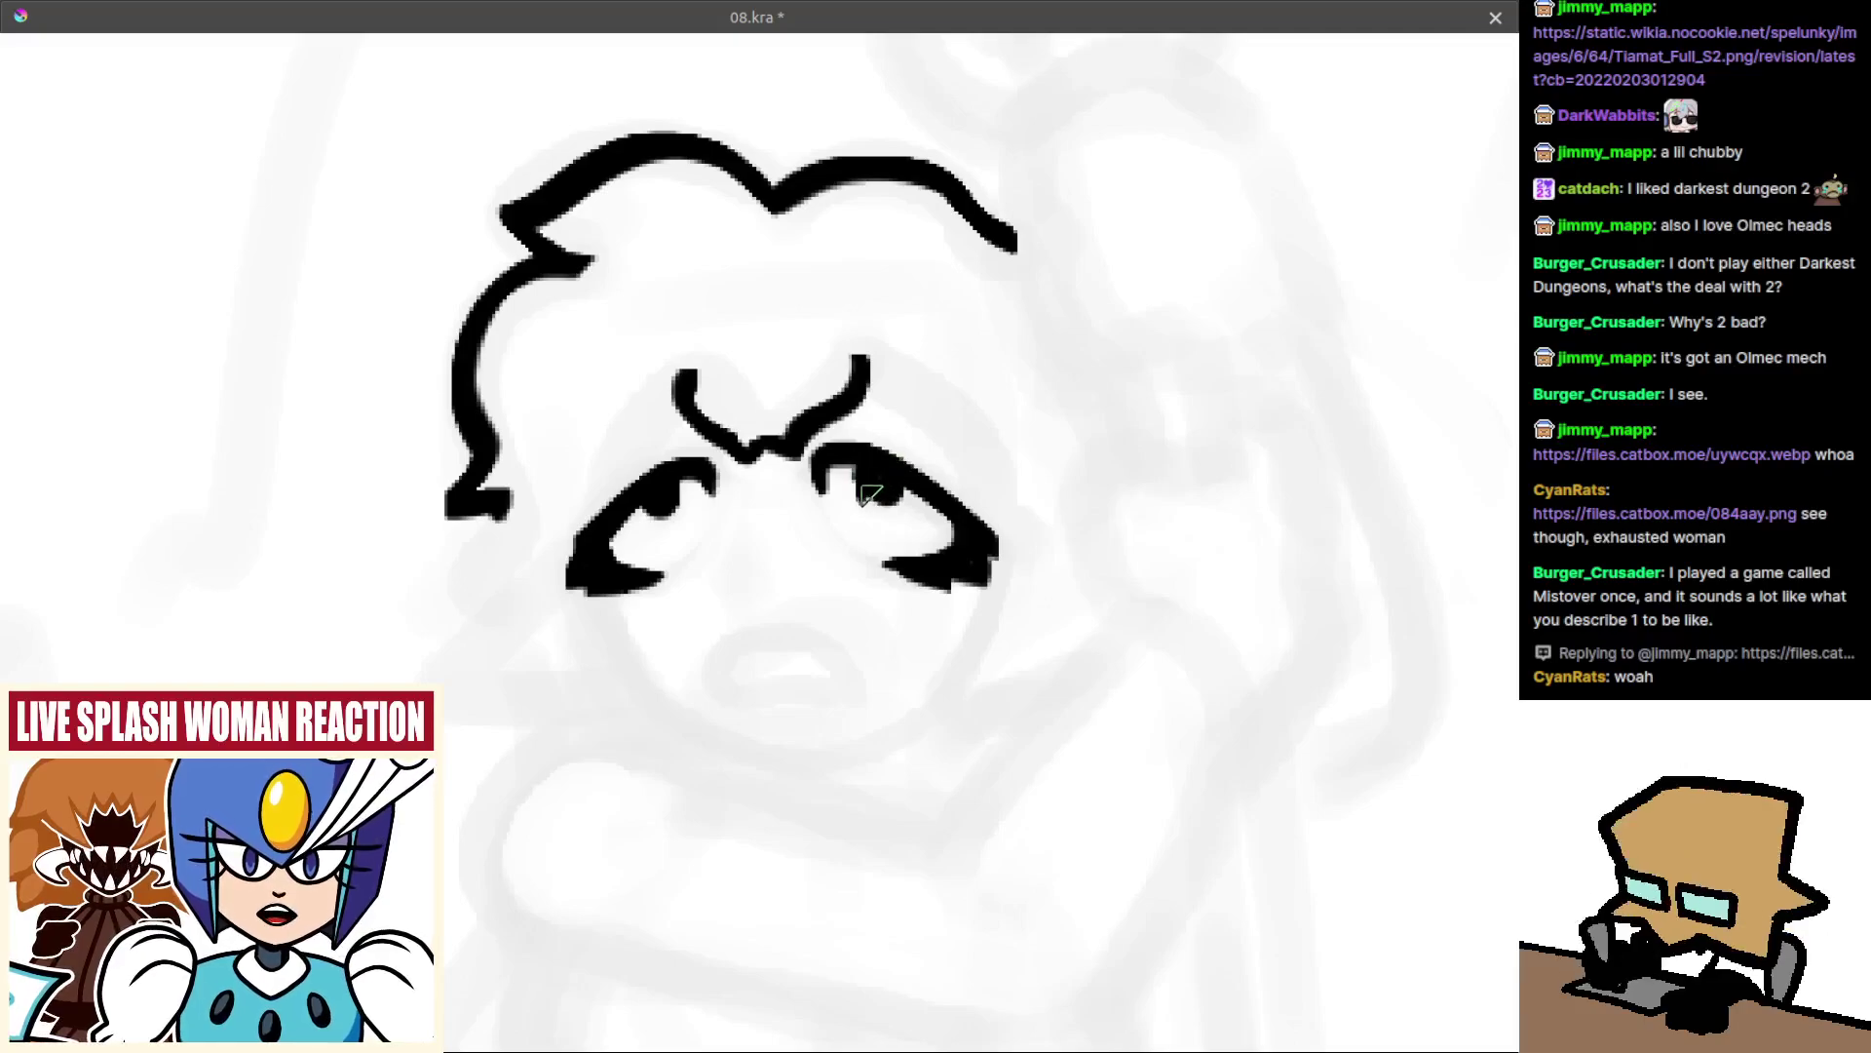
pyautogui.moveTo(871, 495); pyautogui.dragTo(924, 505)
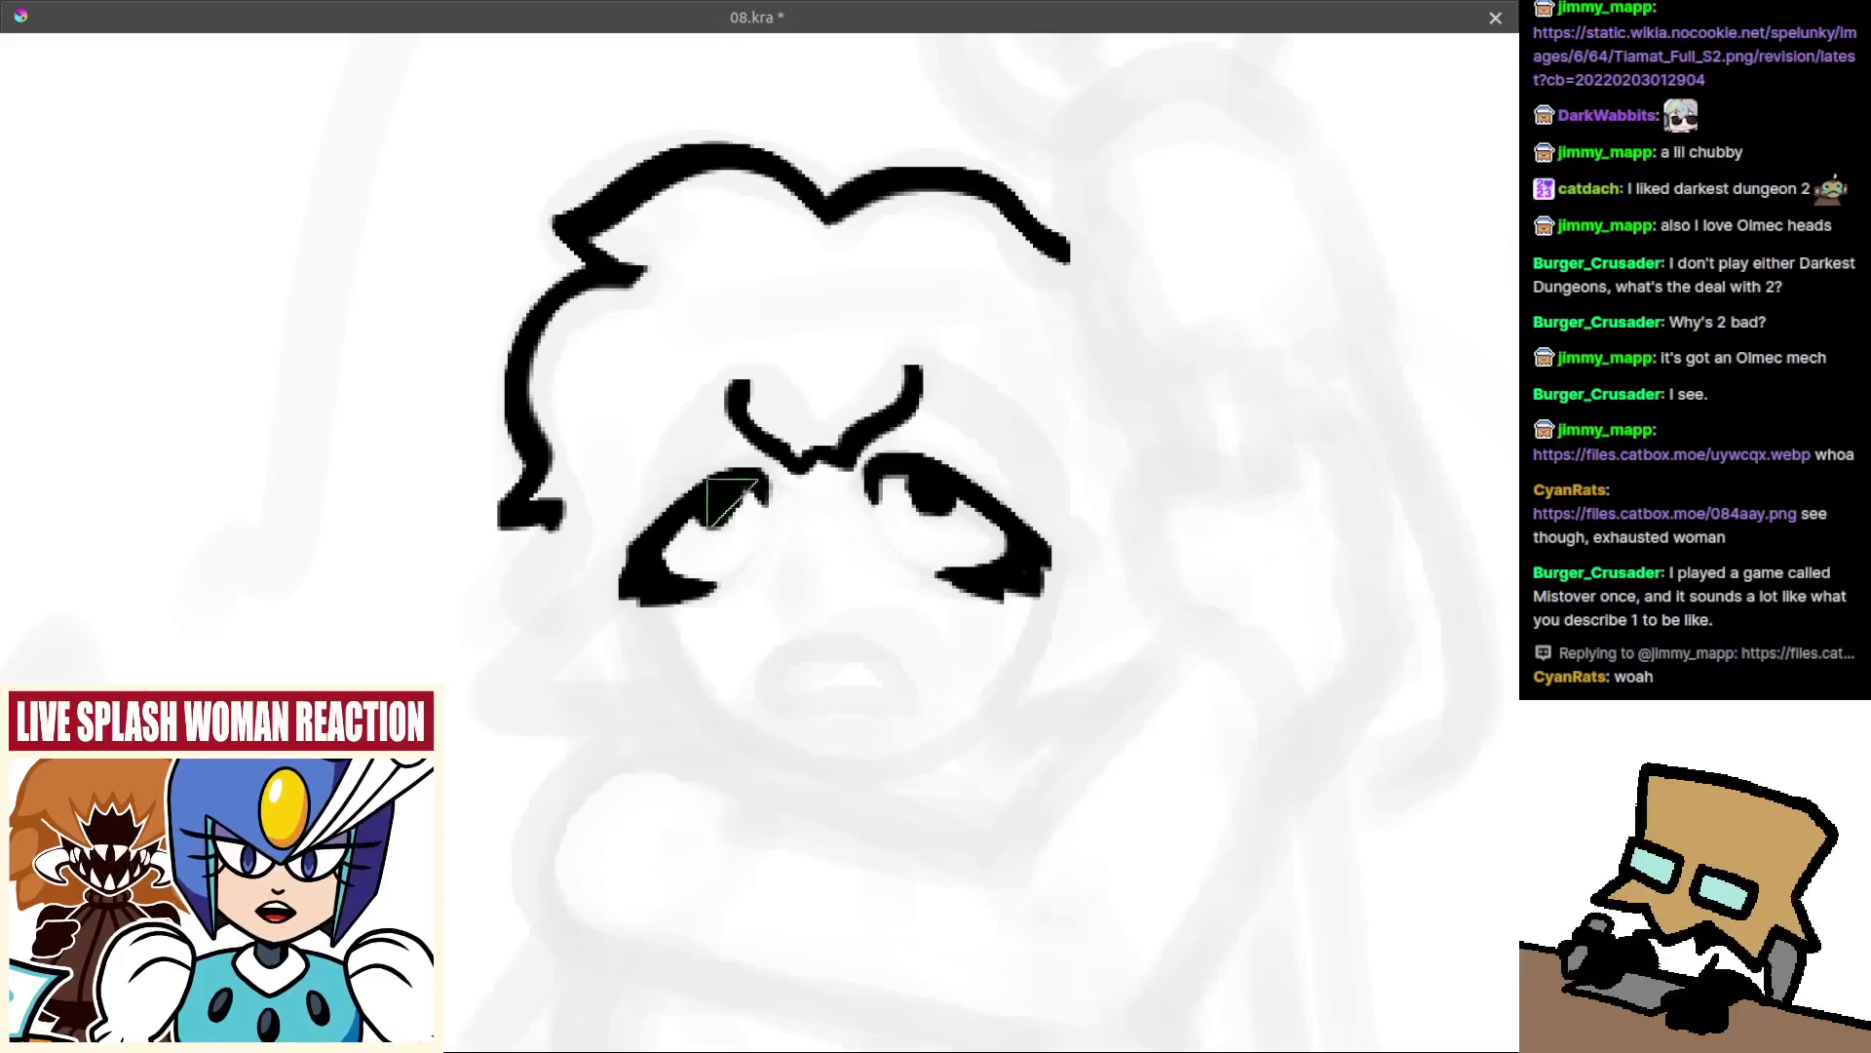
pyautogui.scroll(-2, 731, 495)
pyautogui.hotkey('ctrl', 's')
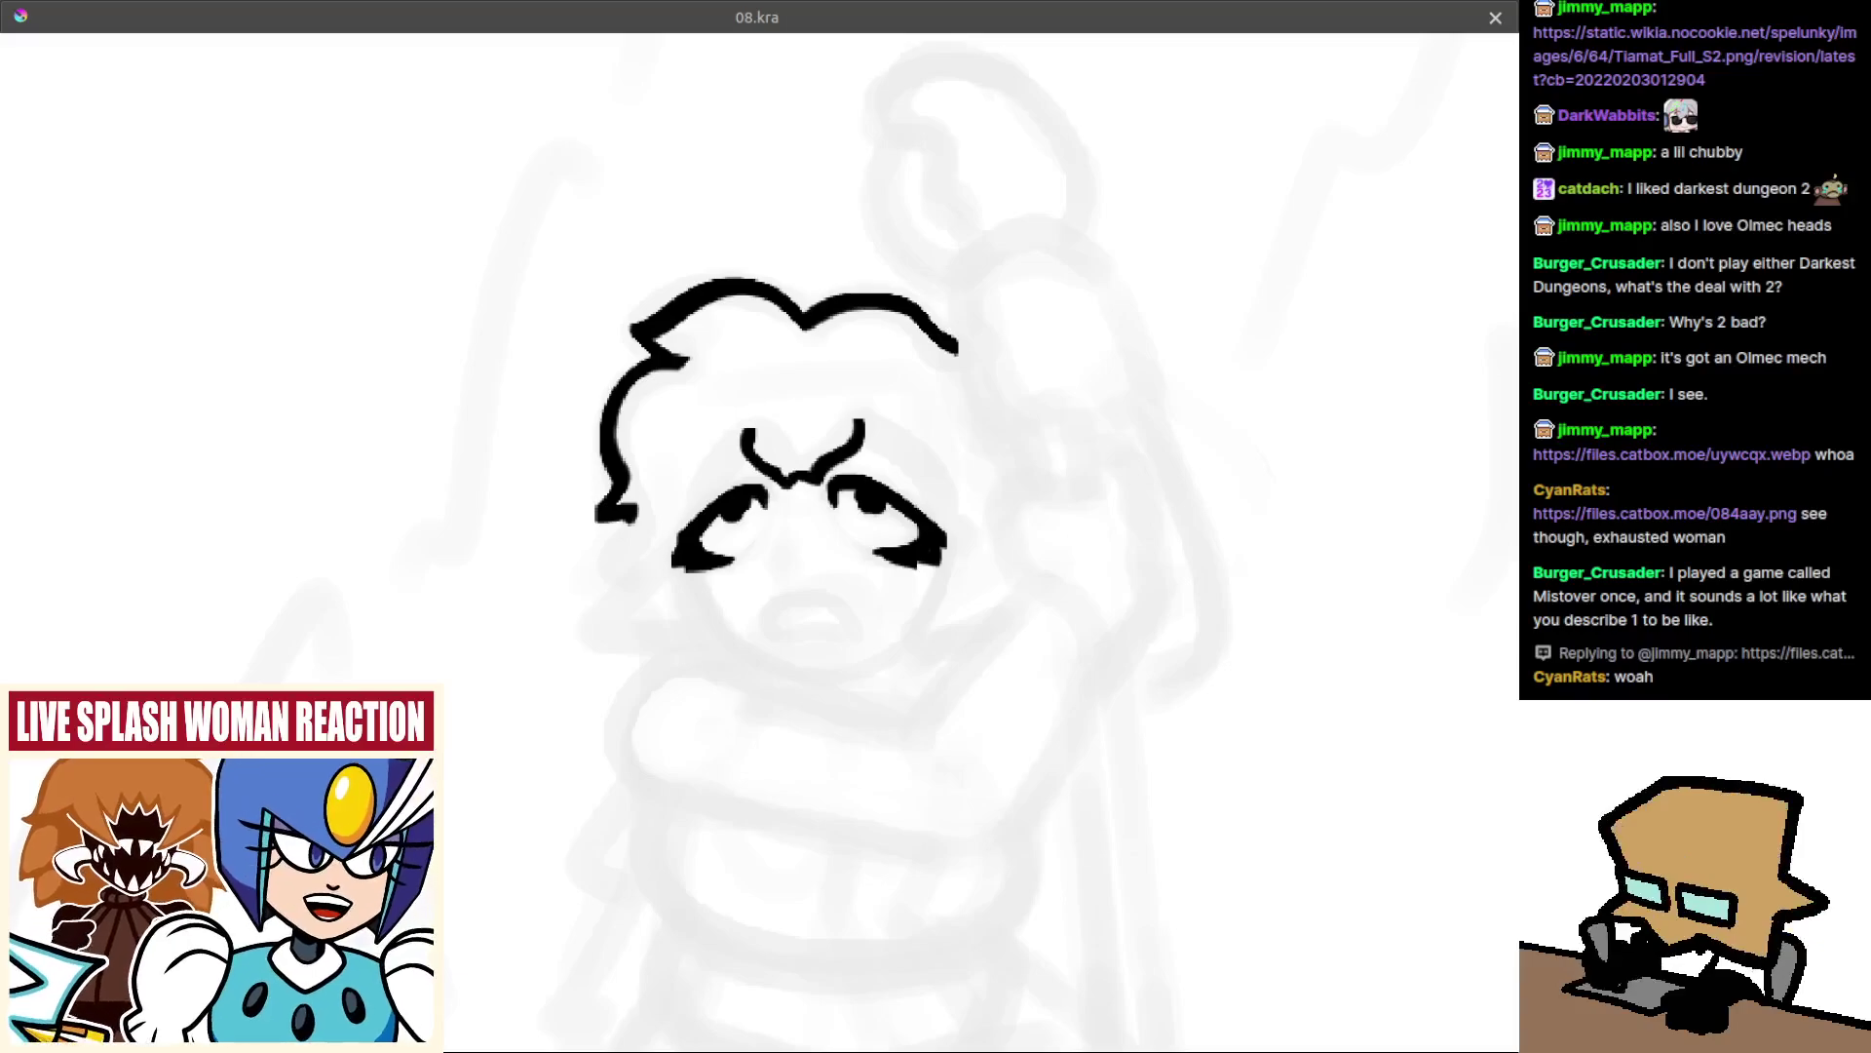
# Ink the arched left eyebrow, sloping outward from the upper end of the brow line above the eye.
pyautogui.moveTo(912, 593); pyautogui.dragTo(947, 577)
pyautogui.press('m')
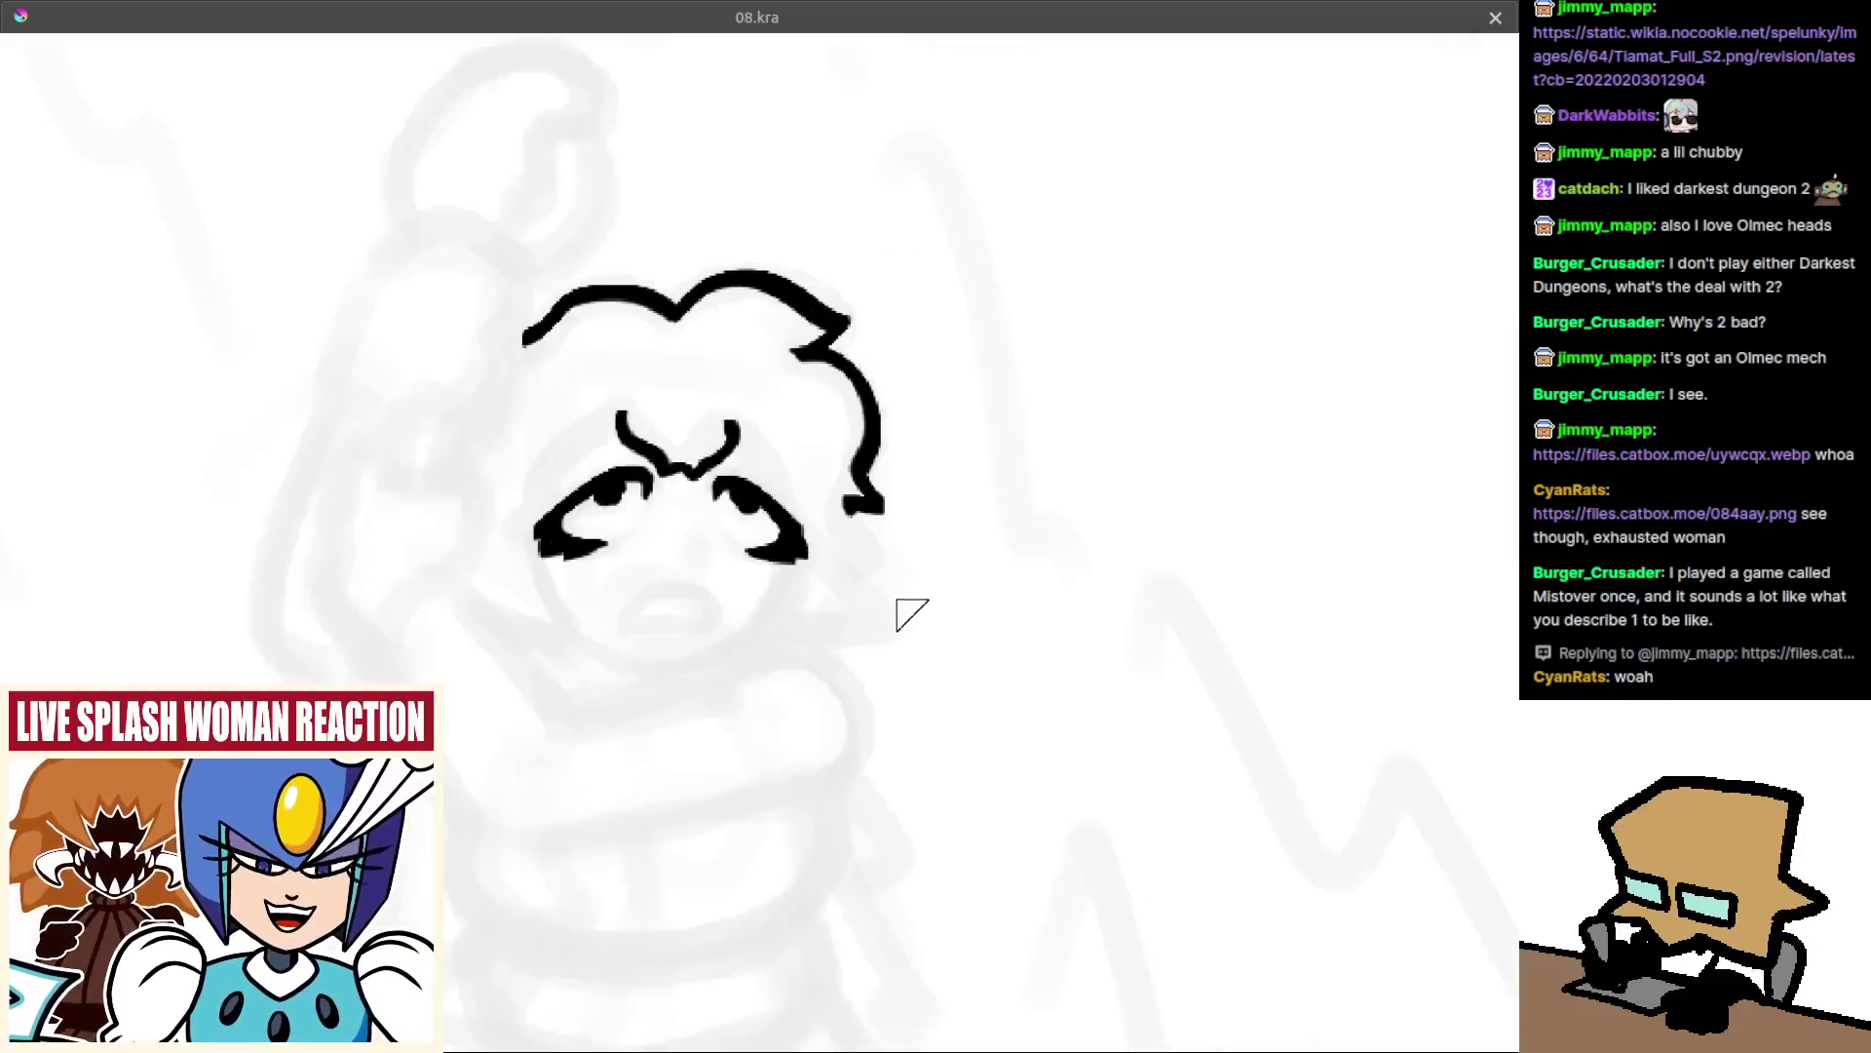
pyautogui.moveTo(746, 583); pyautogui.dragTo(1020, 549)
pyautogui.moveTo(920, 514); pyautogui.dragTo(960, 366)
pyautogui.moveTo(960, 366); pyautogui.dragTo(911, 517)
pyautogui.hotkey('ctrl', 'z')
pyautogui.moveTo(868, 408)
pyautogui.mouseDown()
pyautogui.moveTo(911, 441)
pyautogui.moveTo(877, 458)
pyautogui.moveTo(920, 452)
pyautogui.mouseUp()
pyautogui.hotkey('ctrl', 'z')
pyautogui.hotkey('ctrl', 'z')
pyautogui.moveTo(835, 506)
pyautogui.mouseDown()
pyautogui.moveTo(914, 431)
pyautogui.moveTo(842, 509)
pyautogui.mouseUp()
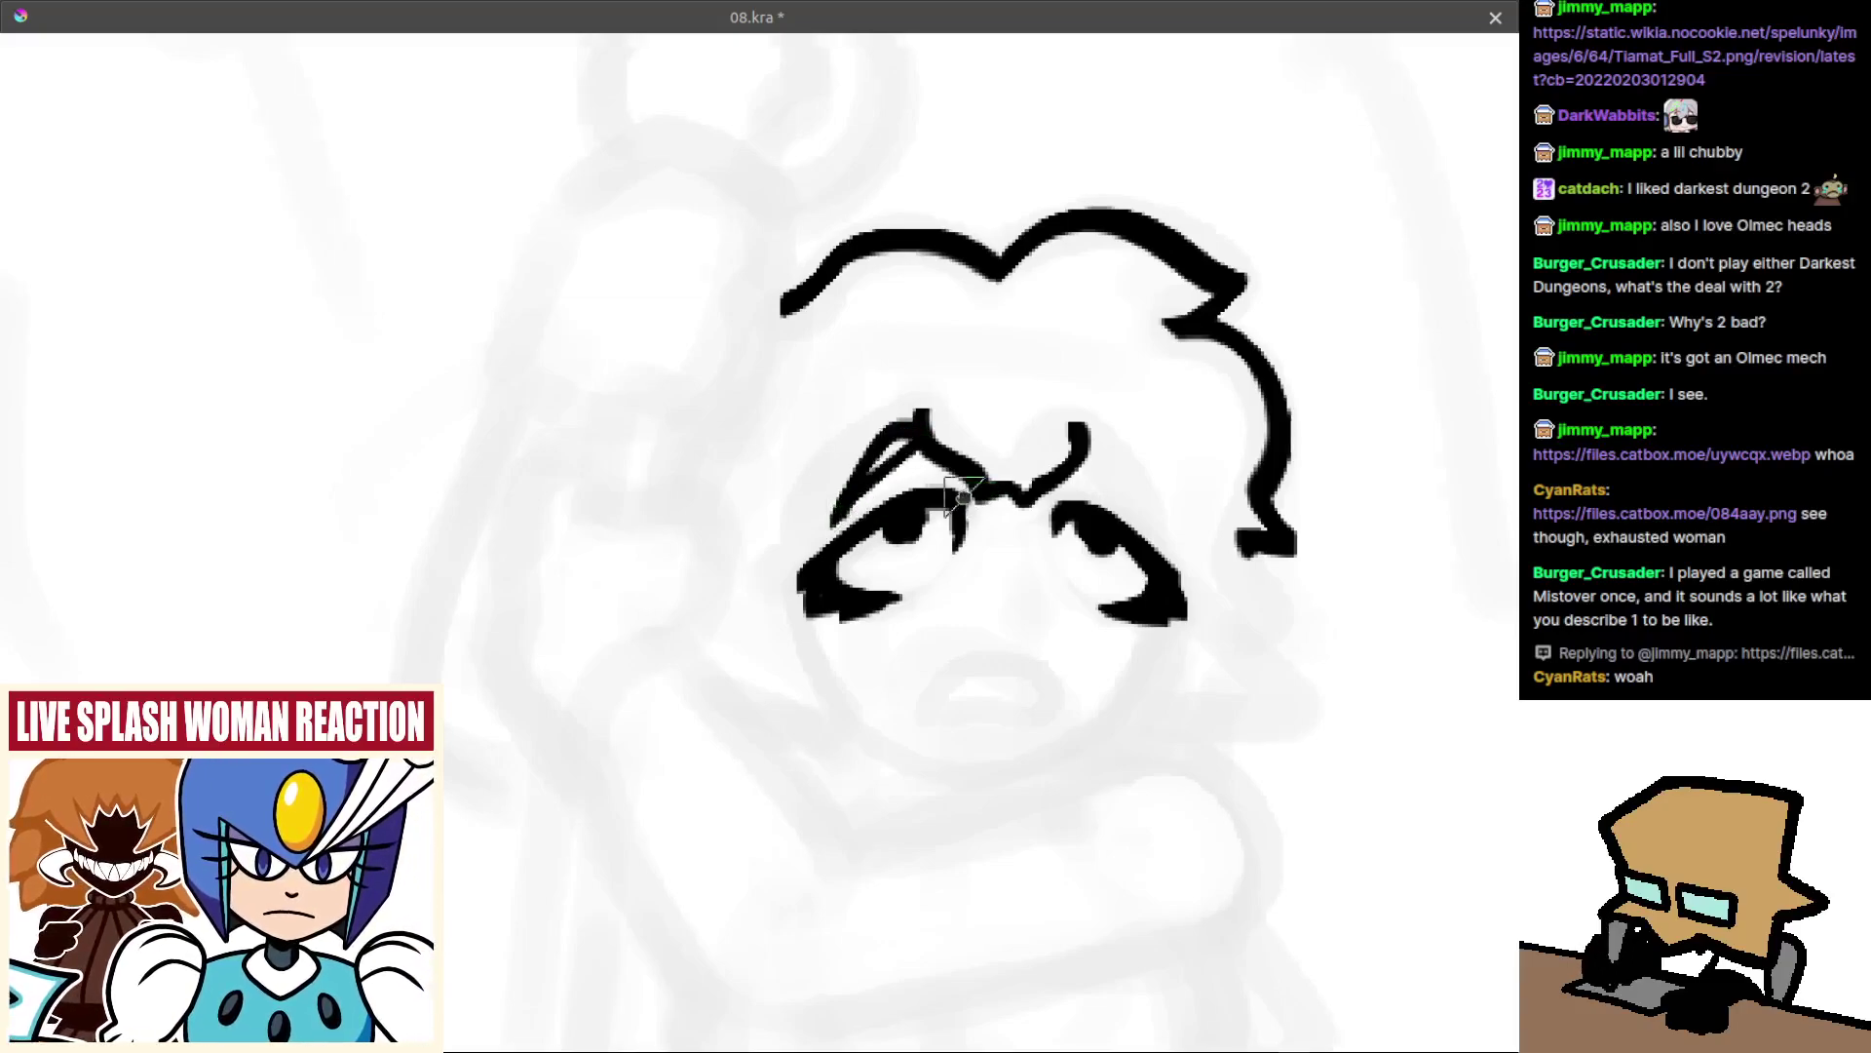
# Ink the matching arched right eyebrow above the right eye, checking its symmetry in the mirrored view.
pyautogui.moveTo(1011, 462); pyautogui.dragTo(947, 459)
pyautogui.moveTo(1076, 507)
pyautogui.mouseDown()
pyautogui.moveTo(1024, 456)
pyautogui.moveTo(1047, 449)
pyautogui.moveTo(1078, 505)
pyautogui.mouseUp()
pyautogui.hotkey('ctrl', 'z')
pyautogui.press('m')
pyautogui.moveTo(835, 509); pyautogui.dragTo(1096, 463)
pyautogui.hotkey('ctrl', 'z')
pyautogui.moveTo(687, 484)
pyautogui.mouseDown()
pyautogui.moveTo(734, 403)
pyautogui.moveTo(738, 536)
pyautogui.moveTo(701, 473)
pyautogui.moveTo(783, 449)
pyautogui.mouseUp()
pyautogui.press('m')
pyautogui.hotkey('ctrl', 'z')
pyautogui.hotkey('ctrl', 'shift', 'z')
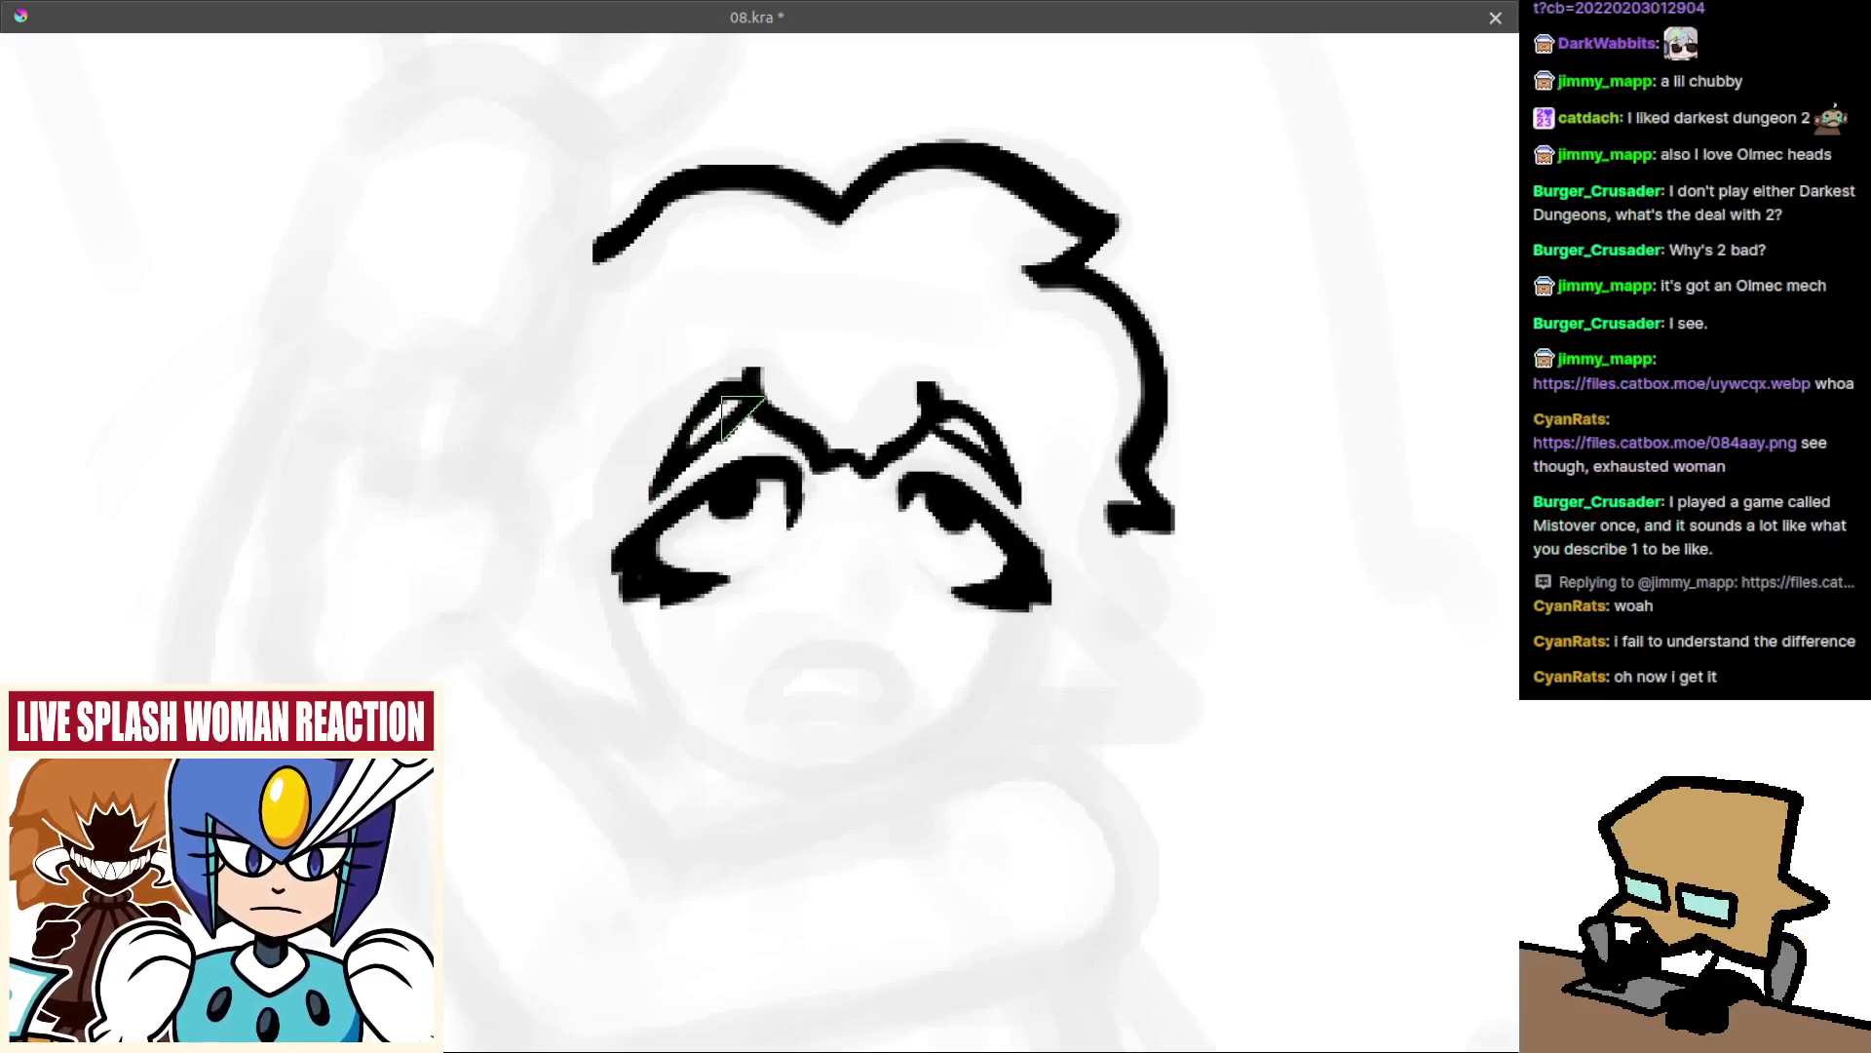
pyautogui.moveTo(743, 499); pyautogui.dragTo(702, 594)
pyautogui.moveTo(784, 526); pyautogui.dragTo(815, 460)
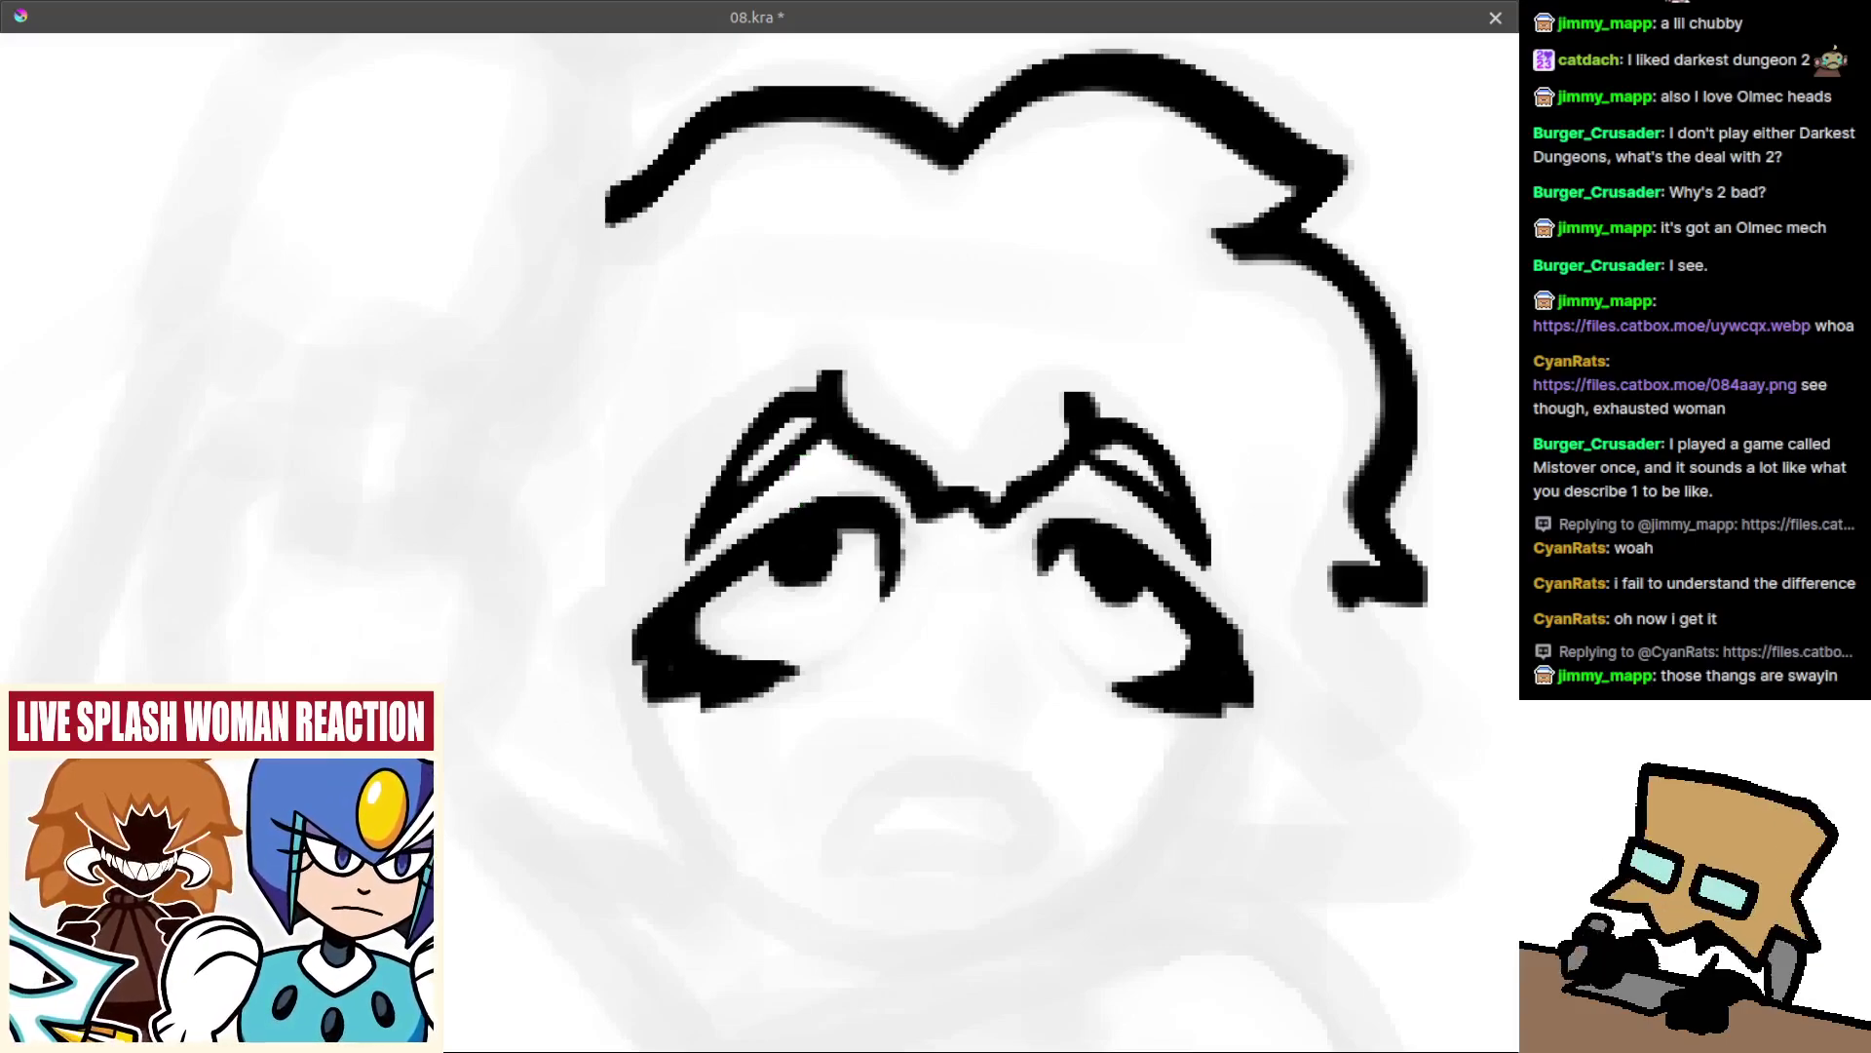
# Paste the golden Olmec head screenshot onto the canvas, followed by the jungle level game screenshot on top of it.
pyautogui.hotkey('ctrl', 'v')
pyautogui.scroll(-5, 1218, 409)
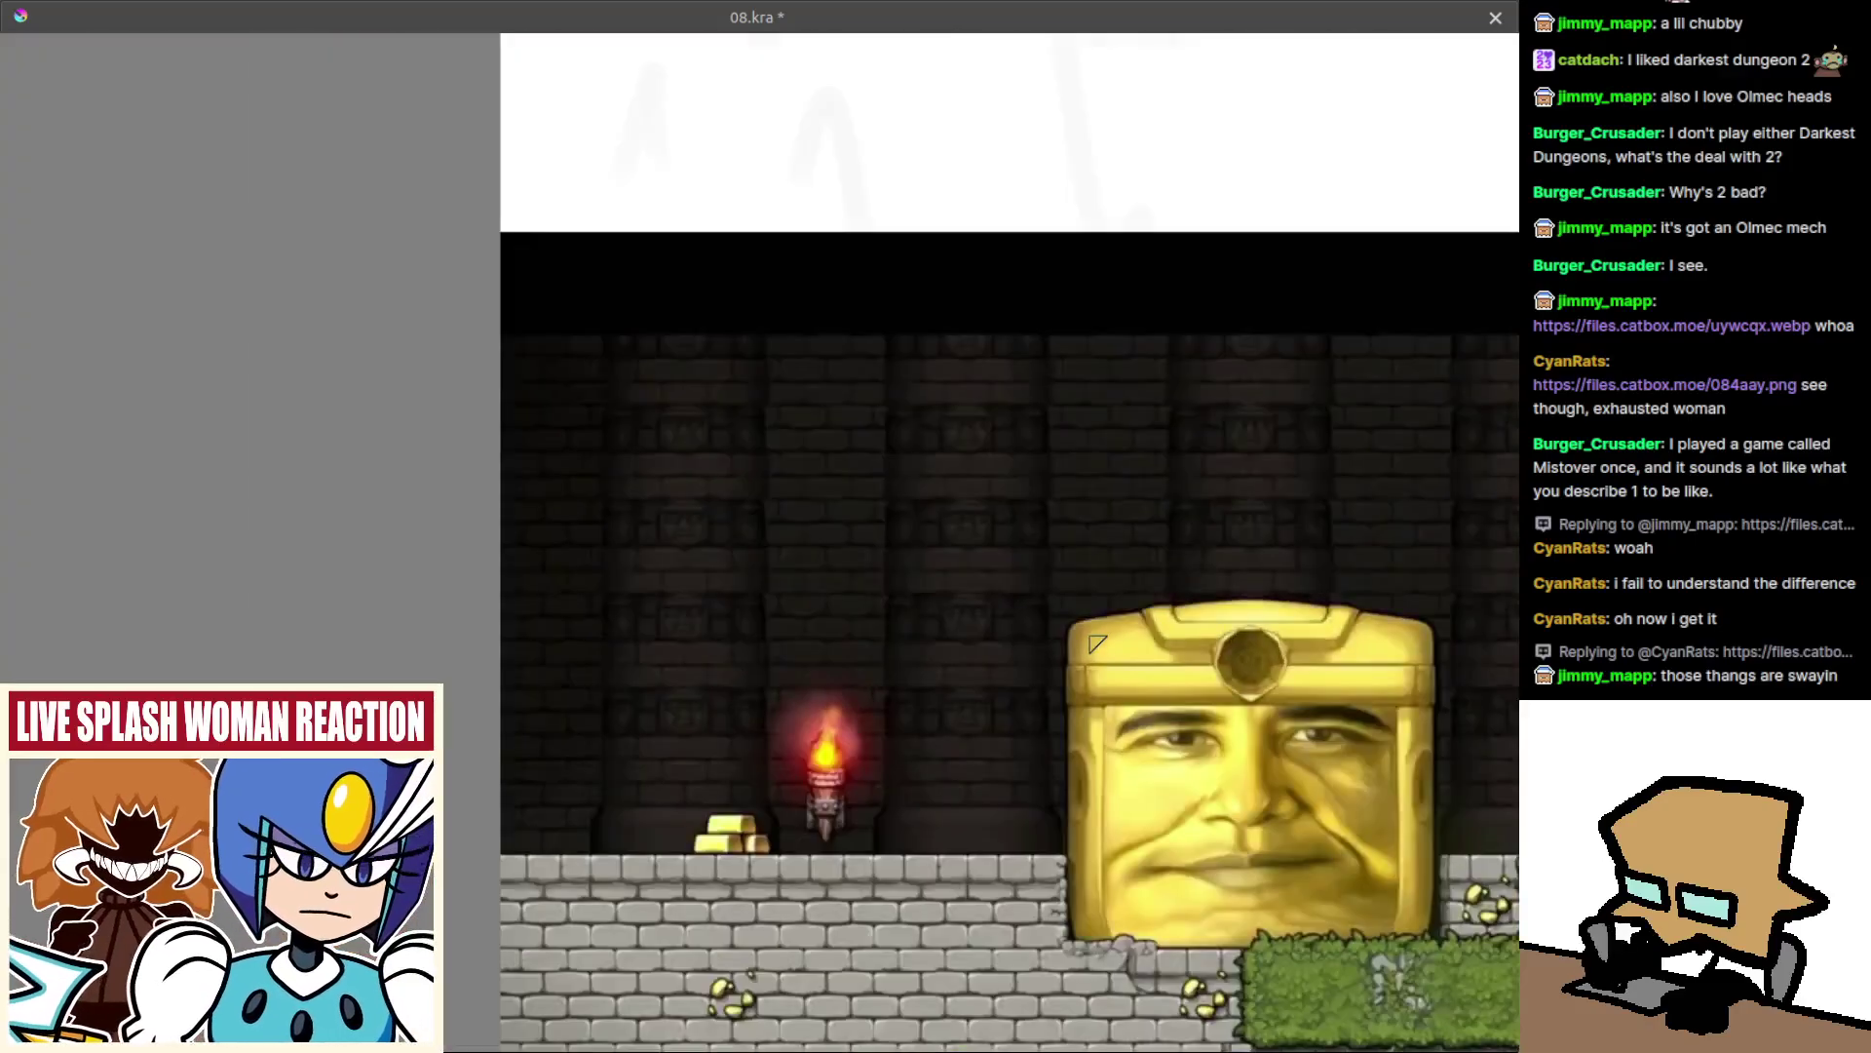
pyautogui.moveTo(982, 421); pyautogui.dragTo(659, 266)
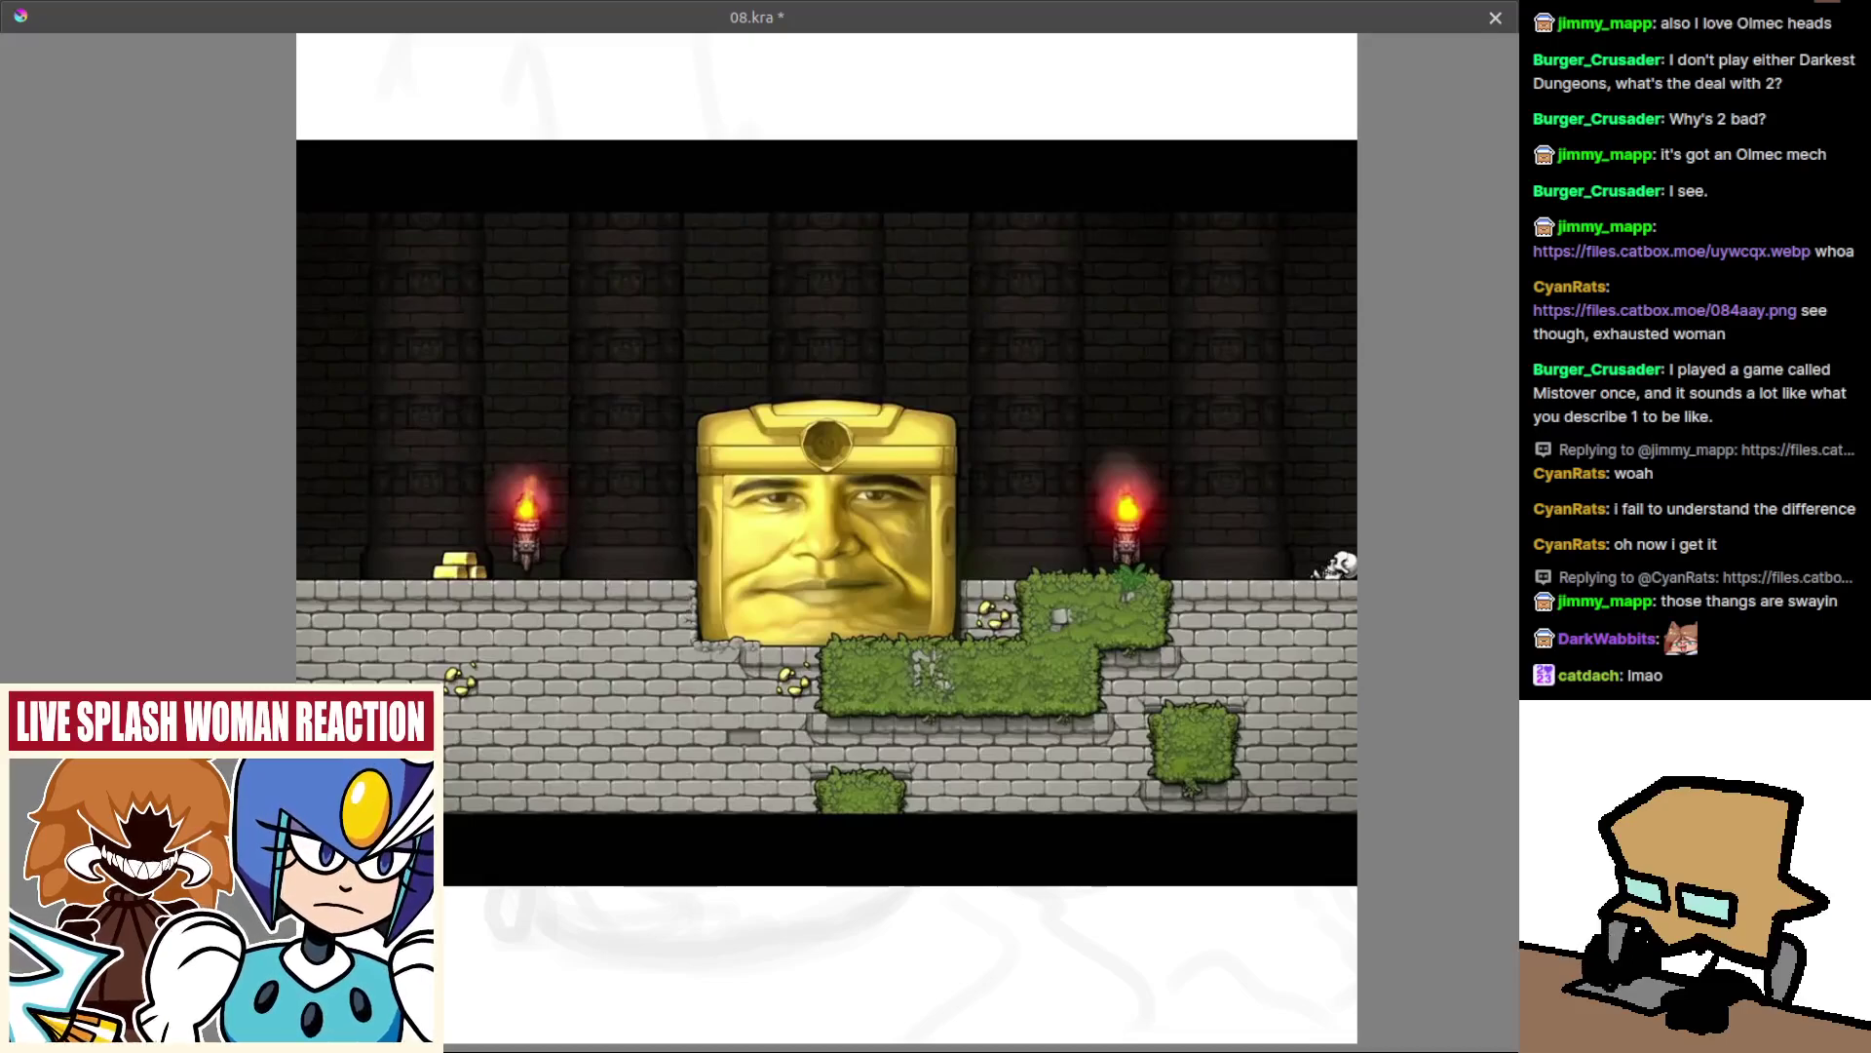
pyautogui.hotkey('ctrl', 'v')
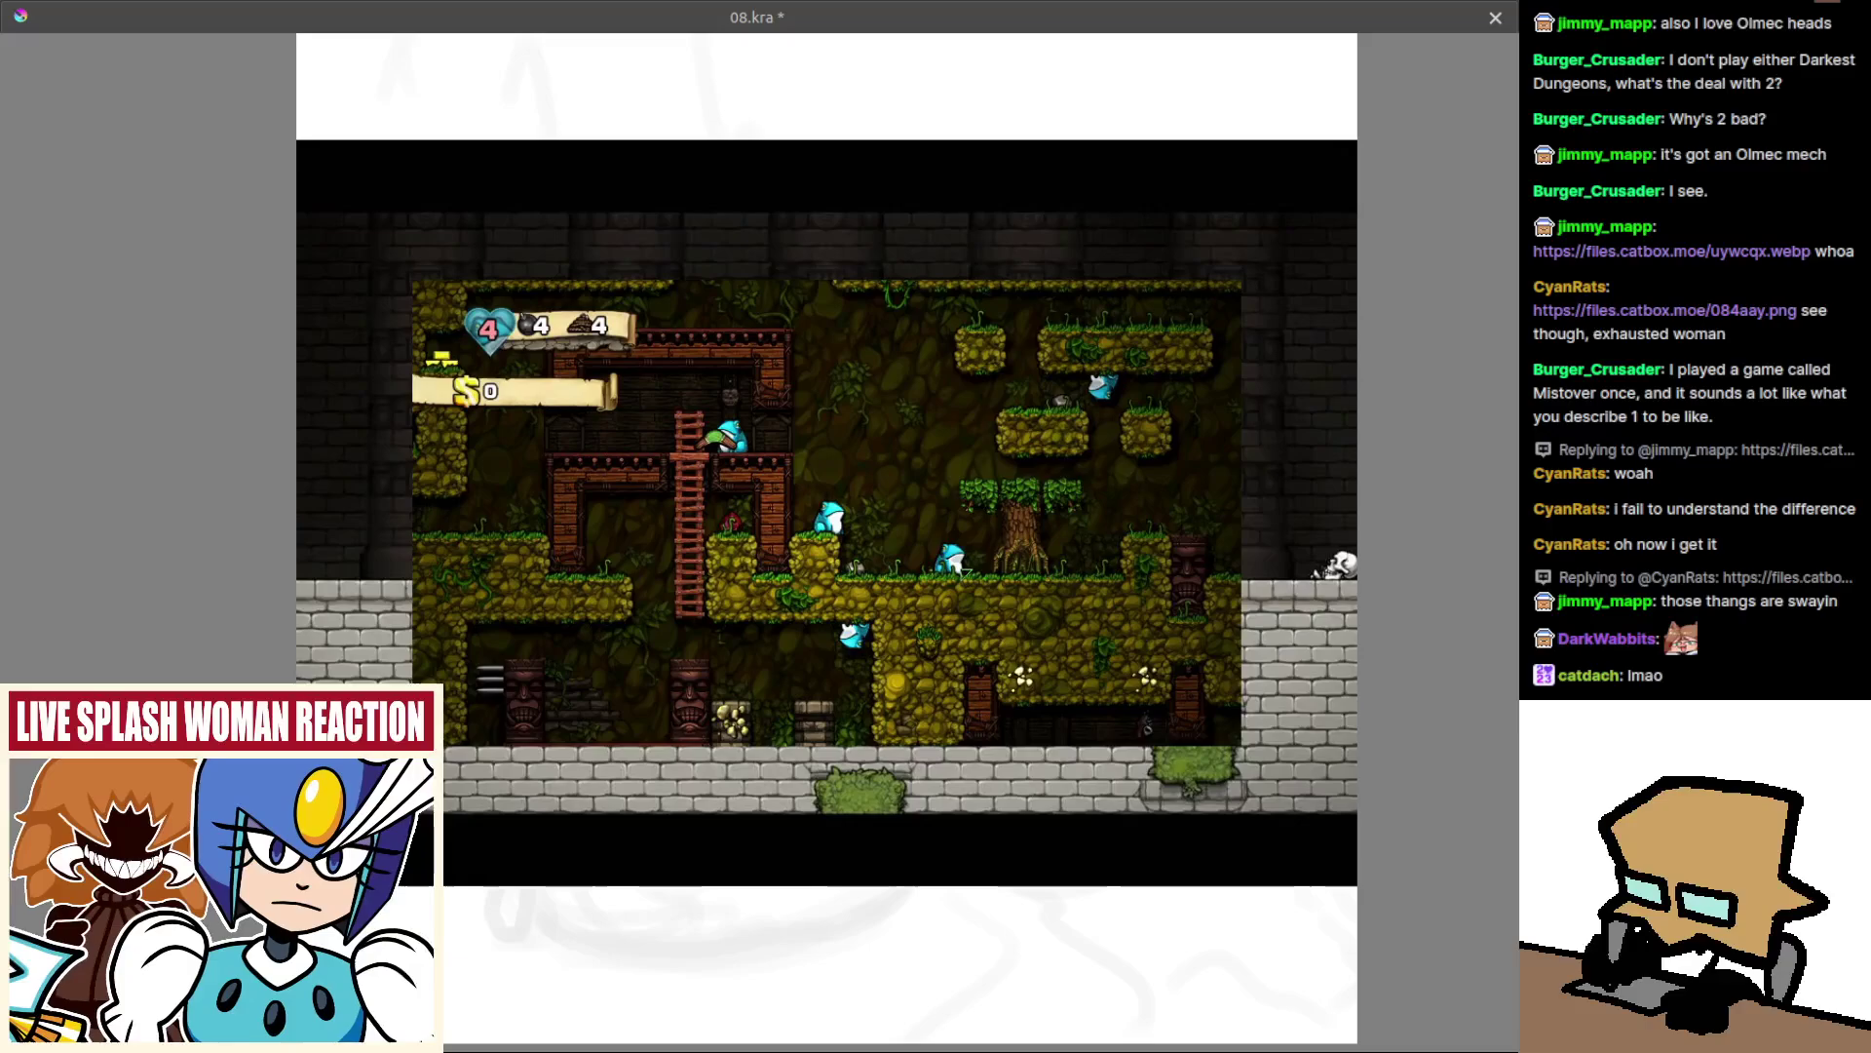
pyautogui.scroll(1, 965, 567)
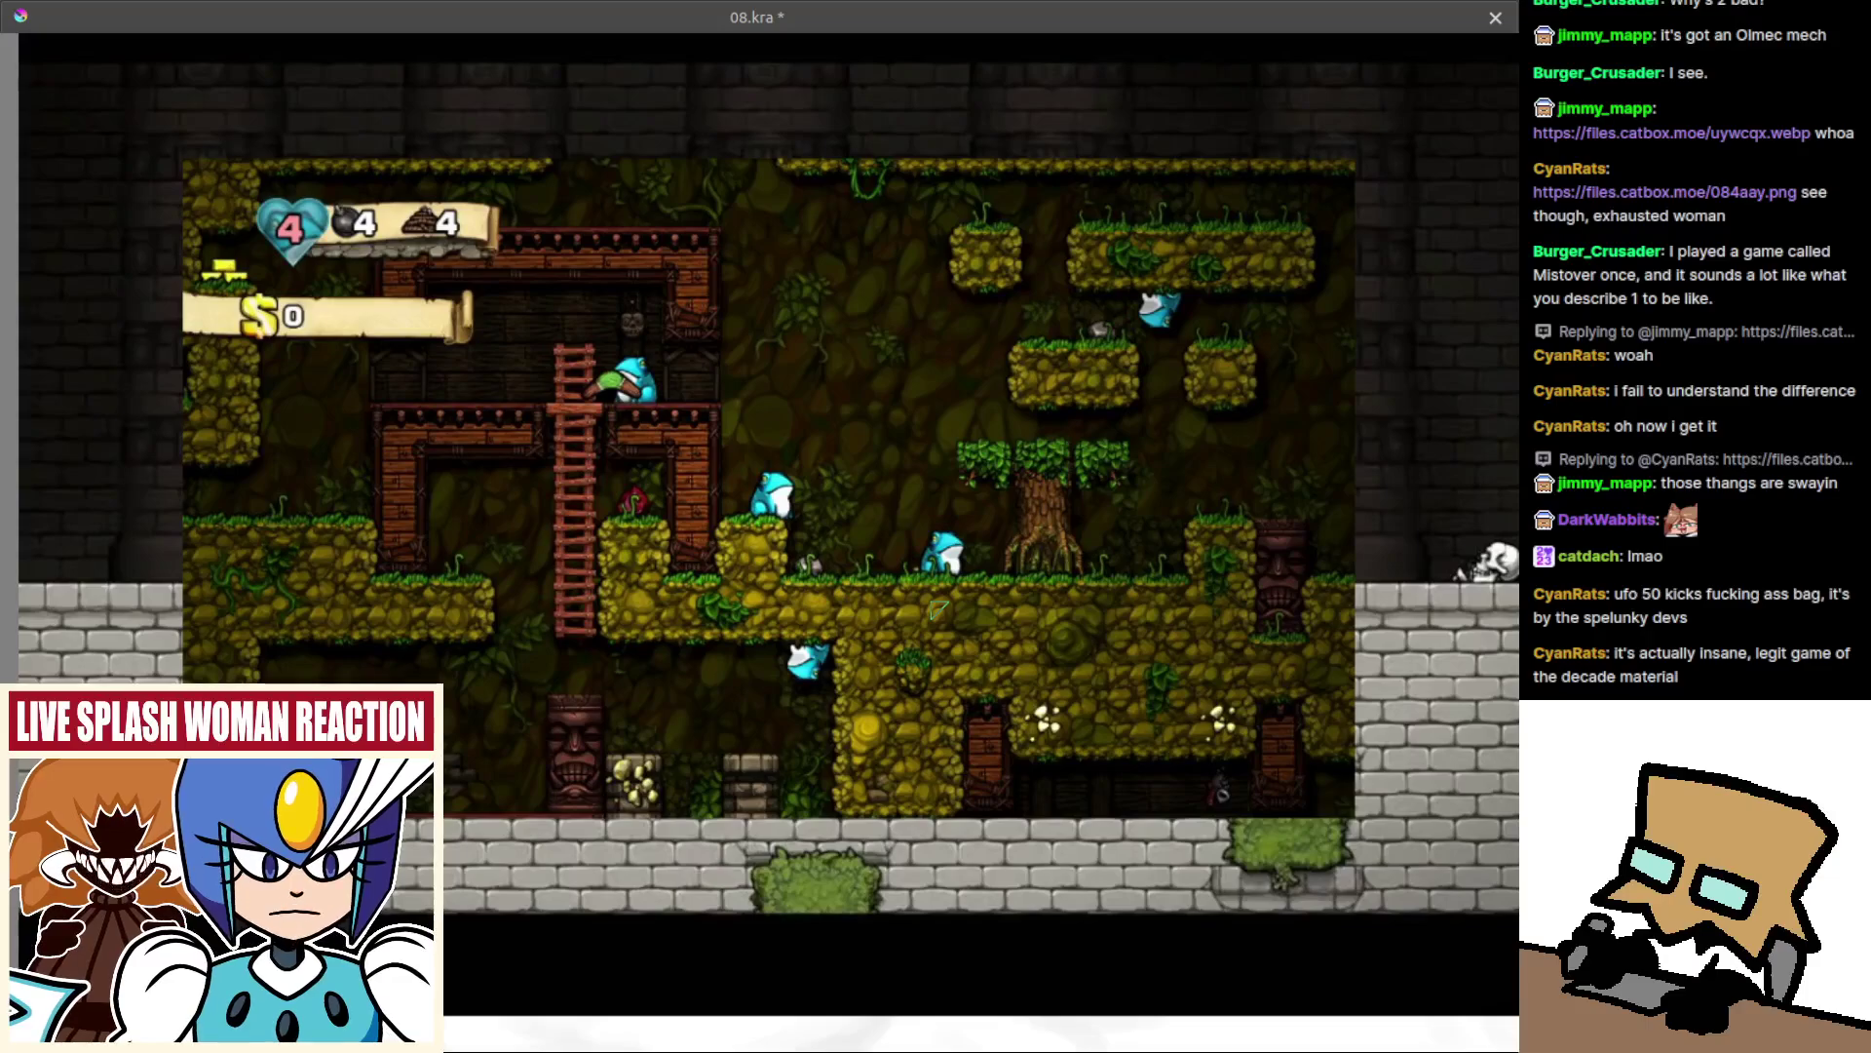
# Clear the pasted game screenshots off the canvas and check the inked face in the mirrored view.
pyautogui.scroll(-3, 941, 568)
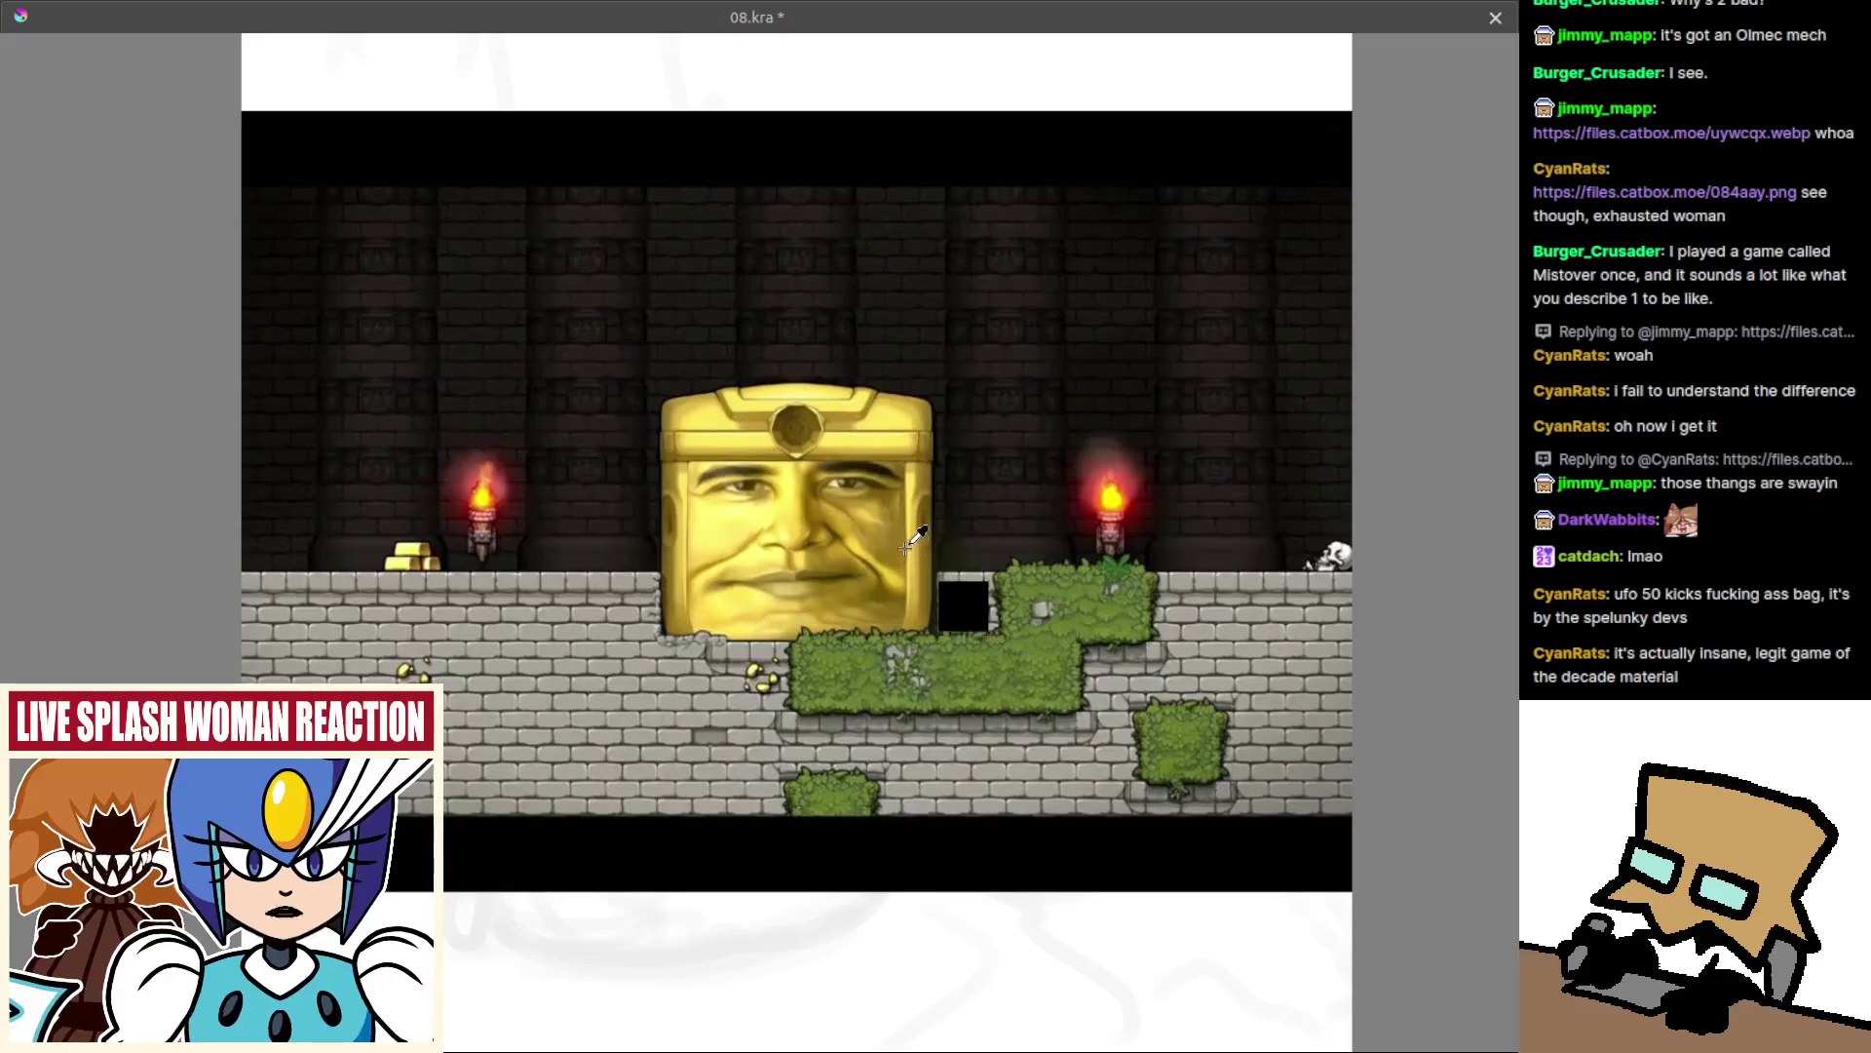
pyautogui.scroll(2, 779, 527)
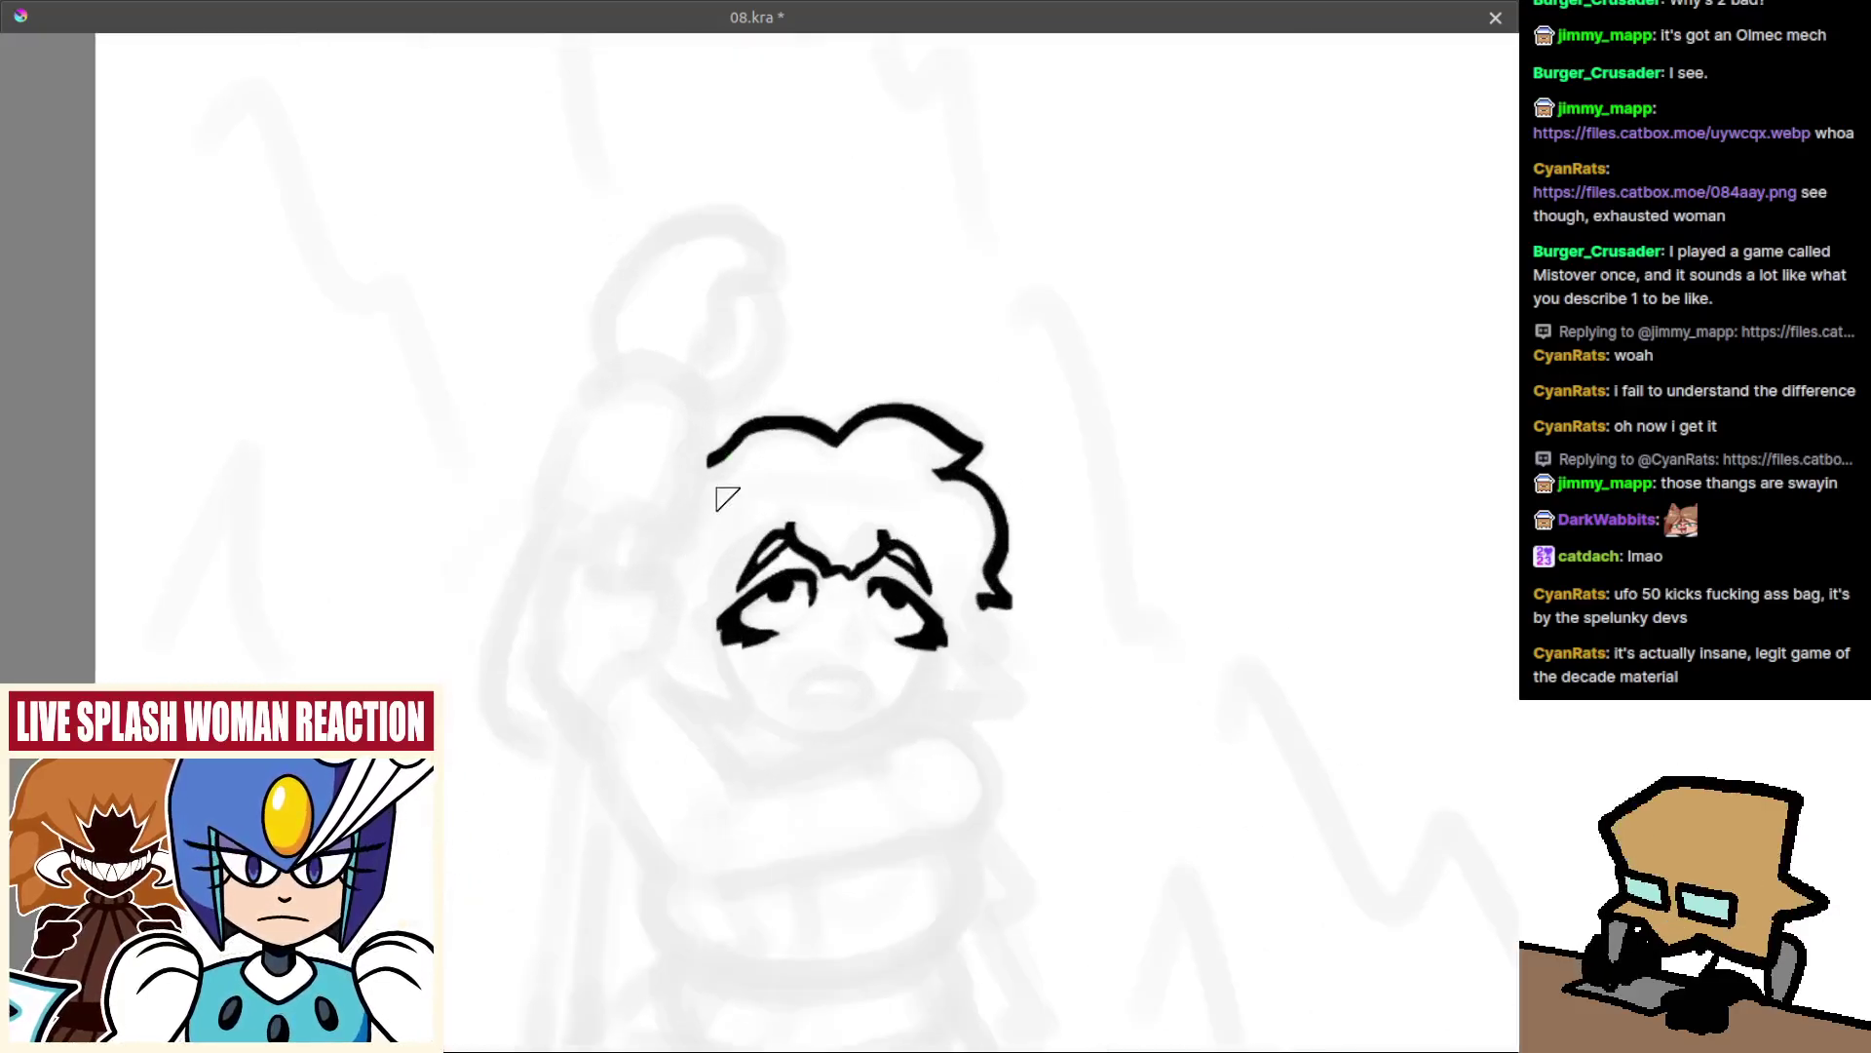
pyautogui.moveTo(715, 492); pyautogui.dragTo(703, 448)
pyautogui.moveTo(807, 614); pyautogui.dragTo(809, 531)
pyautogui.press('m')
pyautogui.scroll(2, 761, 527)
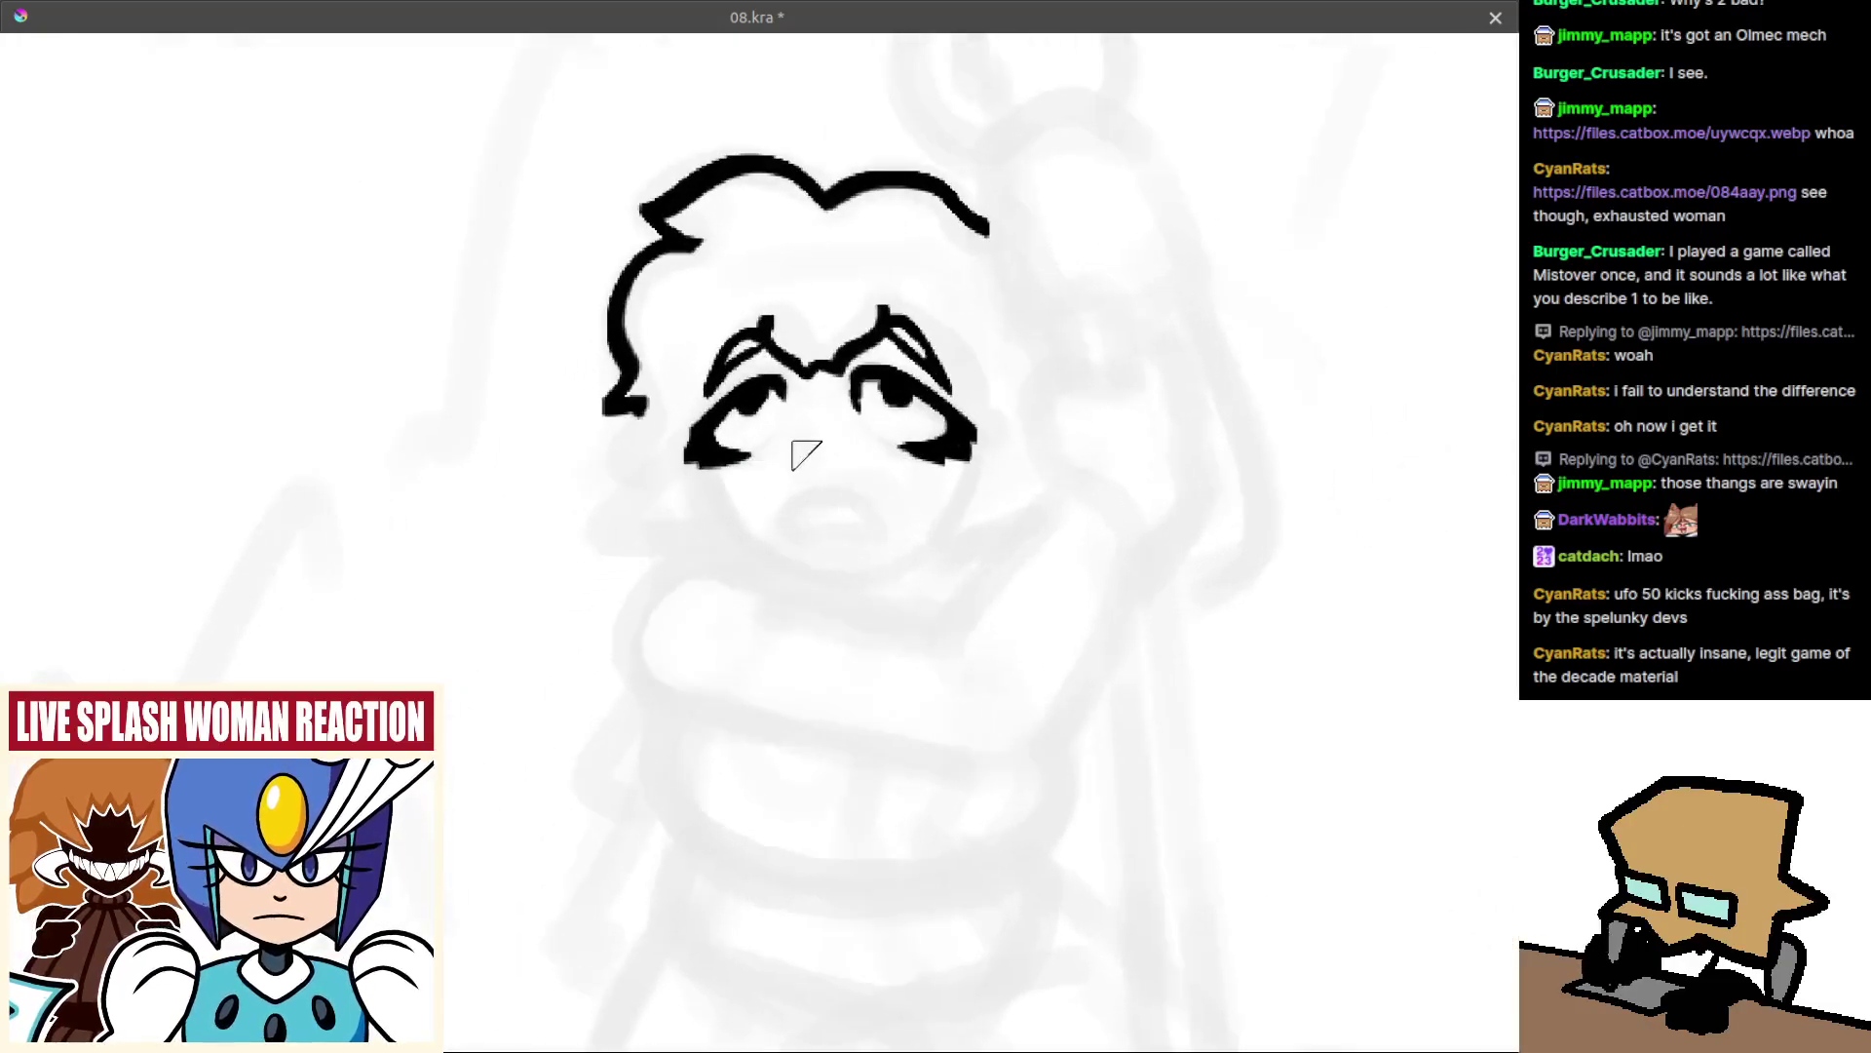
# Ink the upper arc of the small open mouth over the sketch, below the eyes.
pyautogui.keyDown('ctrl'); pyautogui.click(834, 488); pyautogui.keyUp('ctrl')
pyautogui.moveTo(822, 526); pyautogui.dragTo(877, 482)
pyautogui.scroll(1, 776, 555)
pyautogui.press('m')
pyautogui.scroll(2, 931, 506)
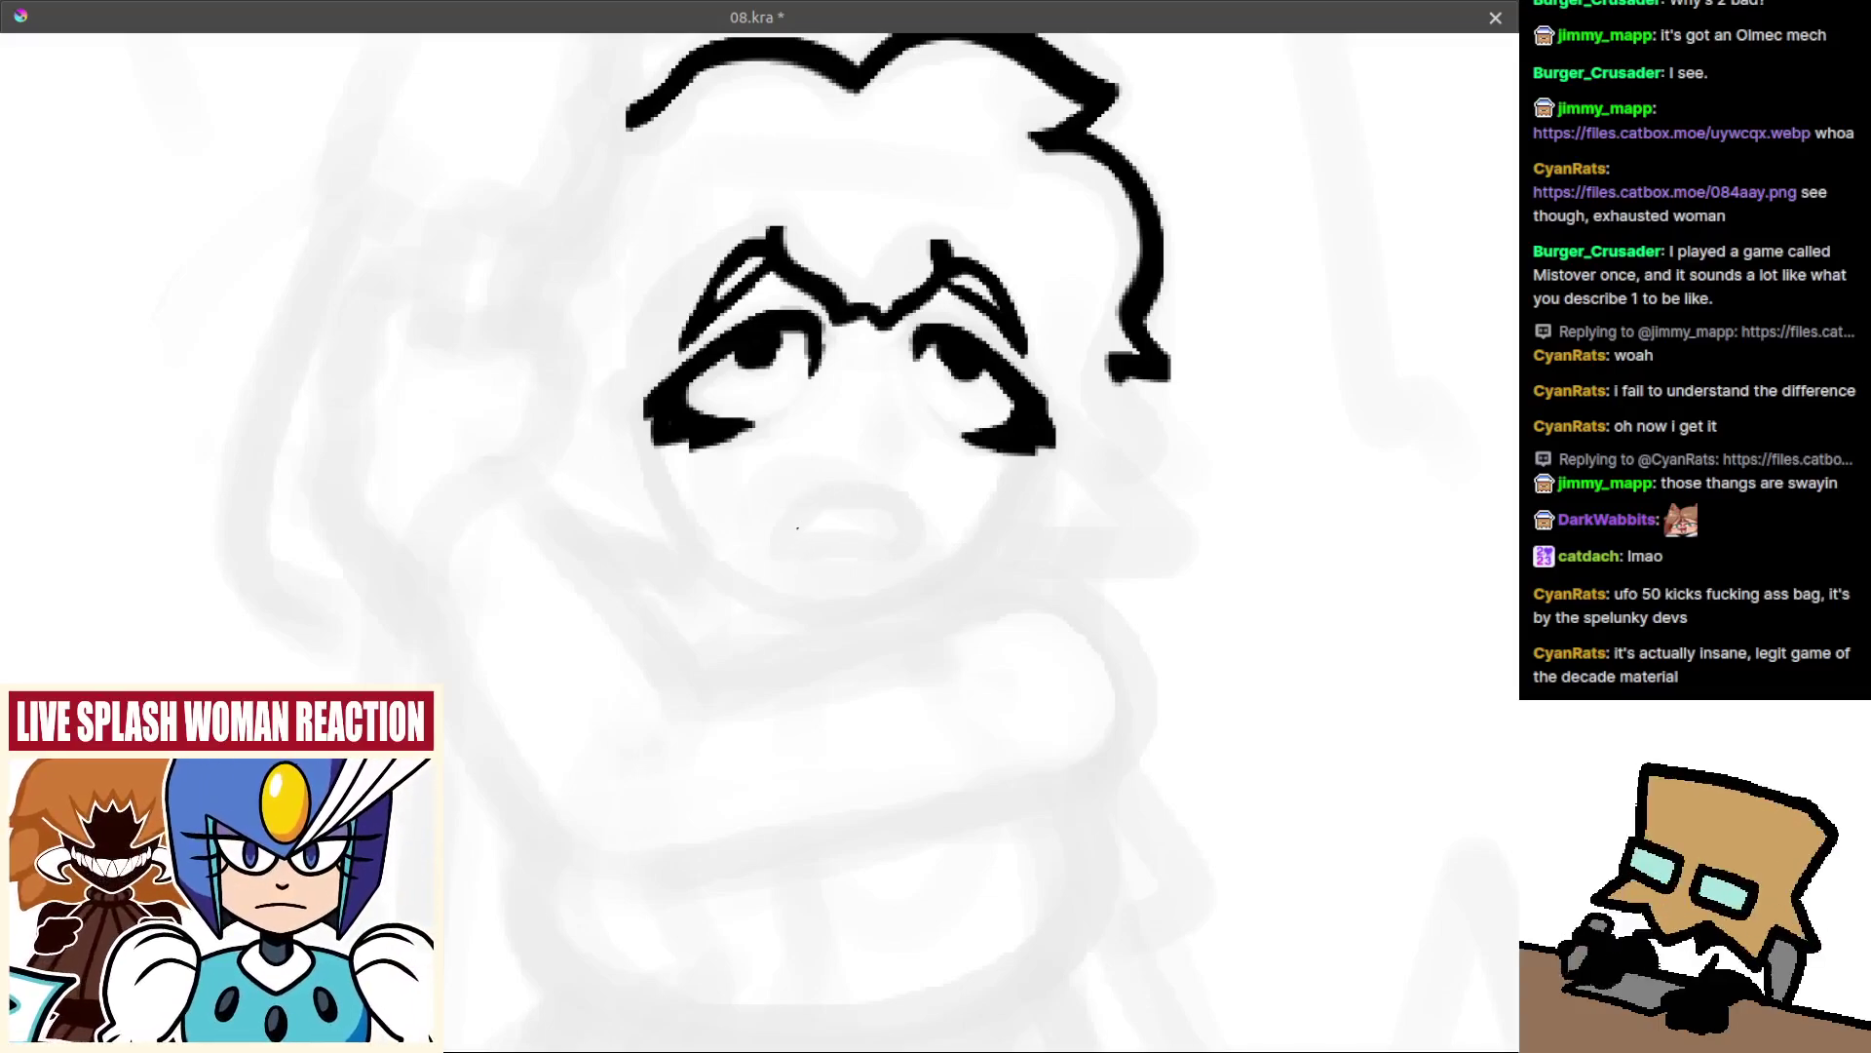
pyautogui.moveTo(855, 488)
pyautogui.mouseDown()
pyautogui.moveTo(805, 499)
pyautogui.moveTo(870, 487)
pyautogui.moveTo(808, 501)
pyautogui.moveTo(885, 508)
pyautogui.moveTo(860, 485)
pyautogui.moveTo(904, 542)
pyautogui.mouseUp()
pyautogui.hotkey('ctrl', 'z')
pyautogui.hotkey('ctrl', 'z')
pyautogui.hotkey('ctrl', 'z')
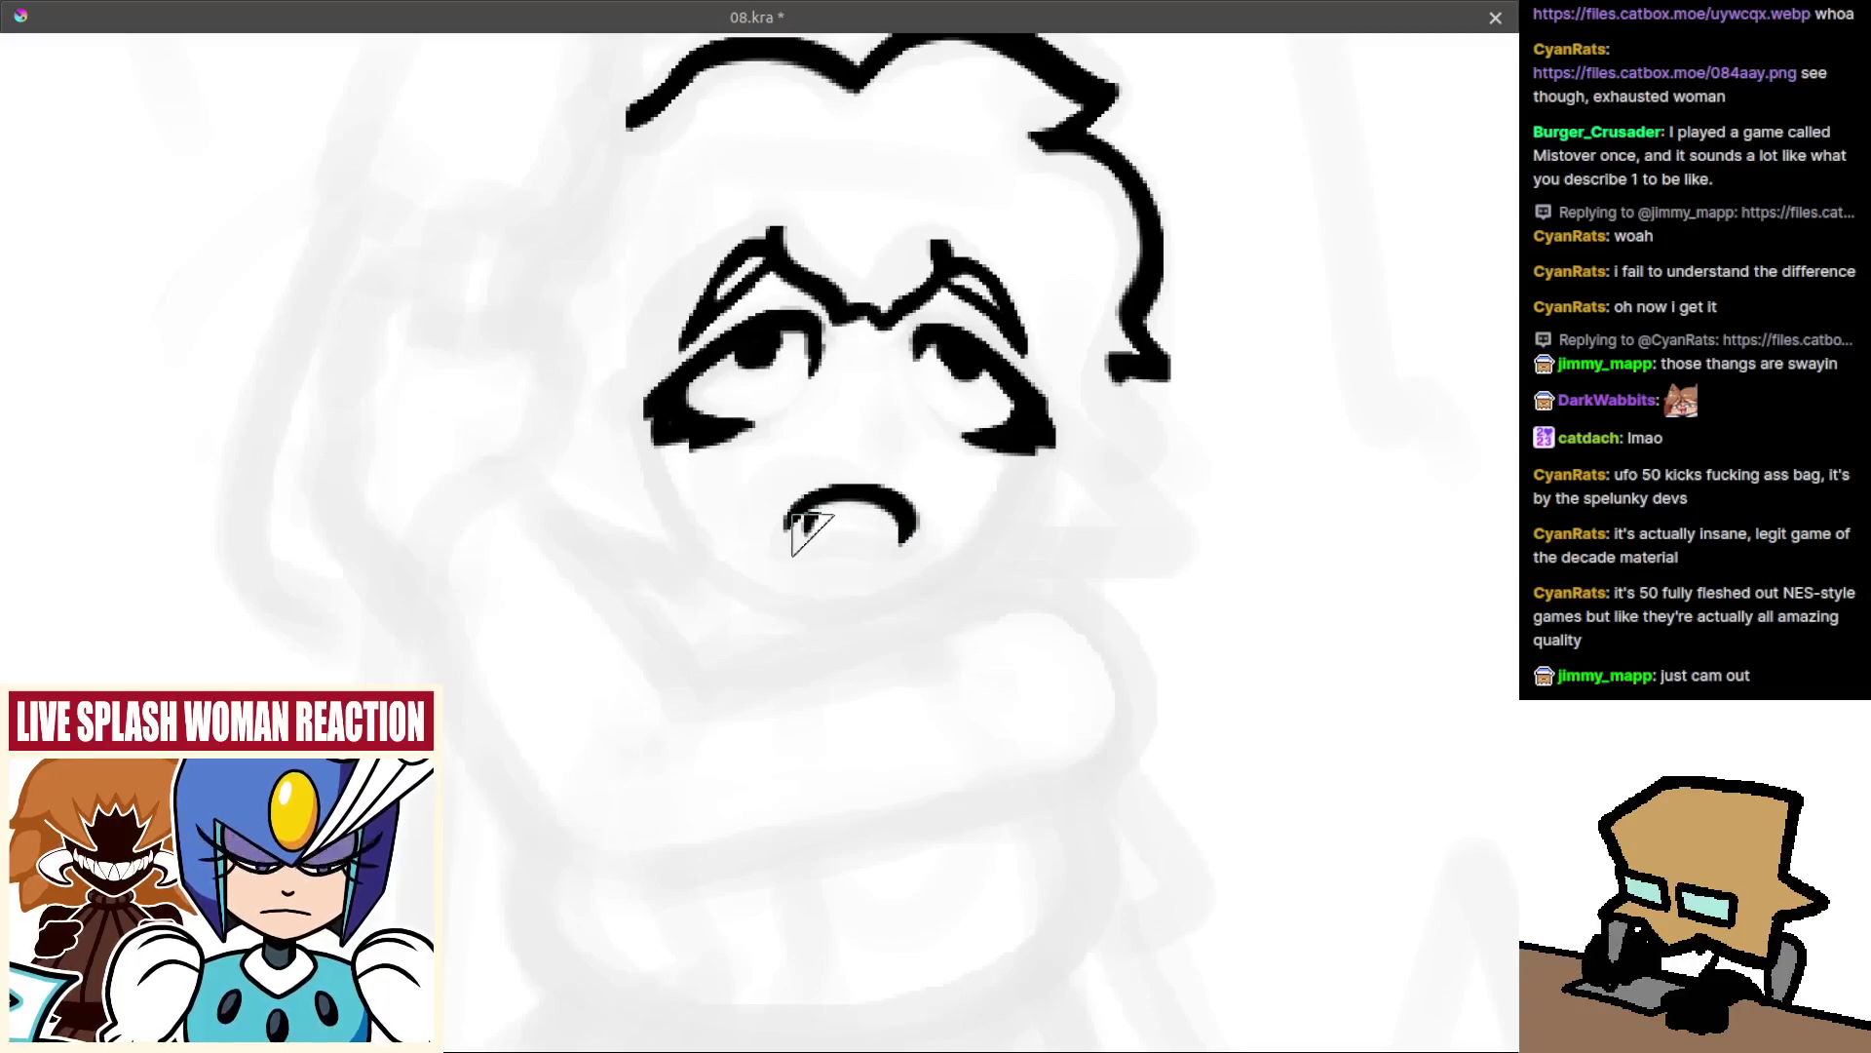
# Ink the mouth's lower edge to close its outline and check it against the whole figure.
pyautogui.moveTo(791, 522)
pyautogui.mouseDown()
pyautogui.moveTo(807, 542)
pyautogui.moveTo(880, 541)
pyautogui.mouseUp()
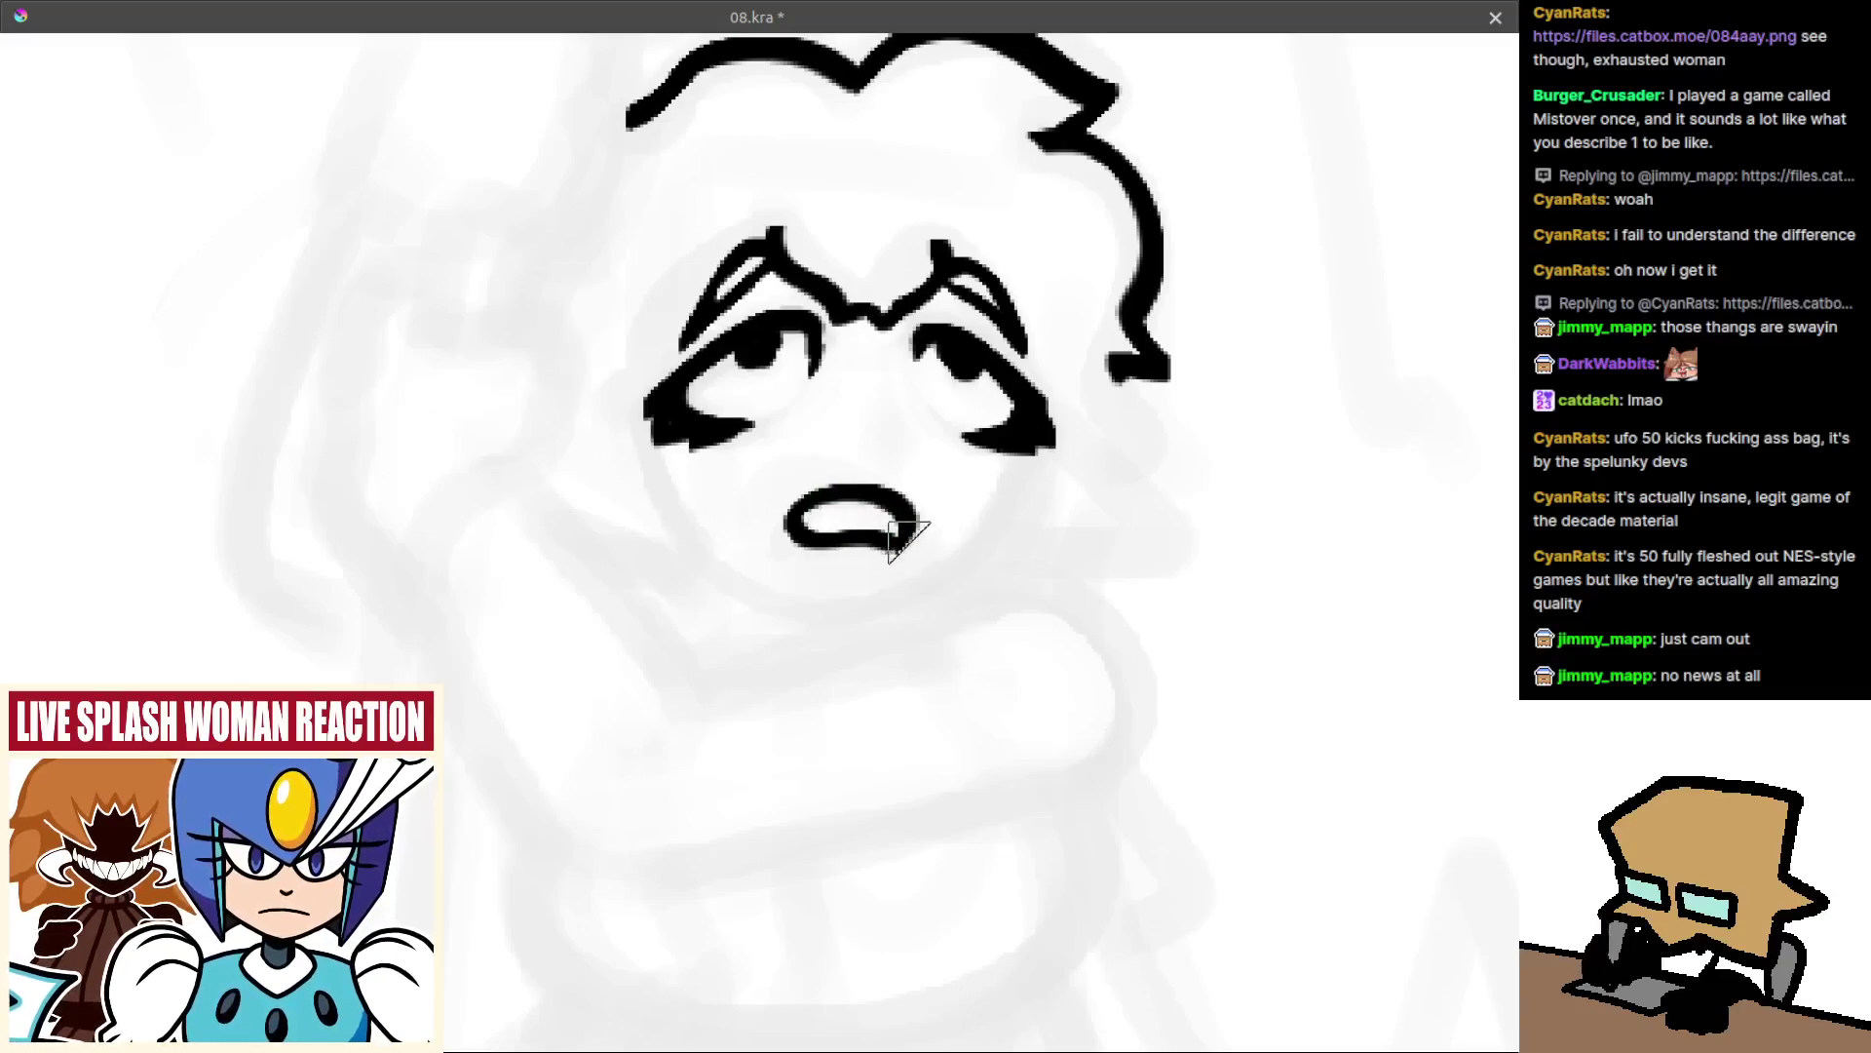
pyautogui.moveTo(910, 455); pyautogui.dragTo(878, 575)
pyautogui.moveTo(916, 504)
pyautogui.mouseDown()
pyautogui.moveTo(961, 367)
pyautogui.moveTo(902, 484)
pyautogui.mouseUp()
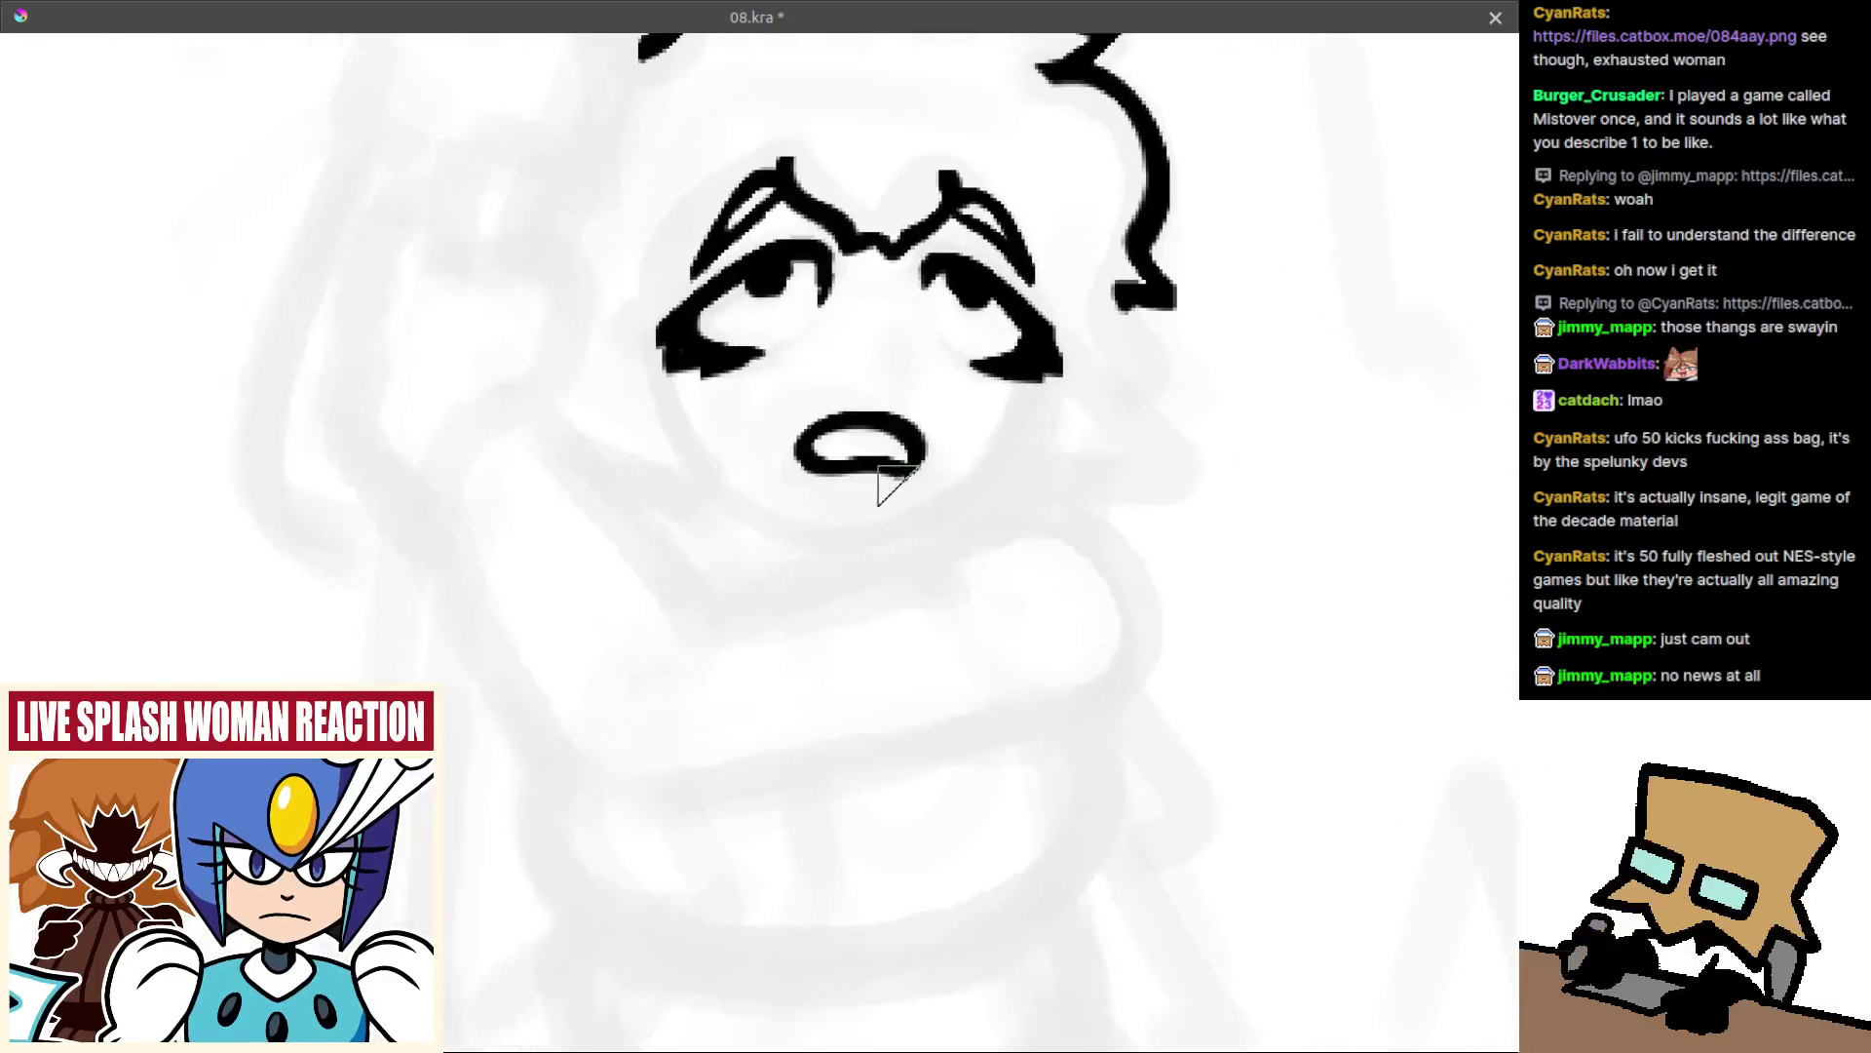
pyautogui.scroll(-5, 909, 474)
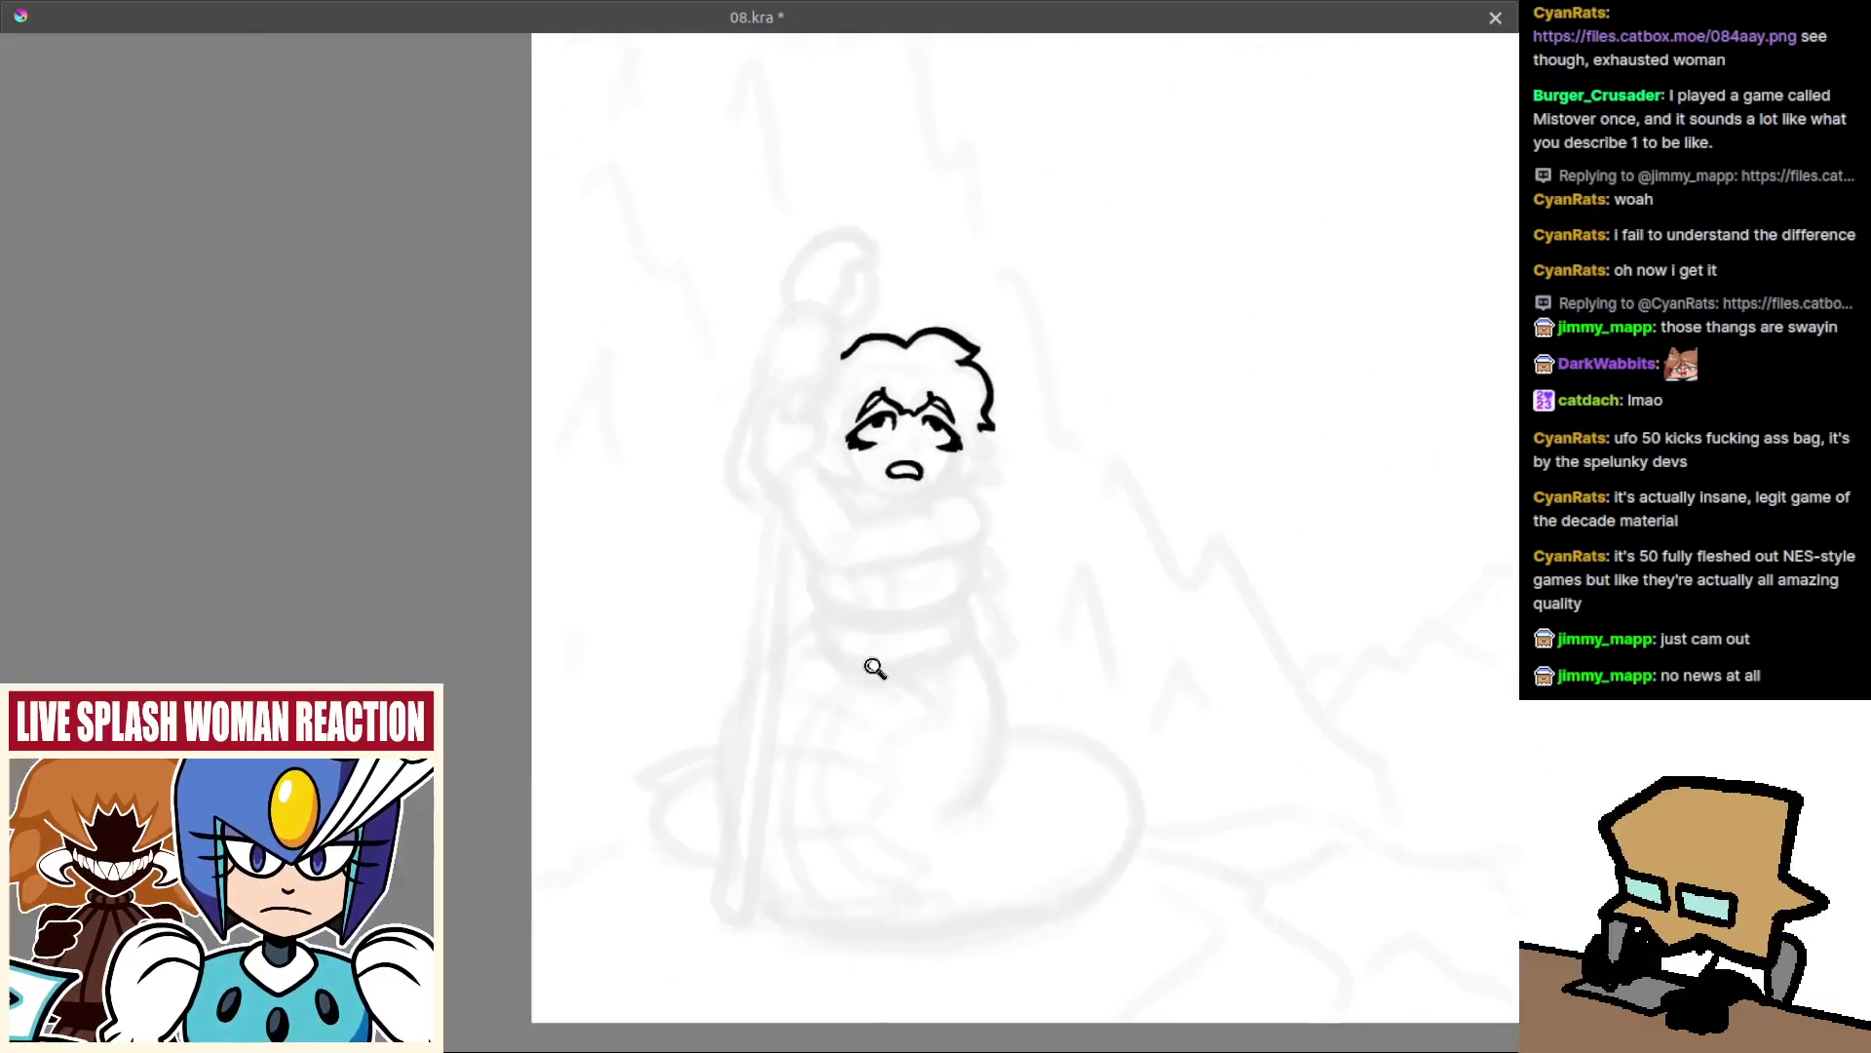
pyautogui.scroll(1, 912, 514)
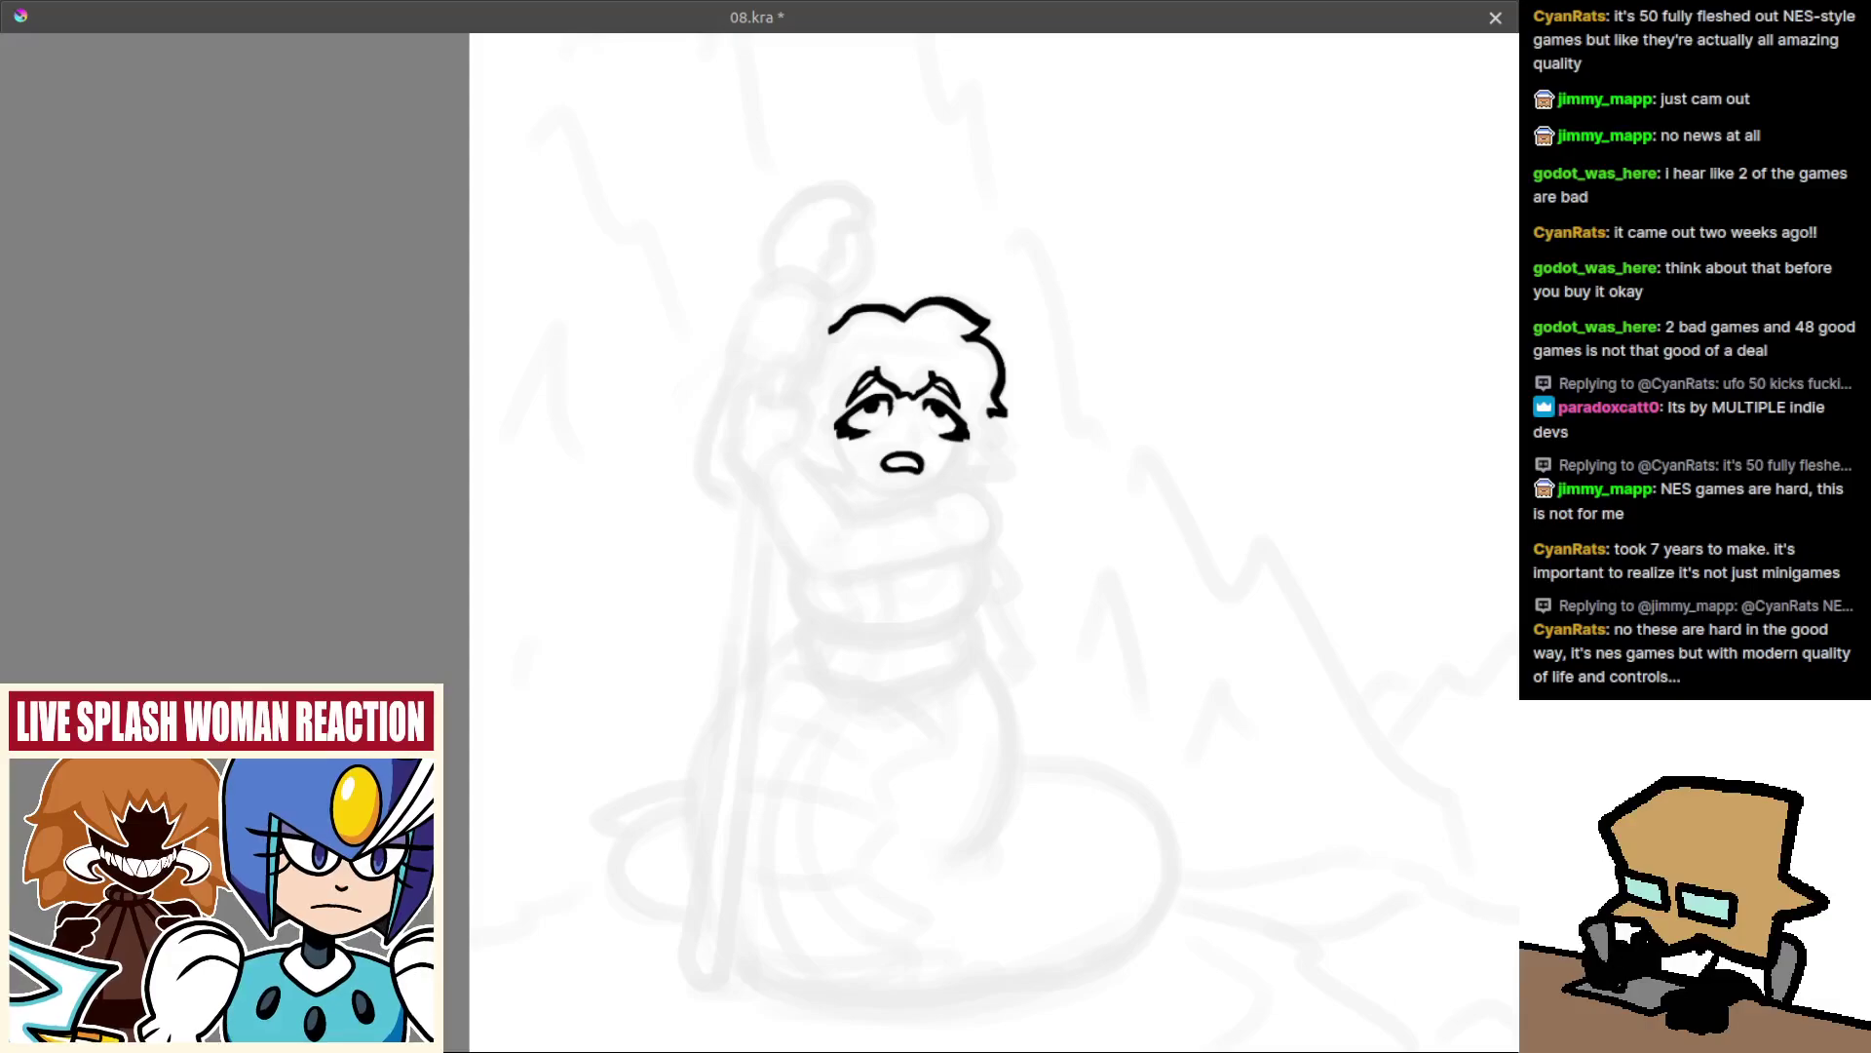
# Show the pixel-art dungeon game screenshot on the canvas, look it over and return to the drawing.
pyautogui.hotkey('ctrl', 'Tab')
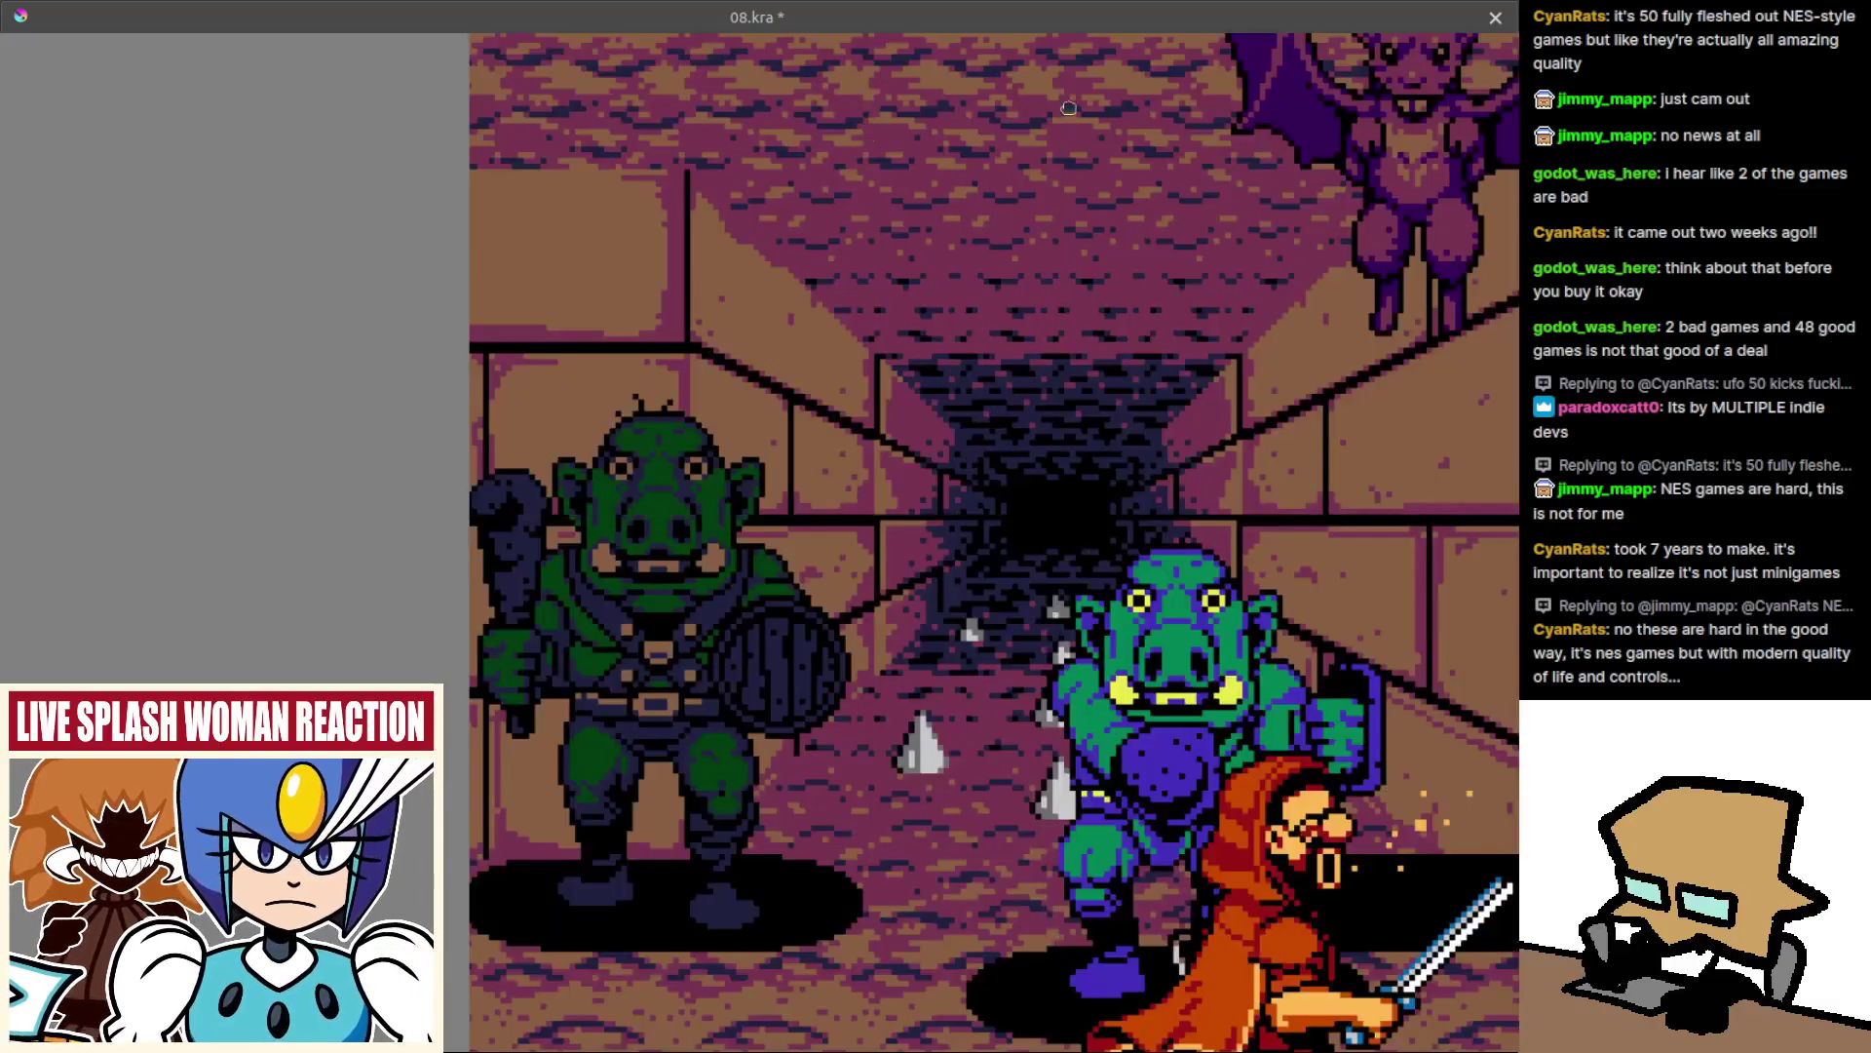
pyautogui.moveTo(989, 270); pyautogui.dragTo(723, 463)
pyautogui.scroll(2, 1014, 290)
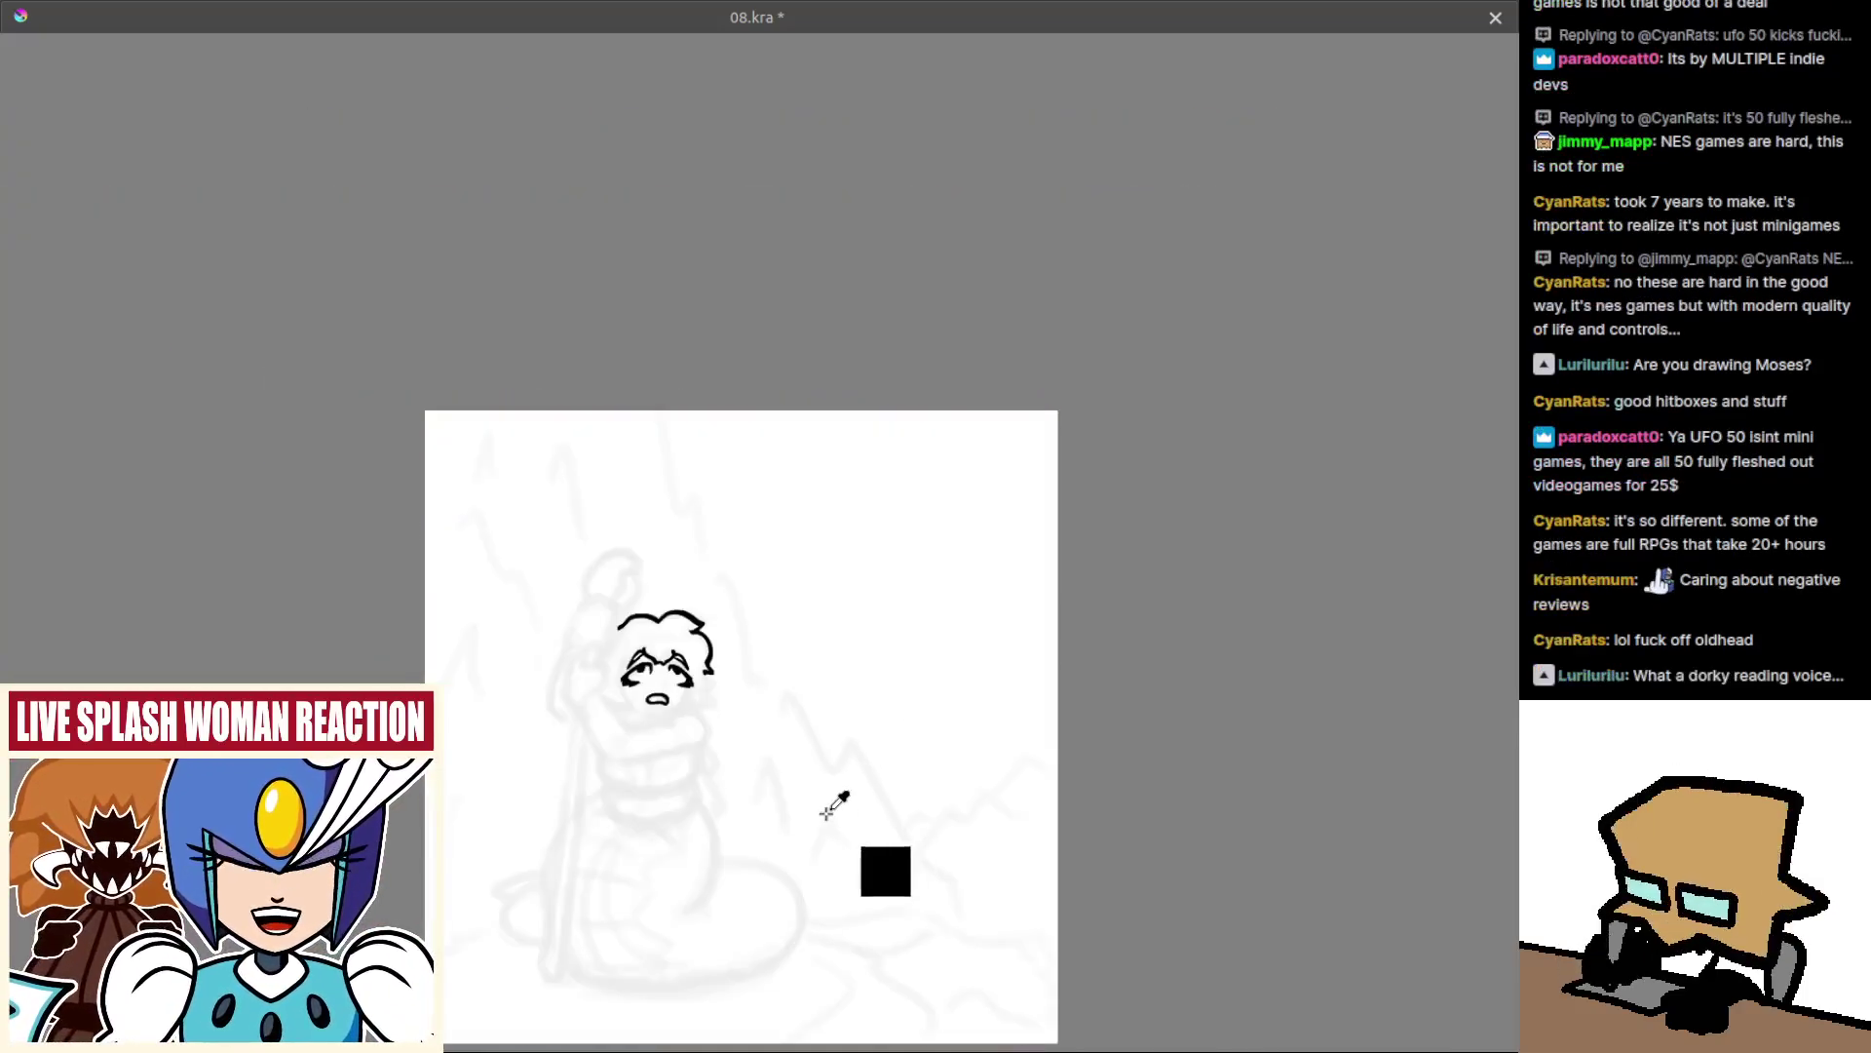
pyautogui.moveTo(809, 790); pyautogui.dragTo(705, 492)
pyautogui.scroll(2, 726, 509)
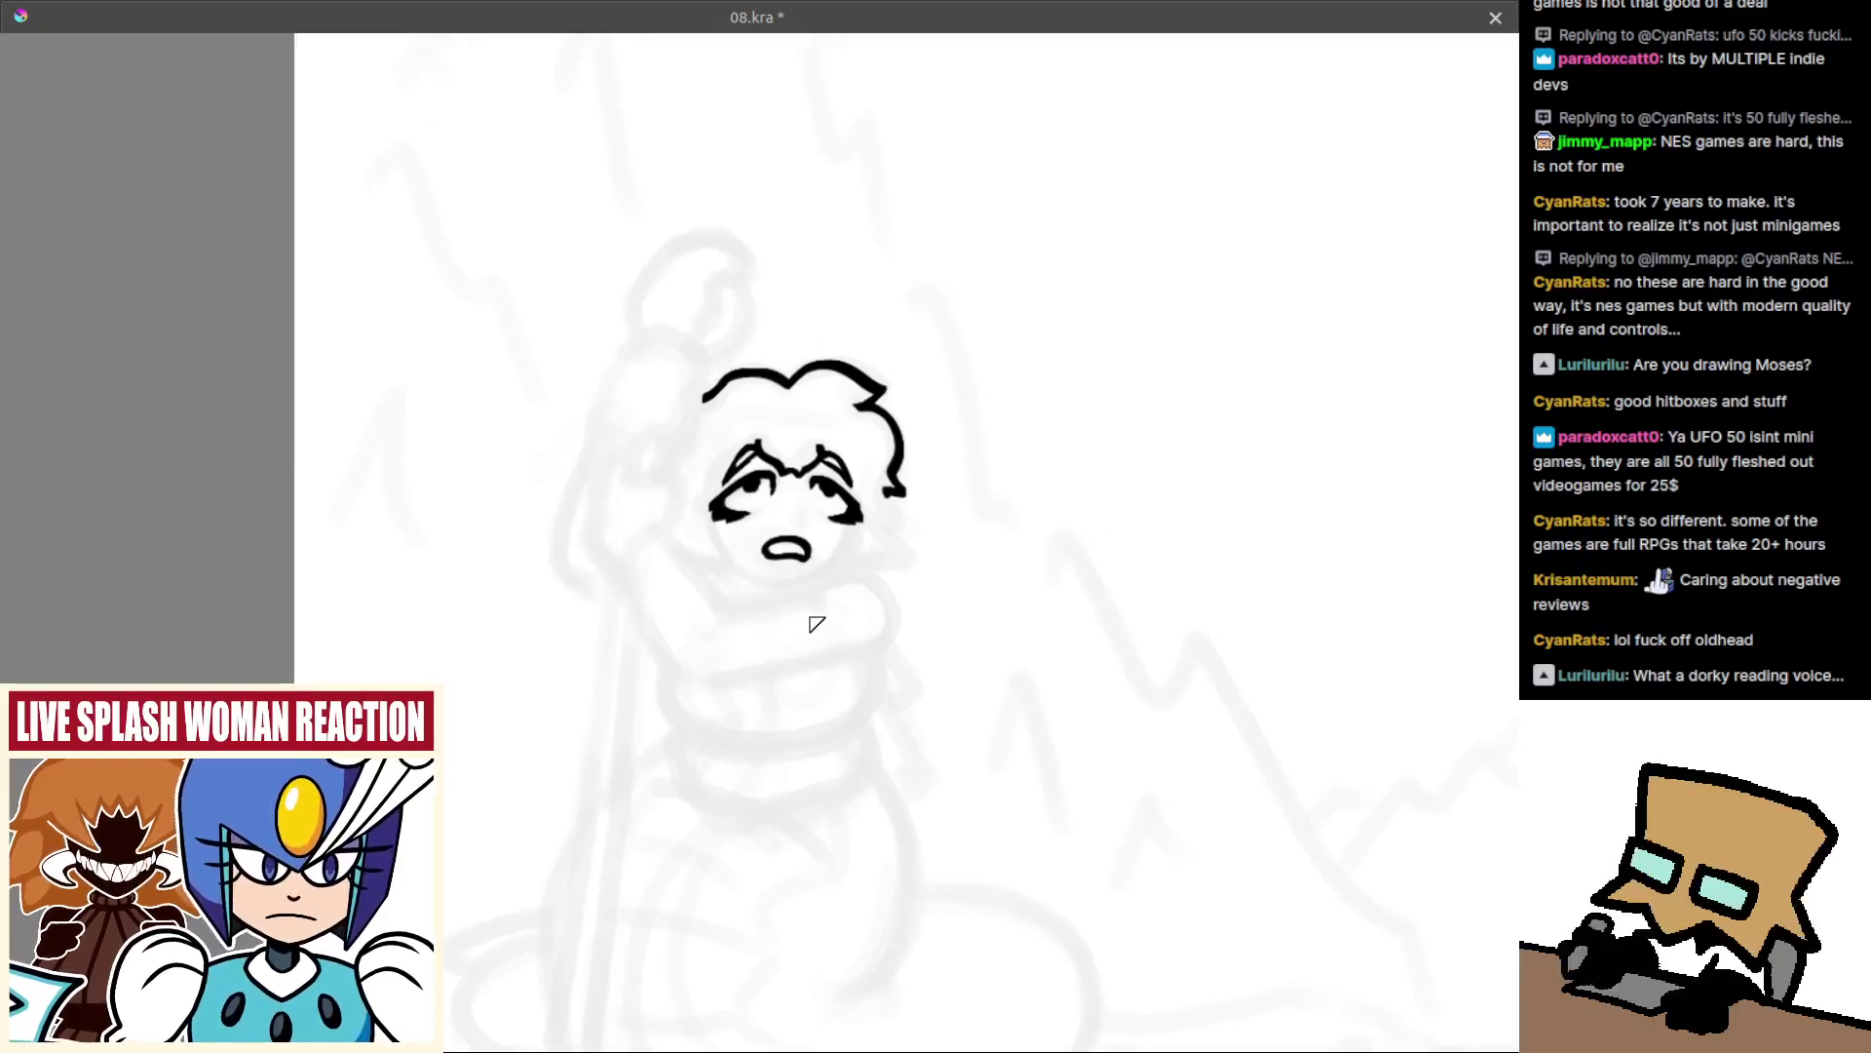
# Try to ink the rounded shoulder below the chin in the mirrored view.
pyautogui.press('m')
pyautogui.scroll(1, 844, 609)
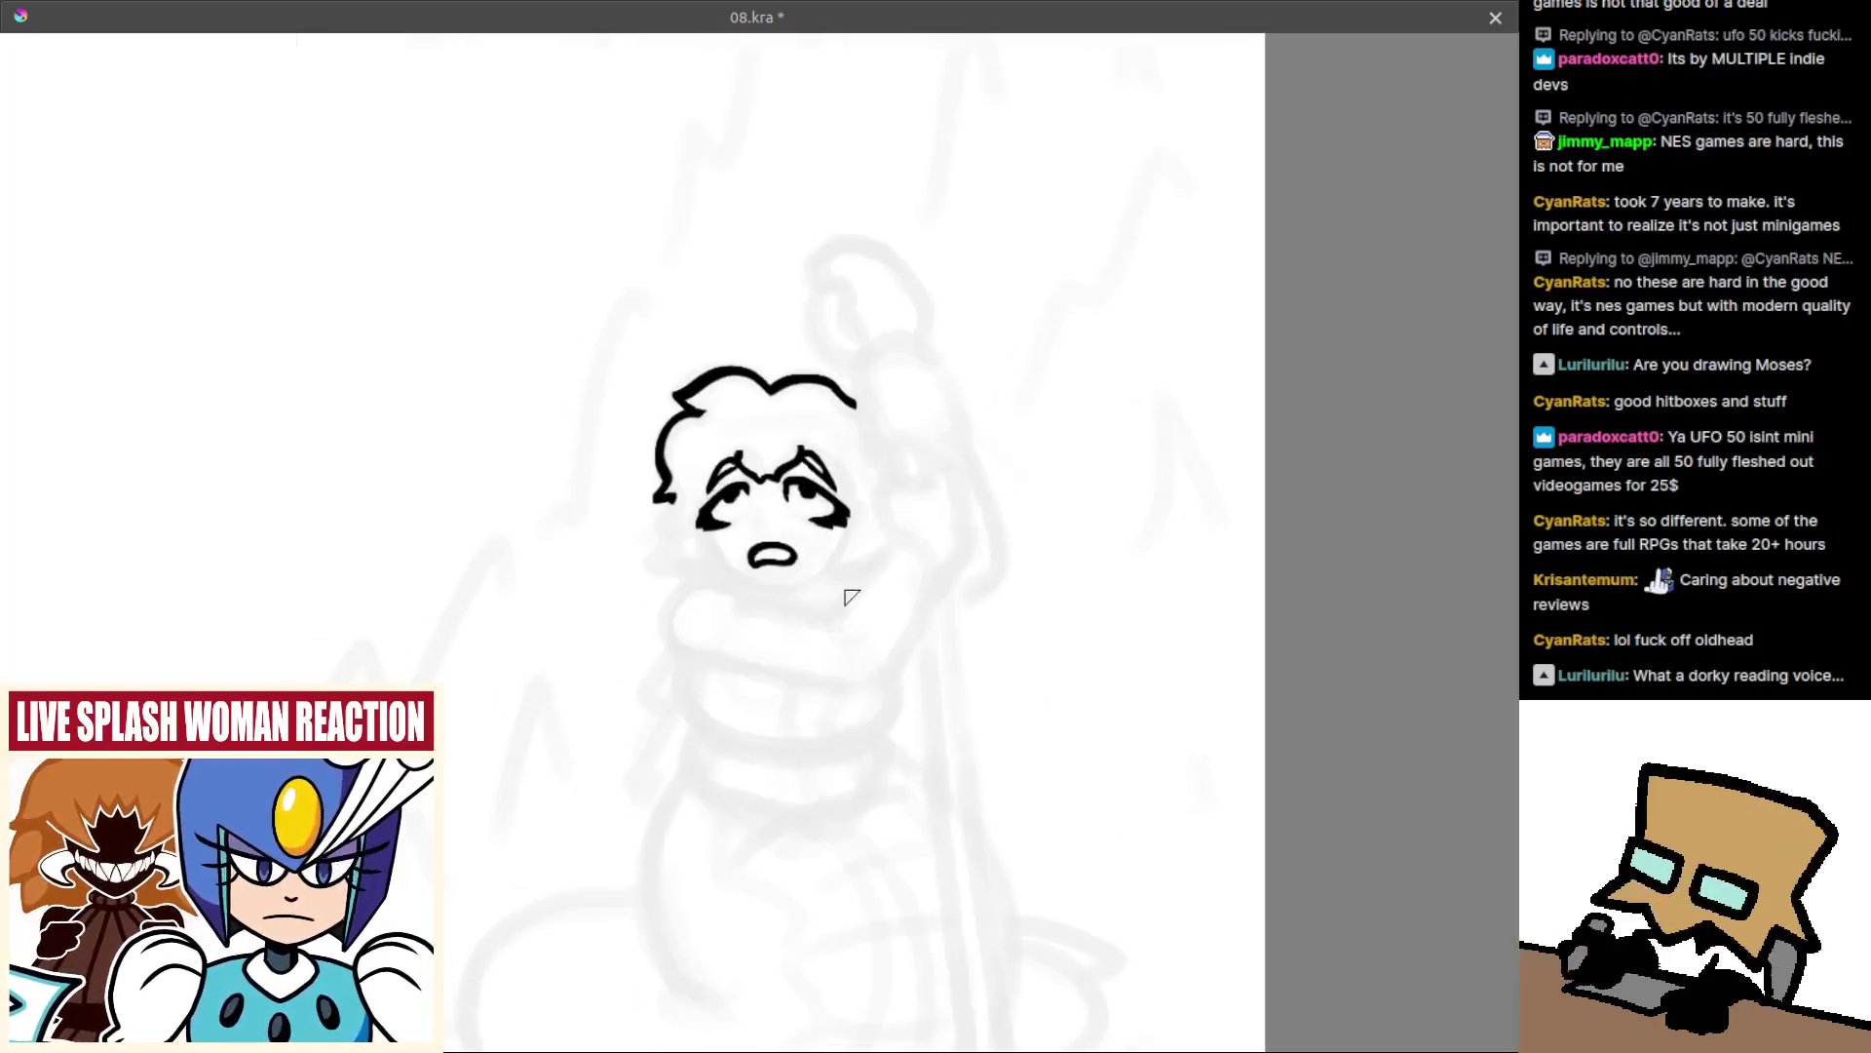
pyautogui.scroll(1, 867, 551)
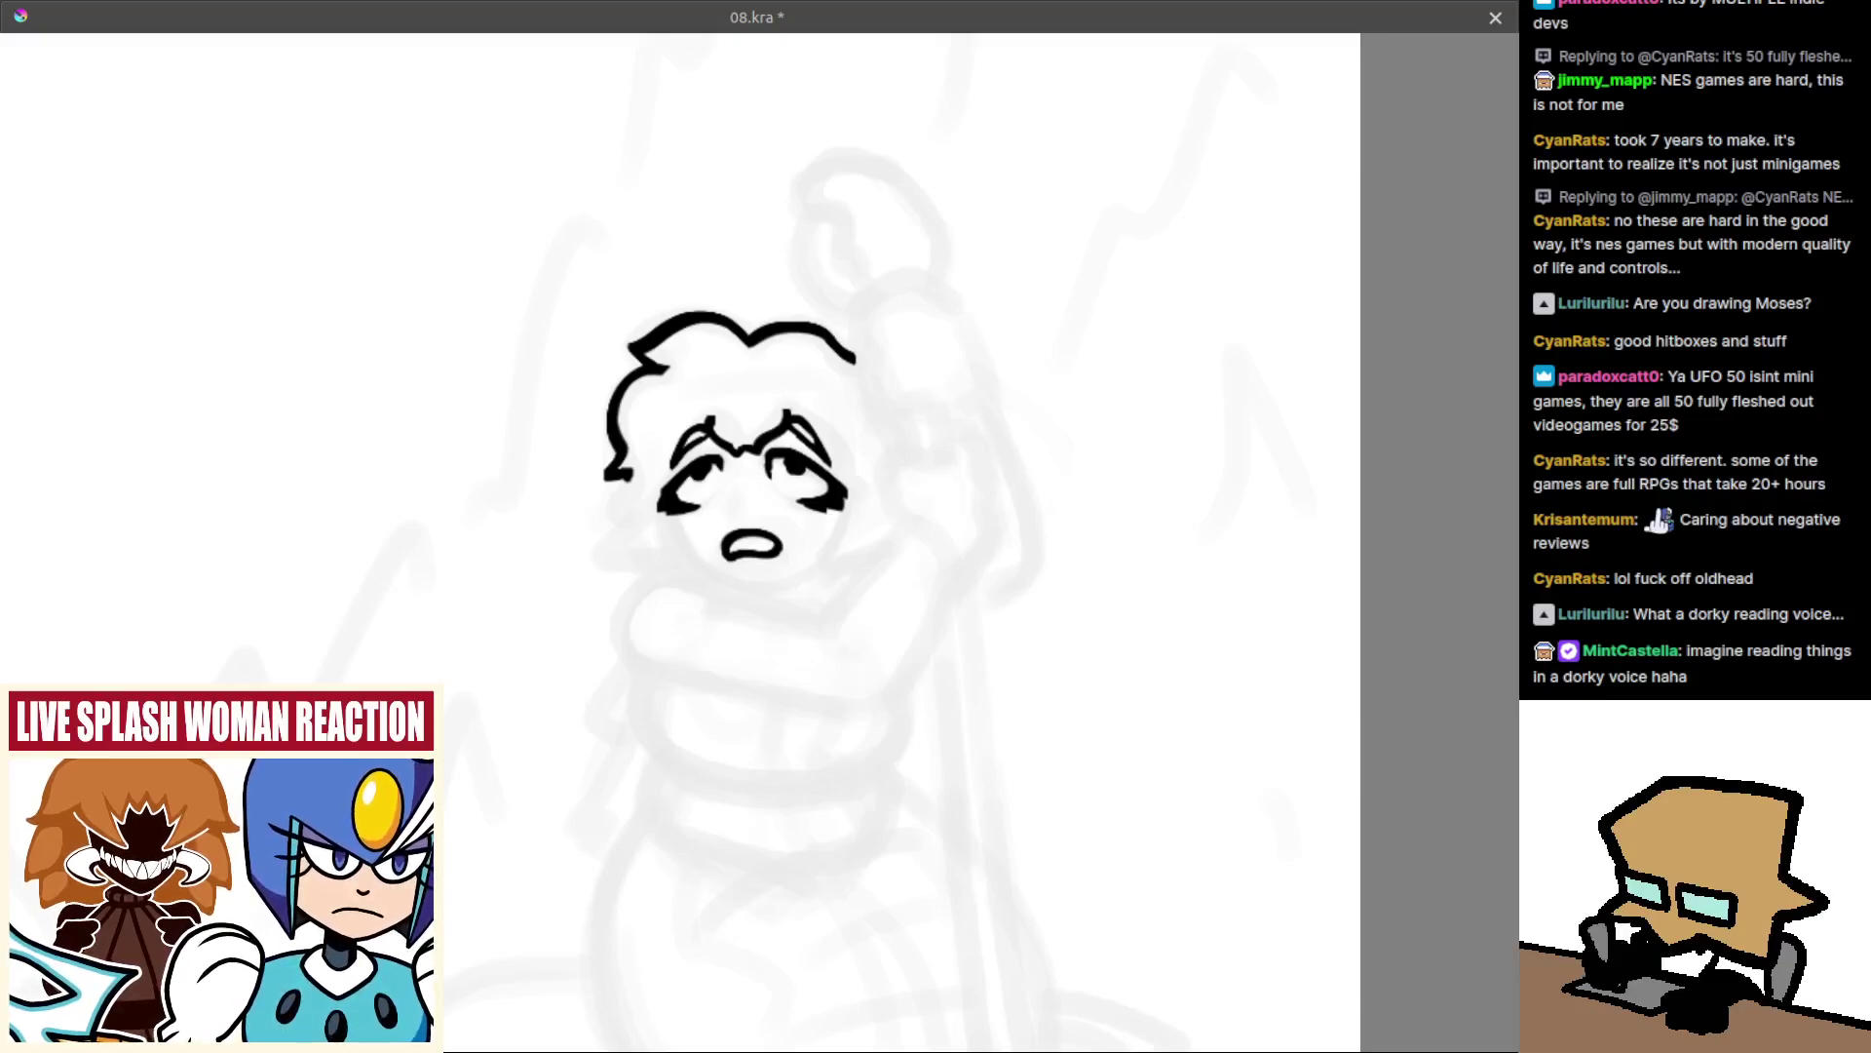
pyautogui.moveTo(779, 567); pyautogui.dragTo(786, 514)
pyautogui.moveTo(749, 646)
pyautogui.mouseDown()
pyautogui.moveTo(773, 593)
pyautogui.moveTo(654, 511)
pyautogui.moveTo(631, 578)
pyautogui.mouseUp()
pyautogui.hotkey('ctrl', 'z')
pyautogui.moveTo(680, 499); pyautogui.dragTo(599, 558)
pyautogui.hotkey('ctrl', 'z')
pyautogui.hotkey('ctrl', 'z')
pyautogui.hotkey('ctrl', 'z')
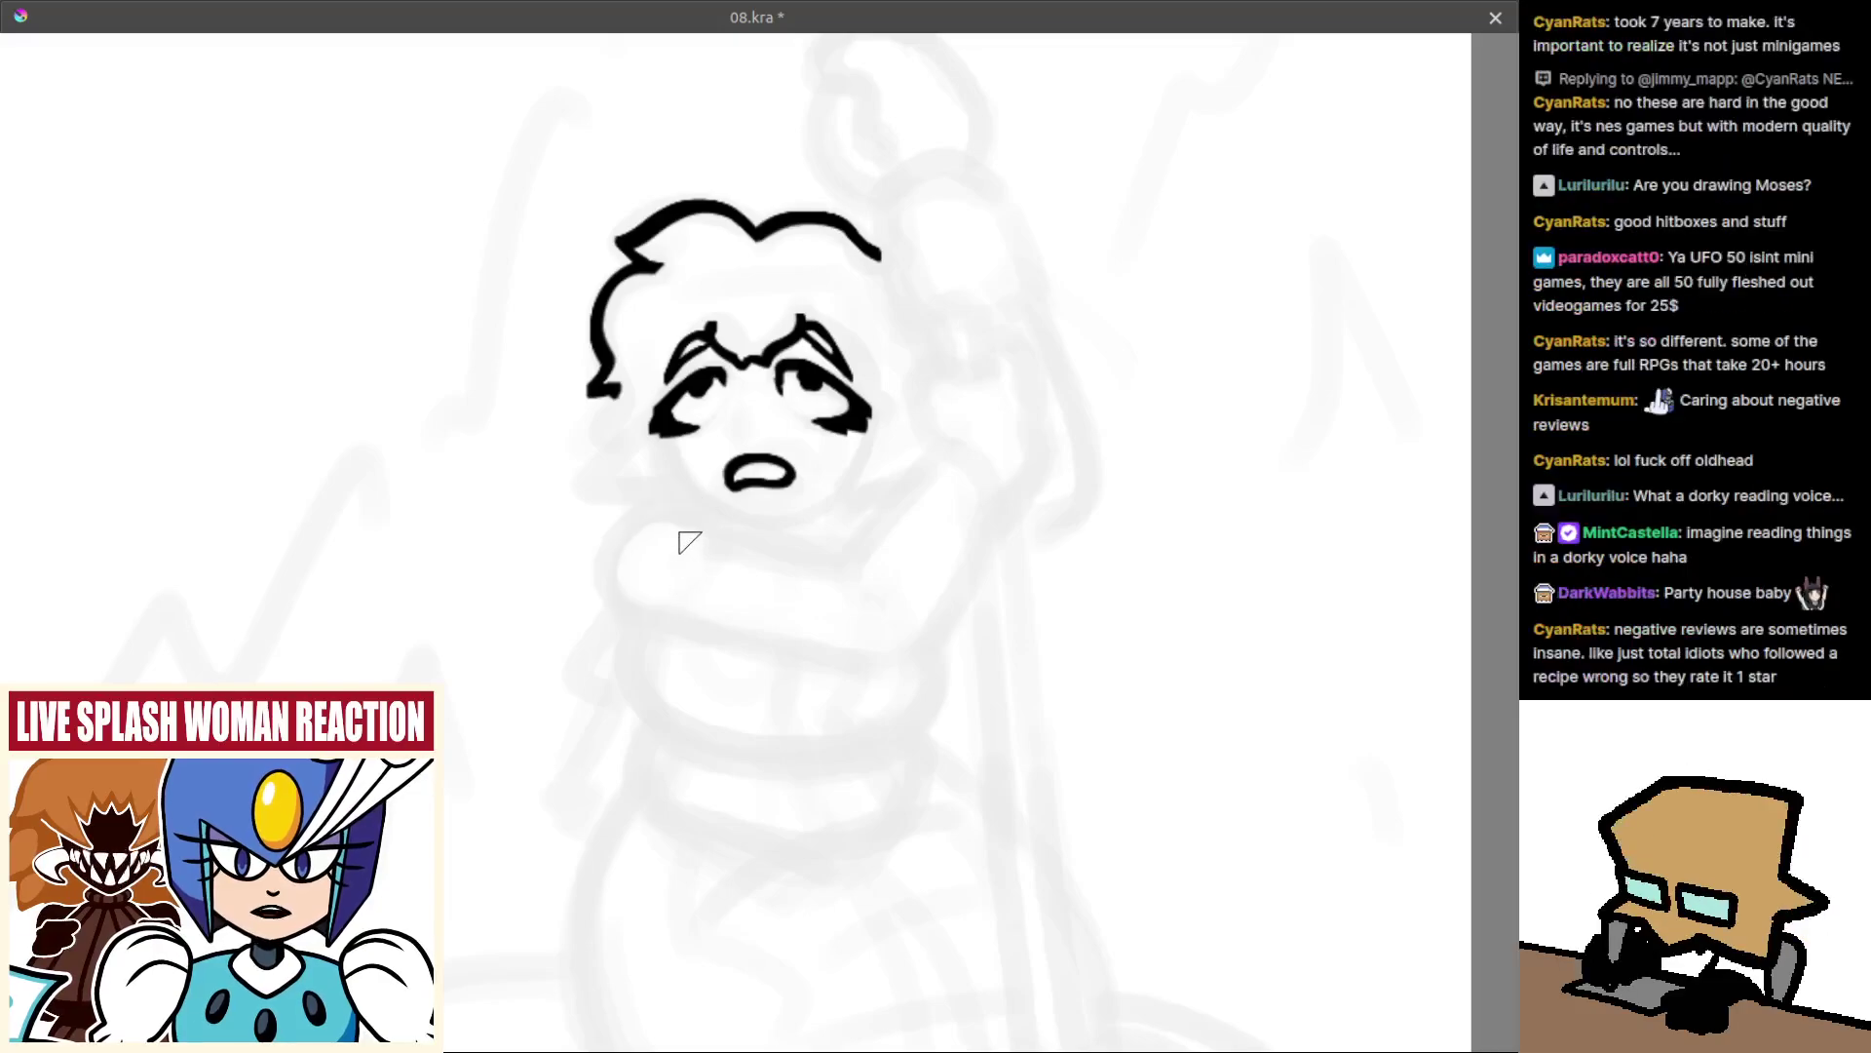
# Ink the rounded shoulder curve beside and below the chin in the unmirrored view.
pyautogui.moveTo(702, 519); pyautogui.dragTo(651, 630)
pyautogui.press('m')
pyautogui.moveTo(752, 563)
pyautogui.mouseDown()
pyautogui.moveTo(811, 534)
pyautogui.moveTo(776, 526)
pyautogui.moveTo(892, 545)
pyautogui.moveTo(913, 480)
pyautogui.moveTo(959, 589)
pyautogui.mouseUp()
pyautogui.hotkey('ctrl', 'z')
pyautogui.hotkey('ctrl', 'z')
pyautogui.hotkey('ctrl', 'z')
pyautogui.moveTo(855, 493)
pyautogui.mouseDown()
pyautogui.moveTo(916, 469)
pyautogui.moveTo(892, 582)
pyautogui.moveTo(956, 533)
pyautogui.moveTo(880, 578)
pyautogui.moveTo(965, 557)
pyautogui.mouseUp()
pyautogui.hotkey('ctrl', 'z')
pyautogui.hotkey('ctrl', 'z')
pyautogui.hotkey('ctrl', 'z')
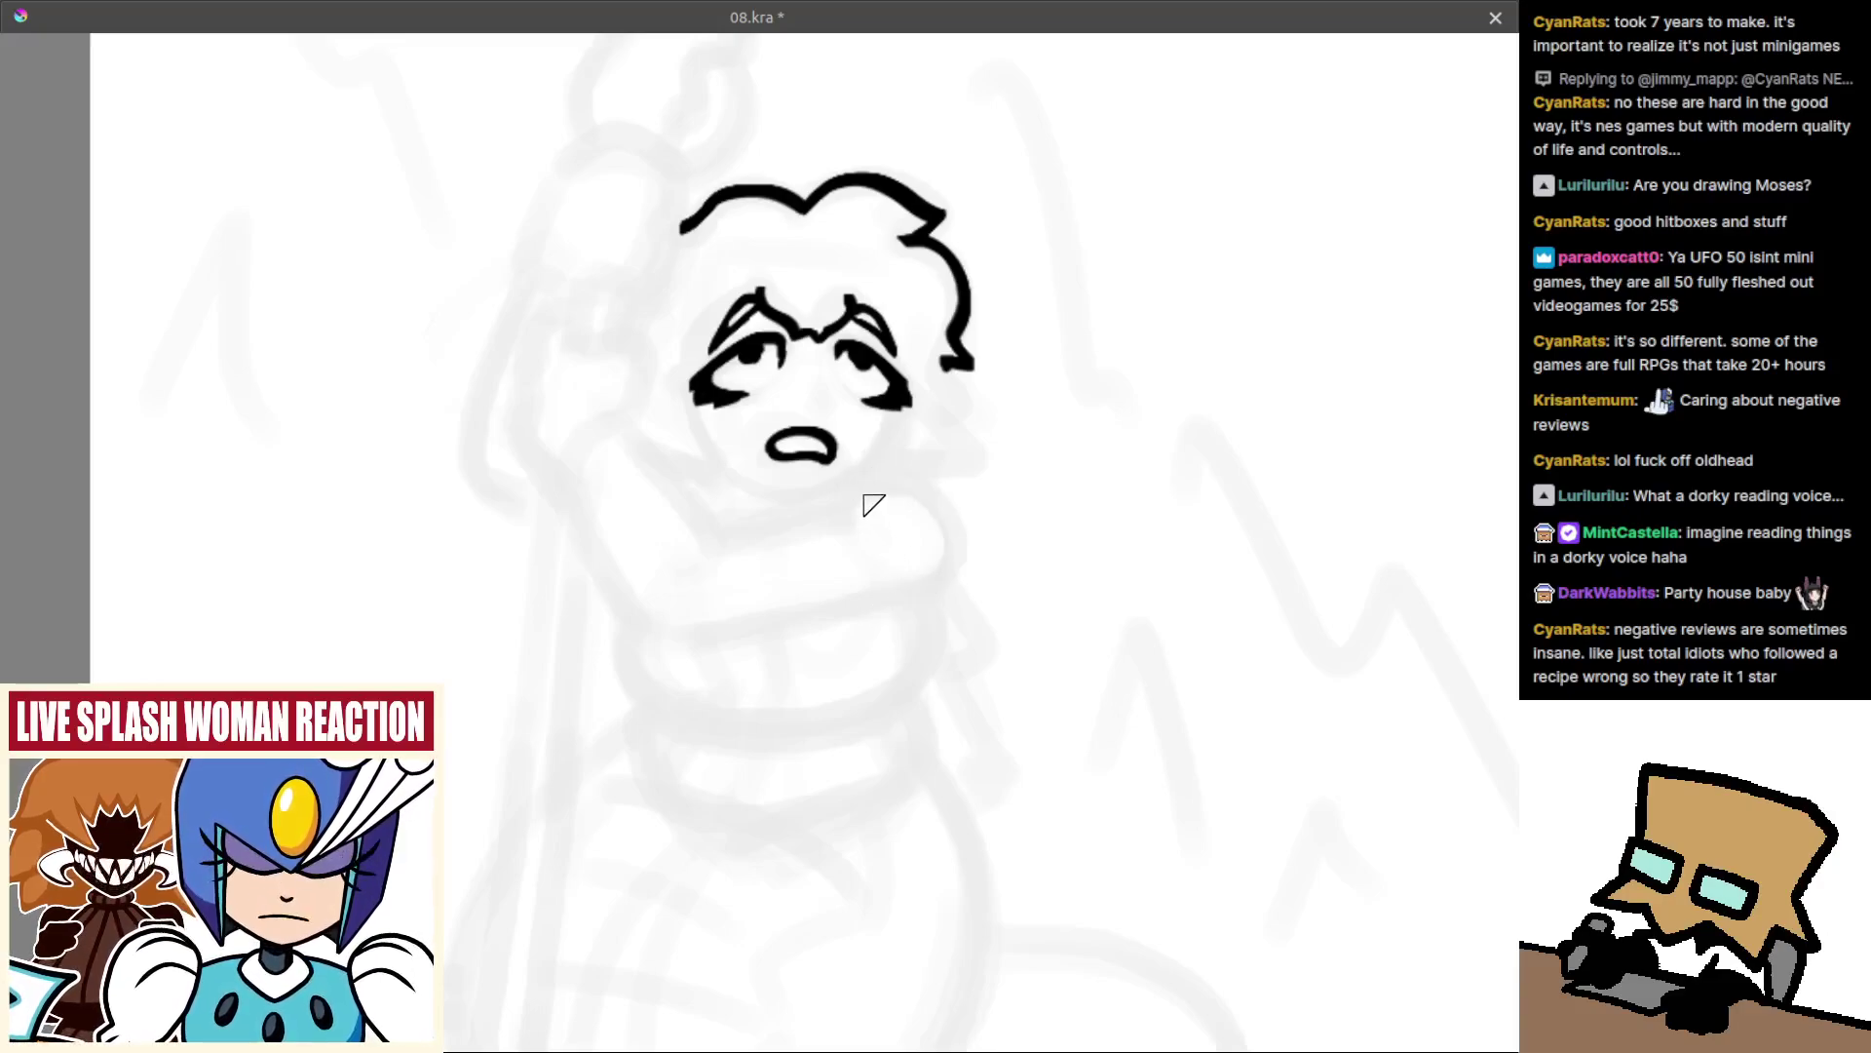
pyautogui.moveTo(841, 504)
pyautogui.mouseDown()
pyautogui.moveTo(906, 477)
pyautogui.moveTo(953, 524)
pyautogui.moveTo(891, 596)
pyautogui.moveTo(869, 564)
pyautogui.mouseUp()
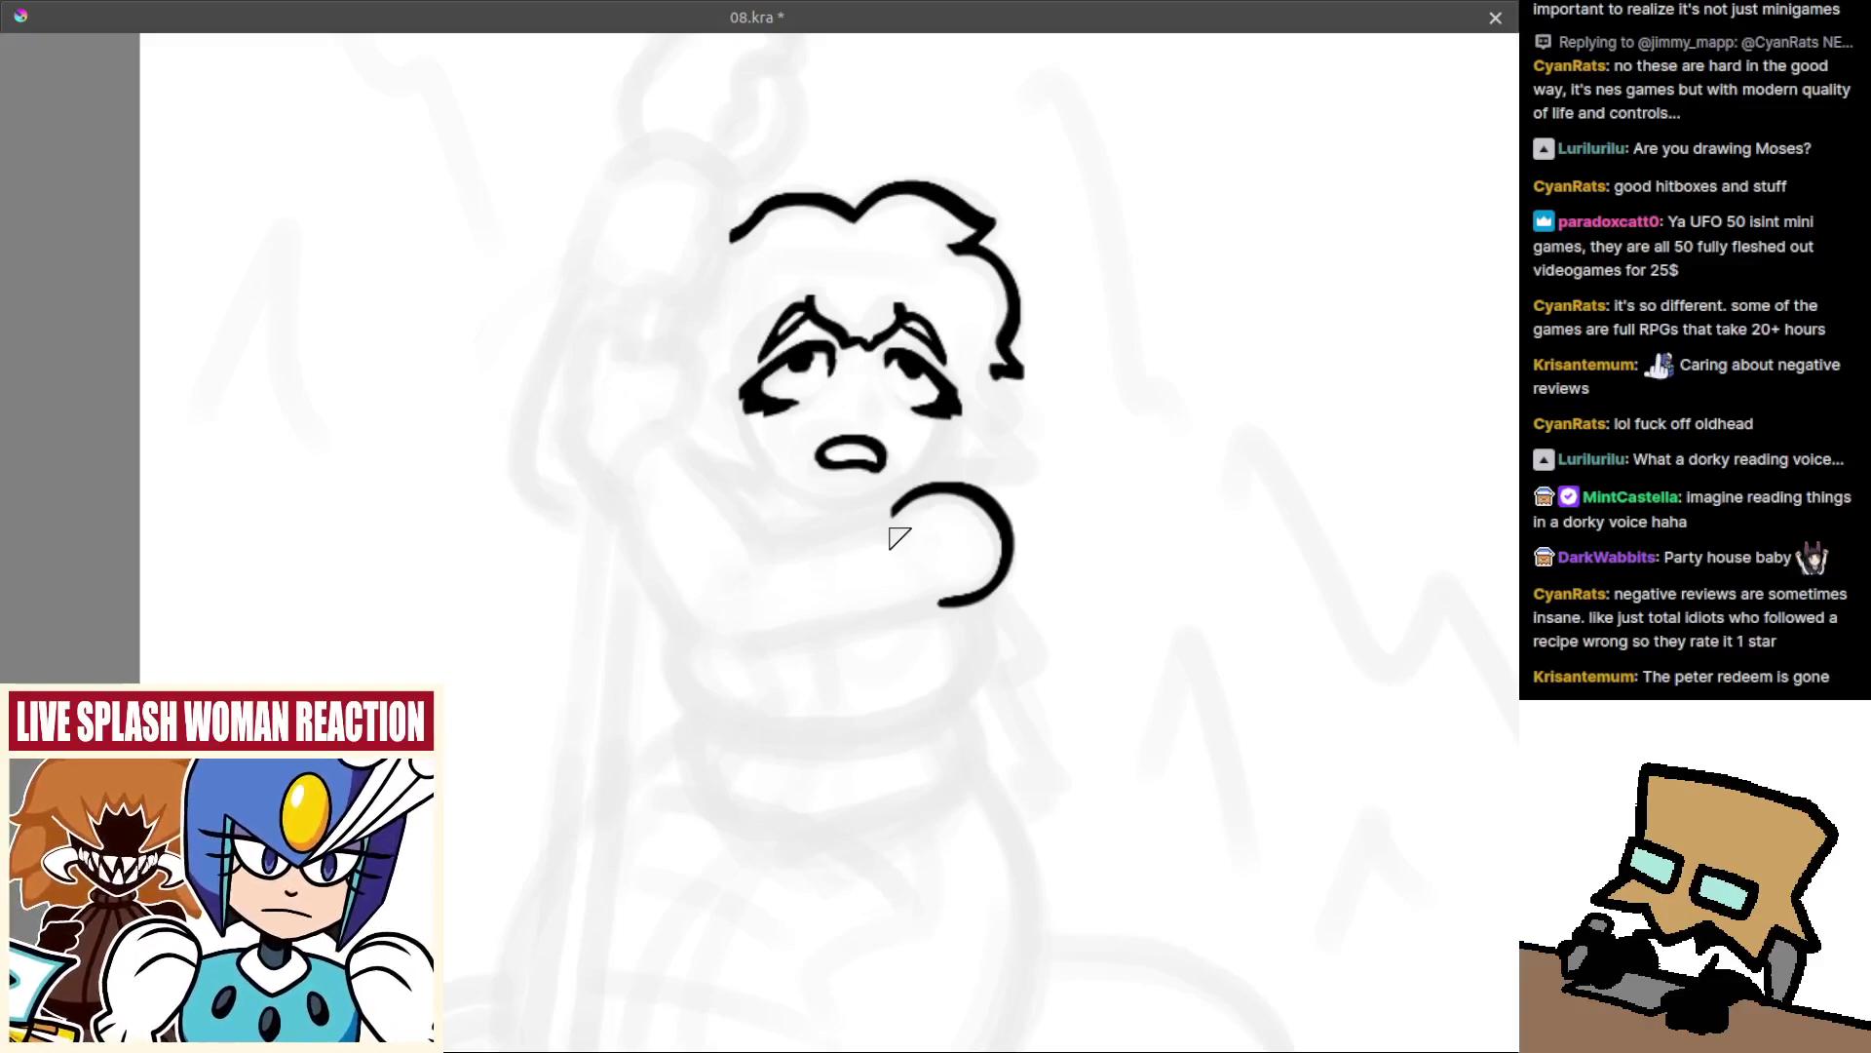
# Rotate the canvas and ink the upper arm's inner edge running from the shoulder curve toward the elbow crease.
pyautogui.keyDown('shift'); pyautogui.moveTo(935, 509); pyautogui.dragTo(846, 340); pyautogui.keyUp('shift')
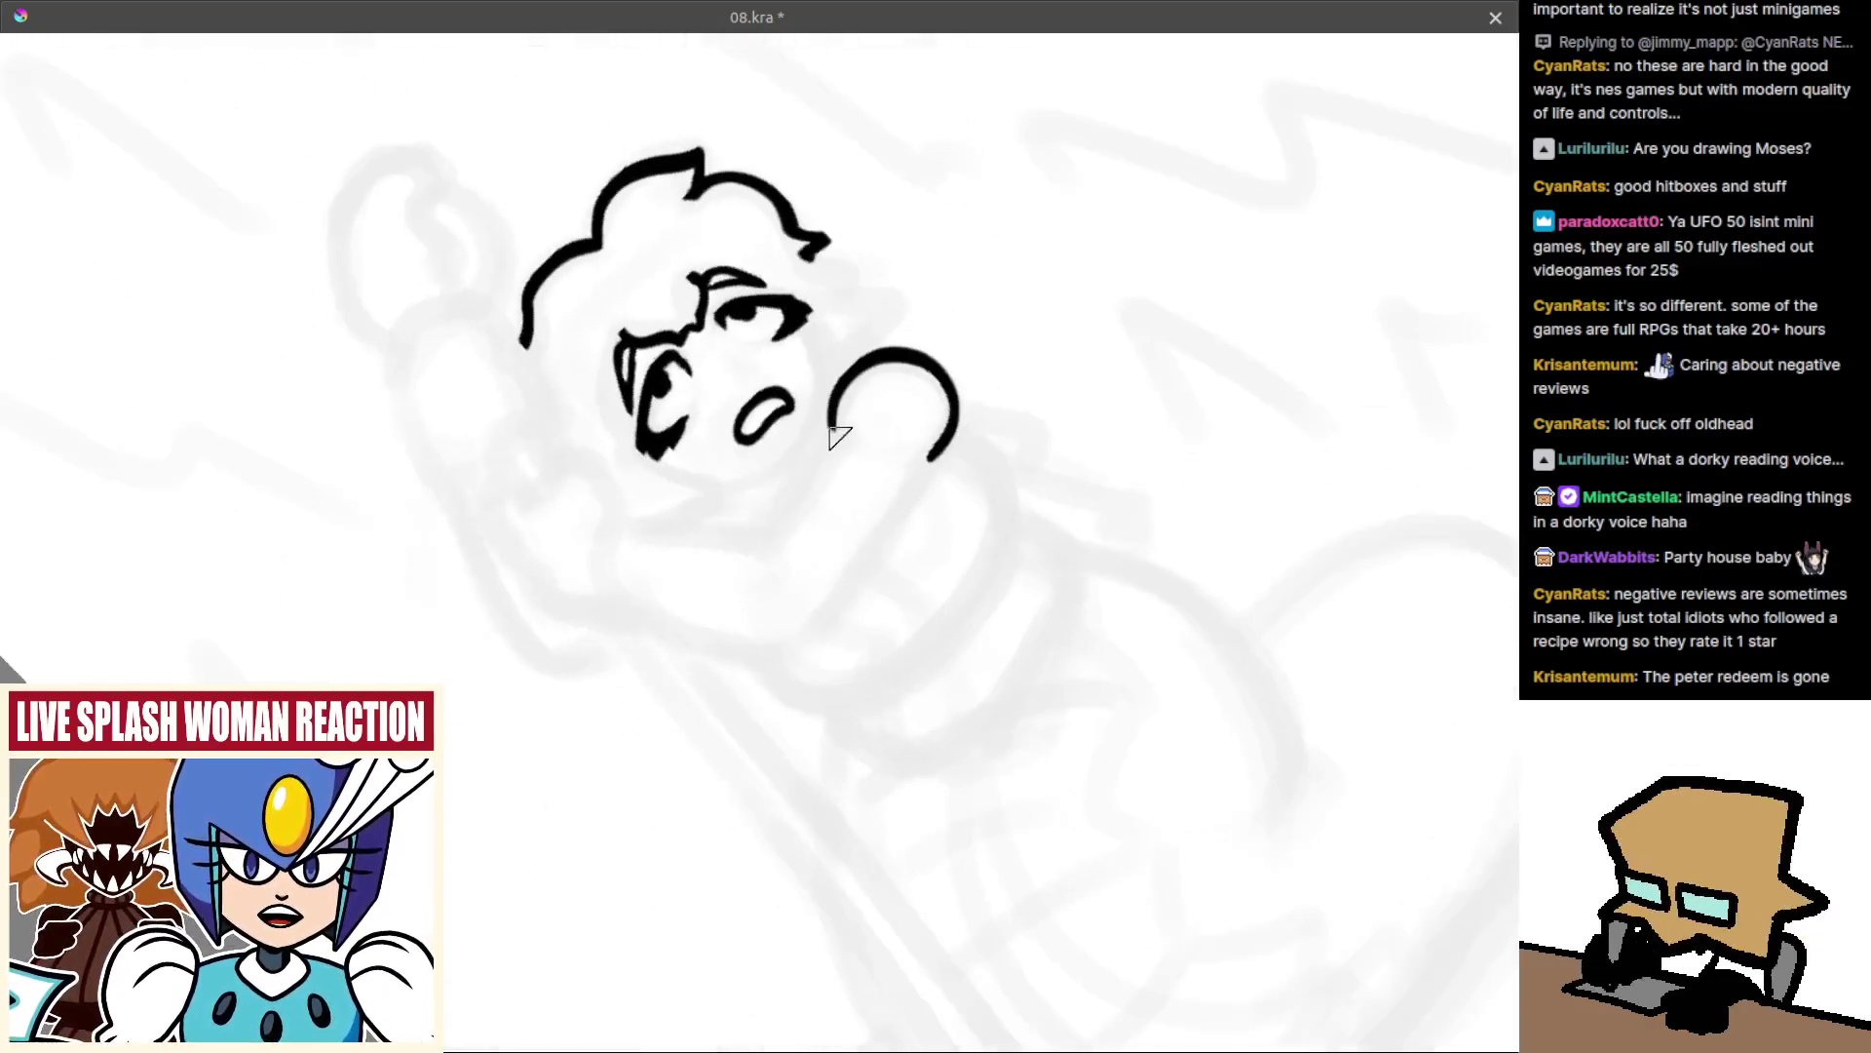
pyautogui.moveTo(832, 427); pyautogui.dragTo(790, 524)
pyautogui.hotkey('ctrl', 'z')
pyautogui.moveTo(831, 429)
pyautogui.mouseDown()
pyautogui.moveTo(769, 515)
pyautogui.moveTo(817, 458)
pyautogui.mouseUp()
pyautogui.hotkey('ctrl', 'z')
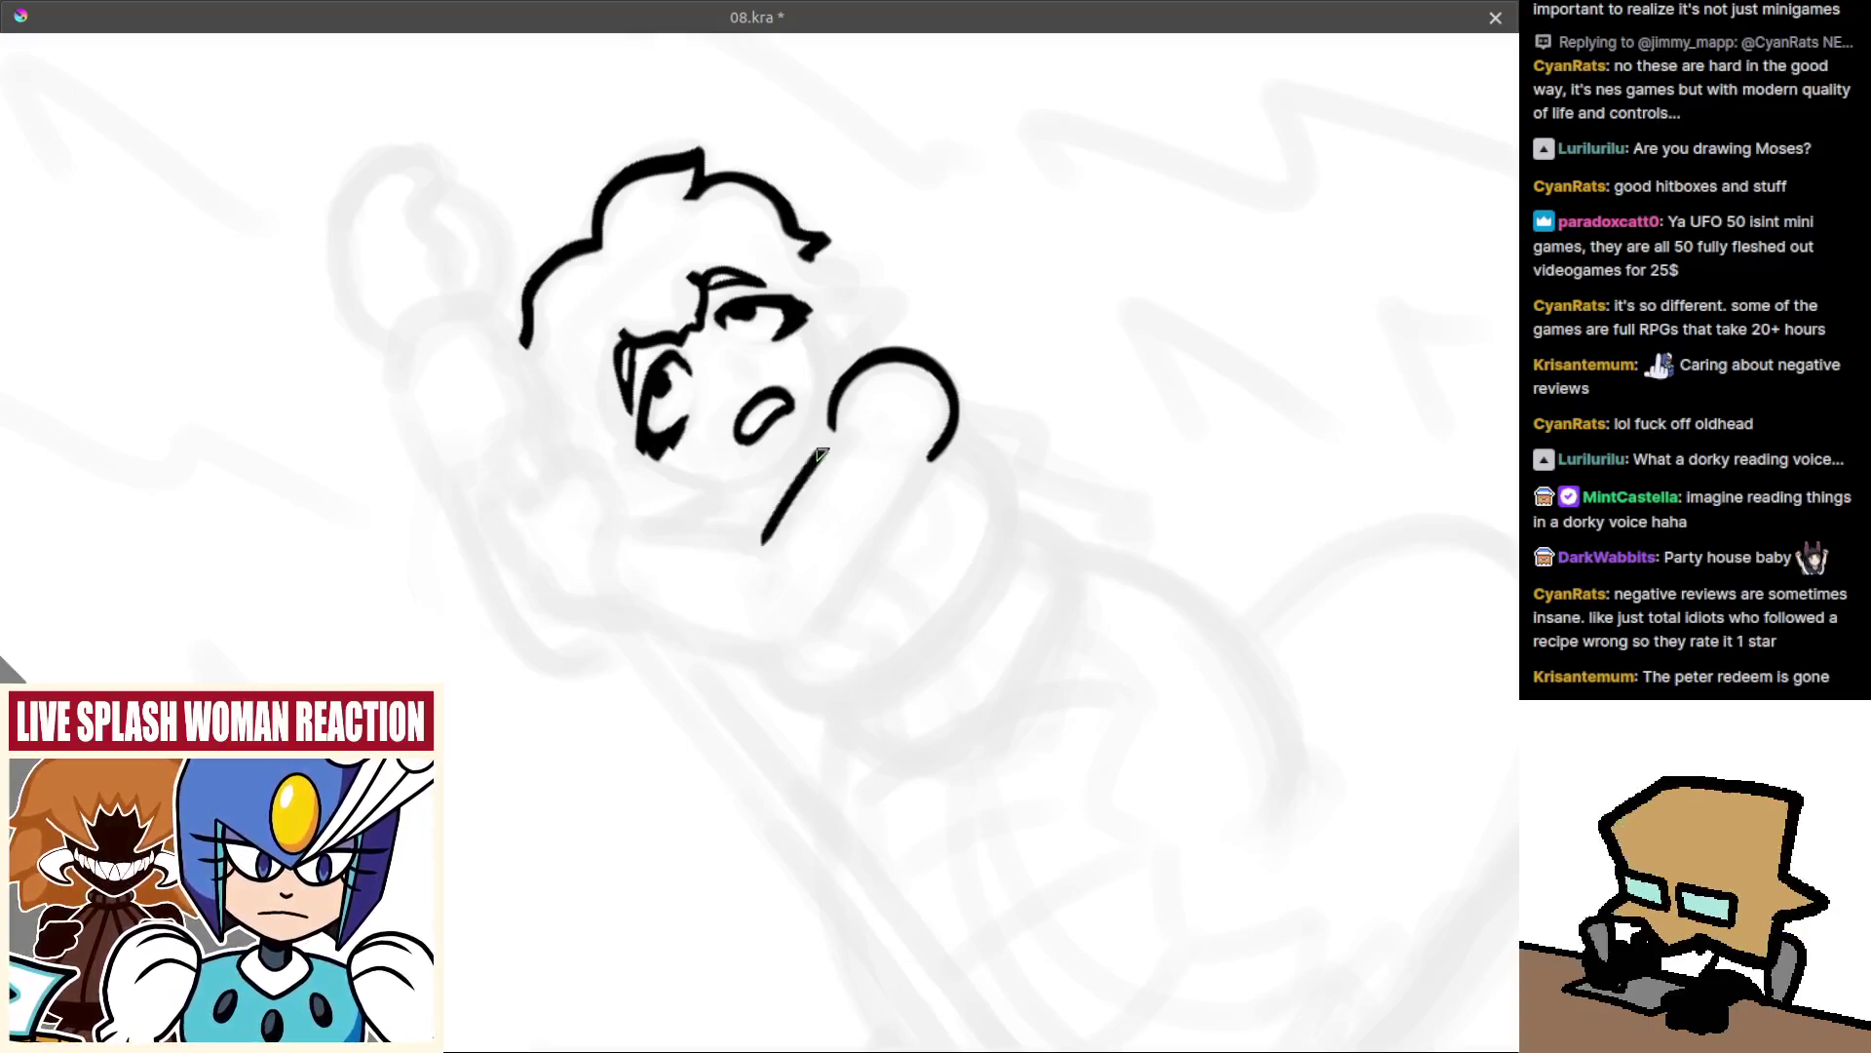
pyautogui.hotkey('ctrl', 'z')
pyautogui.moveTo(764, 543); pyautogui.dragTo(829, 427)
pyautogui.hotkey('ctrl', 'z')
pyautogui.moveTo(776, 535)
pyautogui.mouseDown()
pyautogui.moveTo(858, 418)
pyautogui.moveTo(844, 402)
pyautogui.mouseUp()
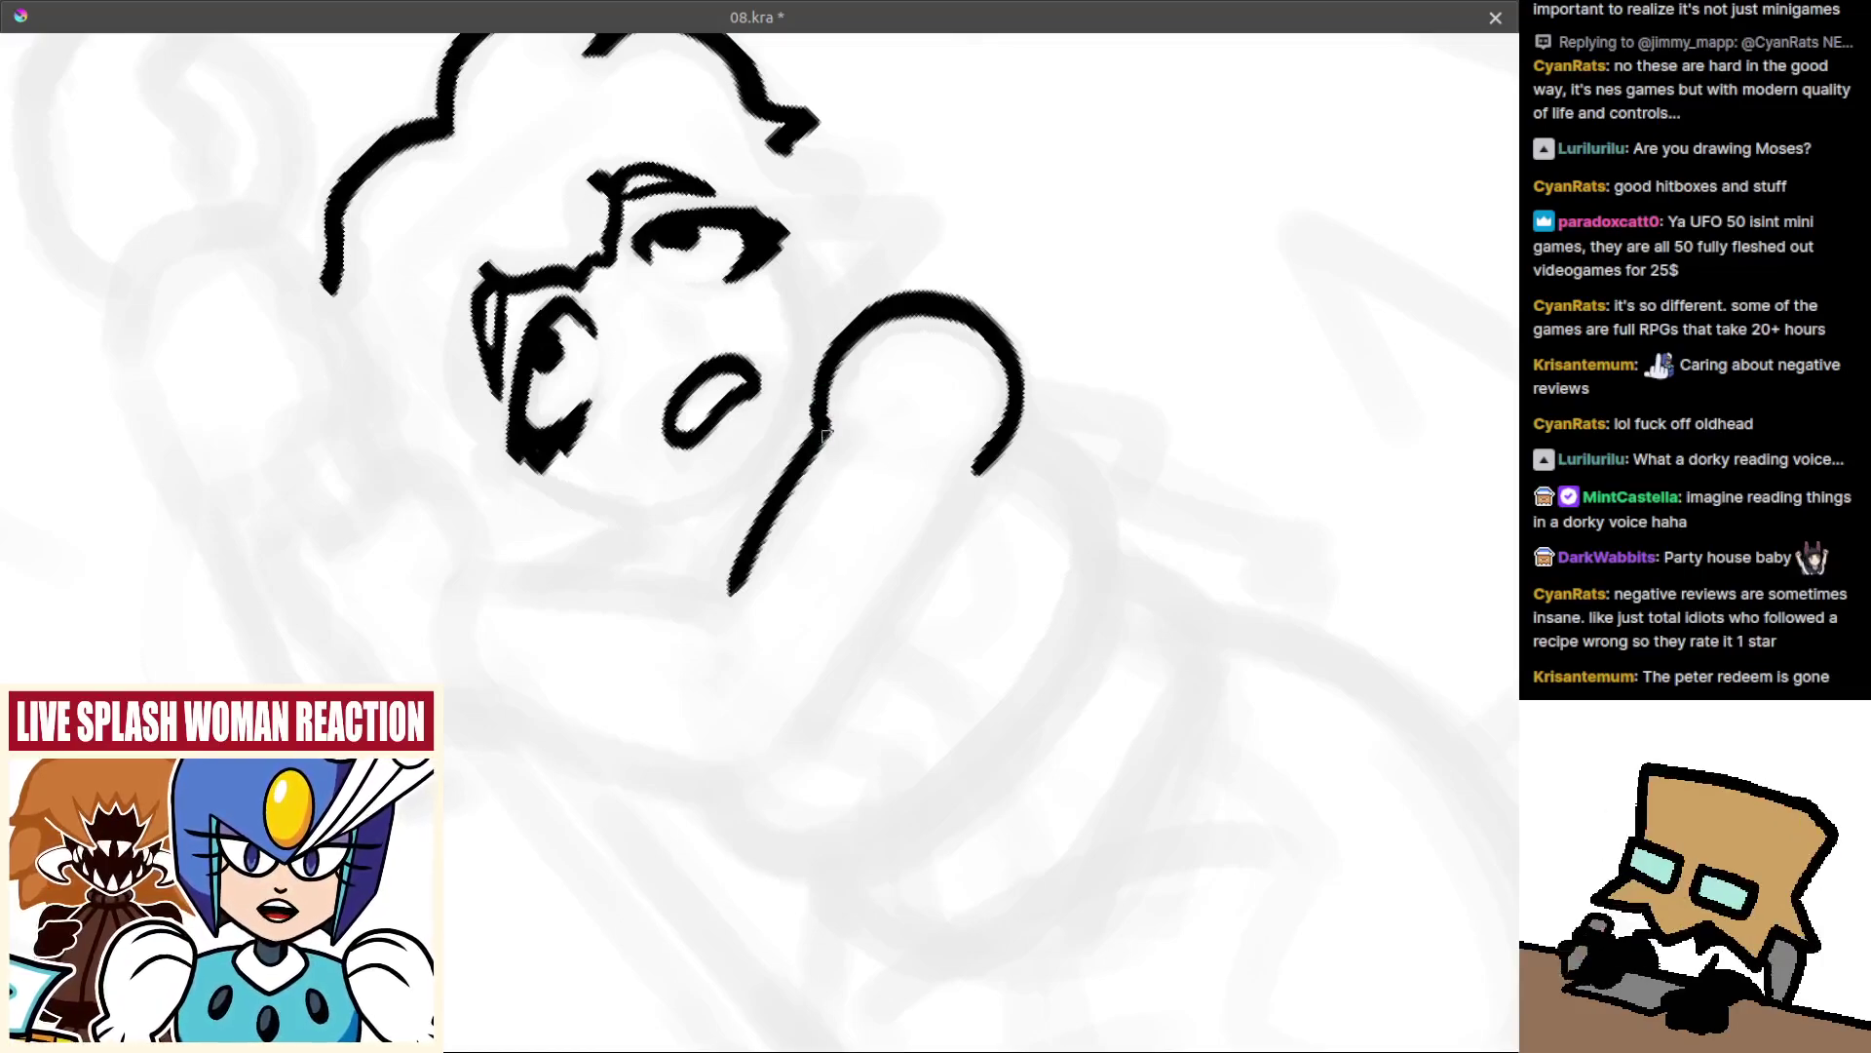
# Ink the upper arm's outer edge from the shoulder toward the elbow in the mirrored view.
pyautogui.press('m')
pyautogui.moveTo(818, 526)
pyautogui.mouseDown()
pyautogui.moveTo(691, 608)
pyautogui.moveTo(836, 389)
pyautogui.moveTo(866, 400)
pyautogui.moveTo(694, 617)
pyautogui.moveTo(931, 351)
pyautogui.mouseUp()
pyautogui.hotkey('ctrl', 'z')
pyautogui.hotkey('ctrl', 'z')
pyautogui.moveTo(722, 605)
pyautogui.mouseDown()
pyautogui.moveTo(928, 353)
pyautogui.moveTo(716, 629)
pyautogui.mouseUp()
pyautogui.hotkey('ctrl', 'z')
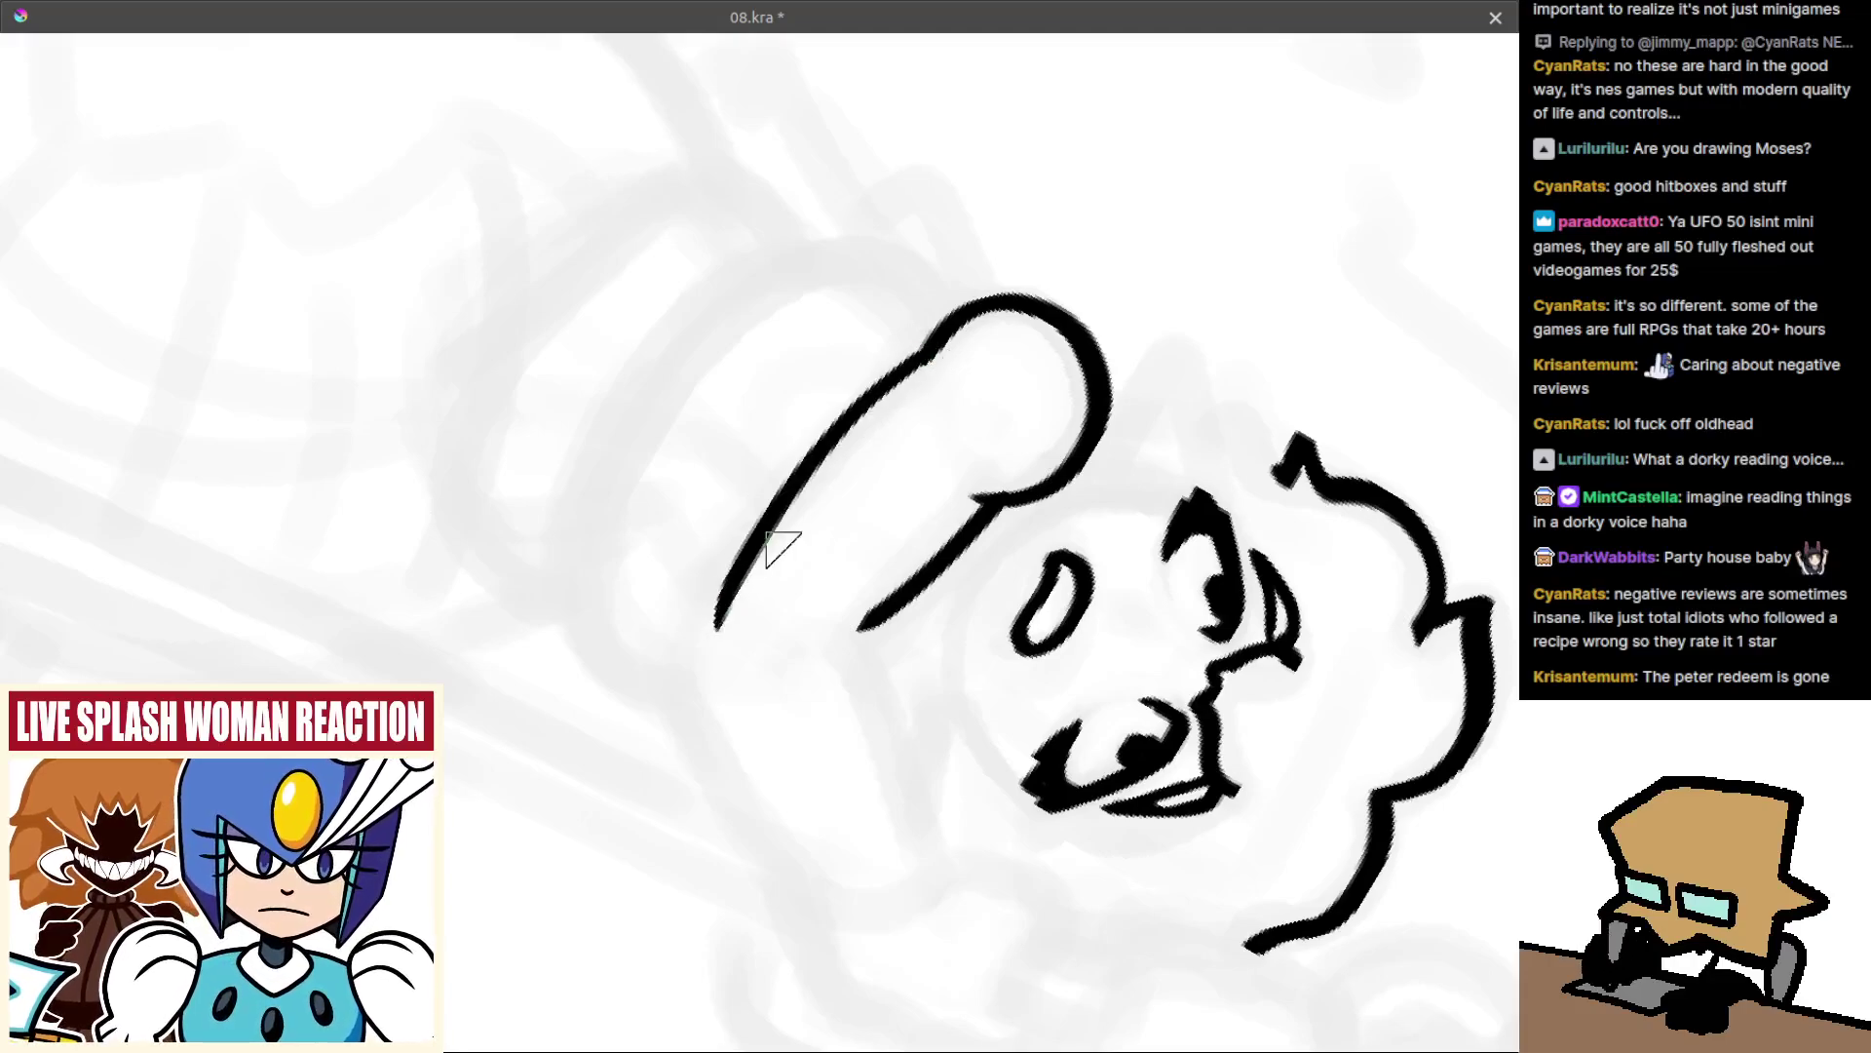
pyautogui.moveTo(911, 398); pyautogui.dragTo(872, 380)
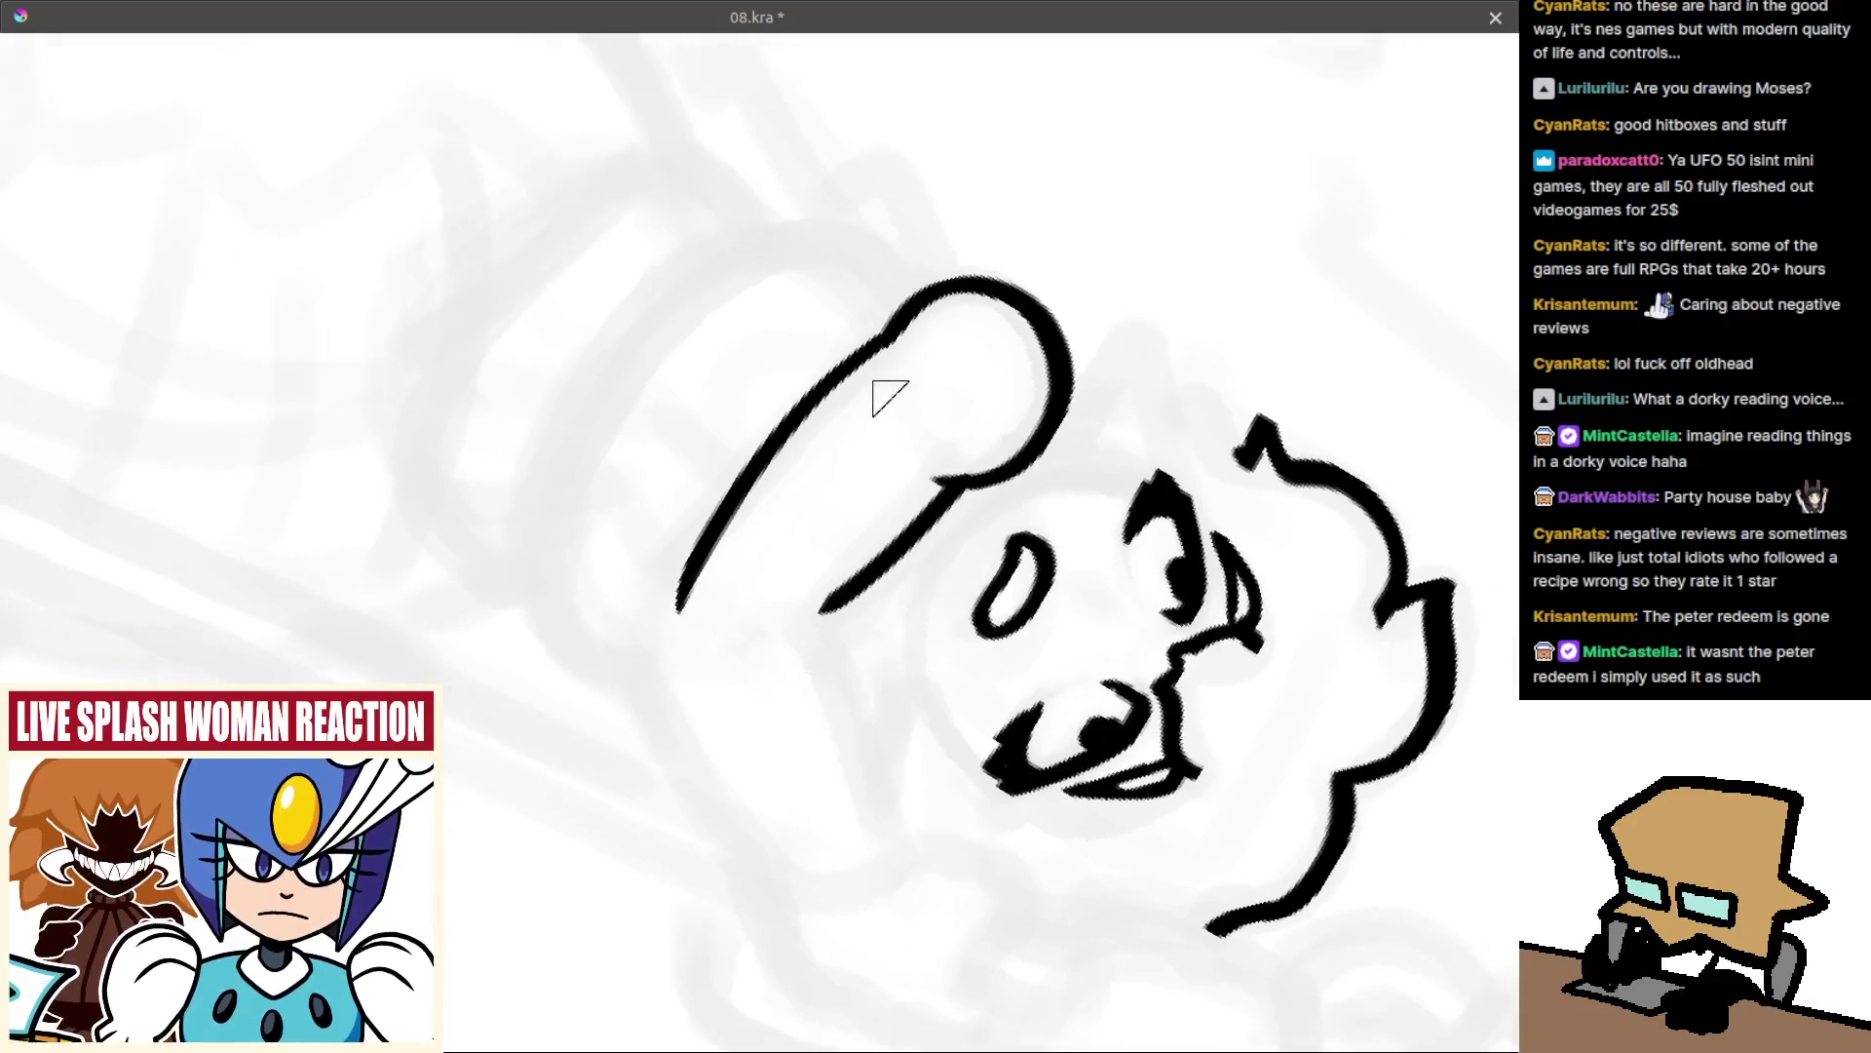
# Extend the arm's outer contour around the elbow and along the underside of the forearm.
pyautogui.moveTo(885, 482)
pyautogui.mouseDown()
pyautogui.moveTo(849, 603)
pyautogui.moveTo(862, 513)
pyautogui.moveTo(784, 643)
pyautogui.mouseUp()
pyautogui.press('5')
pyautogui.press('m')
pyautogui.moveTo(706, 523); pyautogui.dragTo(801, 704)
pyautogui.hotkey('ctrl', 'z')
pyautogui.moveTo(736, 634); pyautogui.dragTo(687, 546)
pyautogui.hotkey('ctrl', 'z')
pyautogui.moveTo(727, 661)
pyautogui.mouseDown()
pyautogui.moveTo(831, 760)
pyautogui.moveTo(821, 776)
pyautogui.moveTo(841, 768)
pyautogui.moveTo(814, 755)
pyautogui.moveTo(866, 758)
pyautogui.mouseUp()
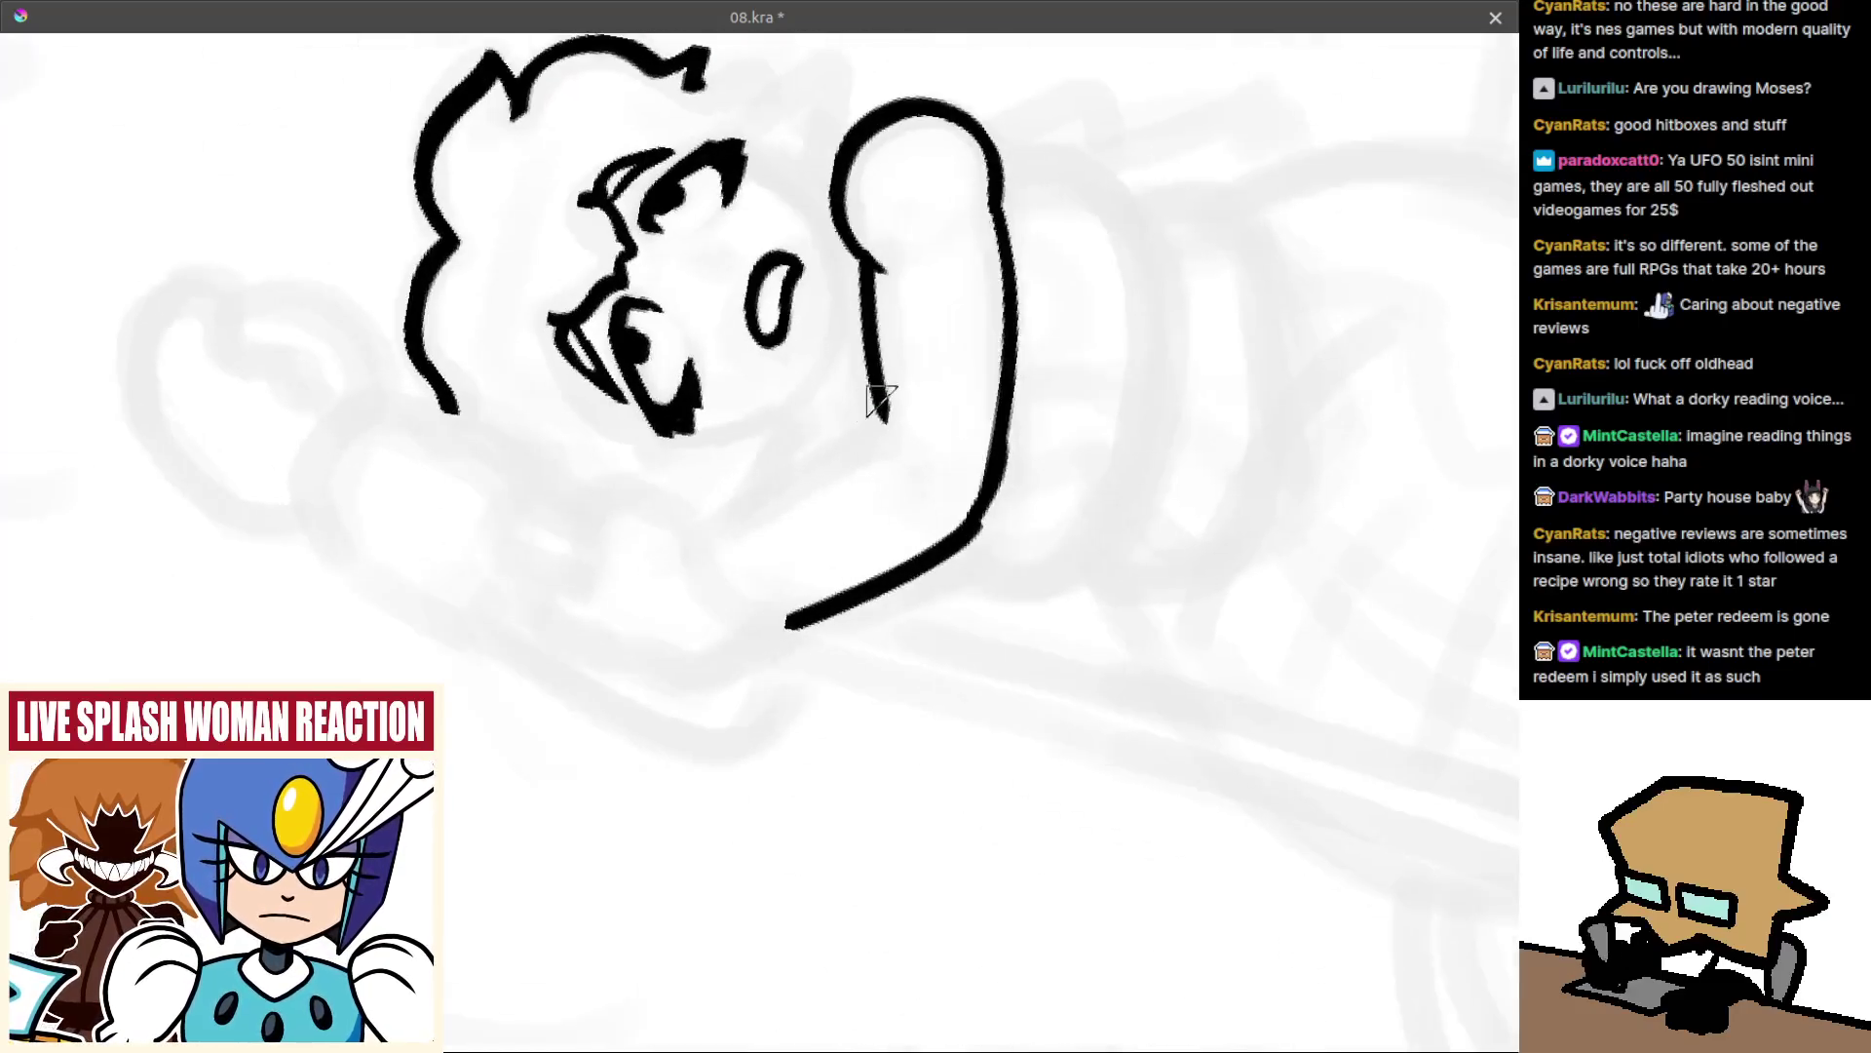
# Try to ink the forearm's inner edge from the elbow crease.
pyautogui.moveTo(895, 475)
pyautogui.mouseDown()
pyautogui.moveTo(874, 583)
pyautogui.moveTo(939, 587)
pyautogui.mouseUp()
pyautogui.hotkey('ctrl', 'z')
pyautogui.hotkey('ctrl', 'z')
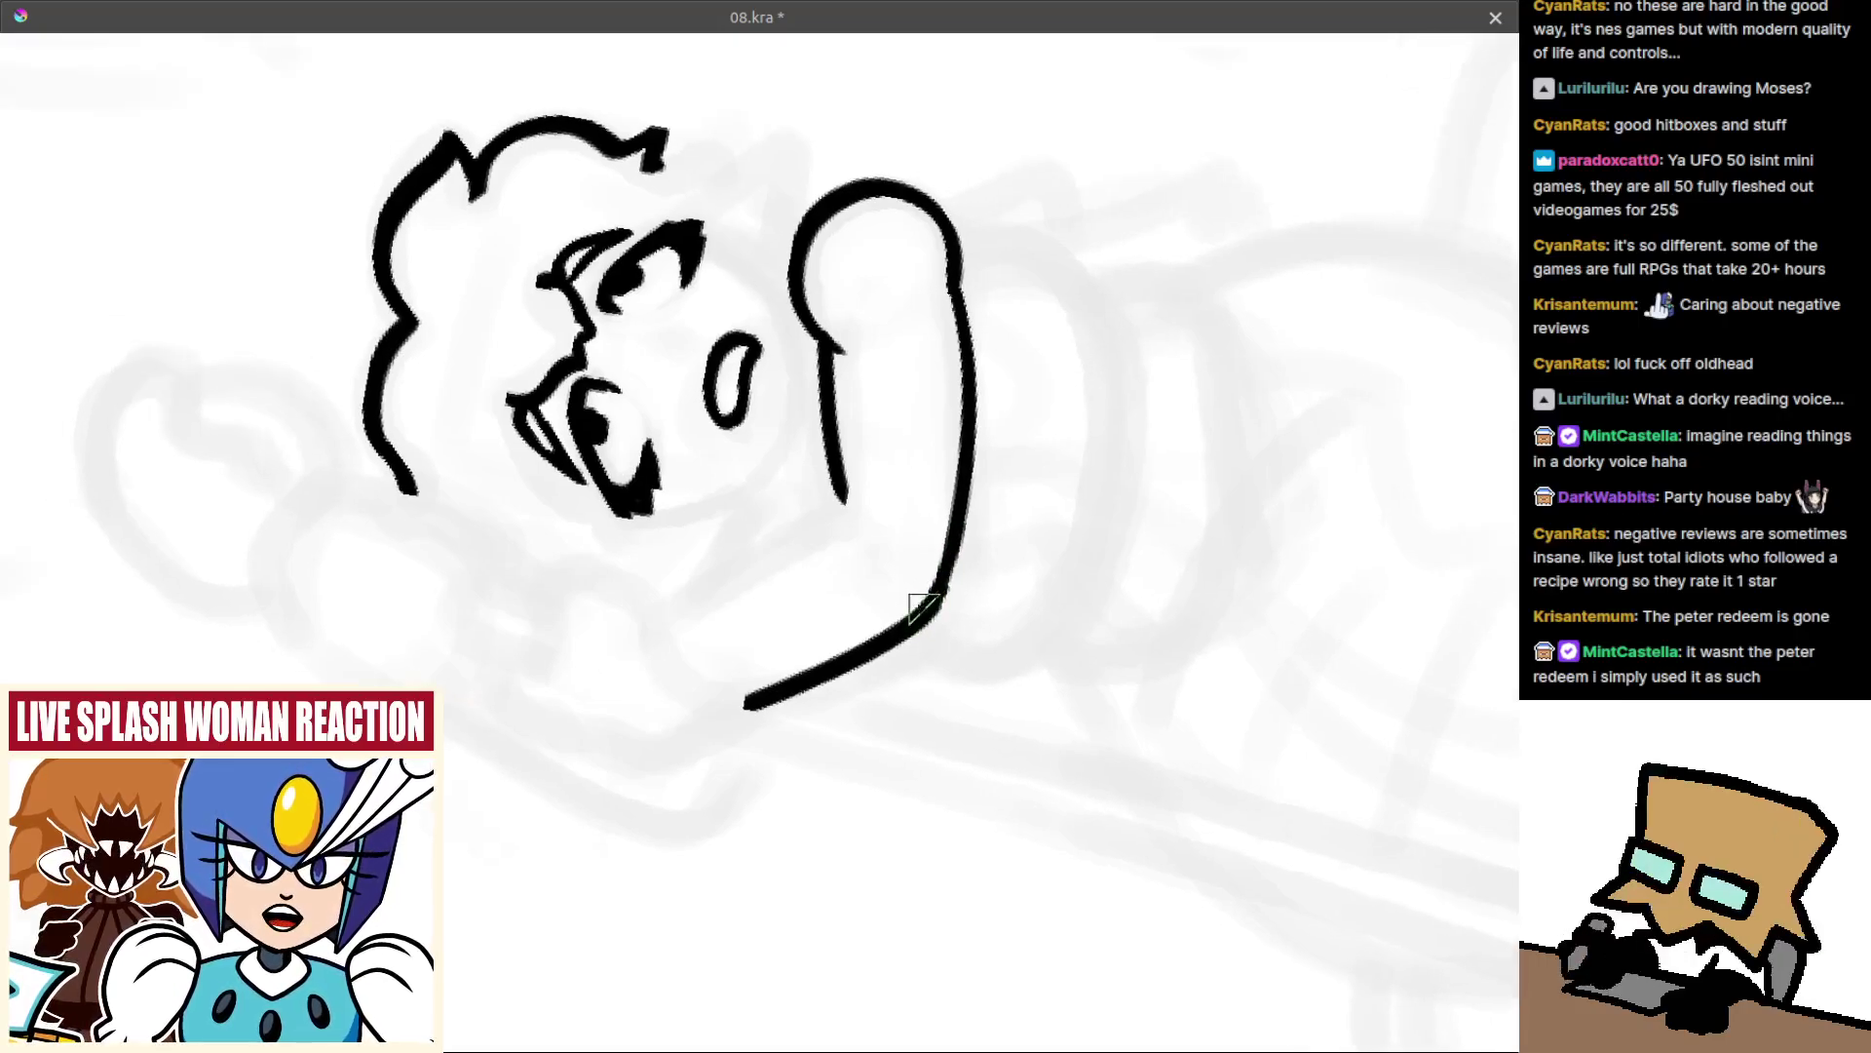
pyautogui.moveTo(679, 611)
pyautogui.mouseDown()
pyautogui.moveTo(797, 485)
pyautogui.moveTo(850, 528)
pyautogui.moveTo(837, 502)
pyautogui.moveTo(792, 535)
pyautogui.moveTo(848, 502)
pyautogui.moveTo(757, 624)
pyautogui.mouseUp()
pyautogui.hotkey('ctrl', 'z')
pyautogui.hotkey('ctrl', 'z')
pyautogui.hotkey('ctrl', 'z')
pyautogui.hotkey('ctrl', 'z')
pyautogui.hotkey('ctrl', 'z')
pyautogui.press('m')
pyautogui.press('5')
pyautogui.hotkey('ctrl', 'z')
pyautogui.hotkey('ctrl', 'z')
# Ink the forearm's edges rising from the elbow toward the staff and check the arm in the mirrored view.
pyautogui.moveTo(898, 460)
pyautogui.mouseDown()
pyautogui.moveTo(770, 541)
pyautogui.moveTo(871, 475)
pyautogui.moveTo(760, 609)
pyautogui.mouseUp()
pyautogui.hotkey('ctrl', 'z')
pyautogui.moveTo(842, 547); pyautogui.dragTo(749, 617)
pyautogui.press('m')
pyautogui.press('m')
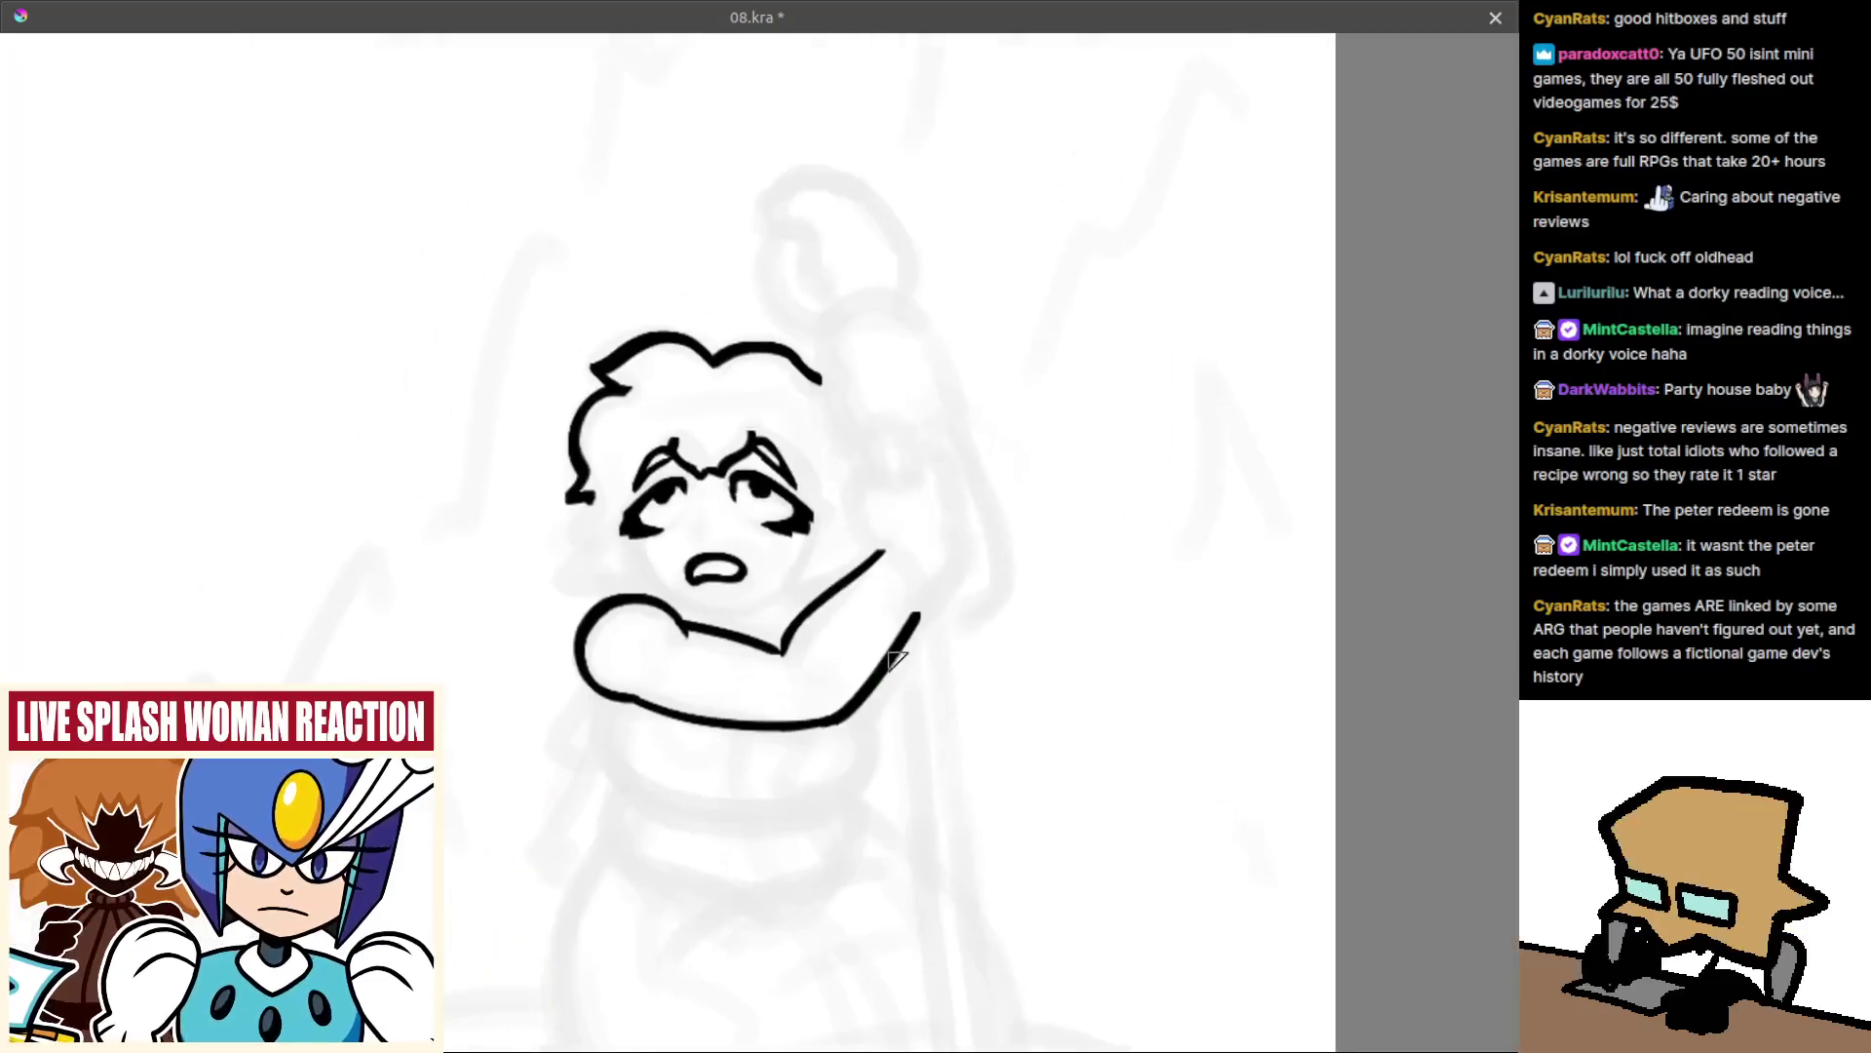
pyautogui.press('+')
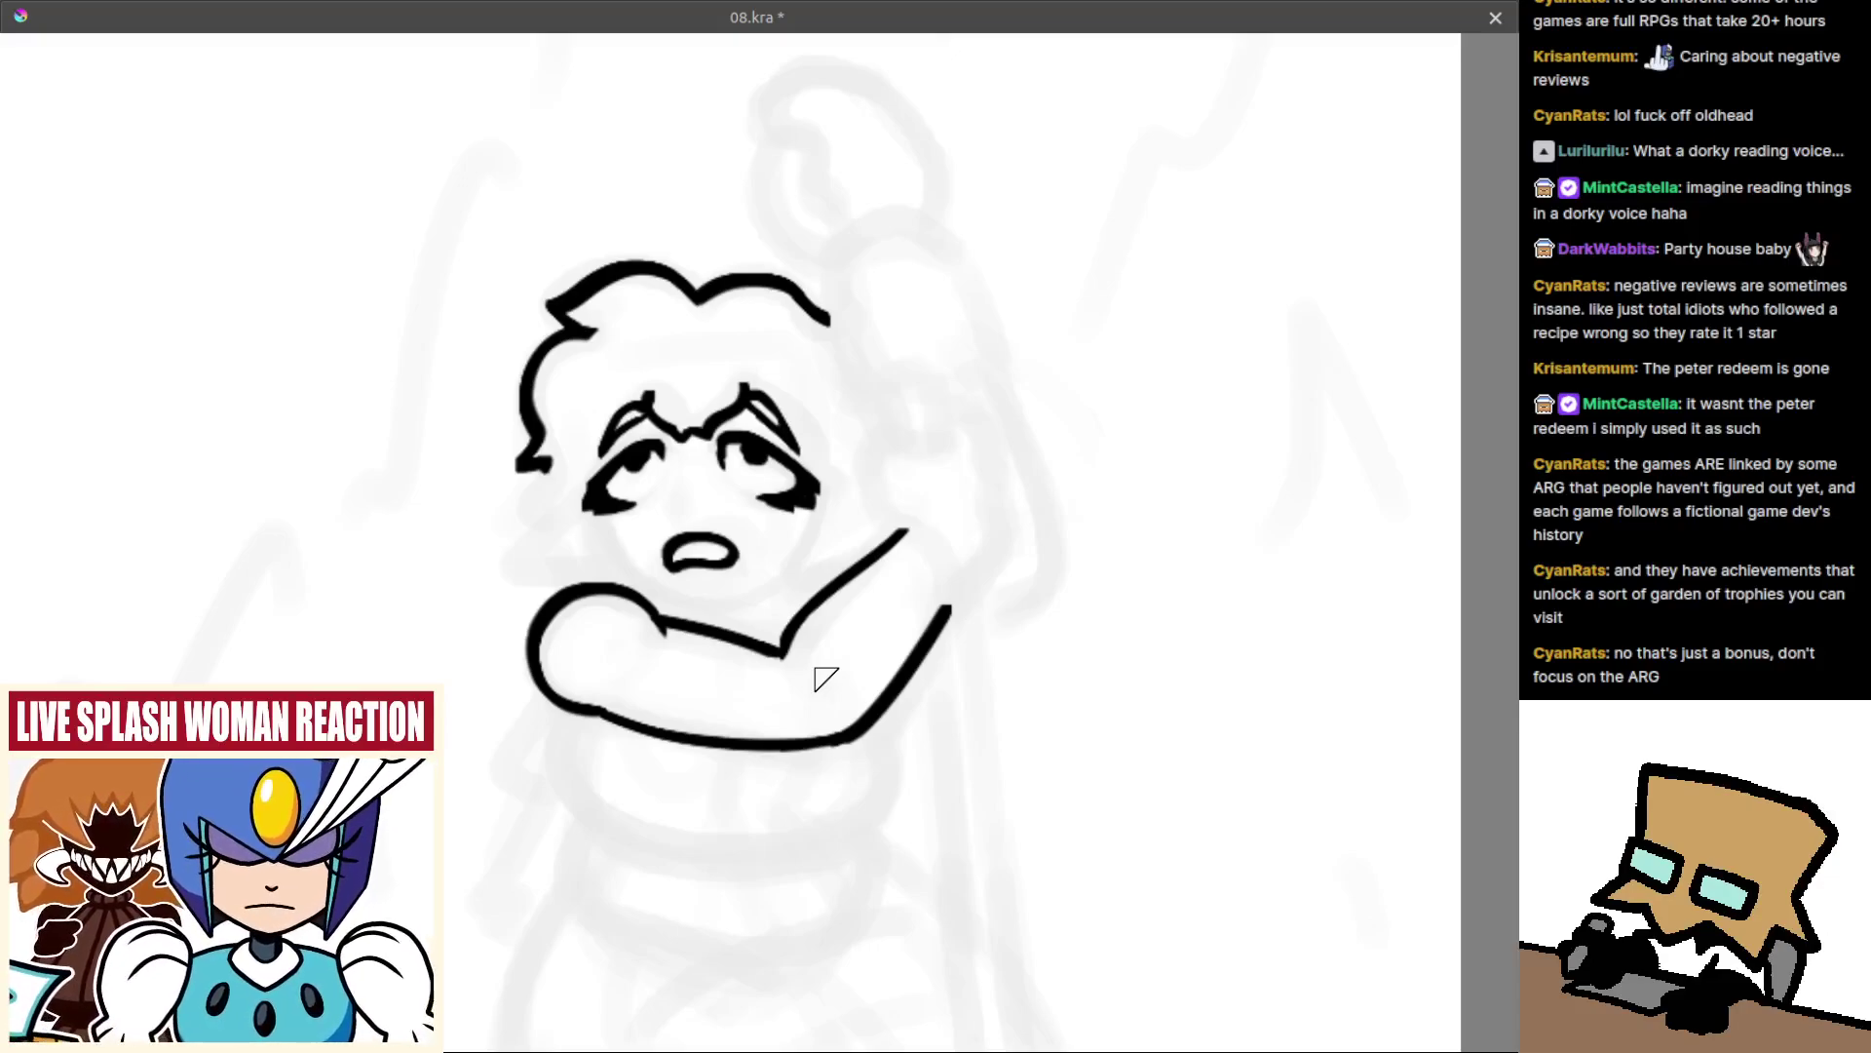
pyautogui.scroll(-1, 826, 679)
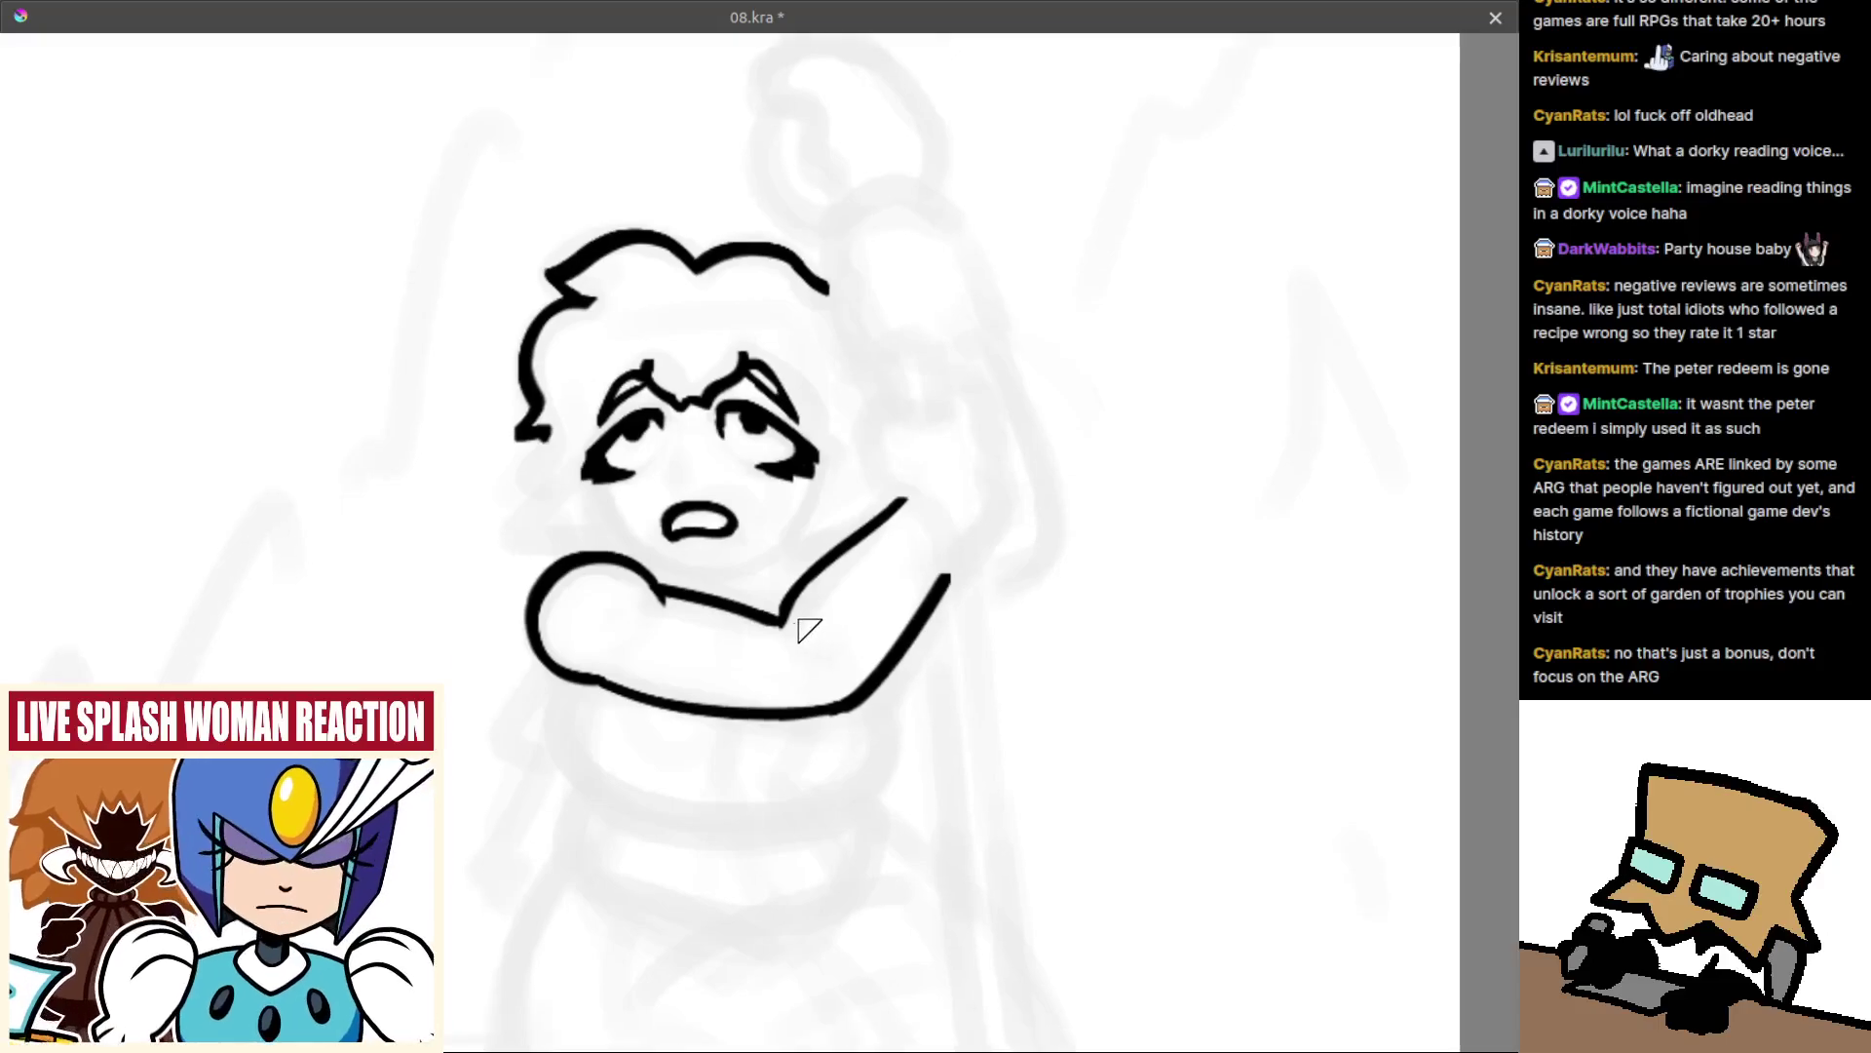
# Redraw the forearm's outer edge as a cleaner line from the wrist down to the elbow corner.
pyautogui.moveTo(894, 775)
pyautogui.mouseDown()
pyautogui.moveTo(868, 698)
pyautogui.moveTo(848, 742)
pyautogui.moveTo(950, 559)
pyautogui.moveTo(904, 645)
pyautogui.mouseUp()
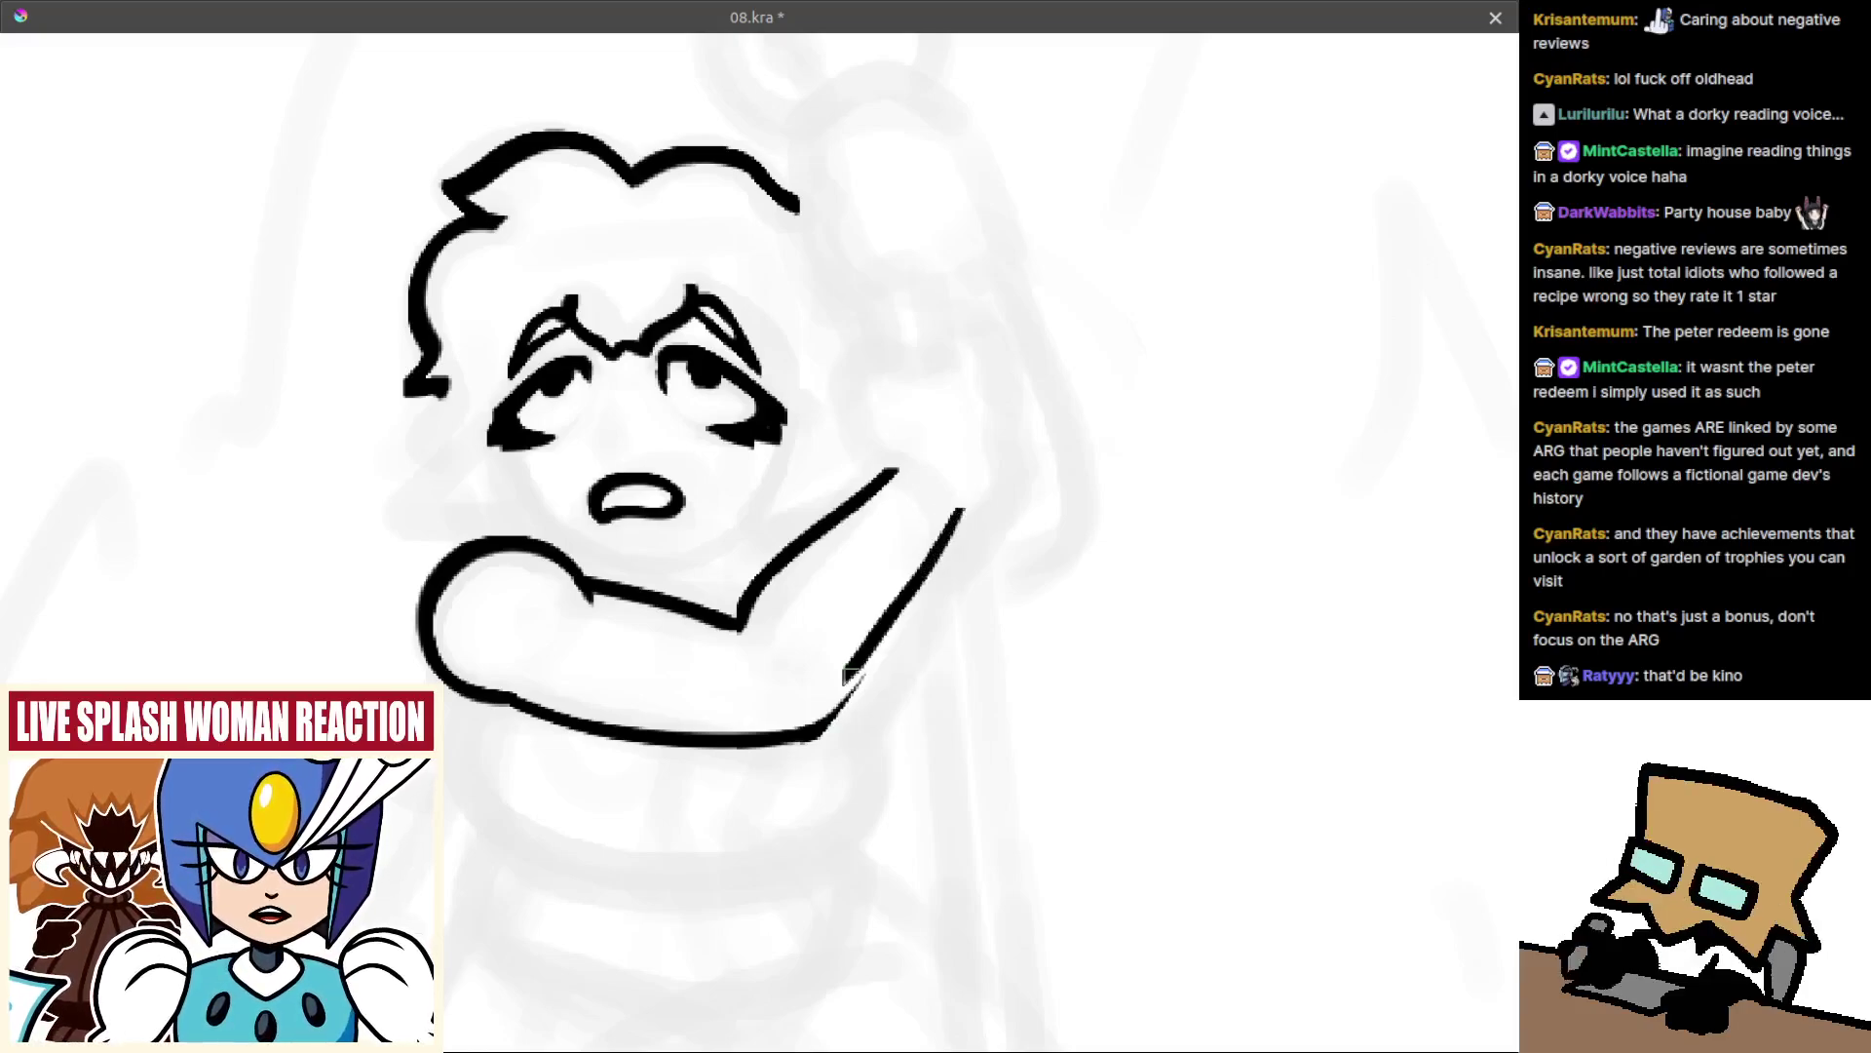
pyautogui.moveTo(968, 509)
pyautogui.mouseDown()
pyautogui.moveTo(843, 704)
pyautogui.moveTo(805, 748)
pyautogui.mouseUp()
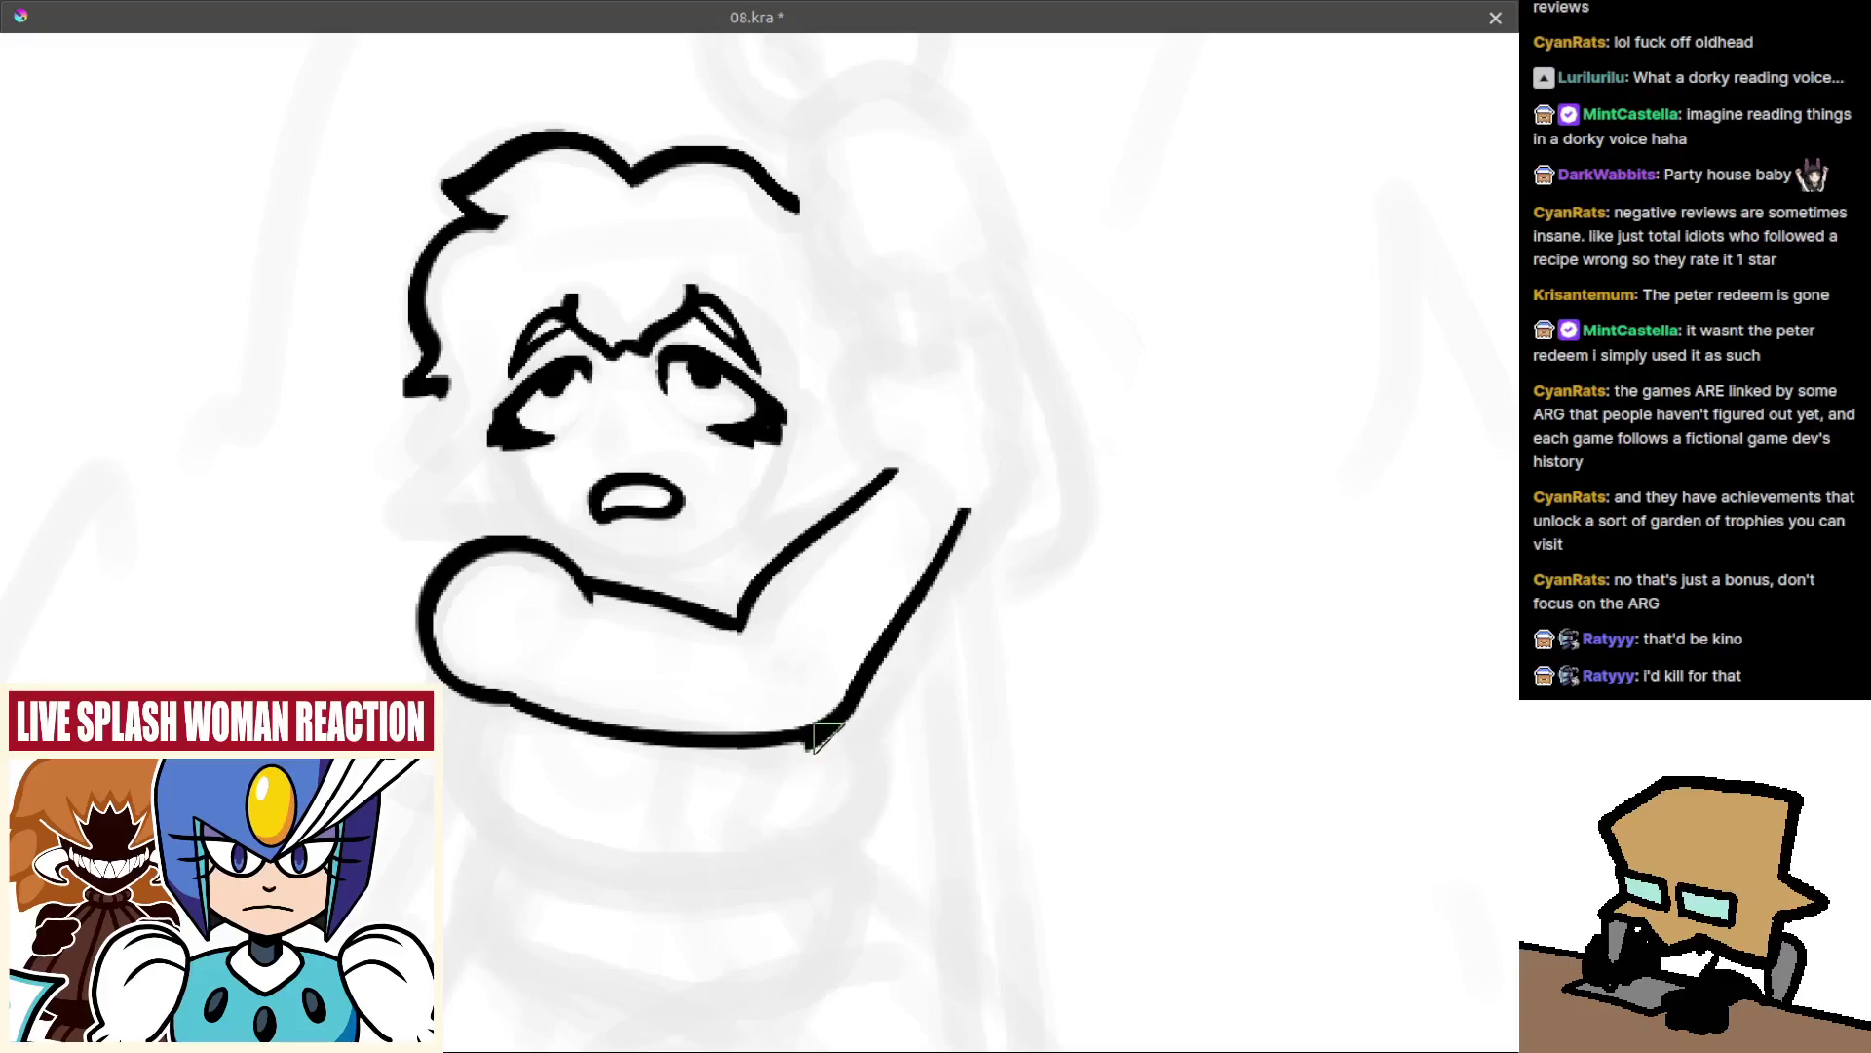
pyautogui.hotkey('ctrl', 'z')
pyautogui.moveTo(966, 510); pyautogui.dragTo(826, 730)
pyautogui.hotkey('ctrl', 'z')
pyautogui.hotkey('ctrl', 'z')
pyautogui.moveTo(962, 509); pyautogui.dragTo(814, 744)
pyautogui.hotkey('ctrl', 'z')
pyautogui.moveTo(950, 521)
pyautogui.mouseDown()
pyautogui.moveTo(806, 728)
pyautogui.moveTo(863, 671)
pyautogui.moveTo(824, 737)
pyautogui.mouseUp()
pyautogui.hotkey('ctrl', 'z')
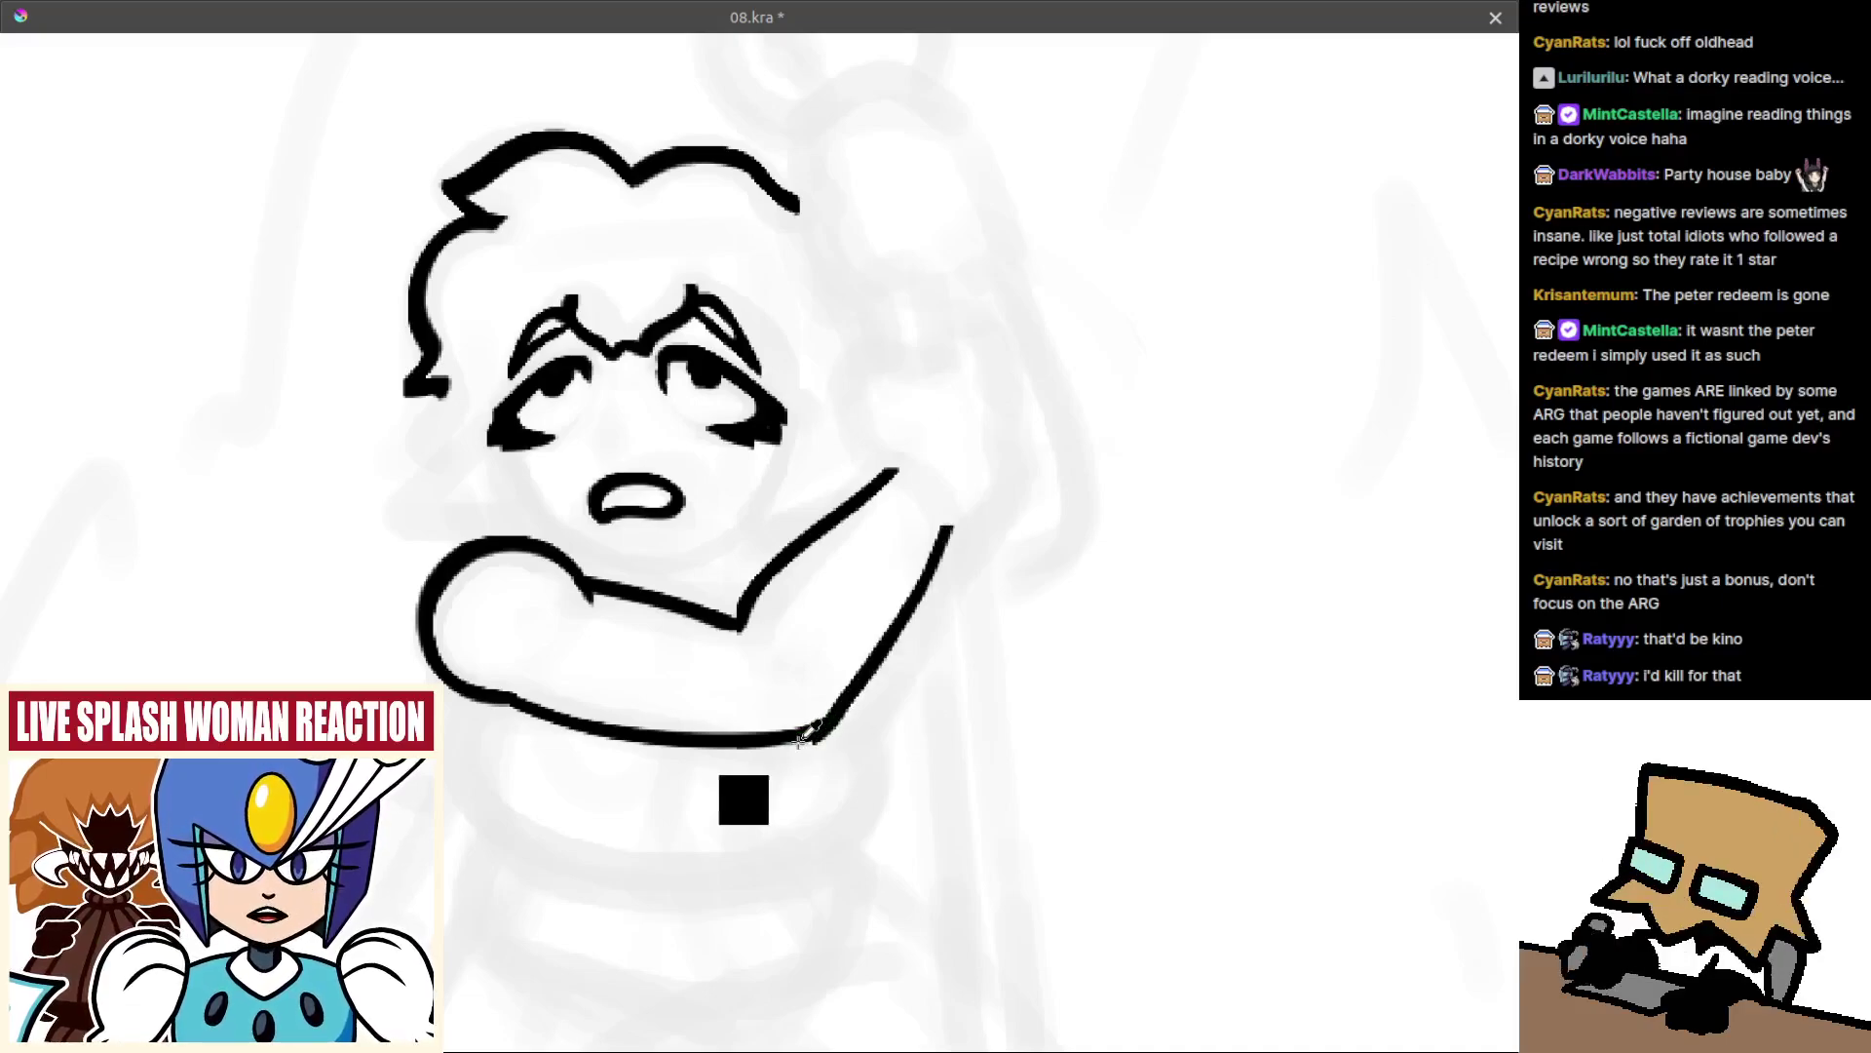
# Flip and rotate the view, and erase the upper arm's outer edge between the shoulder curve and the elbow.
pyautogui.scroll(-12, 810, 737)
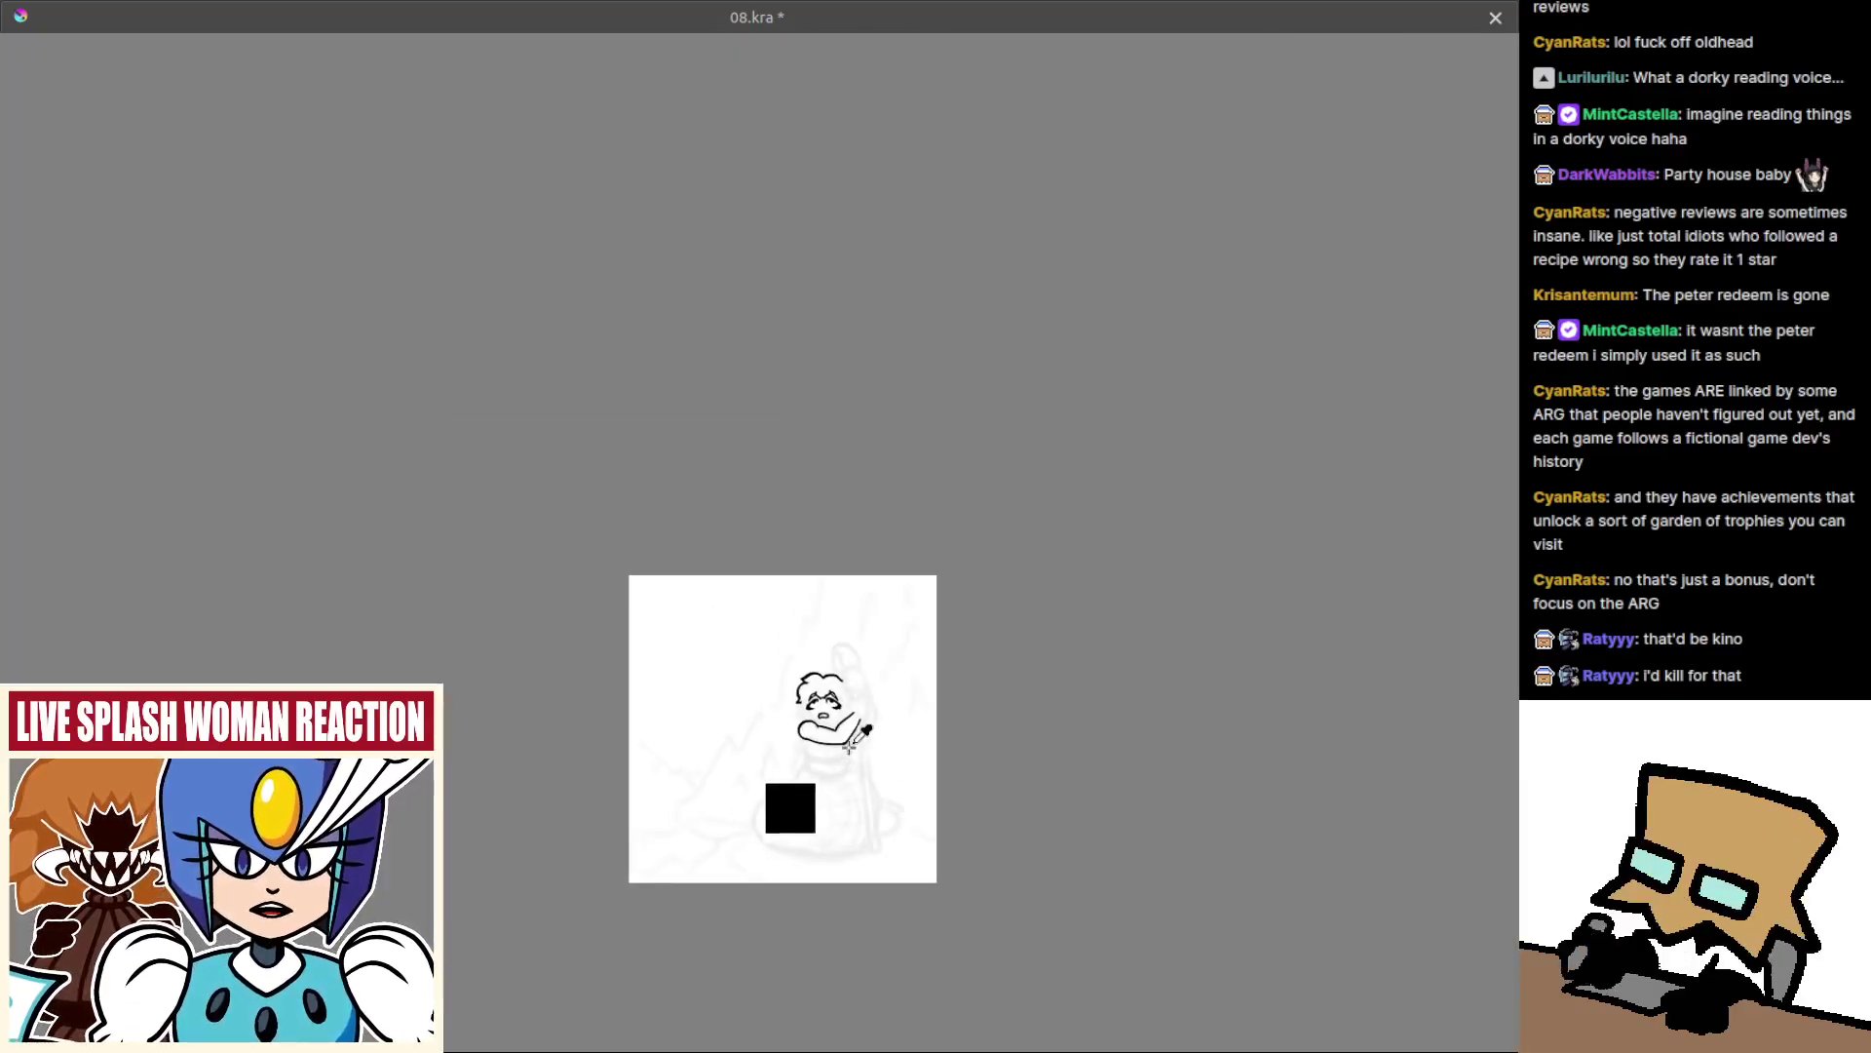
pyautogui.scroll(9, 848, 743)
pyautogui.press('m')
pyautogui.moveTo(765, 691); pyautogui.dragTo(930, 478)
pyautogui.scroll(3, 958, 511)
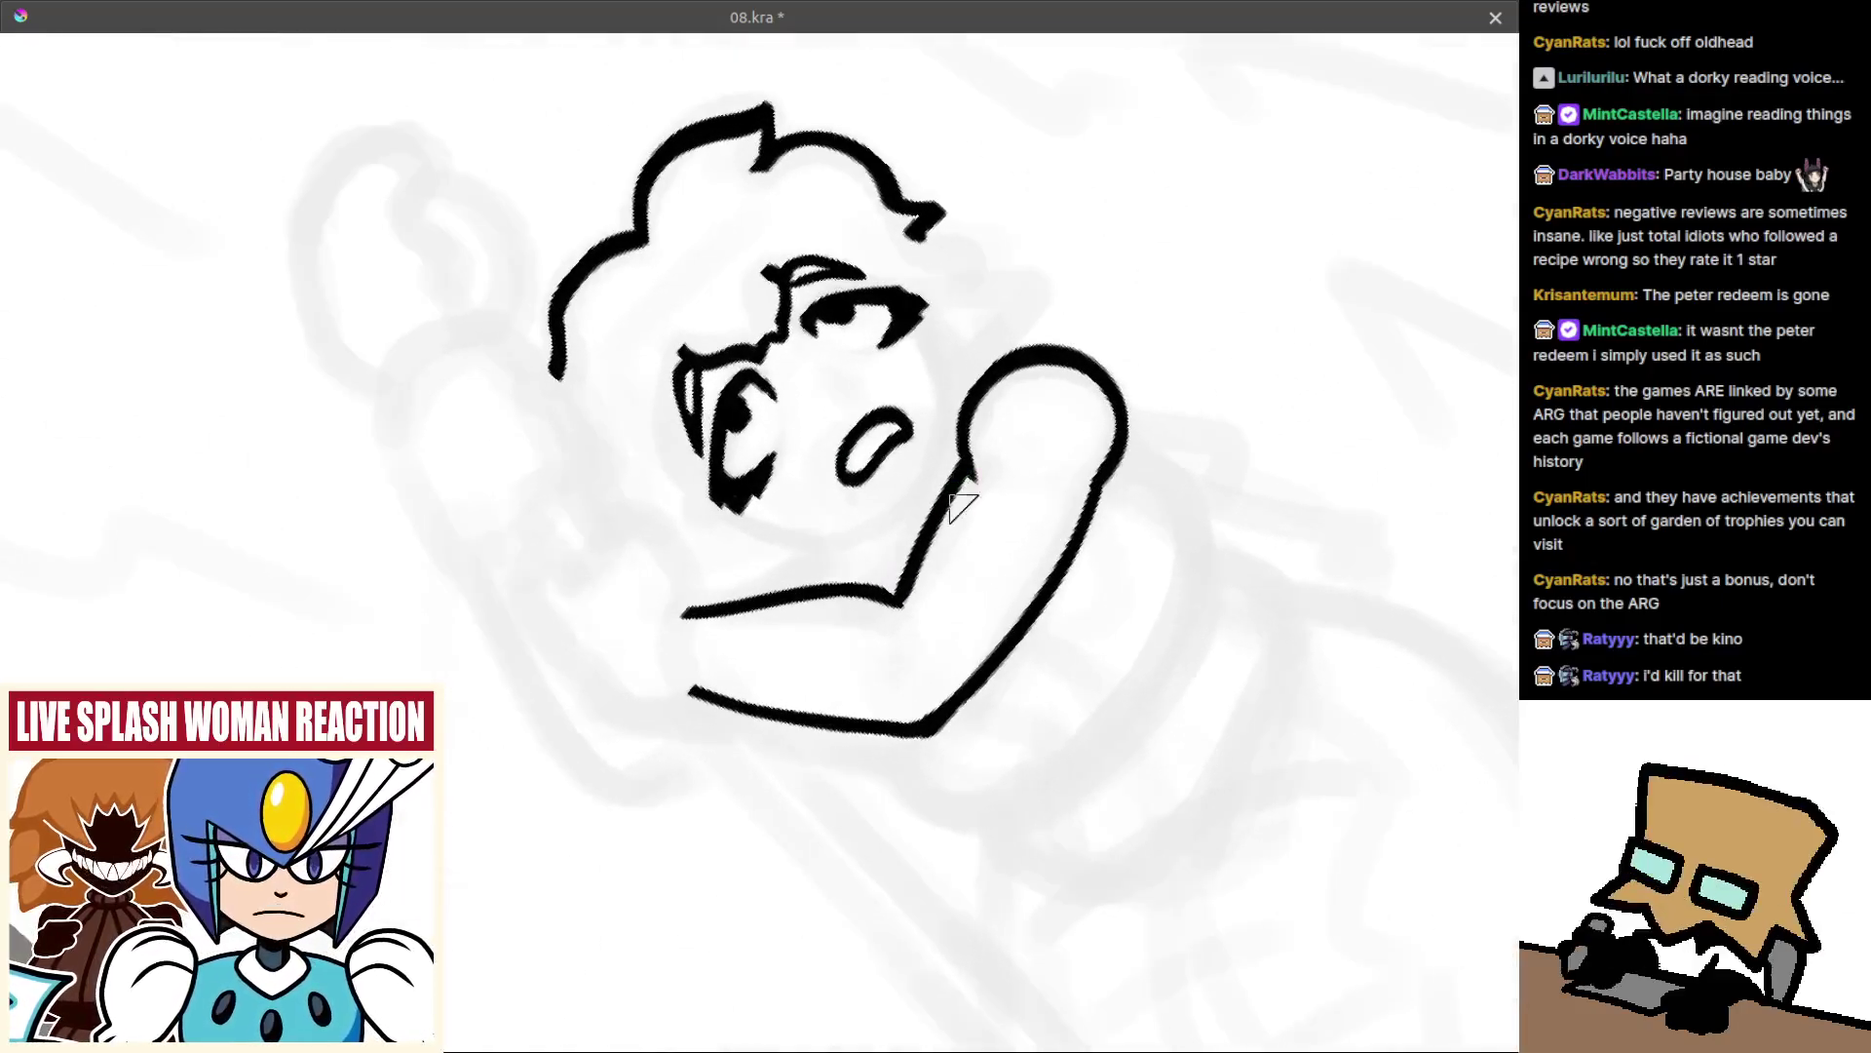
pyautogui.moveTo(1087, 516); pyautogui.dragTo(938, 760)
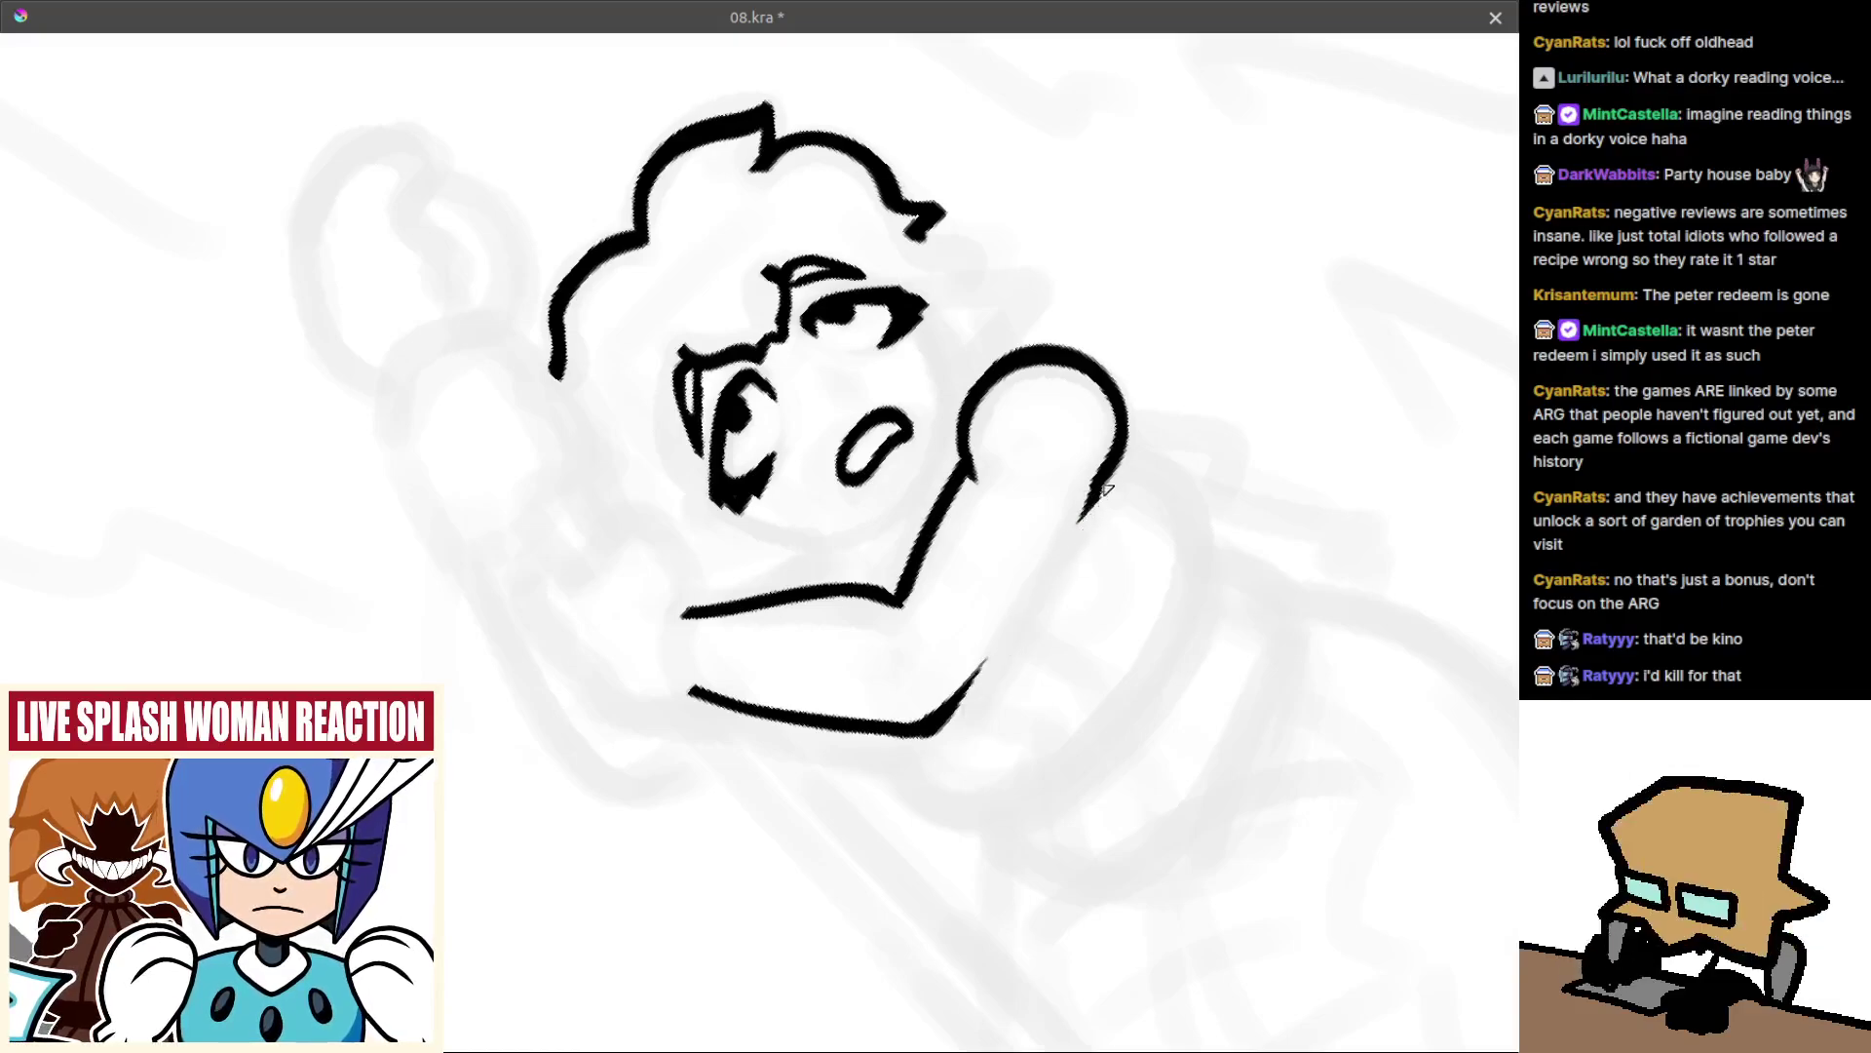
pyautogui.moveTo(1098, 489); pyautogui.dragTo(1062, 550)
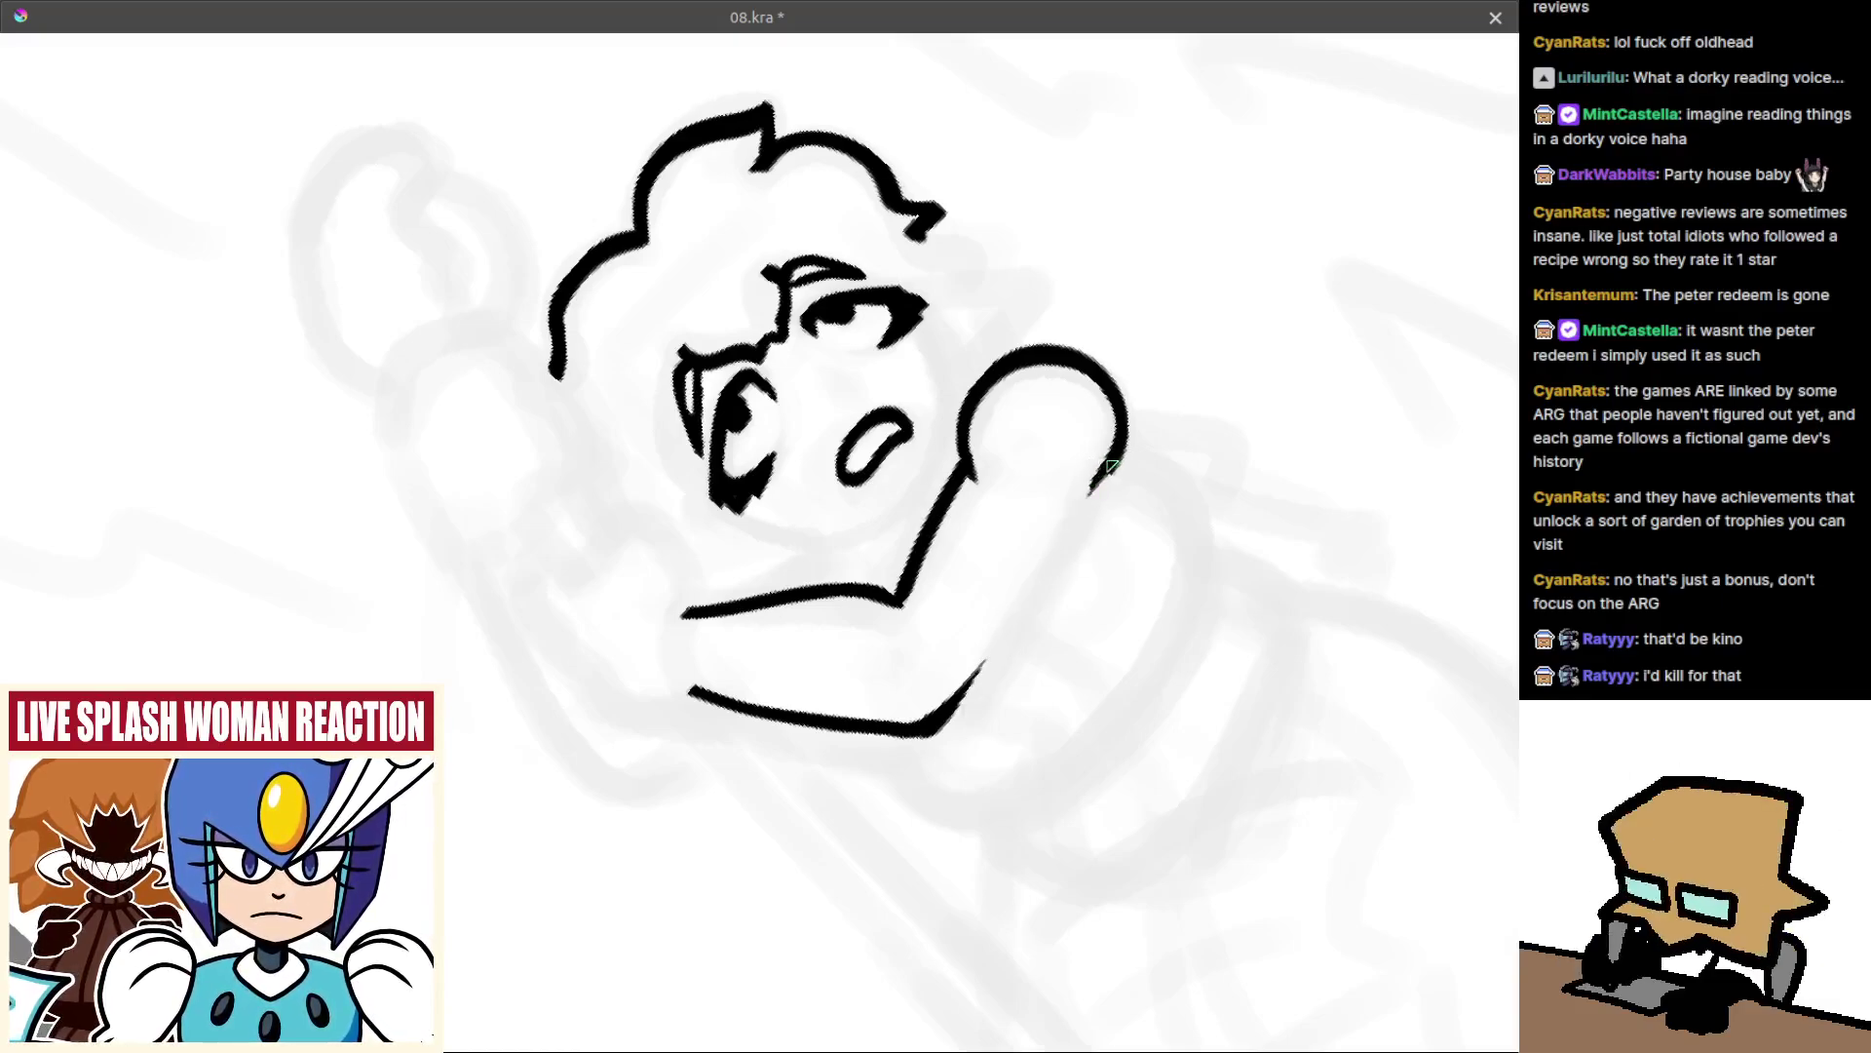
# Redraw the upper arm's outer edge as a straighter line from beneath the rounded shoulder to the elbow.
pyautogui.moveTo(1089, 495)
pyautogui.mouseDown()
pyautogui.moveTo(1052, 501)
pyautogui.moveTo(950, 700)
pyautogui.mouseUp()
pyautogui.hotkey('ctrl', 'z')
pyautogui.hotkey('ctrl', 'z')
pyautogui.hotkey('ctrl', 'z')
pyautogui.moveTo(1067, 517); pyautogui.dragTo(938, 719)
pyautogui.hotkey('ctrl', 'z')
pyautogui.moveTo(1066, 518); pyautogui.dragTo(934, 724)
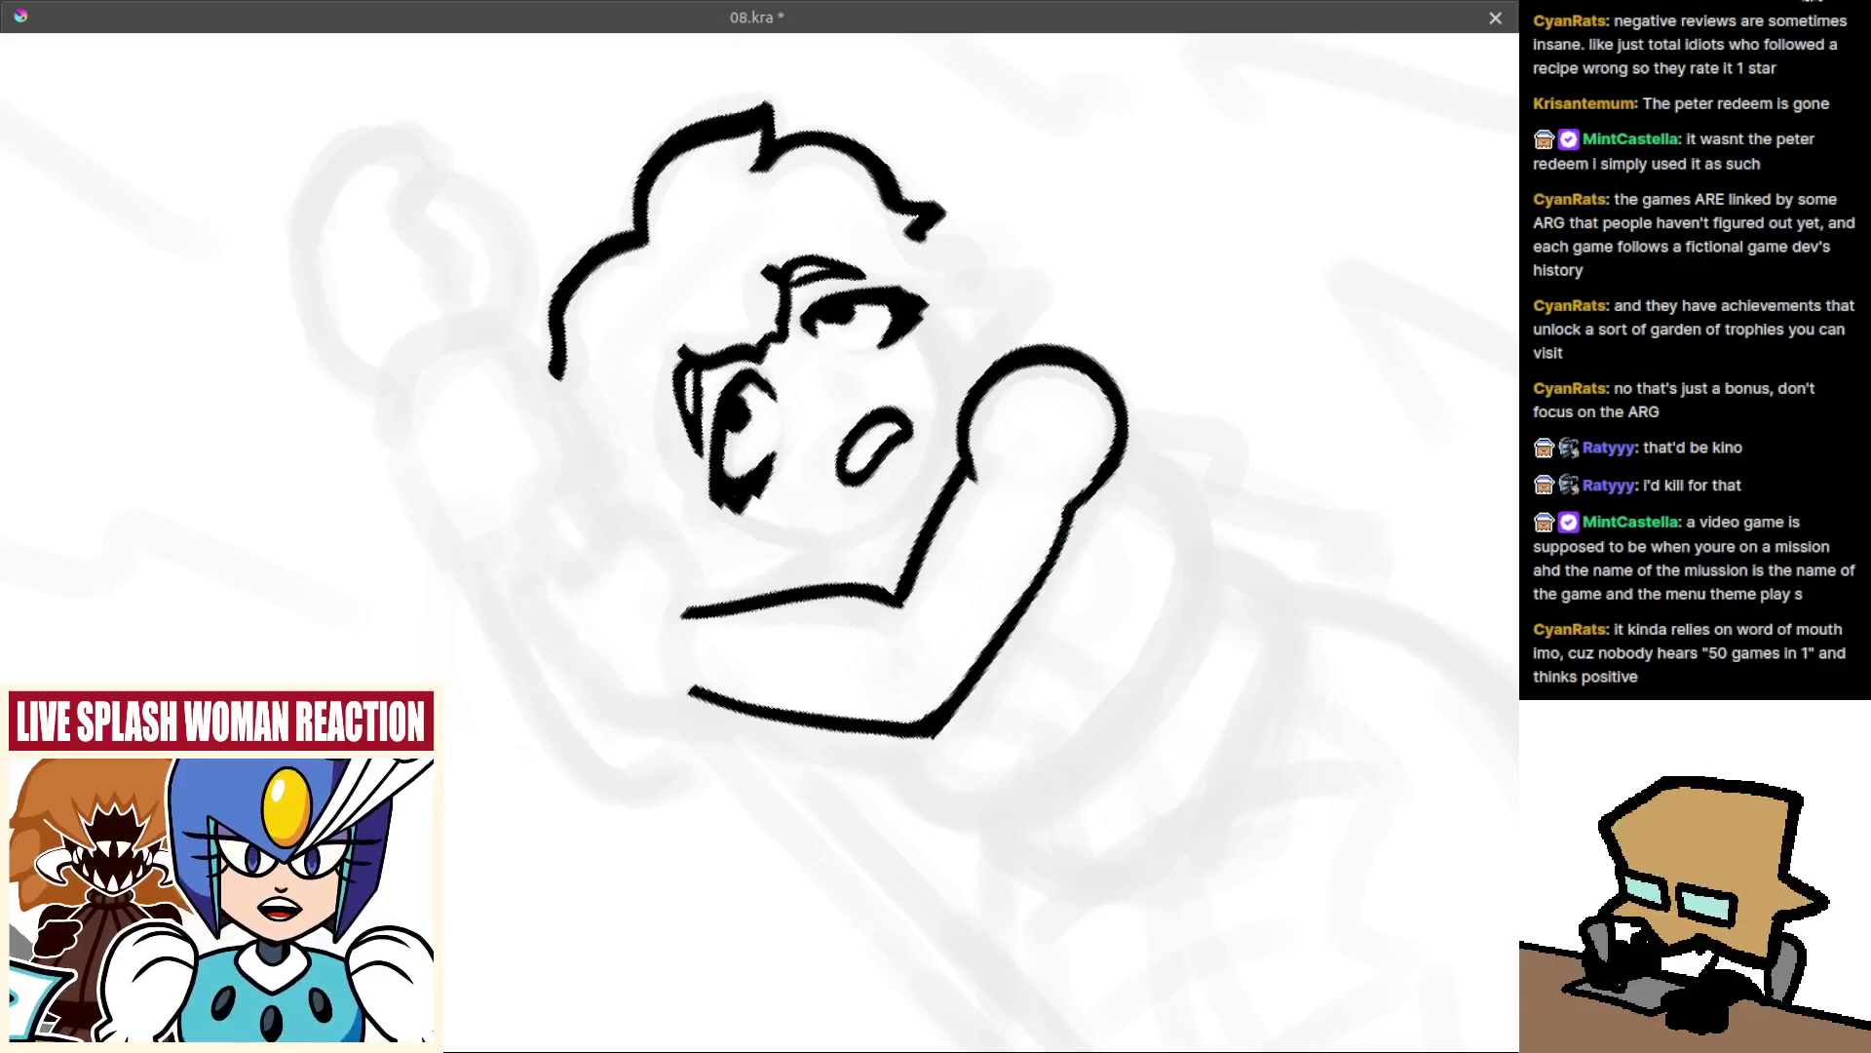
# Redraw the upper arm's outer edge from the shoulder curve to the elbow and remove the forearm's inner edge.
pyautogui.hotkey('ctrl', 'z')
pyautogui.moveTo(1067, 511); pyautogui.dragTo(931, 726)
pyautogui.moveTo(987, 547)
pyautogui.mouseDown()
pyautogui.moveTo(984, 577)
pyautogui.moveTo(911, 618)
pyautogui.moveTo(1007, 626)
pyautogui.moveTo(1023, 493)
pyautogui.moveTo(994, 437)
pyautogui.mouseUp()
pyautogui.press('5')
pyautogui.press('m')
pyautogui.moveTo(958, 519)
pyautogui.mouseDown()
pyautogui.moveTo(961, 432)
pyautogui.moveTo(920, 557)
pyautogui.moveTo(896, 531)
pyautogui.moveTo(867, 554)
pyautogui.moveTo(926, 589)
pyautogui.moveTo(902, 585)
pyautogui.moveTo(918, 629)
pyautogui.mouseUp()
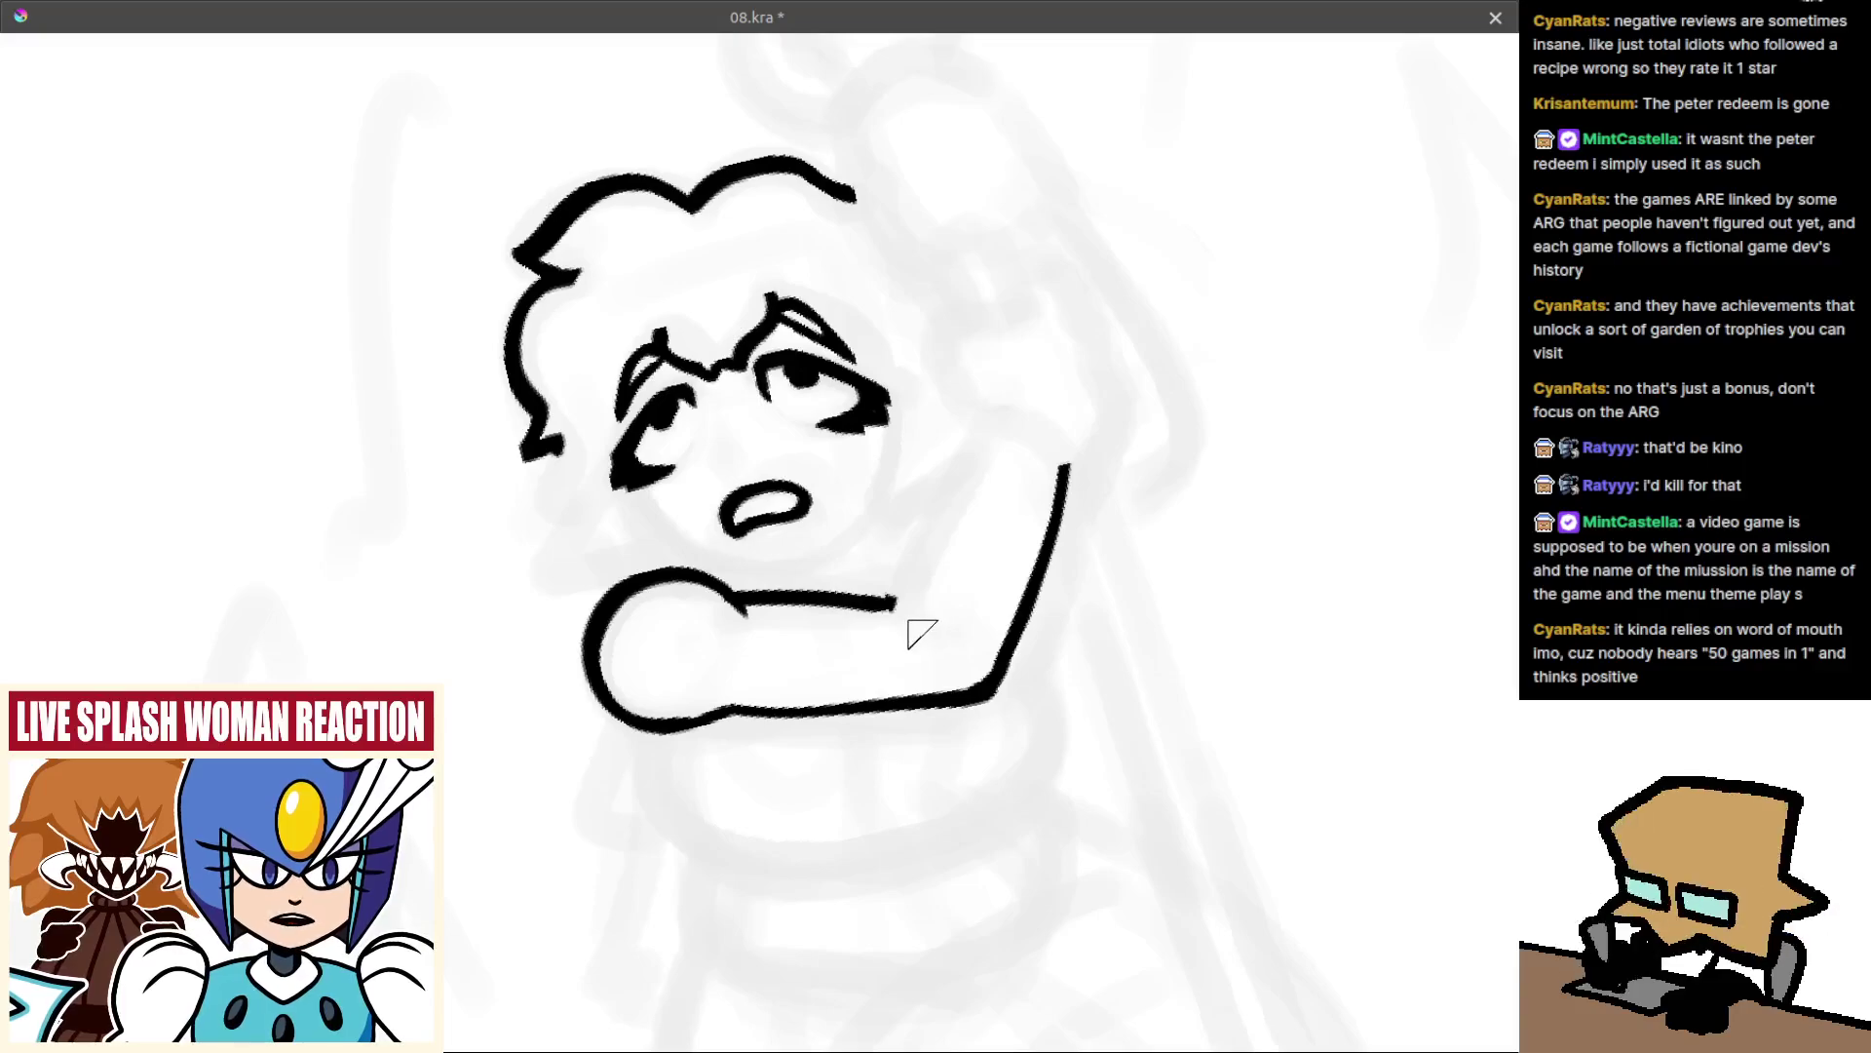
pyautogui.moveTo(902, 648)
pyautogui.mouseDown()
pyautogui.moveTo(927, 656)
pyautogui.moveTo(936, 593)
pyautogui.moveTo(907, 473)
pyautogui.moveTo(915, 532)
pyautogui.mouseUp()
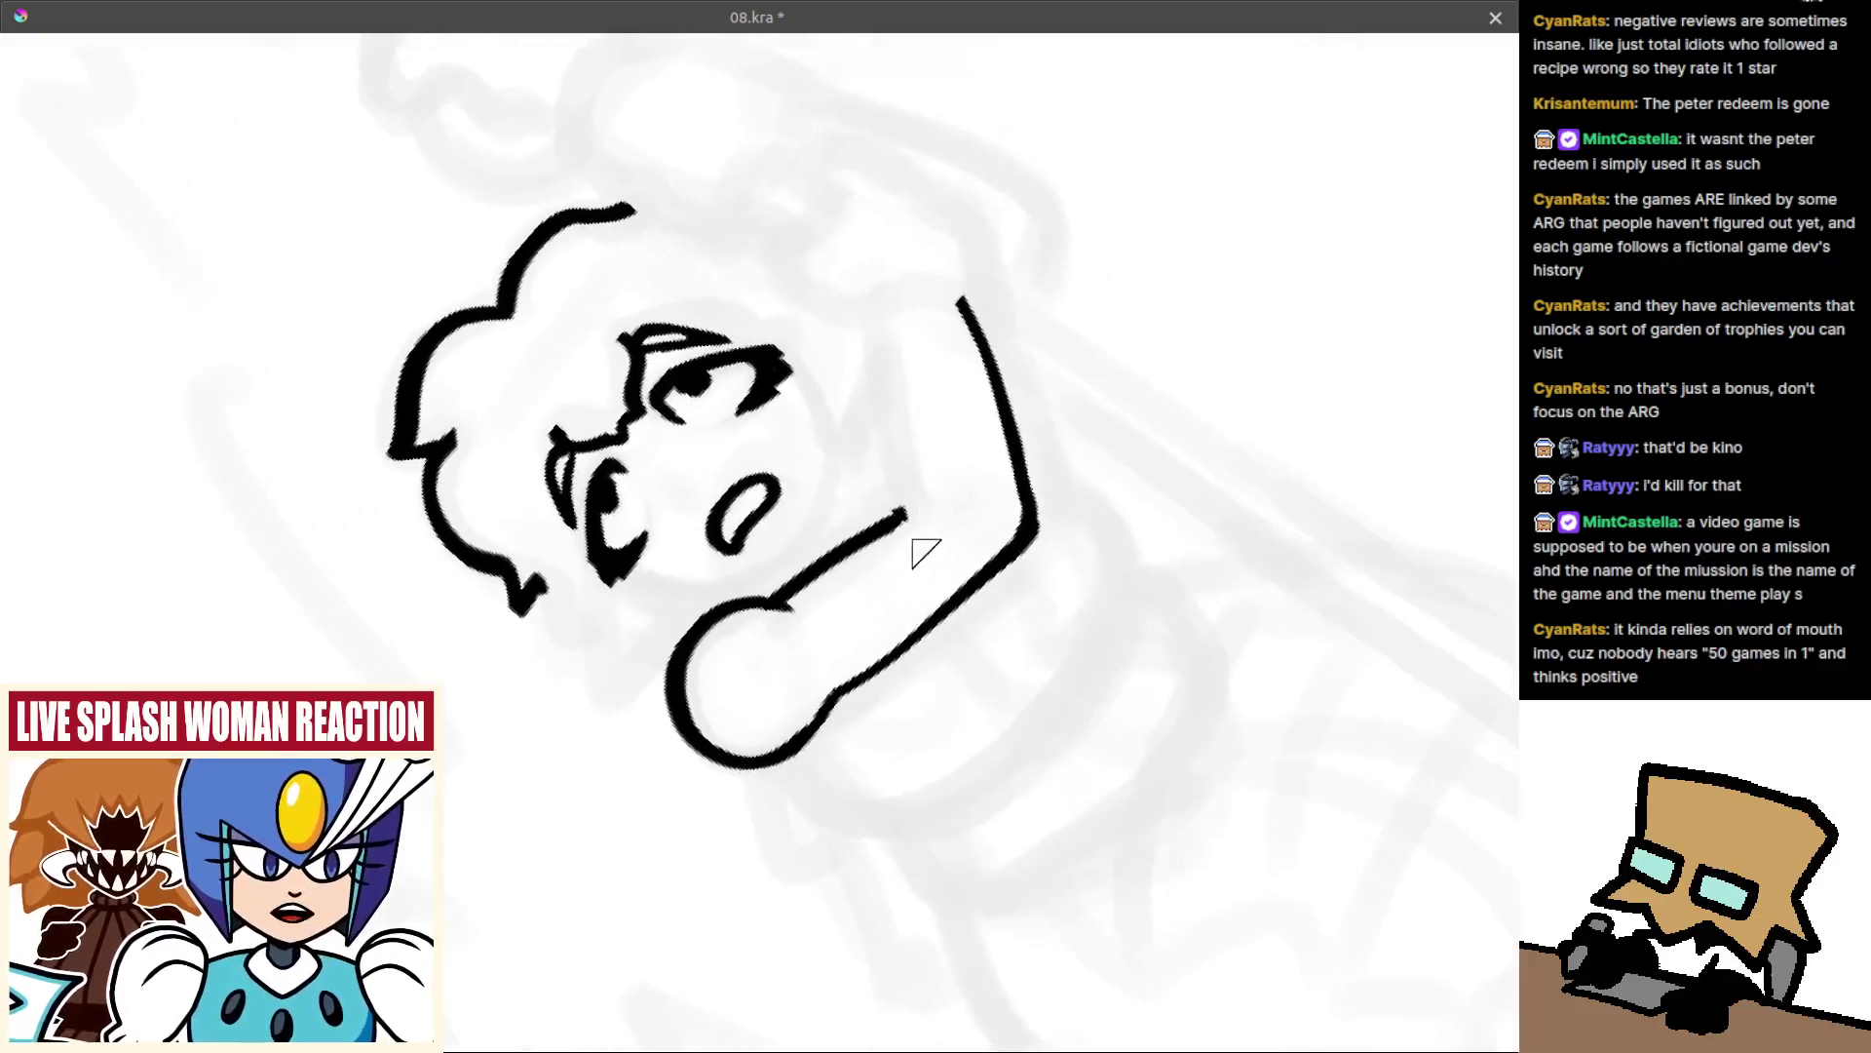
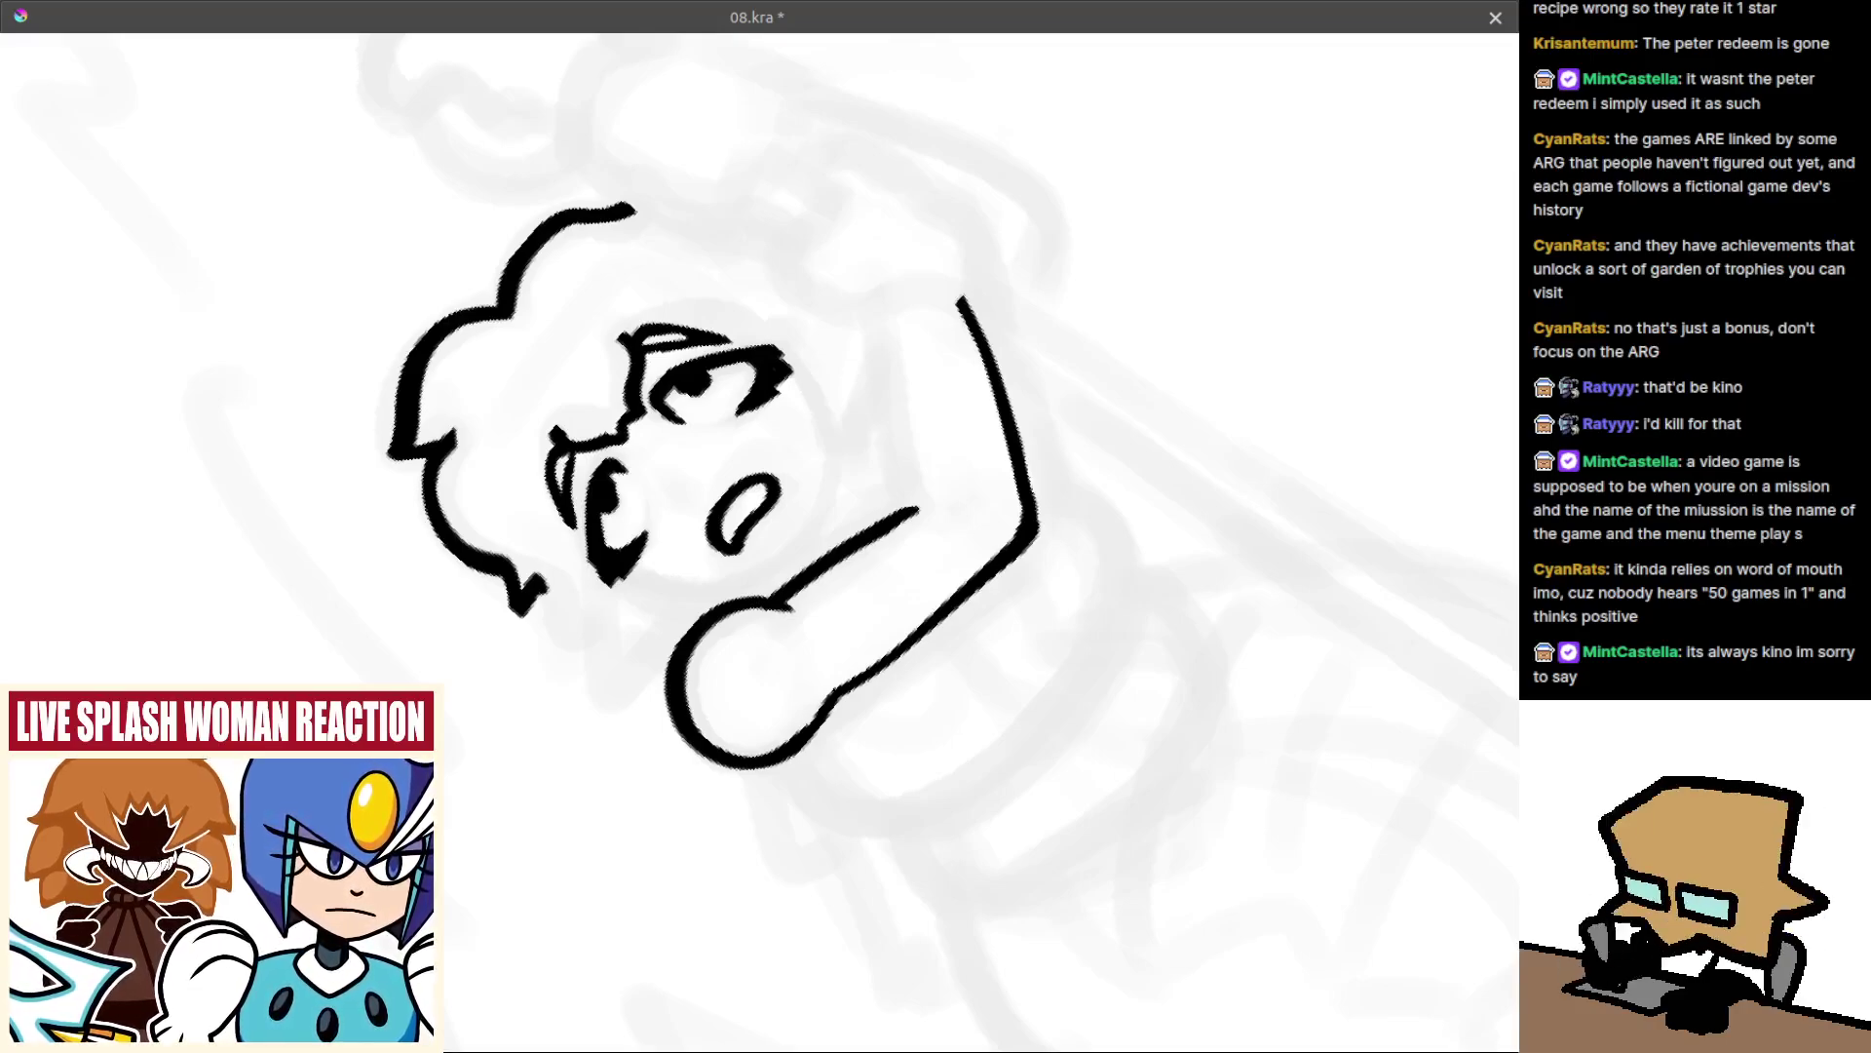
# Redraw the upper arm's inner edge from the shoulder to the elbow crook and check it in the mirrored view.
pyautogui.moveTo(880, 524)
pyautogui.mouseDown()
pyautogui.moveTo(738, 574)
pyautogui.moveTo(754, 597)
pyautogui.moveTo(791, 577)
pyautogui.moveTo(825, 608)
pyautogui.mouseUp()
pyautogui.press('5')
pyautogui.press('m')
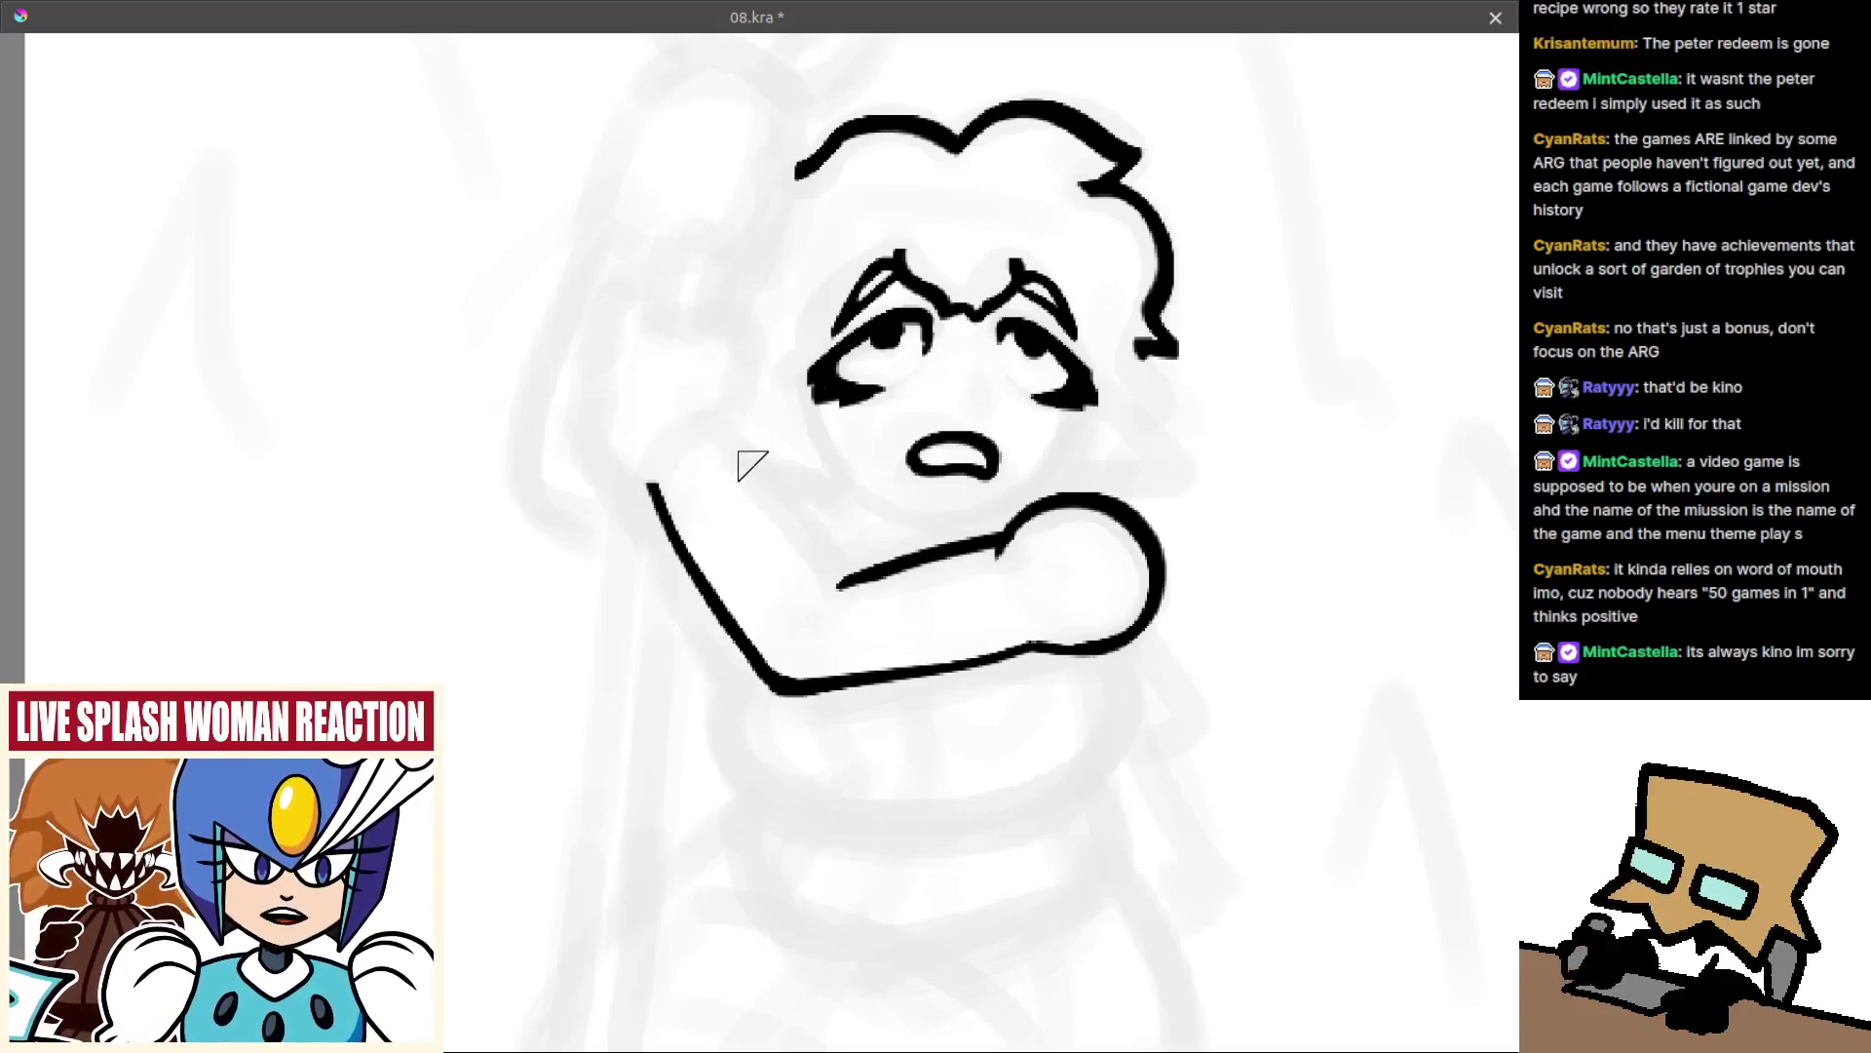
pyautogui.press('m')
pyautogui.moveTo(726, 550); pyautogui.dragTo(786, 527)
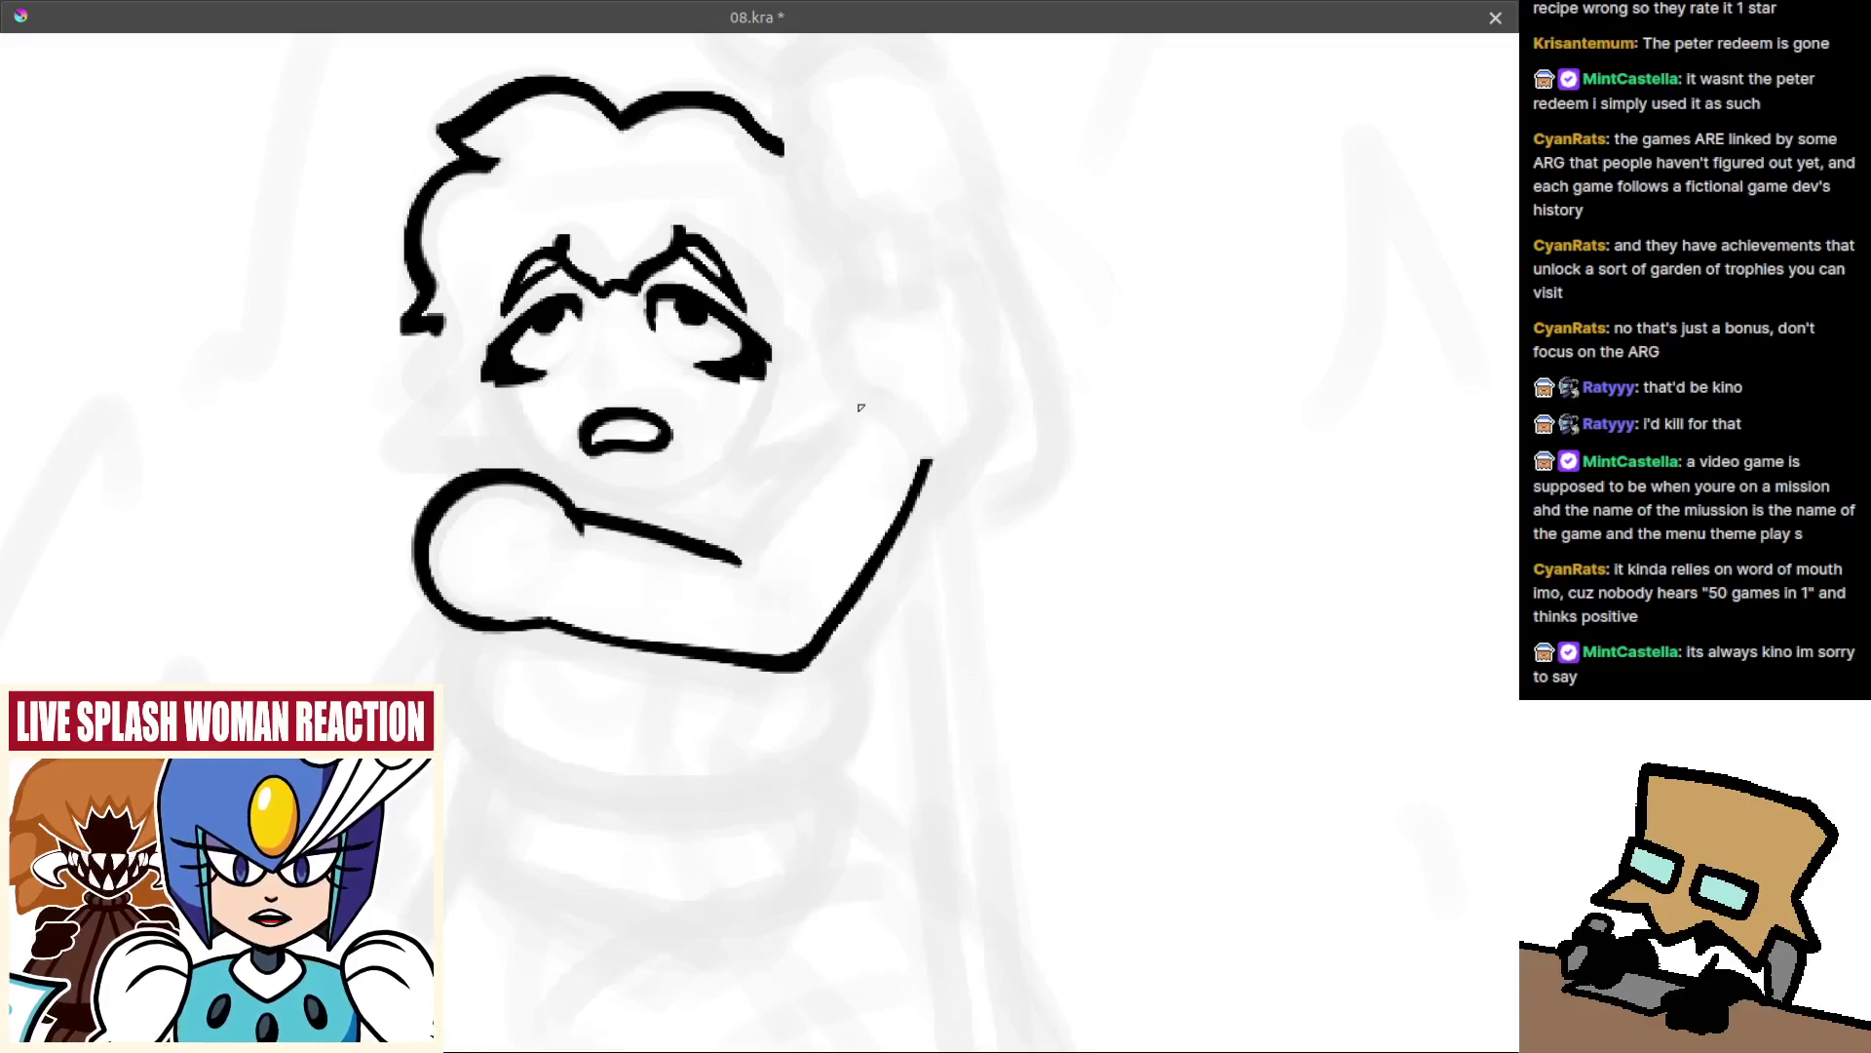
# Ink the forearm's inner edge from the wrist down to the elbow crook, retrying until the line is clean.
pyautogui.moveTo(865, 411)
pyautogui.mouseDown()
pyautogui.moveTo(739, 524)
pyautogui.moveTo(755, 491)
pyautogui.moveTo(733, 560)
pyautogui.mouseUp()
pyautogui.hotkey('ctrl', 'z')
pyautogui.hotkey('ctrl', 'z')
pyautogui.hotkey('ctrl', 'z')
pyautogui.moveTo(863, 419); pyautogui.dragTo(735, 558)
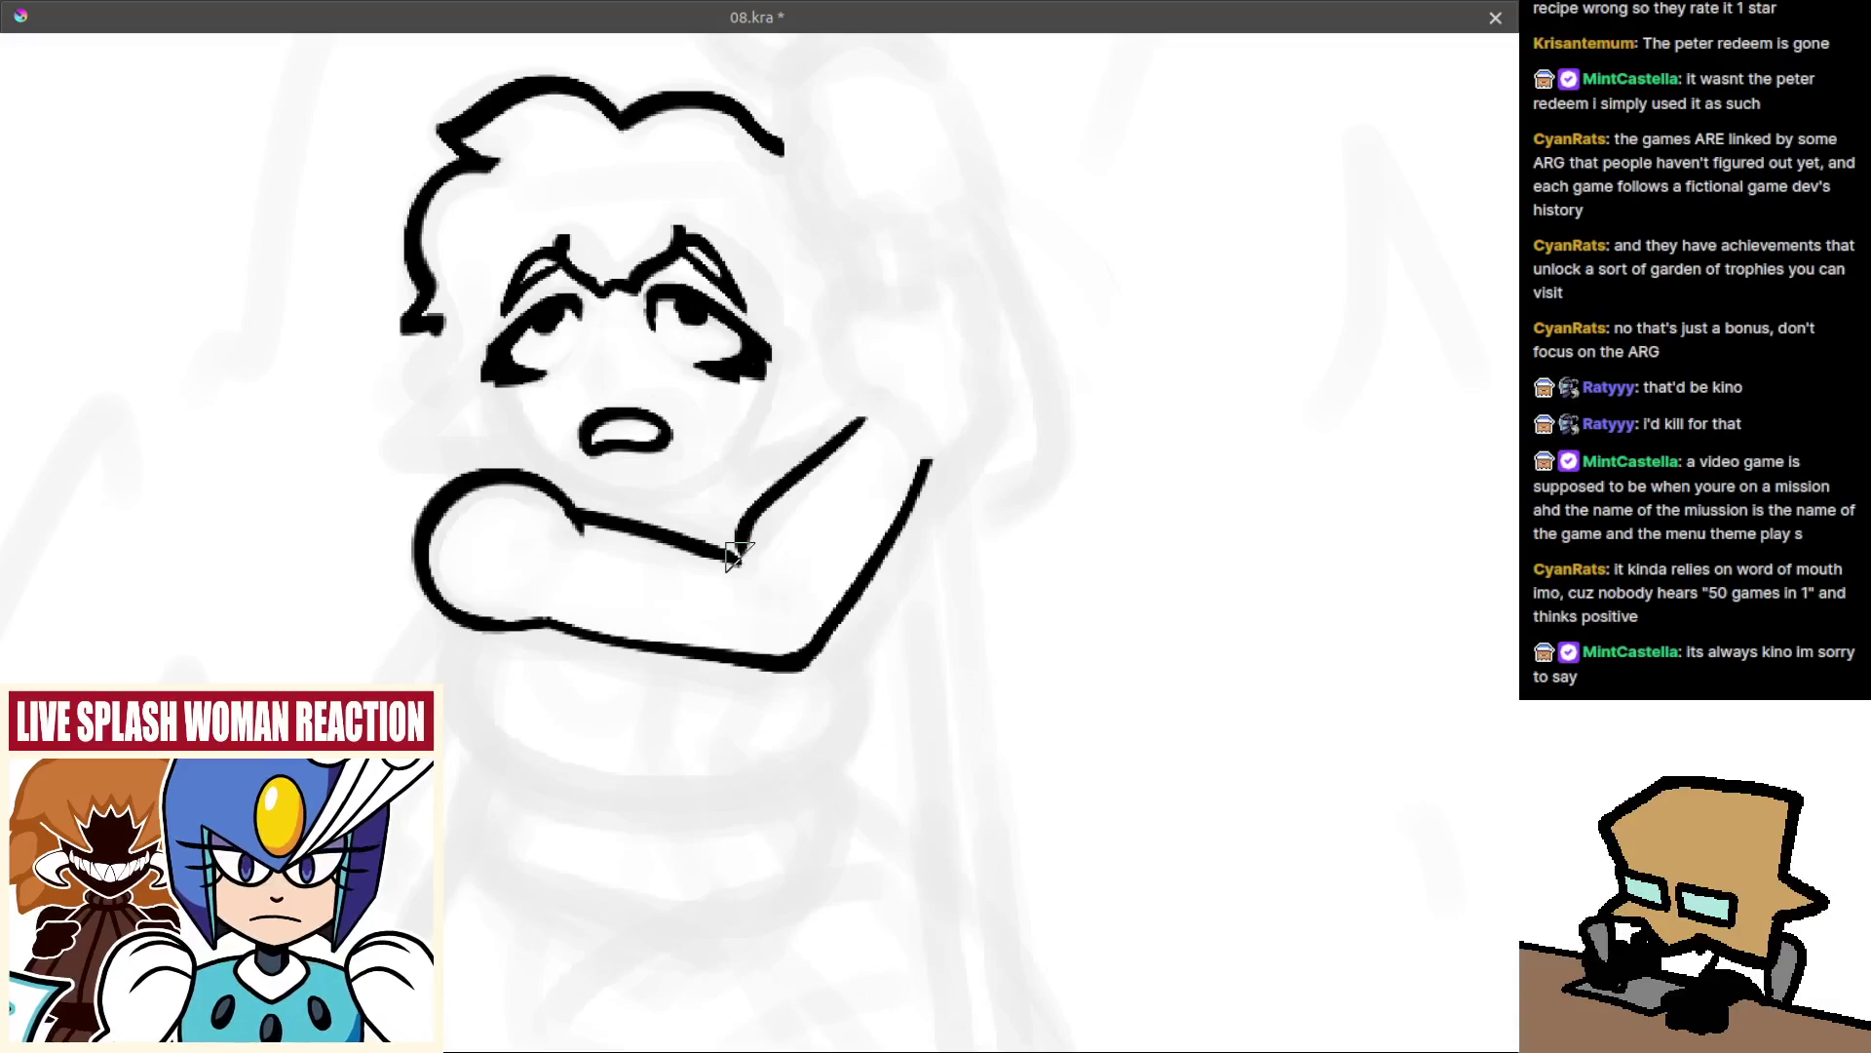
pyautogui.hotkey('ctrl', 'z')
pyautogui.moveTo(863, 423); pyautogui.dragTo(741, 552)
pyautogui.hotkey('ctrl', 'z')
pyautogui.hotkey('ctrl', 'z')
pyautogui.hotkey('ctrl', 'z')
pyautogui.moveTo(857, 424); pyautogui.dragTo(731, 557)
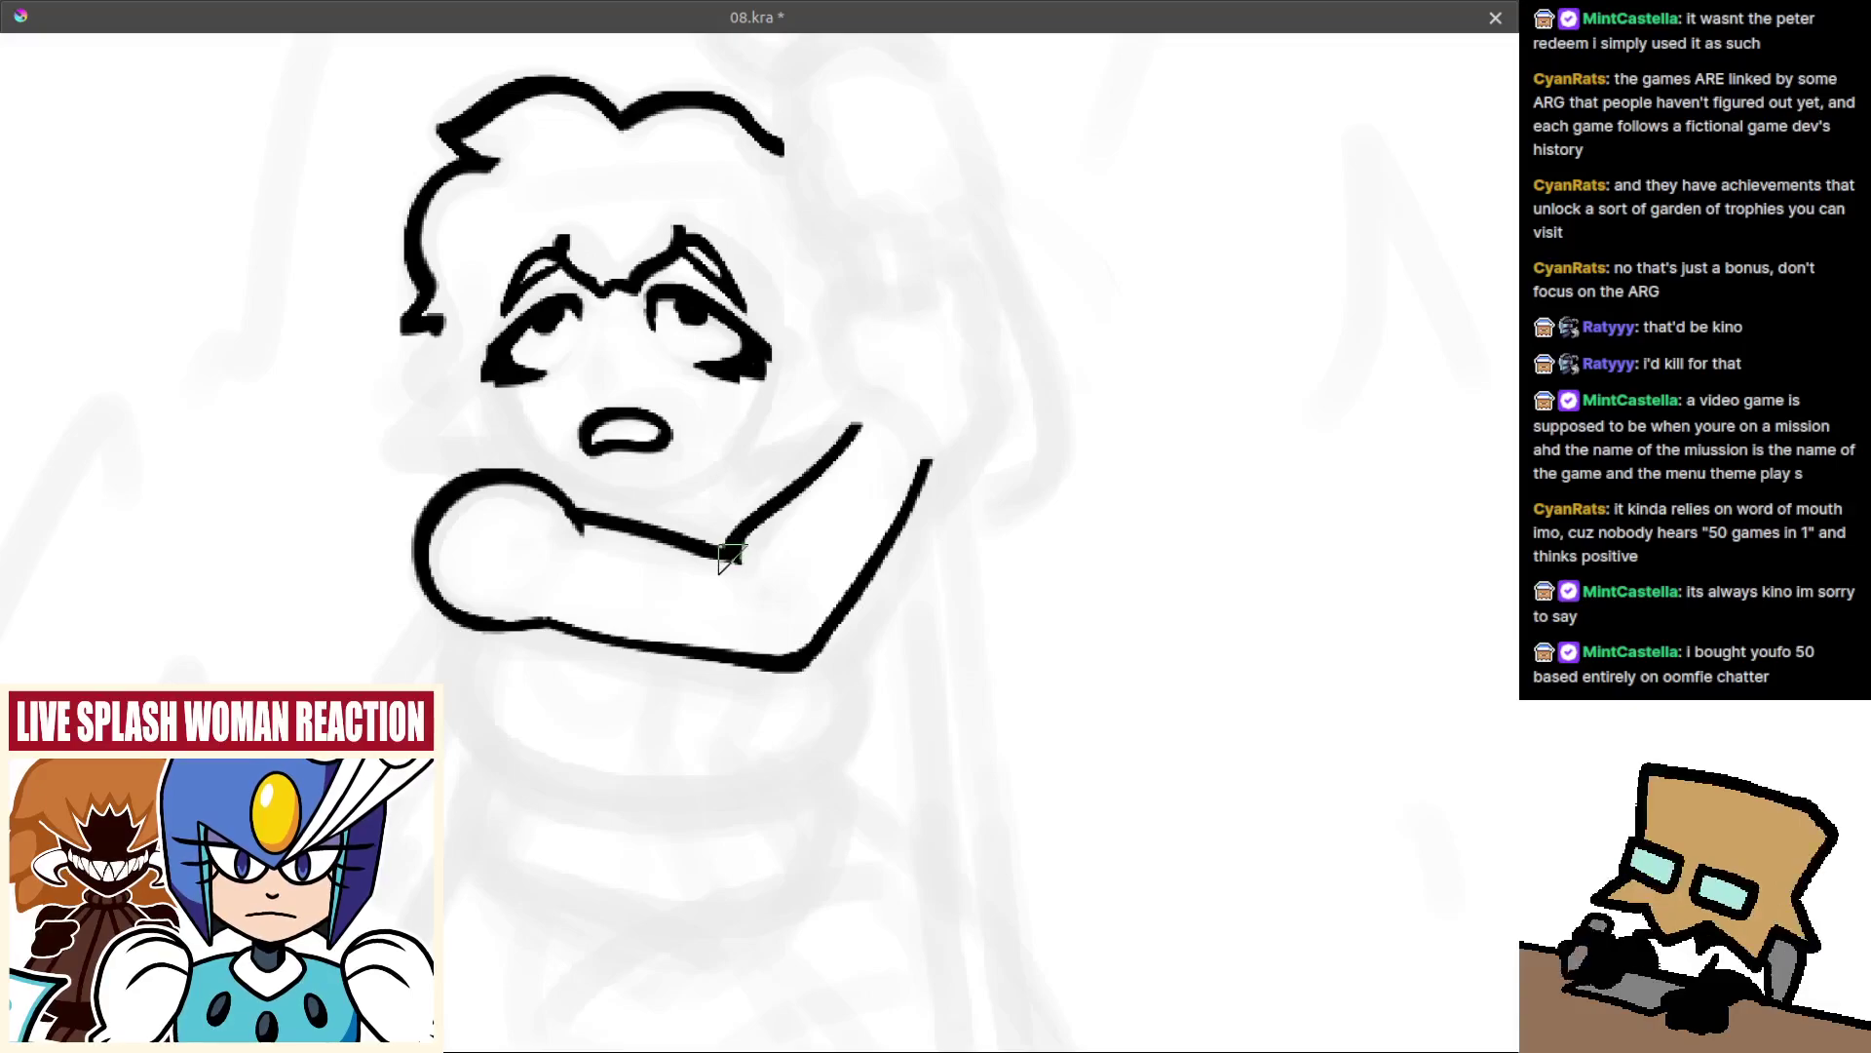
# Flip the view and ink the thumb-side edge of the raised hand down to the wrist.
pyautogui.hotkey('ctrl', '-')
pyautogui.hotkey('ctrl', '-')
pyautogui.press('m')
pyautogui.moveTo(693, 614); pyautogui.dragTo(745, 621)
pyautogui.moveTo(757, 542); pyautogui.dragTo(704, 517)
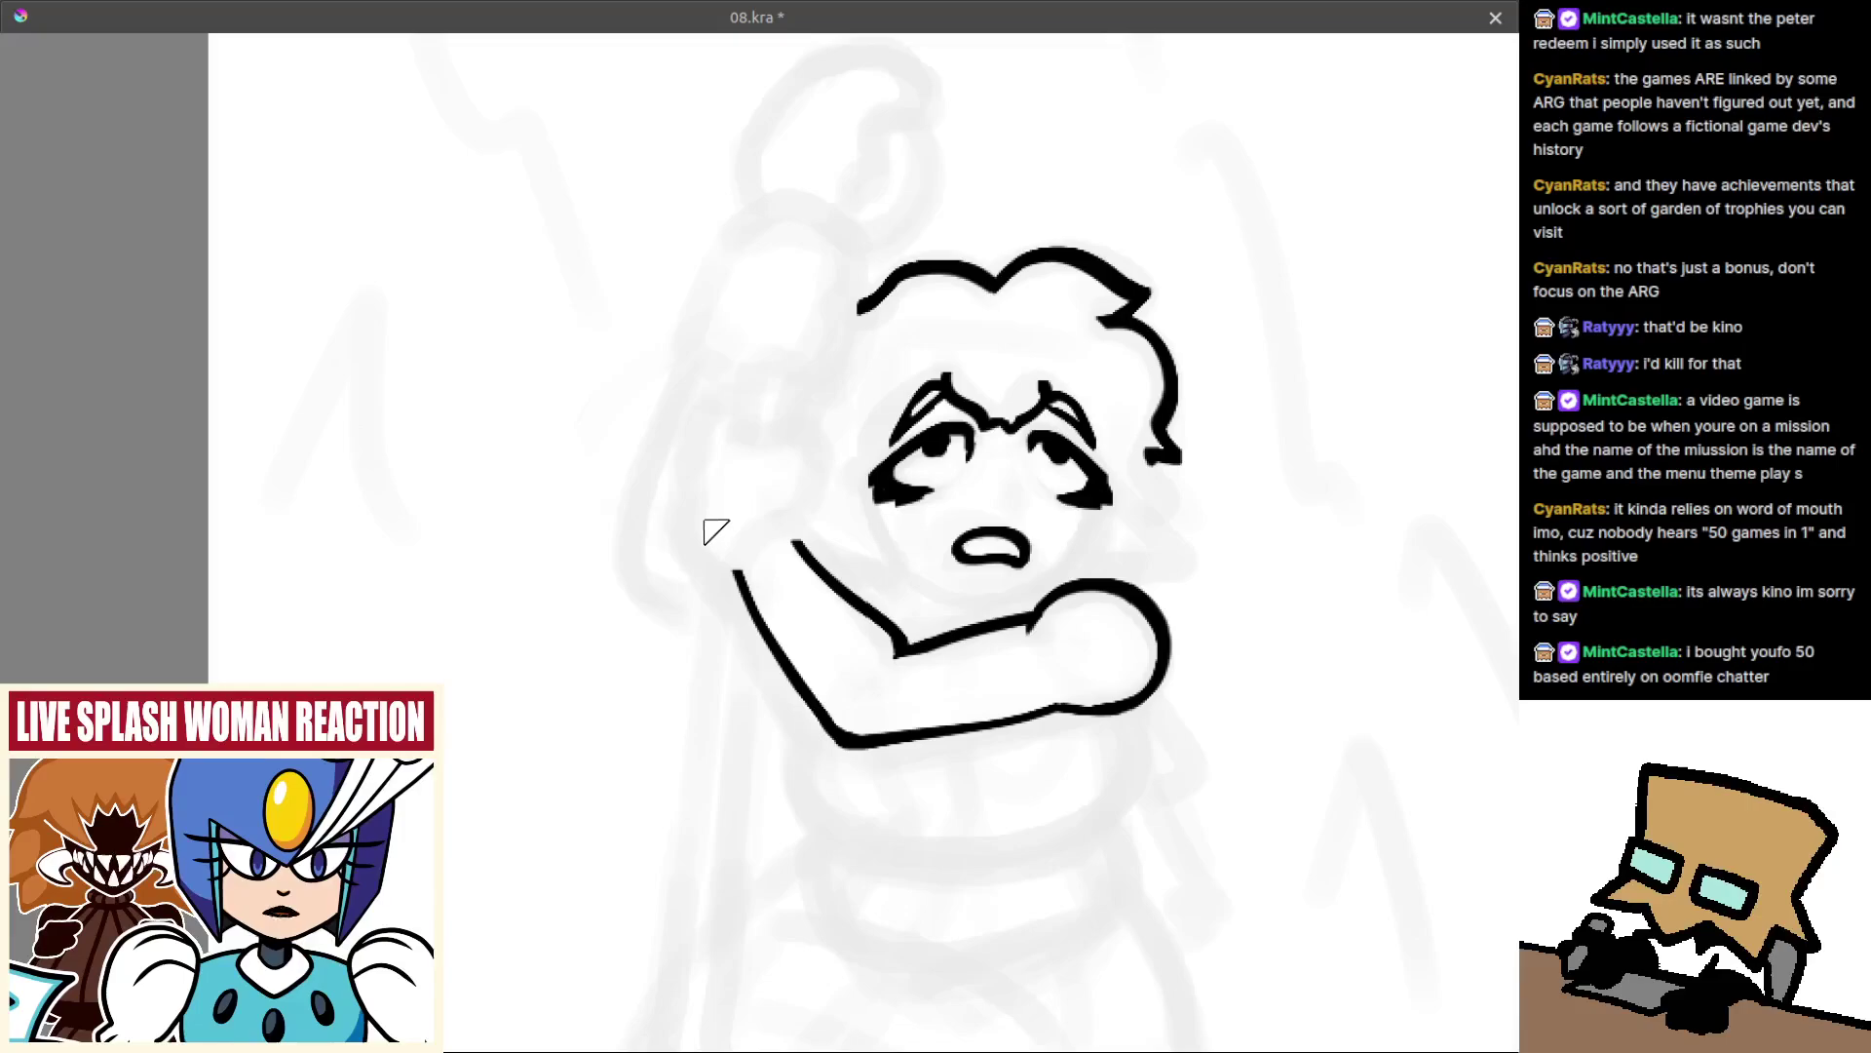
pyautogui.scroll(1, 696, 549)
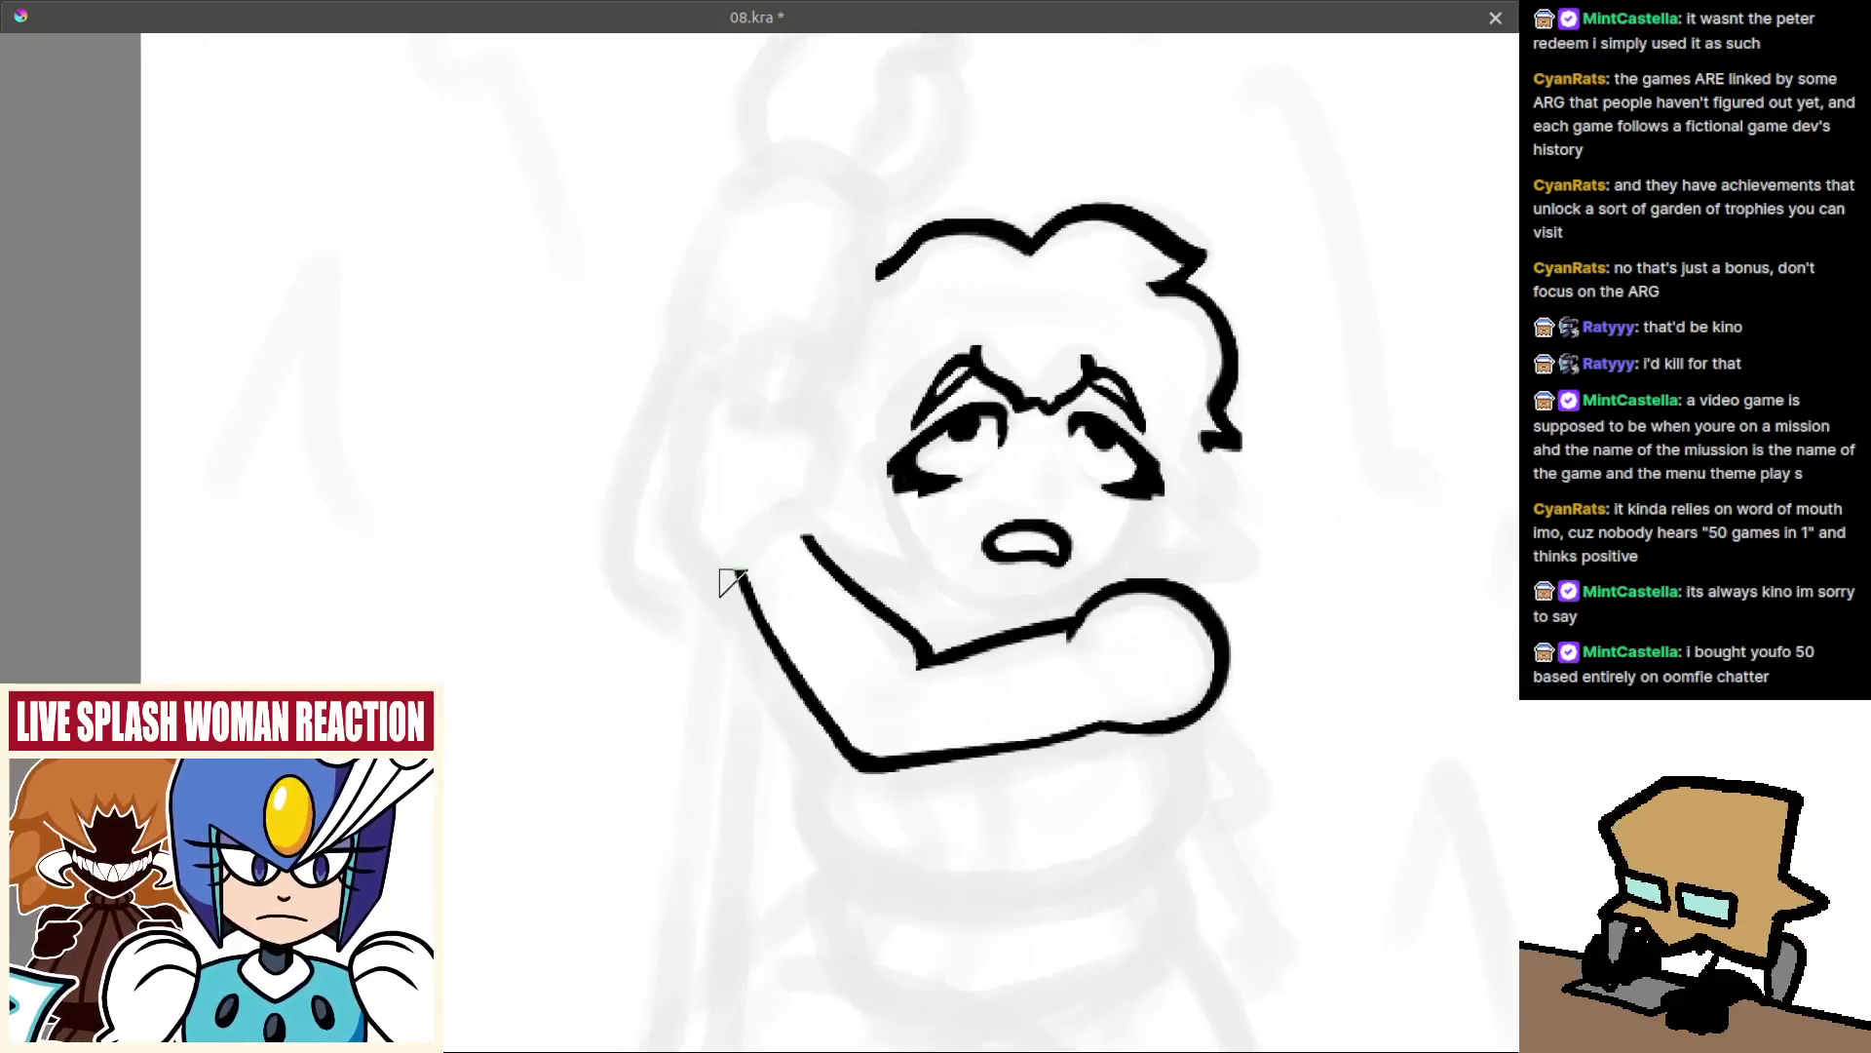
pyautogui.moveTo(737, 575)
pyautogui.mouseDown()
pyautogui.moveTo(687, 543)
pyautogui.moveTo(696, 447)
pyautogui.mouseUp()
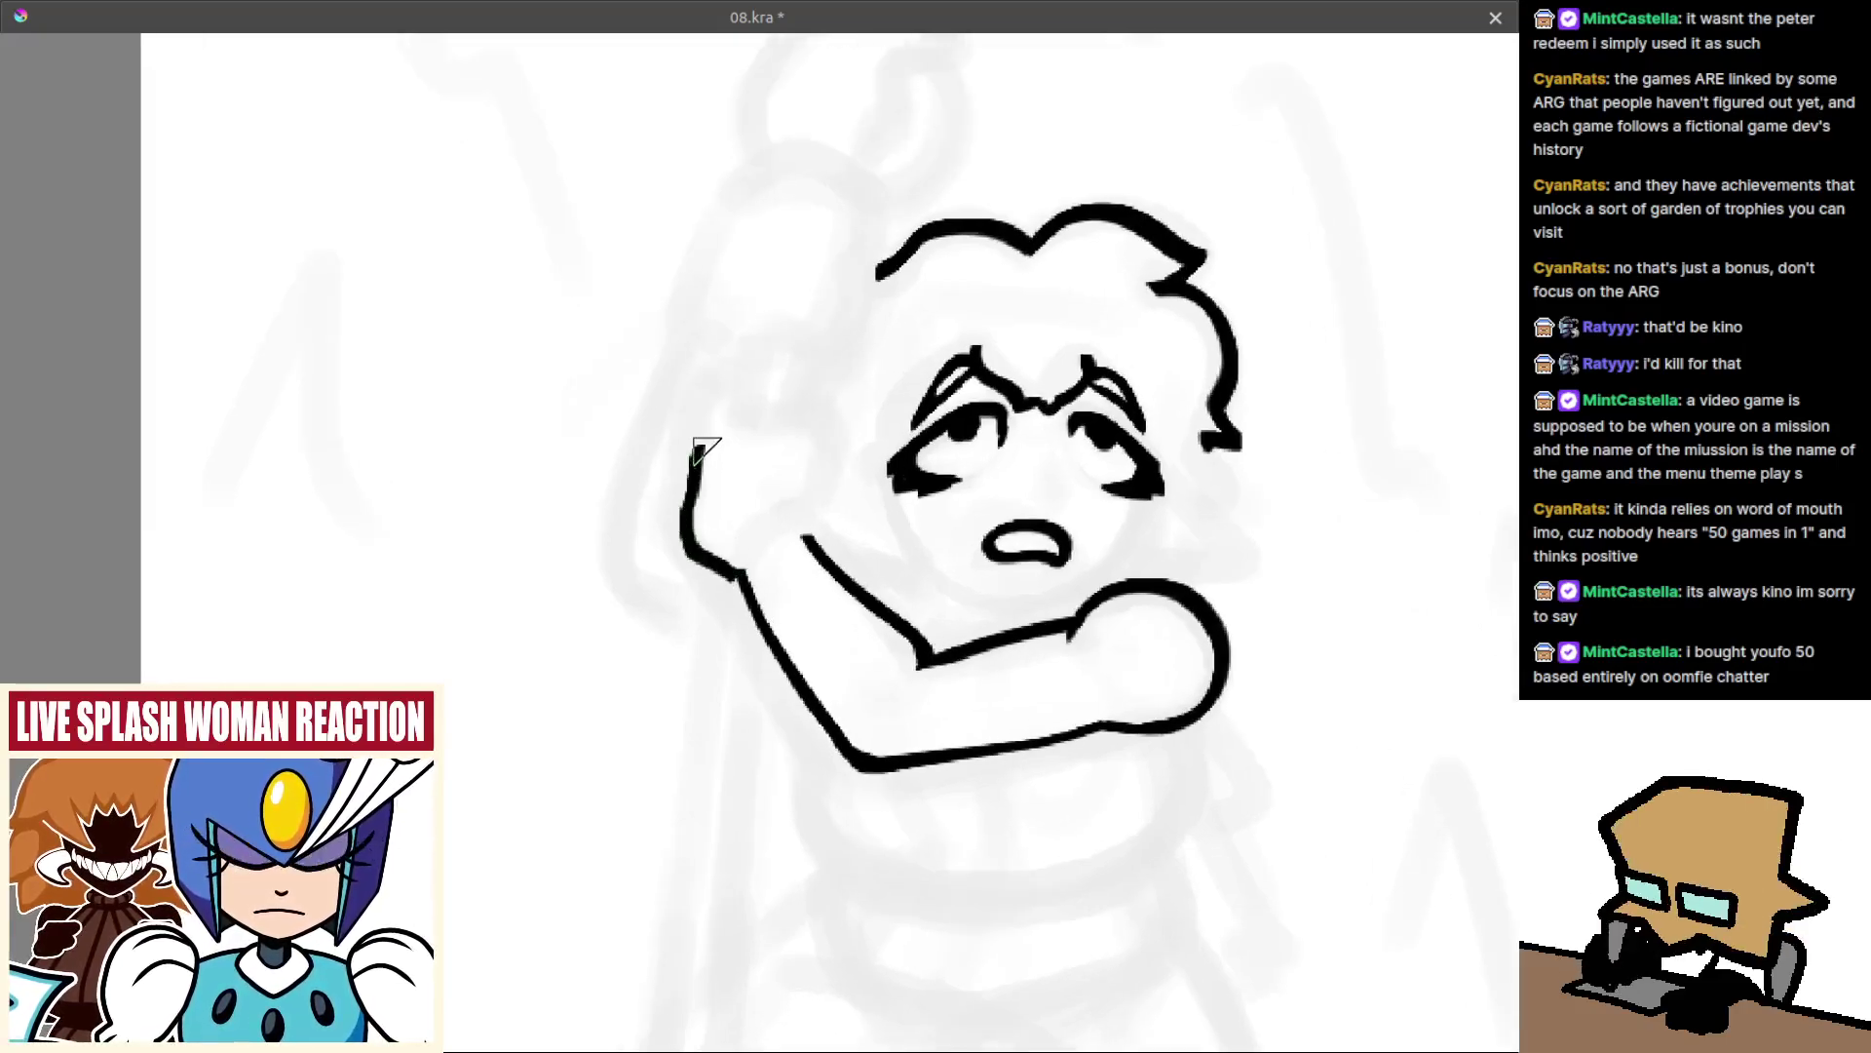
pyautogui.hotkey('ctrl', 'z')
pyautogui.moveTo(810, 411)
pyautogui.mouseDown()
pyautogui.moveTo(816, 479)
pyautogui.moveTo(816, 412)
pyautogui.moveTo(823, 461)
pyautogui.moveTo(801, 516)
pyautogui.mouseUp()
pyautogui.hotkey('ctrl', 'z')
pyautogui.hotkey('ctrl', 'z')
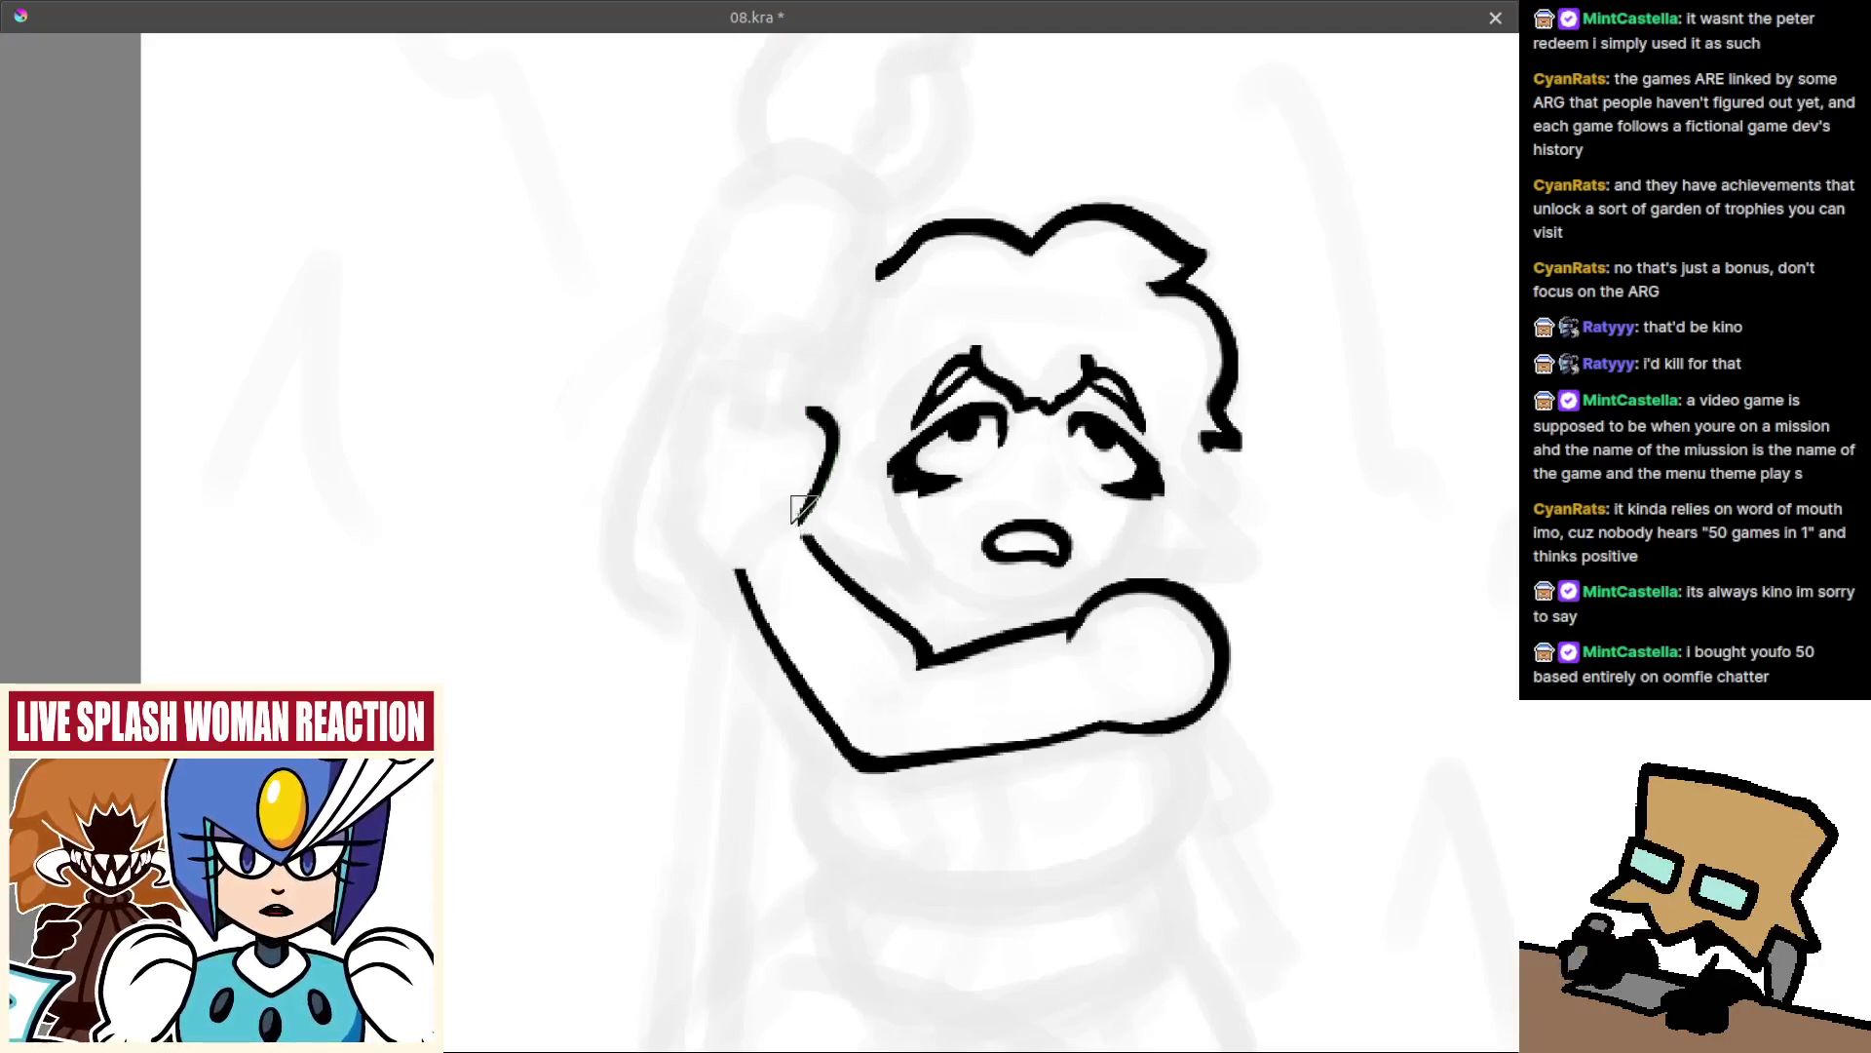
pyautogui.hotkey('ctrl', 'z')
pyautogui.moveTo(826, 409)
pyautogui.mouseDown()
pyautogui.moveTo(833, 473)
pyautogui.moveTo(804, 522)
pyautogui.moveTo(836, 434)
pyautogui.moveTo(817, 492)
pyautogui.mouseUp()
pyautogui.hotkey('ctrl', 'z')
pyautogui.hotkey('ctrl', 'z')
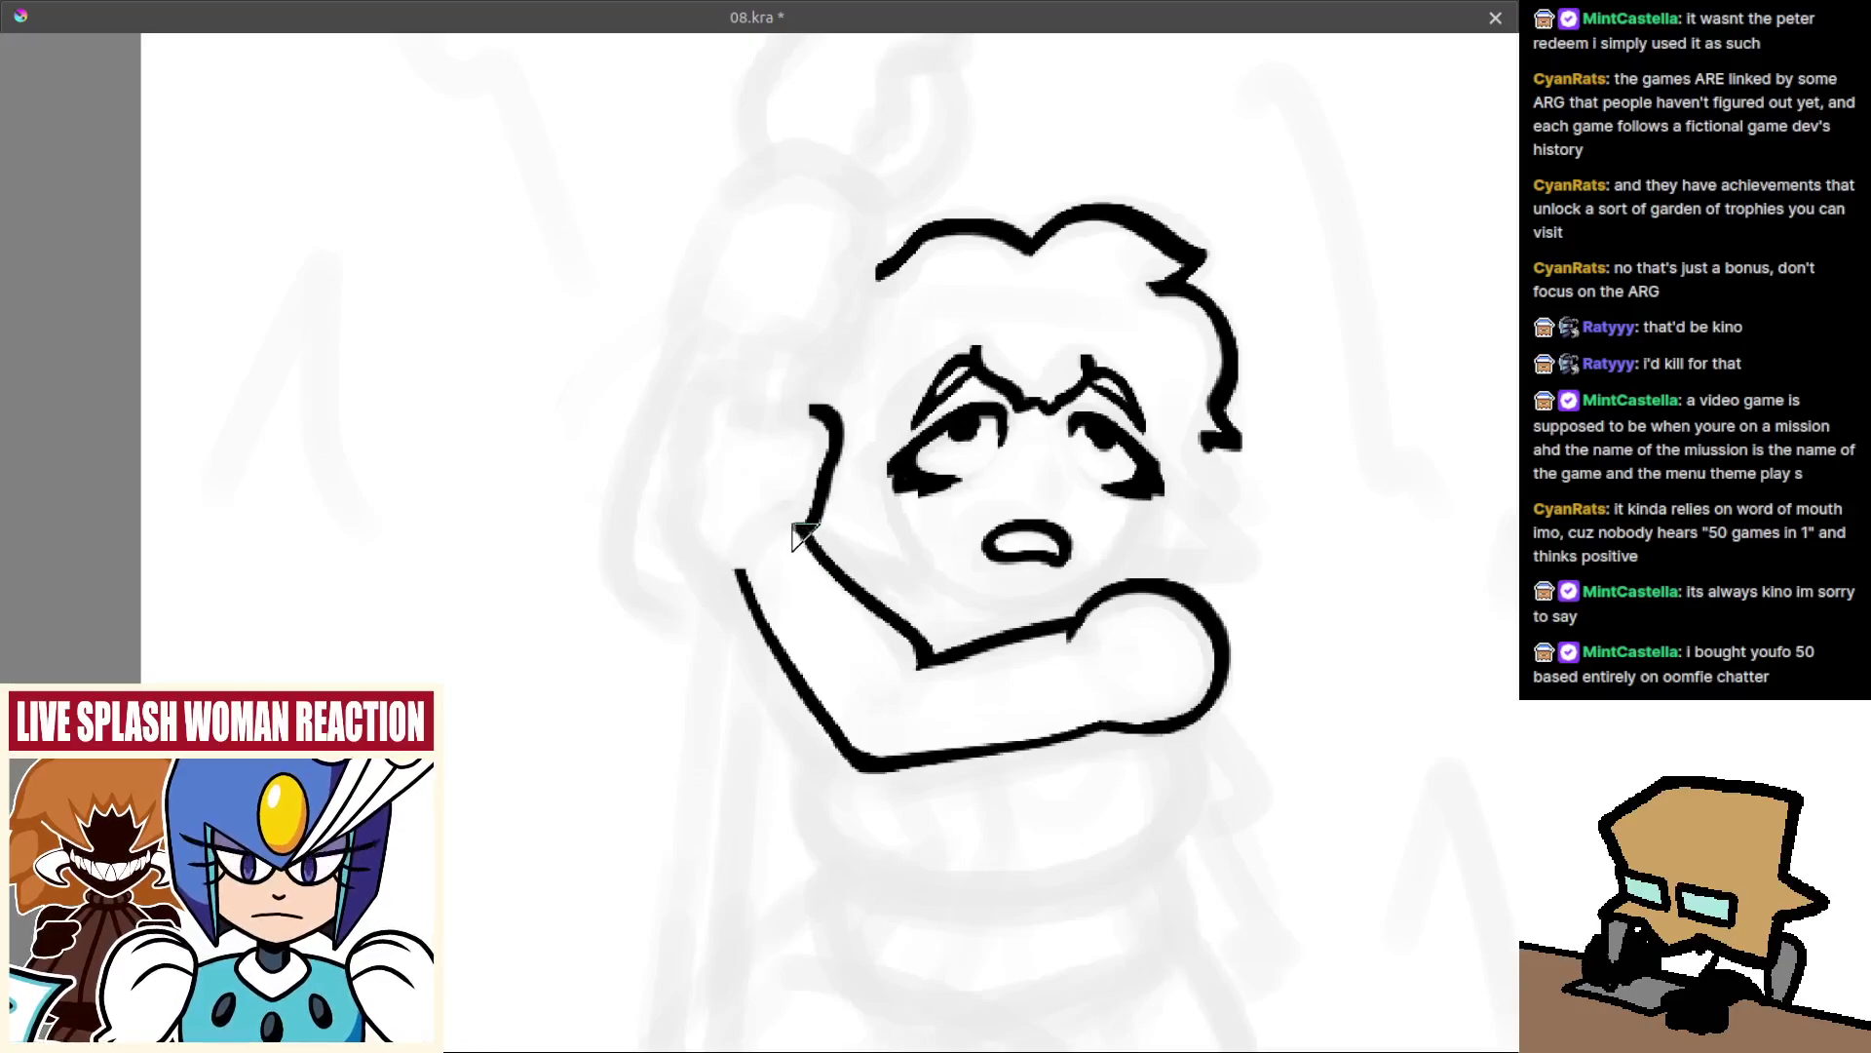
# Ink the thumb's upper curve and the back of the hand with bumpy knuckles down to the wrist.
pyautogui.press('m')
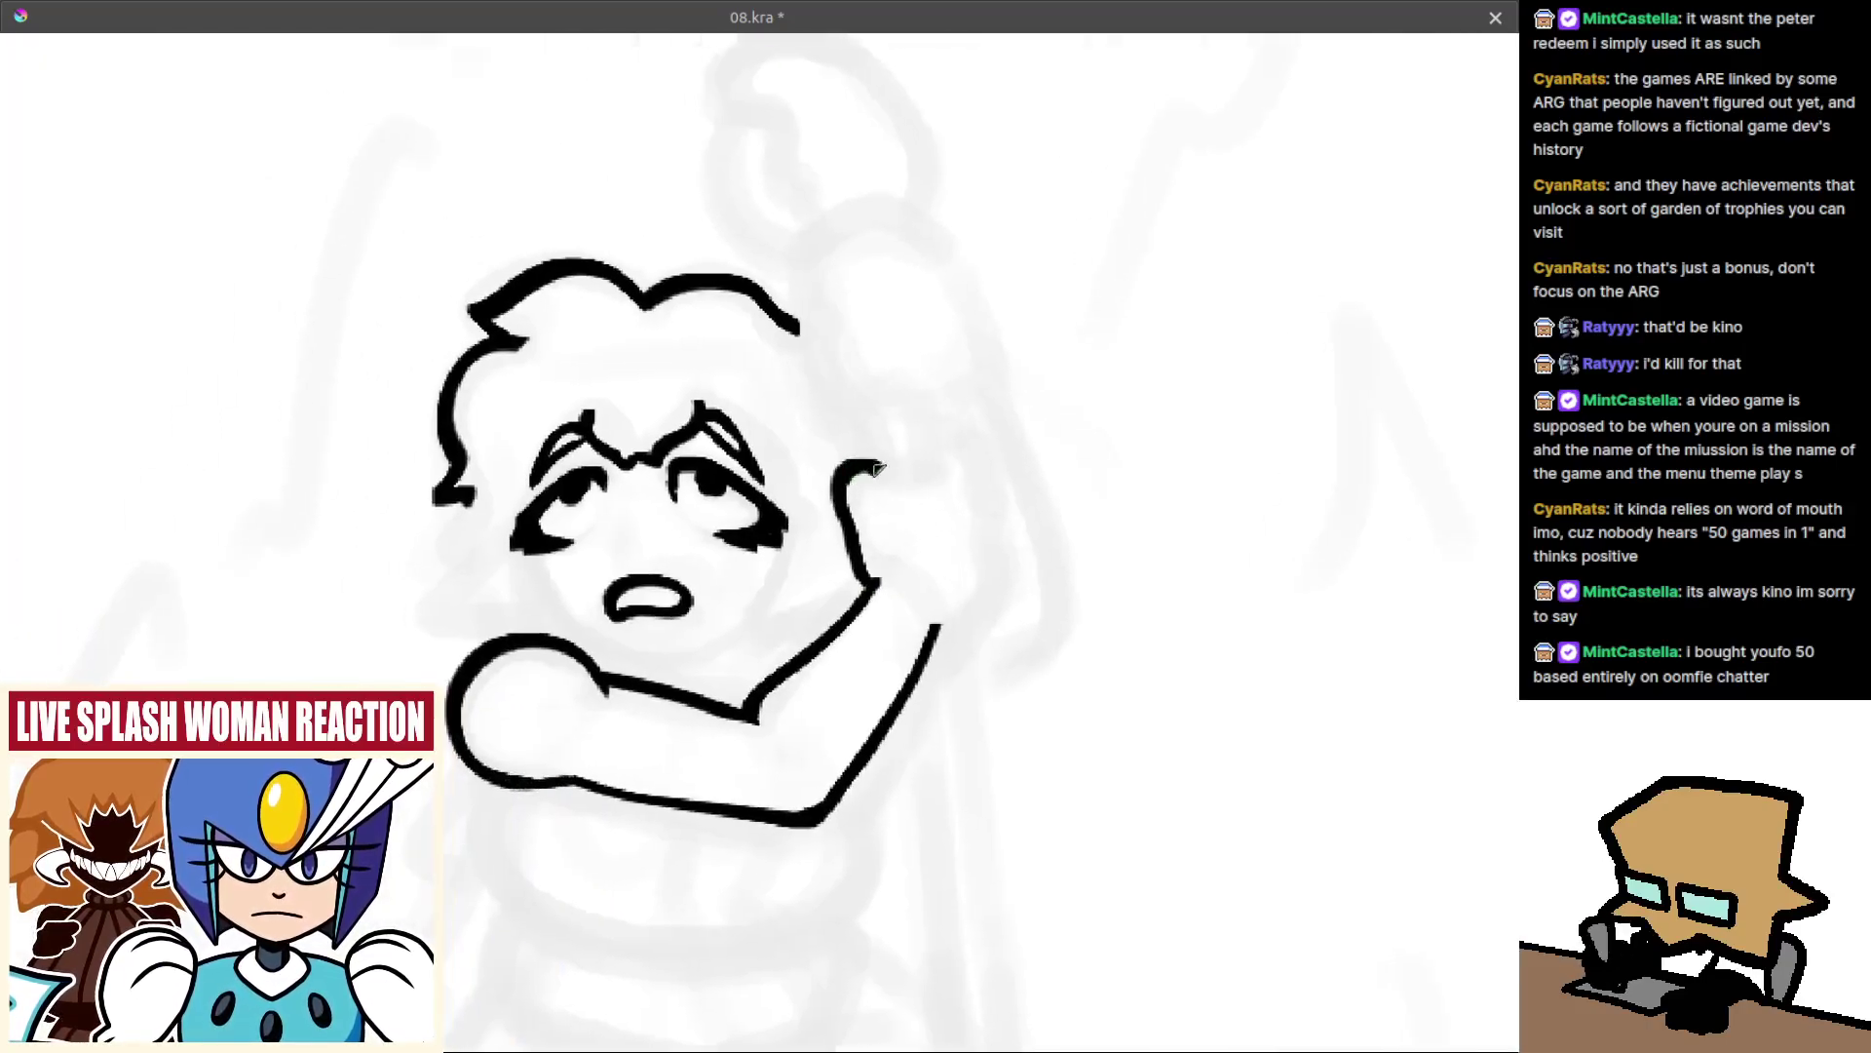
pyautogui.moveTo(918, 477)
pyautogui.mouseDown()
pyautogui.moveTo(980, 444)
pyautogui.moveTo(980, 492)
pyautogui.moveTo(944, 514)
pyautogui.moveTo(963, 529)
pyautogui.mouseUp()
pyautogui.hotkey('ctrl', 'z')
pyautogui.moveTo(898, 428)
pyautogui.mouseDown()
pyautogui.moveTo(935, 431)
pyautogui.moveTo(965, 576)
pyautogui.moveTo(906, 629)
pyautogui.moveTo(894, 609)
pyautogui.mouseUp()
pyautogui.hotkey('ctrl', 'z')
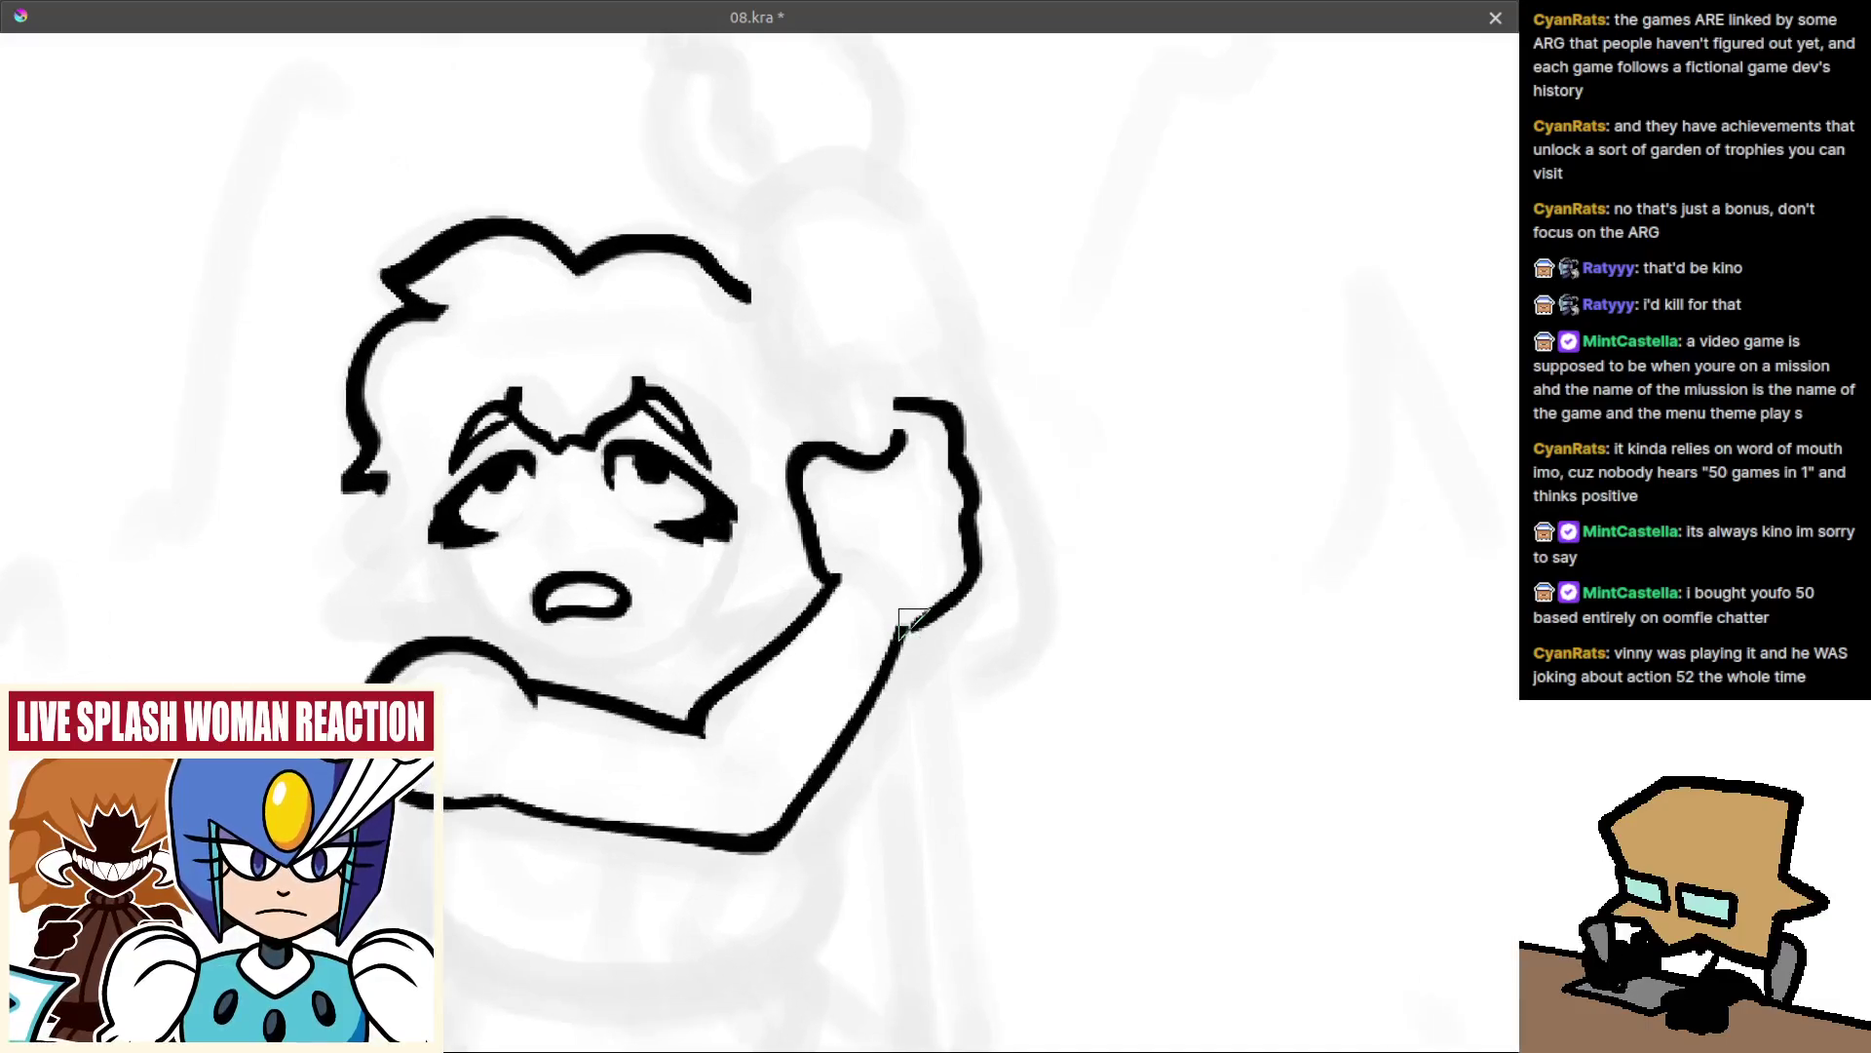
pyautogui.hotkey('ctrl', 'z')
pyautogui.hotkey('ctrl', 'z')
# Check the hand in the whole drawing and its mirrored view, and redraw the thumb's upper edge curving in toward the fingers.
pyautogui.moveTo(973, 565)
pyautogui.mouseDown()
pyautogui.moveTo(911, 623)
pyautogui.moveTo(895, 857)
pyautogui.mouseUp()
pyautogui.hotkey('ctrl', 'z')
pyautogui.keyDown('ctrl'); pyautogui.moveTo(896, 657); pyautogui.dragTo(889, 545); pyautogui.keyUp('ctrl')
pyautogui.scroll(1, 896, 573)
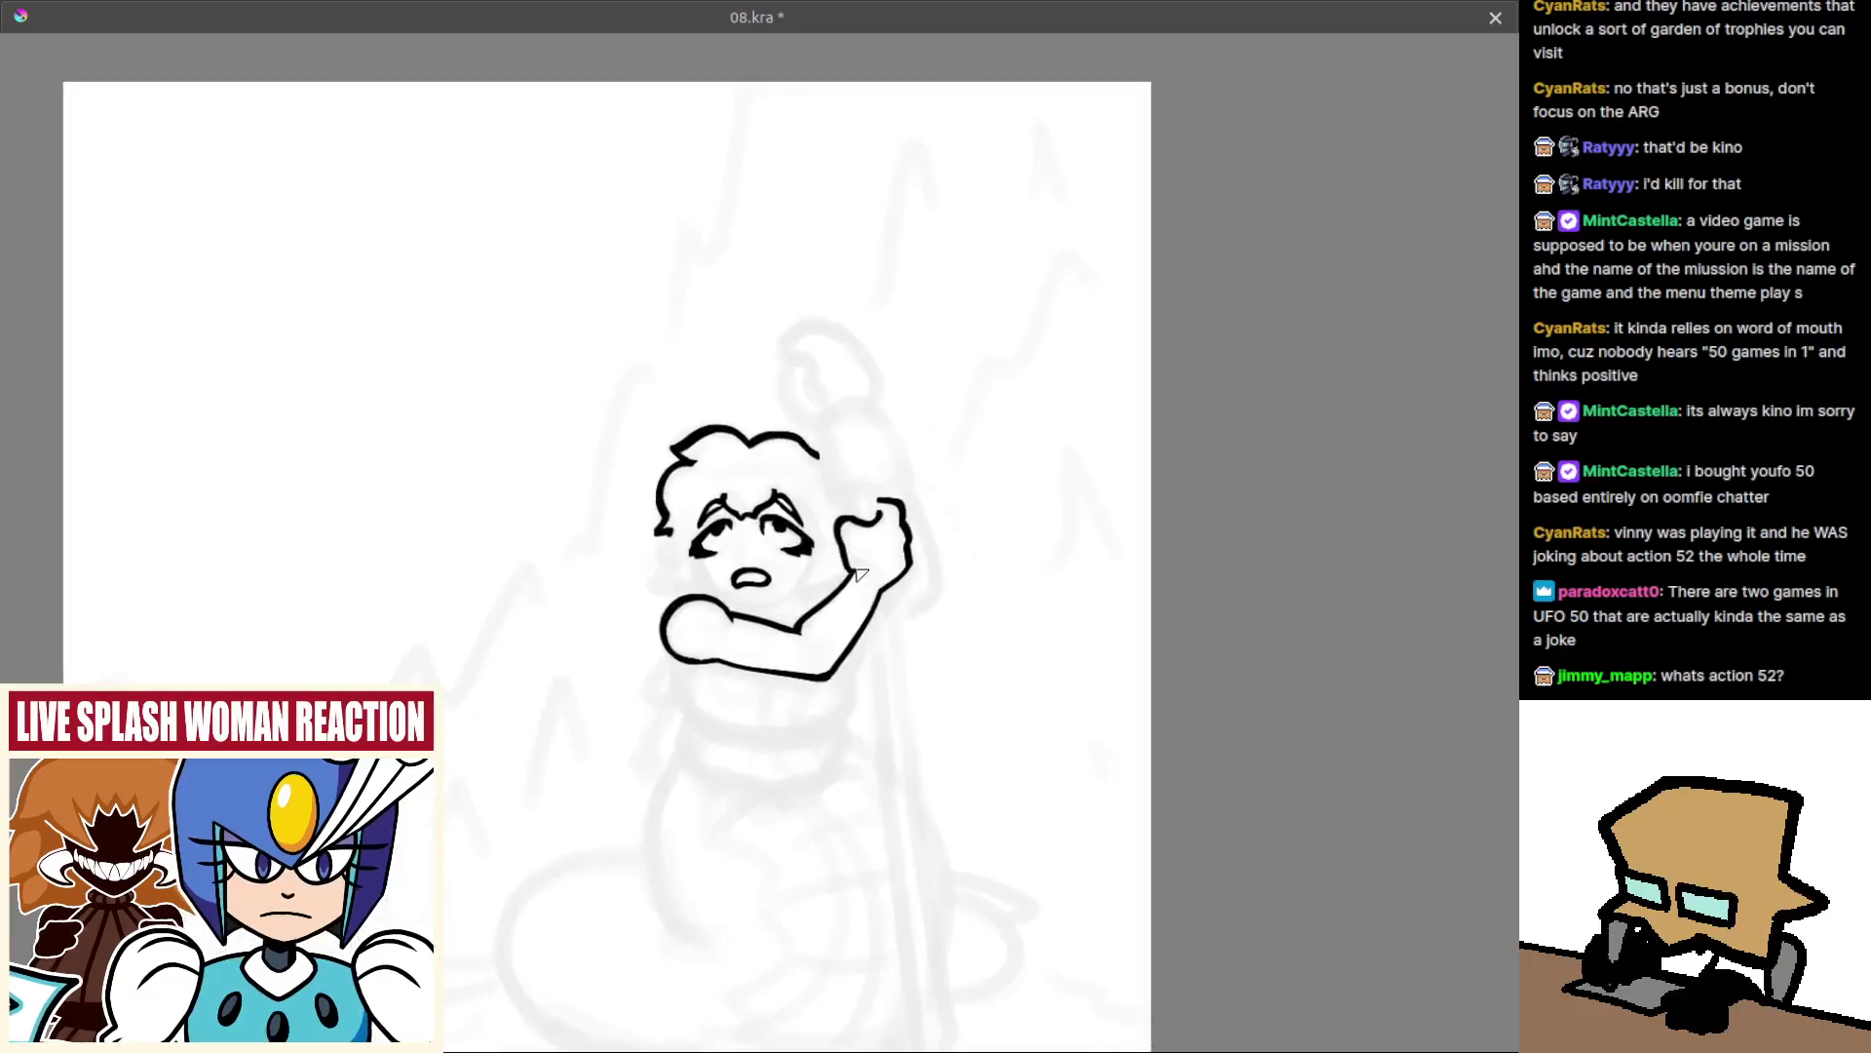
pyautogui.press('m')
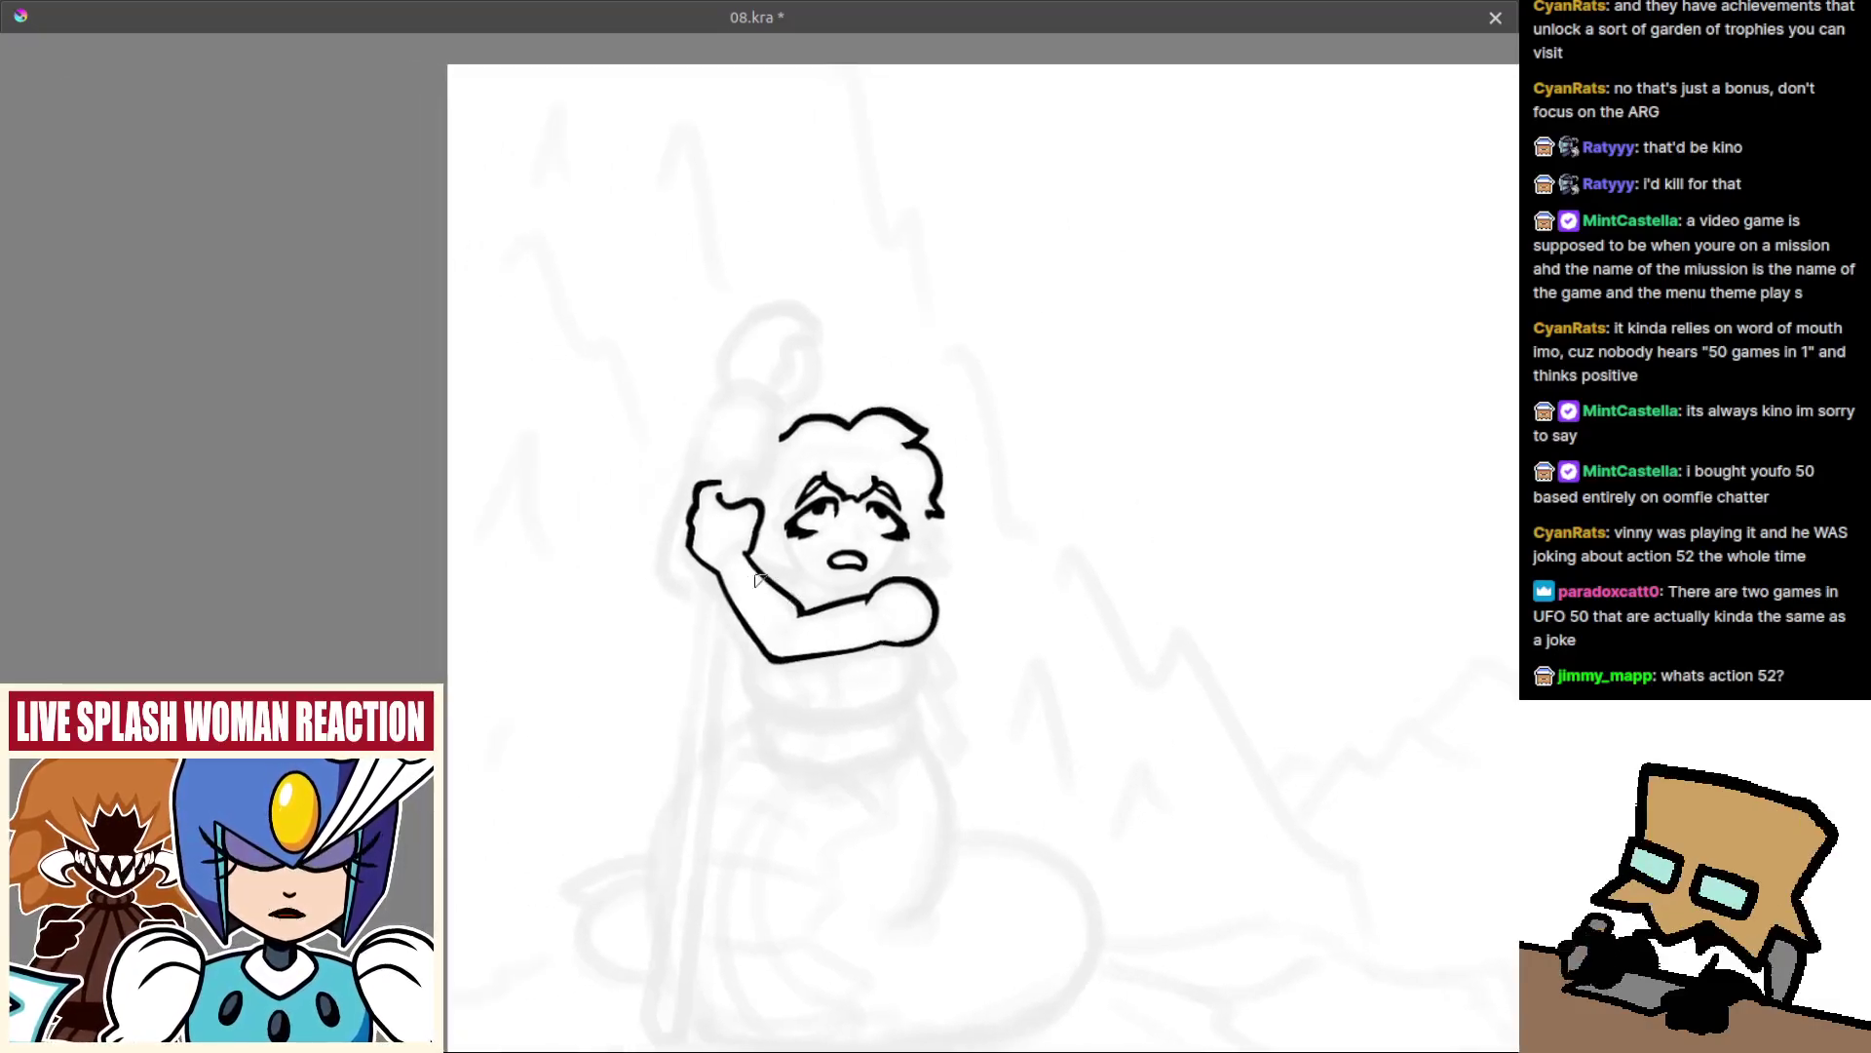
pyautogui.moveTo(753, 600); pyautogui.dragTo(770, 611)
pyautogui.moveTo(745, 506); pyautogui.dragTo(757, 564)
pyautogui.moveTo(743, 514); pyautogui.dragTo(745, 530)
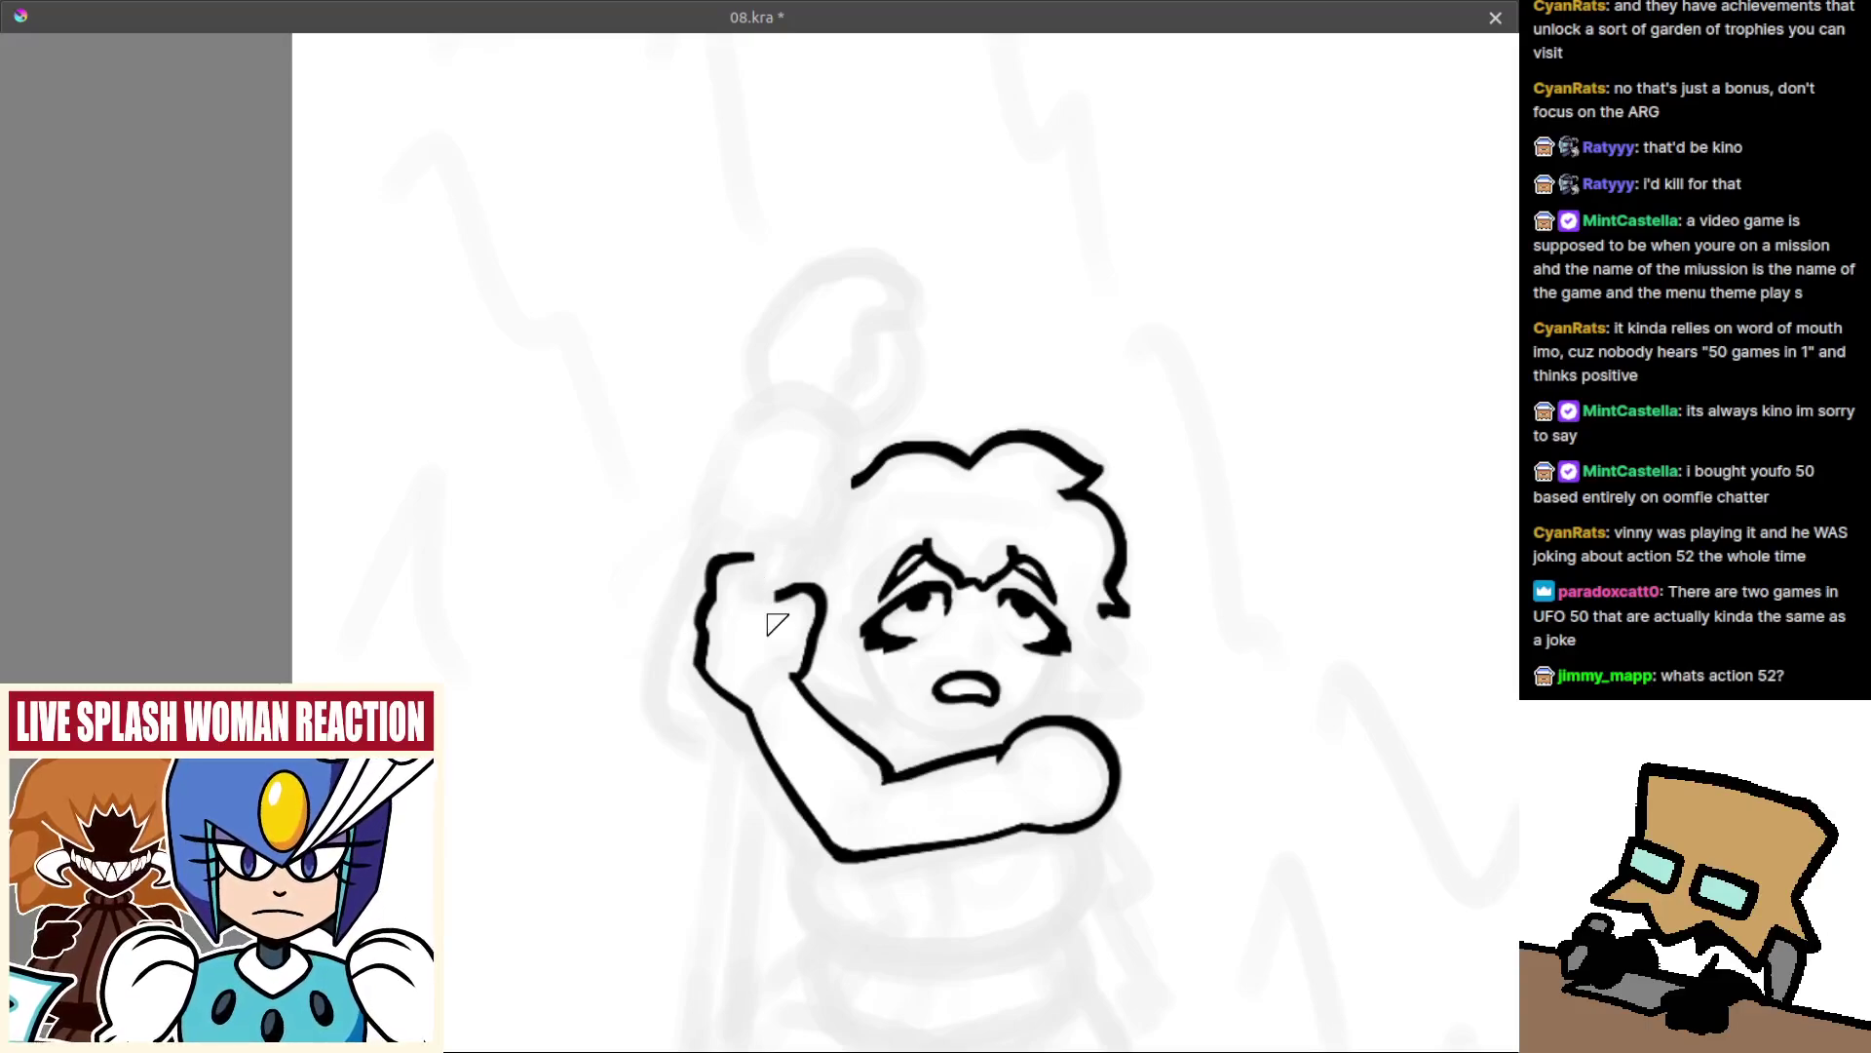
pyautogui.scroll(2, 772, 616)
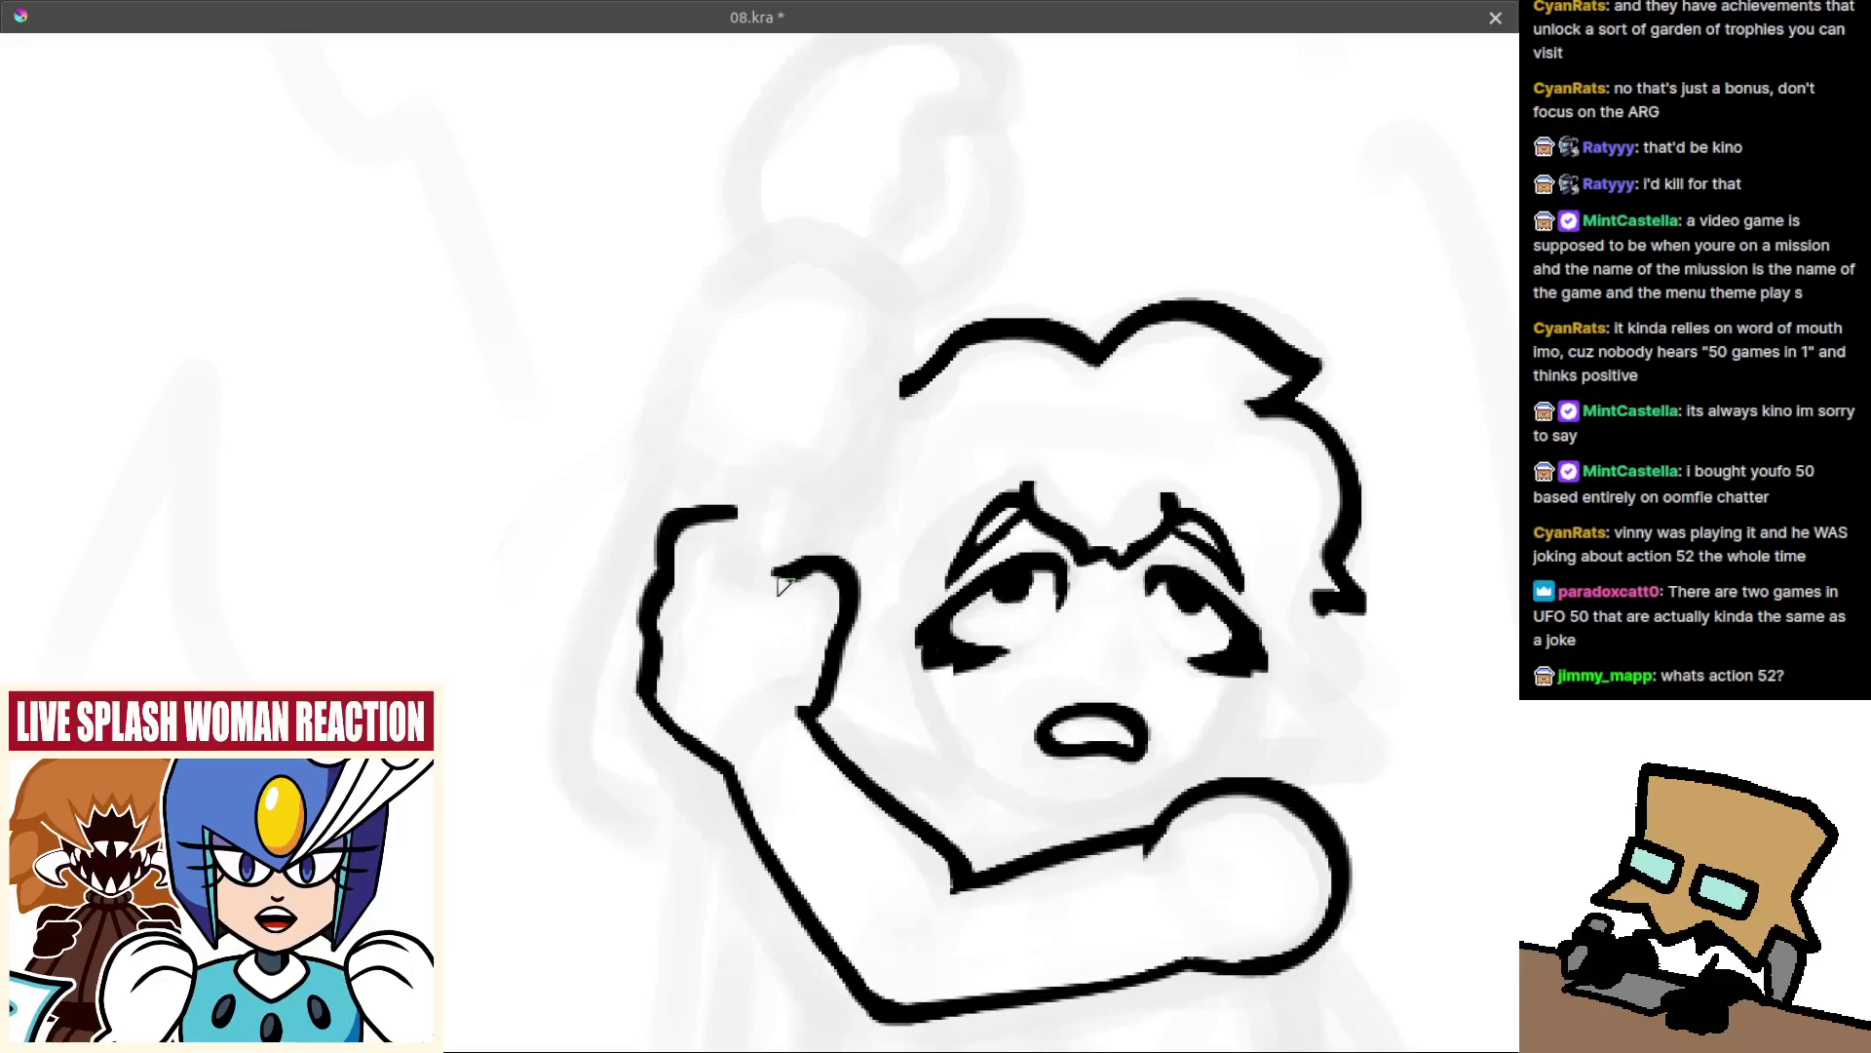
pyautogui.hotkey('ctrl', 'z')
pyautogui.moveTo(745, 556); pyautogui.dragTo(811, 567)
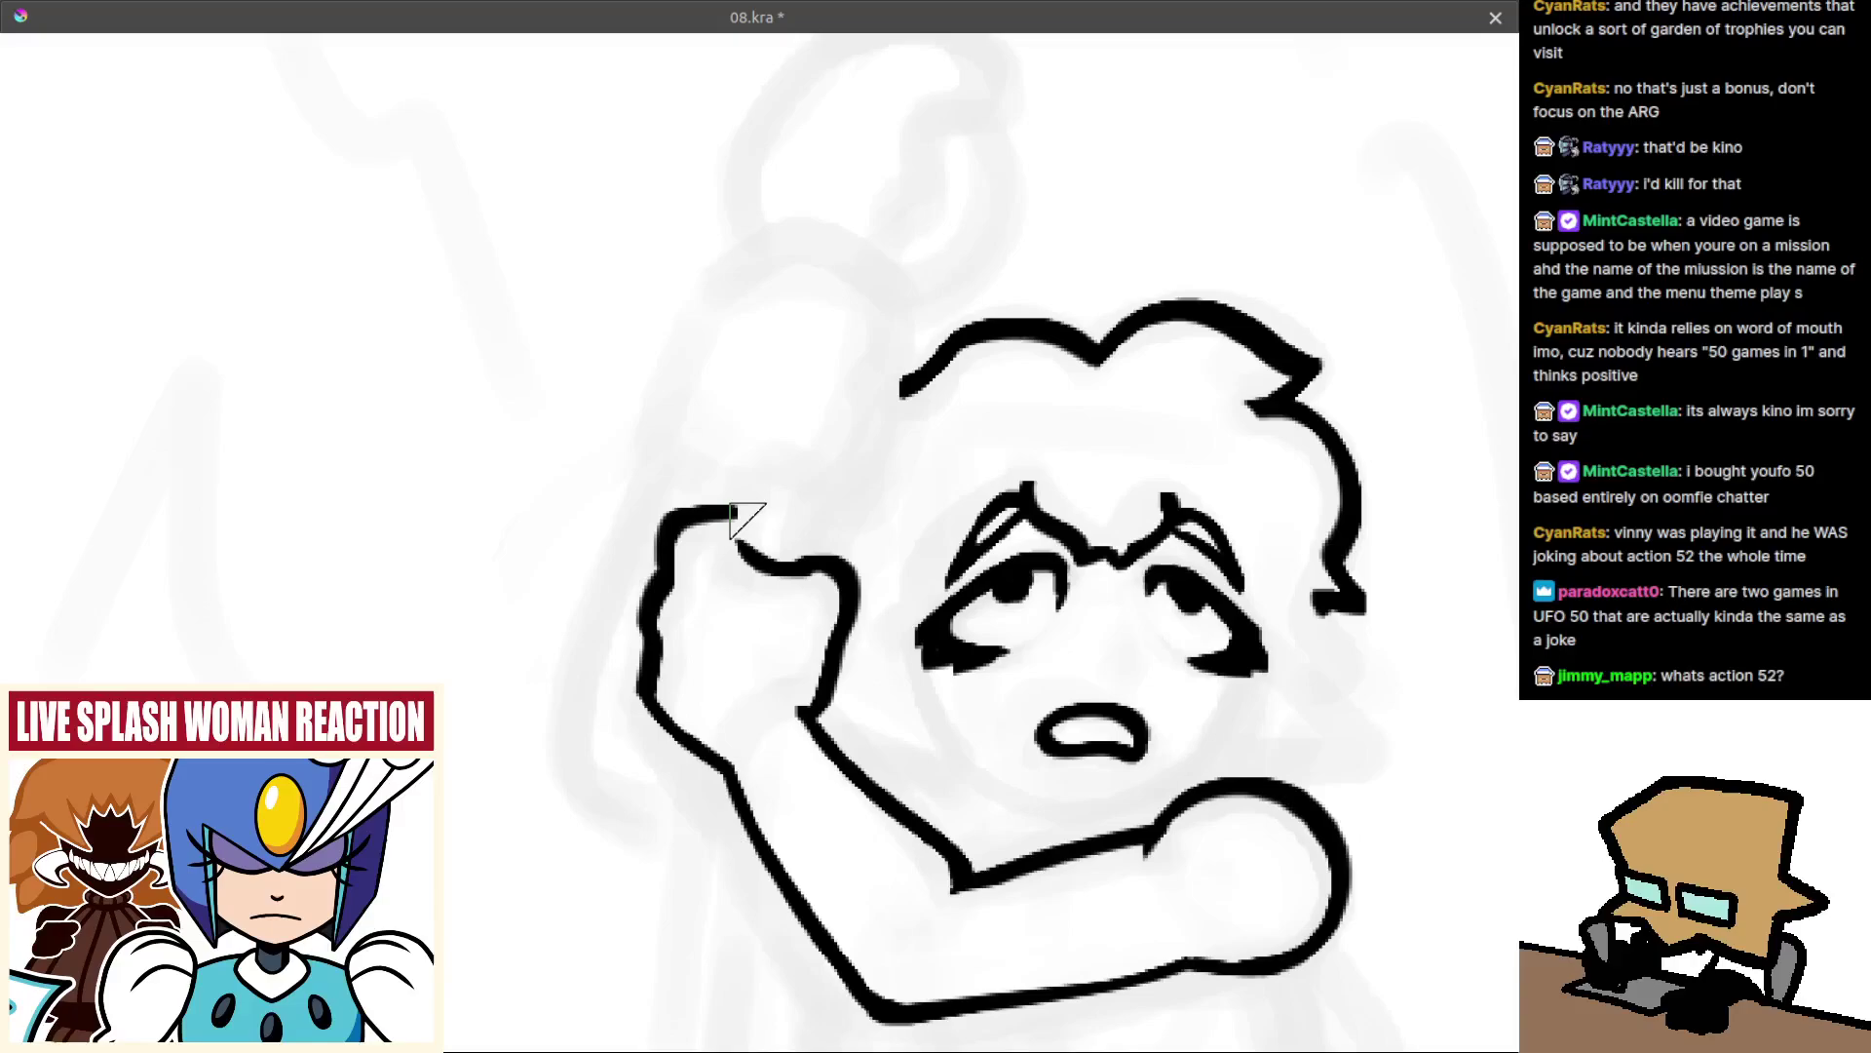
pyautogui.moveTo(730, 553); pyautogui.dragTo(782, 575)
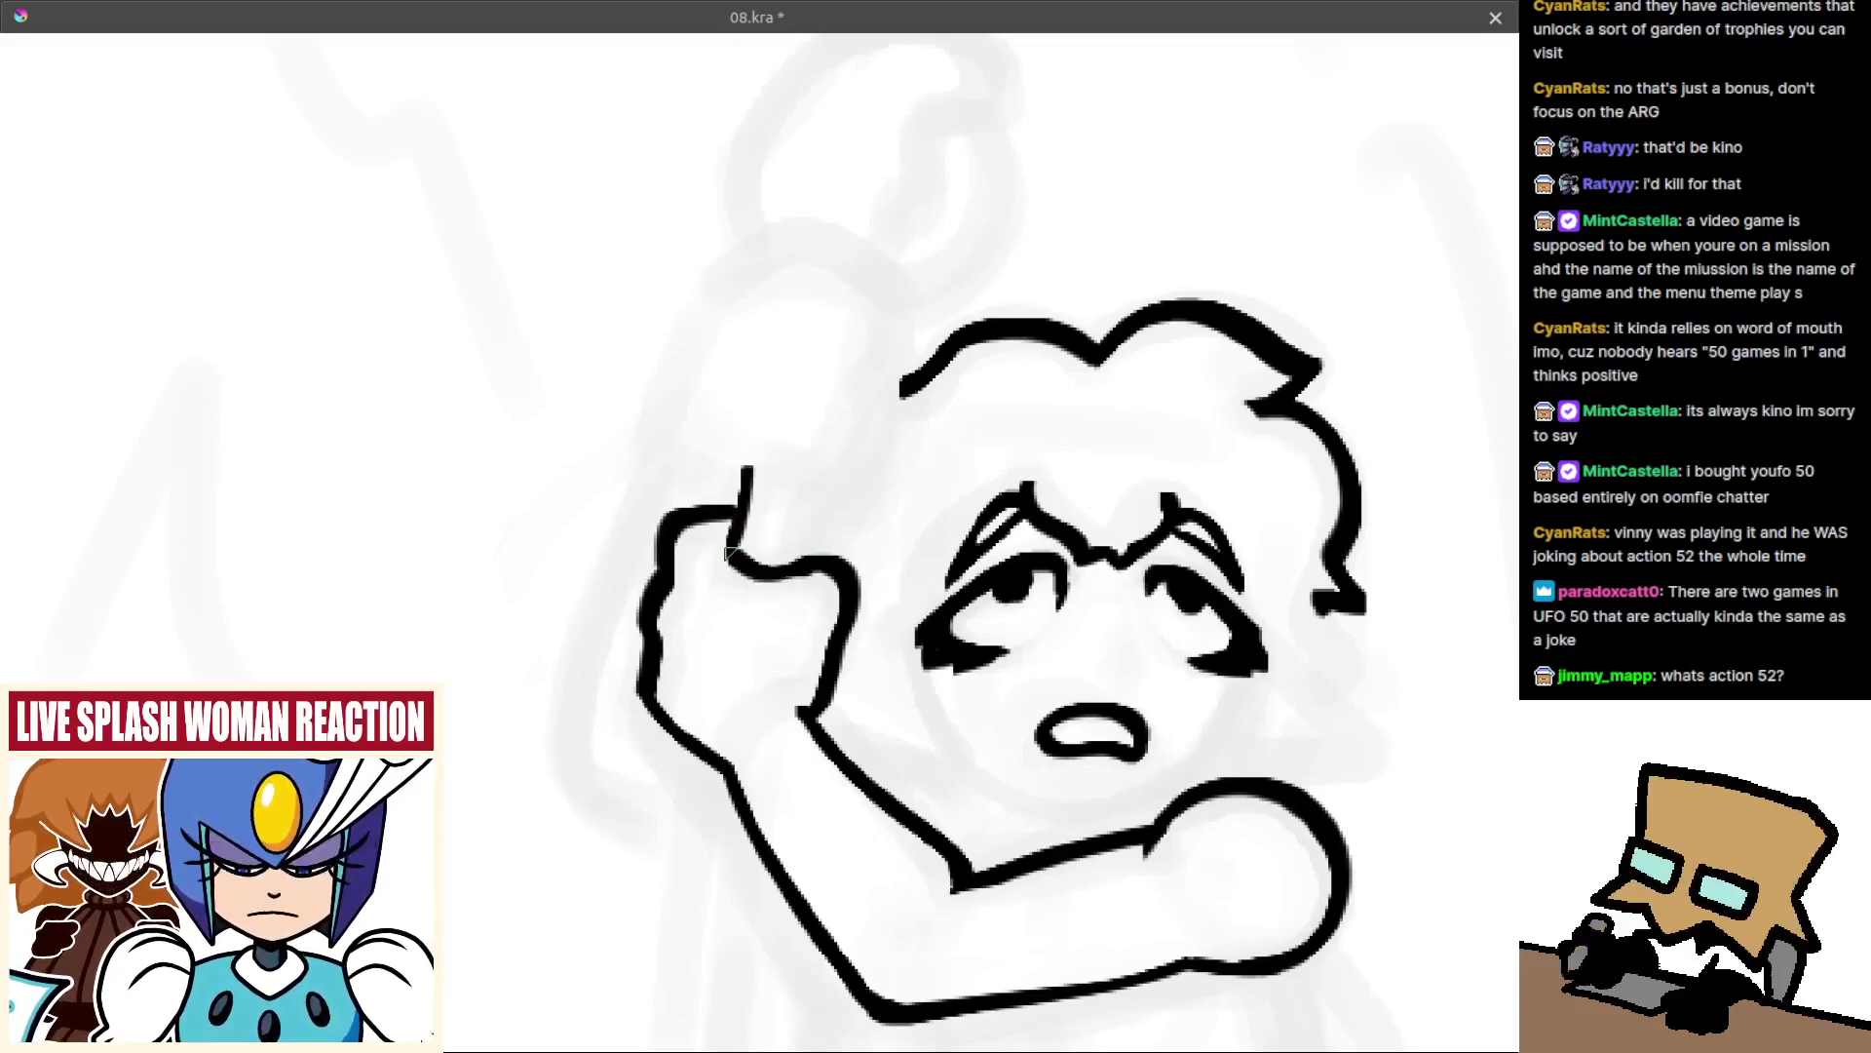
# Ink two short parallel staff edges rising from the fist between the fingers and the thumb.
pyautogui.moveTo(756, 468); pyautogui.dragTo(733, 539)
pyautogui.hotkey('ctrl', 'z')
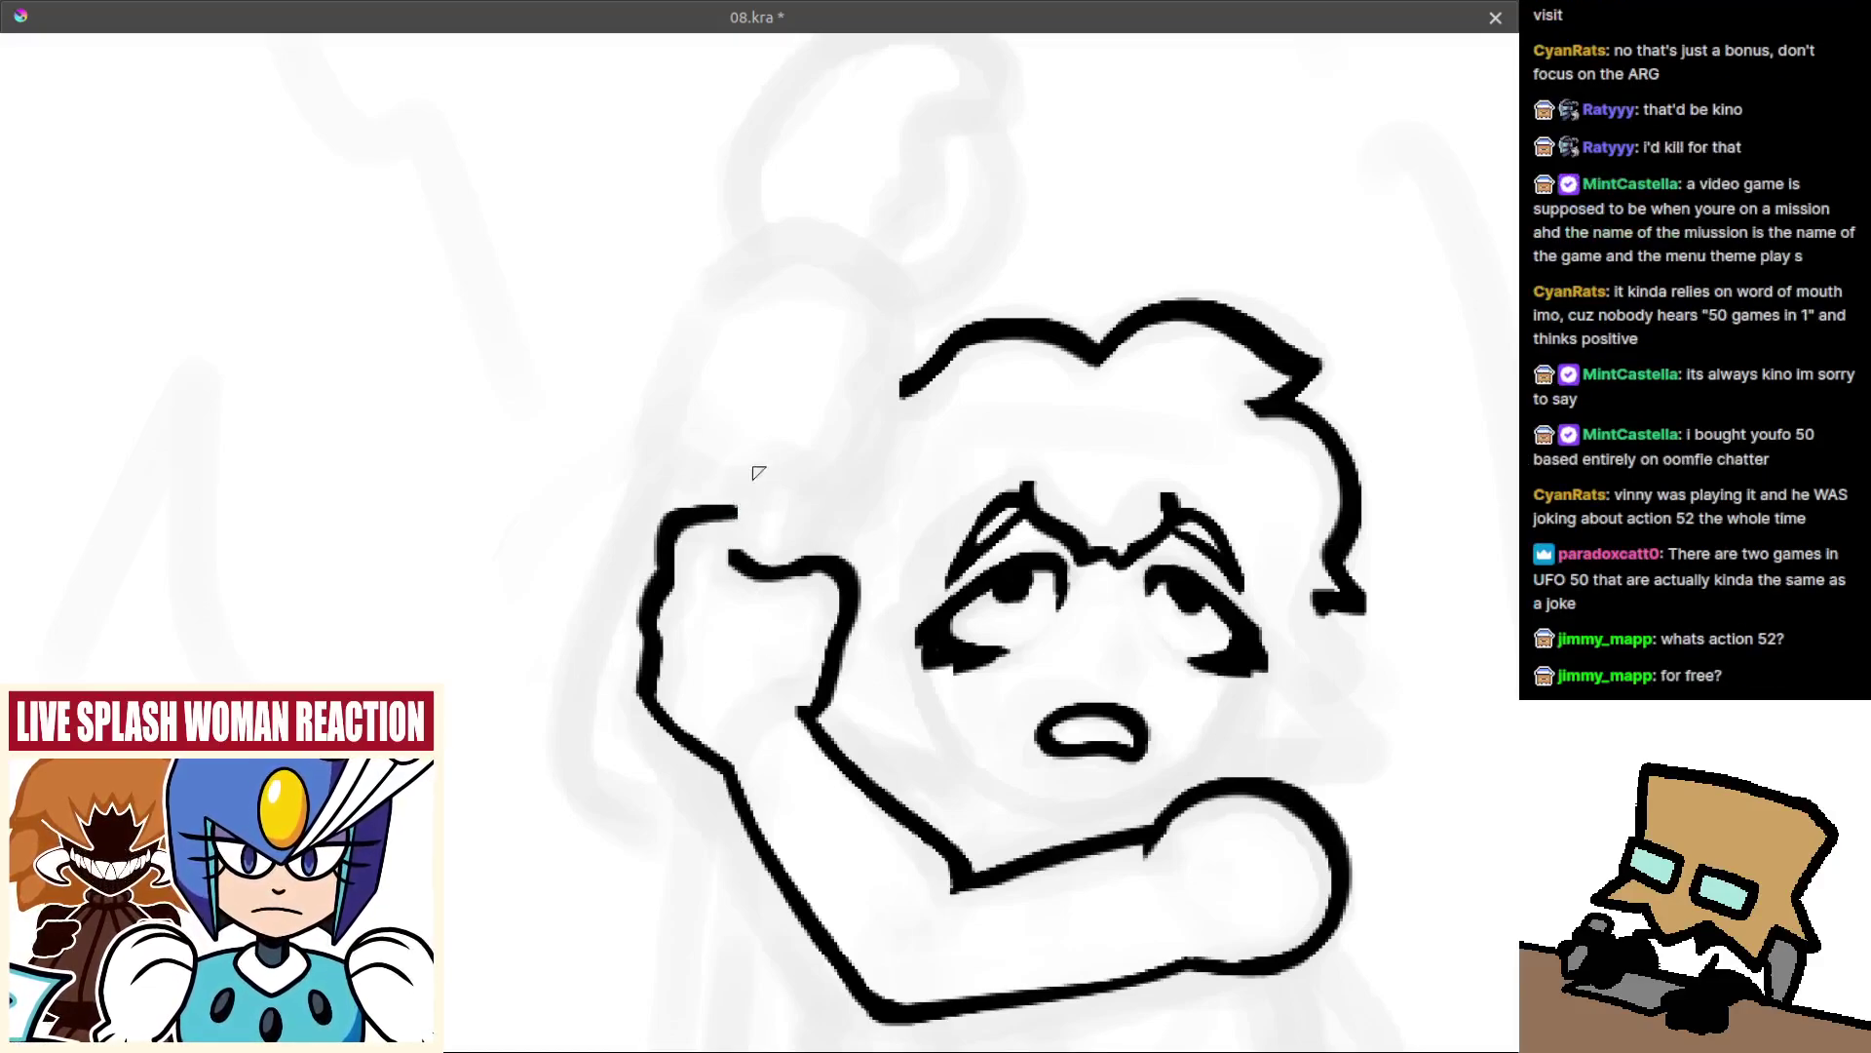
pyautogui.moveTo(756, 470)
pyautogui.mouseDown()
pyautogui.moveTo(738, 545)
pyautogui.moveTo(801, 529)
pyautogui.moveTo(770, 531)
pyautogui.mouseUp()
pyautogui.scroll(-2, 742, 536)
pyautogui.press('m')
pyautogui.hotkey('ctrl', 'z')
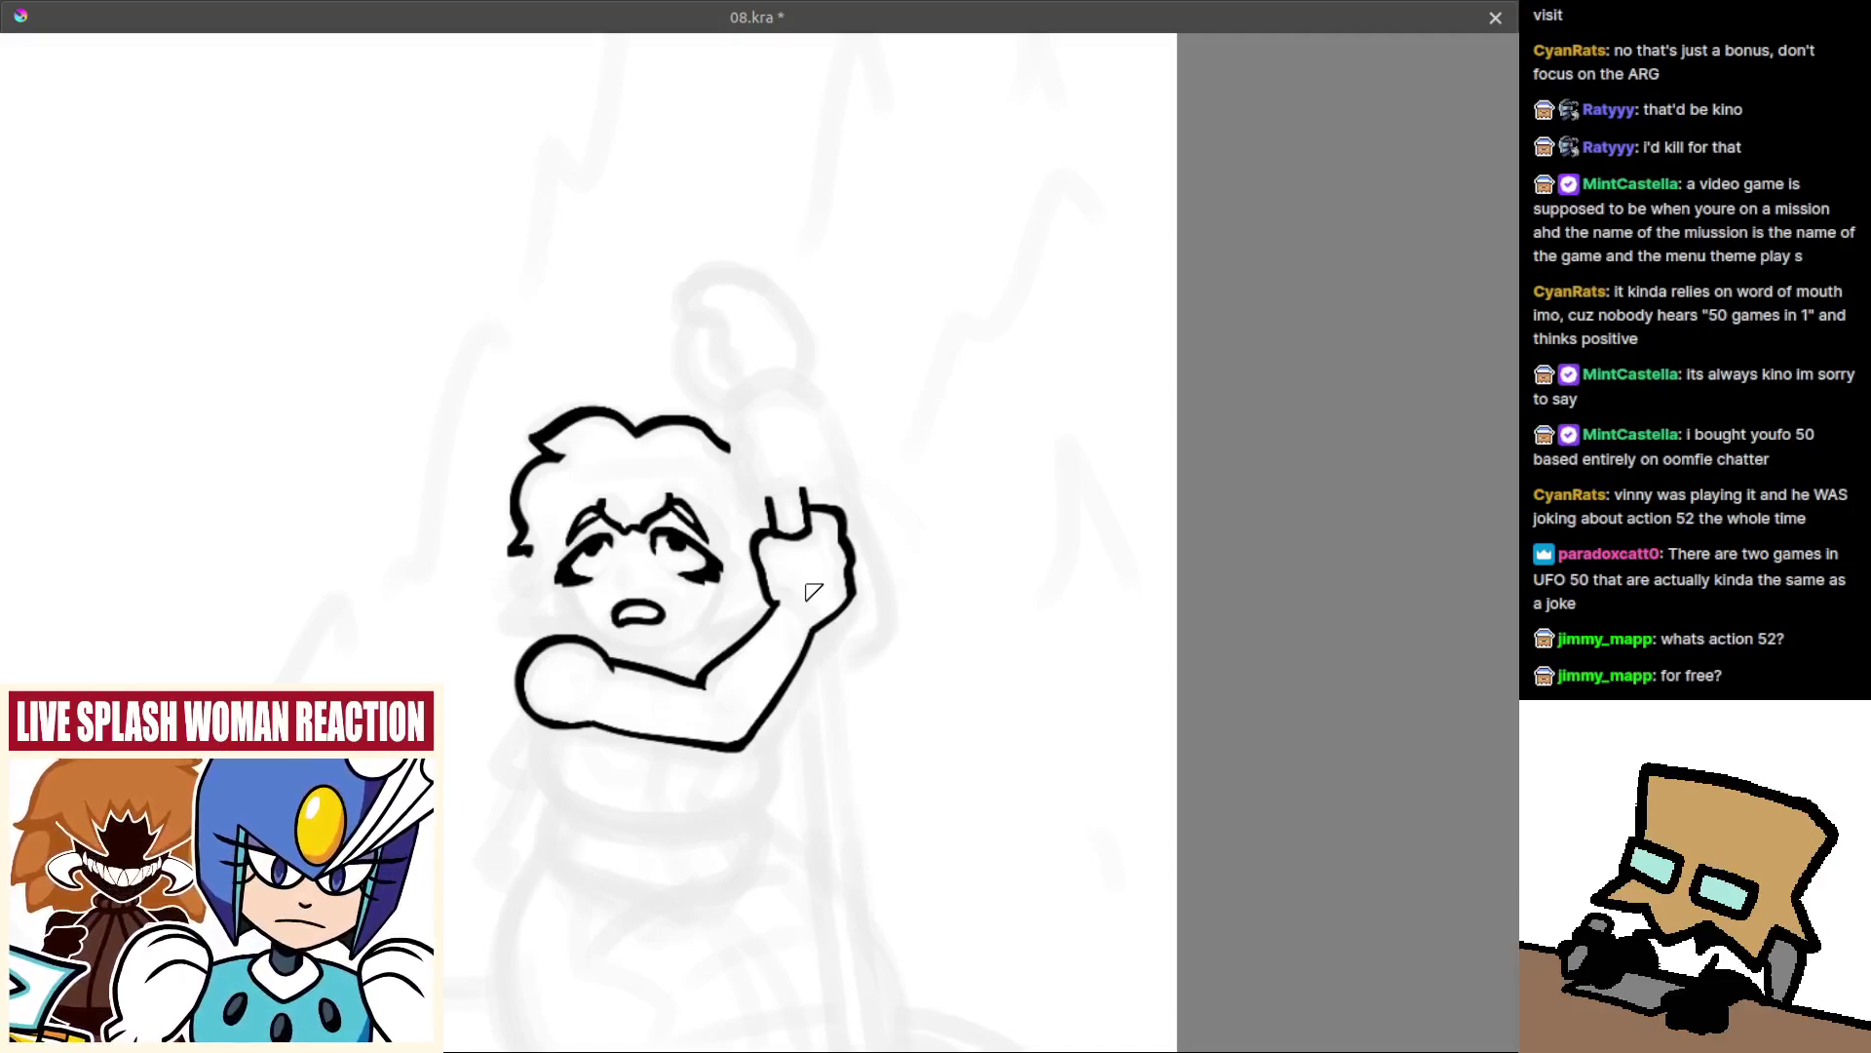
# Erase the thumb-side outline and redraw the grip around the staff as a deeper rounded curve.
pyautogui.scroll(3, 770, 612)
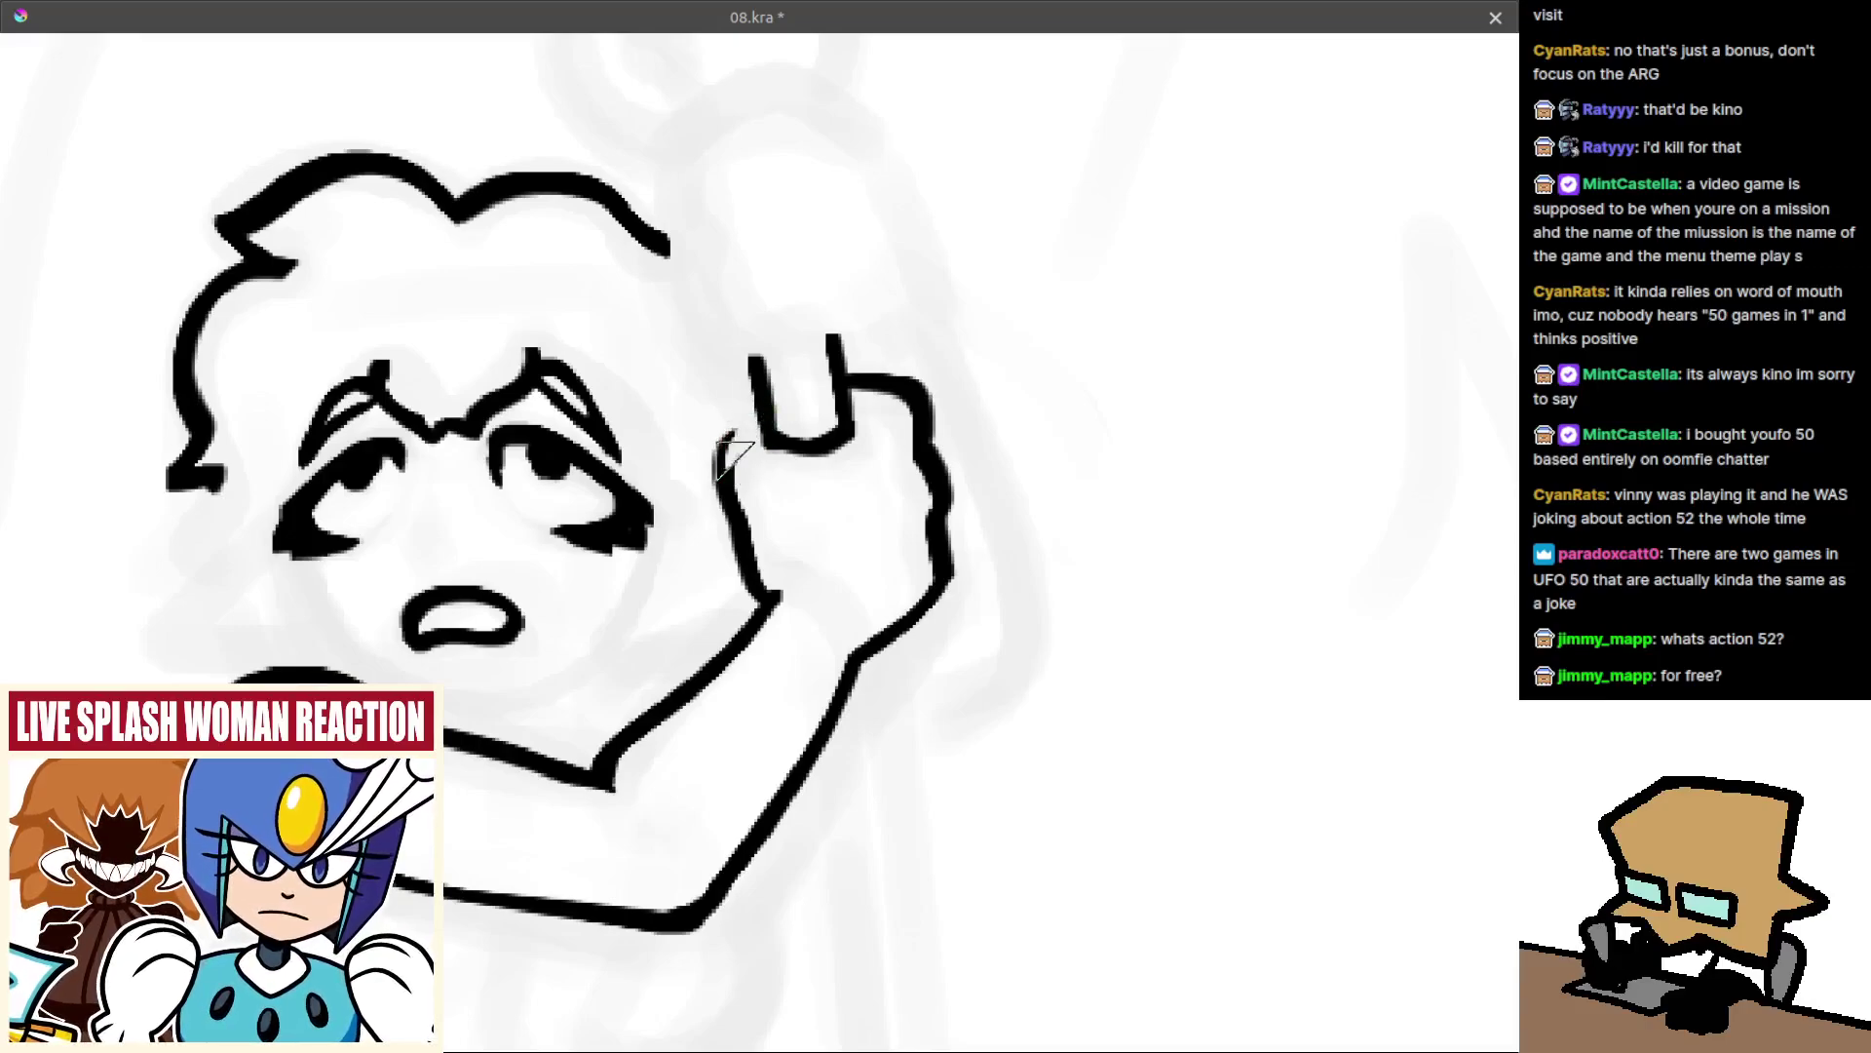
pyautogui.moveTo(751, 583)
pyautogui.mouseDown()
pyautogui.moveTo(746, 561)
pyautogui.moveTo(755, 600)
pyautogui.moveTo(779, 558)
pyautogui.moveTo(746, 460)
pyautogui.moveTo(718, 483)
pyautogui.moveTo(723, 532)
pyautogui.moveTo(764, 547)
pyautogui.mouseUp()
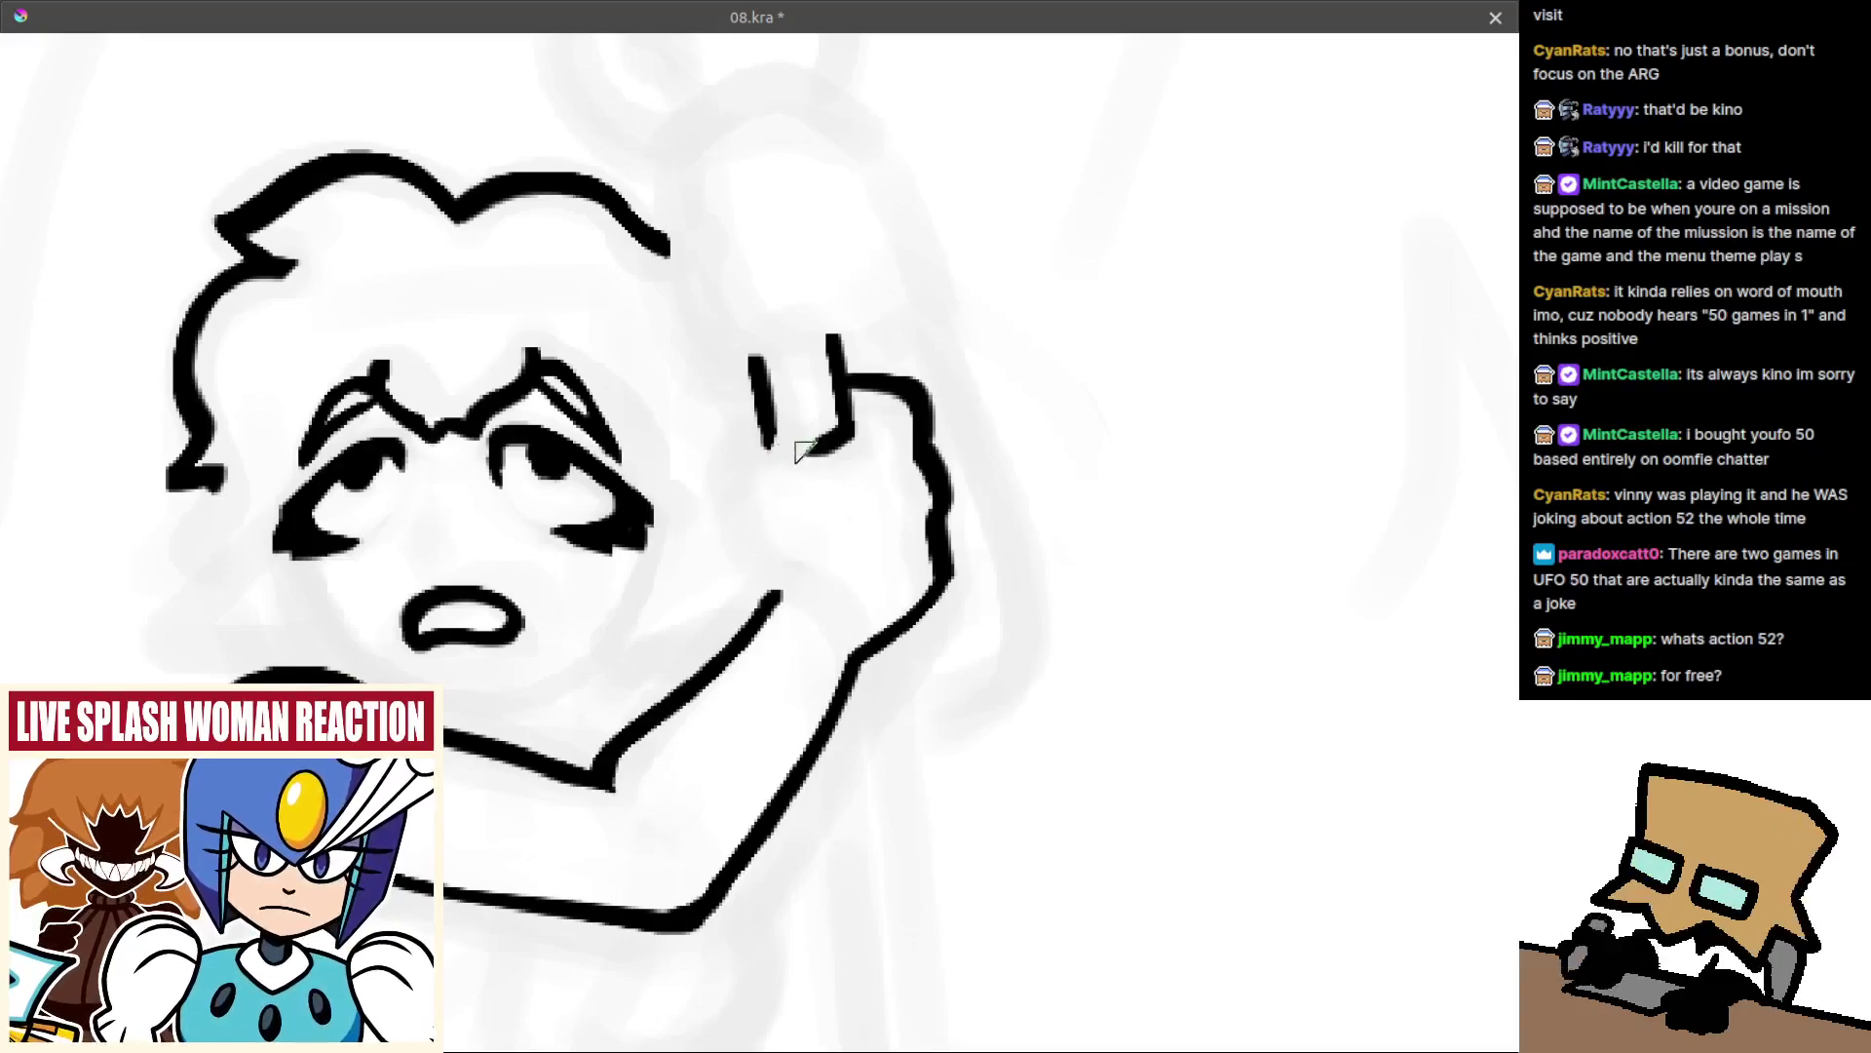
pyautogui.moveTo(849, 425)
pyautogui.mouseDown()
pyautogui.moveTo(773, 477)
pyautogui.moveTo(754, 459)
pyautogui.moveTo(848, 443)
pyautogui.mouseUp()
pyautogui.hotkey('ctrl', 'z')
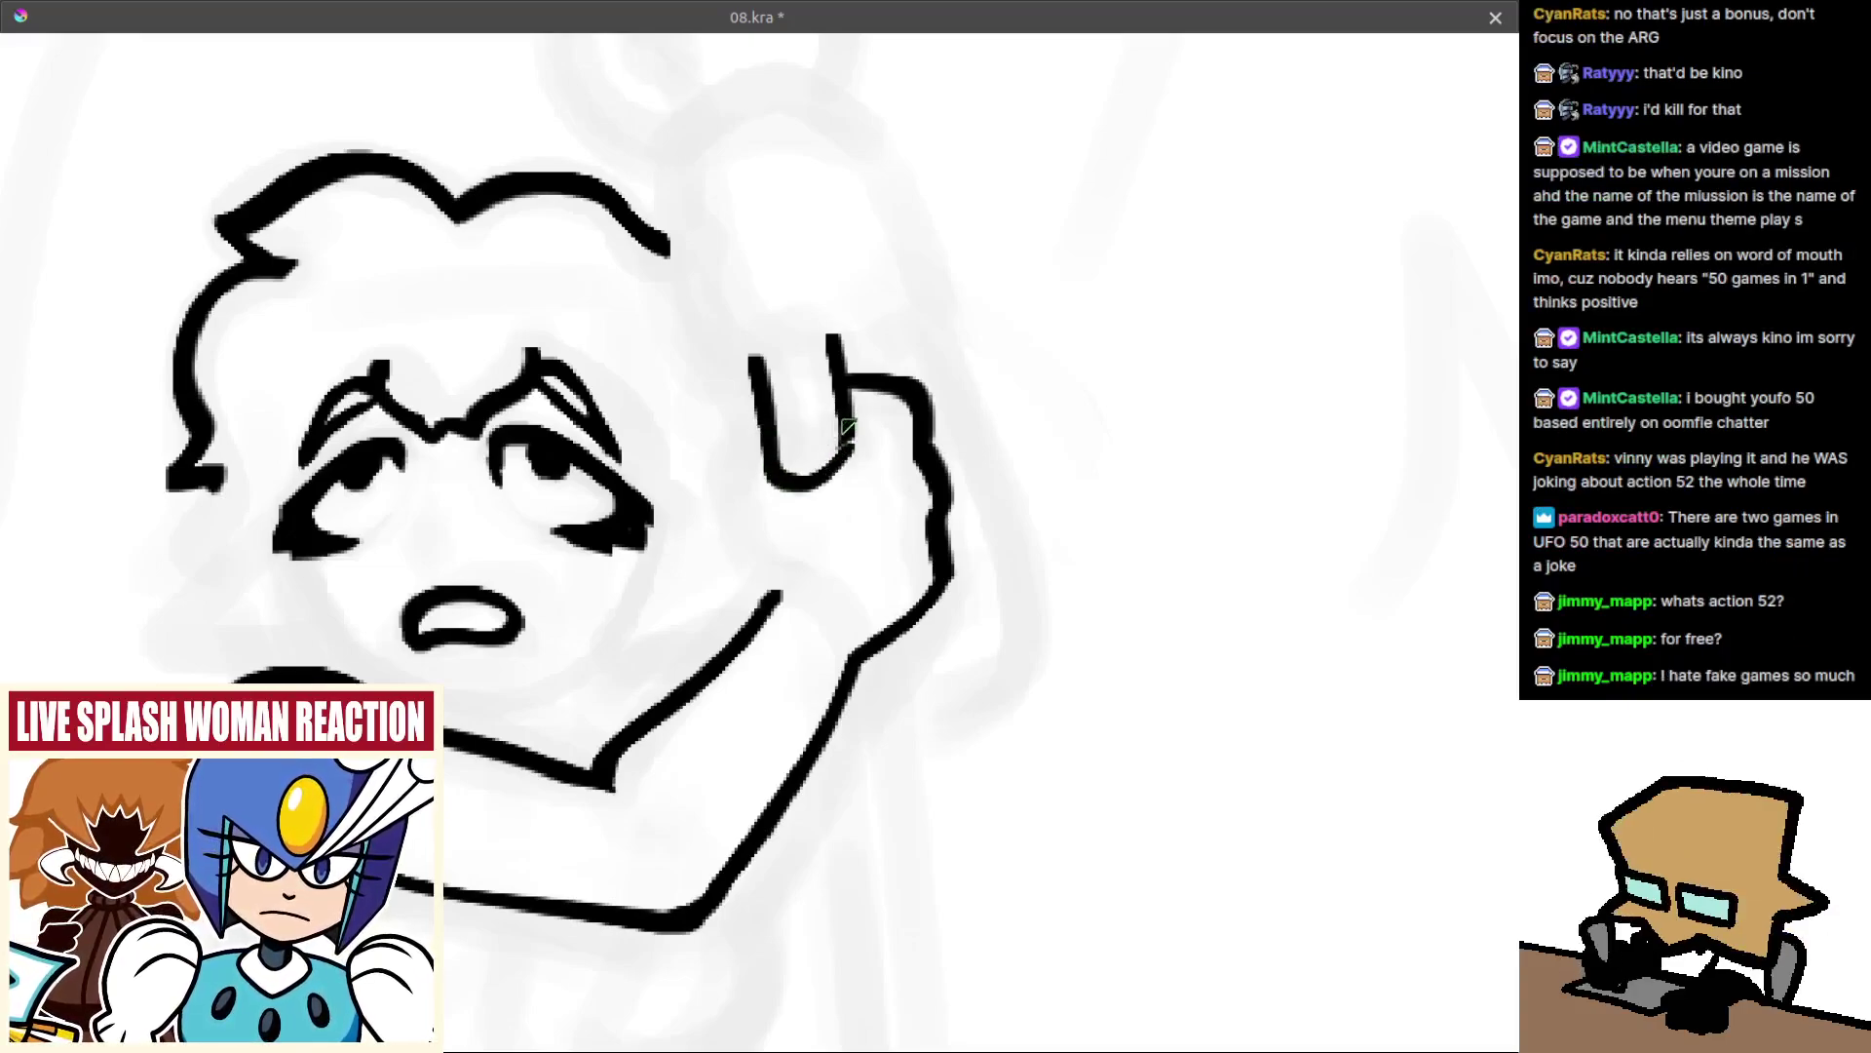
pyautogui.moveTo(765, 446)
pyautogui.mouseDown()
pyautogui.moveTo(731, 515)
pyautogui.moveTo(762, 588)
pyautogui.moveTo(916, 553)
pyautogui.mouseUp()
pyautogui.scroll(-3, 794, 497)
pyautogui.press('m')
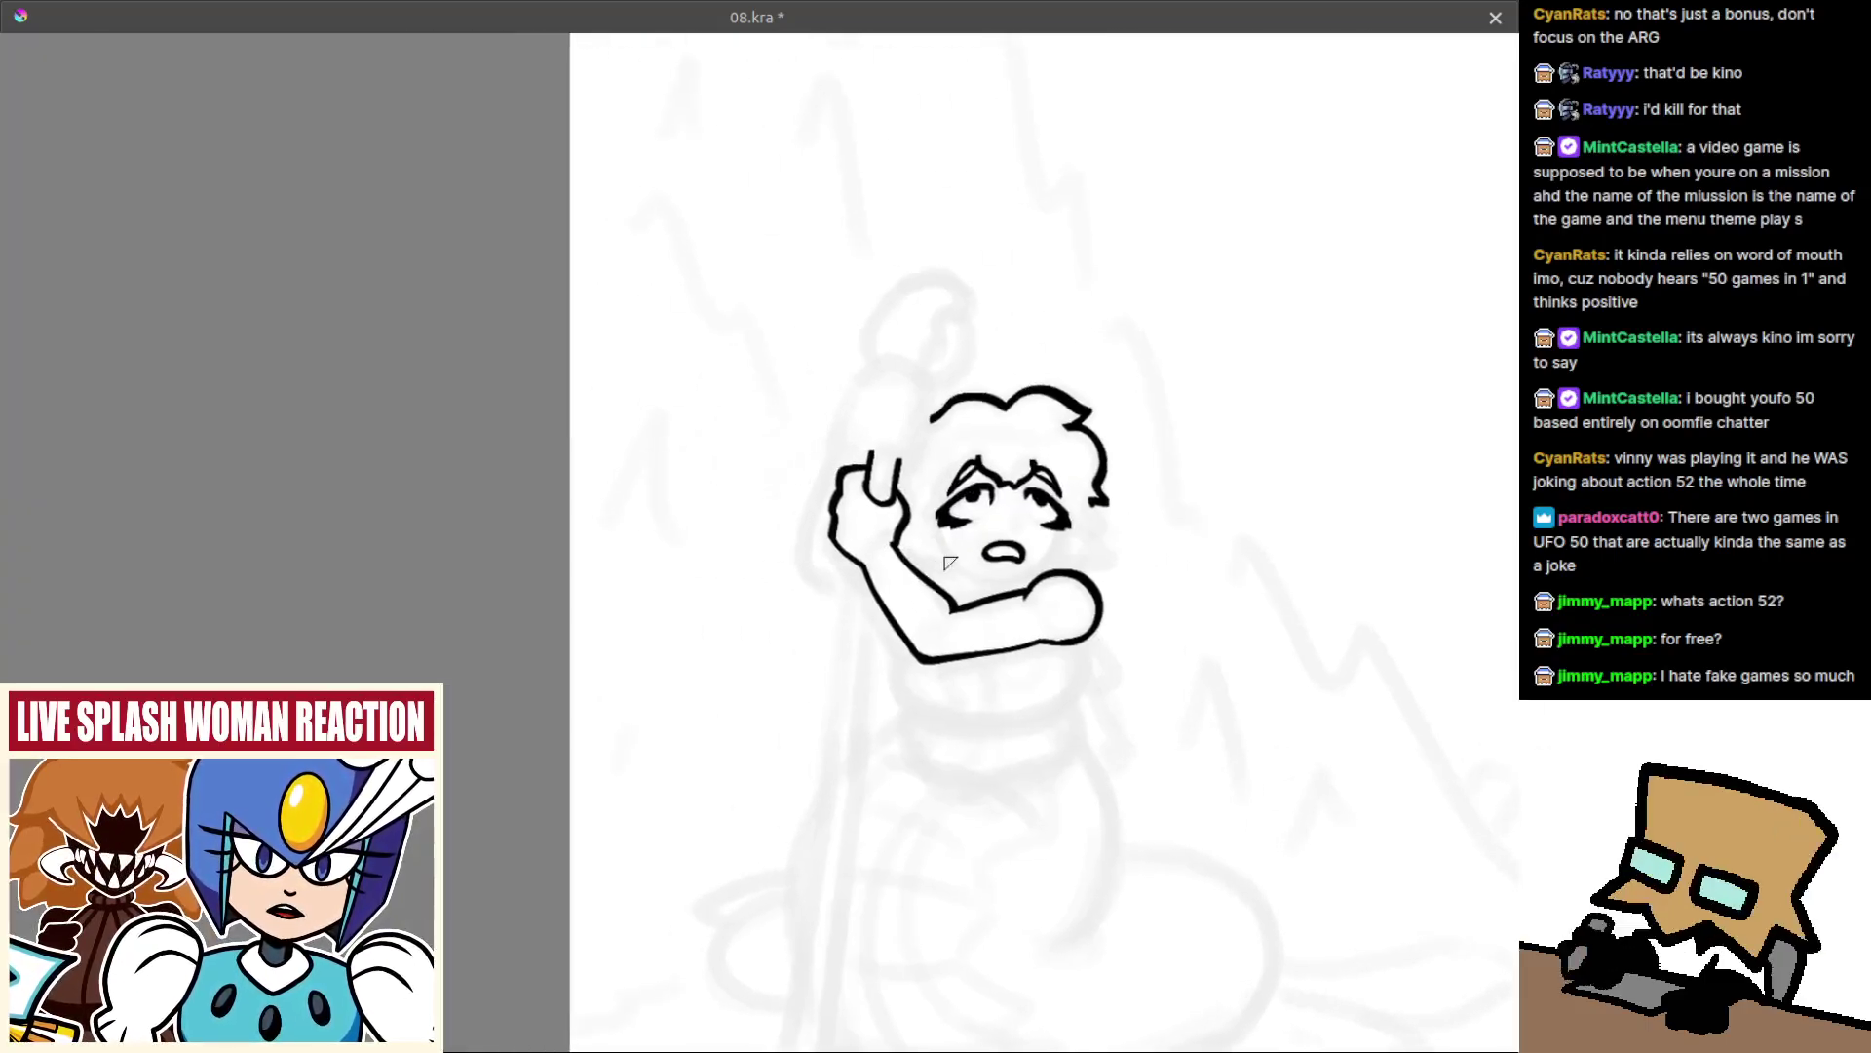
# Redraw the thumb-side edge of the hand from the staff down to the wrist, checking it in the mirrored view.
pyautogui.scroll(3, 914, 557)
pyautogui.scroll(2, 889, 453)
pyautogui.hotkey('ctrl', 'z')
pyautogui.moveTo(878, 390)
pyautogui.mouseDown()
pyautogui.moveTo(889, 507)
pyautogui.moveTo(863, 570)
pyautogui.moveTo(878, 554)
pyautogui.mouseUp()
pyautogui.hotkey('ctrl', 'z')
pyautogui.hotkey('ctrl', 'z')
pyautogui.hotkey('ctrl', 'z')
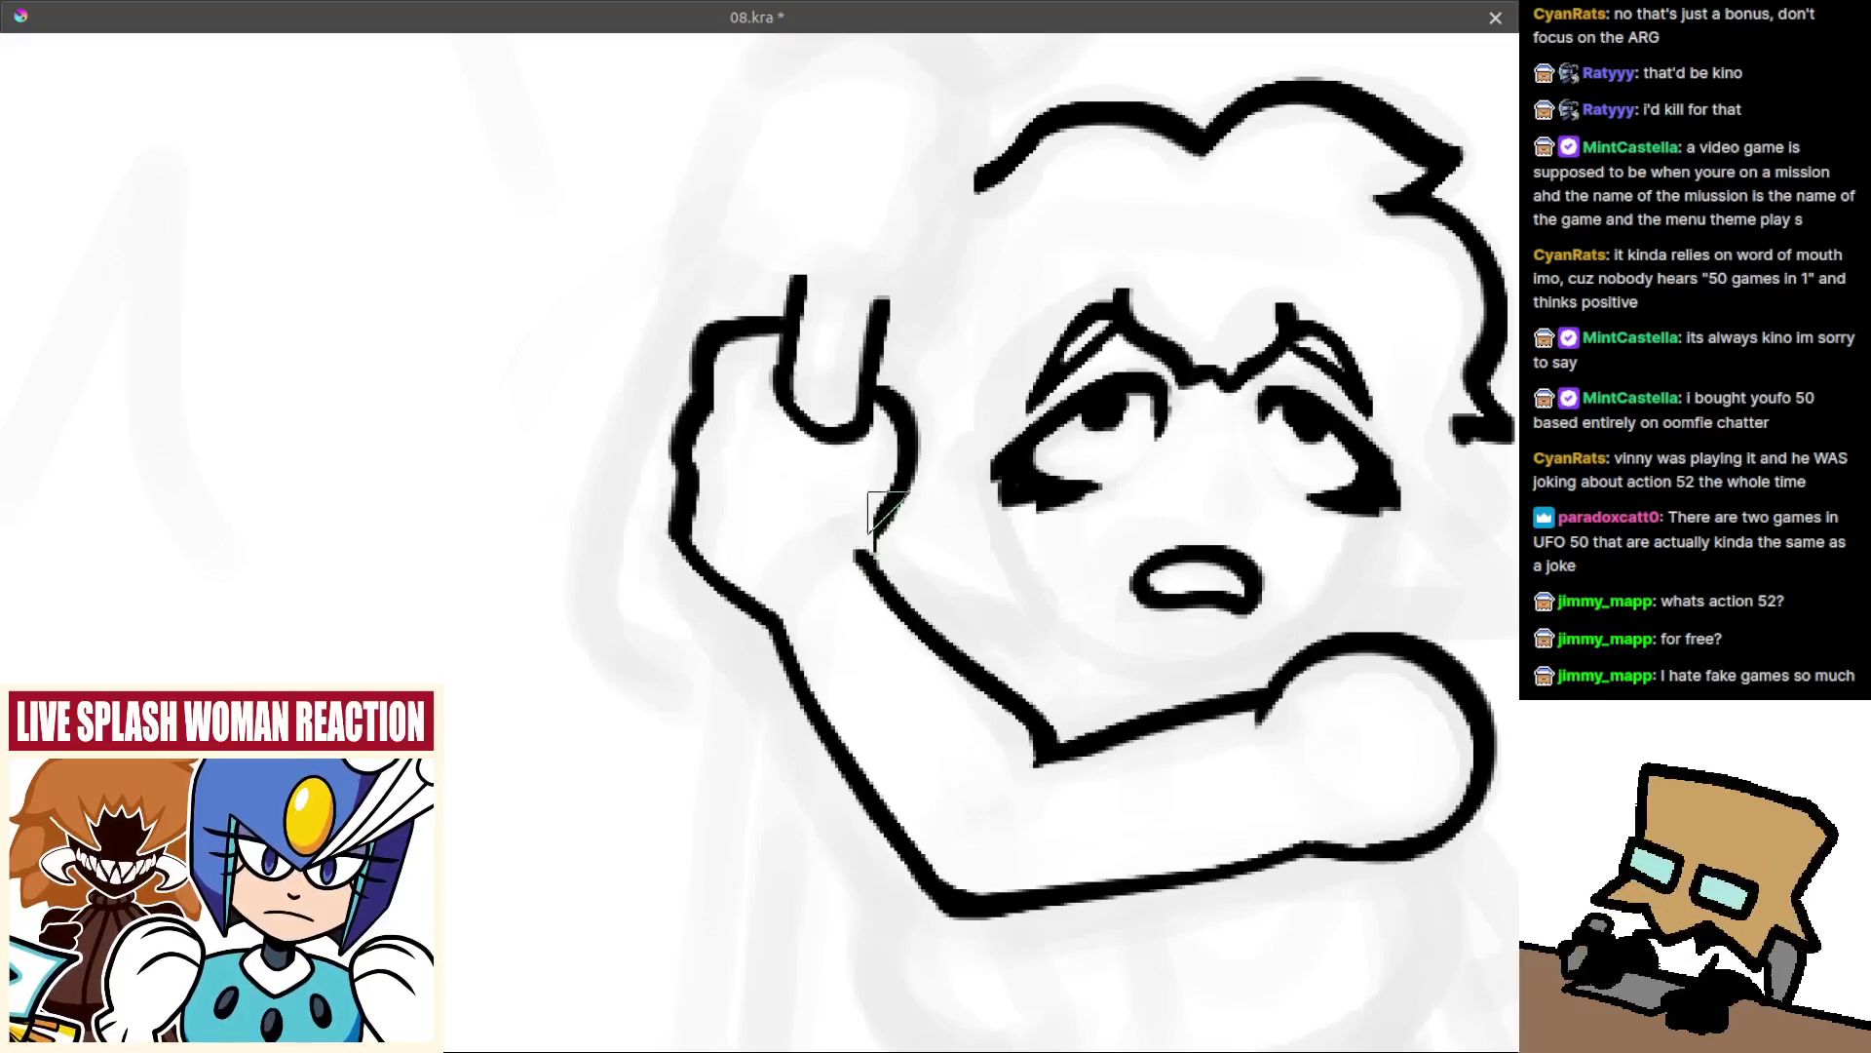
pyautogui.moveTo(882, 518)
pyautogui.mouseDown()
pyautogui.moveTo(865, 560)
pyautogui.moveTo(891, 682)
pyautogui.moveTo(848, 656)
pyautogui.moveTo(894, 676)
pyautogui.moveTo(859, 684)
pyautogui.mouseUp()
pyautogui.hotkey('ctrl', 'z')
pyautogui.press('m')
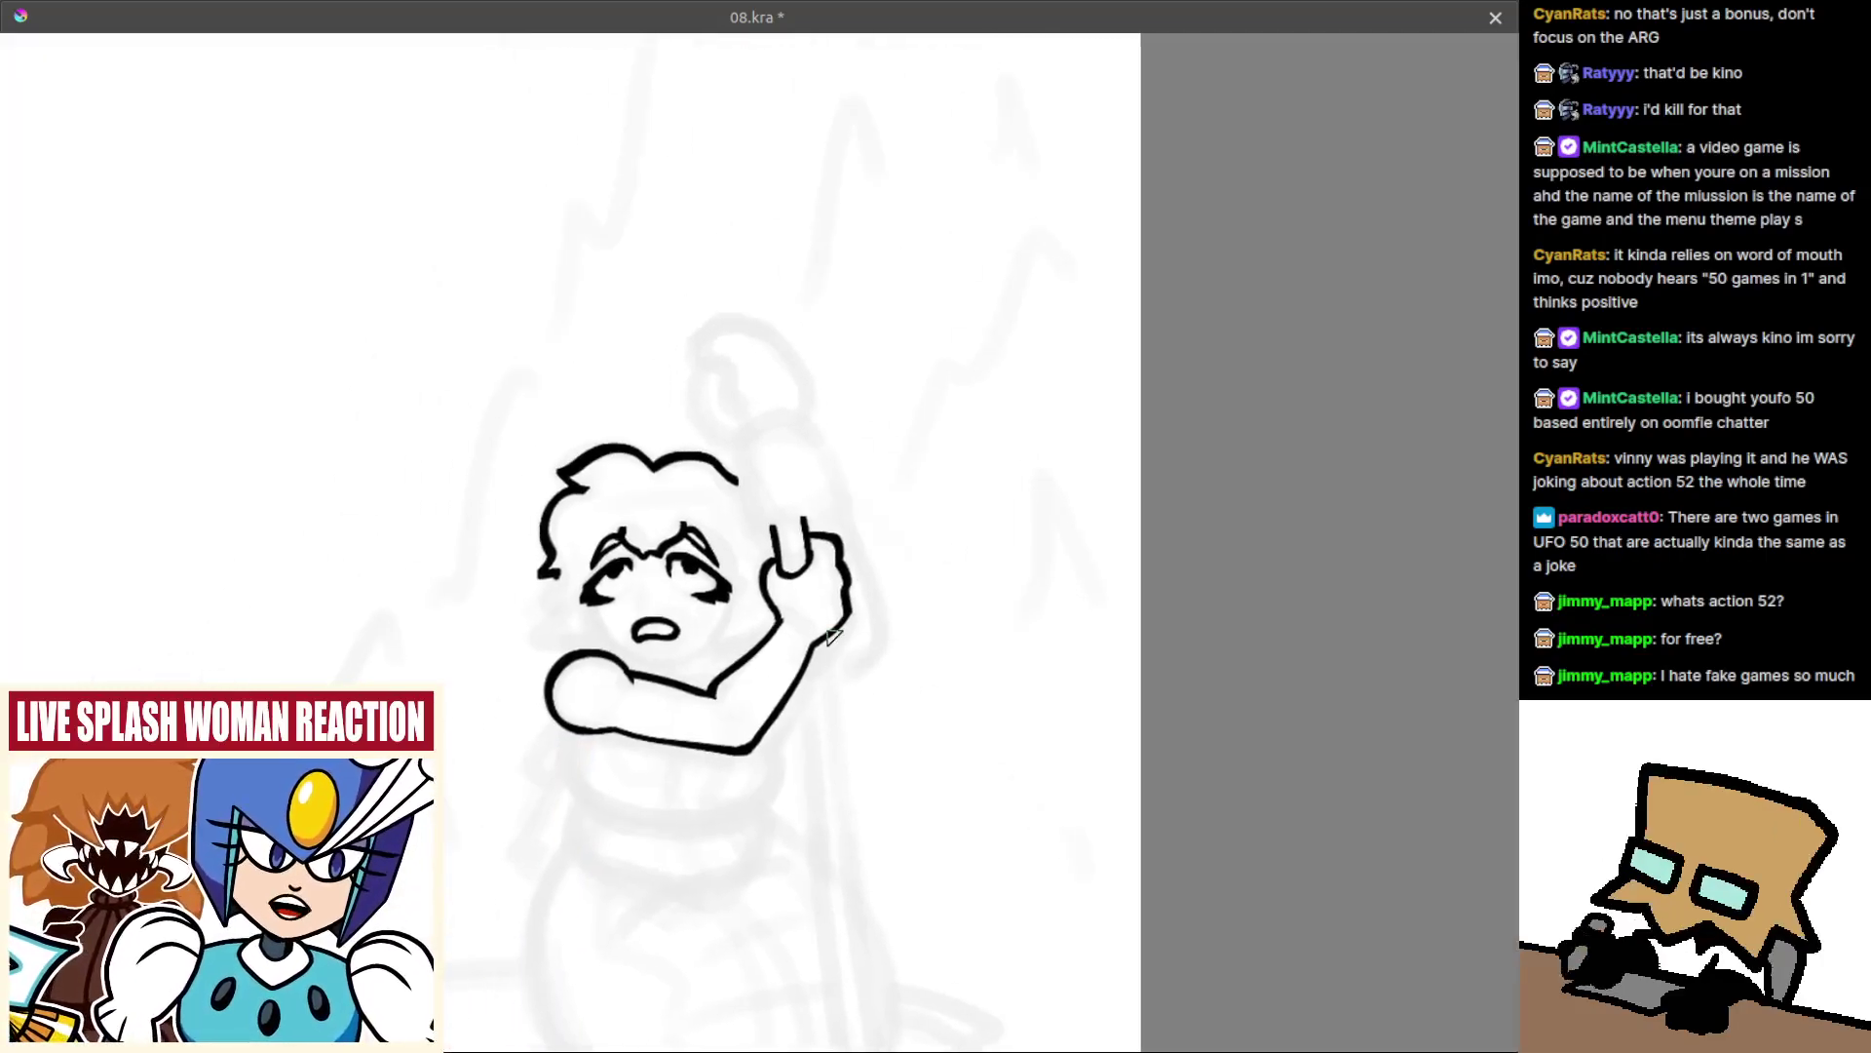
# Rotate the canvas and ink the staff's outer edge as one long straight line from the hand to the ground.
pyautogui.press('m')
pyautogui.moveTo(710, 696); pyautogui.dragTo(832, 488)
pyautogui.moveTo(1015, 519)
pyautogui.mouseDown()
pyautogui.moveTo(918, 616)
pyautogui.moveTo(918, 801)
pyautogui.mouseUp()
pyautogui.moveTo(844, 647)
pyautogui.mouseDown()
pyautogui.moveTo(914, 426)
pyautogui.moveTo(789, 663)
pyautogui.mouseUp()
pyautogui.hotkey('ctrl', 'z')
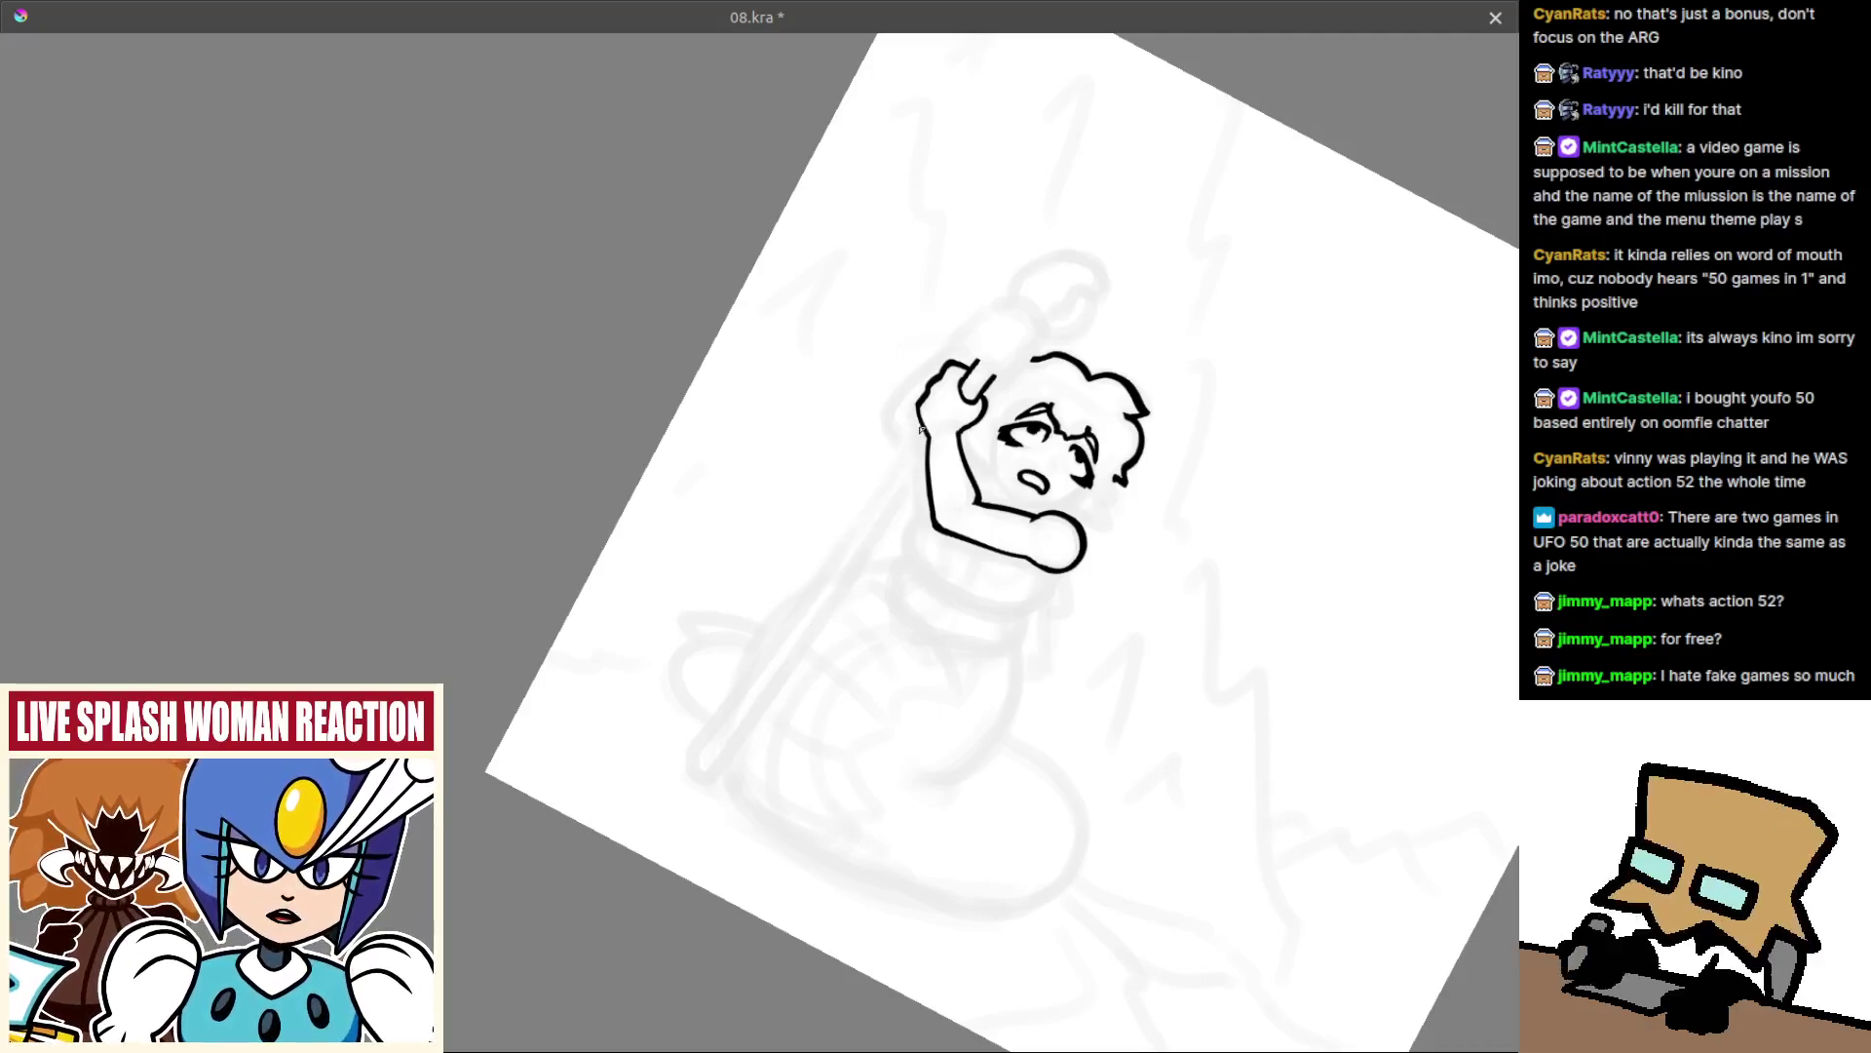
pyautogui.moveTo(921, 429); pyautogui.dragTo(710, 773)
pyautogui.hotkey('ctrl', 'z')
pyautogui.moveTo(921, 429); pyautogui.dragTo(682, 780)
pyautogui.hotkey('ctrl', 'z')
pyautogui.moveTo(921, 434); pyautogui.dragTo(692, 768)
# Ink the staff's second edge parallel to the first, from the forearm down to the ground.
pyautogui.moveTo(924, 470); pyautogui.dragTo(720, 797)
pyautogui.hotkey('ctrl', 'z')
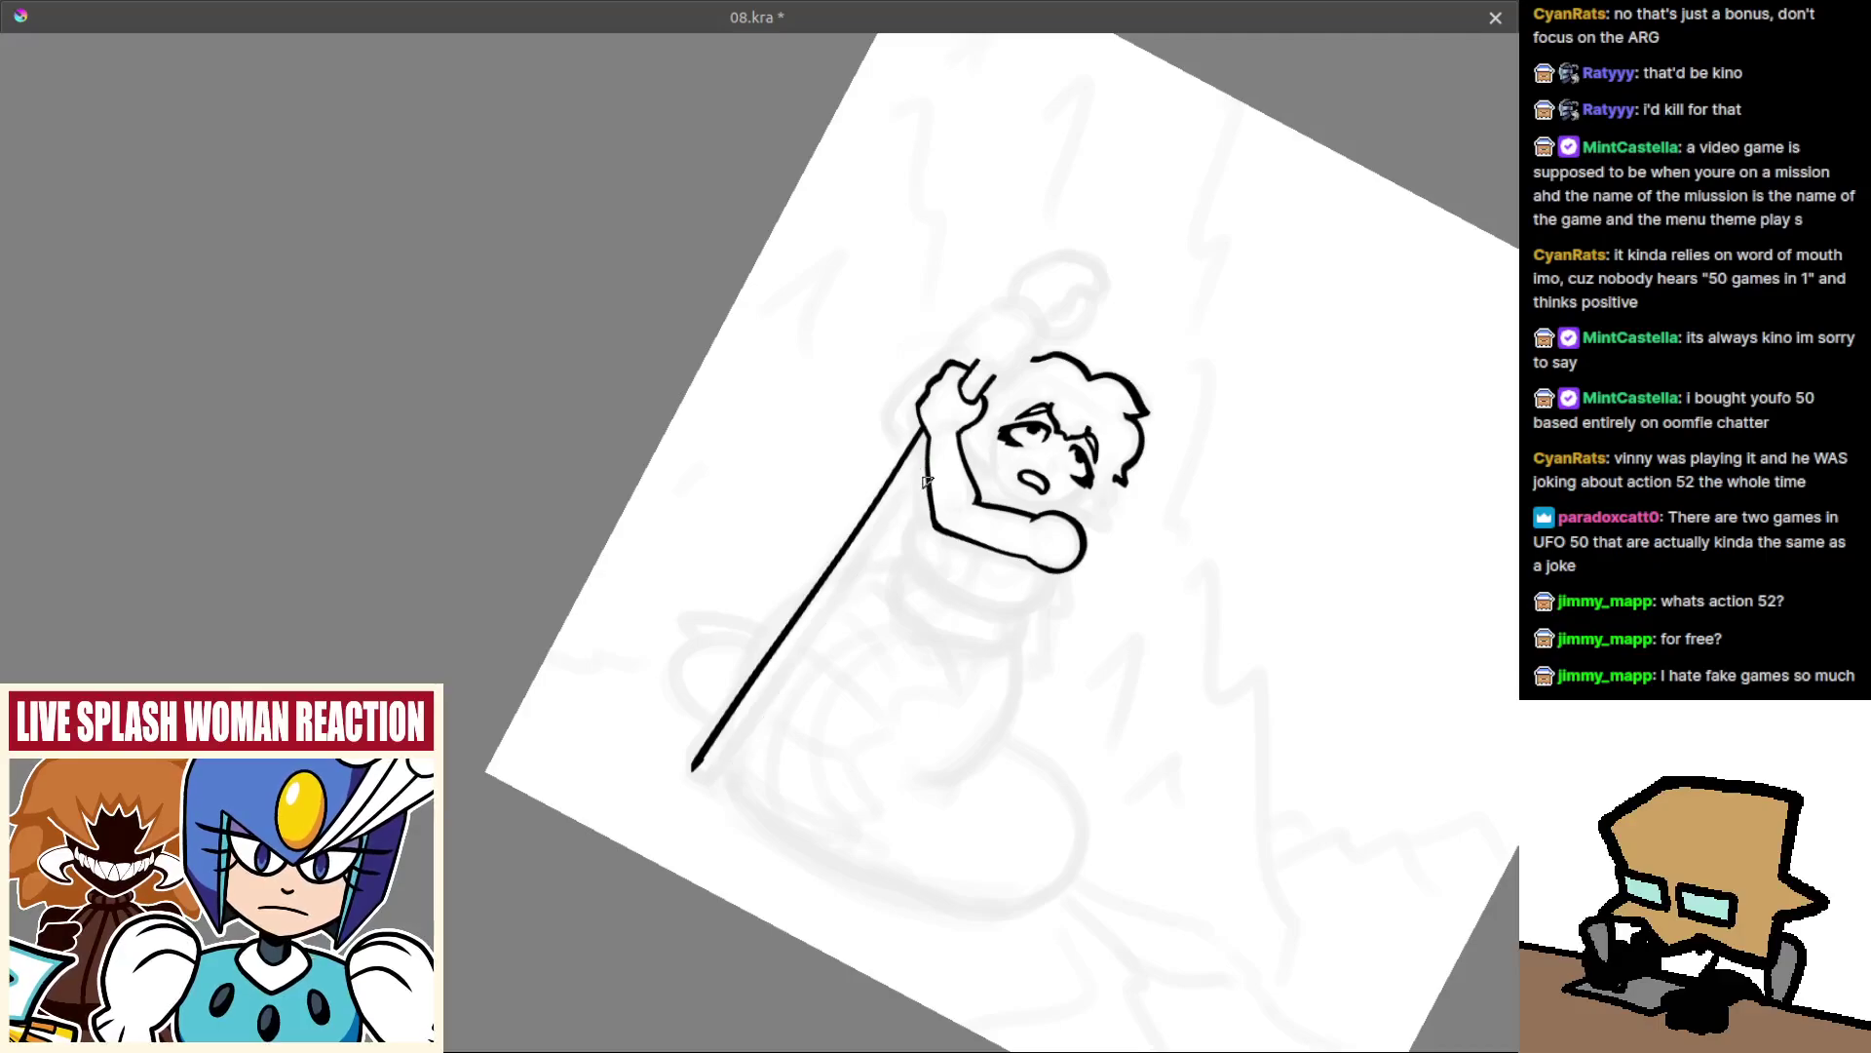
pyautogui.moveTo(926, 470); pyautogui.dragTo(742, 751)
pyautogui.hotkey('ctrl', 'z')
pyautogui.moveTo(926, 470); pyautogui.dragTo(776, 688)
pyautogui.hotkey('ctrl', 'z')
pyautogui.moveTo(924, 470); pyautogui.dragTo(790, 663)
pyautogui.hotkey('ctrl', 'z')
pyautogui.moveTo(924, 470); pyautogui.dragTo(726, 788)
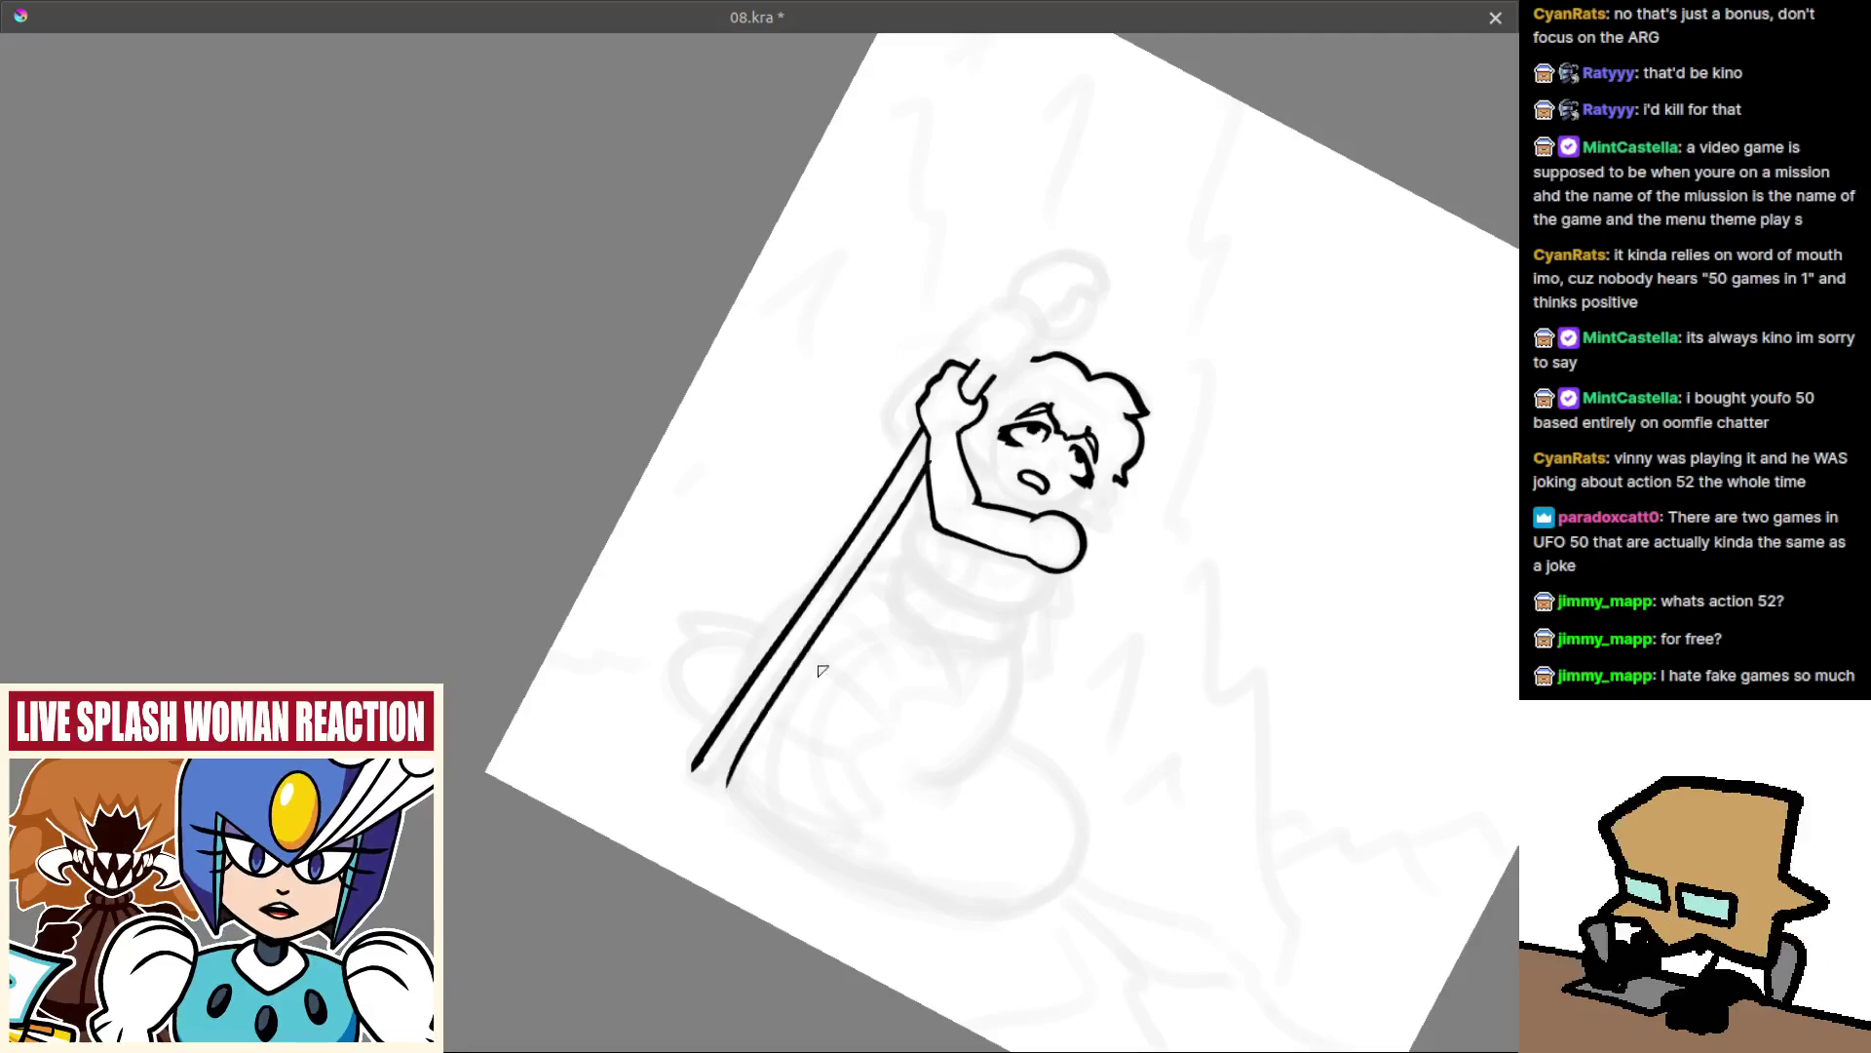
# Mirror and rotate the canvas, and rework the lower end of the staff's second edge so it runs straight to the base.
pyautogui.press('m')
pyautogui.moveTo(987, 672)
pyautogui.mouseDown()
pyautogui.moveTo(886, 335)
pyautogui.moveTo(745, 331)
pyautogui.mouseUp()
pyautogui.hotkey('ctrl', 'z')
pyautogui.moveTo(833, 568)
pyautogui.mouseDown()
pyautogui.moveTo(818, 593)
pyautogui.moveTo(738, 555)
pyautogui.moveTo(999, 400)
pyautogui.mouseUp()
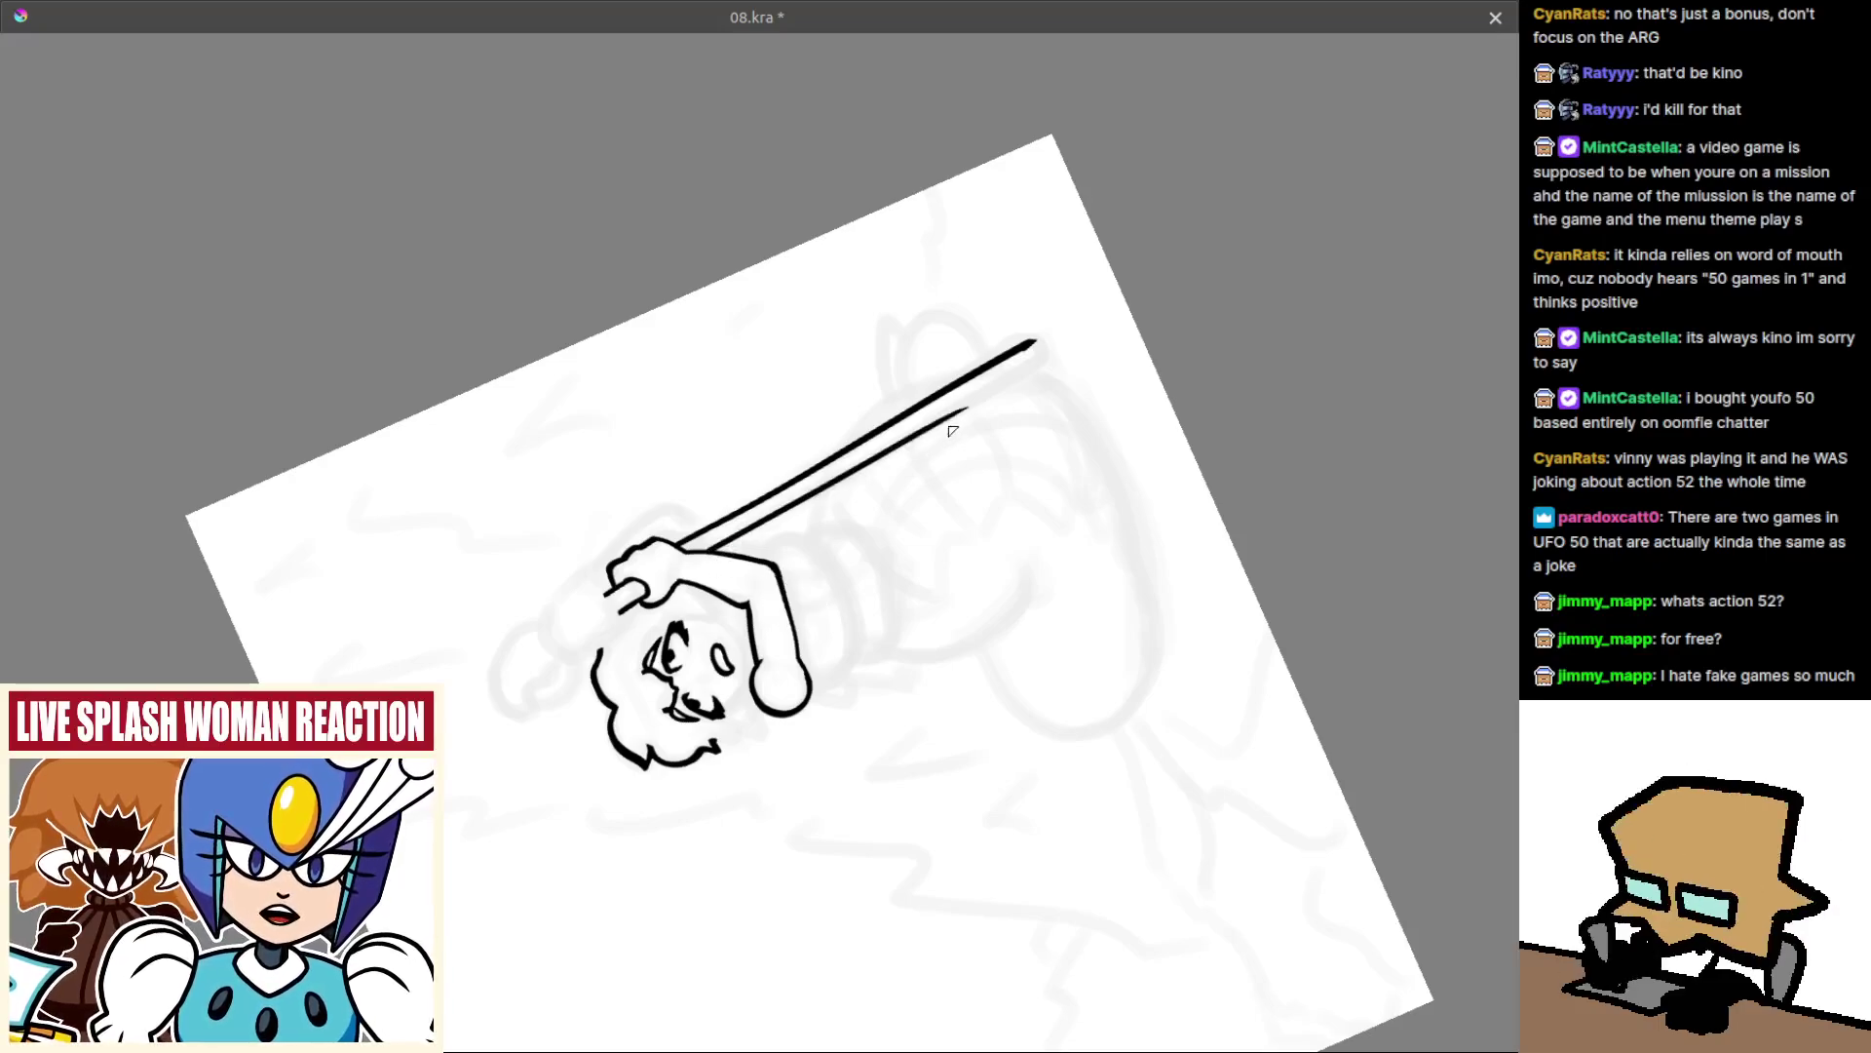
pyautogui.moveTo(979, 398); pyautogui.dragTo(1014, 386)
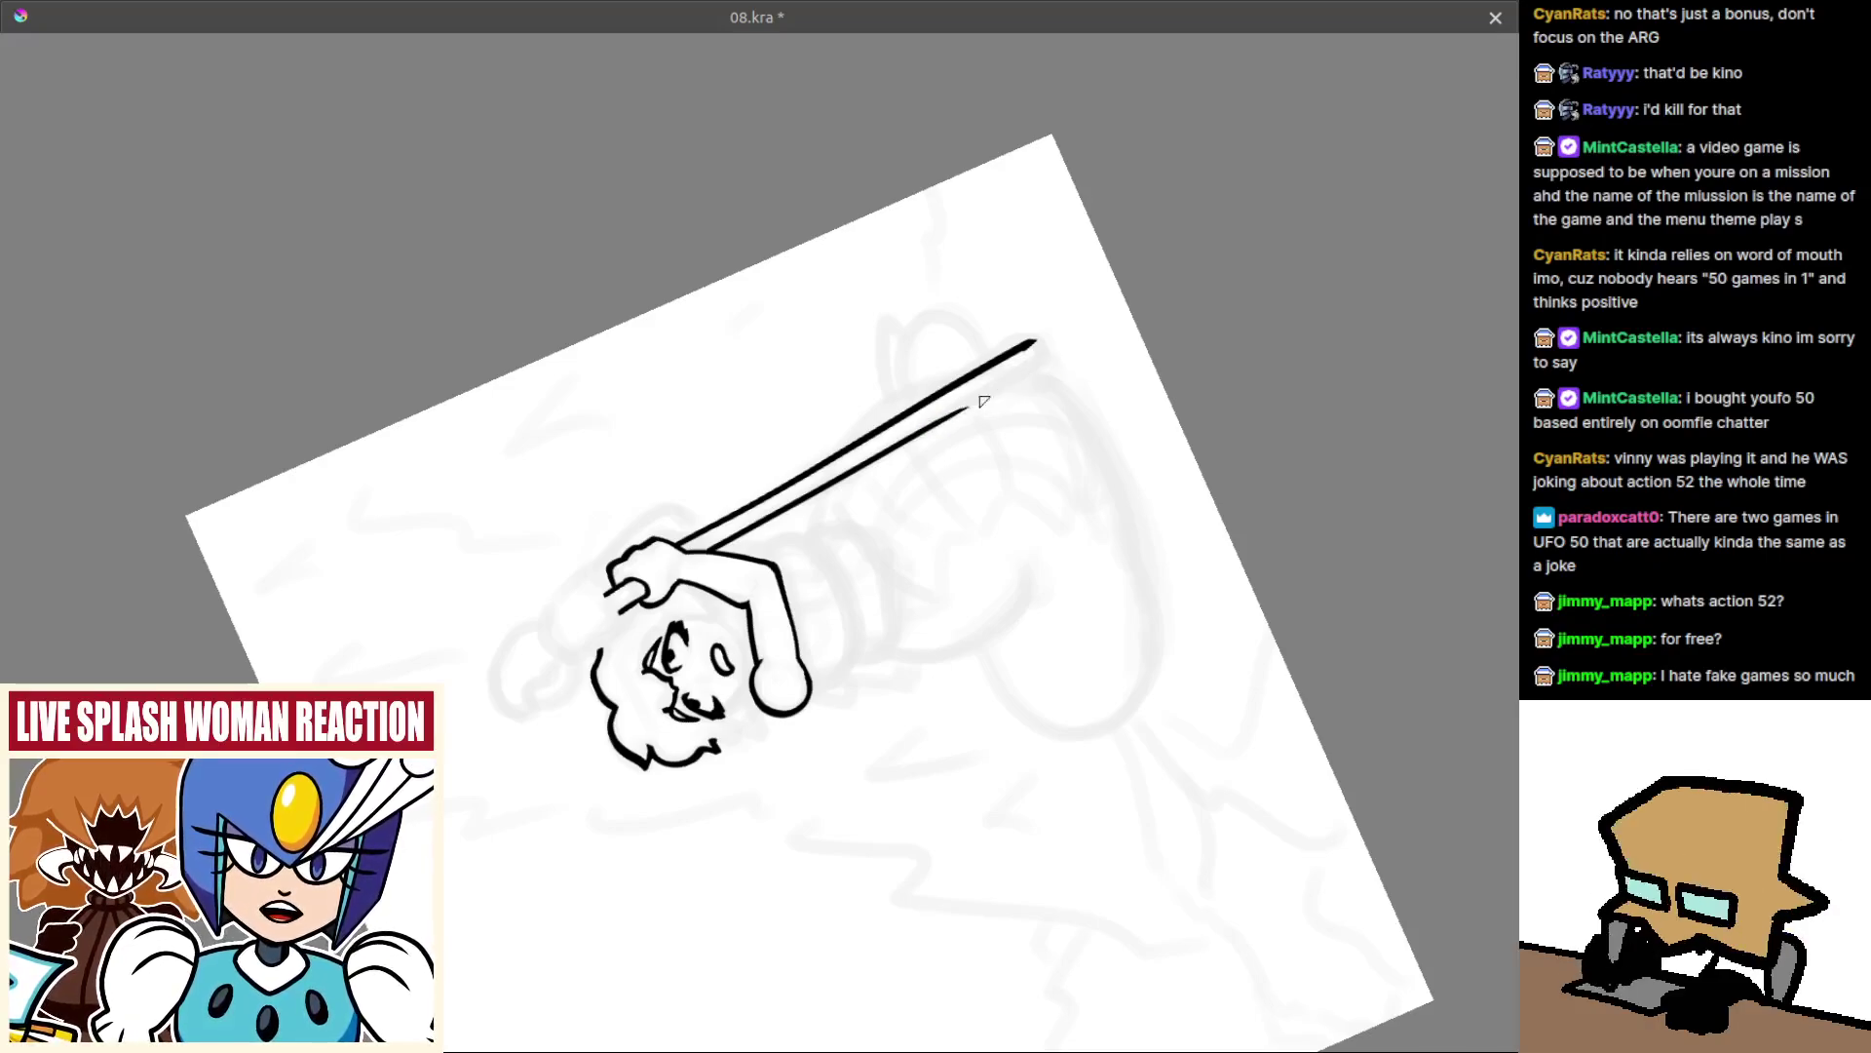
pyautogui.moveTo(1025, 381); pyautogui.dragTo(1049, 371)
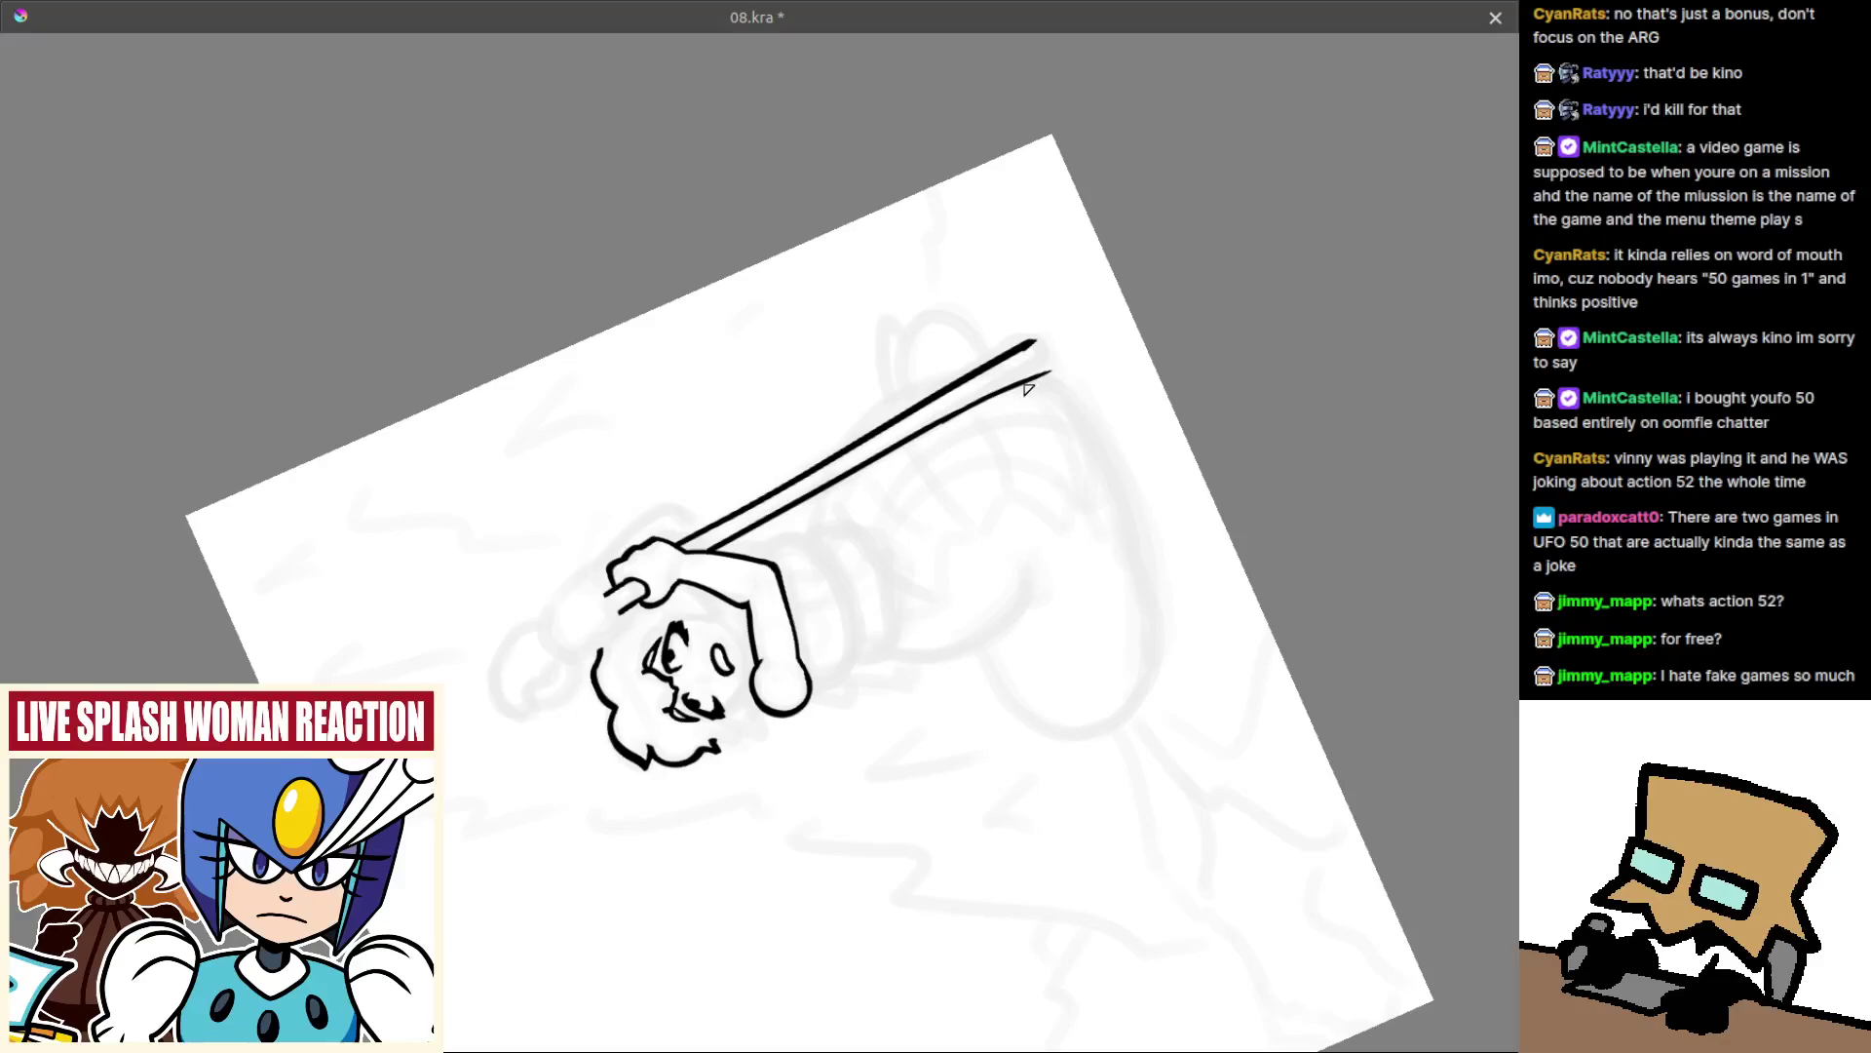
pyautogui.hotkey('ctrl', 'z')
pyautogui.hotkey('ctrl', 'z')
pyautogui.hotkey('ctrl', 'z')
pyautogui.scroll(2, 972, 401)
pyautogui.moveTo(968, 395)
pyautogui.mouseDown()
pyautogui.moveTo(862, 436)
pyautogui.moveTo(1074, 327)
pyautogui.mouseUp()
pyautogui.scroll(1, 819, 468)
pyautogui.hotkey('ctrl', 'z')
pyautogui.moveTo(819, 460)
pyautogui.mouseDown()
pyautogui.moveTo(1065, 304)
pyautogui.moveTo(1062, 260)
pyautogui.moveTo(1087, 319)
pyautogui.mouseUp()
pyautogui.hotkey('ctrl', 'z')
# Close the staff's base with a short rounded end joining its two long edges.
pyautogui.moveTo(1045, 258); pyautogui.dragTo(1081, 328)
pyautogui.hotkey('ctrl', 'z')
pyautogui.hotkey('ctrl', 'z')
pyautogui.moveTo(1043, 263); pyautogui.dragTo(1071, 281)
pyautogui.press('5')
pyautogui.moveTo(864, 489); pyautogui.dragTo(845, 406)
pyautogui.hotkey('ctrl', 'z')
pyautogui.moveTo(819, 797)
pyautogui.mouseDown()
pyautogui.moveTo(836, 851)
pyautogui.moveTo(877, 846)
pyautogui.moveTo(870, 819)
pyautogui.mouseUp()
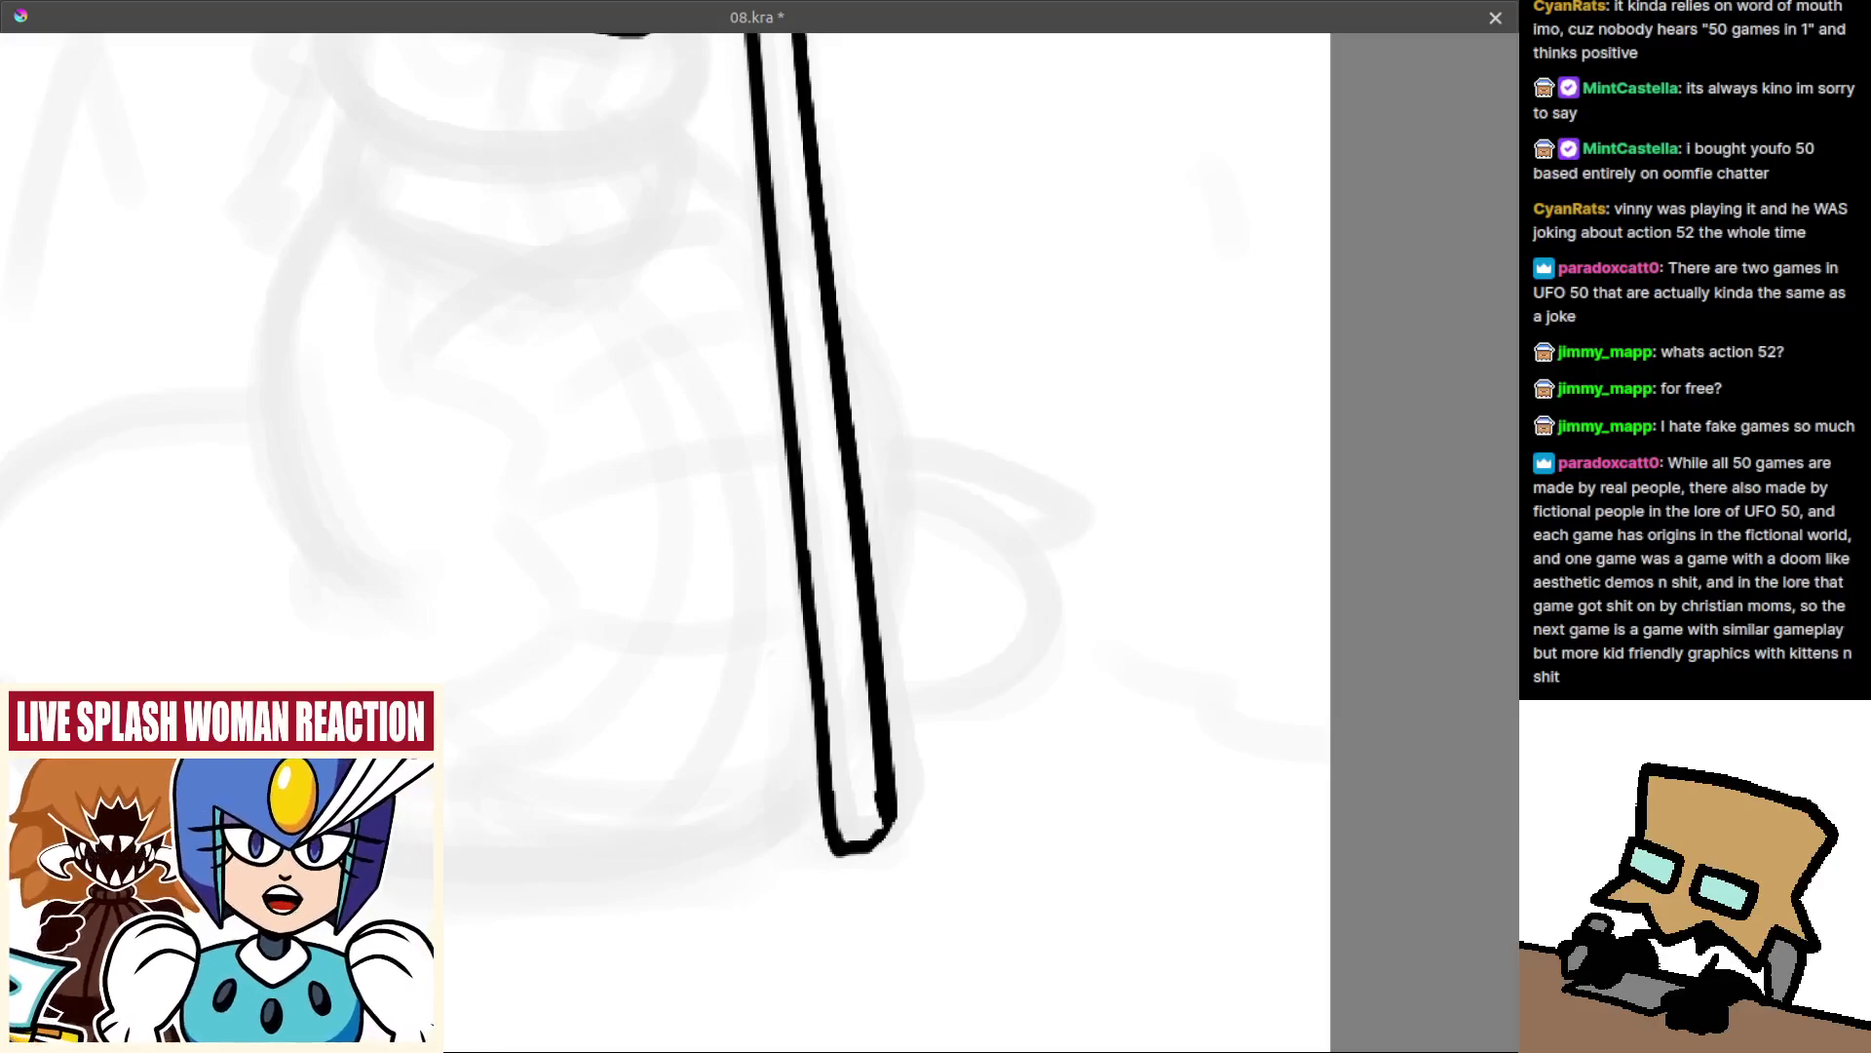
# Erase the inked gripping hand and the short staff stubs above it, leaving the forearm and lower staff in place.
pyautogui.scroll(-3, 883, 634)
pyautogui.moveTo(883, 519); pyautogui.dragTo(840, 614)
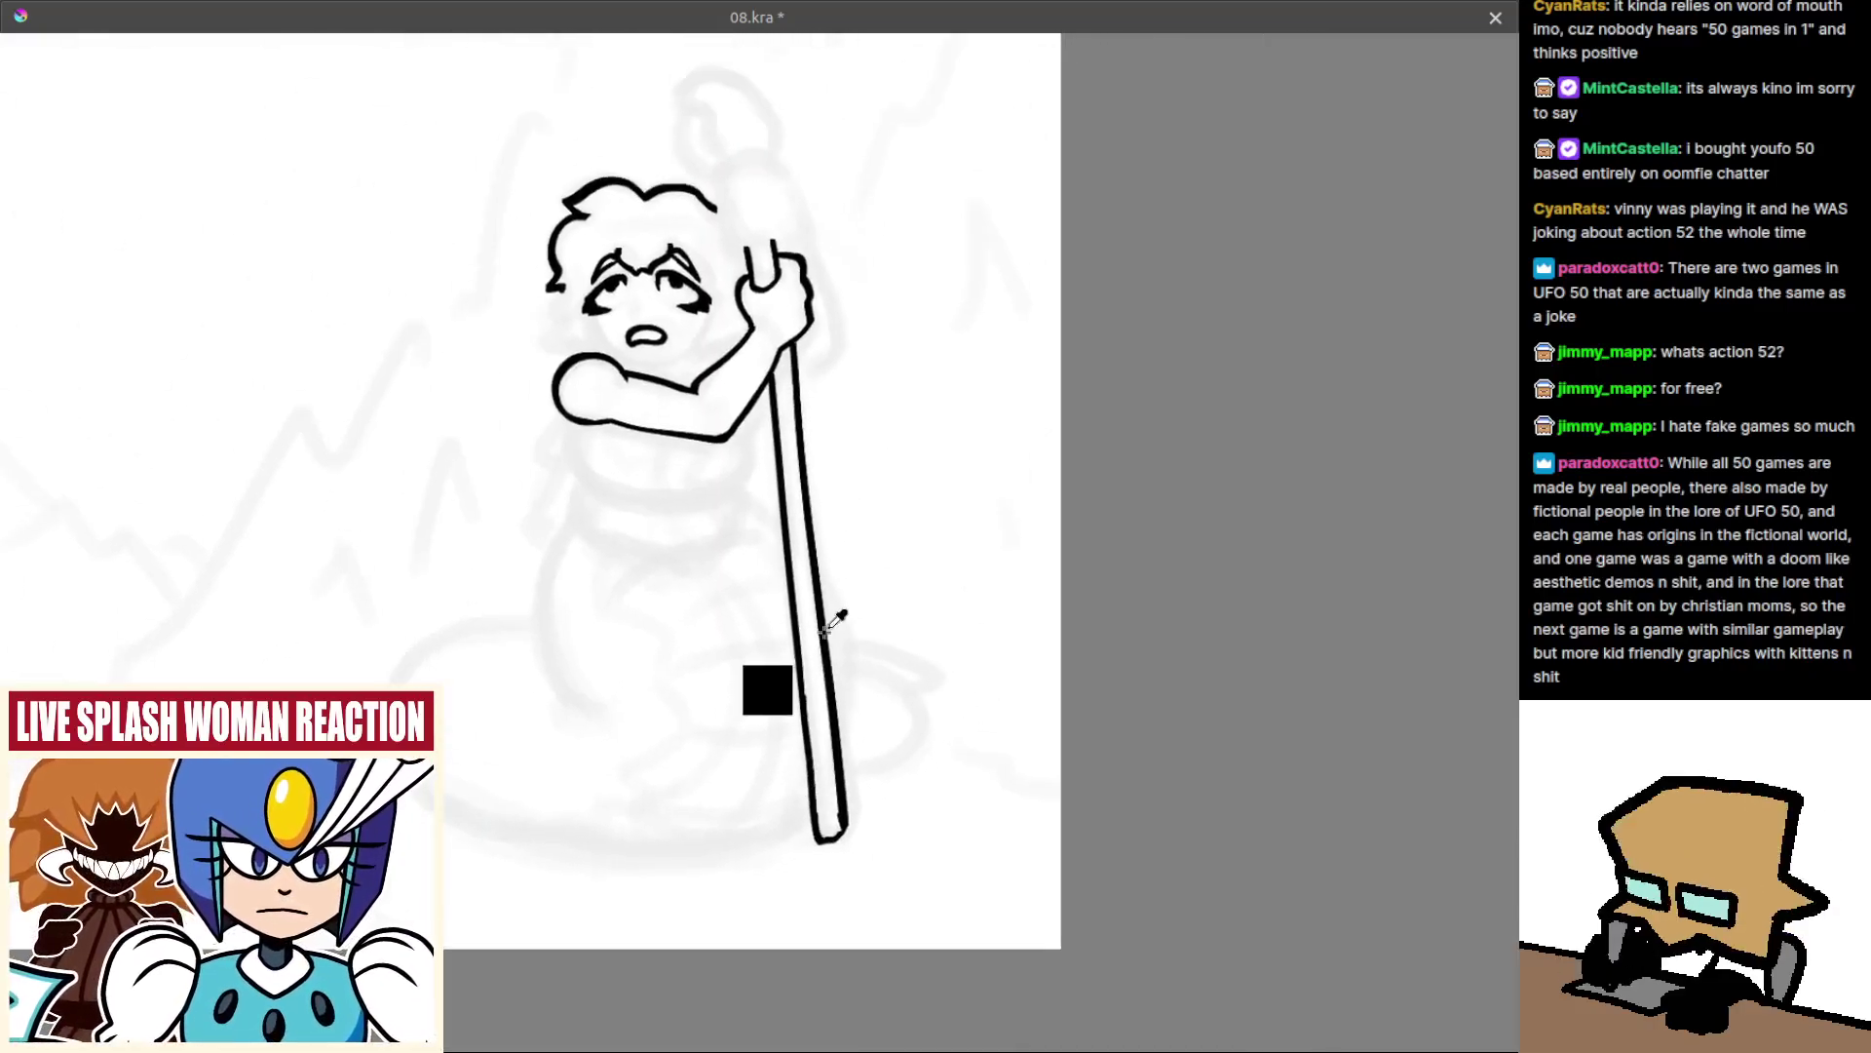
pyautogui.scroll(1, 831, 604)
pyautogui.scroll(1, 850, 613)
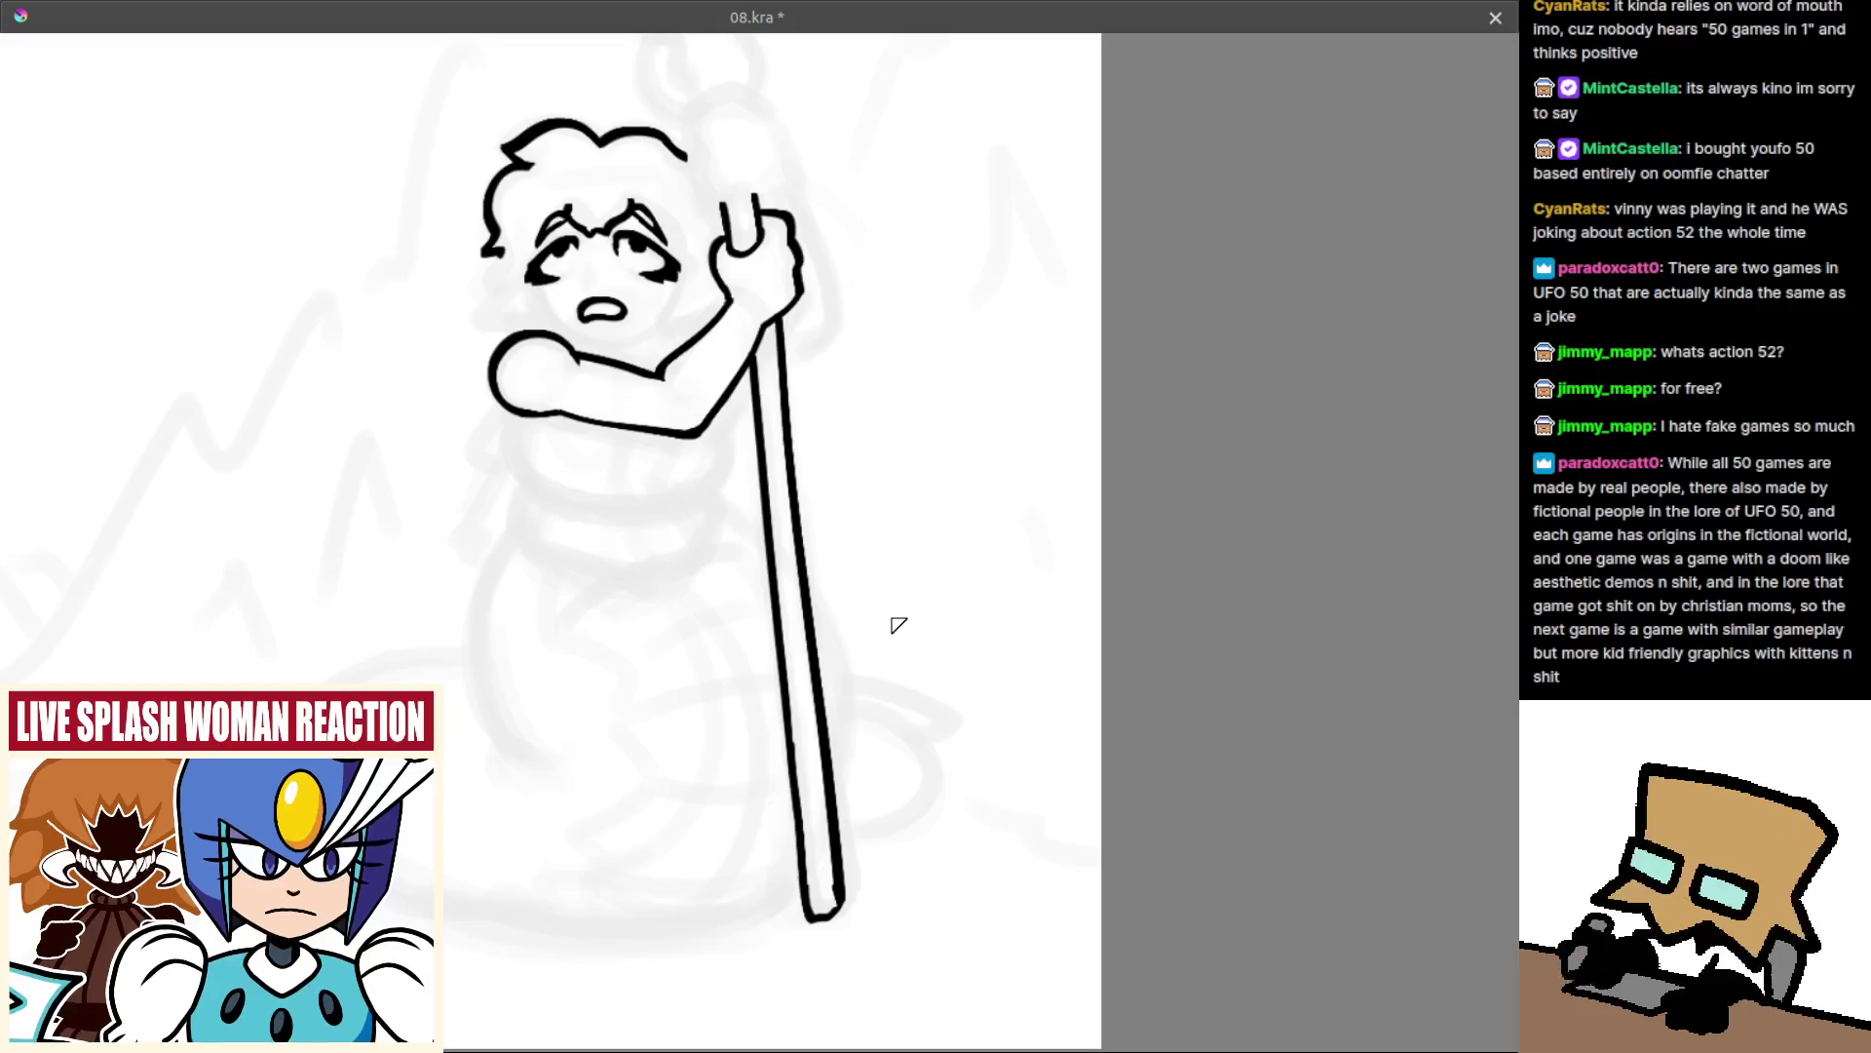
pyautogui.scroll(3, 897, 618)
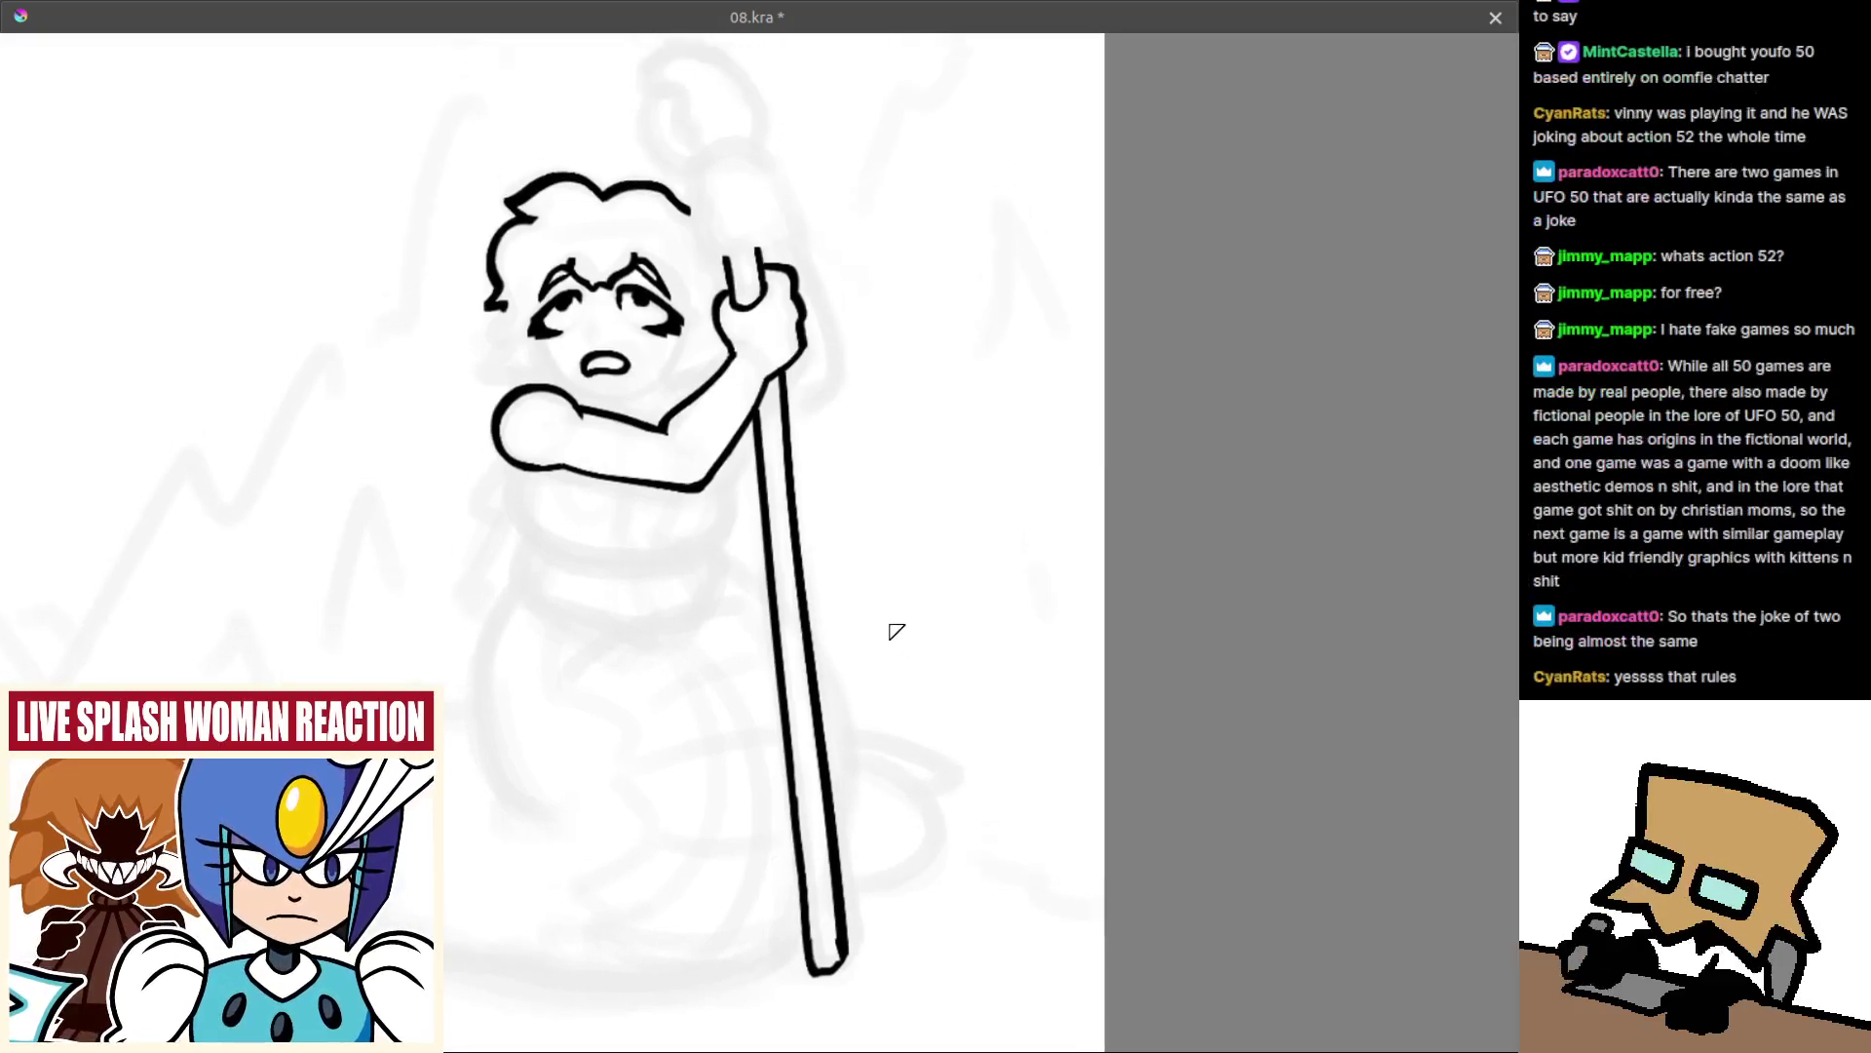
pyautogui.press('m')
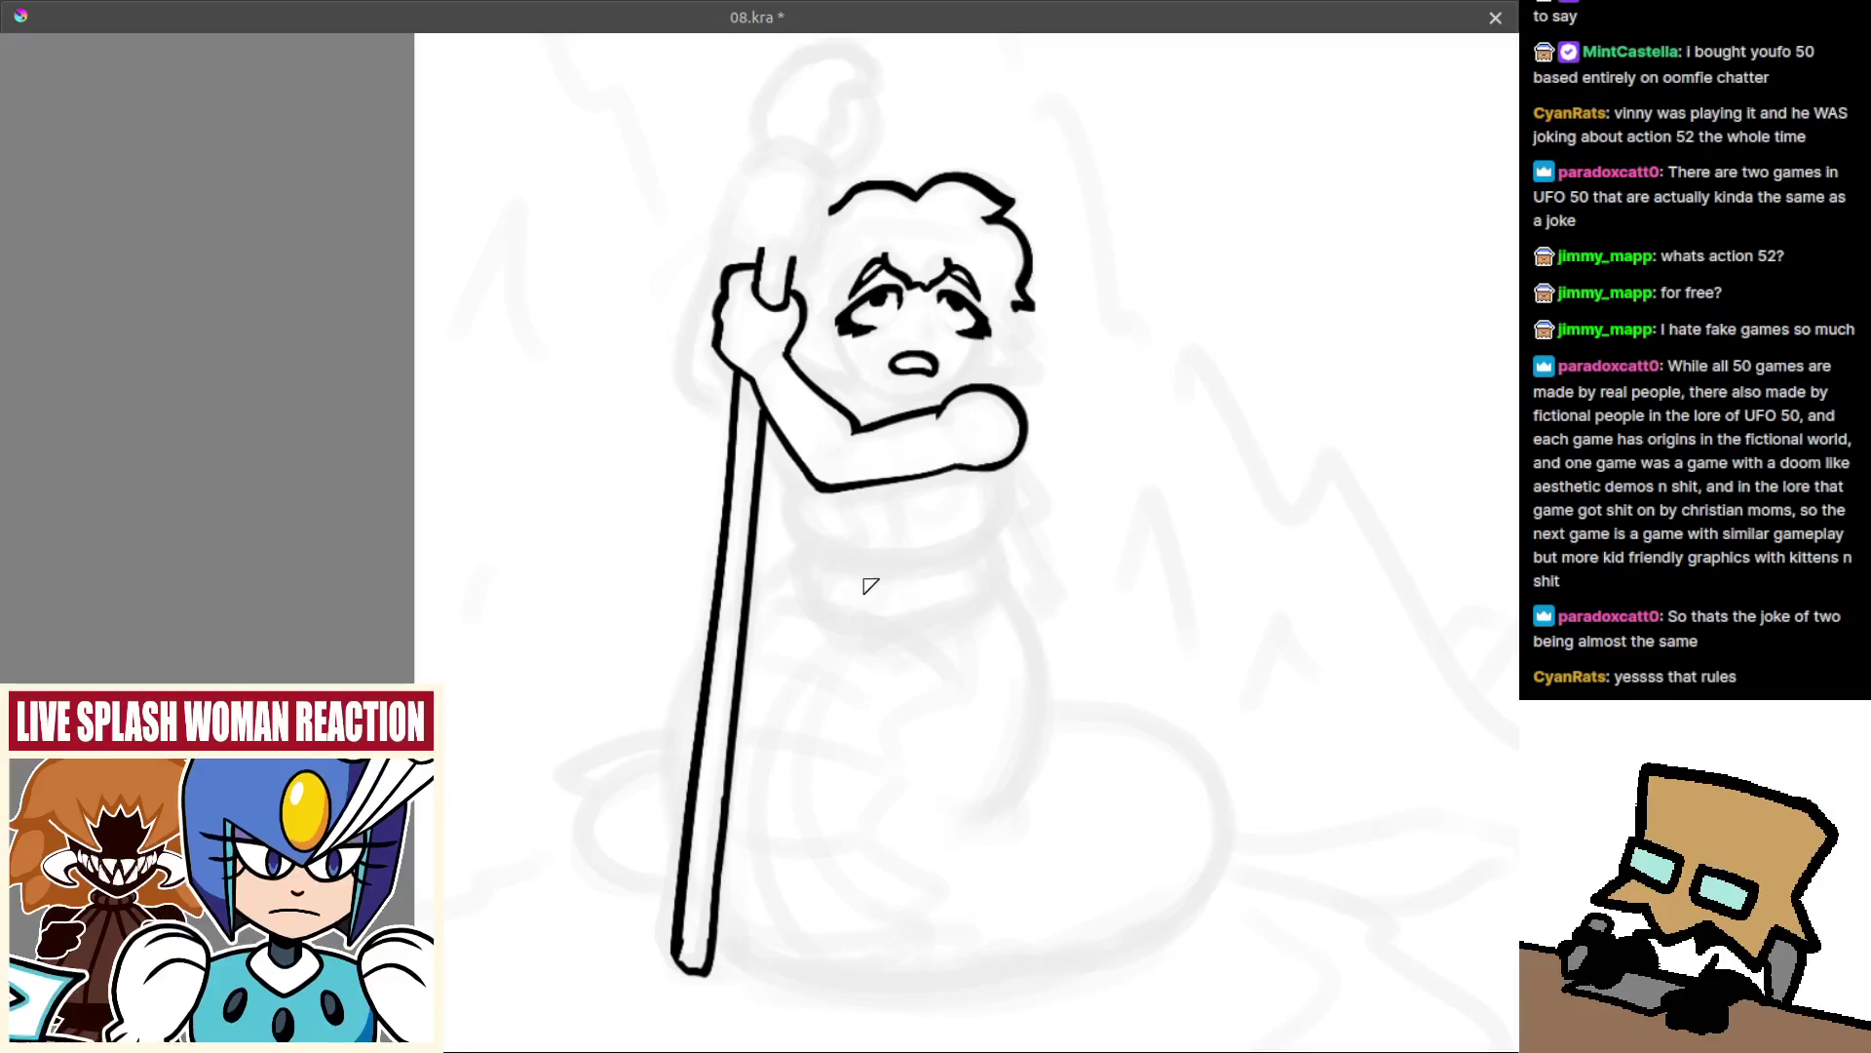
pyautogui.moveTo(866, 518); pyautogui.dragTo(720, 512)
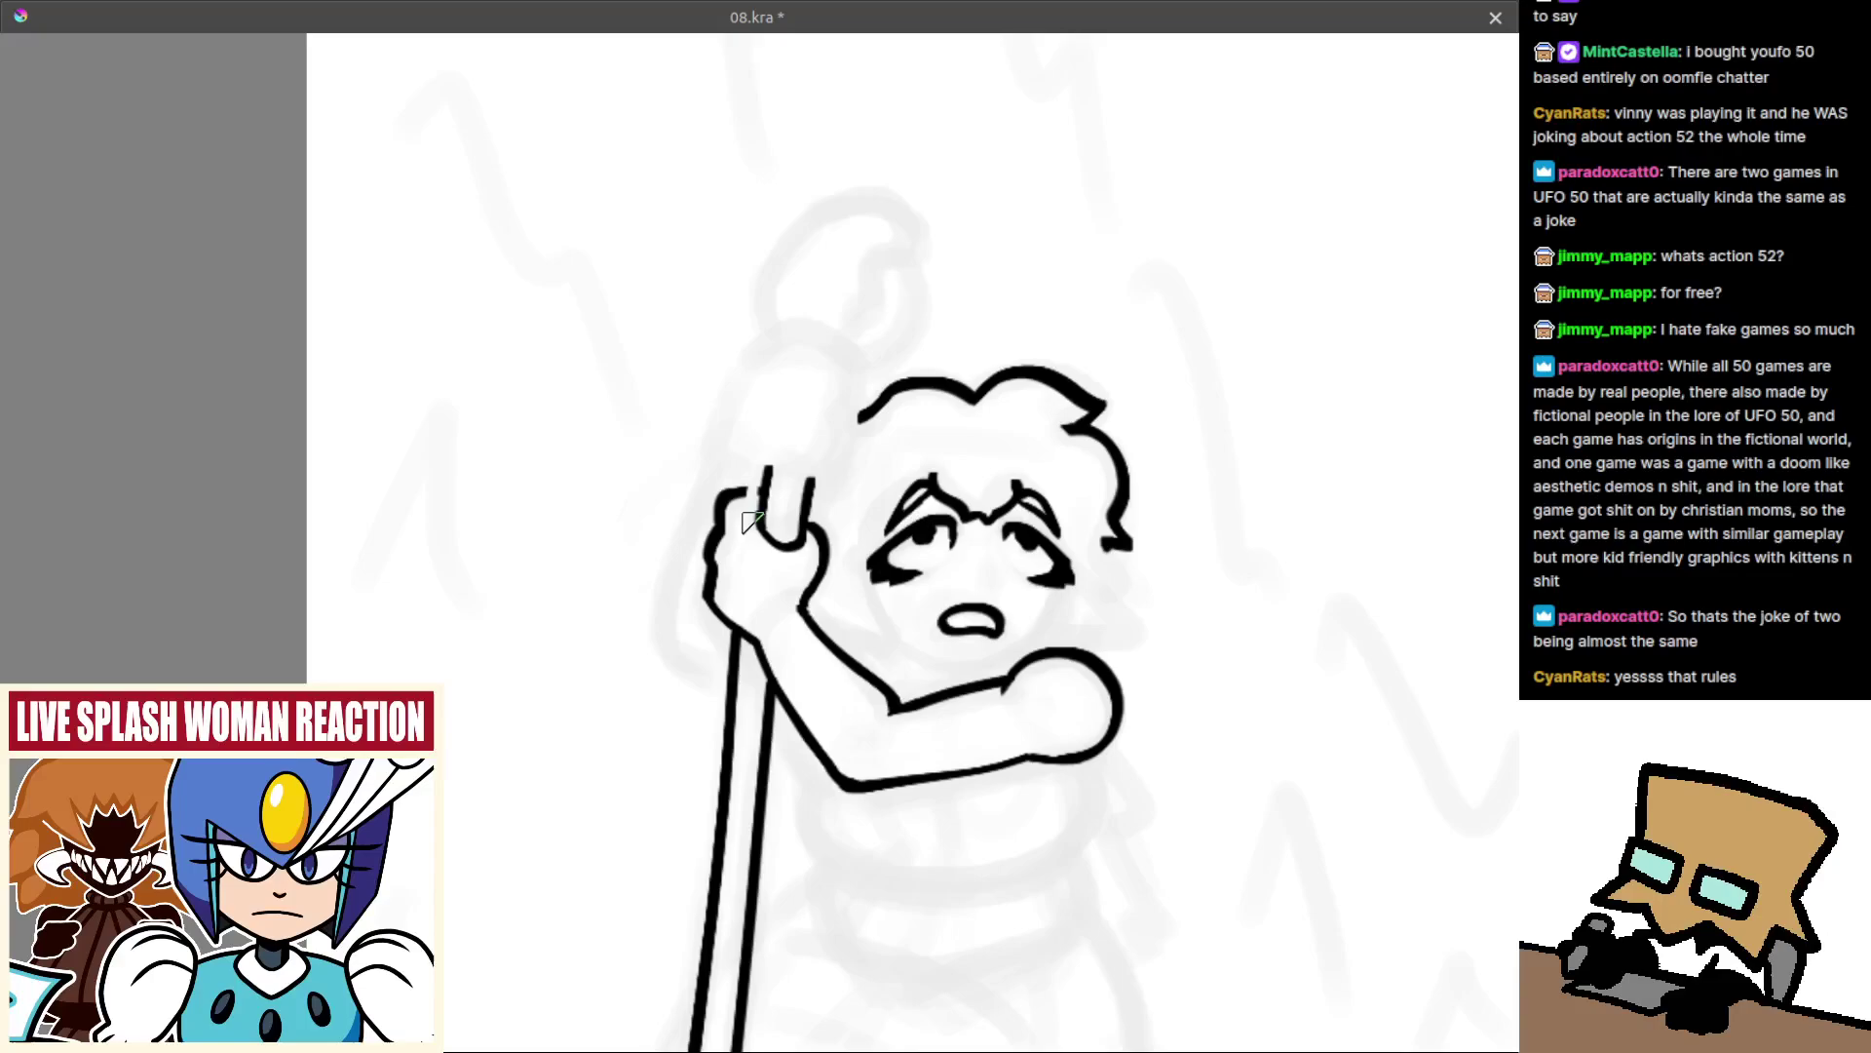
pyautogui.moveTo(759, 469)
pyautogui.mouseDown()
pyautogui.moveTo(746, 554)
pyautogui.moveTo(815, 470)
pyautogui.mouseUp()
pyautogui.moveTo(787, 546)
pyautogui.mouseDown()
pyautogui.moveTo(826, 504)
pyautogui.moveTo(810, 586)
pyautogui.moveTo(749, 485)
pyautogui.moveTo(753, 500)
pyautogui.moveTo(762, 451)
pyautogui.moveTo(683, 540)
pyautogui.moveTo(686, 612)
pyautogui.moveTo(710, 548)
pyautogui.moveTo(723, 609)
pyautogui.moveTo(704, 611)
pyautogui.moveTo(770, 644)
pyautogui.moveTo(704, 587)
pyautogui.moveTo(806, 519)
pyautogui.mouseUp()
pyautogui.press('m')
pyautogui.moveTo(887, 582); pyautogui.dragTo(882, 527)
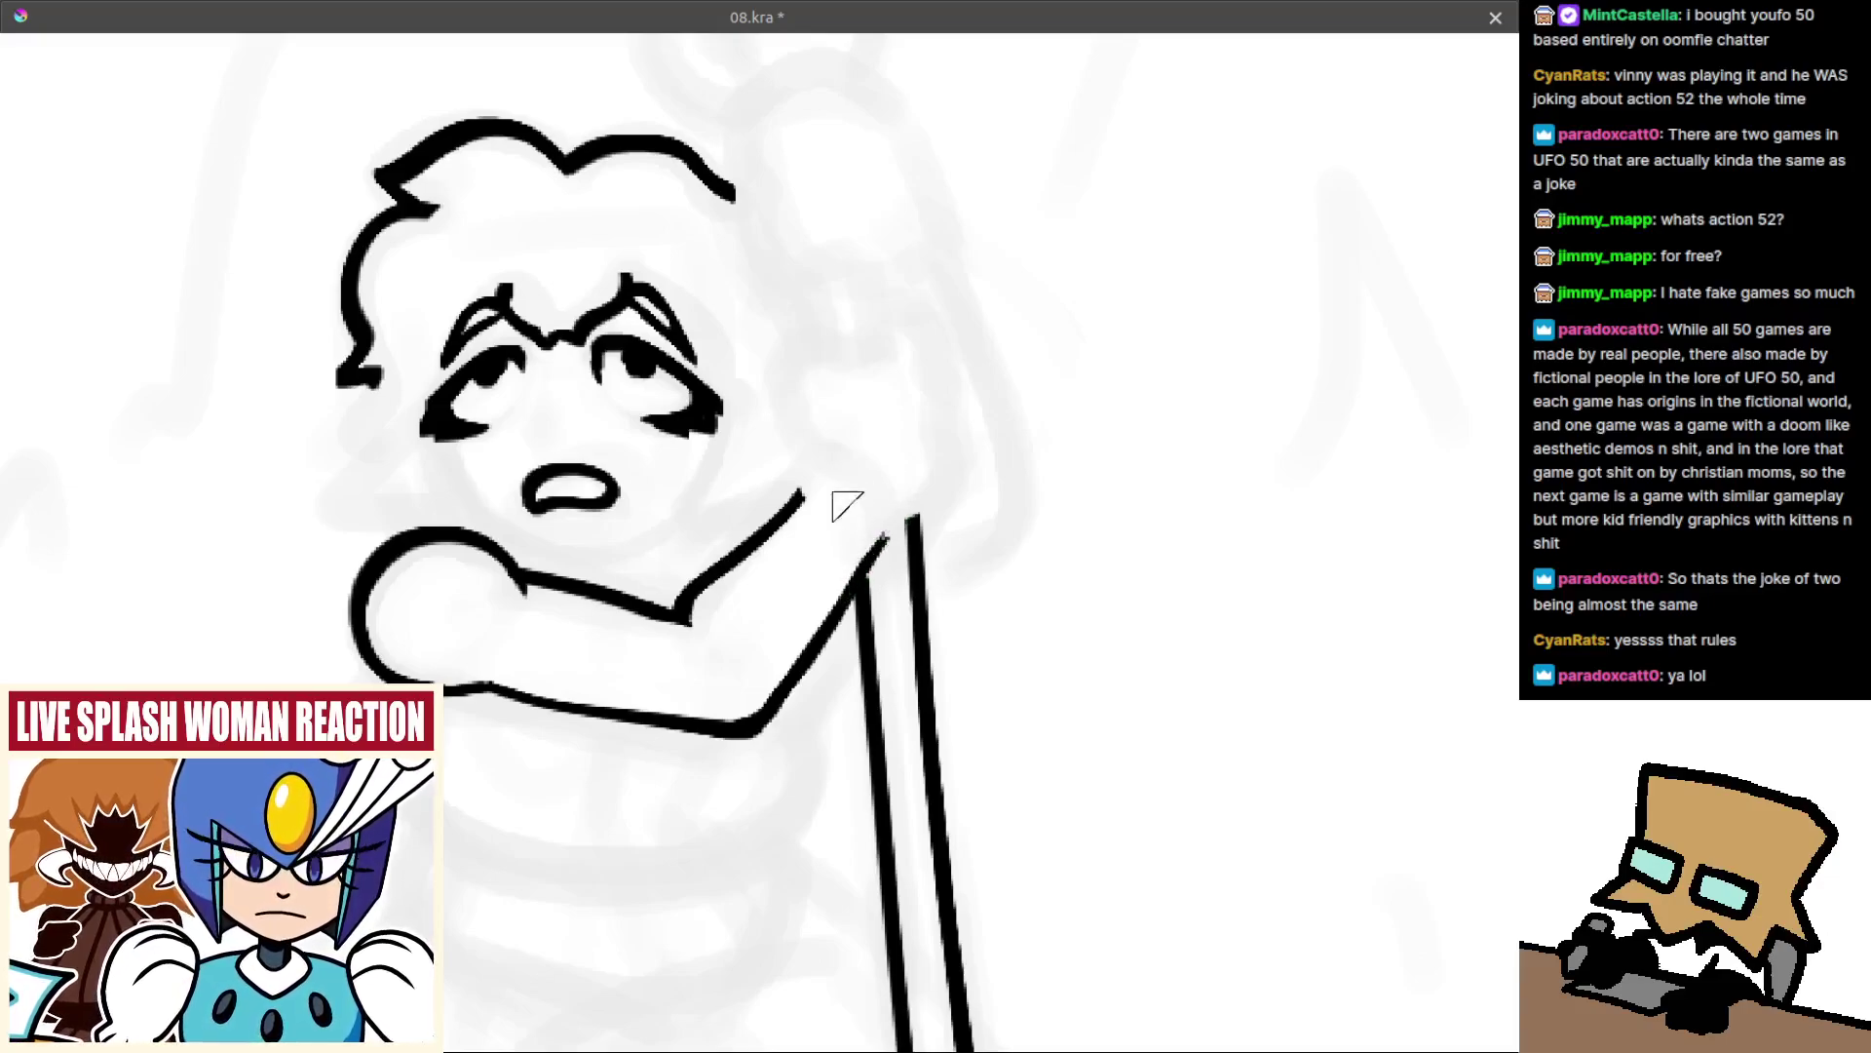
pyautogui.hotkey('ctrl', 'z')
pyautogui.moveTo(759, 532)
pyautogui.mouseDown()
pyautogui.moveTo(833, 477)
pyautogui.moveTo(789, 606)
pyautogui.mouseUp()
pyautogui.hotkey('ctrl', 'z')
pyautogui.scroll(4, 802, 535)
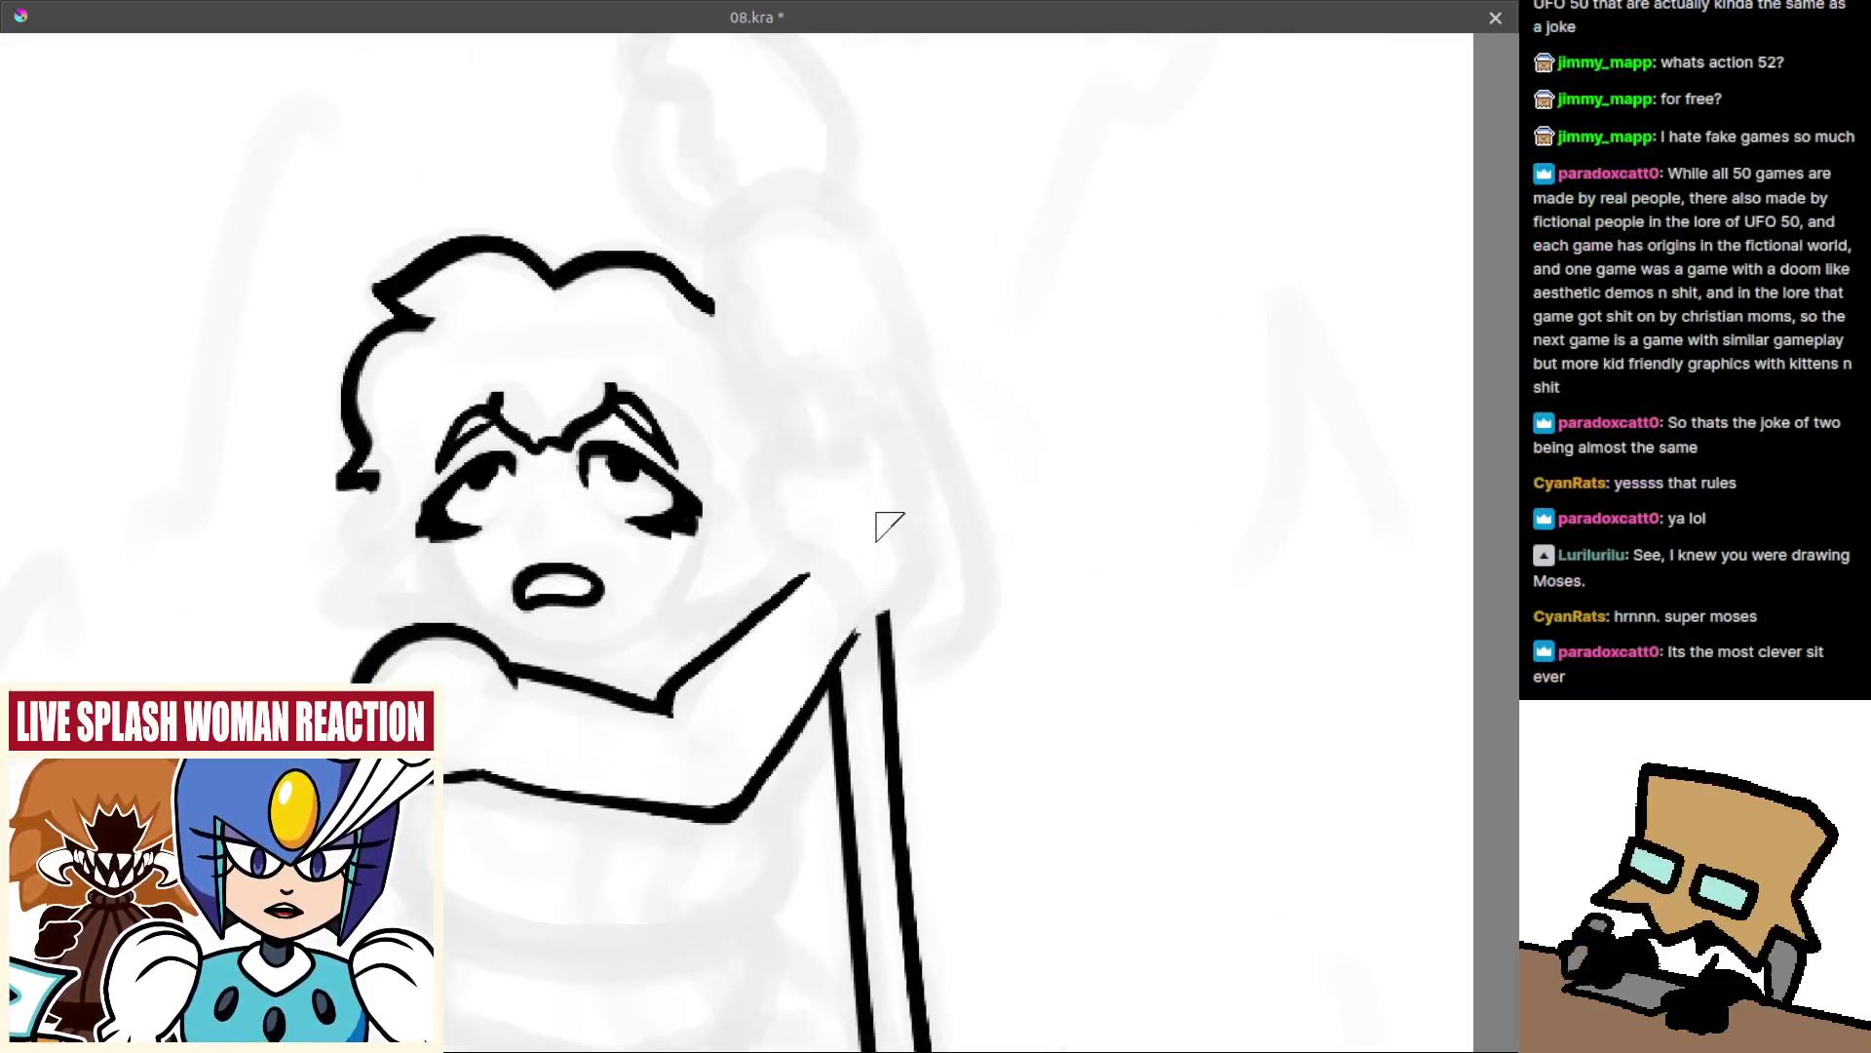
pyautogui.moveTo(882, 473); pyautogui.dragTo(894, 592)
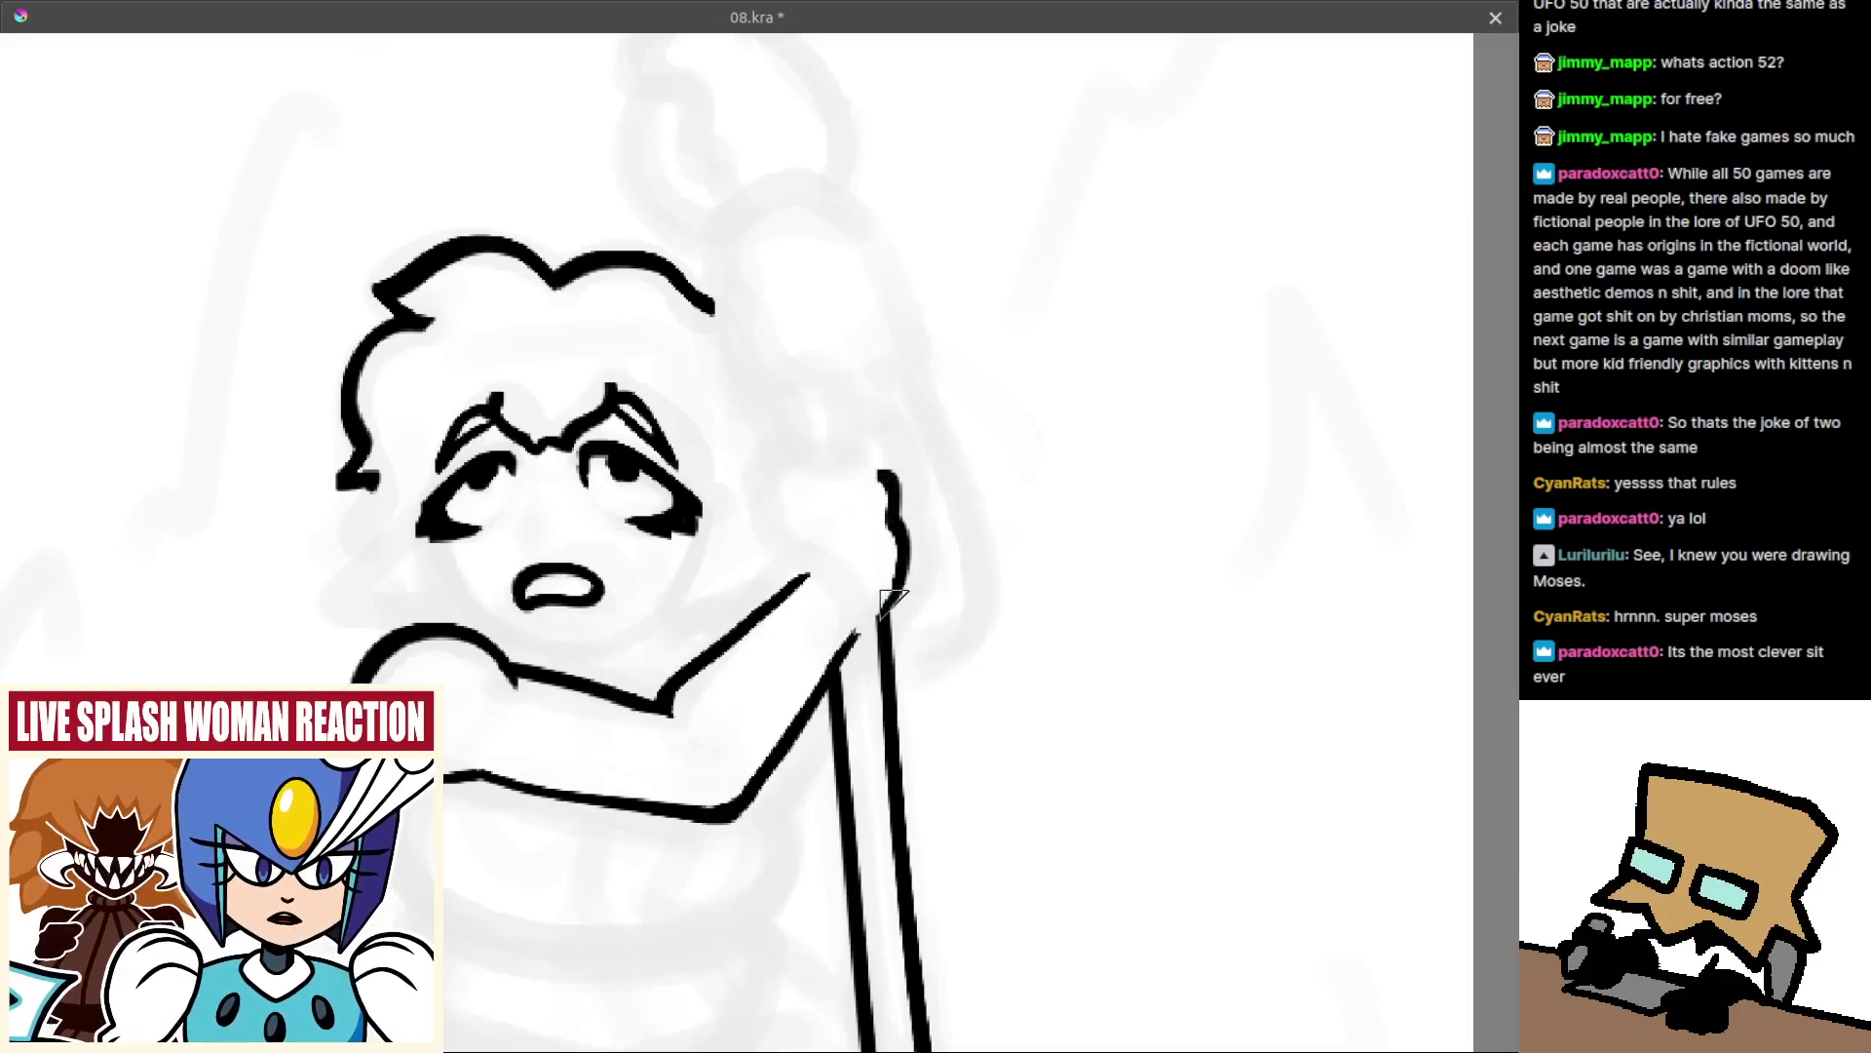
pyautogui.hotkey('ctrl', 'z')
# Mirror the canvas and ink the curved side of the chest, from under the forearm down toward the torso.
pyautogui.moveTo(848, 430); pyautogui.dragTo(843, 541)
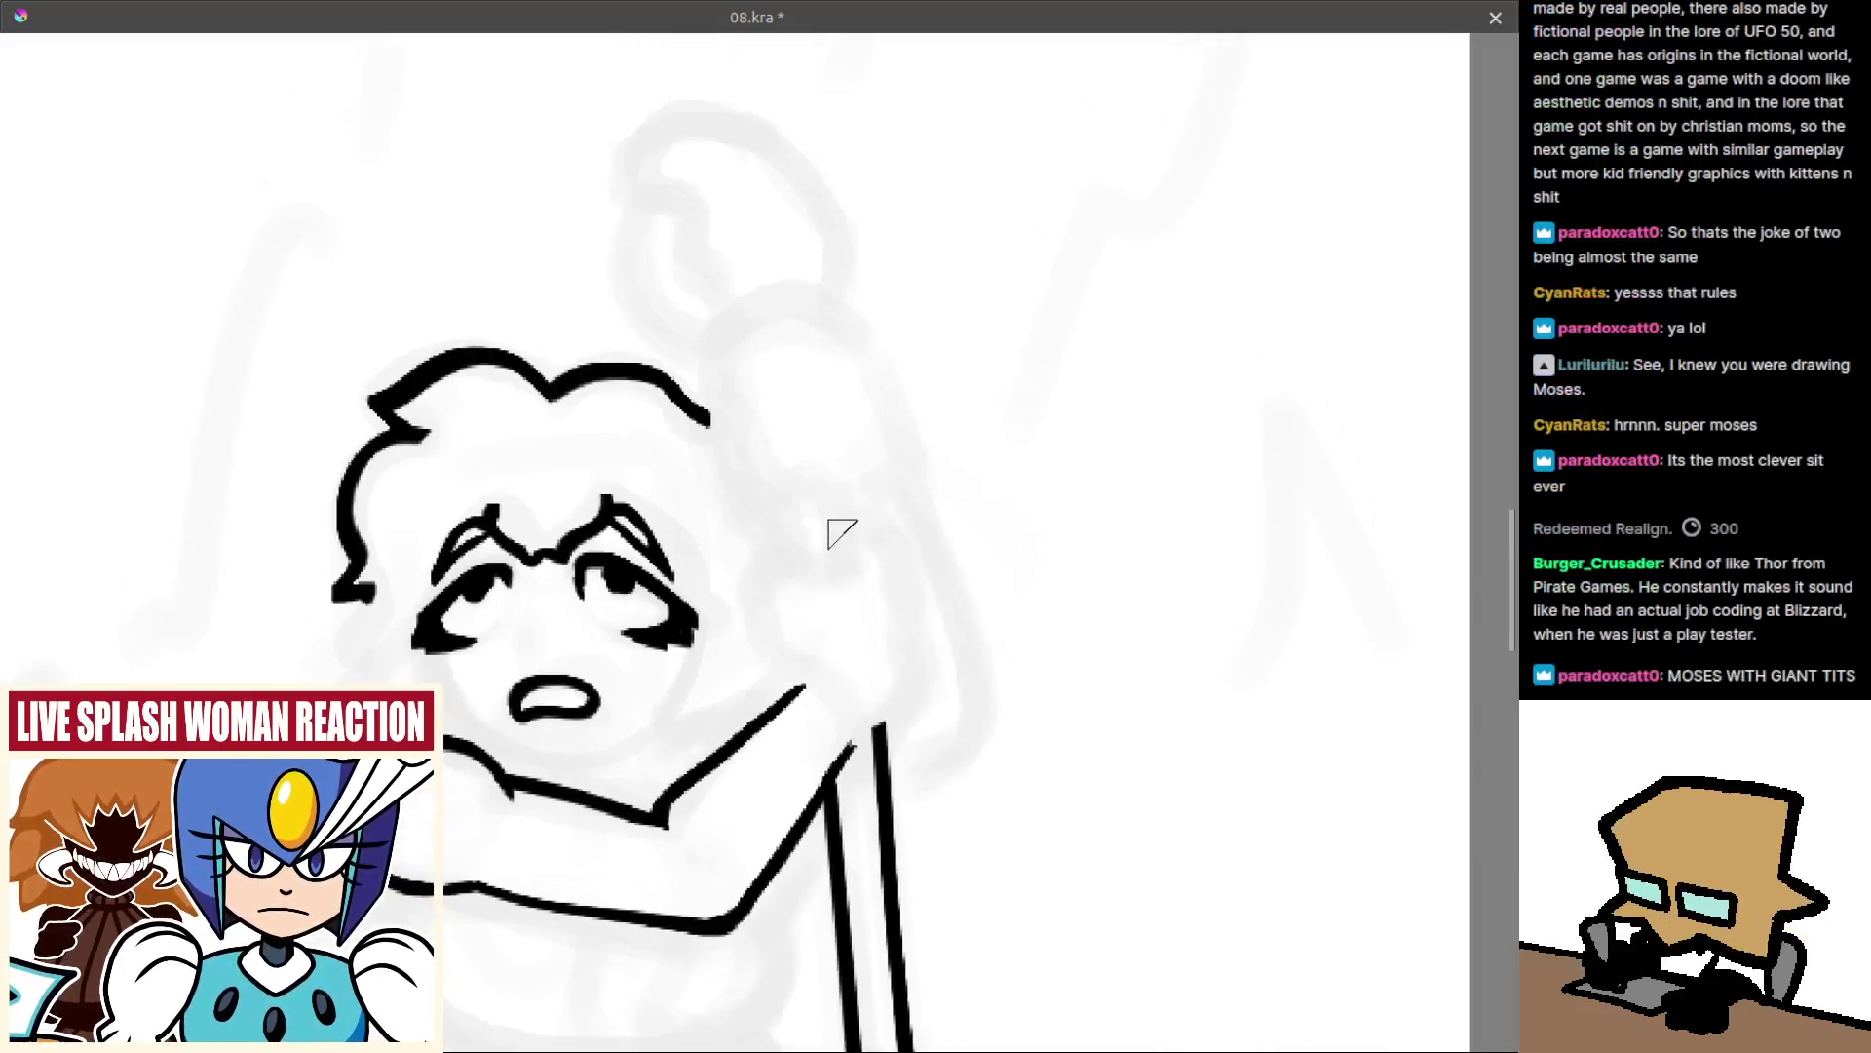
pyautogui.scroll(-4, 823, 544)
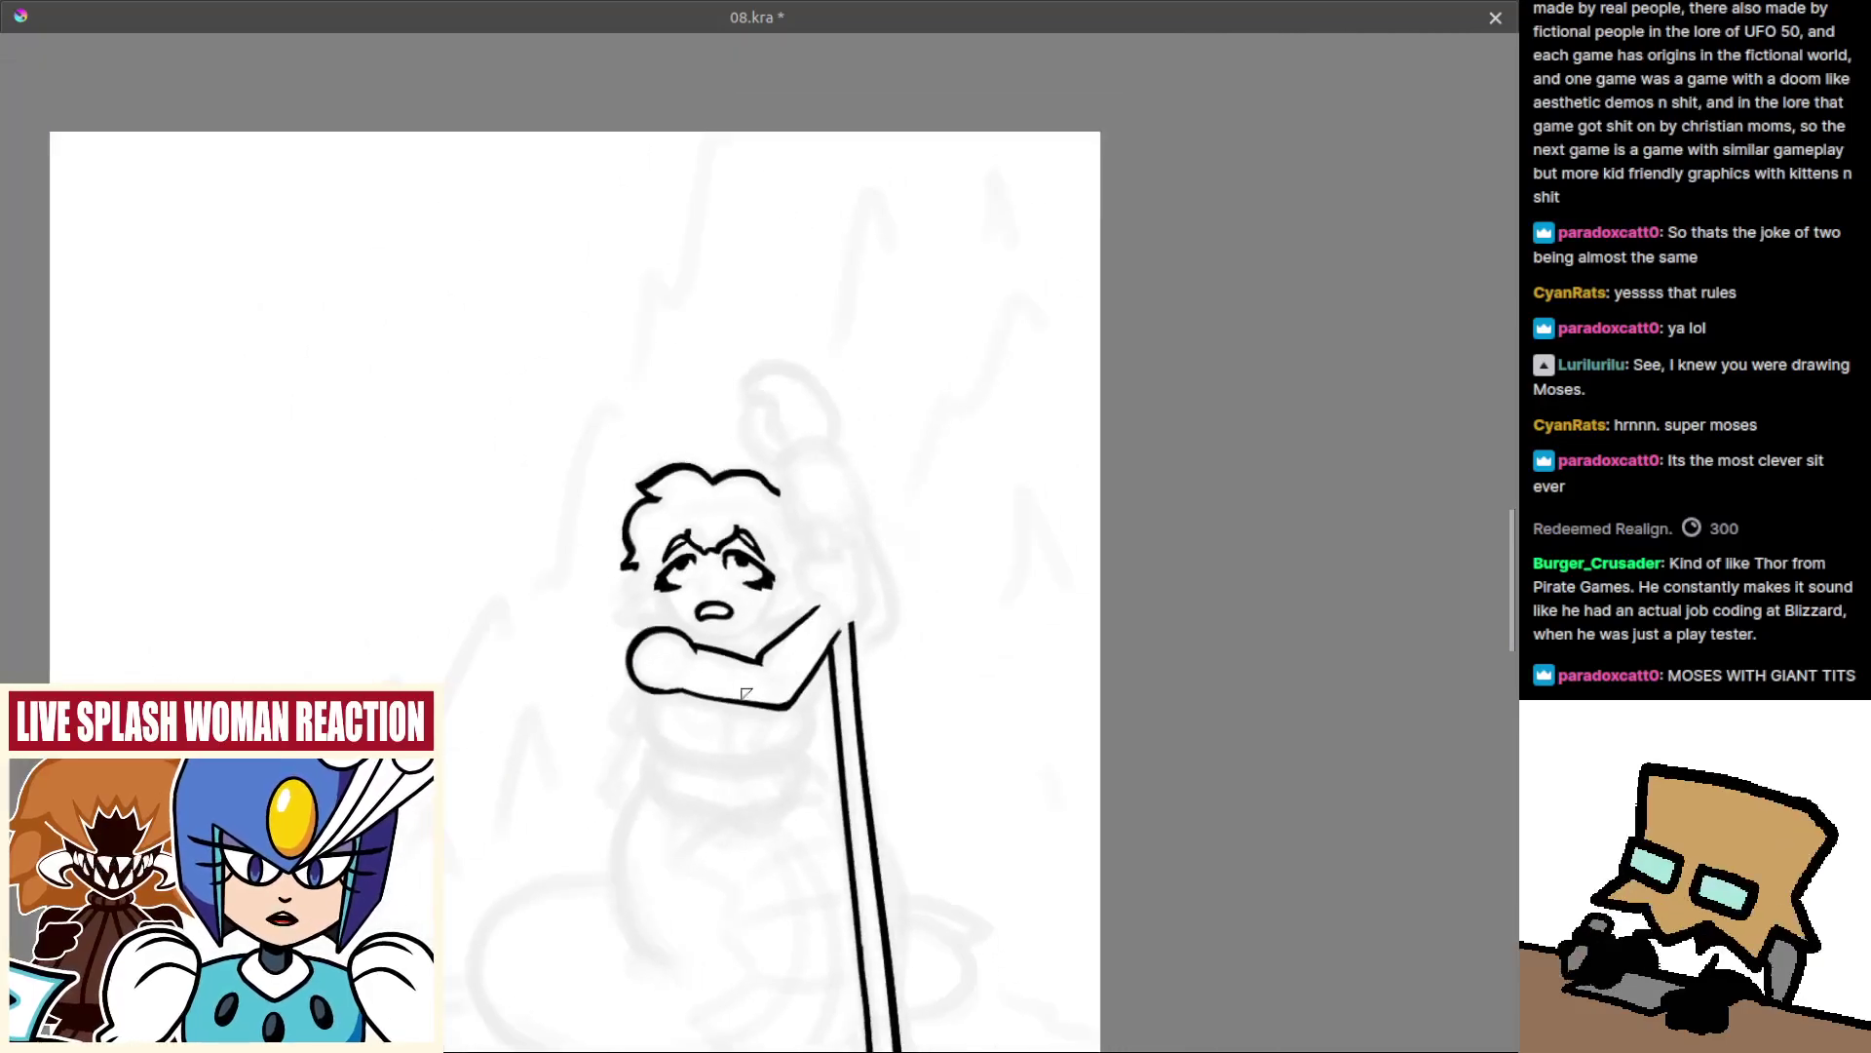
pyautogui.press('m')
pyautogui.scroll(3, 763, 533)
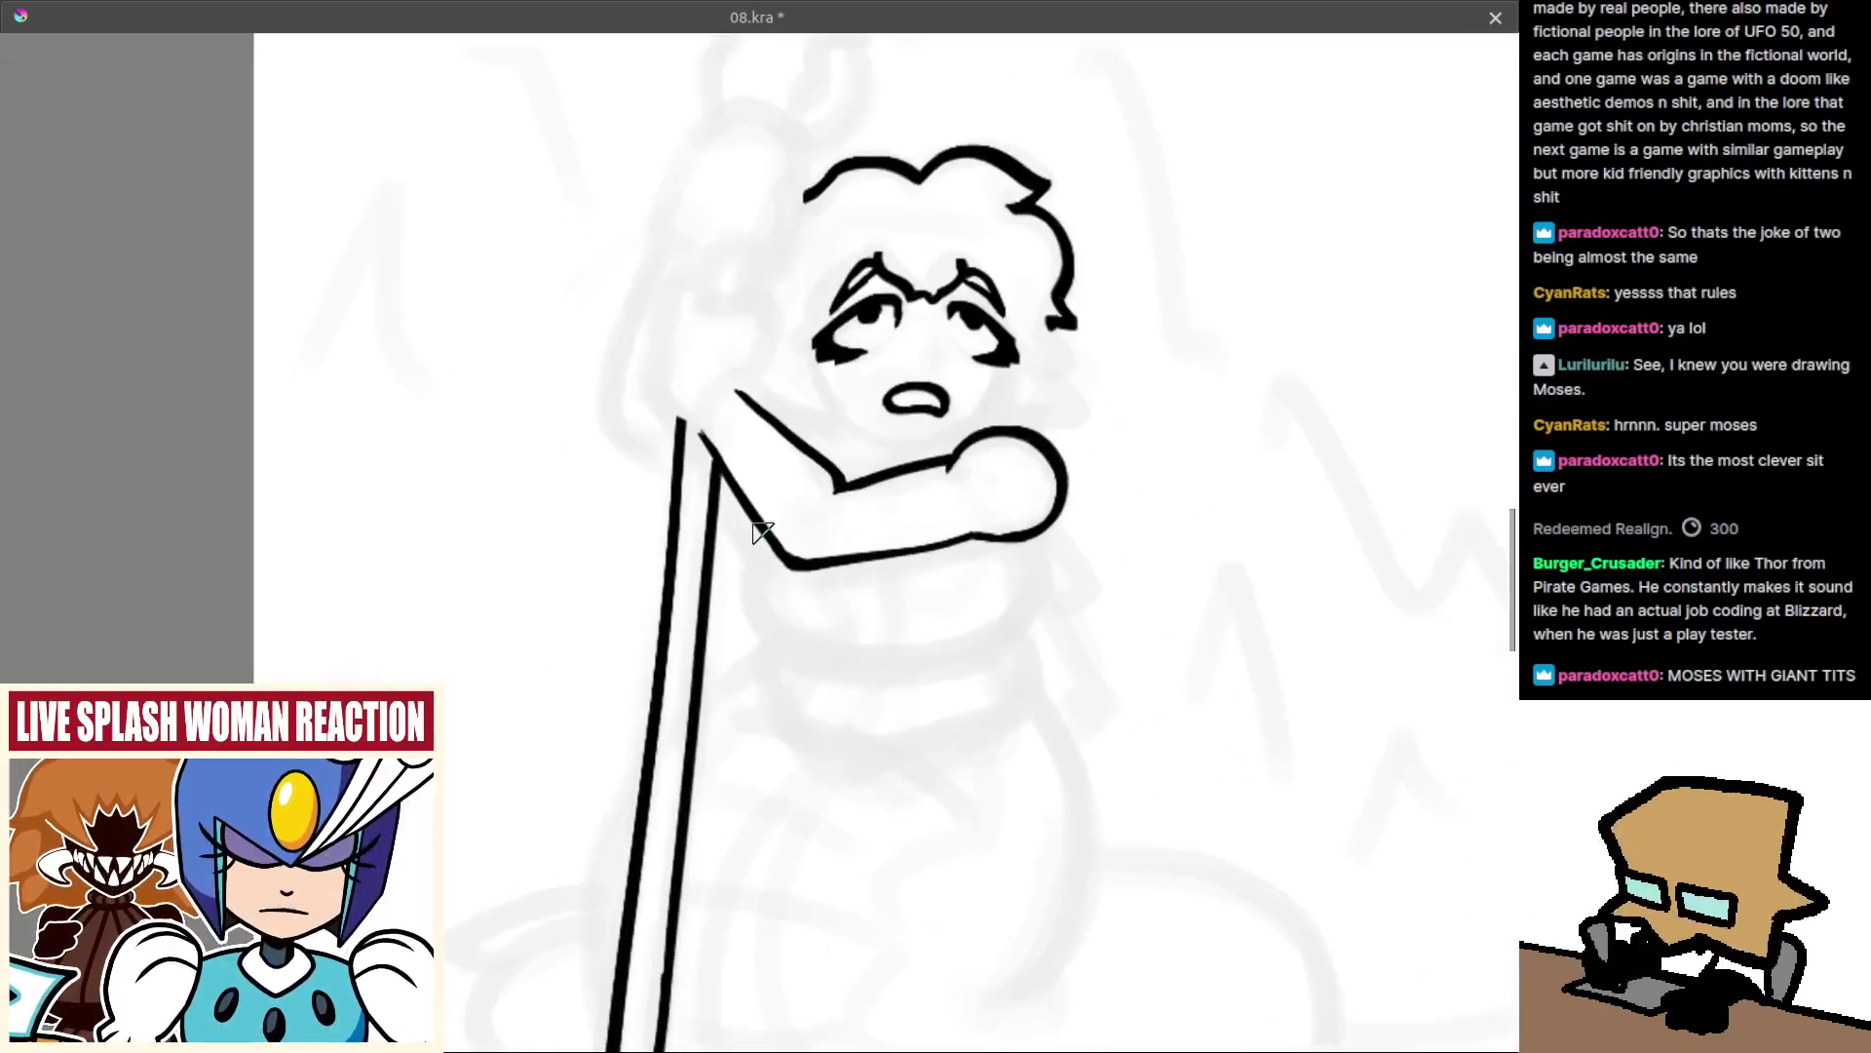
pyautogui.moveTo(756, 534); pyautogui.dragTo(801, 648)
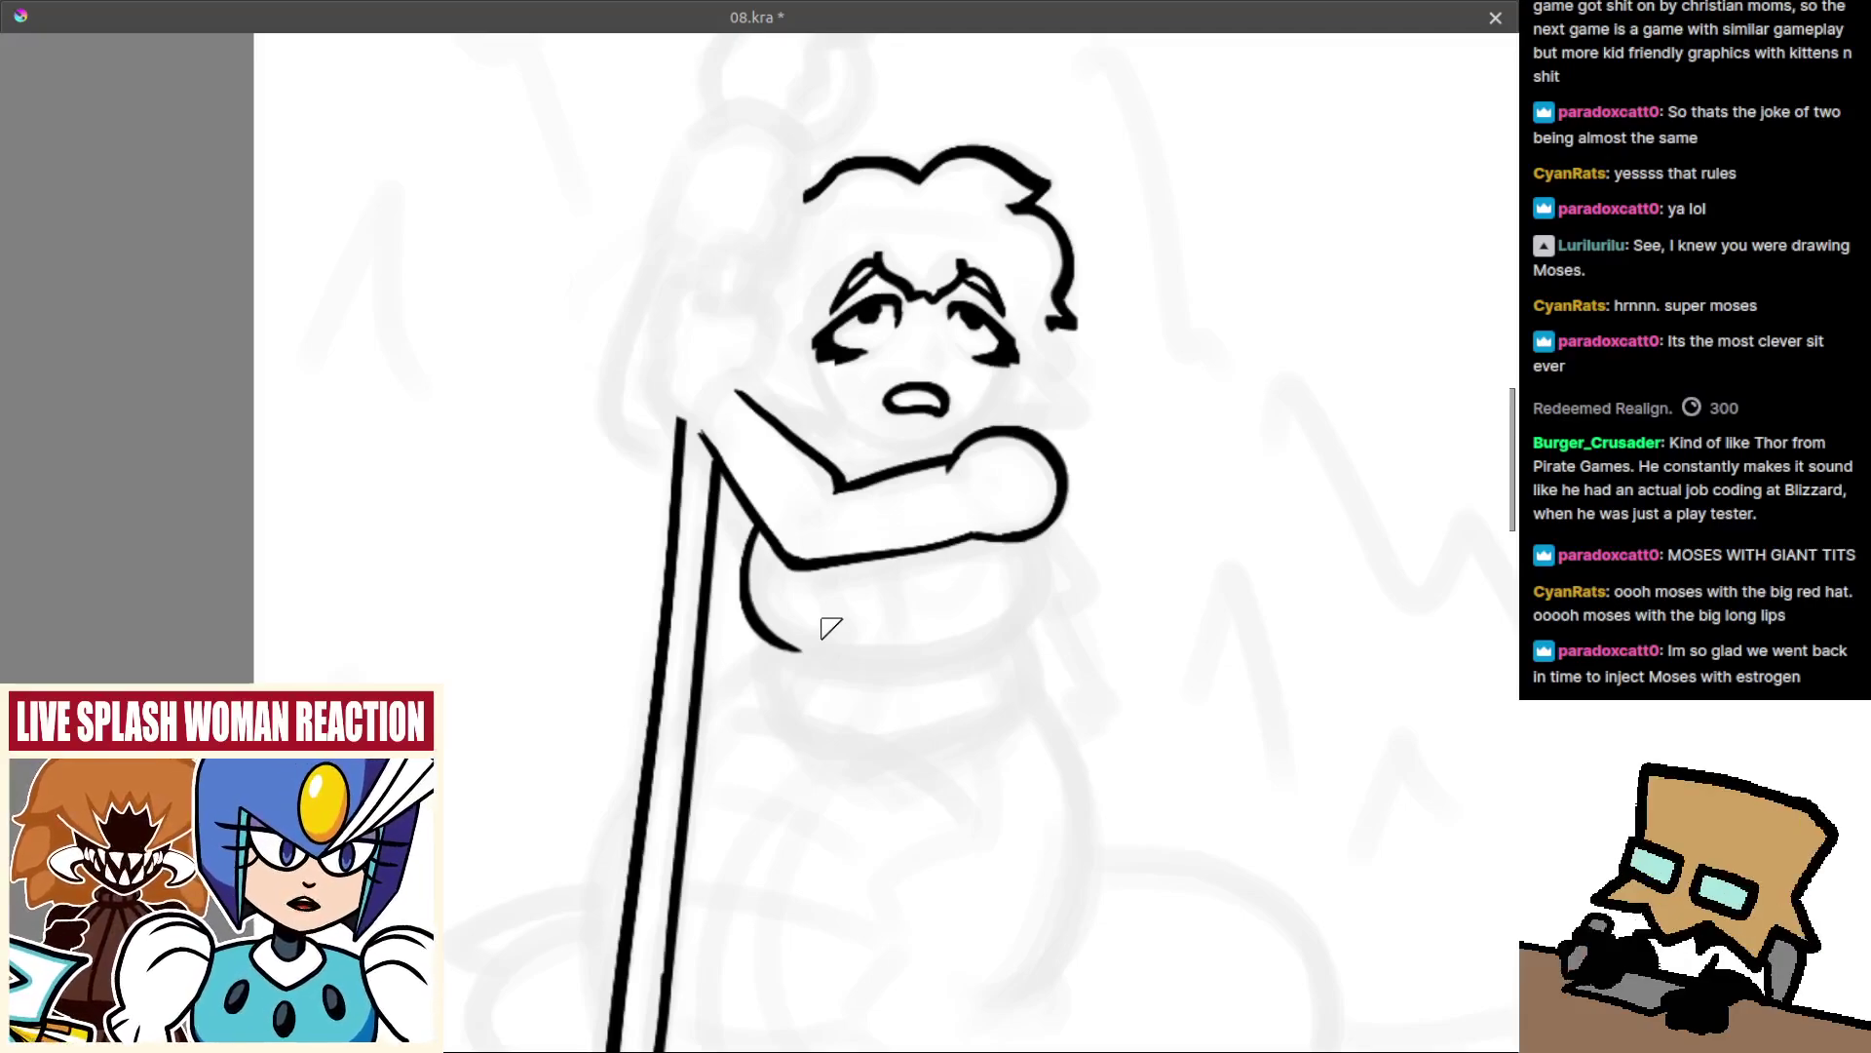
pyautogui.moveTo(916, 605); pyautogui.dragTo(916, 634)
pyautogui.moveTo(857, 541)
pyautogui.mouseDown()
pyautogui.moveTo(870, 598)
pyautogui.moveTo(944, 673)
pyautogui.mouseUp()
# Unmirror the canvas and ink a short, nearly horizontal line above the wrist for the upper hand's lower edge.
pyautogui.moveTo(851, 626); pyautogui.dragTo(847, 399)
pyautogui.press('ctrl')
pyautogui.press('m')
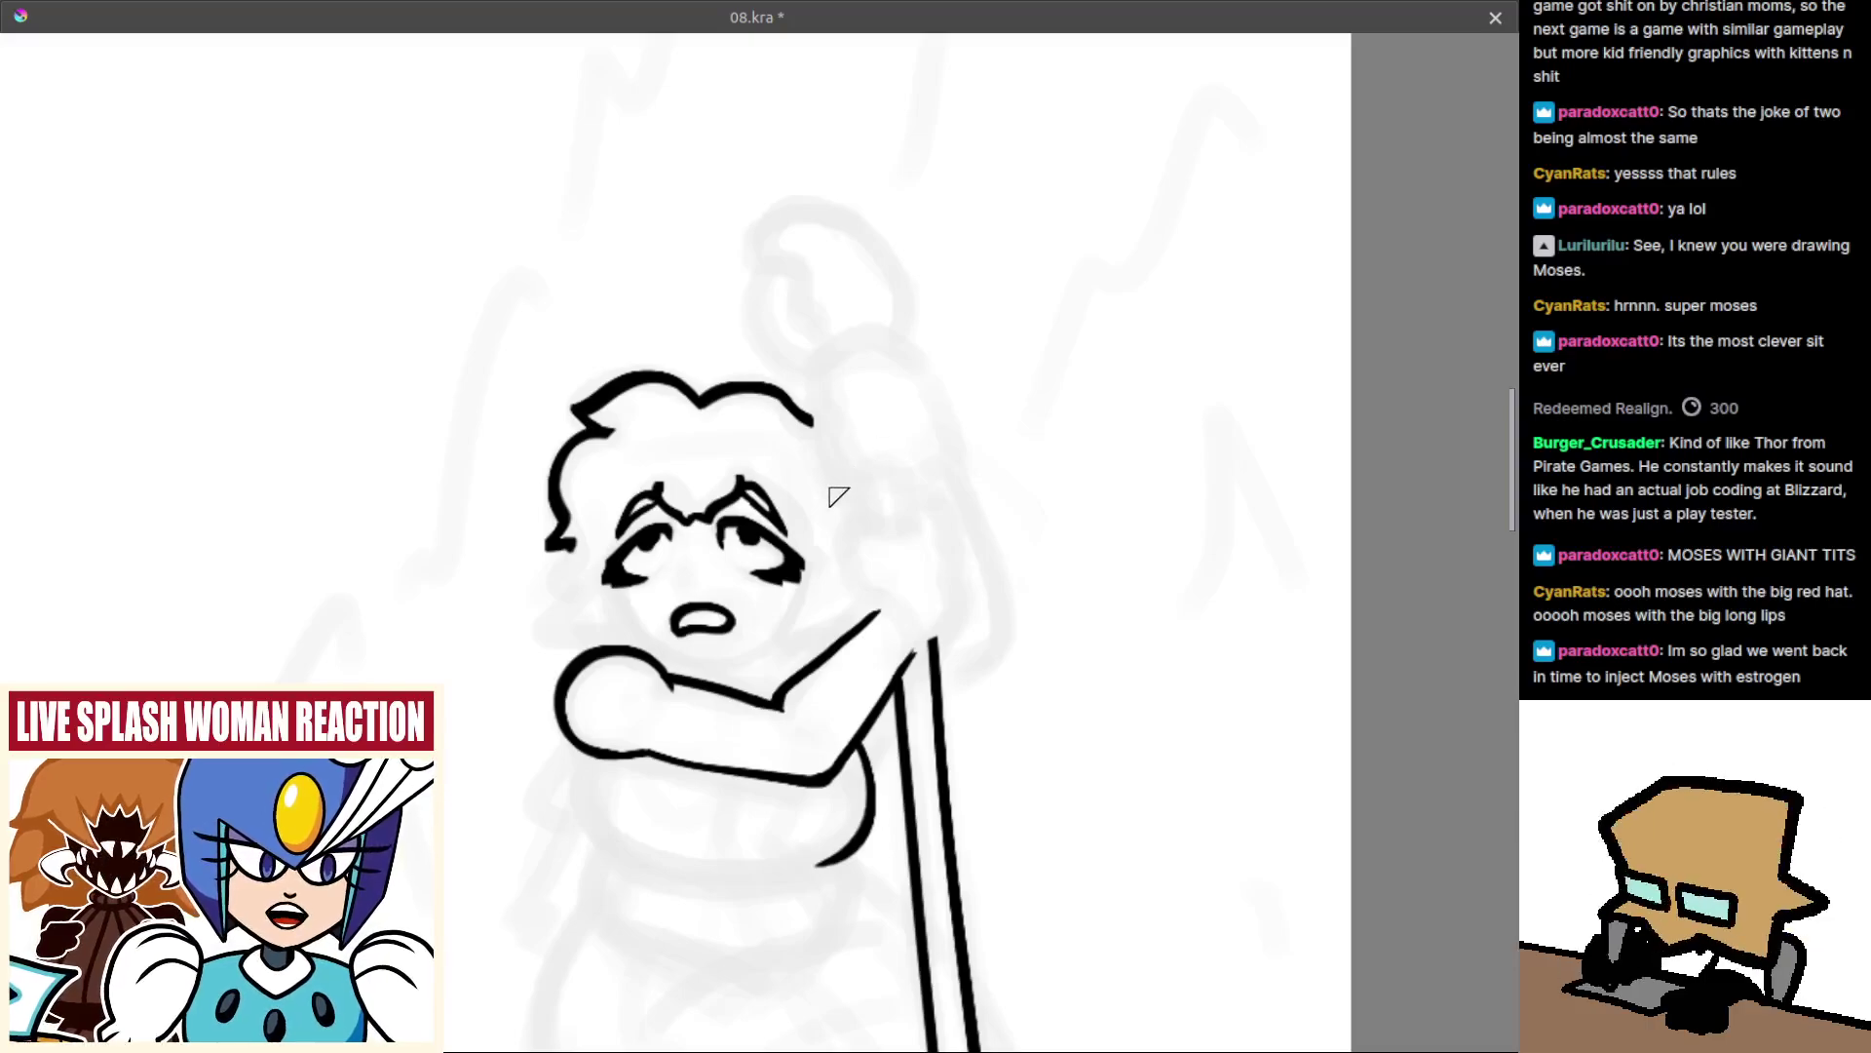
pyautogui.moveTo(846, 494); pyautogui.dragTo(912, 488)
pyautogui.hotkey('ctrl', 'z')
pyautogui.hotkey('ctrl', 'z')
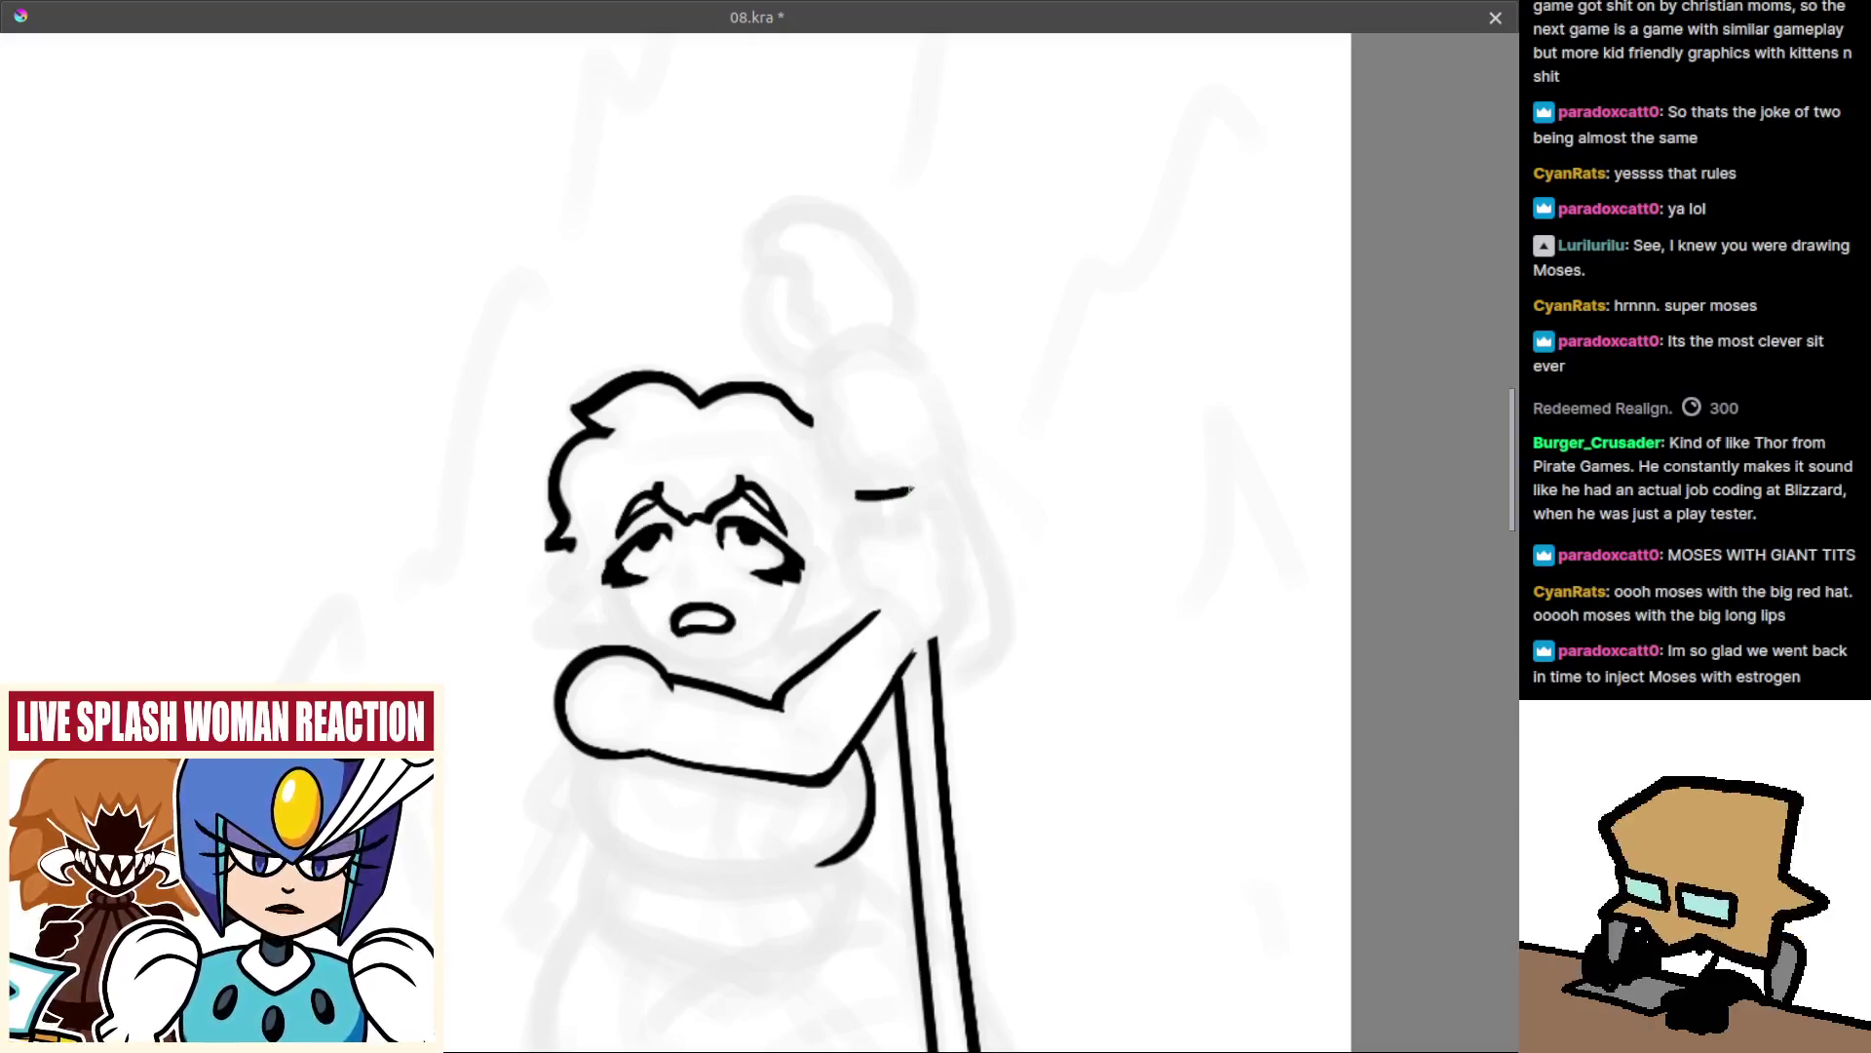
# Ink the arched top edge of the upper hand beside the hair, redrawing the stroke until it follows the sketch.
pyautogui.moveTo(841, 395); pyautogui.dragTo(846, 391)
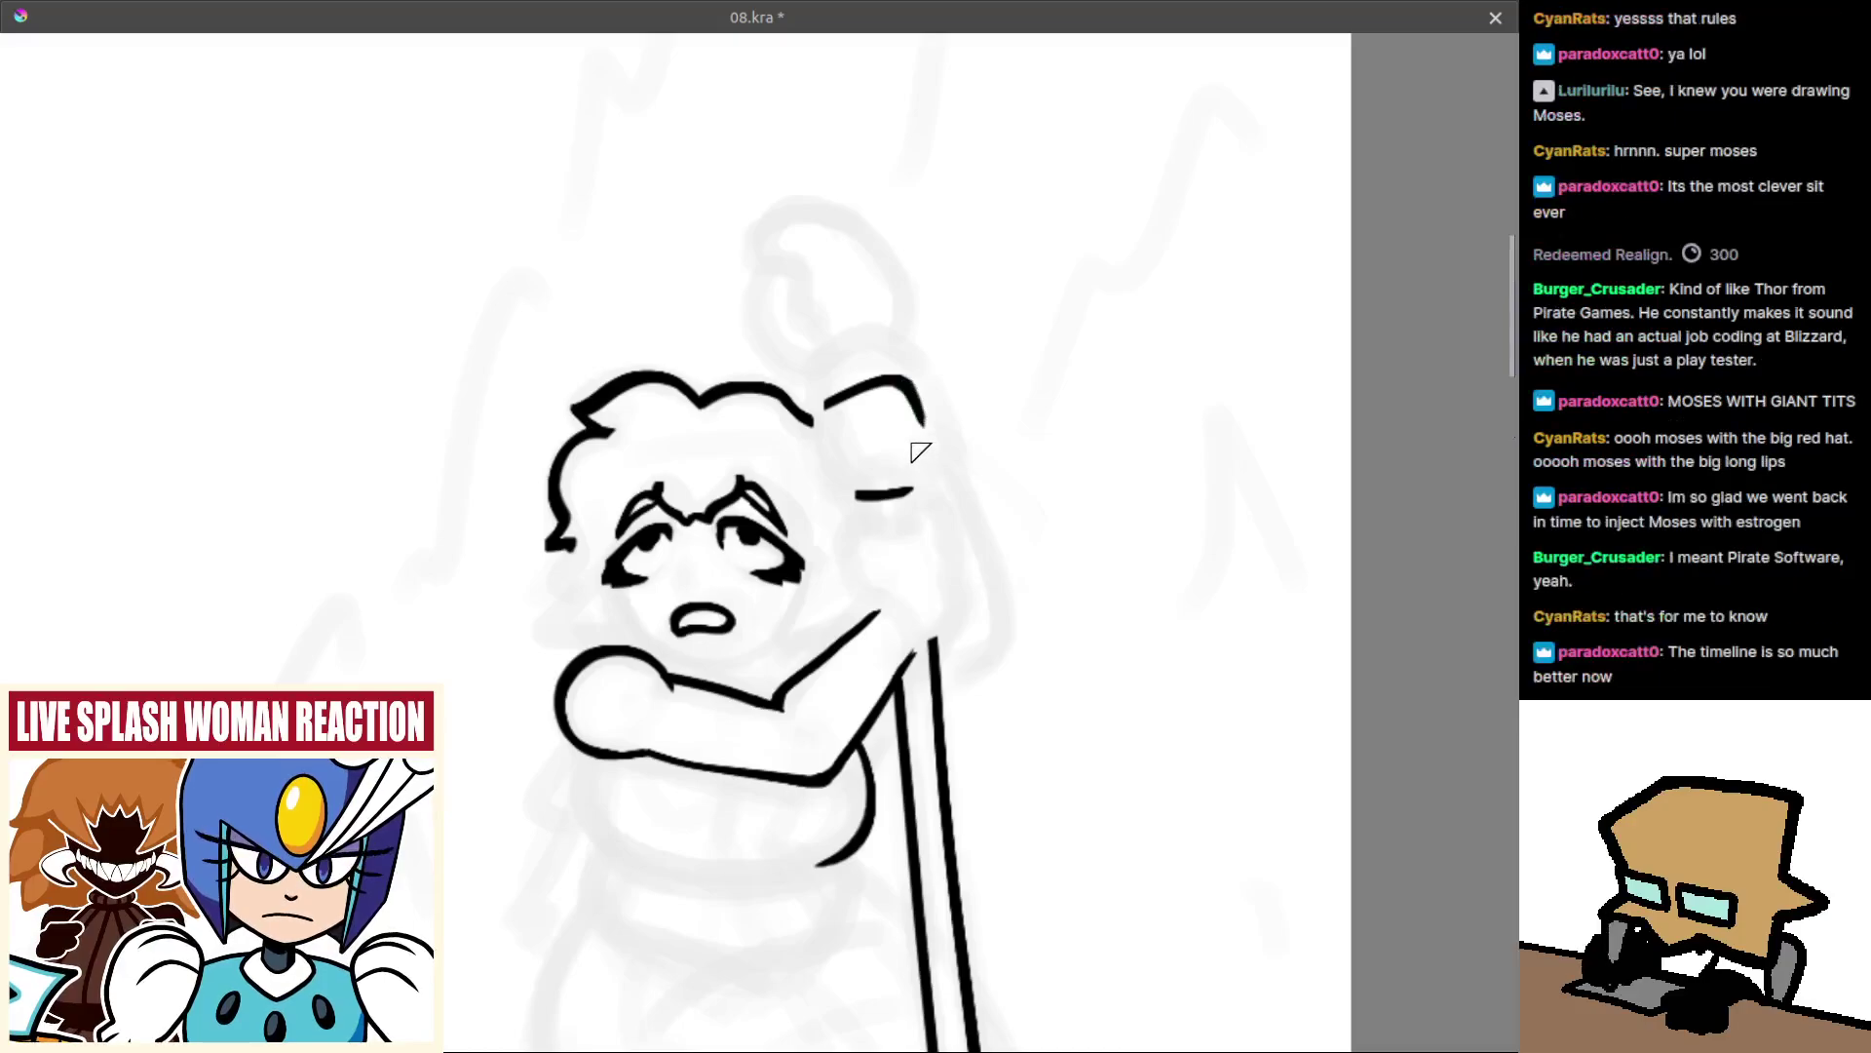
pyautogui.hotkey('ctrl', 'z')
pyautogui.moveTo(827, 413); pyautogui.dragTo(880, 398)
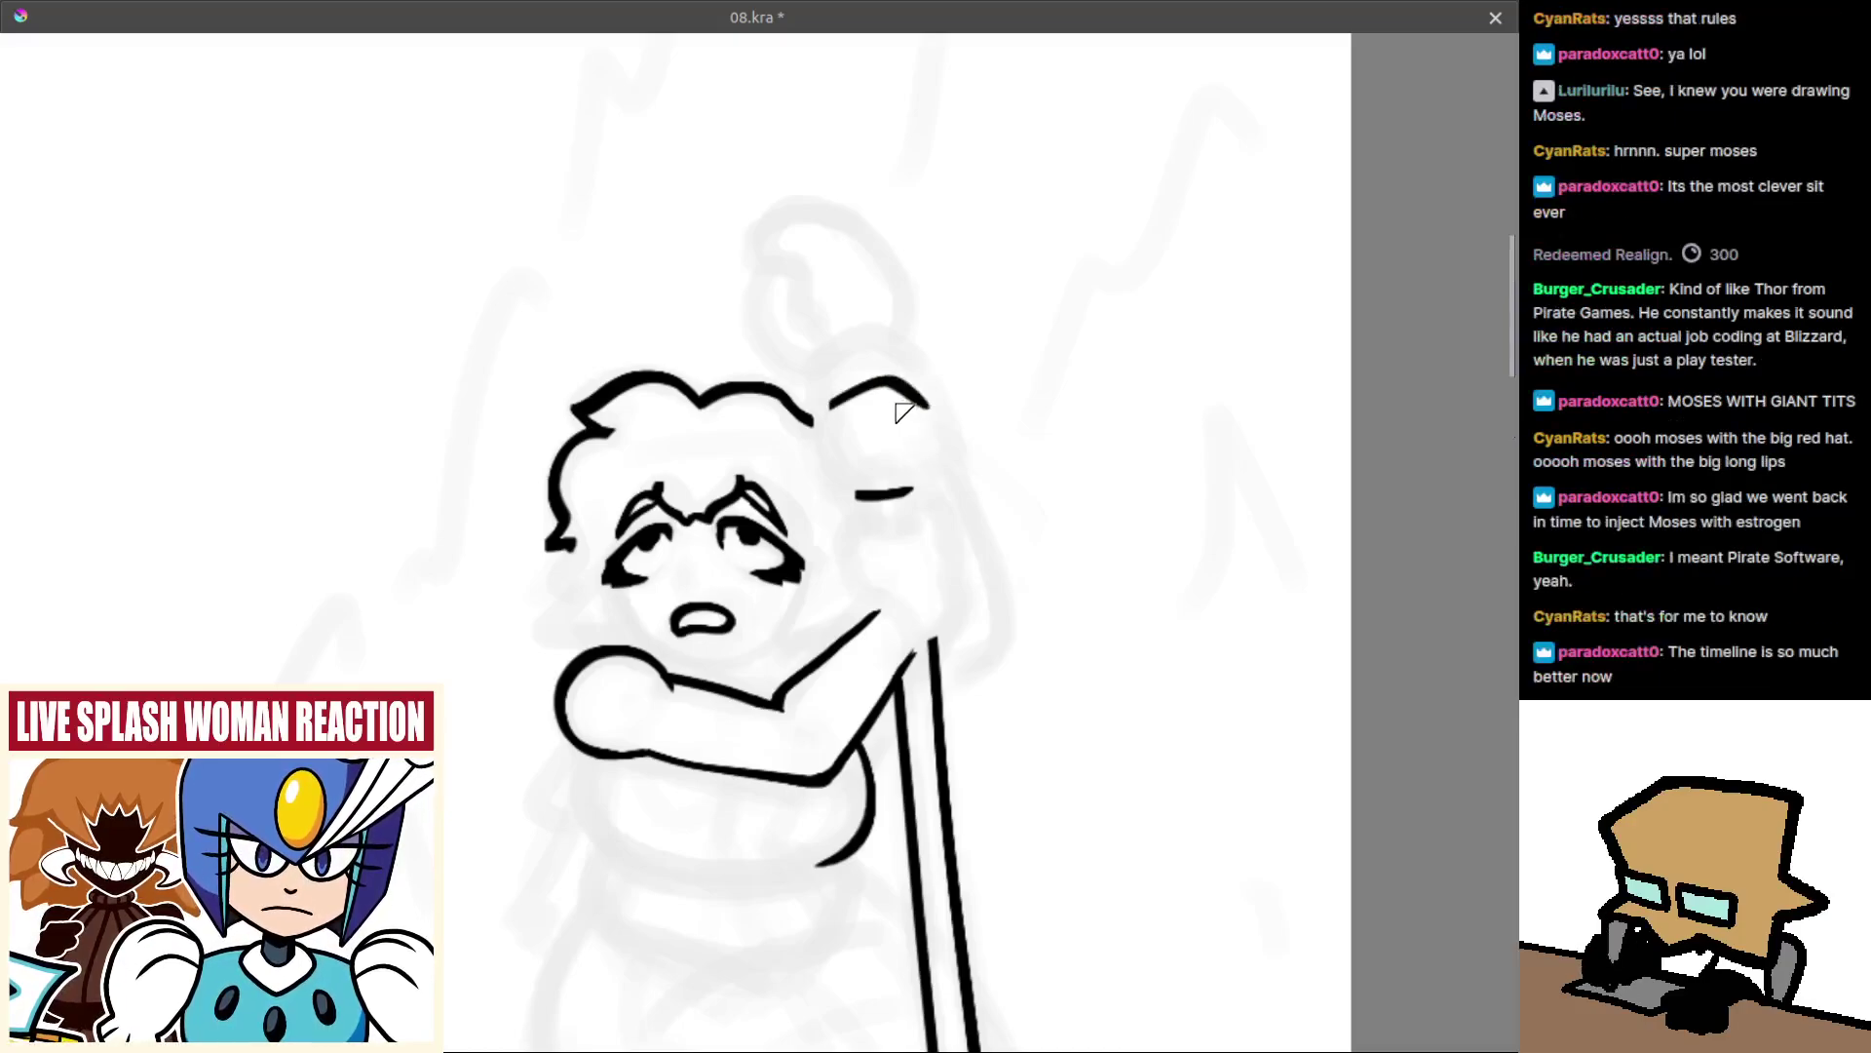
pyautogui.hotkey('ctrl', 'z')
pyautogui.hotkey('ctrl', 'z')
pyautogui.moveTo(833, 402)
pyautogui.mouseDown()
pyautogui.moveTo(896, 371)
pyautogui.moveTo(880, 383)
pyautogui.moveTo(918, 391)
pyautogui.moveTo(849, 390)
pyautogui.moveTo(920, 387)
pyautogui.mouseUp()
pyautogui.hotkey('ctrl', 'z')
pyautogui.hotkey('ctrl', 'z')
pyautogui.hotkey('ctrl', 'z')
# Mirror the canvas and ink the upper hand's bumpy finger side, joining its top edge to its lower edge.
pyautogui.keyDown('ctrl'); pyautogui.scroll(1, 877, 447); pyautogui.keyUp('ctrl')
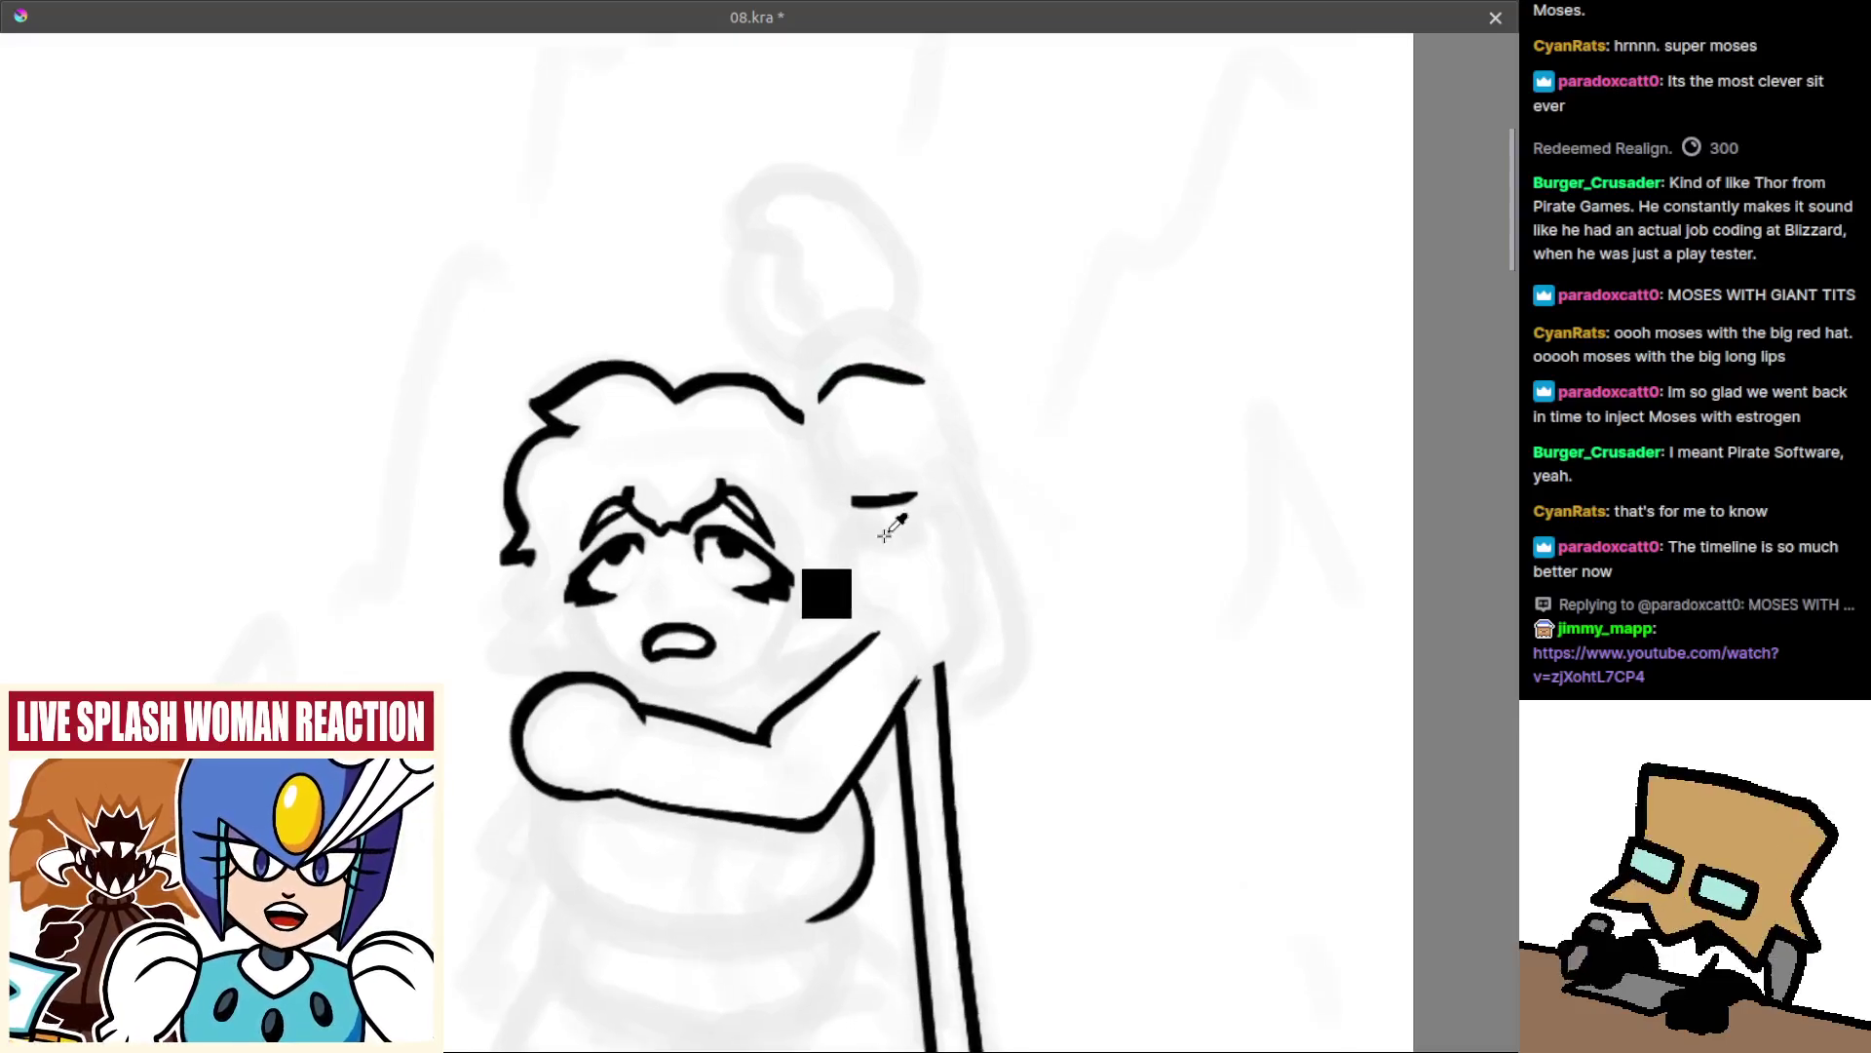
pyautogui.press('m')
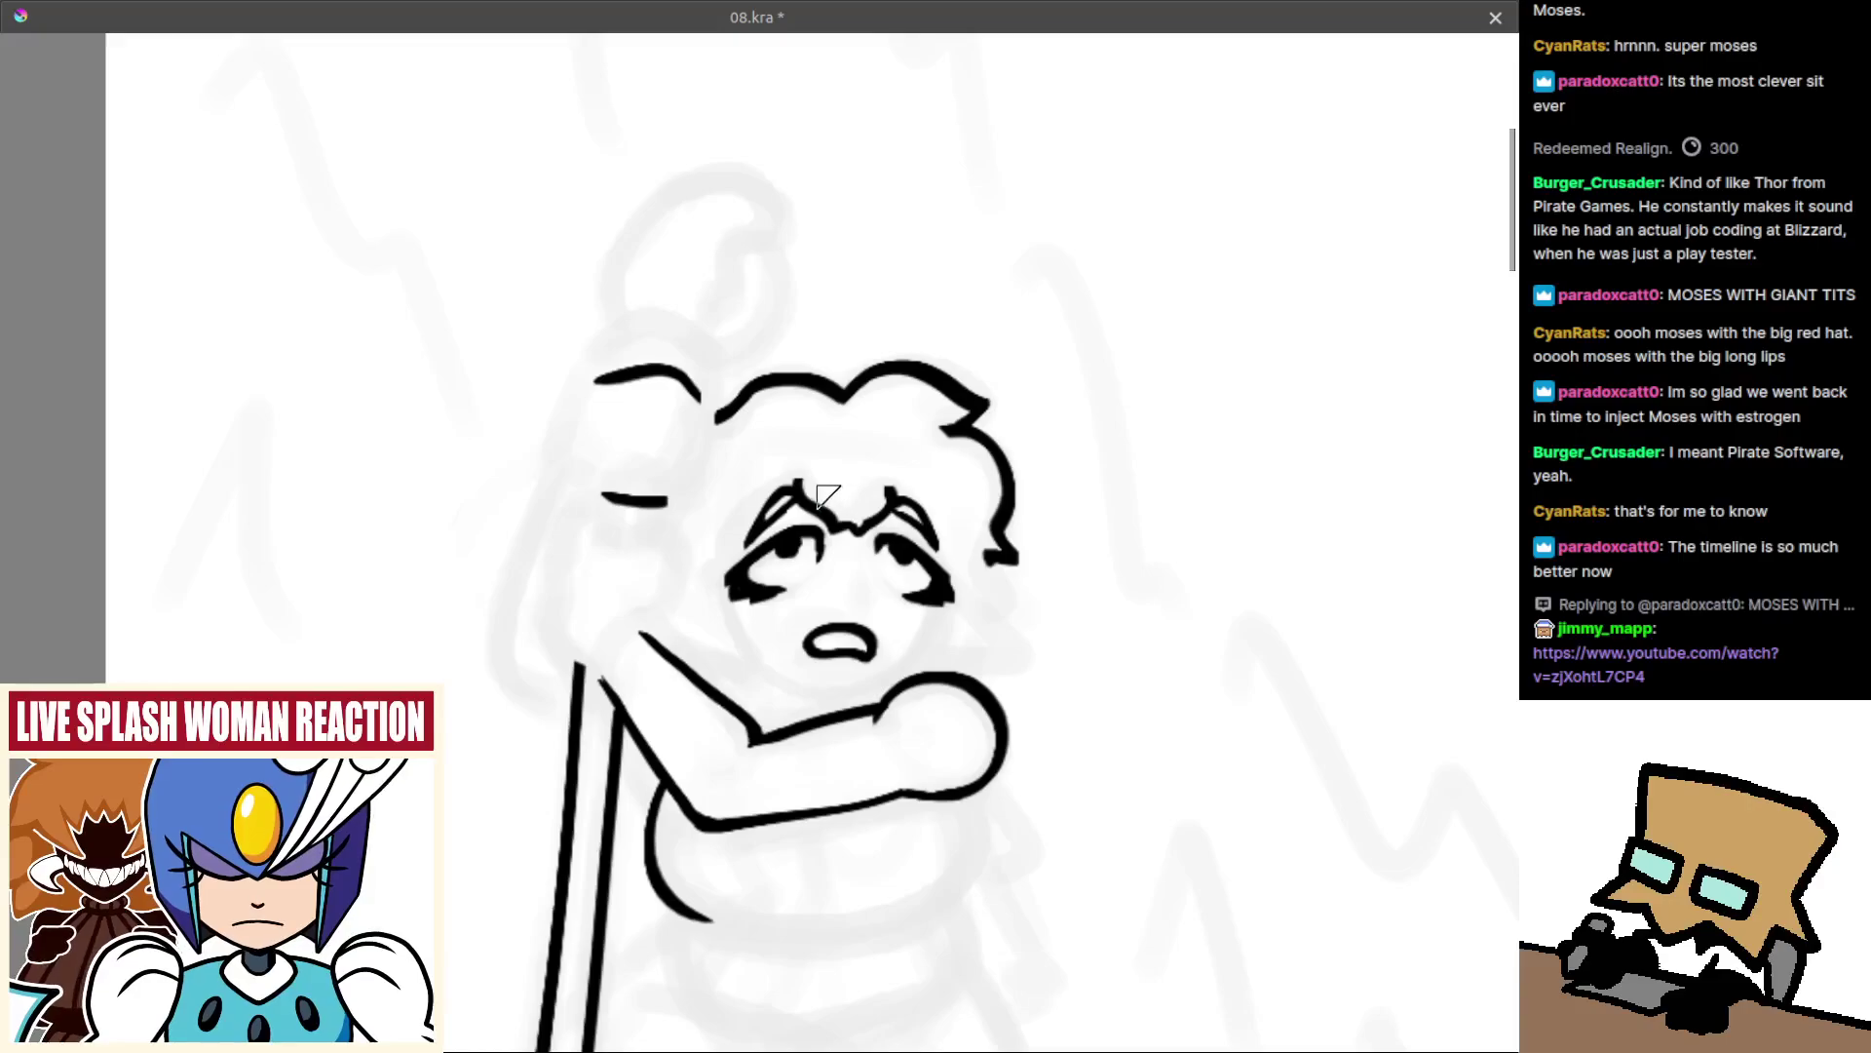
pyautogui.keyDown('ctrl'); pyautogui.scroll(1, 895, 448); pyautogui.keyUp('ctrl')
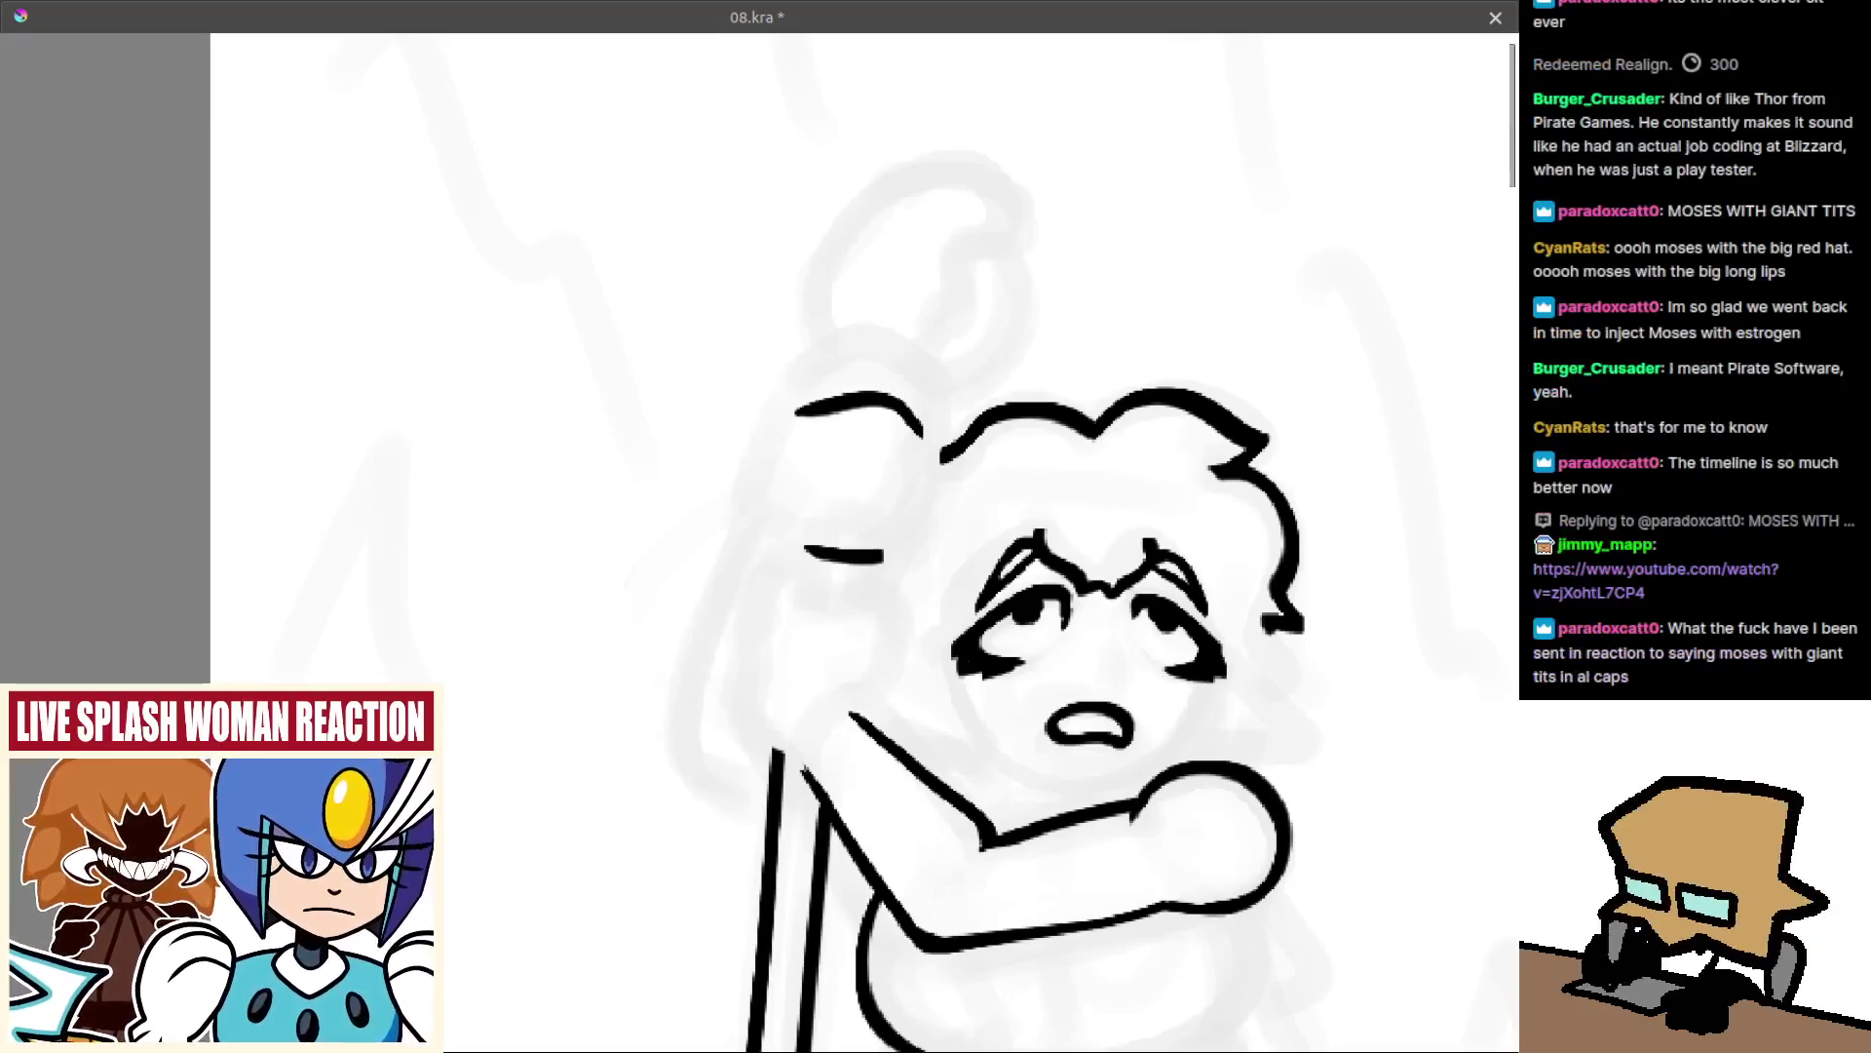
pyautogui.moveTo(844, 585); pyautogui.dragTo(790, 474)
pyautogui.moveTo(752, 397)
pyautogui.mouseDown()
pyautogui.moveTo(751, 380)
pyautogui.moveTo(836, 387)
pyautogui.moveTo(756, 378)
pyautogui.moveTo(849, 391)
pyautogui.moveTo(873, 414)
pyautogui.moveTo(824, 531)
pyautogui.mouseUp()
pyautogui.hotkey('ctrl', 'z')
pyautogui.hotkey('ctrl', 'z')
pyautogui.hotkey('ctrl', 'z')
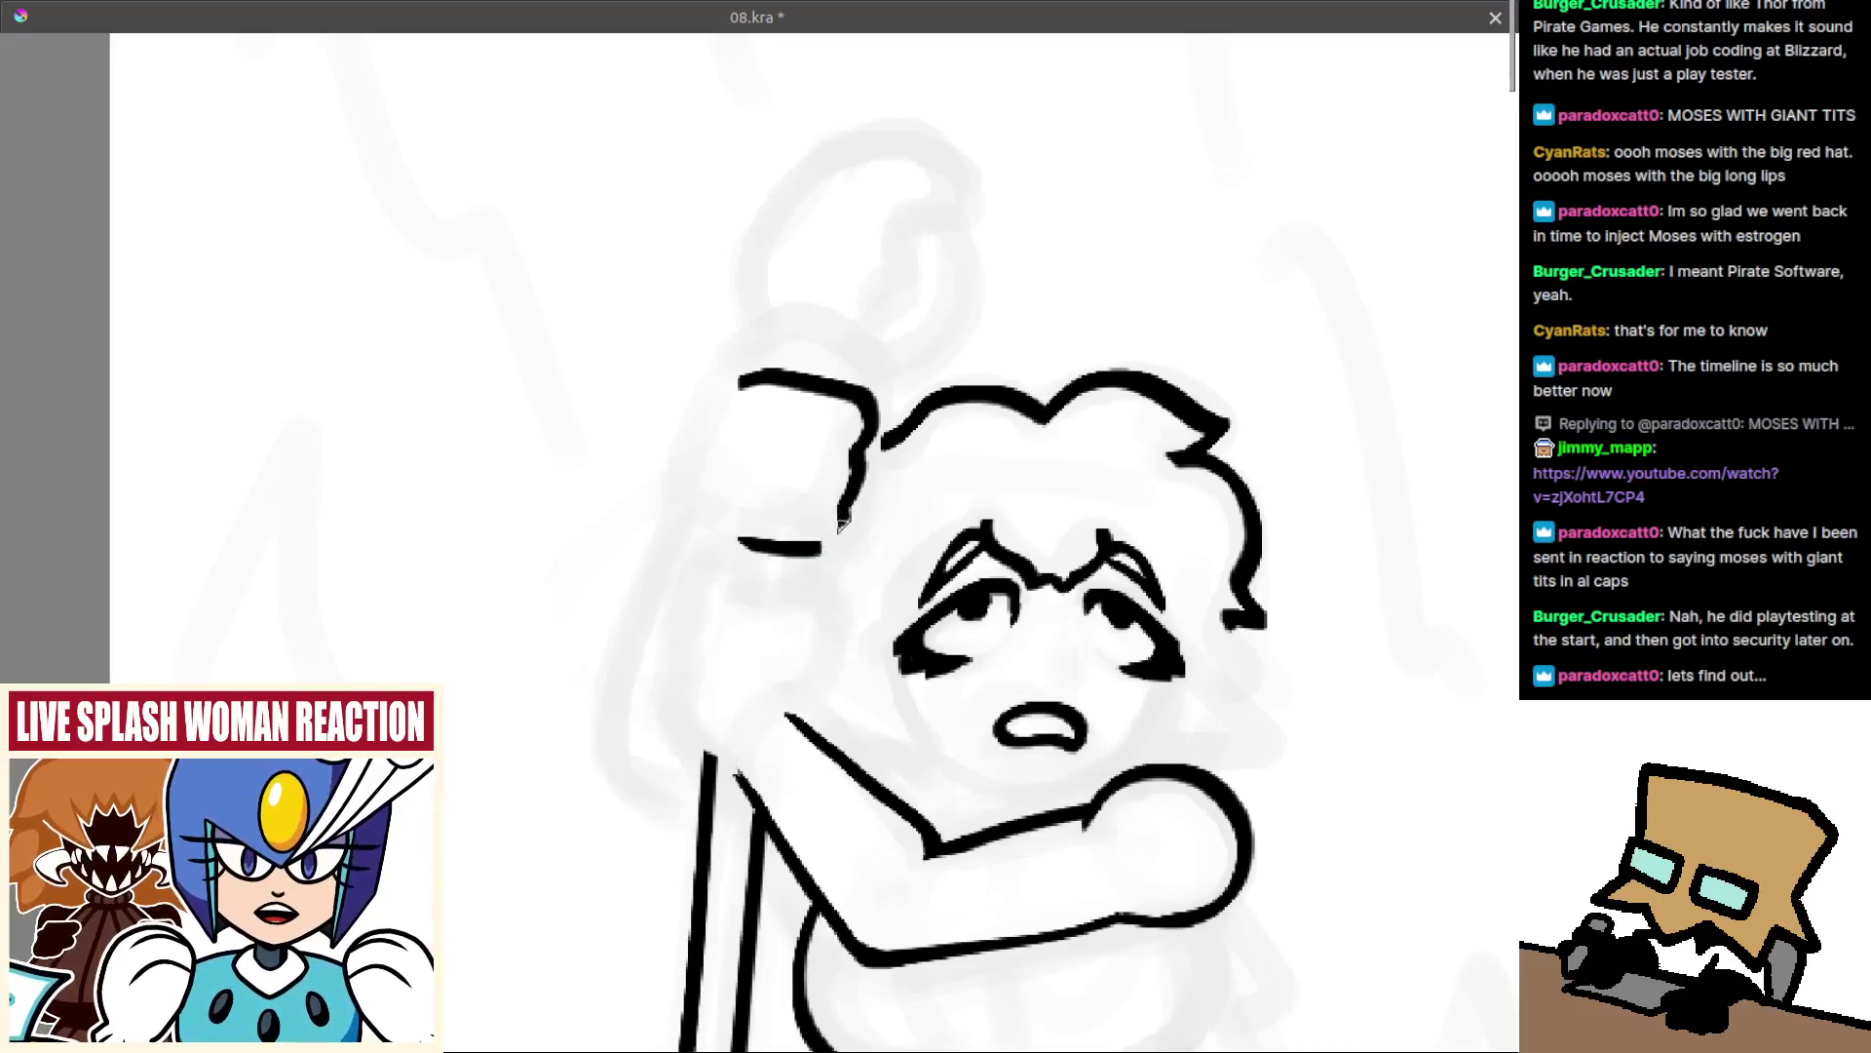
# Ink the slanted back edge of the upper hand, redrawing it until it meets the hand's top edge cleanly.
pyautogui.scroll(-3, 824, 531)
pyautogui.scroll(4, 784, 541)
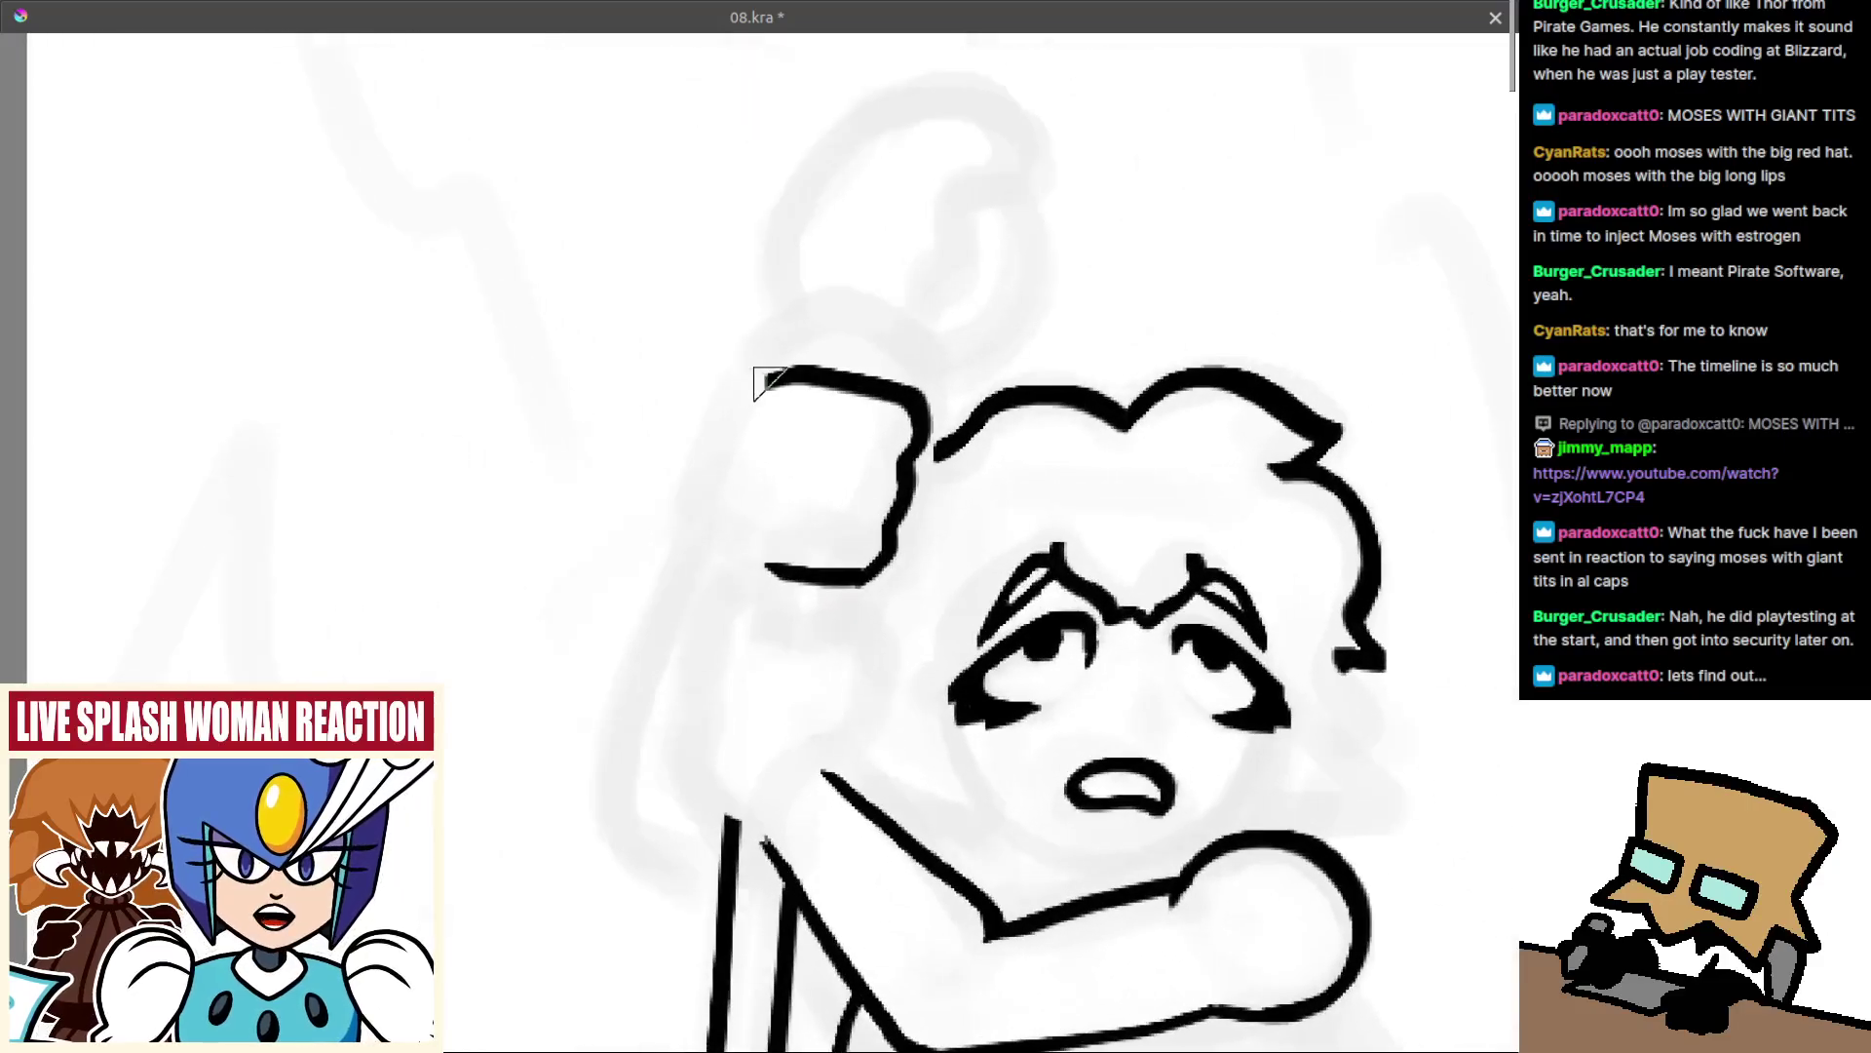
pyautogui.moveTo(769, 385); pyautogui.dragTo(705, 516)
pyautogui.hotkey('ctrl', 'z')
pyautogui.moveTo(780, 378)
pyautogui.mouseDown()
pyautogui.moveTo(722, 445)
pyautogui.moveTo(743, 395)
pyautogui.mouseUp()
pyautogui.hotkey('ctrl', 'z')
pyautogui.hotkey('ctrl', 'z')
pyautogui.moveTo(703, 493); pyautogui.dragTo(763, 388)
pyautogui.hotkey('ctrl', 'z')
pyautogui.moveTo(724, 458); pyautogui.dragTo(776, 376)
pyautogui.hotkey('ctrl', 'z')
pyautogui.hotkey('ctrl', 'z')
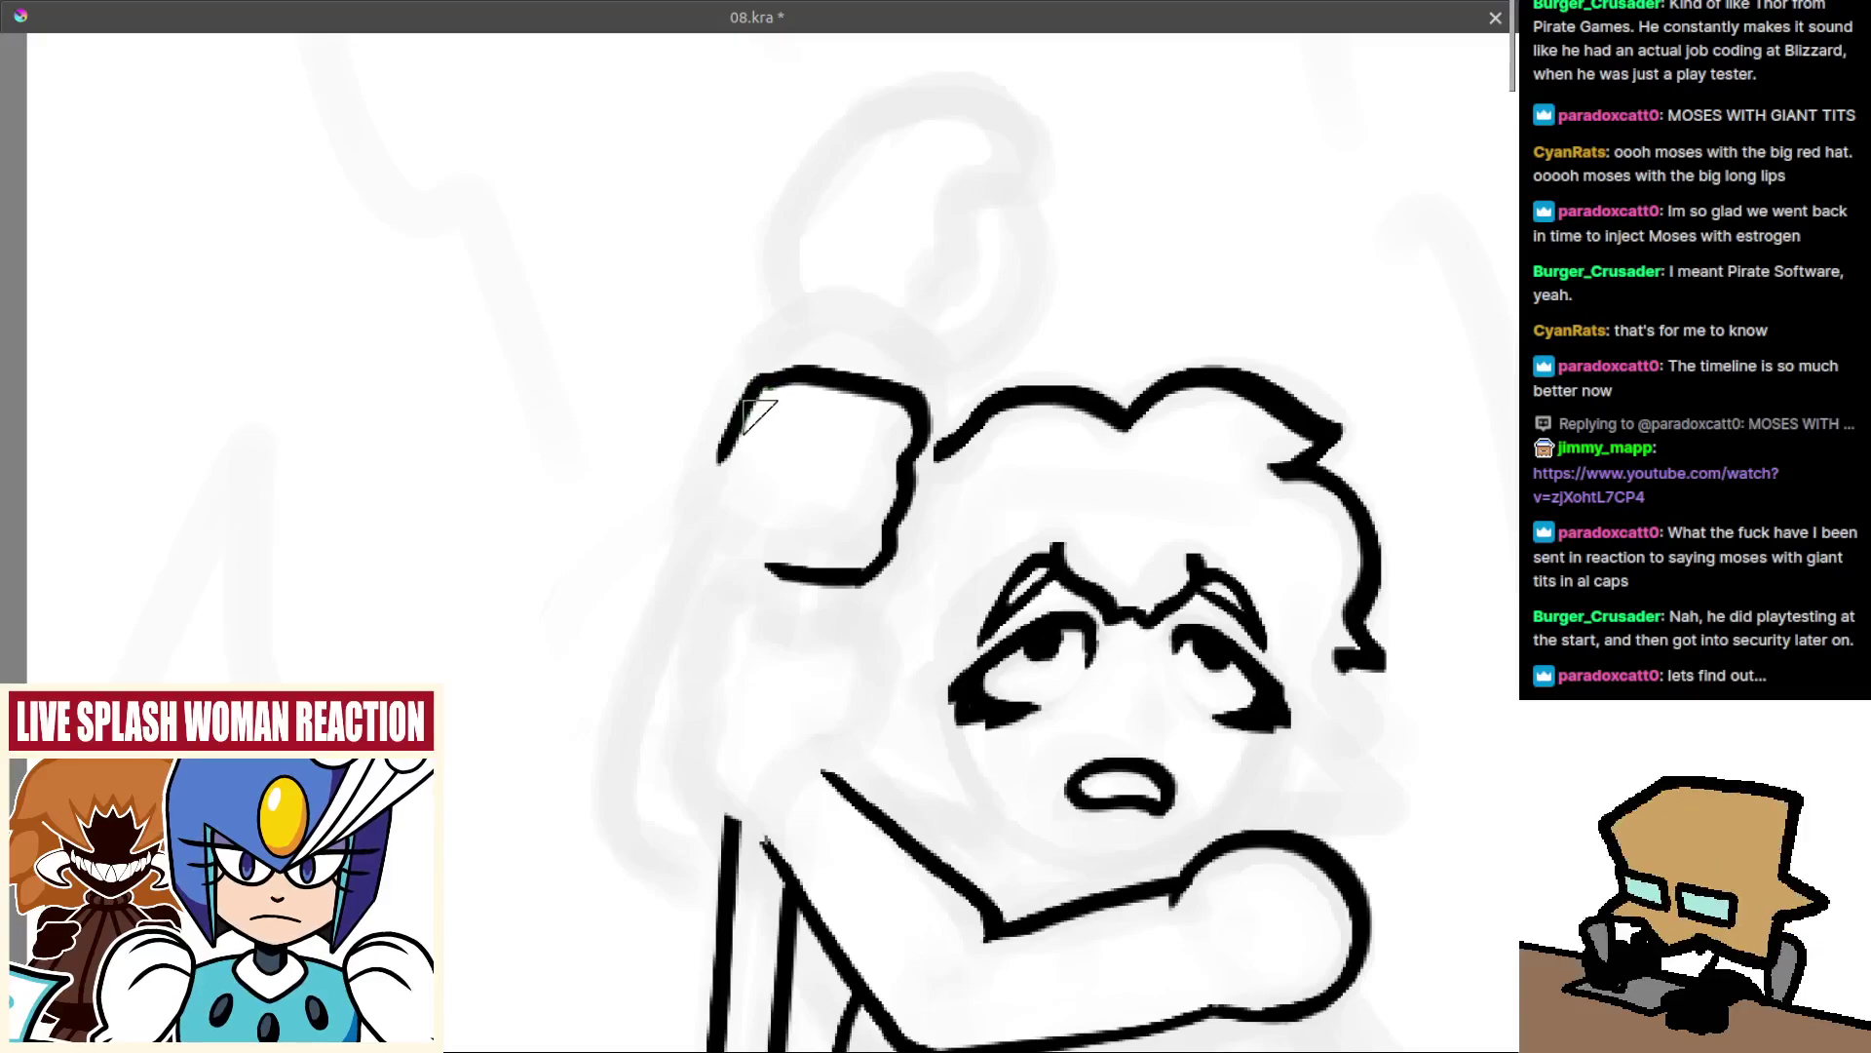
pyautogui.hotkey('ctrl', 'z')
pyautogui.moveTo(712, 478); pyautogui.dragTo(766, 392)
pyautogui.hotkey('ctrl', 'z')
pyautogui.hotkey('ctrl', 'z')
pyautogui.moveTo(704, 499); pyautogui.dragTo(765, 387)
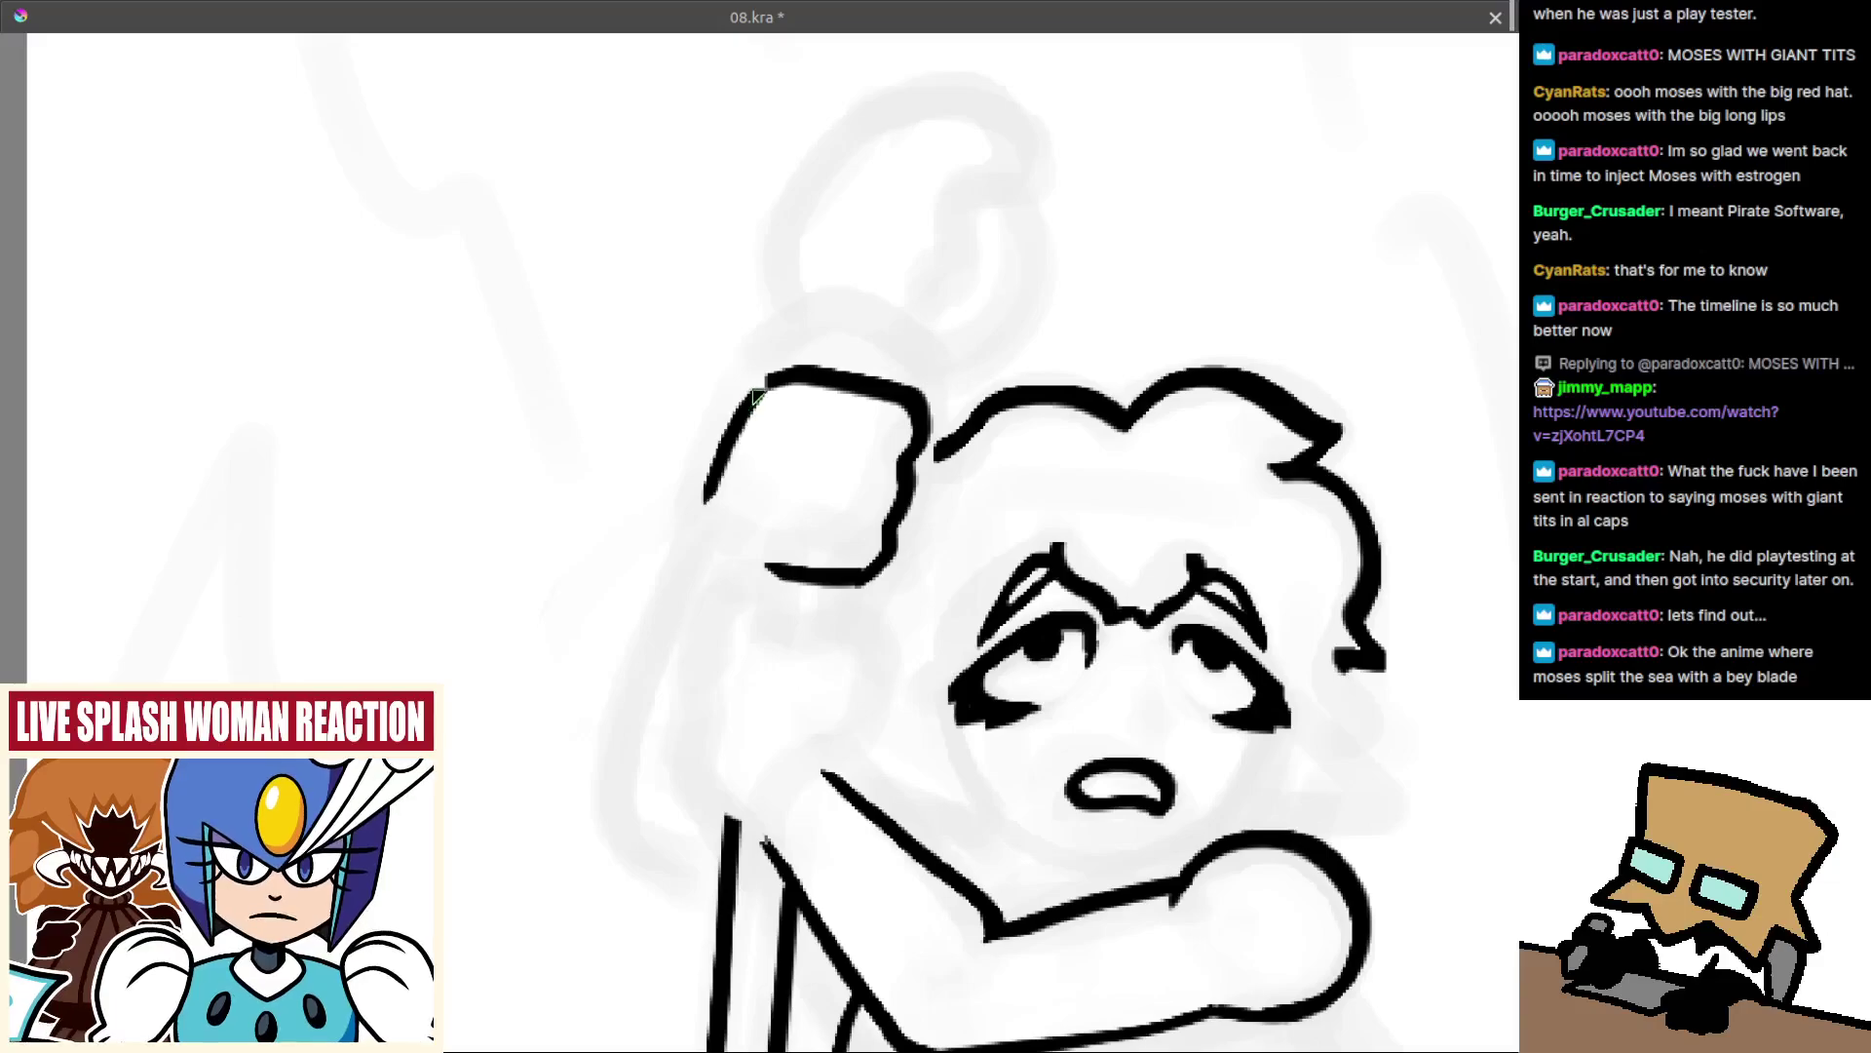
# Erase part of the upper hand's lower edge and redraw its finger side with a rounded lower corner.
pyautogui.scroll(-2, 791, 434)
pyautogui.scroll(1, 814, 505)
pyautogui.press('m')
pyautogui.moveTo(755, 565); pyautogui.dragTo(847, 520)
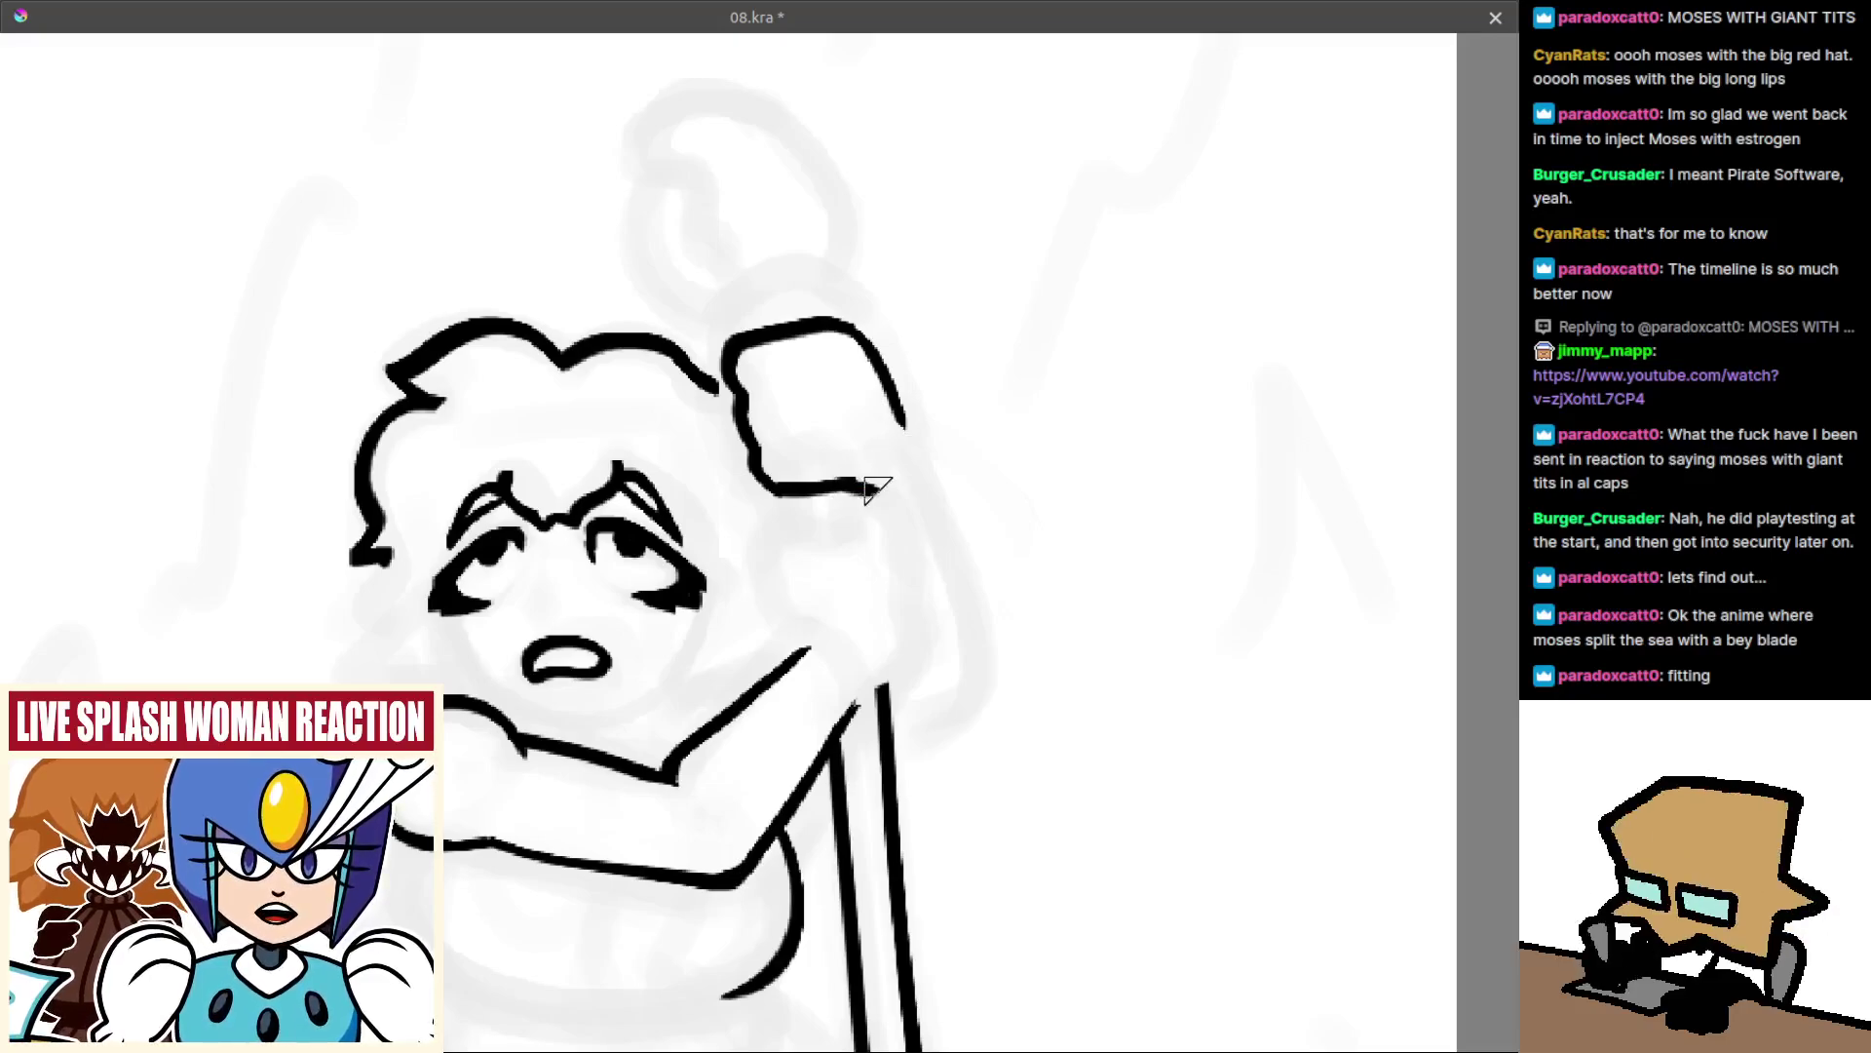
pyautogui.moveTo(847, 486)
pyautogui.mouseDown()
pyautogui.moveTo(887, 482)
pyautogui.moveTo(822, 475)
pyautogui.moveTo(833, 487)
pyautogui.mouseUp()
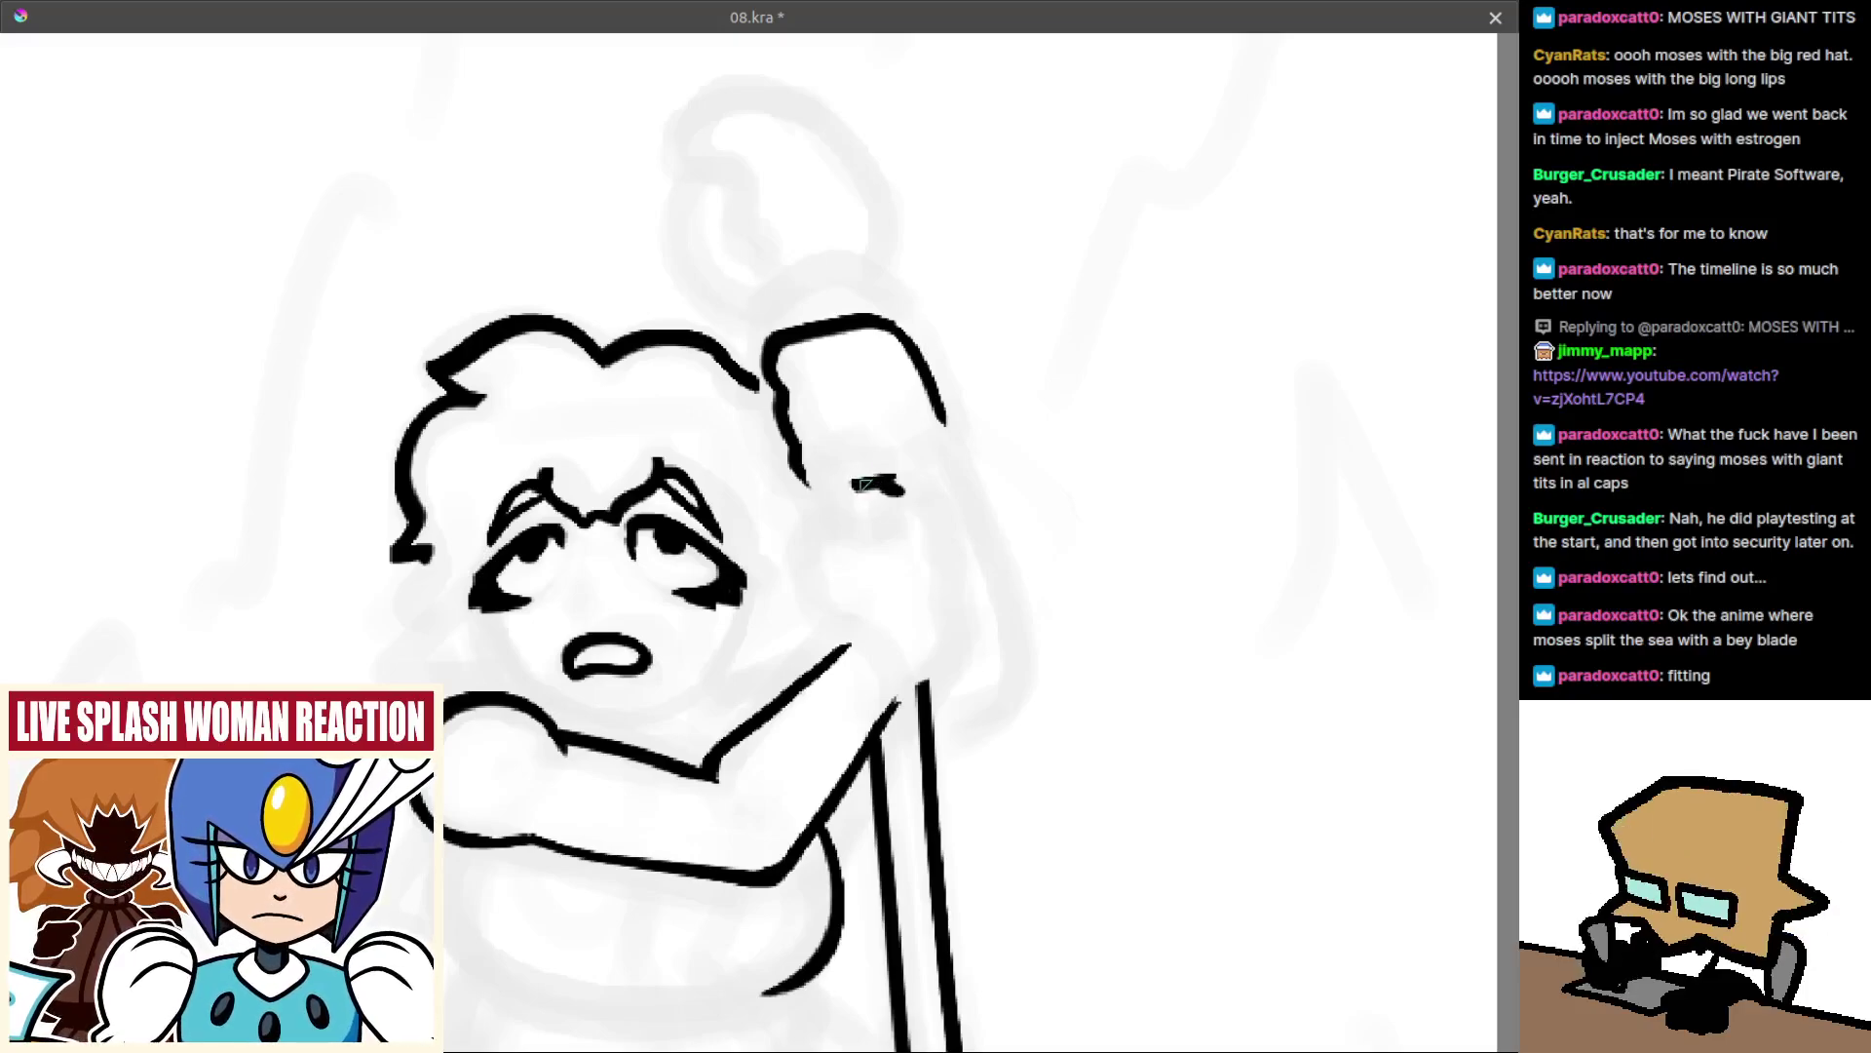
pyautogui.hotkey('ctrl', 'z')
pyautogui.moveTo(797, 464)
pyautogui.mouseDown()
pyautogui.moveTo(838, 505)
pyautogui.moveTo(846, 780)
pyautogui.mouseUp()
pyautogui.hotkey('ctrl', 'z')
pyautogui.scroll(3, 880, 557)
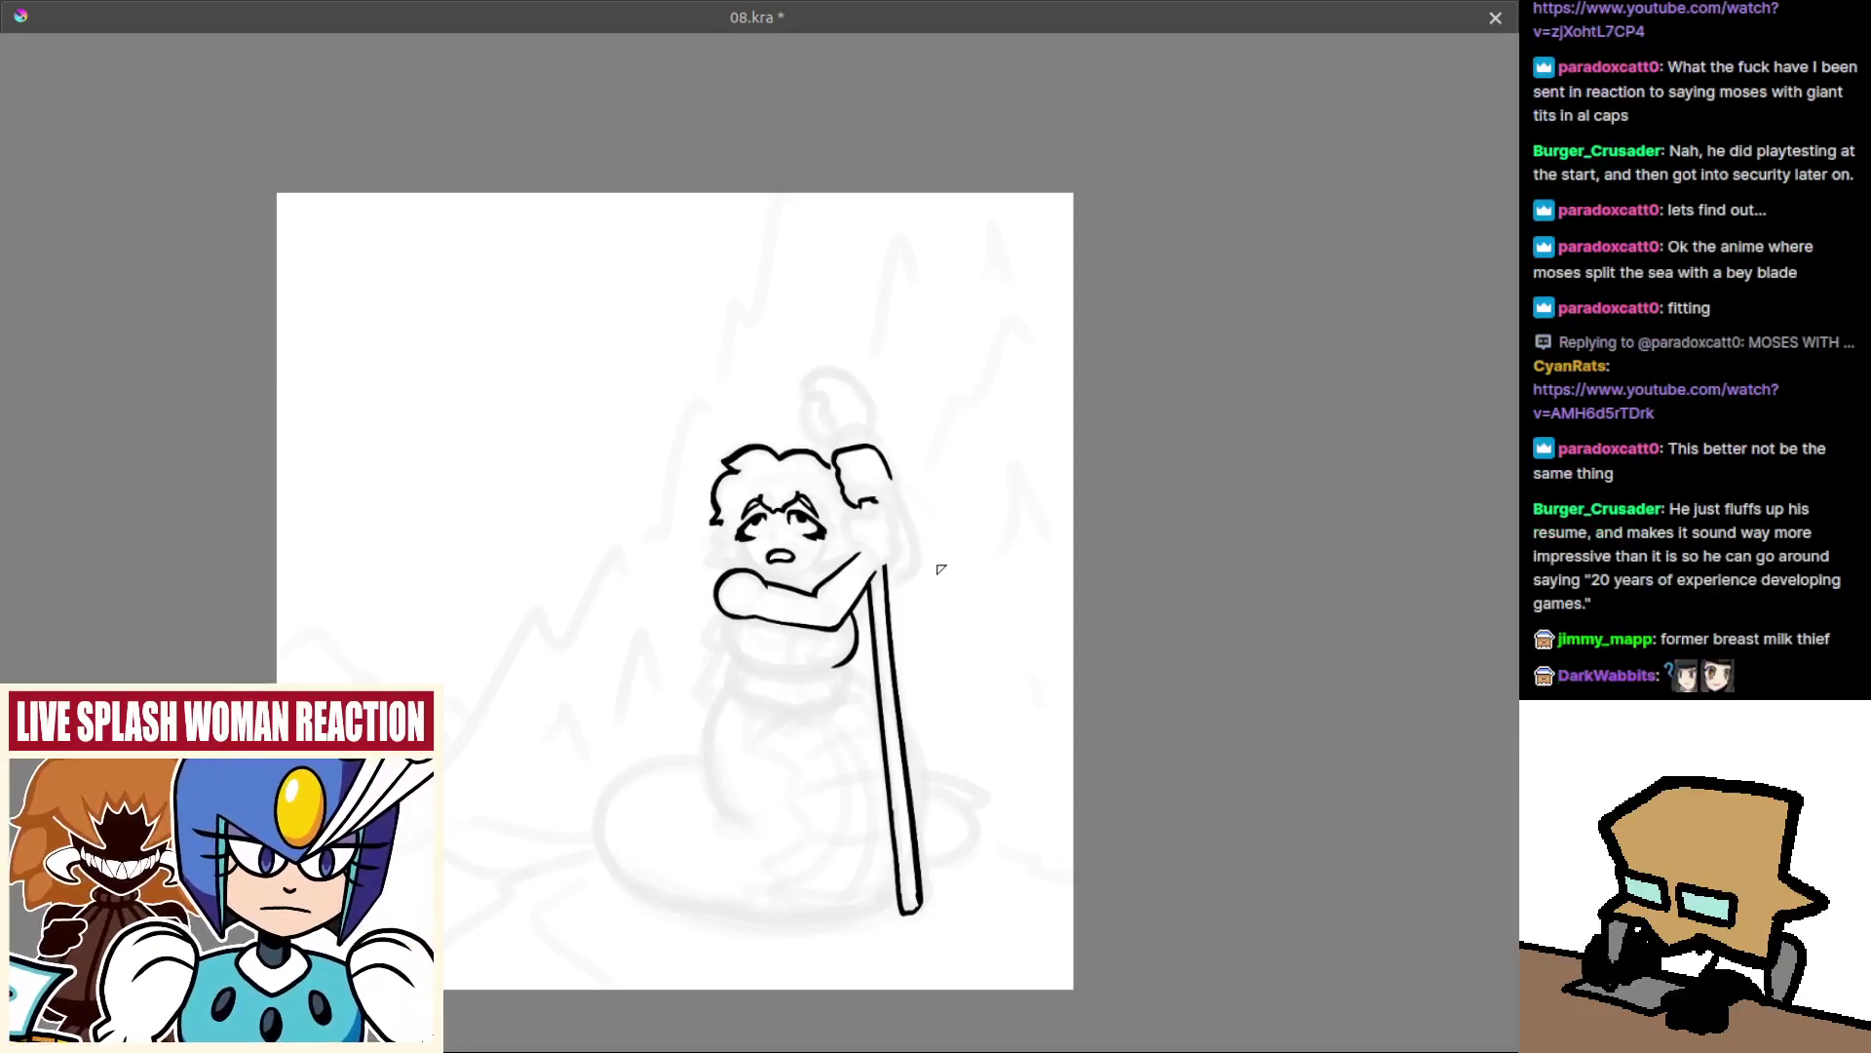
pyautogui.scroll(5, 940, 569)
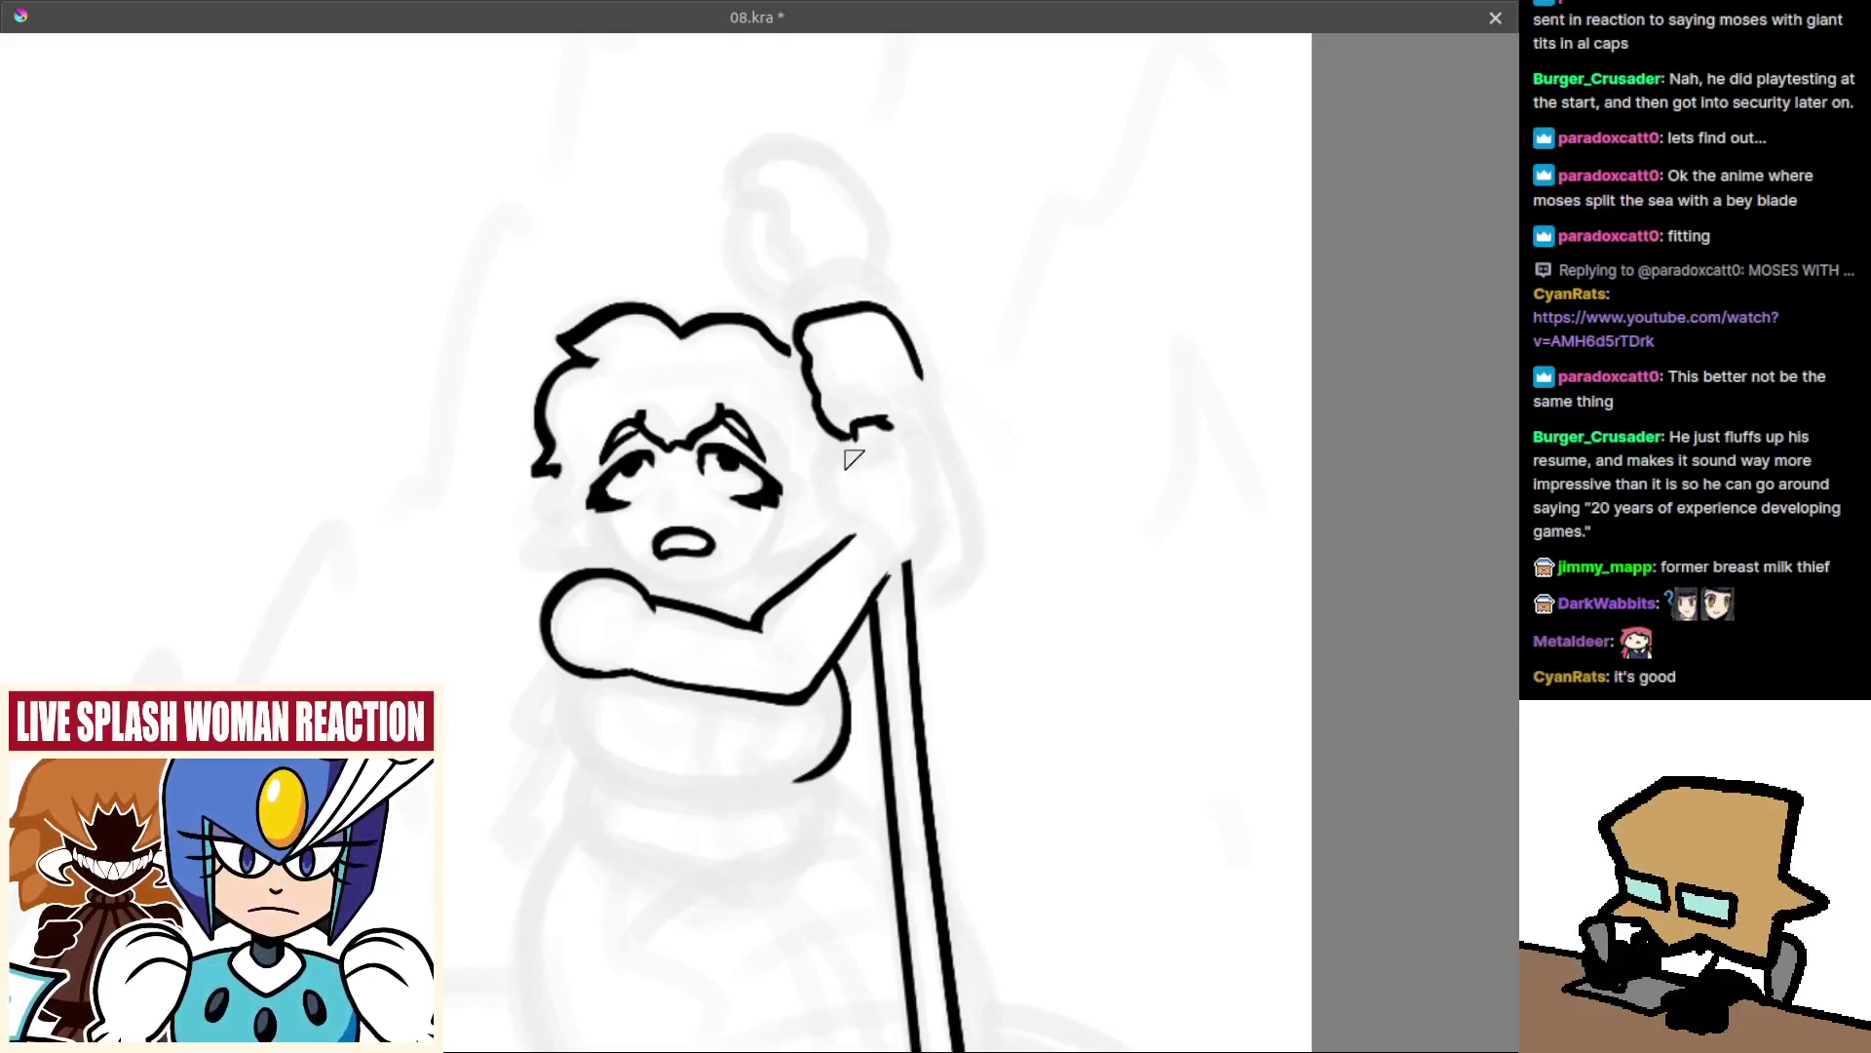
# Ink a small closed fingertip shape below the upper hand and extend the forearm's outer edge to the staff.
pyautogui.moveTo(853, 438); pyautogui.dragTo(854, 463)
pyautogui.hotkey('ctrl', 'z')
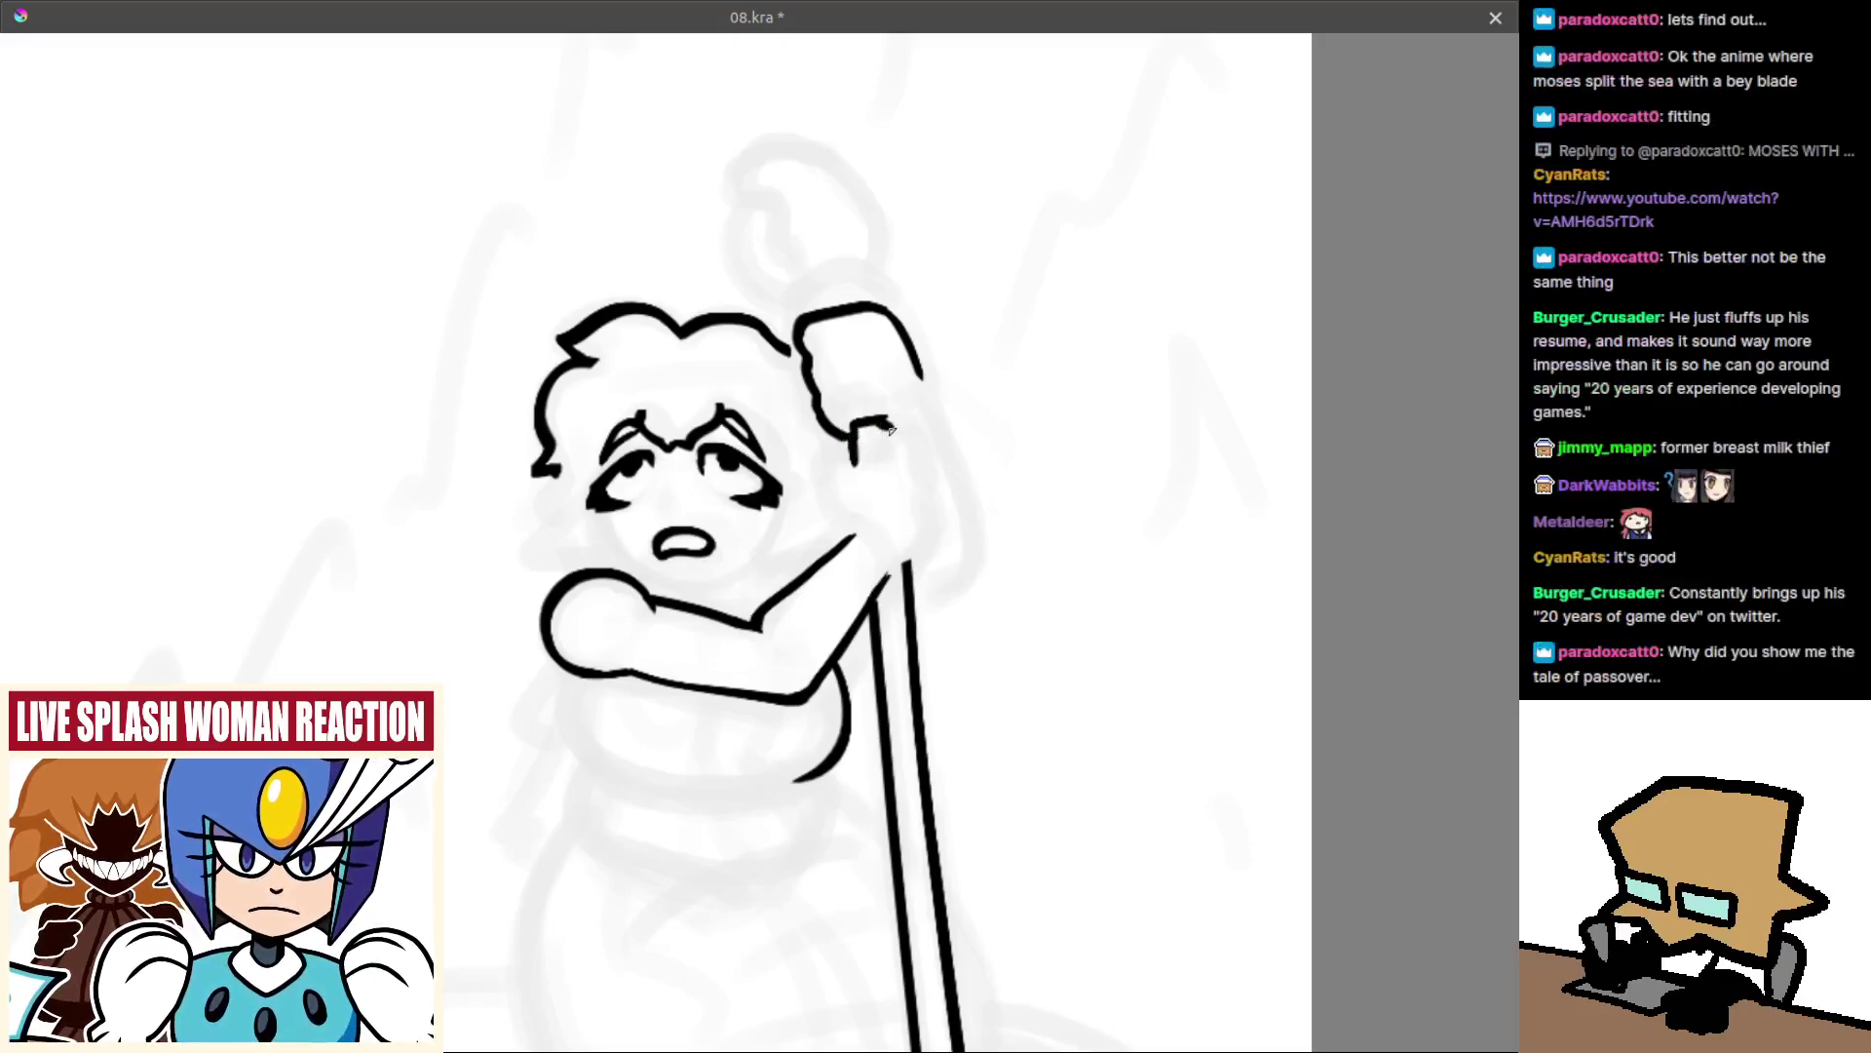
pyautogui.moveTo(853, 468); pyautogui.dragTo(897, 444)
pyautogui.hotkey('ctrl', 'z')
pyautogui.moveTo(895, 442)
pyautogui.mouseDown()
pyautogui.moveTo(913, 441)
pyautogui.moveTo(926, 507)
pyautogui.moveTo(911, 559)
pyautogui.mouseUp()
pyautogui.hotkey('ctrl', 'z')
pyautogui.hotkey('ctrl', 'z')
pyautogui.hotkey('ctrl', 'z')
pyautogui.press('m')
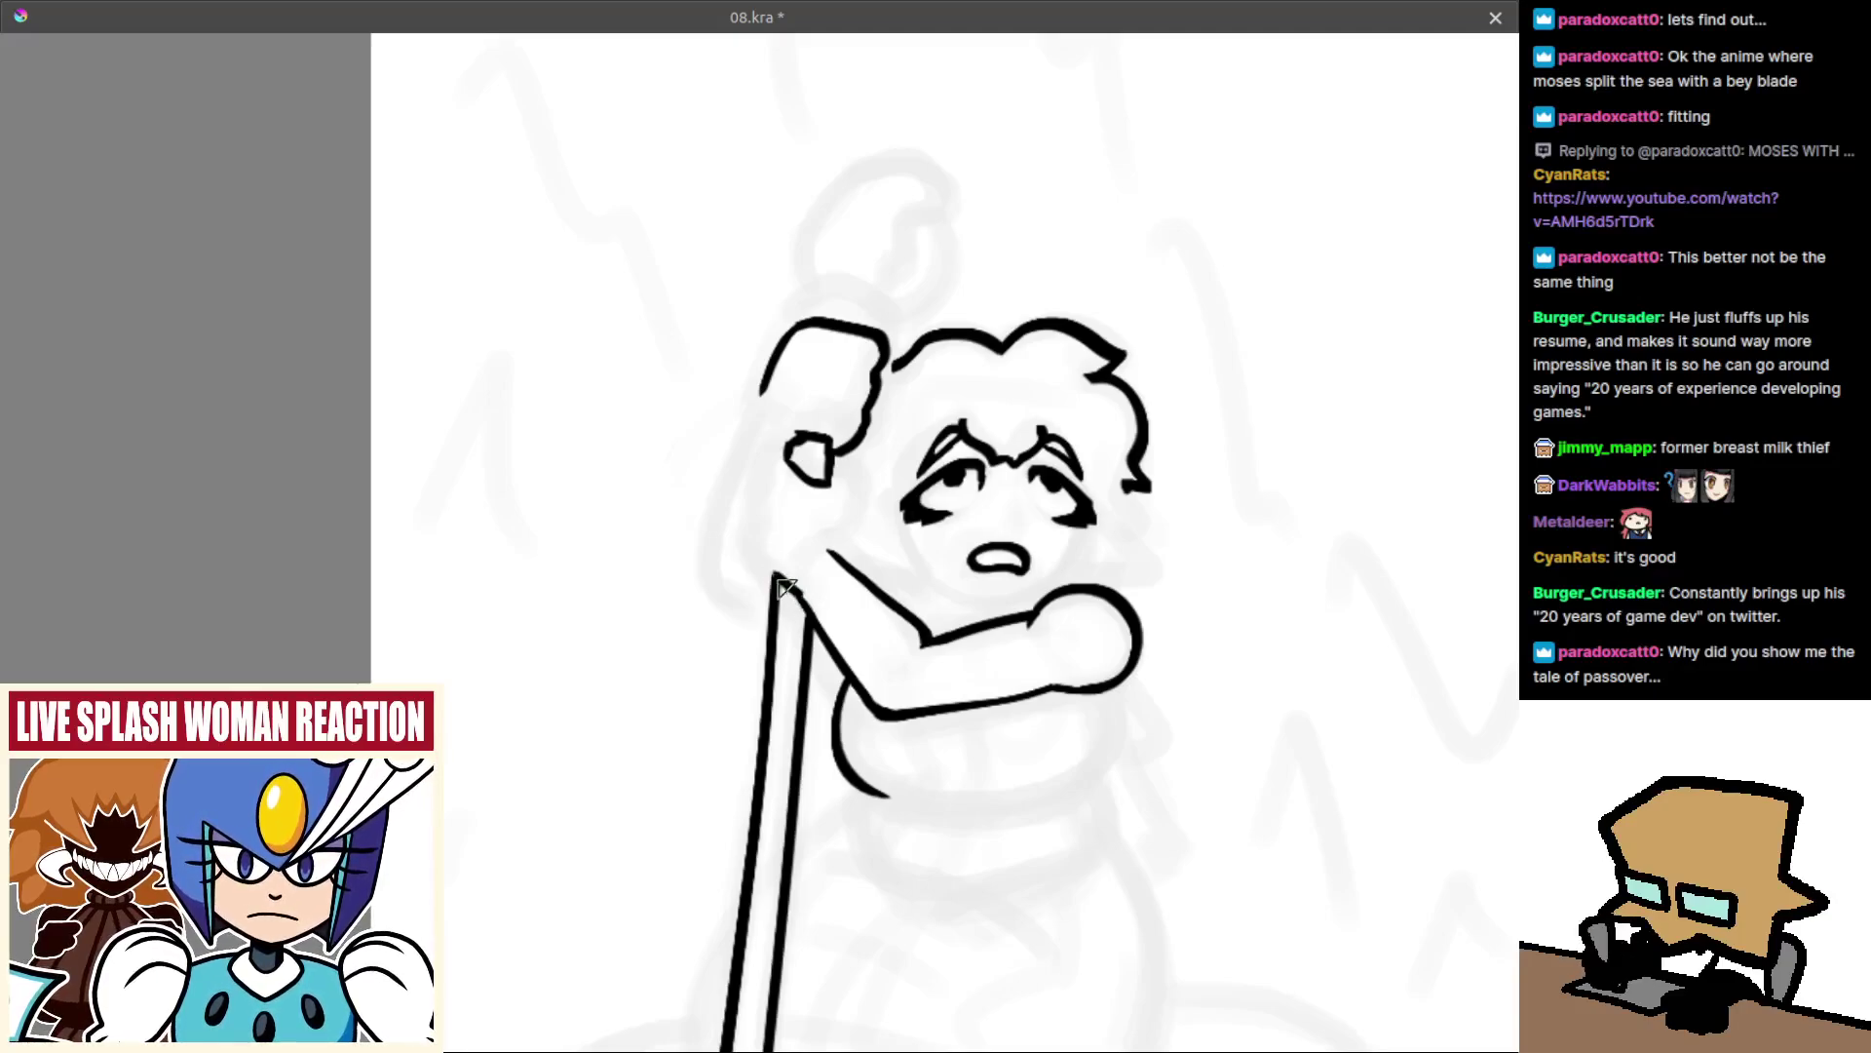
pyautogui.press('m')
pyautogui.moveTo(827, 593)
pyautogui.mouseDown()
pyautogui.moveTo(968, 571)
pyautogui.moveTo(892, 519)
pyautogui.moveTo(876, 565)
pyautogui.moveTo(894, 548)
pyautogui.mouseUp()
pyautogui.hotkey('ctrl', 'z')
pyautogui.hotkey('ctrl', 'z')
pyautogui.hotkey('ctrl', 'z')
pyautogui.hotkey('ctrl', 'z')
pyautogui.hotkey('ctrl', 'z')
pyautogui.hotkey('ctrl', 'z')
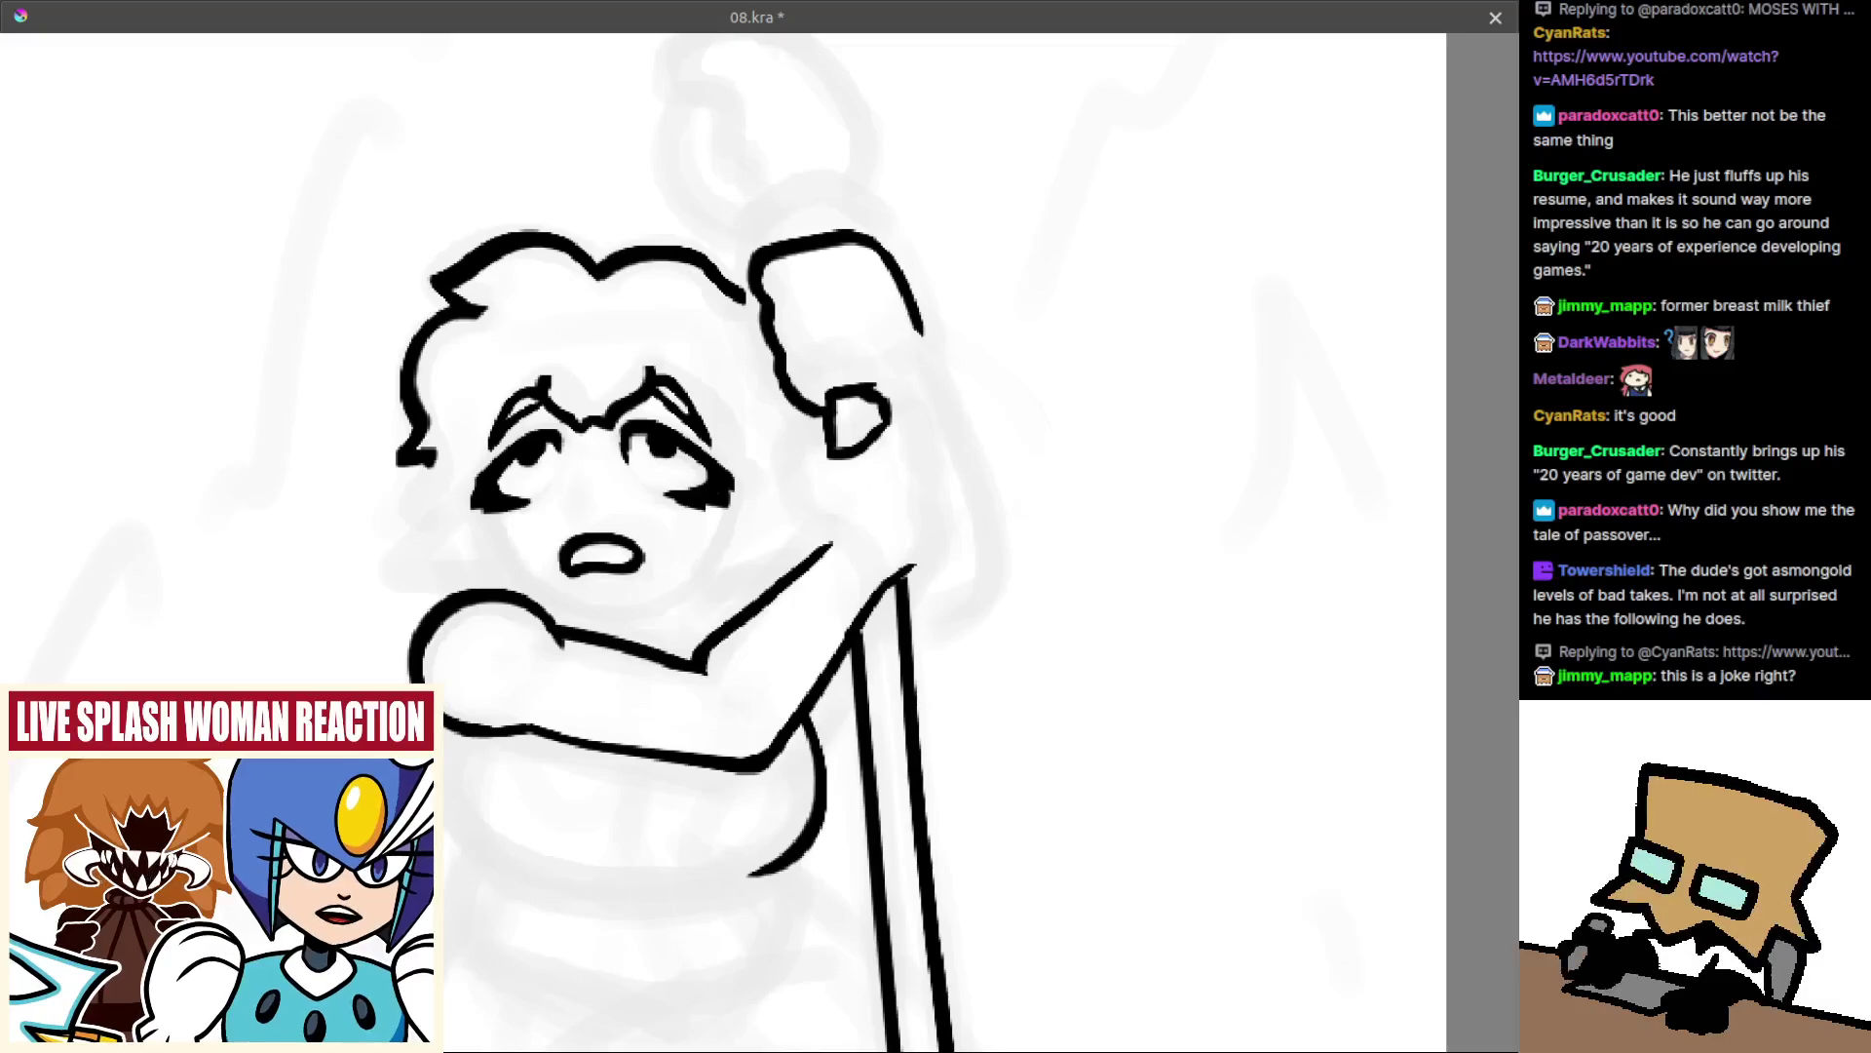
# Ink the lower gripping hand's inner edge and its bumpy outer knuckles, connecting both sides to the forearm.
pyautogui.moveTo(896, 417)
pyautogui.mouseDown()
pyautogui.moveTo(914, 470)
pyautogui.moveTo(852, 464)
pyautogui.mouseUp()
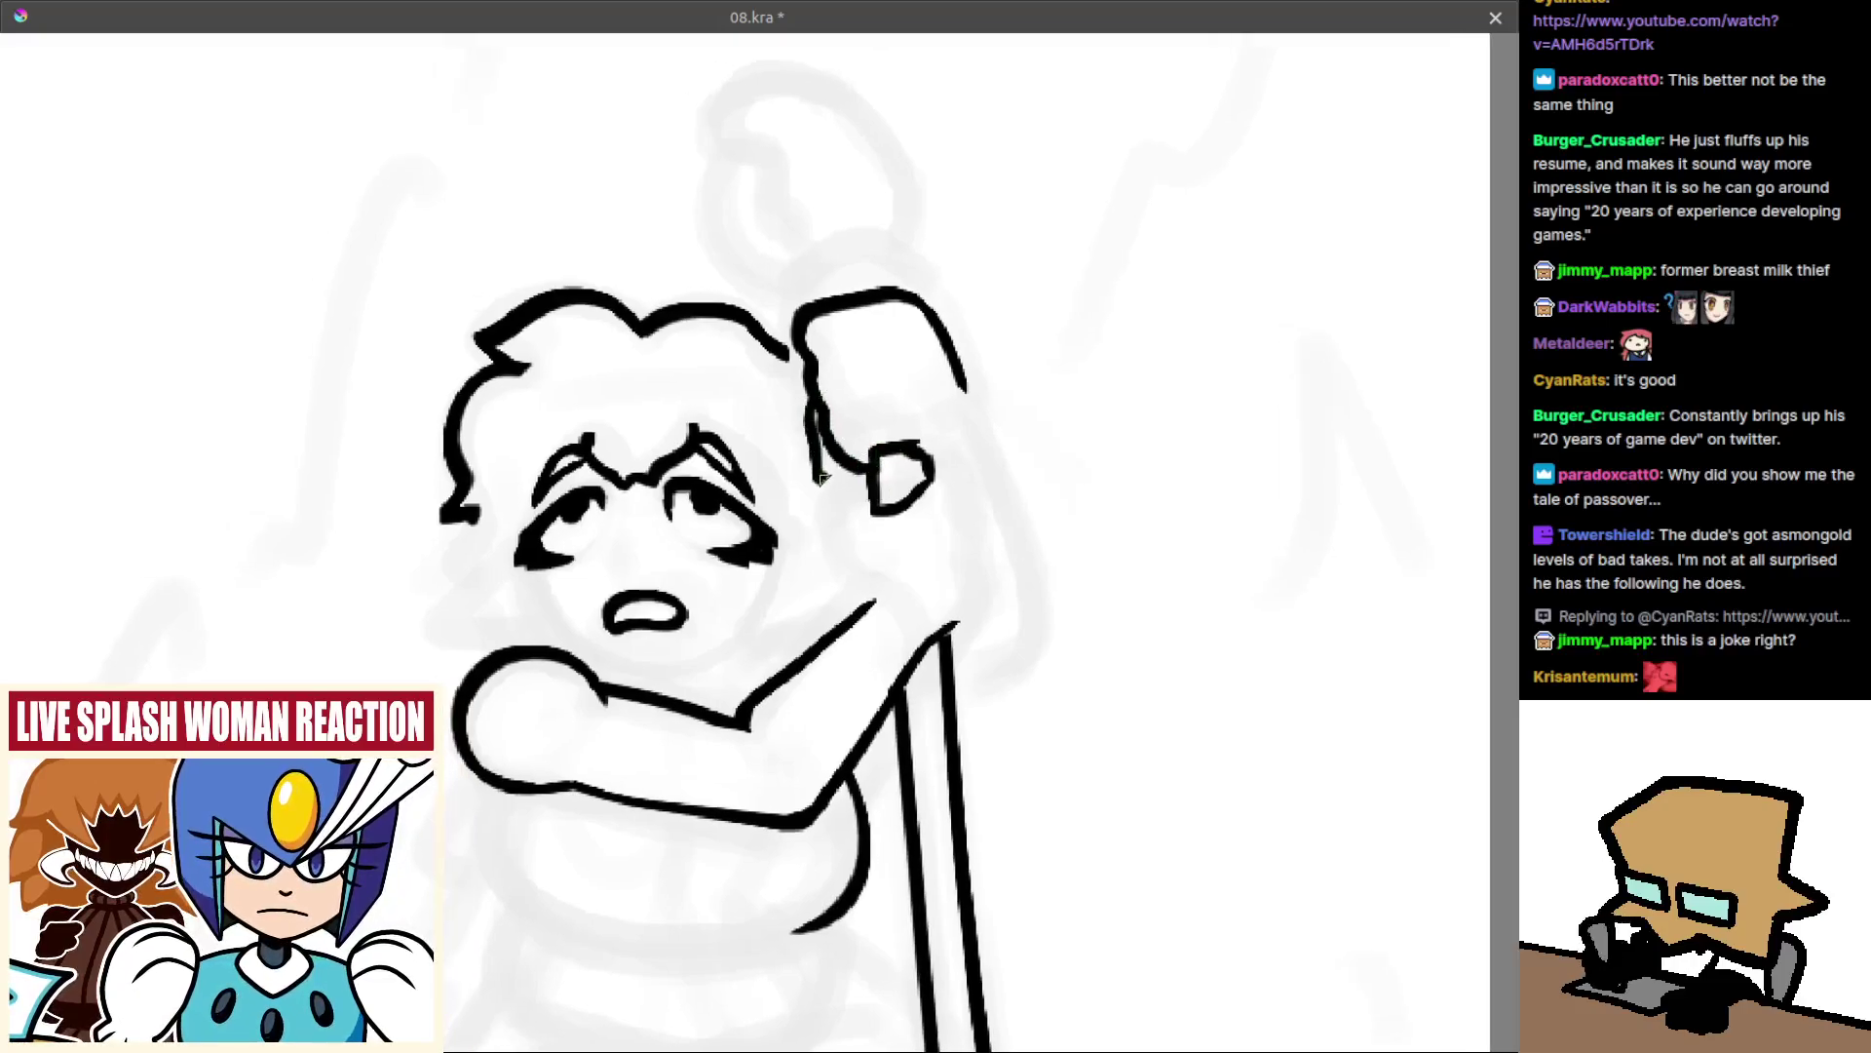
pyautogui.moveTo(852, 512); pyautogui.dragTo(848, 478)
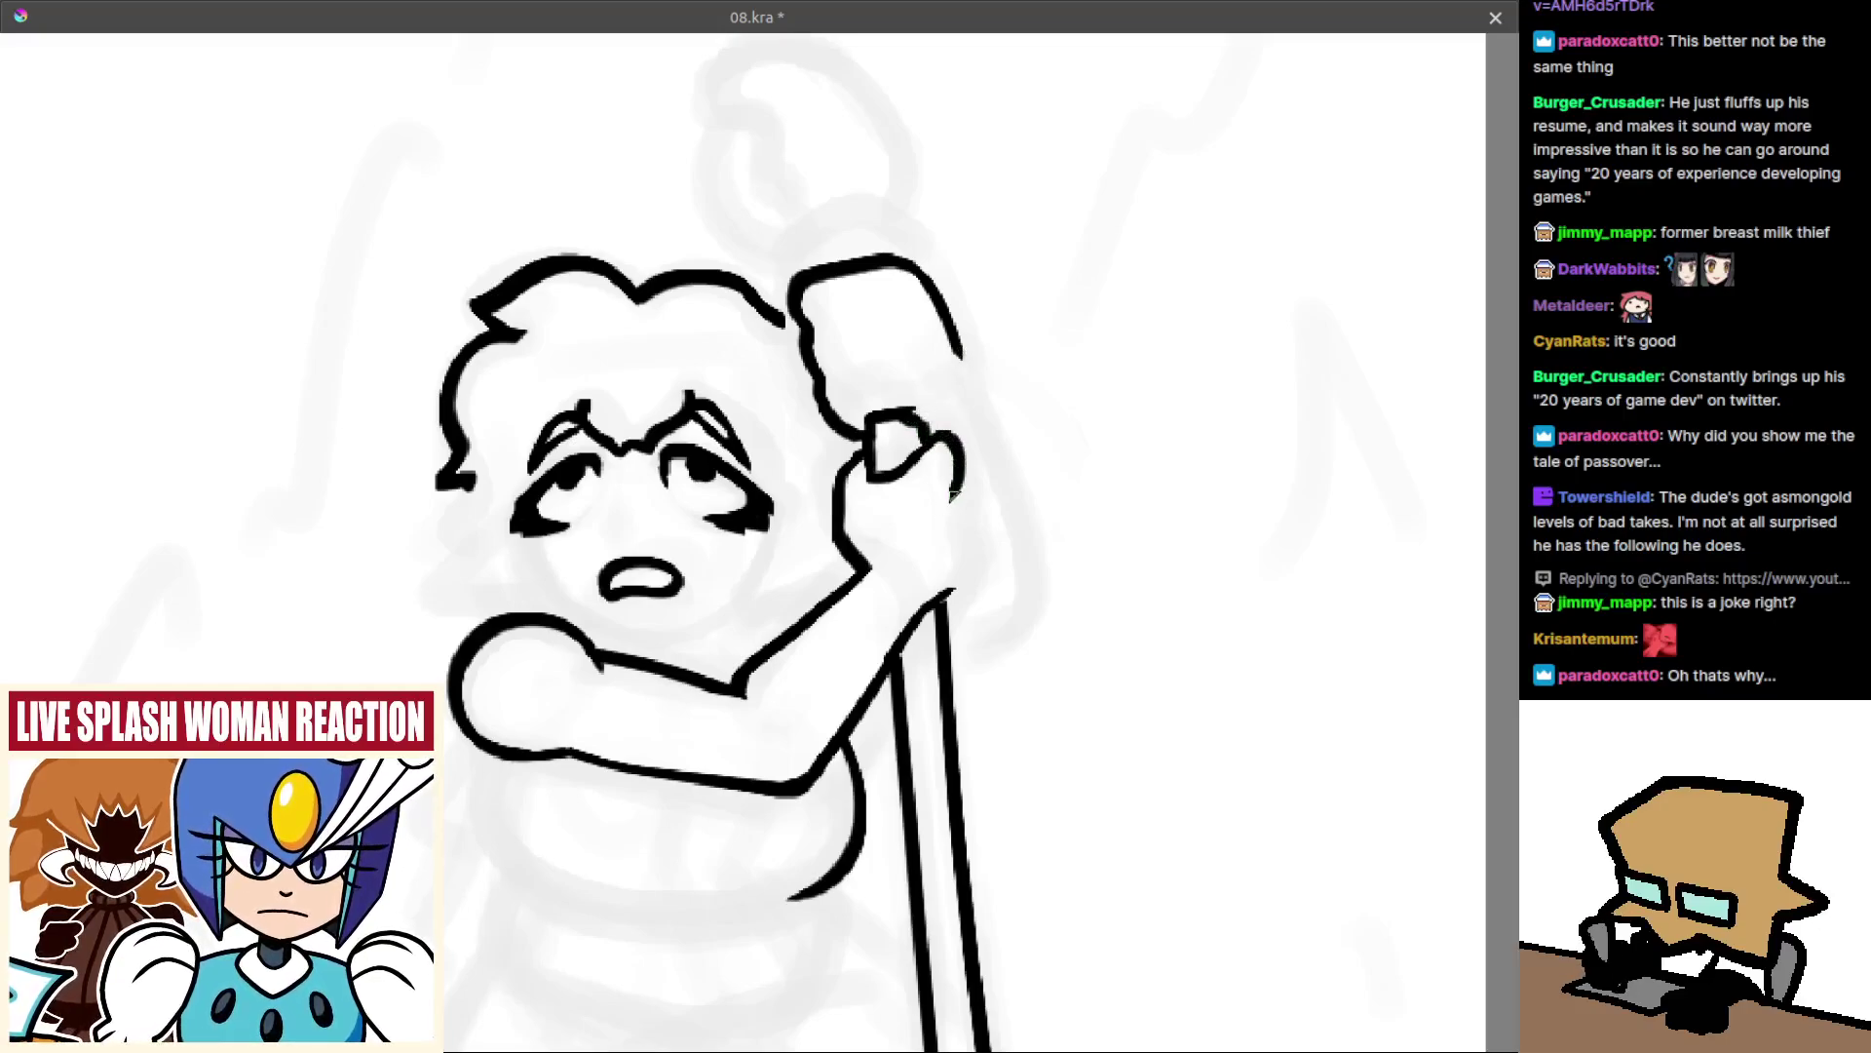
pyautogui.moveTo(958, 499)
pyautogui.mouseDown()
pyautogui.moveTo(972, 531)
pyautogui.moveTo(948, 584)
pyautogui.mouseUp()
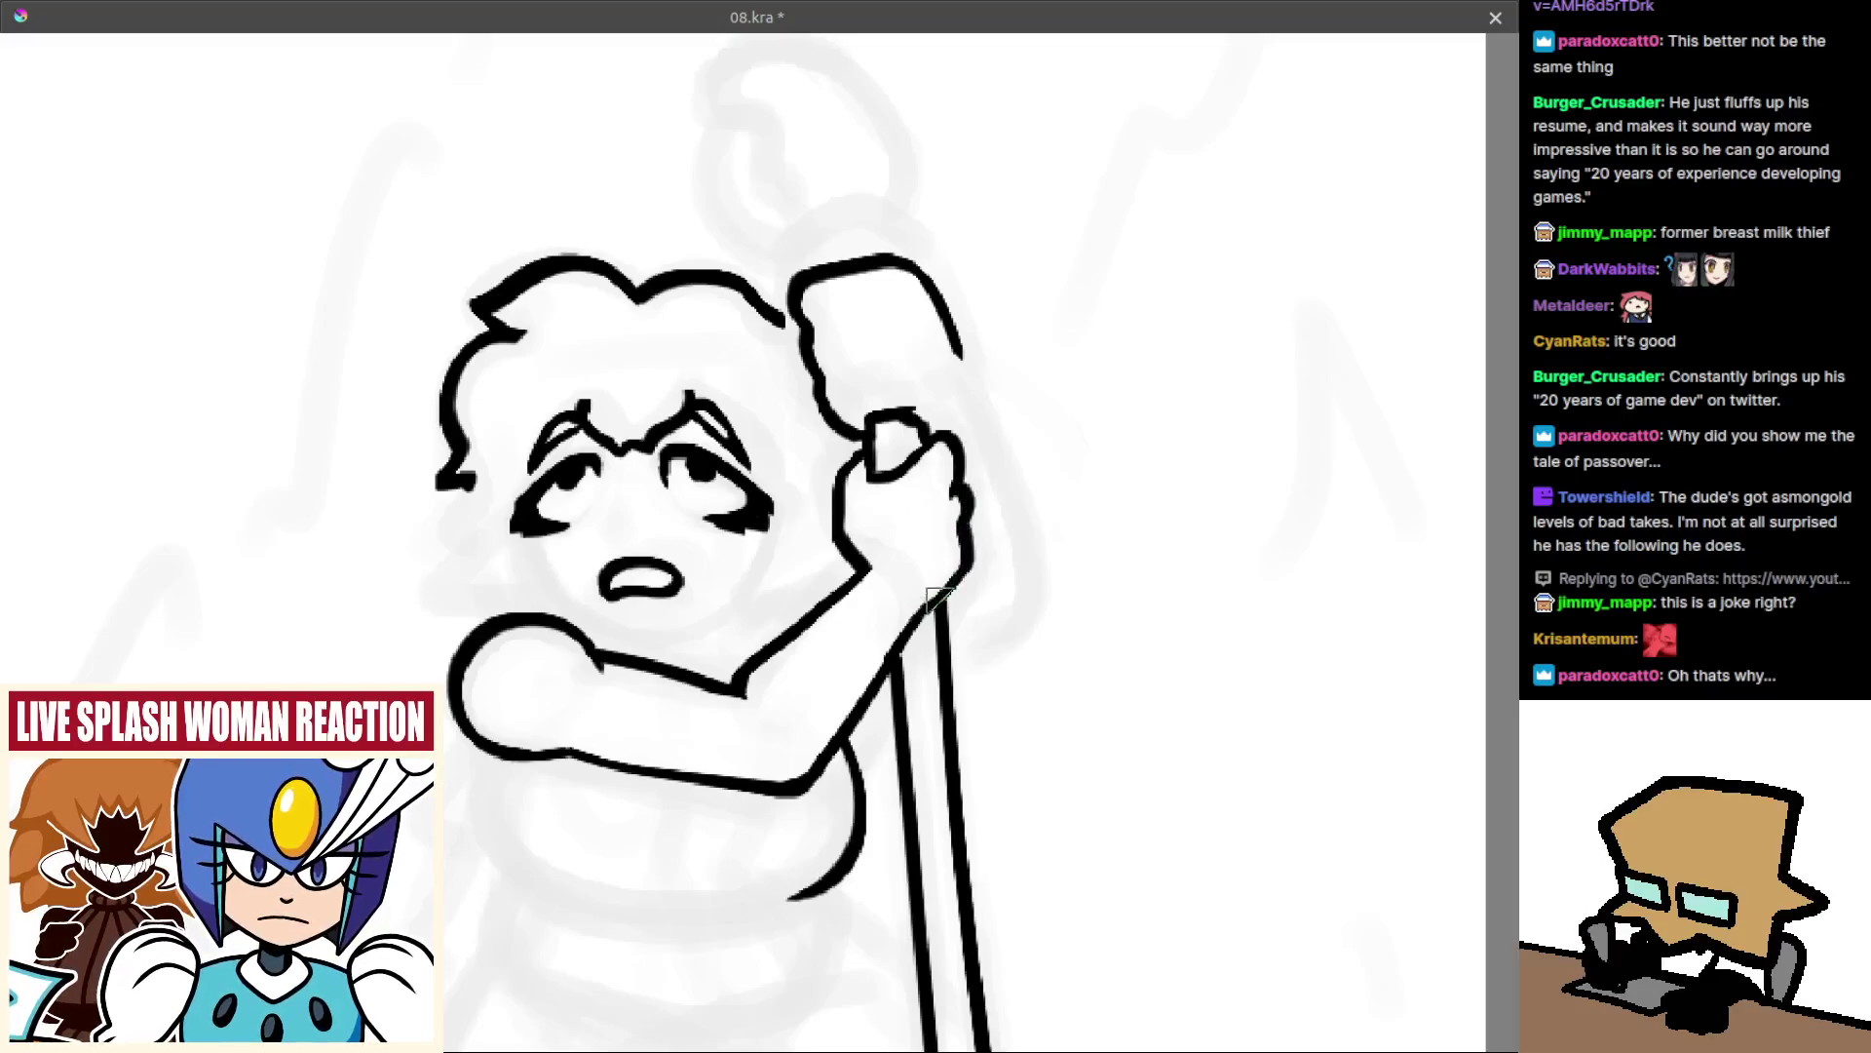
# Ink the raised arm's outer edge from the upper hand down to the elbow, redrawing it until the line flows cleanly.
pyautogui.scroll(-3, 926, 597)
pyautogui.scroll(2, 880, 651)
pyautogui.press('m')
pyautogui.moveTo(799, 569)
pyautogui.mouseDown()
pyautogui.moveTo(1001, 591)
pyautogui.moveTo(836, 573)
pyautogui.mouseUp()
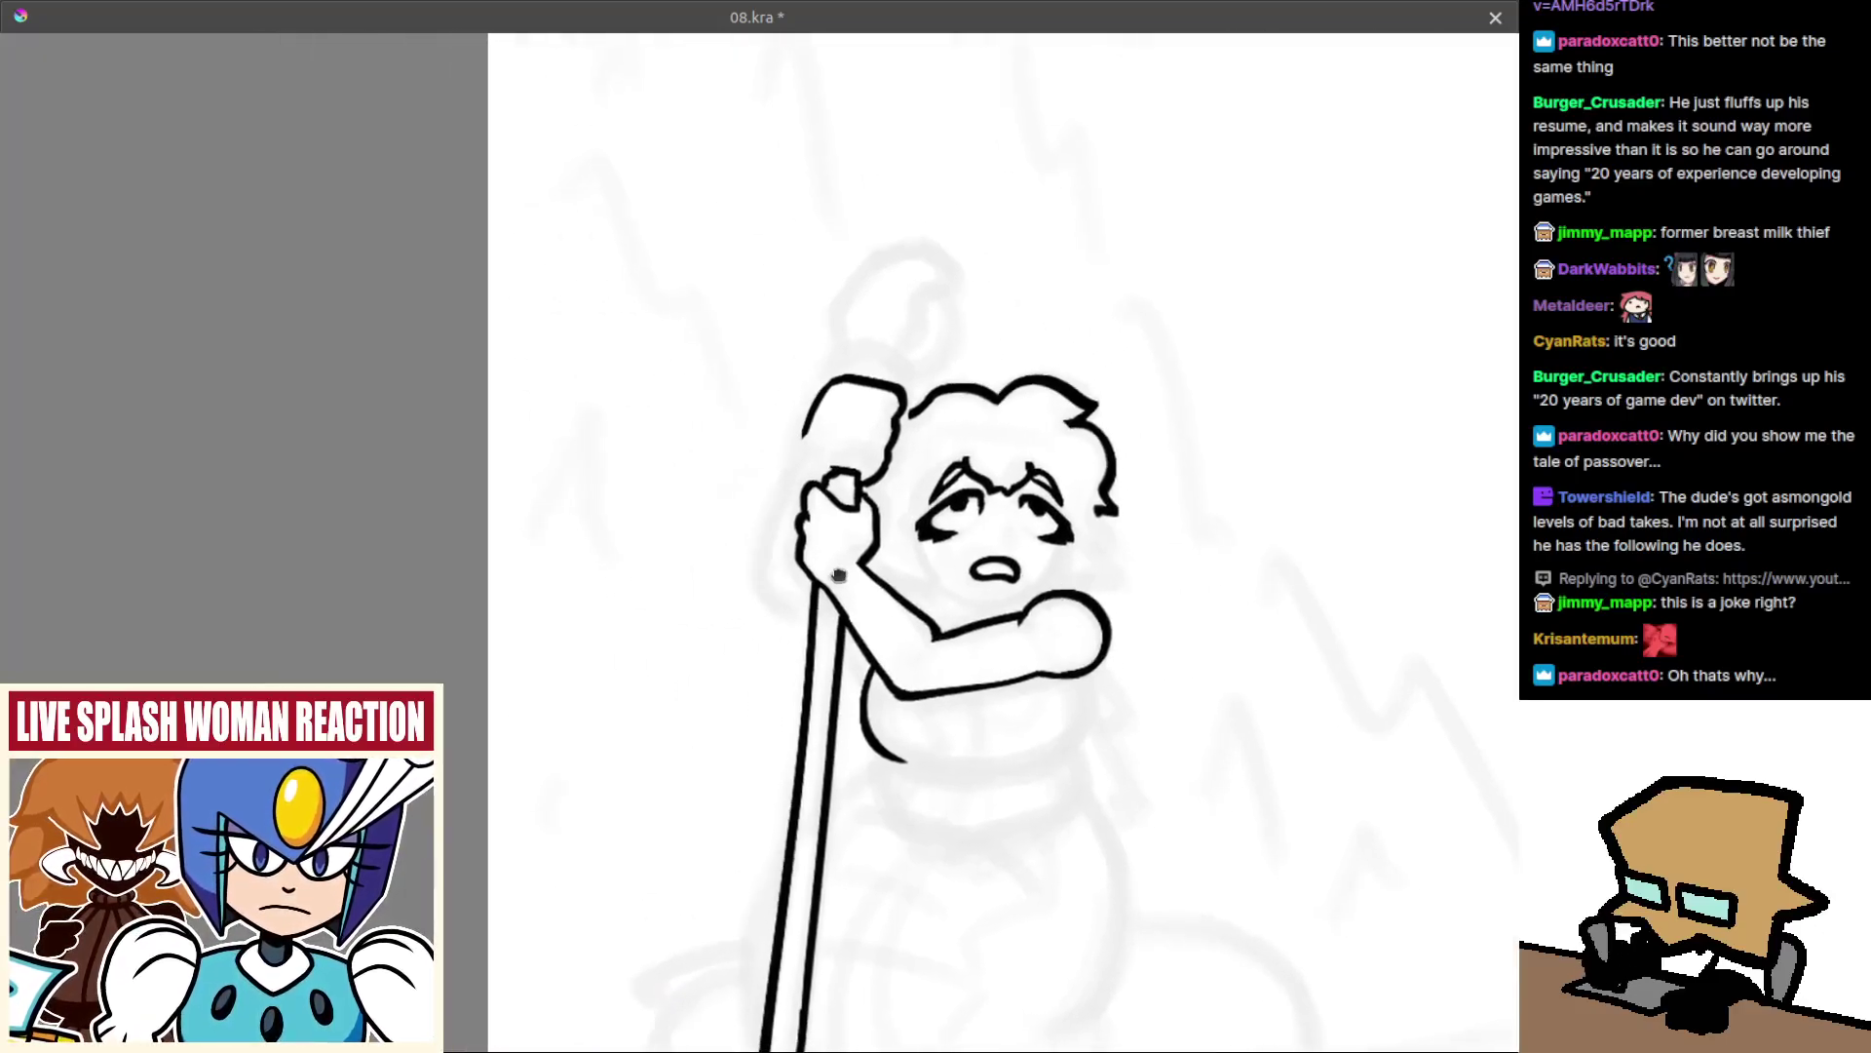
pyautogui.scroll(3, 836, 574)
pyautogui.moveTo(828, 444); pyautogui.dragTo(775, 590)
pyautogui.hotkey('ctrl', 'z')
pyautogui.moveTo(819, 452); pyautogui.dragTo(746, 682)
pyautogui.hotkey('ctrl', 'z')
pyautogui.moveTo(815, 471); pyautogui.dragTo(752, 629)
pyautogui.hotkey('ctrl', 'z')
pyautogui.moveTo(817, 470)
pyautogui.mouseDown()
pyautogui.moveTo(754, 645)
pyautogui.moveTo(766, 716)
pyautogui.mouseUp()
pyautogui.hotkey('ctrl', 'z')
pyautogui.hotkey('ctrl', 'z')
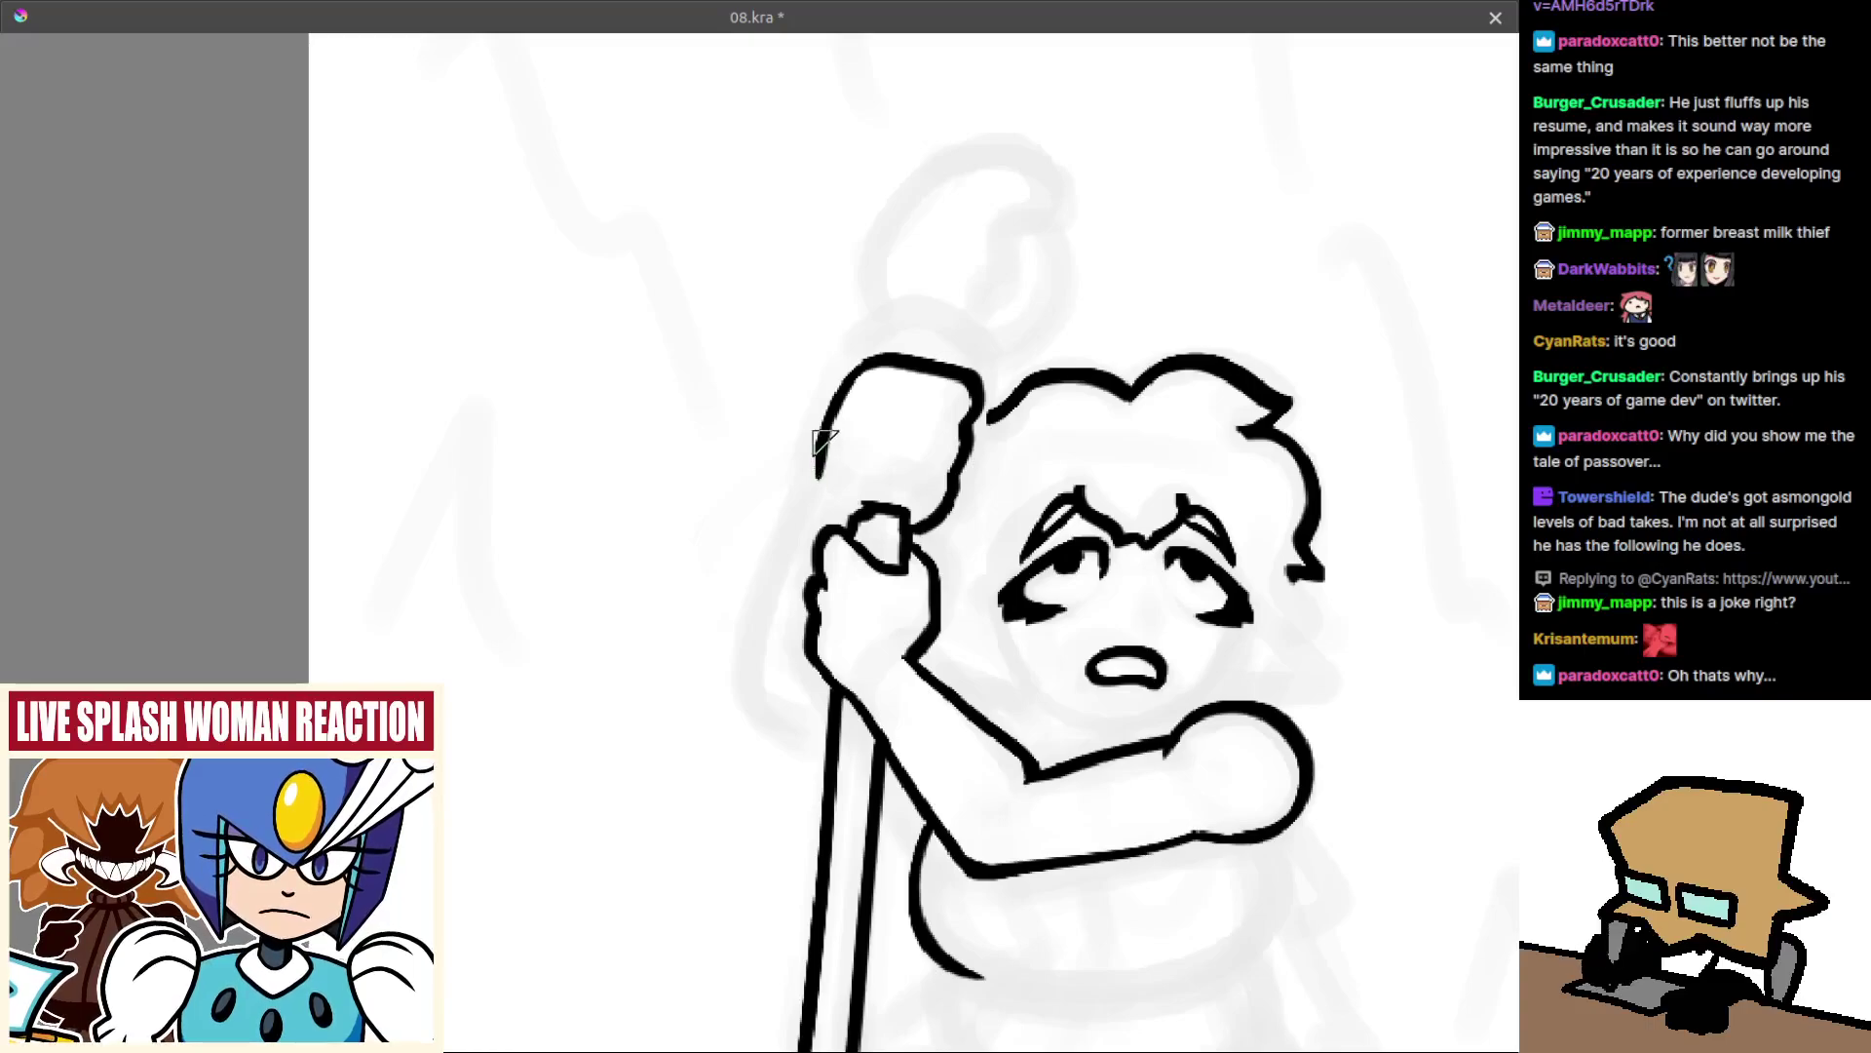
pyautogui.moveTo(821, 492)
pyautogui.mouseDown()
pyautogui.moveTo(747, 709)
pyautogui.moveTo(940, 632)
pyautogui.moveTo(832, 651)
pyautogui.mouseUp()
pyautogui.hotkey('ctrl', 'z')
pyautogui.press('m')
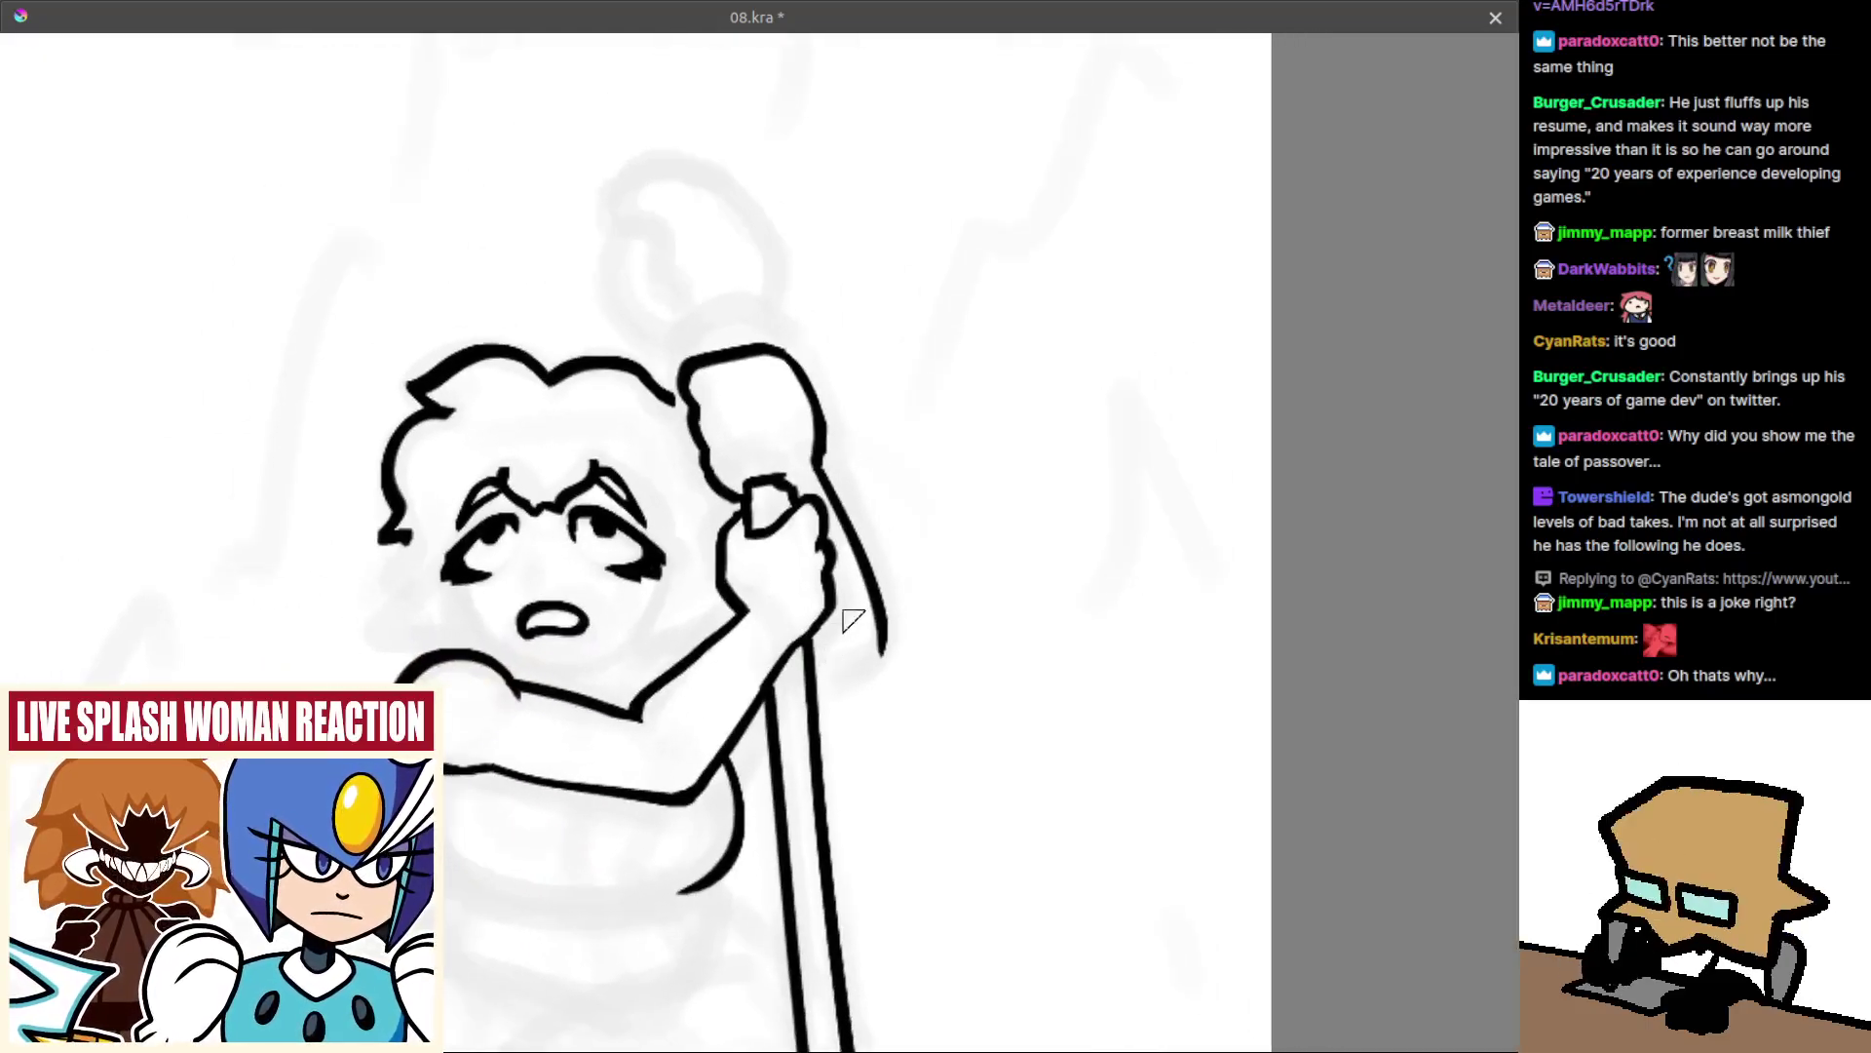
# Ink the underside of the bent arm from the elbow point back to the staff, redrawing it until both lines meet.
pyautogui.moveTo(816, 698)
pyautogui.mouseDown()
pyautogui.moveTo(876, 660)
pyautogui.moveTo(844, 780)
pyautogui.moveTo(878, 671)
pyautogui.moveTo(856, 647)
pyautogui.moveTo(917, 604)
pyautogui.mouseUp()
pyautogui.hotkey('ctrl', 'z')
pyautogui.hotkey('ctrl', 'z')
pyautogui.moveTo(840, 655); pyautogui.dragTo(916, 602)
pyautogui.hotkey('ctrl', 'z')
pyautogui.hotkey('ctrl', 'z')
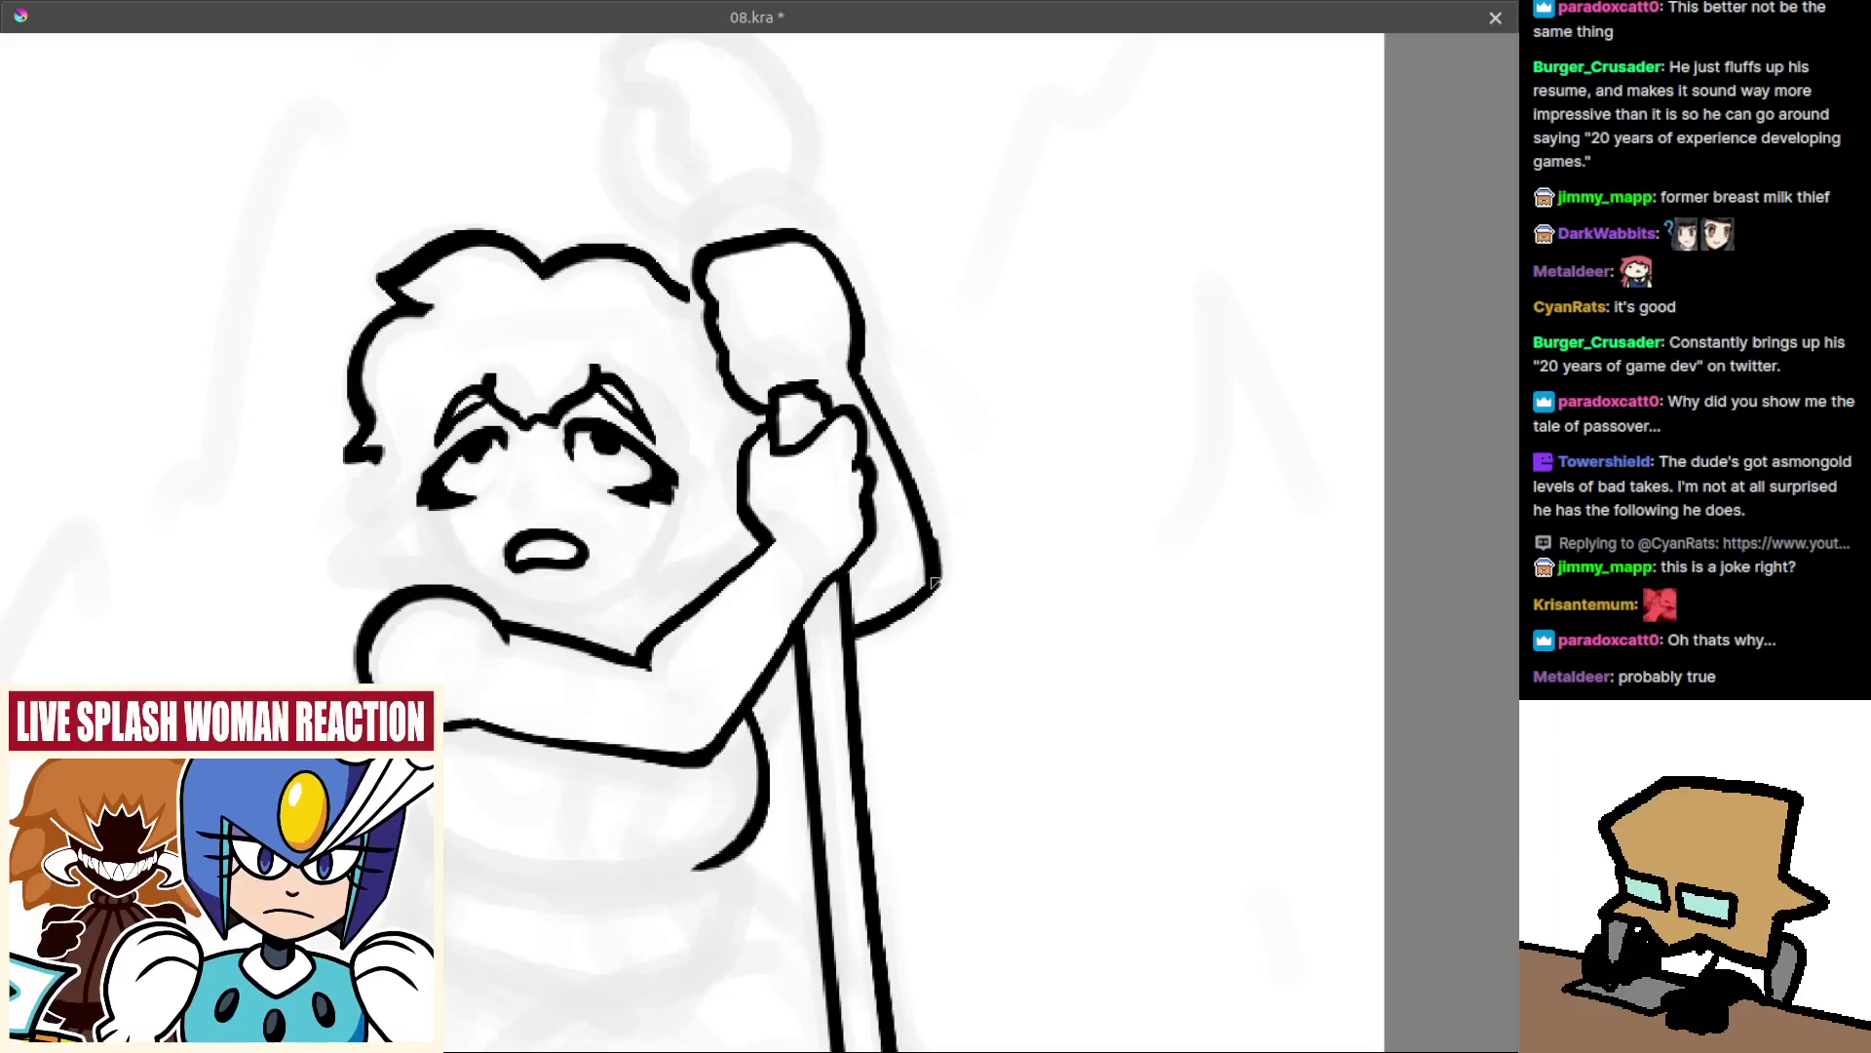
pyautogui.moveTo(842, 647); pyautogui.dragTo(937, 577)
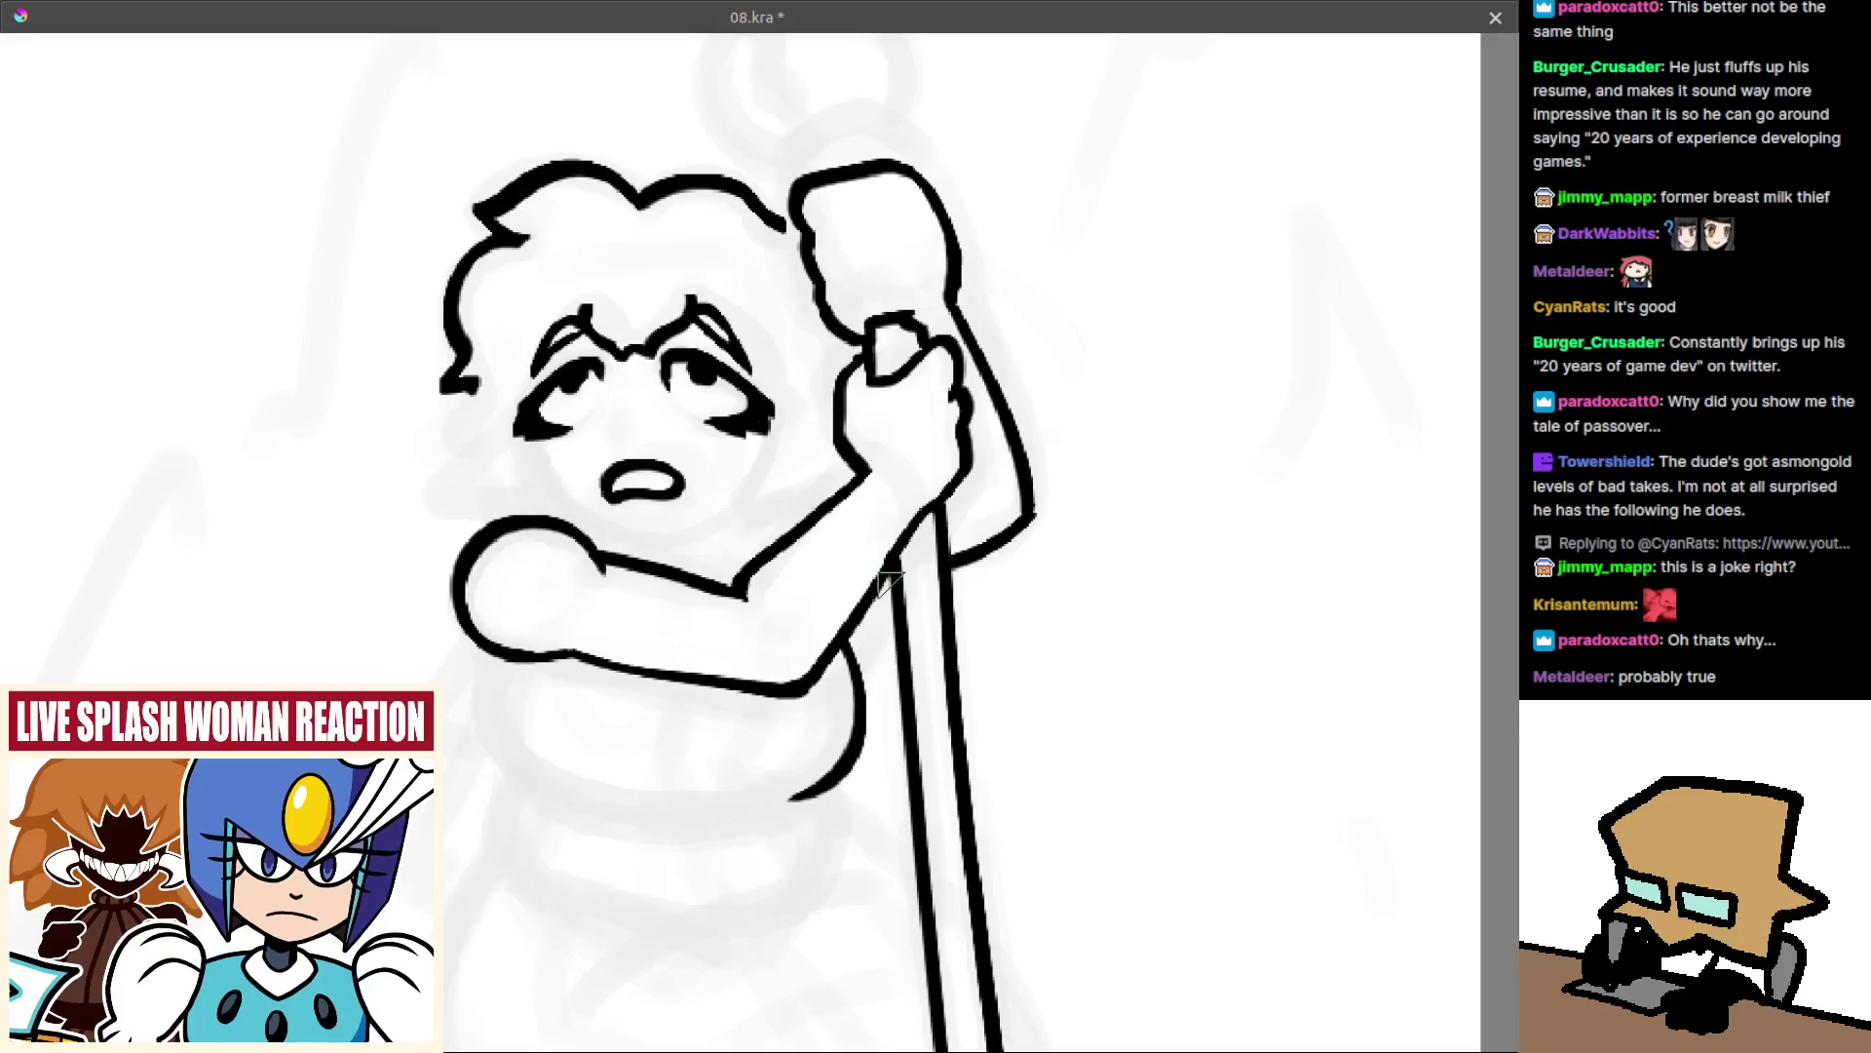
# Ink a short angled nose between the eyes, retrying the stroke in mirrored view.
pyautogui.moveTo(863, 585); pyautogui.dragTo(941, 622)
pyautogui.moveTo(909, 533)
pyautogui.mouseDown()
pyautogui.moveTo(837, 568)
pyautogui.moveTo(895, 581)
pyautogui.mouseUp()
pyautogui.hotkey('ctrl', 'z')
pyautogui.press('m')
pyautogui.moveTo(914, 486)
pyautogui.mouseDown()
pyautogui.moveTo(904, 516)
pyautogui.moveTo(928, 503)
pyautogui.moveTo(921, 529)
pyautogui.mouseUp()
pyautogui.scroll(1, 903, 535)
pyautogui.hotkey('ctrl', 'z')
pyautogui.hotkey('ctrl', 'z')
# Ink the face edge nearest the staff from the brow past the eye, continuing as jagged cheek hair down to the forearm.
pyautogui.moveTo(786, 384)
pyautogui.mouseDown()
pyautogui.moveTo(873, 439)
pyautogui.moveTo(820, 493)
pyautogui.mouseUp()
pyautogui.hotkey('ctrl', 'z')
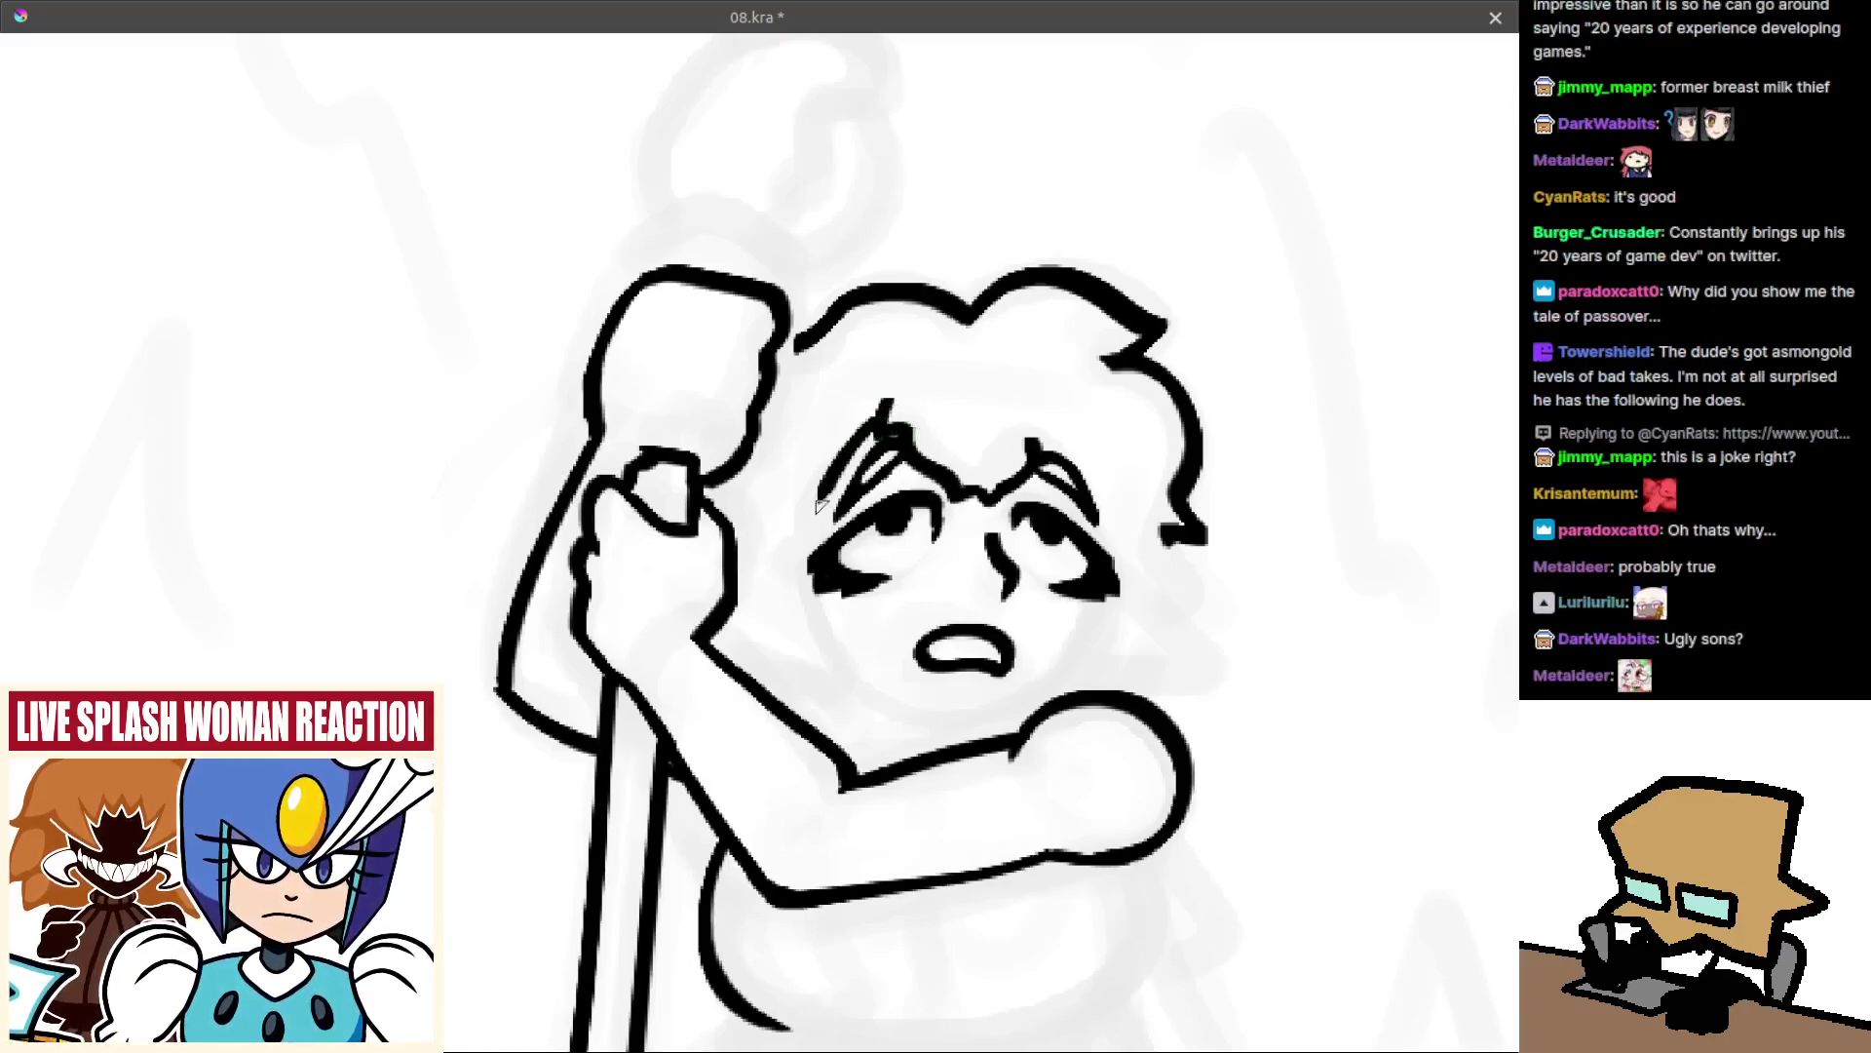
pyautogui.hotkey('ctrl', 'z')
pyautogui.hotkey('ctrl', 'z')
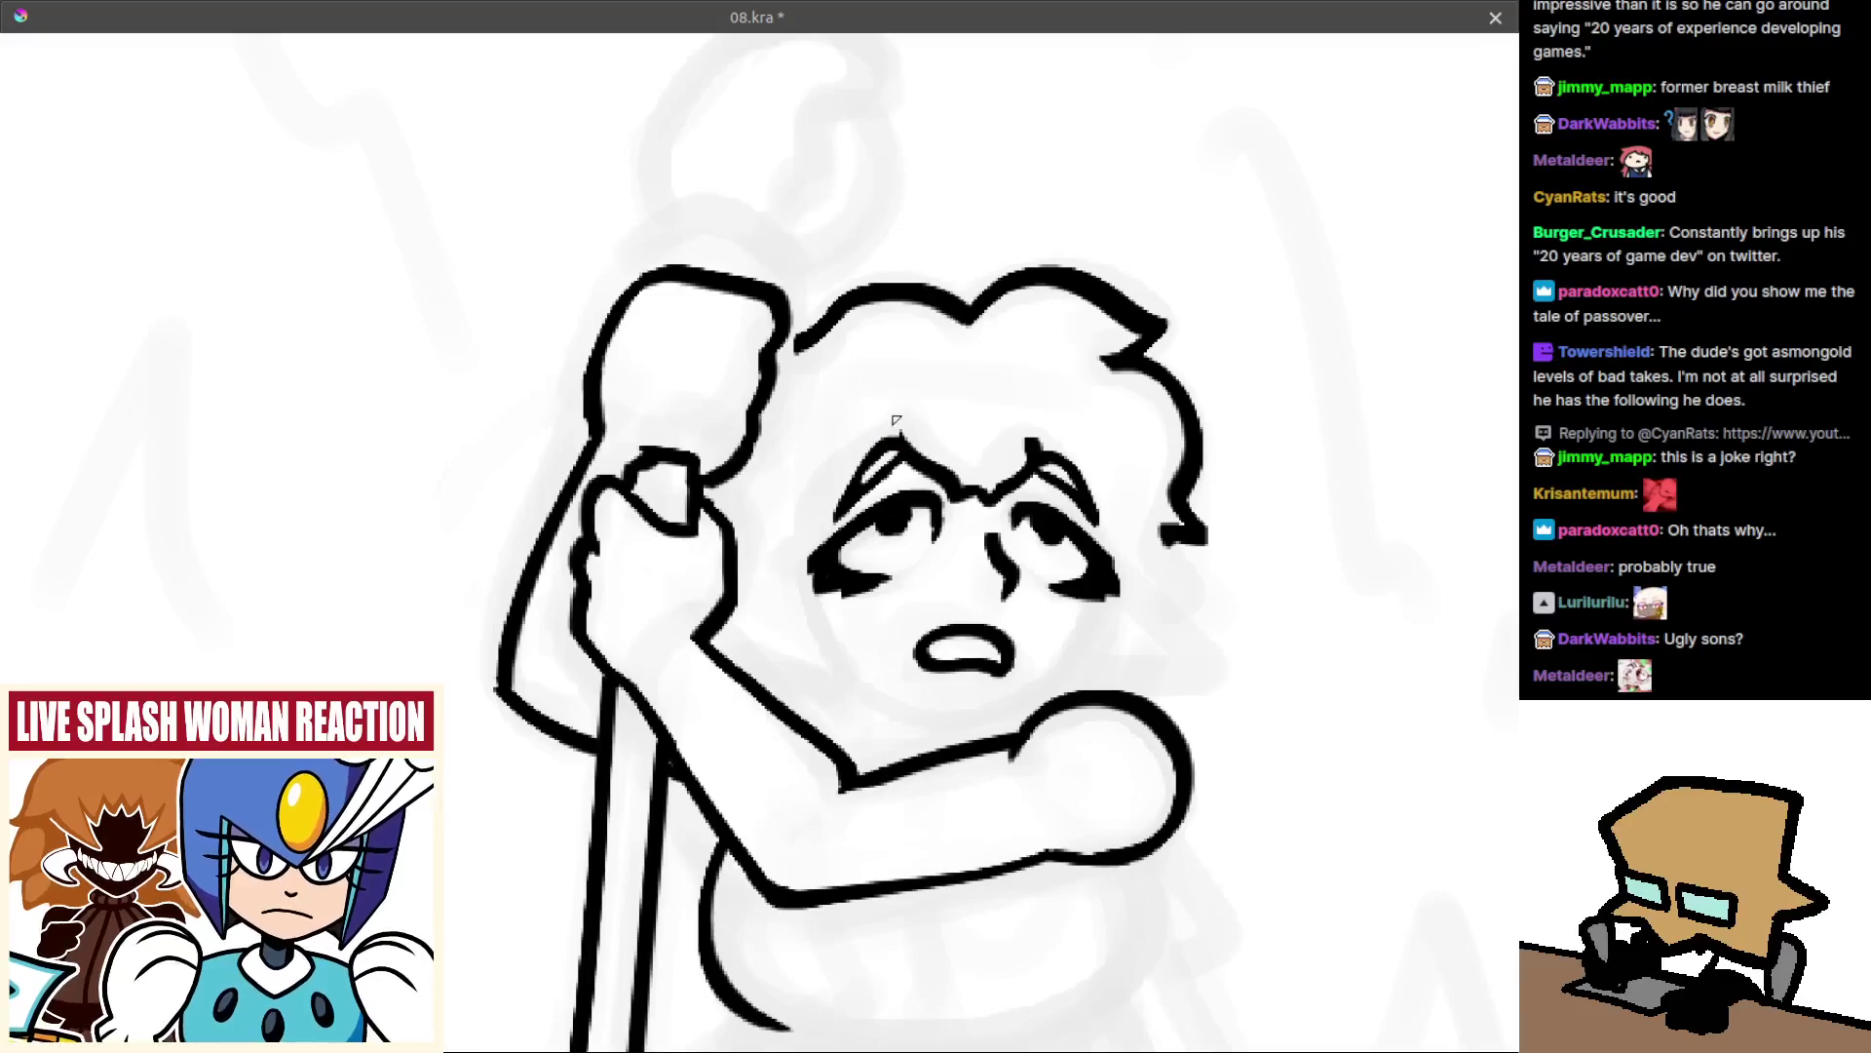
pyautogui.moveTo(876, 423)
pyautogui.mouseDown()
pyautogui.moveTo(840, 474)
pyautogui.moveTo(876, 427)
pyautogui.moveTo(800, 553)
pyautogui.mouseUp()
pyautogui.hotkey('ctrl', 'z')
pyautogui.hotkey('ctrl', 'z')
pyautogui.moveTo(863, 447)
pyautogui.mouseDown()
pyautogui.moveTo(779, 536)
pyautogui.moveTo(819, 619)
pyautogui.mouseUp()
pyautogui.hotkey('ctrl', 'z')
pyautogui.hotkey('ctrl', 'z')
pyautogui.hotkey('ctrl', 'z')
pyautogui.moveTo(793, 543)
pyautogui.mouseDown()
pyautogui.moveTo(862, 708)
pyautogui.moveTo(829, 740)
pyautogui.moveTo(836, 673)
pyautogui.mouseUp()
pyautogui.hotkey('ctrl', 'z')
pyautogui.hotkey('ctrl', 'z')
pyautogui.press('m')
pyautogui.moveTo(710, 739); pyautogui.dragTo(954, 673)
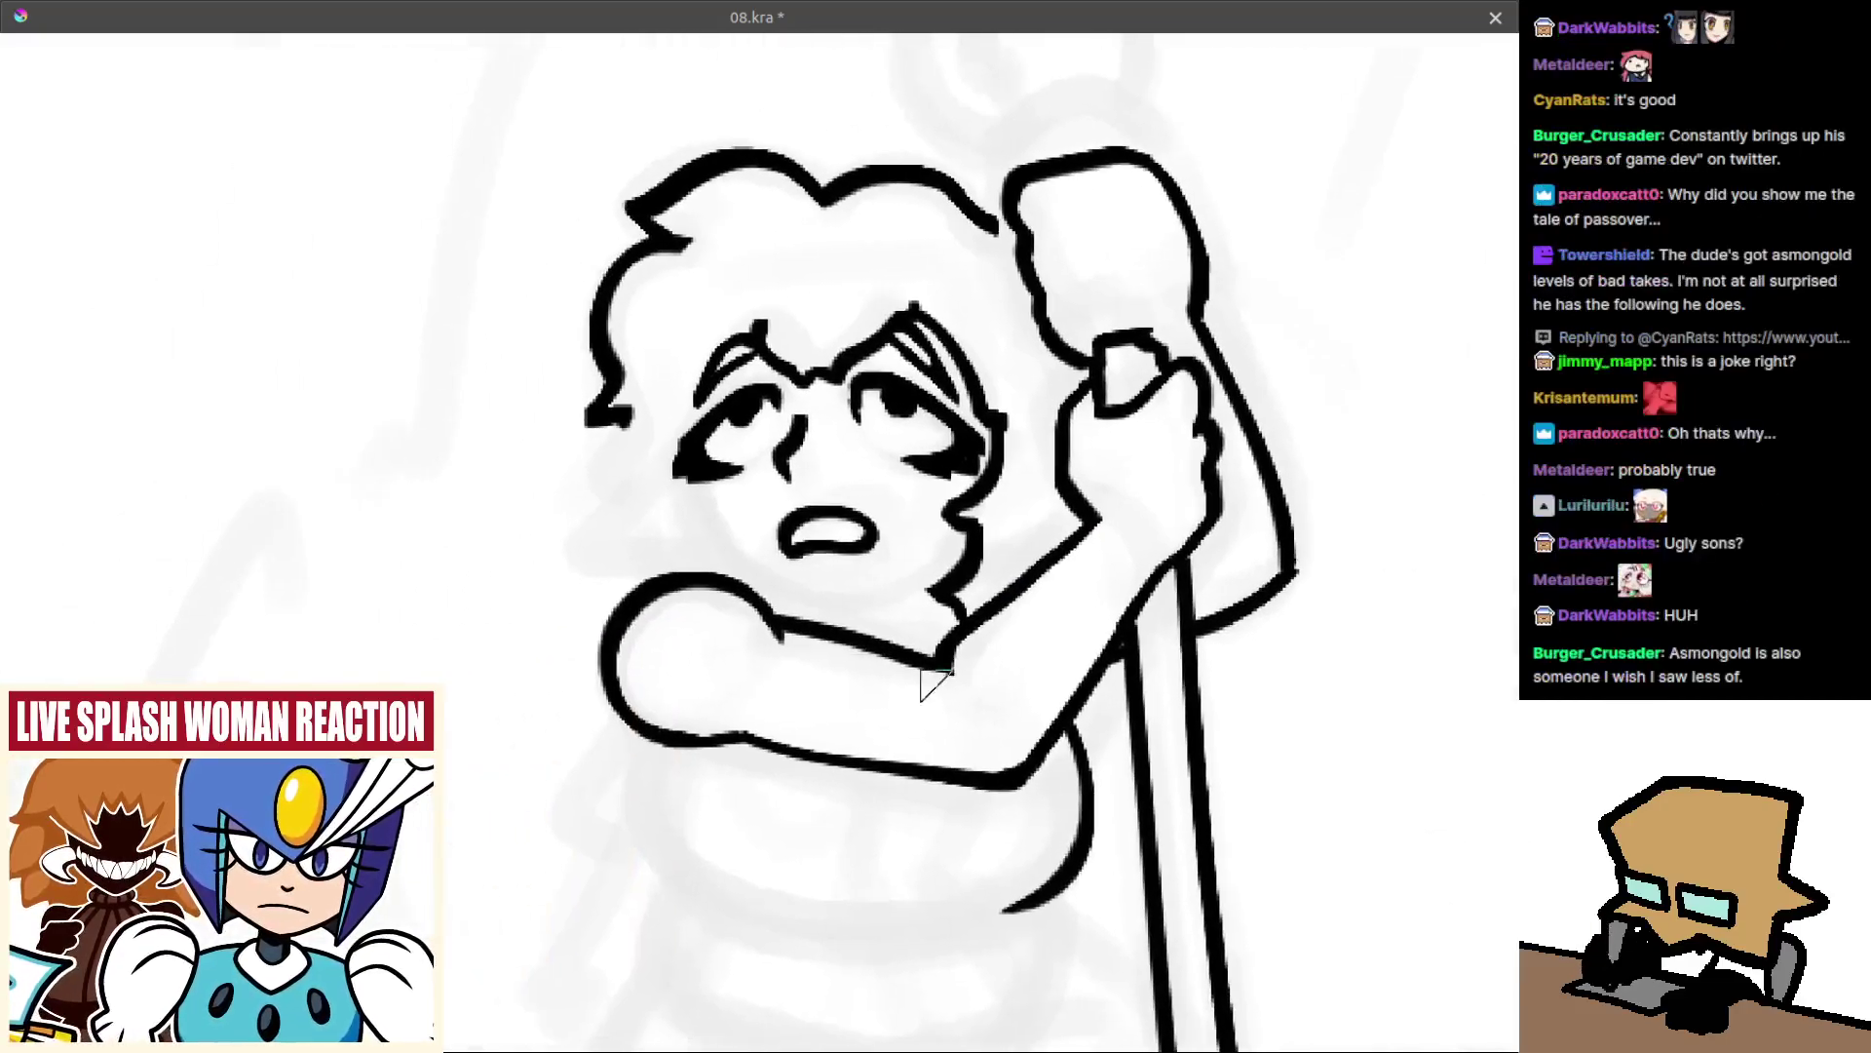
# Ink a small hair tuft above the far brow and curve the far face edge from it around the outer eye.
pyautogui.moveTo(801, 616); pyautogui.dragTo(865, 668)
pyautogui.moveTo(769, 509); pyautogui.dragTo(838, 591)
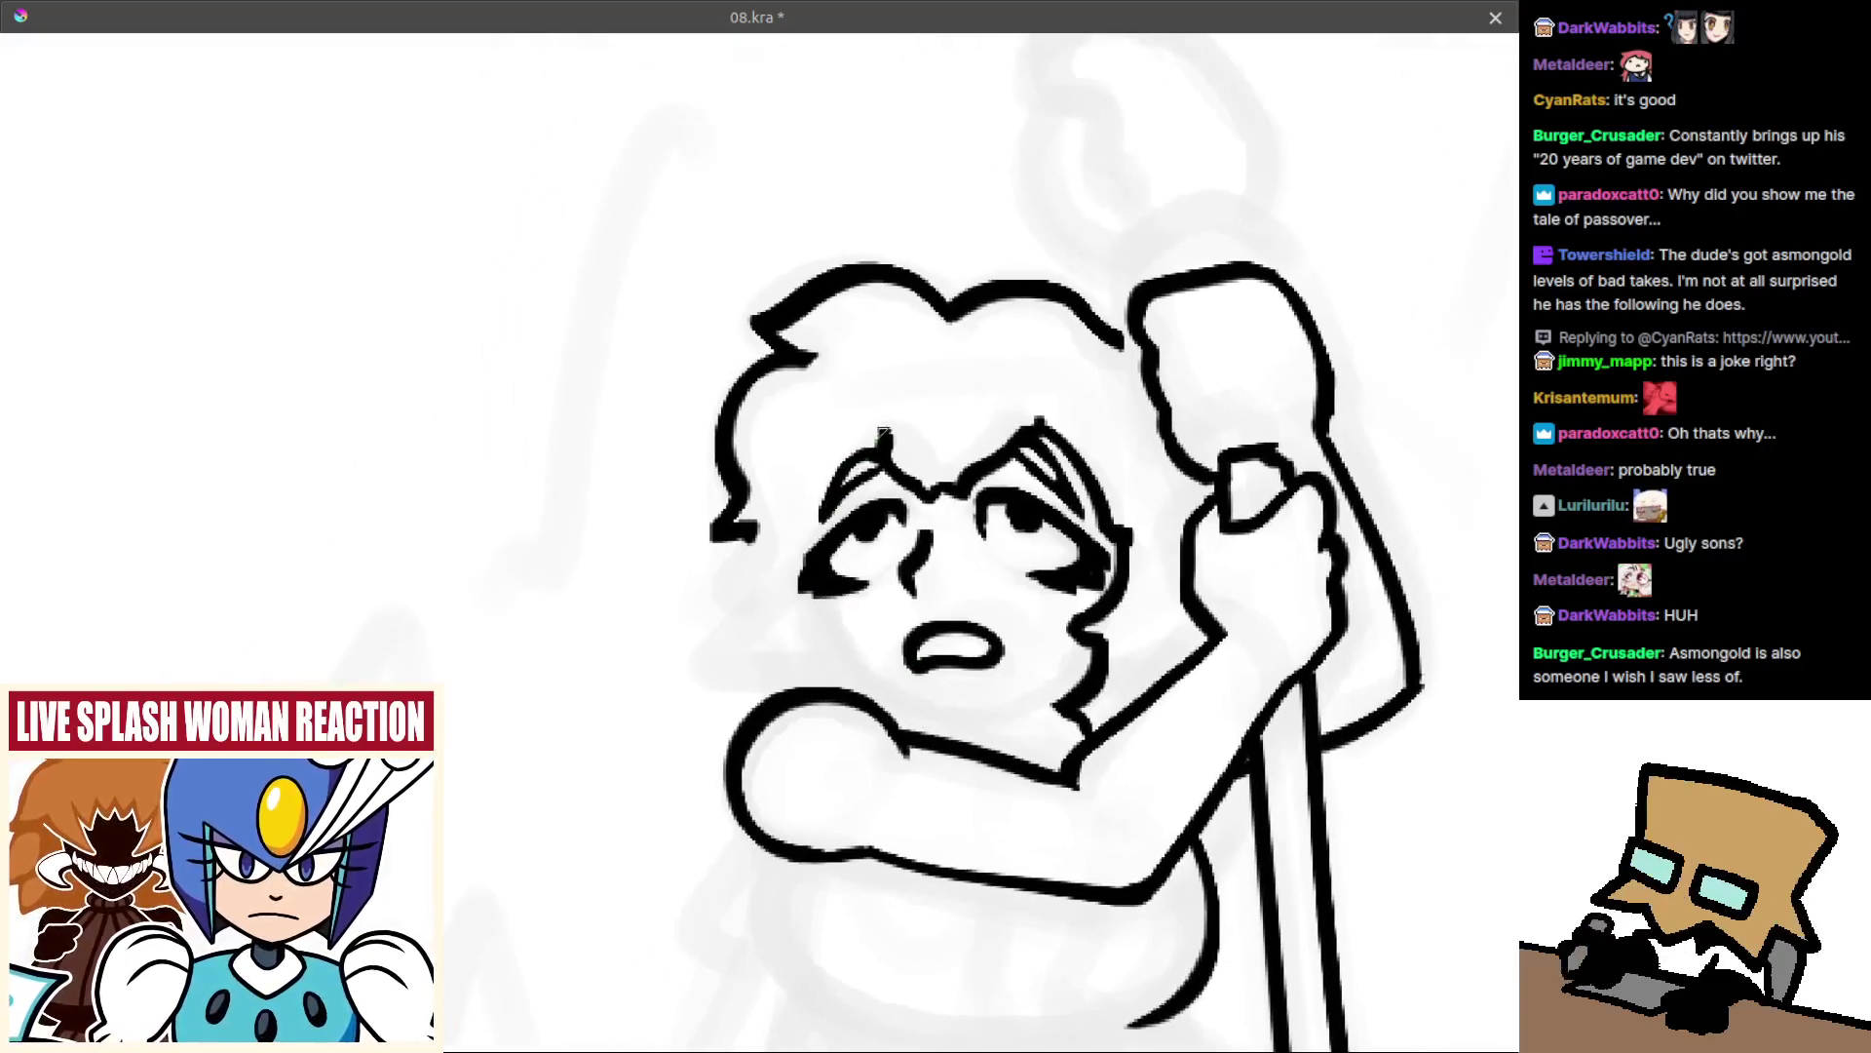
pyautogui.moveTo(870, 392); pyautogui.dragTo(885, 449)
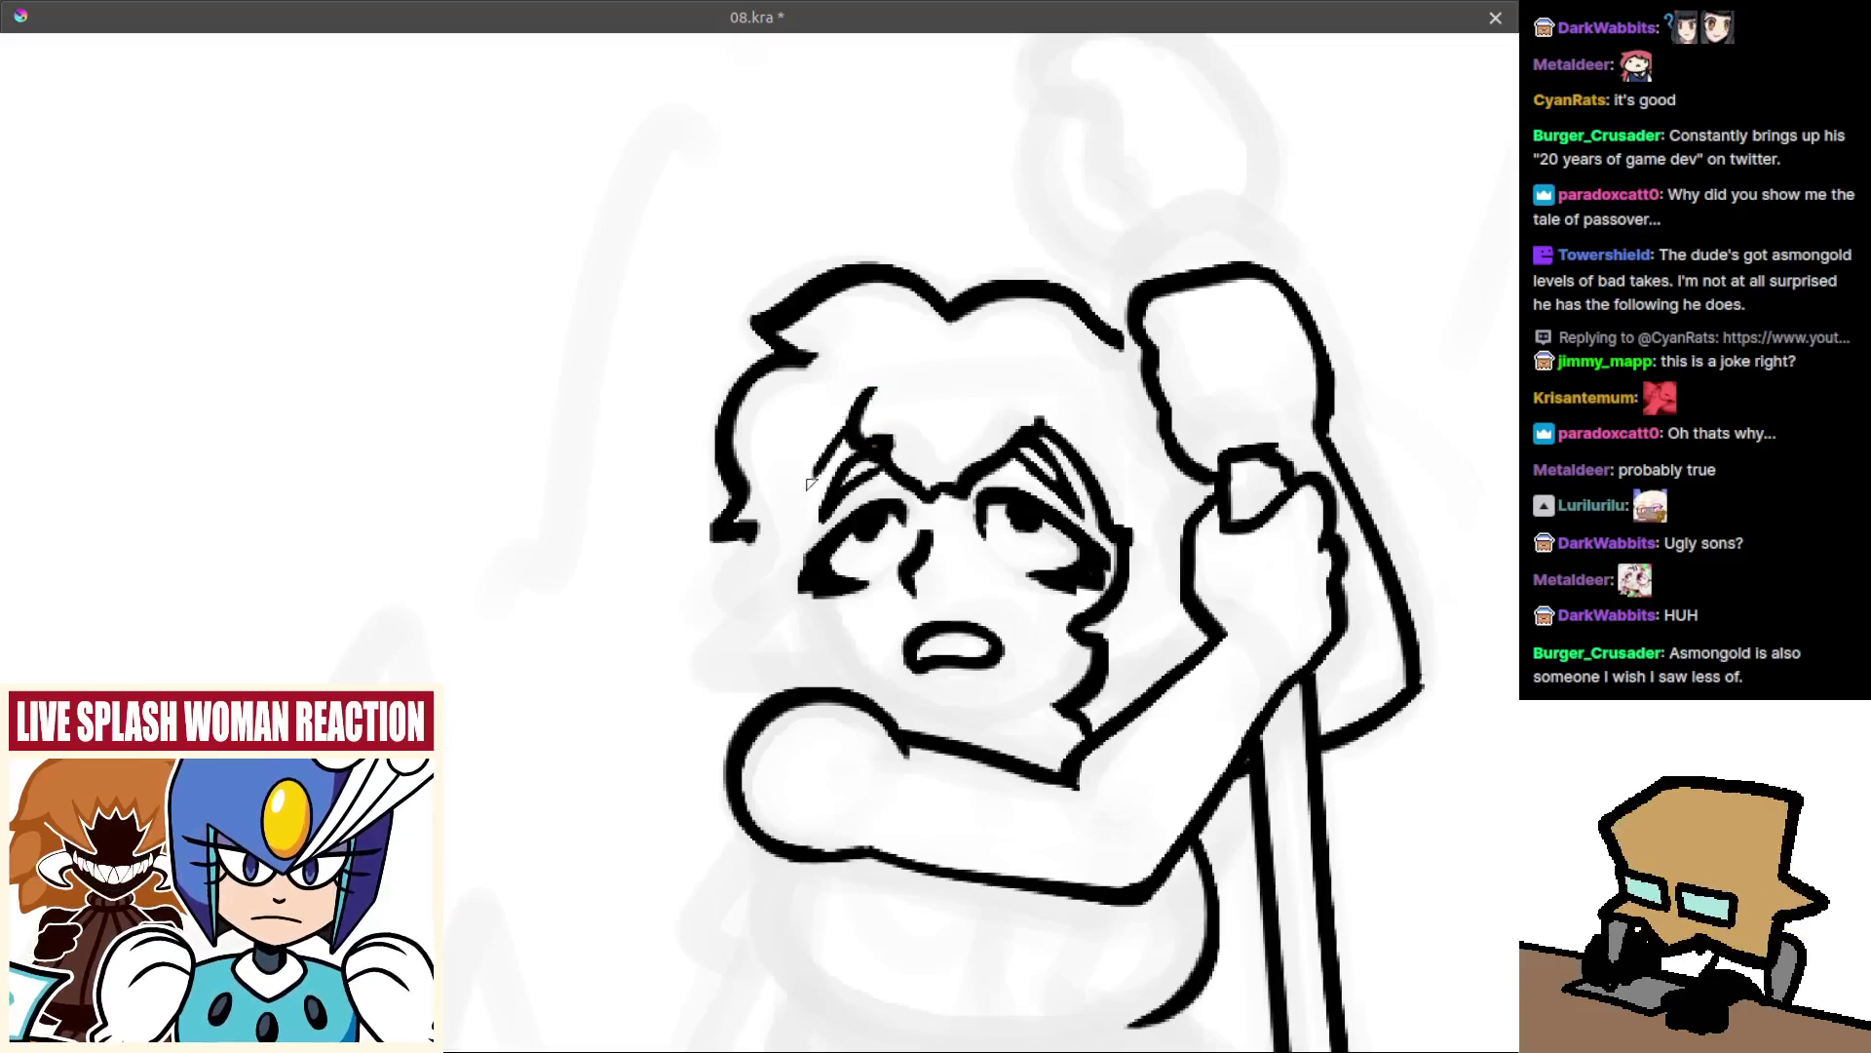
pyautogui.moveTo(850, 429)
pyautogui.mouseDown()
pyautogui.moveTo(800, 480)
pyautogui.moveTo(830, 433)
pyautogui.moveTo(786, 534)
pyautogui.moveTo(832, 433)
pyautogui.moveTo(802, 551)
pyautogui.mouseUp()
pyautogui.hotkey('ctrl', 'z')
pyautogui.hotkey('ctrl', 'z')
pyautogui.hotkey('ctrl', 'z')
pyautogui.hotkey('ctrl', 'z')
pyautogui.moveTo(846, 429); pyautogui.dragTo(787, 571)
pyautogui.hotkey('ctrl', 'z')
pyautogui.moveTo(850, 436)
pyautogui.mouseDown()
pyautogui.moveTo(797, 557)
pyautogui.moveTo(796, 604)
pyautogui.moveTo(820, 621)
pyautogui.mouseUp()
pyautogui.hotkey('ctrl', 'z')
pyautogui.hotkey('ctrl', 'z')
pyautogui.moveTo(792, 557)
pyautogui.mouseDown()
pyautogui.moveTo(828, 611)
pyautogui.moveTo(801, 710)
pyautogui.mouseUp()
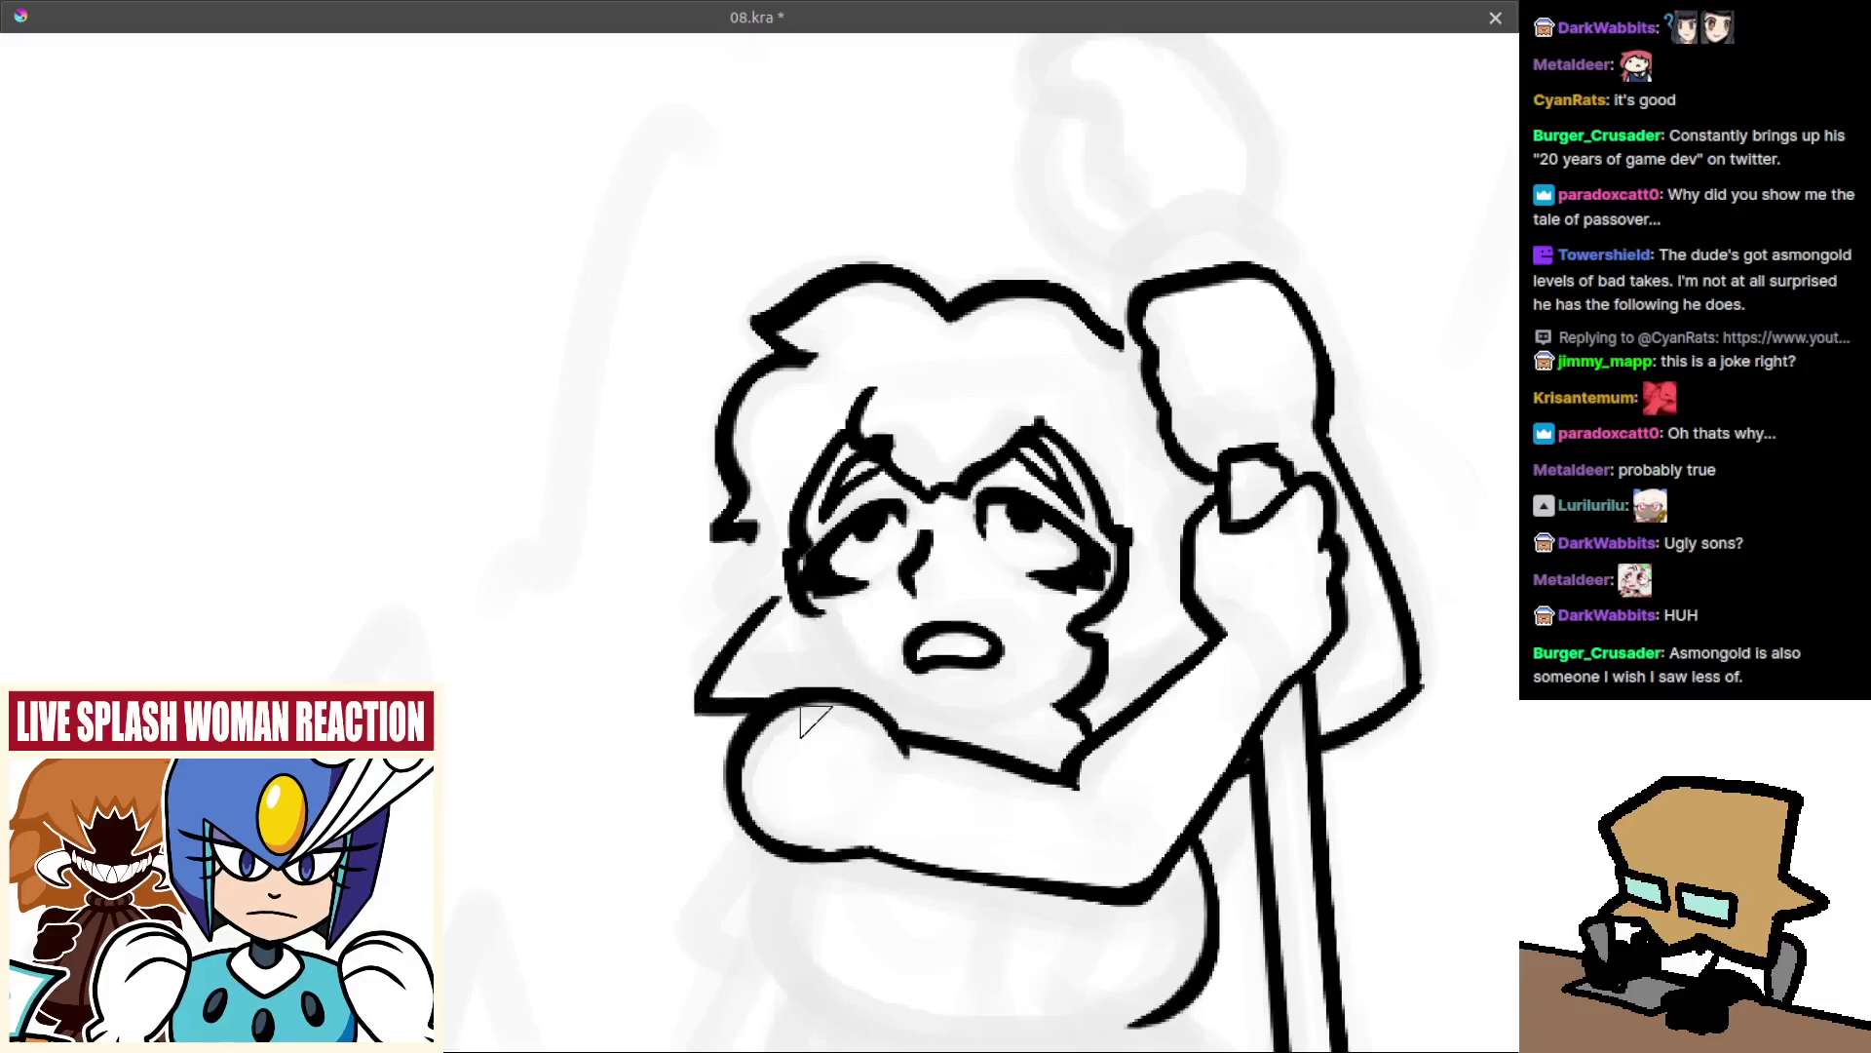
# Extend the back hair from its jagged tip down to the ear and ink the ear's upper edge out to a point.
pyautogui.press('m')
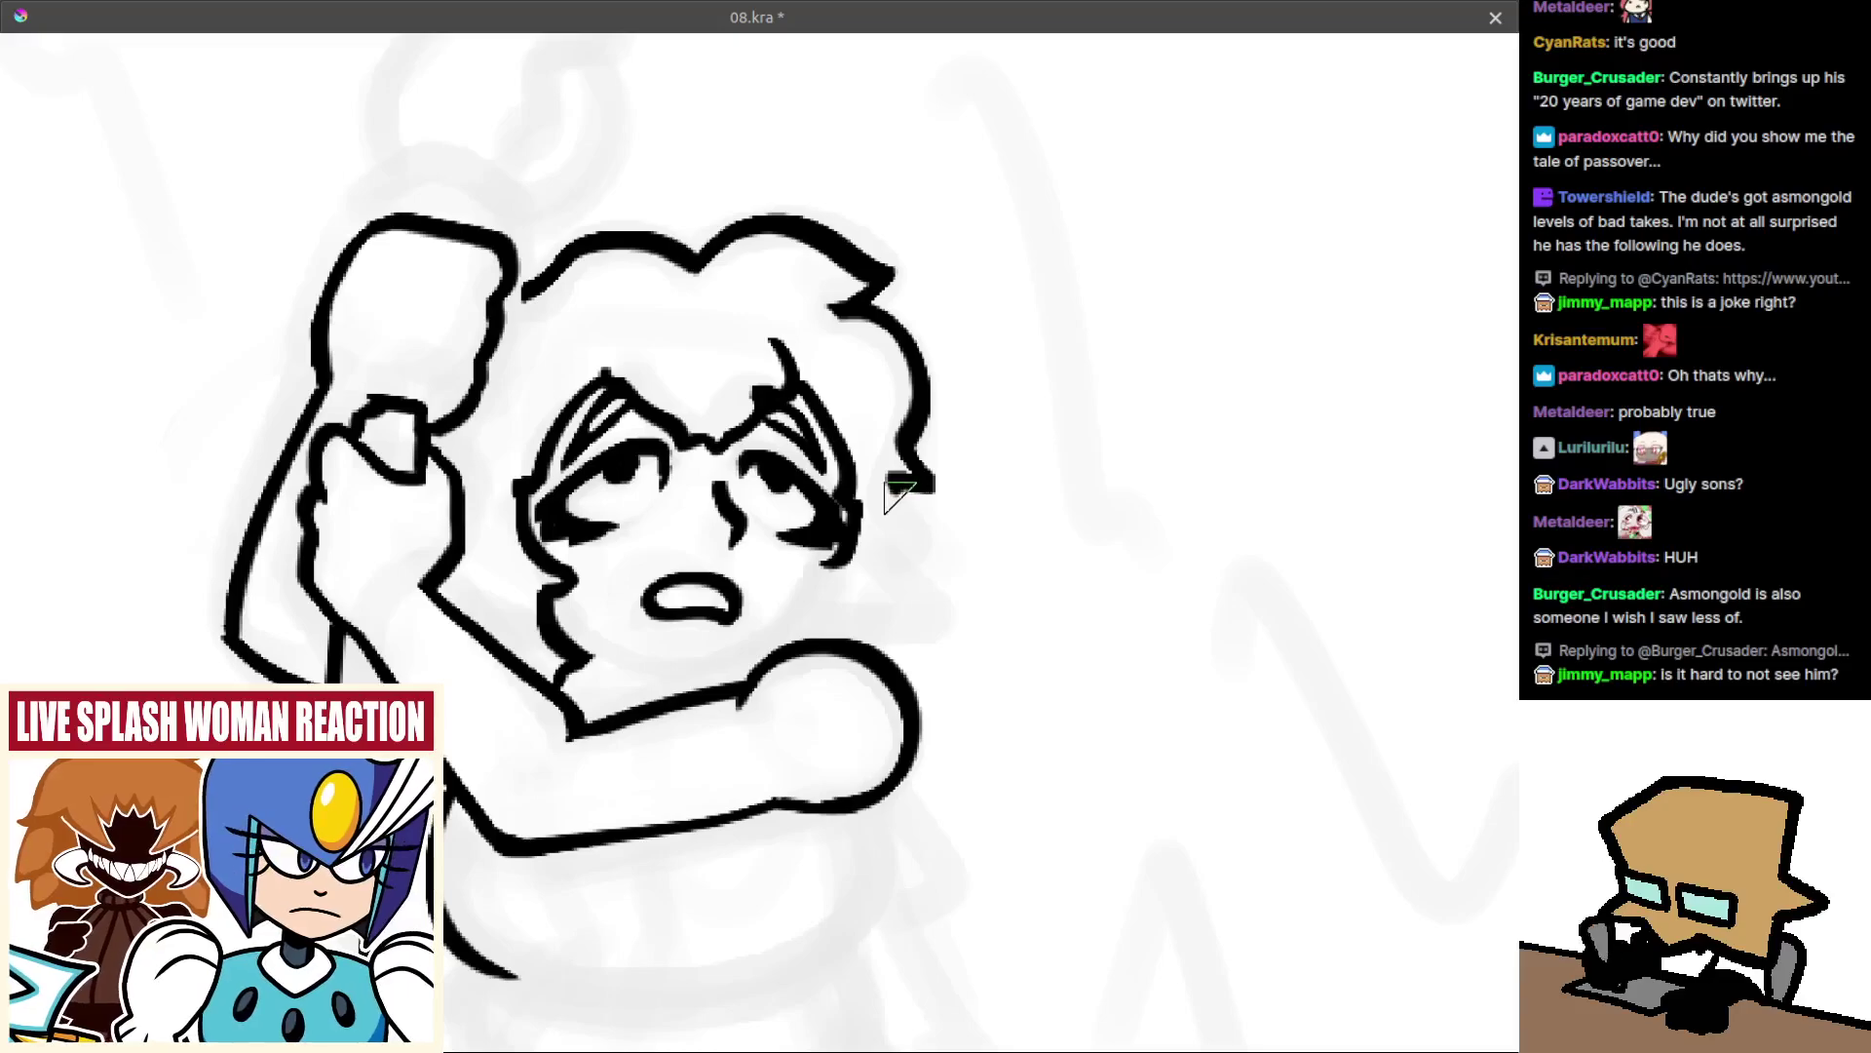
pyautogui.moveTo(908, 492); pyautogui.dragTo(895, 572)
pyautogui.hotkey('ctrl', 'z')
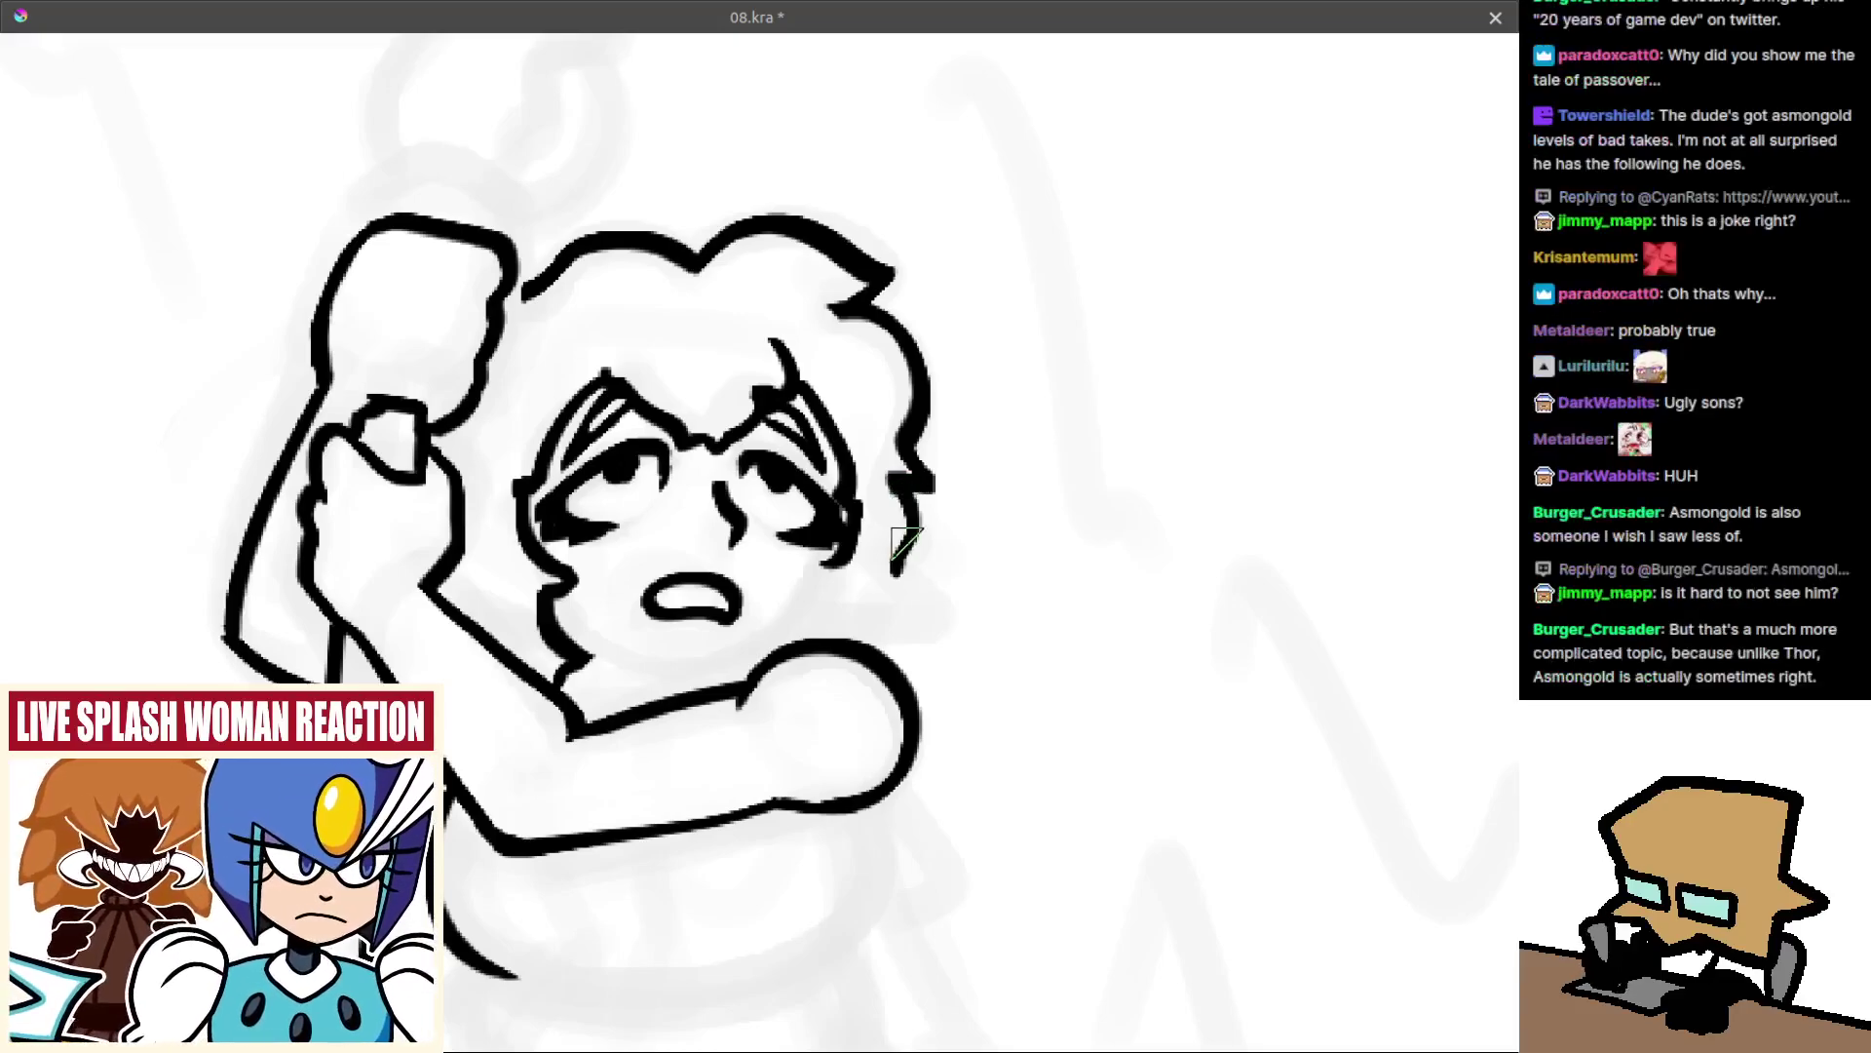
pyautogui.hotkey('ctrl', 'z')
pyautogui.hotkey('ctrl', 'z')
pyautogui.moveTo(898, 487)
pyautogui.mouseDown()
pyautogui.moveTo(906, 581)
pyautogui.moveTo(855, 650)
pyautogui.moveTo(898, 608)
pyautogui.moveTo(941, 622)
pyautogui.mouseUp()
pyautogui.hotkey('ctrl', 'z')
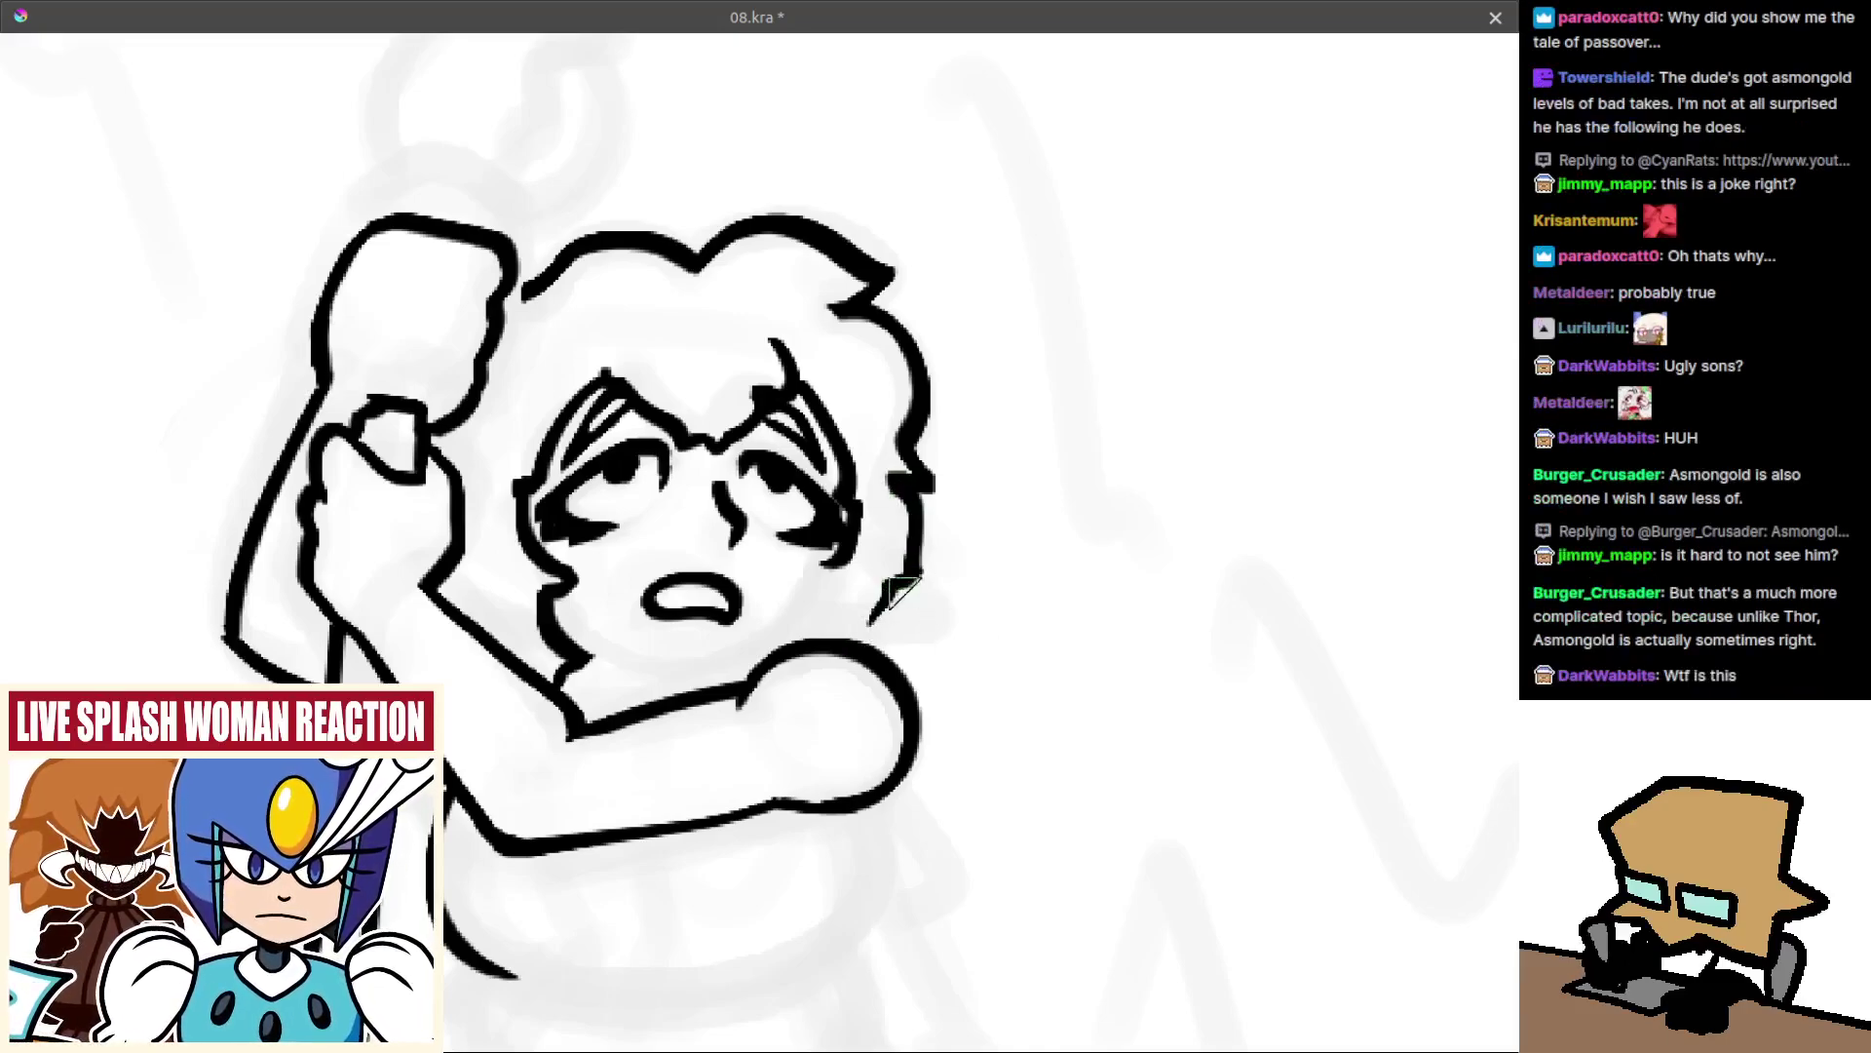
pyautogui.hotkey('ctrl', 'z')
pyautogui.moveTo(856, 531)
pyautogui.mouseDown()
pyautogui.moveTo(919, 595)
pyautogui.moveTo(890, 571)
pyautogui.moveTo(865, 580)
pyautogui.moveTo(897, 557)
pyautogui.mouseUp()
pyautogui.hotkey('ctrl', 'z')
pyautogui.hotkey('ctrl', 'z')
pyautogui.hotkey('ctrl', 'z')
pyautogui.moveTo(895, 490)
pyautogui.mouseDown()
pyautogui.moveTo(898, 554)
pyautogui.moveTo(911, 498)
pyautogui.moveTo(898, 525)
pyautogui.moveTo(914, 500)
pyautogui.moveTo(923, 547)
pyautogui.moveTo(896, 581)
pyautogui.moveTo(970, 643)
pyautogui.mouseUp()
pyautogui.hotkey('ctrl', 'z')
pyautogui.hotkey('ctrl', 'z')
pyautogui.hotkey('ctrl', 'z')
pyautogui.hotkey('ctrl', 'z')
pyautogui.moveTo(914, 495)
pyautogui.mouseDown()
pyautogui.moveTo(927, 583)
pyautogui.moveTo(970, 627)
pyautogui.mouseUp()
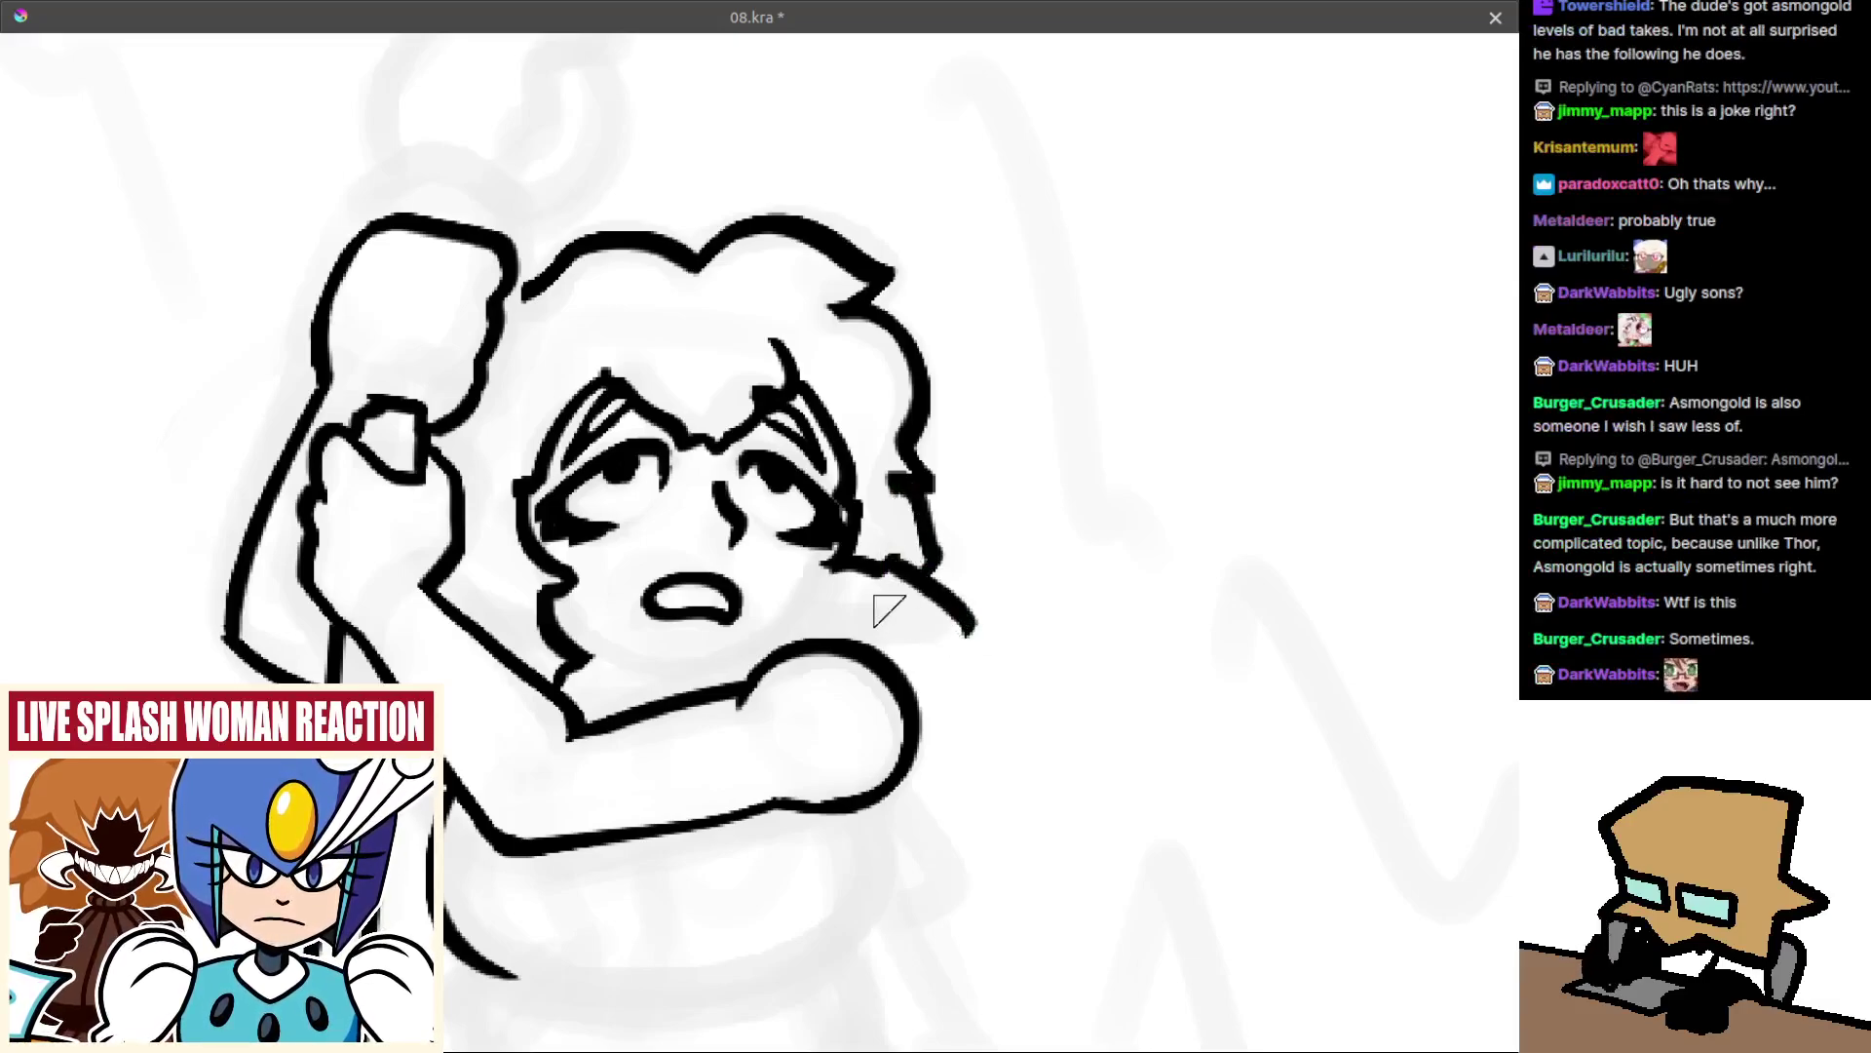
# Ink the pointed ear's lower edge from its tip back toward the cheek, above the shoulder.
pyautogui.press('m')
pyautogui.moveTo(831, 504)
pyautogui.mouseDown()
pyautogui.moveTo(957, 475)
pyautogui.moveTo(909, 351)
pyautogui.mouseUp()
pyautogui.hotkey('ctrl', 'z')
pyautogui.moveTo(753, 536)
pyautogui.mouseDown()
pyautogui.moveTo(725, 590)
pyautogui.moveTo(729, 643)
pyautogui.mouseUp()
pyautogui.hotkey('ctrl', 'z')
pyautogui.hotkey('ctrl', 'z')
pyautogui.moveTo(752, 534)
pyautogui.mouseDown()
pyautogui.moveTo(733, 633)
pyautogui.moveTo(817, 585)
pyautogui.mouseUp()
pyautogui.moveTo(746, 644); pyautogui.dragTo(858, 545)
pyautogui.hotkey('ctrl', 'z')
pyautogui.press('5')
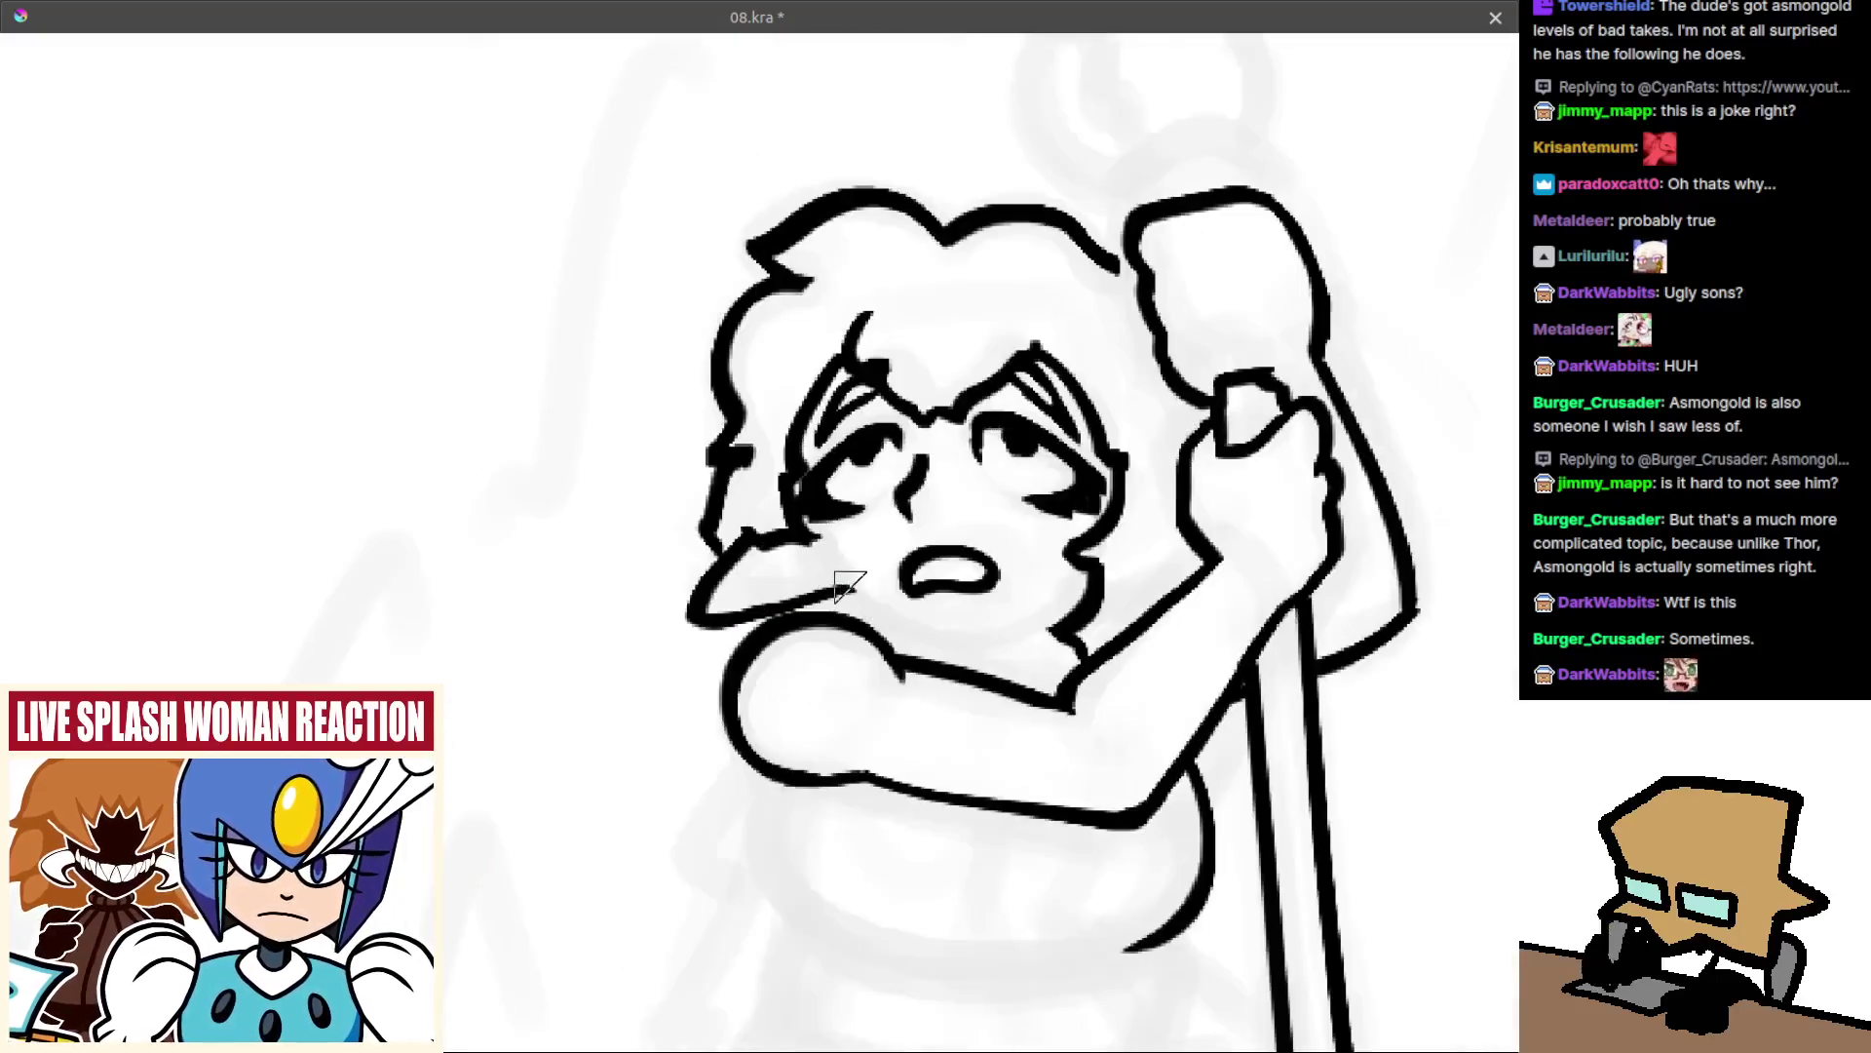
# Ink short fold lines inside the pointed ear.
pyautogui.press('m')
pyautogui.moveTo(767, 585)
pyautogui.mouseDown()
pyautogui.moveTo(835, 601)
pyautogui.moveTo(951, 567)
pyautogui.moveTo(1009, 609)
pyautogui.mouseUp()
pyautogui.hotkey('ctrl', 'z')
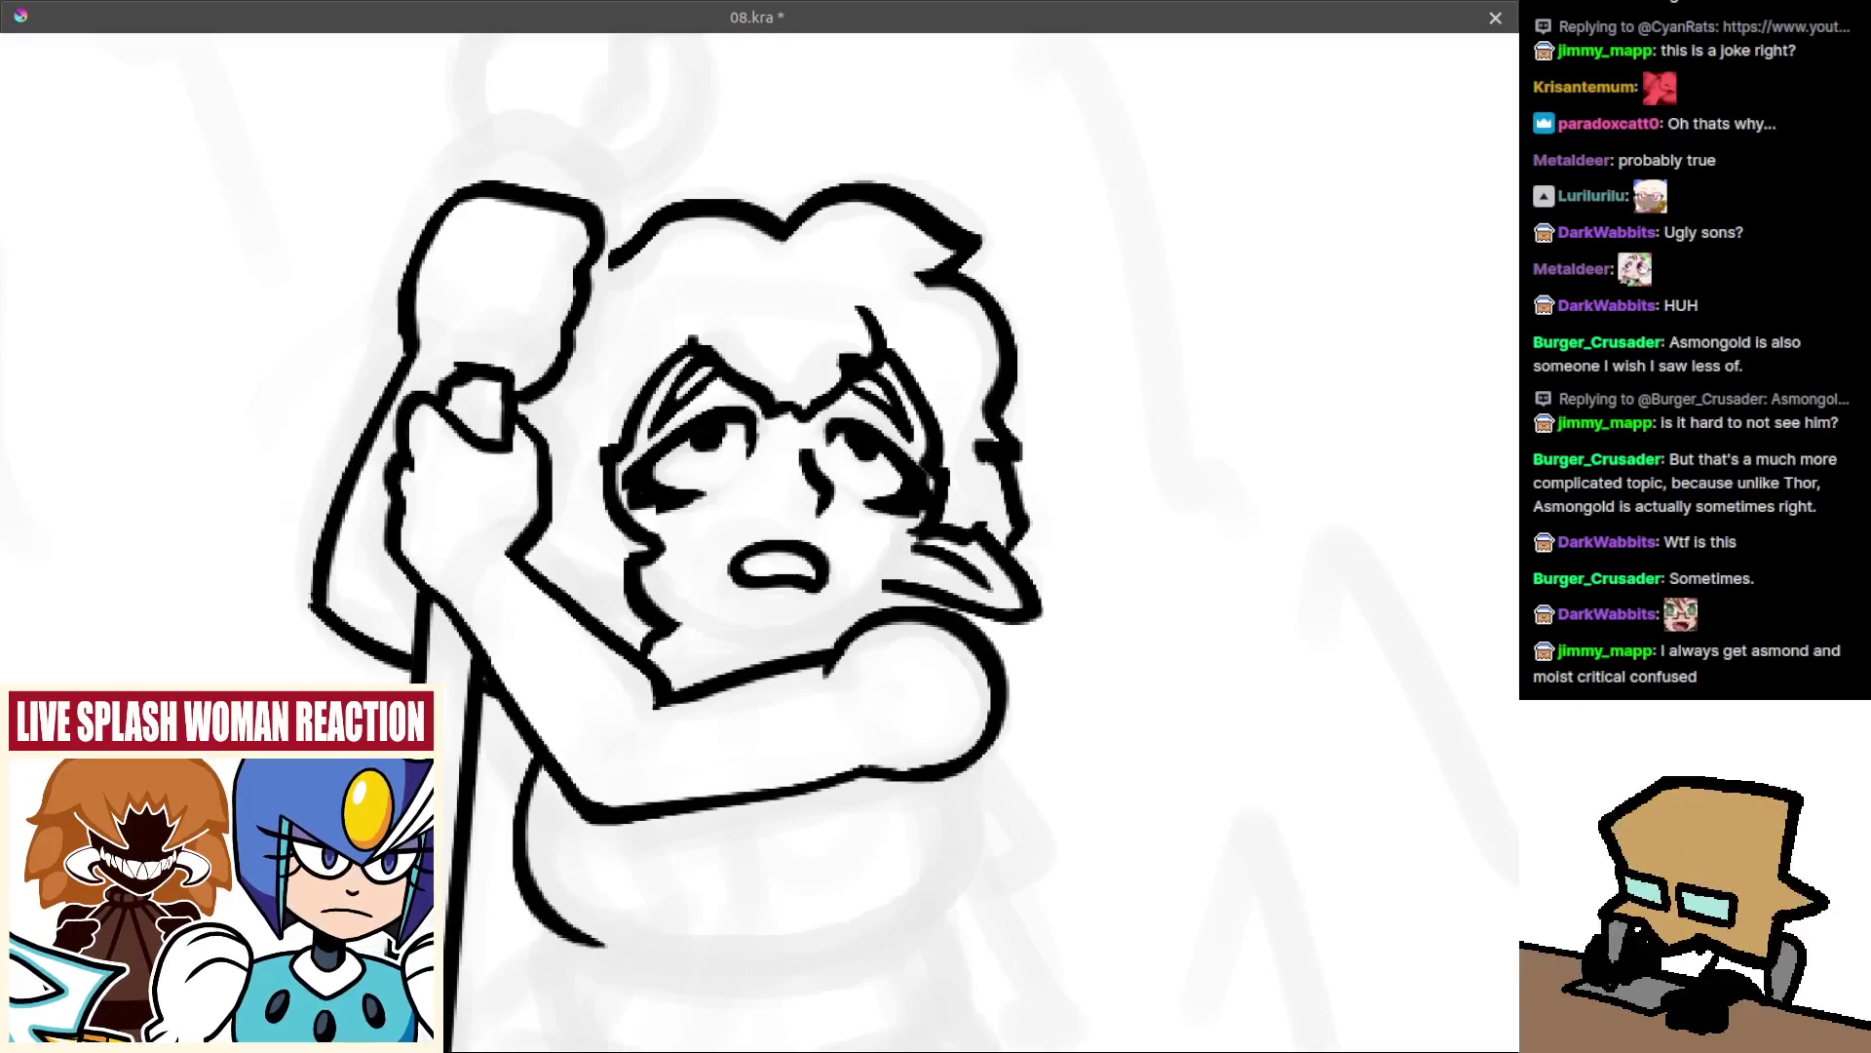
pyautogui.moveTo(736, 626); pyautogui.dragTo(793, 612)
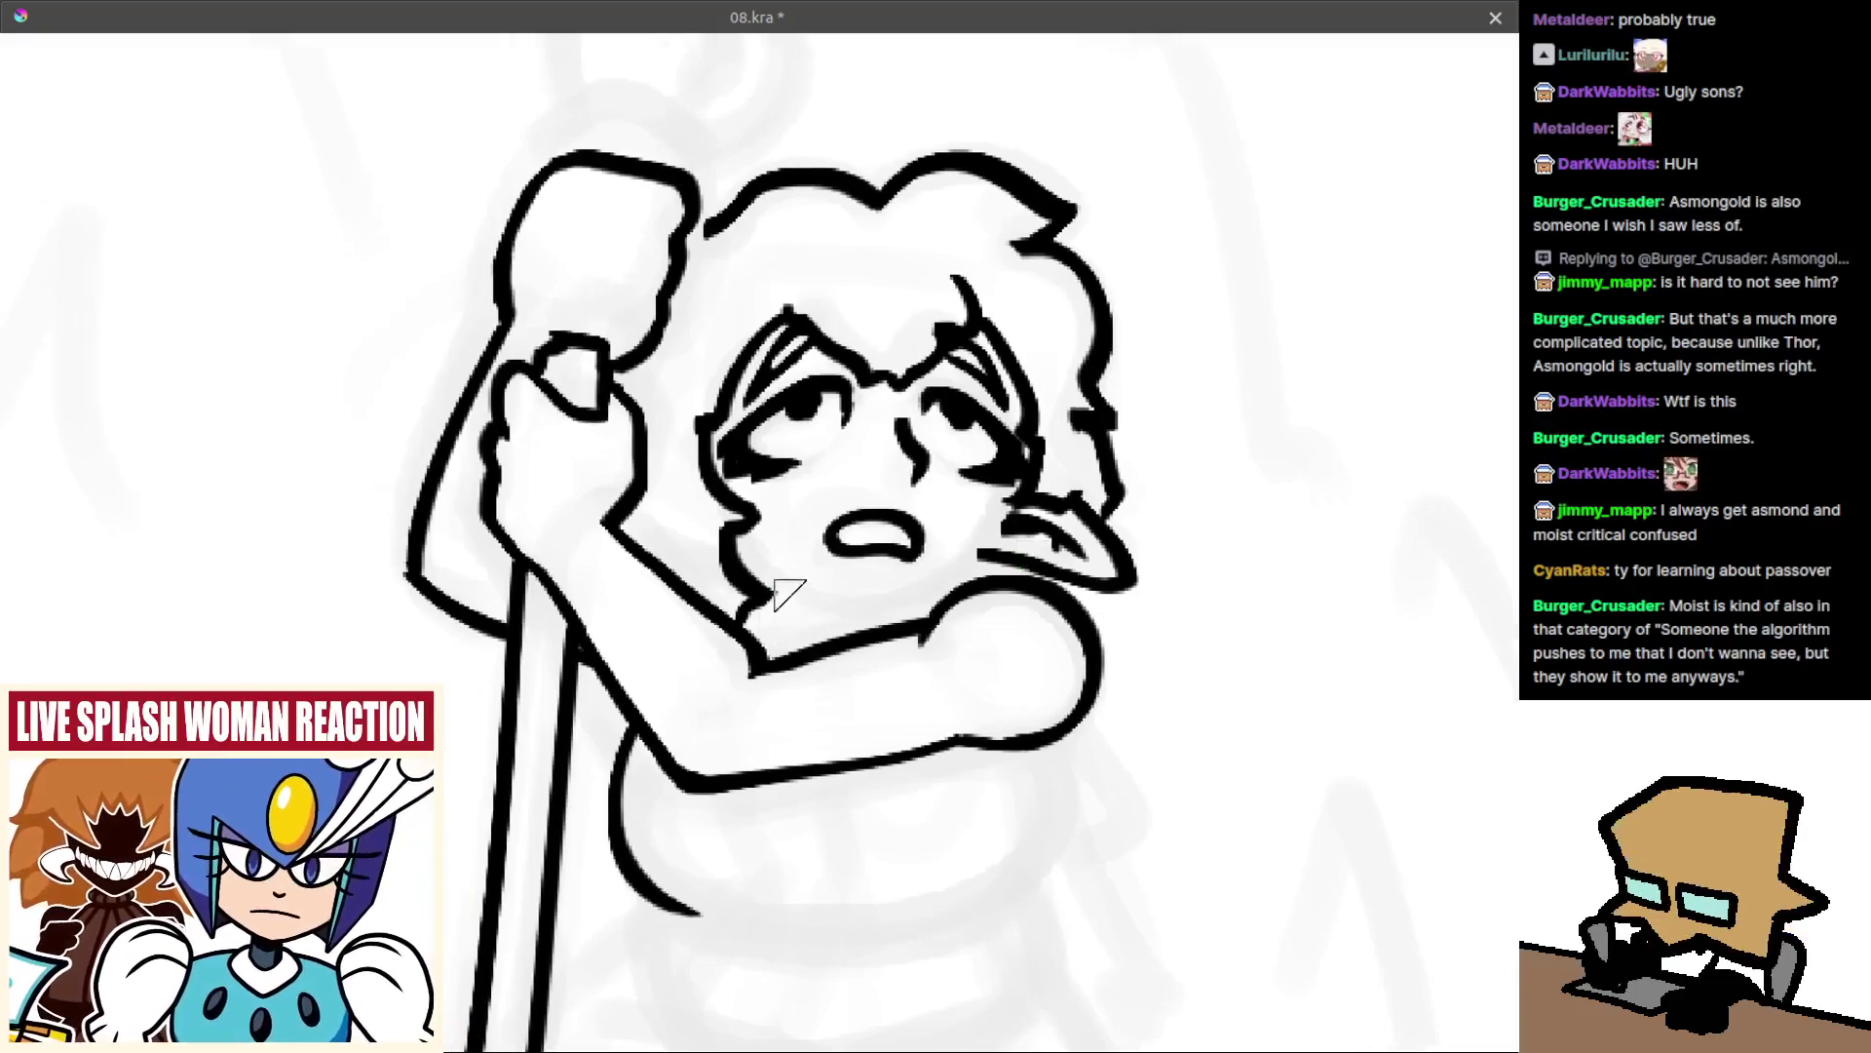
# Ink the jawline from beside the ear to the chin and add a short neck line down to the arm.
pyautogui.press('m')
pyautogui.moveTo(706, 594); pyautogui.dragTo(818, 588)
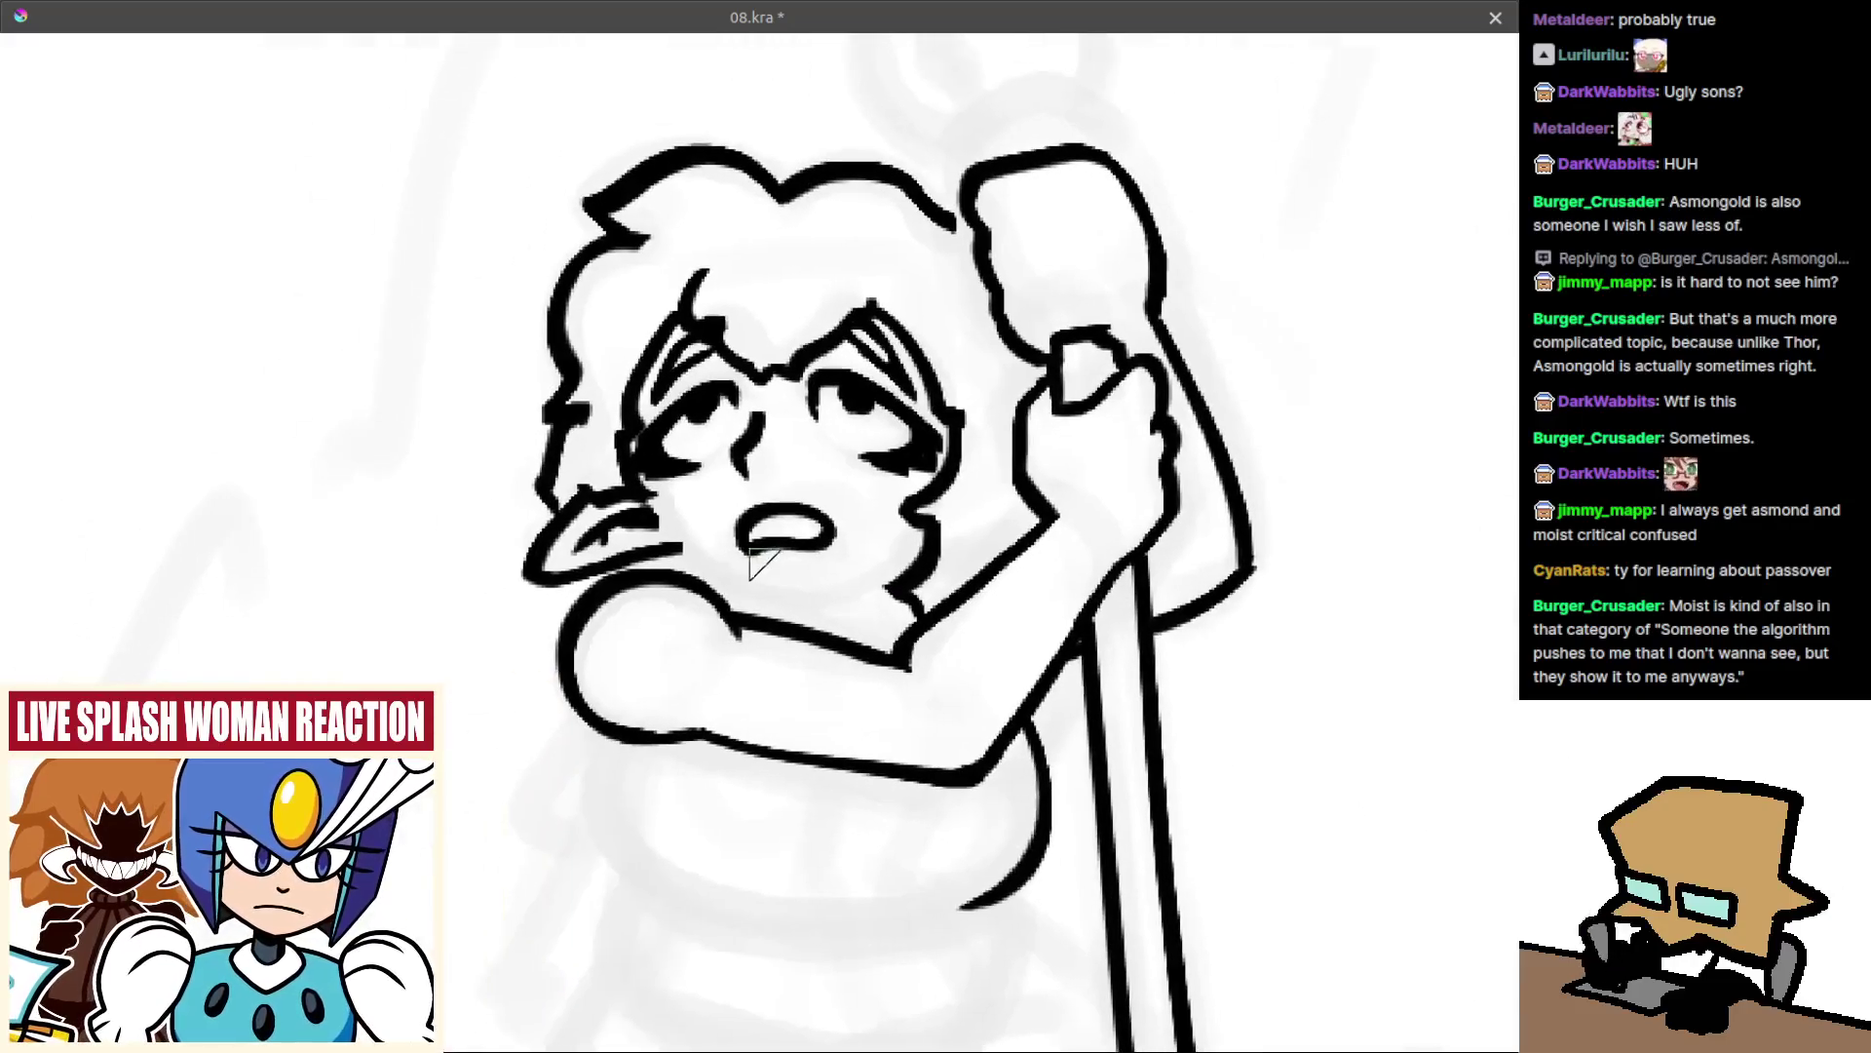
pyautogui.moveTo(655, 525); pyautogui.dragTo(694, 571)
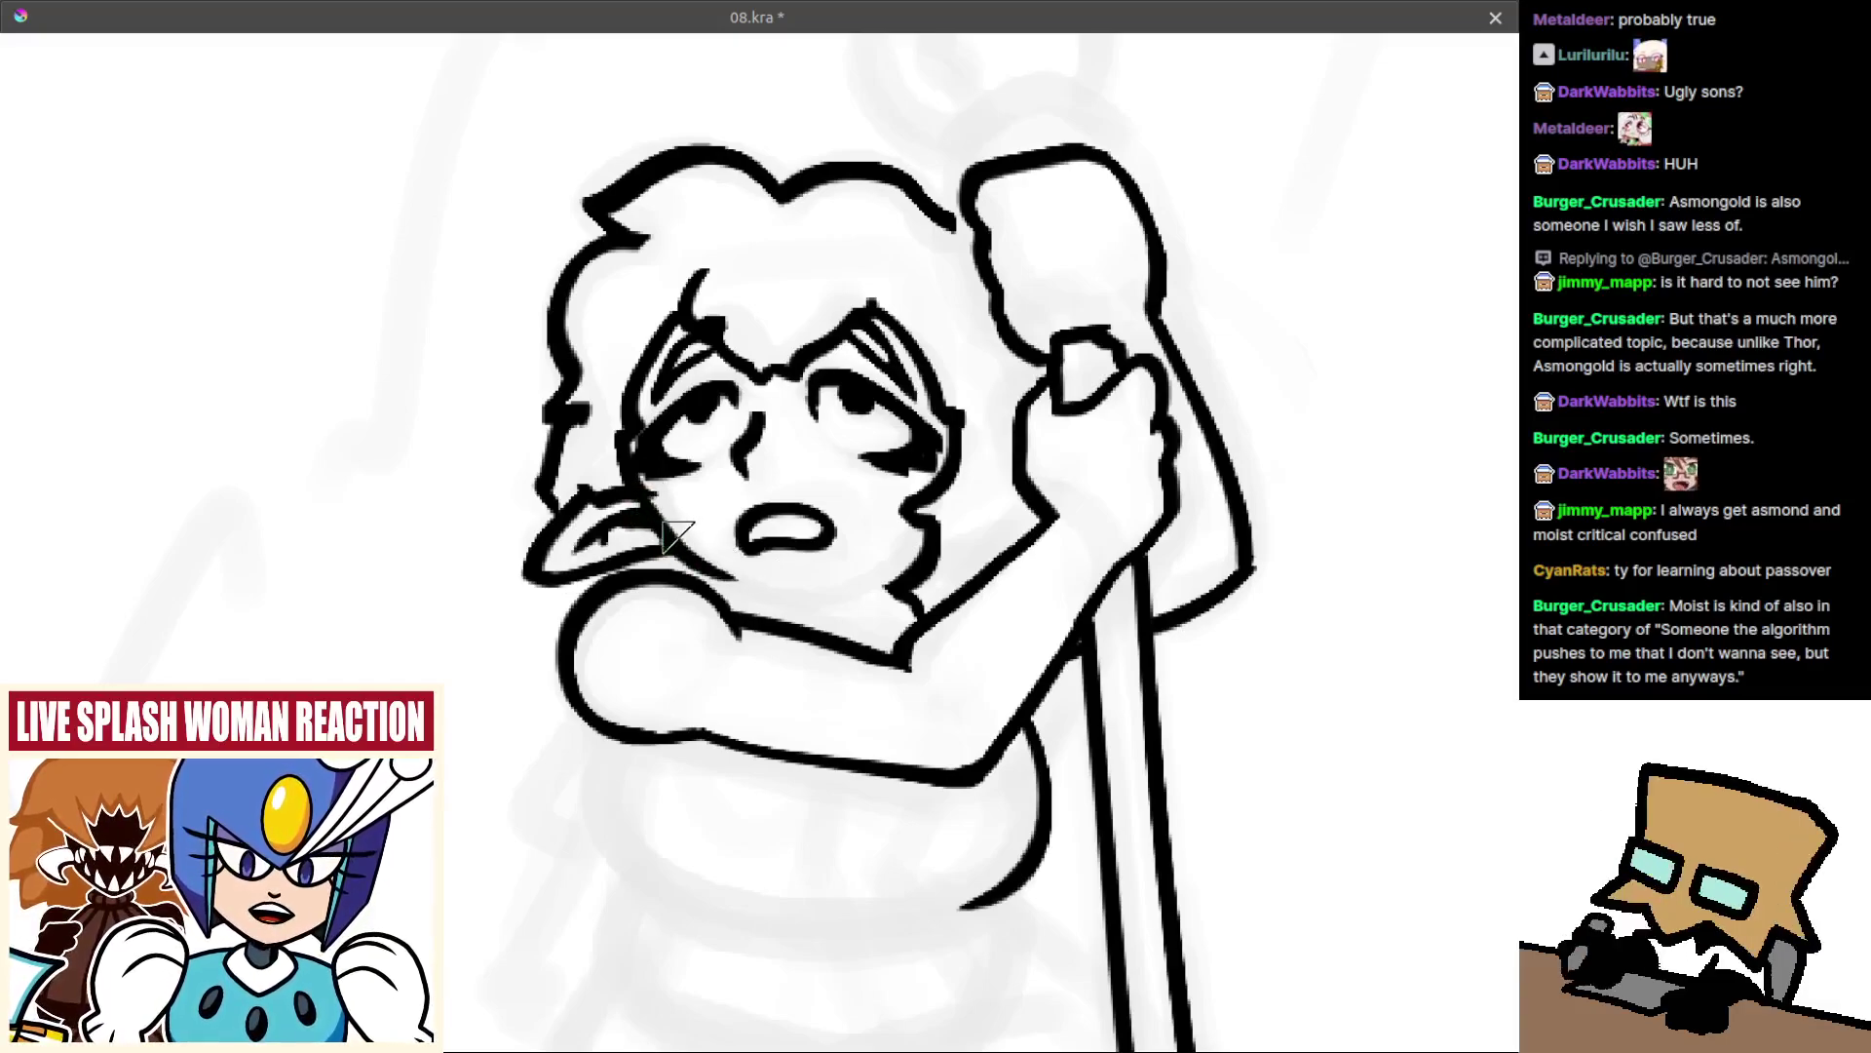
pyautogui.press('m')
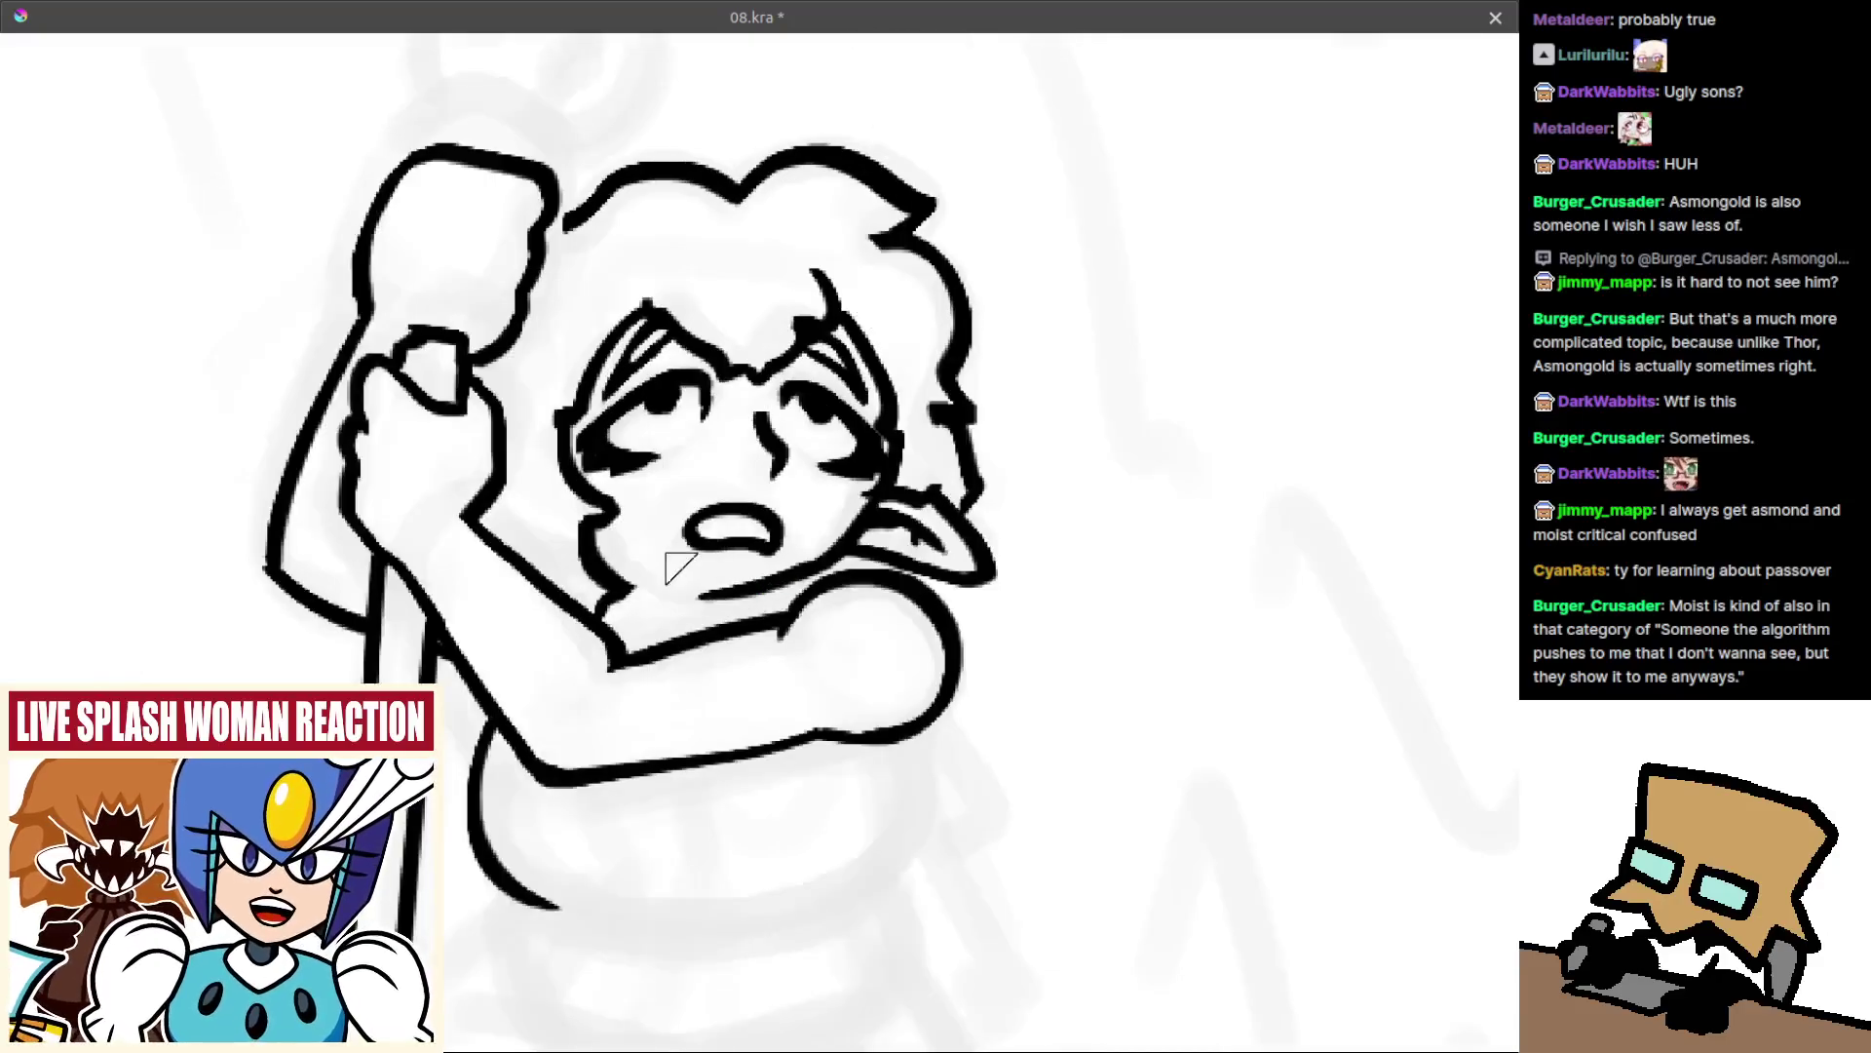
pyautogui.moveTo(691, 520)
pyautogui.mouseDown()
pyautogui.moveTo(810, 573)
pyautogui.moveTo(750, 565)
pyautogui.mouseUp()
pyautogui.press('4')
pyautogui.press('4')
pyautogui.press('4')
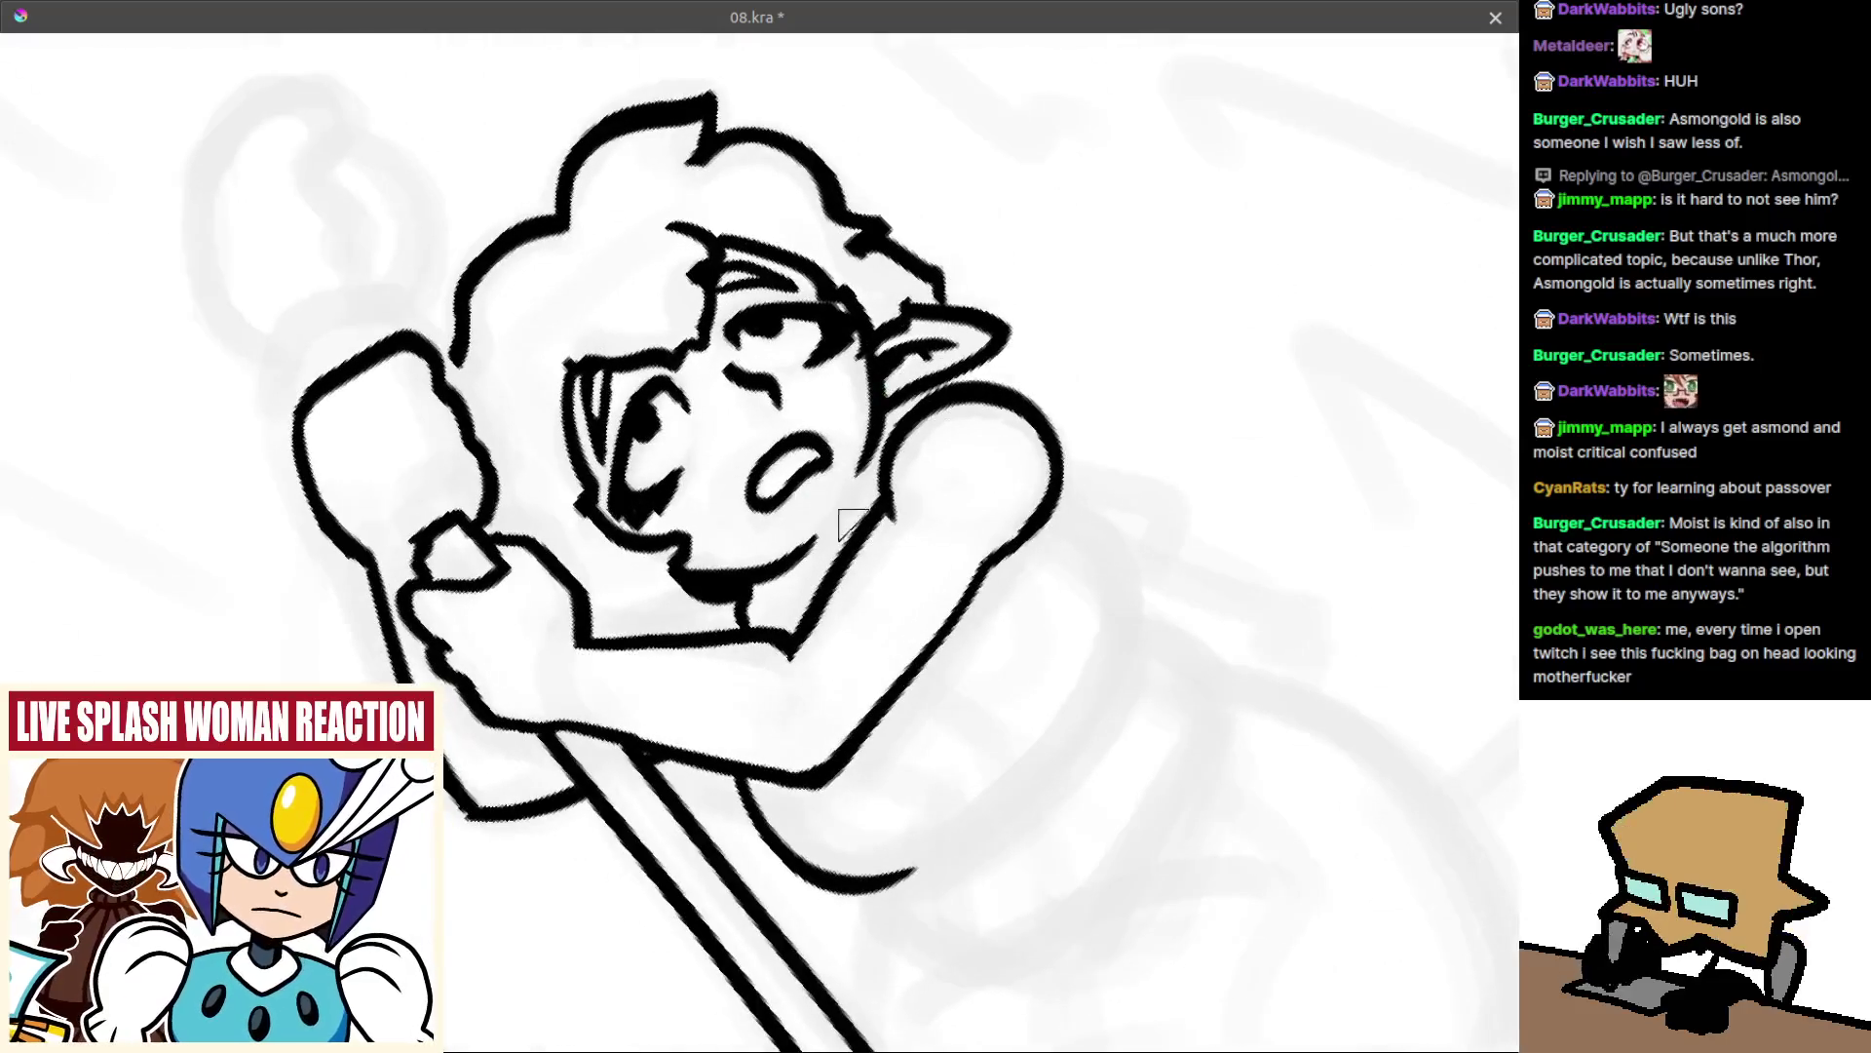
pyautogui.moveTo(729, 555); pyautogui.dragTo(872, 528)
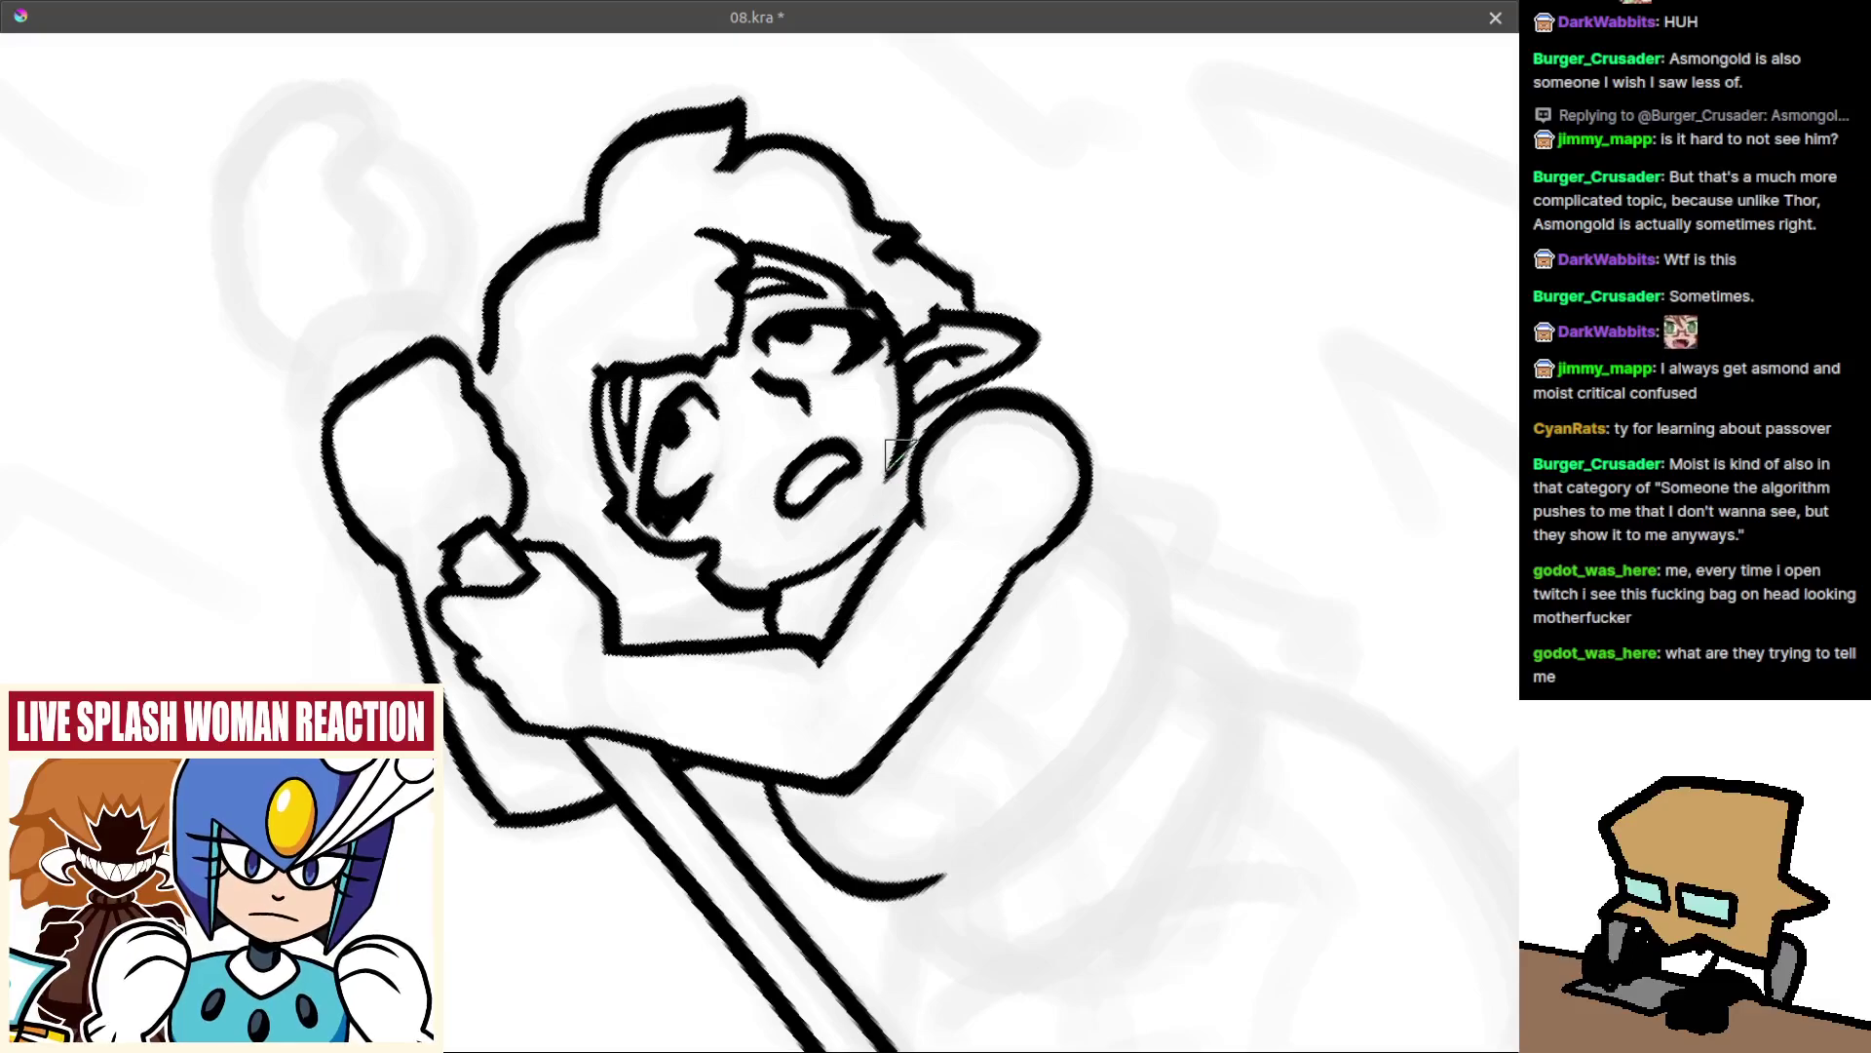
# Rework the chin line beneath the mouth, undoing and redrawing strokes to join the jaw to the cheek hair.
pyautogui.press('5')
pyautogui.press('m')
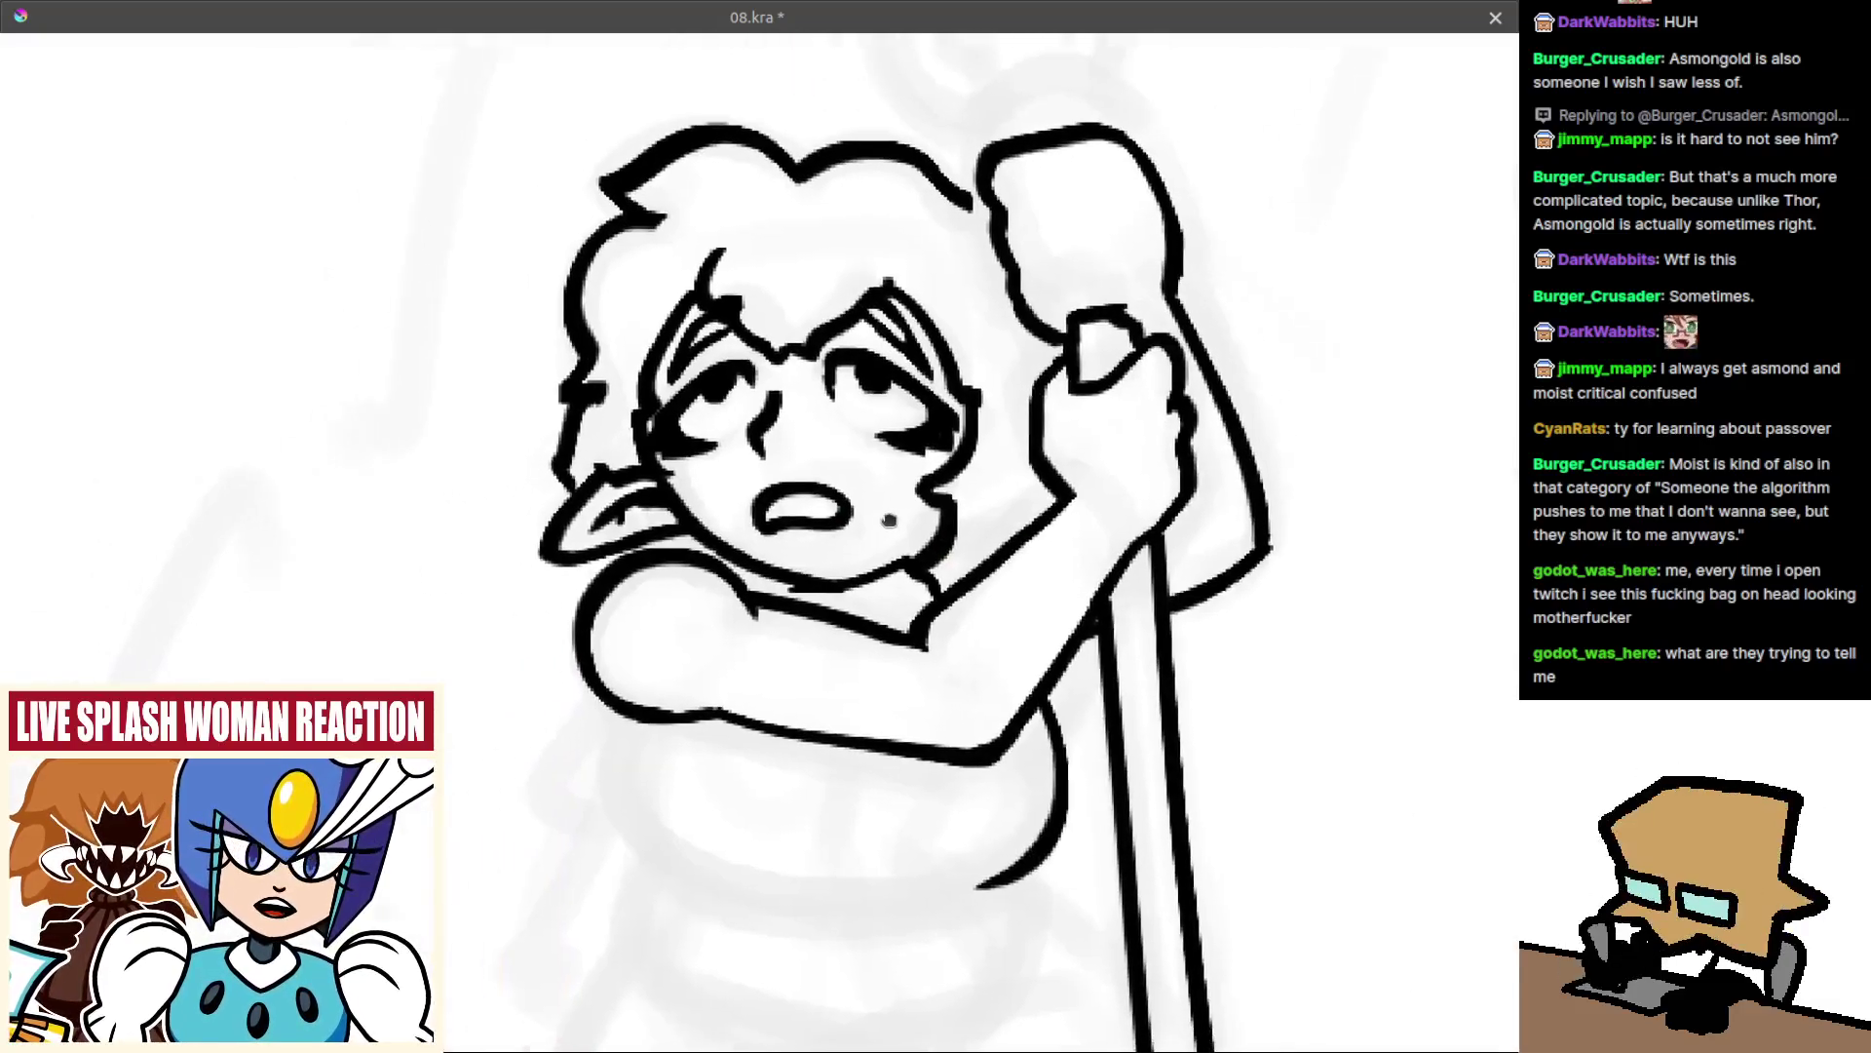
pyautogui.hotkey('ctrl', 'z')
pyautogui.hotkey('ctrl', 'z')
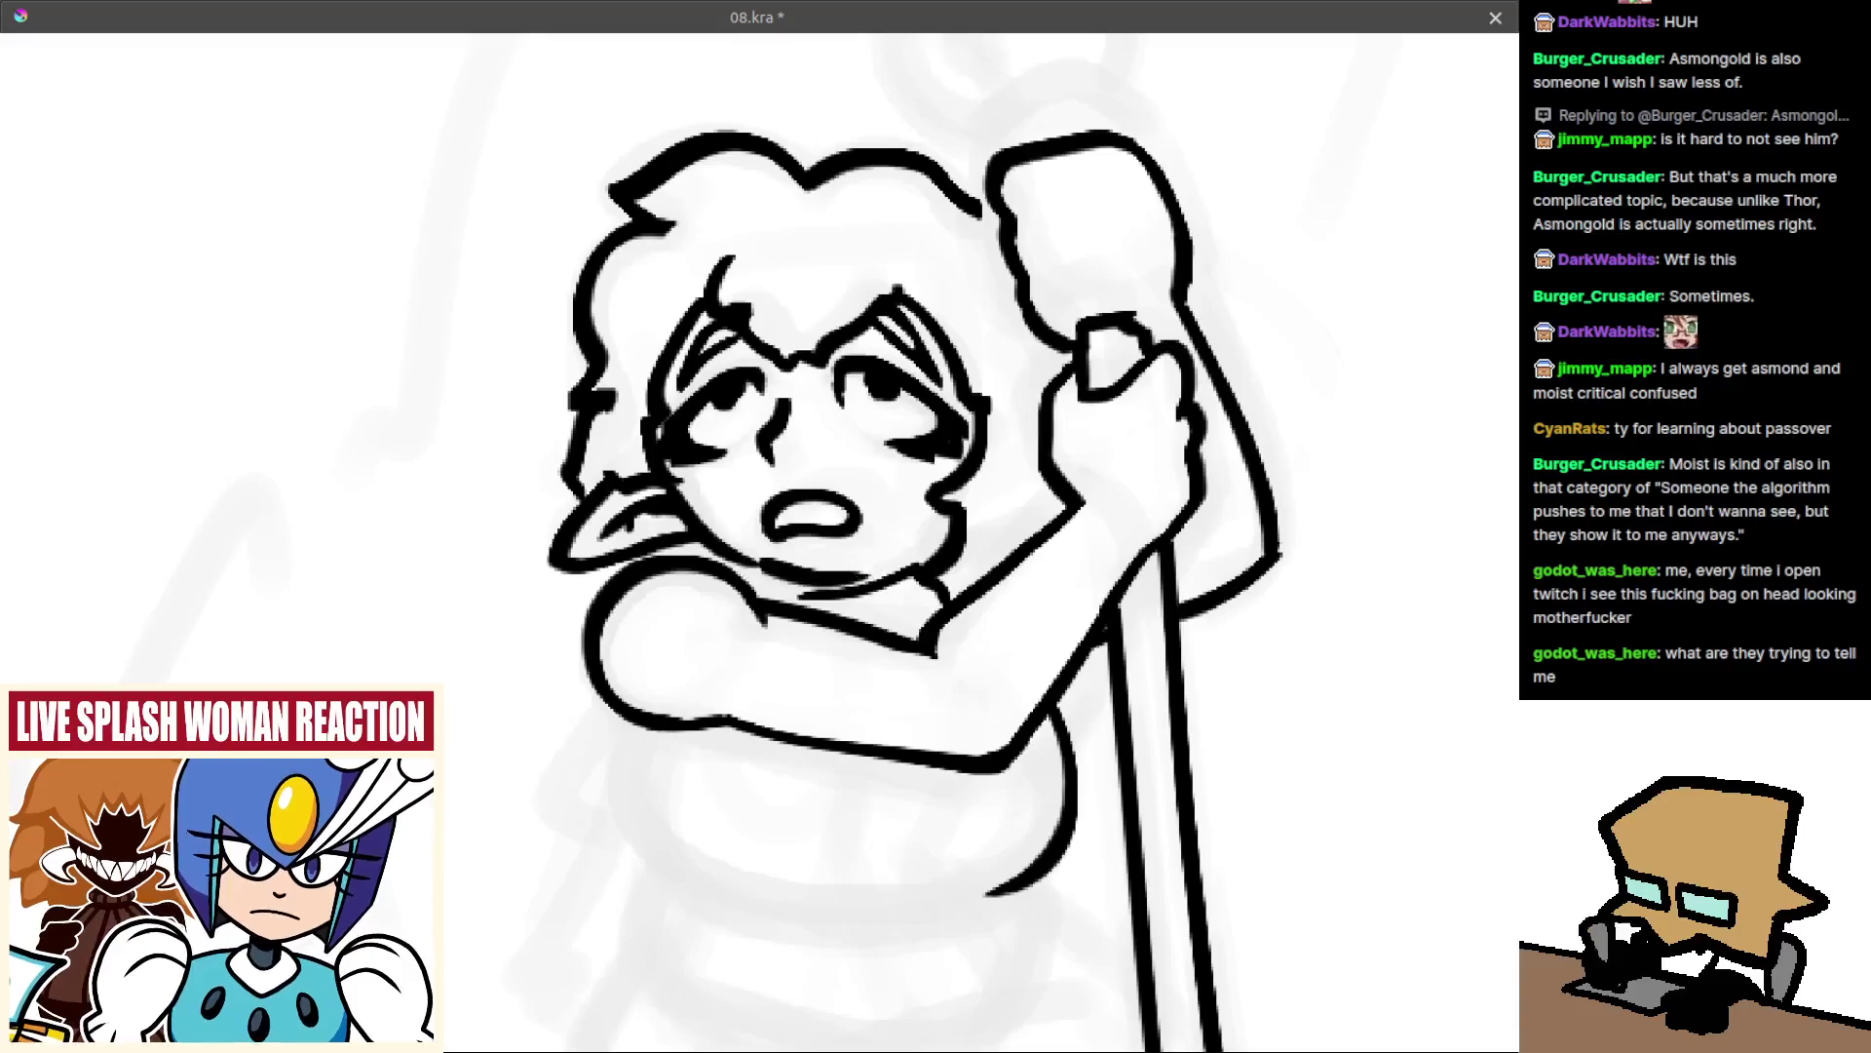
pyautogui.scroll(-4, 848, 545)
pyautogui.scroll(5, 885, 458)
pyautogui.moveTo(809, 458)
pyautogui.mouseDown()
pyautogui.moveTo(806, 493)
pyautogui.moveTo(862, 540)
pyautogui.mouseUp()
pyautogui.hotkey('ctrl', 'z')
pyautogui.hotkey('ctrl', 'z')
pyautogui.moveTo(803, 458); pyautogui.dragTo(891, 552)
pyautogui.moveTo(751, 510)
pyautogui.mouseDown()
pyautogui.moveTo(837, 501)
pyautogui.moveTo(731, 555)
pyautogui.moveTo(762, 527)
pyautogui.mouseUp()
pyautogui.hotkey('ctrl', 'z')
pyautogui.moveTo(793, 388)
pyautogui.mouseDown()
pyautogui.moveTo(742, 488)
pyautogui.moveTo(775, 560)
pyautogui.mouseUp()
# Examine the face and overall figure at several zoom levels in both normal and mirrored views.
pyautogui.scroll(-3, 774, 561)
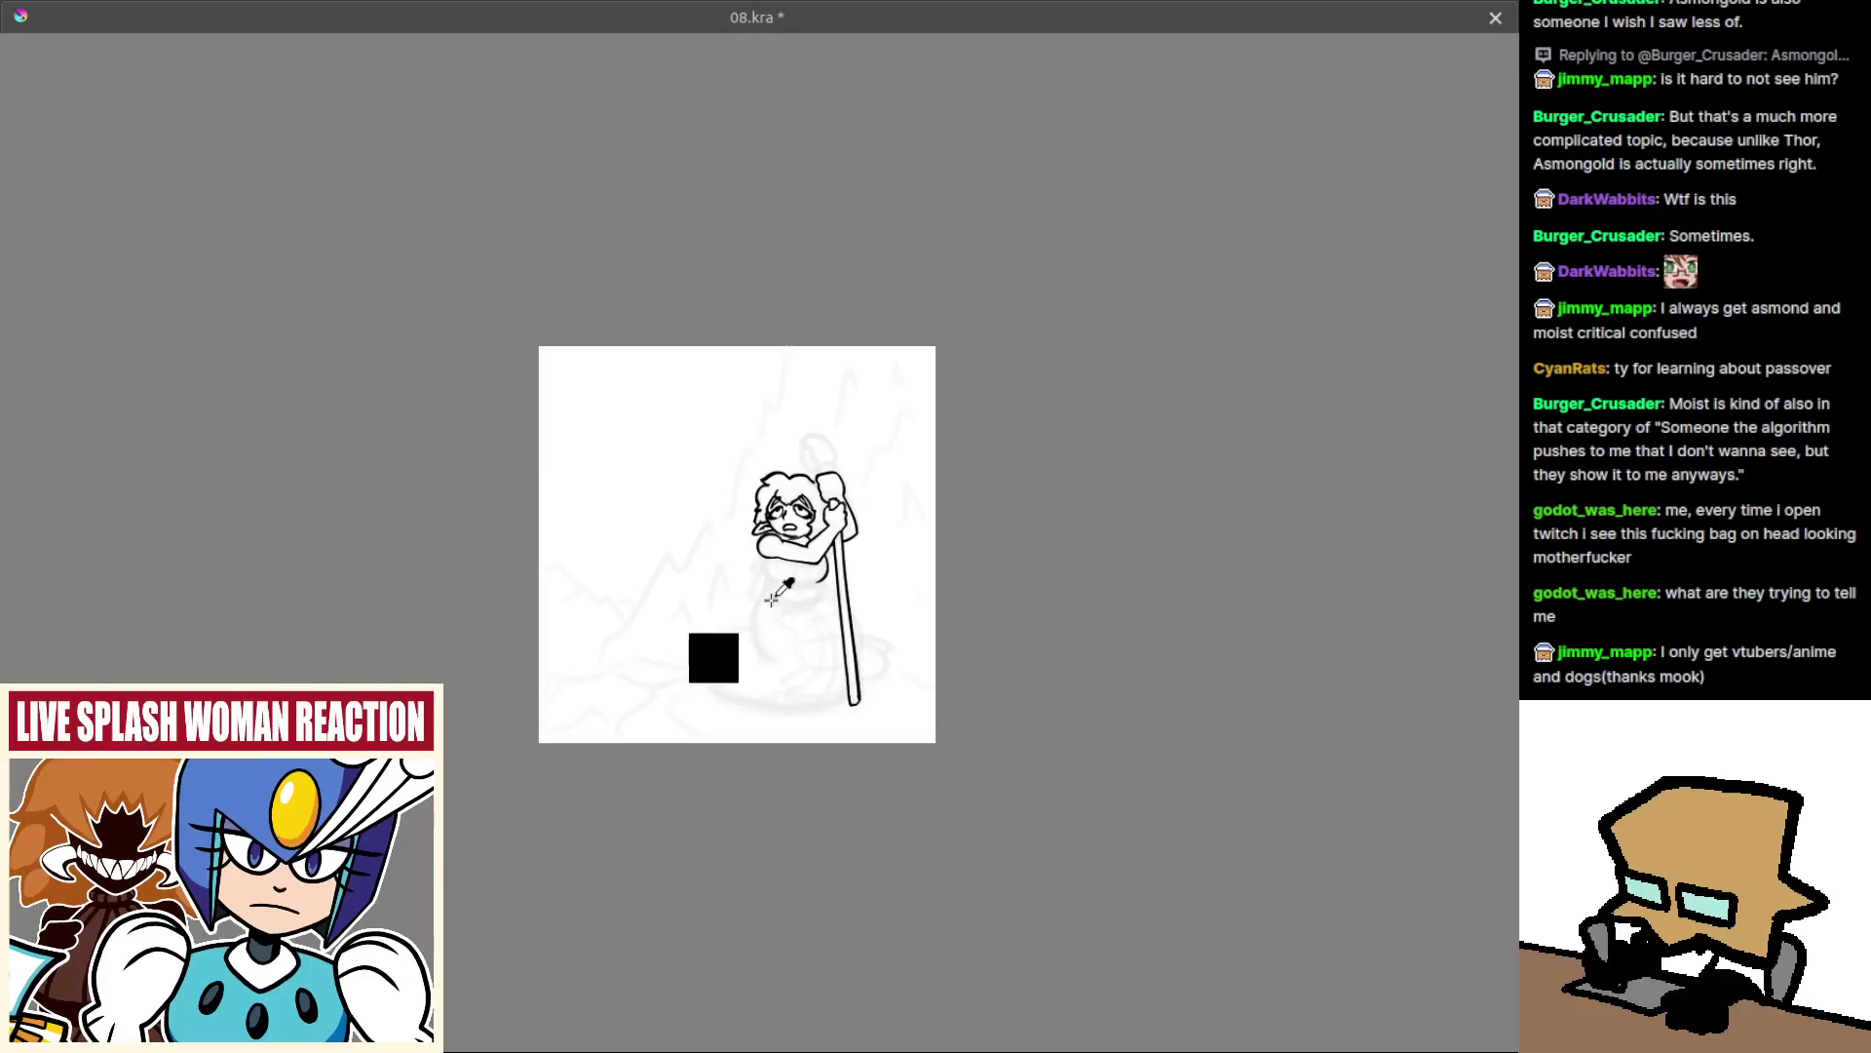
pyautogui.scroll(5, 710, 660)
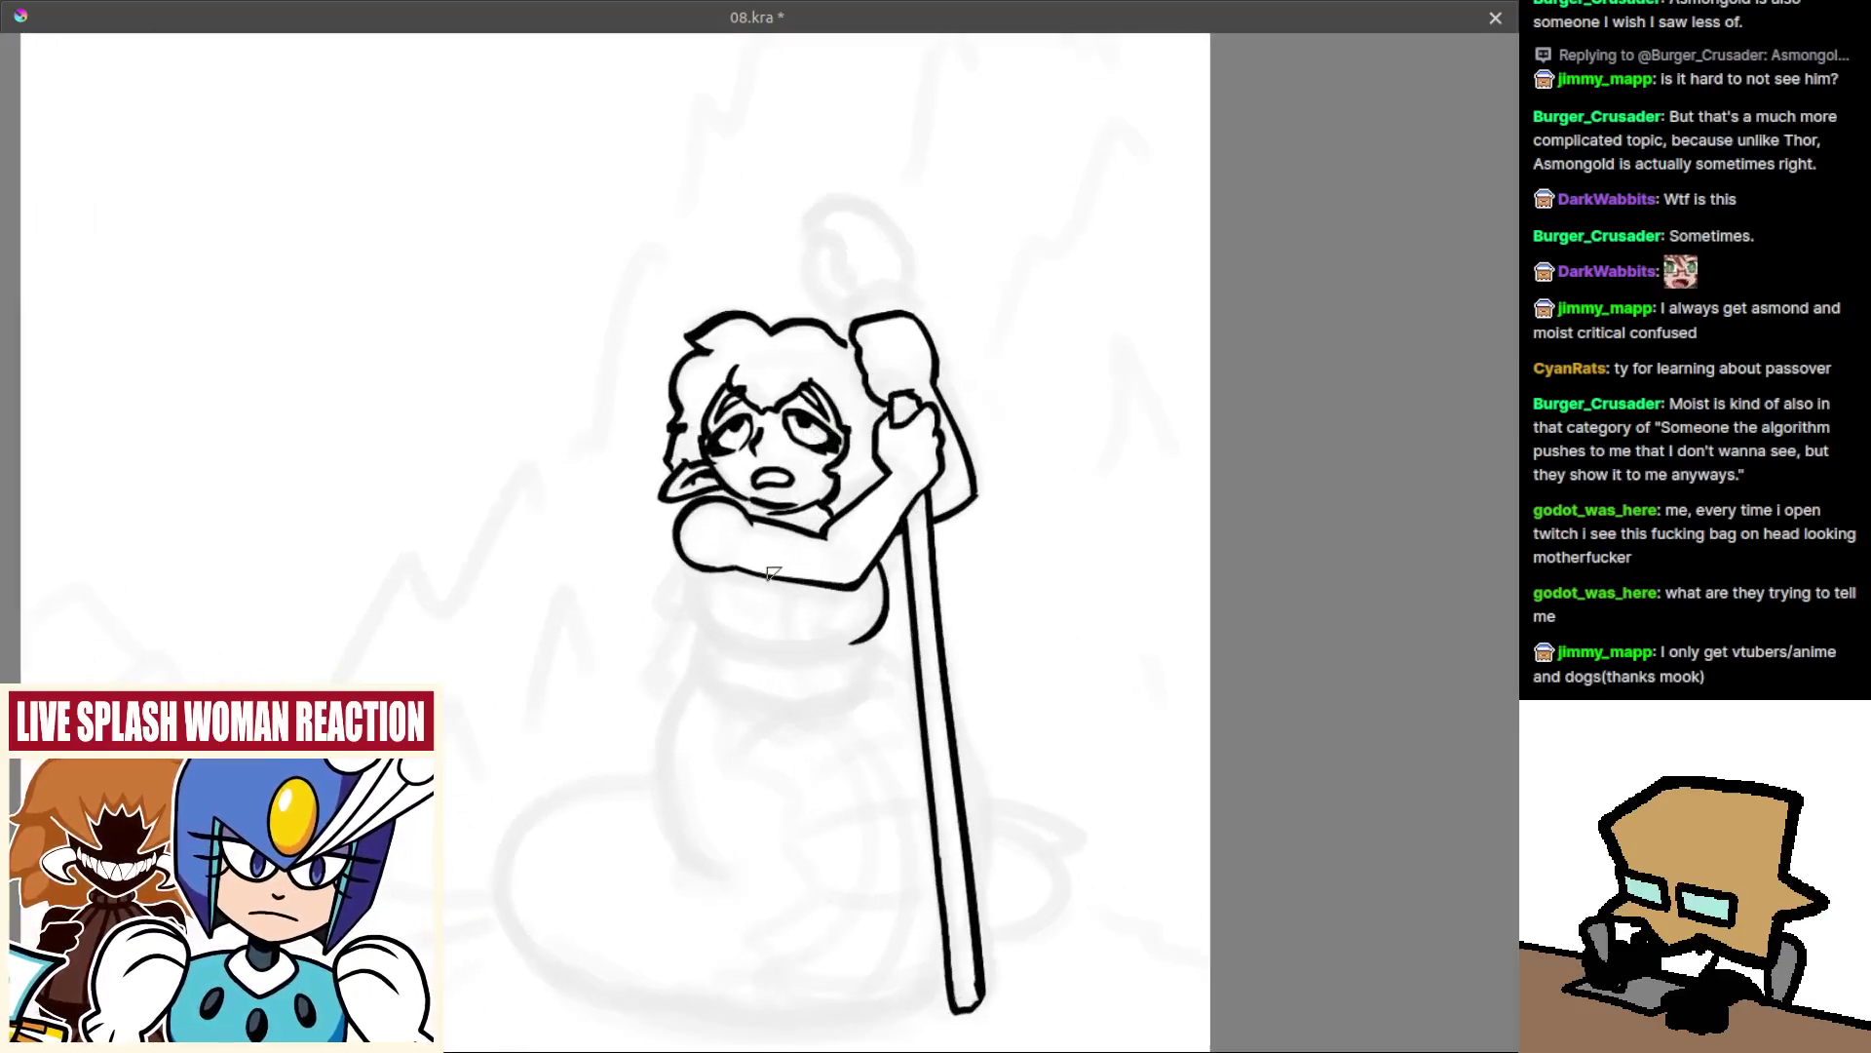
pyautogui.press('m')
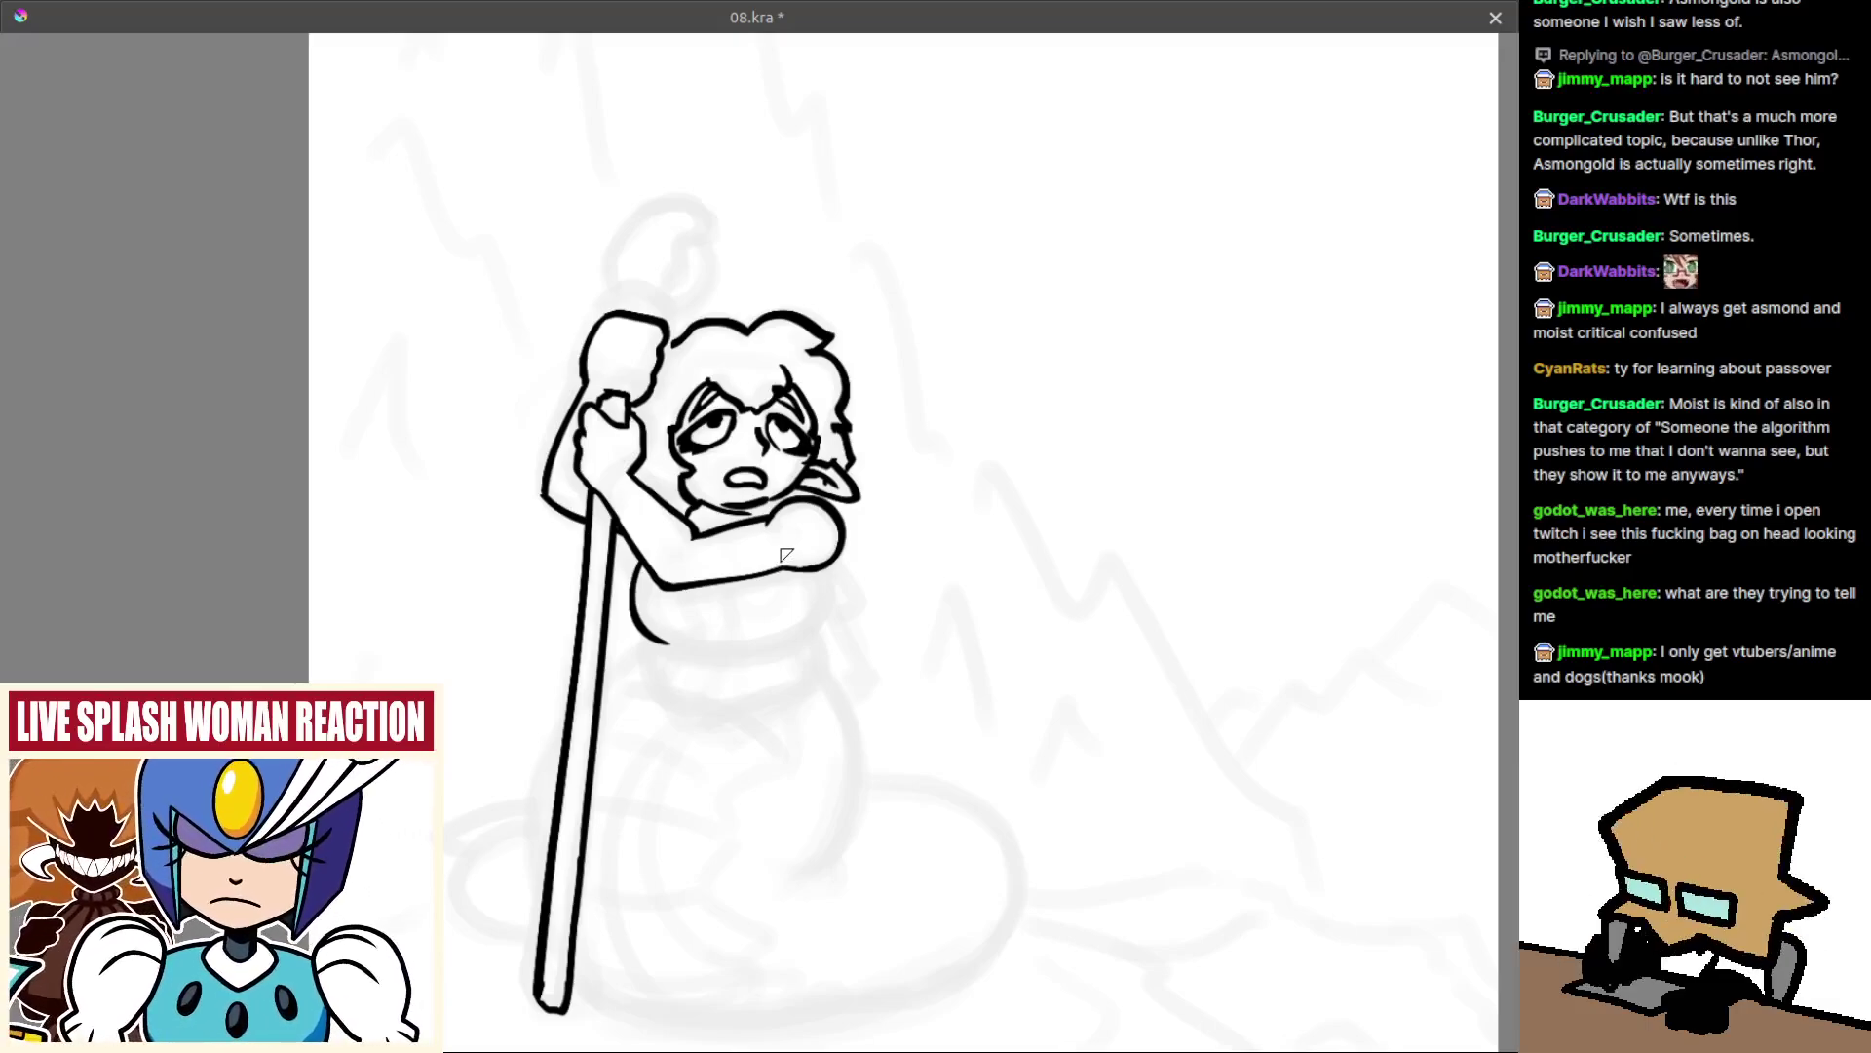
pyautogui.scroll(2, 782, 556)
pyautogui.scroll(1, 816, 509)
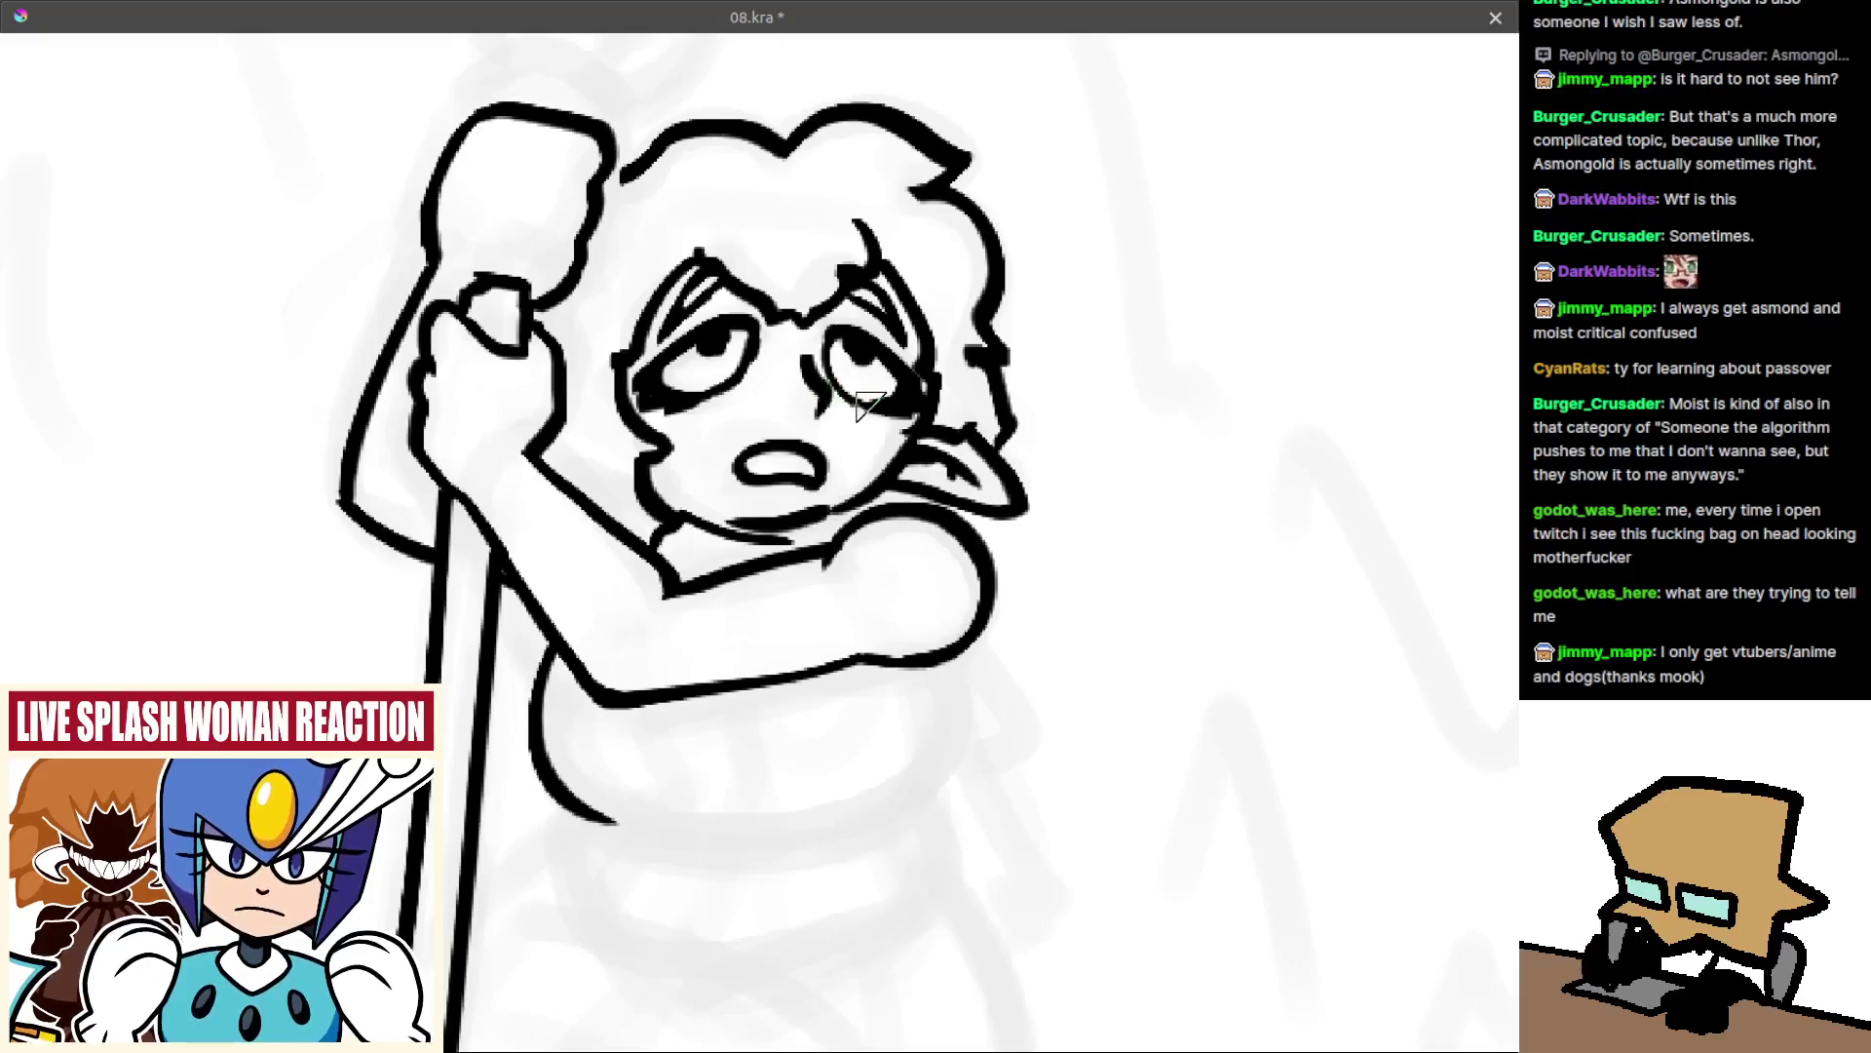
pyautogui.scroll(-4, 860, 401)
pyautogui.scroll(3, 836, 460)
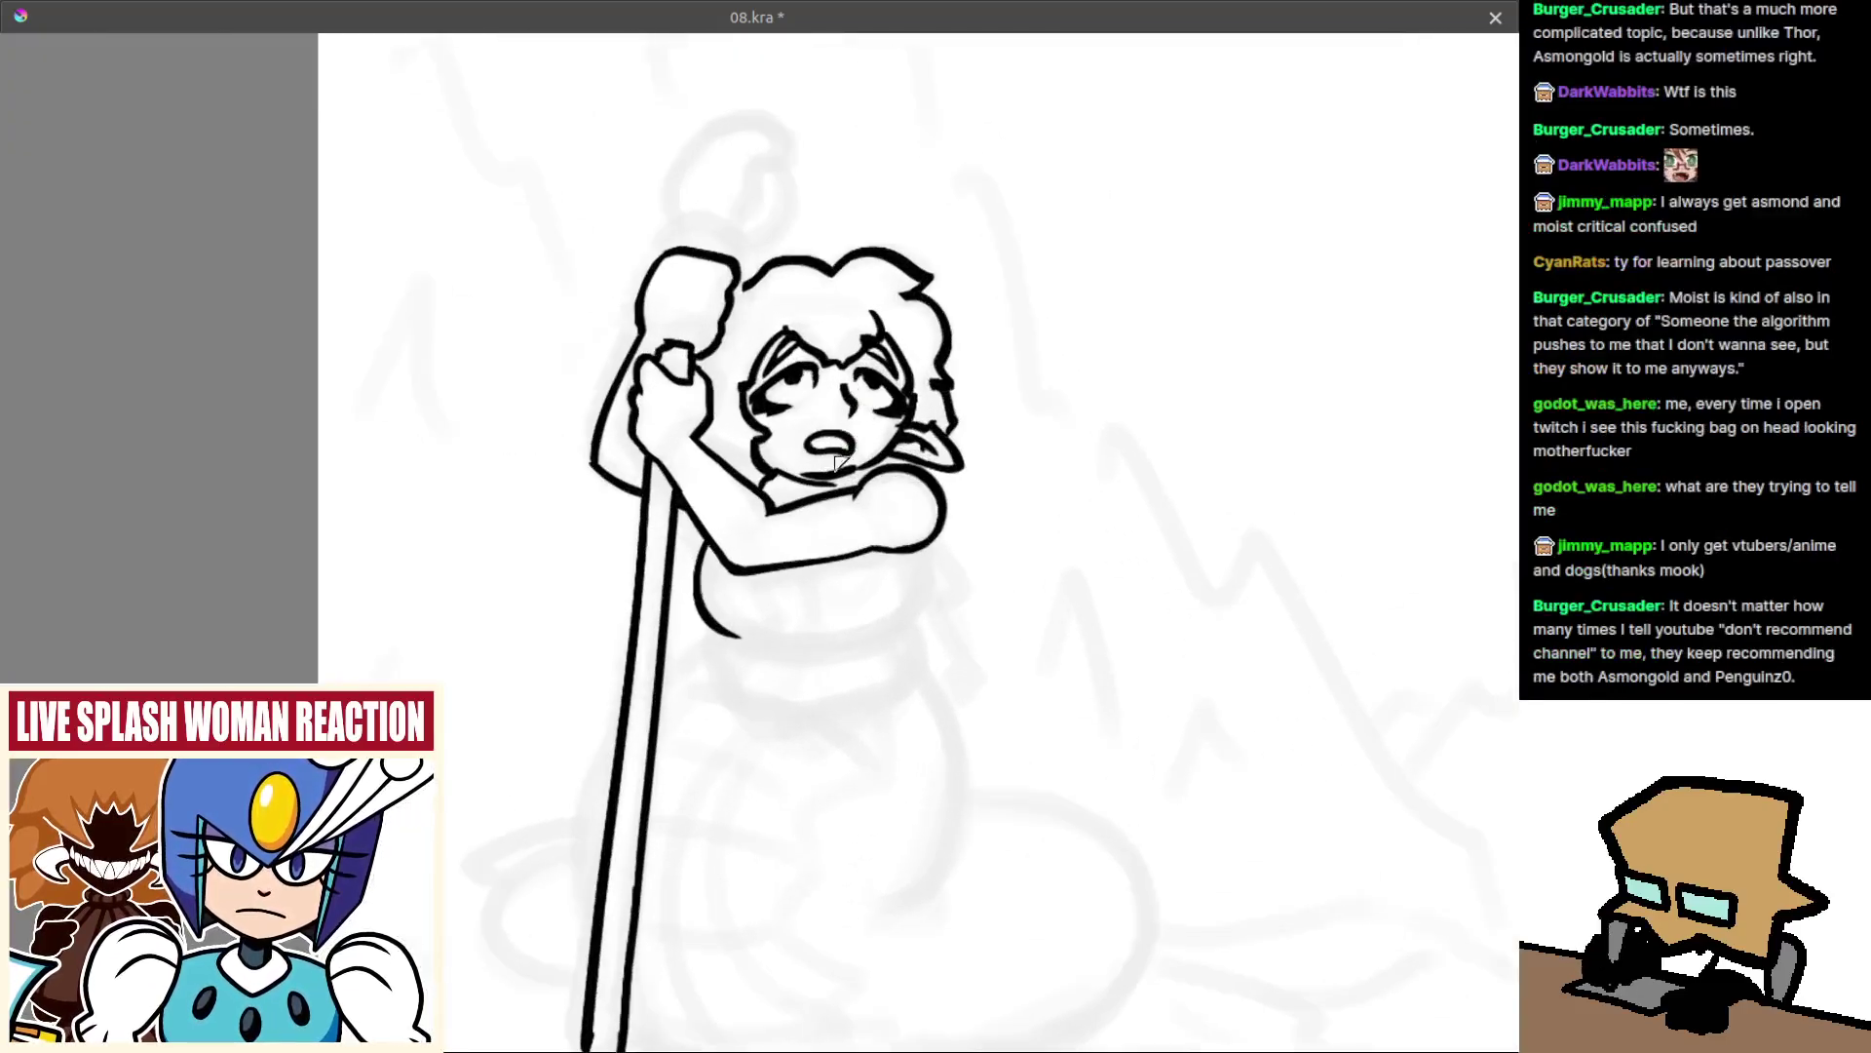
pyautogui.keyDown('ctrl'); pyautogui.click(835, 463); pyautogui.keyUp('ctrl')
pyautogui.scroll(-5, 793, 711)
pyautogui.keyDown('ctrl'); pyautogui.click(817, 621); pyautogui.keyUp('ctrl')
pyautogui.scroll(8, 834, 453)
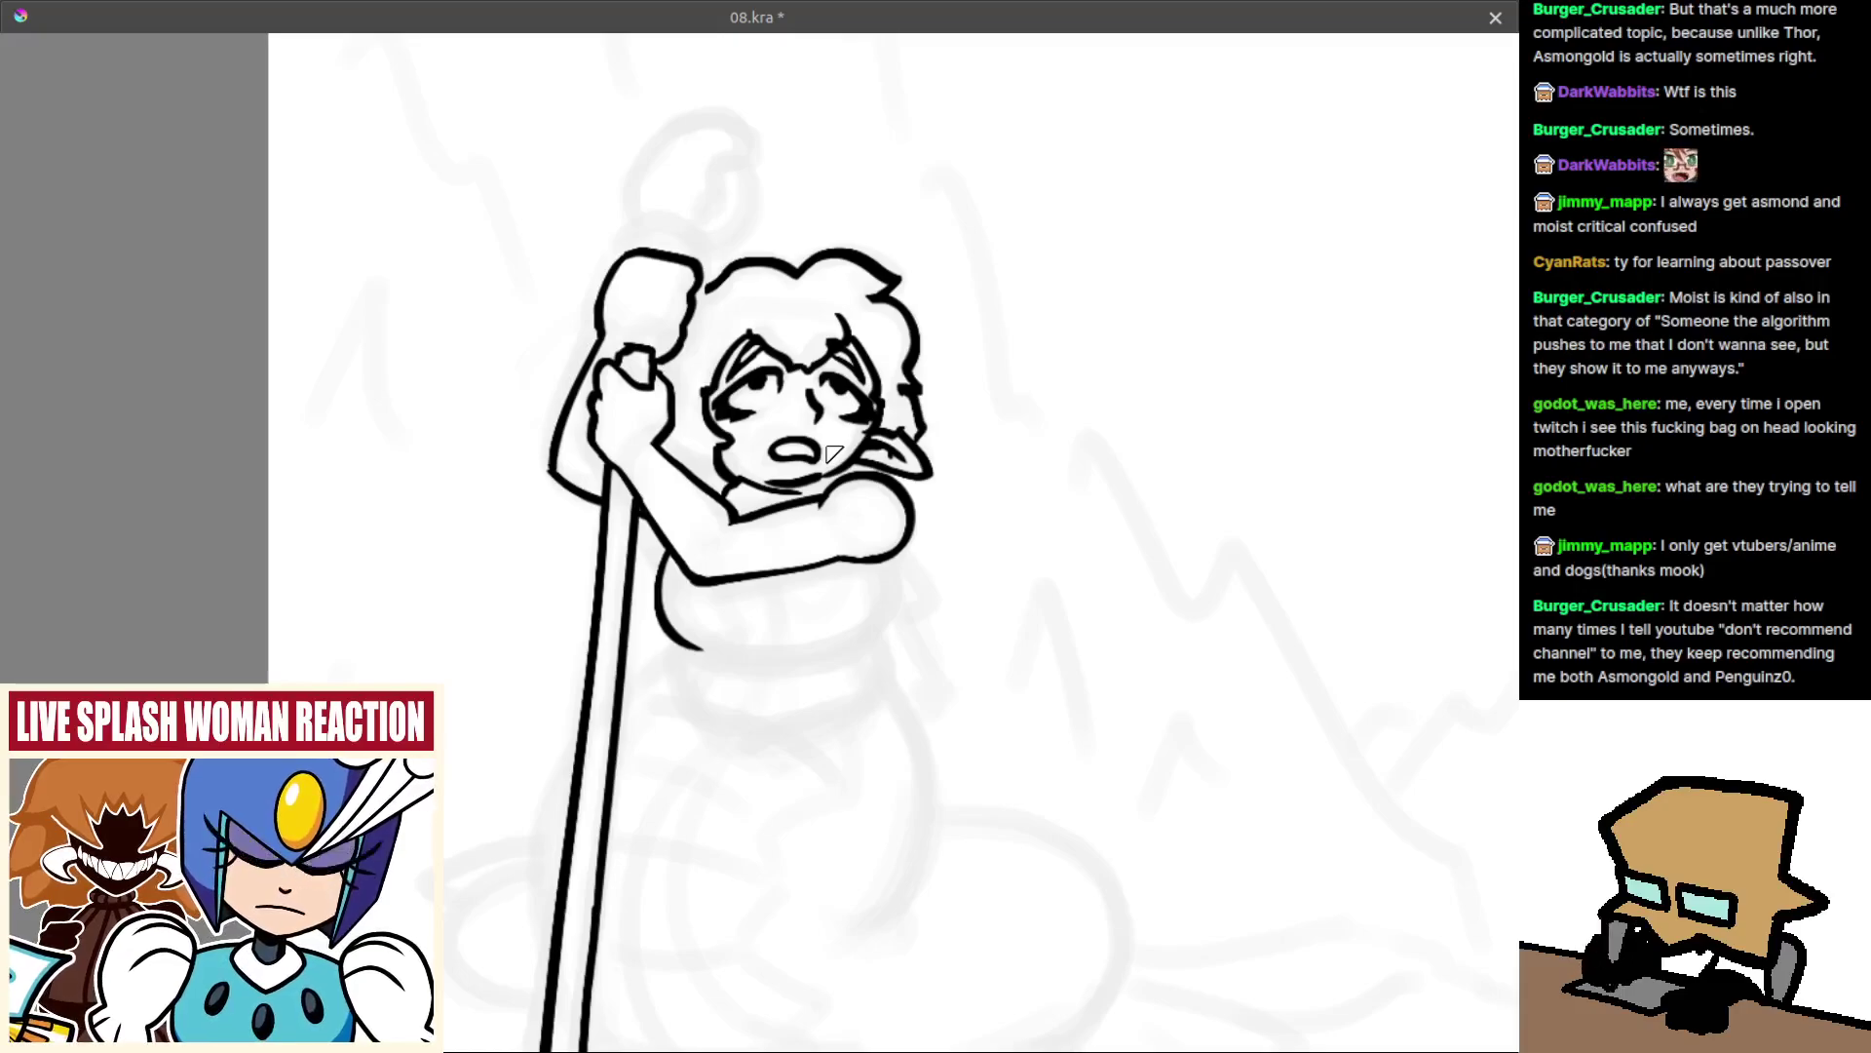
# Redraw the lower jaw as one continuous curve from the ear around the chin, closing the gap above the shoulder.
pyautogui.scroll(3, 833, 453)
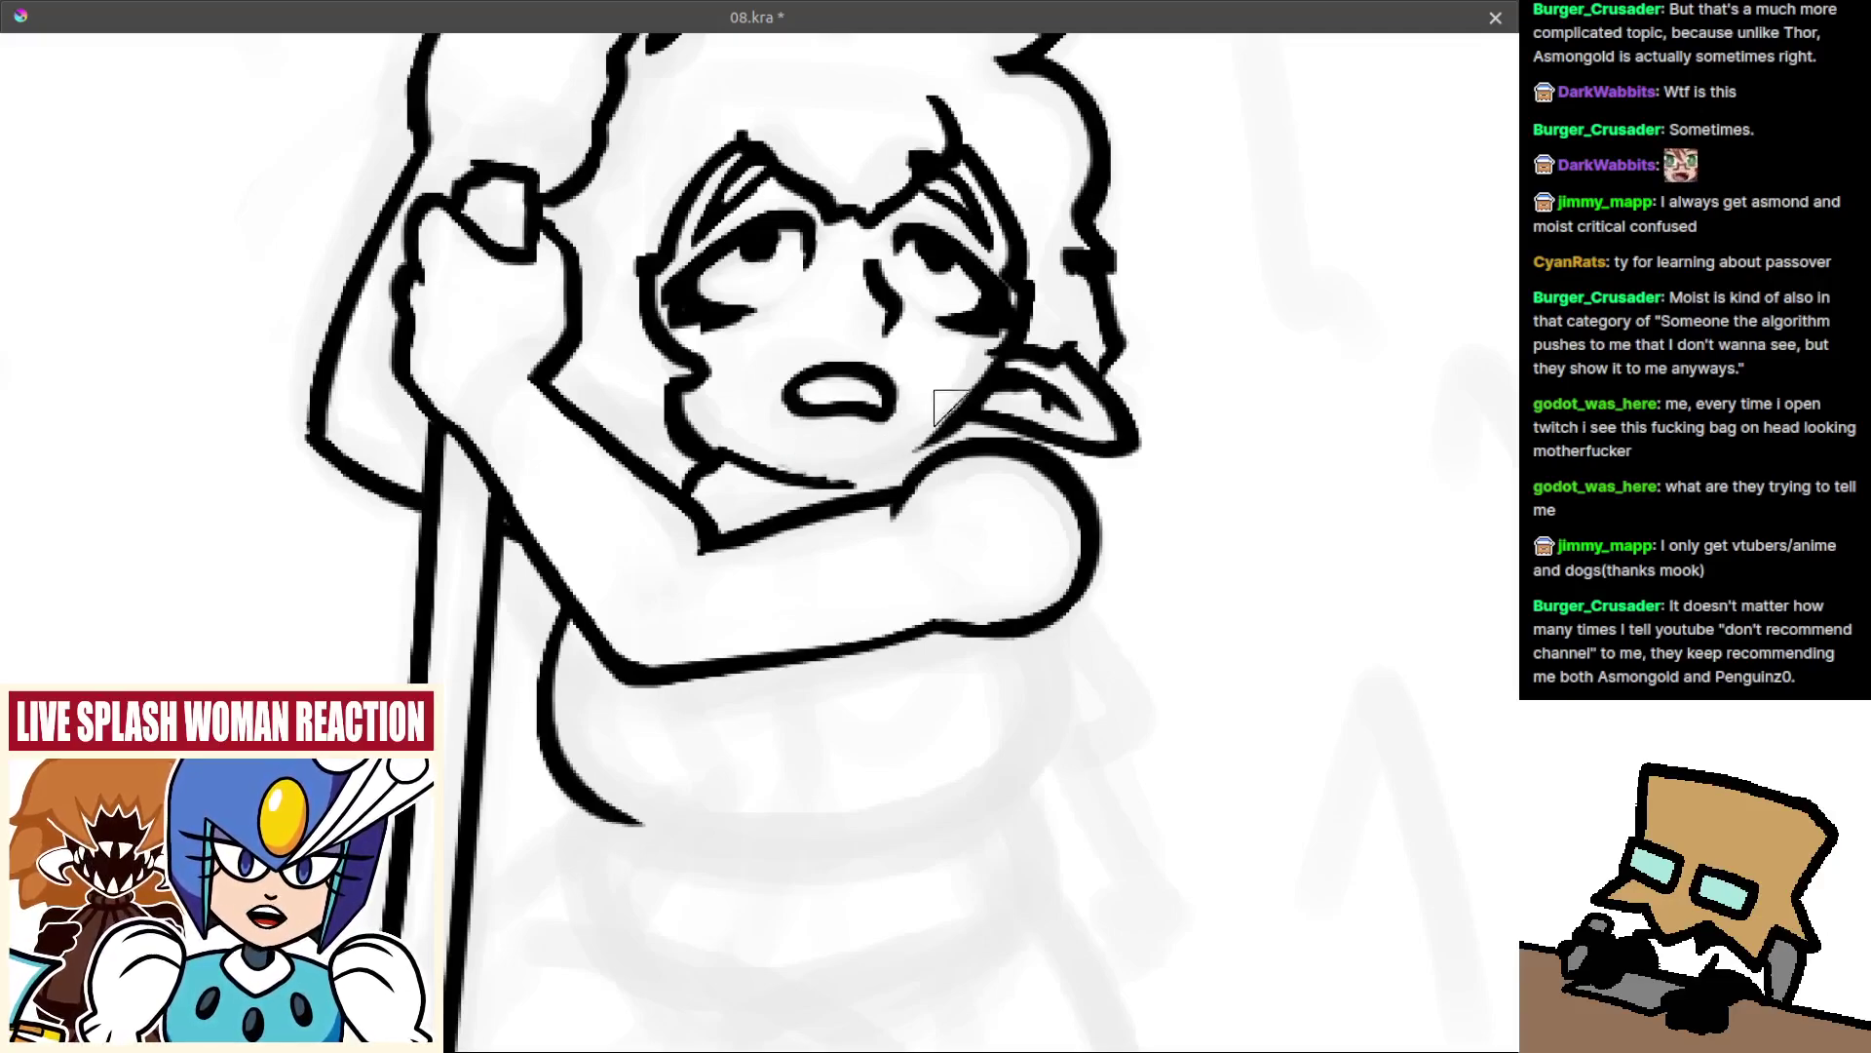
pyautogui.moveTo(948, 408)
pyautogui.mouseDown()
pyautogui.moveTo(825, 322)
pyautogui.moveTo(701, 360)
pyautogui.mouseUp()
pyautogui.moveTo(737, 383); pyautogui.dragTo(863, 475)
pyautogui.scroll(-1, 832, 427)
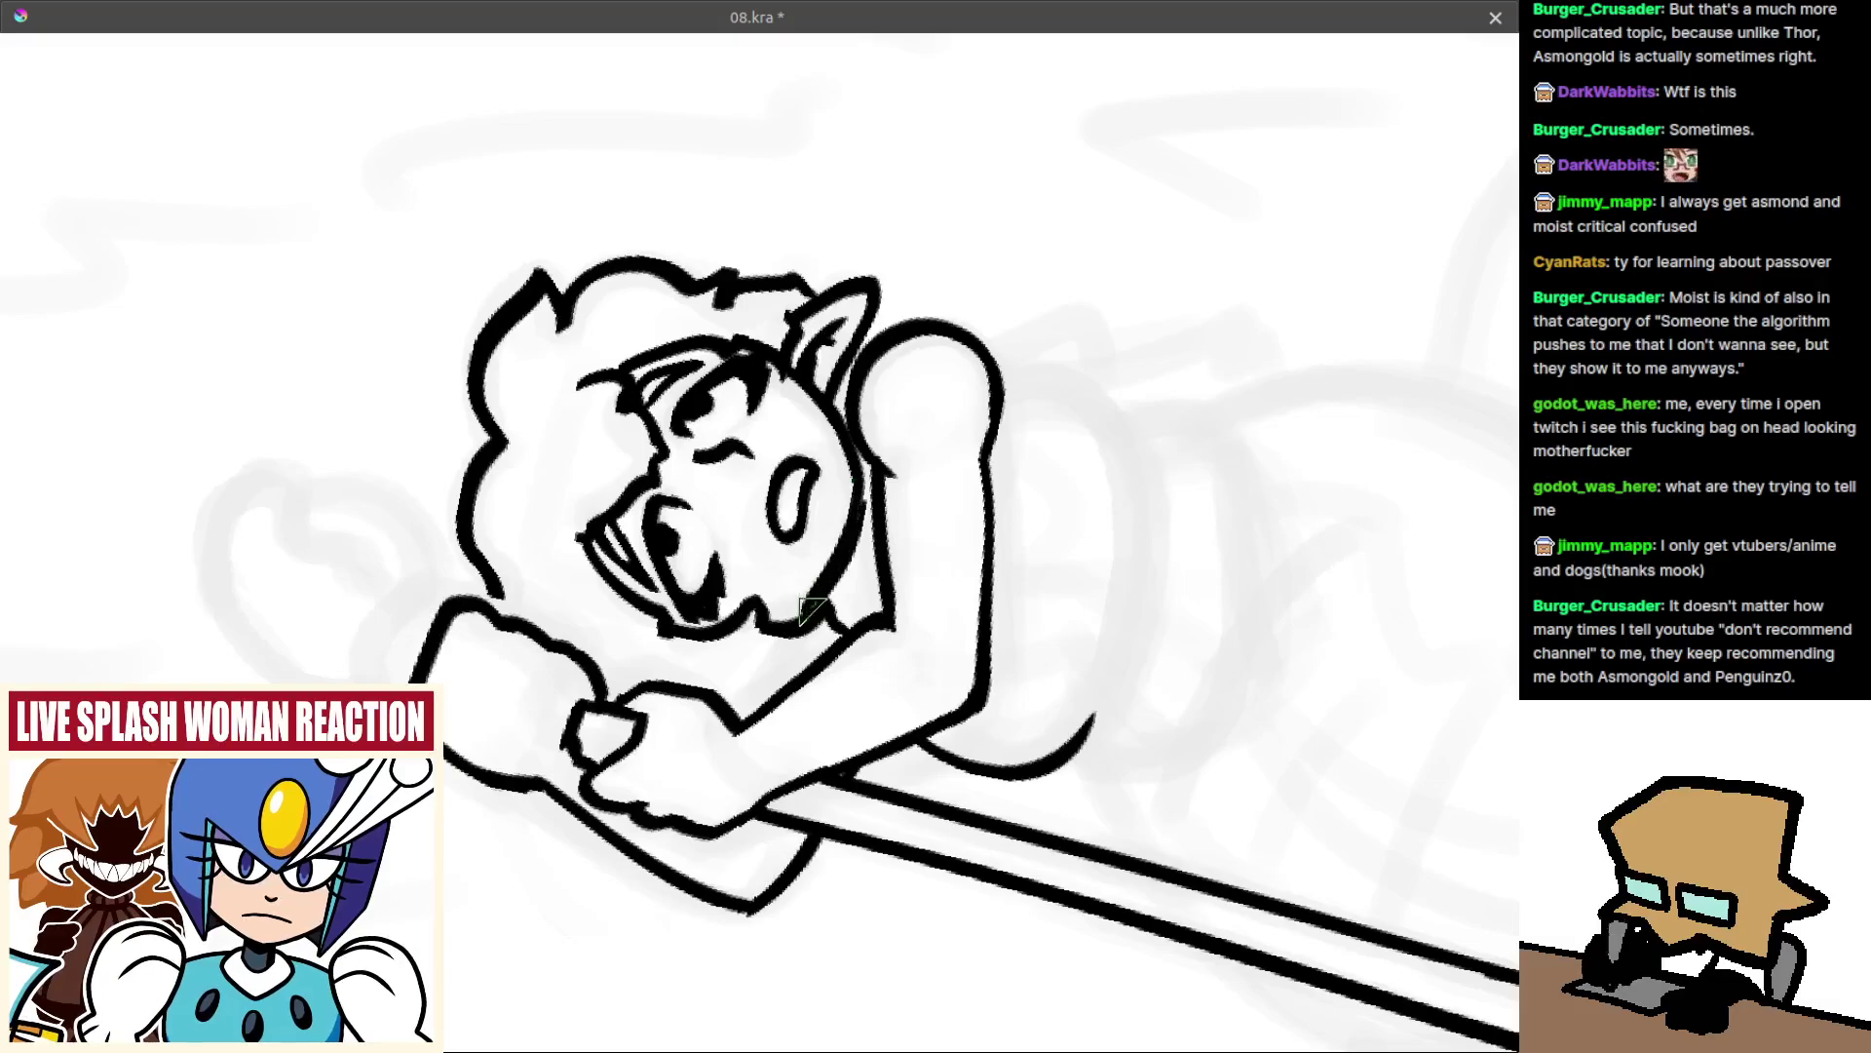
pyautogui.press('5')
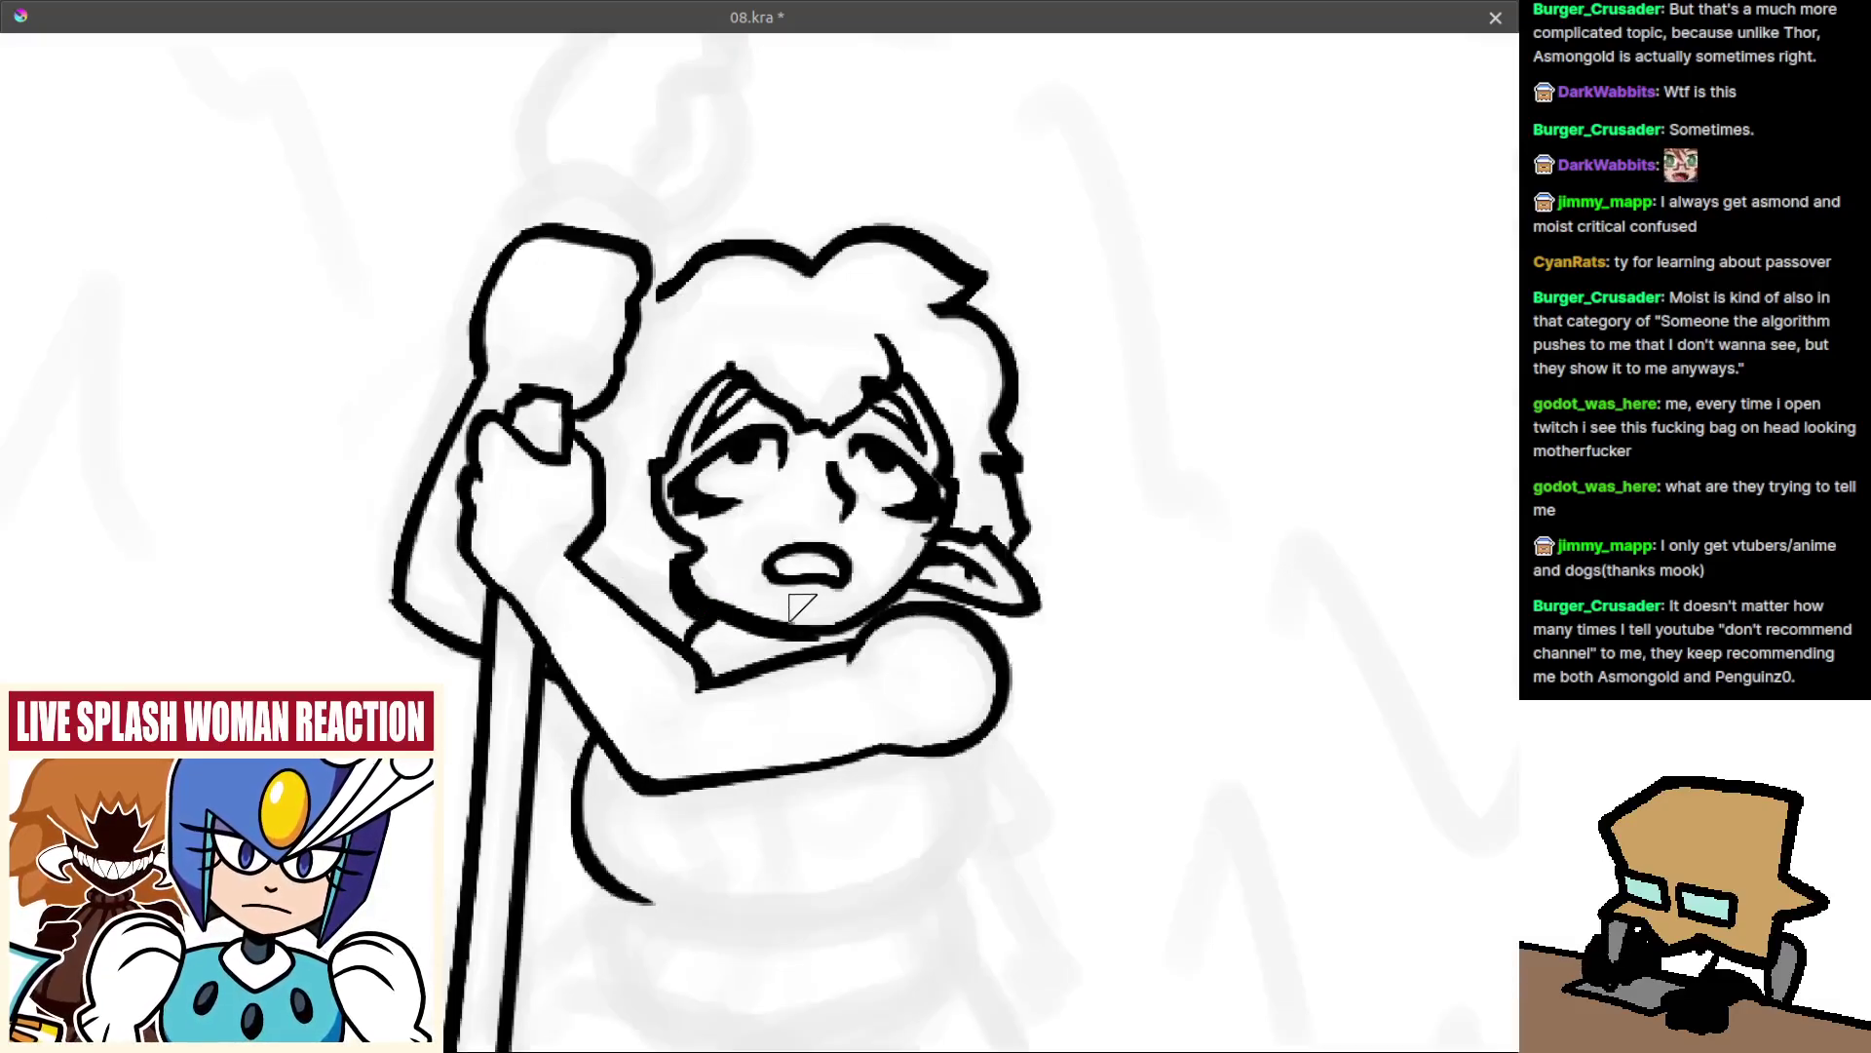
pyautogui.press('m')
pyautogui.scroll(-3, 802, 609)
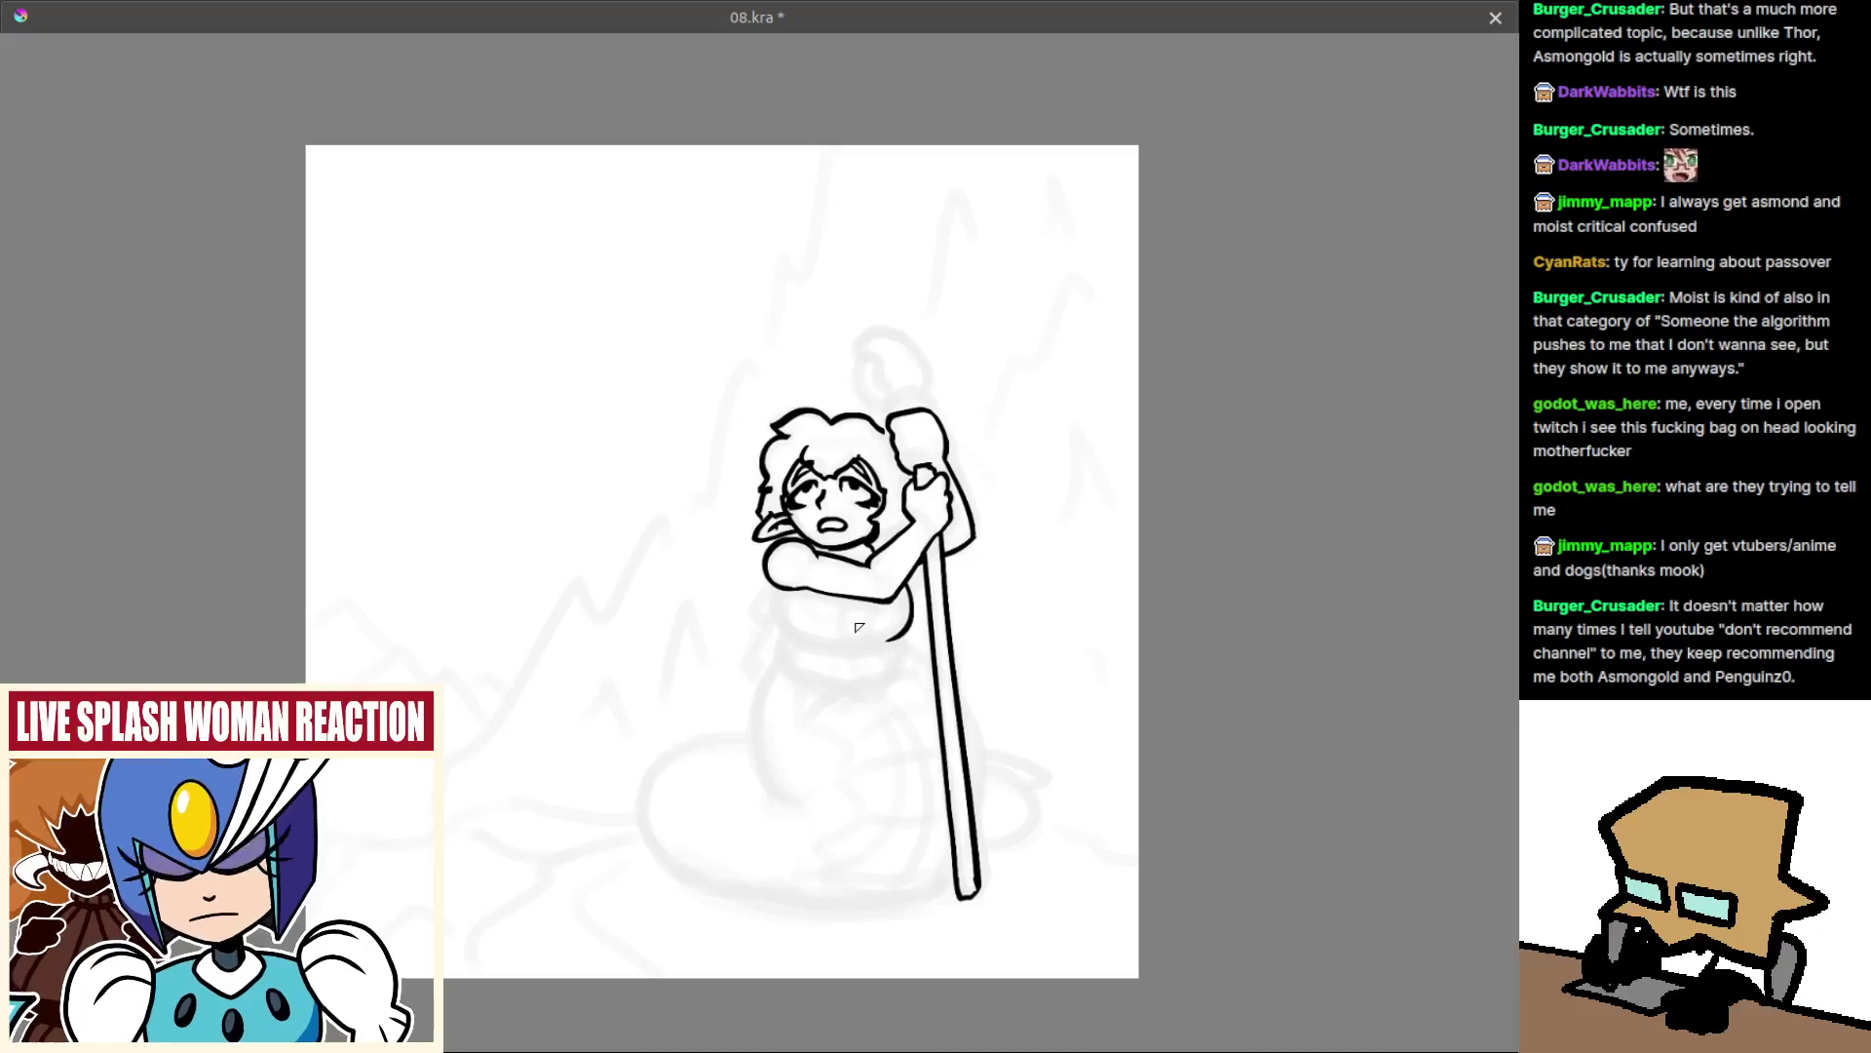
# Select the hair and face with combined rectangular areas, leaving out the raised hand and staff.
pyautogui.scroll(2, 817, 639)
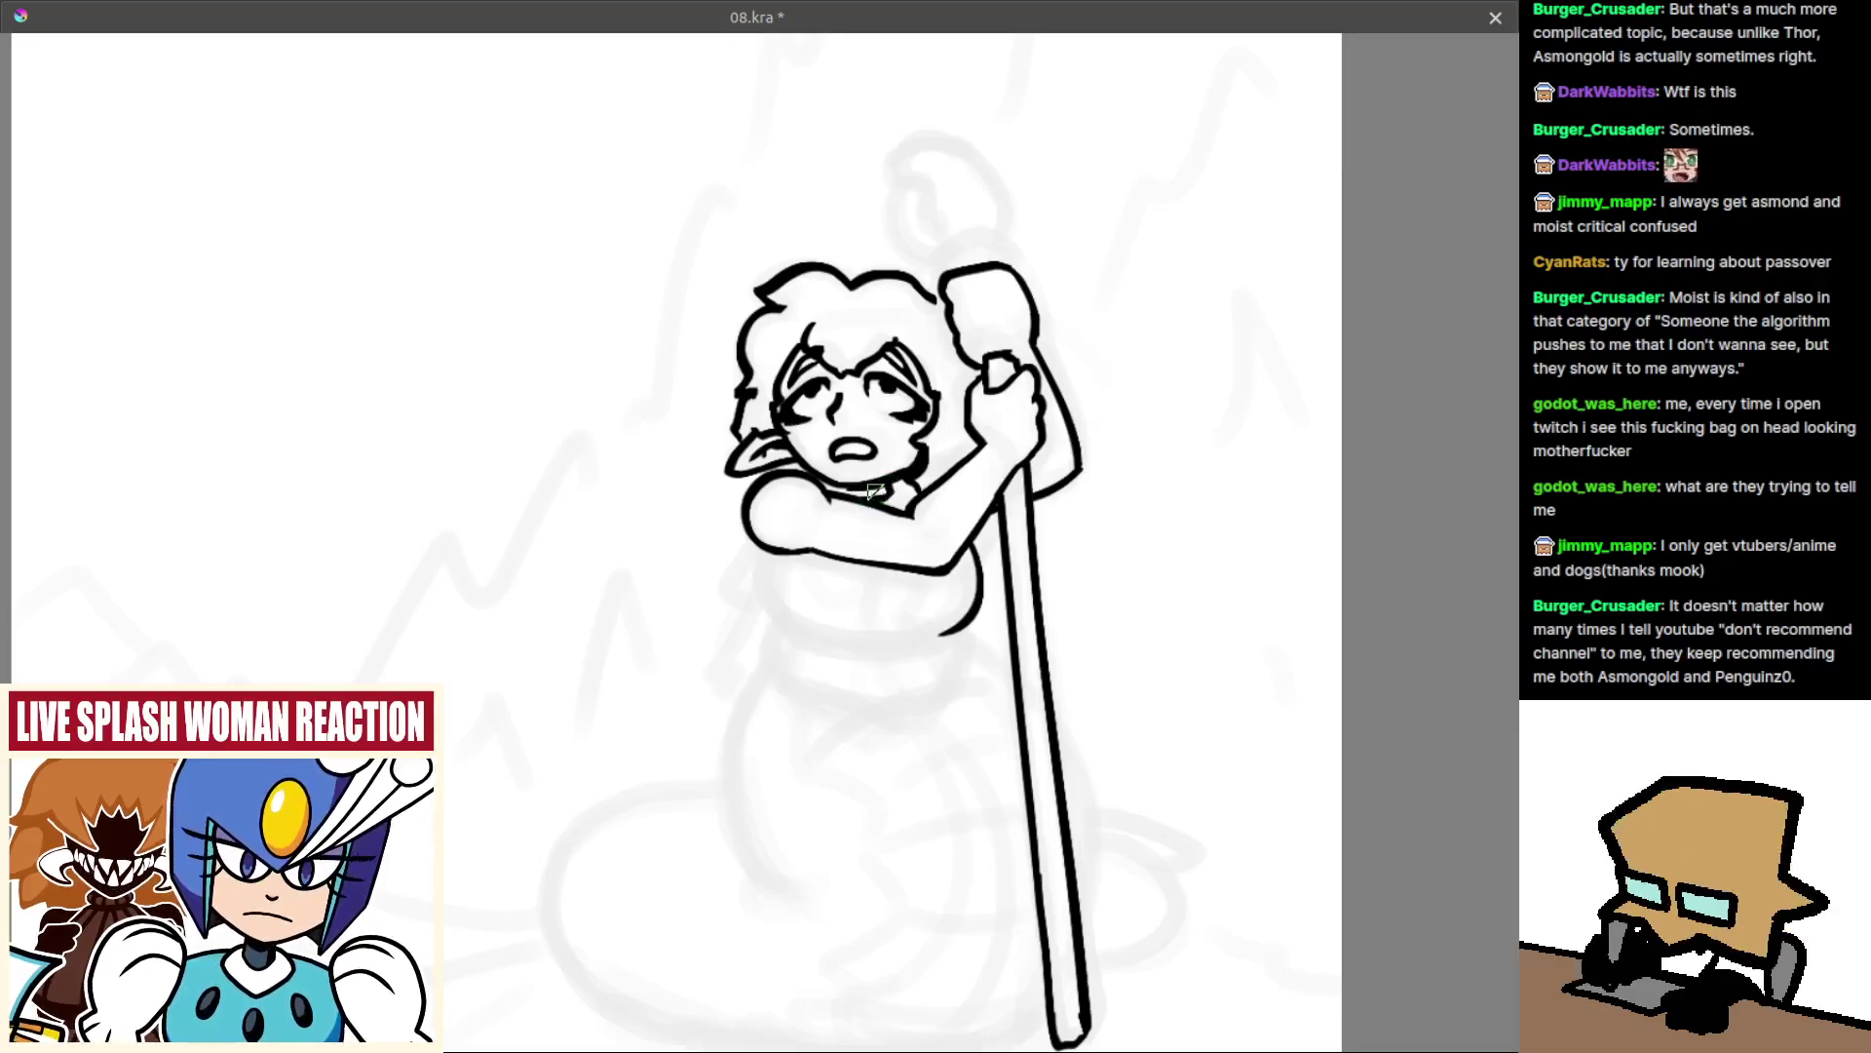
pyautogui.moveTo(710, 208); pyautogui.dragTo(927, 390)
pyautogui.scroll(4, 946, 293)
pyautogui.moveTo(886, 190); pyautogui.dragTo(941, 283)
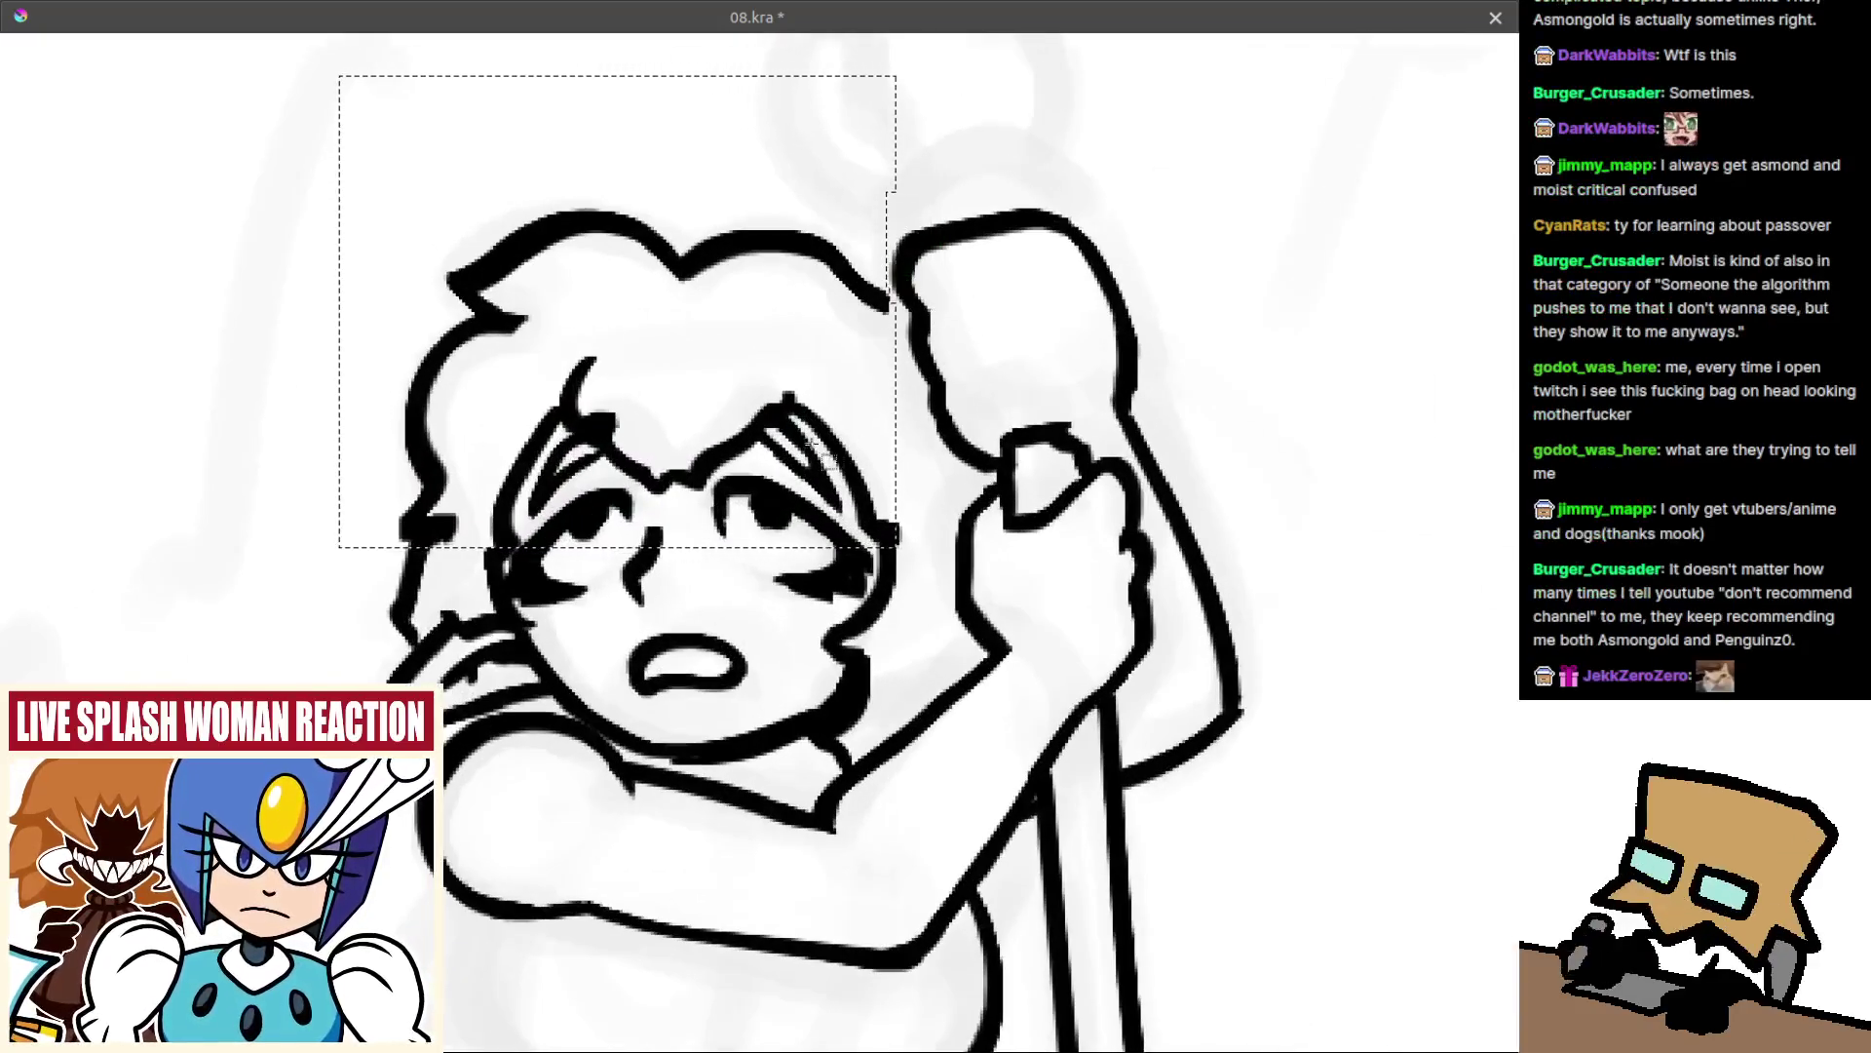
pyautogui.scroll(-1, 820, 501)
pyautogui.moveTo(863, 460); pyautogui.dragTo(789, 678)
pyautogui.scroll(2, 791, 680)
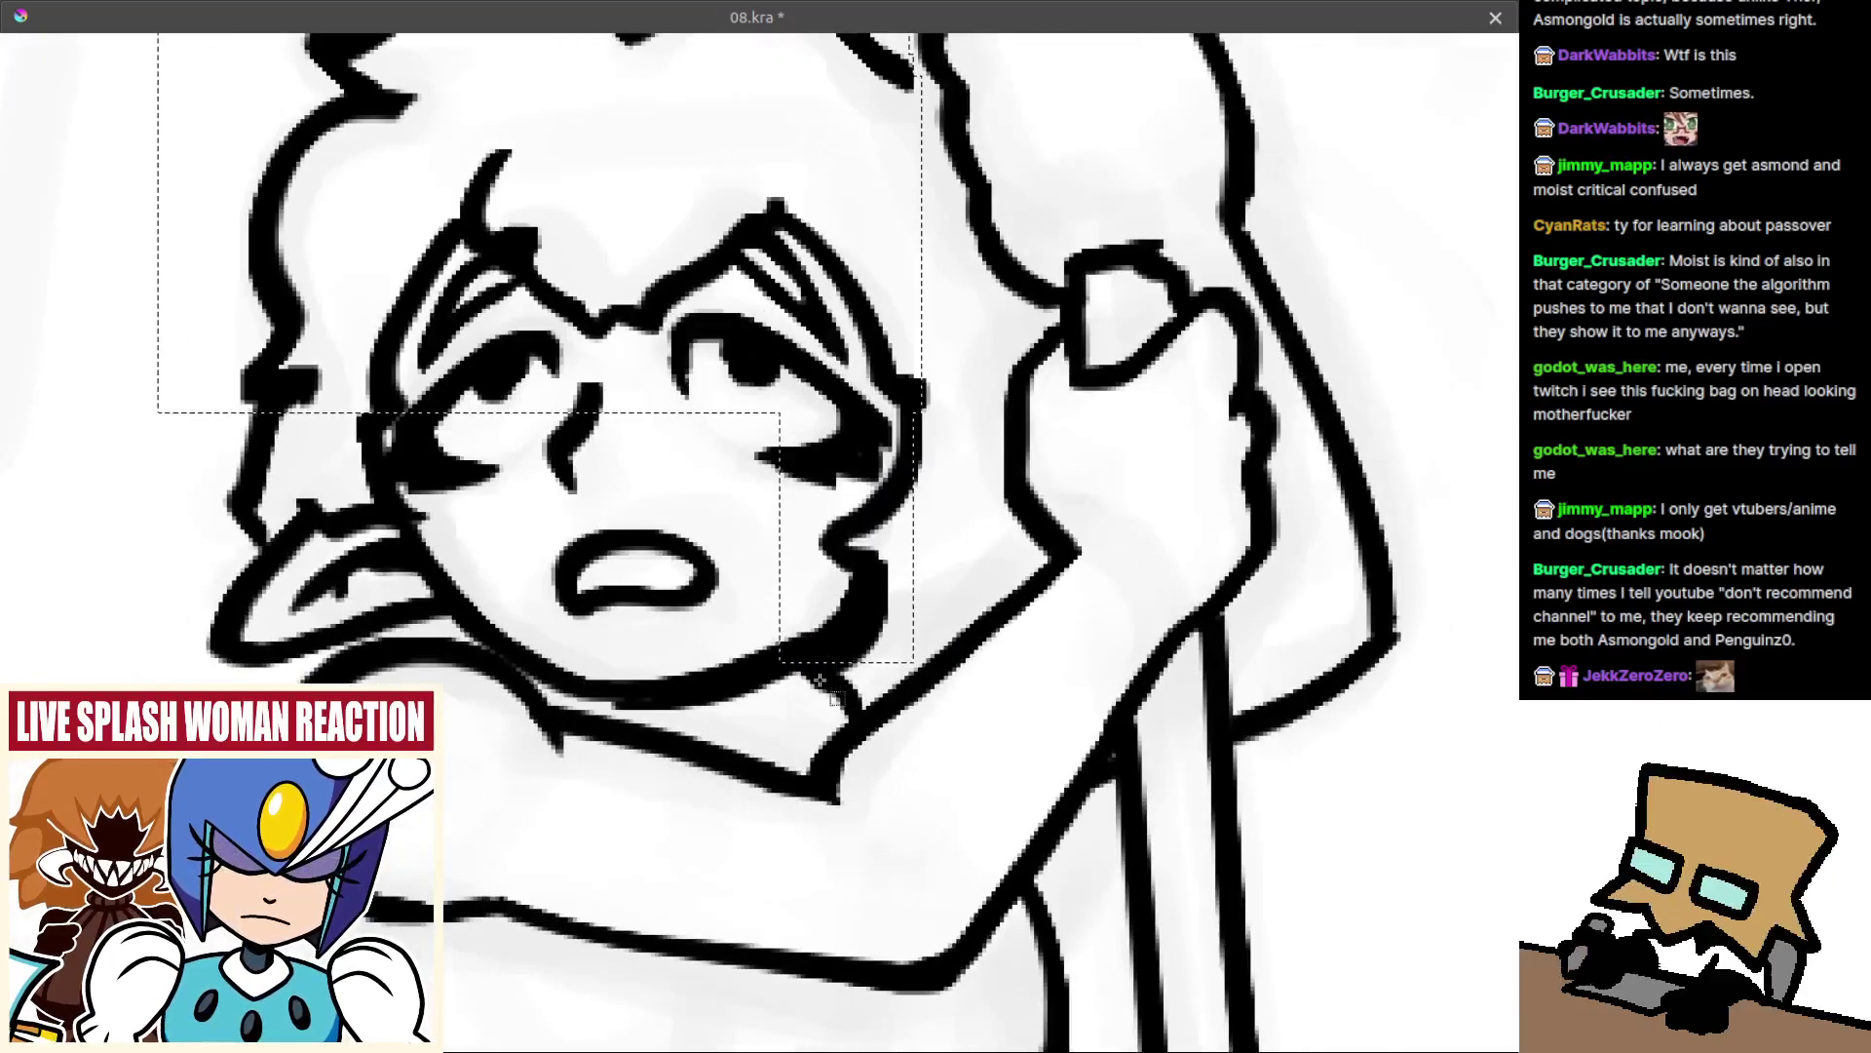
pyautogui.moveTo(891, 345); pyautogui.dragTo(951, 580)
# Extend the selection over the ear and lower face, following the underside of the chin and jaw above the arm.
pyautogui.scroll(-1, 684, 534)
pyautogui.moveTo(442, 439); pyautogui.dragTo(864, 700)
pyautogui.scroll(2, 850, 723)
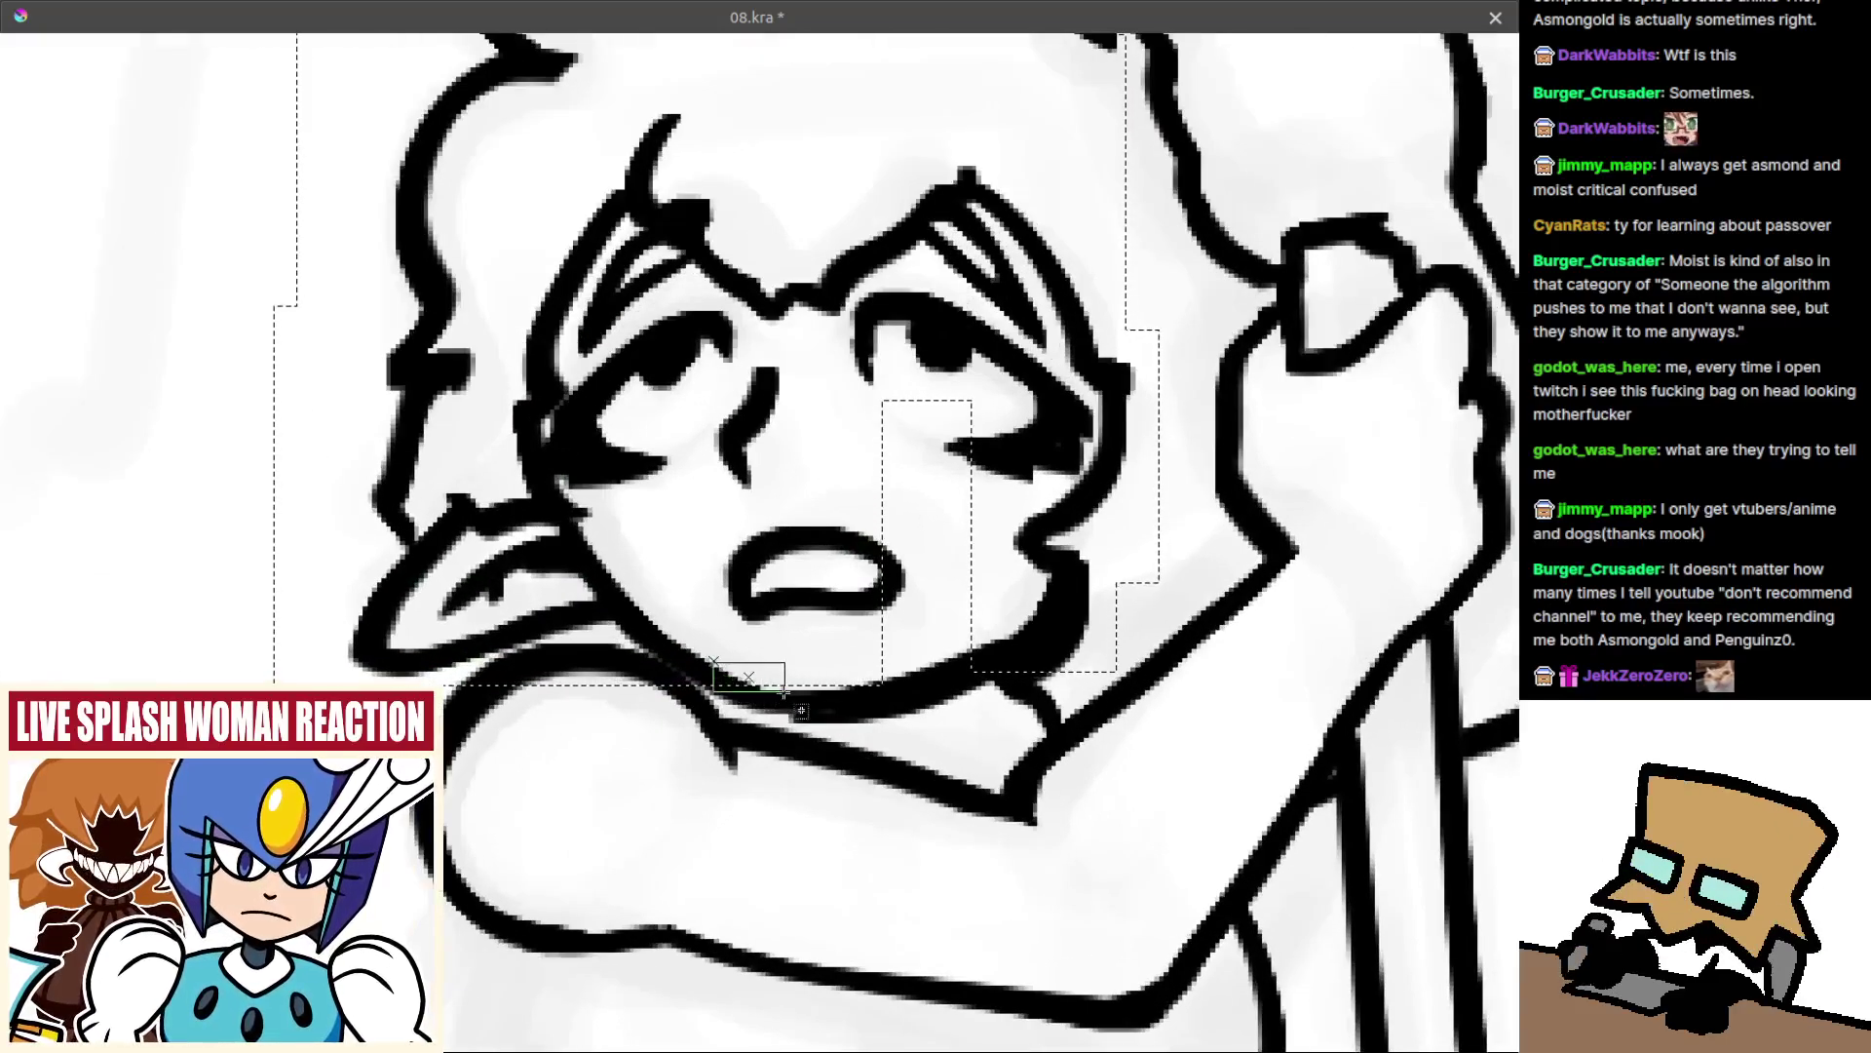
pyautogui.scroll(2, 783, 701)
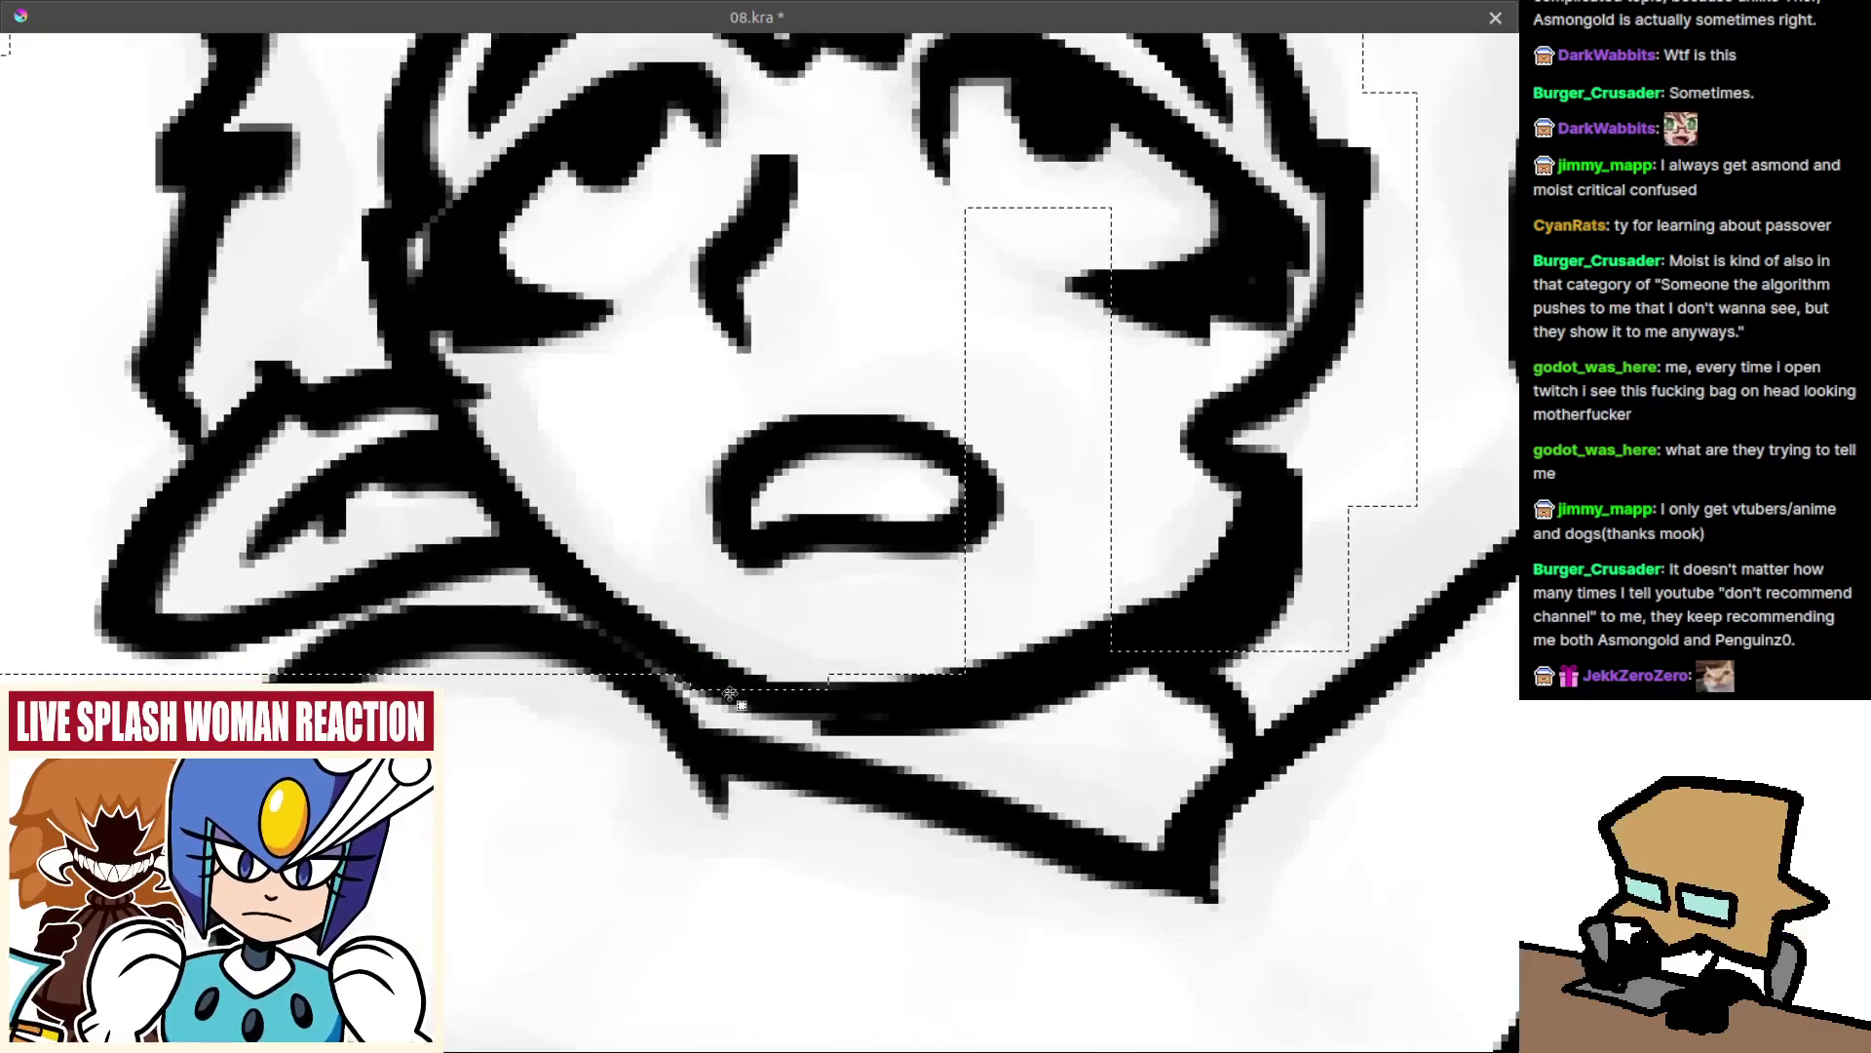
pyautogui.moveTo(715, 687); pyautogui.dragTo(931, 722)
pyautogui.moveTo(751, 682); pyautogui.dragTo(1027, 735)
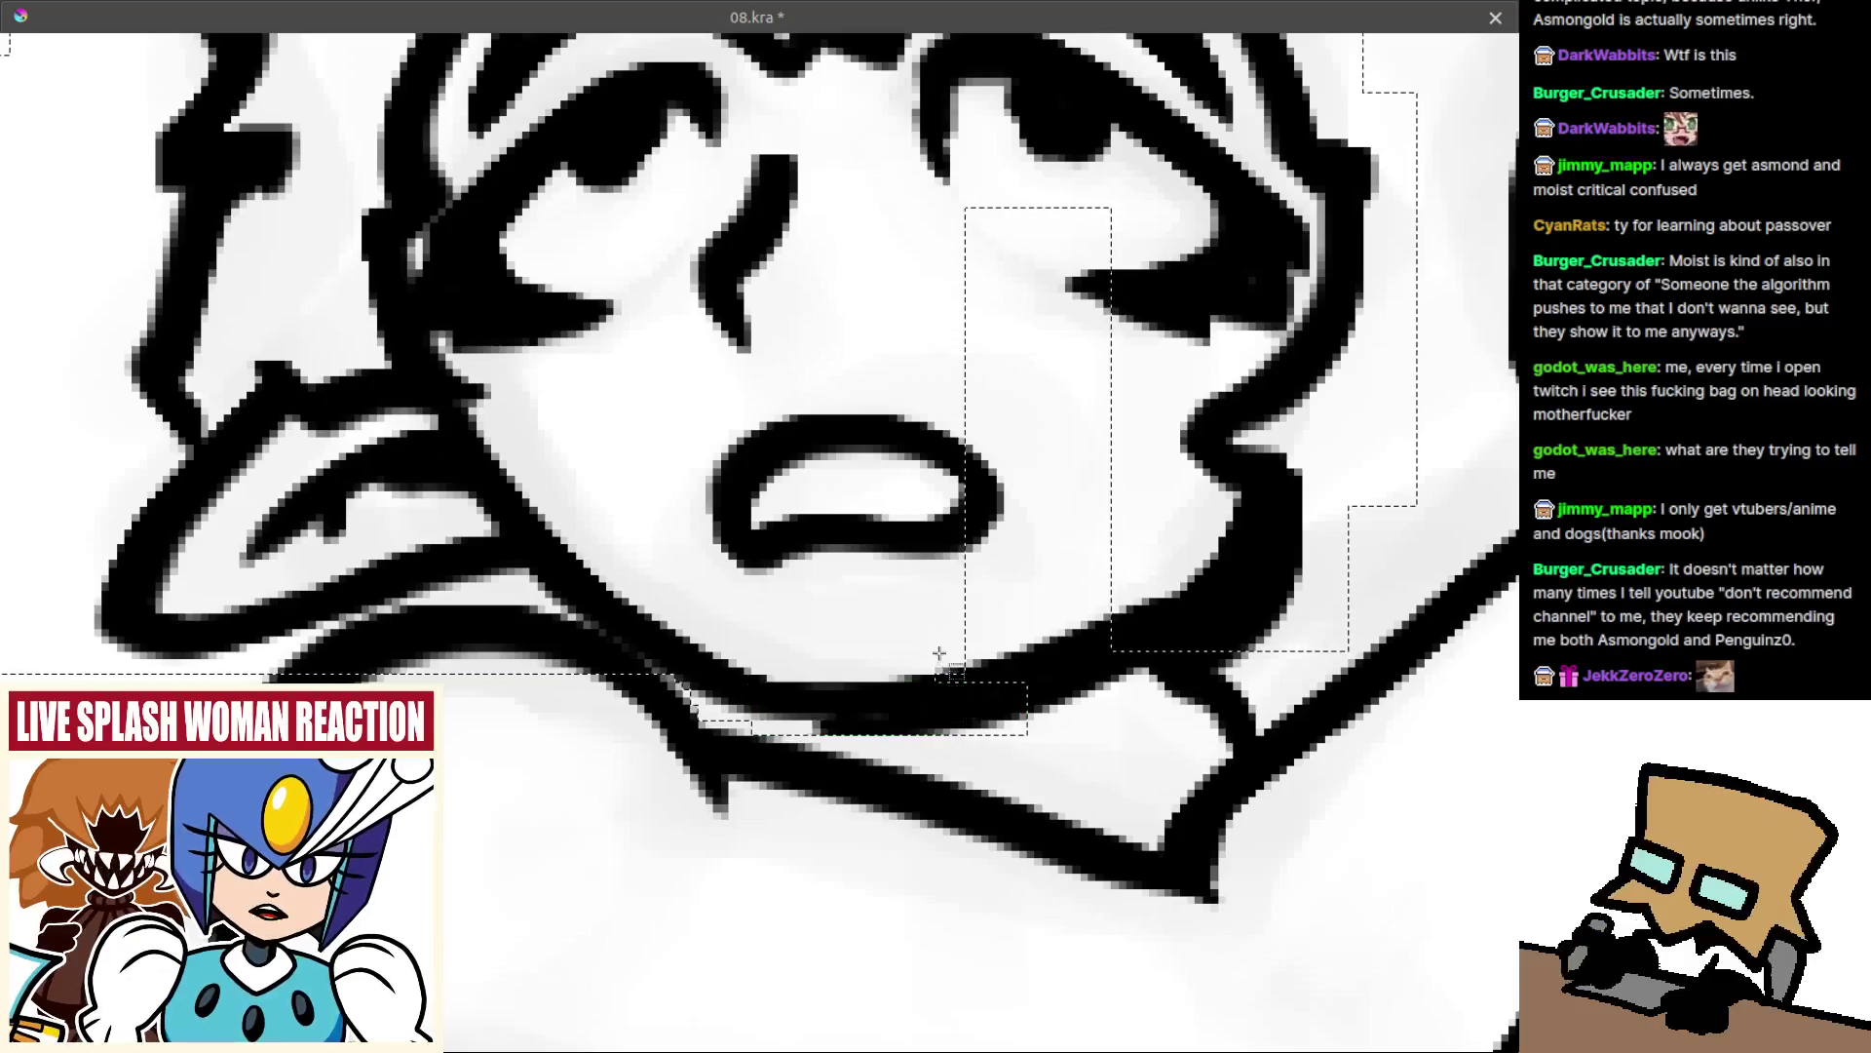
pyautogui.scroll(-1, 937, 661)
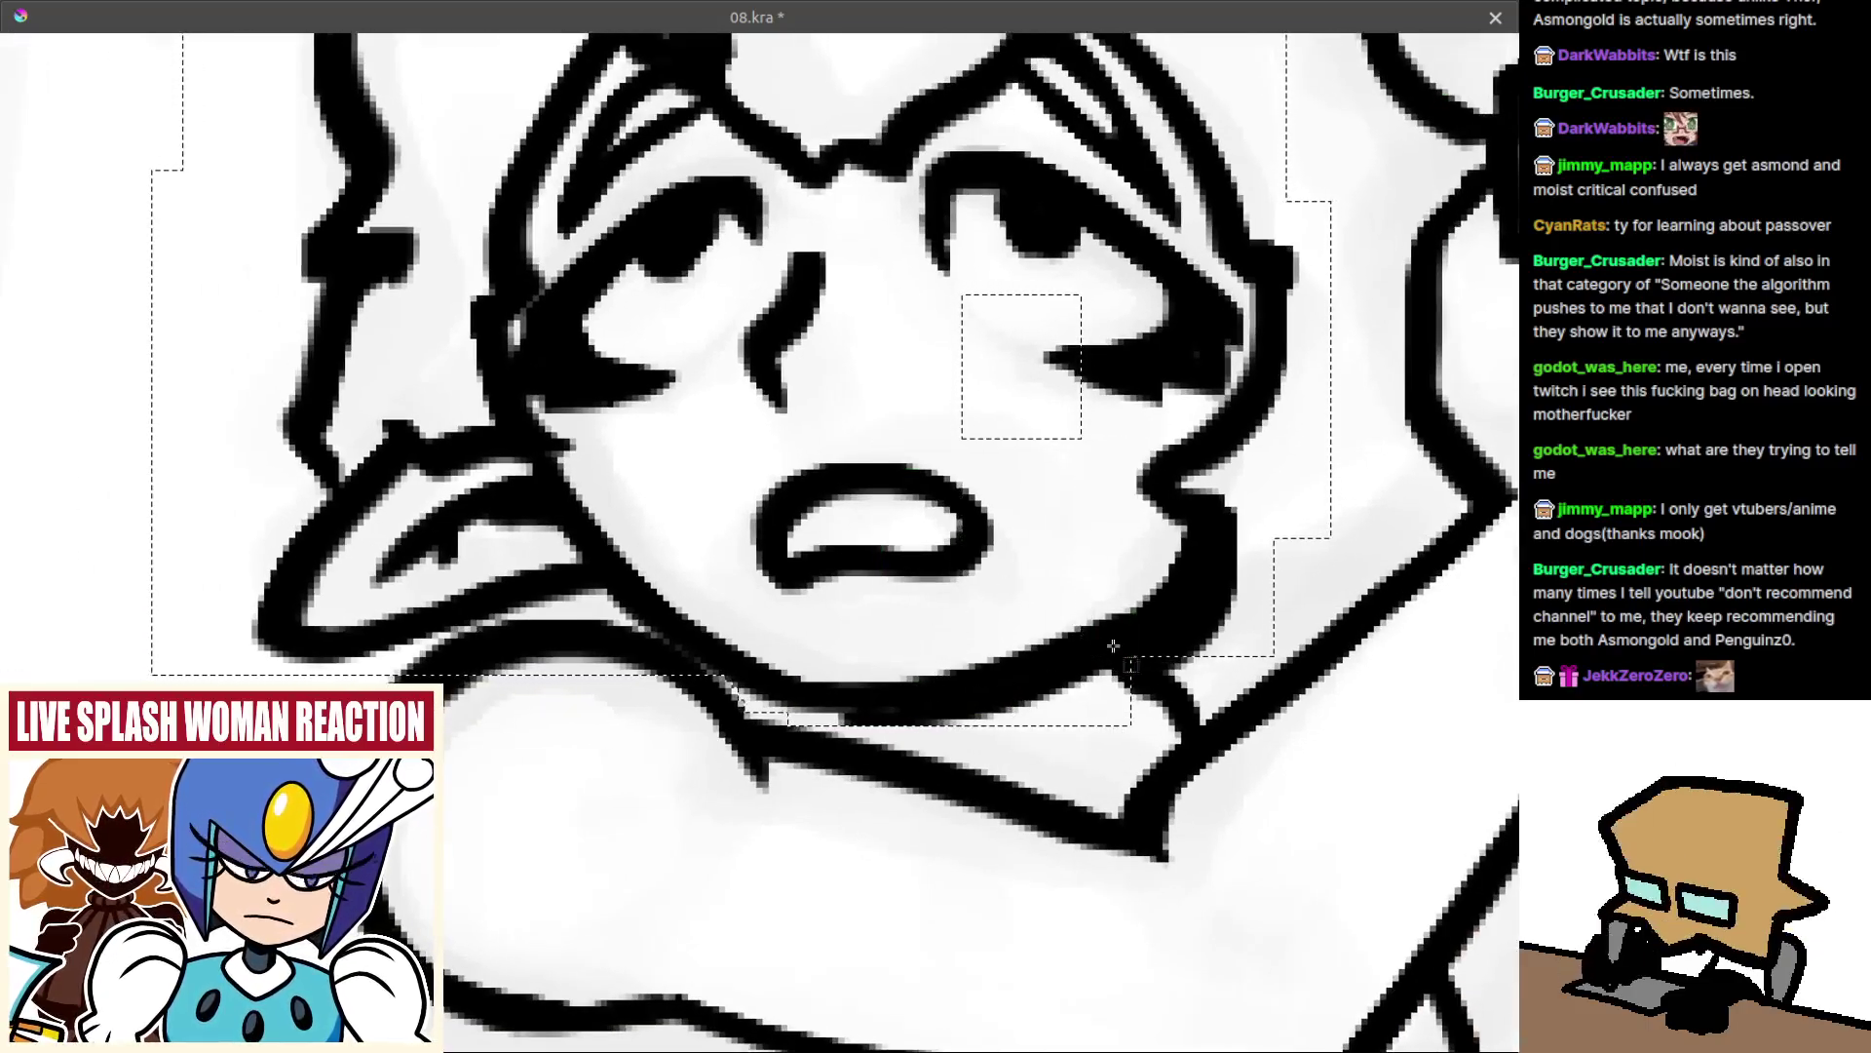
pyautogui.scroll(-3, 1114, 647)
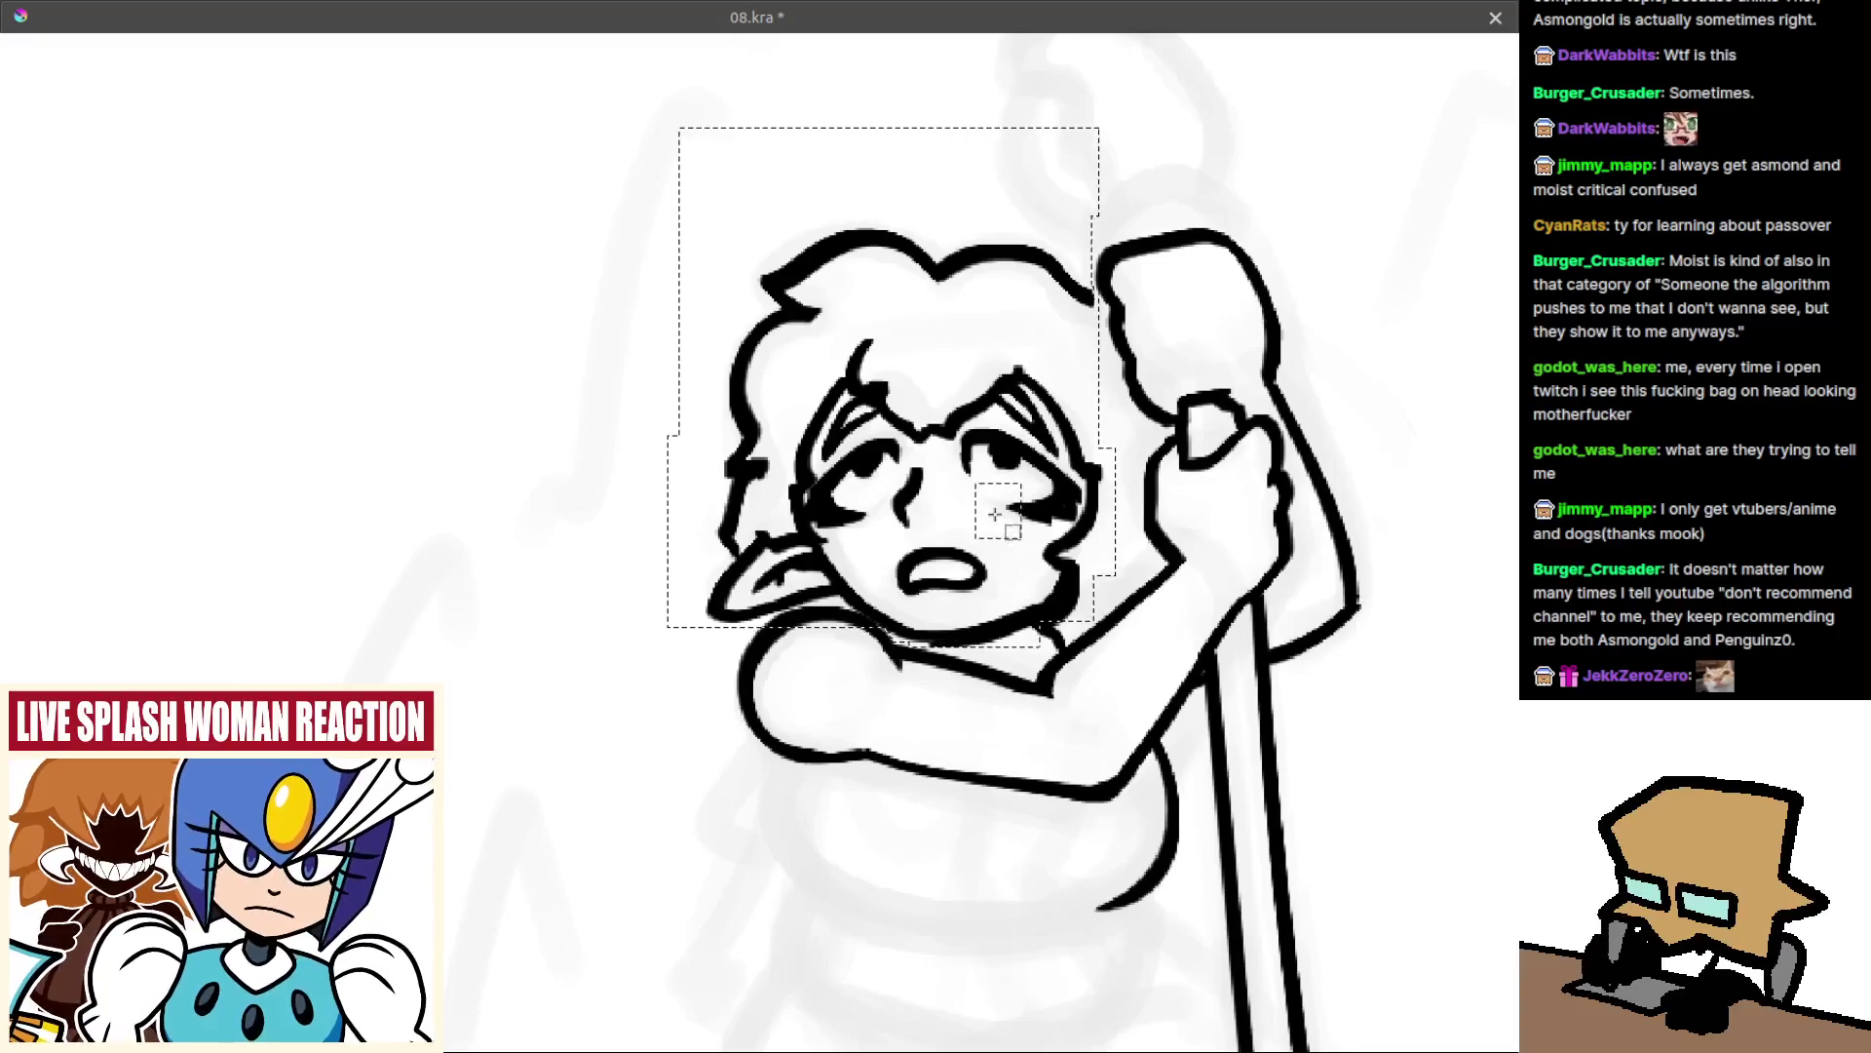
# Move the selected head slightly upward away from the shoulder, check it mirrored, and clear the selection.
pyautogui.press('t')
pyautogui.moveTo(991, 626); pyautogui.dragTo(989, 587)
pyautogui.scroll(-5, 989, 585)
pyautogui.press('m')
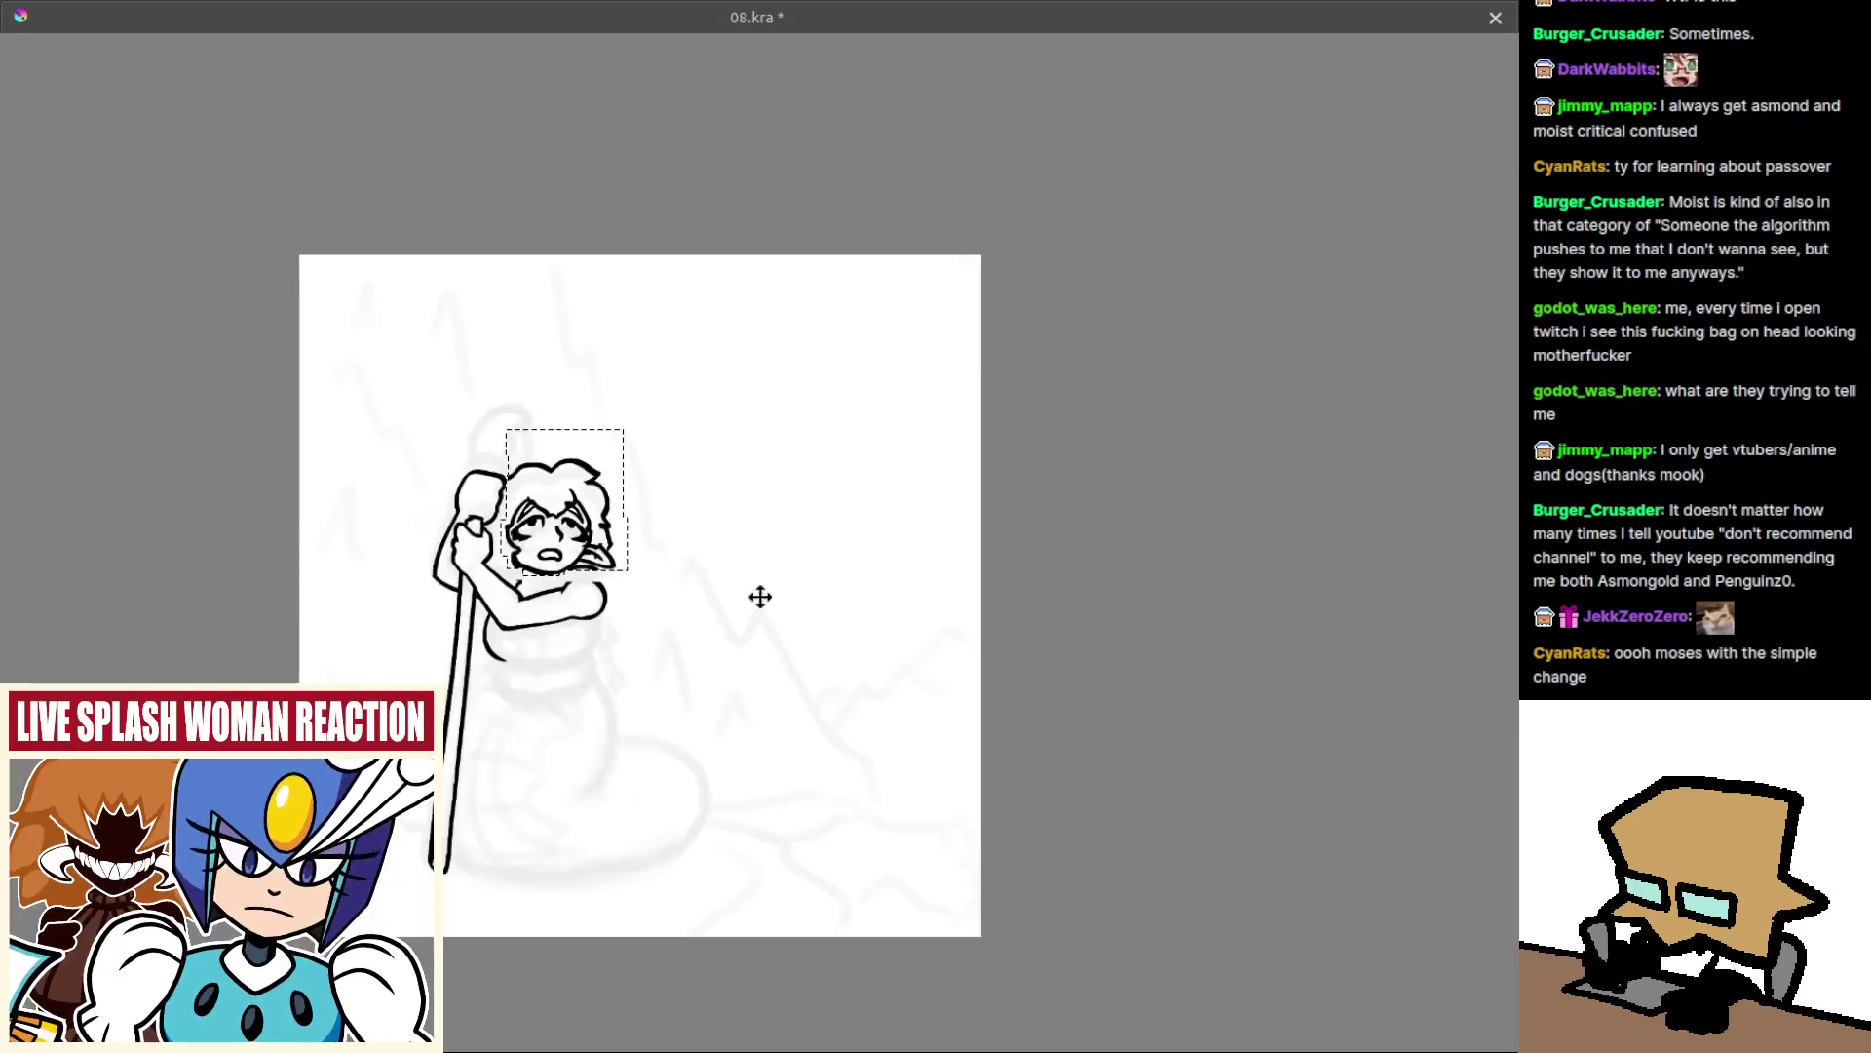
pyautogui.scroll(3, 783, 625)
pyautogui.moveTo(806, 531); pyautogui.dragTo(867, 601)
pyautogui.hotkey('ctrl', 'shift', 'a')
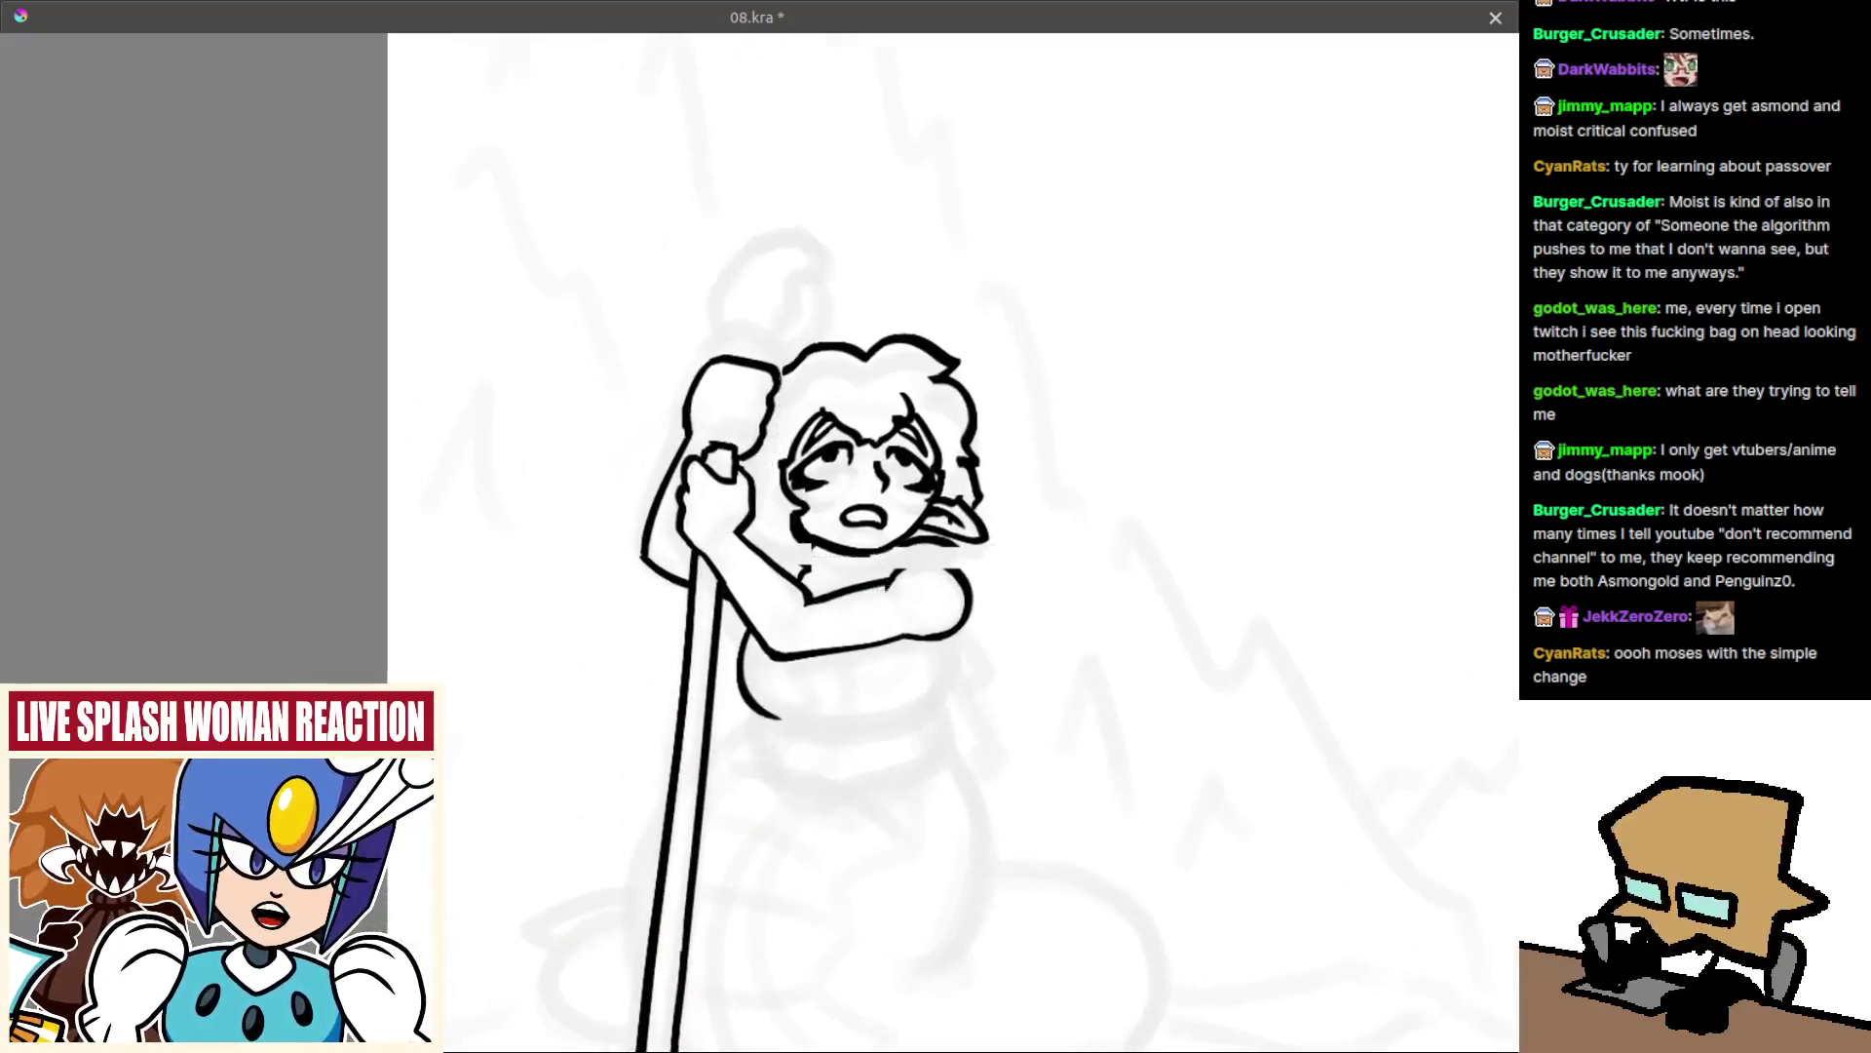
# Erase the leftover shoulder fragment beneath the ear and redraw the rounded top of the shoulder, undoing poor strokes.
pyautogui.scroll(2, 881, 588)
pyautogui.moveTo(909, 513); pyautogui.dragTo(894, 539)
pyautogui.scroll(1, 894, 538)
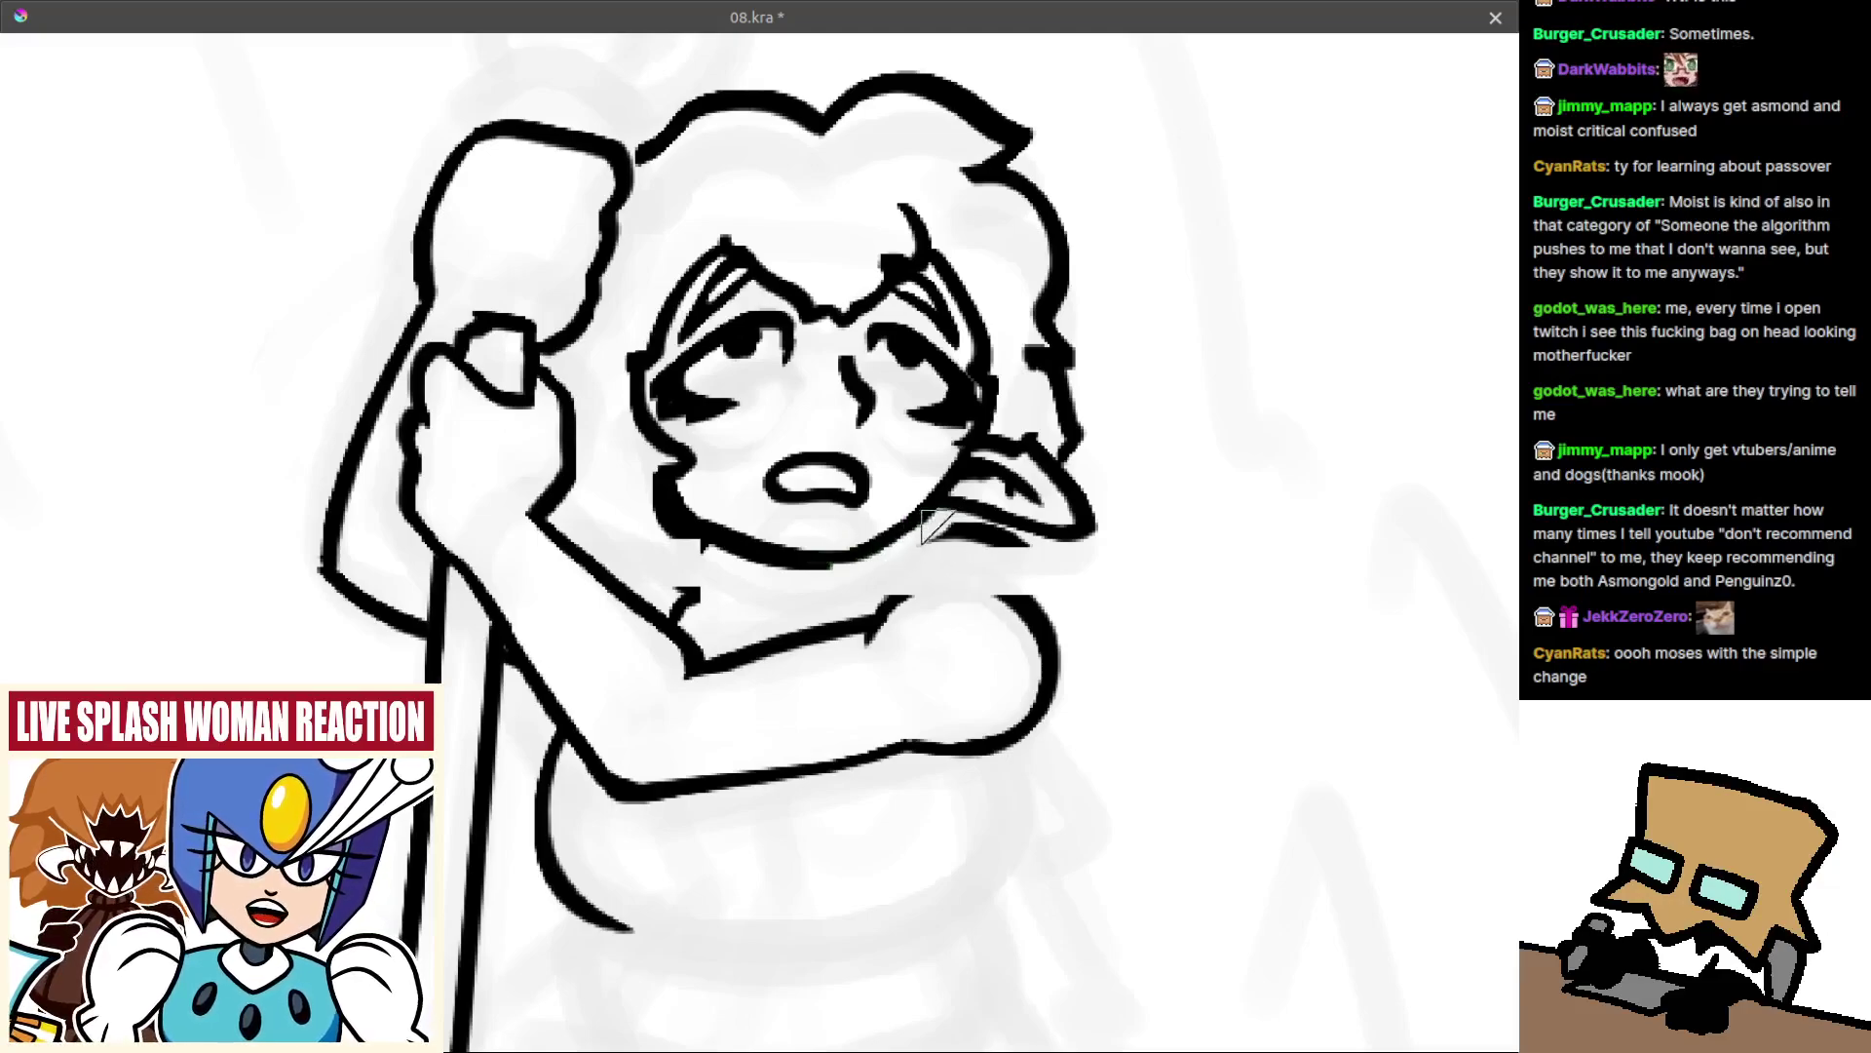
pyautogui.moveTo(994, 552)
pyautogui.mouseDown()
pyautogui.moveTo(967, 526)
pyautogui.moveTo(1020, 550)
pyautogui.mouseUp()
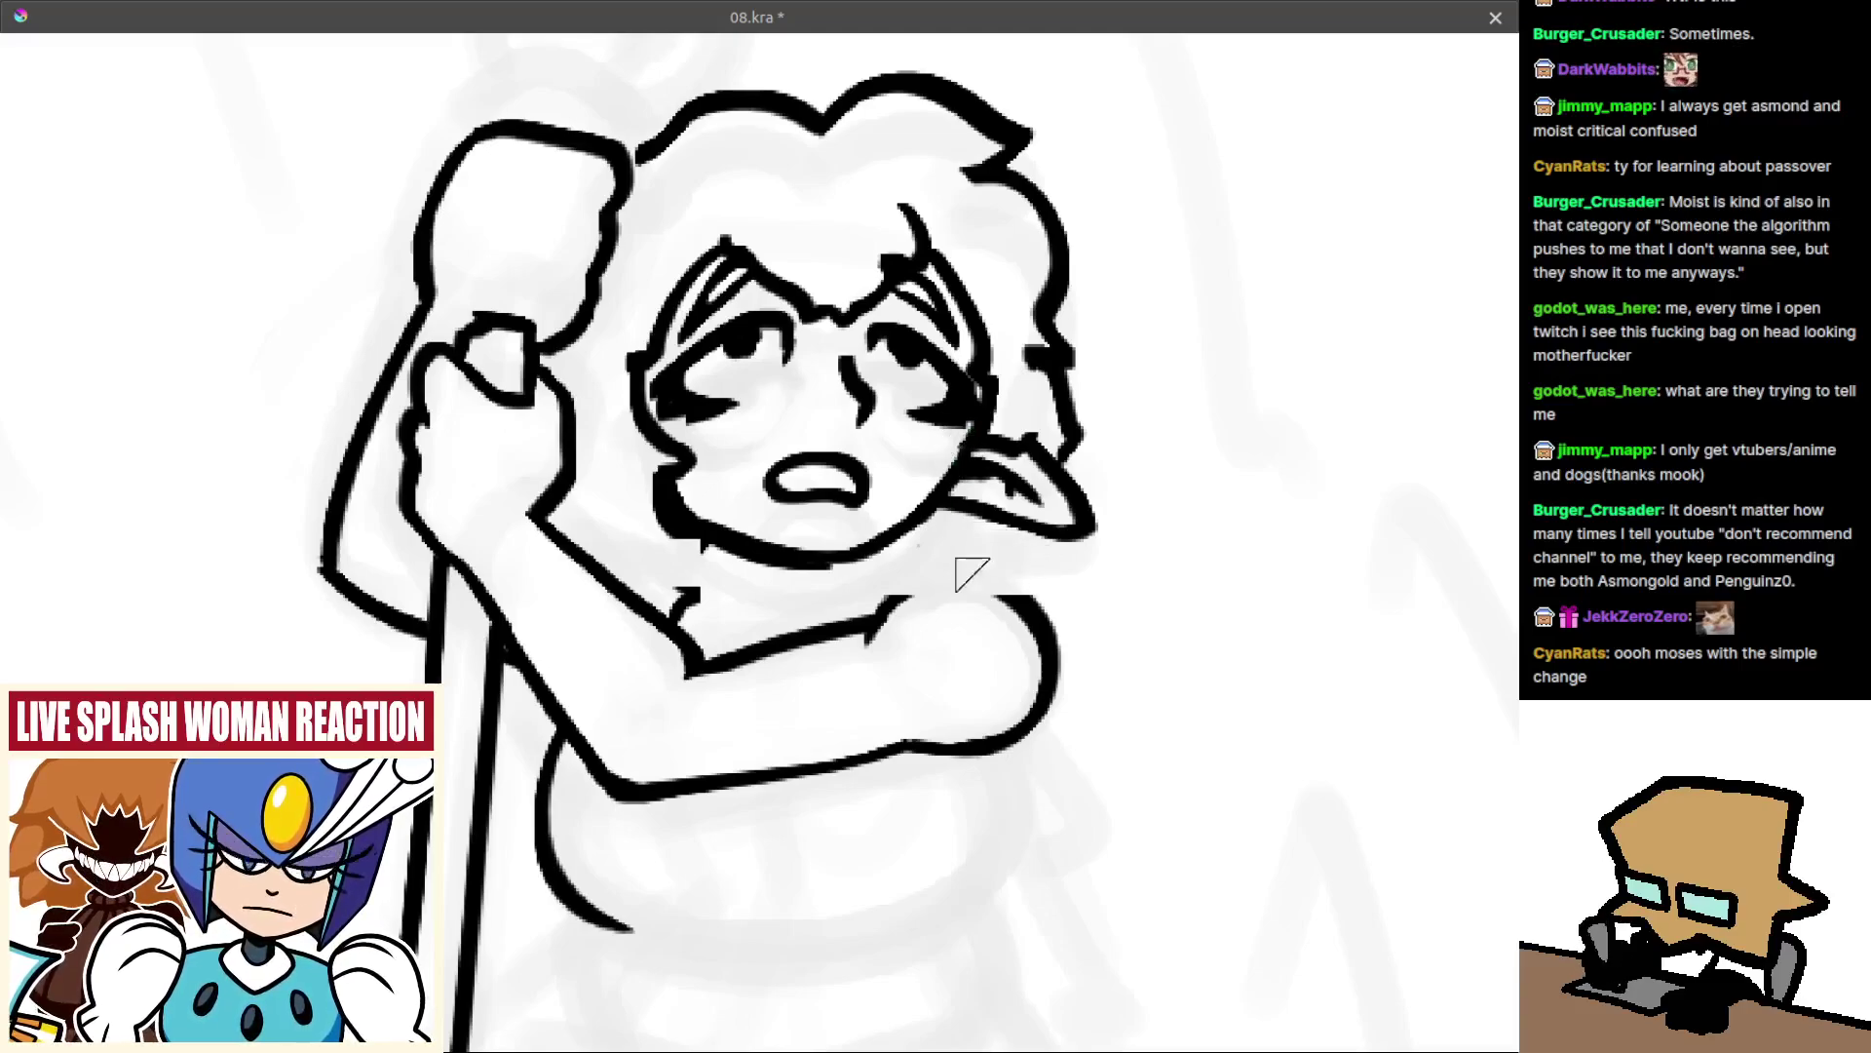
pyautogui.hotkey('ctrl', 'z')
pyautogui.moveTo(880, 612)
pyautogui.mouseDown()
pyautogui.moveTo(986, 588)
pyautogui.moveTo(1010, 604)
pyautogui.mouseUp()
pyautogui.hotkey('ctrl', 'z')
pyautogui.hotkey('ctrl', 'z')
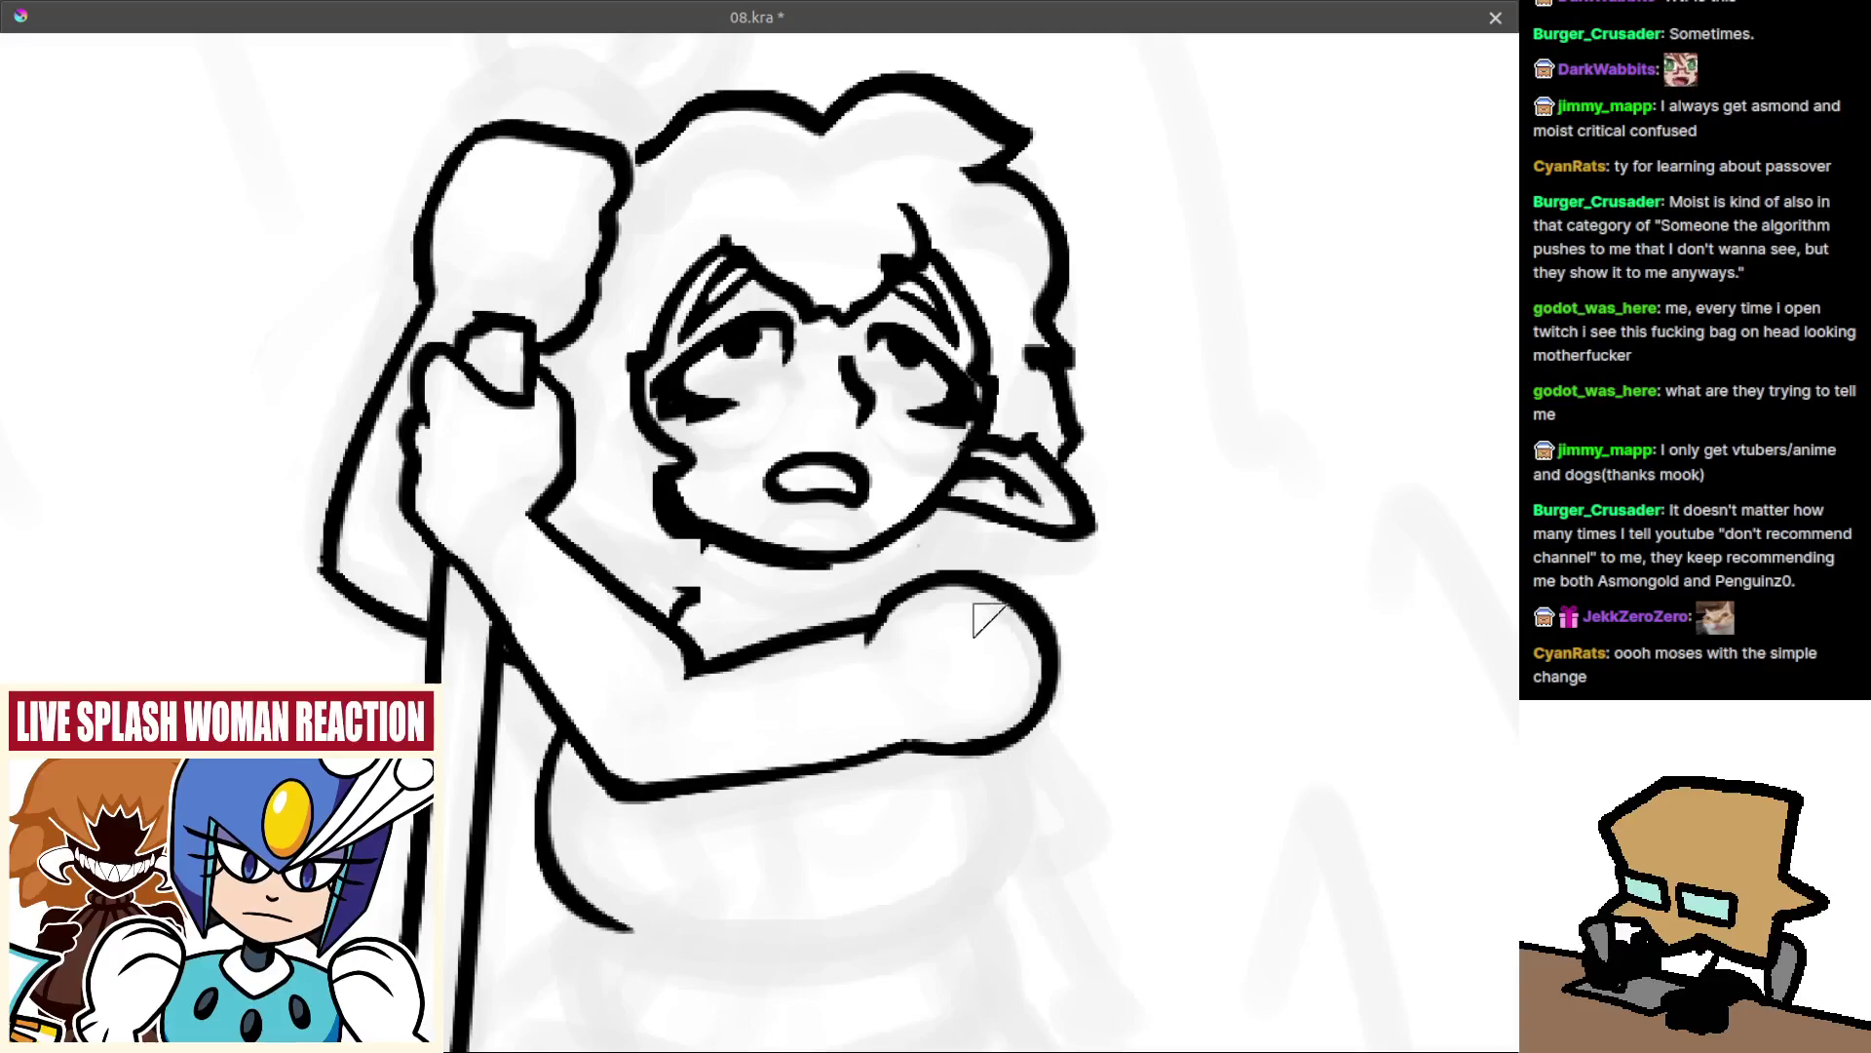
pyautogui.hotkey('ctrl', 'z')
# Examine how the moved head sits against the shoulder and arms in rotated, upright and mirrored views.
pyautogui.moveTo(912, 758)
pyautogui.mouseDown()
pyautogui.moveTo(1009, 734)
pyautogui.moveTo(890, 852)
pyautogui.mouseUp()
pyautogui.hotkey('ctrl', 'z')
pyautogui.moveTo(941, 680)
pyautogui.mouseDown()
pyautogui.moveTo(984, 481)
pyautogui.moveTo(886, 351)
pyautogui.mouseUp()
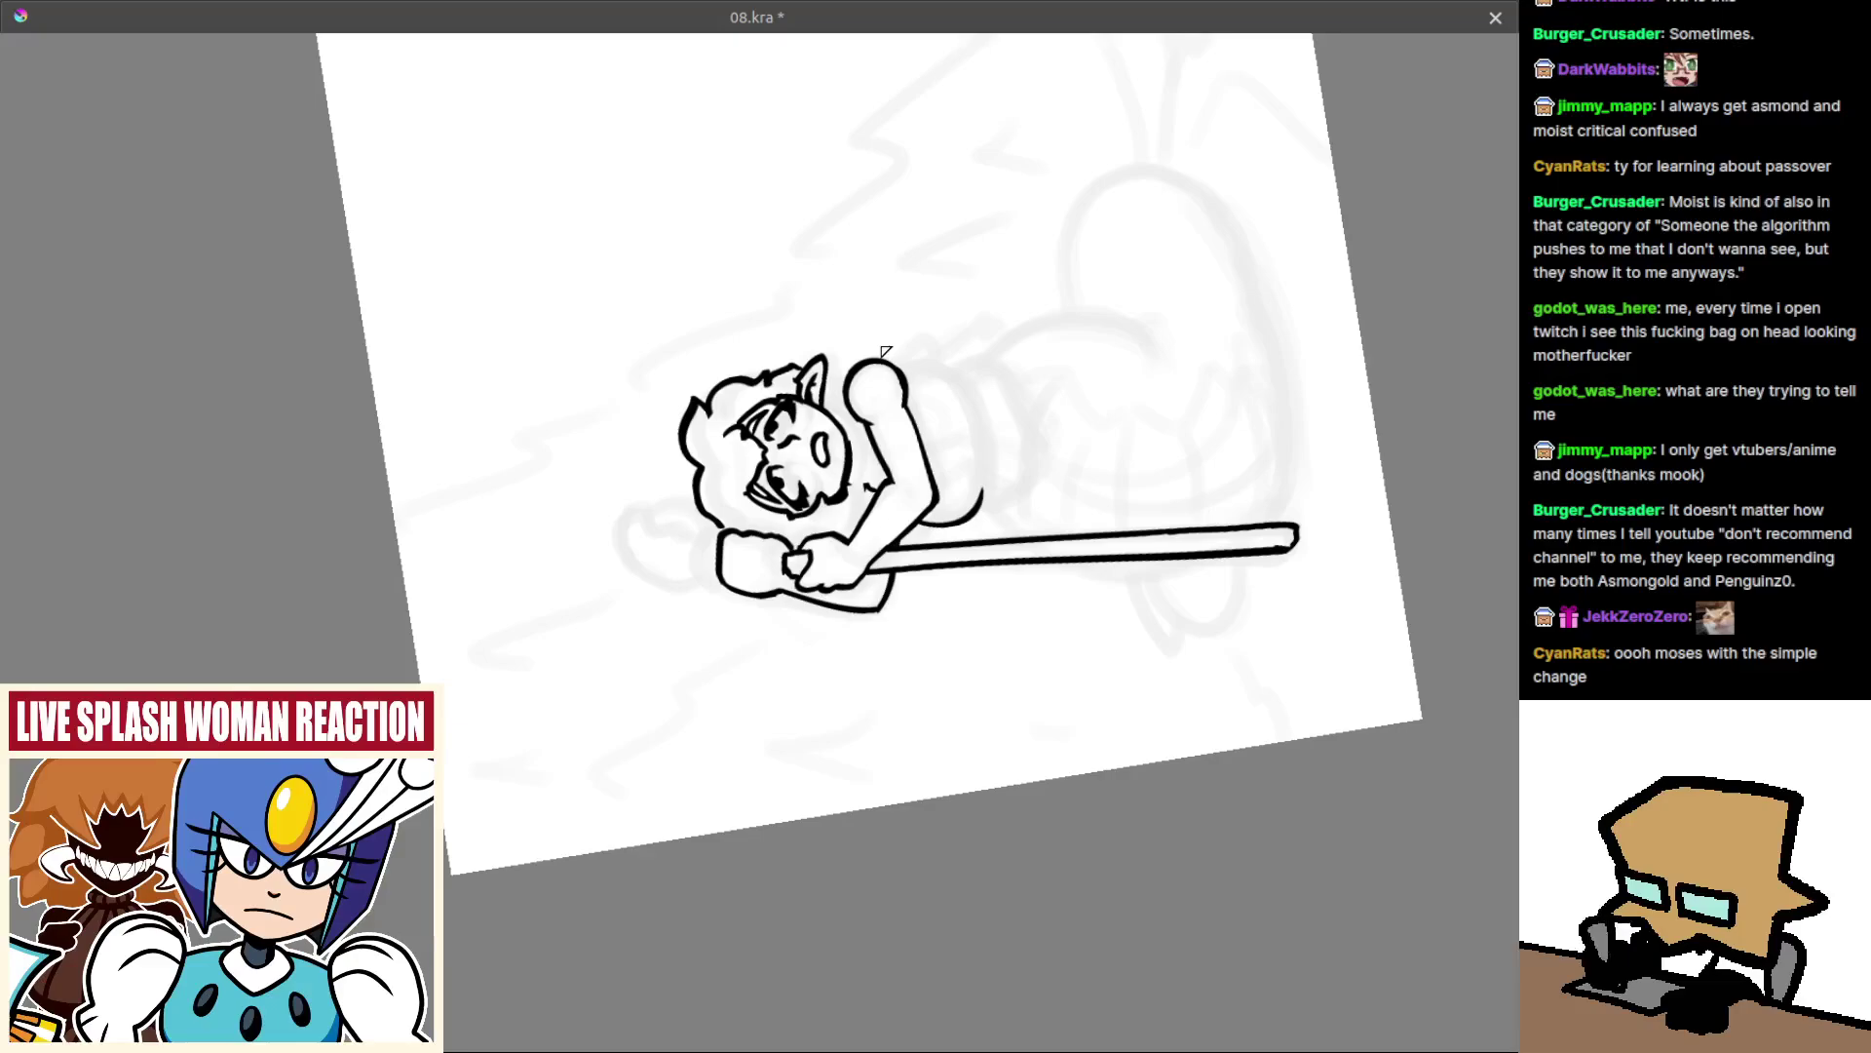
pyautogui.moveTo(931, 431); pyautogui.dragTo(939, 484)
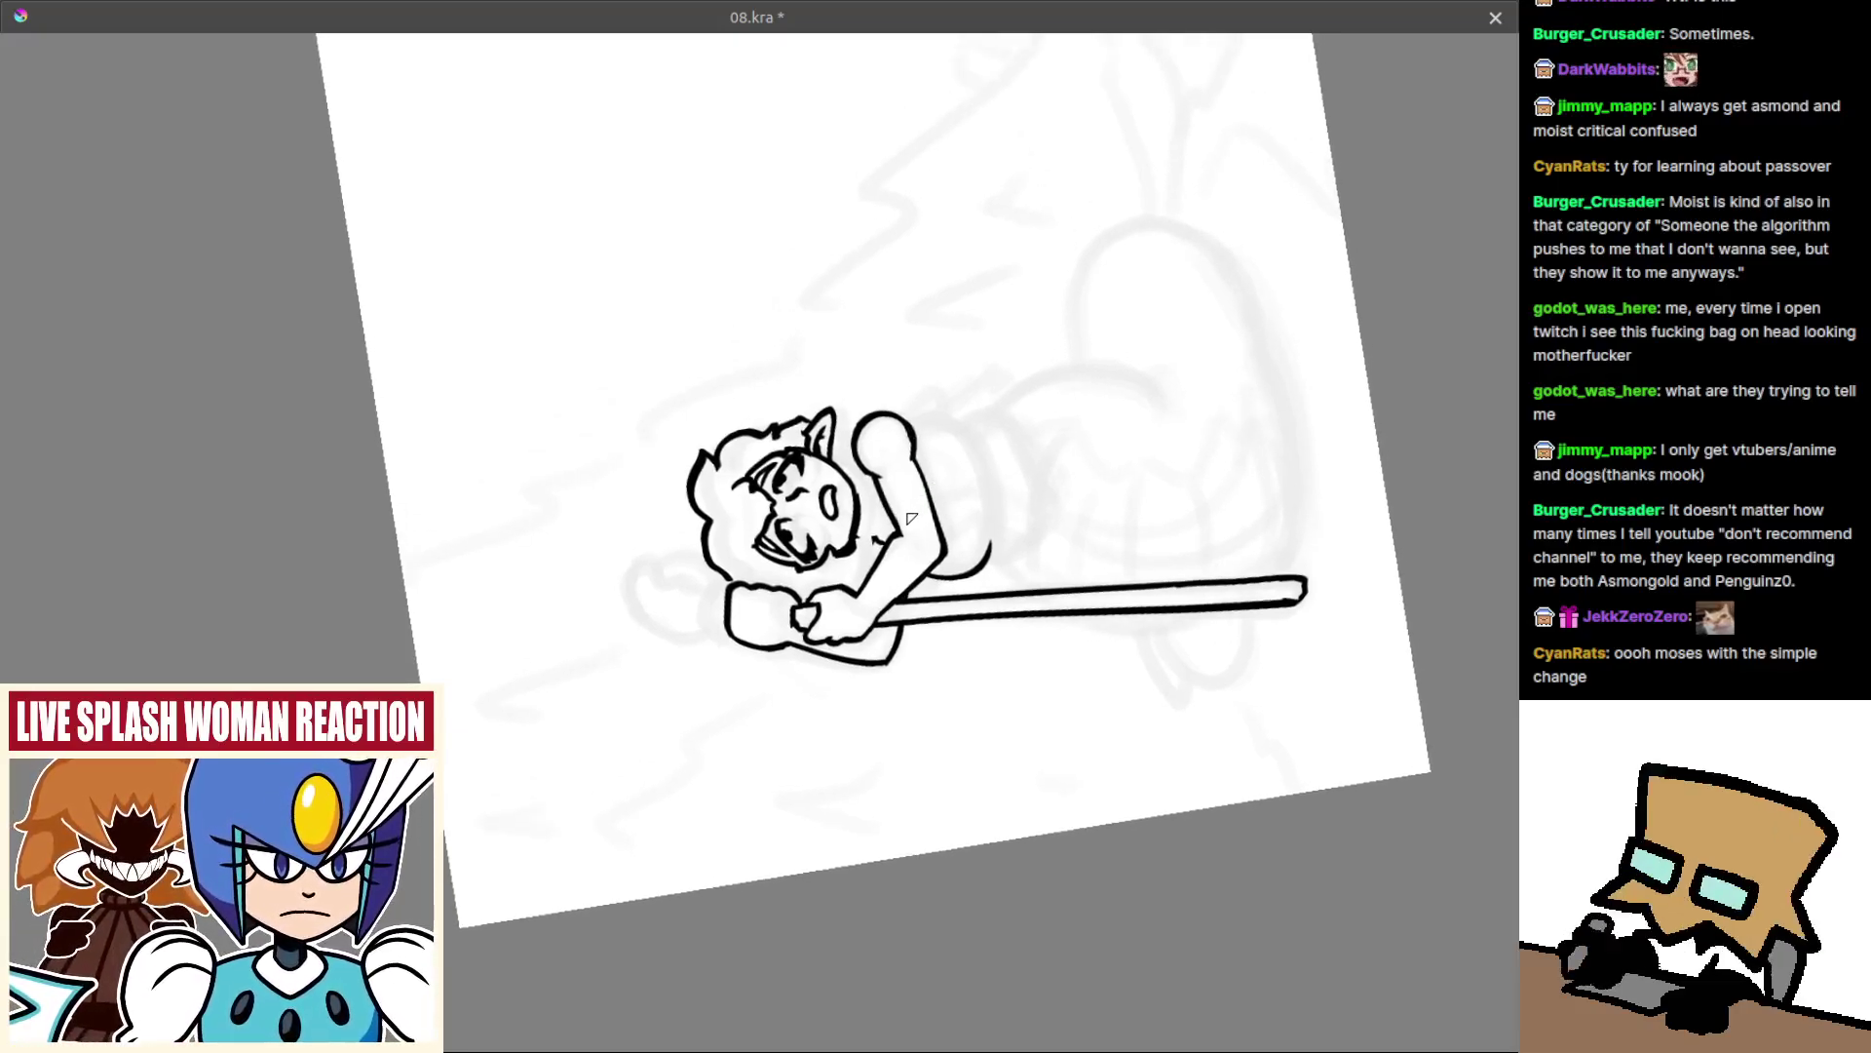
pyautogui.moveTo(882, 551); pyautogui.dragTo(835, 592)
pyautogui.press('5')
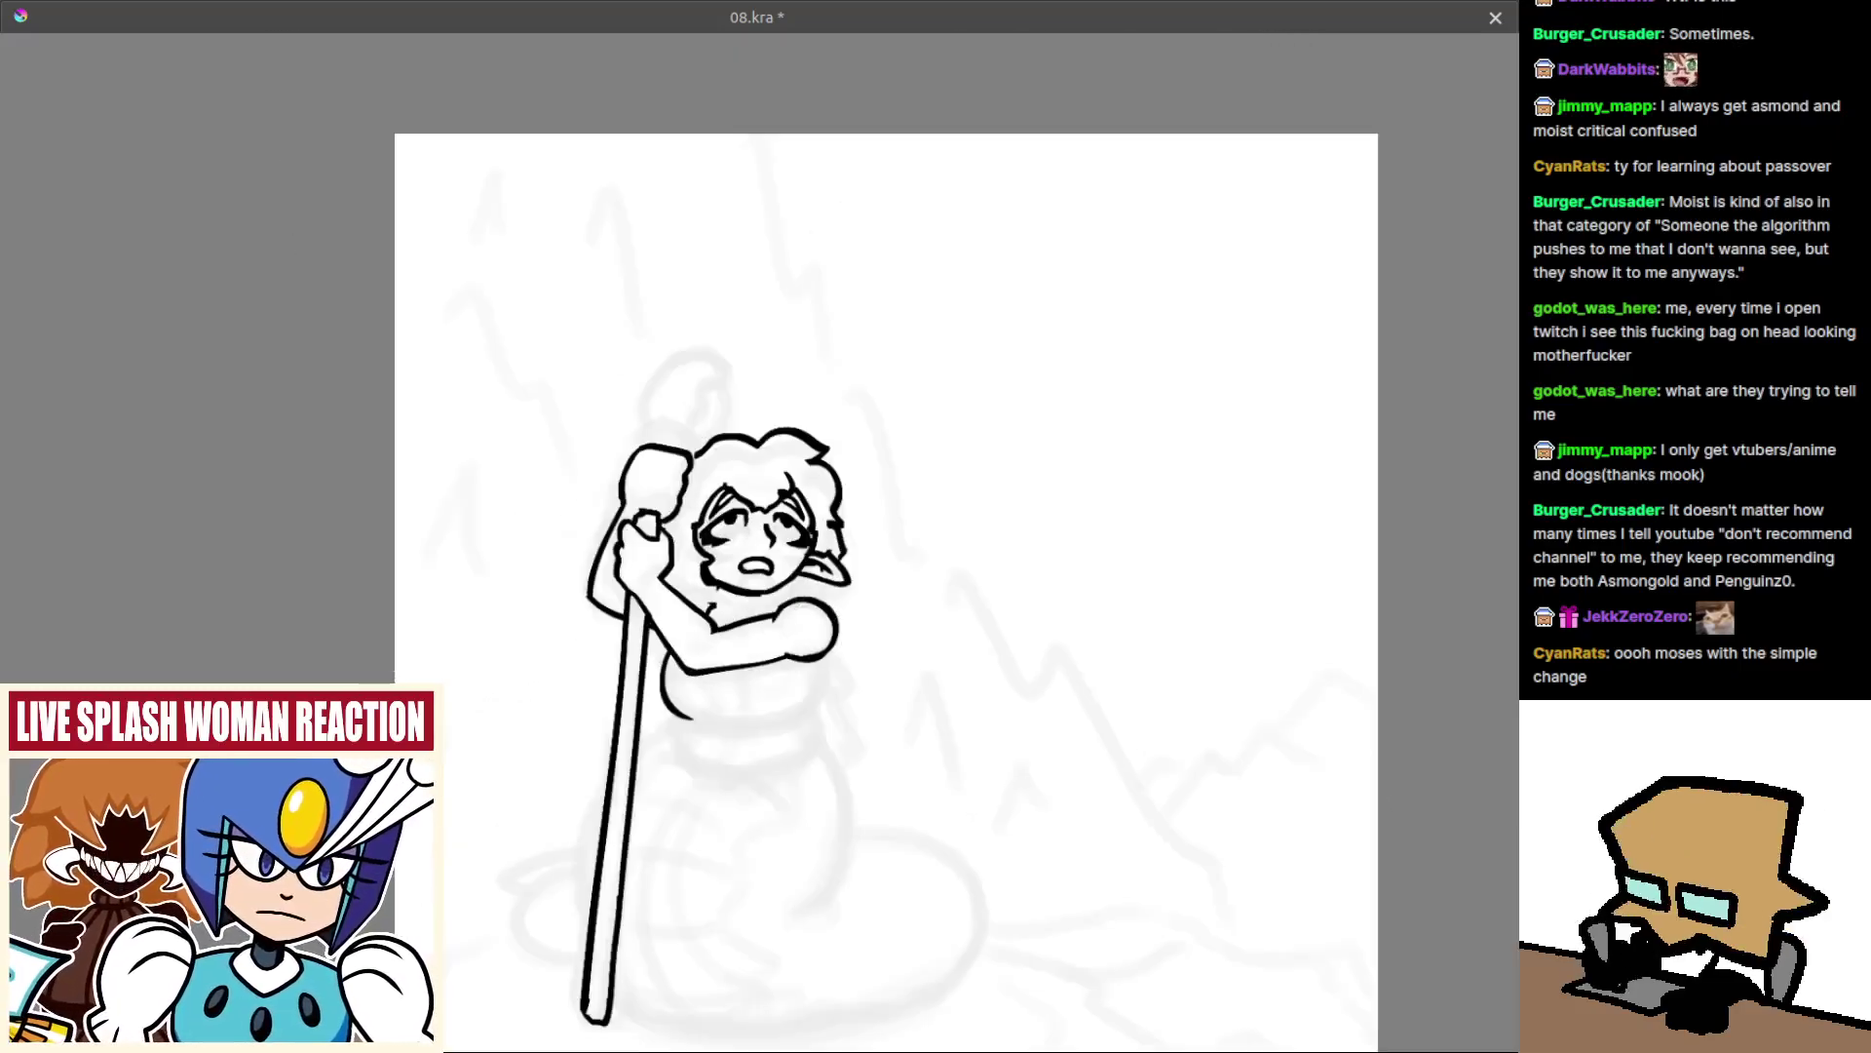
pyautogui.moveTo(740, 671); pyautogui.dragTo(764, 581)
pyautogui.press('m')
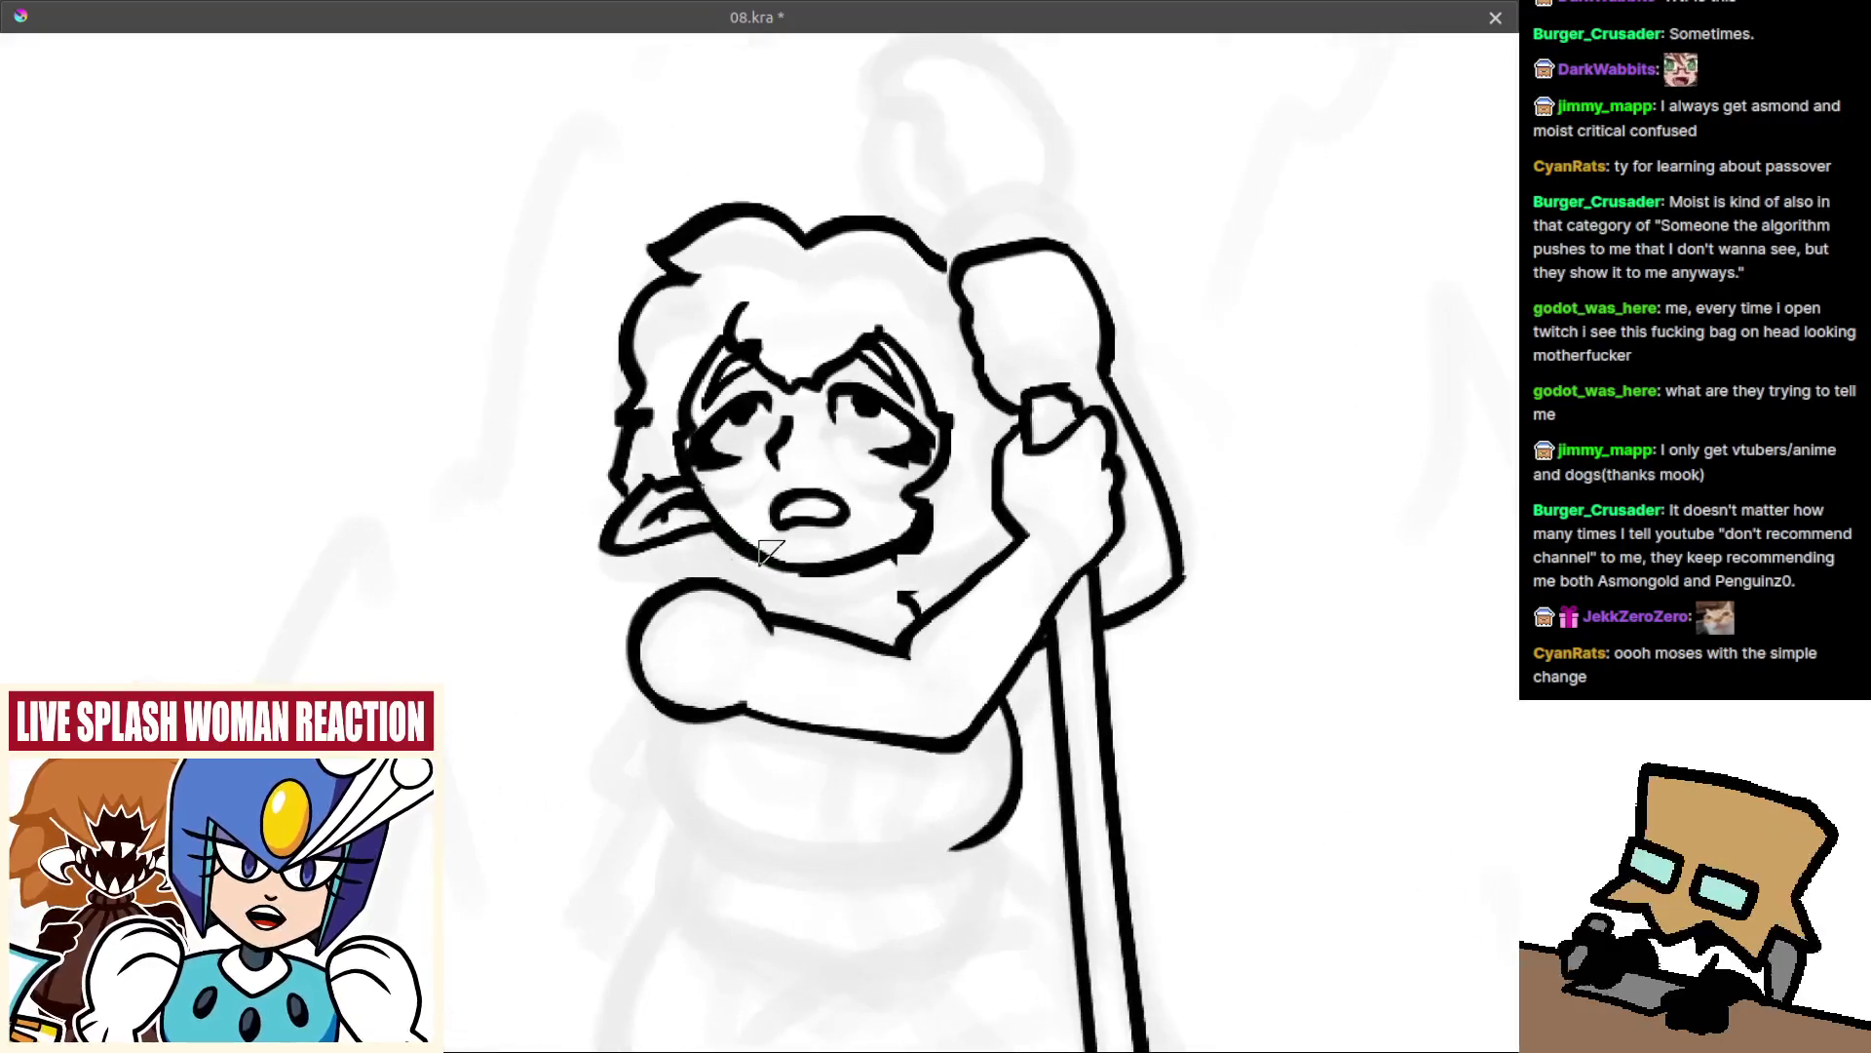
pyautogui.scroll(1, 733, 519)
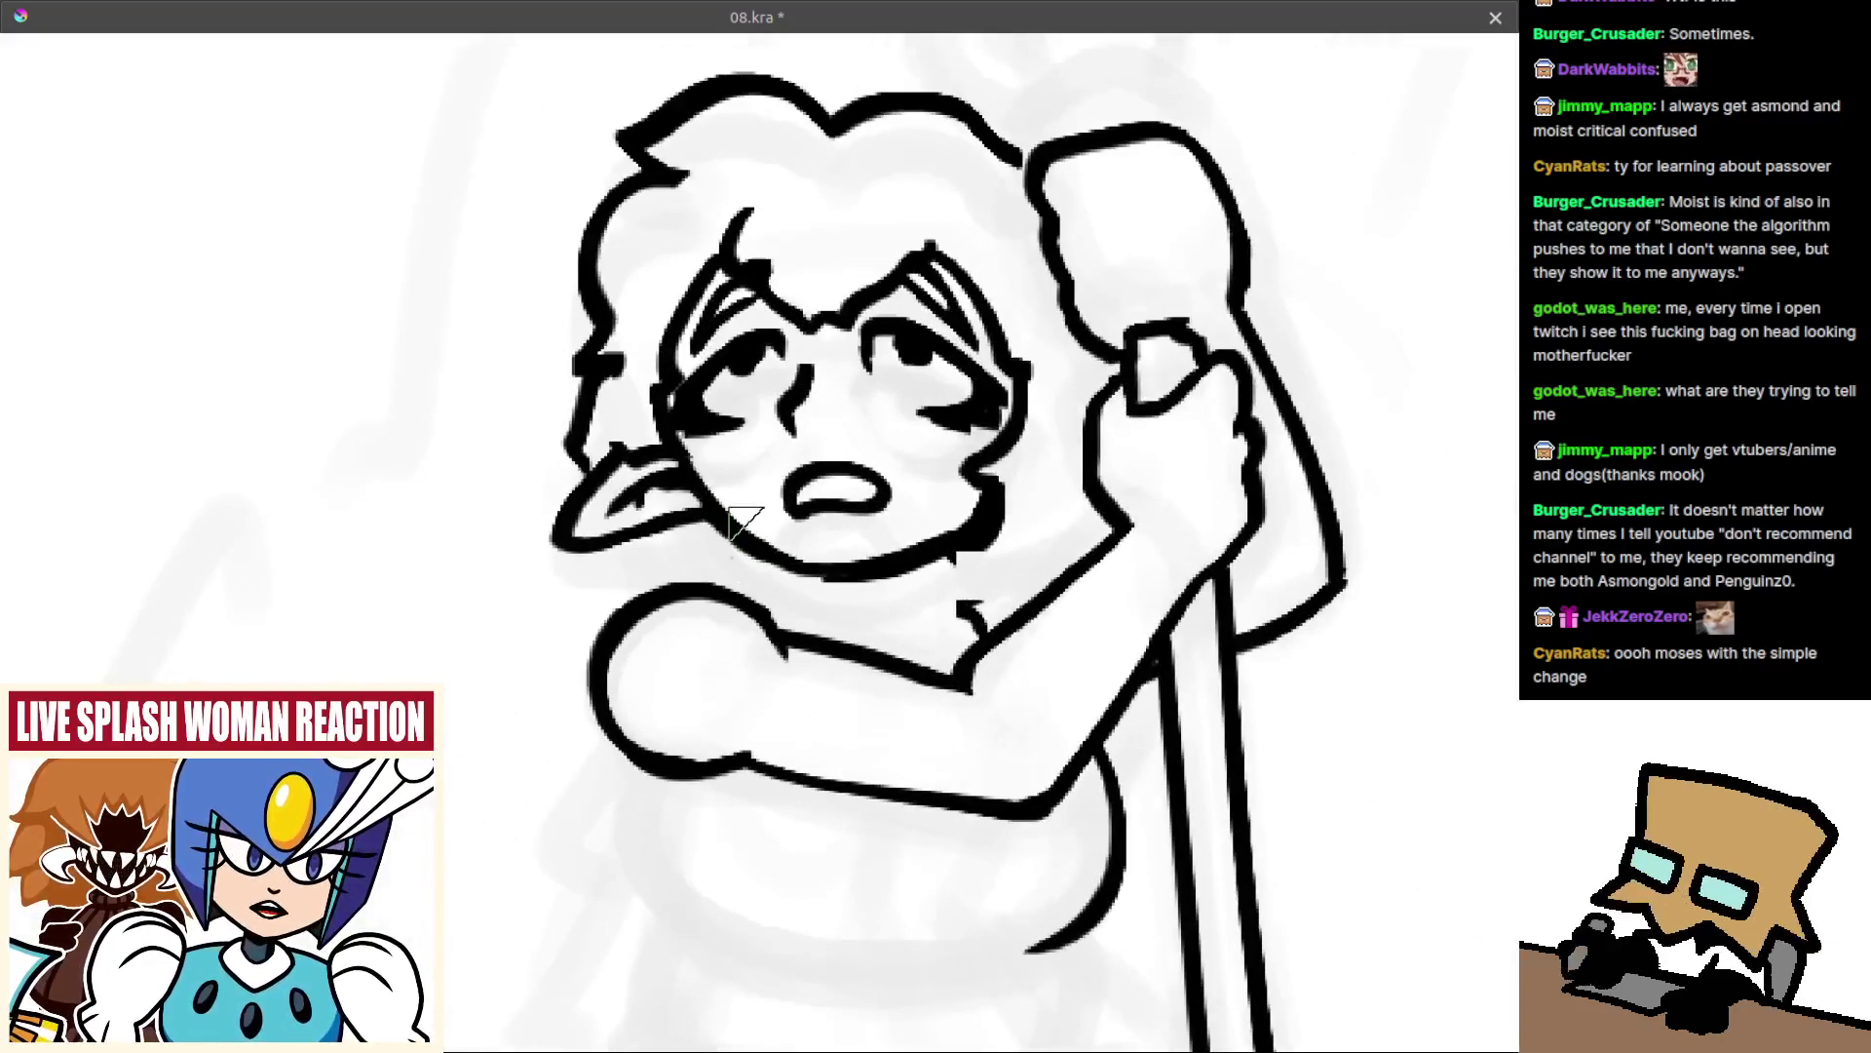
pyautogui.press('m')
# Retouch the jawline beside the ear and clean up the stray neck mark between the chin and forearm.
pyautogui.moveTo(707, 547); pyautogui.dragTo(849, 613)
pyautogui.moveTo(969, 597); pyautogui.dragTo(904, 434)
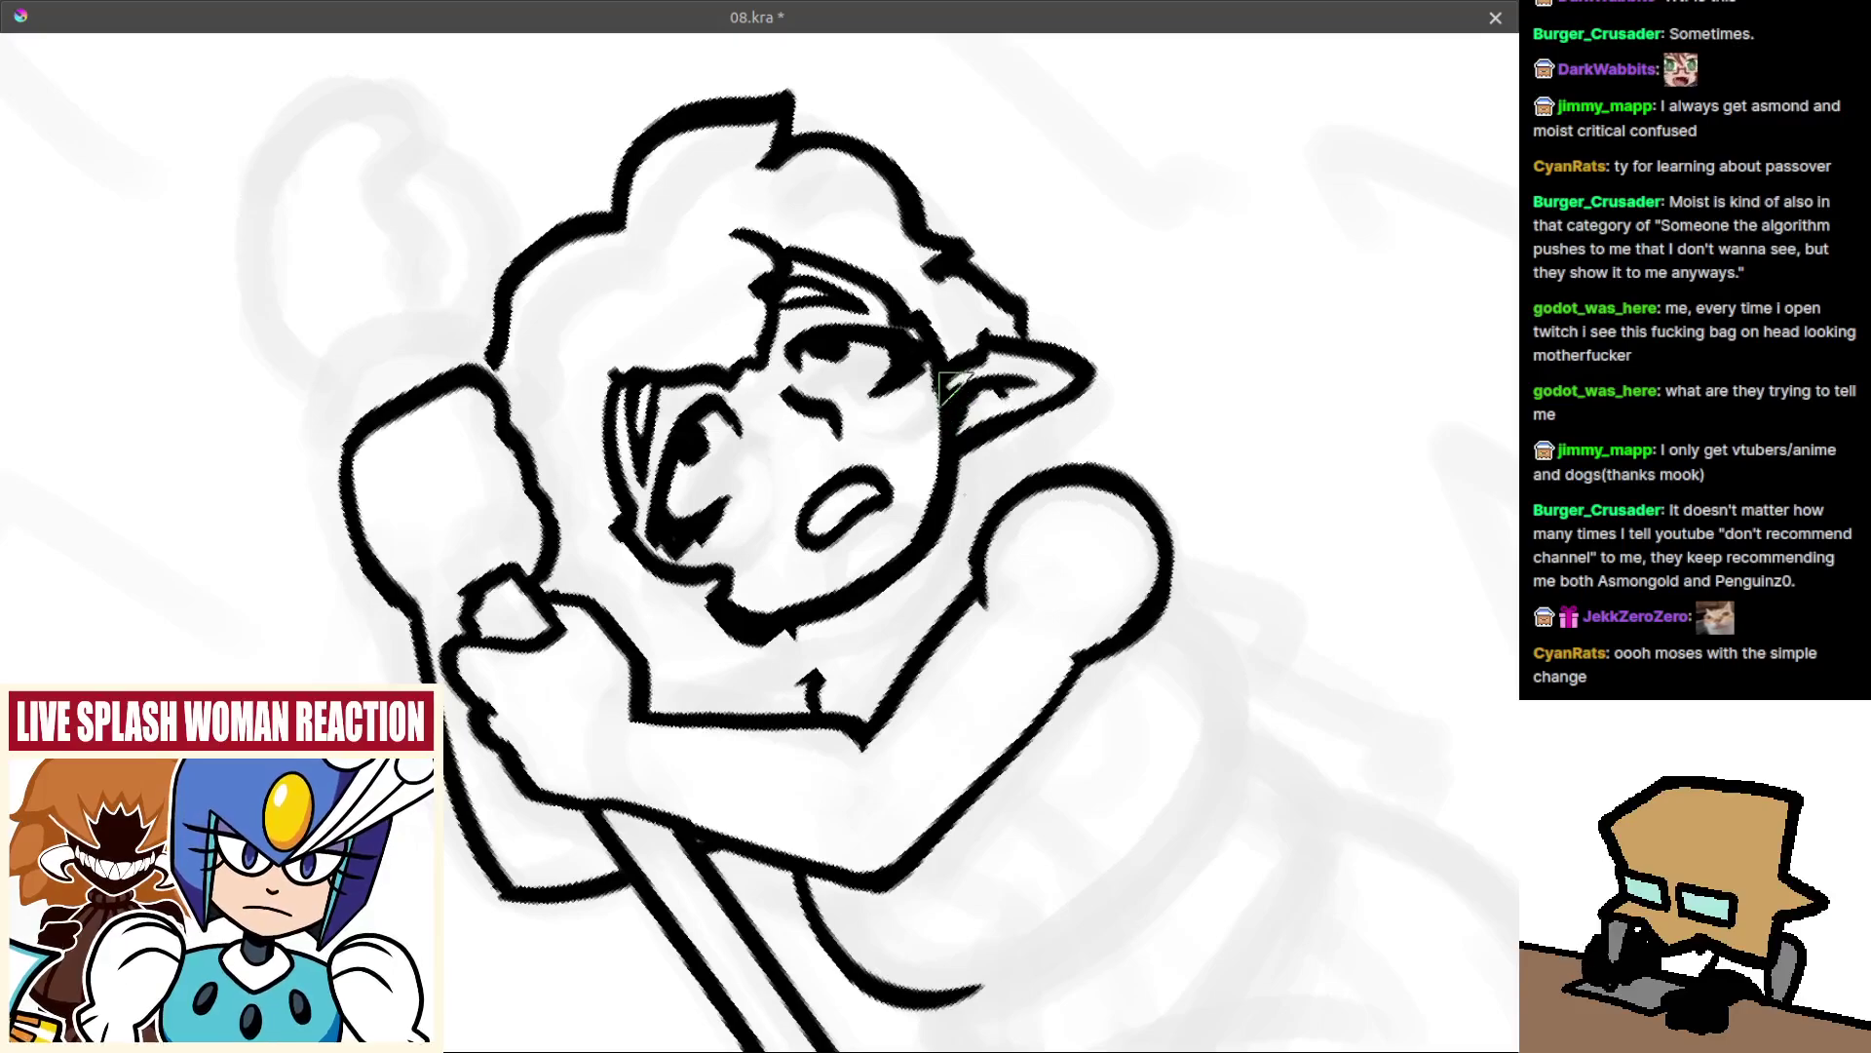
pyautogui.moveTo(951, 404); pyautogui.dragTo(931, 568)
pyautogui.press('5')
pyautogui.scroll(3, 929, 569)
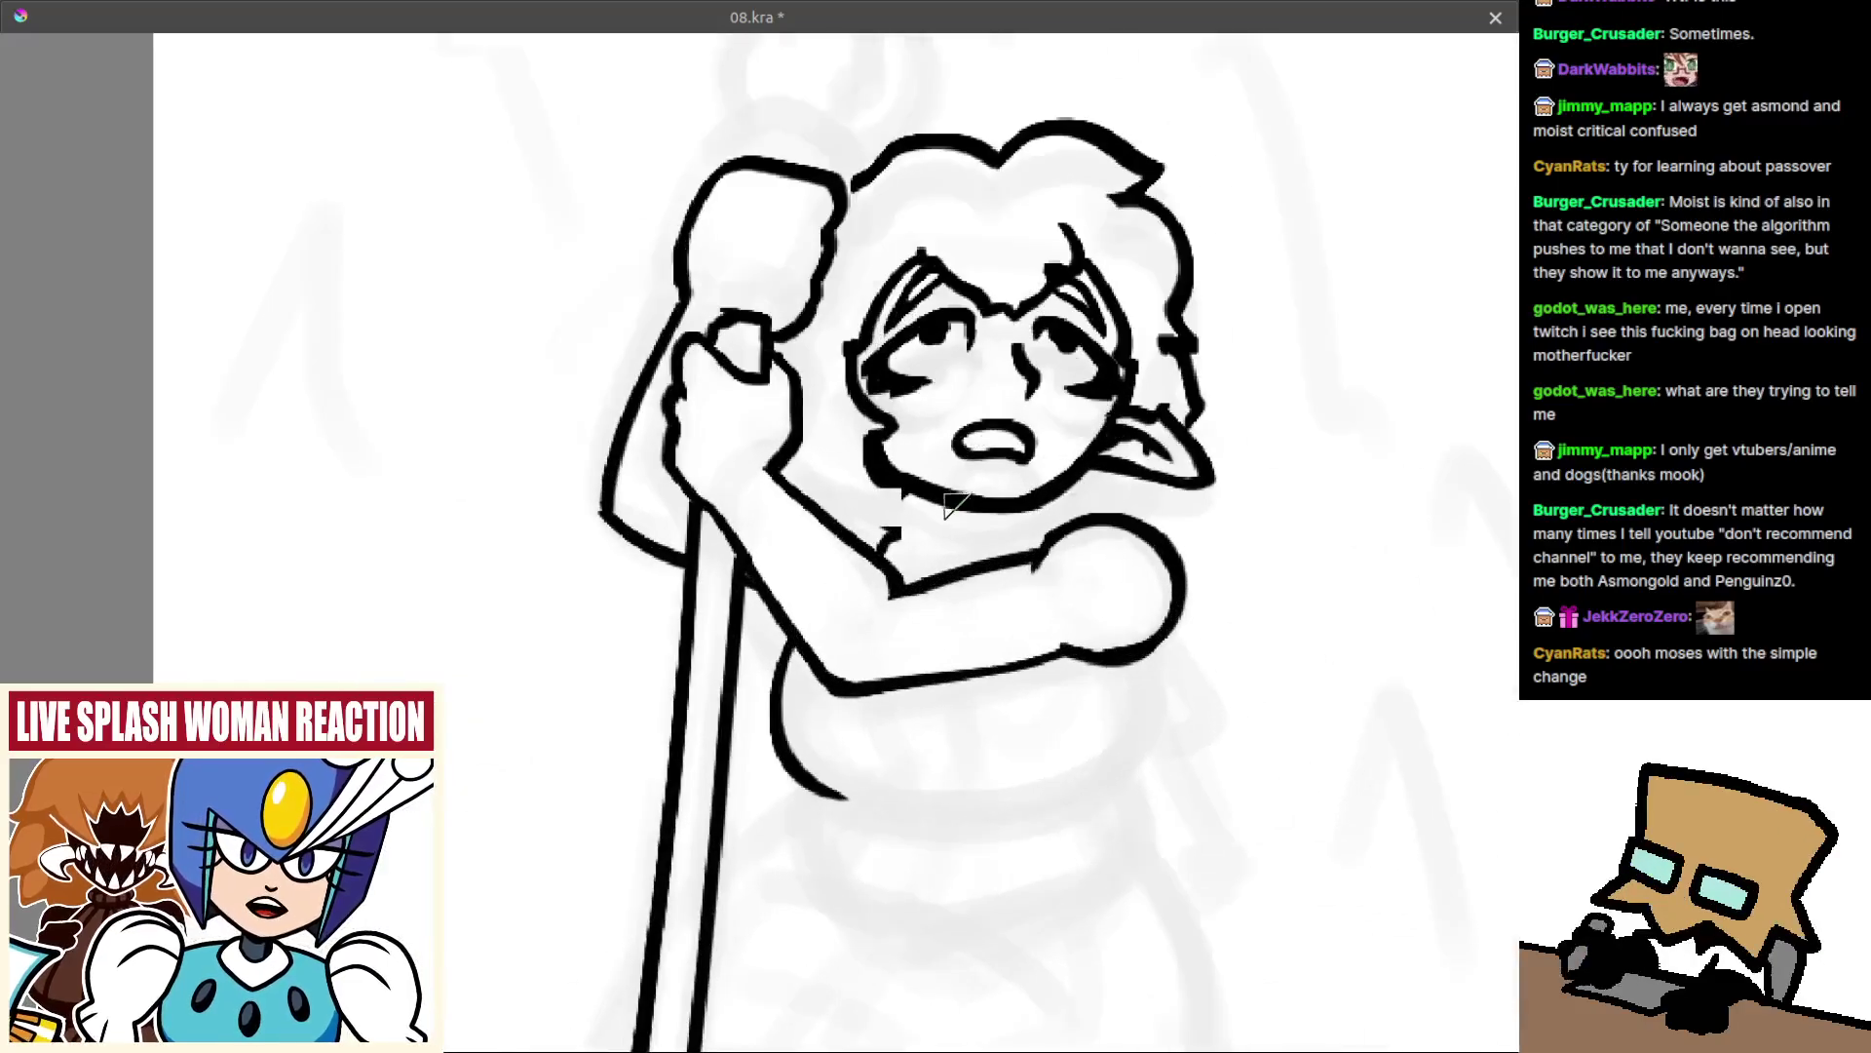
pyautogui.press('m')
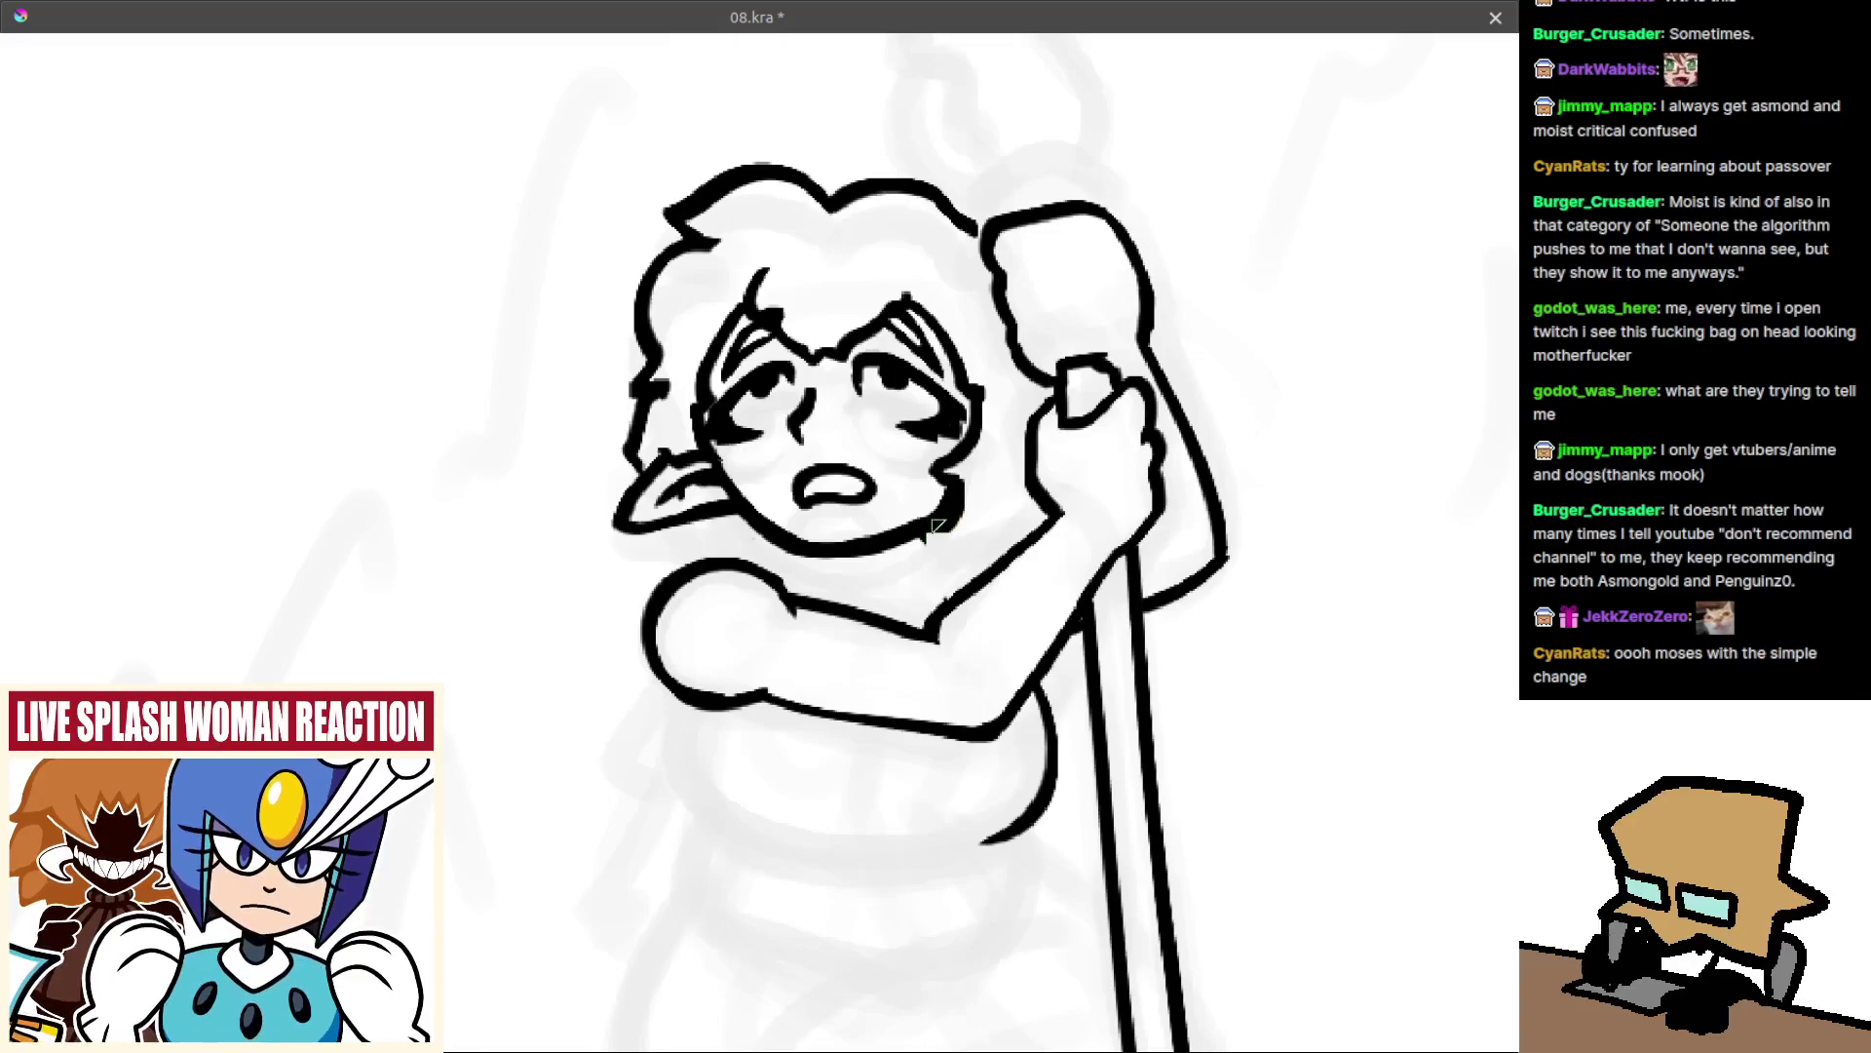
# Ink a pointed hair tip at the jaw corner and rework the hair's top outline toward the raised hand.
pyautogui.moveTo(897, 272)
pyautogui.mouseDown()
pyautogui.moveTo(931, 306)
pyautogui.moveTo(916, 506)
pyautogui.mouseUp()
pyautogui.moveTo(846, 438); pyautogui.dragTo(859, 428)
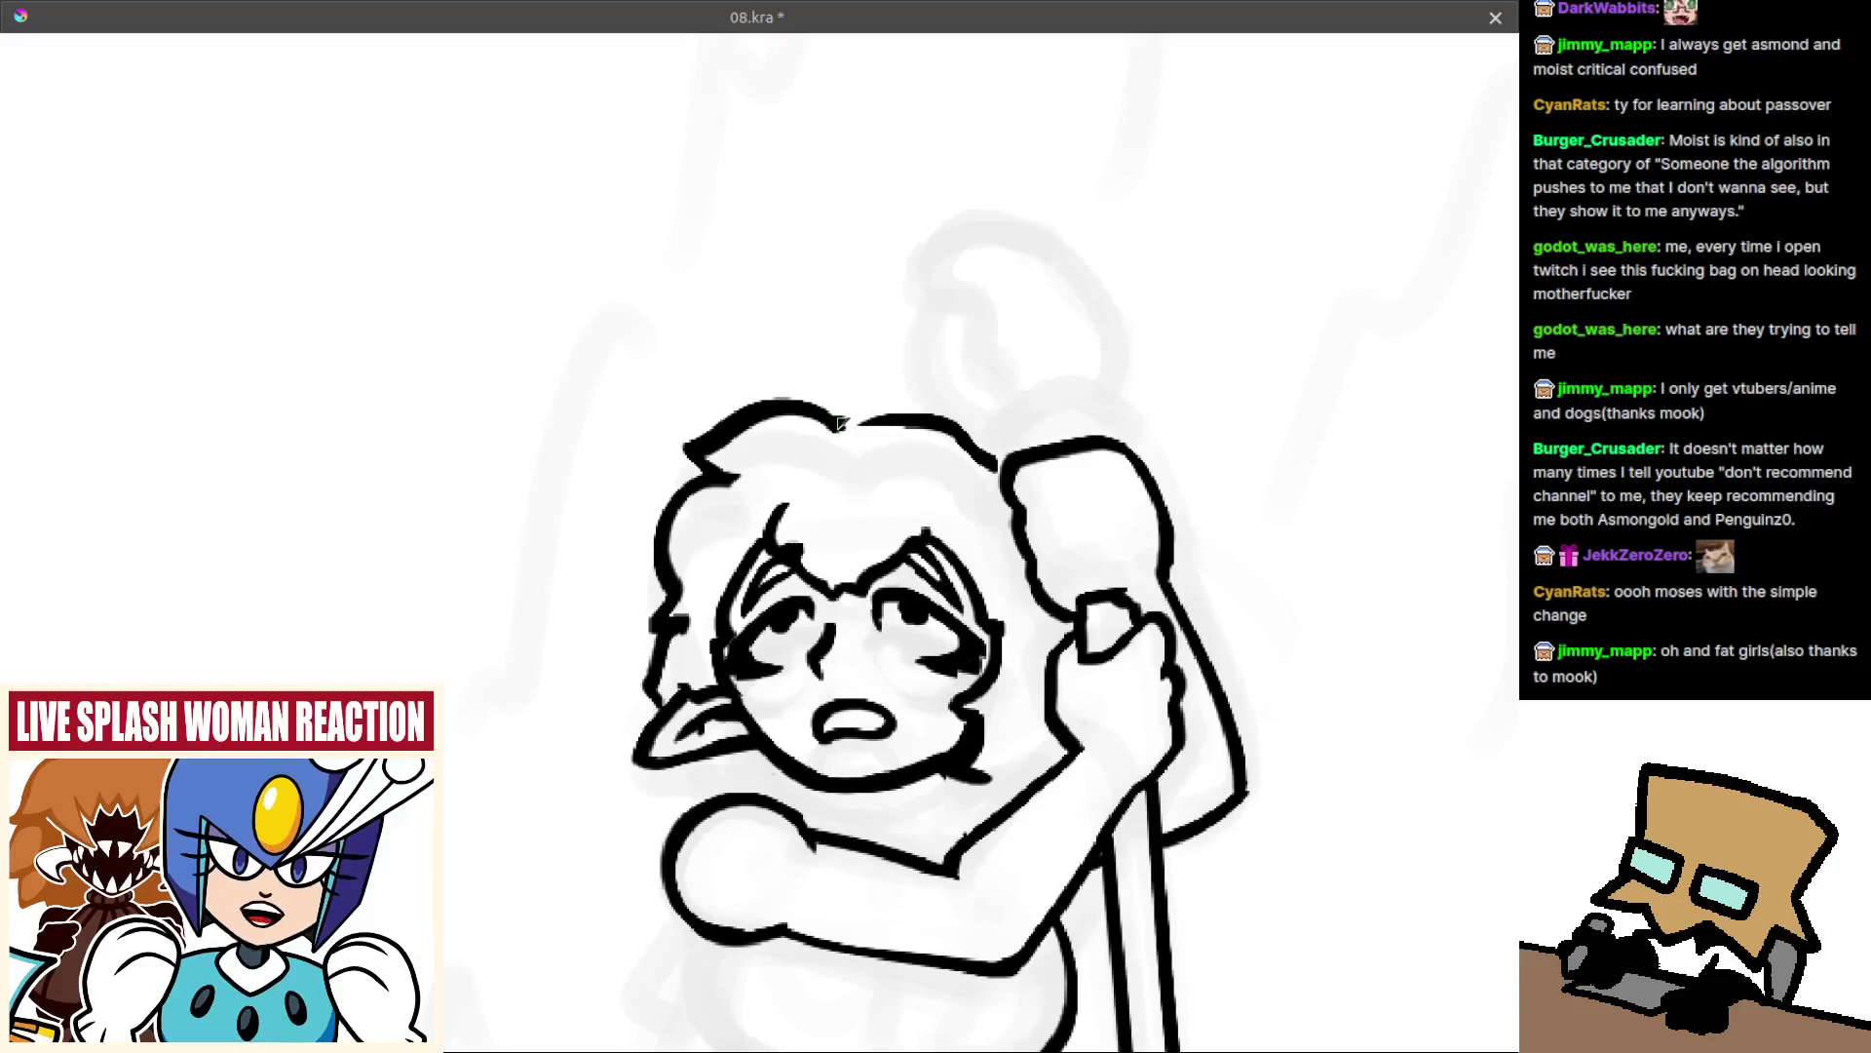
pyautogui.moveTo(841, 428); pyautogui.dragTo(942, 426)
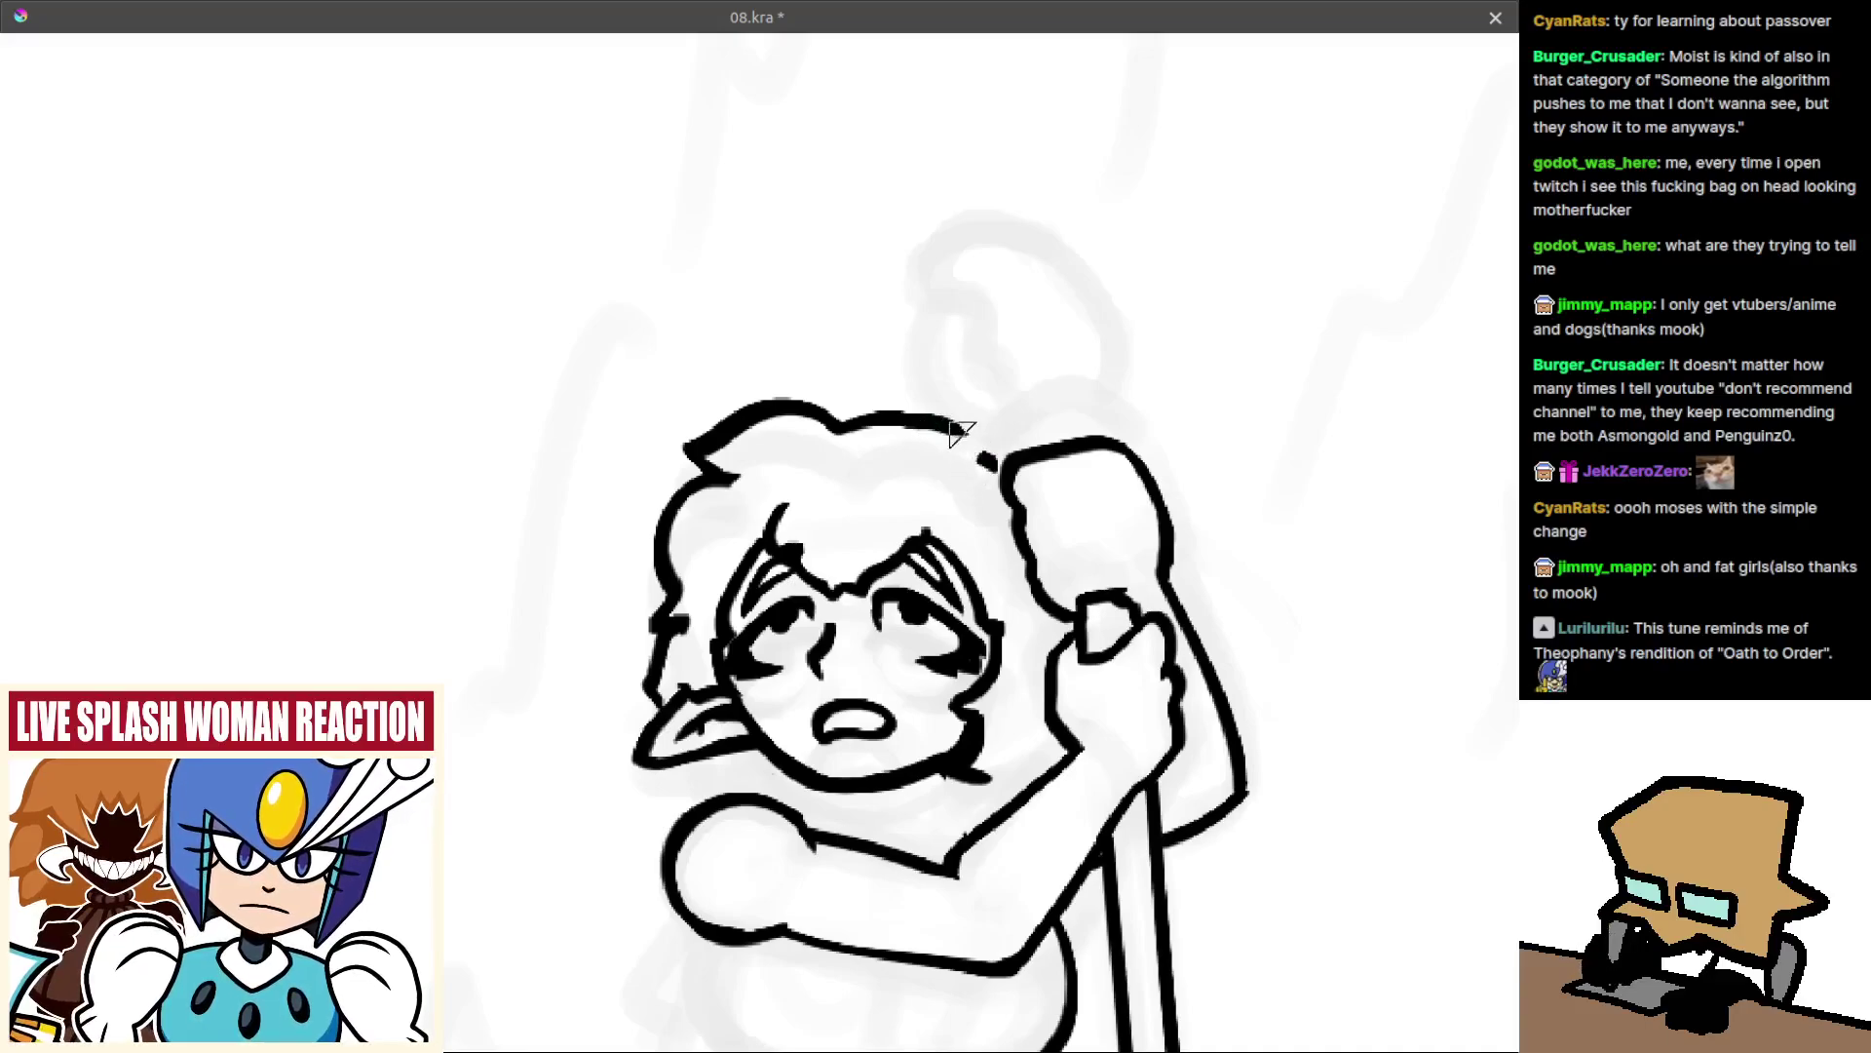
pyautogui.moveTo(963, 505); pyautogui.dragTo(963, 740)
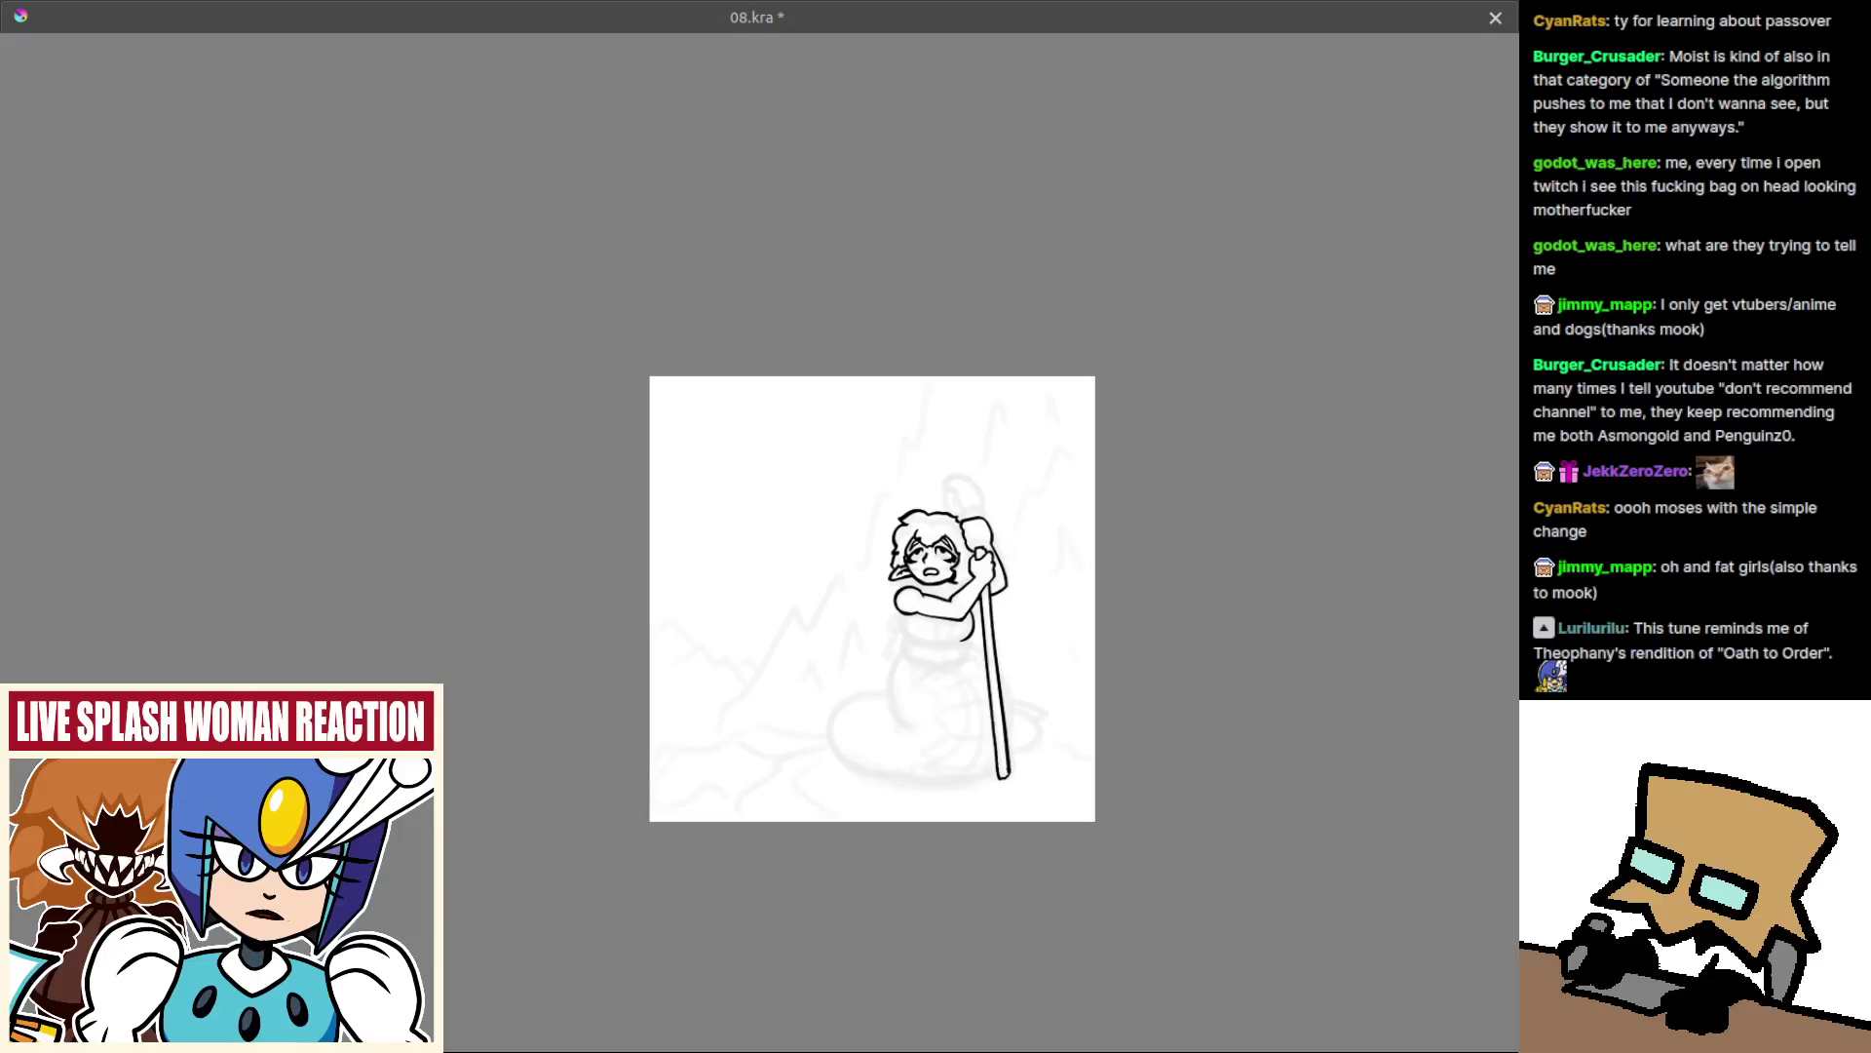
pyautogui.press('m')
pyautogui.scroll(6, 889, 478)
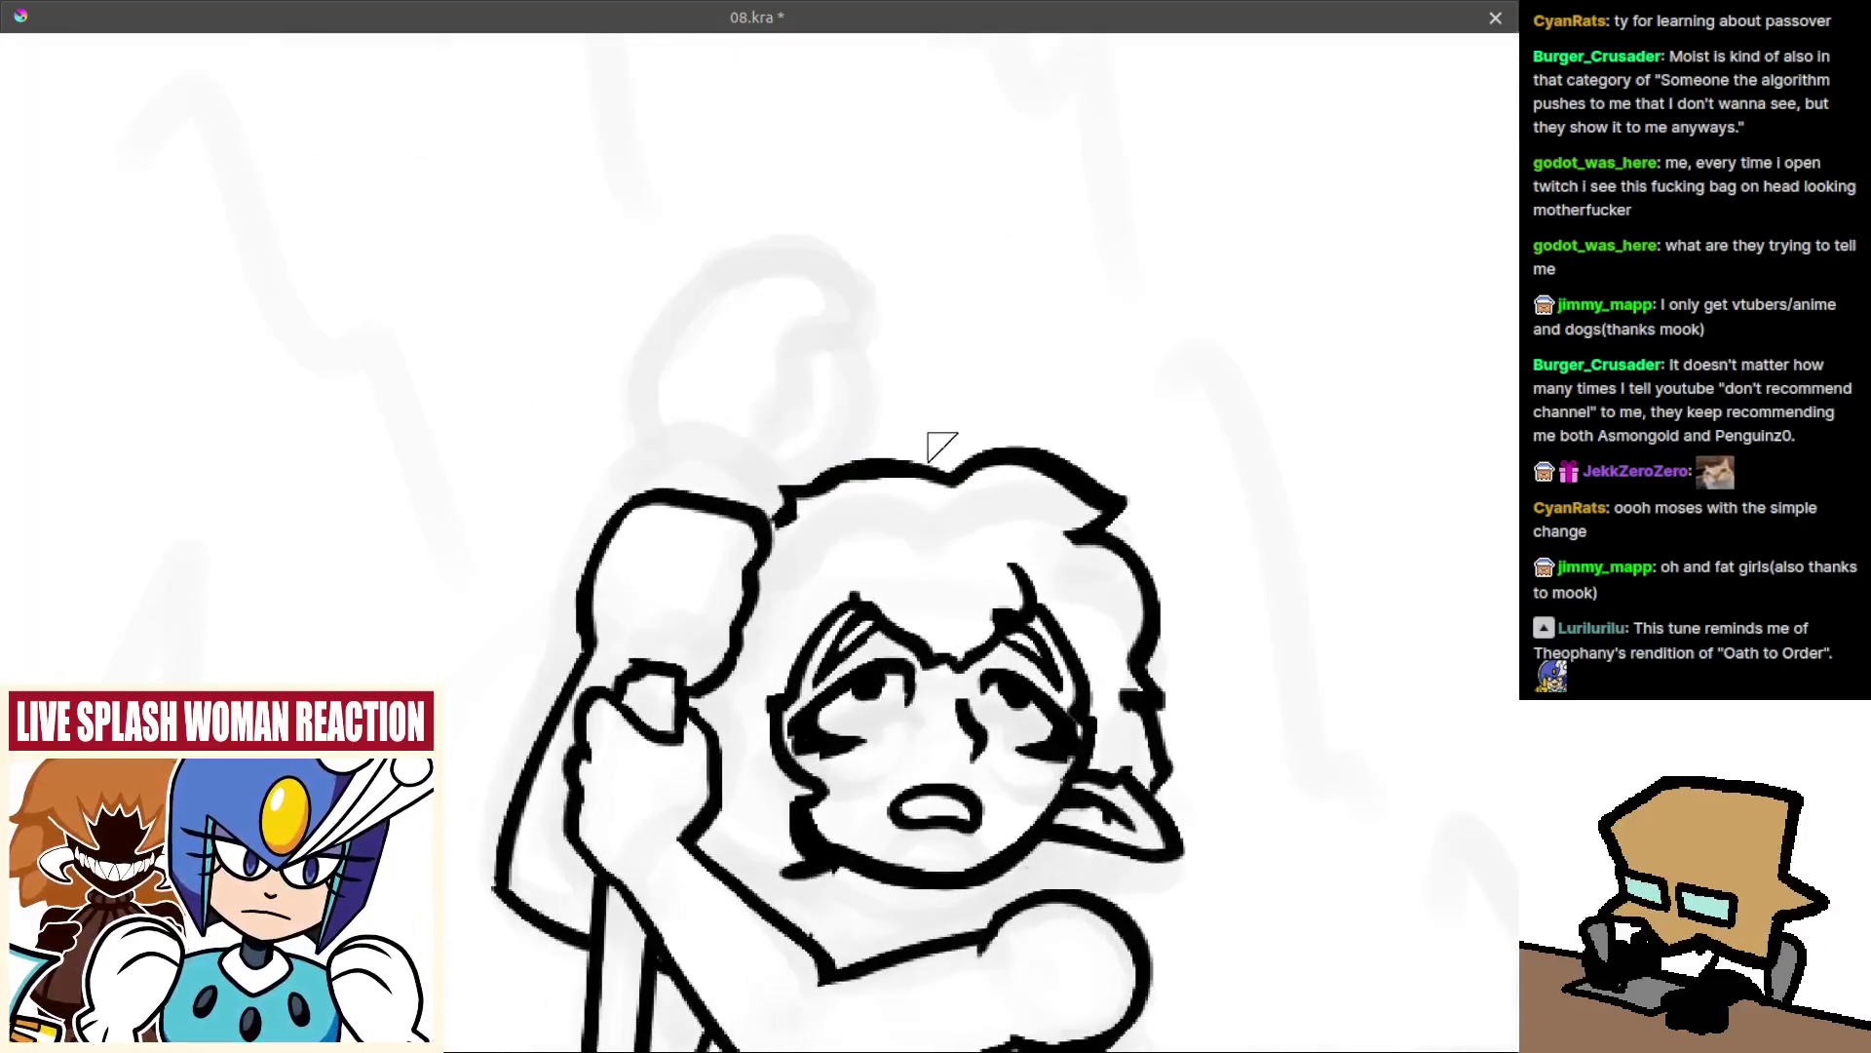
# Add jagged tufts to the hair's outer contour and ink curved fringe lines above the forehead.
pyautogui.moveTo(1024, 448); pyautogui.dragTo(1139, 508)
pyautogui.press('e')
pyautogui.moveTo(990, 452)
pyautogui.mouseDown()
pyautogui.moveTo(1092, 483)
pyautogui.moveTo(1029, 641)
pyautogui.mouseUp()
pyautogui.moveTo(1079, 719); pyautogui.dragTo(999, 446)
pyautogui.moveTo(1053, 517); pyautogui.dragTo(1011, 372)
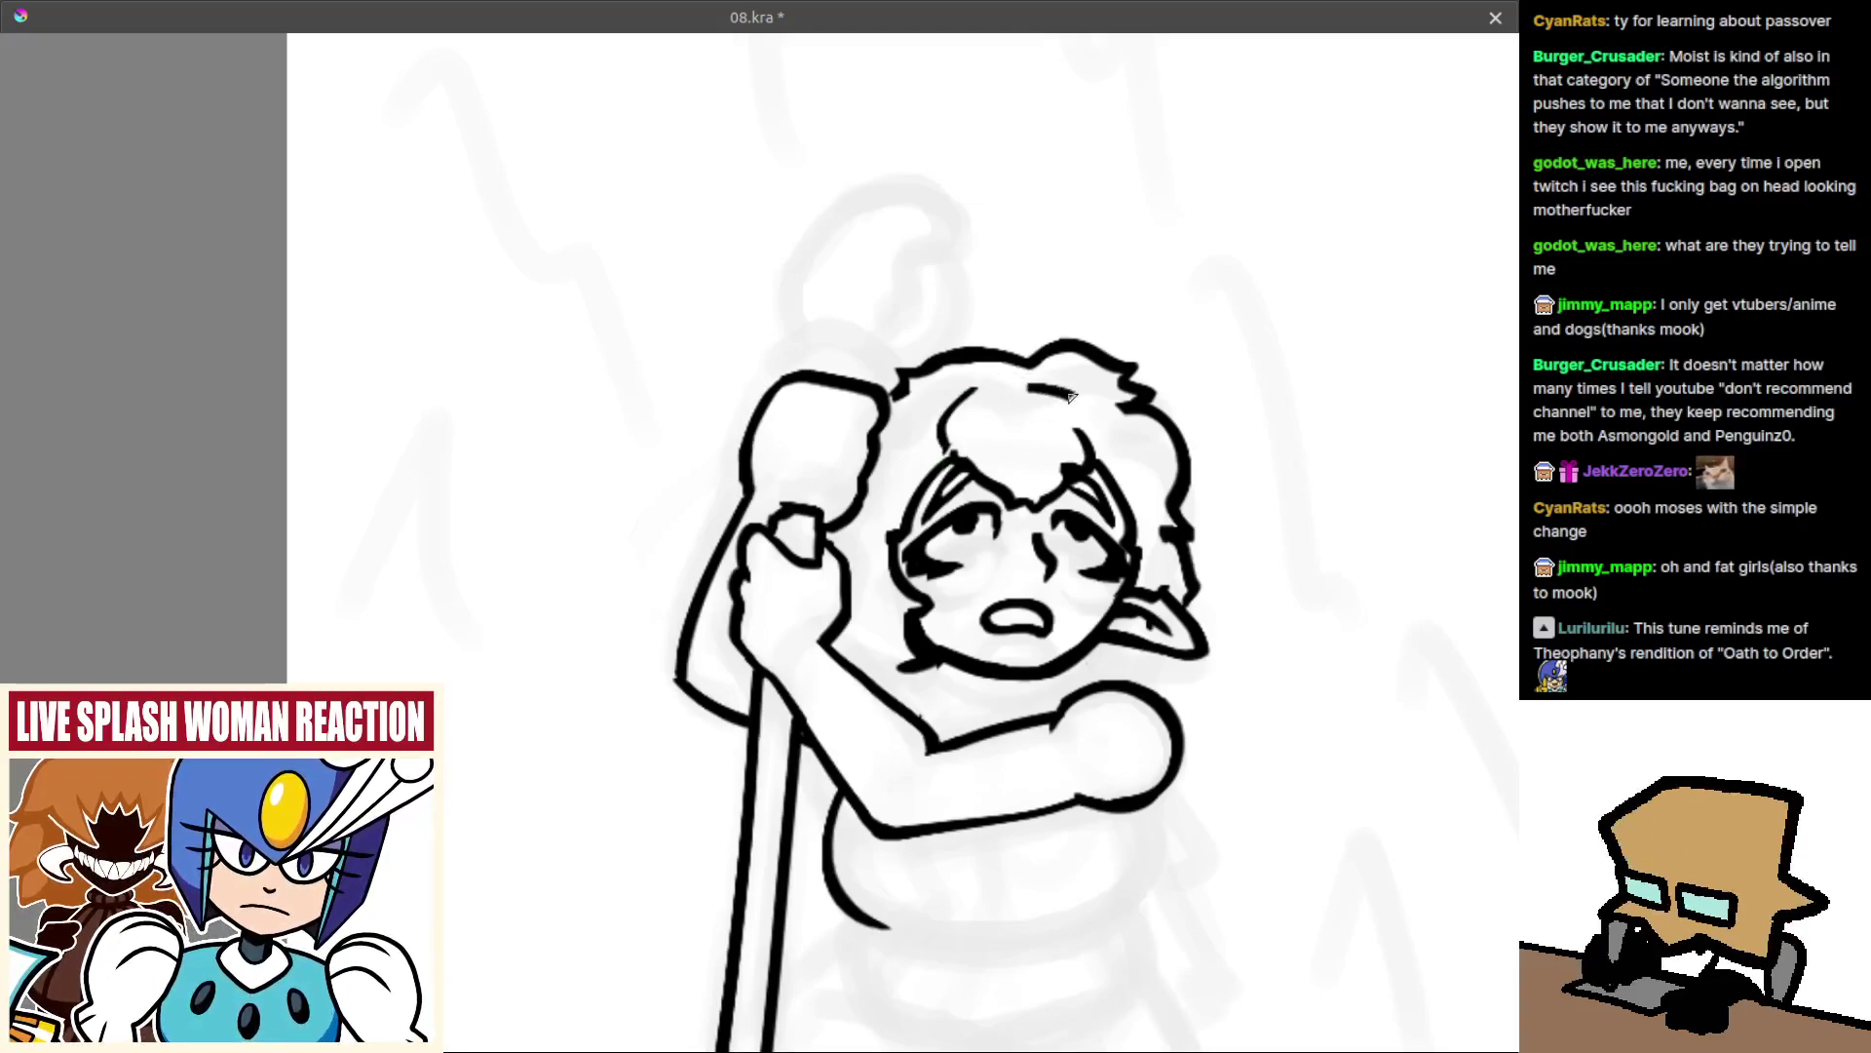
pyautogui.scroll(-3, 1080, 427)
pyautogui.scroll(3, 1082, 444)
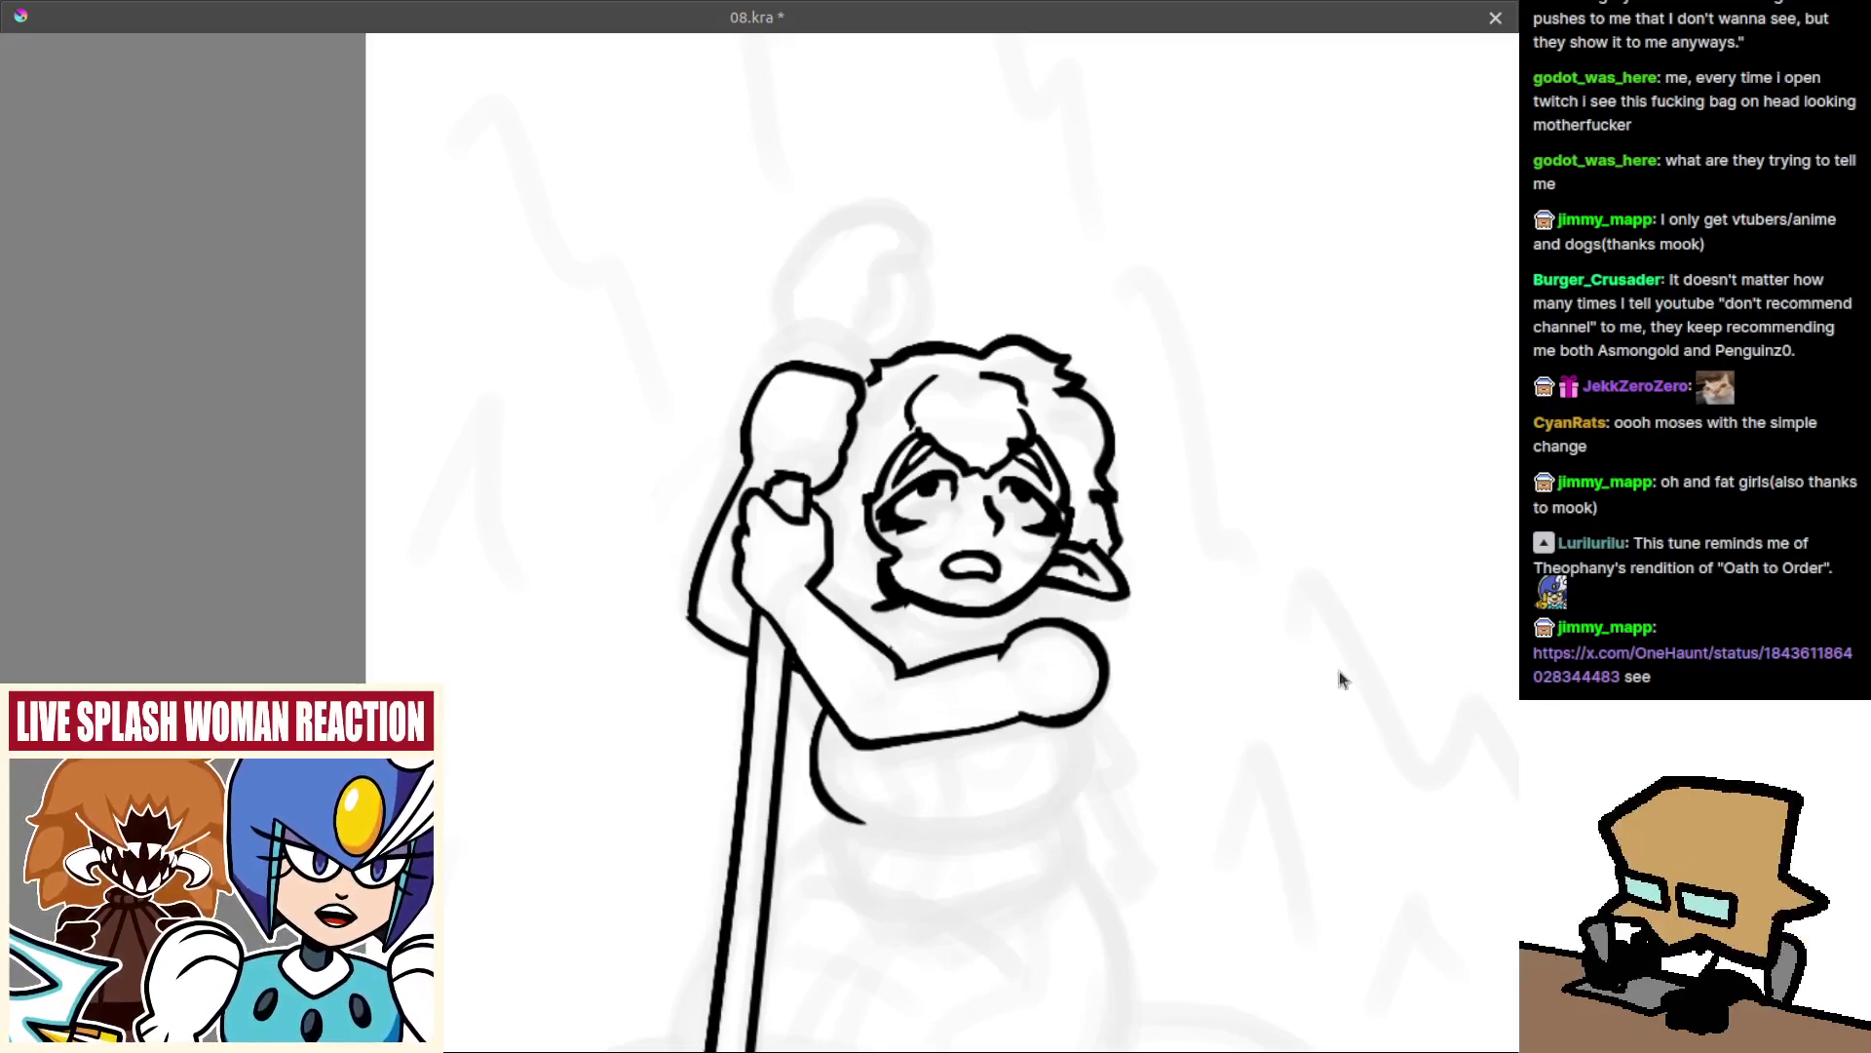
# Bring the reference drawing of the animal-eared characters onto the canvas and scale it down to fit.
pyautogui.hotkey('ctrl', 'Tab')
pyautogui.scroll(-3, 1163, 416)
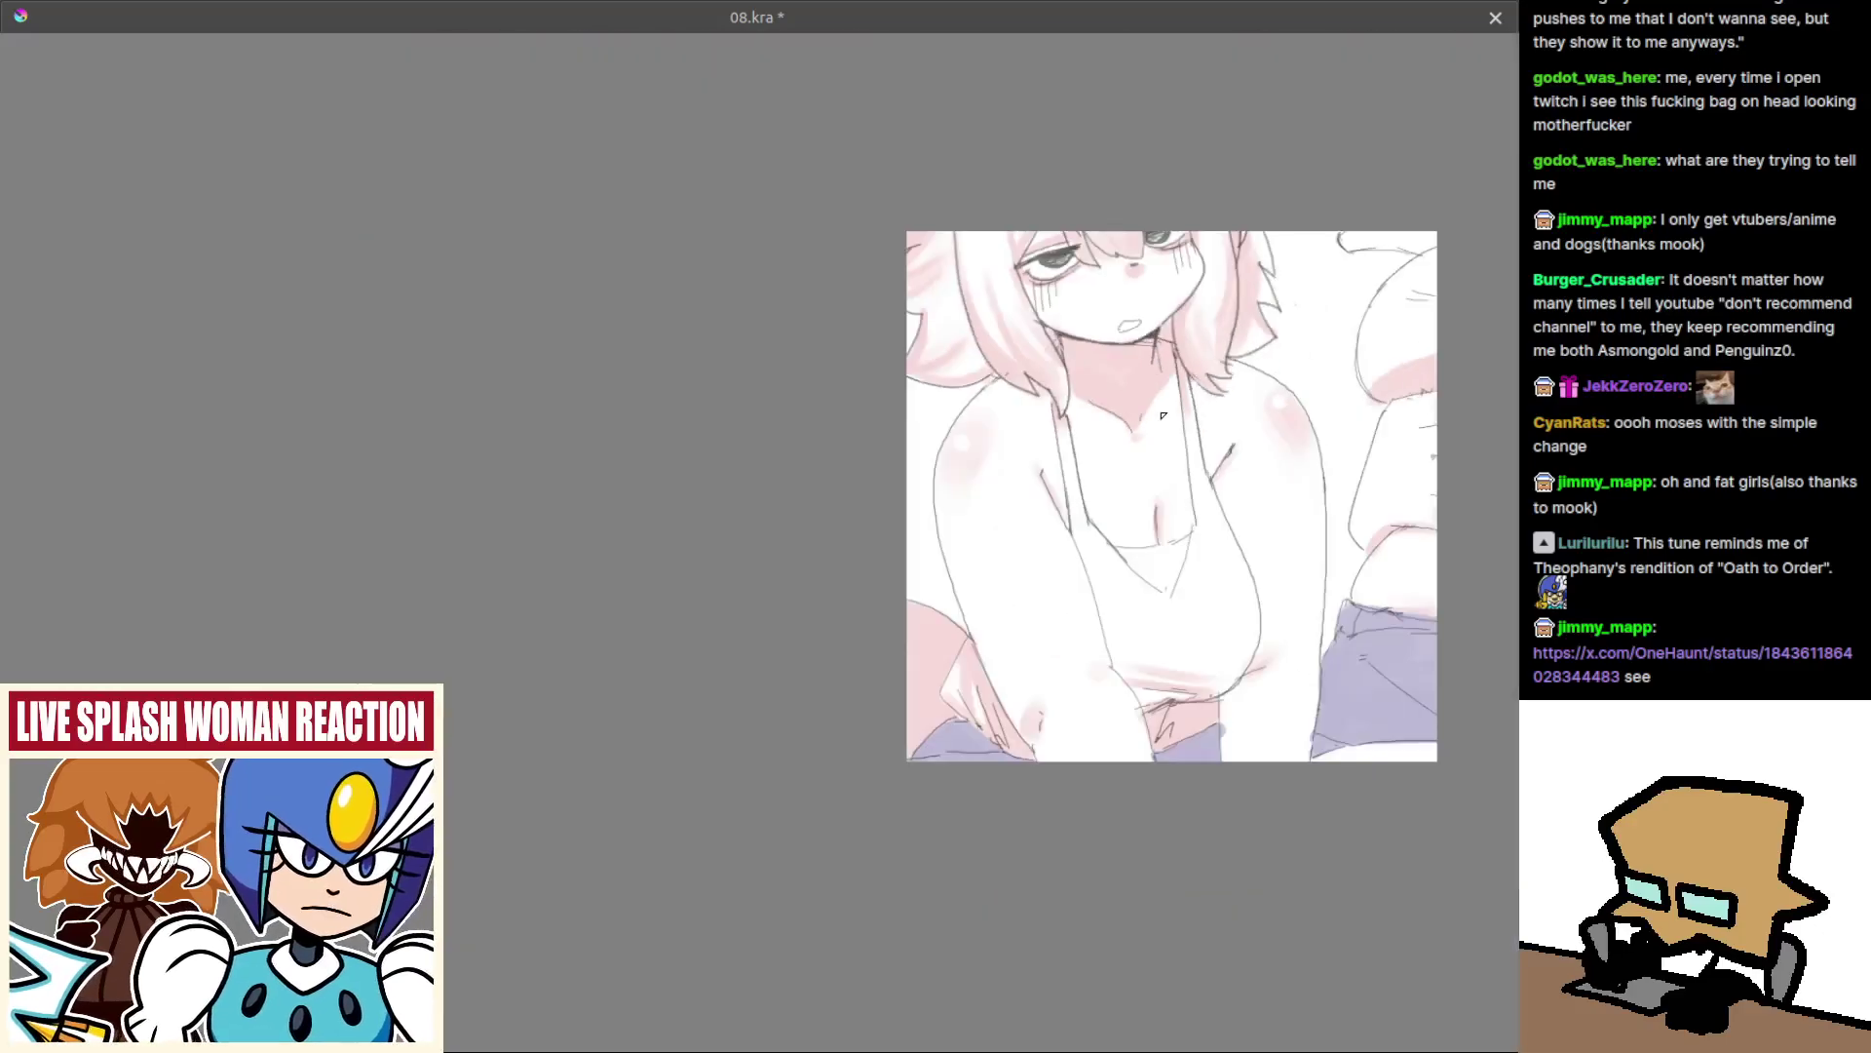
pyautogui.moveTo(1212, 429); pyautogui.dragTo(1147, 441)
pyautogui.scroll(-3, 1053, 606)
pyautogui.hotkey('ctrl', 't')
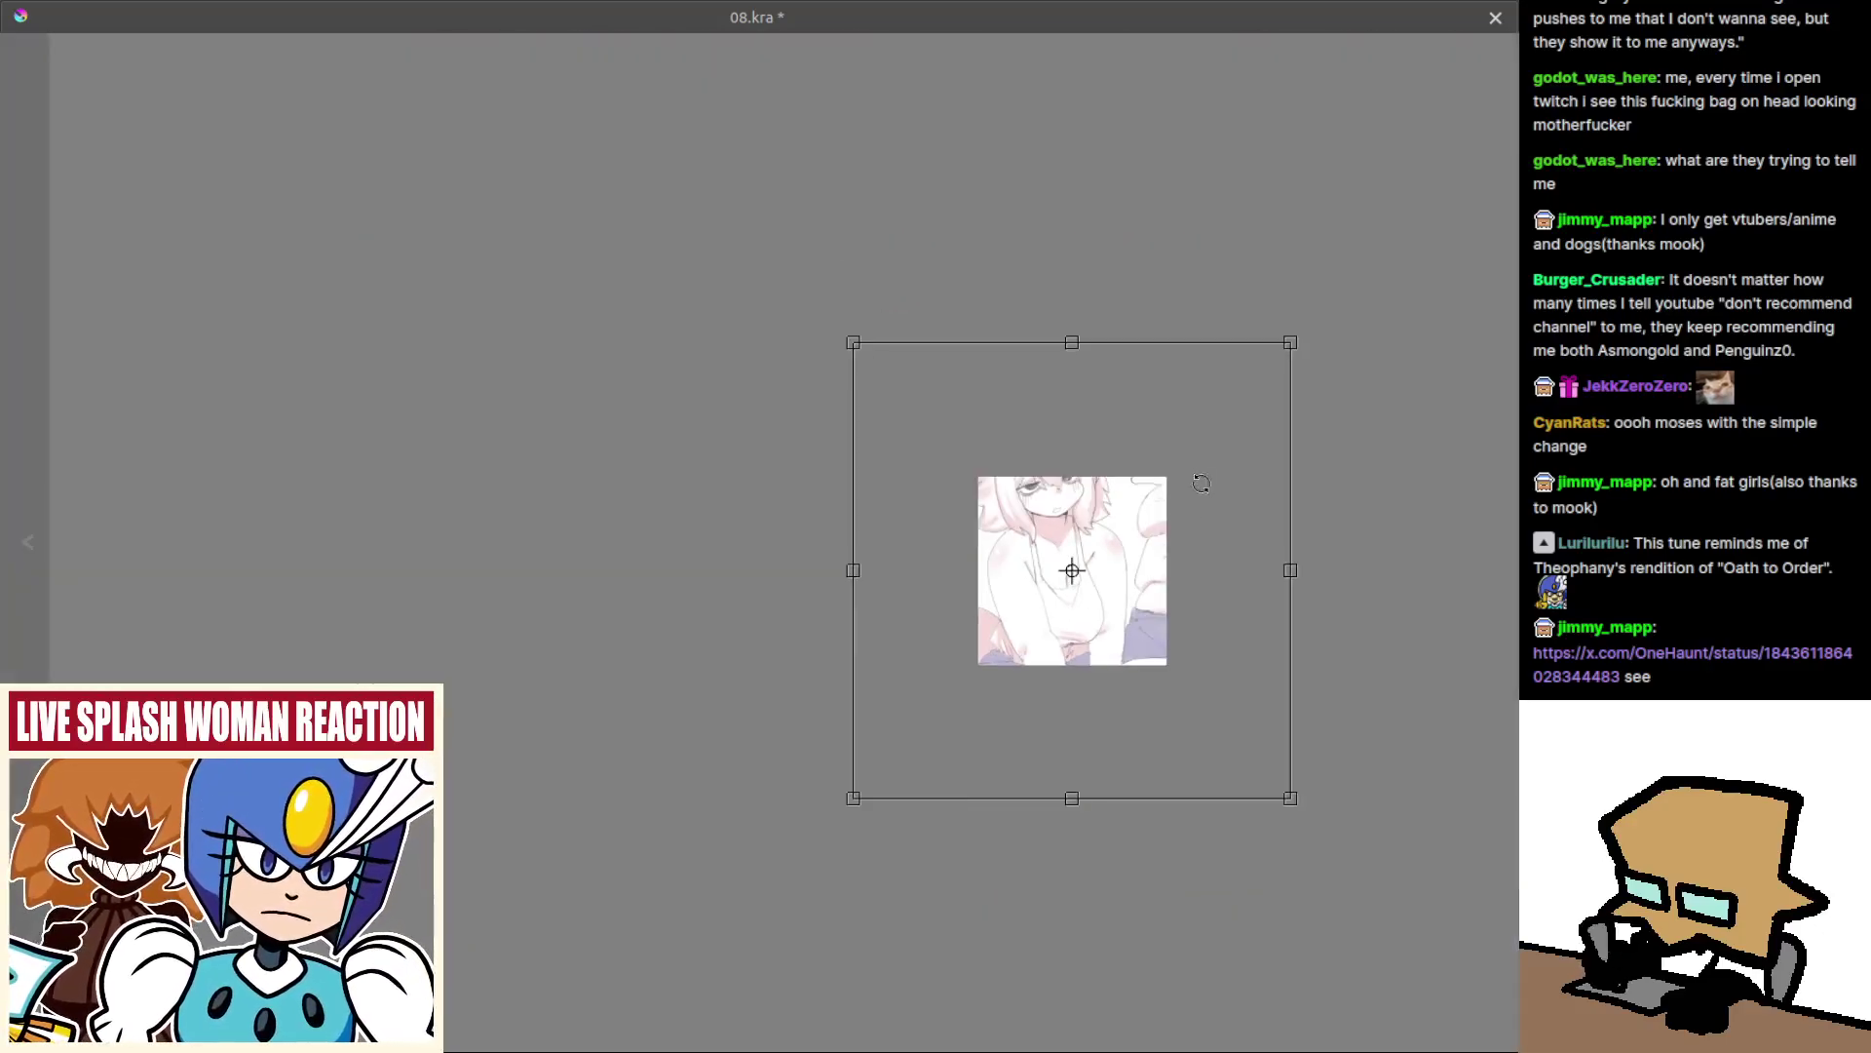
pyautogui.moveTo(1290, 343); pyautogui.dragTo(1140, 497)
pyautogui.scroll(2, 1133, 567)
pyautogui.moveTo(1023, 711); pyautogui.dragTo(1068, 657)
pyautogui.moveTo(1134, 646); pyautogui.dragTo(1153, 675)
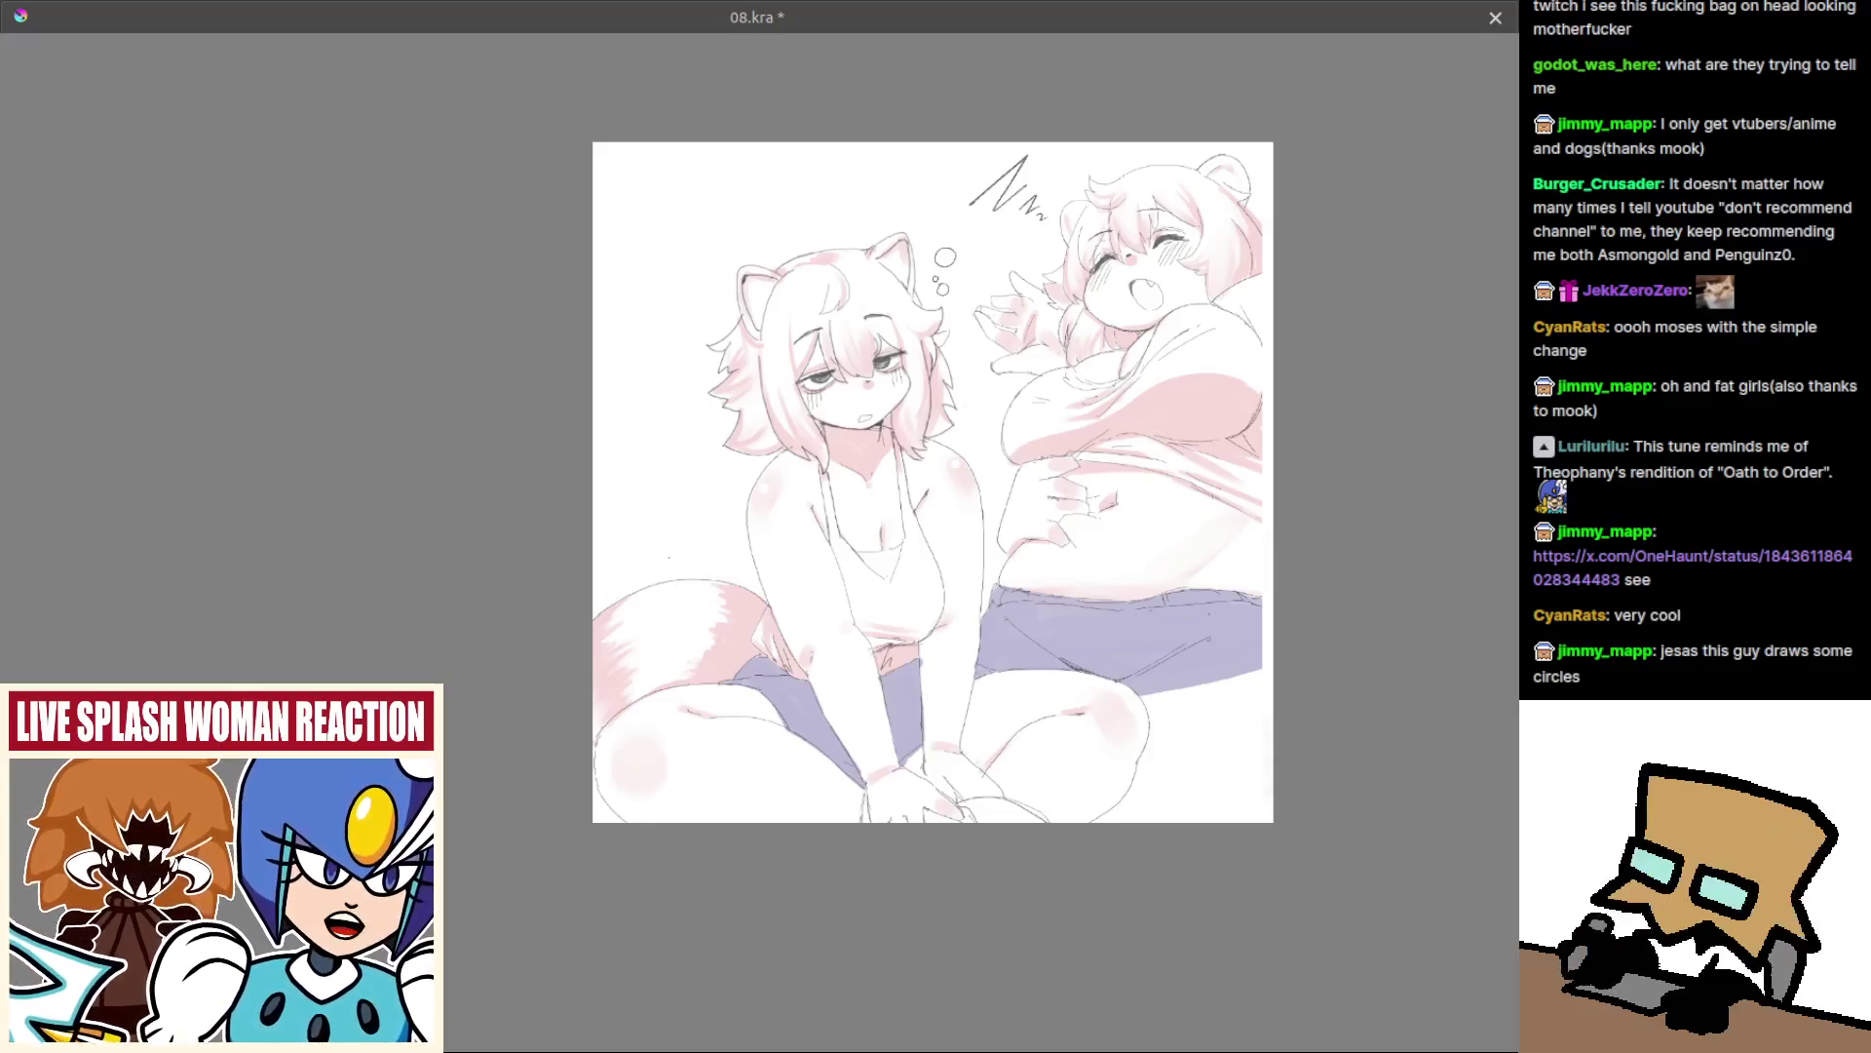
# Undo the placement of the reference image to return to the line art.
pyautogui.moveTo(931, 640)
pyautogui.mouseDown()
pyautogui.moveTo(857, 612)
pyautogui.moveTo(863, 670)
pyautogui.mouseUp()
pyautogui.hotkey('ctrl', 'z')
pyautogui.hotkey('ctrl', 'z')
# Erase the existing bust curve beneath the bent arm, leaving only the rough sketch there.
pyautogui.moveTo(716, 602); pyautogui.dragTo(740, 605)
pyautogui.moveTo(723, 608); pyautogui.dragTo(742, 554)
pyautogui.press('m')
pyautogui.moveTo(901, 649)
pyautogui.mouseDown()
pyautogui.moveTo(809, 418)
pyautogui.moveTo(772, 390)
pyautogui.mouseUp()
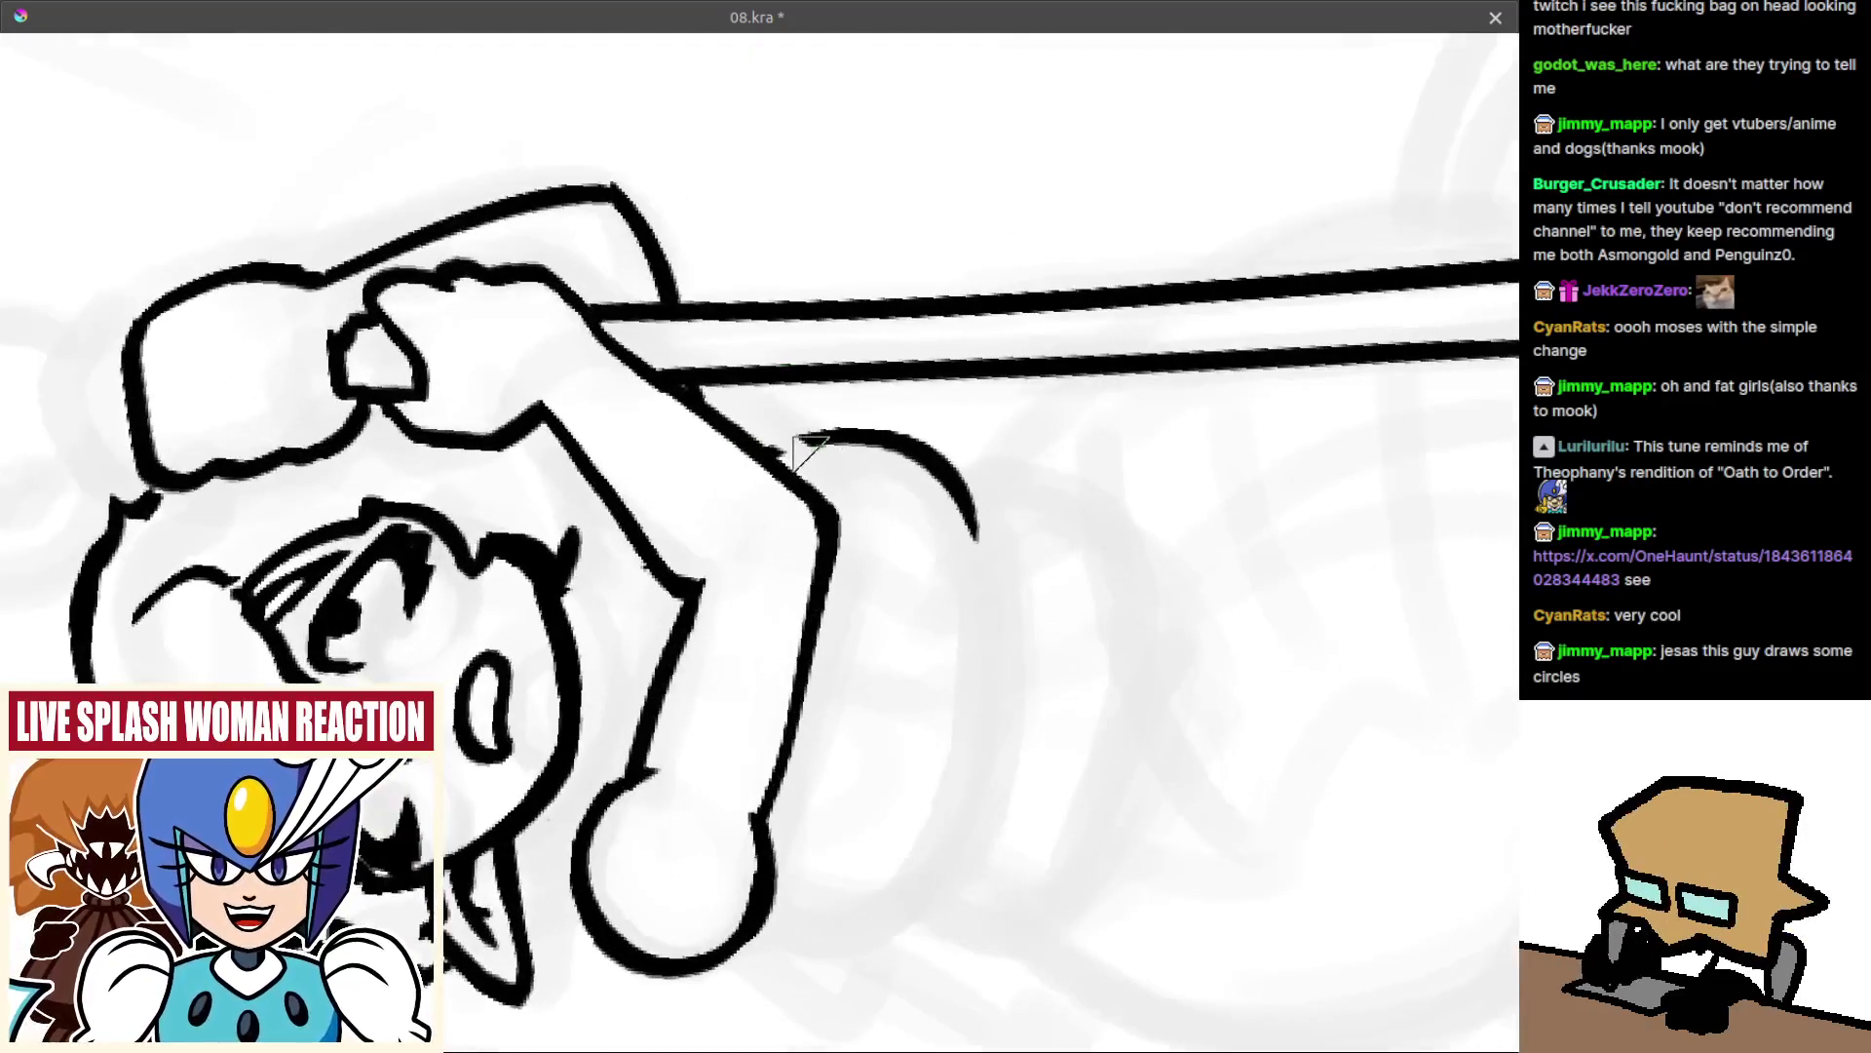
pyautogui.moveTo(816, 436)
pyautogui.mouseDown()
pyautogui.moveTo(874, 441)
pyautogui.moveTo(960, 568)
pyautogui.moveTo(839, 429)
pyautogui.moveTo(983, 585)
pyautogui.mouseUp()
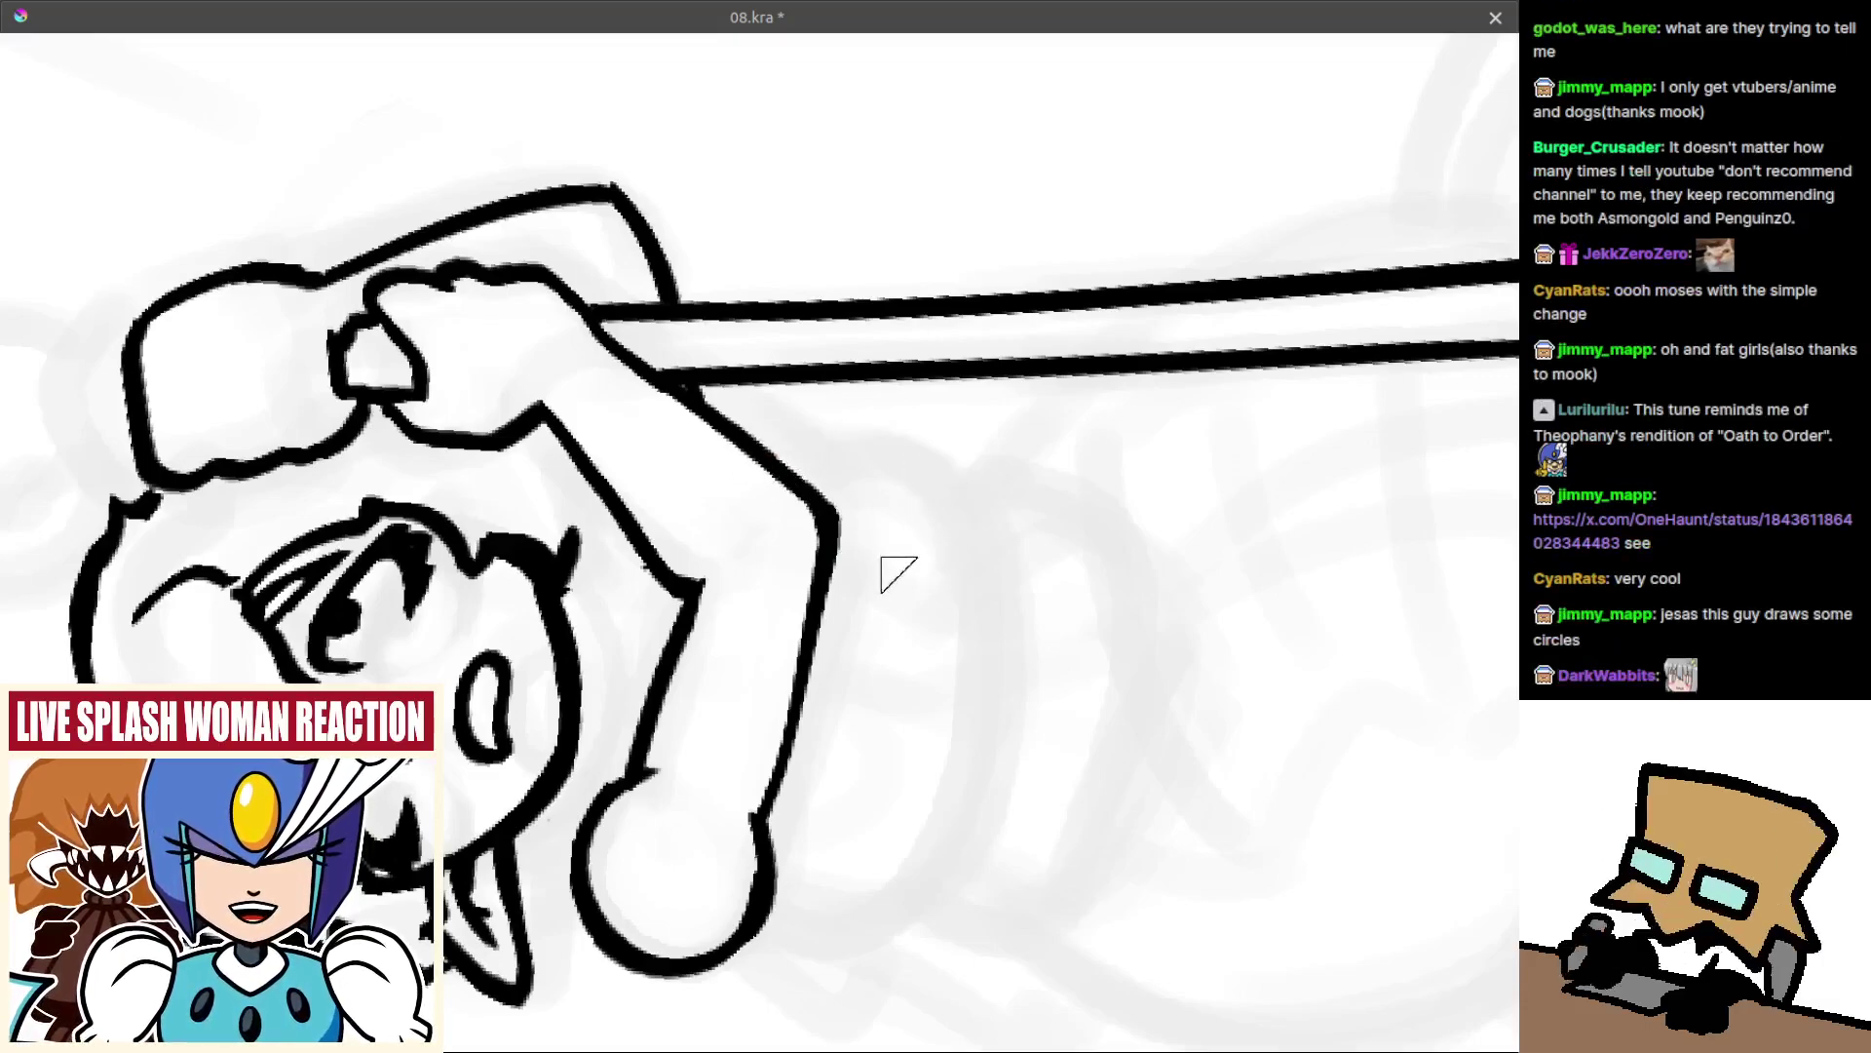
pyautogui.scroll(3, 760, 497)
pyautogui.scroll(-4, 790, 509)
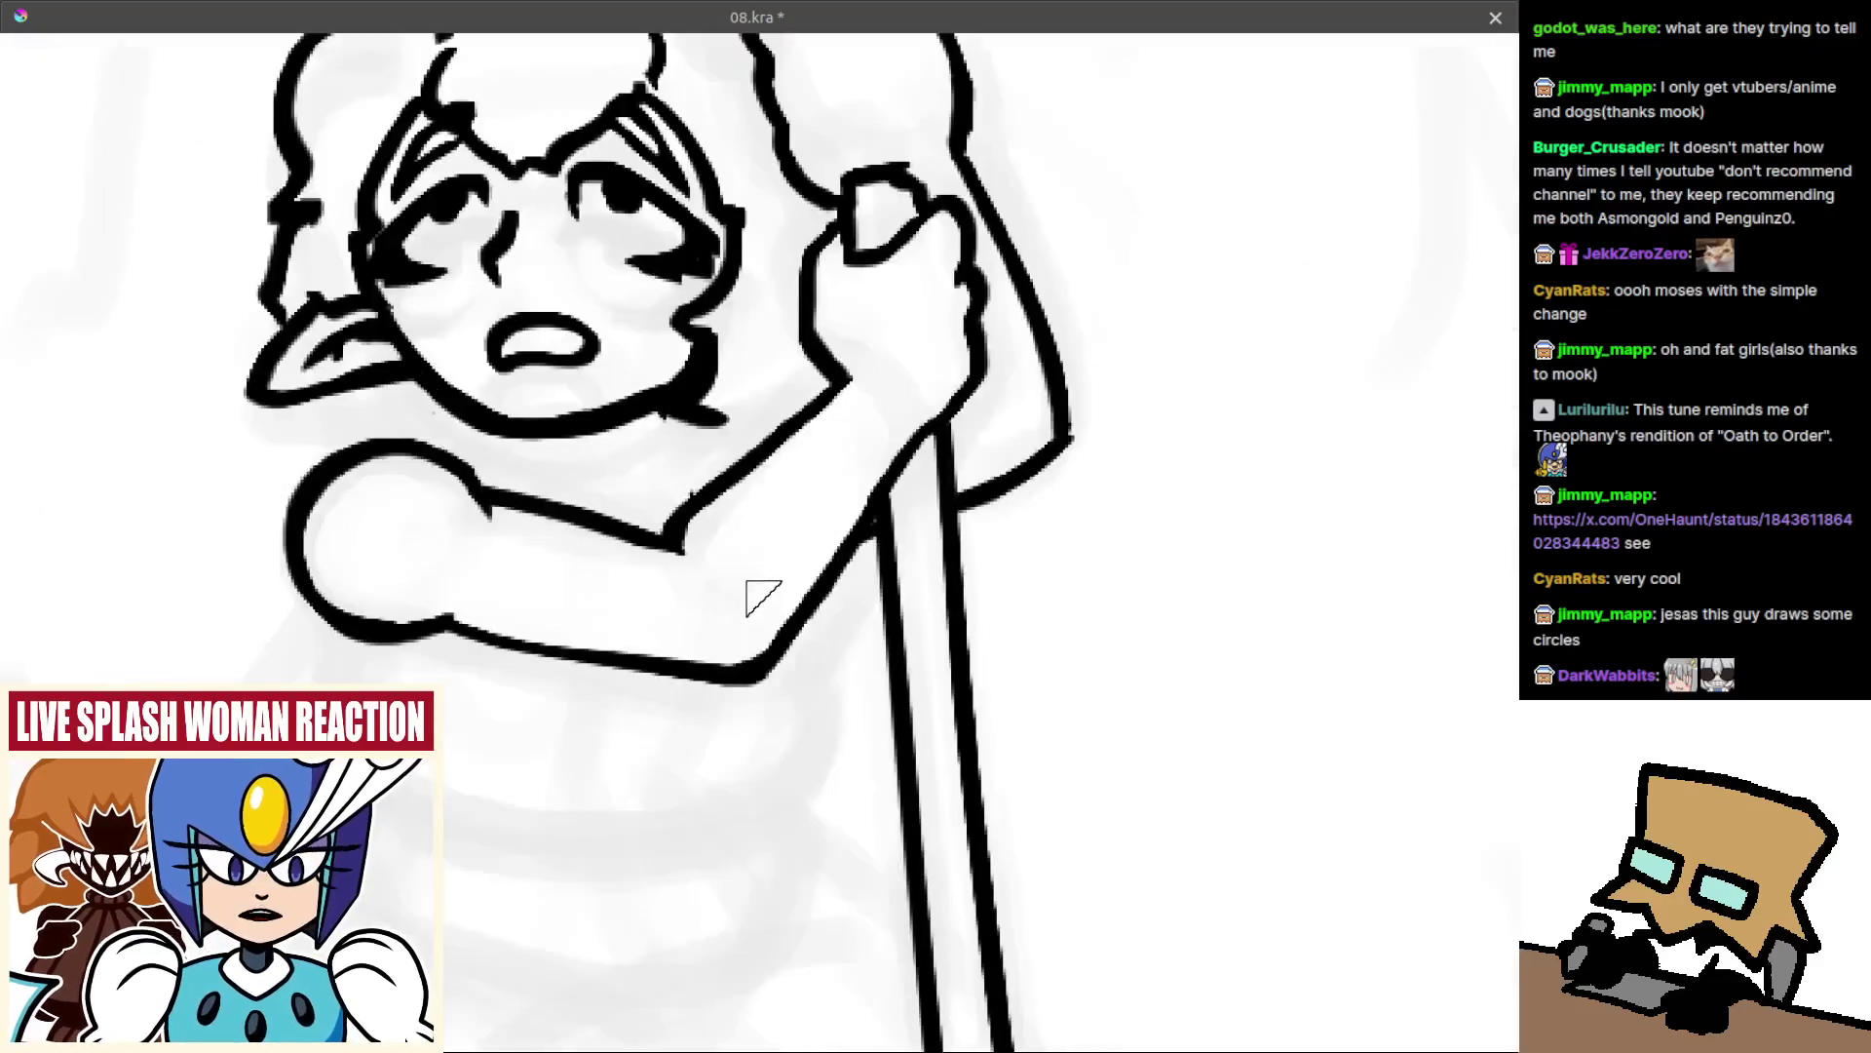
# Try inking a rounder bust curve running from beneath the elbow toward the middle of the torso.
pyautogui.scroll(2, 726, 594)
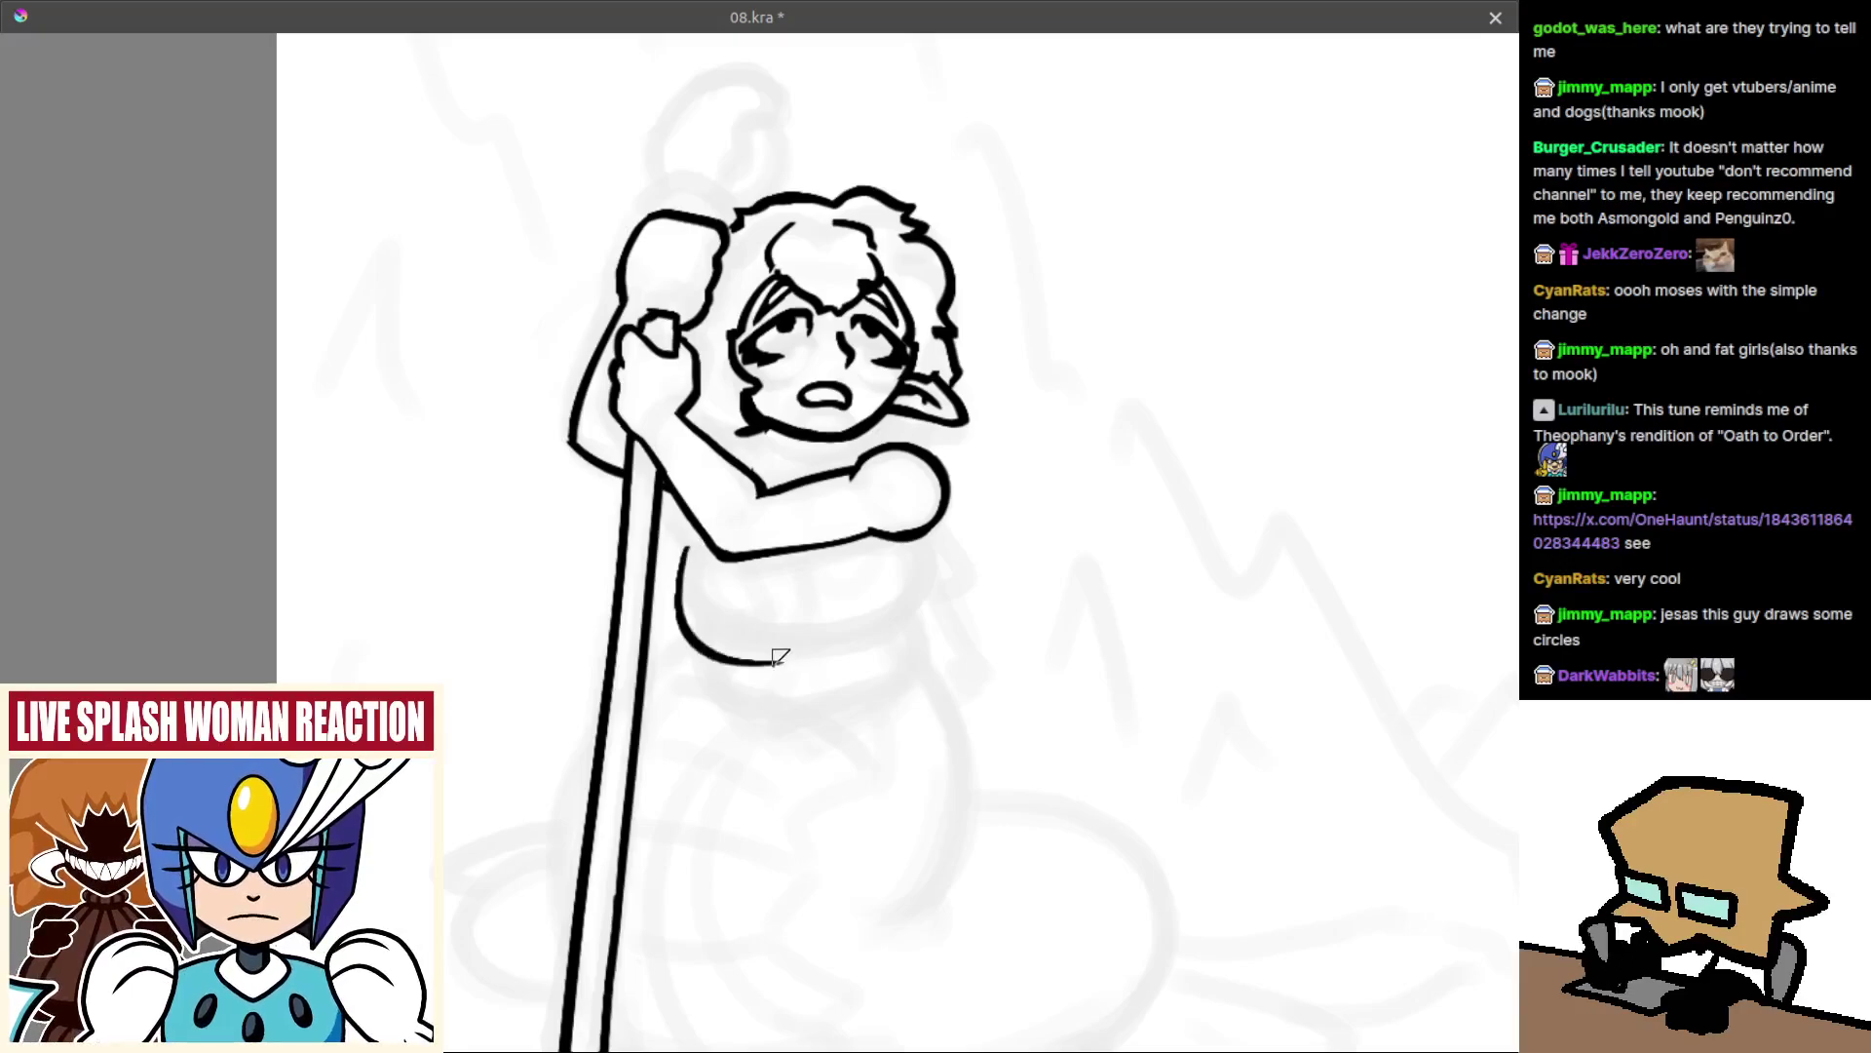
pyautogui.moveTo(688, 526)
pyautogui.mouseDown()
pyautogui.moveTo(689, 625)
pyautogui.moveTo(775, 656)
pyautogui.mouseUp()
pyautogui.hotkey('ctrl', 'z')
pyautogui.press('m')
# Try extending the bust curve from beneath the elbow across the middle of the torso, and undo the trial strokes.
pyautogui.moveTo(816, 586)
pyautogui.mouseDown()
pyautogui.moveTo(886, 574)
pyautogui.moveTo(878, 488)
pyautogui.mouseUp()
pyautogui.hotkey('ctrl', 'z')
pyautogui.moveTo(706, 585)
pyautogui.mouseDown()
pyautogui.moveTo(740, 649)
pyautogui.moveTo(815, 660)
pyautogui.moveTo(719, 642)
pyautogui.moveTo(858, 566)
pyautogui.moveTo(749, 645)
pyautogui.moveTo(875, 568)
pyautogui.moveTo(848, 585)
pyautogui.mouseUp()
pyautogui.hotkey('ctrl', 'z')
pyautogui.hotkey('ctrl', 'z')
pyautogui.hotkey('ctrl', 'z')
pyautogui.hotkey('ctrl', 'z')
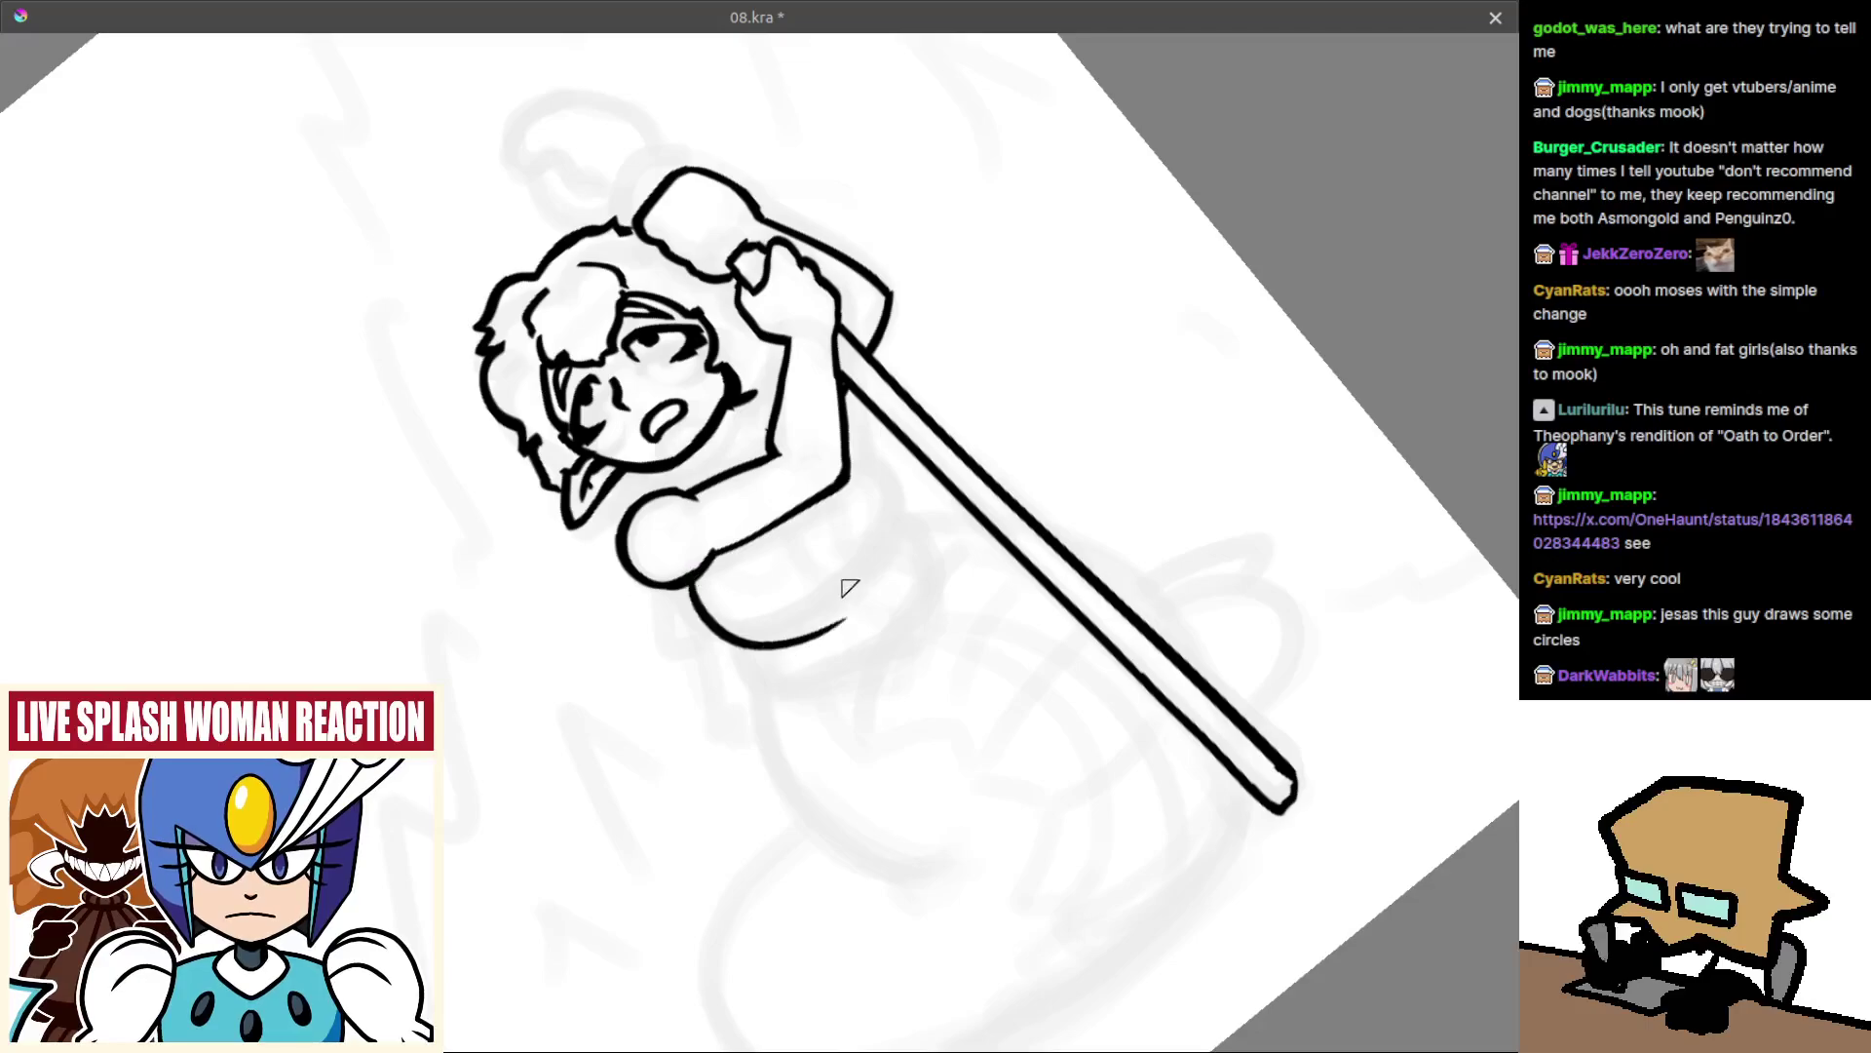
# Ink the outer and lower edge of the bust, curving from beneath the shoulder back toward the middle of the torso.
pyautogui.press('5')
pyautogui.hotkey('ctrl', 'z')
pyautogui.moveTo(685, 626); pyautogui.dragTo(865, 639)
pyautogui.moveTo(897, 516); pyautogui.dragTo(927, 566)
pyautogui.hotkey('ctrl', 'z')
pyautogui.press('m')
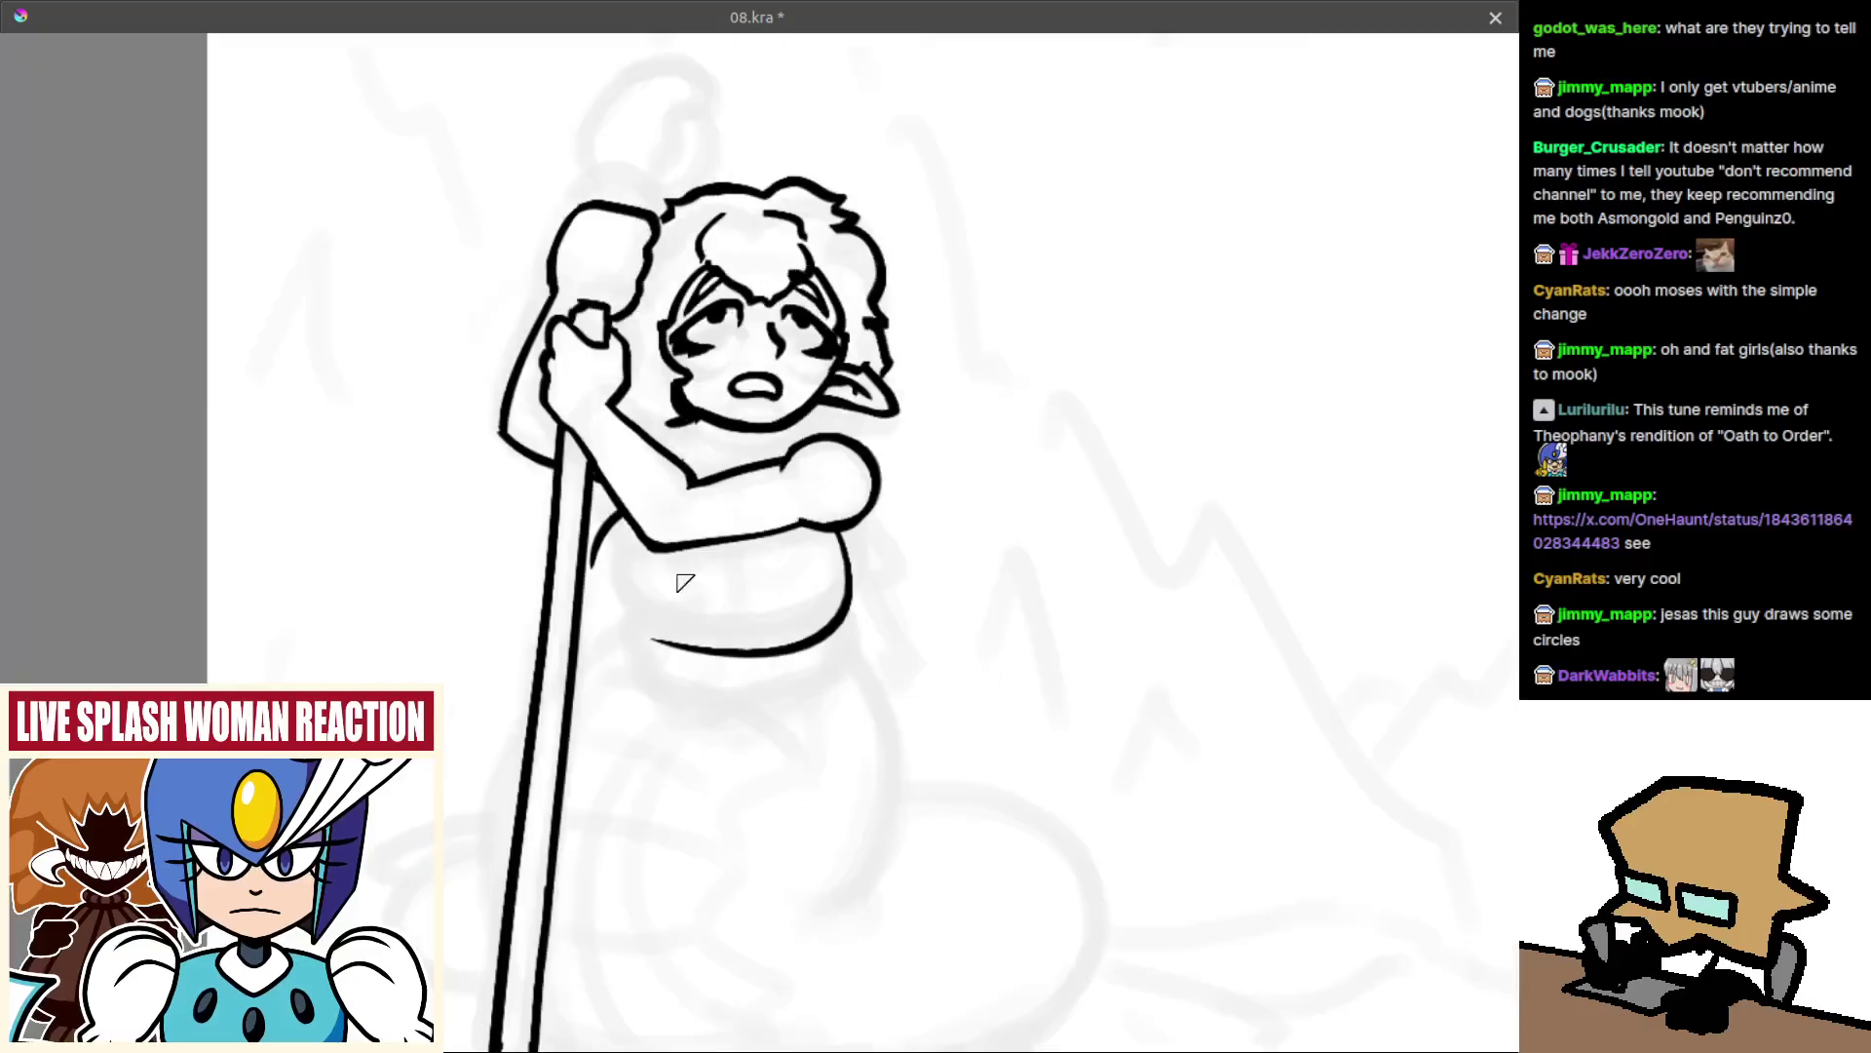
# Ink the bust's staff-side curve from beneath the elbow and join it to the lower edge.
pyautogui.moveTo(722, 495)
pyautogui.mouseDown()
pyautogui.moveTo(701, 577)
pyautogui.moveTo(739, 589)
pyautogui.mouseUp()
pyautogui.hotkey('ctrl', 'z')
pyautogui.moveTo(735, 473); pyautogui.dragTo(745, 617)
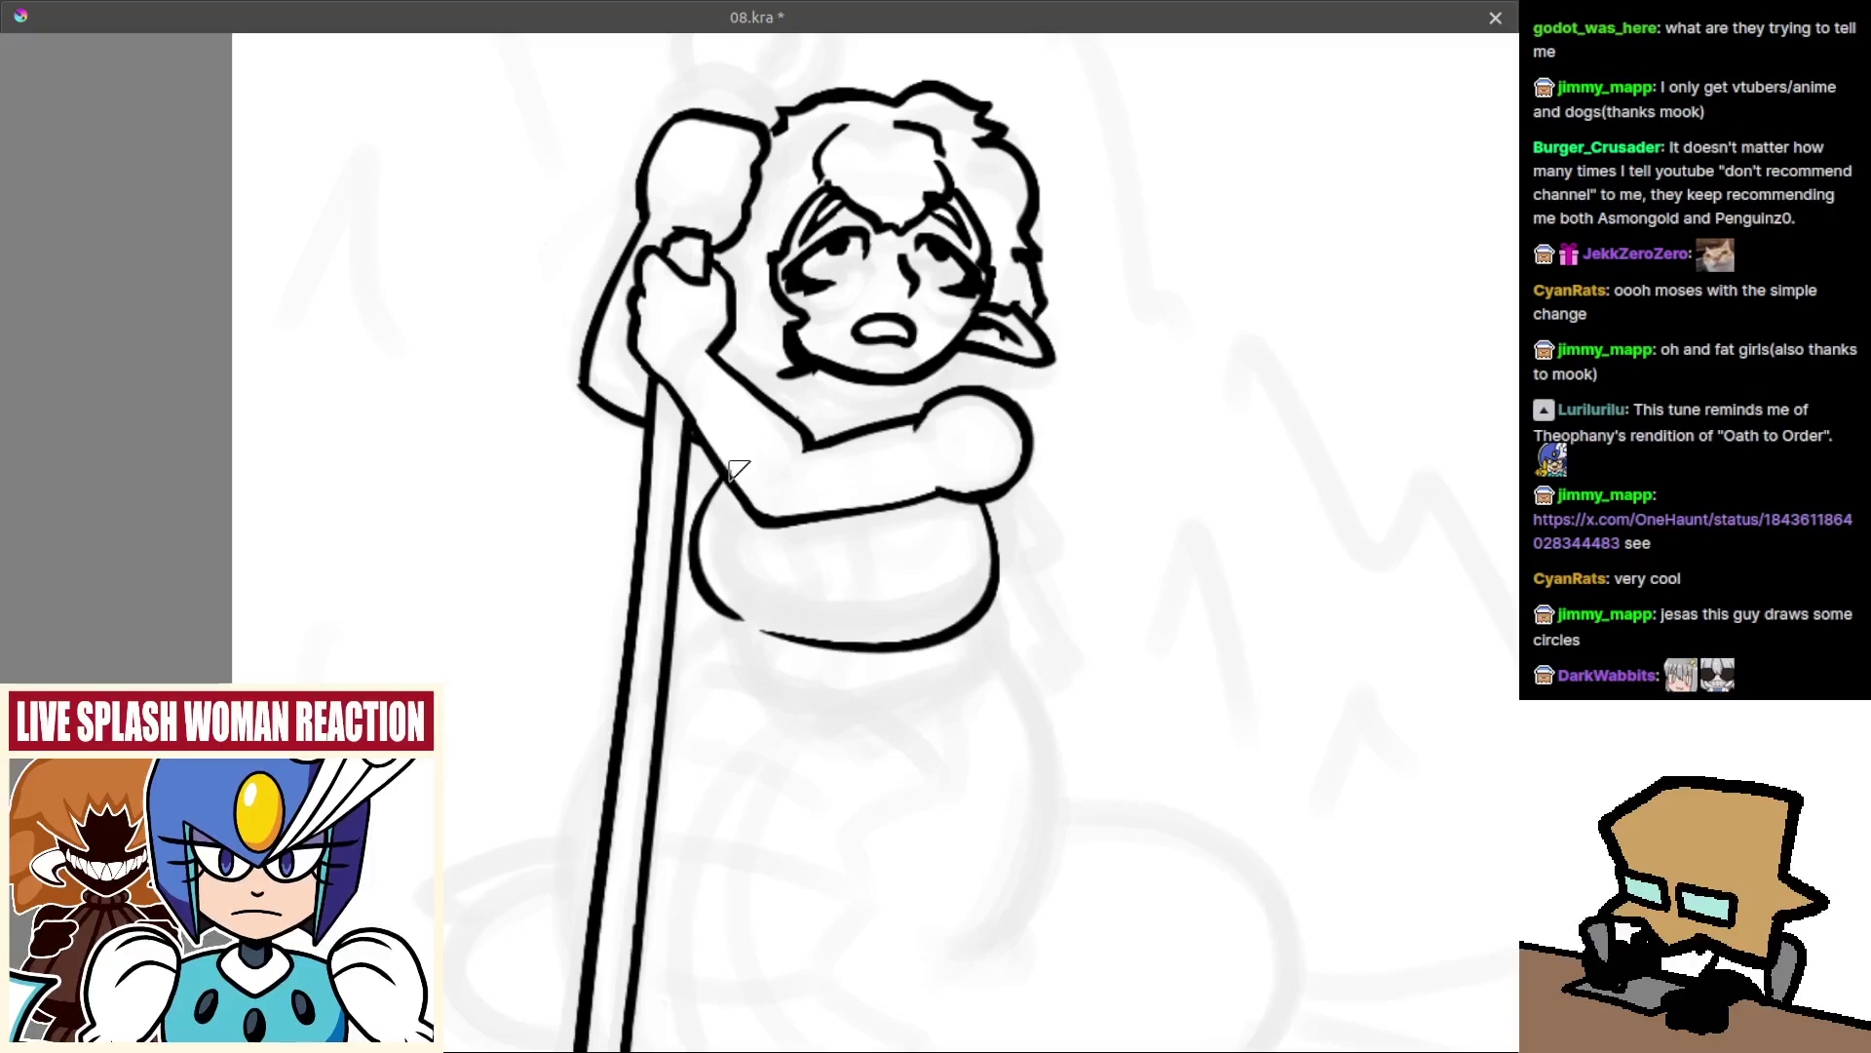
pyautogui.hotkey('ctrl', 'z')
pyautogui.moveTo(722, 604)
pyautogui.mouseDown()
pyautogui.moveTo(791, 635)
pyautogui.moveTo(815, 746)
pyautogui.moveTo(827, 590)
pyautogui.mouseUp()
pyautogui.press('m')
# Try inking a belly curve beneath the bust, and undo each attempt.
pyautogui.moveTo(685, 650)
pyautogui.mouseDown()
pyautogui.moveTo(802, 676)
pyautogui.moveTo(815, 585)
pyautogui.moveTo(750, 591)
pyautogui.moveTo(921, 666)
pyautogui.mouseUp()
pyautogui.hotkey('ctrl', 'z')
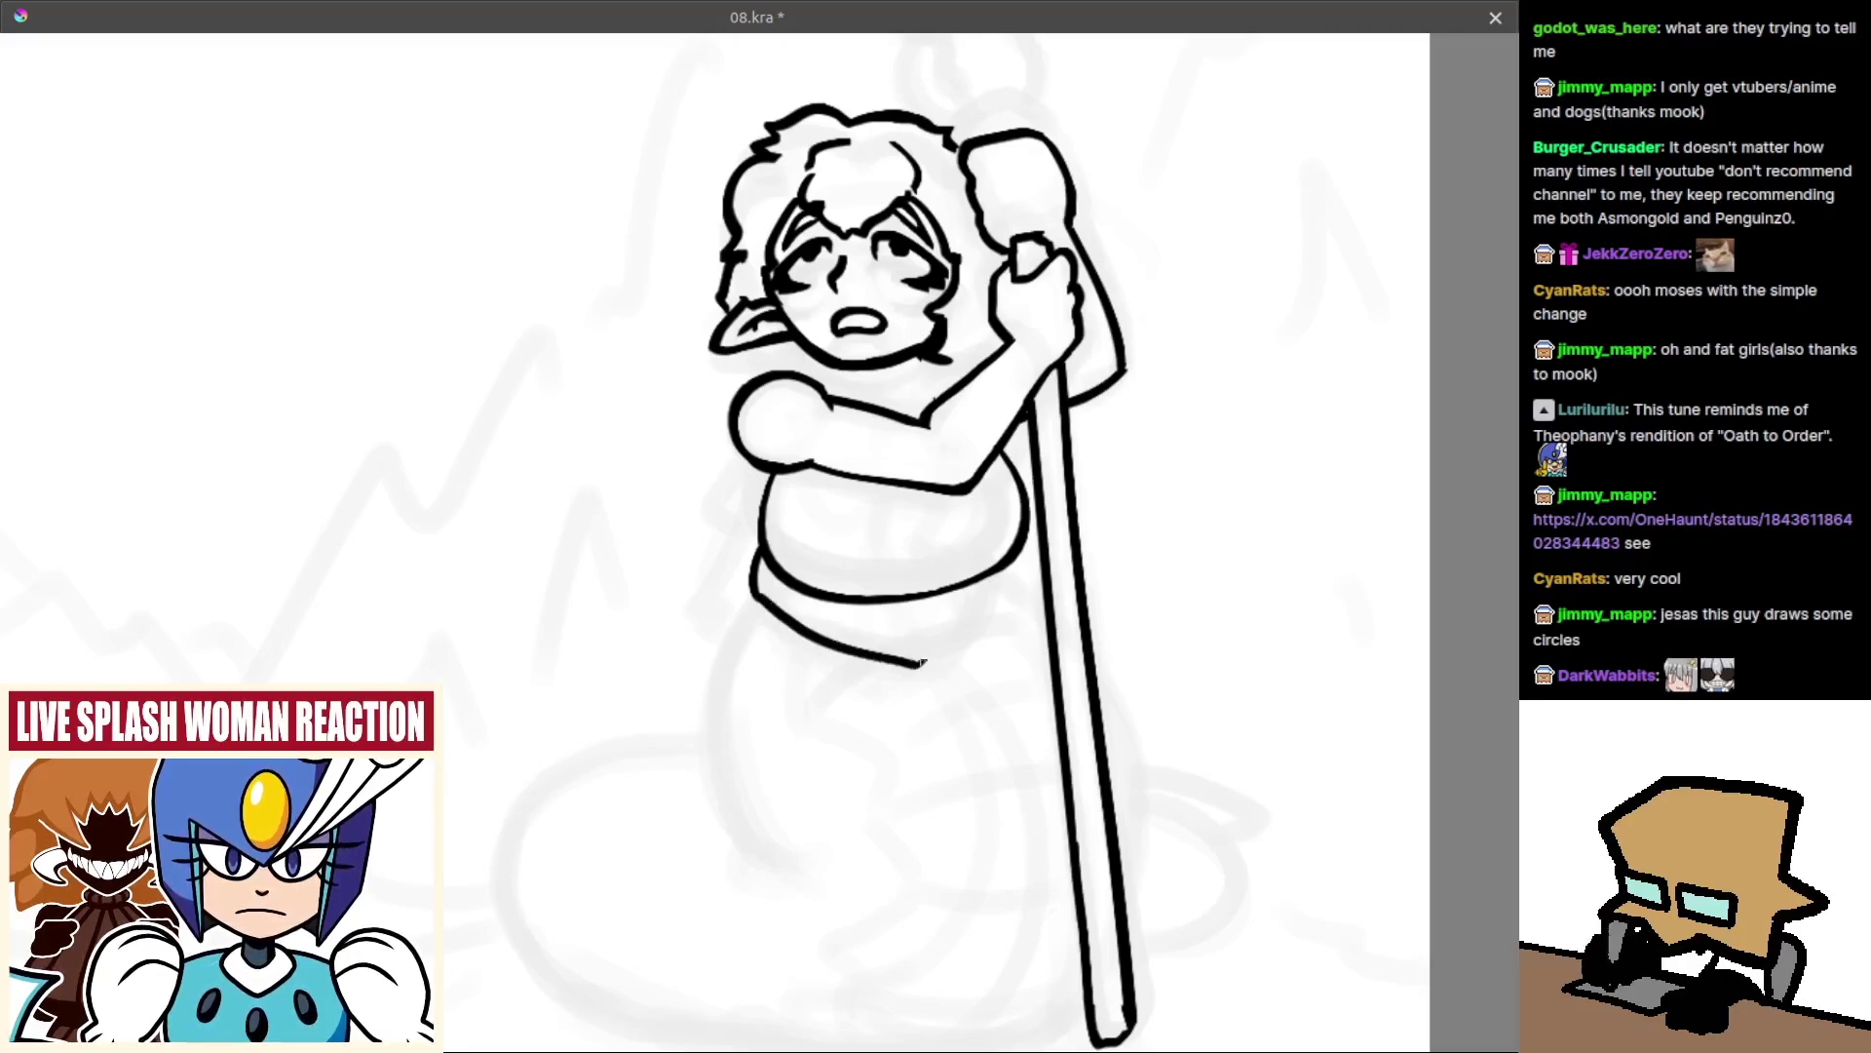
pyautogui.hotkey('ctrl', 'z')
pyautogui.moveTo(758, 595)
pyautogui.mouseDown()
pyautogui.moveTo(933, 638)
pyautogui.moveTo(829, 637)
pyautogui.moveTo(941, 612)
pyautogui.moveTo(944, 642)
pyautogui.moveTo(996, 604)
pyautogui.mouseUp()
pyautogui.hotkey('ctrl', 'z')
pyautogui.hotkey('ctrl', 'z')
pyautogui.hotkey('ctrl', 'z')
pyautogui.press('m')
pyautogui.moveTo(680, 580); pyautogui.dragTo(864, 559)
pyautogui.hotkey('ctrl', 'z')
pyautogui.hotkey('ctrl', 'z')
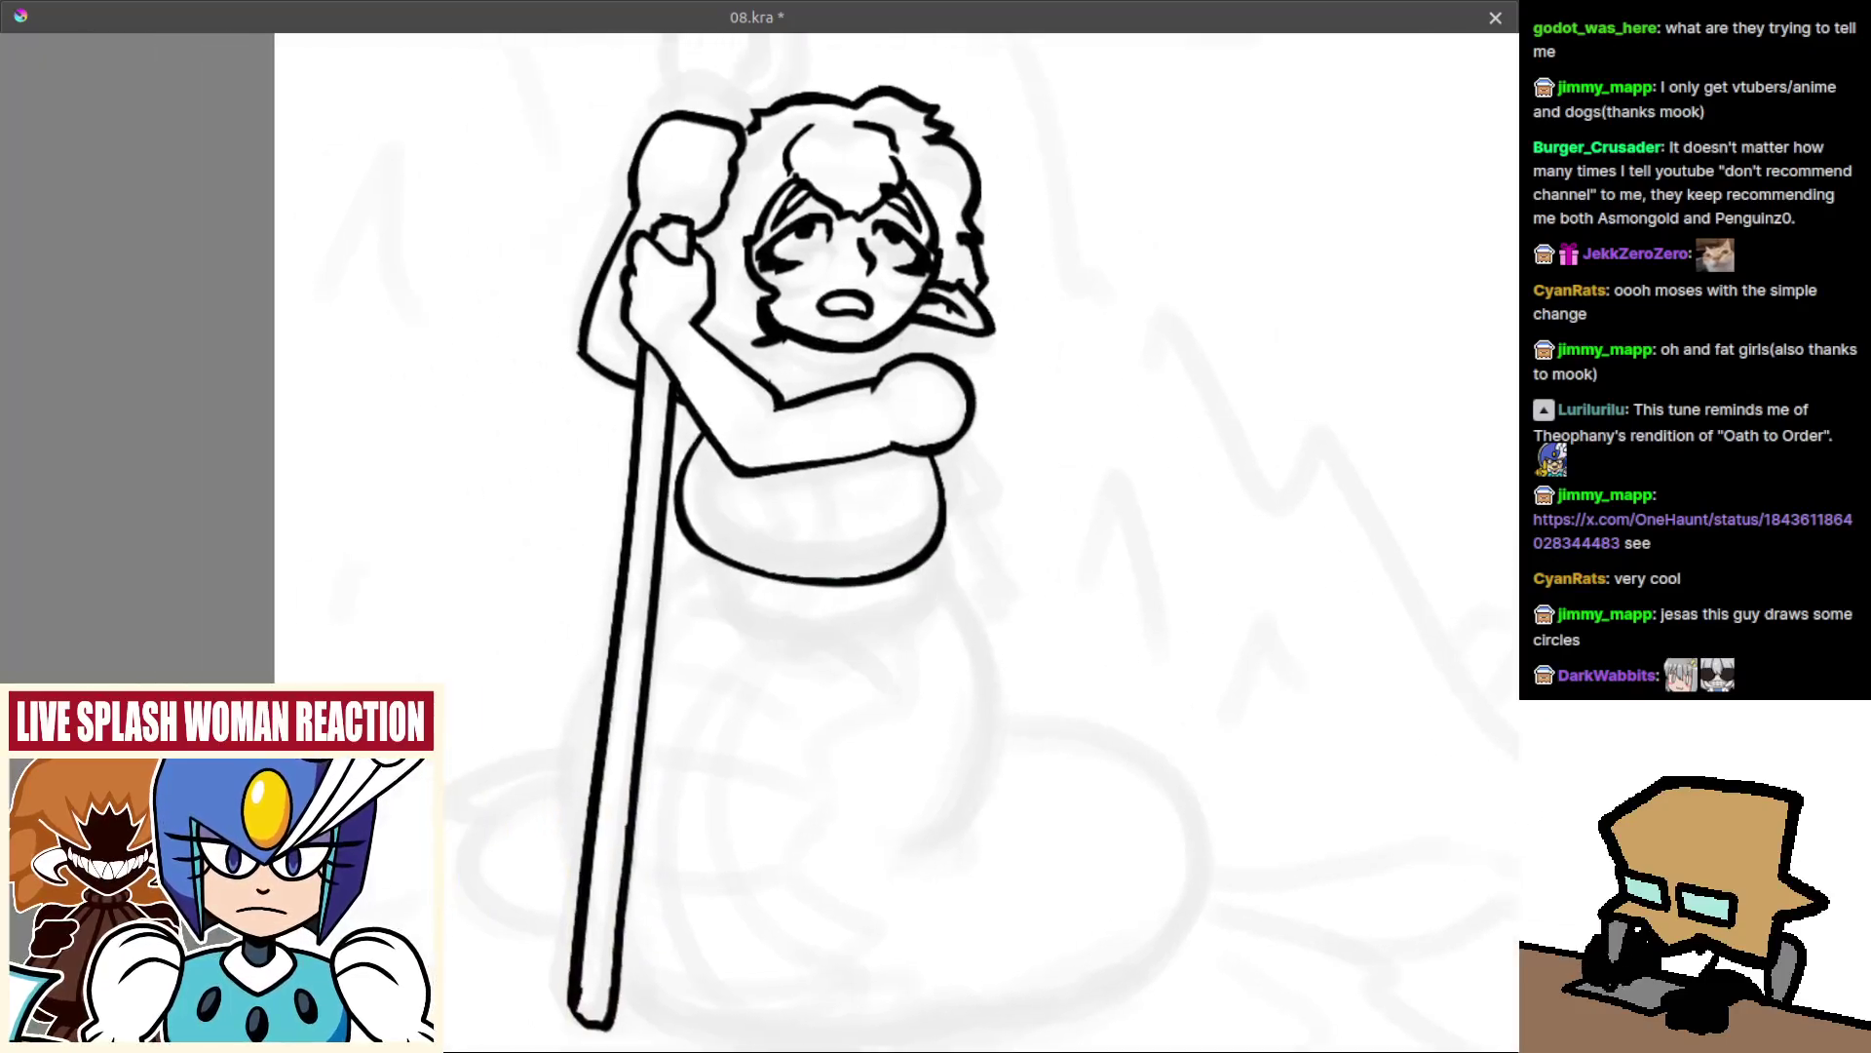
# Ink the staff-side belly curve from beneath the bust round to the belly's lower edge.
pyautogui.scroll(1, 715, 552)
pyautogui.moveTo(708, 551)
pyautogui.mouseDown()
pyautogui.moveTo(833, 670)
pyautogui.moveTo(911, 661)
pyautogui.mouseUp()
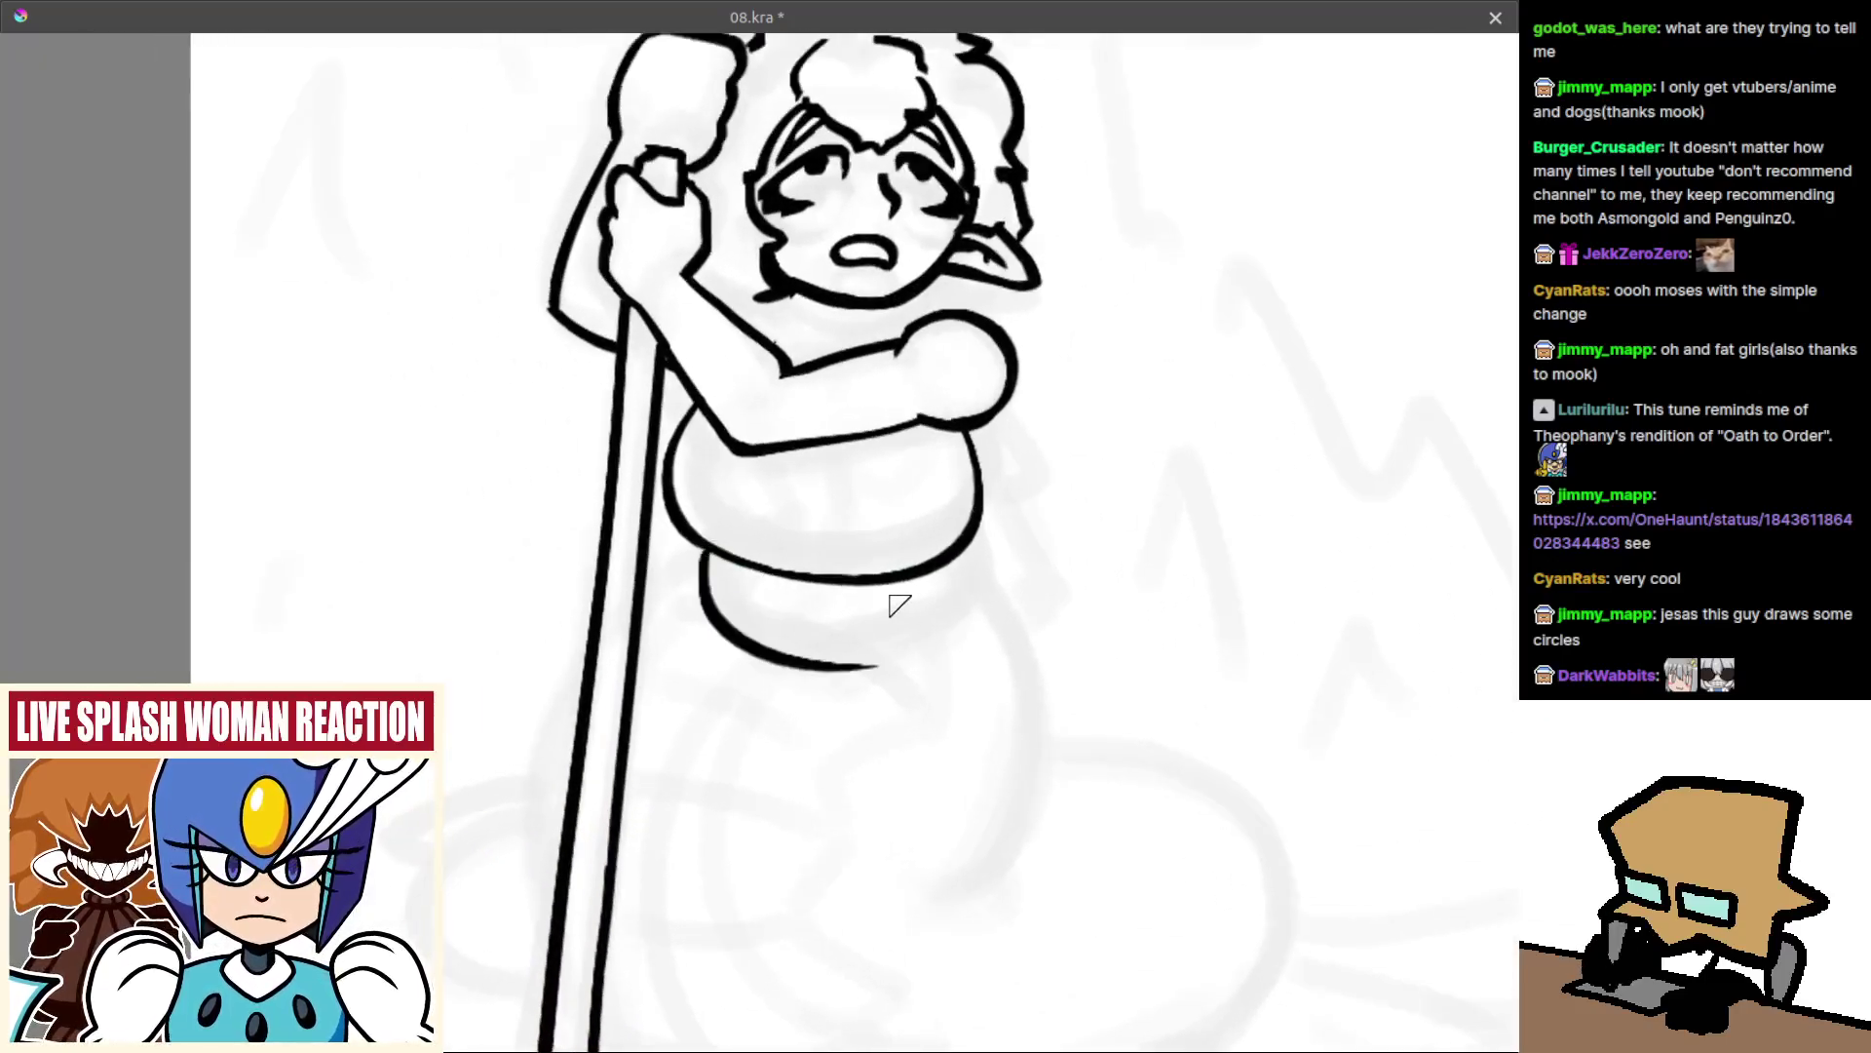
pyautogui.press('m')
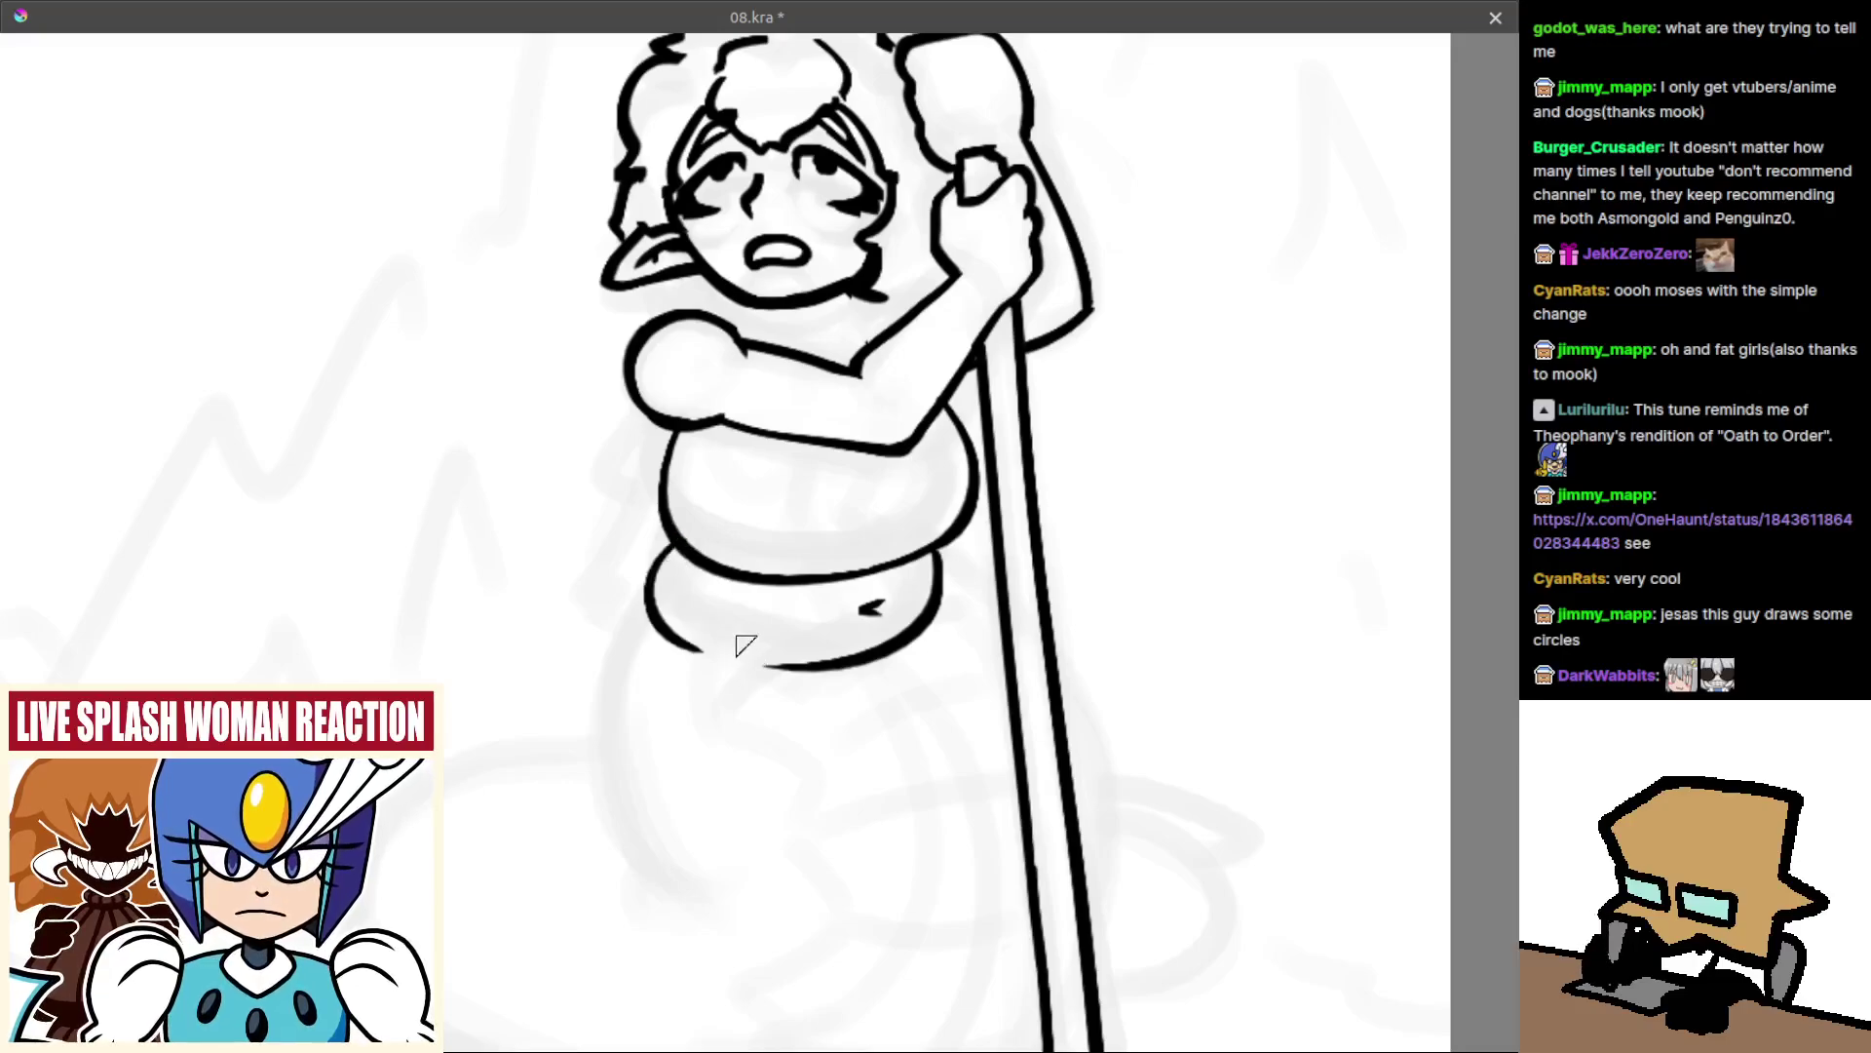
# Ink the outer side of the belly roll beneath the bust, redrawing the stroke until it joins the lower belly edge.
pyautogui.moveTo(665, 532); pyautogui.dragTo(774, 666)
pyautogui.hotkey('ctrl', 'z')
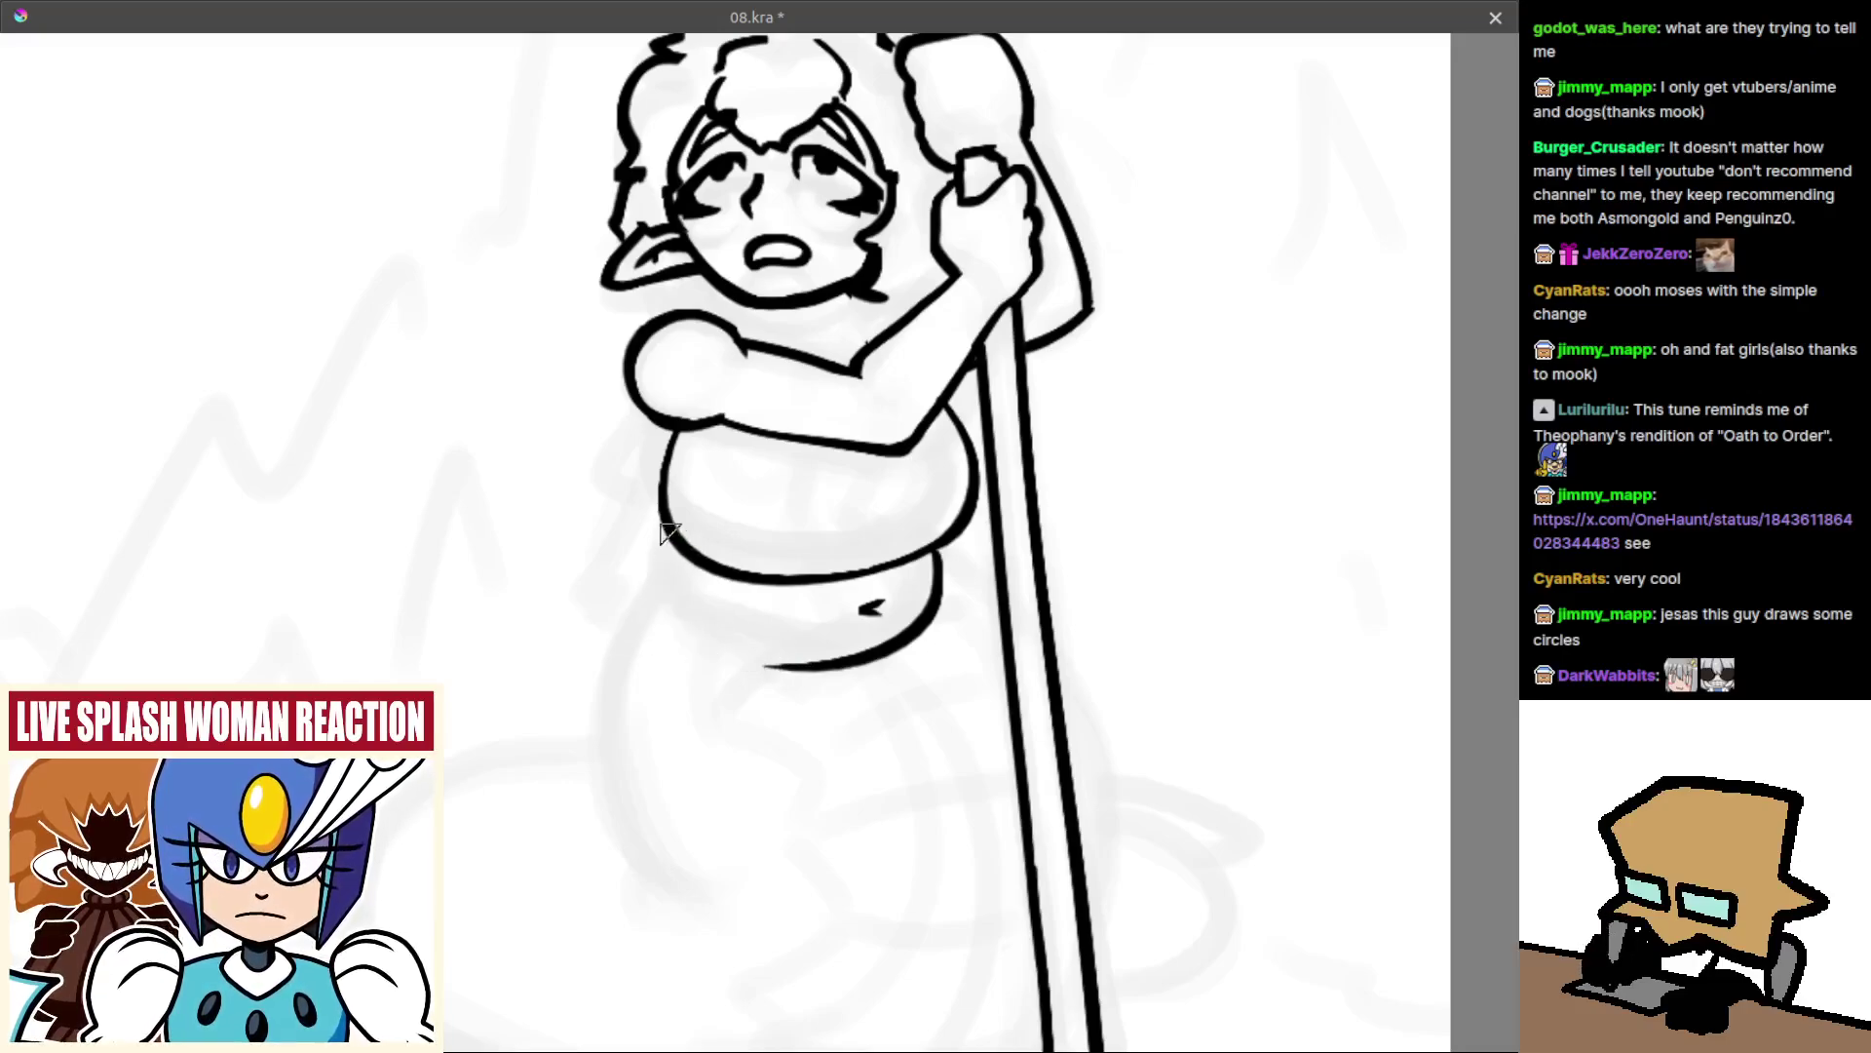
pyautogui.moveTo(665, 532); pyautogui.dragTo(733, 663)
pyautogui.moveTo(893, 586); pyautogui.dragTo(806, 435)
pyautogui.moveTo(819, 637)
pyautogui.mouseDown()
pyautogui.moveTo(882, 539)
pyautogui.moveTo(821, 616)
pyautogui.mouseUp()
pyautogui.hotkey('ctrl', 'z')
pyautogui.hotkey('ctrl', 'z')
pyautogui.hotkey('ctrl', 'z')
pyautogui.hotkey('ctrl', 'z')
pyautogui.hotkey('ctrl', 'z')
pyautogui.moveTo(888, 559); pyautogui.dragTo(809, 626)
pyautogui.hotkey('ctrl', 'z')
pyautogui.moveTo(887, 554); pyautogui.dragTo(808, 618)
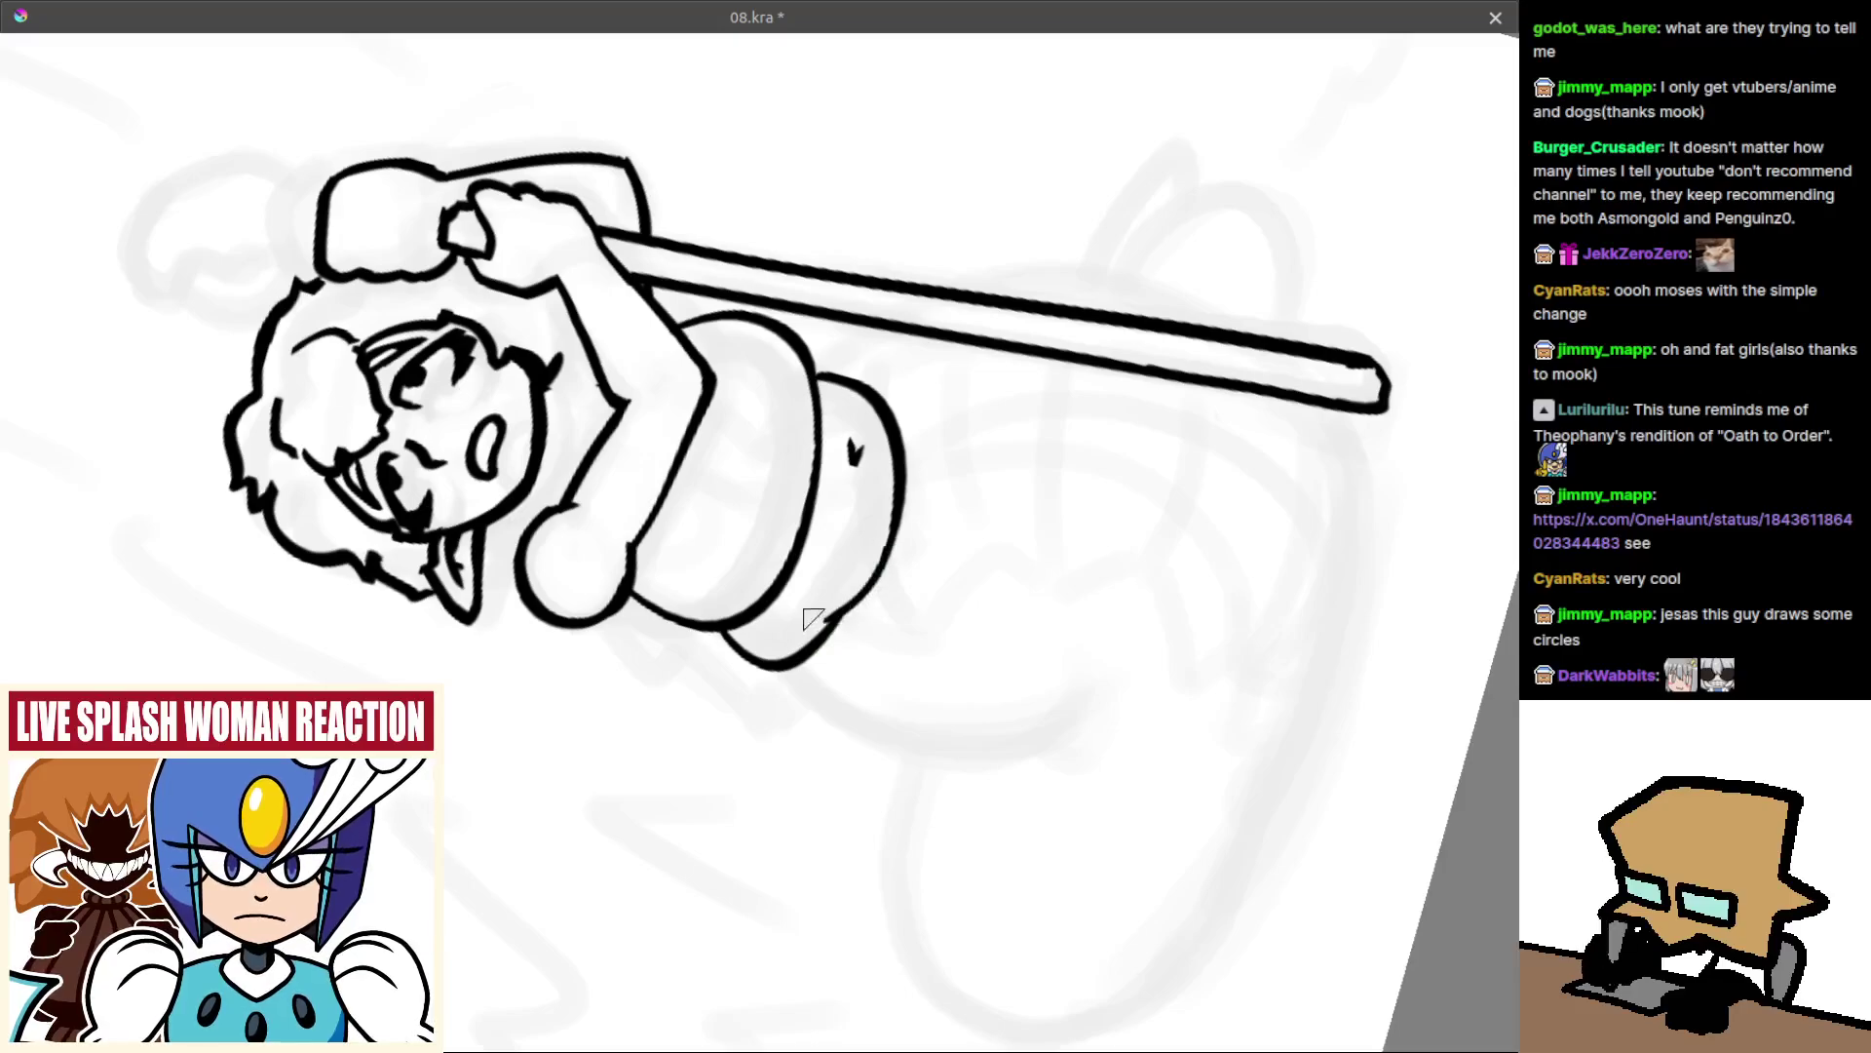
# Ink a long rounded hip curve running down from the outer side of the belly over the rough sketch.
pyautogui.scroll(-3, 840, 612)
pyautogui.moveTo(939, 510); pyautogui.dragTo(754, 725)
pyautogui.press('m')
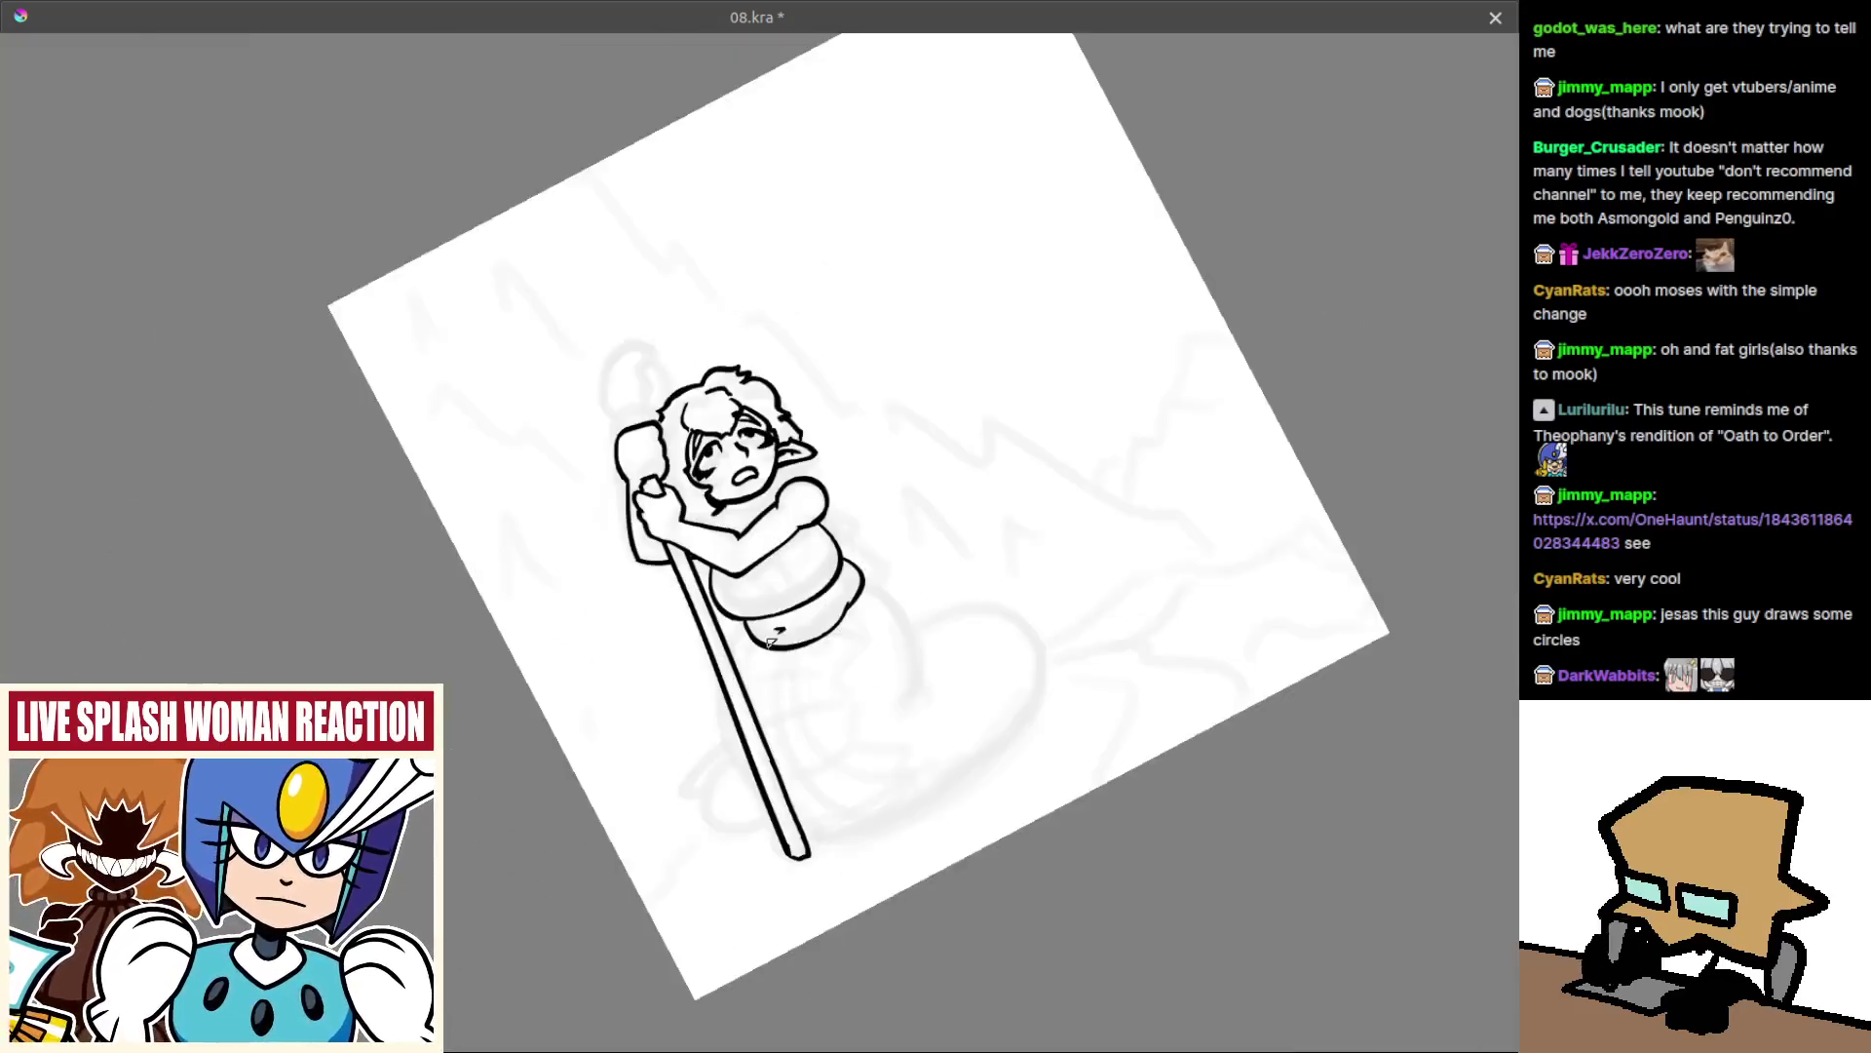
pyautogui.scroll(3, 770, 614)
pyautogui.scroll(2, 936, 536)
pyautogui.moveTo(911, 453)
pyautogui.mouseDown()
pyautogui.moveTo(989, 553)
pyautogui.moveTo(1042, 700)
pyautogui.mouseUp()
pyautogui.hotkey('ctrl', 'z')
pyautogui.hotkey('ctrl', 'z')
pyautogui.moveTo(909, 456); pyautogui.dragTo(1013, 713)
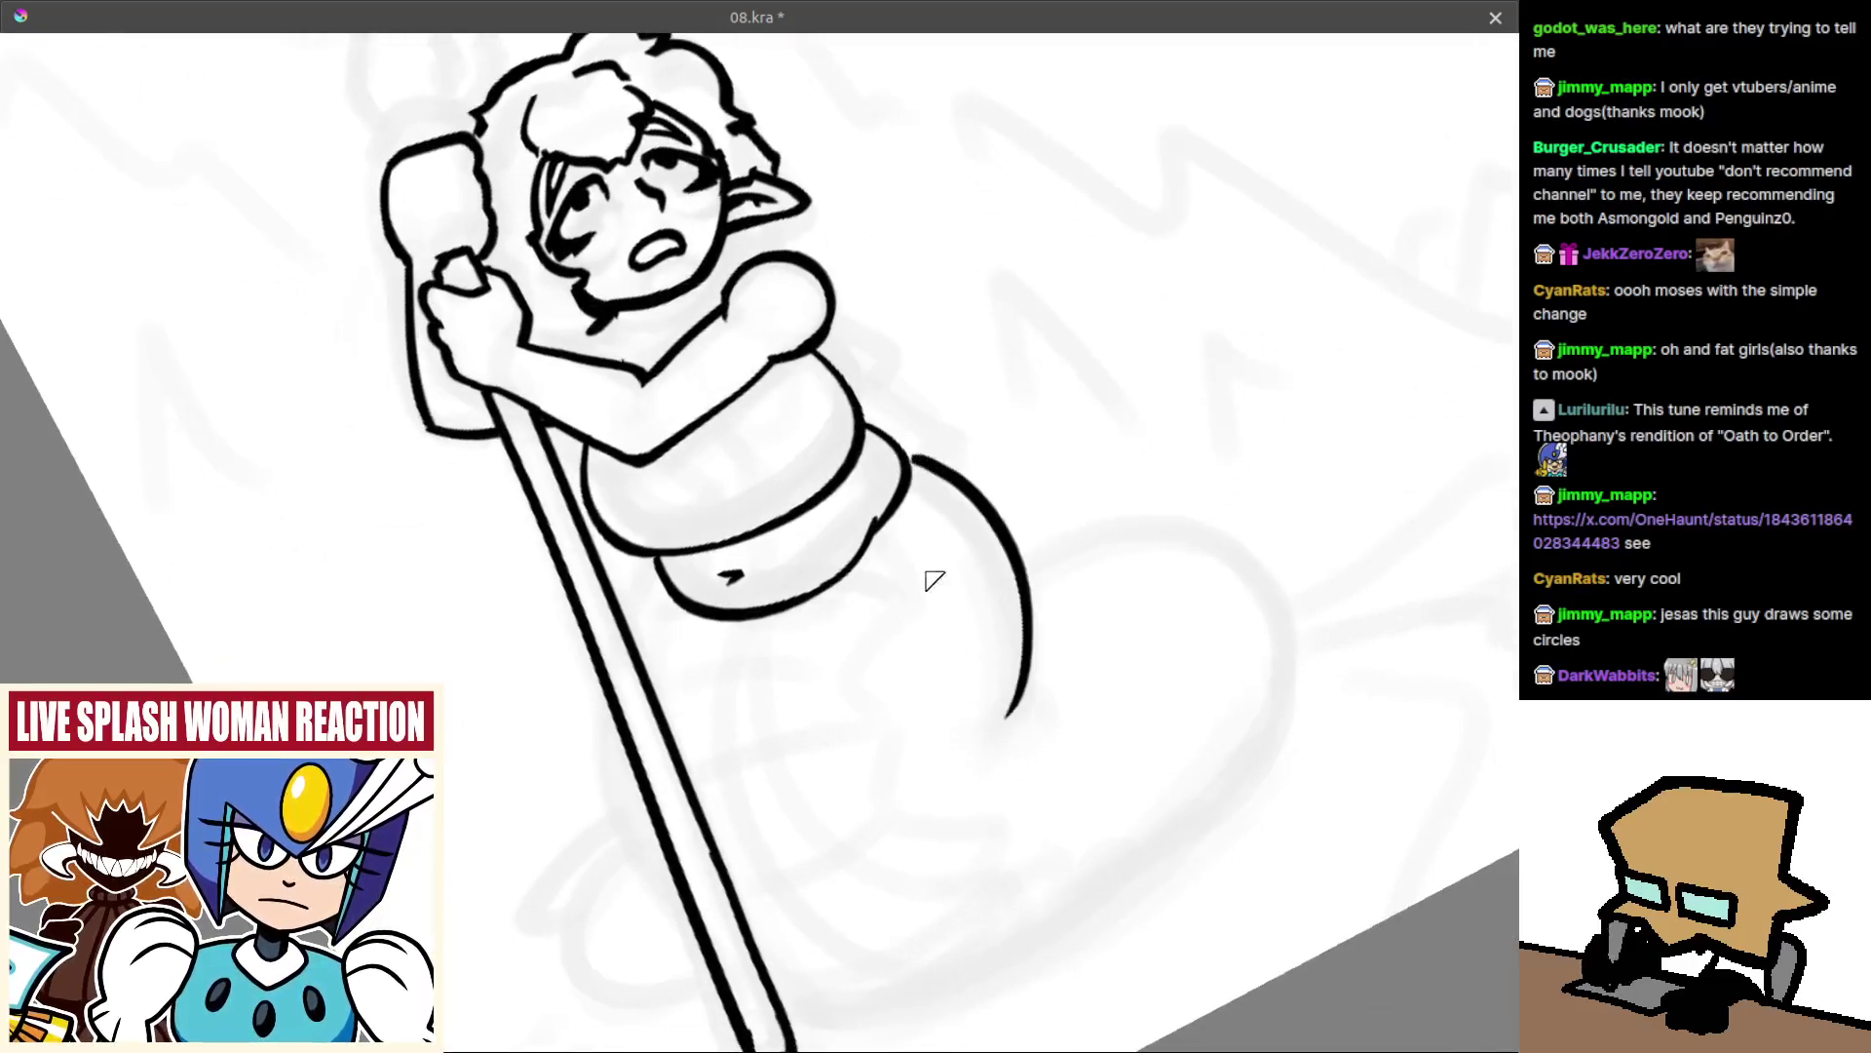
pyautogui.scroll(-5, 915, 508)
pyautogui.scroll(6, 887, 438)
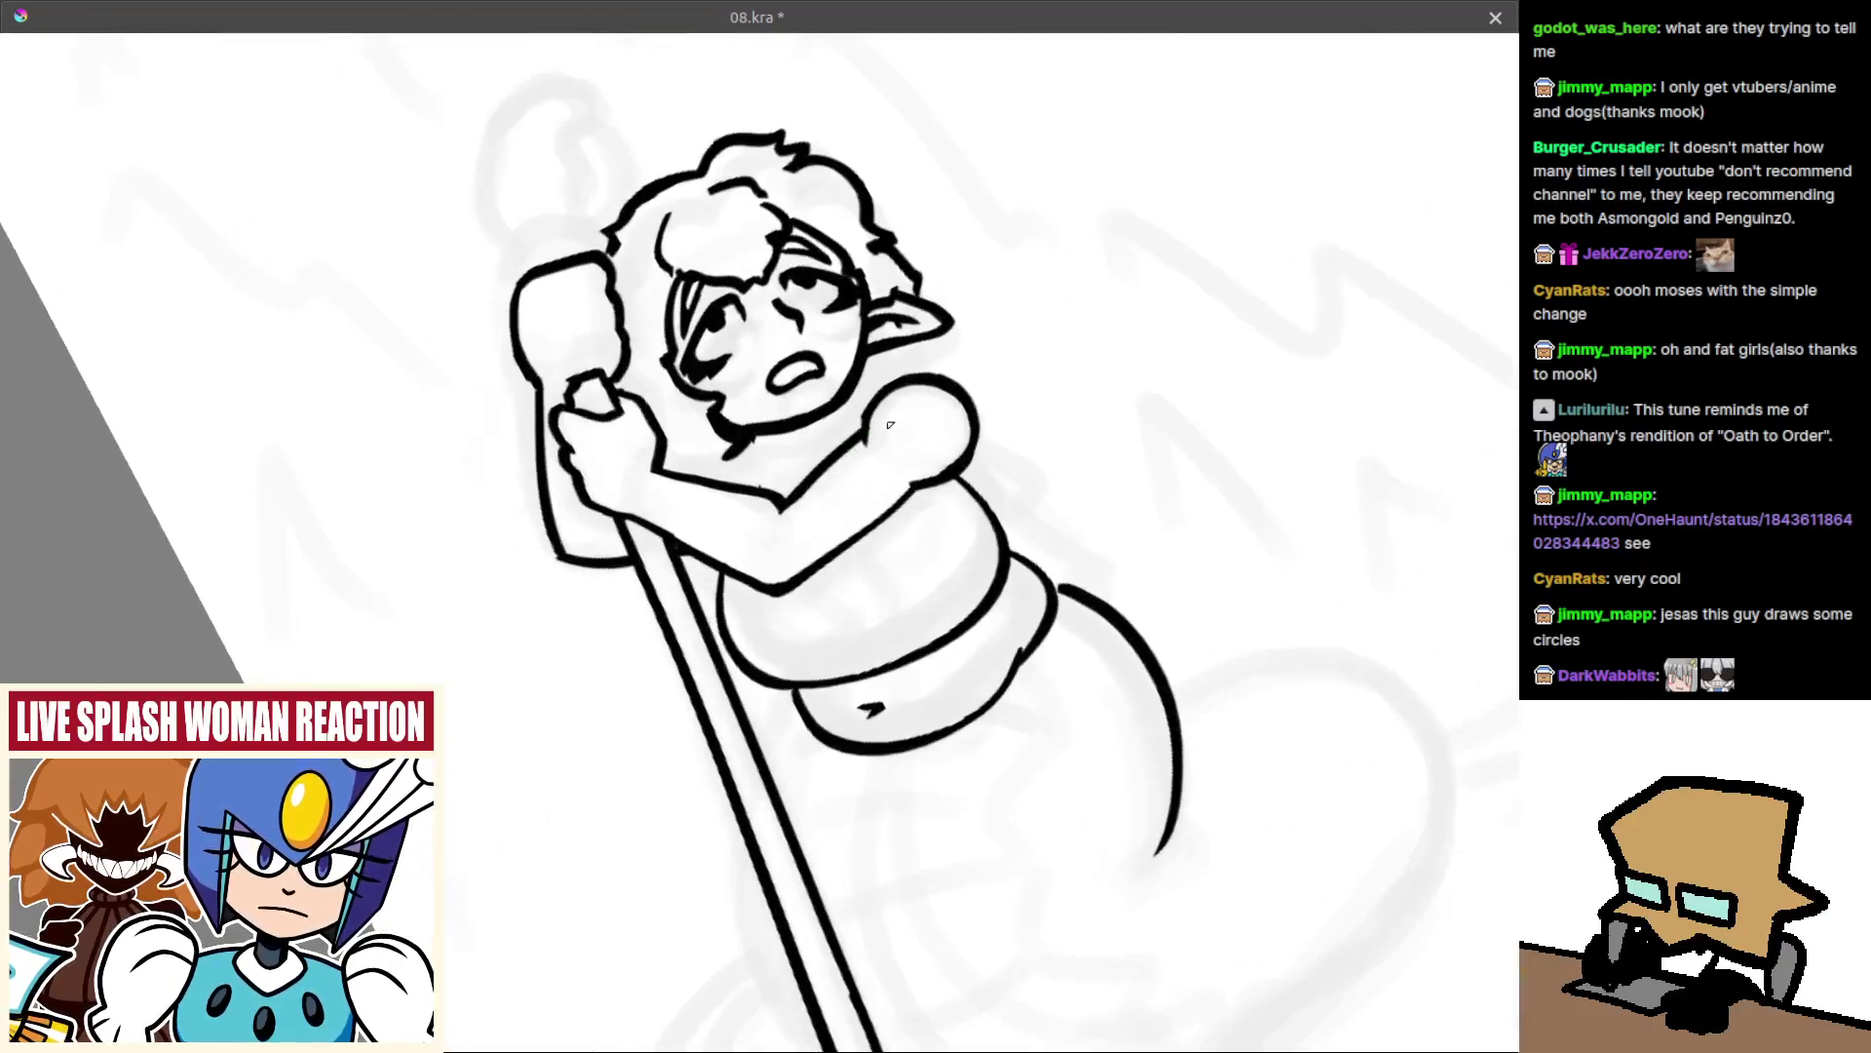
# Remove the inner part of the shoulder circle and redraw the upper arm's top line toward the elbow crease.
pyautogui.moveTo(866, 438); pyautogui.dragTo(801, 495)
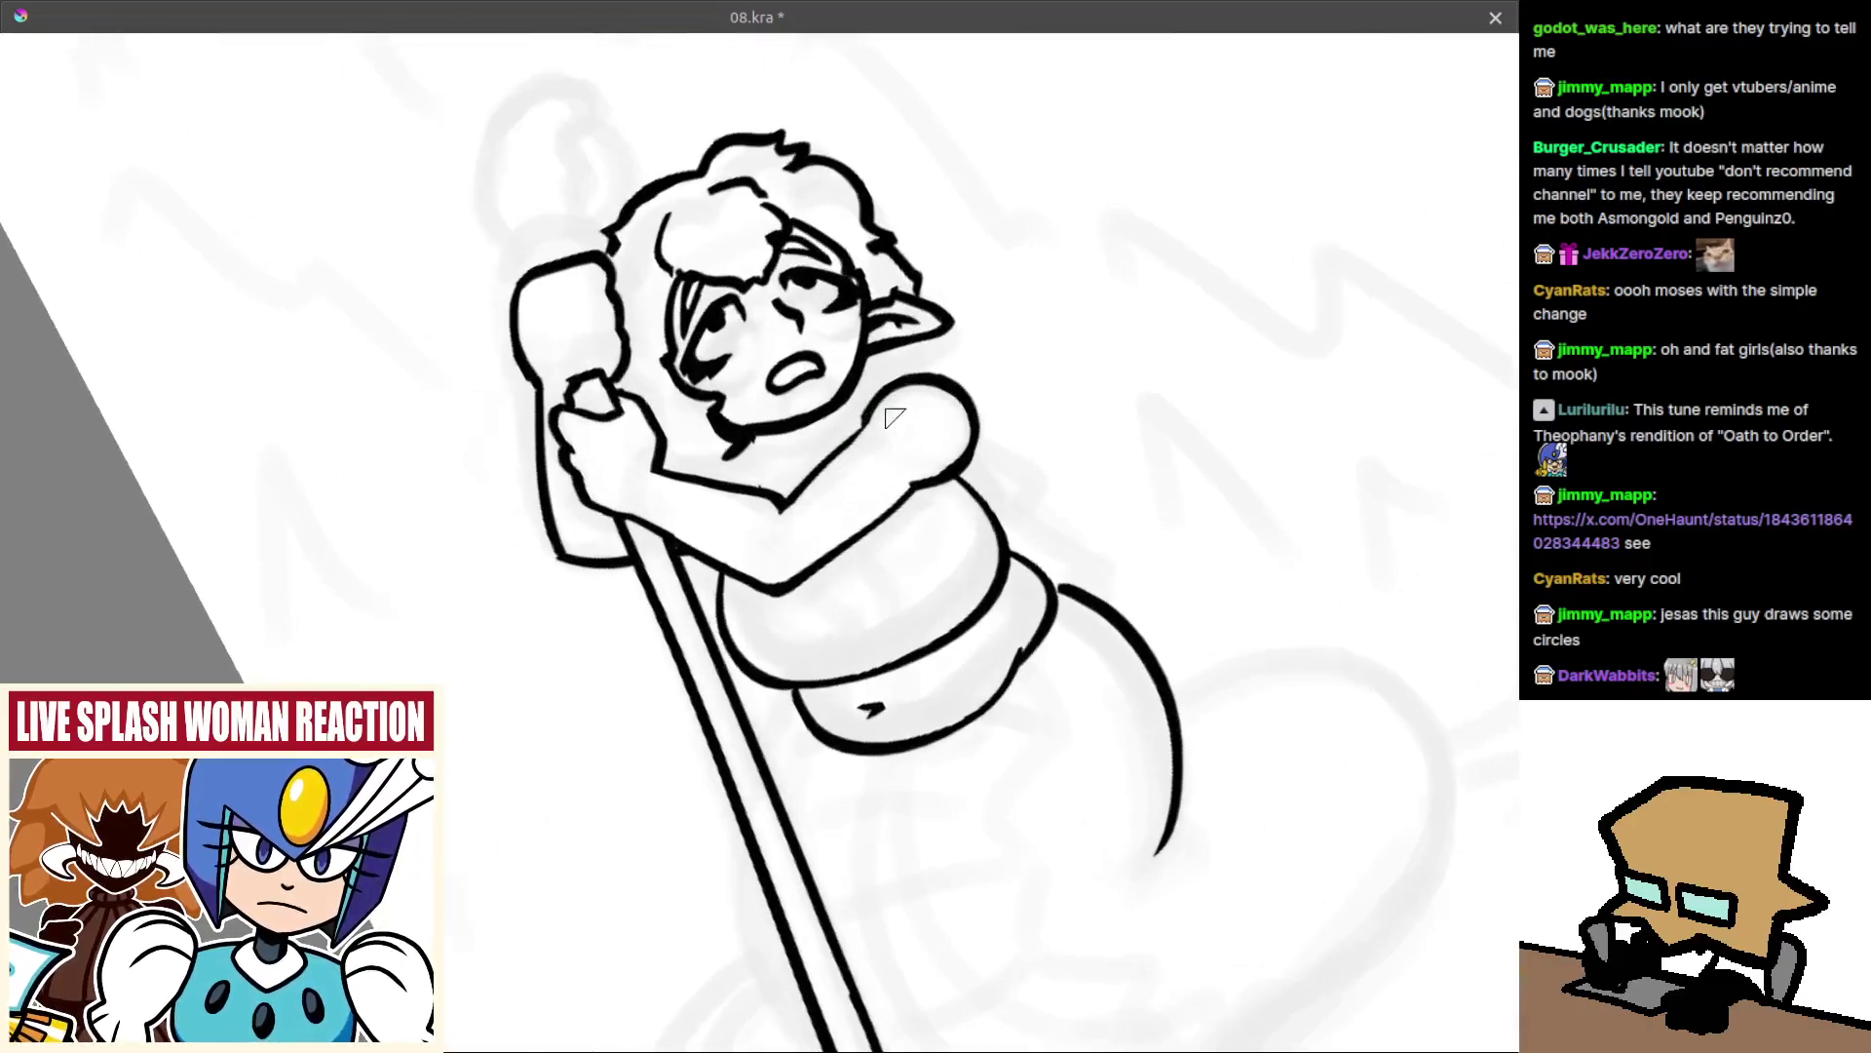
pyautogui.moveTo(942, 466)
pyautogui.mouseDown()
pyautogui.moveTo(893, 501)
pyautogui.moveTo(927, 378)
pyautogui.moveTo(828, 332)
pyautogui.mouseUp()
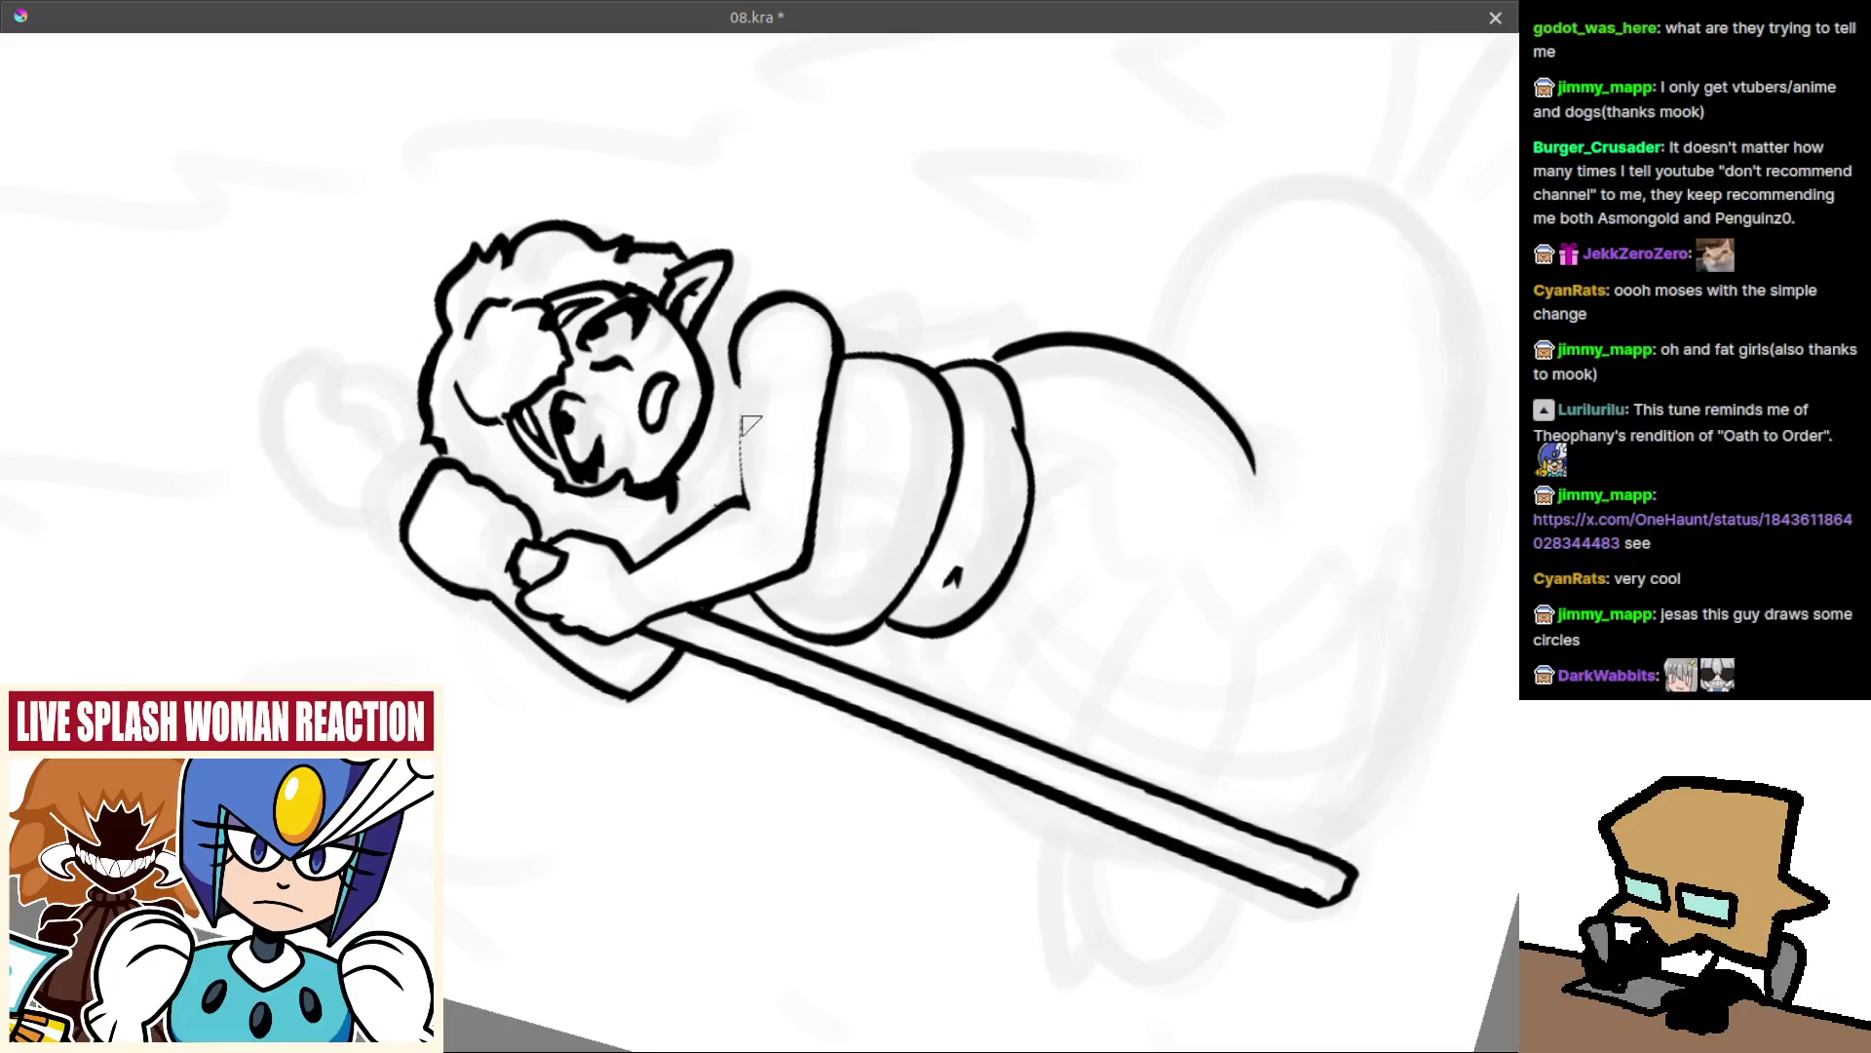
pyautogui.moveTo(738, 376); pyautogui.dragTo(747, 505)
pyautogui.hotkey('ctrl', 'z')
pyautogui.moveTo(738, 380)
pyautogui.mouseDown()
pyautogui.moveTo(736, 470)
pyautogui.moveTo(740, 405)
pyautogui.moveTo(774, 476)
pyautogui.mouseUp()
pyautogui.press('5')
pyautogui.press('m')
pyautogui.moveTo(777, 546); pyautogui.dragTo(796, 470)
pyautogui.scroll(2, 805, 471)
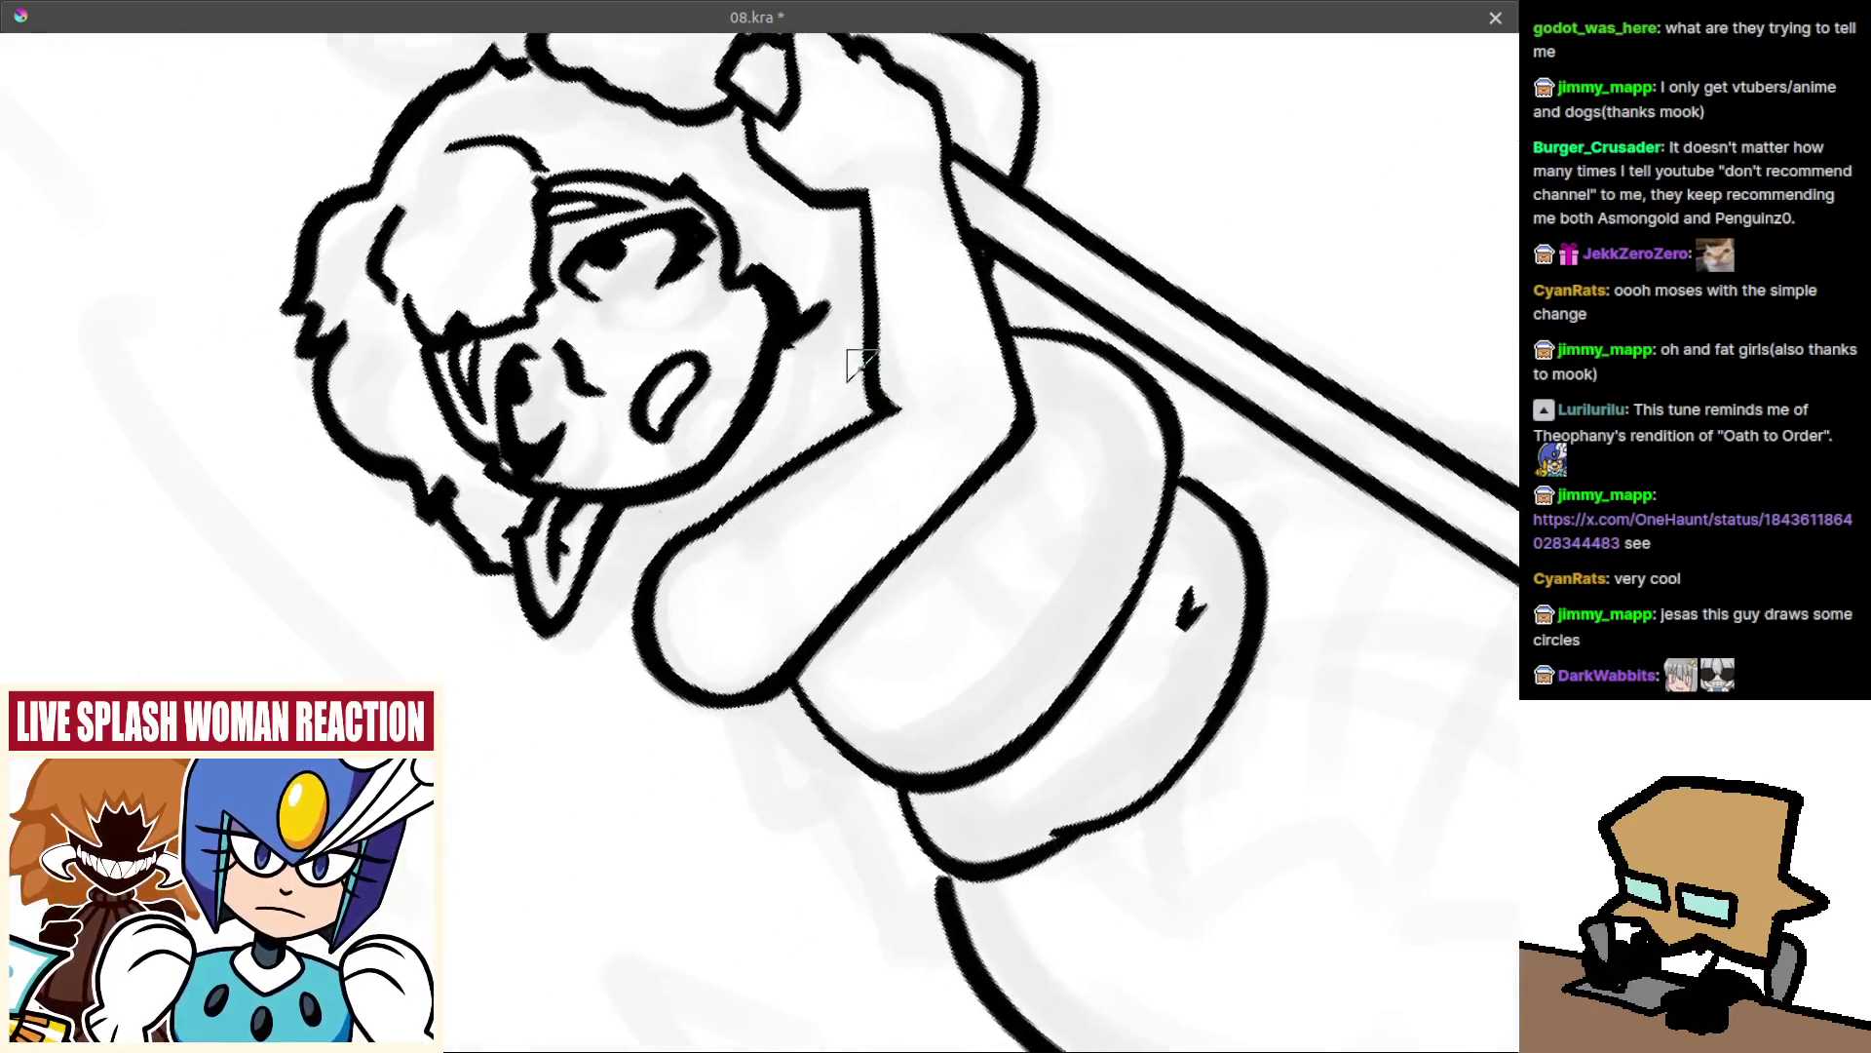
# Smooth the upper arm's top line and tidy the corner where it meets the forearm.
pyautogui.moveTo(911, 402)
pyautogui.mouseDown()
pyautogui.moveTo(711, 544)
pyautogui.moveTo(804, 482)
pyautogui.mouseUp()
pyautogui.hotkey('ctrl', 'z')
pyautogui.moveTo(674, 532); pyautogui.dragTo(866, 409)
pyautogui.moveTo(766, 466); pyautogui.dragTo(887, 394)
pyautogui.hotkey('ctrl', 'z')
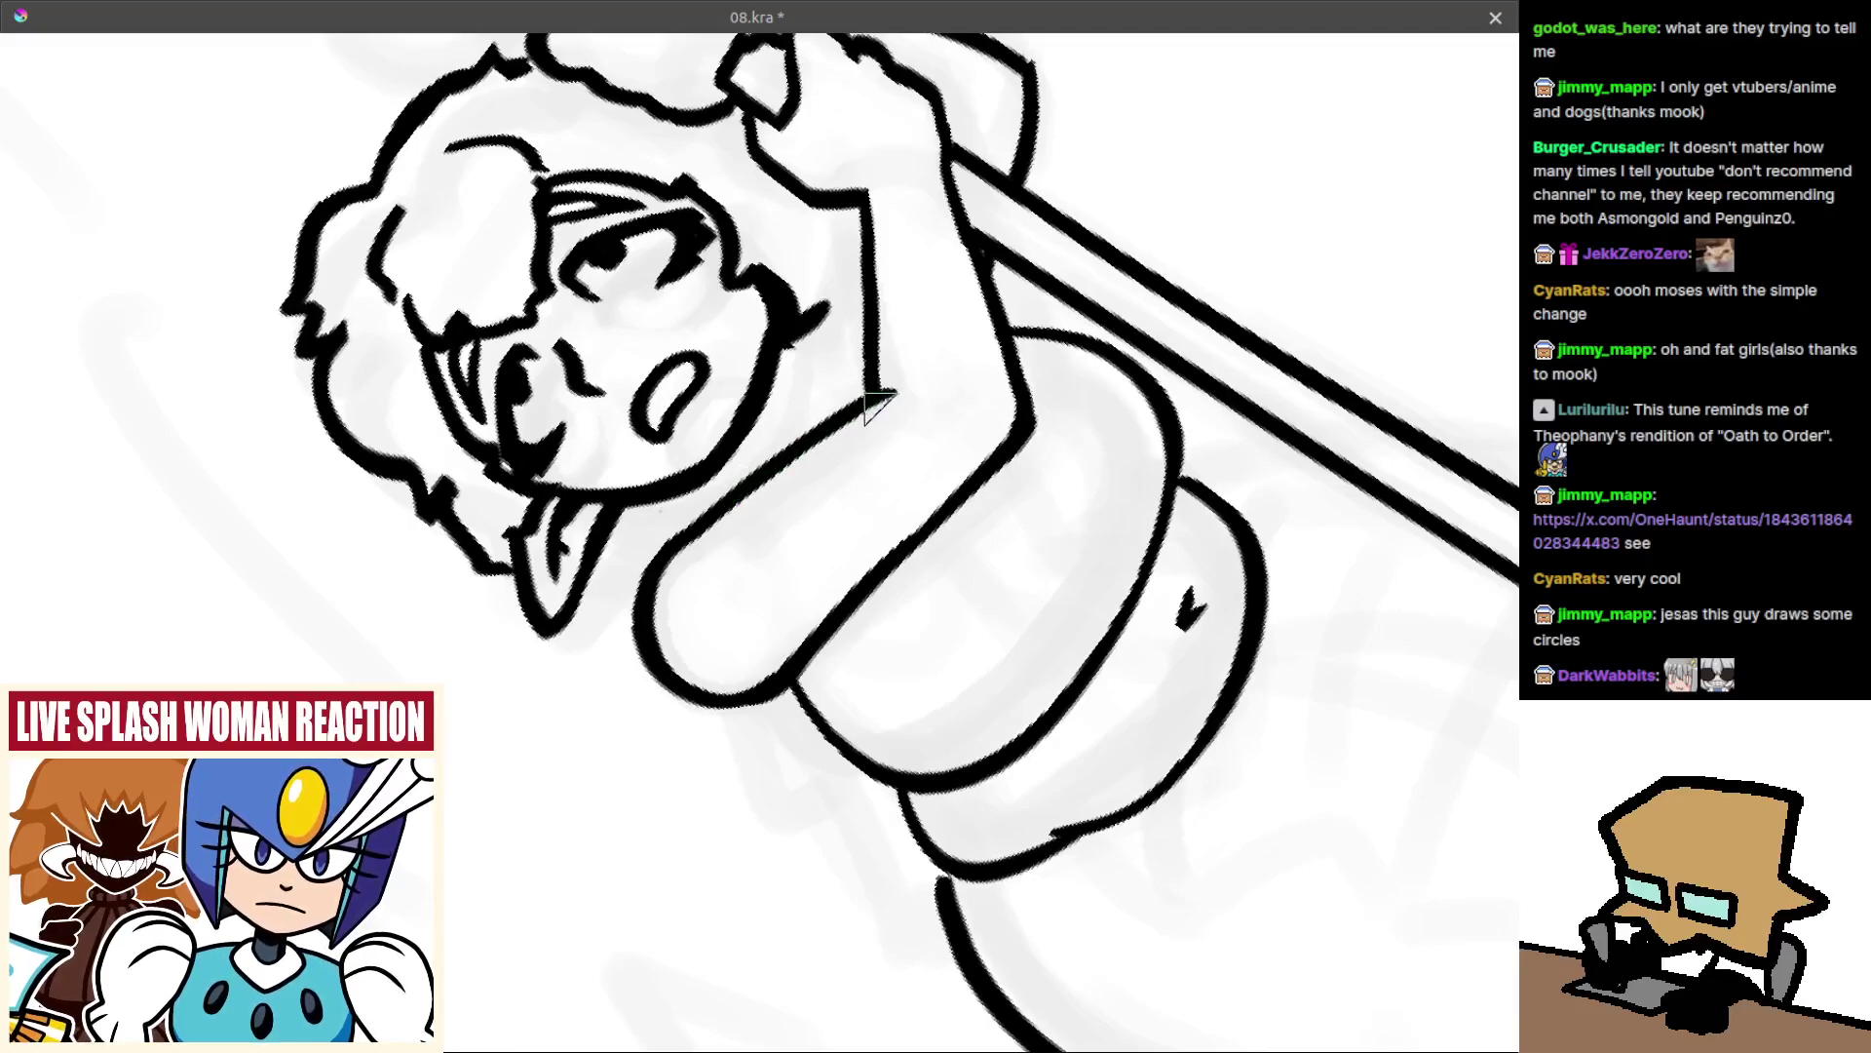
pyautogui.moveTo(883, 477); pyautogui.dragTo(838, 609)
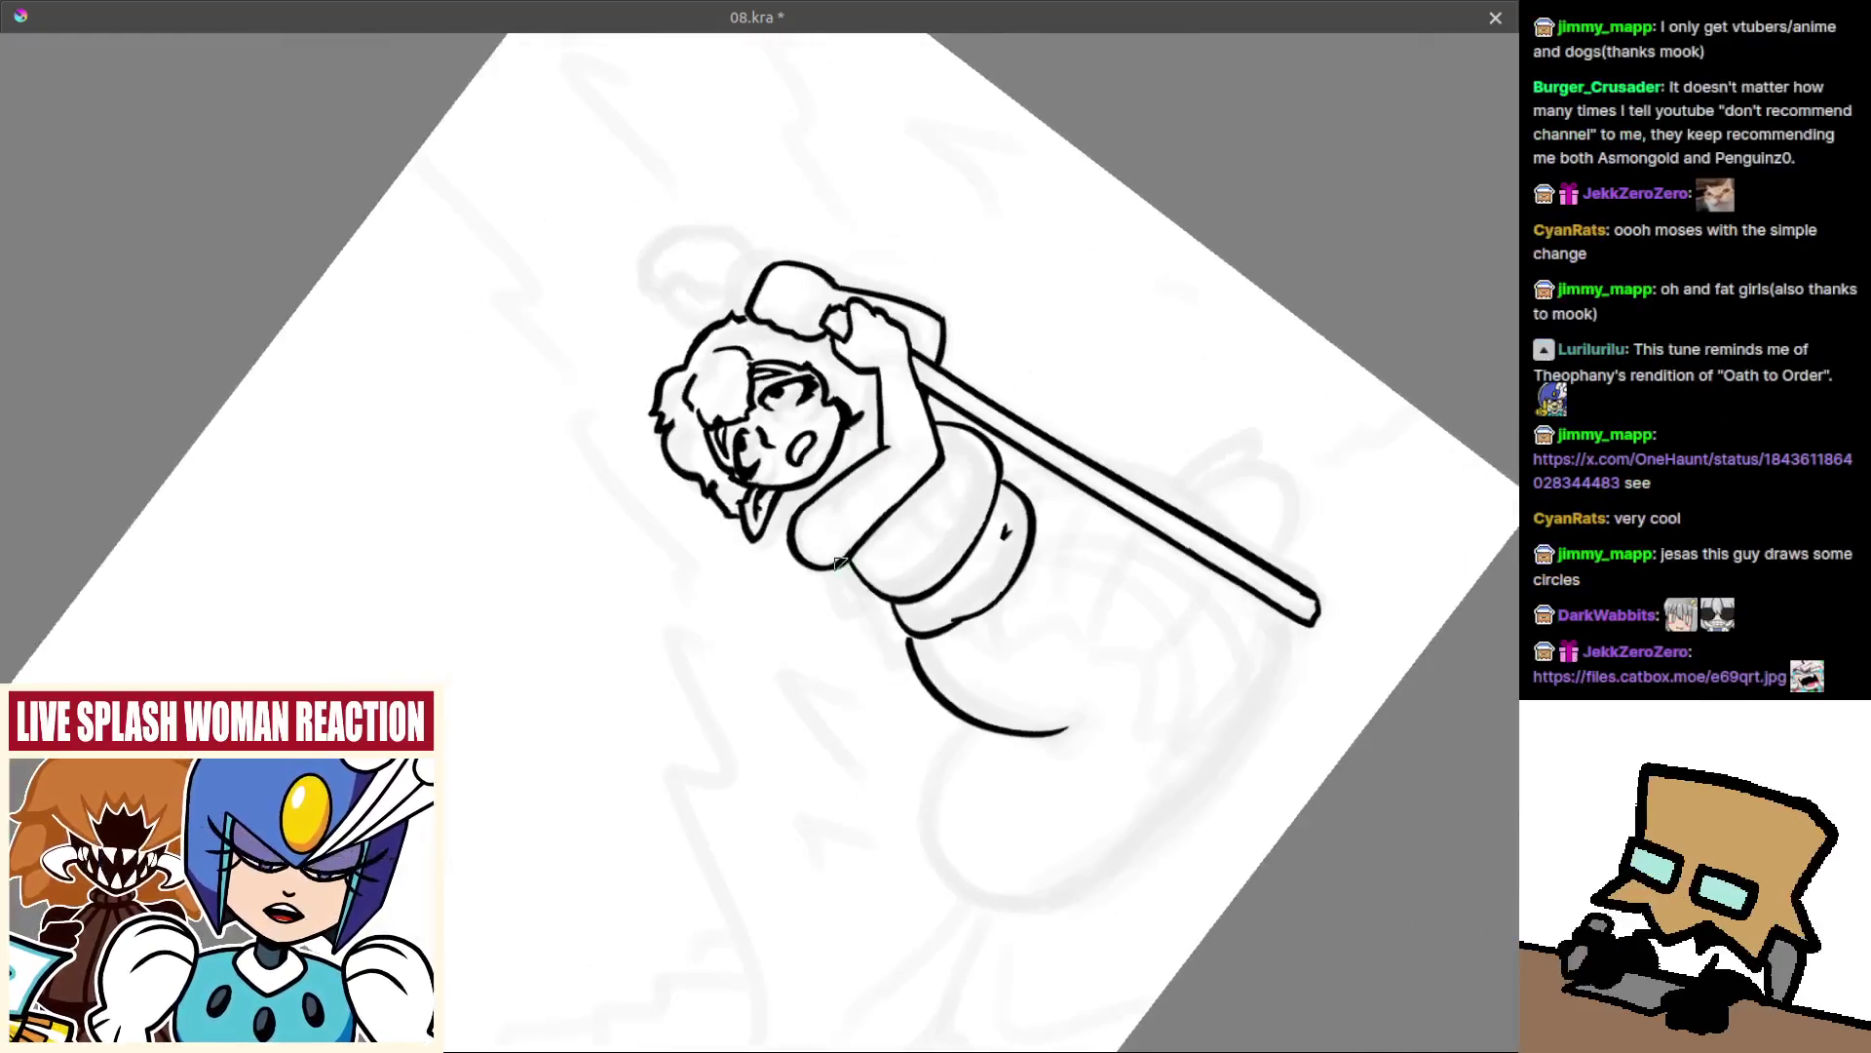
# Paste the Lieutenant Titus toy comparison image onto the canvas to view it, and undo the paste.
pyautogui.press('5')
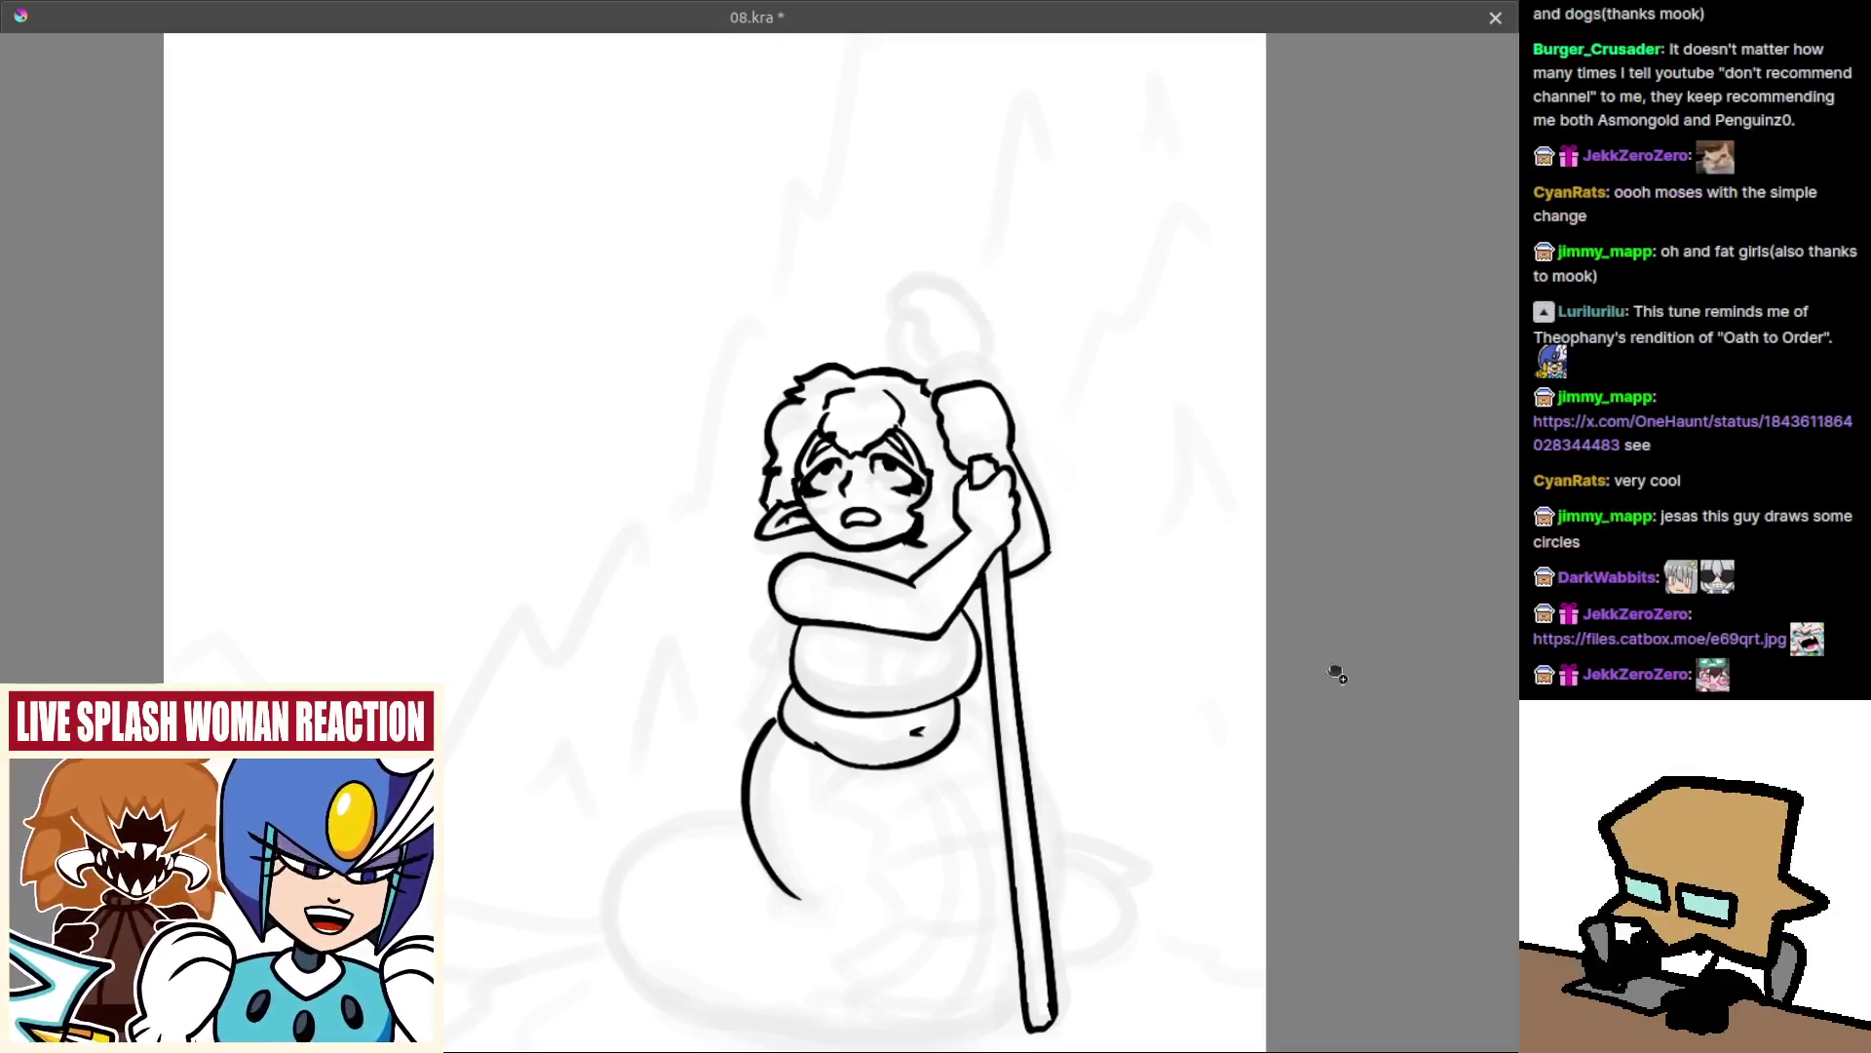
pyautogui.hotkey('ctrl', 'v')
pyautogui.moveTo(698, 418); pyautogui.dragTo(855, 459)
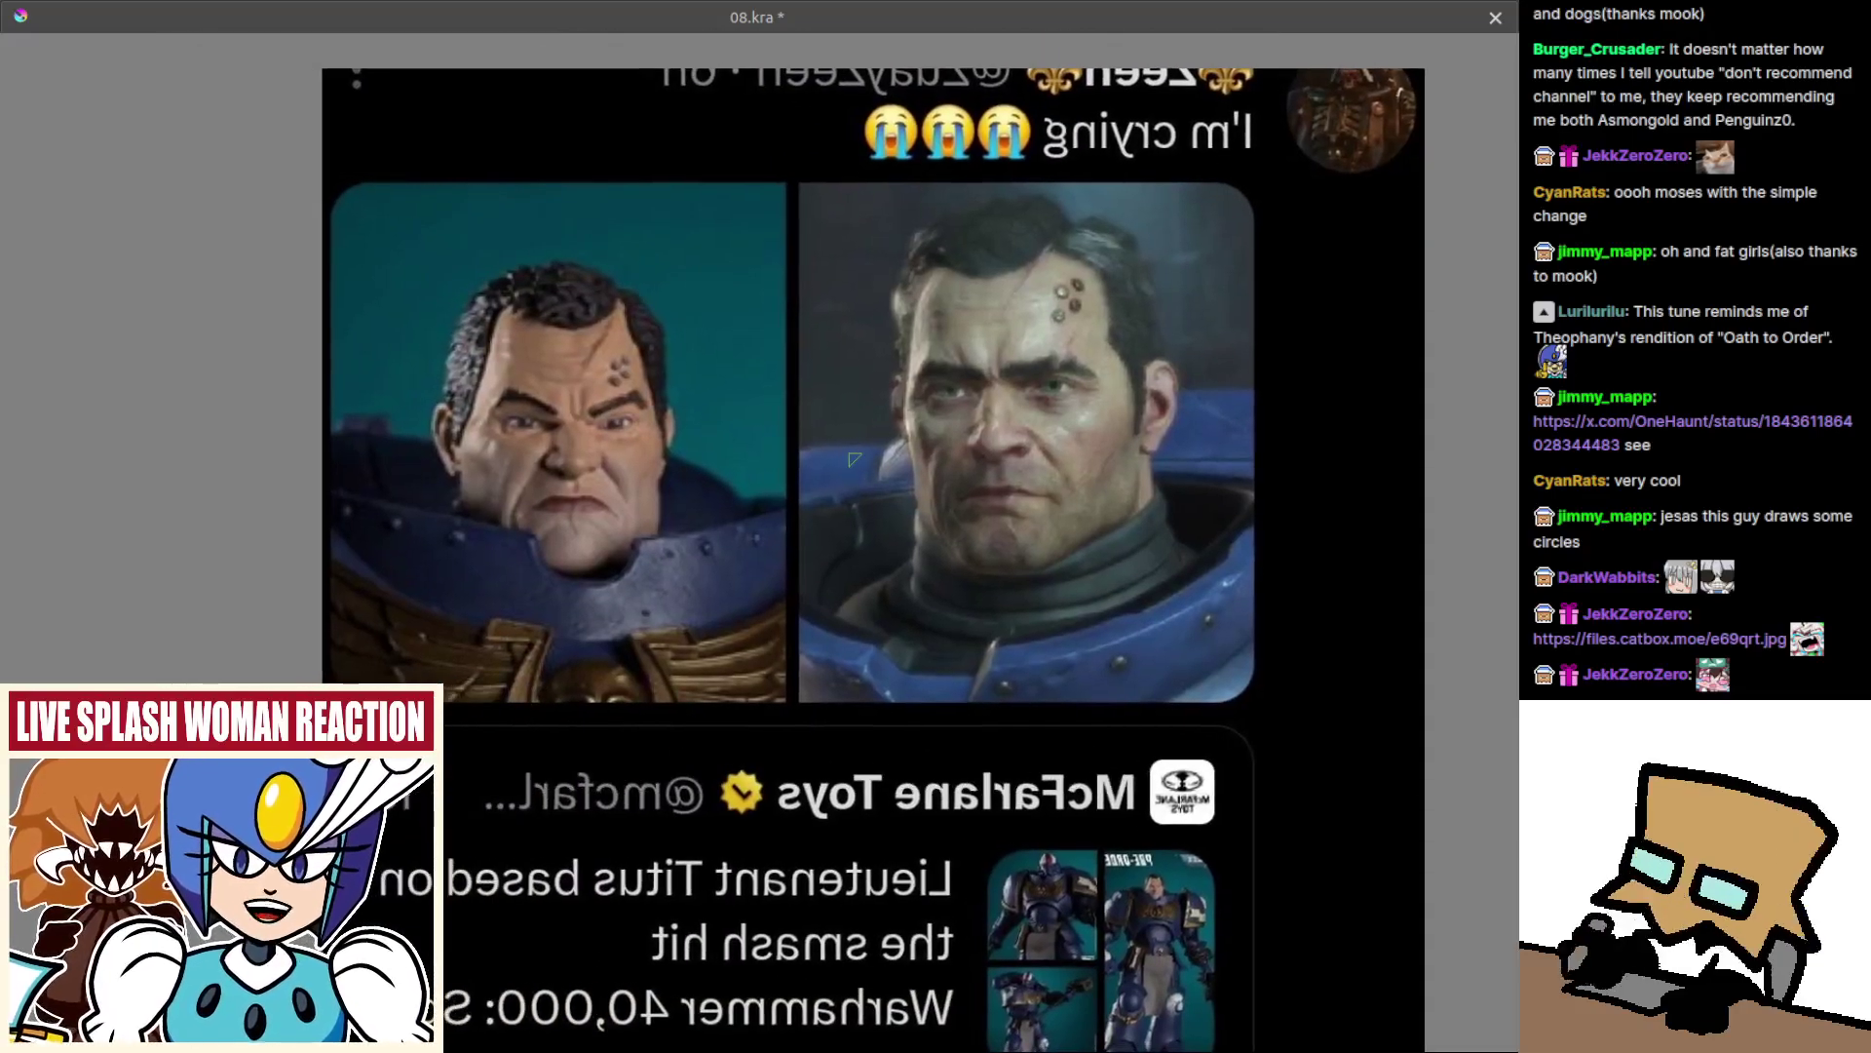
pyautogui.press('m')
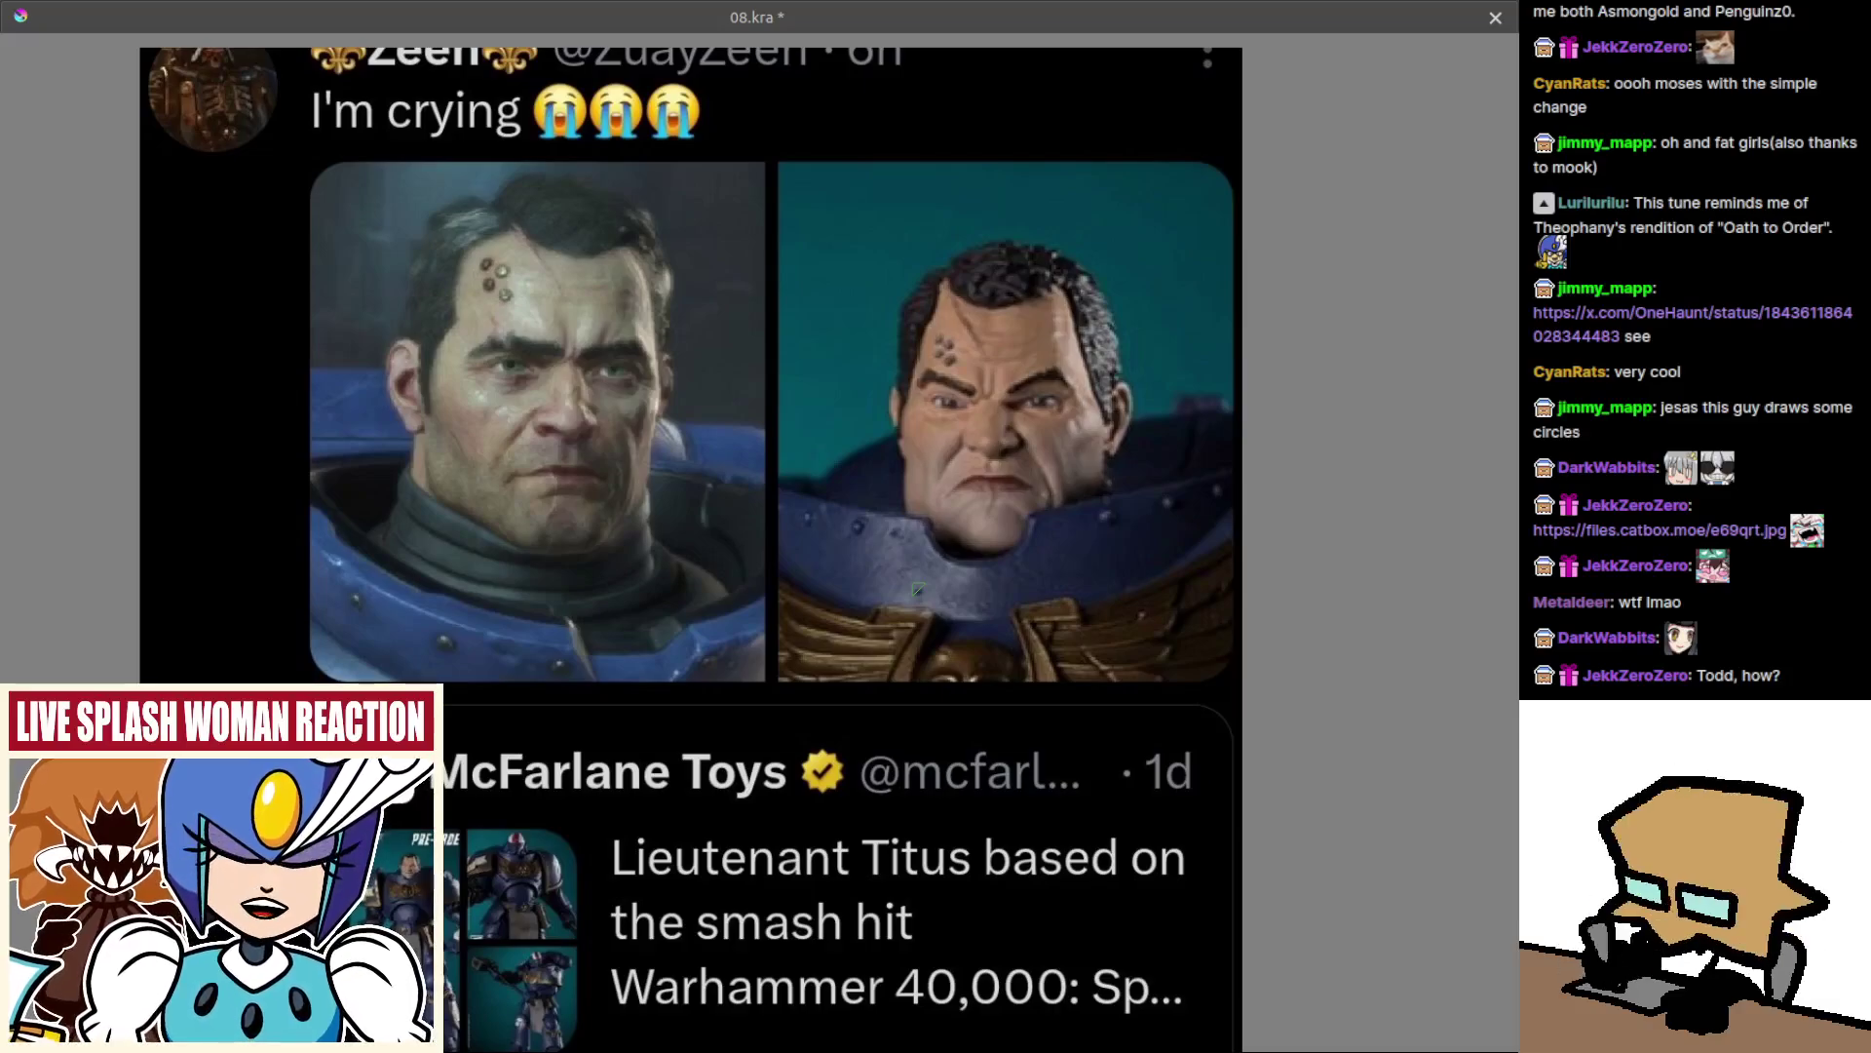
pyautogui.moveTo(917, 653); pyautogui.dragTo(887, 756)
pyautogui.moveTo(575, 862); pyautogui.dragTo(645, 766)
pyautogui.hotkey('ctrl', 'z')
# Rework the lower lid and the dark bag mark beneath the eye nearest the staff.
pyautogui.moveTo(844, 614); pyautogui.dragTo(793, 724)
pyautogui.moveTo(635, 527)
pyautogui.mouseDown()
pyautogui.moveTo(760, 643)
pyautogui.moveTo(773, 470)
pyautogui.mouseUp()
pyautogui.moveTo(789, 541)
pyautogui.mouseDown()
pyautogui.moveTo(836, 618)
pyautogui.moveTo(784, 499)
pyautogui.mouseUp()
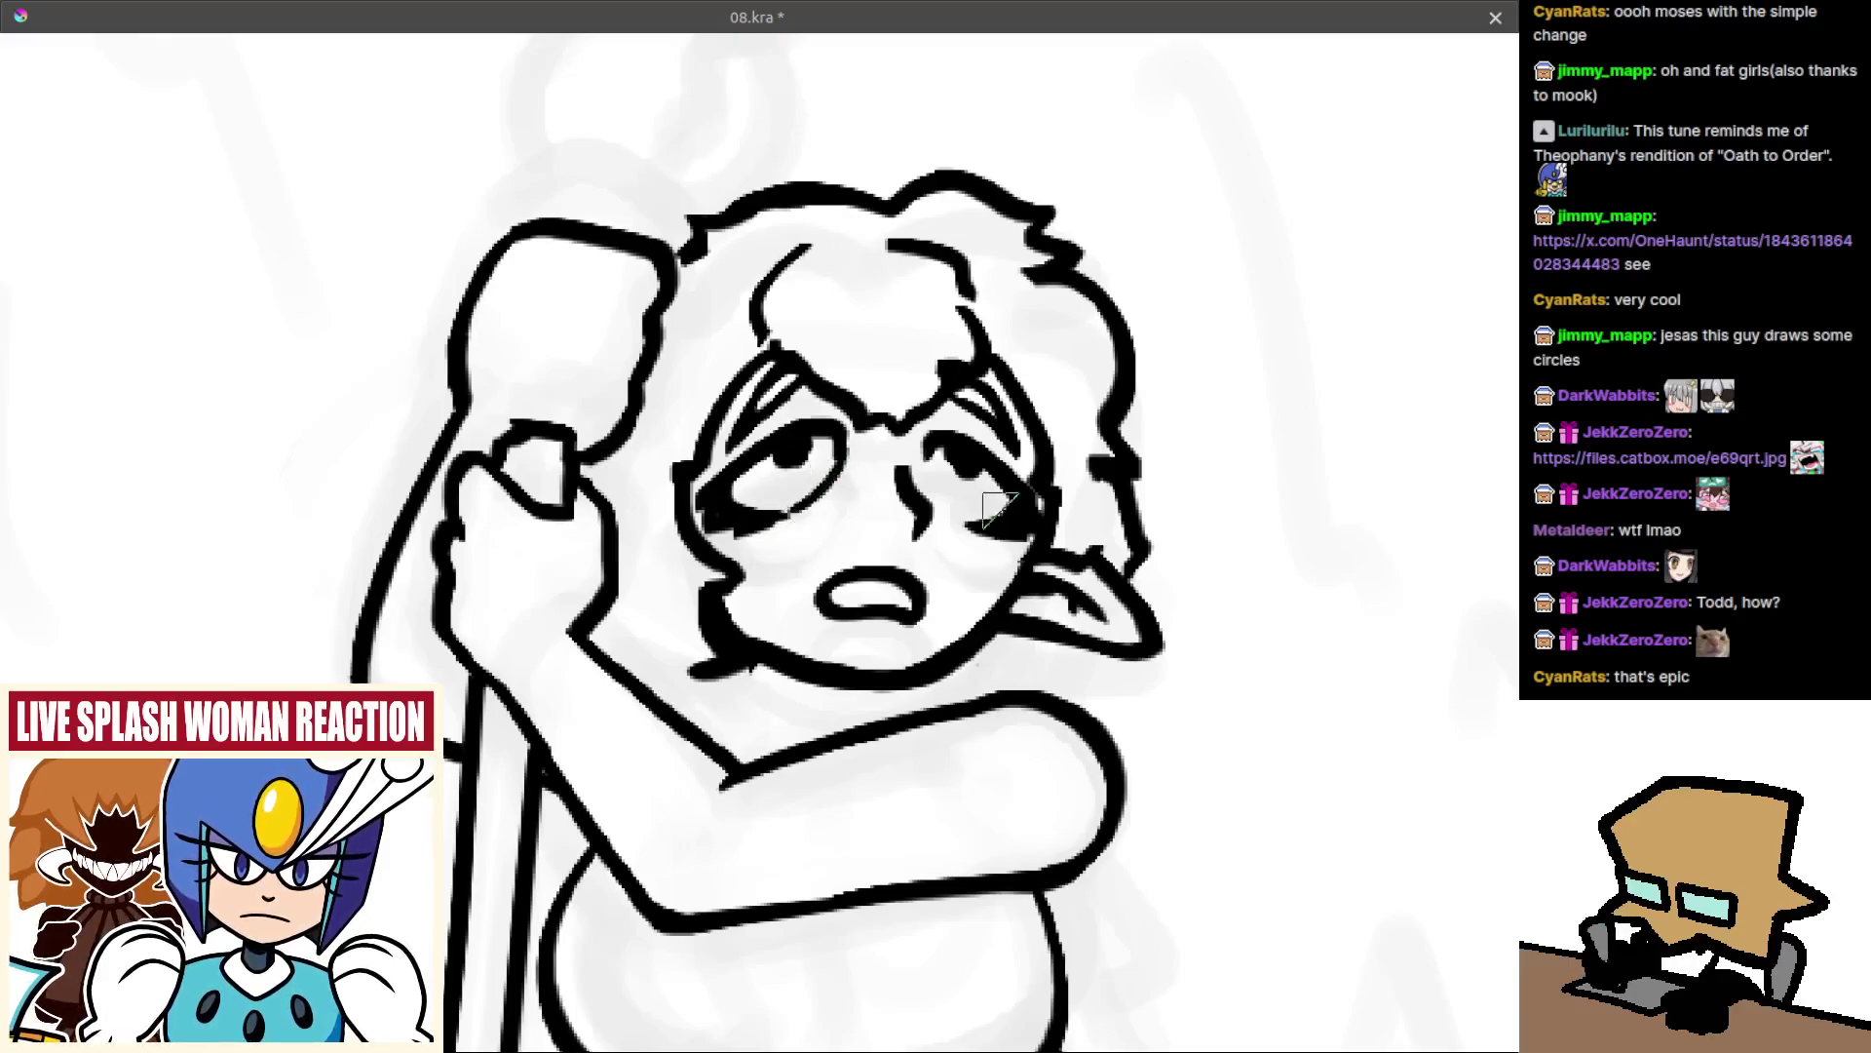
pyautogui.moveTo(849, 469); pyautogui.dragTo(763, 545)
pyautogui.hotkey('ctrl', 'z')
pyautogui.hotkey('ctrl', 'z')
pyautogui.hotkey('ctrl', 'z')
pyautogui.hotkey('ctrl', 'z')
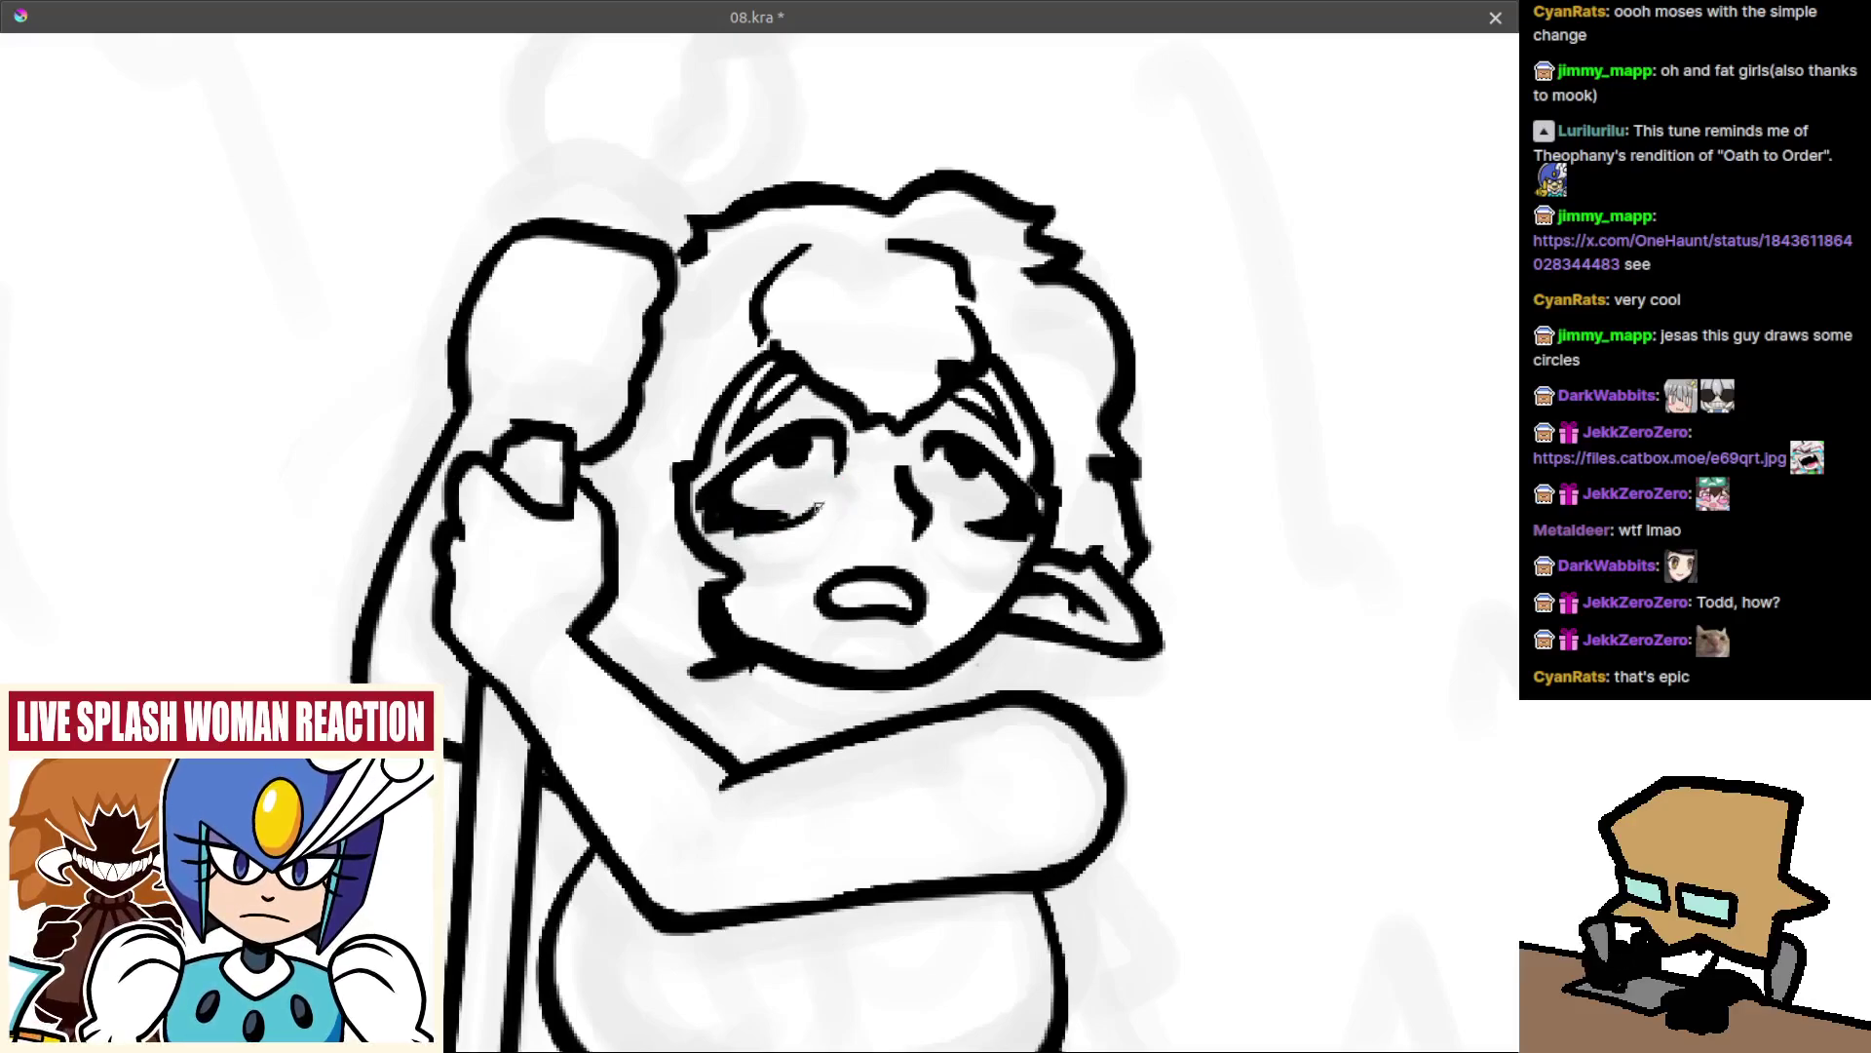
pyautogui.moveTo(863, 530); pyautogui.dragTo(918, 596)
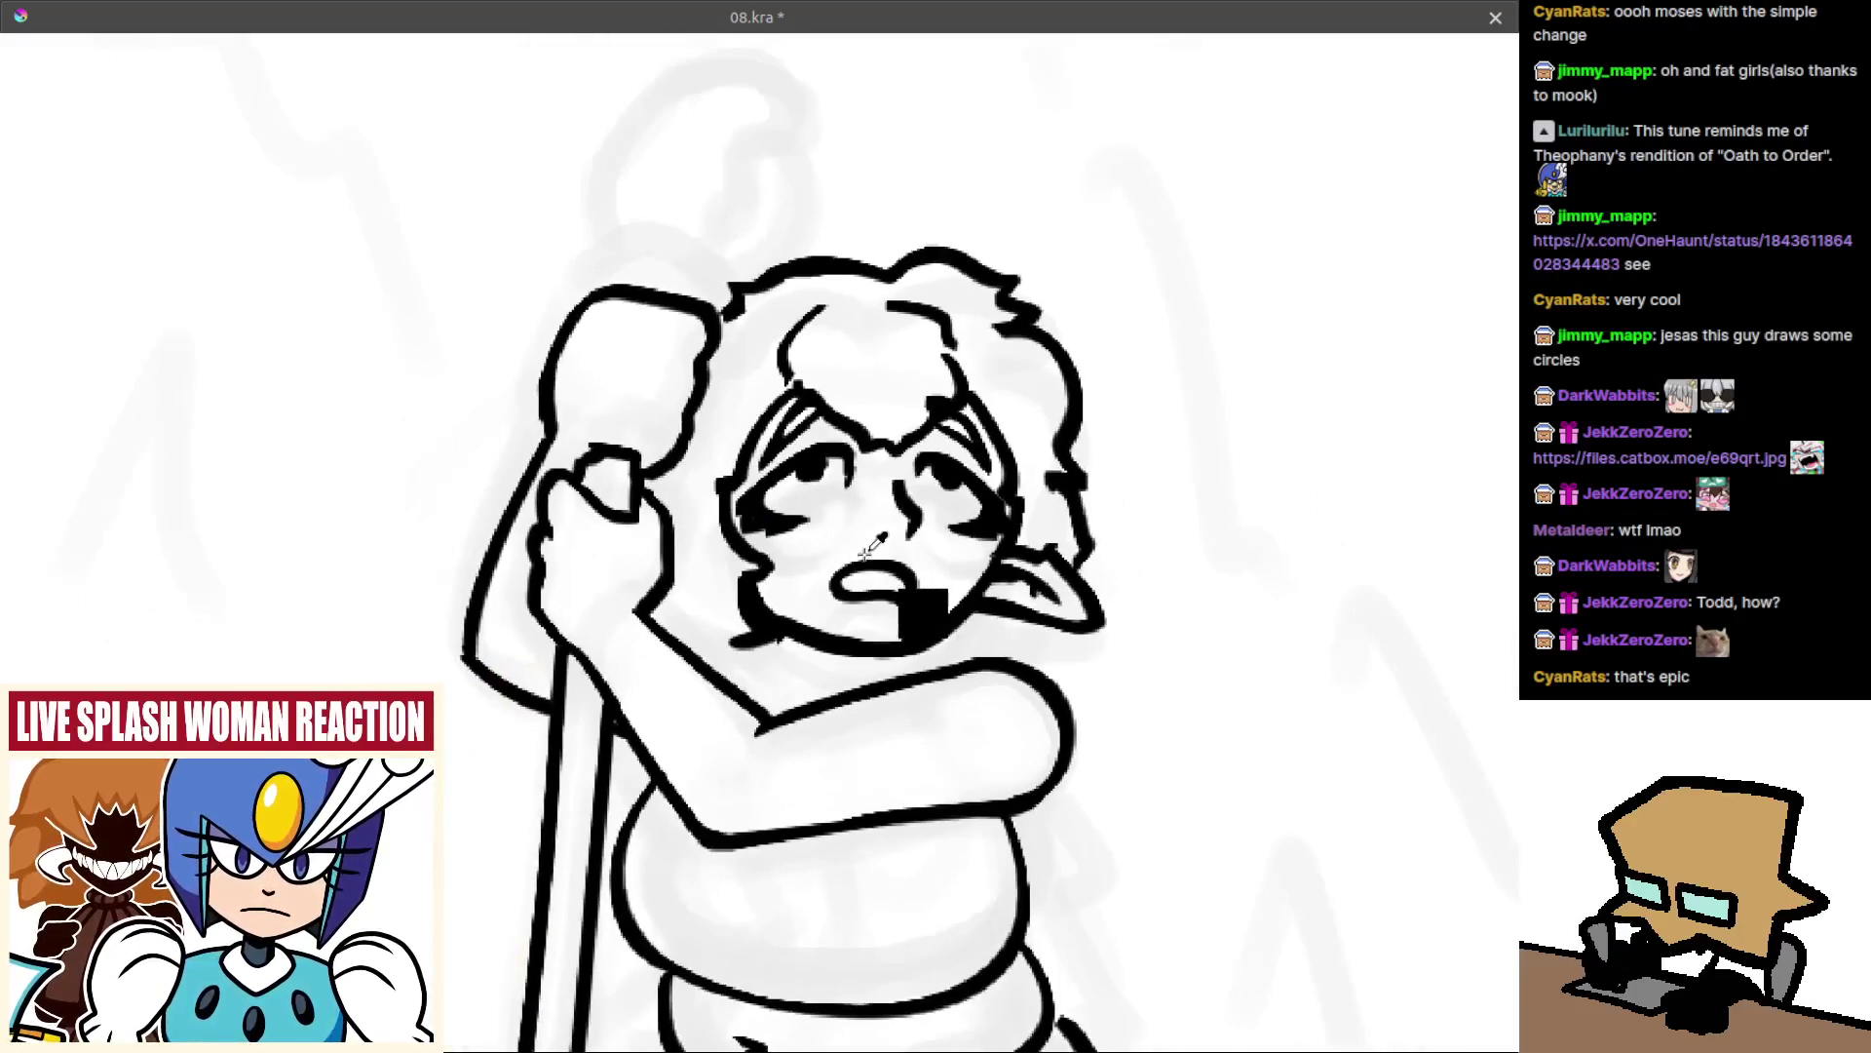
# Refine the underside of the upper arm and its rounded shoulder end above the bust.
pyautogui.press('m')
pyautogui.moveTo(833, 547)
pyautogui.mouseDown()
pyautogui.moveTo(919, 552)
pyautogui.moveTo(768, 580)
pyautogui.moveTo(802, 656)
pyautogui.moveTo(835, 585)
pyautogui.mouseUp()
pyautogui.moveTo(839, 693); pyautogui.dragTo(794, 575)
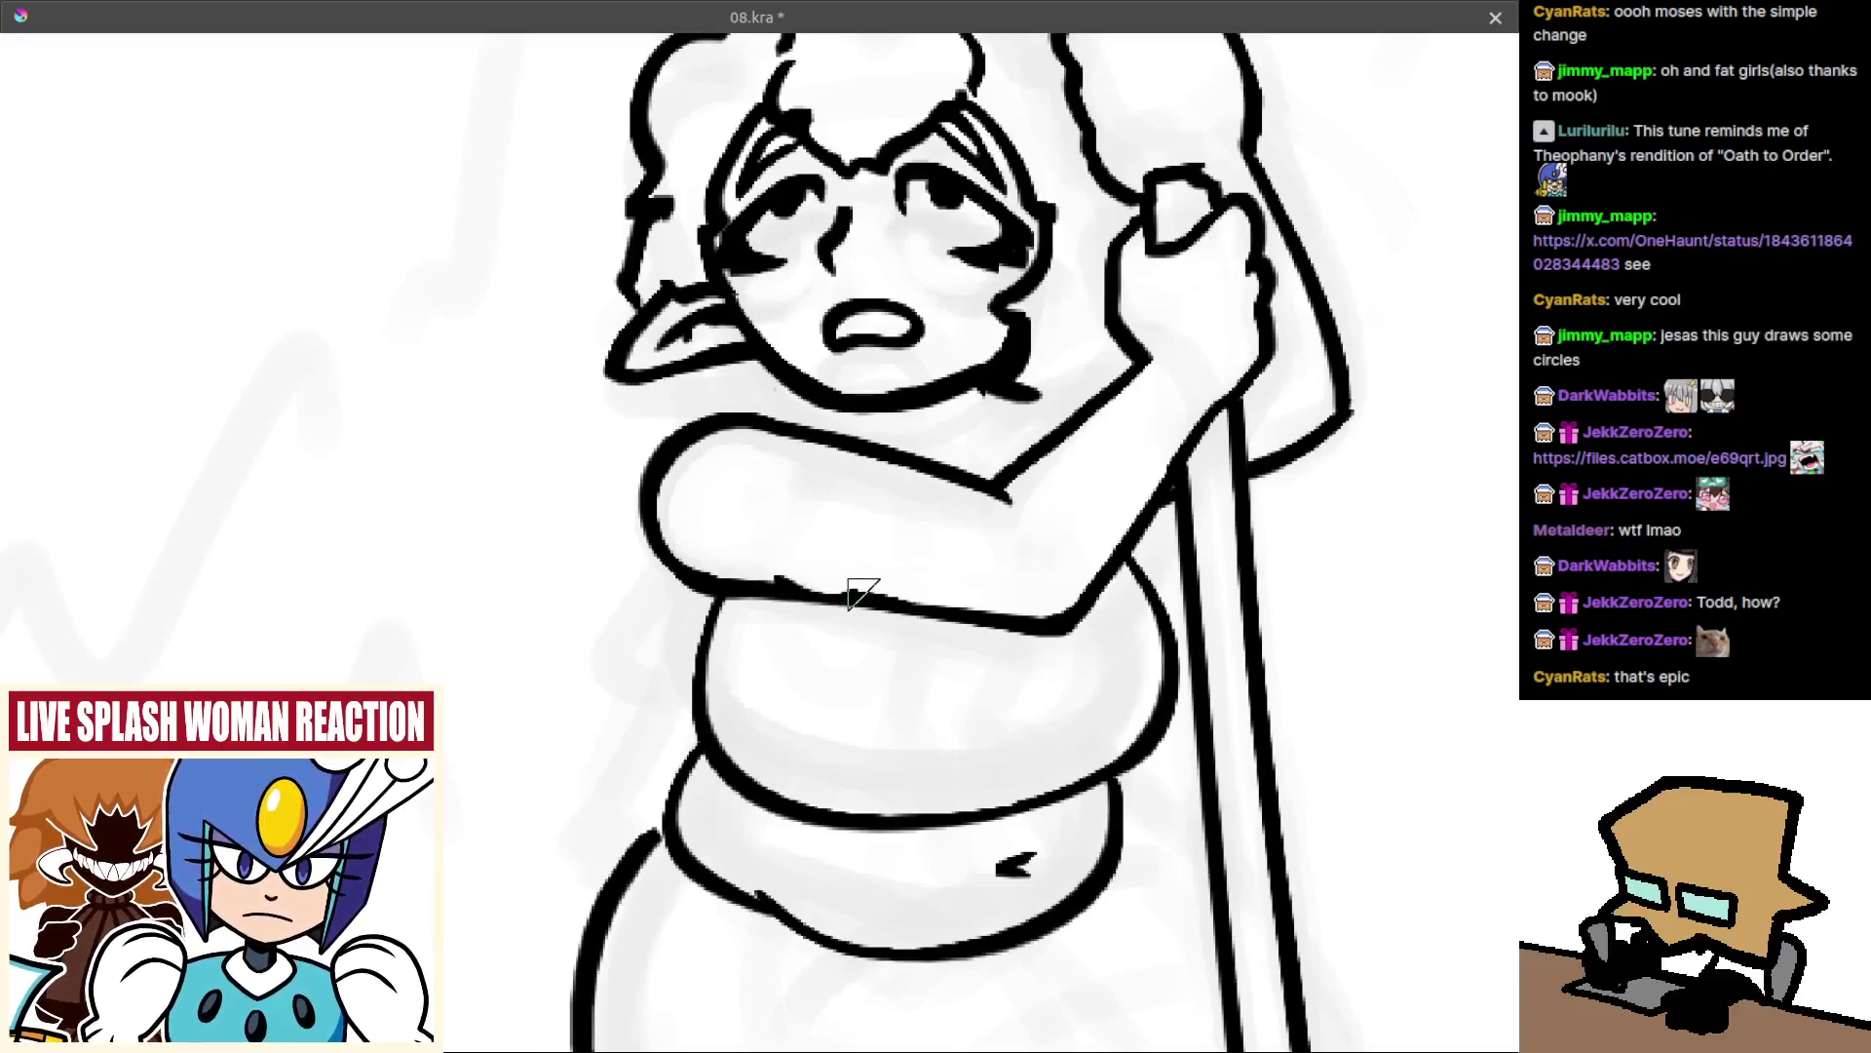
pyautogui.scroll(-3, 856, 584)
pyautogui.scroll(3, 827, 735)
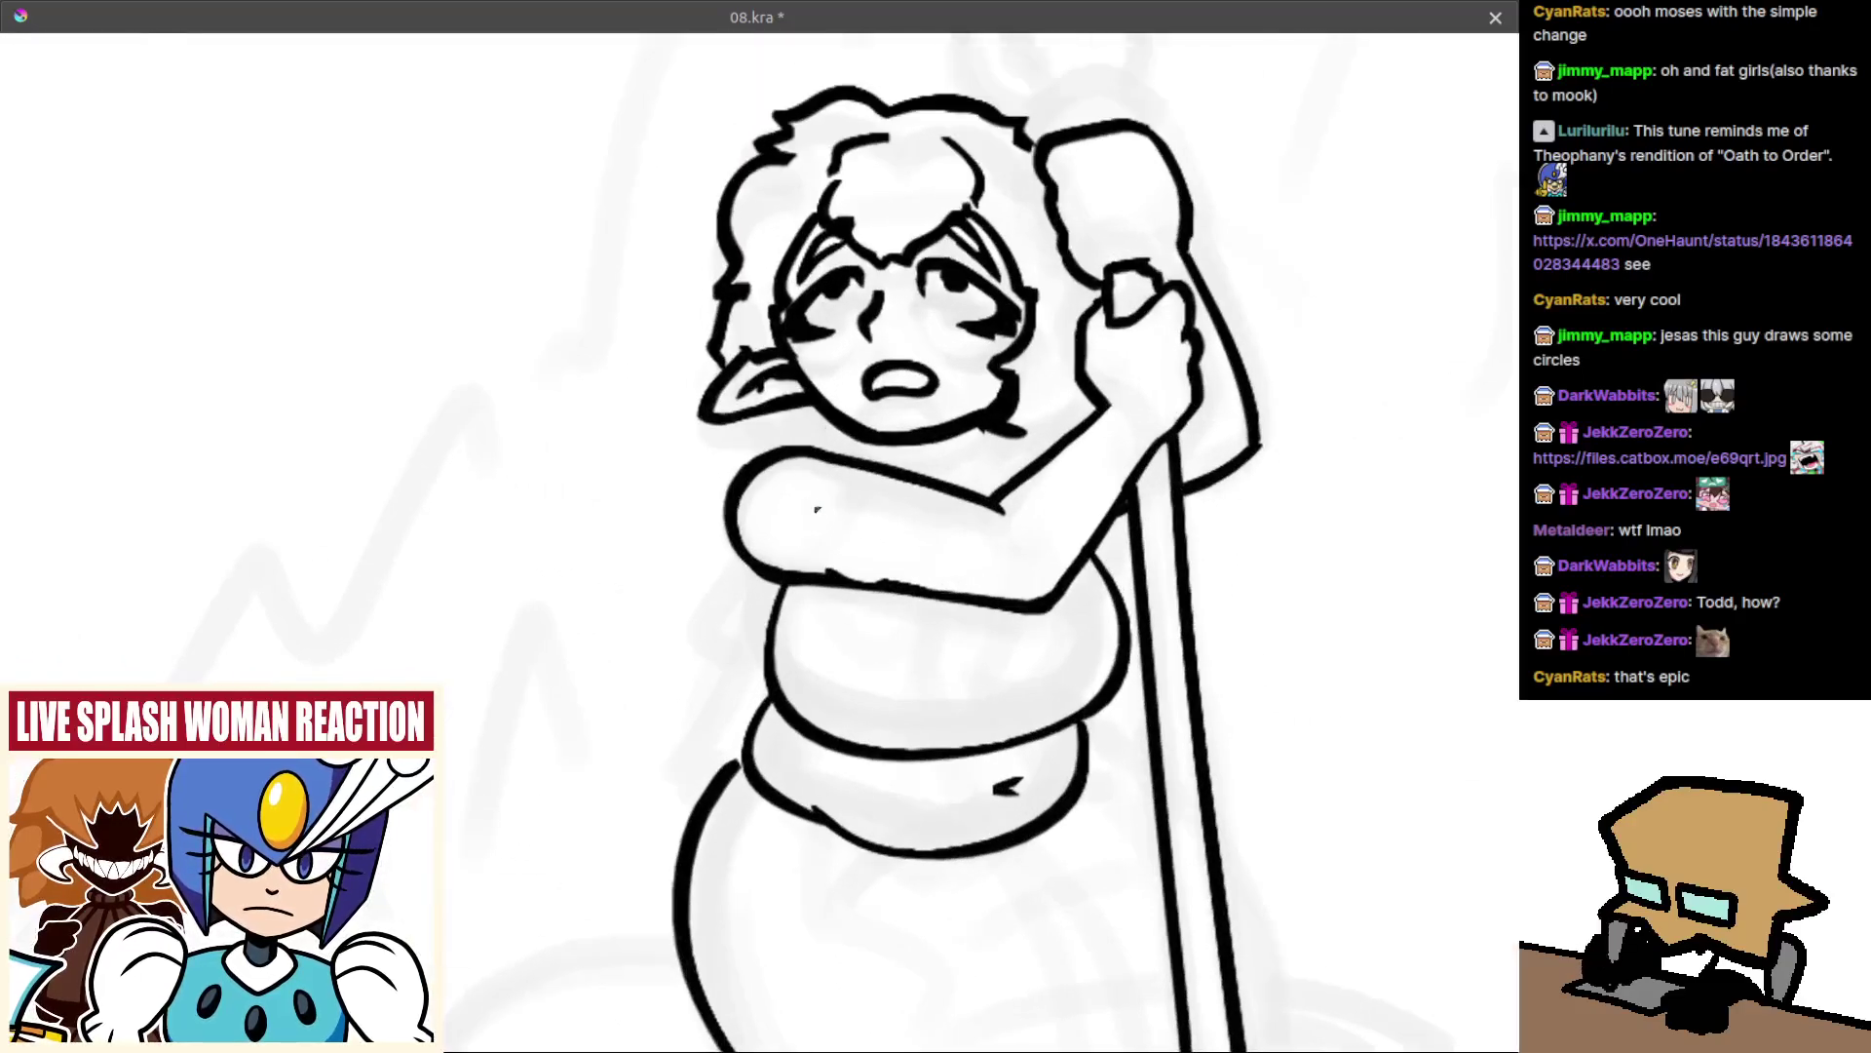
pyautogui.scroll(-3, 819, 543)
pyautogui.press('m')
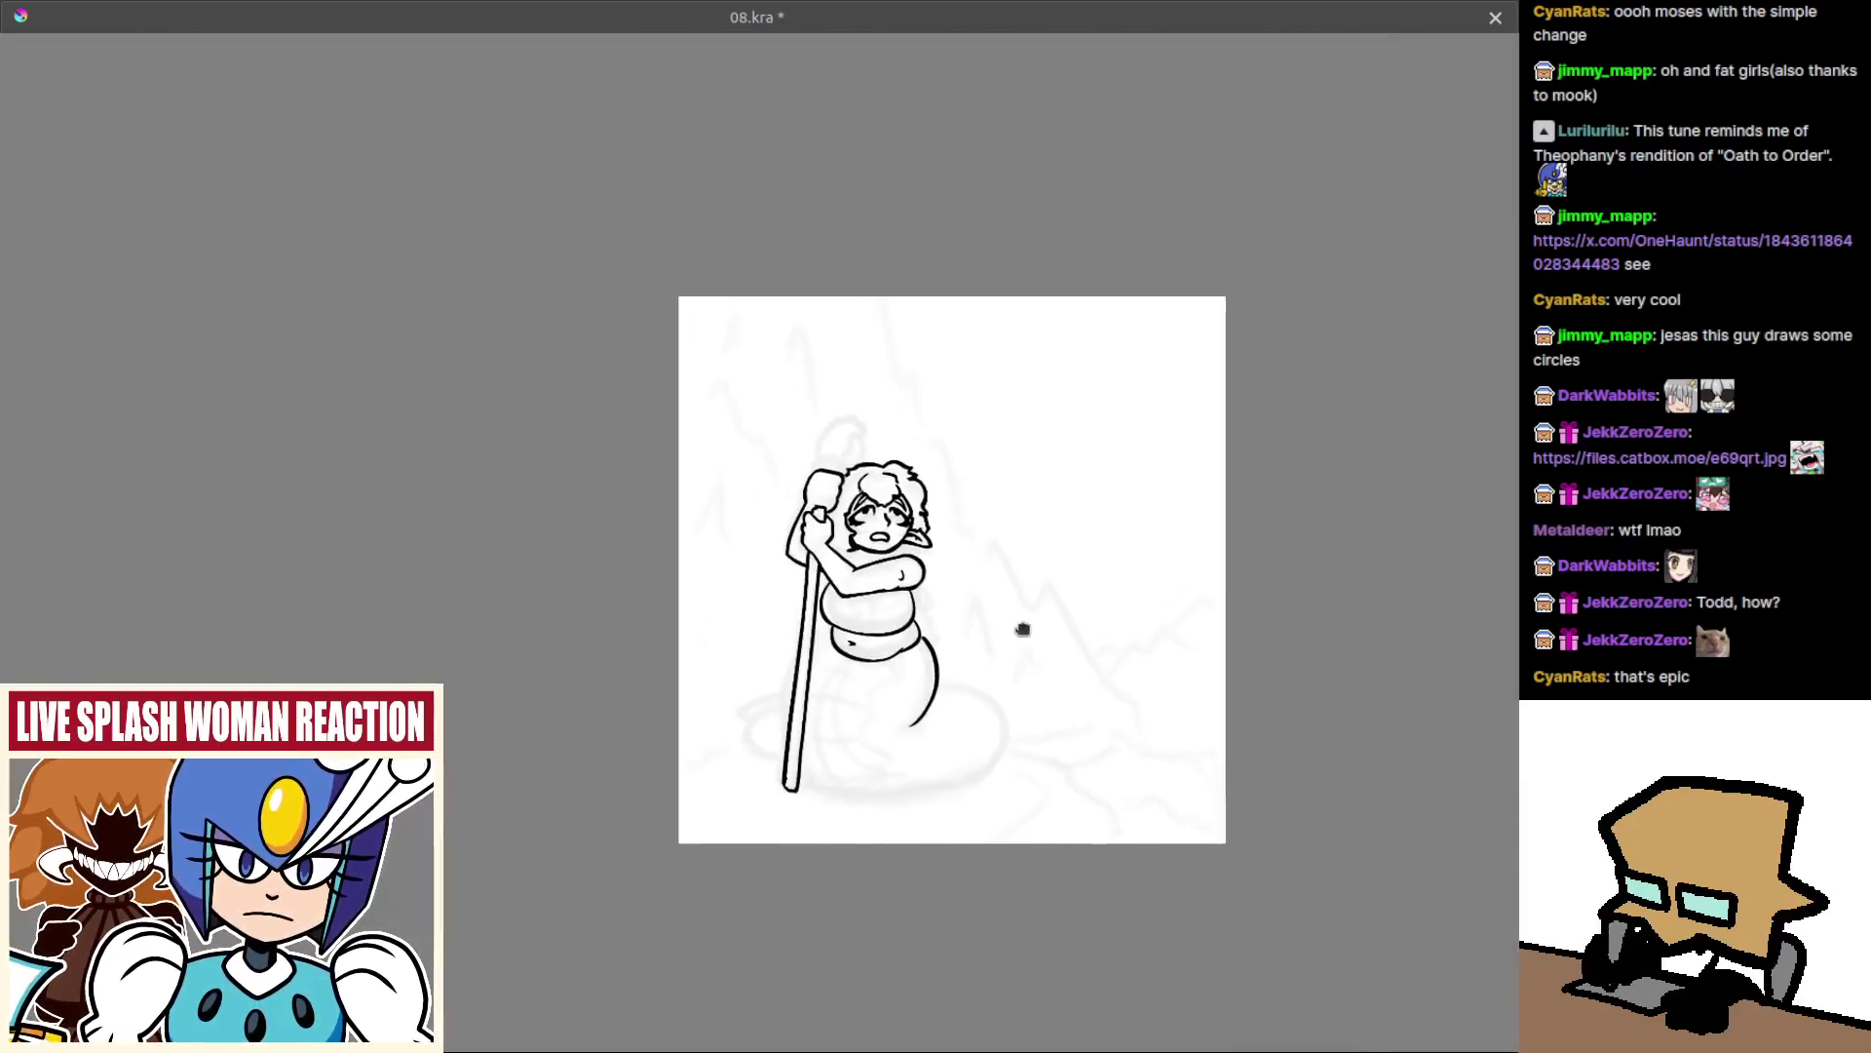
pyautogui.scroll(3, 974, 585)
pyautogui.scroll(2, 900, 515)
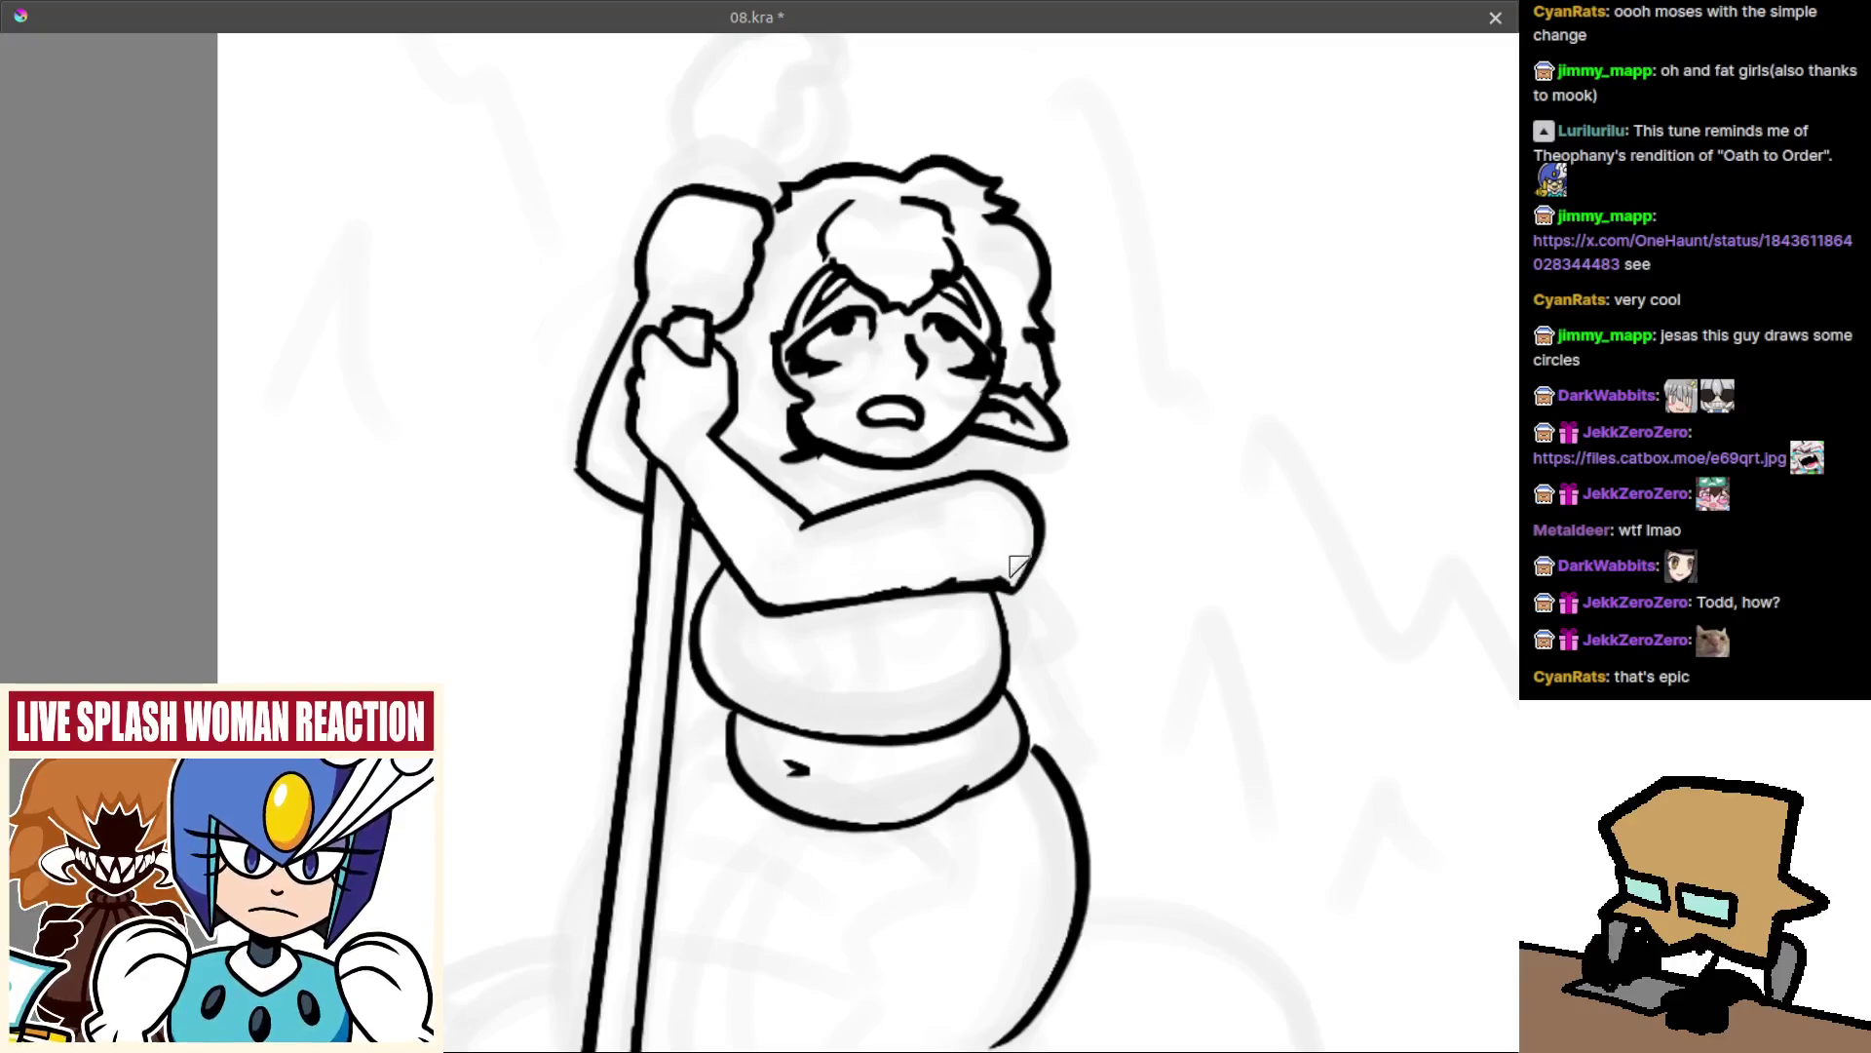
pyautogui.scroll(-3, 1019, 566)
pyautogui.scroll(3, 926, 536)
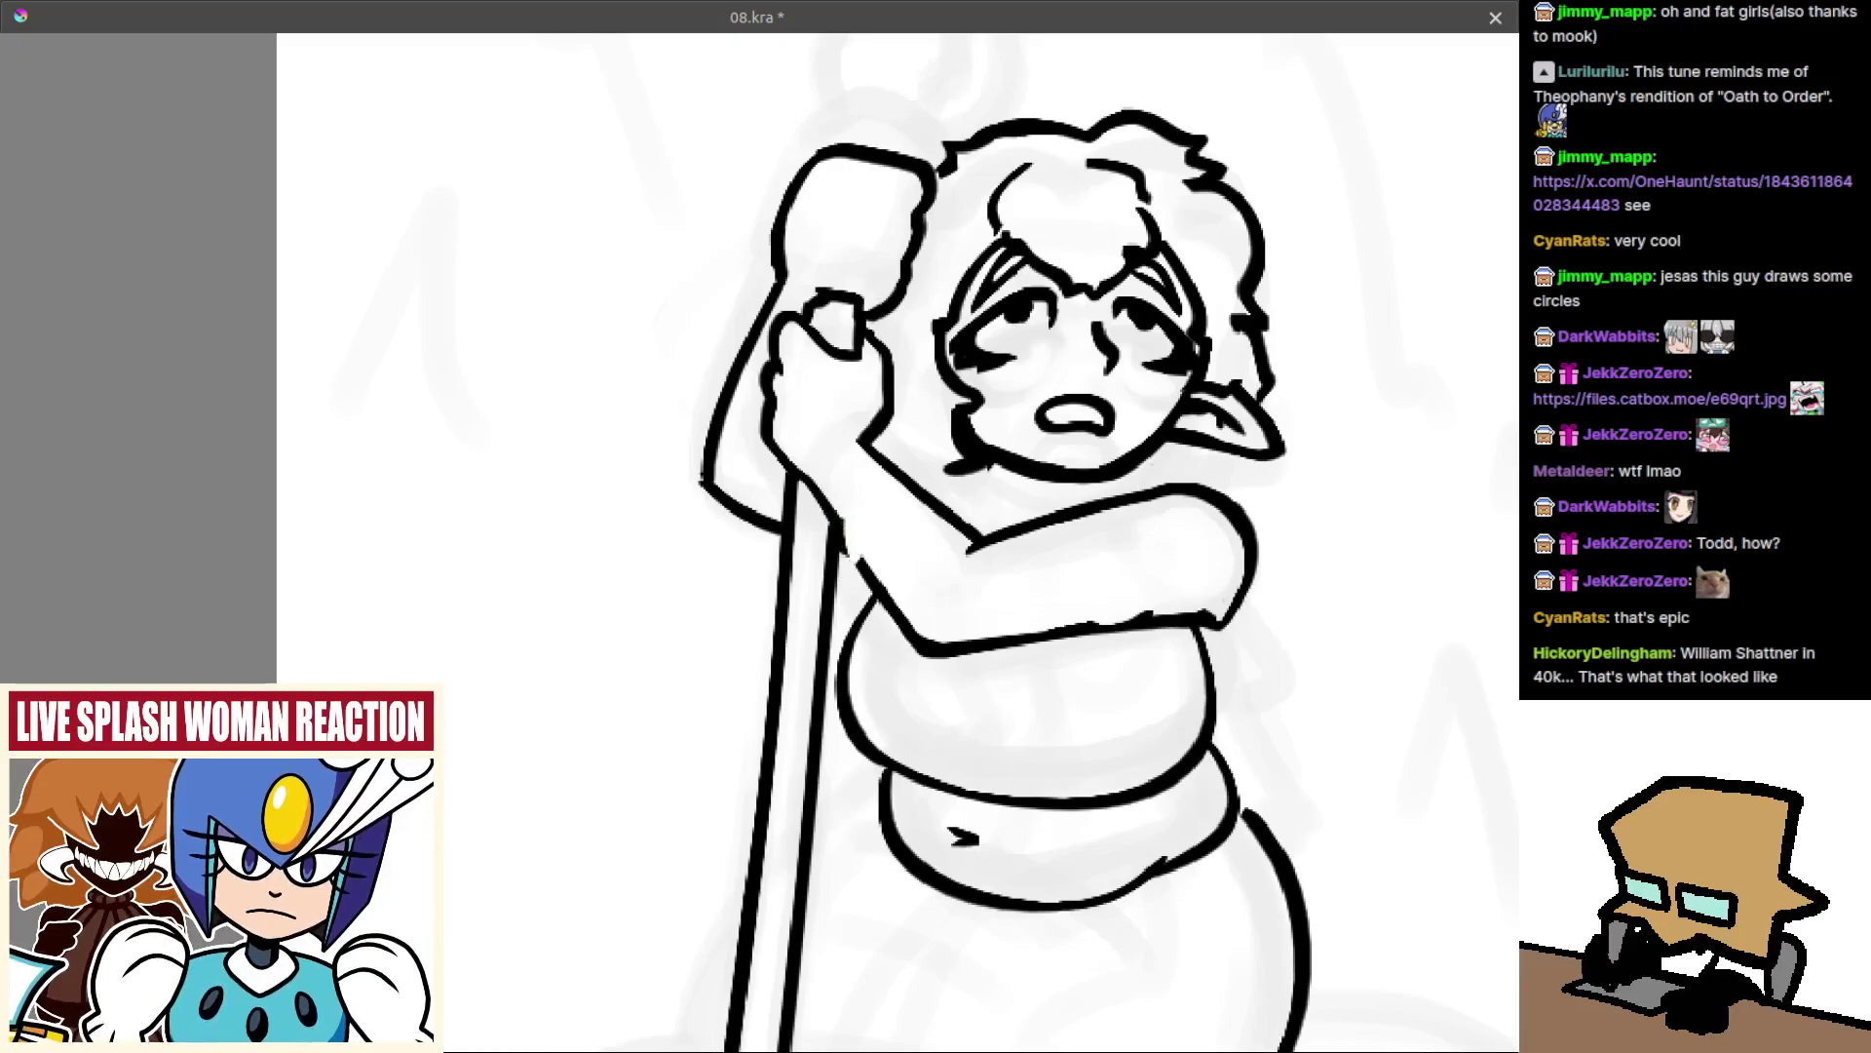
# Rework the forearm's lower line beside the staff and add a small bulge below the wrist.
pyautogui.moveTo(858, 563); pyautogui.dragTo(889, 593)
pyautogui.moveTo(890, 593); pyautogui.dragTo(875, 575)
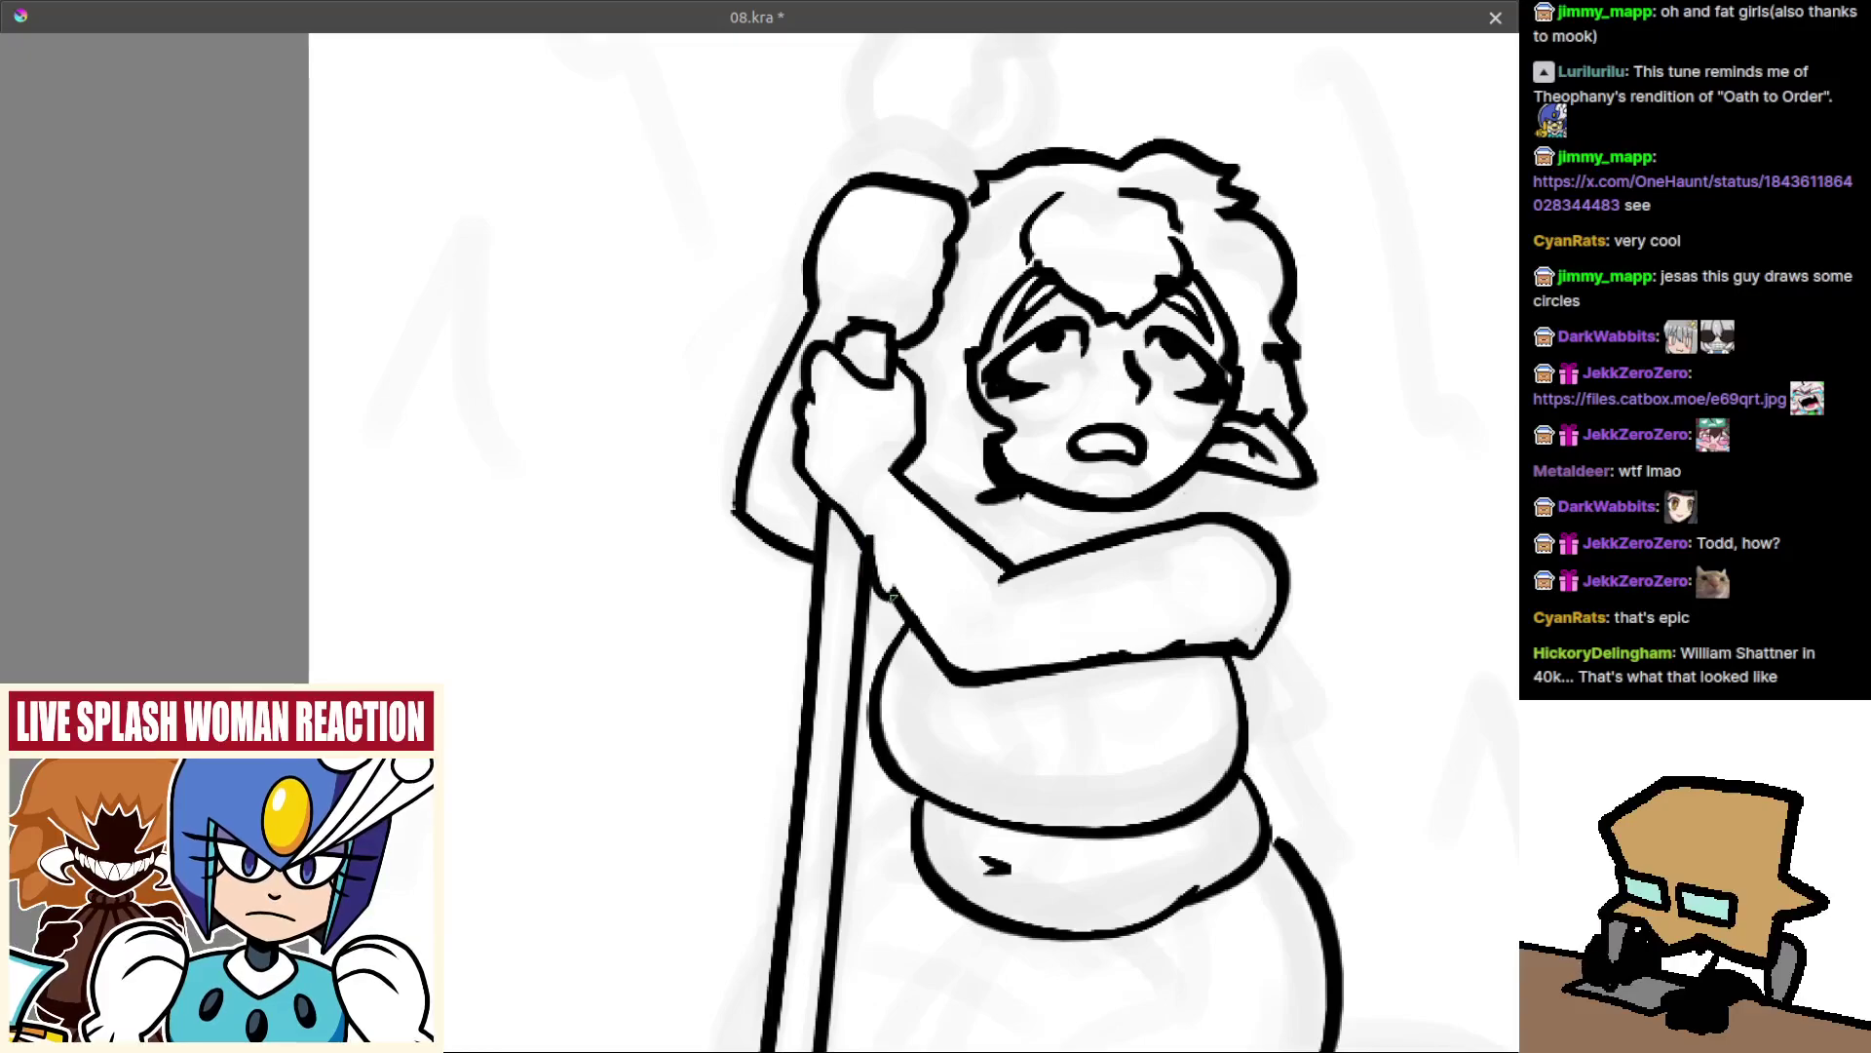
pyautogui.moveTo(895, 563); pyautogui.dragTo(927, 608)
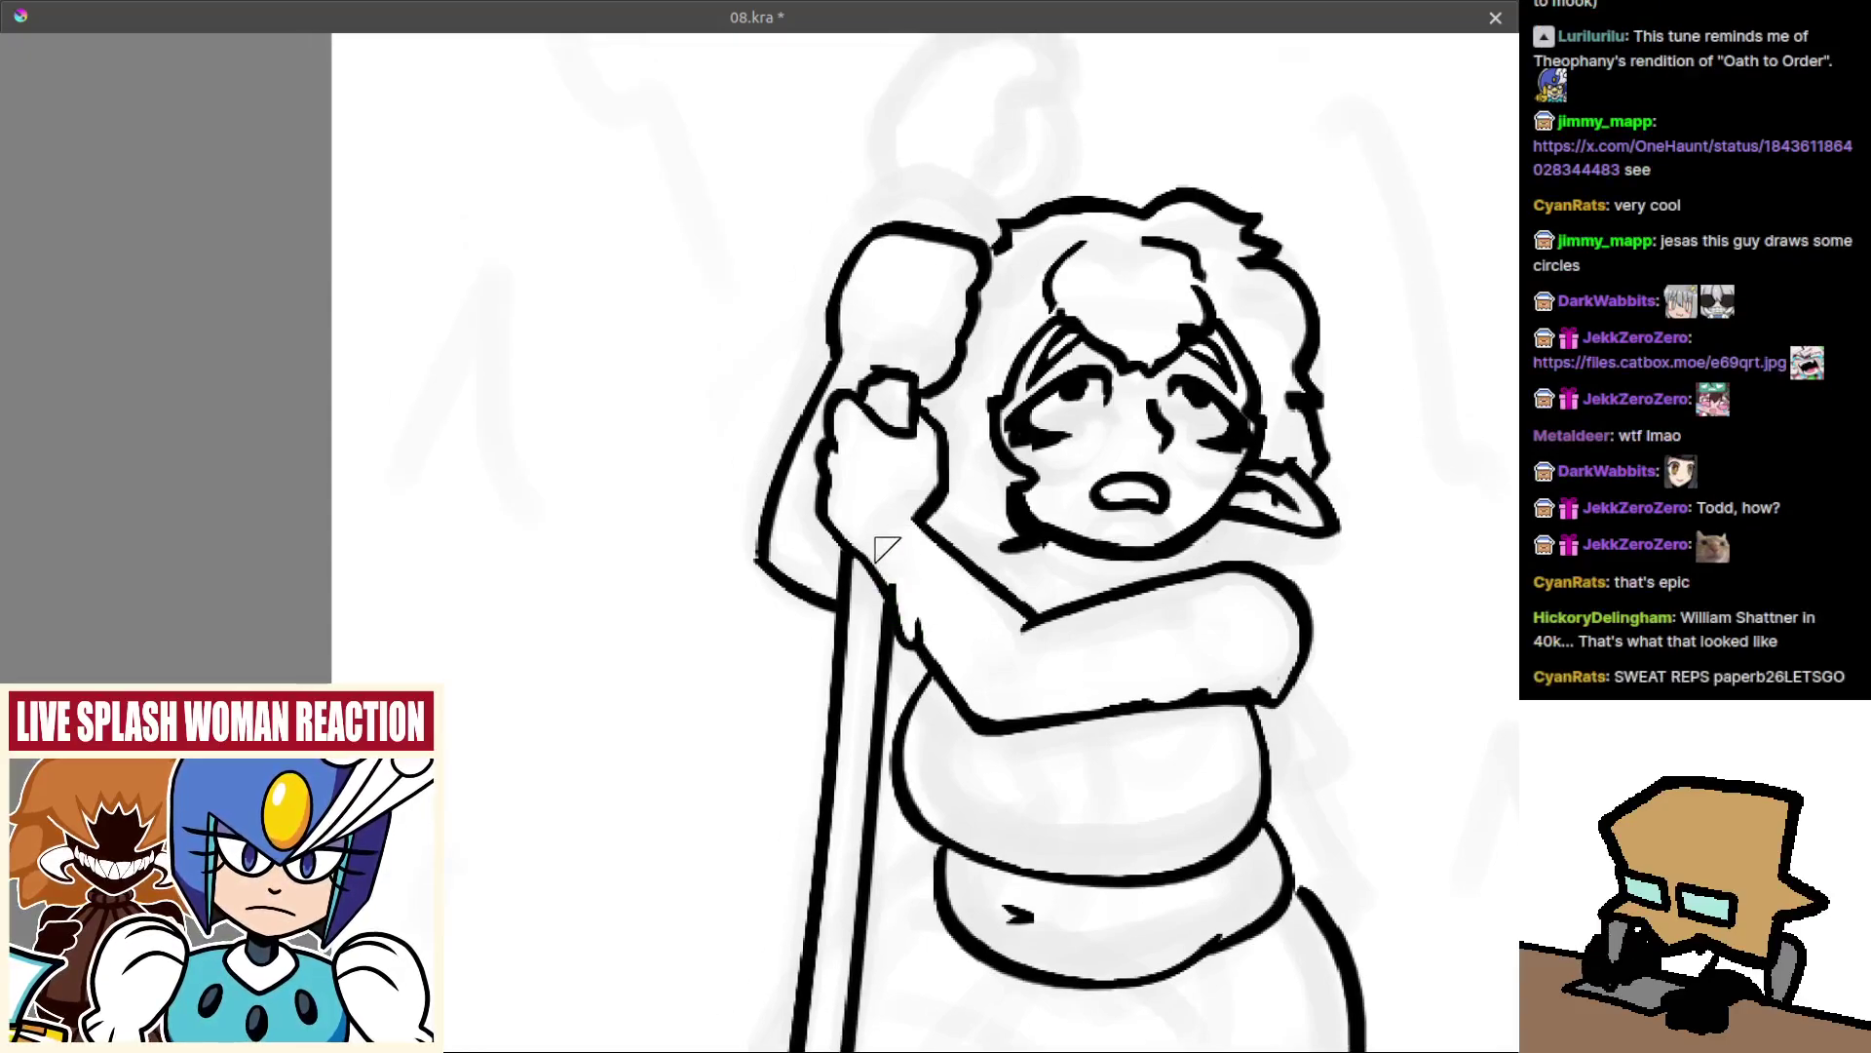